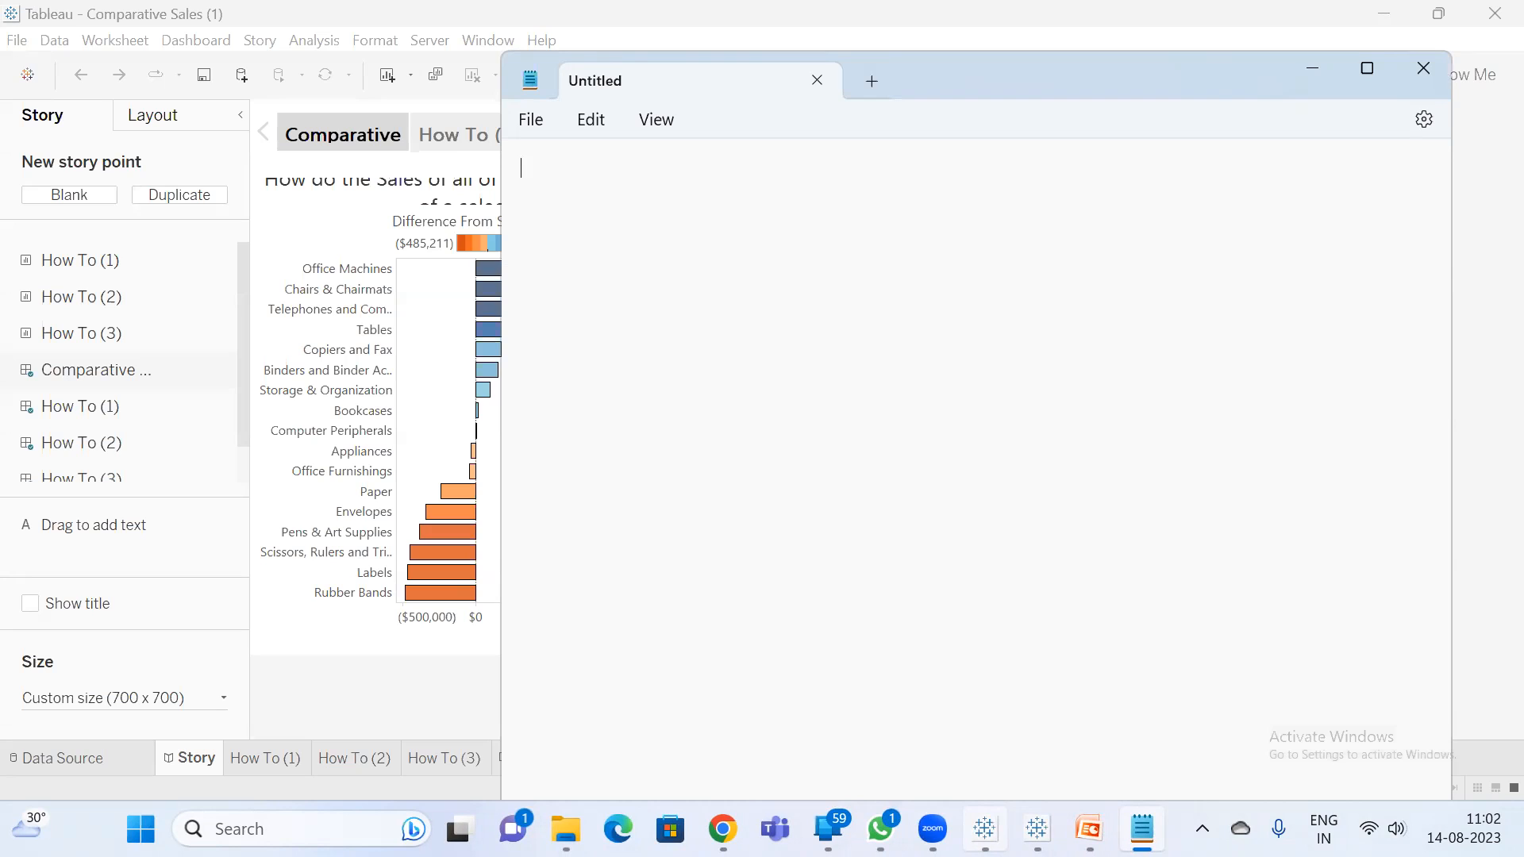
- Write the notes "Fixed Cohort analysis" and, a few lines below, "Exclude ---Comparative sales analysis"
text(Fixed)
text(Exclude)
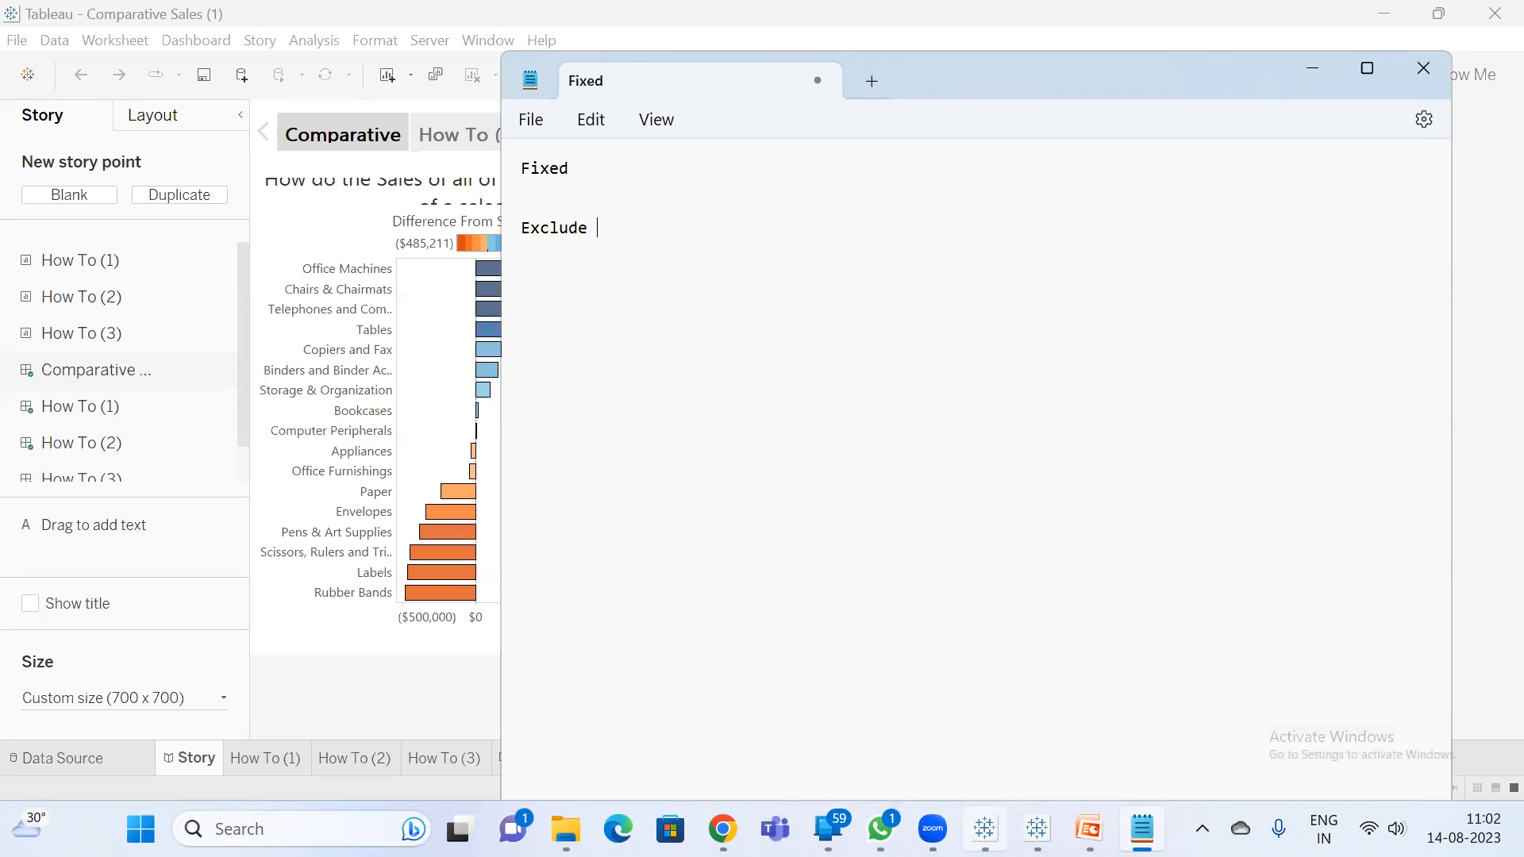
text( ---Comparative sales )
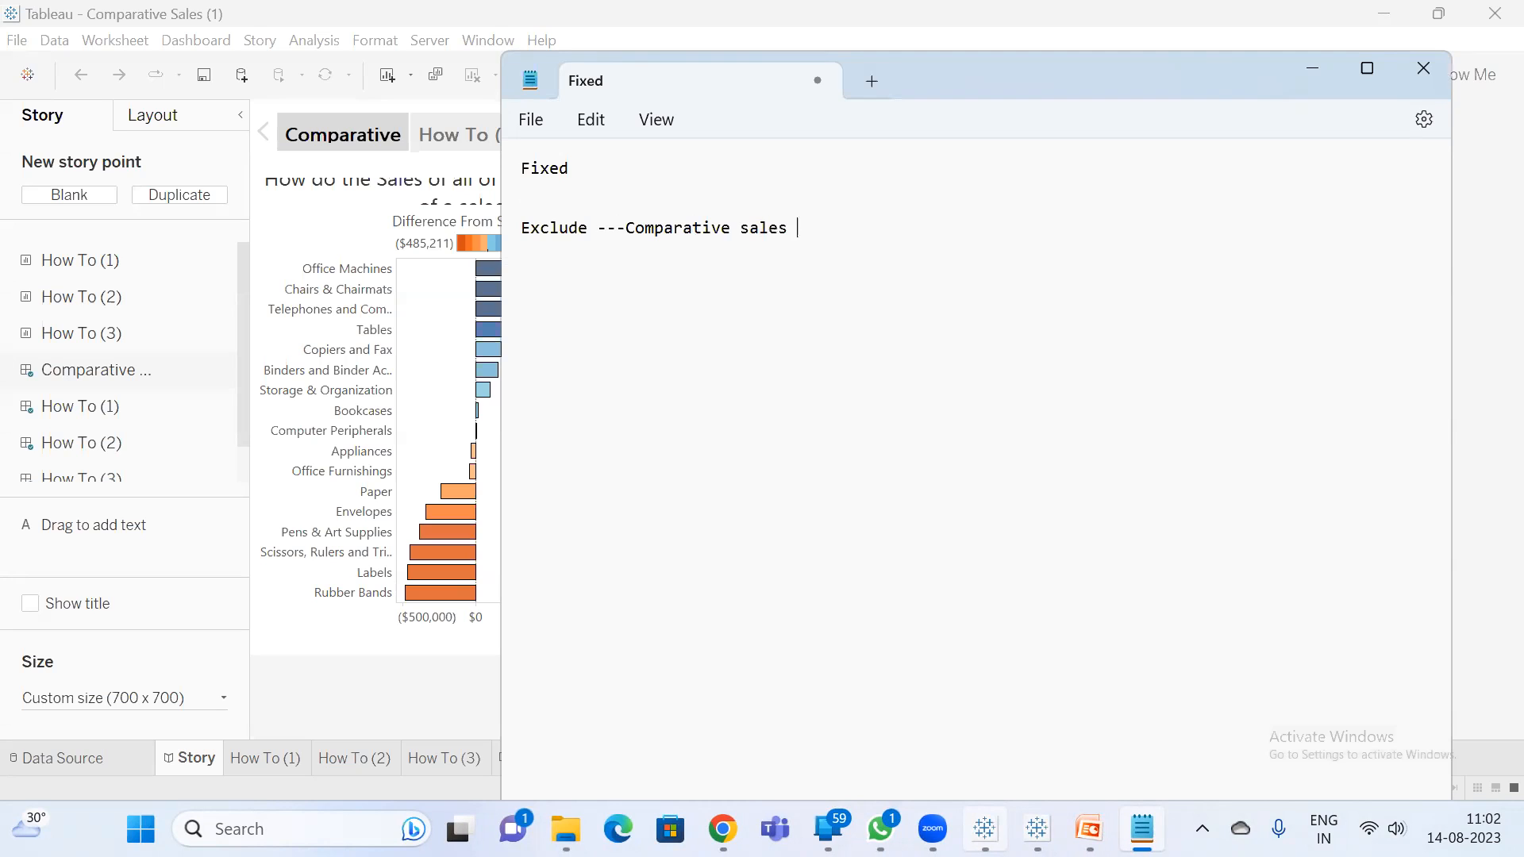
text(analysisCohort)
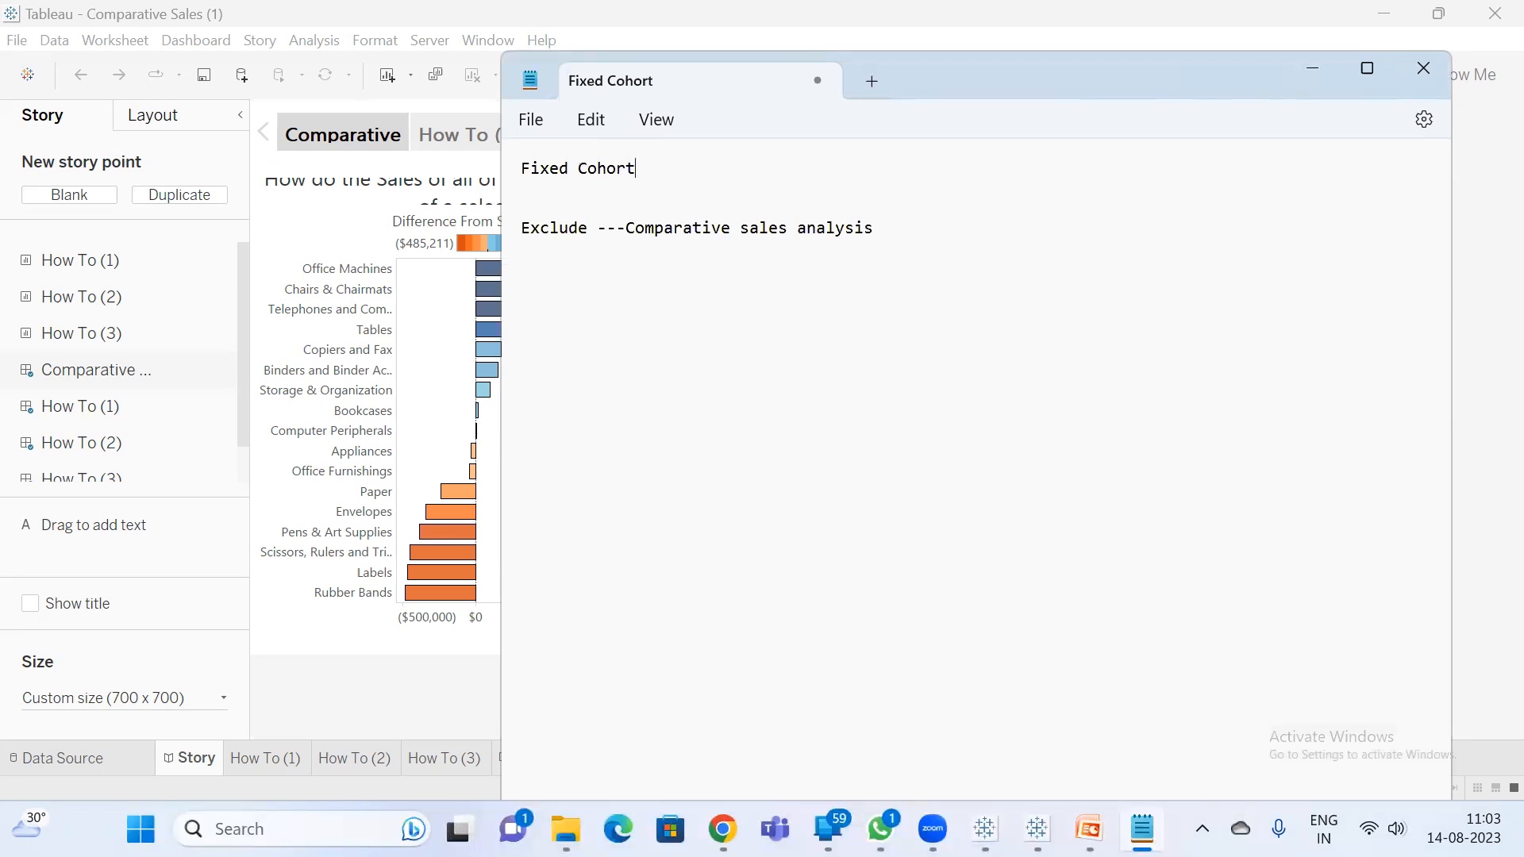
text( analysis)
key(Return)
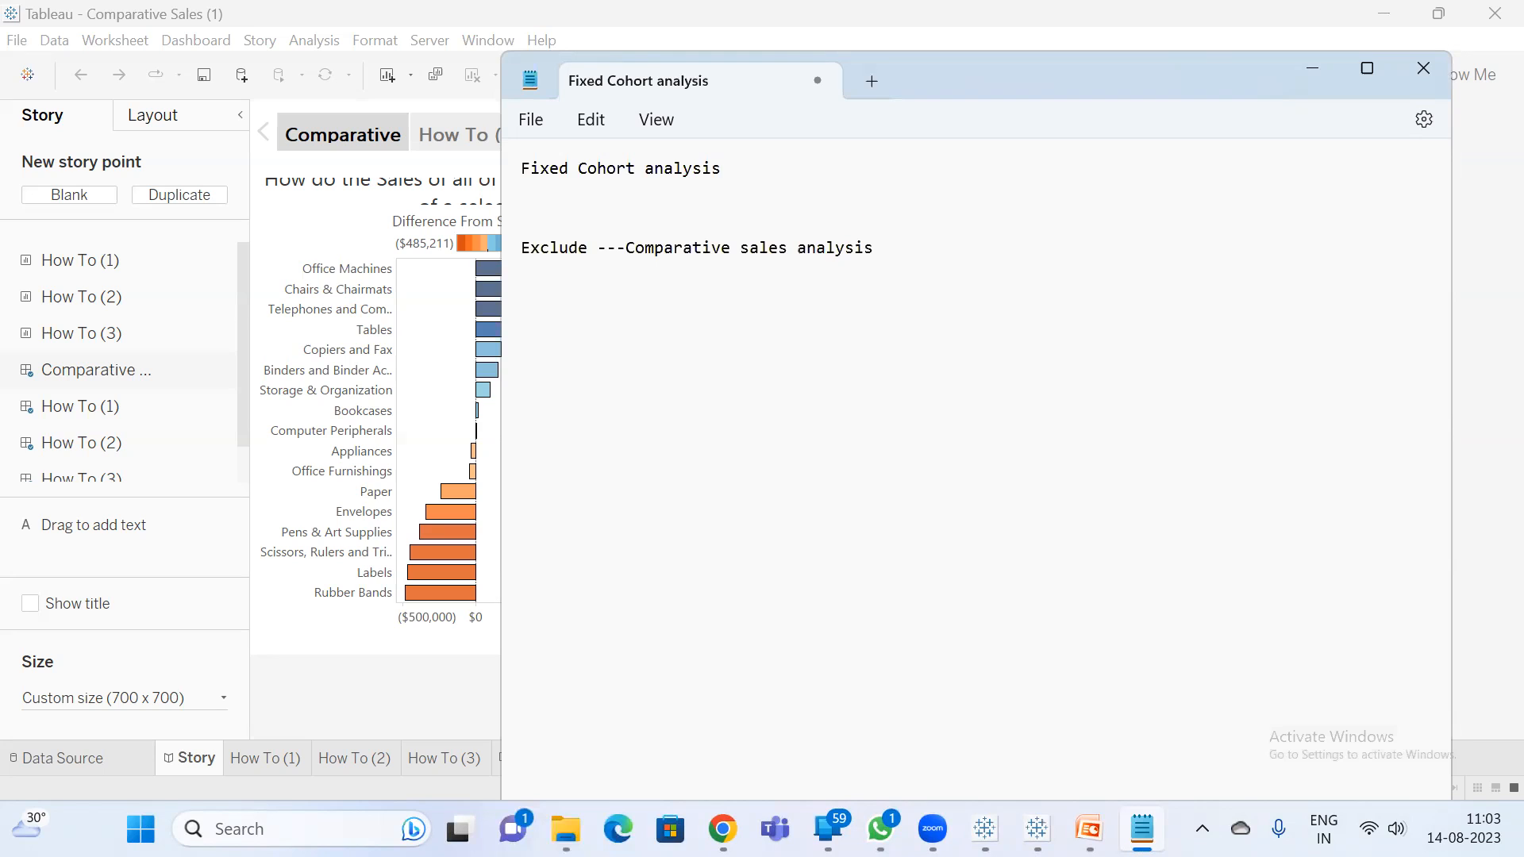
- Add the line "Customer order frequency" directly below "Fixed Cohort analysis" in the notes
text(Customer order frequ)
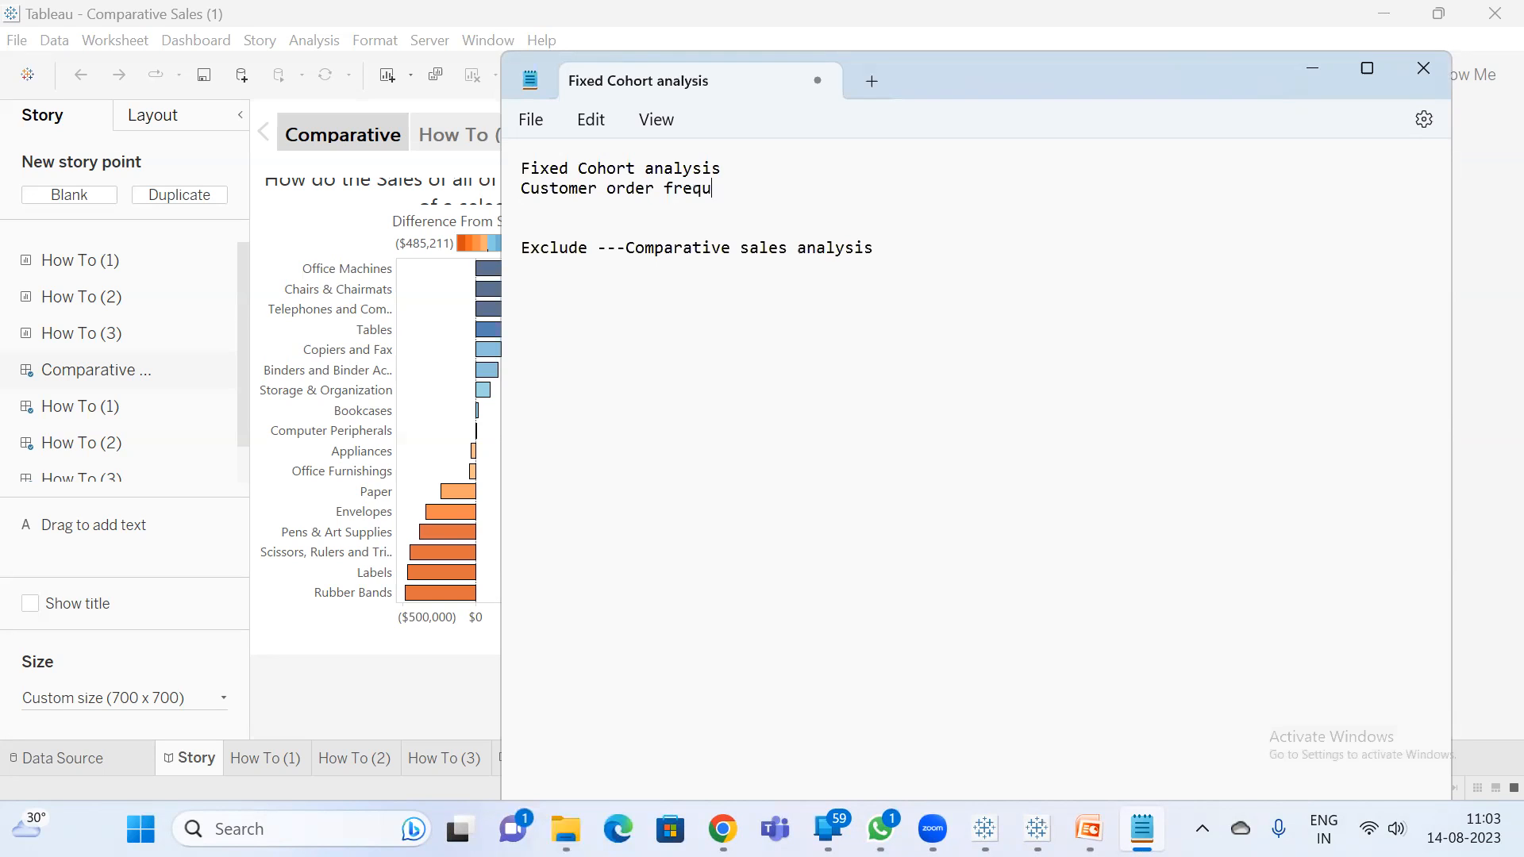
text(ence)
key(BackSpace)
text(y)
- Switch to the Google Meet call, admit the participant asking to join, and return to the Notepad notes
mouse_move(722, 829)
click(641, 692)
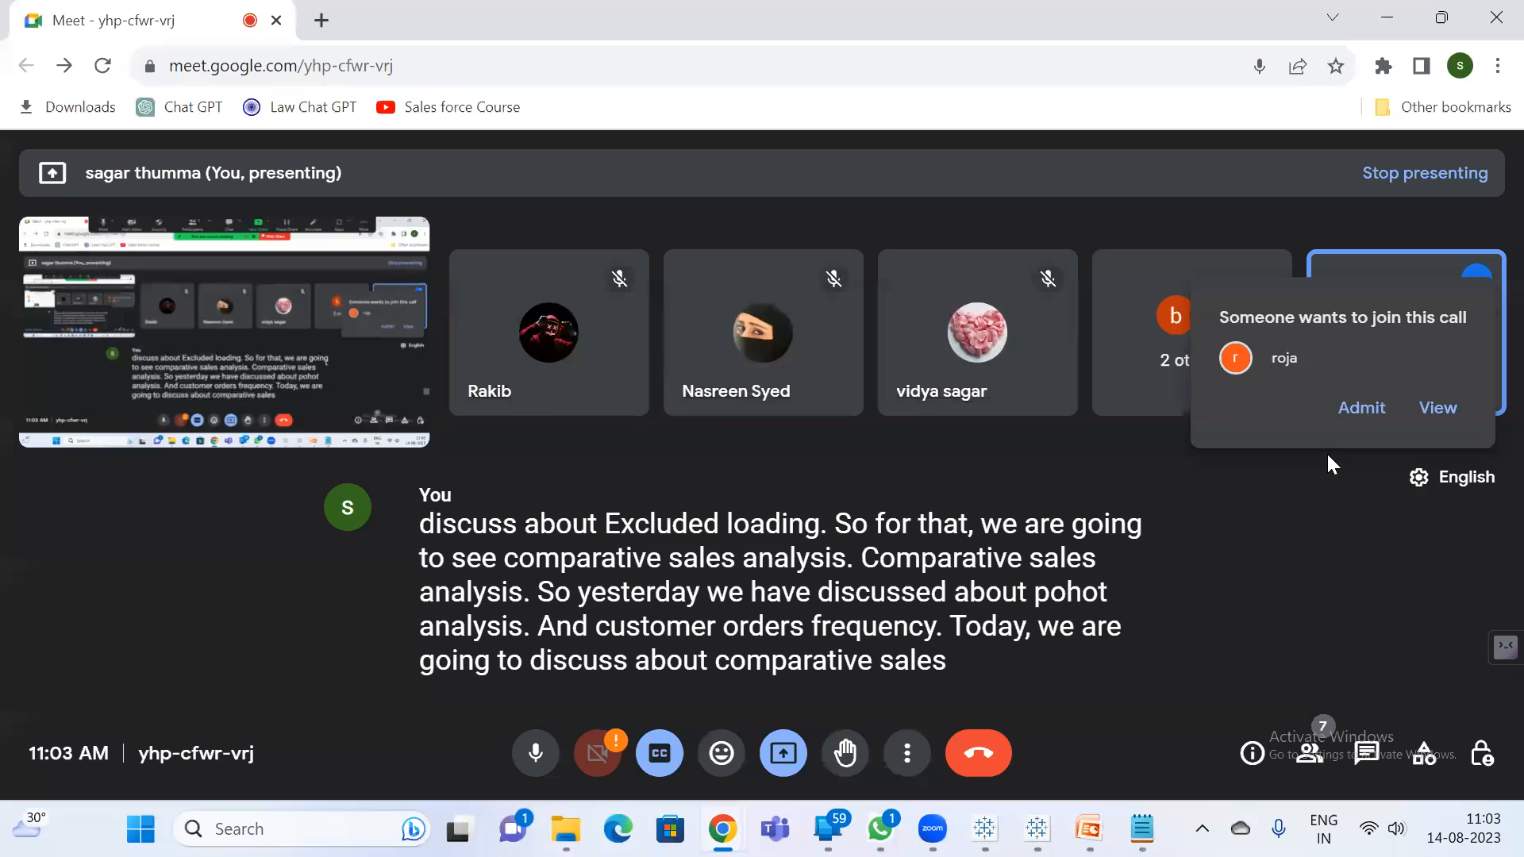
click(1357, 412)
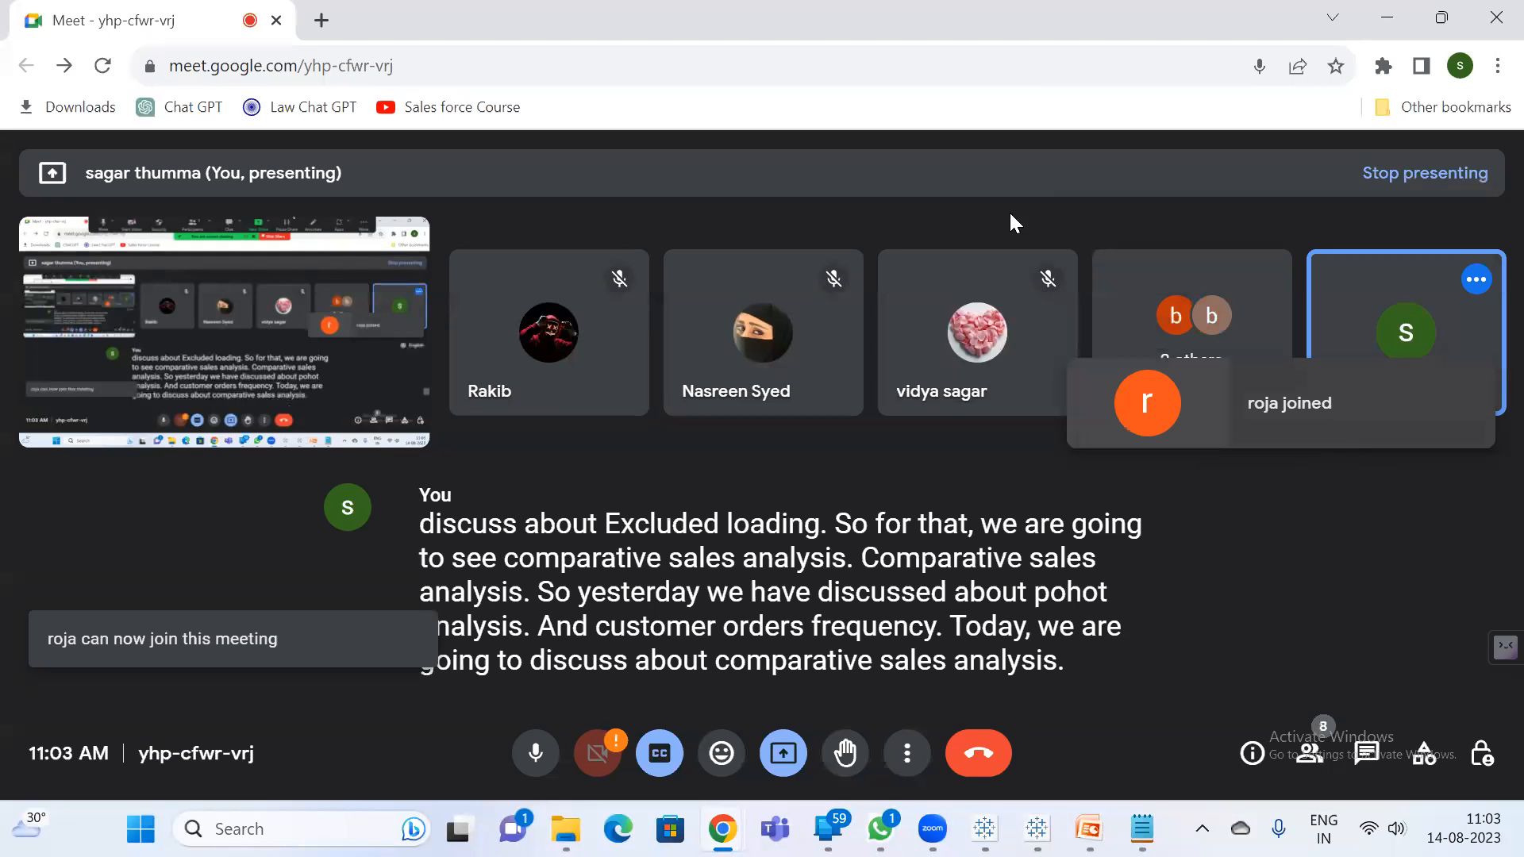
mouse_move(1141, 828)
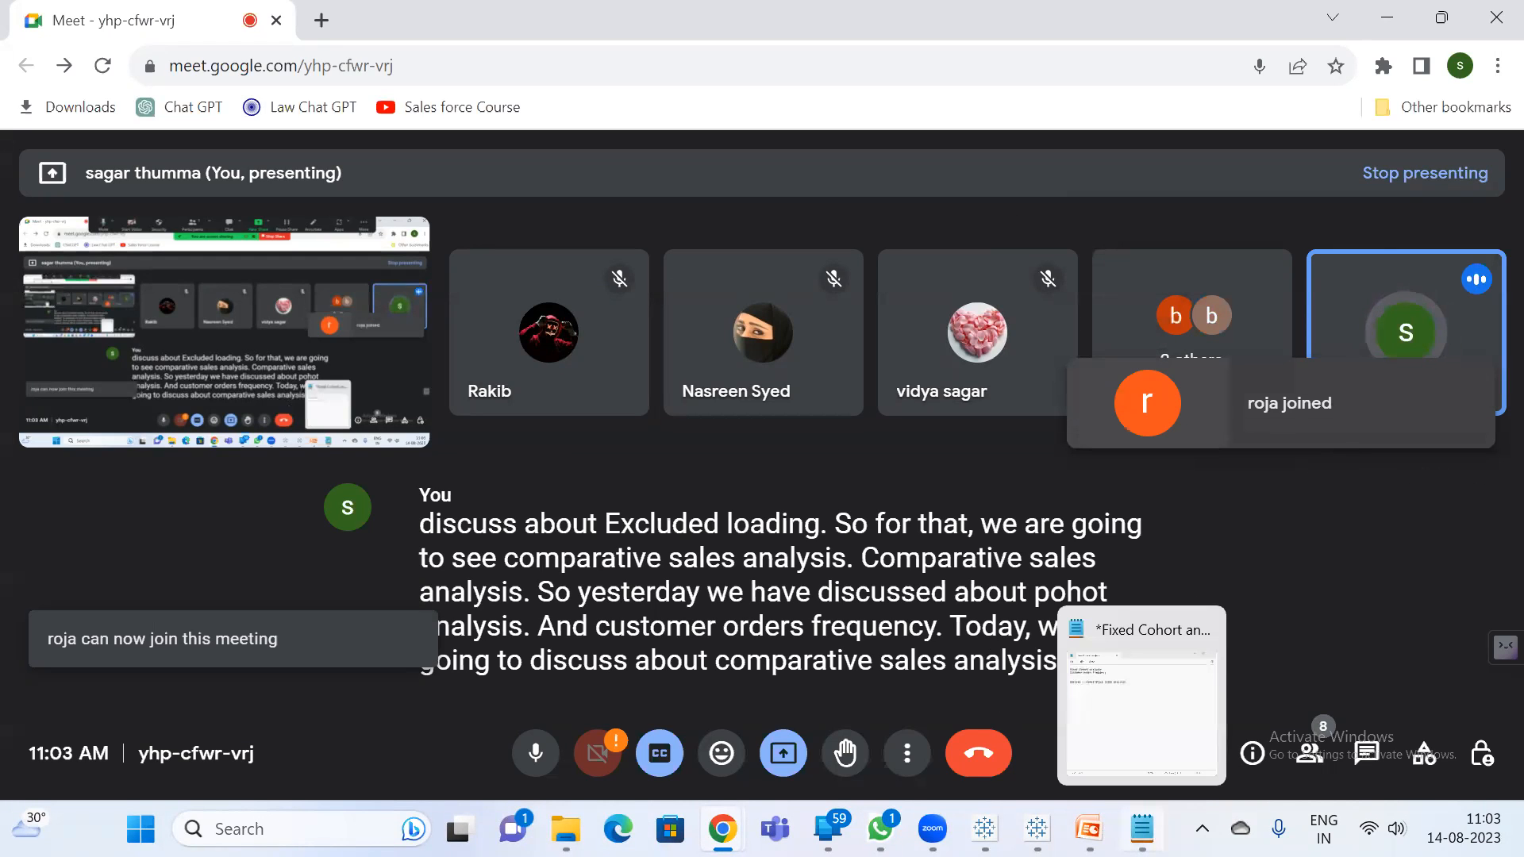
click(1135, 714)
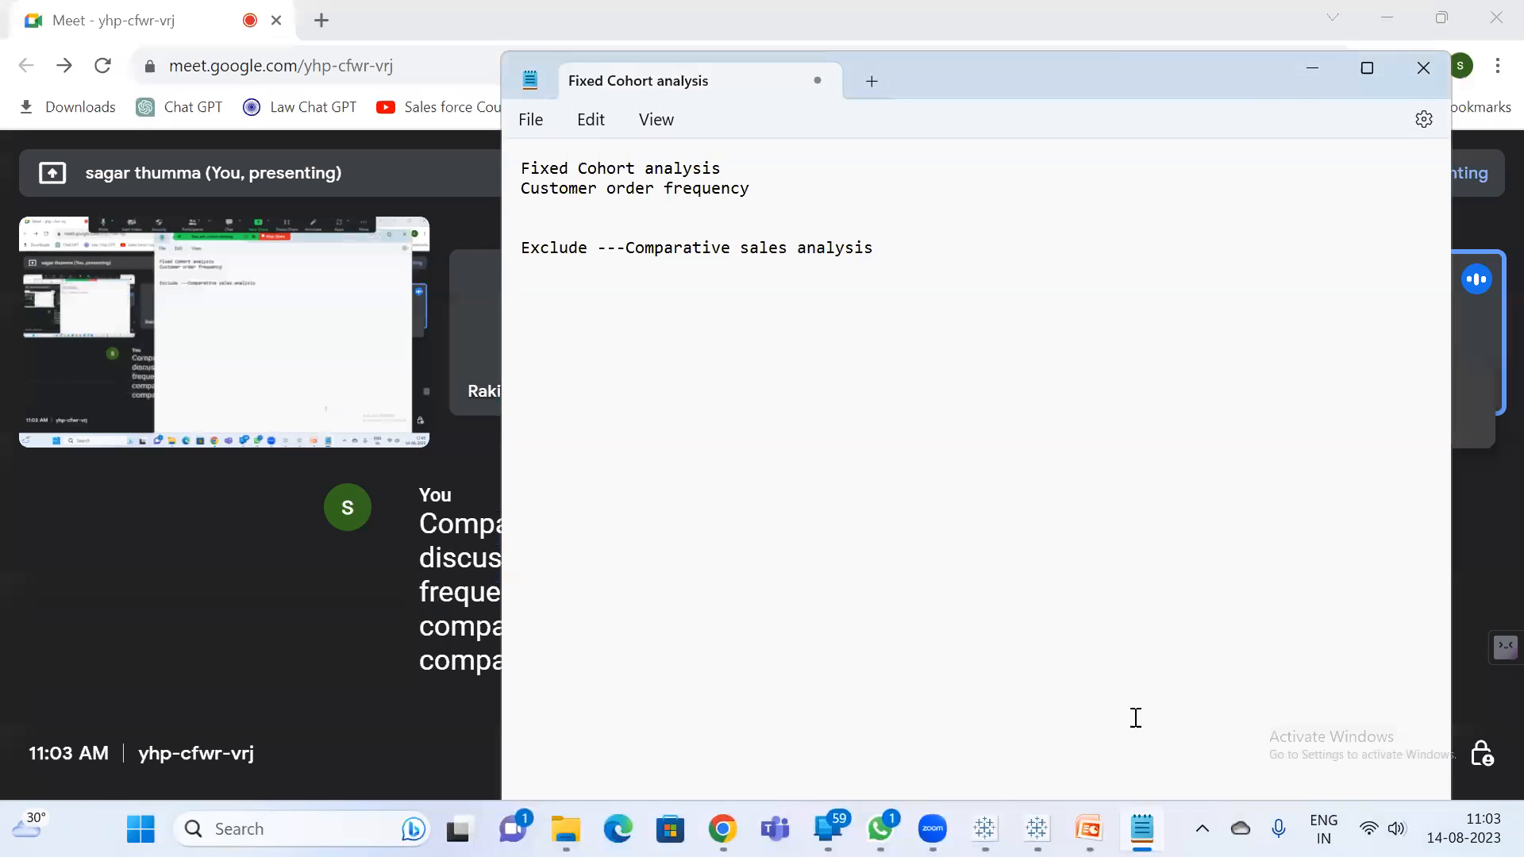
- Switch to the Tableau Book1 workbook and connect it to the saved data source Sample - Superstore
click(1024, 714)
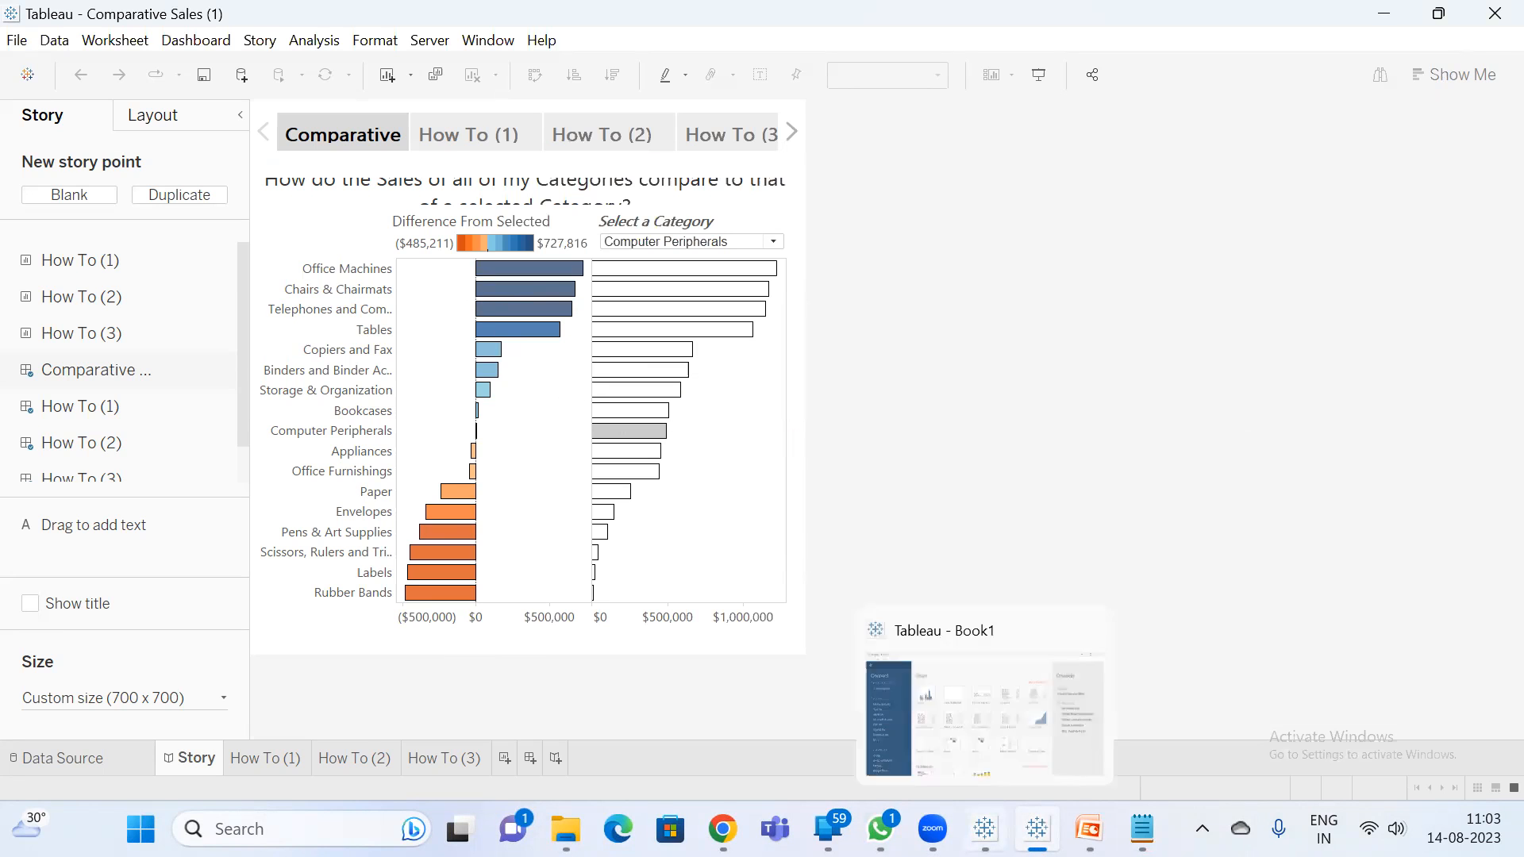
click(1037, 754)
scroll(142, 703, down, 3)
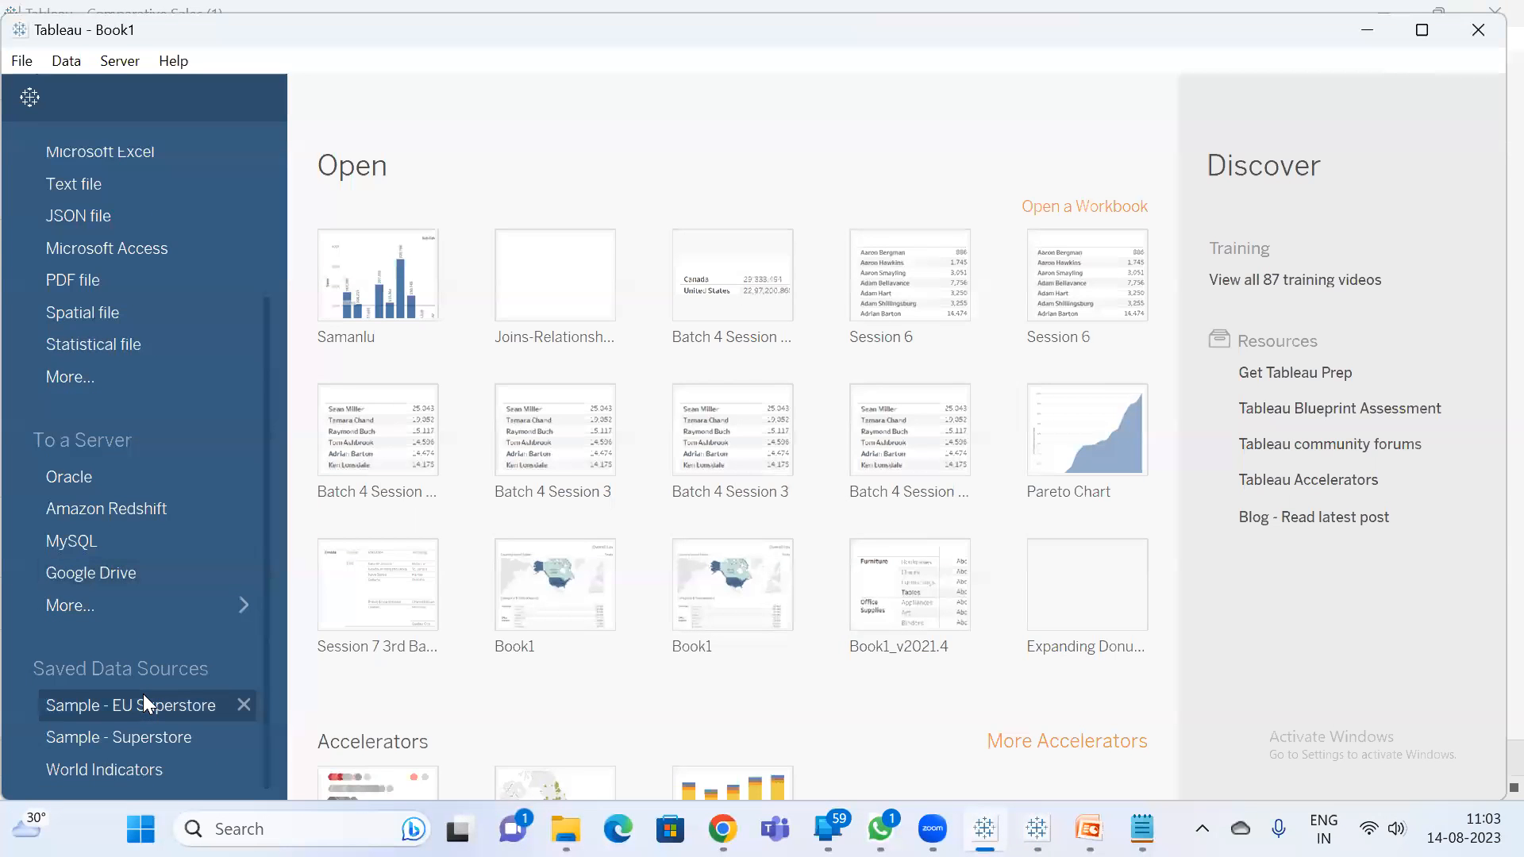
click(135, 732)
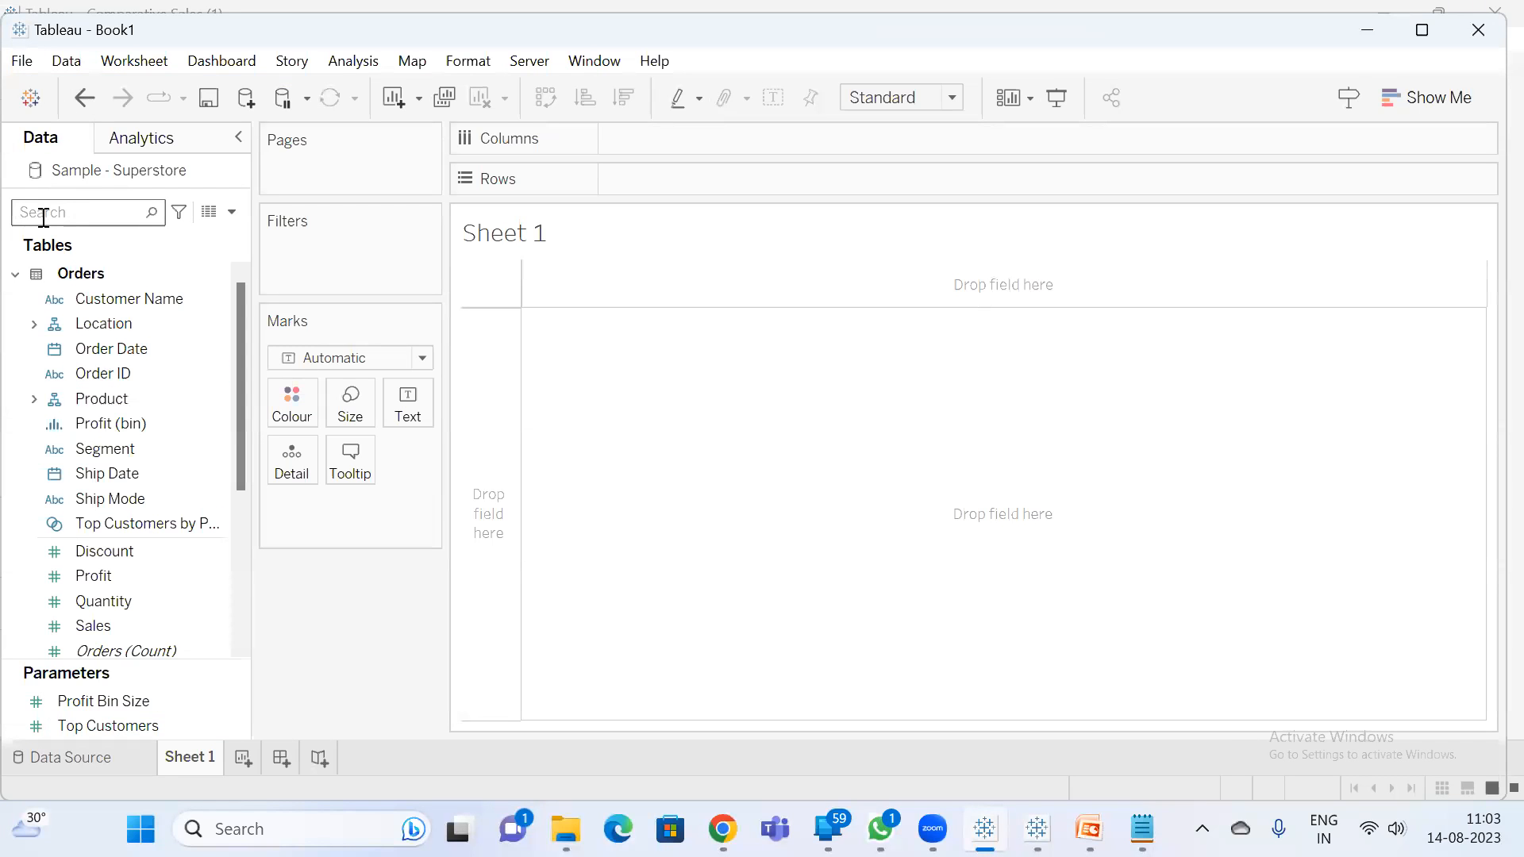
- Build a bar chart with Sales on the rows and Sub-Category on the columns
text(sal)
click(138, 324)
double_click(138, 324)
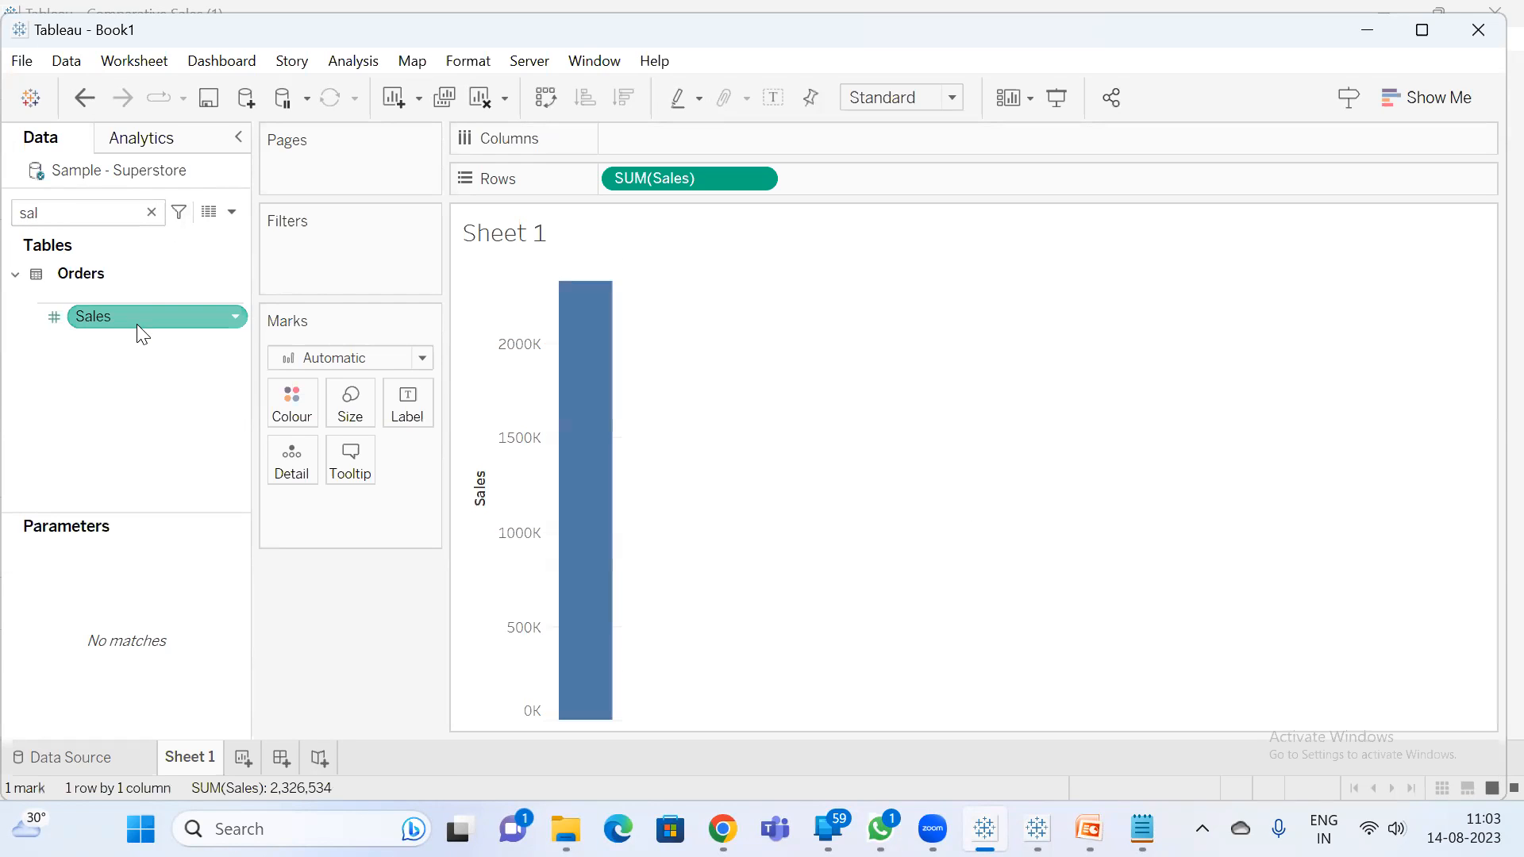
double_click(112, 214)
text(sub)
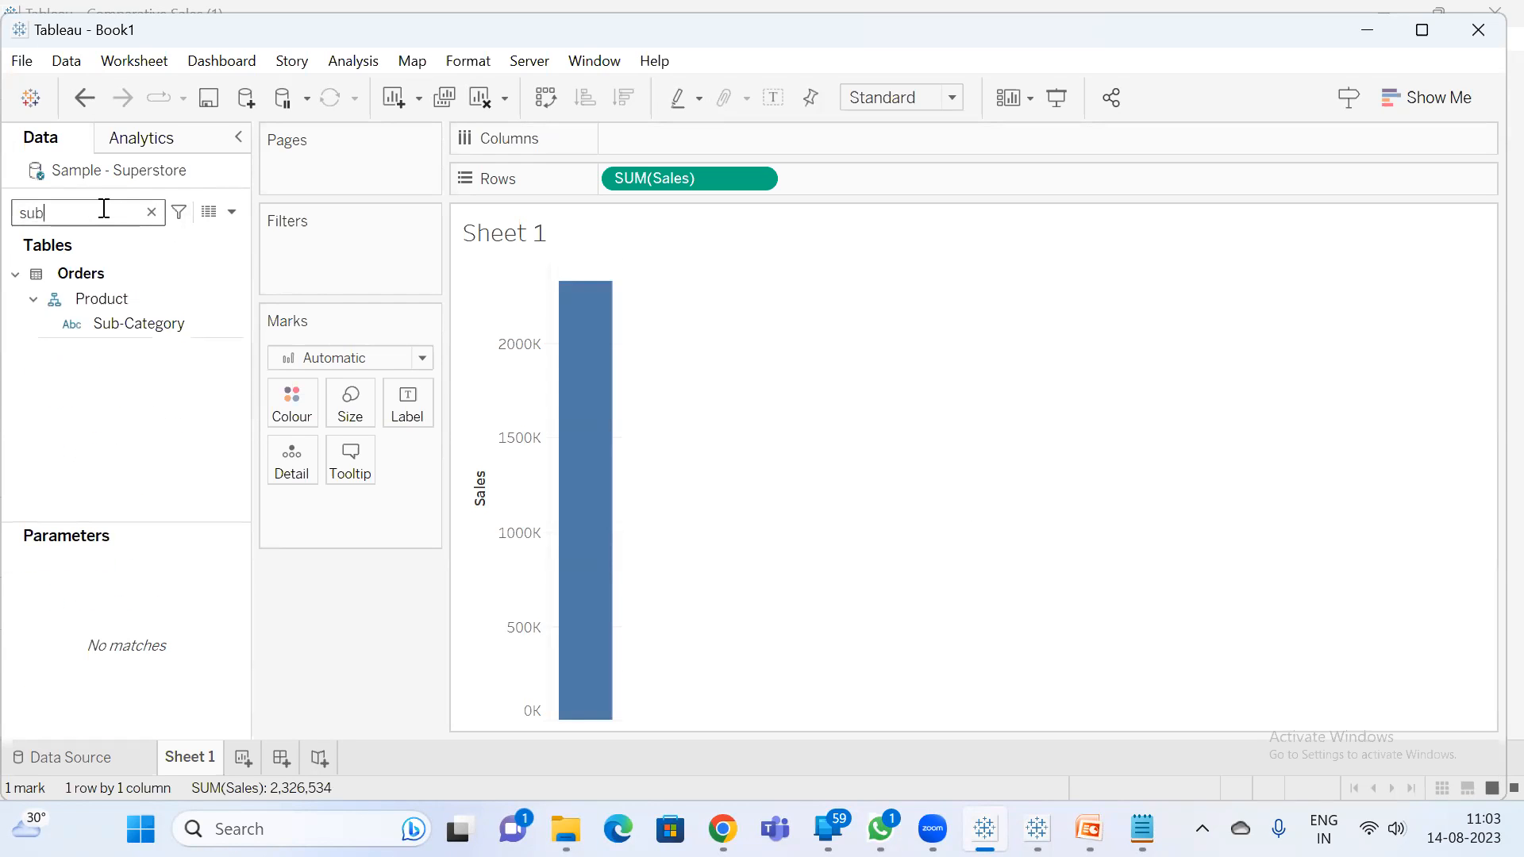
click(154, 322)
double_click(154, 323)
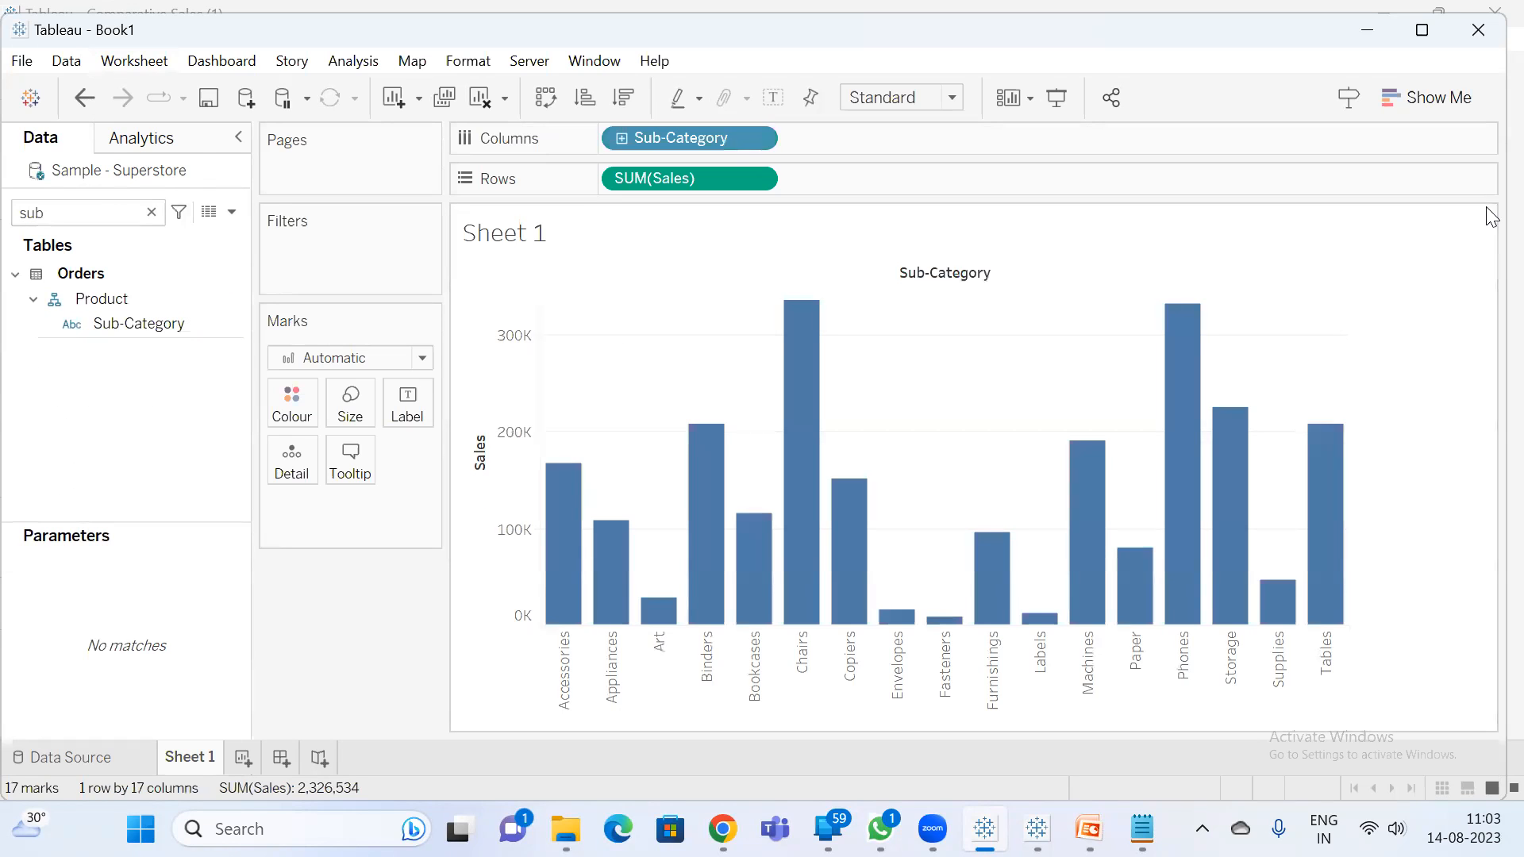
- Swap the rows and columns to make the bars horizontal, and narrow the Marks card area to enlarge the chart
click(555, 105)
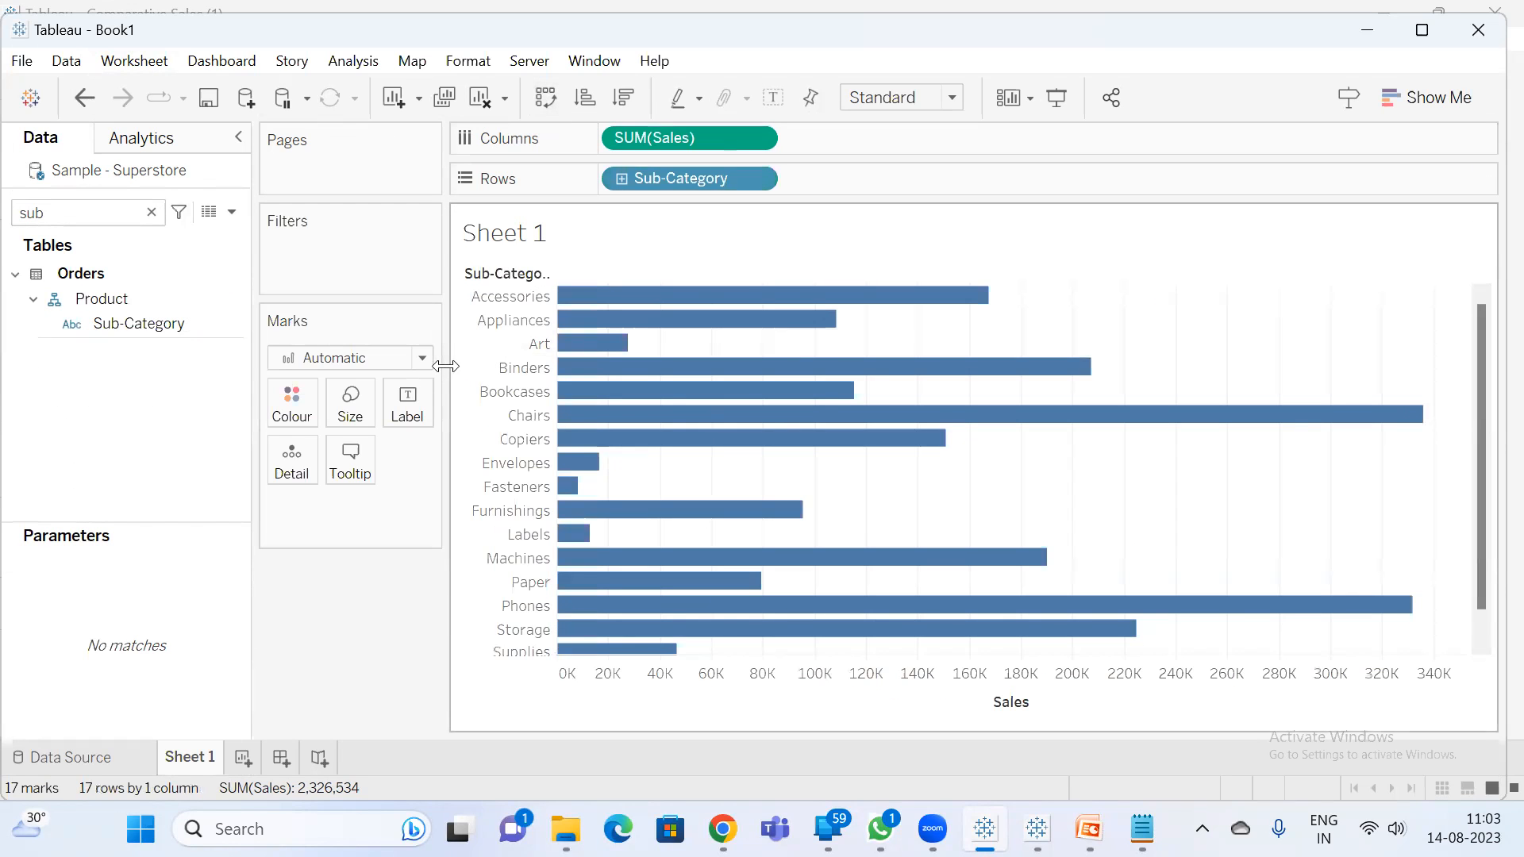
drag(442, 333, 294, 334)
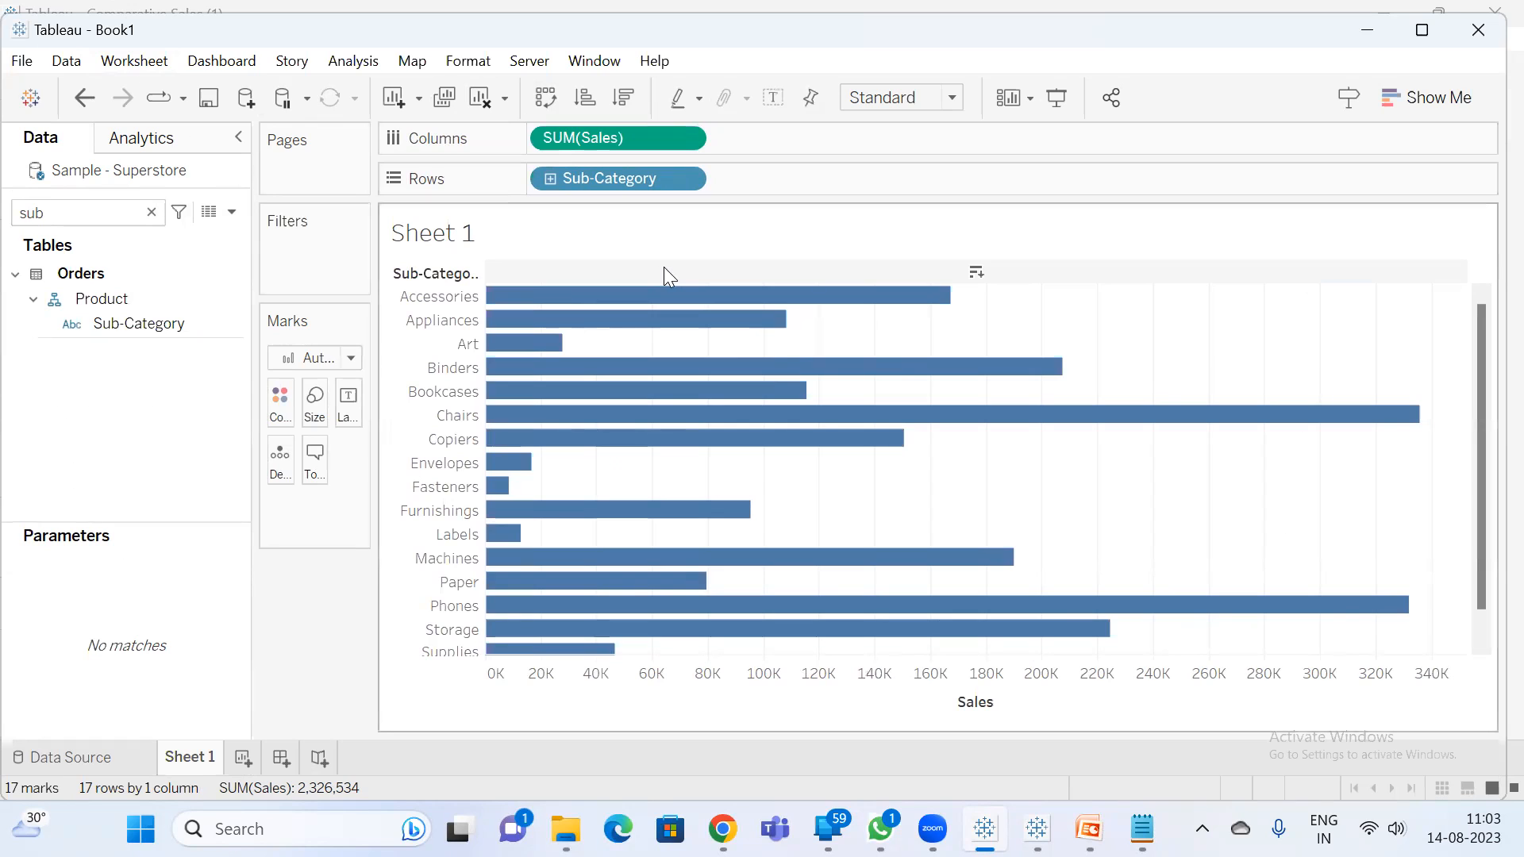
- Show the mark labels on the sub-category bars to examine the sales values, and hide them again
click(784, 95)
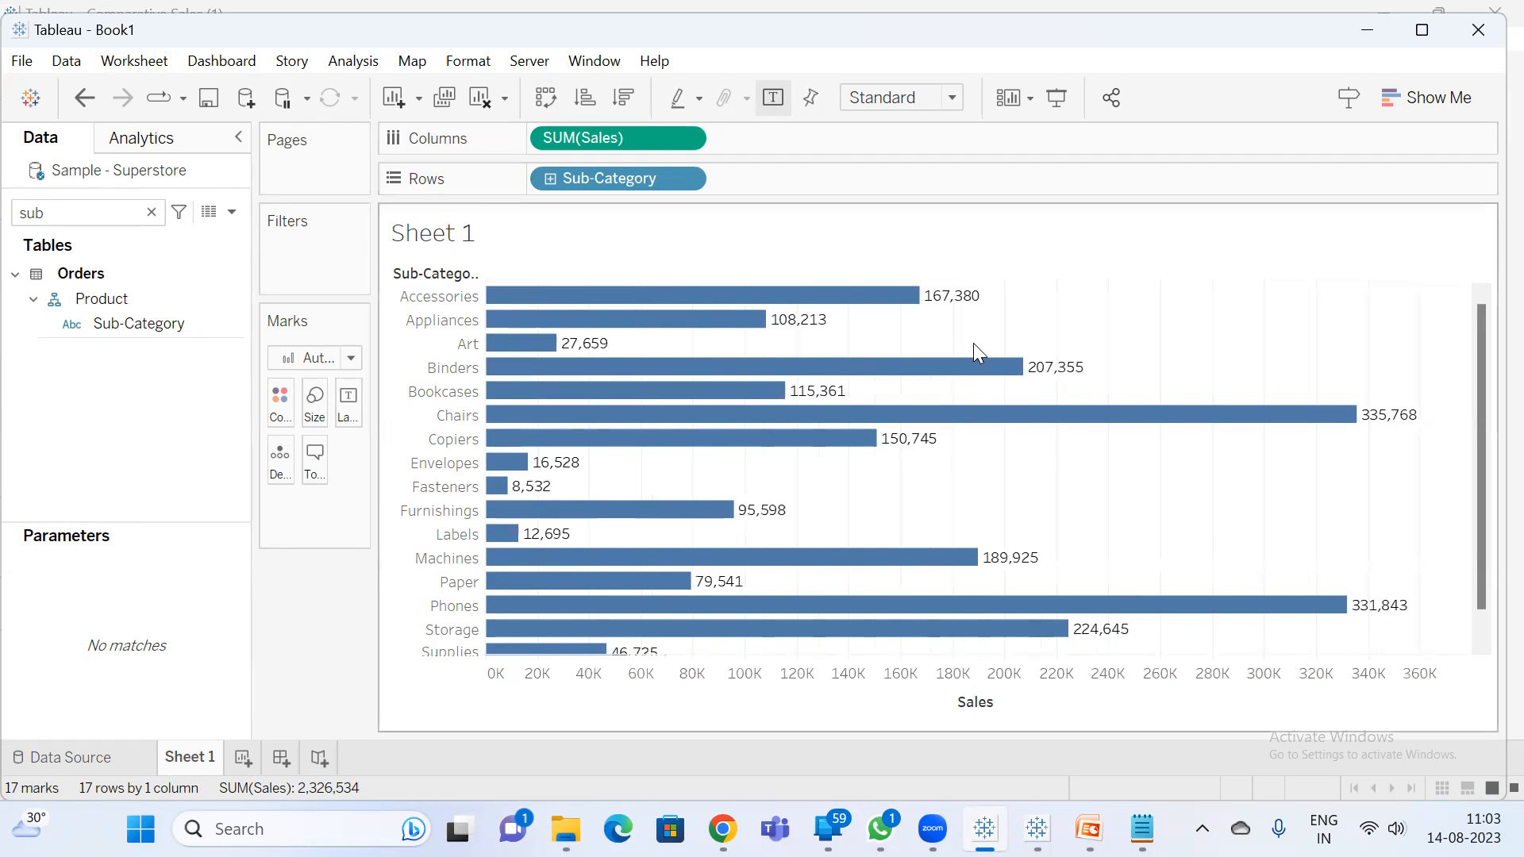
click(780, 102)
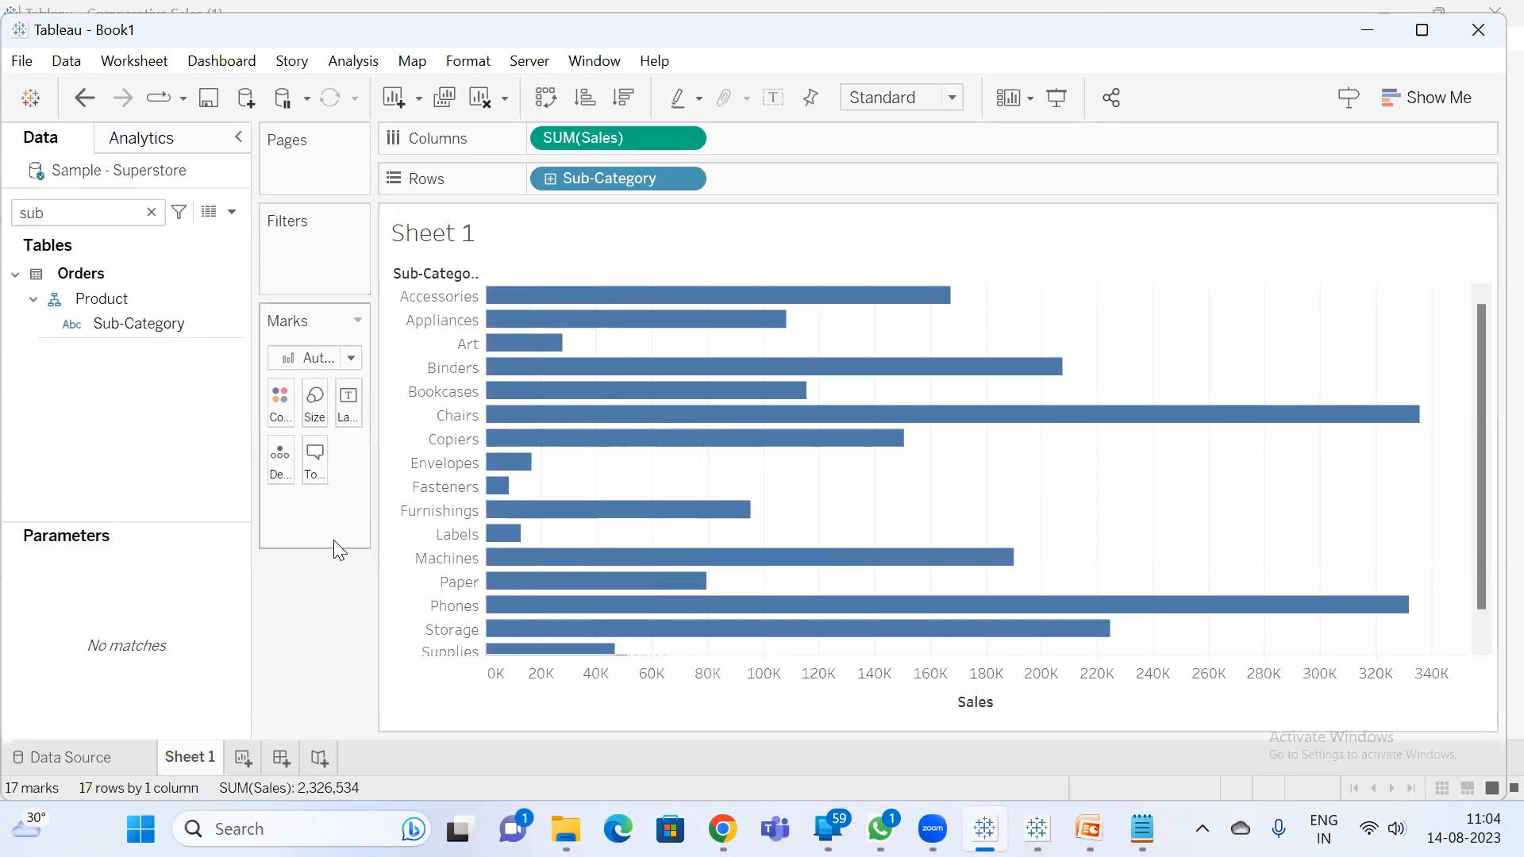
- Rename Sheet 1 as "Step1"
double_click(212, 762)
text(Step)
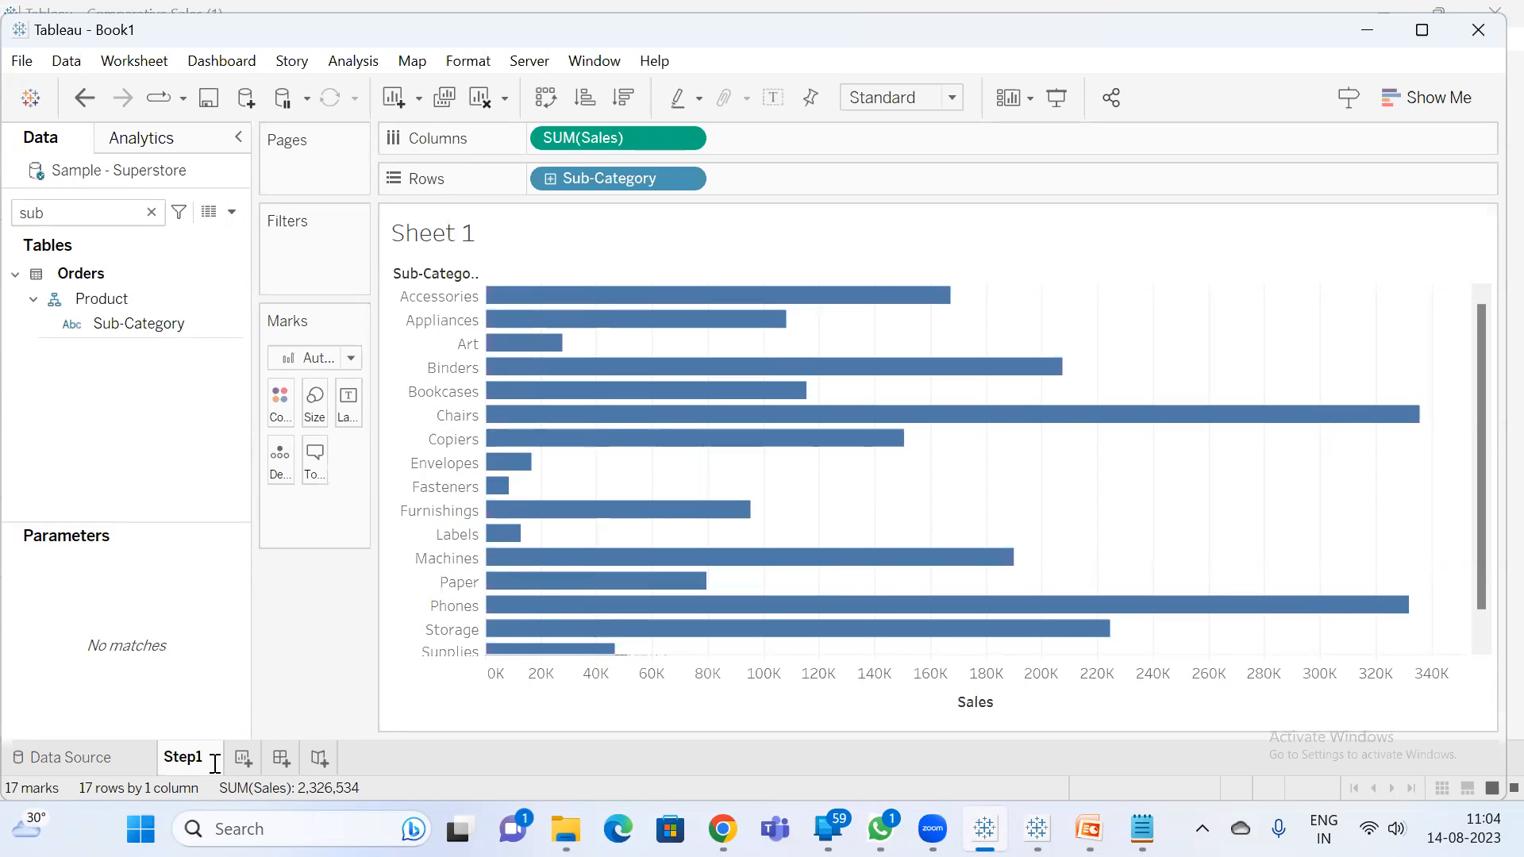
text(1)
key(Return)
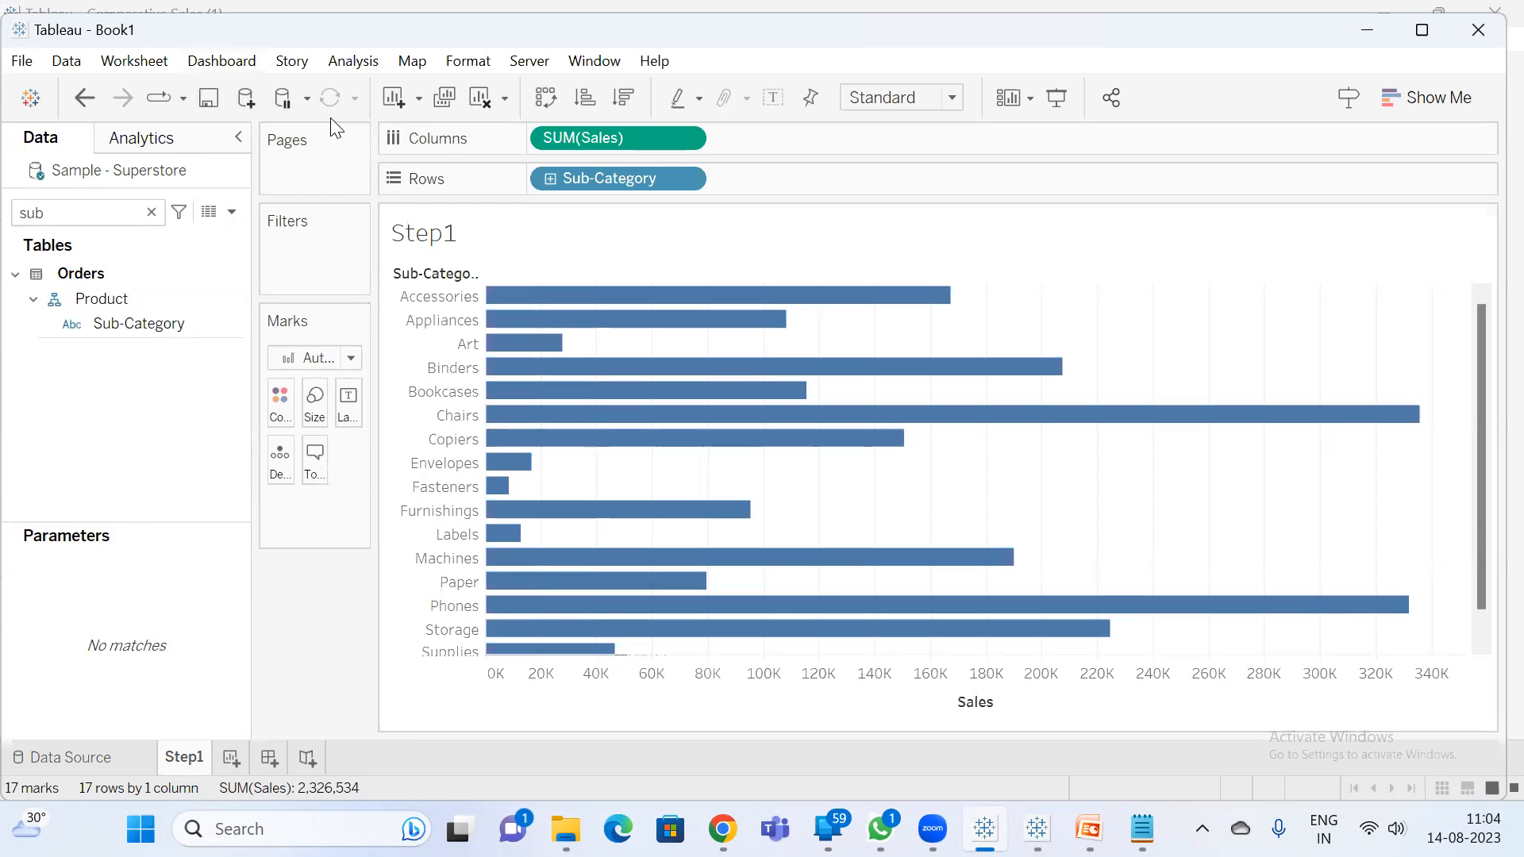
- Duplicate the Step1 worksheet and rename the copy as "Step 2"
click(441, 103)
double_click(260, 758)
text(Step 2)
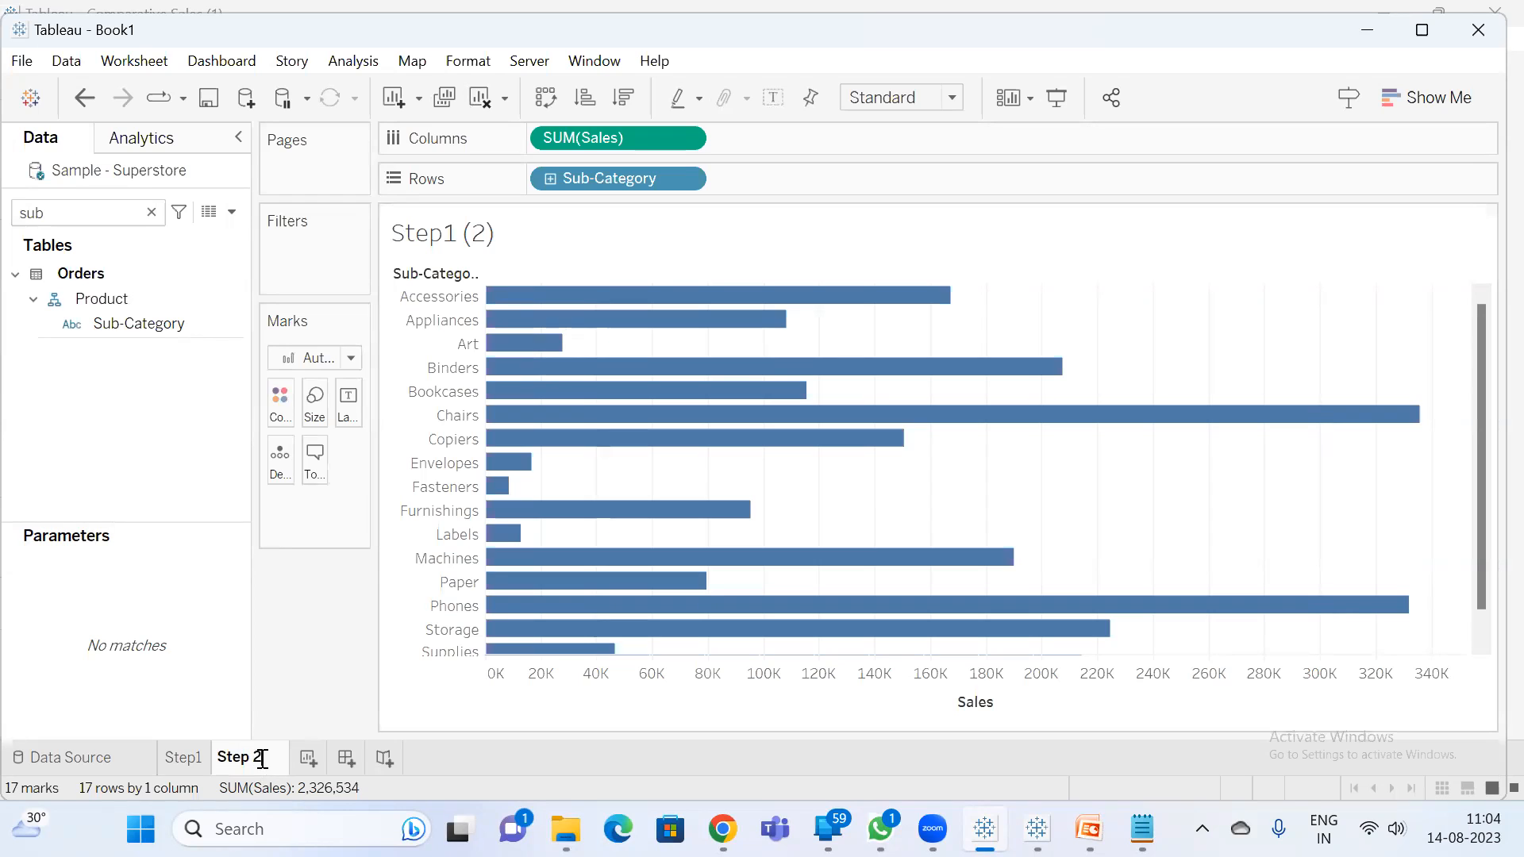
key(Return)
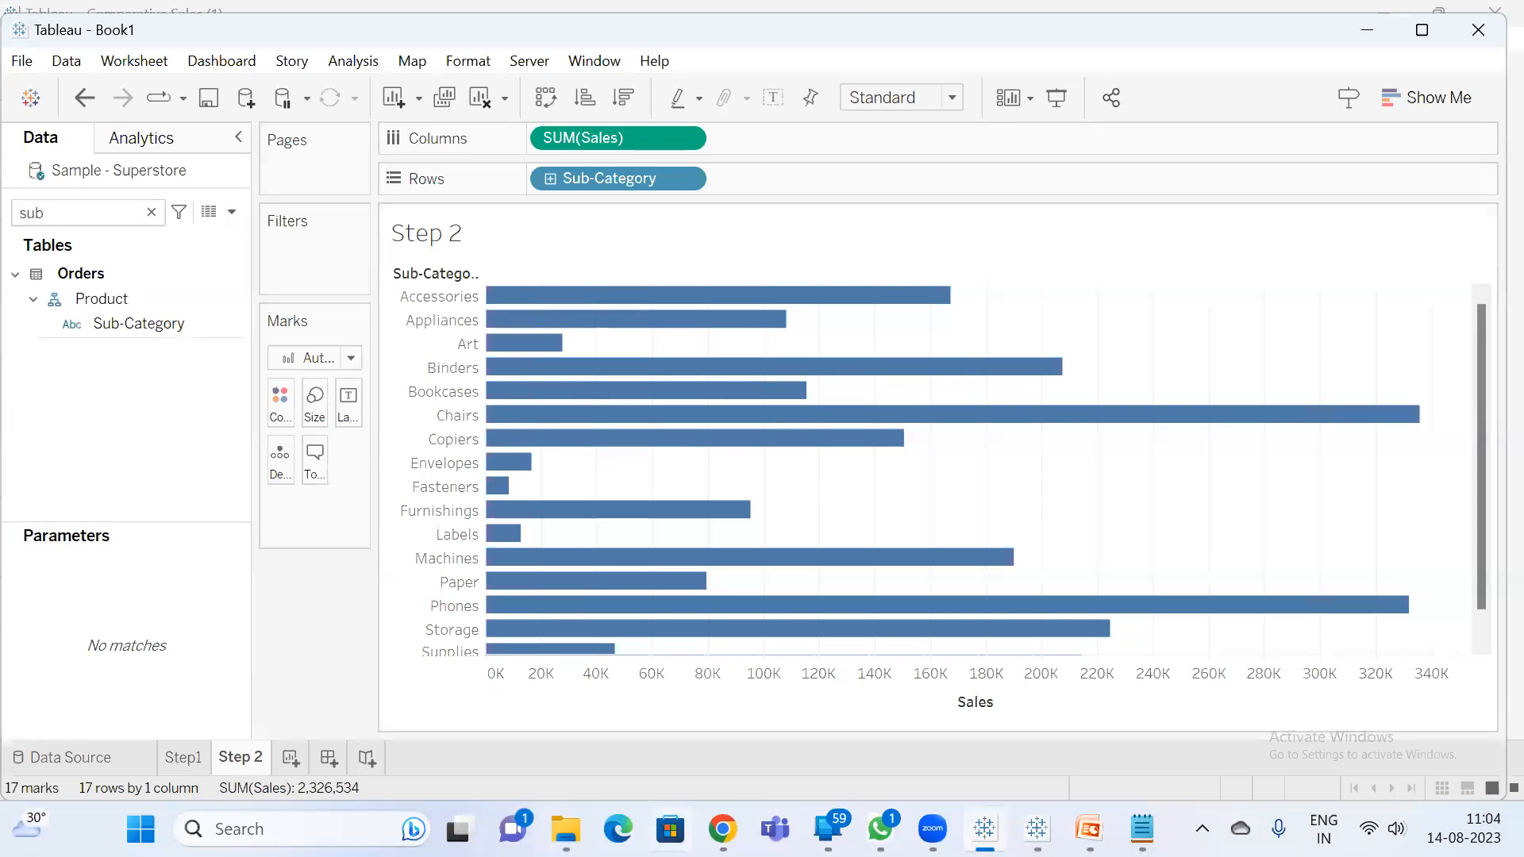
- Switch to the Google Meet call, admit the waiting participant, and return to the Tableau workbook
click(723, 828)
click(650, 722)
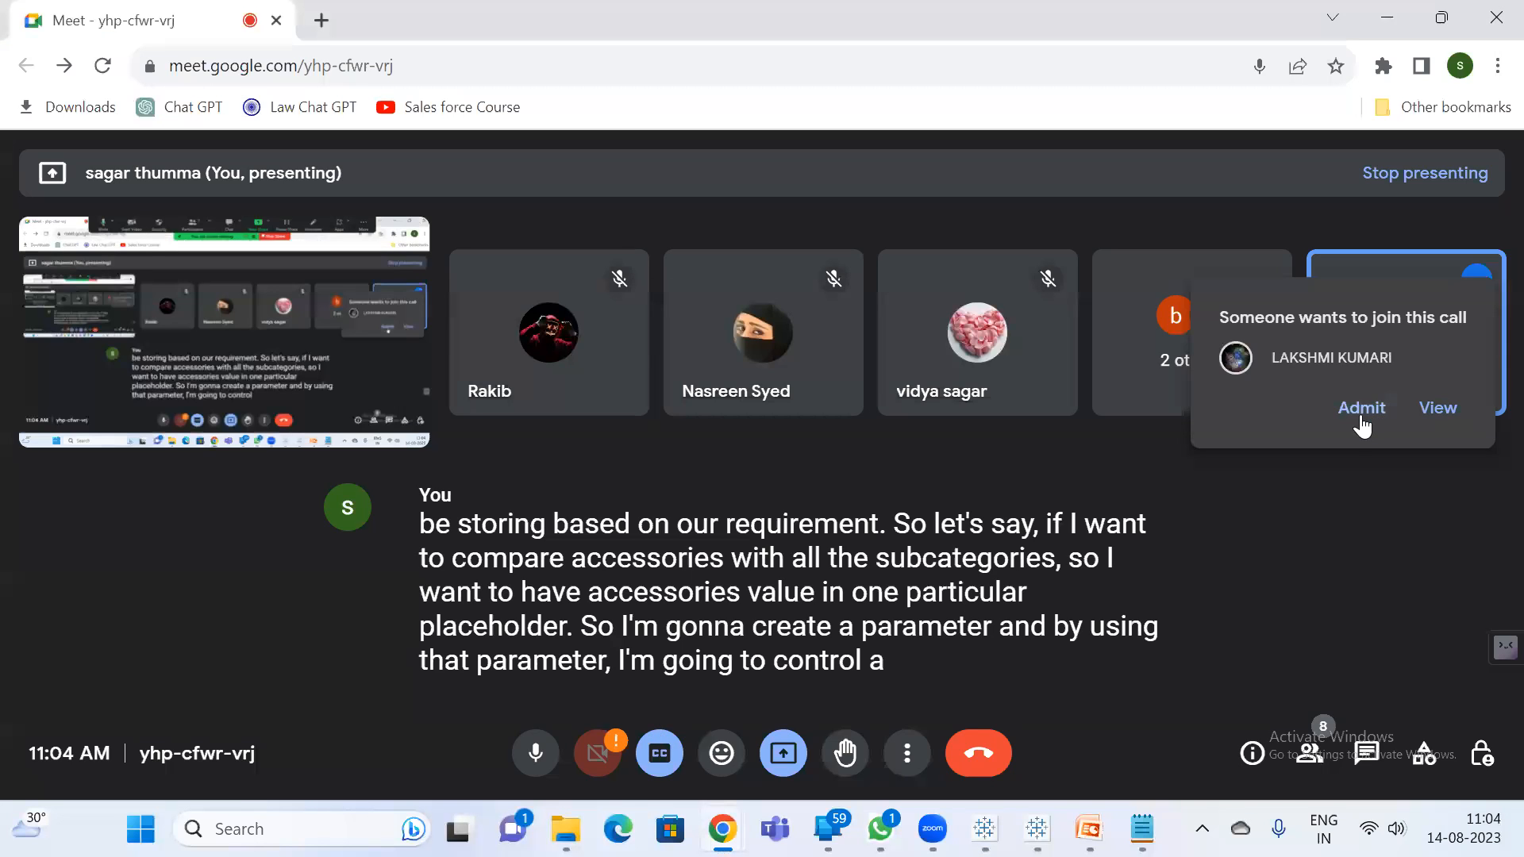
click(1362, 420)
key(alt+Tab)
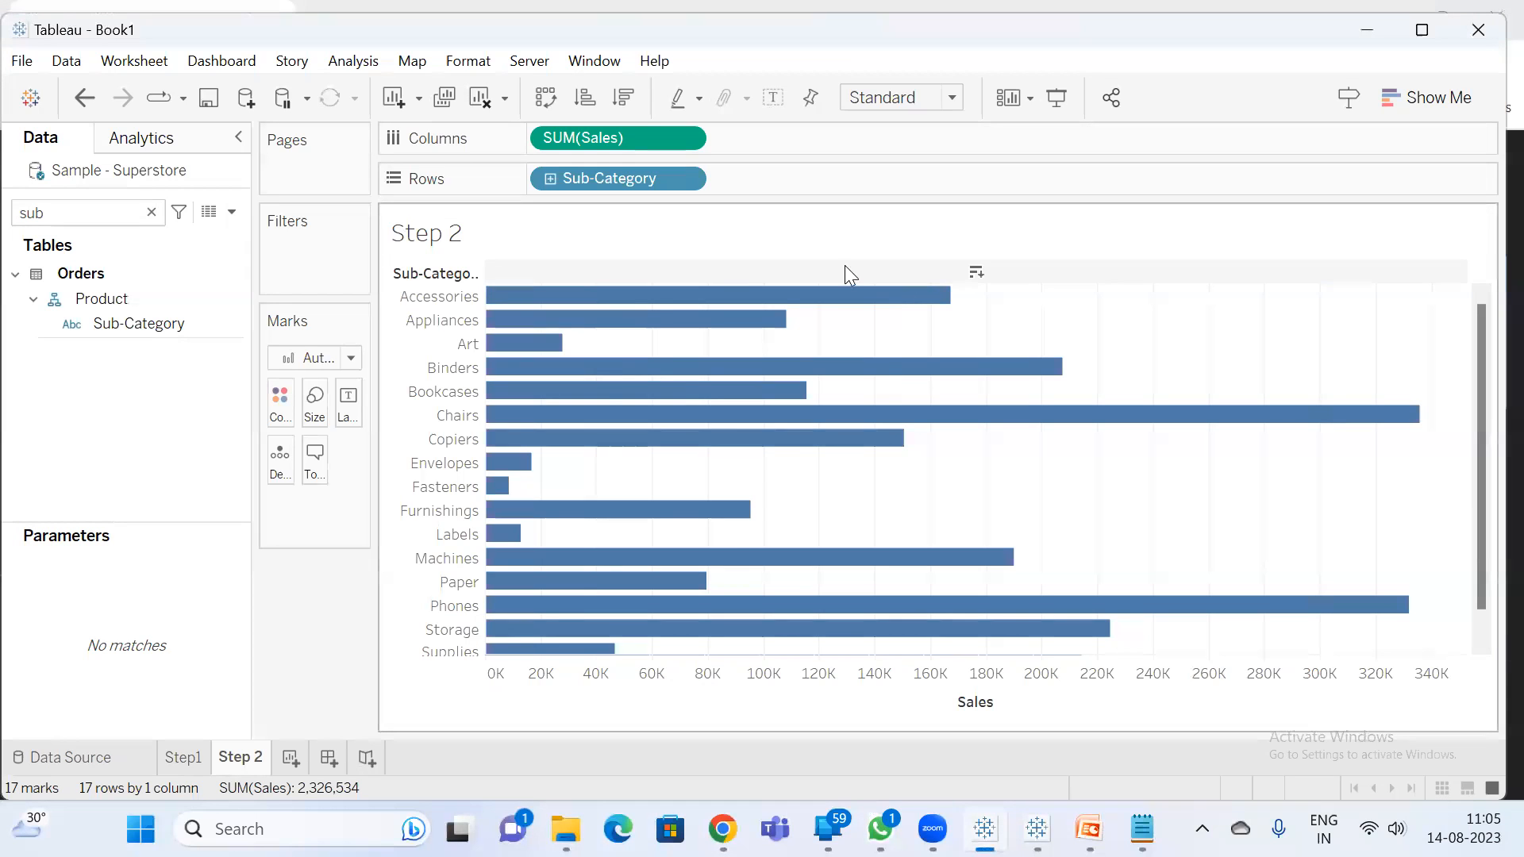
- Widen the row header area of the Step 2 chart so the full Sub-Category heading fits
mouse_move(616, 328)
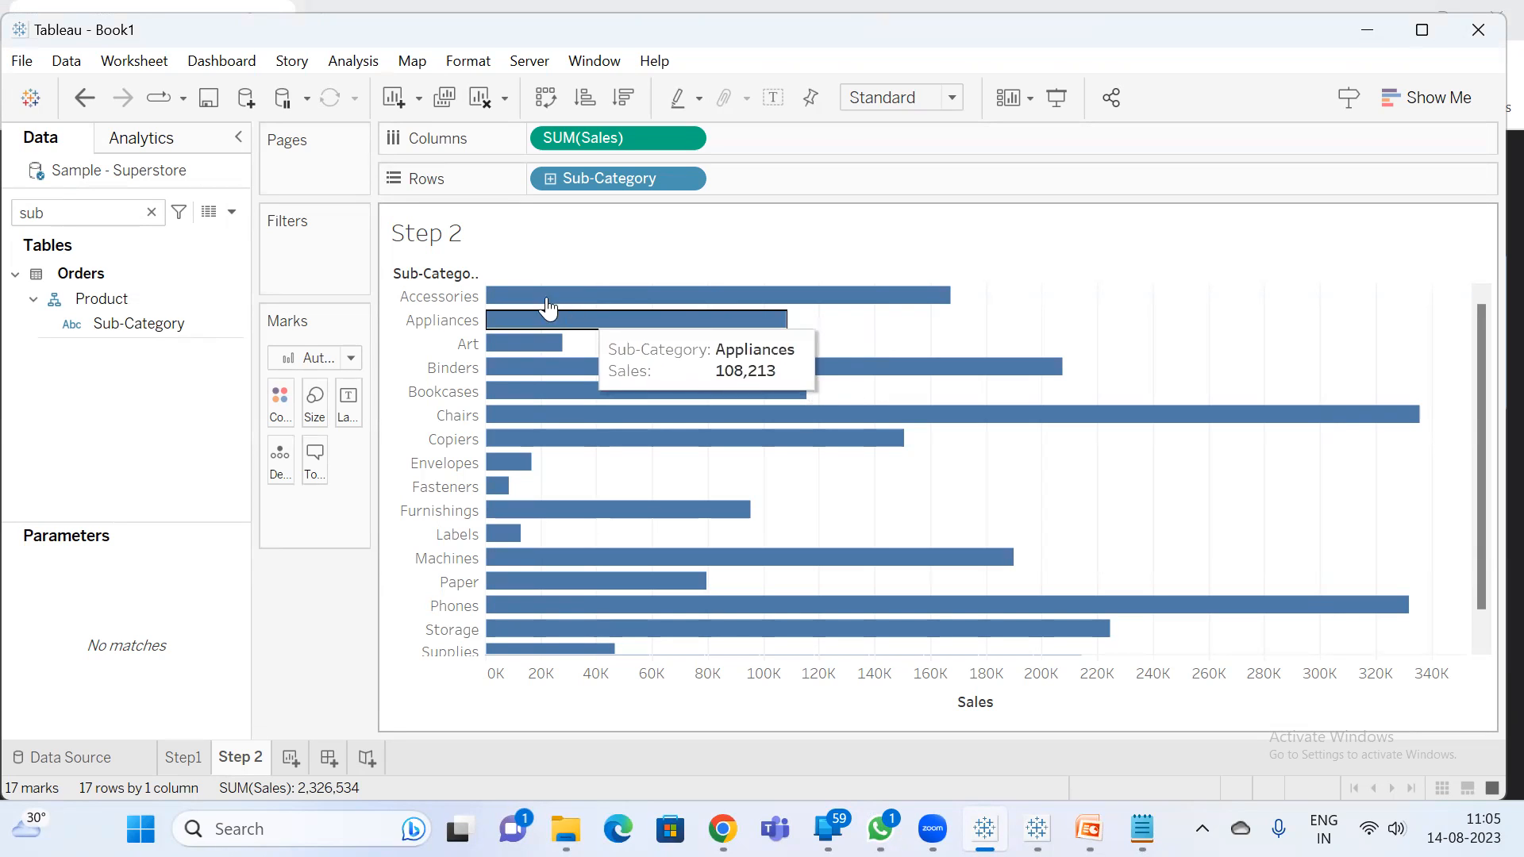
drag(491, 388, 504, 387)
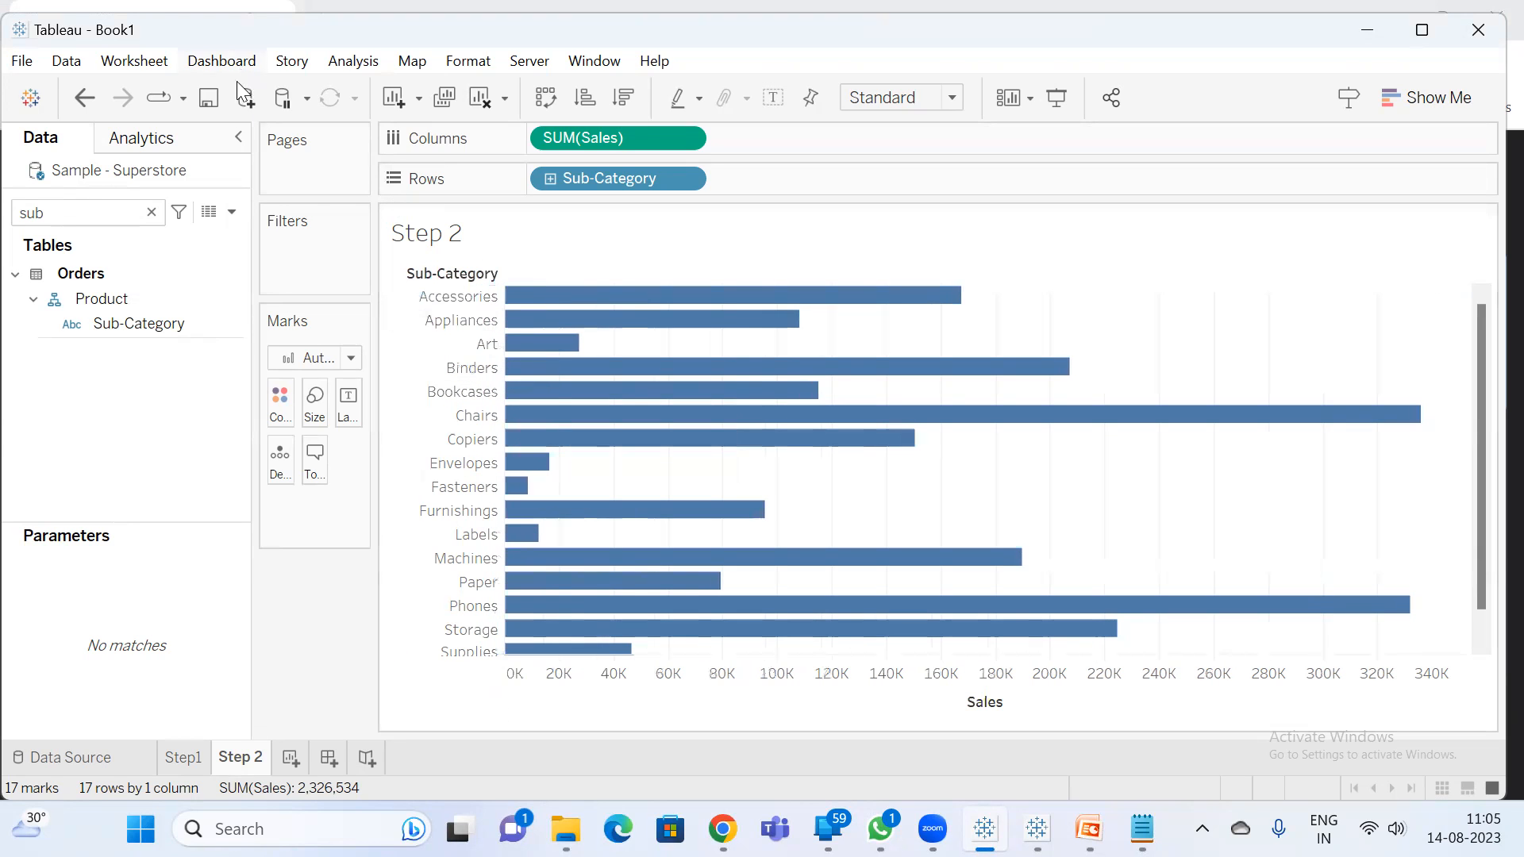
- Start a new parameter named "Selected Parameter" with the data type String
click(232, 211)
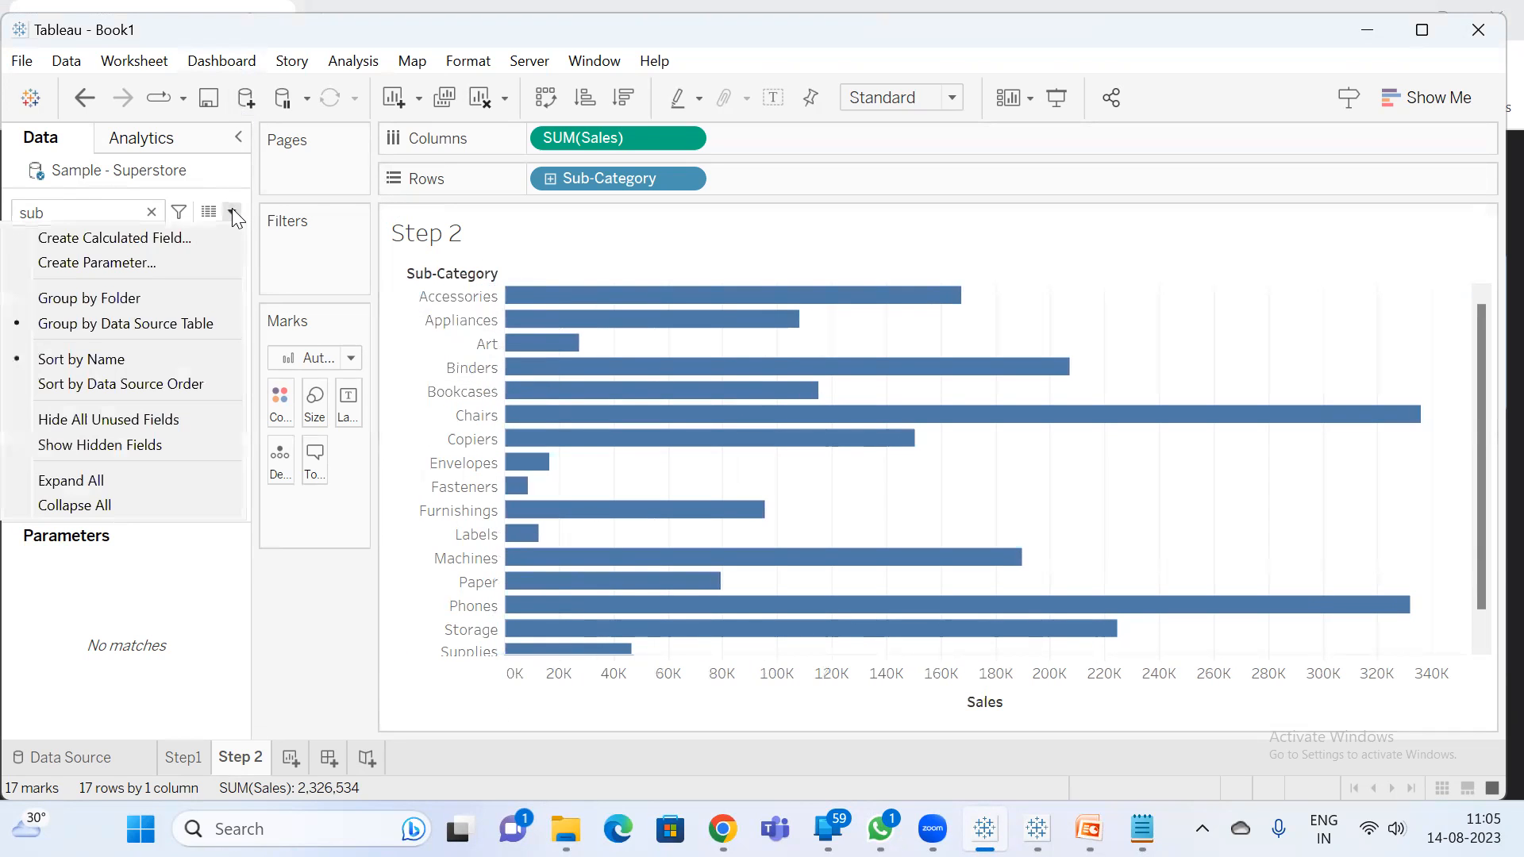
click(141, 255)
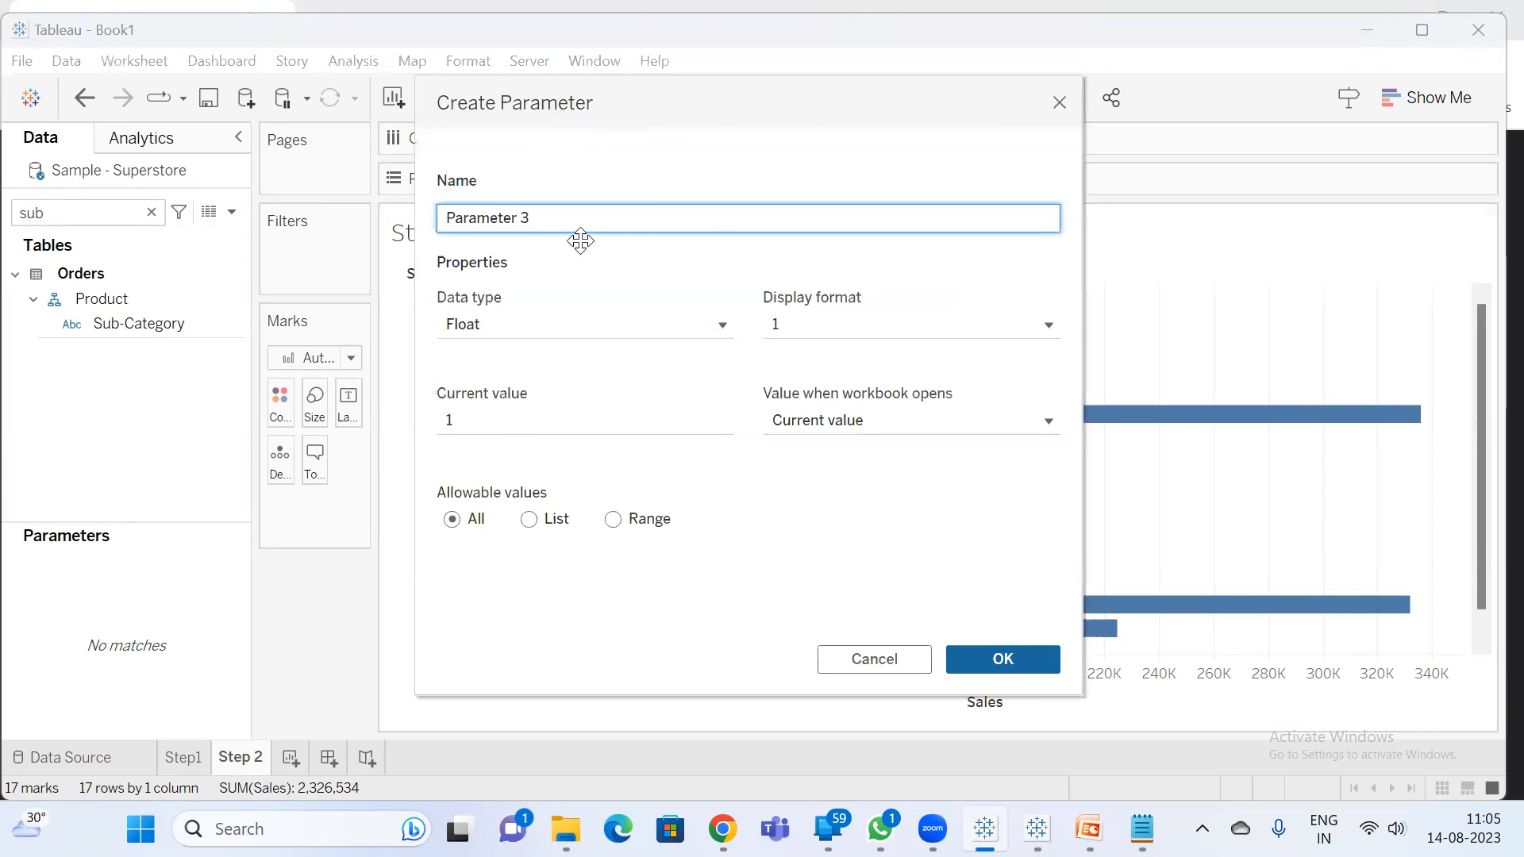
triple_click(593, 342)
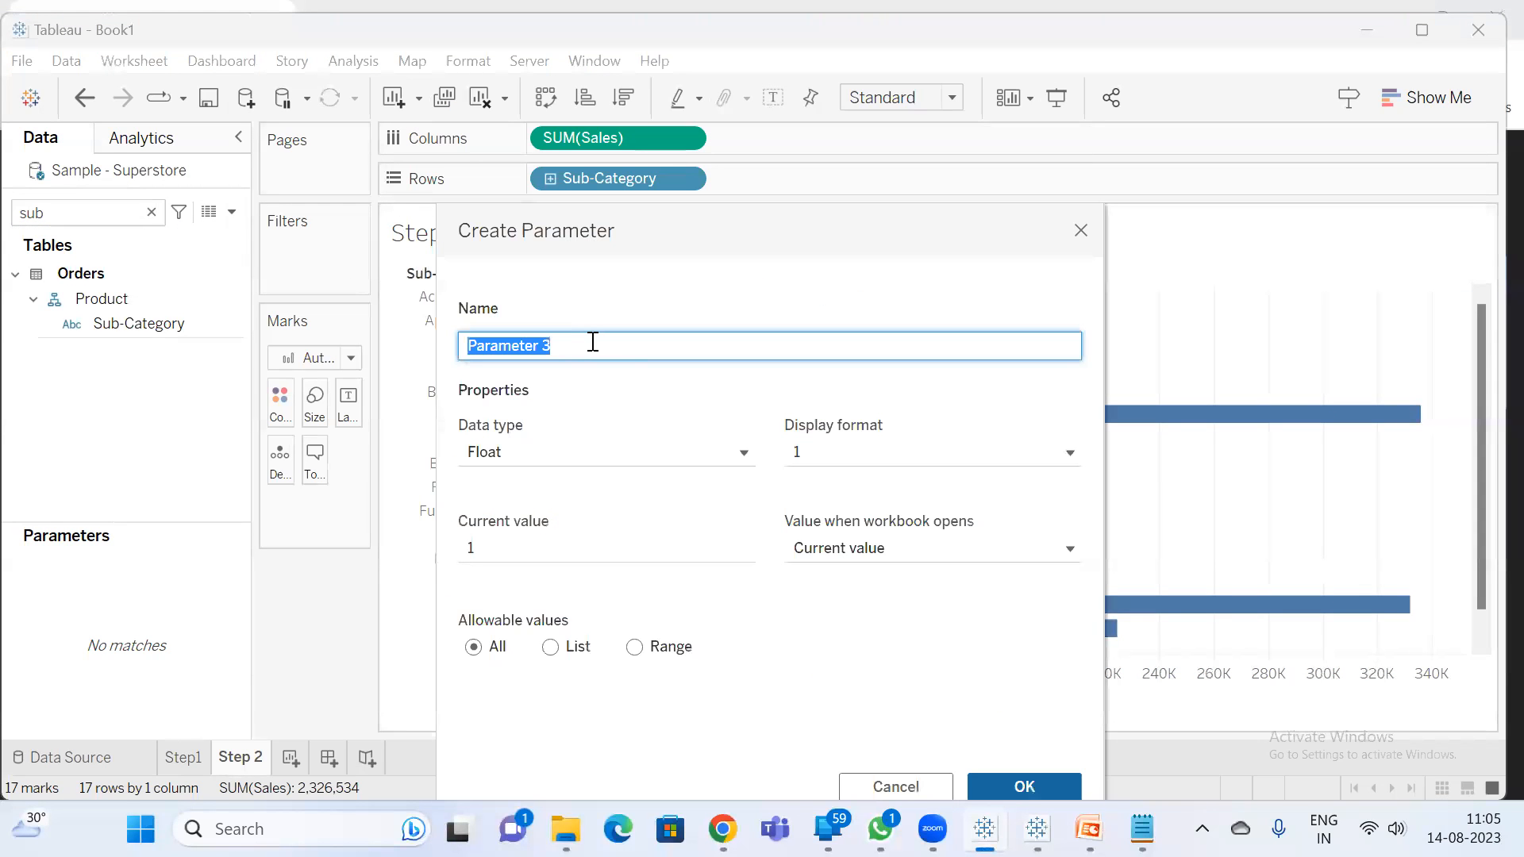
text(Selected Parameter)
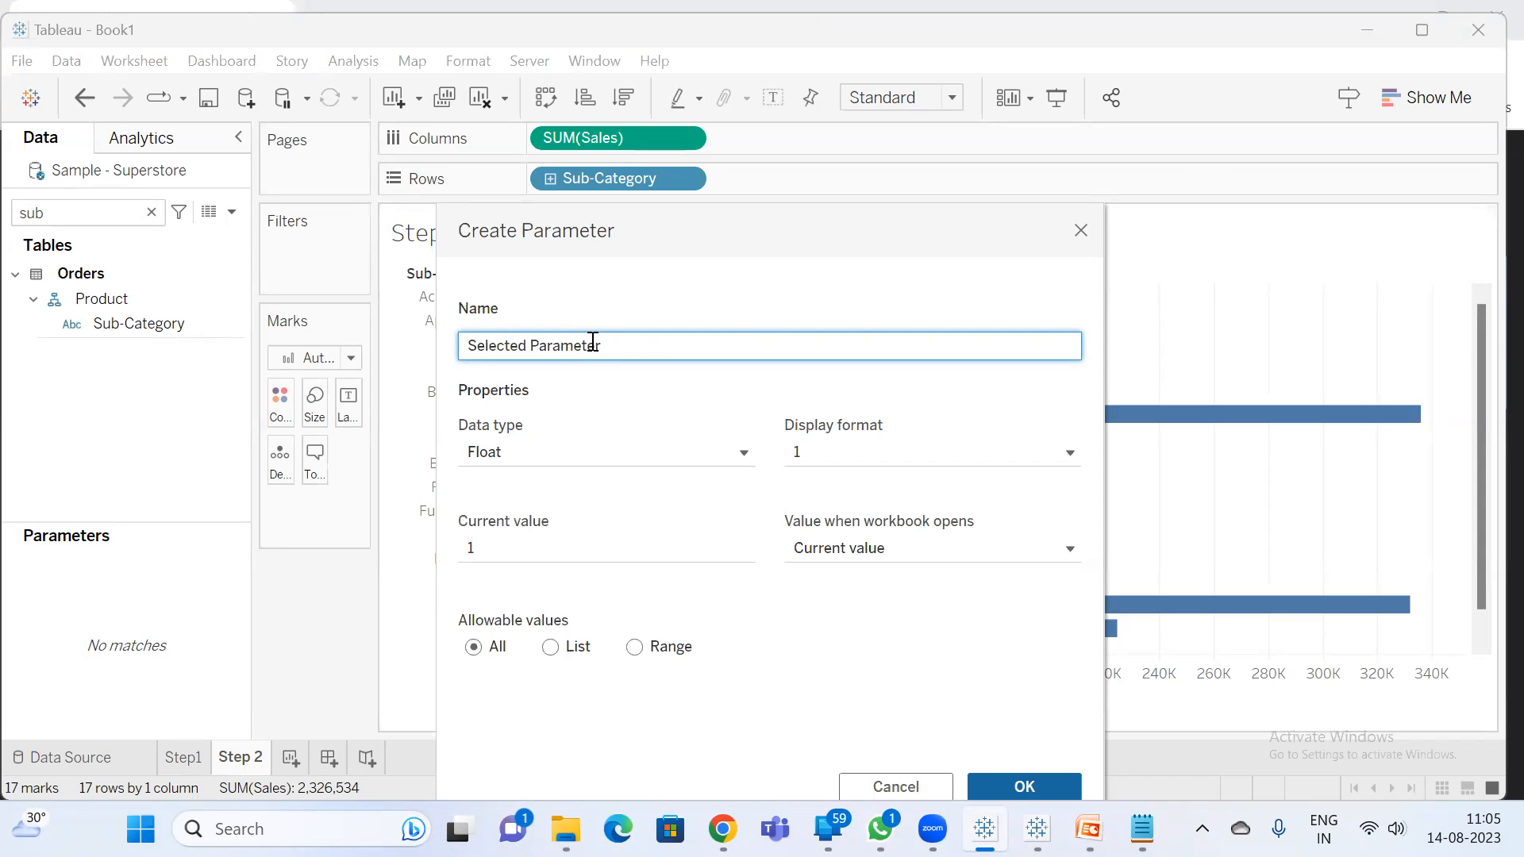
click(534, 460)
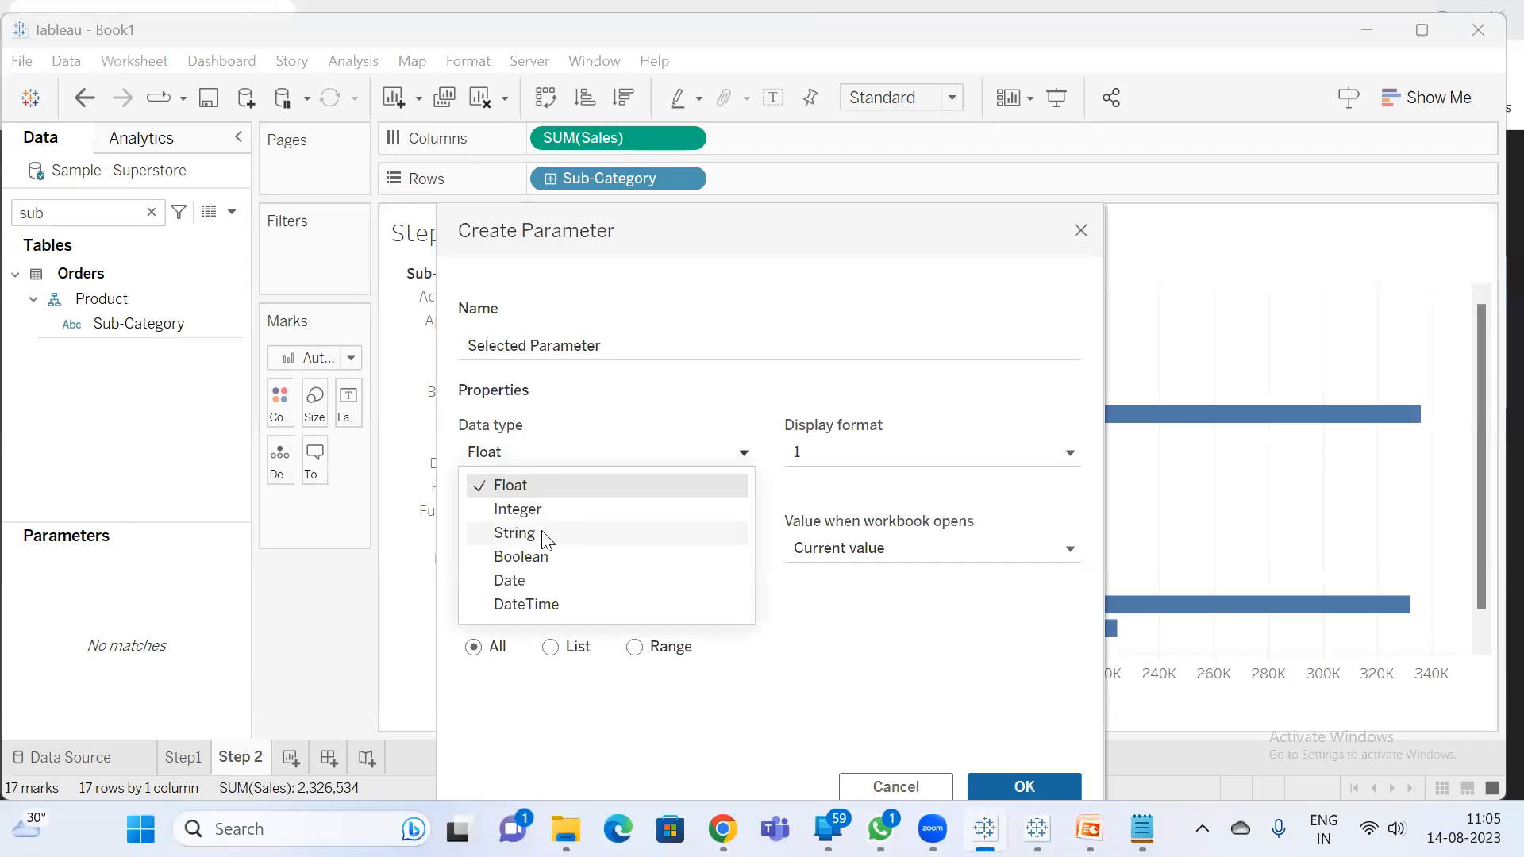
click(535, 535)
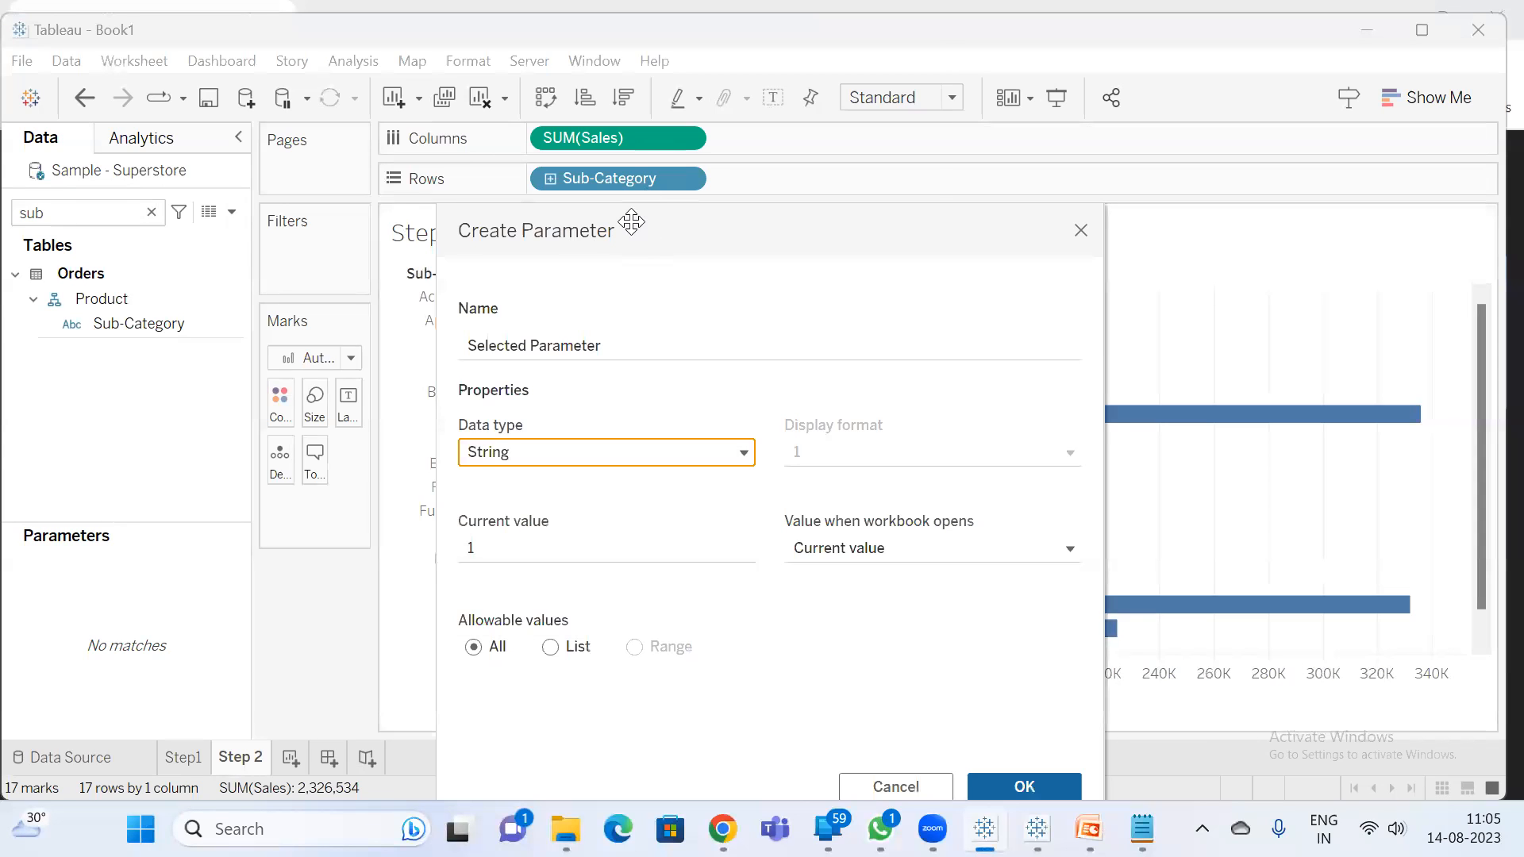
- Set the parameter's allowable values to List and move the Create Parameter dialog aside to uncover the chart
drag(631, 222, 460, 46)
click(382, 471)
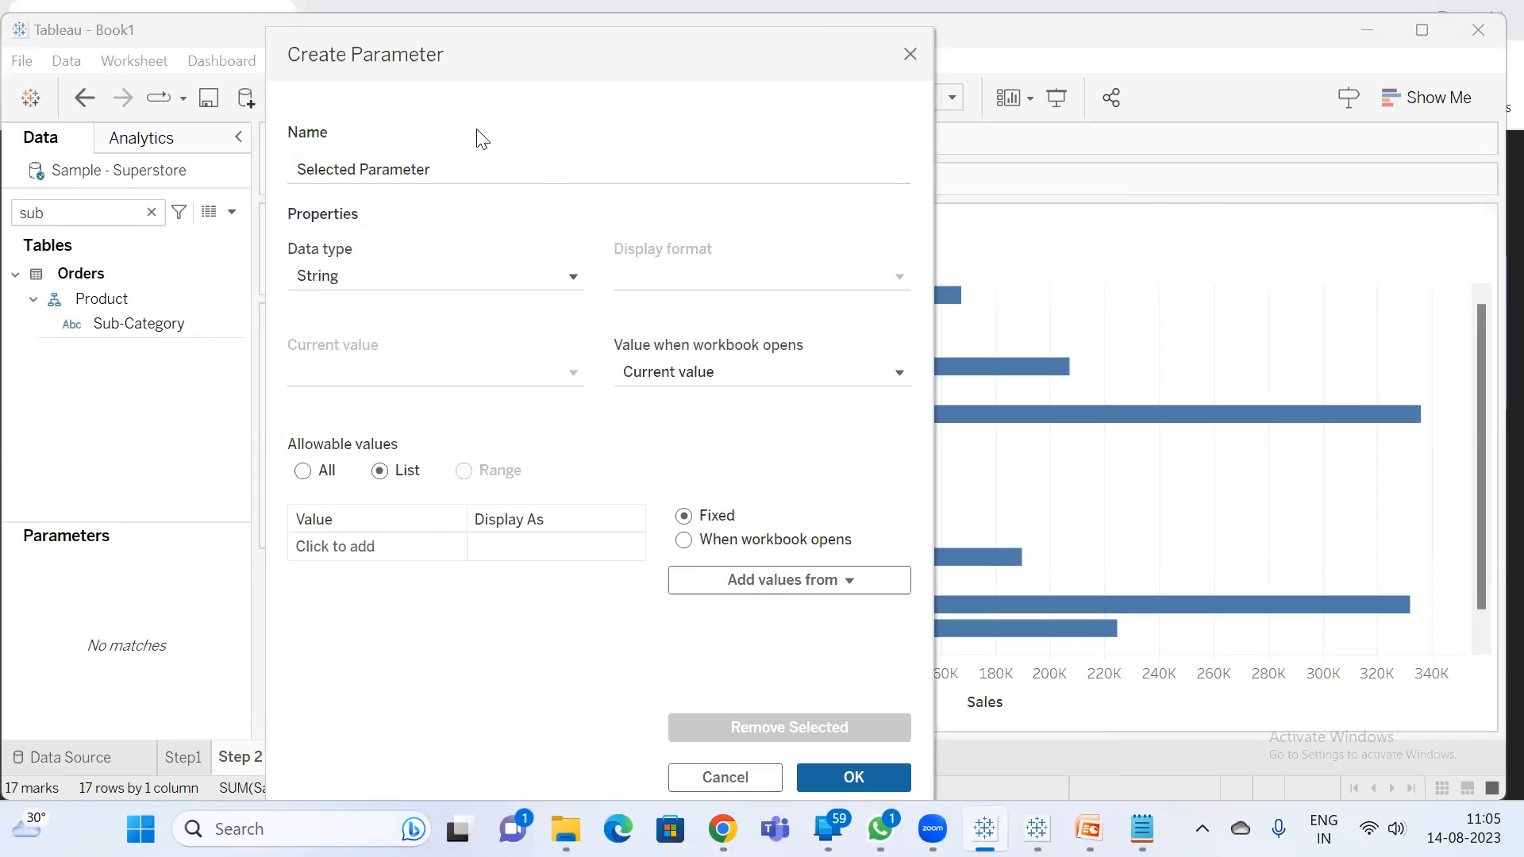
drag(484, 55, 1037, 30)
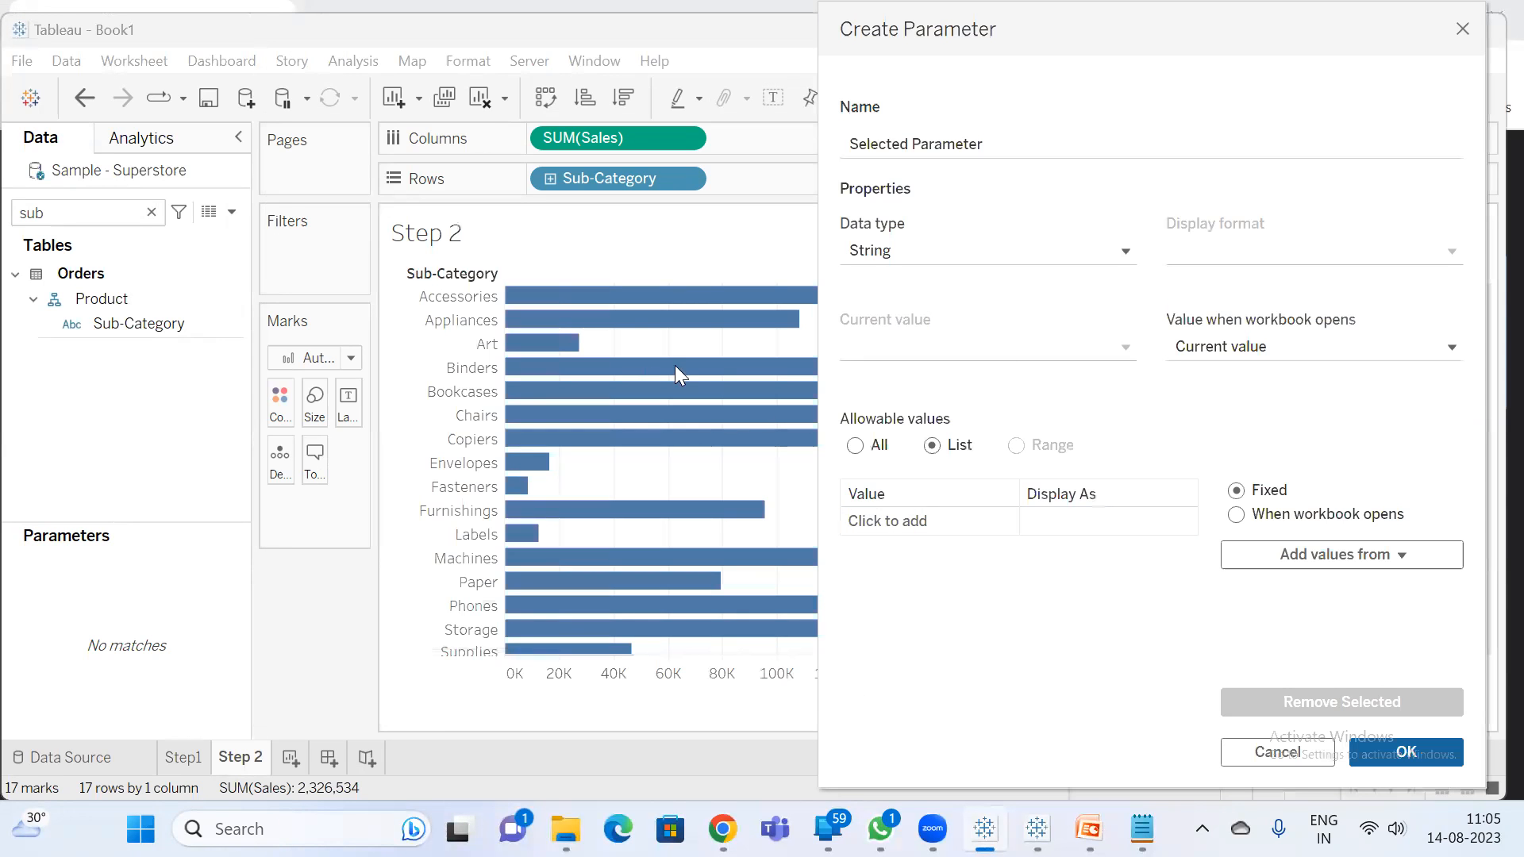
- Fill the parameter's list with the values of the Sub-Category field and create the parameter
click(1361, 554)
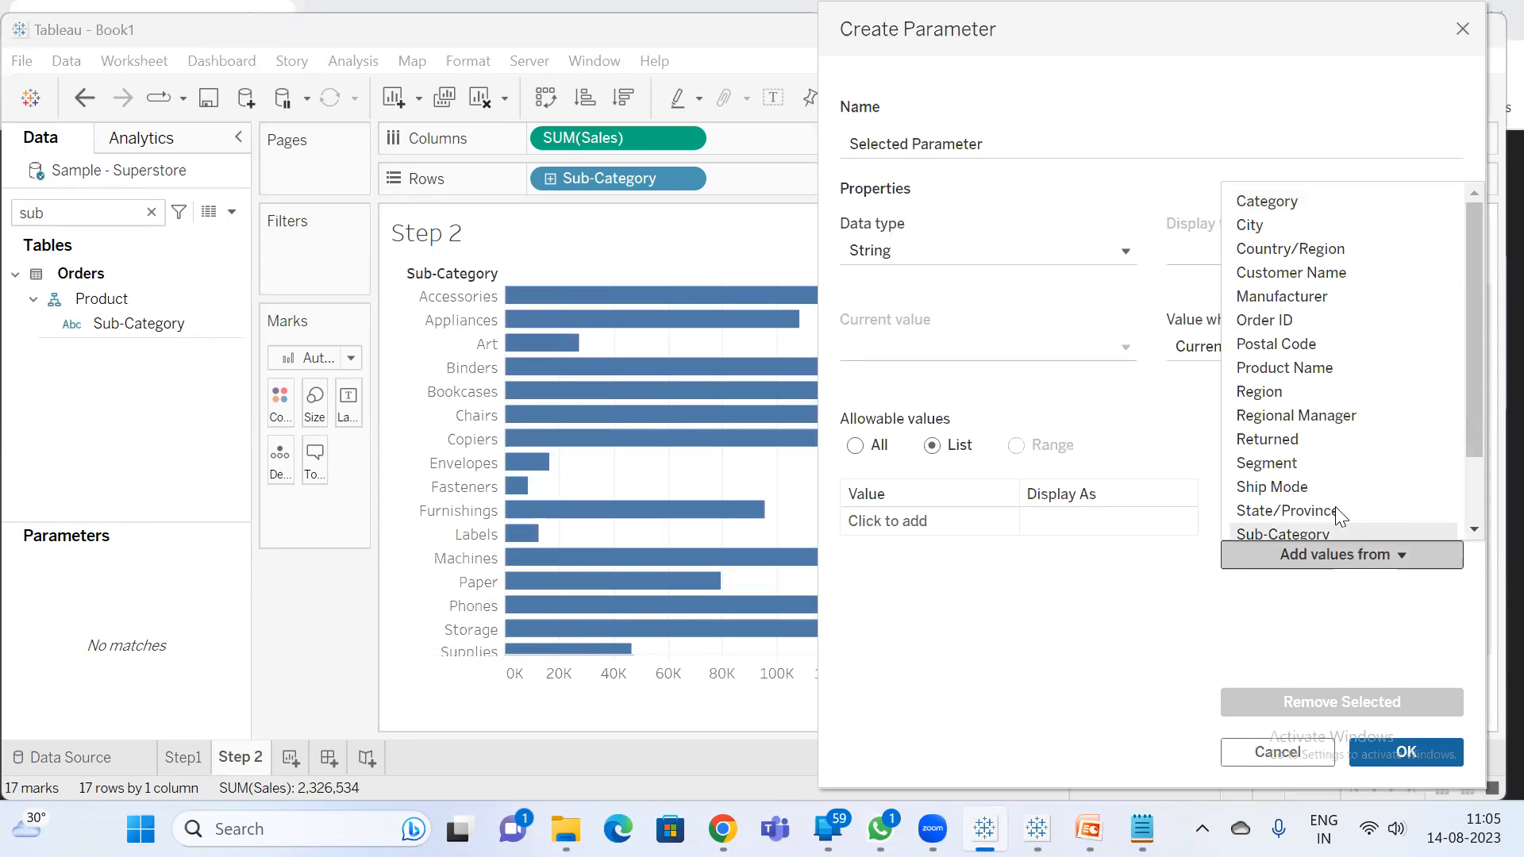
scroll(1349, 396, down, 2)
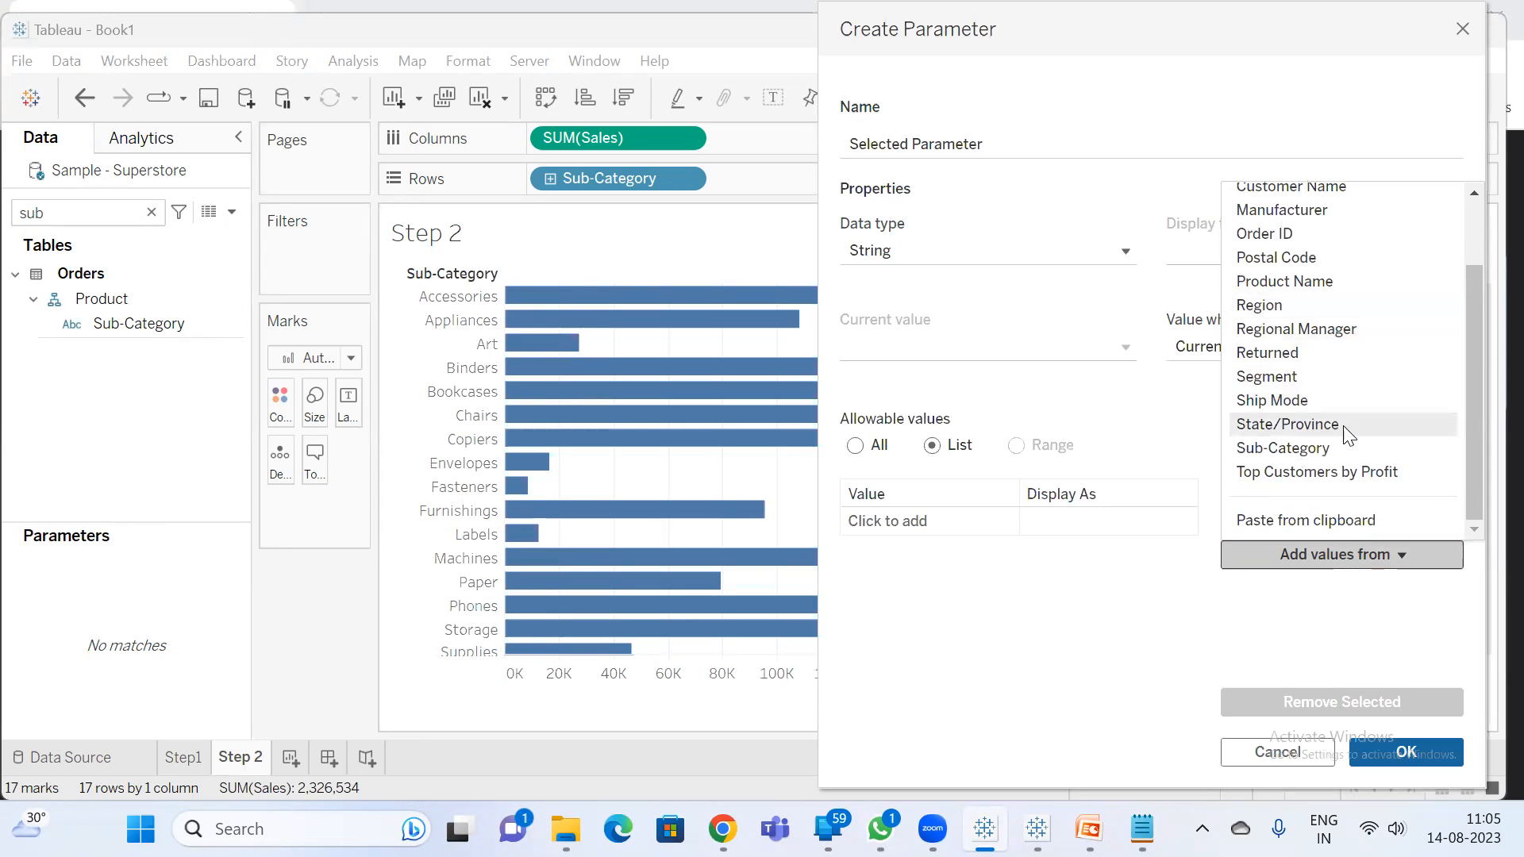
click(1330, 446)
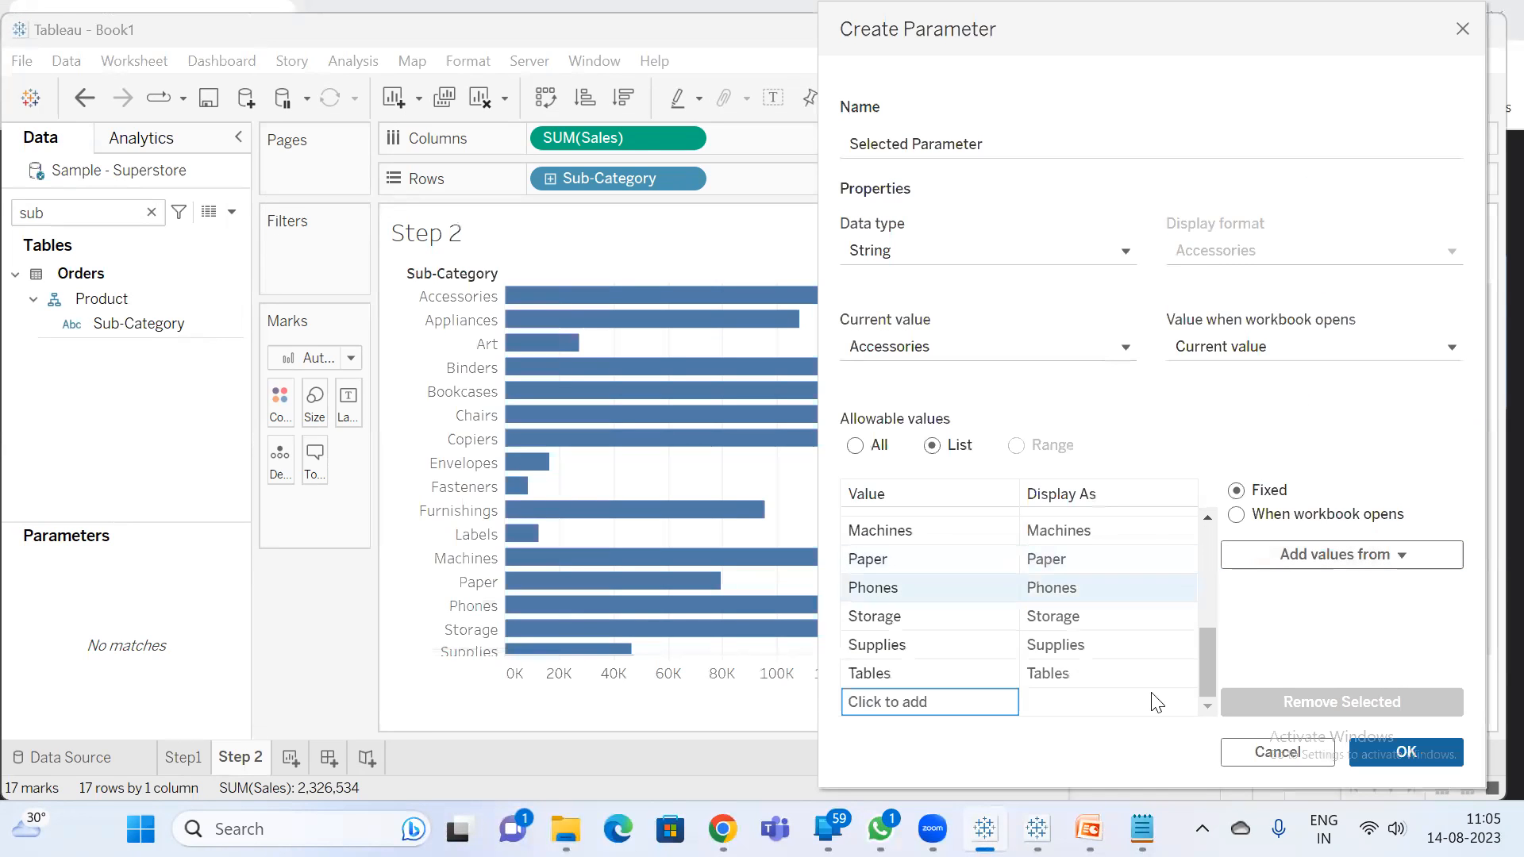
drag(1209, 679, 1193, 541)
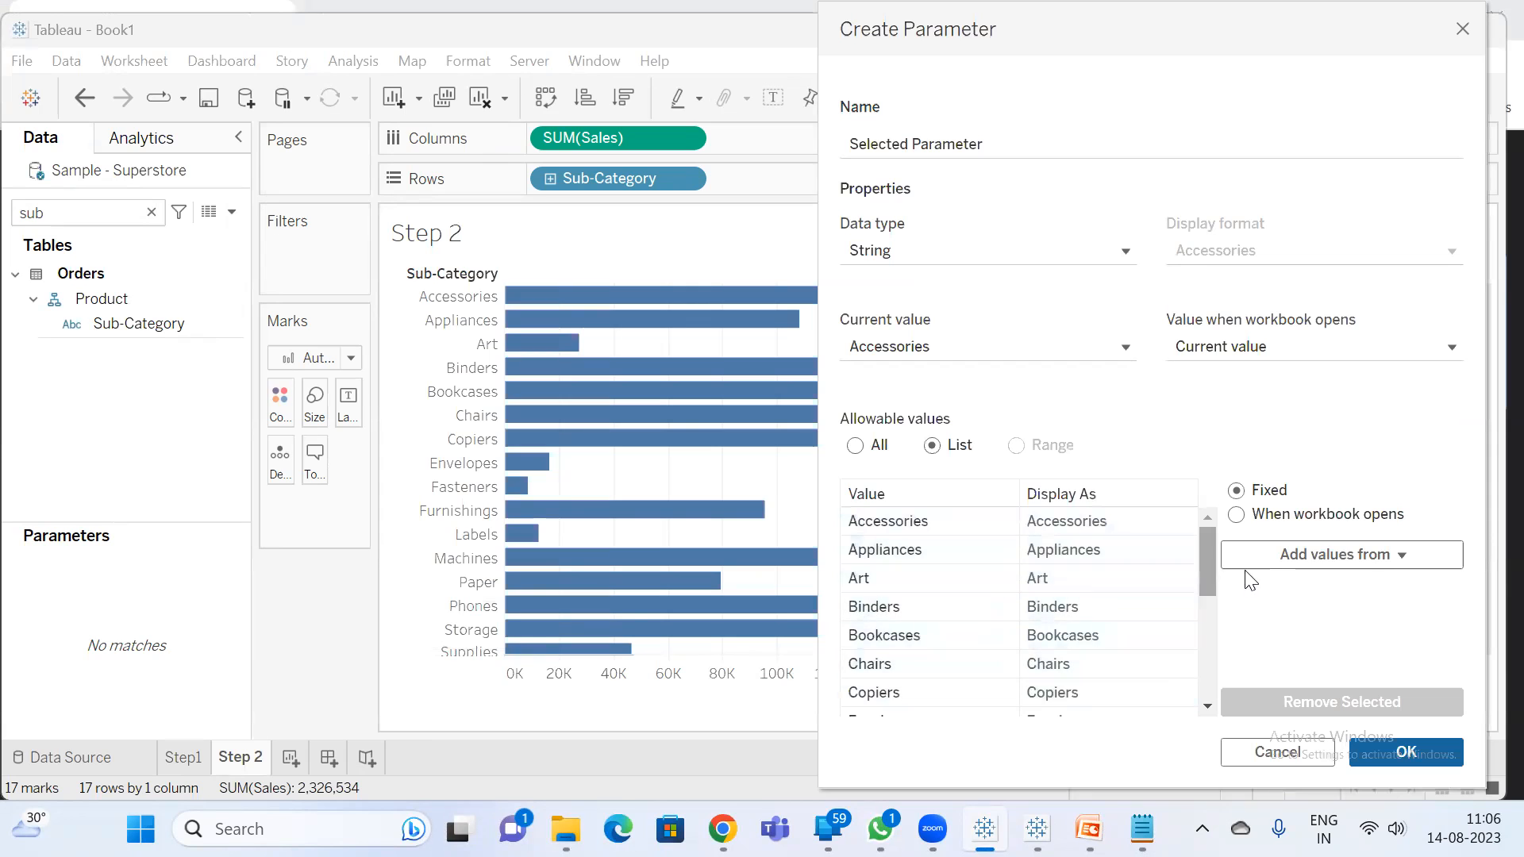
click(1406, 748)
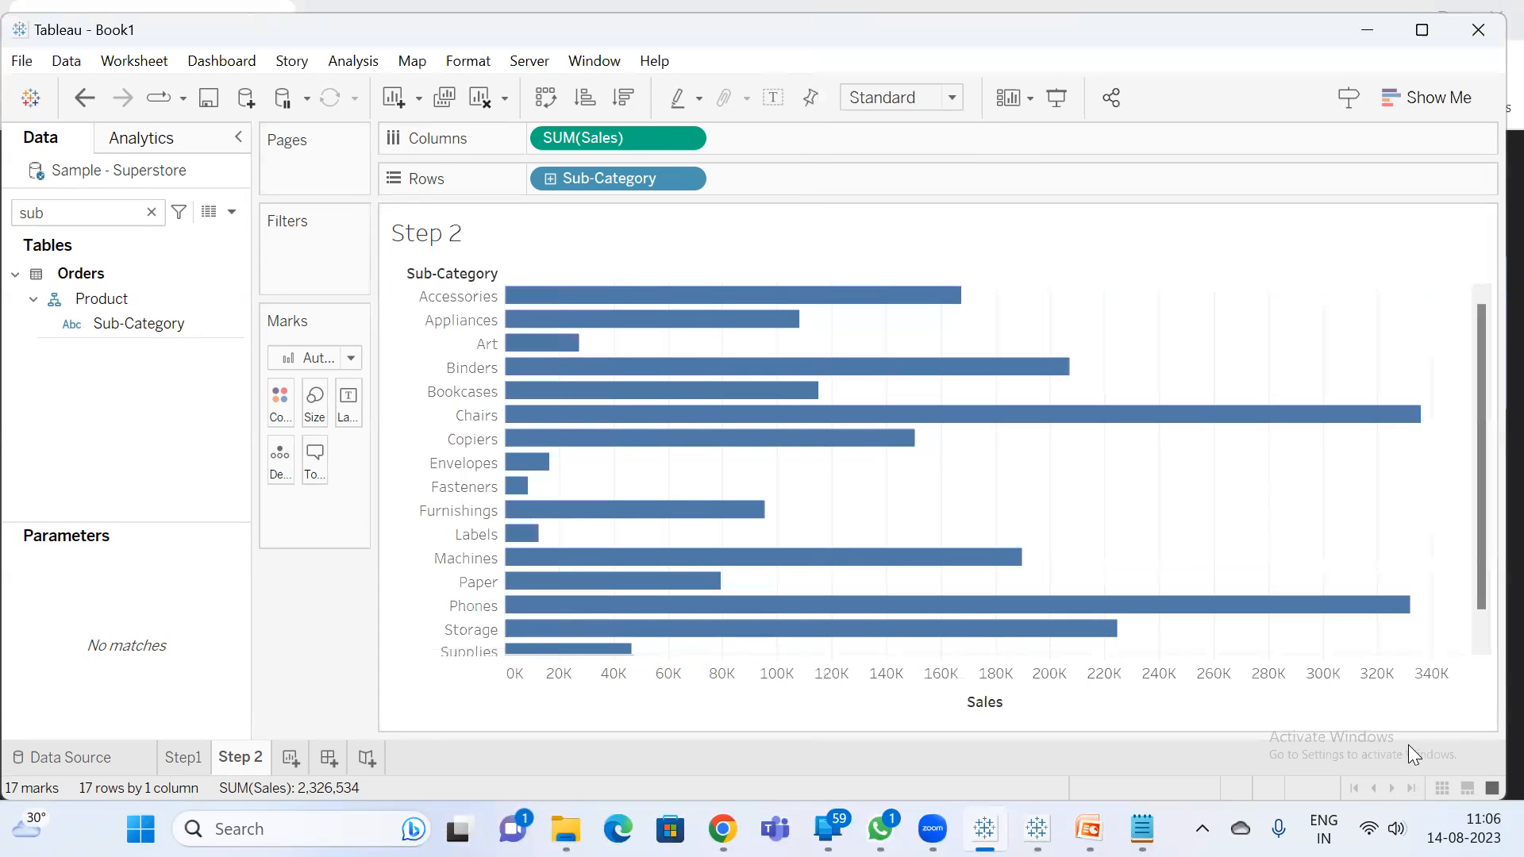
- Clear the field search and show the Selected Parameter control on the Step 2 sheet
click(150, 212)
right_click(109, 706)
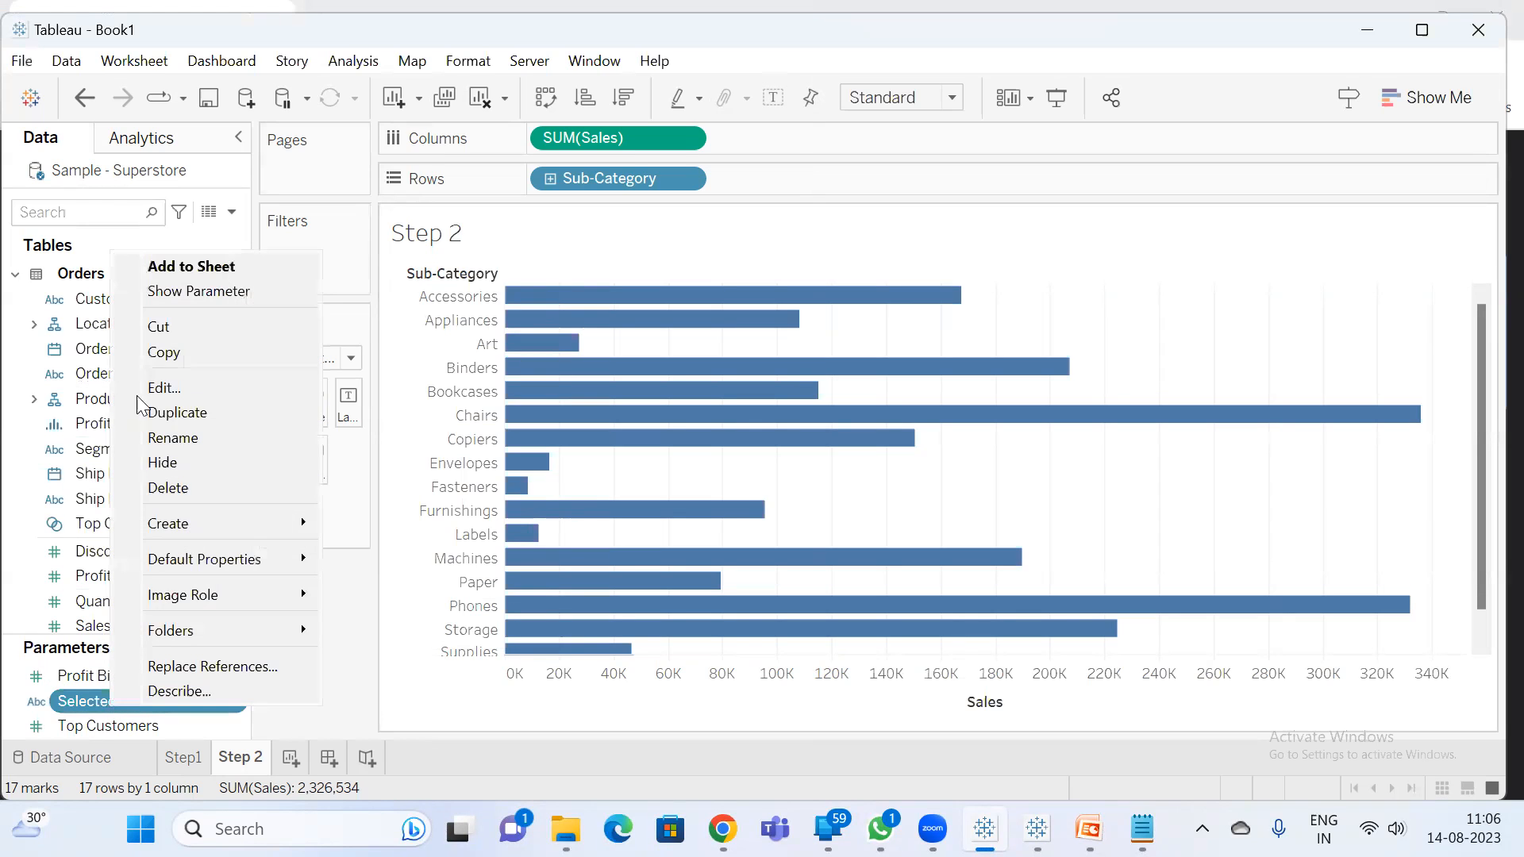
click(185, 299)
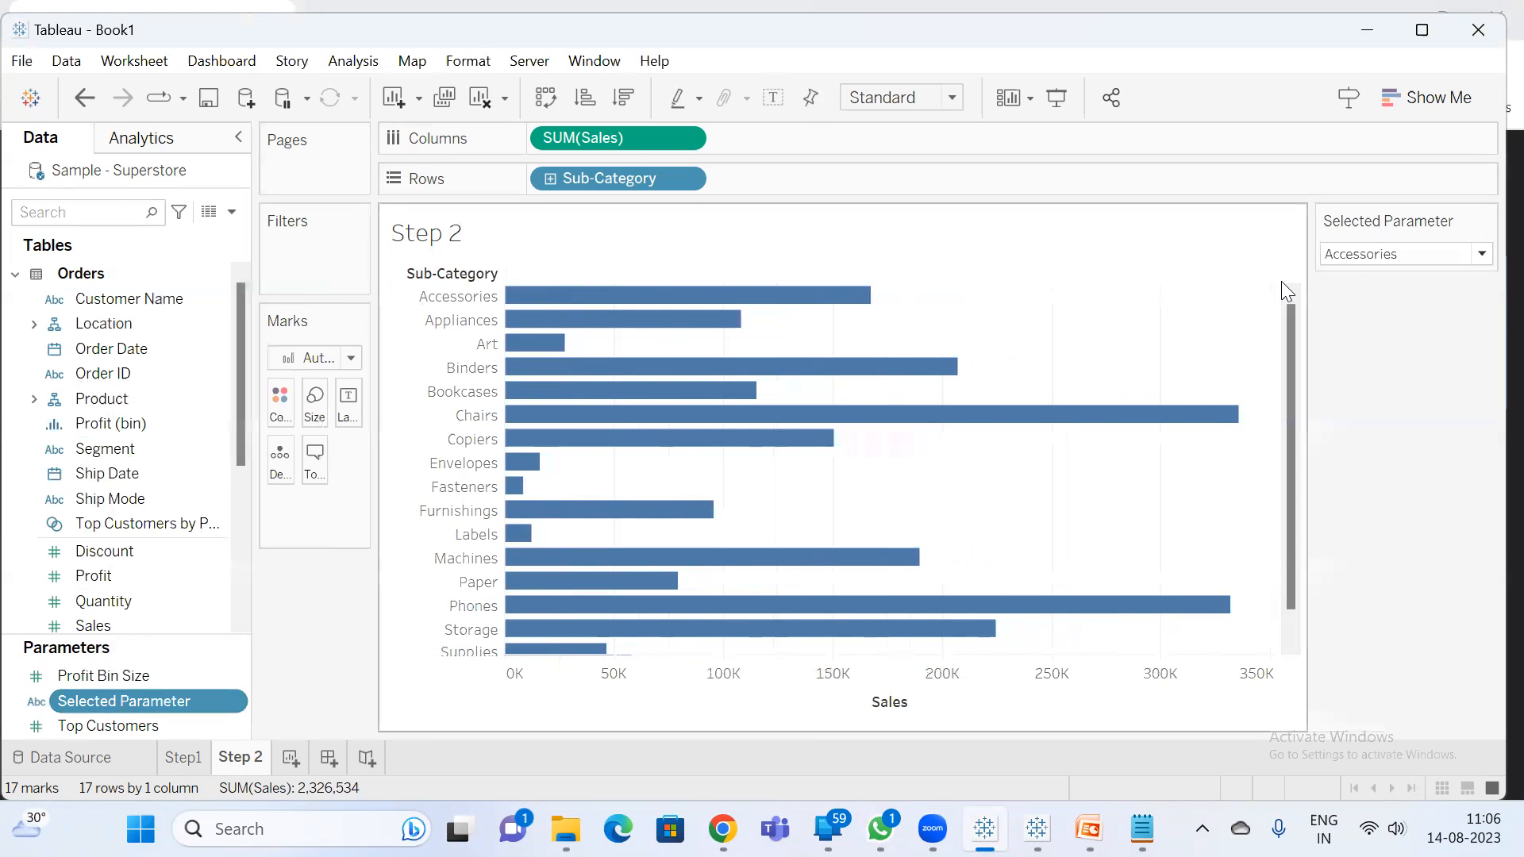
- Try the Selected Parameter control with Appliances and Binders, and leave it set to Copiers
click(1426, 254)
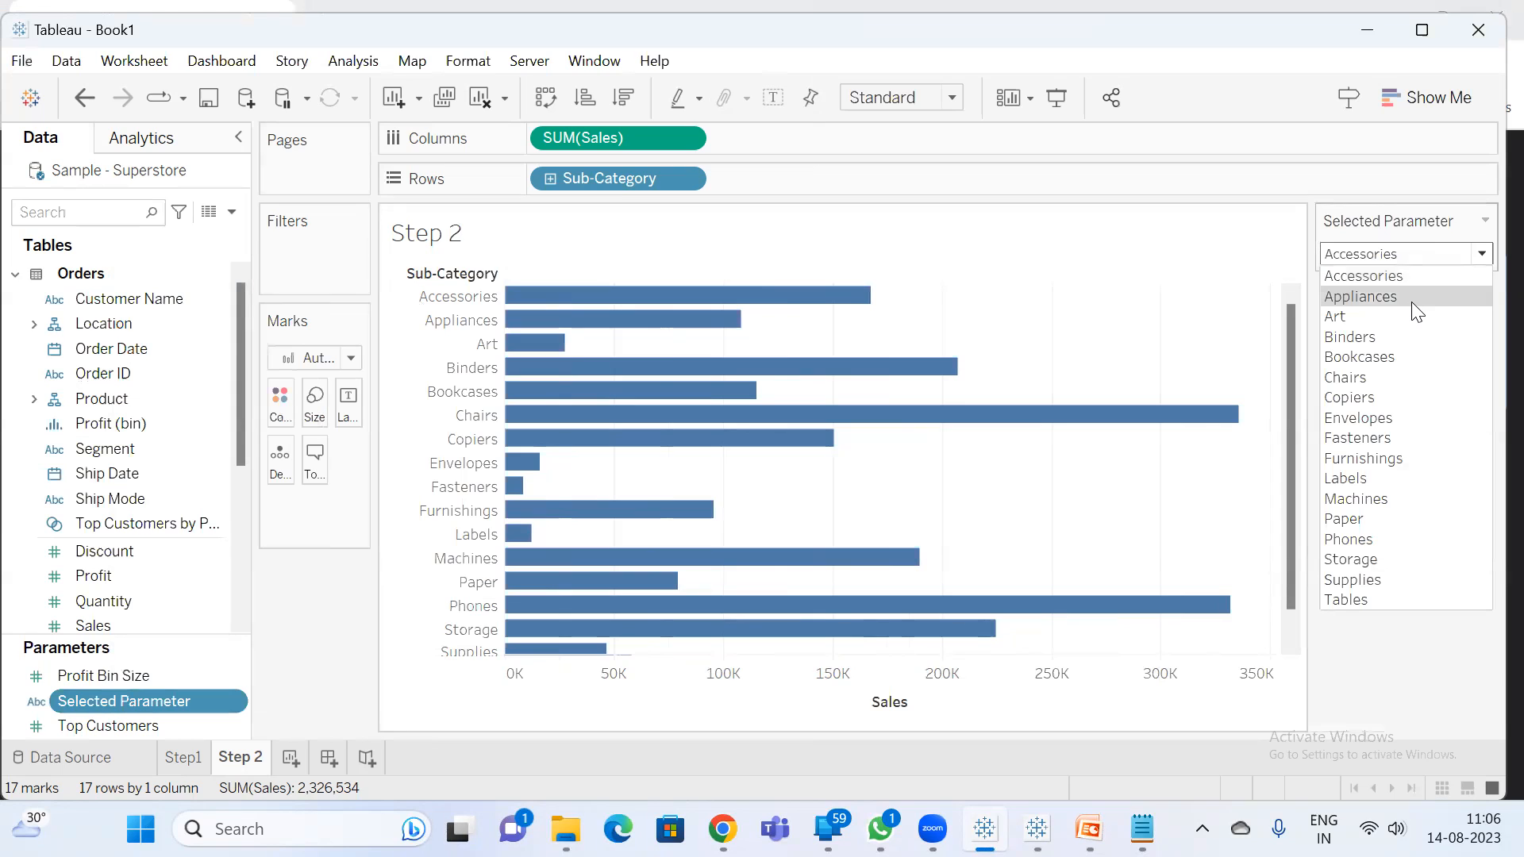
click(1409, 295)
click(1410, 261)
click(1409, 341)
click(1409, 258)
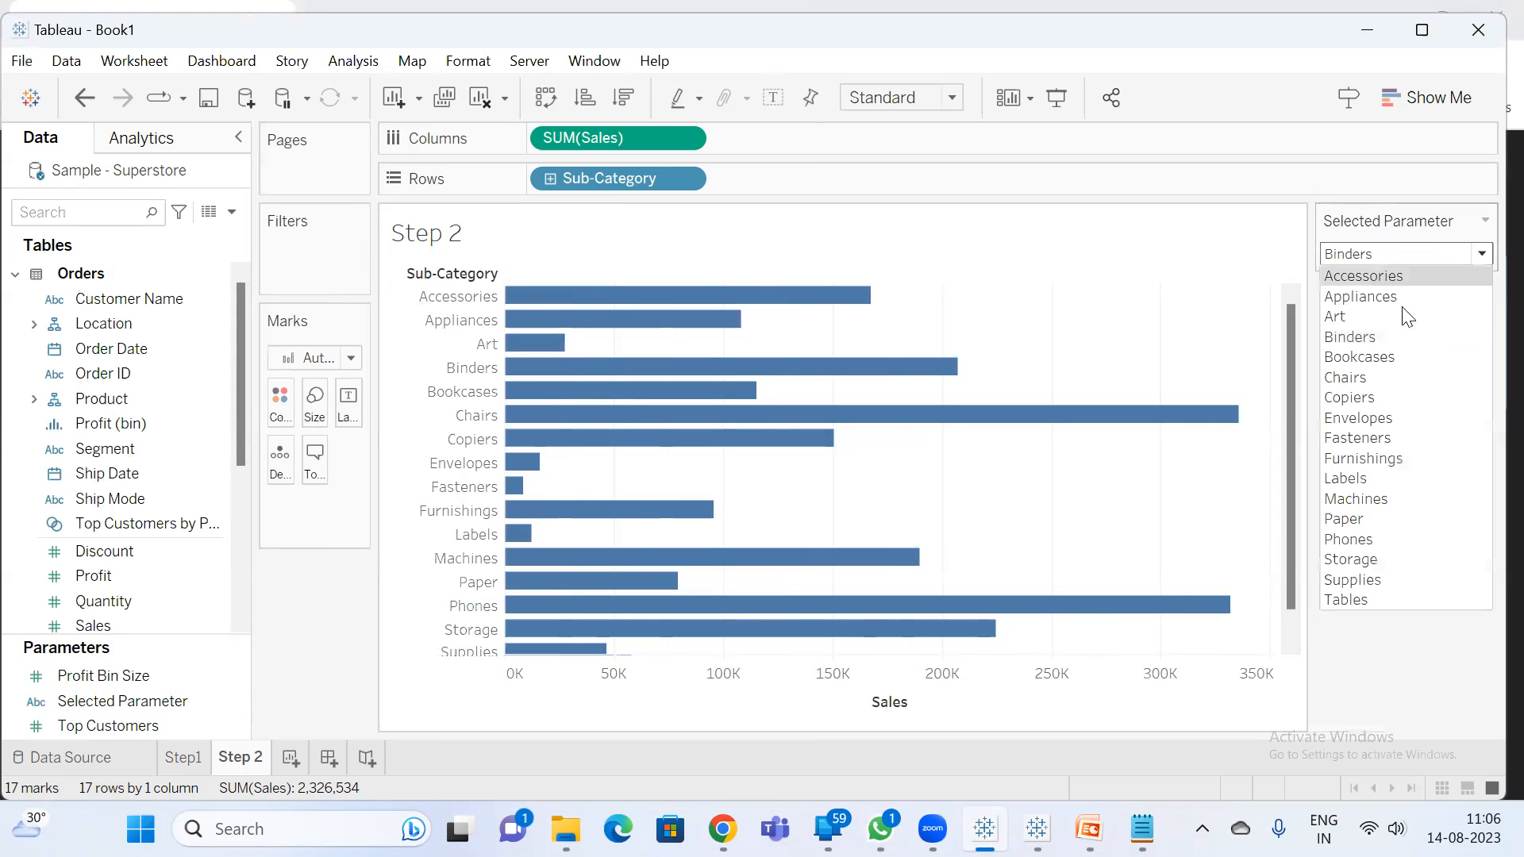
click(1377, 395)
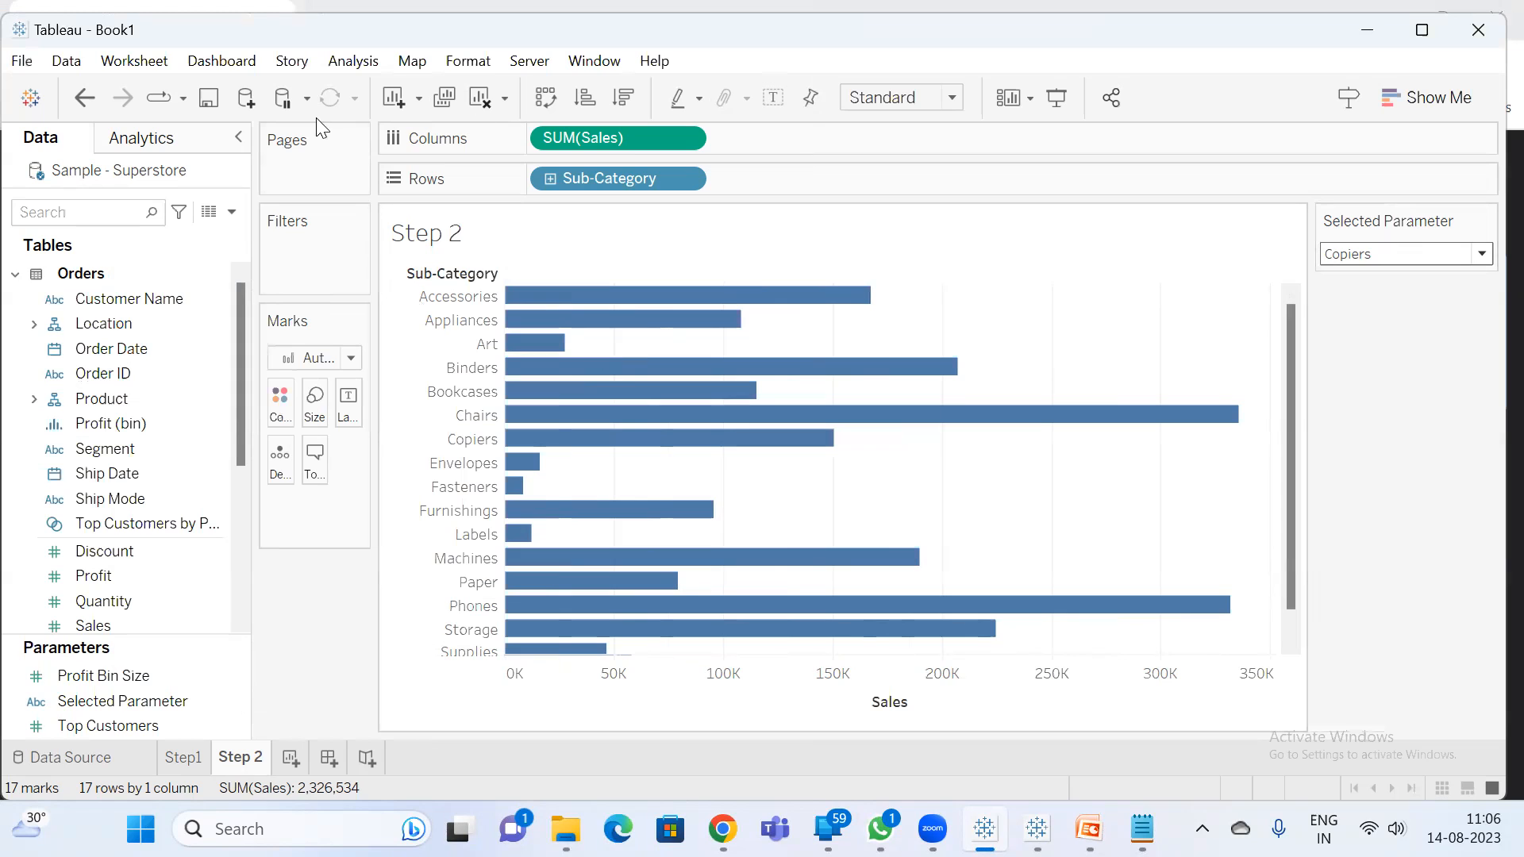
- Start a new calculated field named "Selected Sub-Category Sales"
click(231, 211)
click(210, 231)
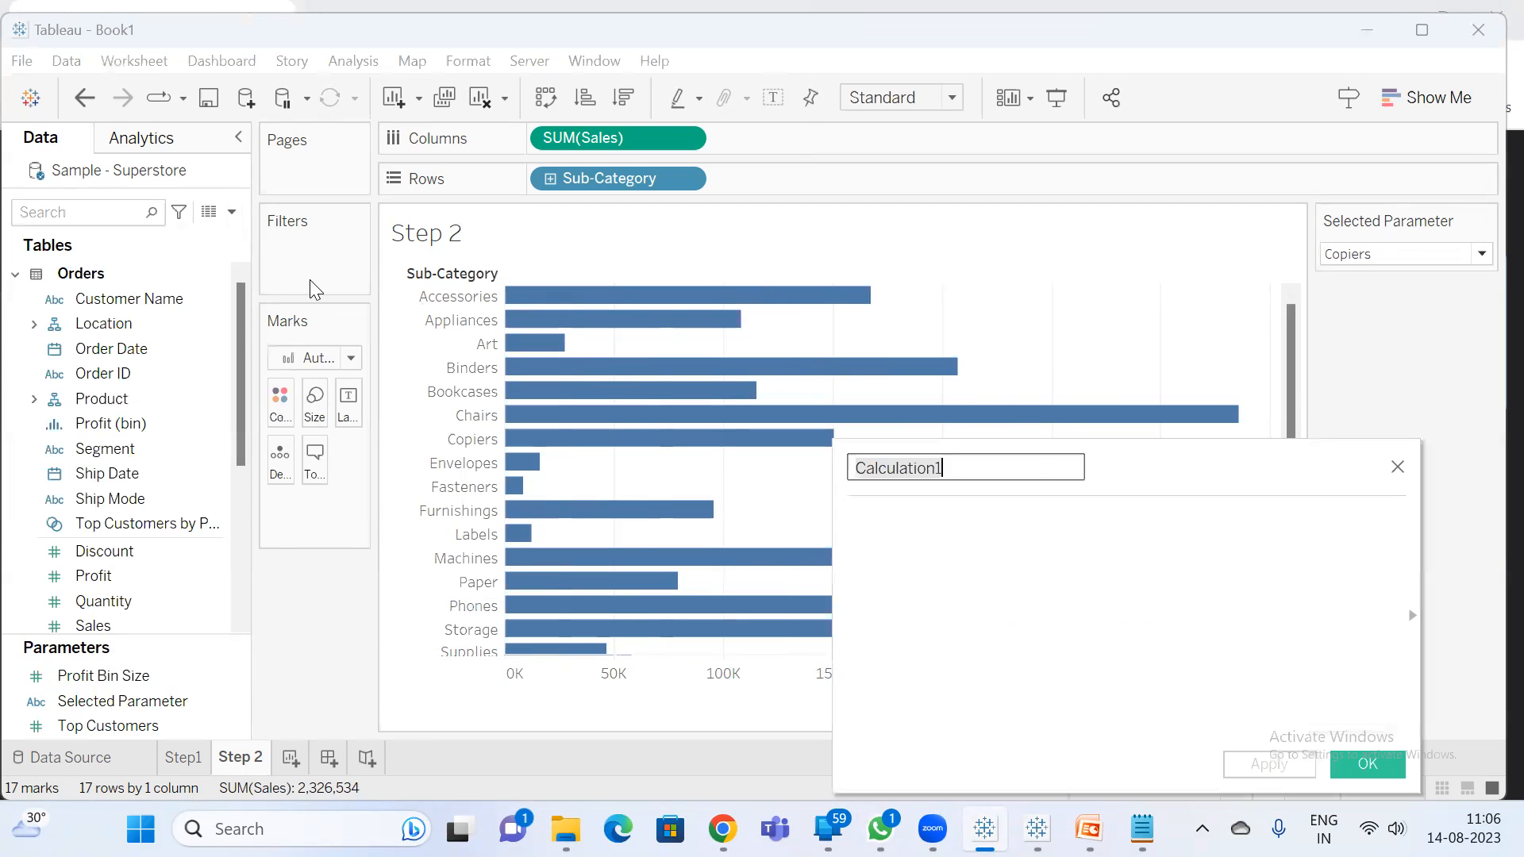
text(Select)
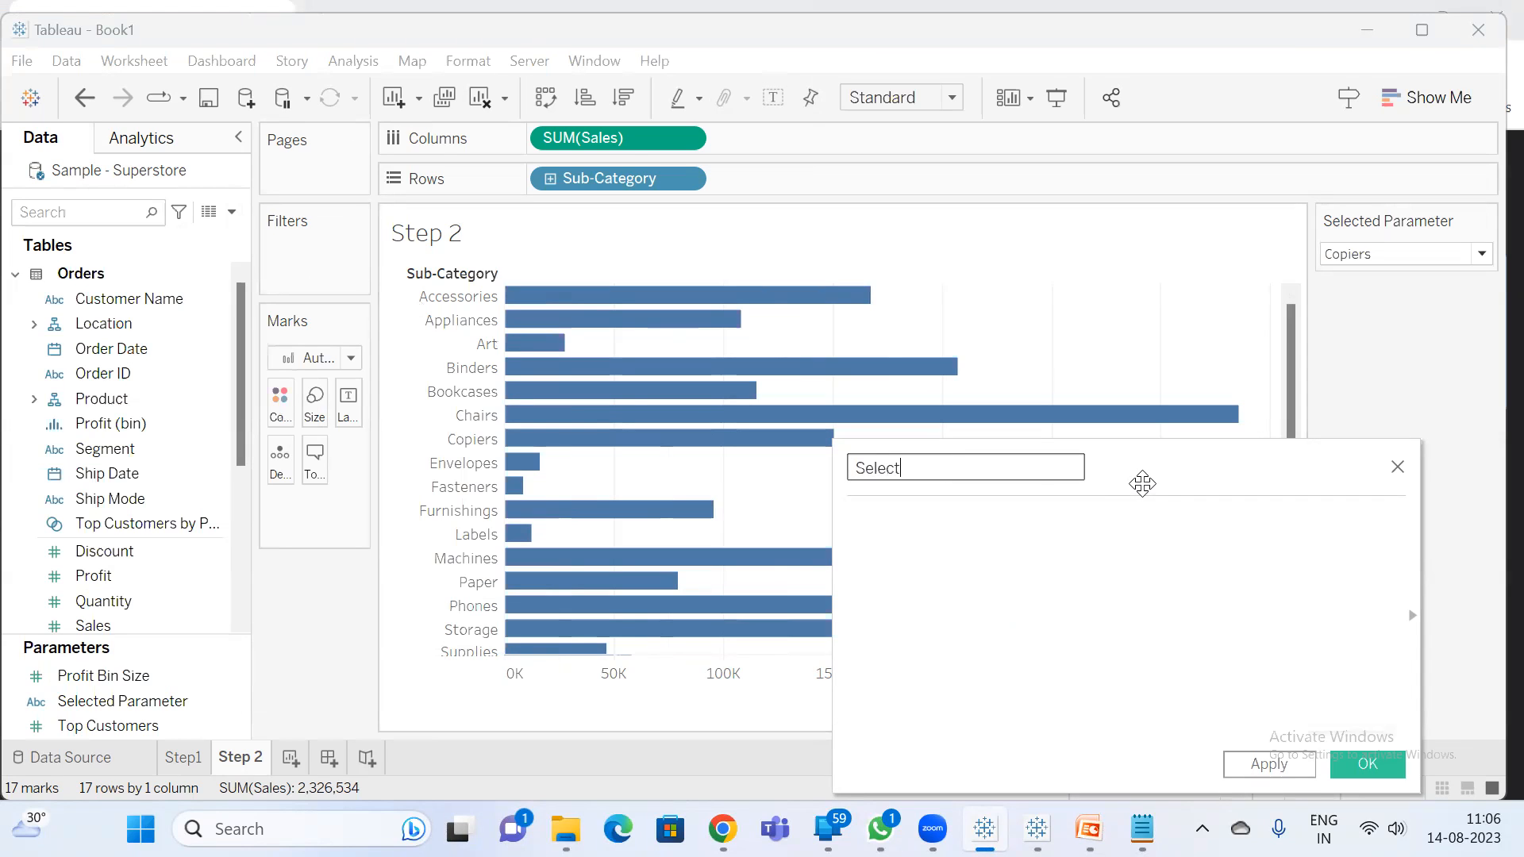
text(ed Sub)
key(BackSpace)
key(BackSpace)
key(BackSpace)
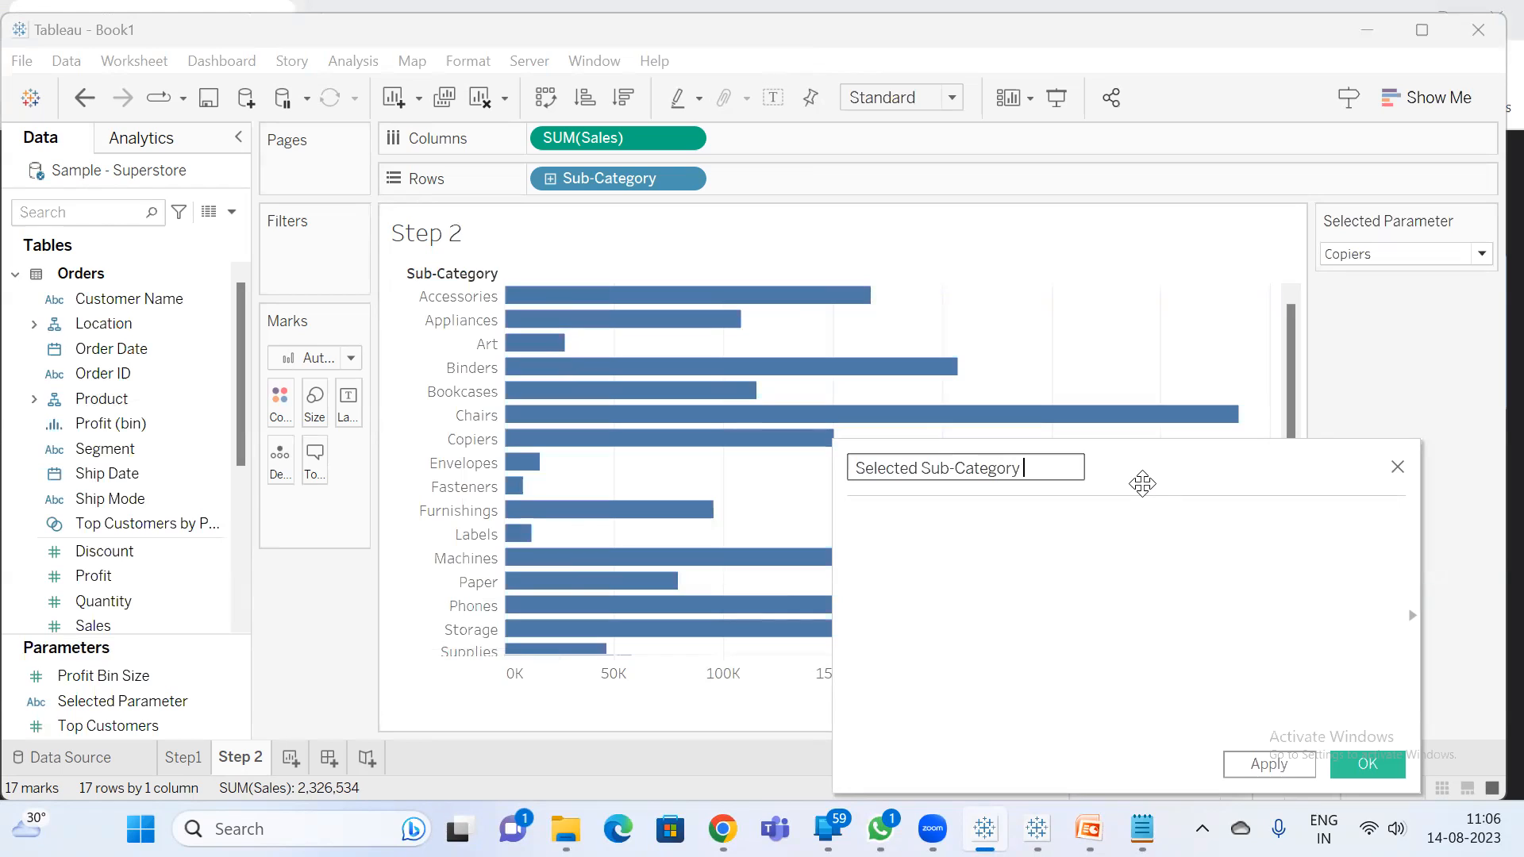
key(BackSpace)
key(BackSpace)
text(Sales)
key(Tab)
- Begin the formula with the condition if [Selected Parameter]=[Sub-Category]
text(if )
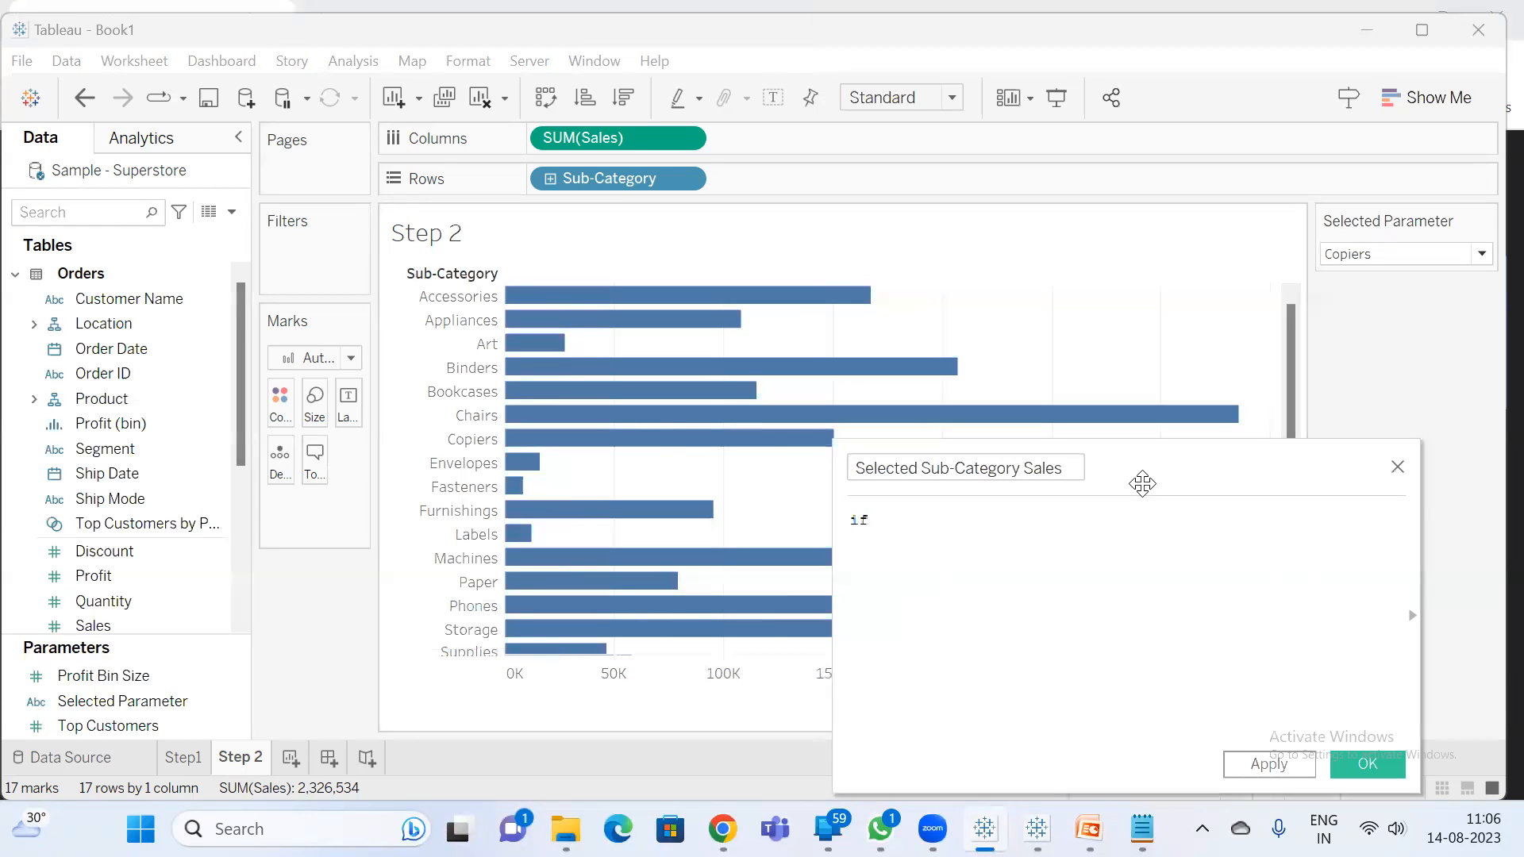
text(sel)
key(Return)
text(=)
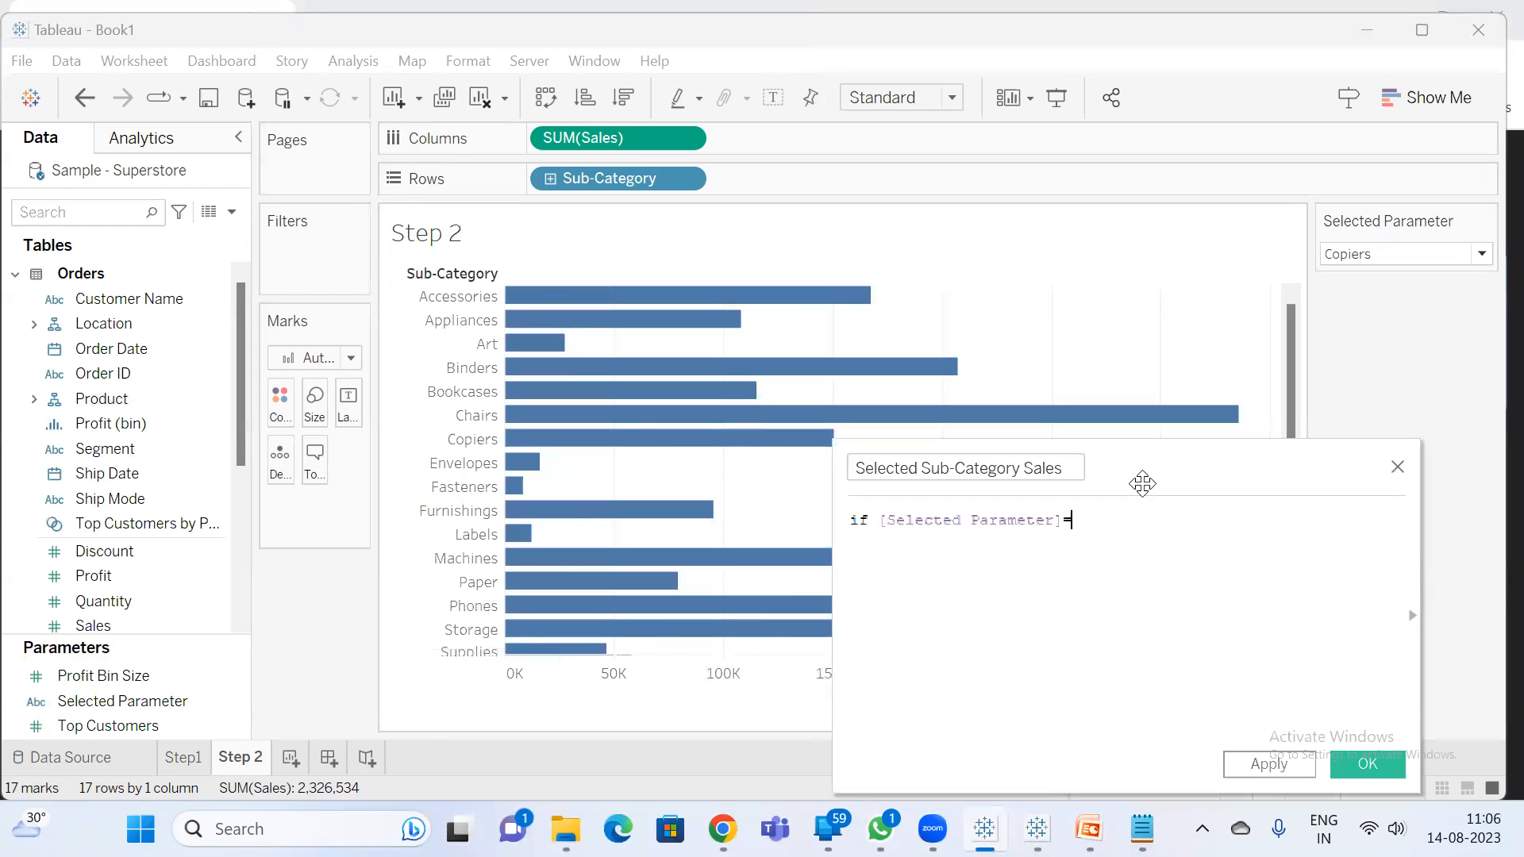
text(cat)
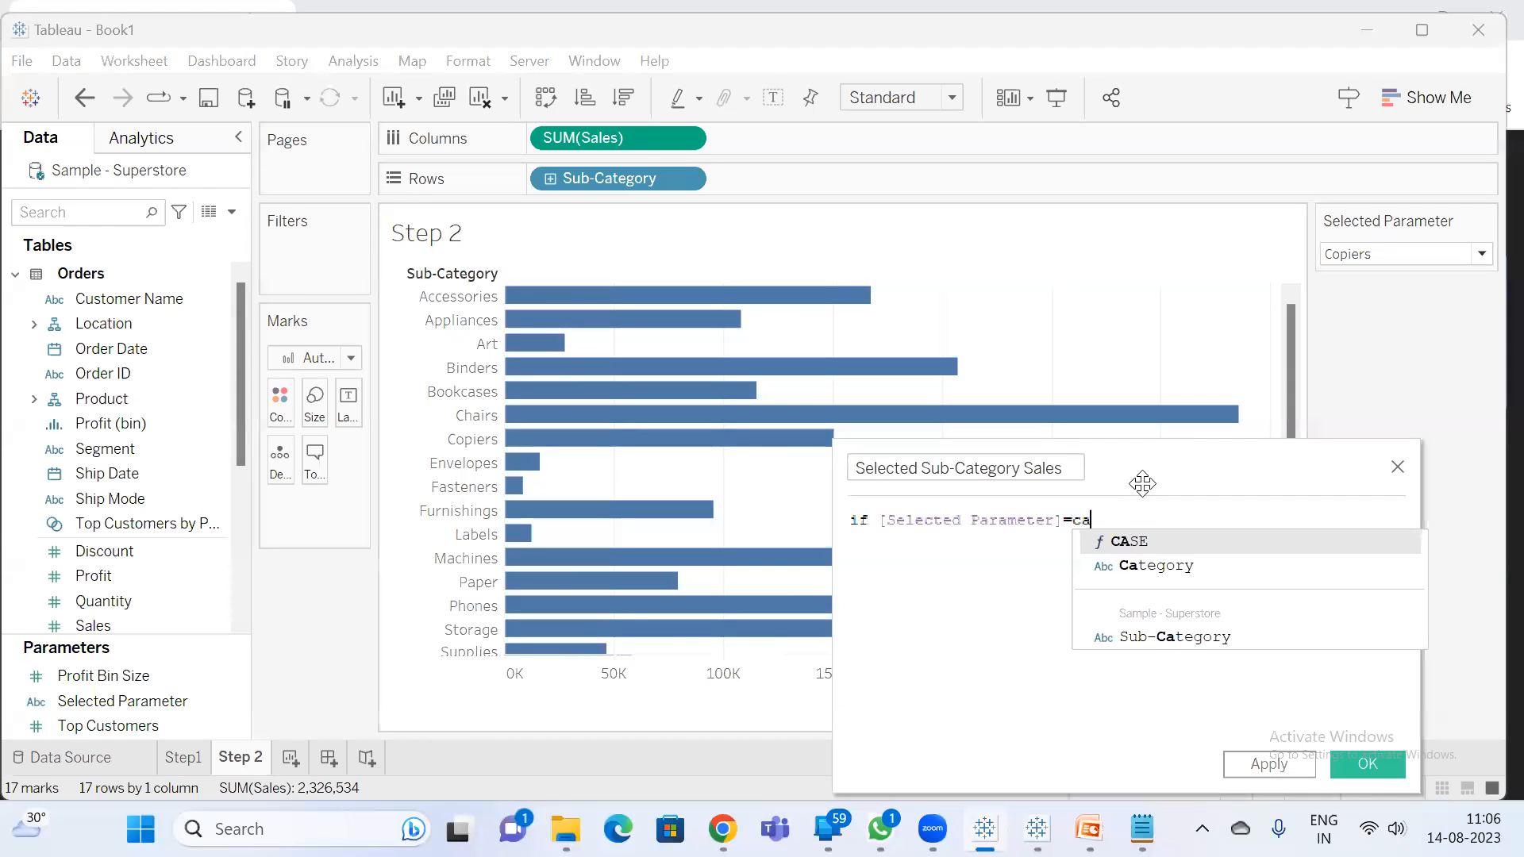
key(BackSpace)
key(BackSpace)
key(BackSpace)
text(su)
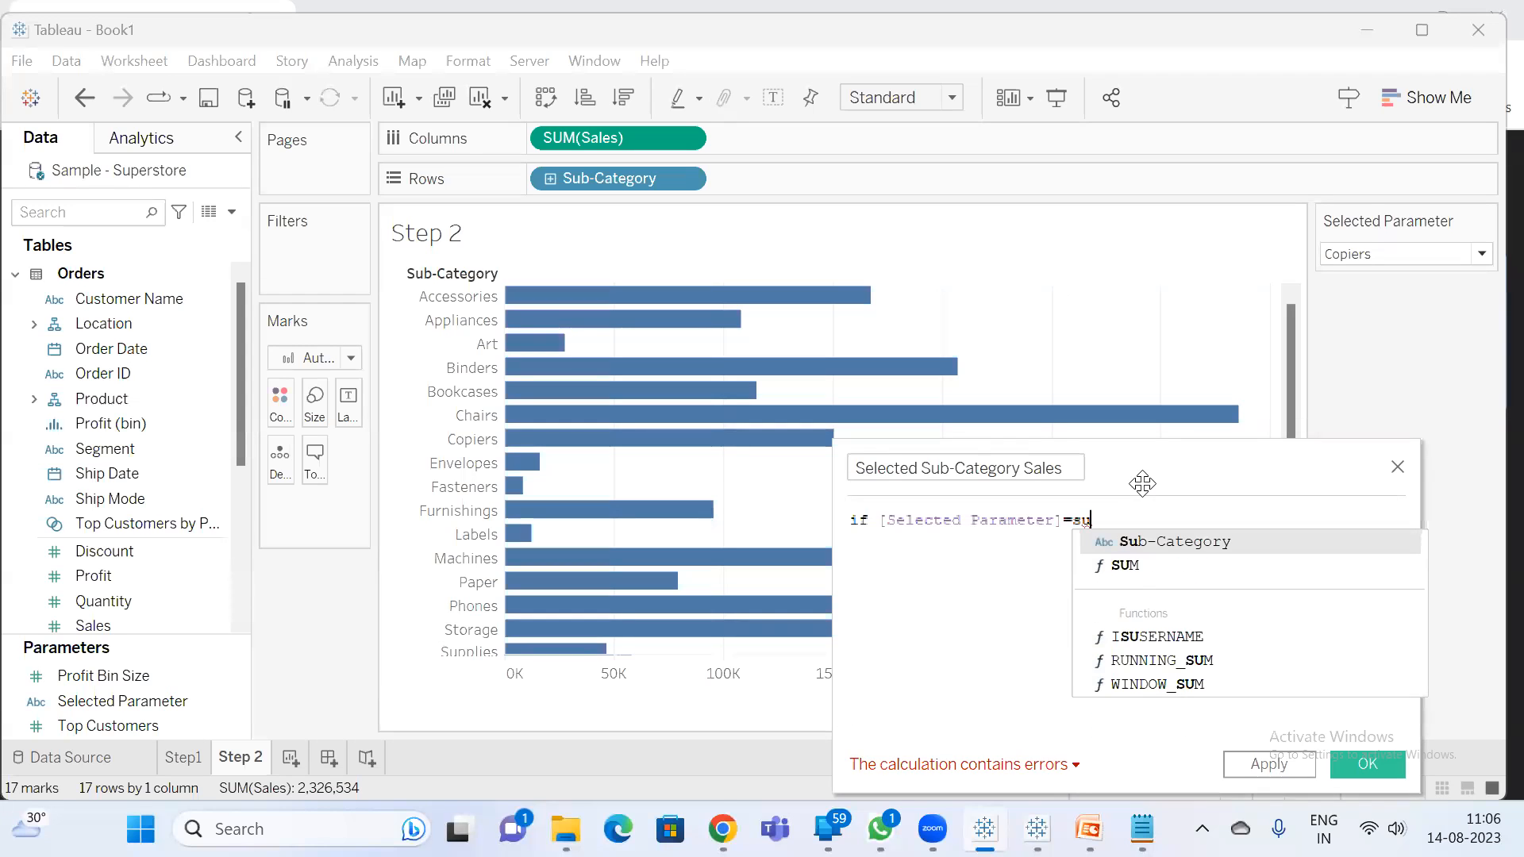
key(Return)
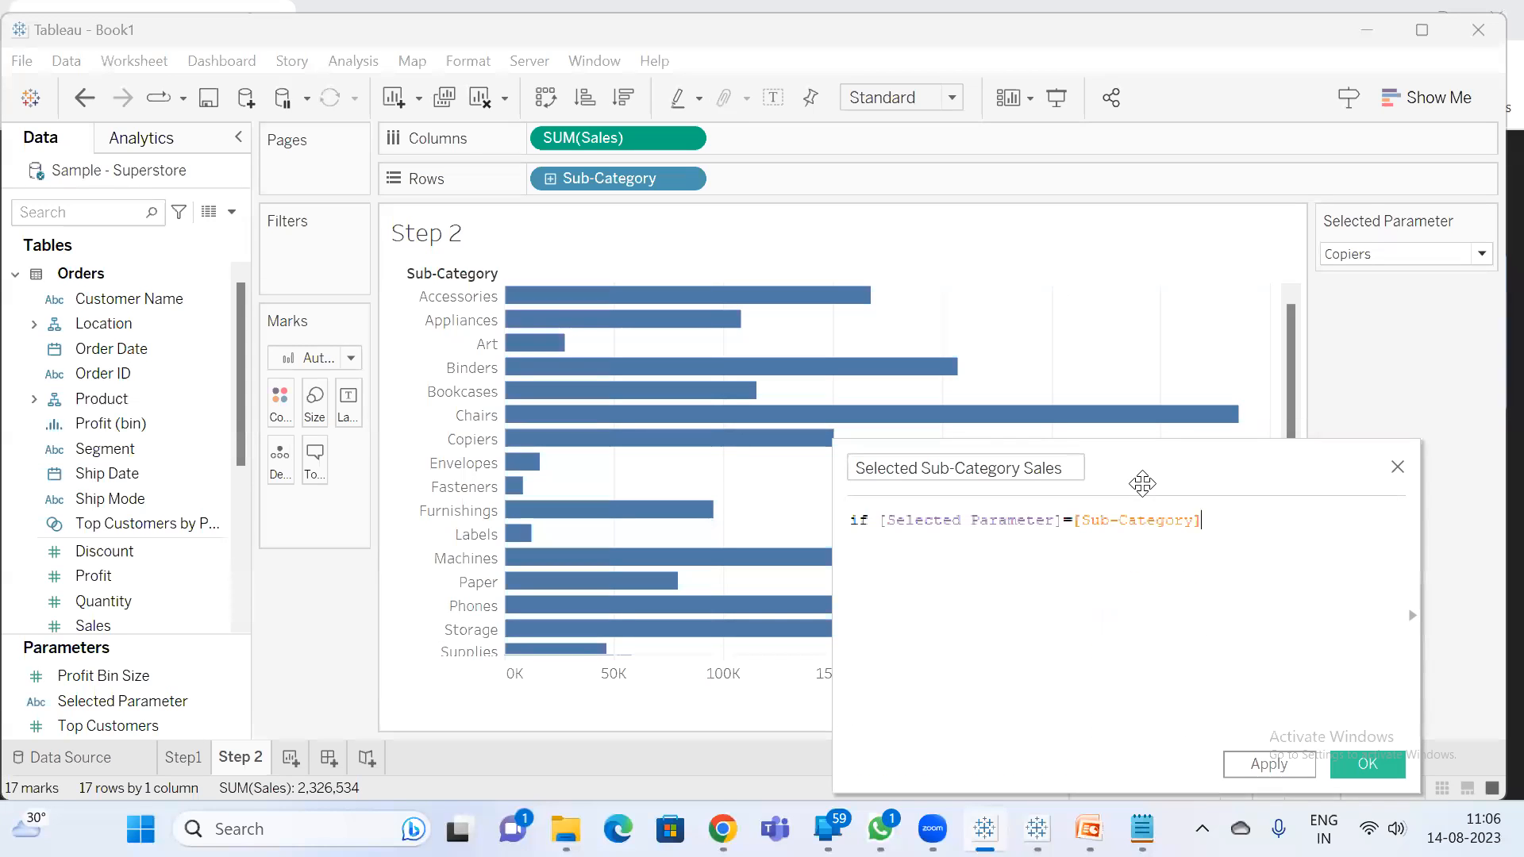
- Complete the formula with THEN [Sales] ELSE NULL end and save the calculated field
text(THEN )
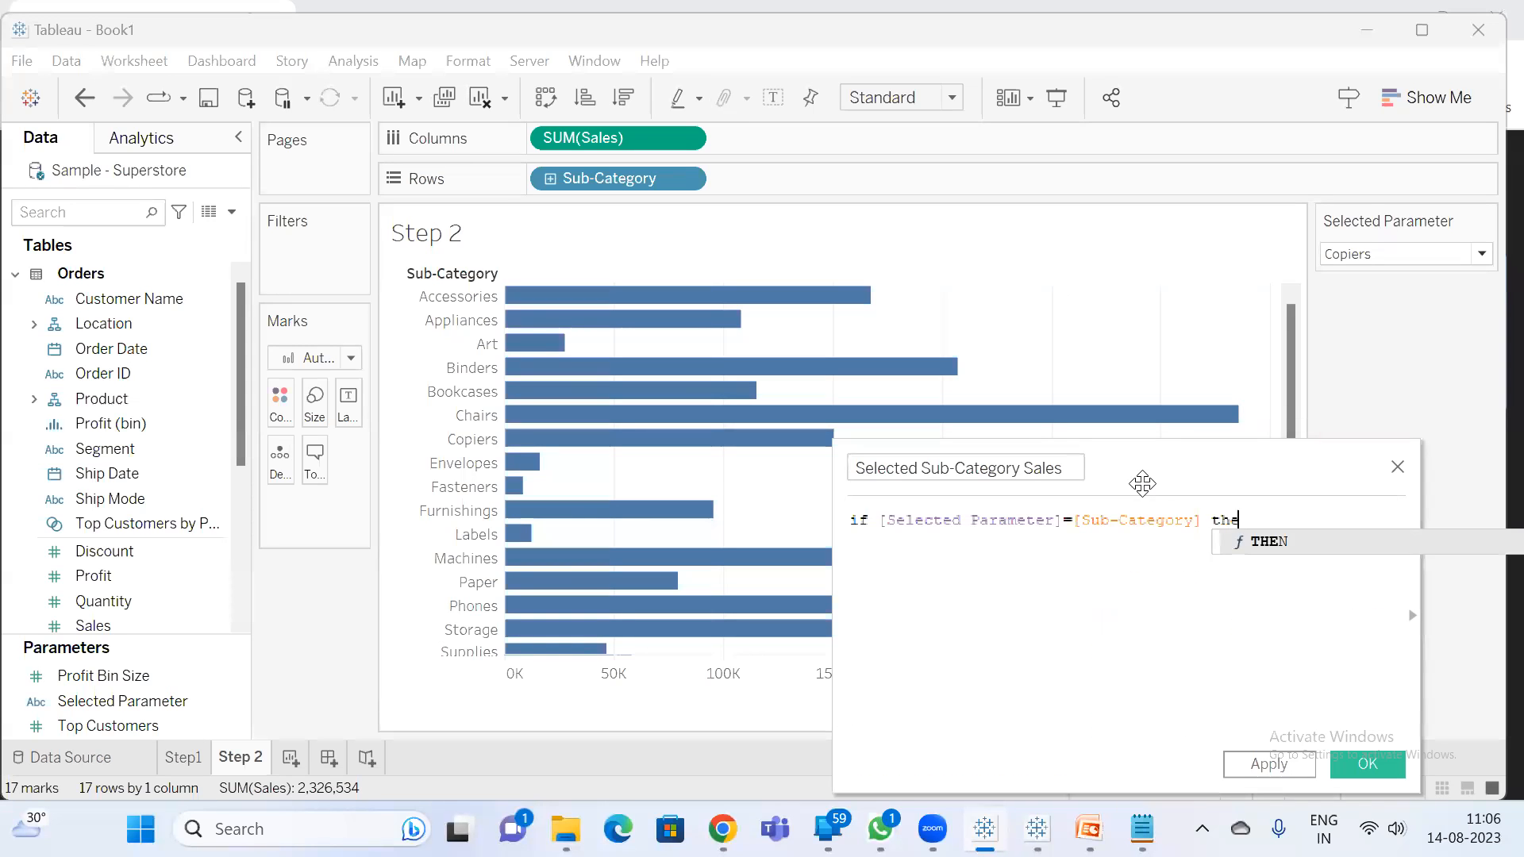
text(sal)
key(Return)
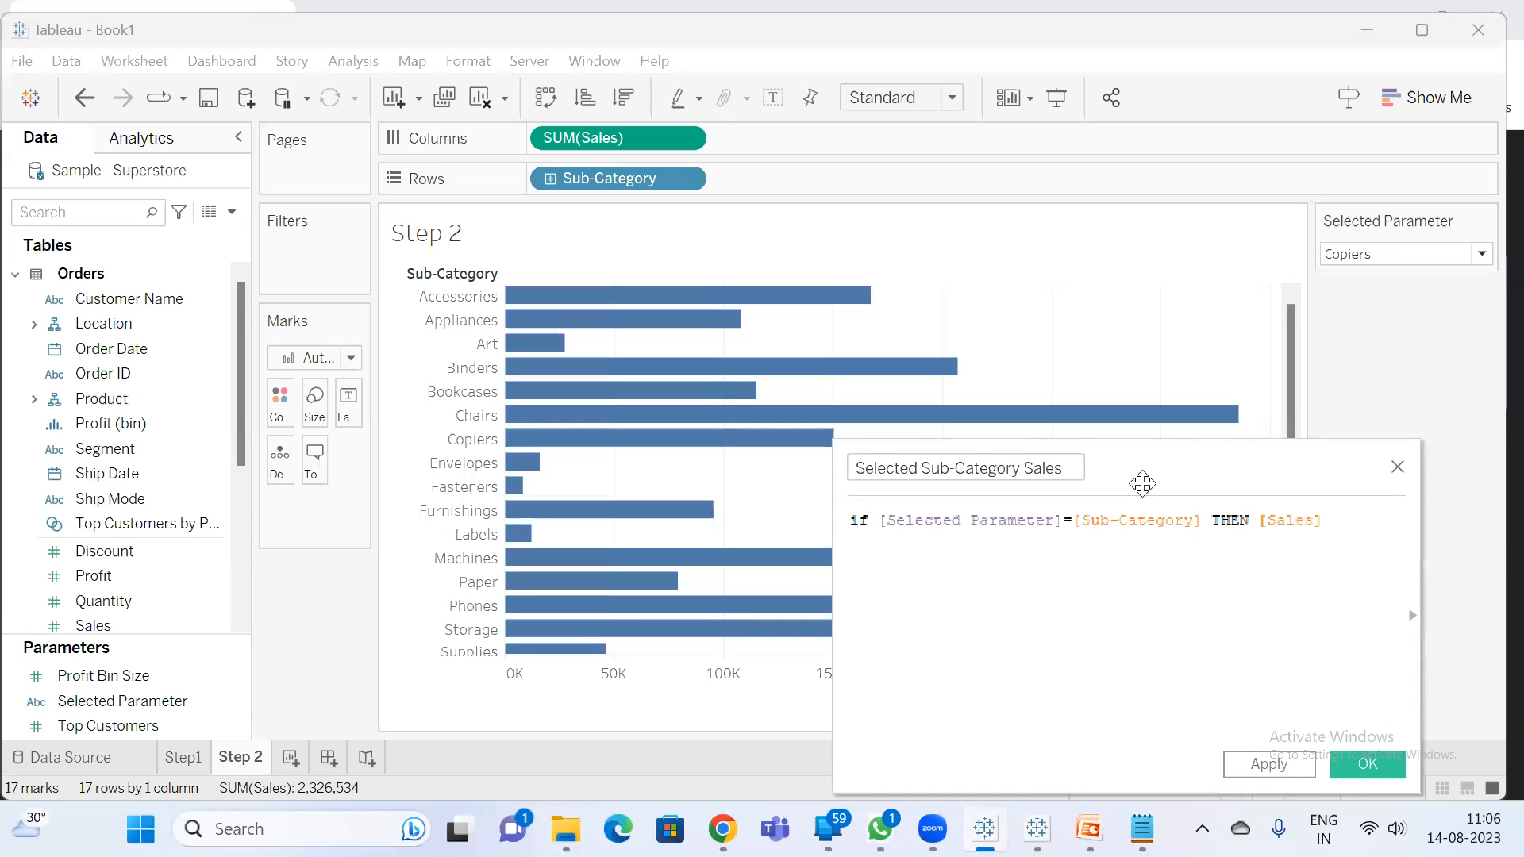
text(ELSE null en)
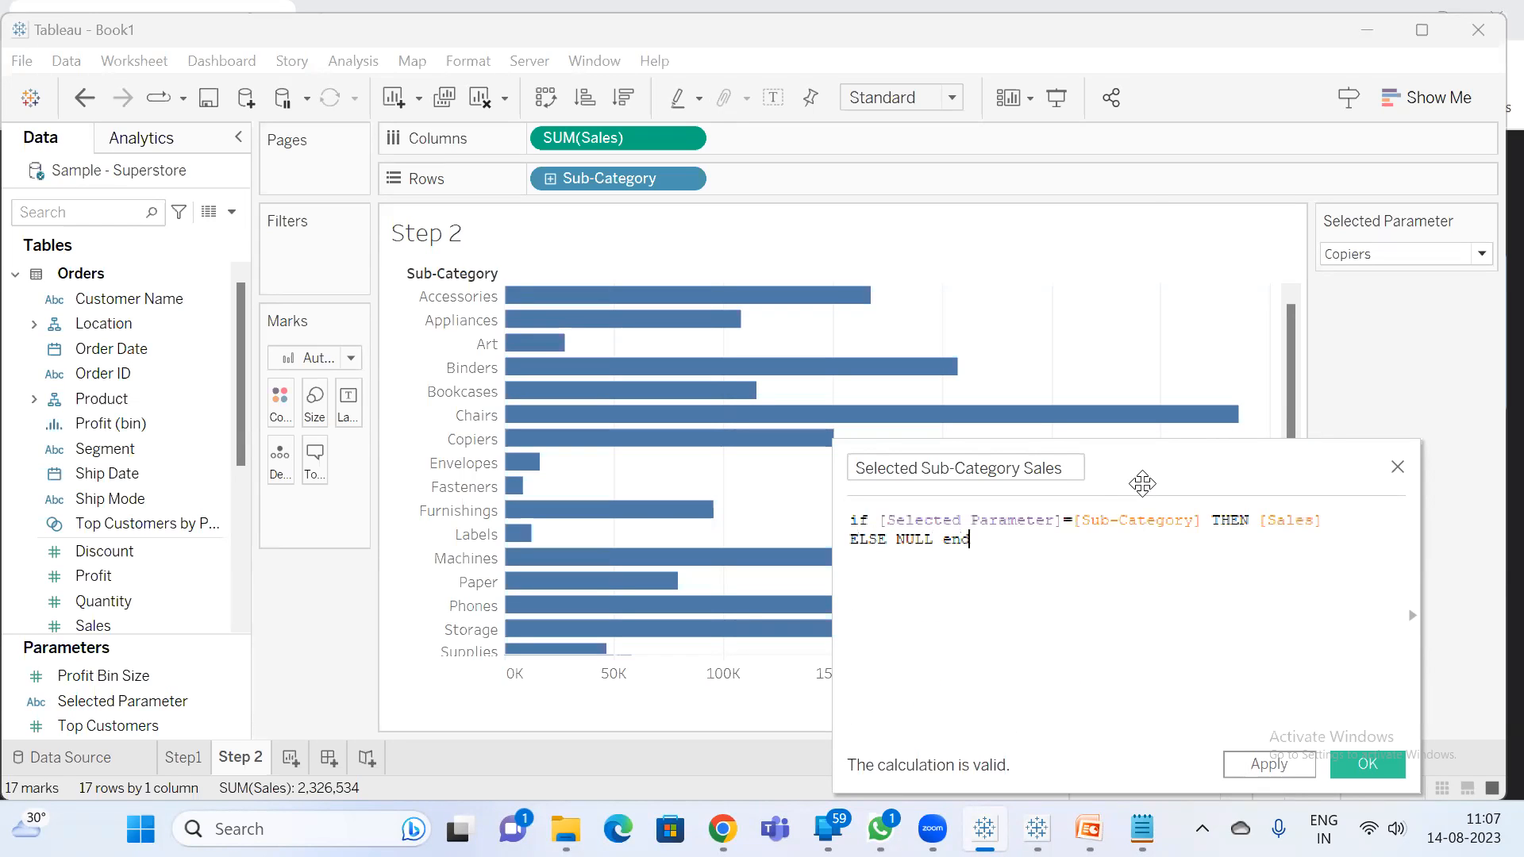
click(1365, 766)
- Add Selected Sub-Category Sales as a second measure on the Step 2 chart's columns and set Selected Parameter to Bookcases
click(77, 212)
text(se)
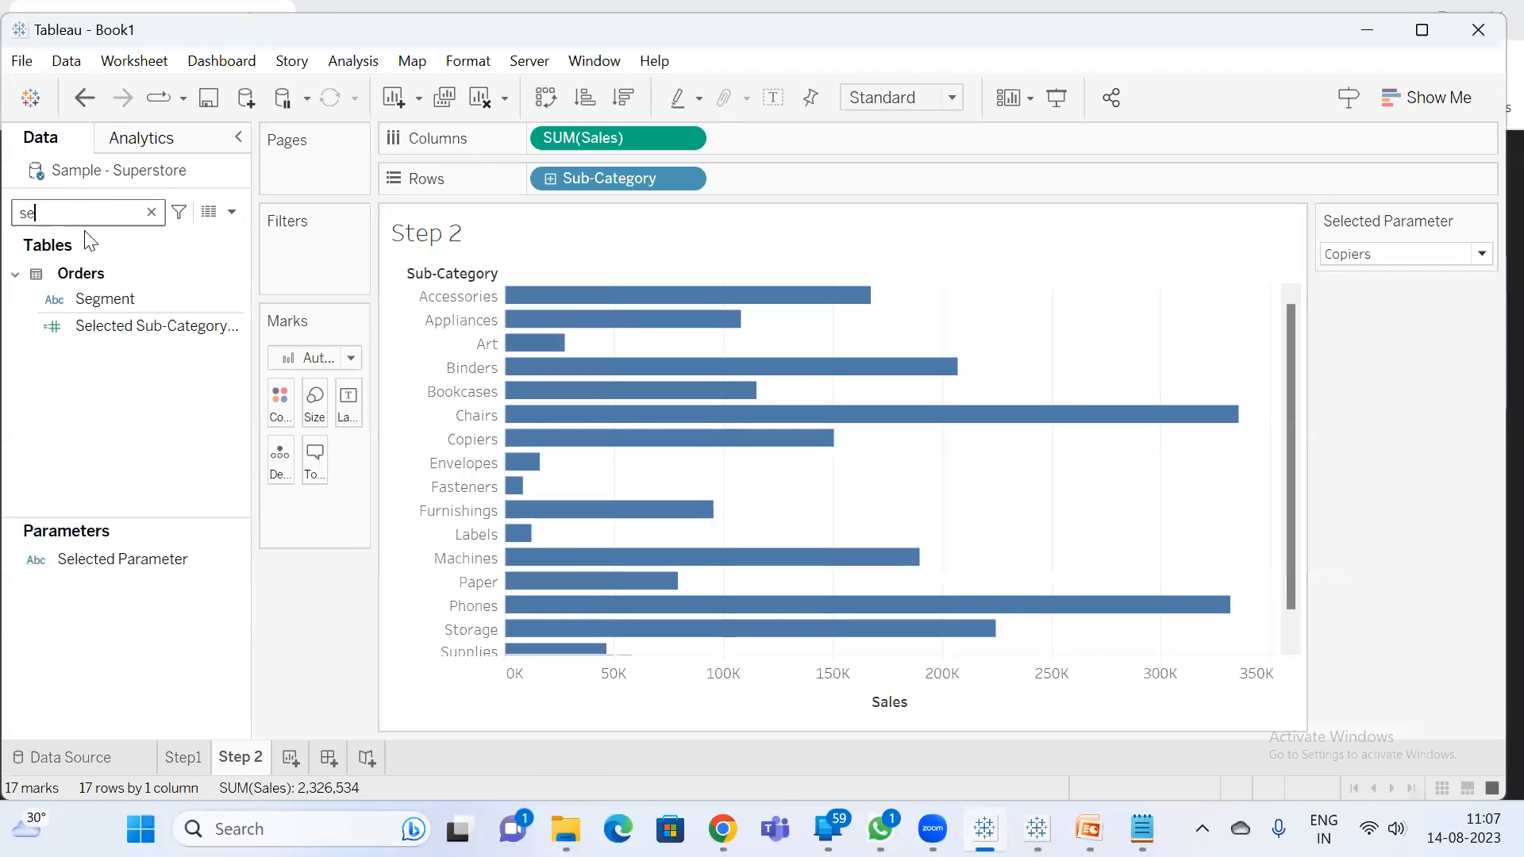
click(168, 324)
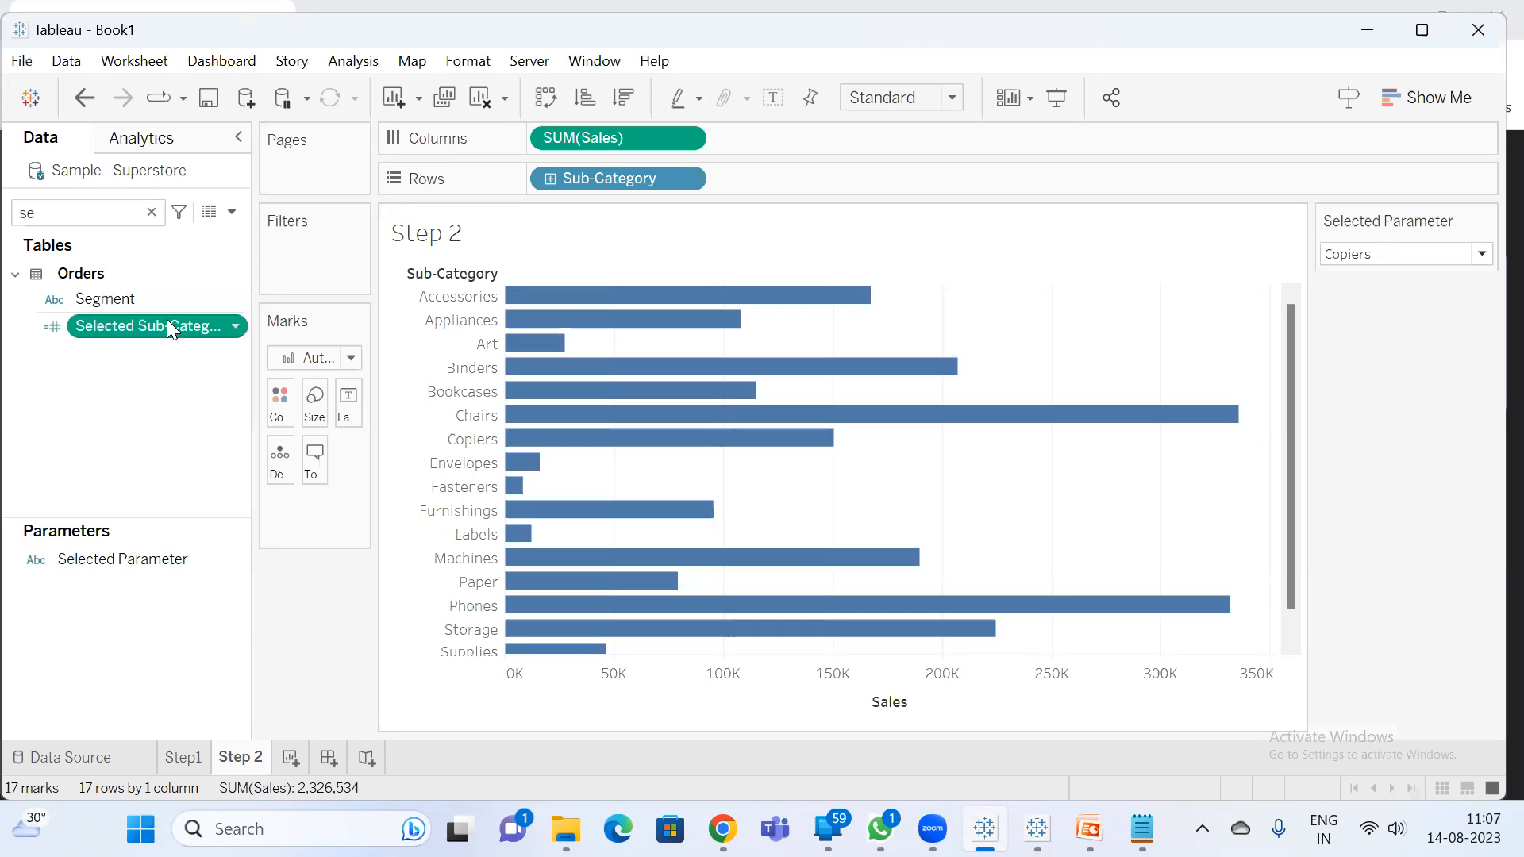
double_click(112, 335)
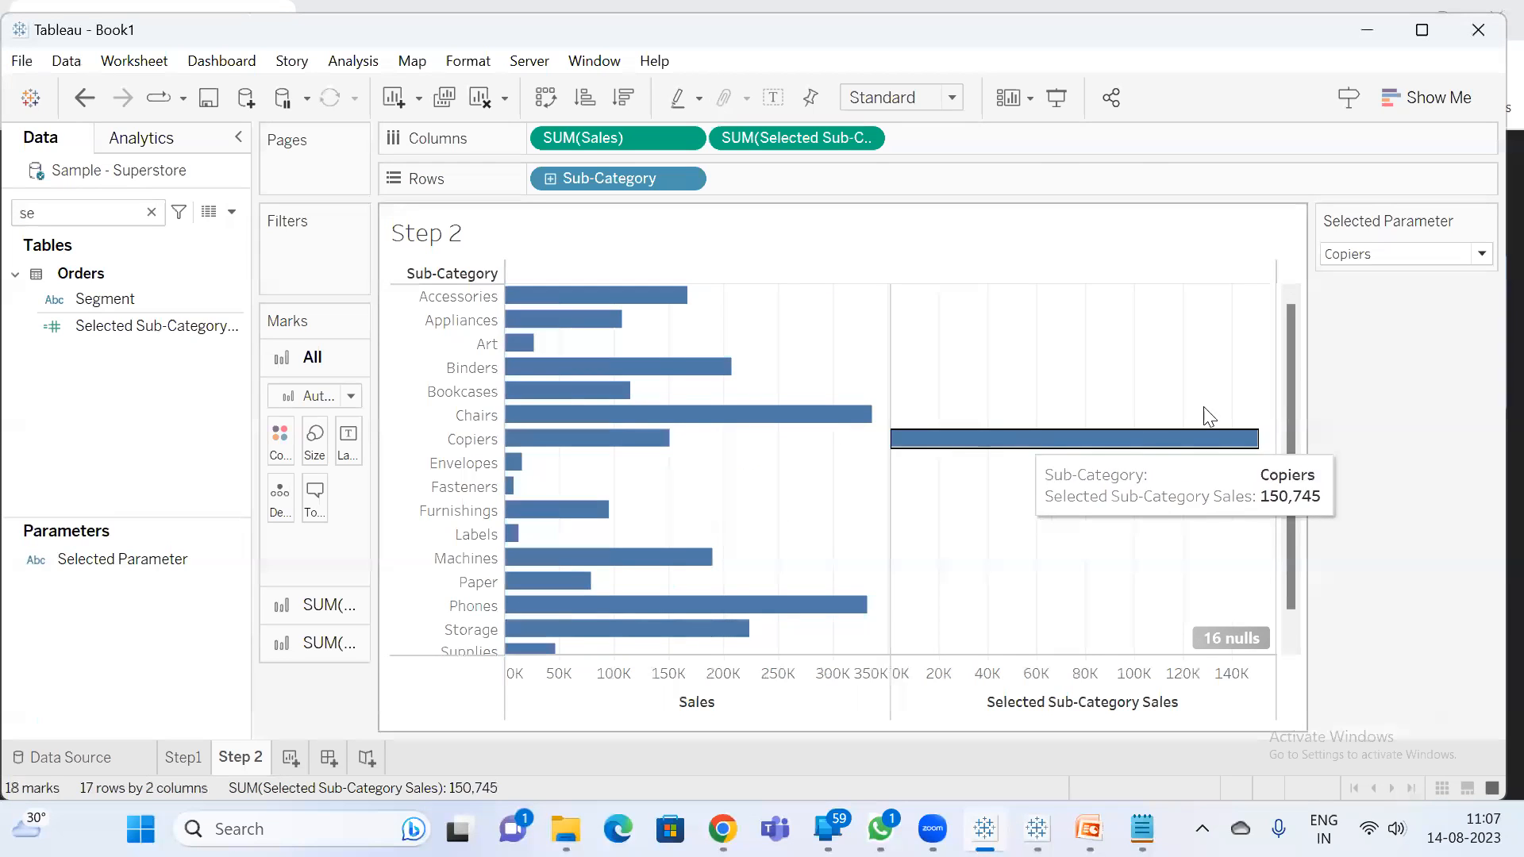
click(1419, 258)
click(1384, 354)
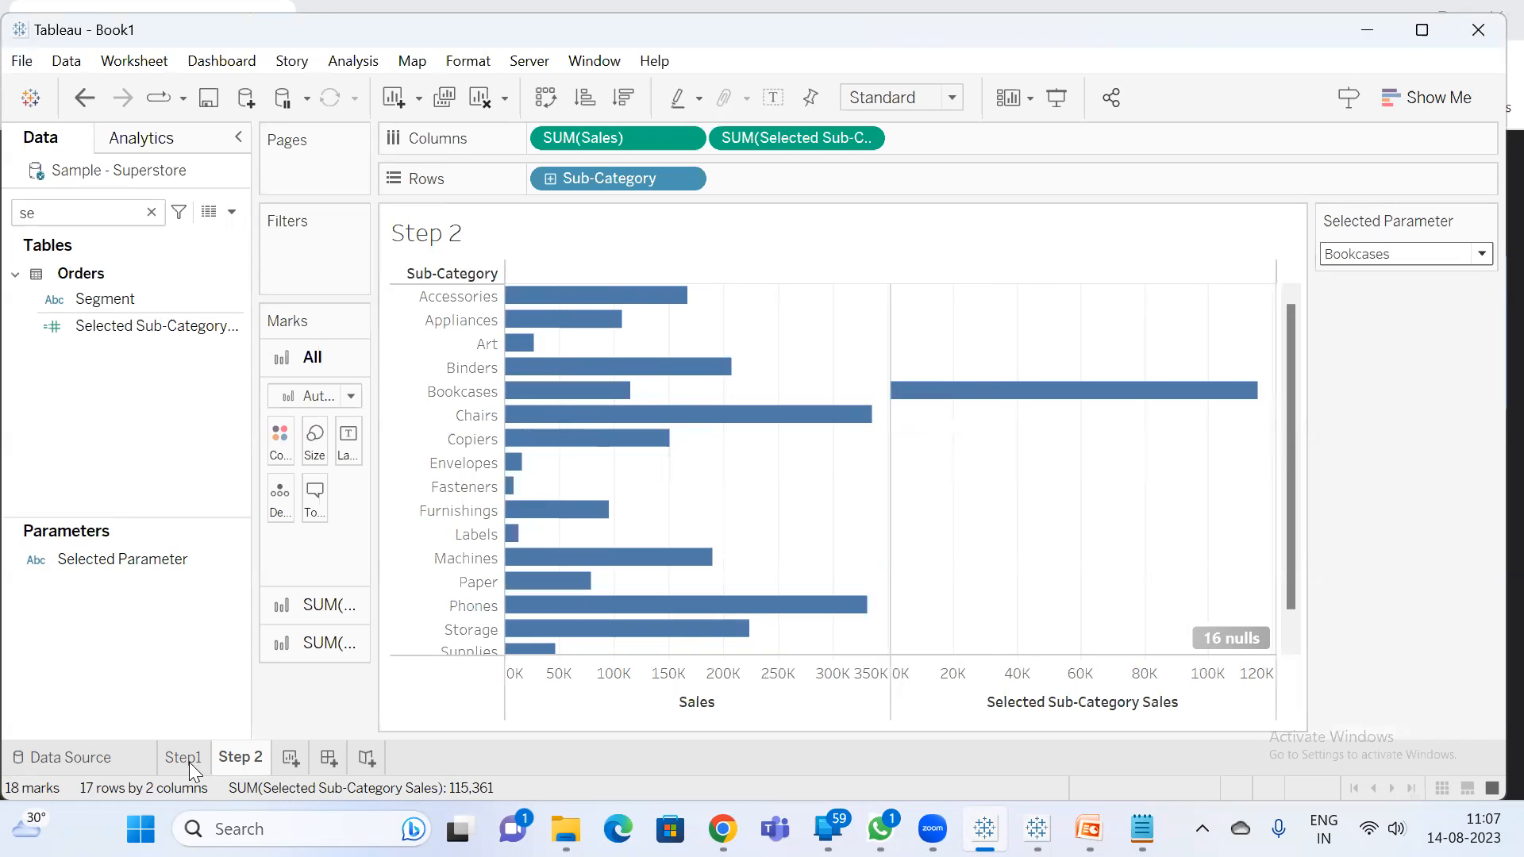
- Duplicate the Step 2 sheet and name the copy "Step 3"
click(444, 99)
text(Step 3)
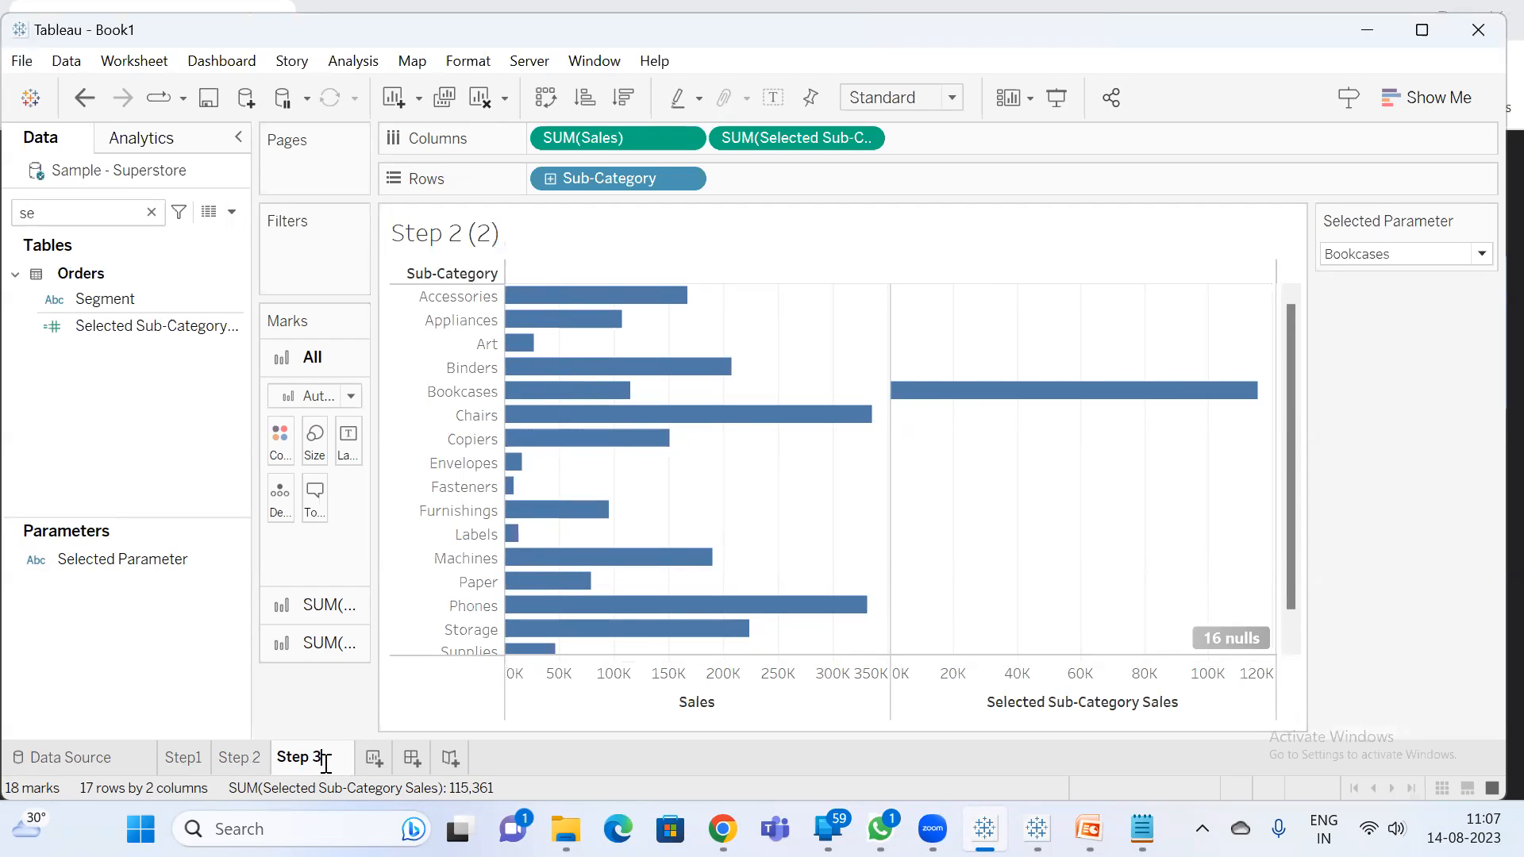
key(Return)
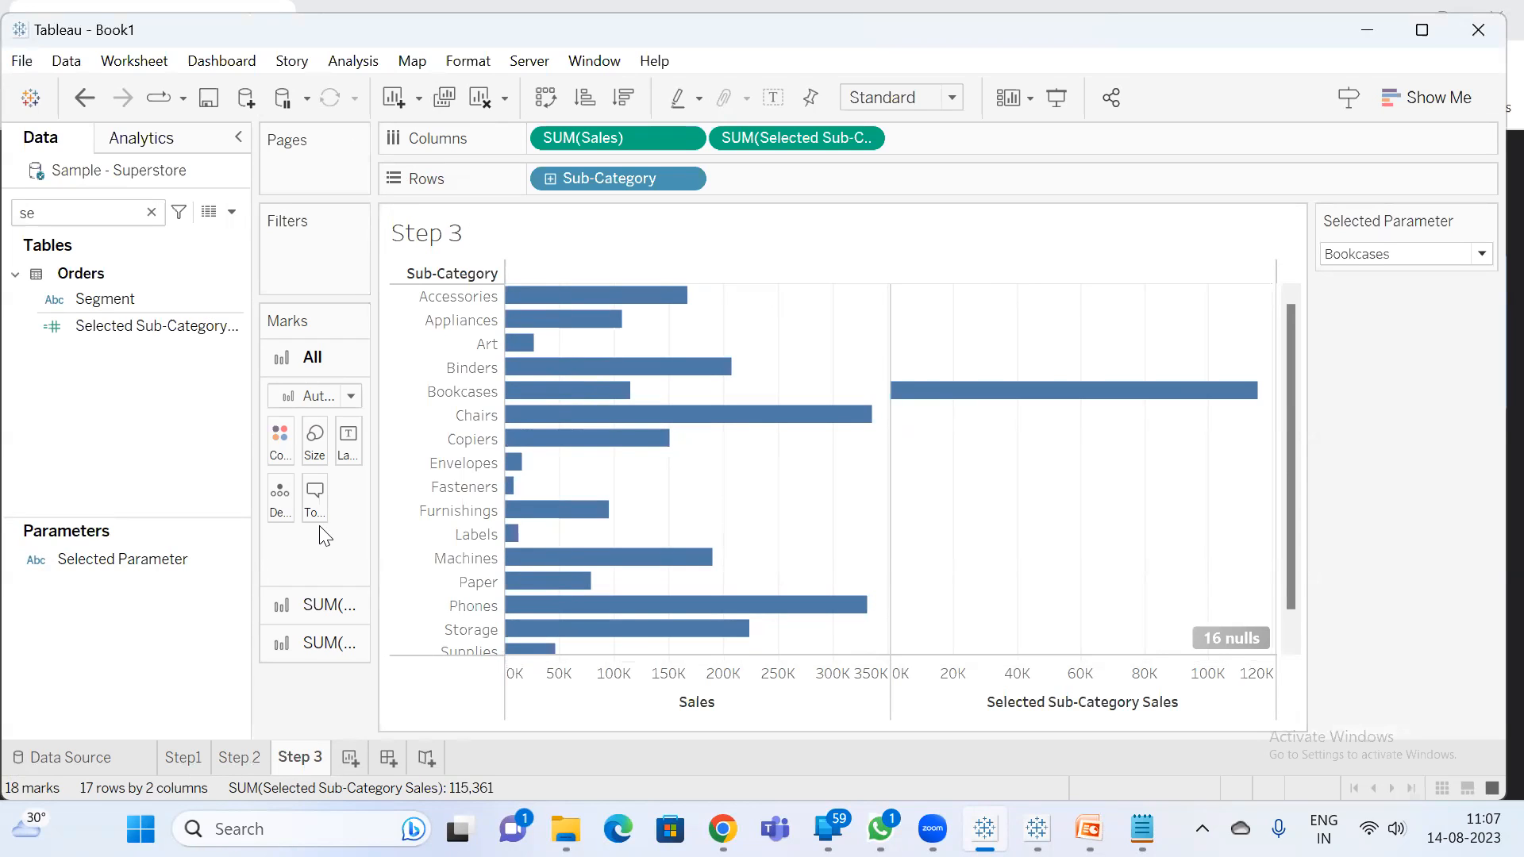
- Start a new calculated field named "Exclude" and move its editor to uncover more of the chart
mouse_move(625, 310)
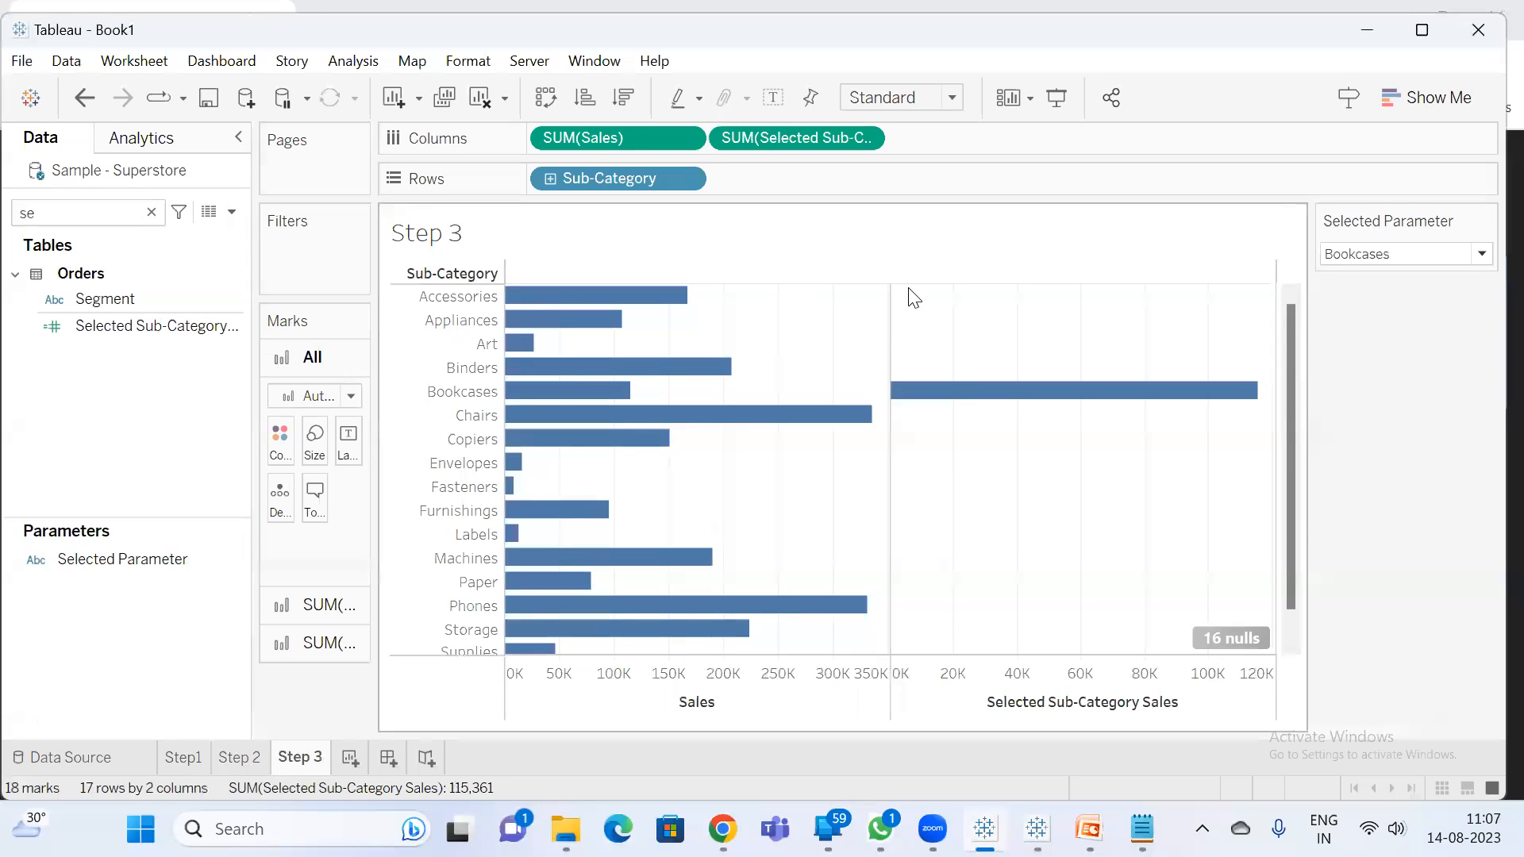
click(231, 212)
click(160, 228)
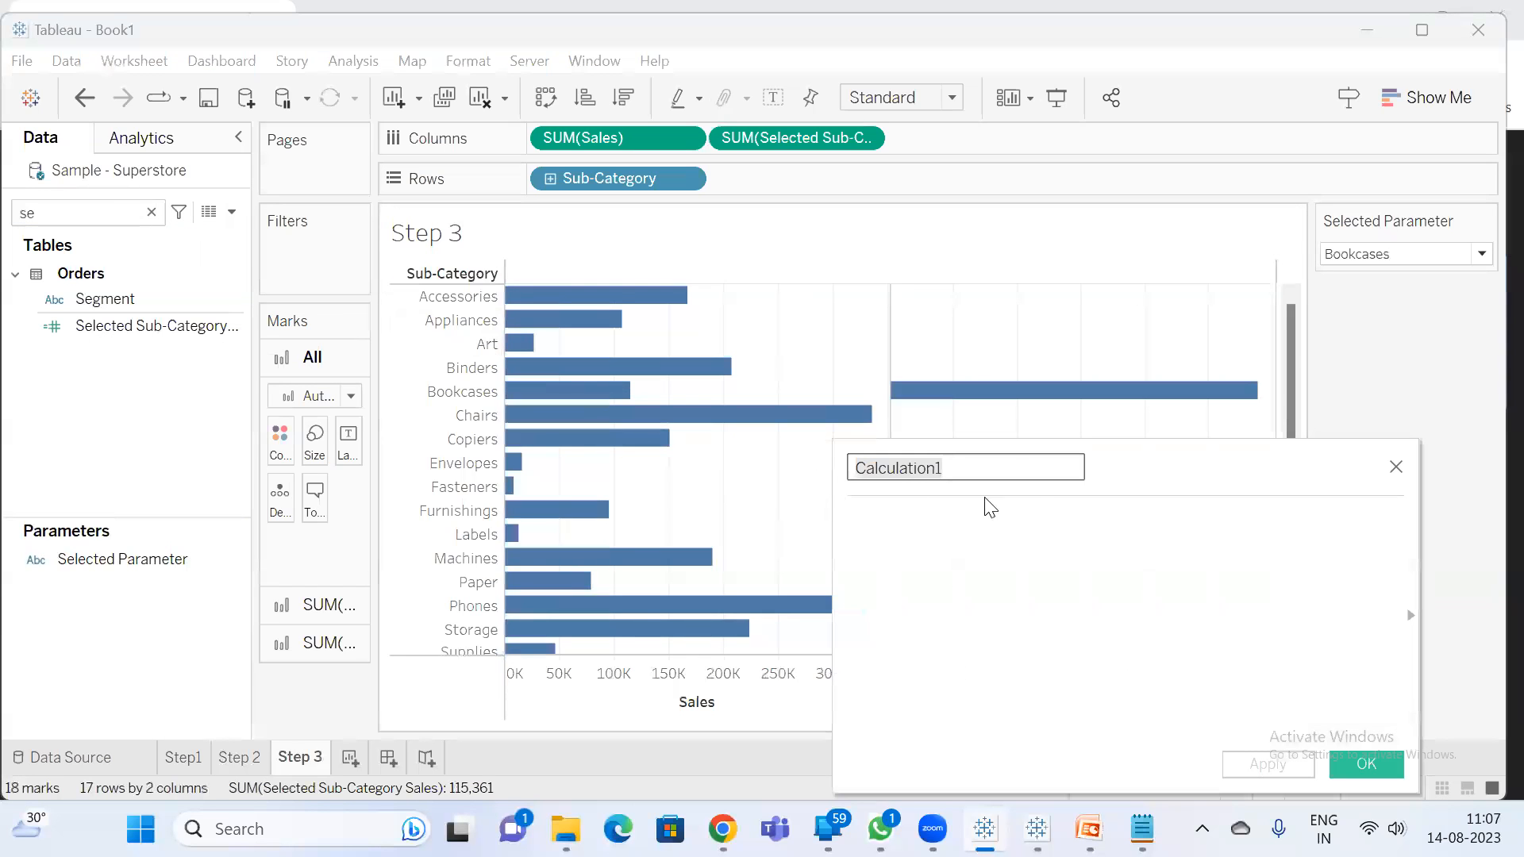
drag(1159, 473, 919, 504)
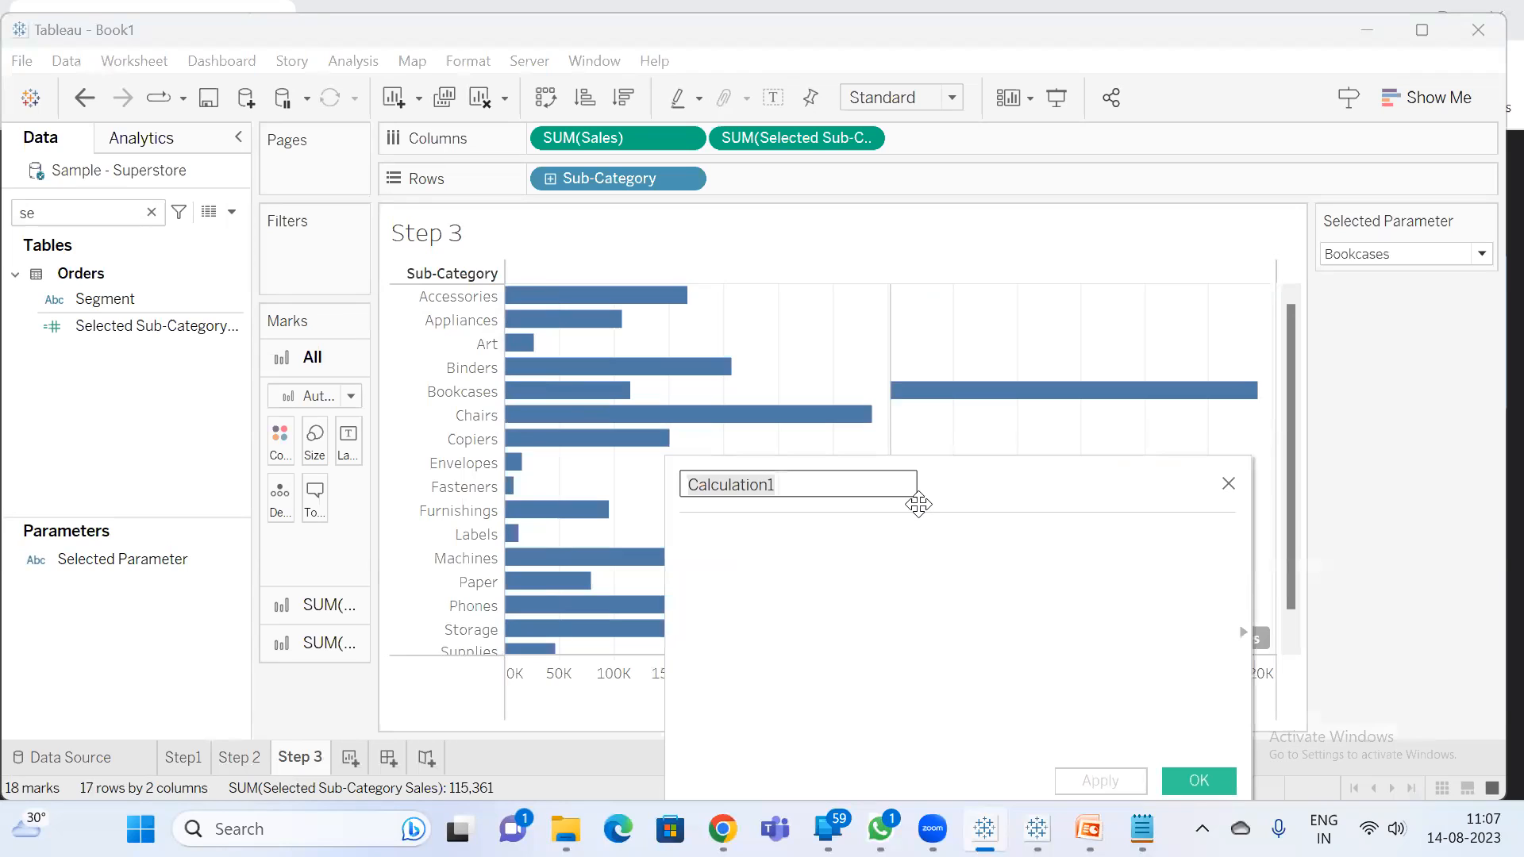
text(Excl)
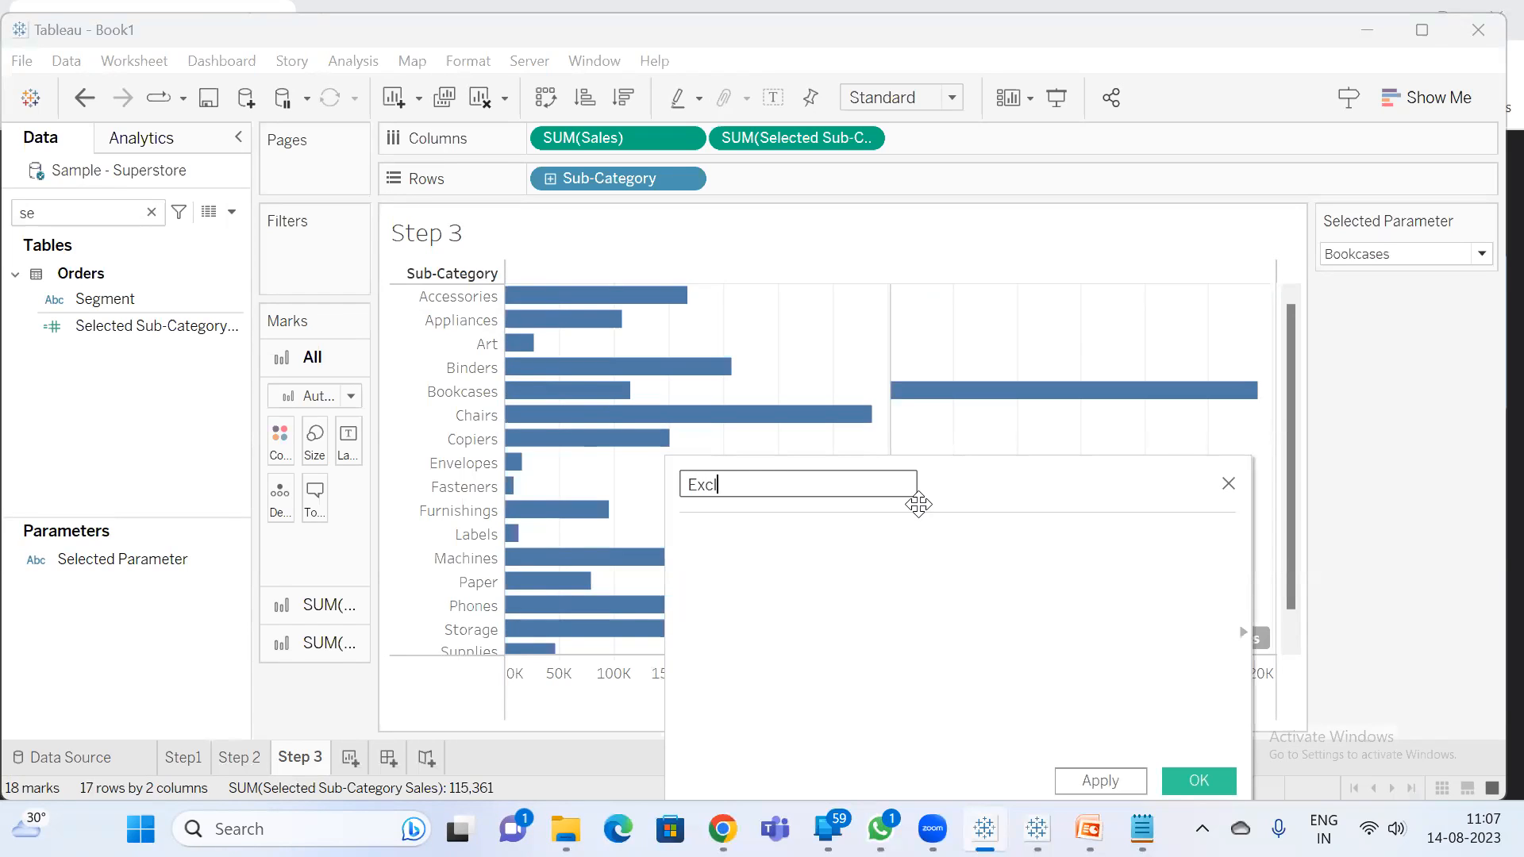
text(ude)
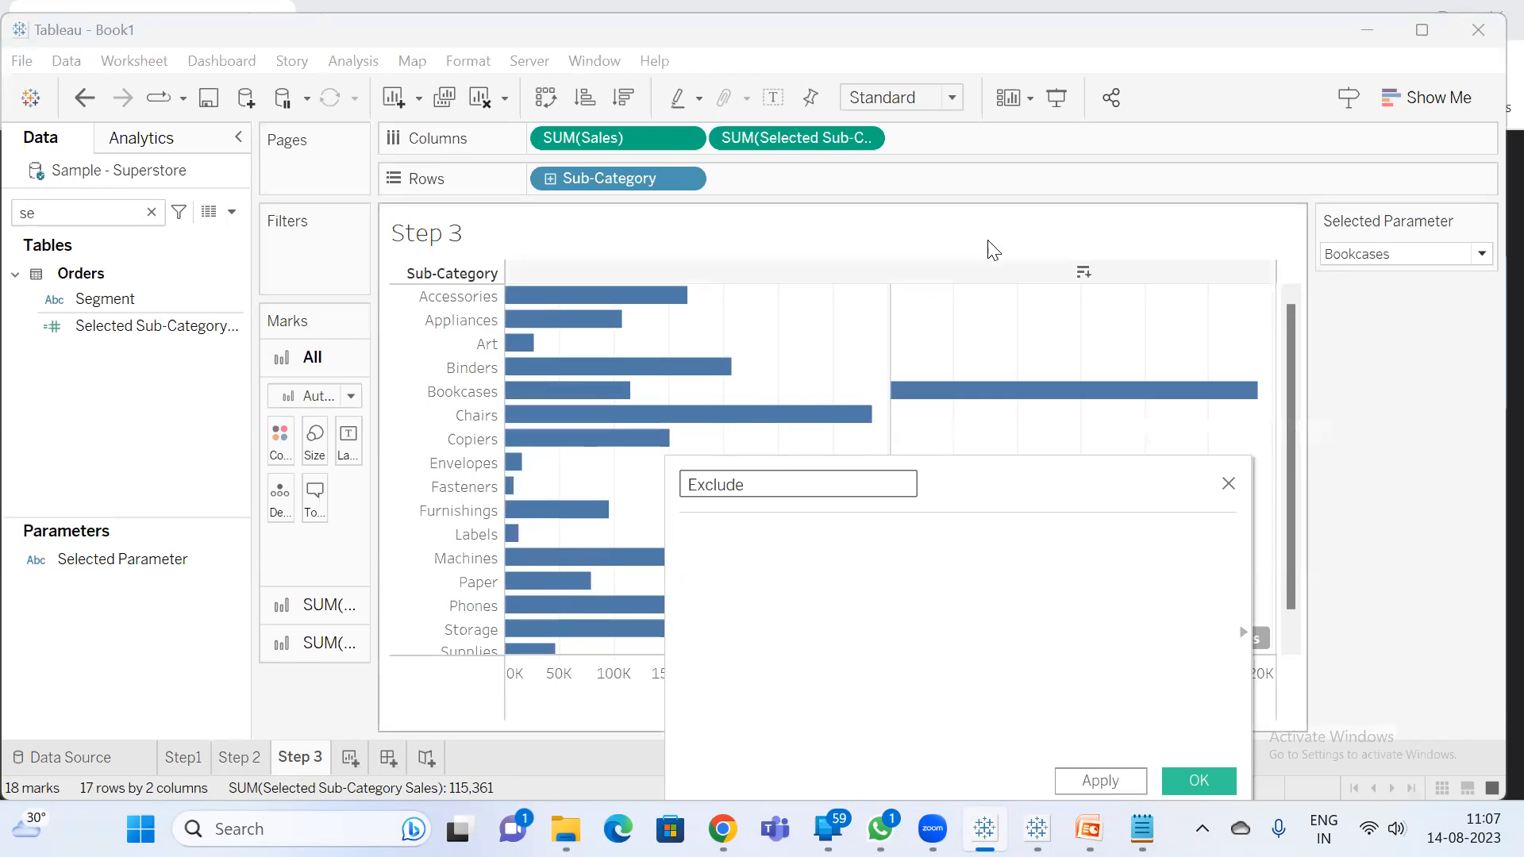
- Enter the formula { EXCLUDE [Sub-Category]:SUM([Selected Sub-Category Sales])} and save the calculated field under the name "Exclude Sub-Category"
click(778, 522)
text({ EXCLUDE )
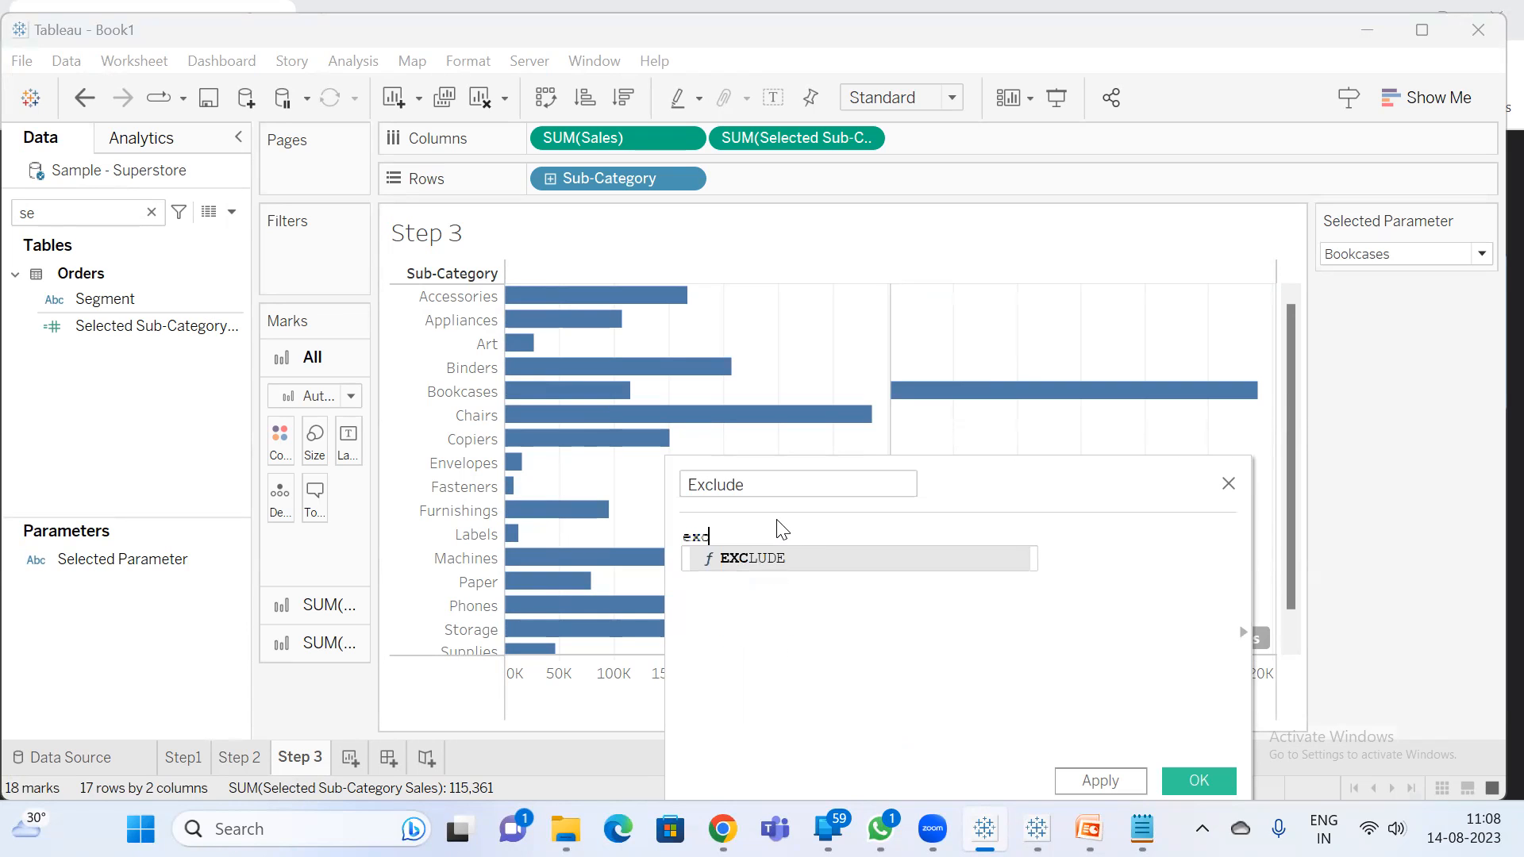
text(sub)
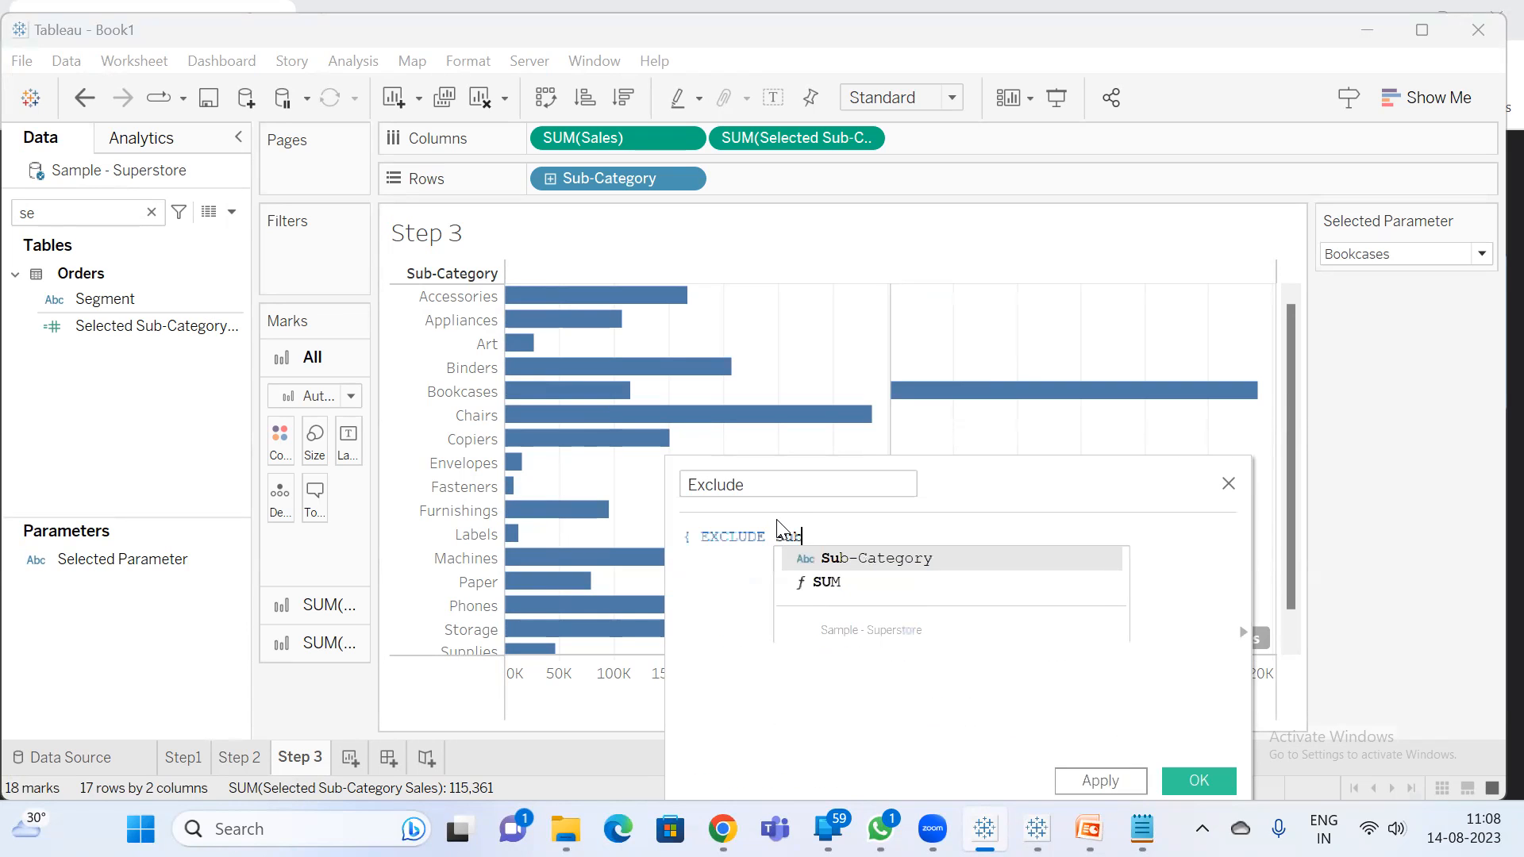
key(Return)
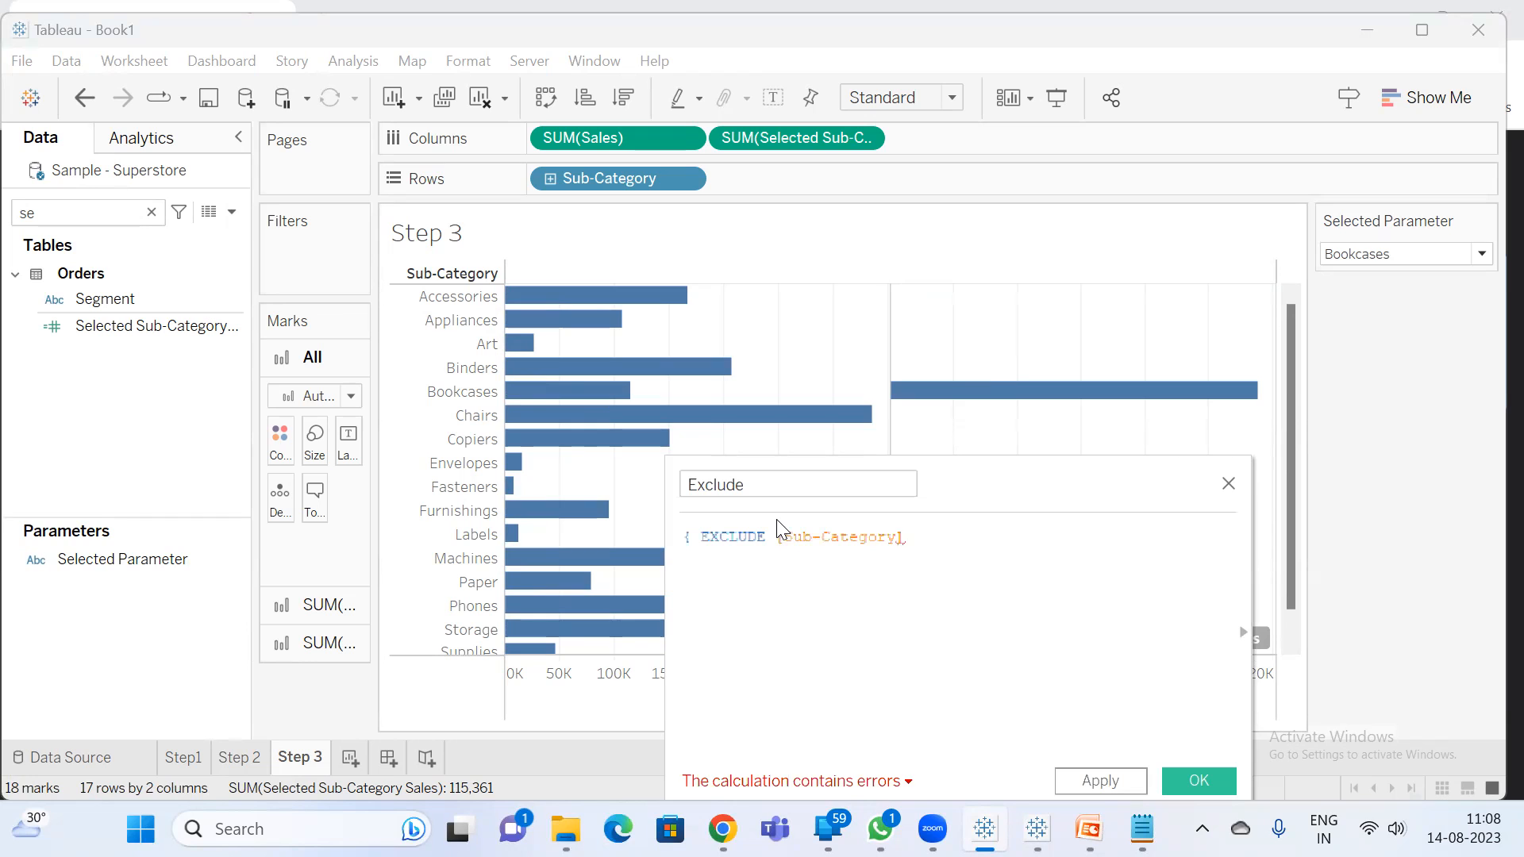
text(:)
drag(791, 143, 958, 550)
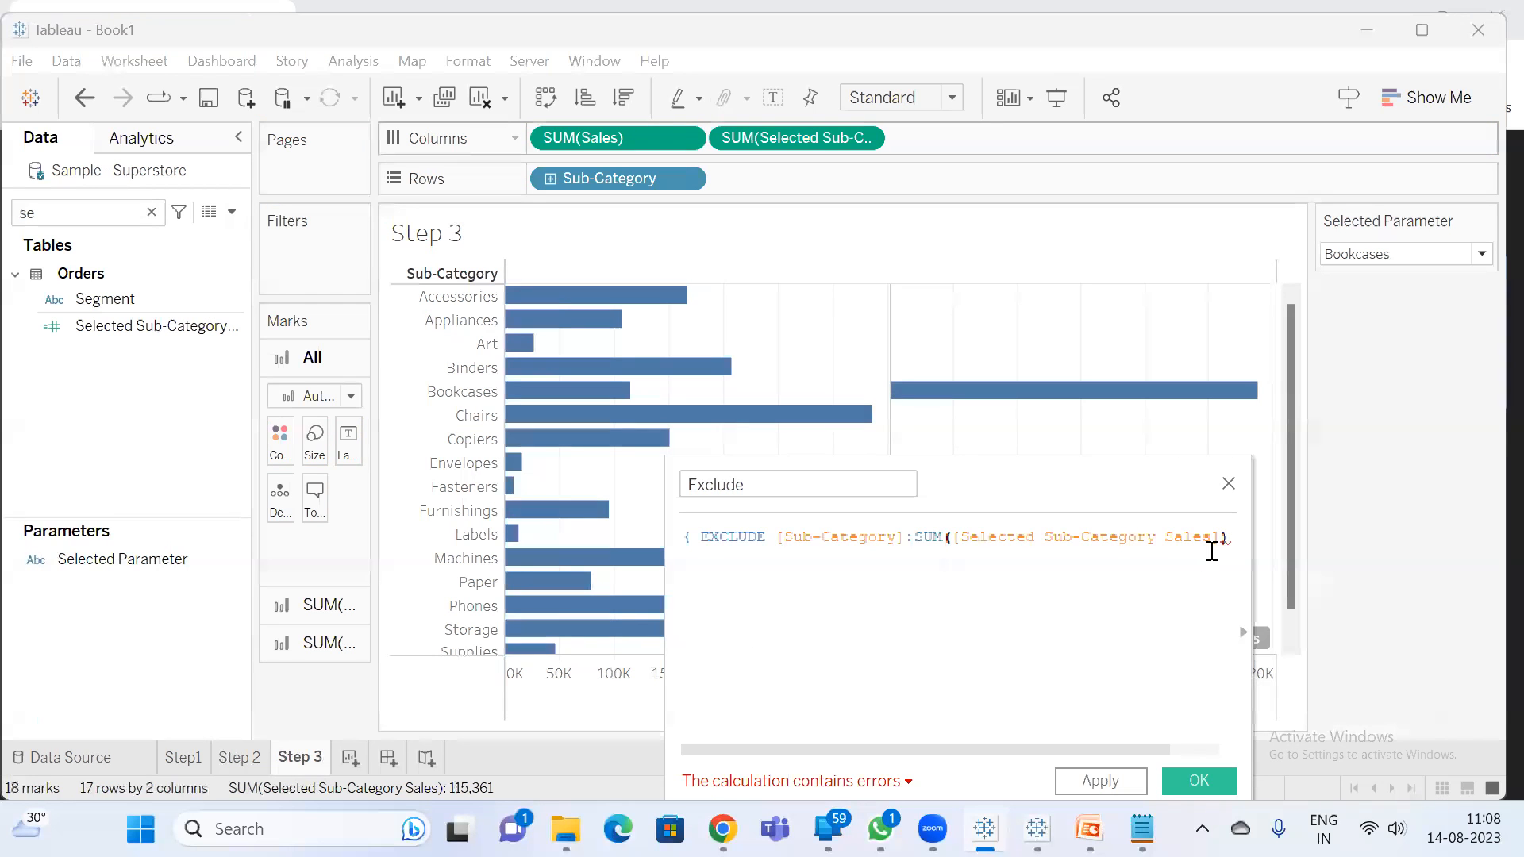
text(})
click(814, 484)
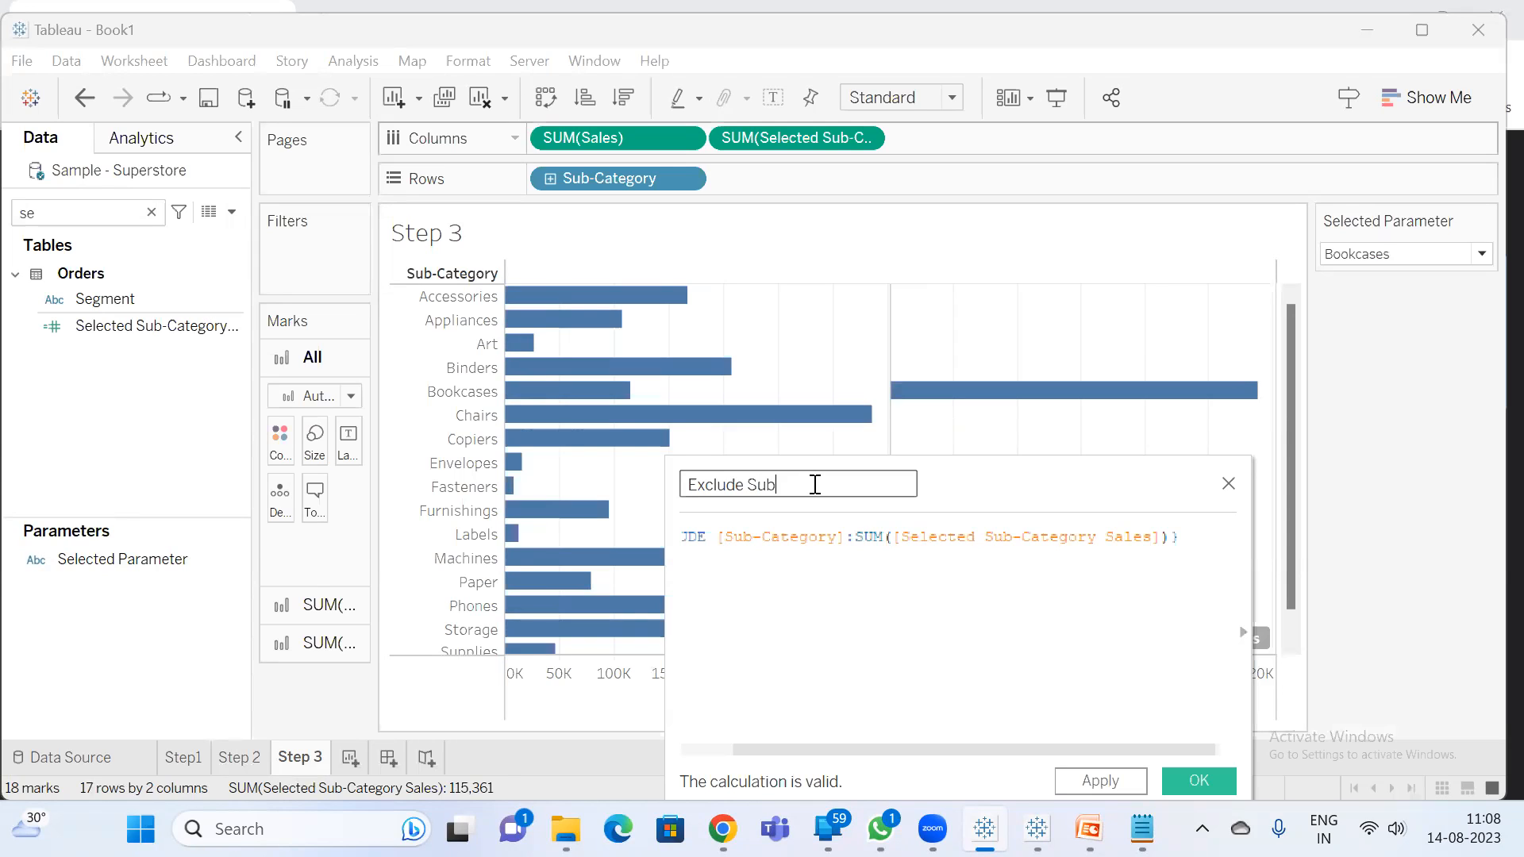
click(1184, 784)
- Find the Exclude Sub-Category field and add it as the third measure on the Step 3 chart's columns
click(85, 216)
key(BackSpace)
key(BackSpace)
text(ex)
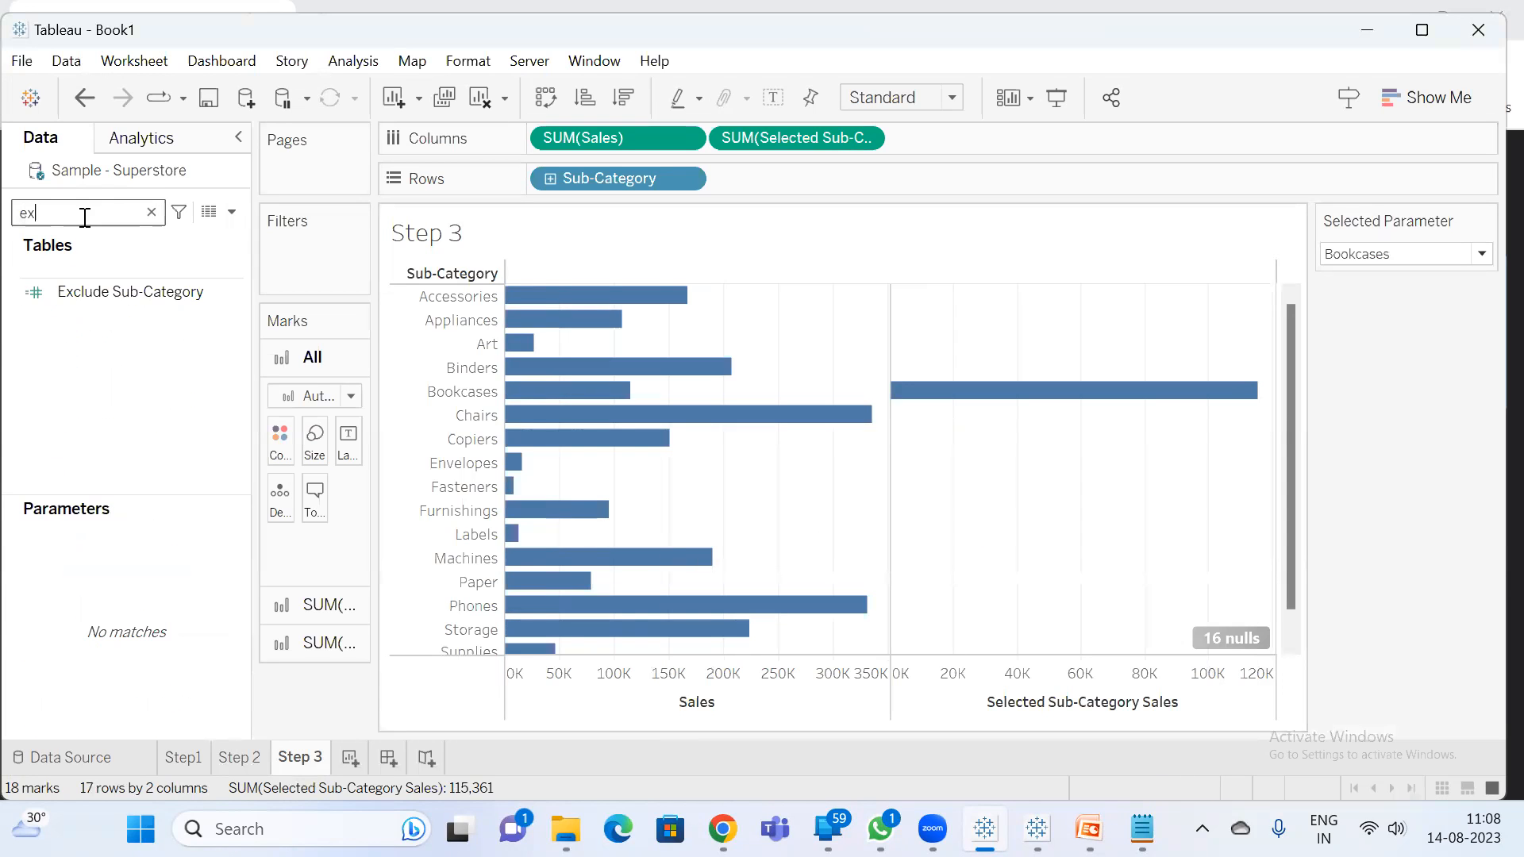
click(121, 291)
double_click(120, 291)
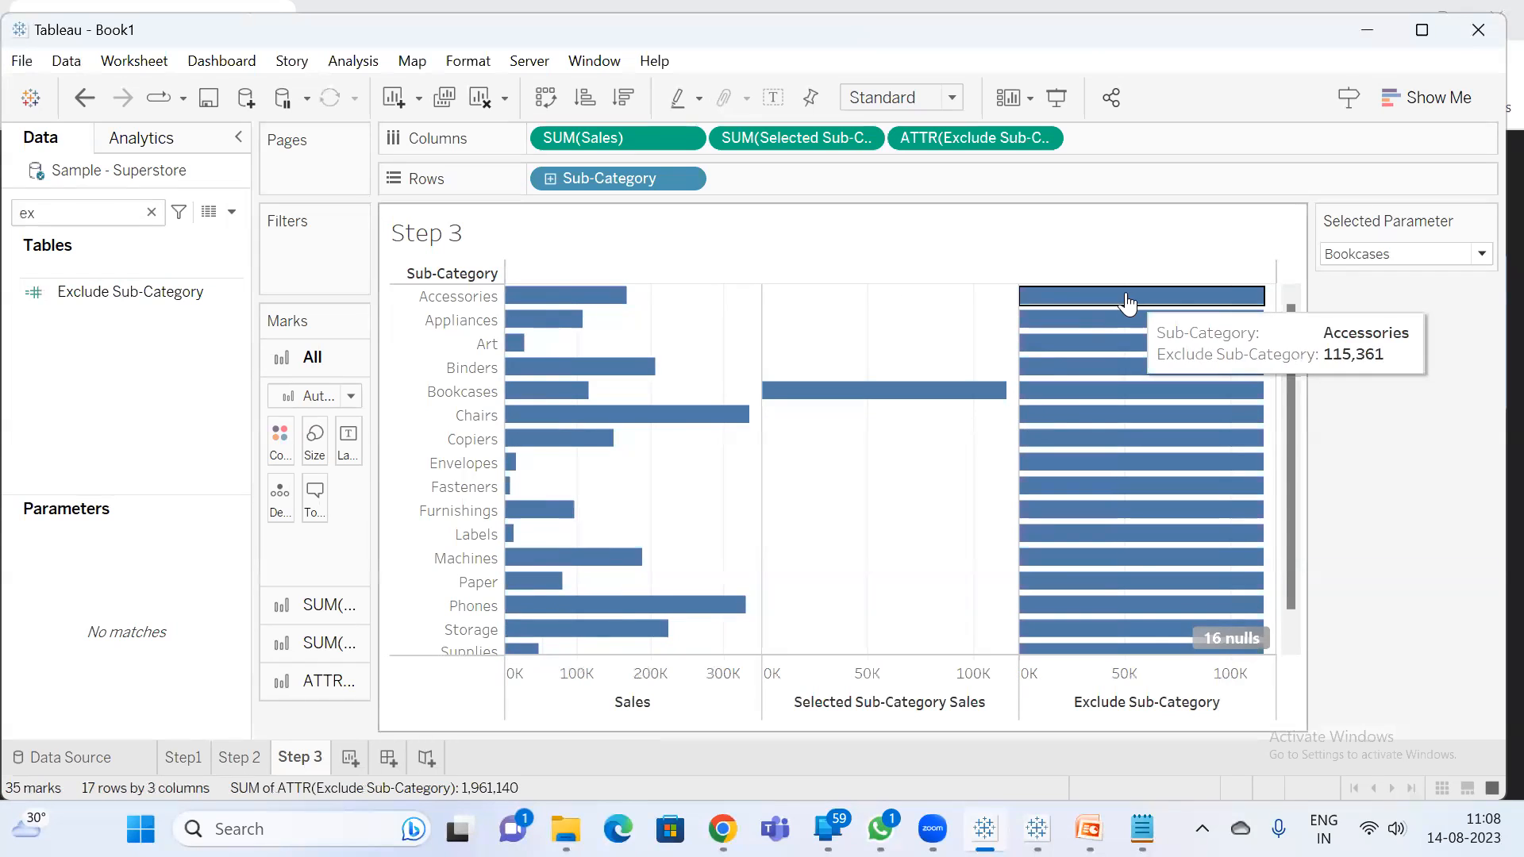
scroll(1188, 524, down, 1)
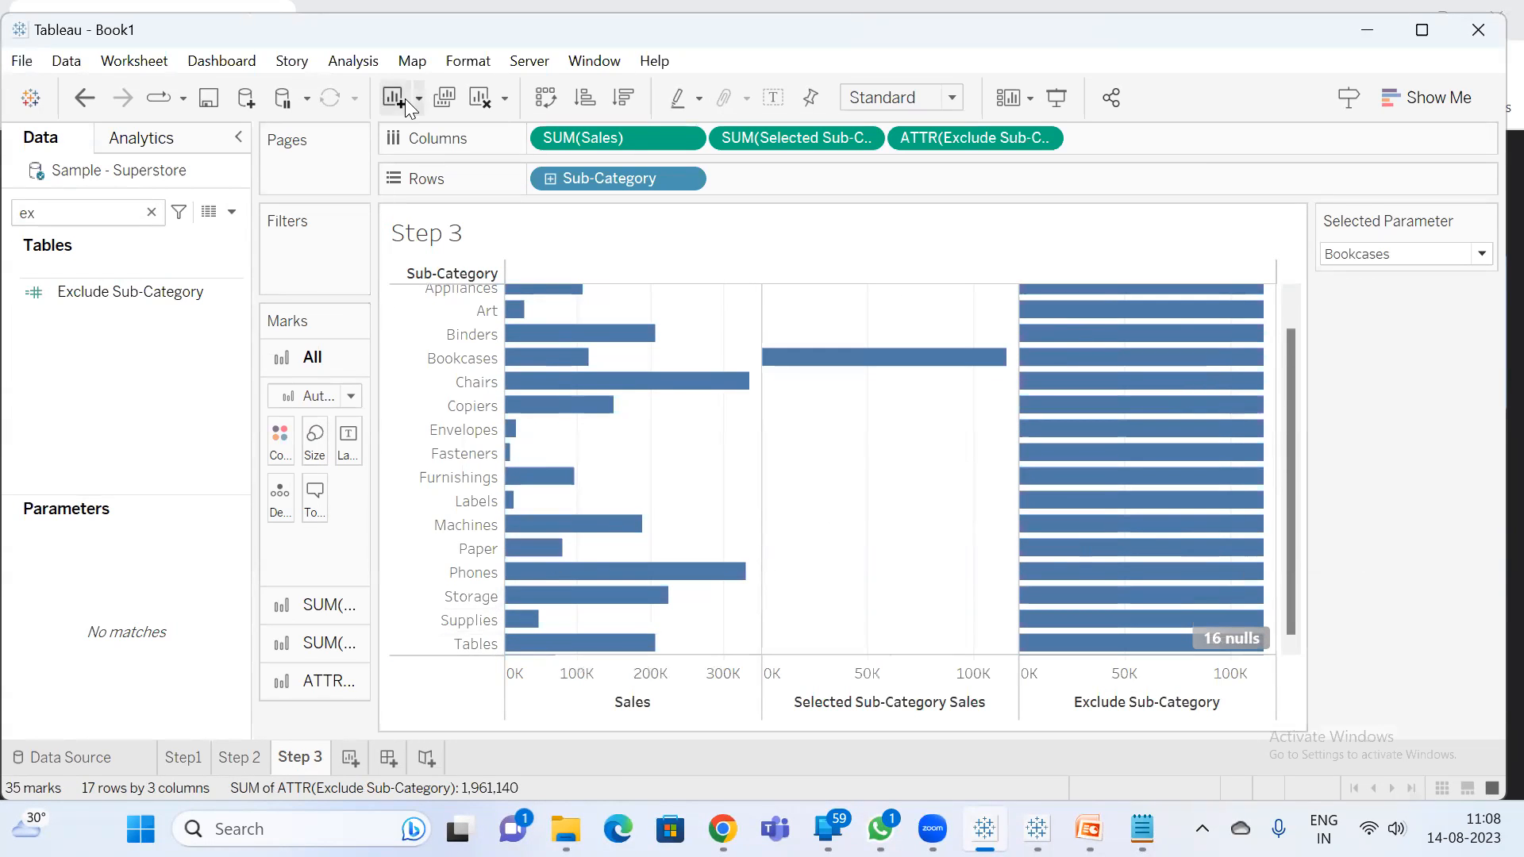
- Duplicate the Step 3 sheet and name the copy "Step 4"
click(444, 99)
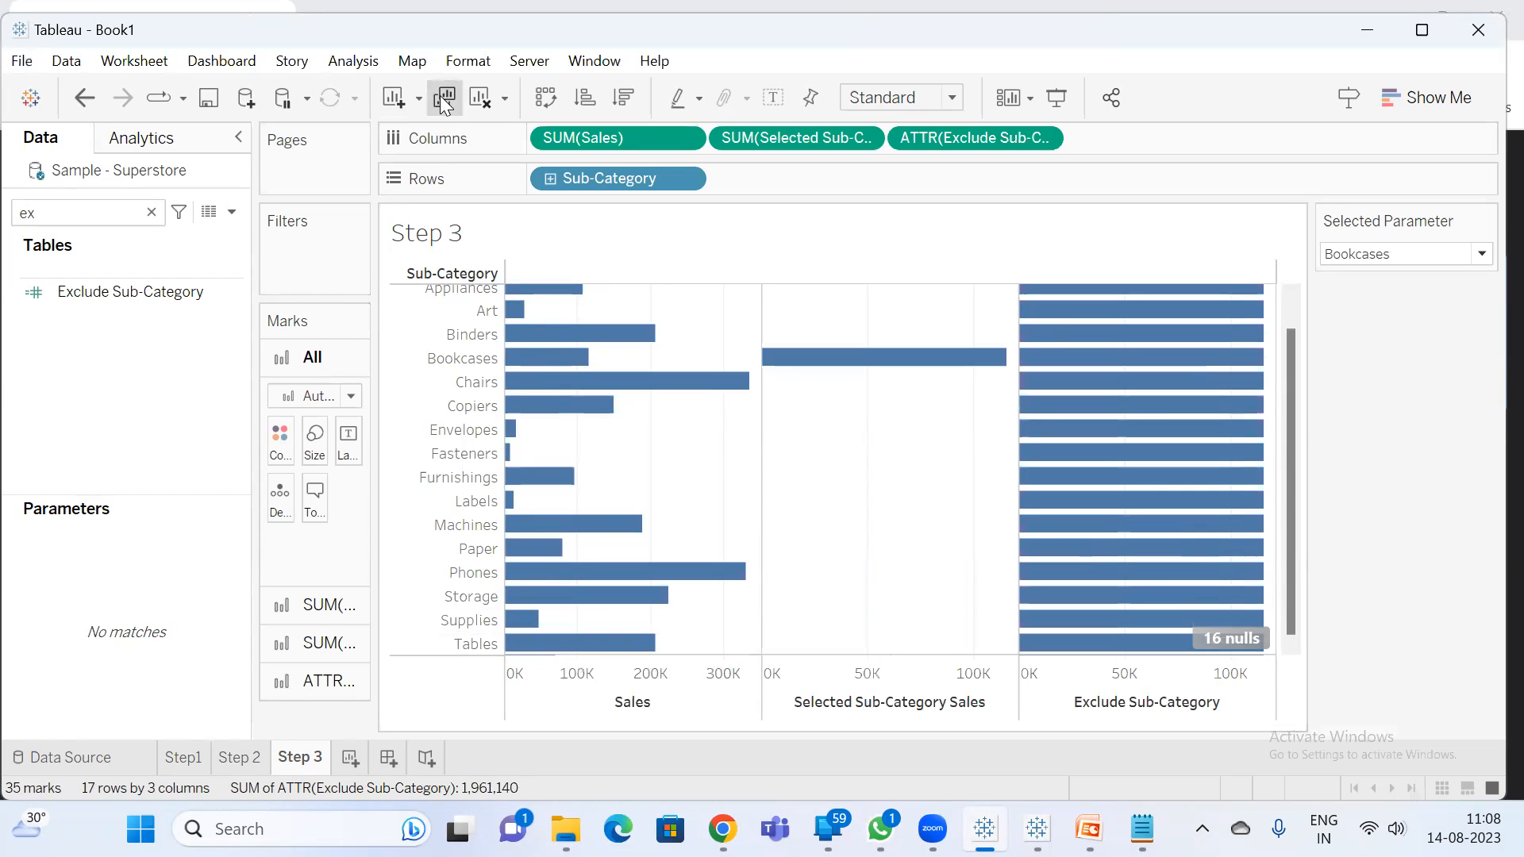
double_click(396, 764)
text(Step 4)
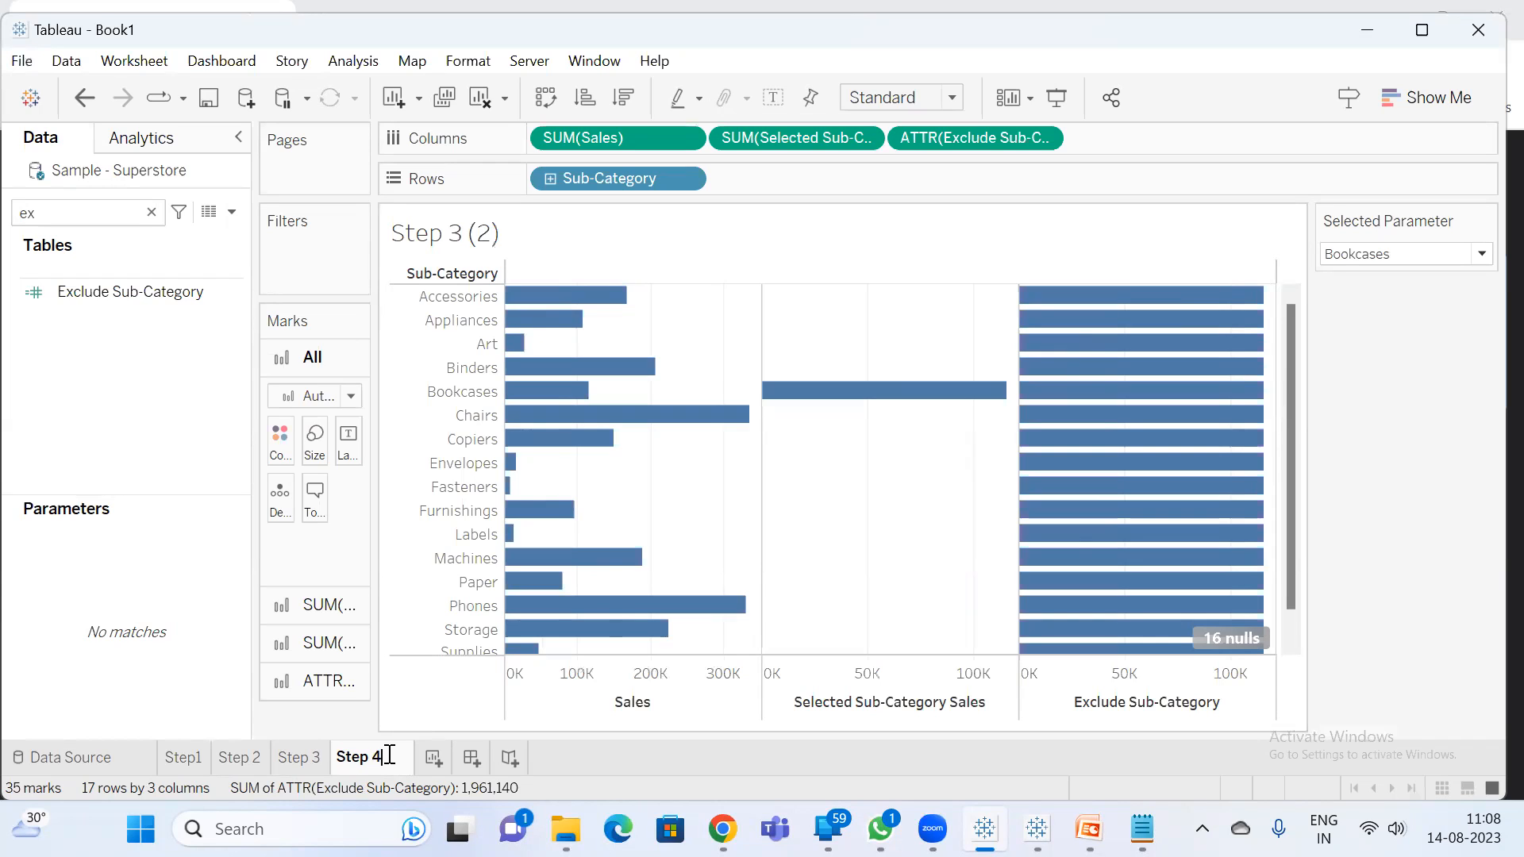
key(Return)
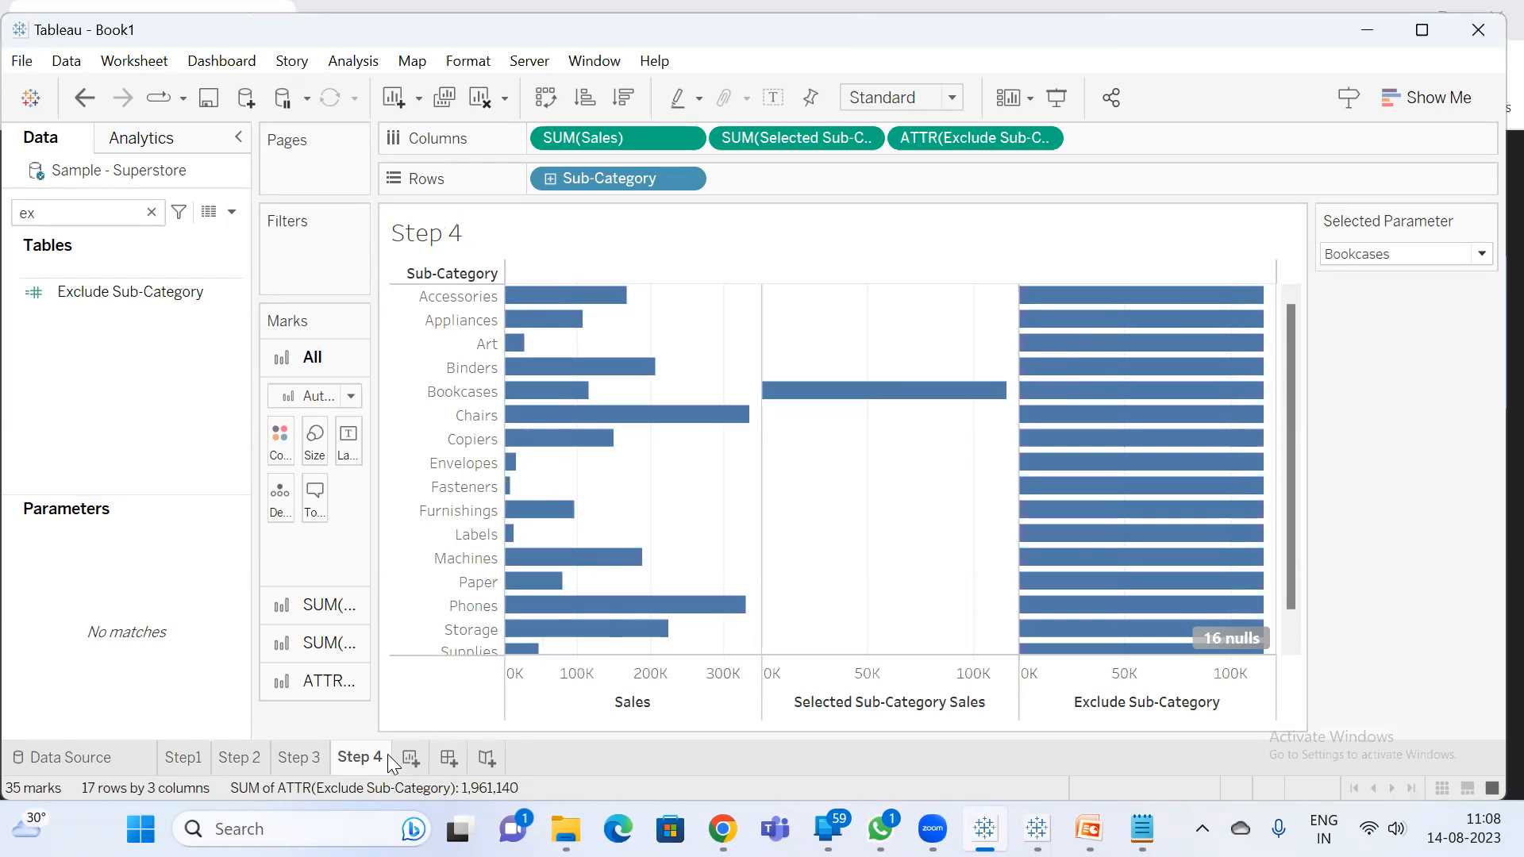
- Create a calculated field named "Comparison of Sales" with the formula SUM([Sales])-ATTR([Exclude Sub-Category])
click(230, 212)
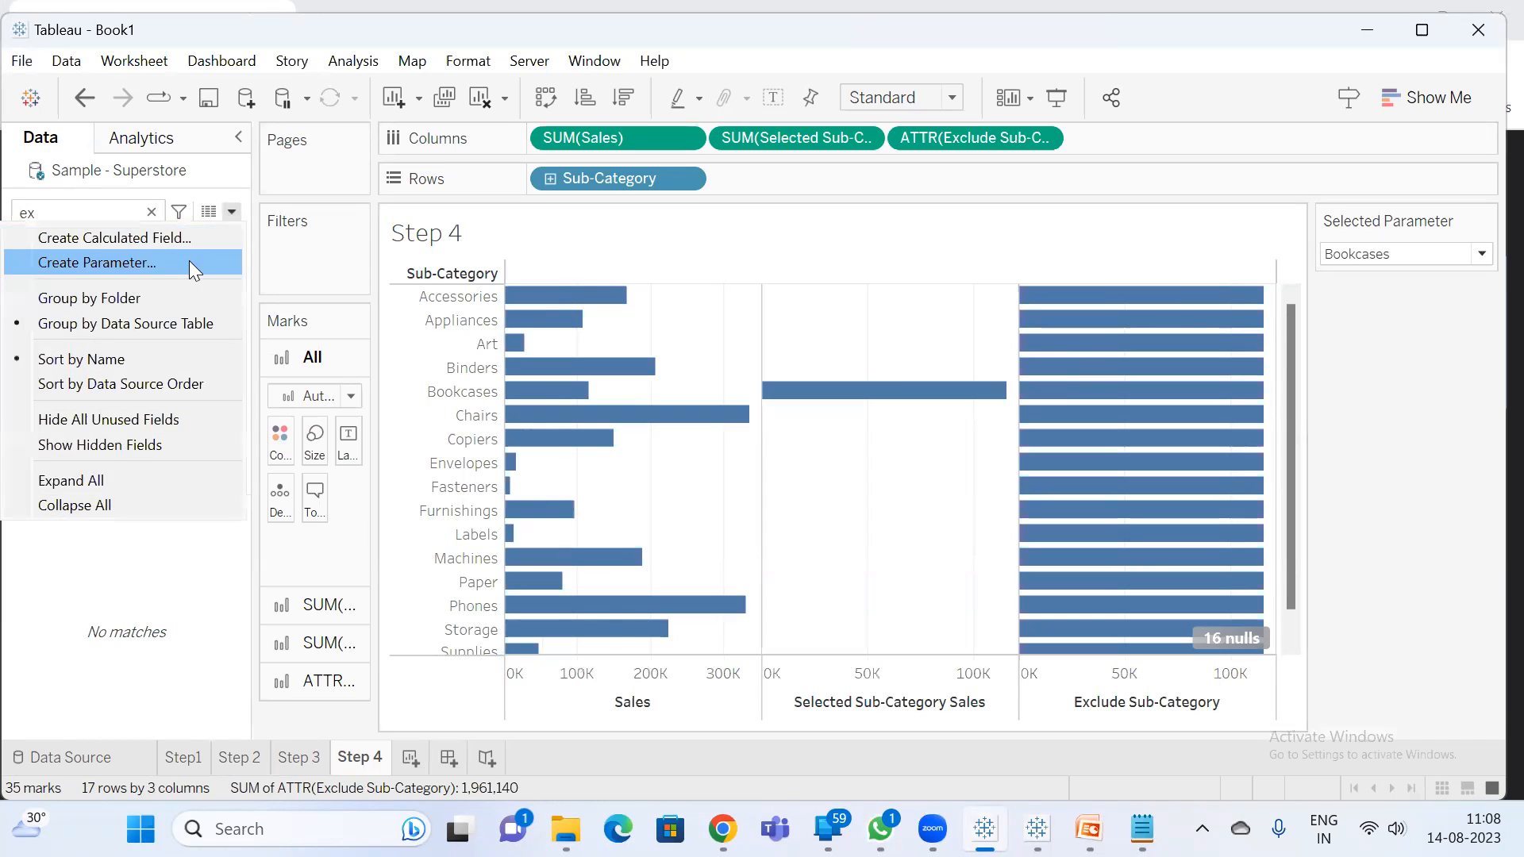
click(143, 236)
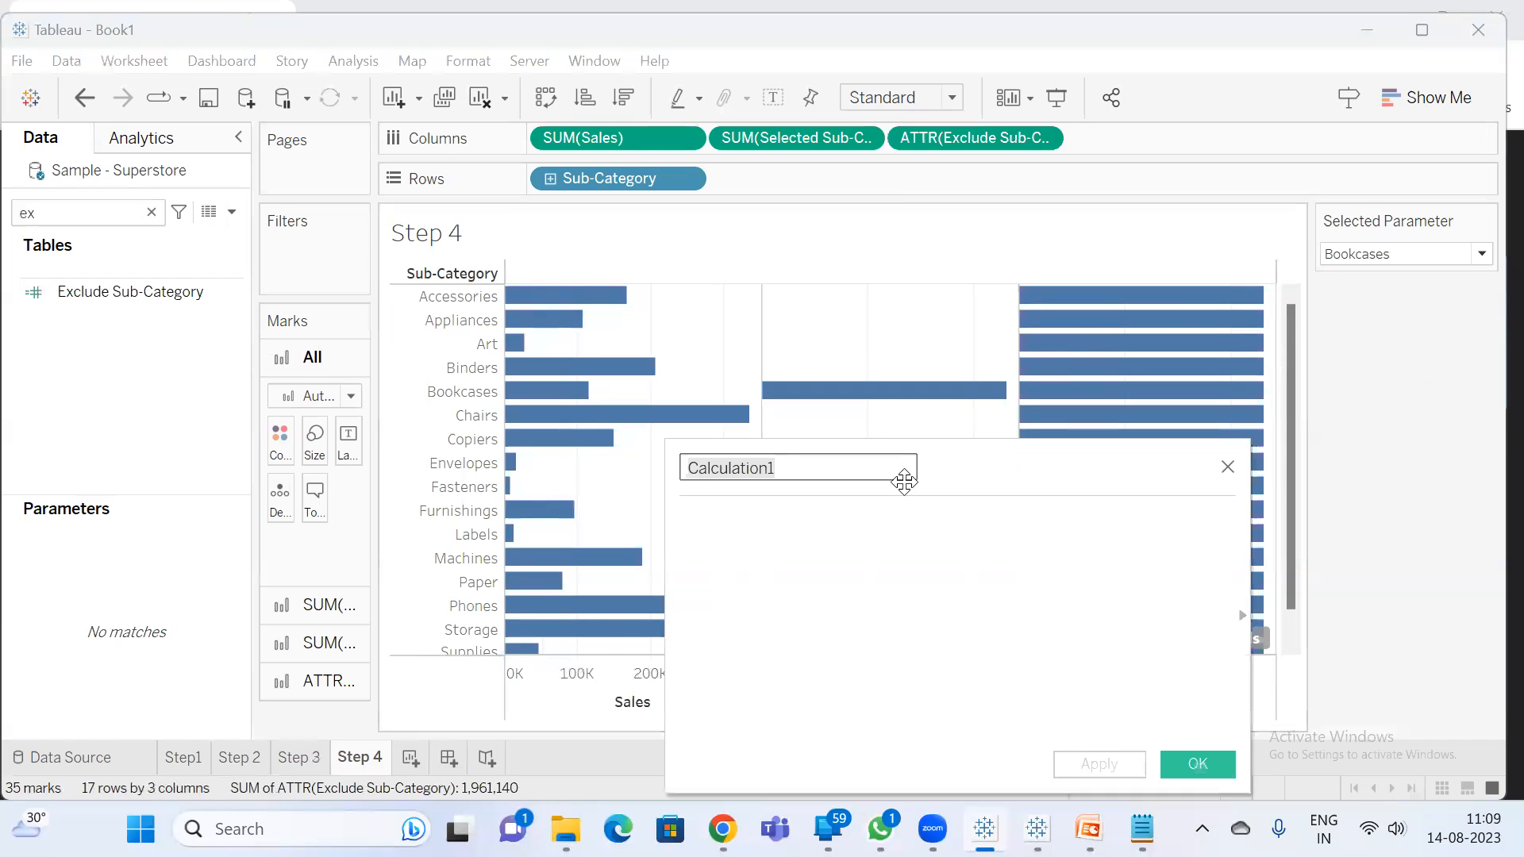
drag(573, 140, 807, 579)
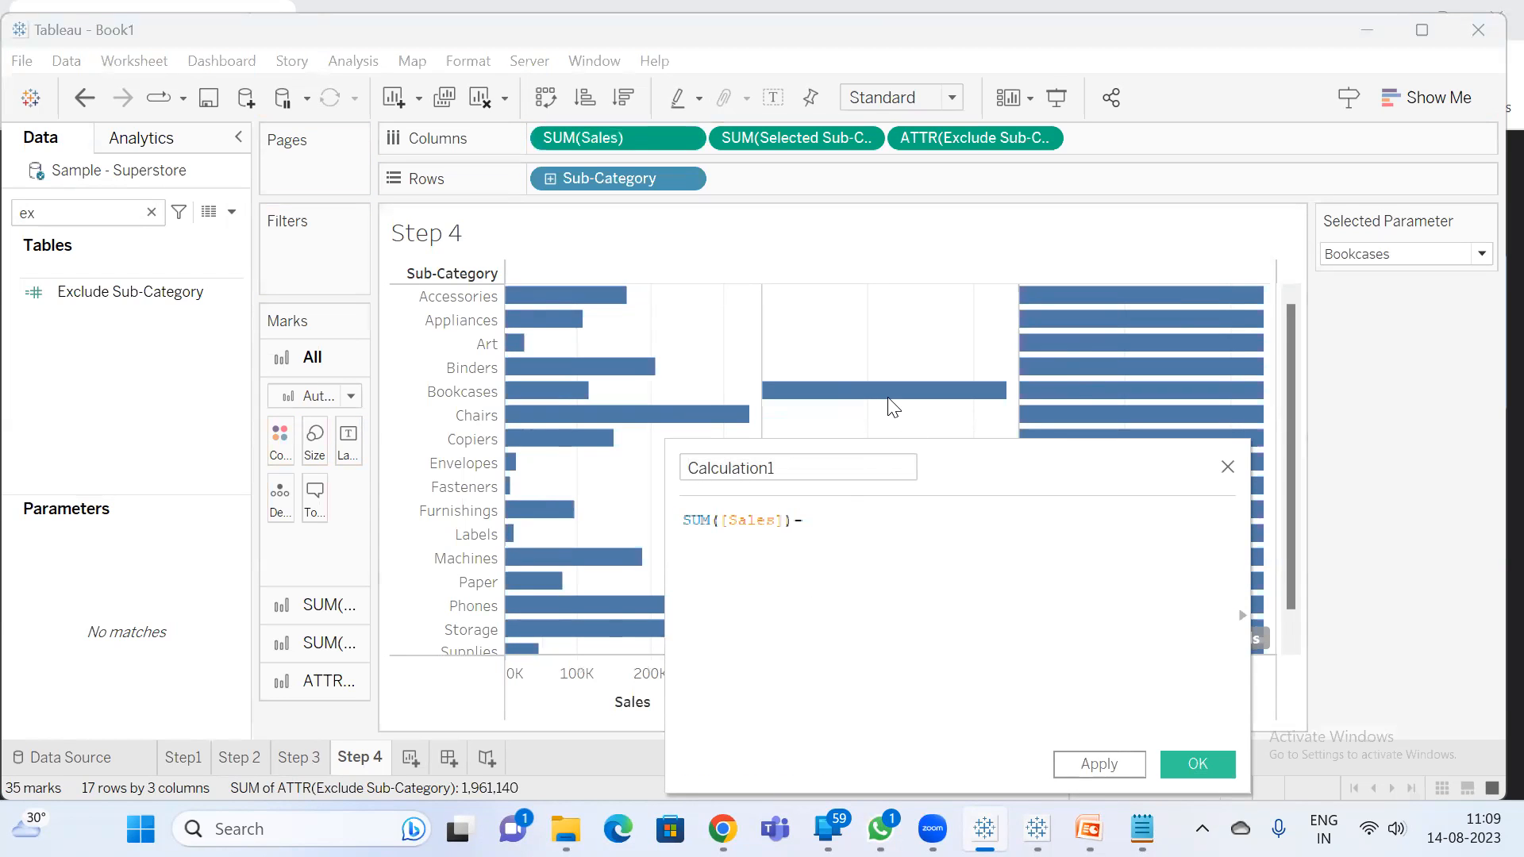
drag(960, 132, 903, 553)
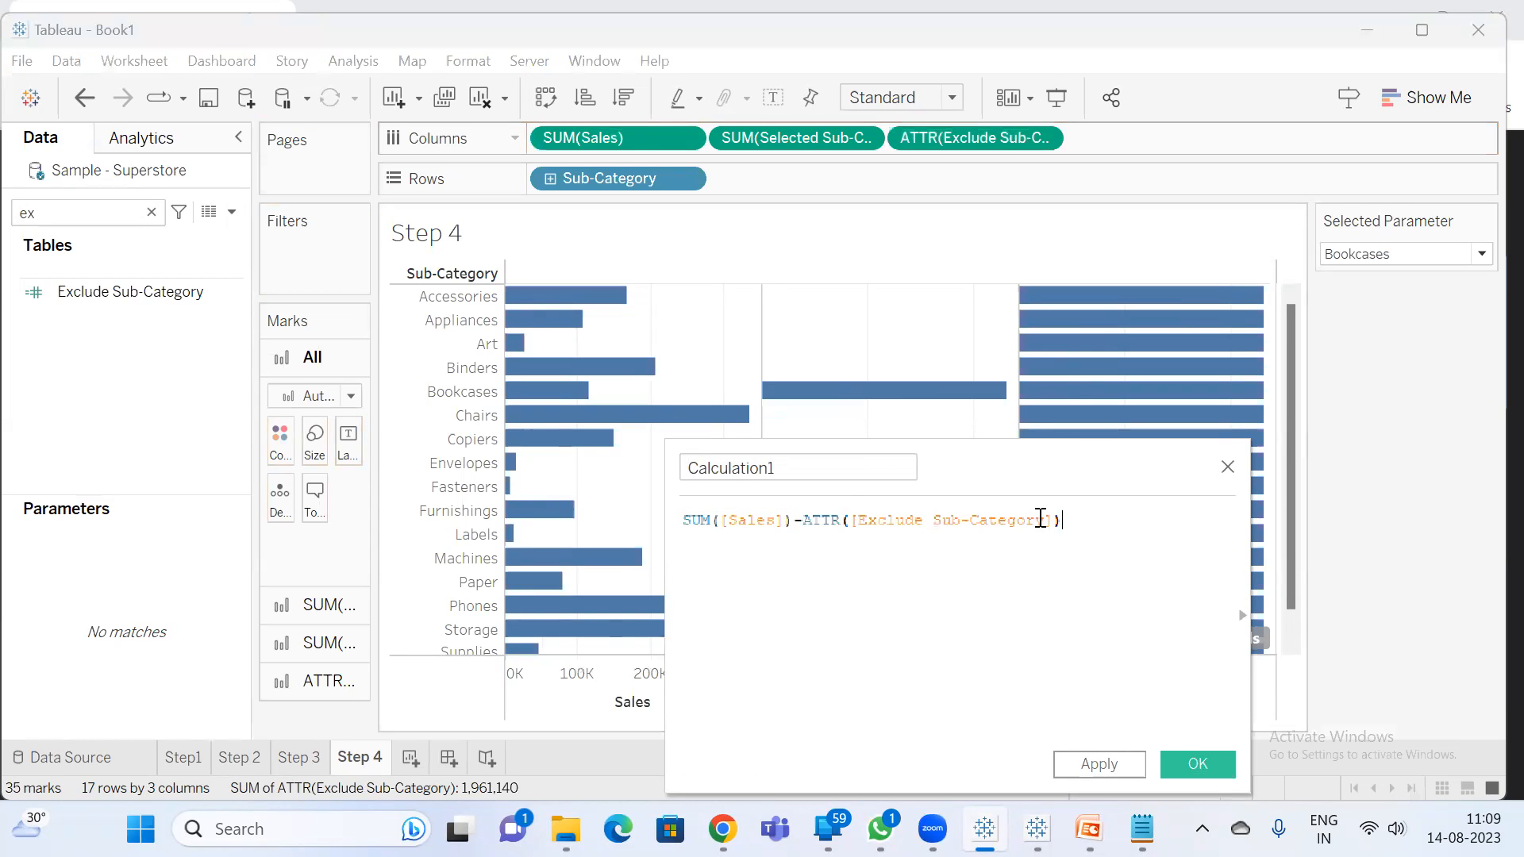
drag(825, 470, 298, 439)
text(Com)
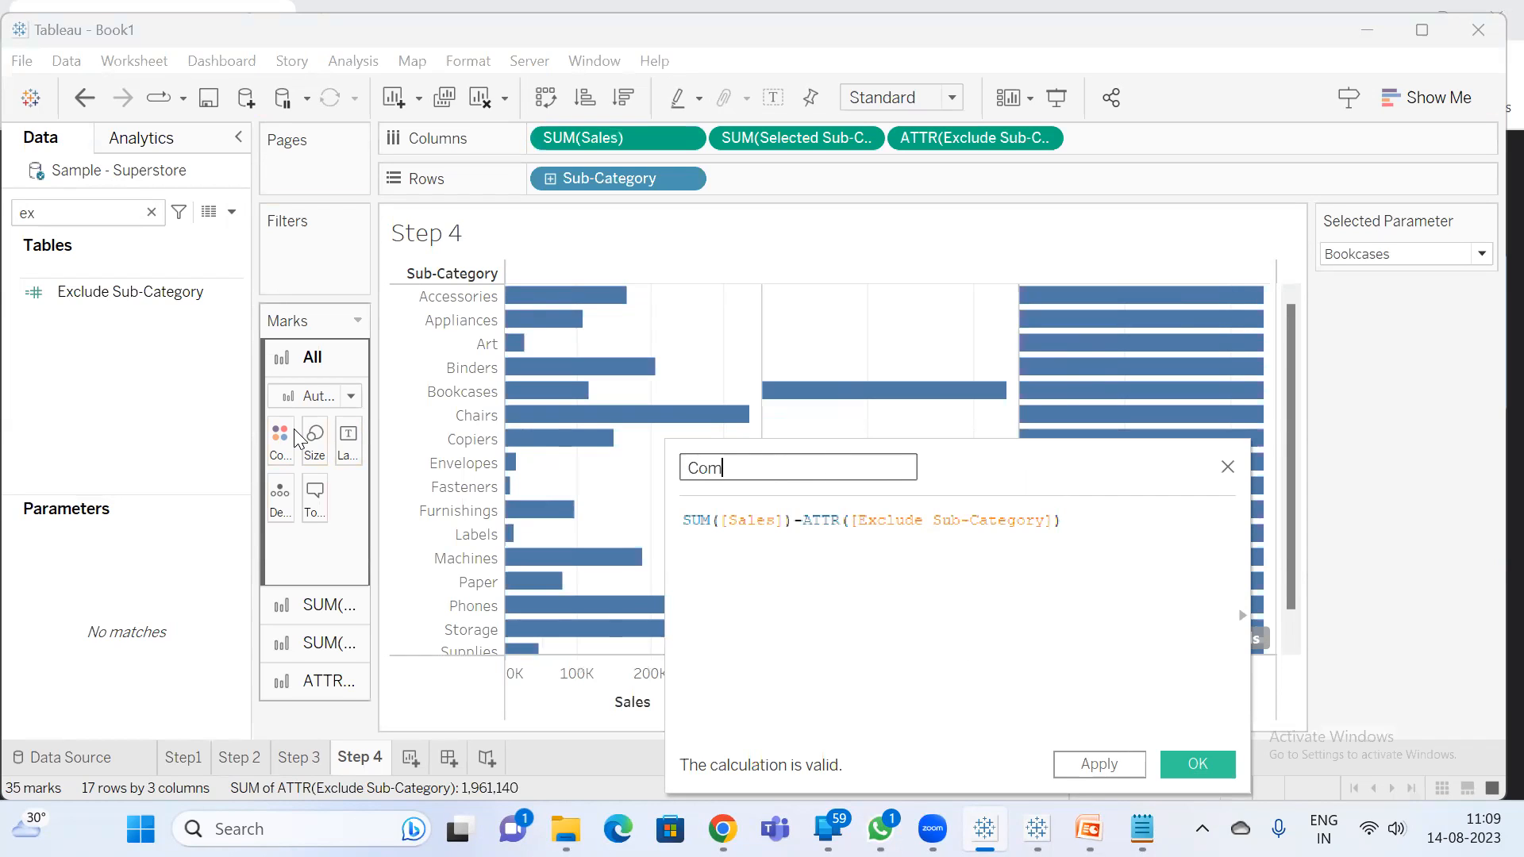
text(parison of Sales)
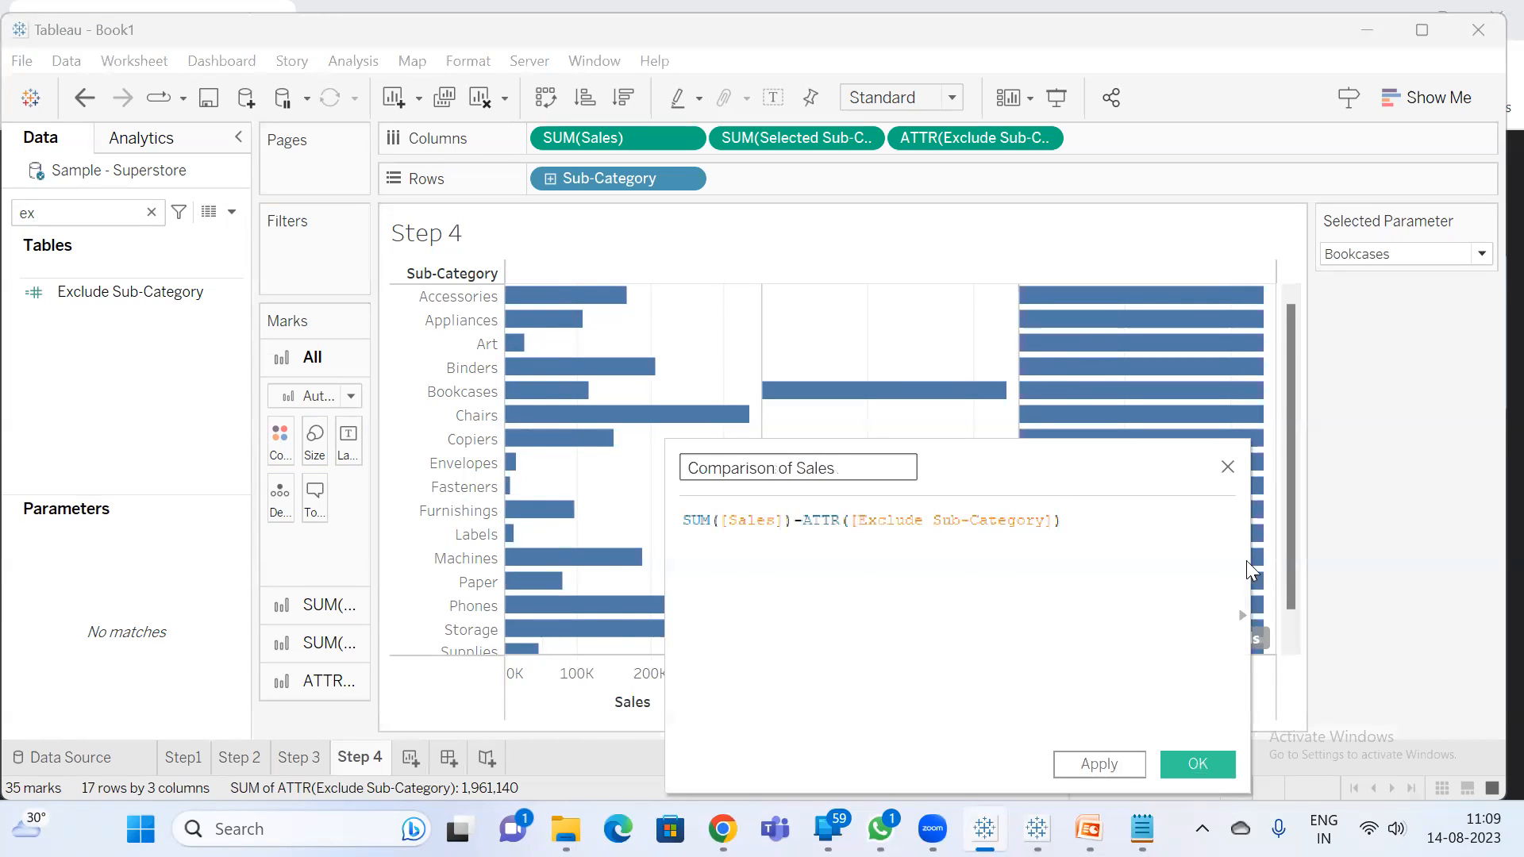
- Add Comparison of Sales to the Step 4 columns and remove Selected Sub-Category Sales and Exclude Sub-Category from them
click(100, 219)
key(BackSpace)
key(BackSpace)
text(comp)
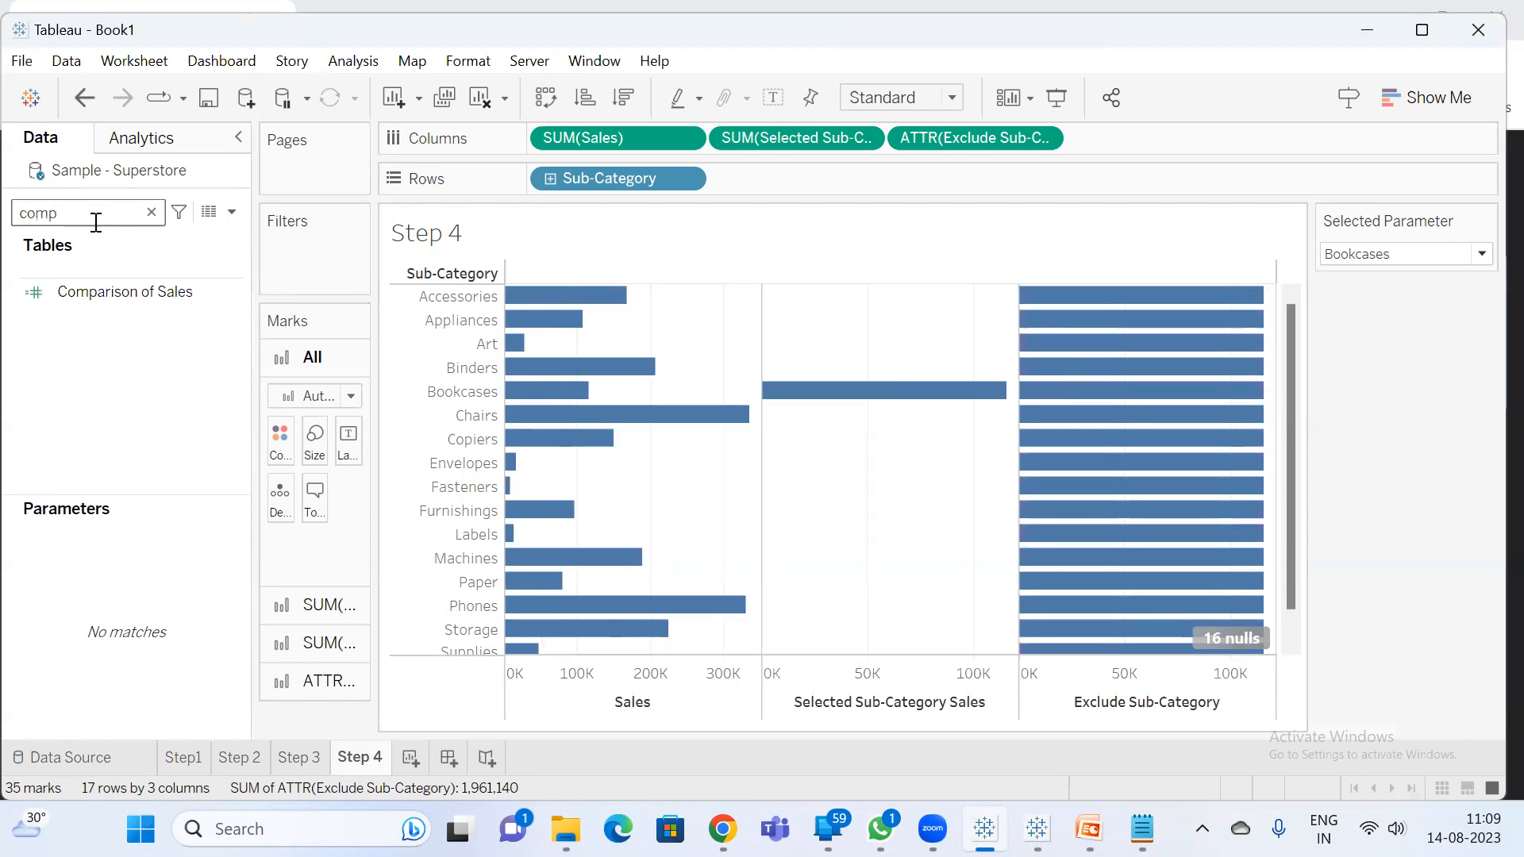
double_click(138, 290)
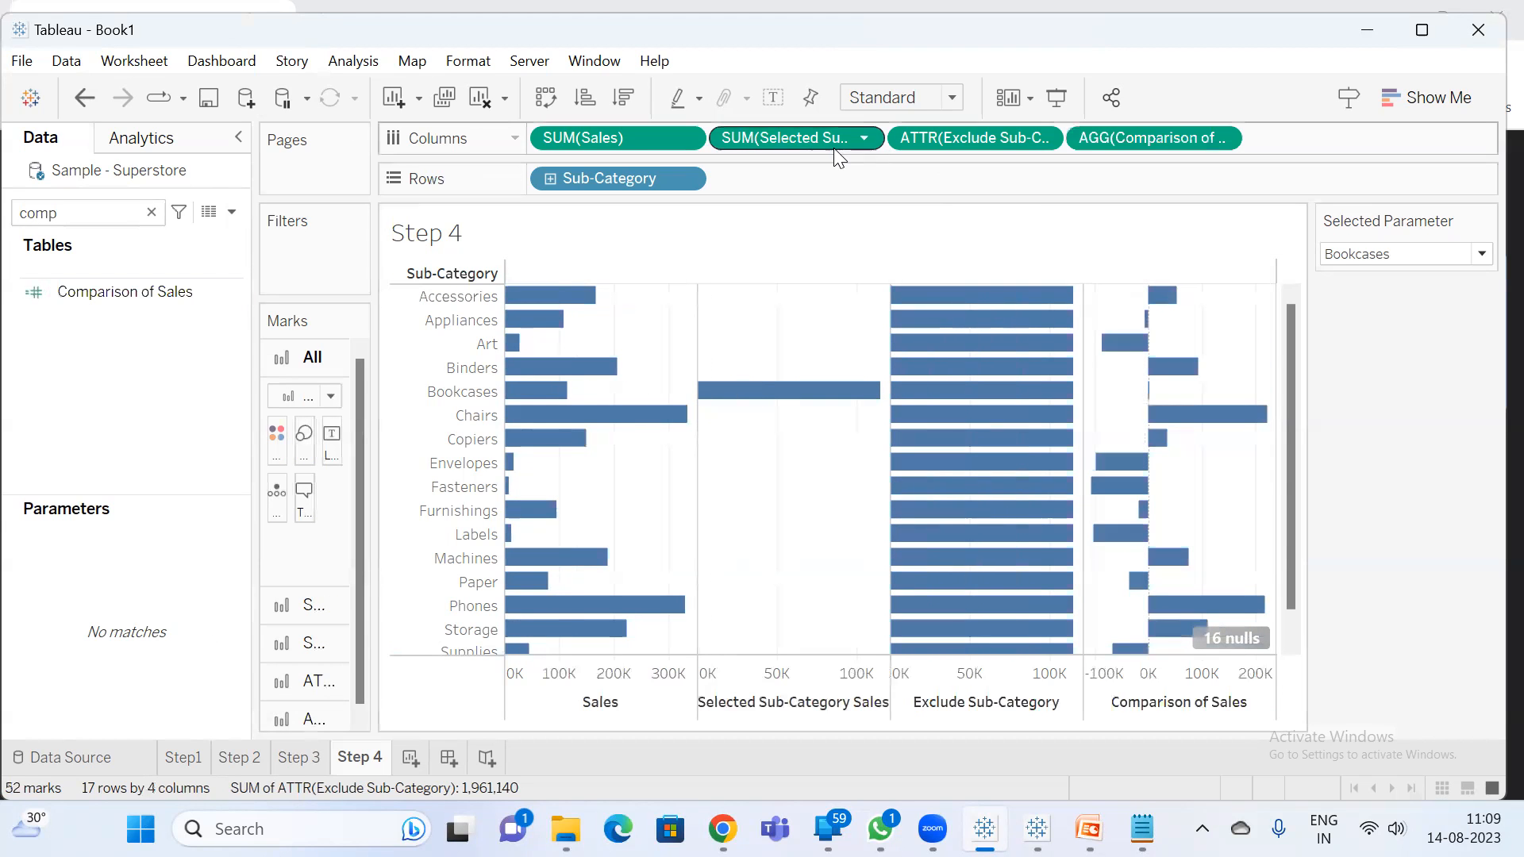
drag(786, 134, 1365, 383)
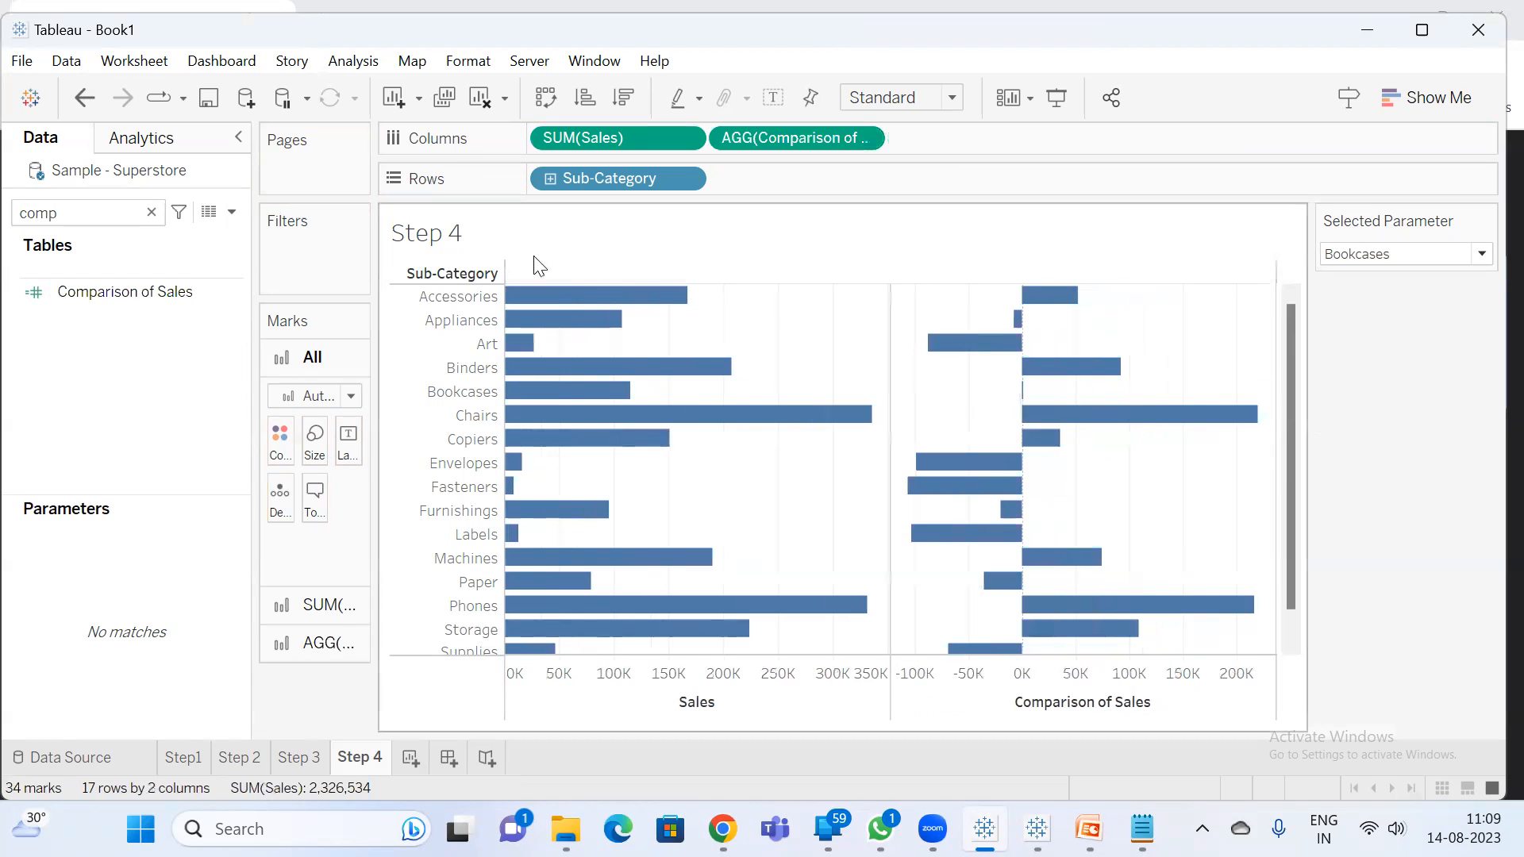
- Sort the sub-categories in descending order of Sales and place the Sales measure after Comparison of Sales
click(623, 97)
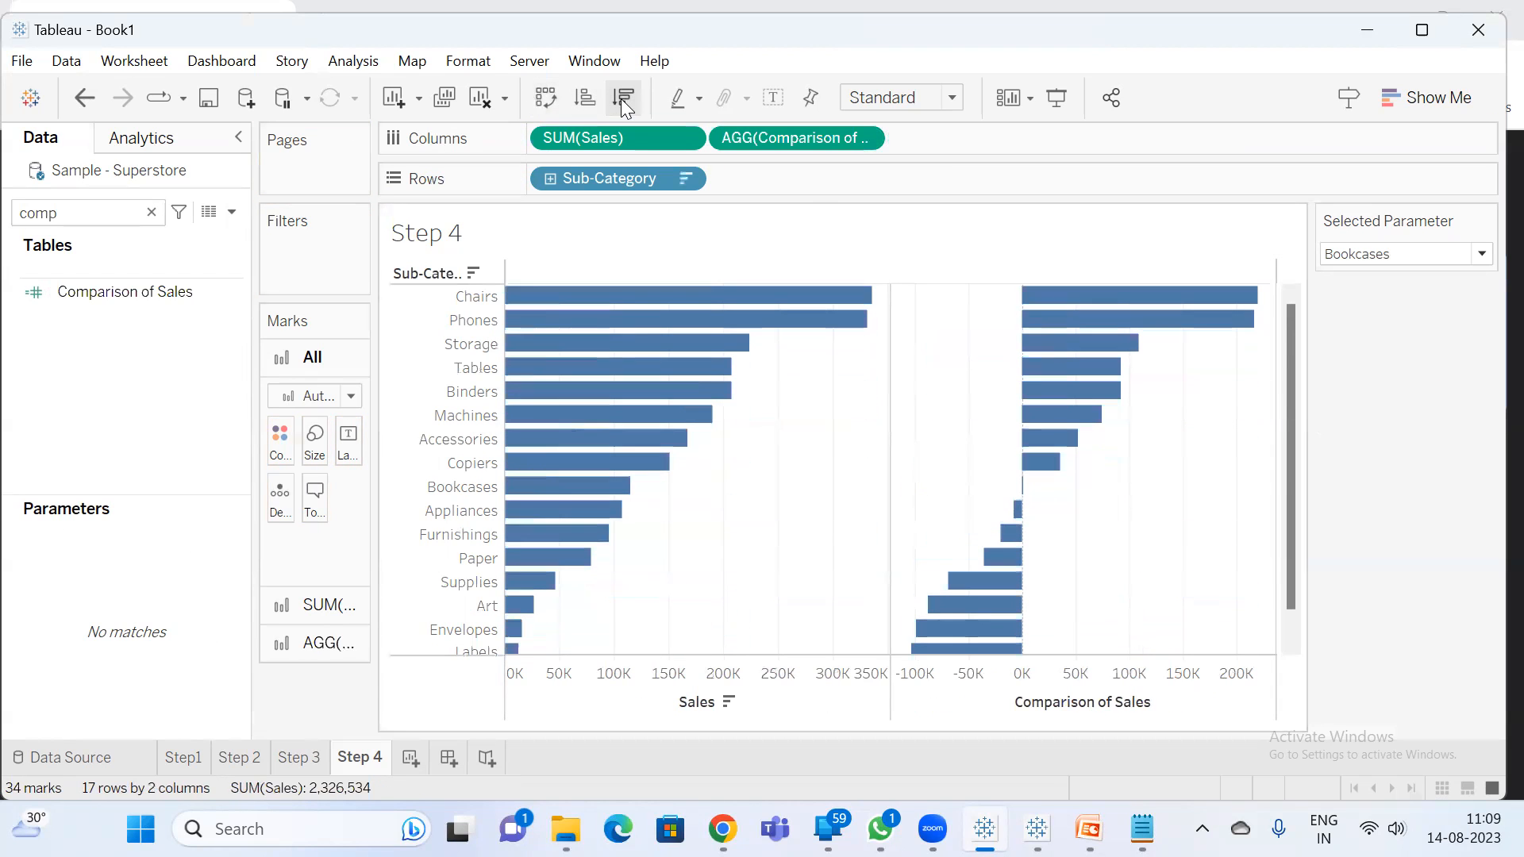
drag(611, 135, 951, 133)
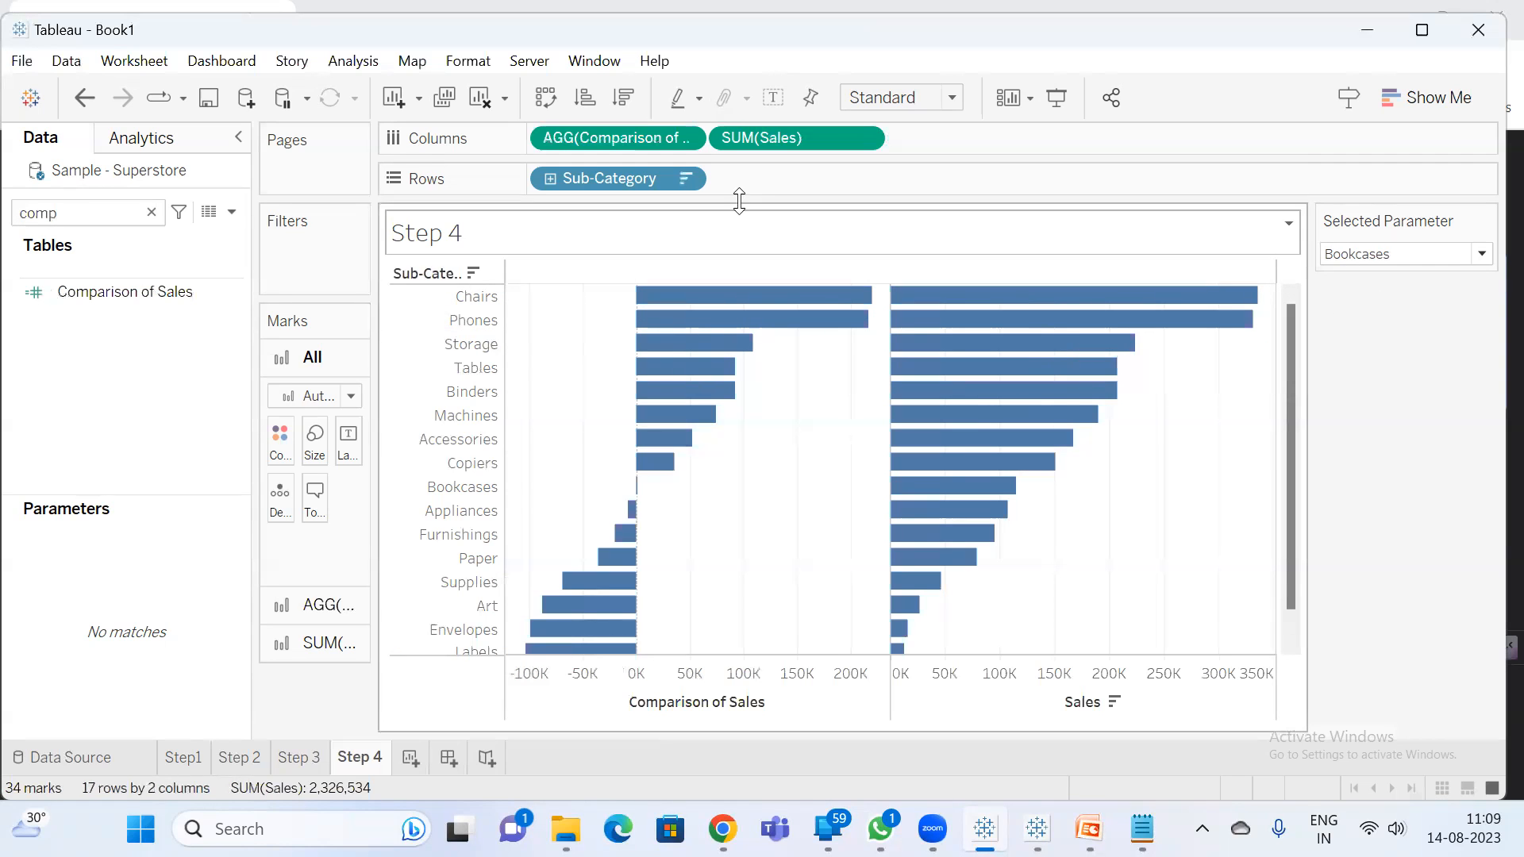
- Find Selected Sub-Category Sales and add it back as the last measure on the Step 4 columns
click(101, 212)
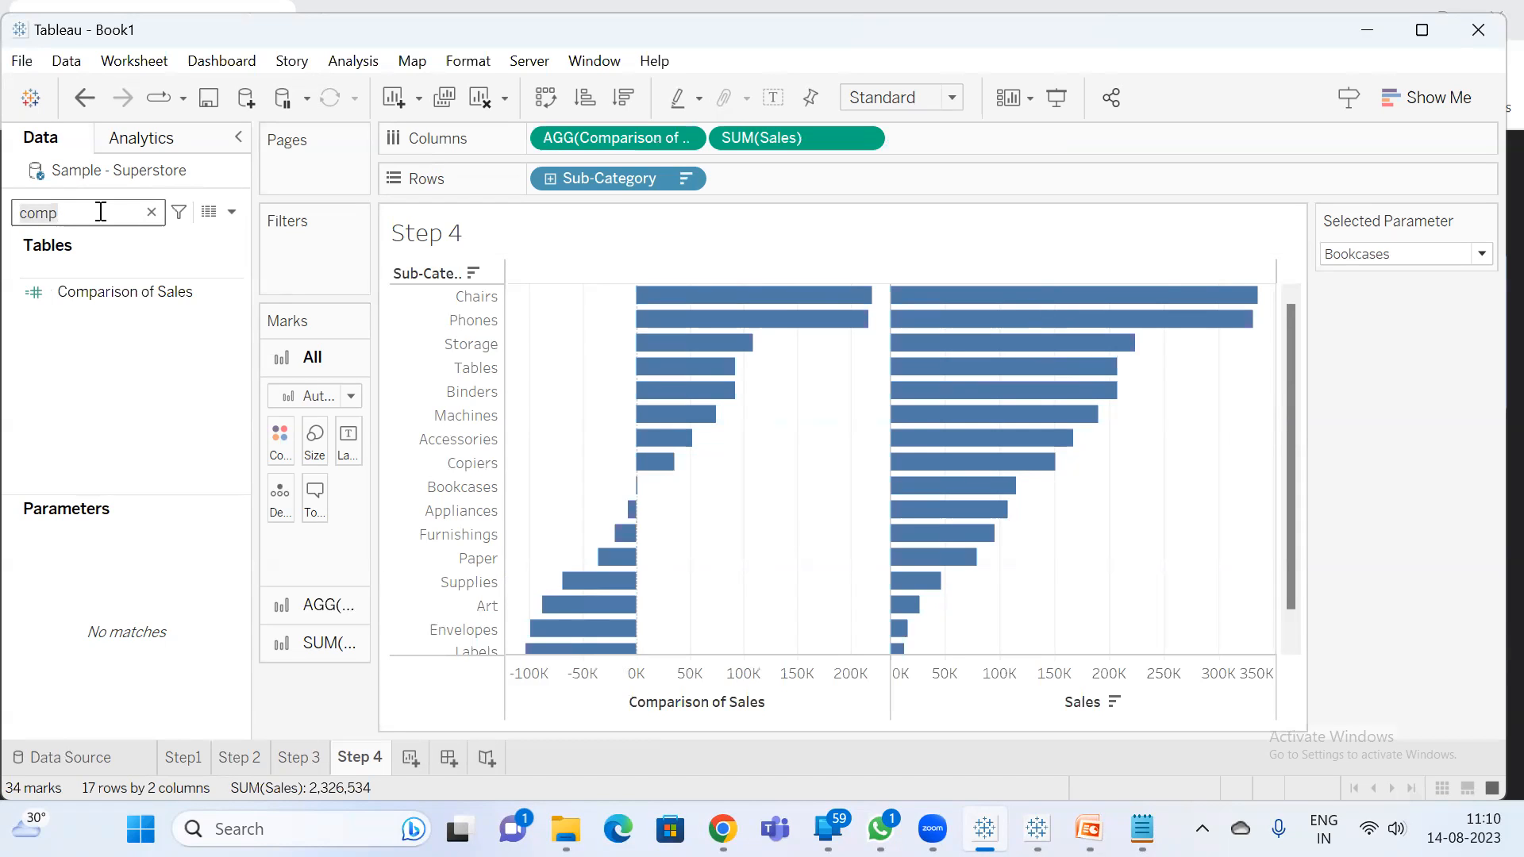
text(sel)
double_click(102, 318)
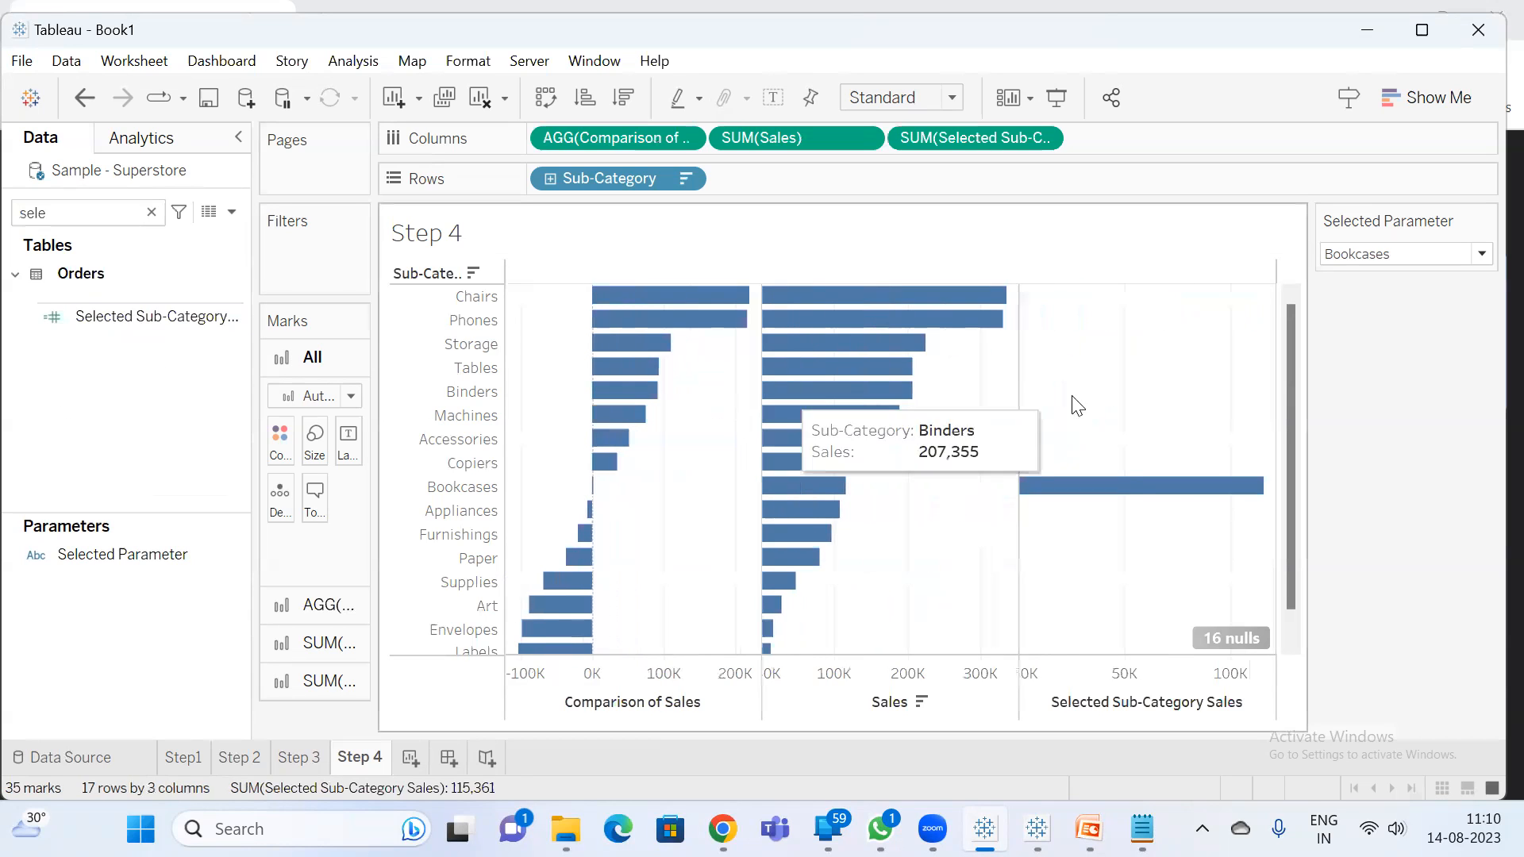
- Open Windows Calculator and move its window so that all three measures' bars stay uncovered
mouse_move(1112, 495)
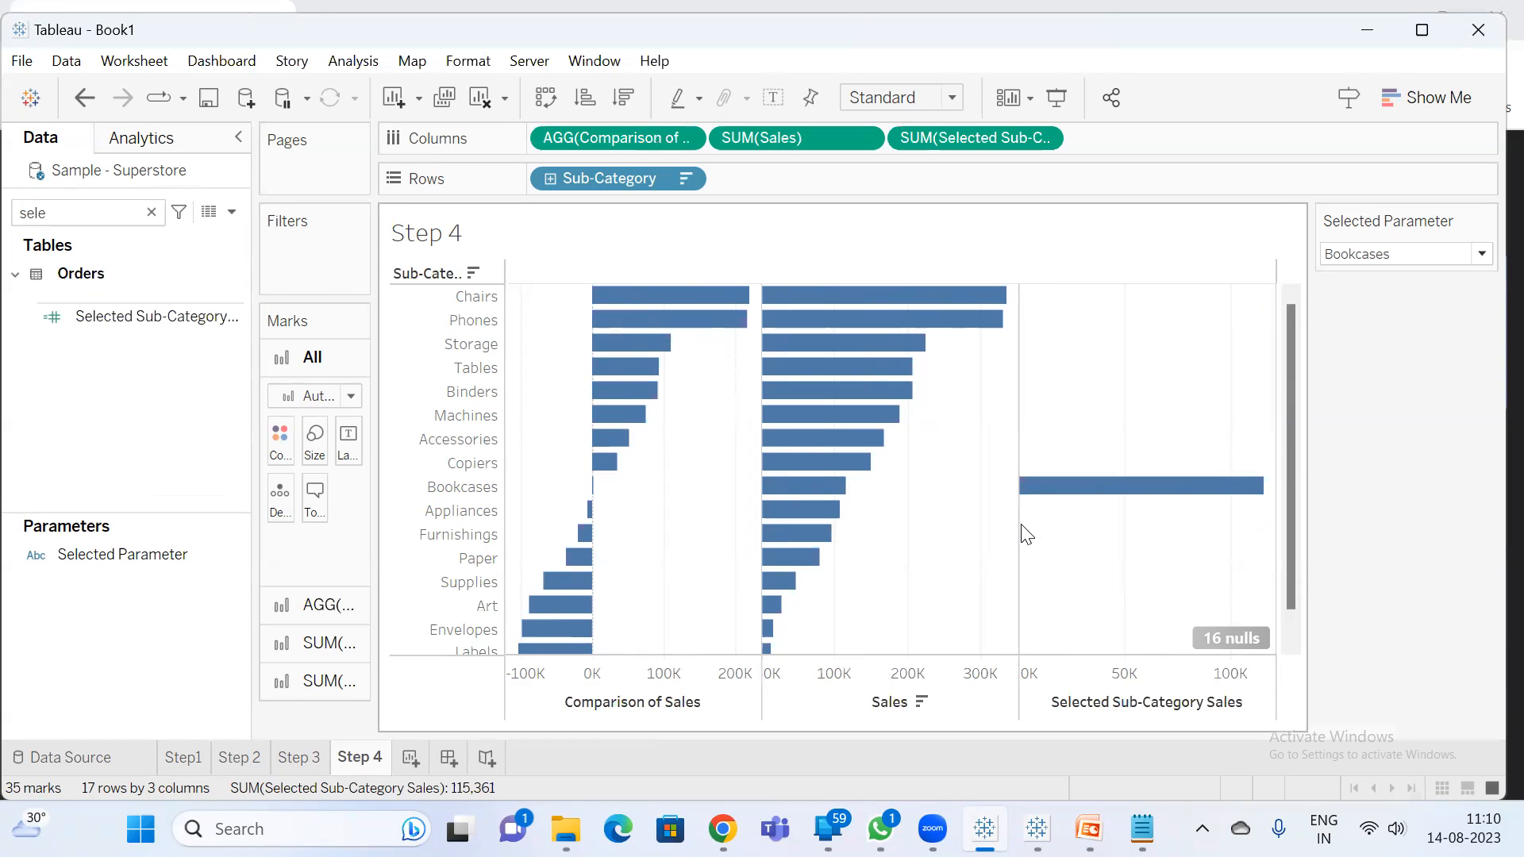
key(super)
text(calculator)
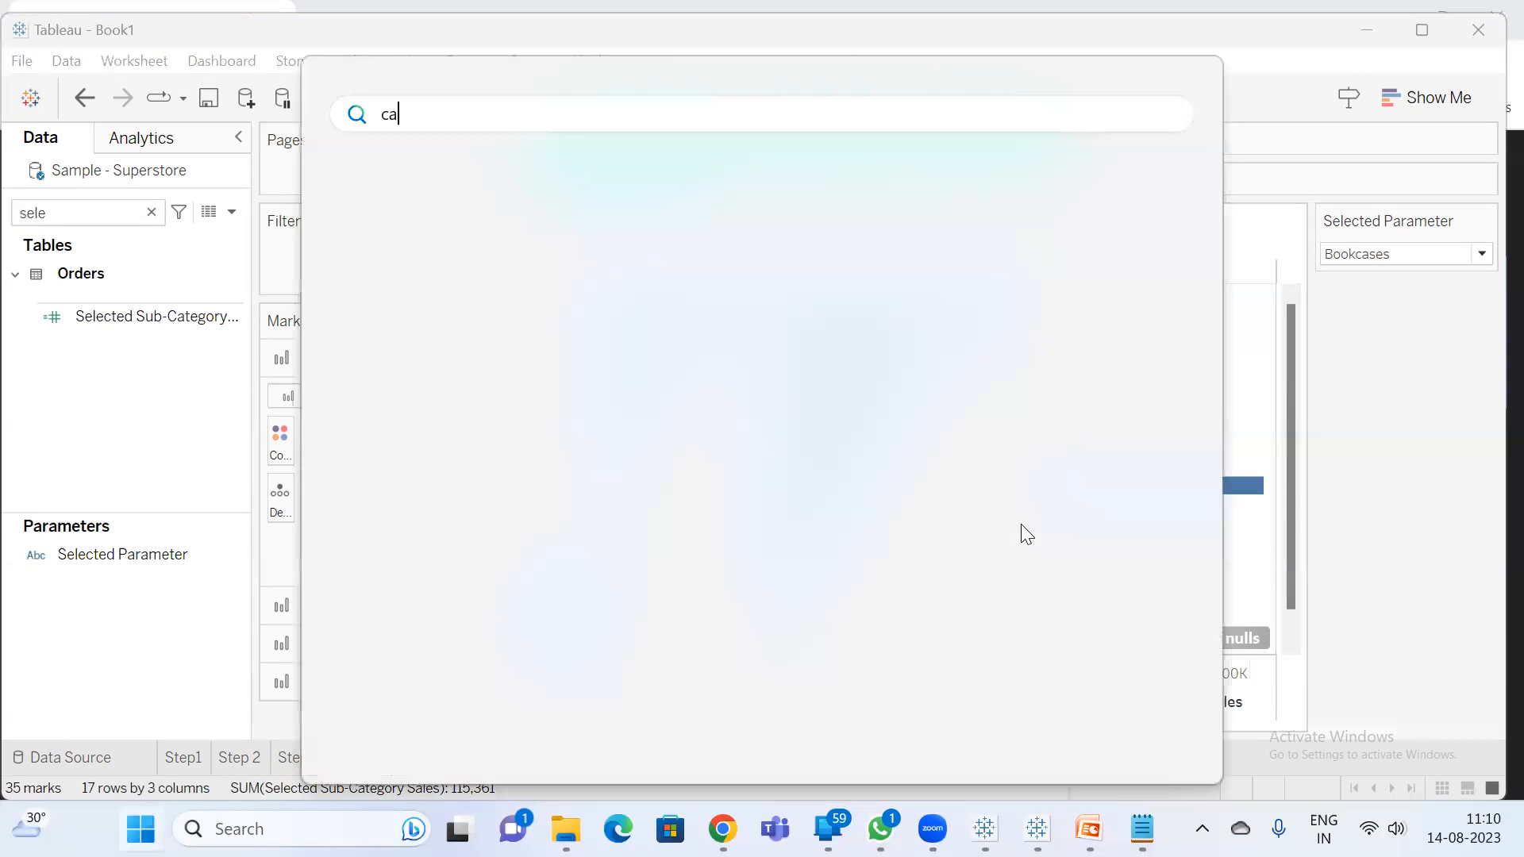
key(Return)
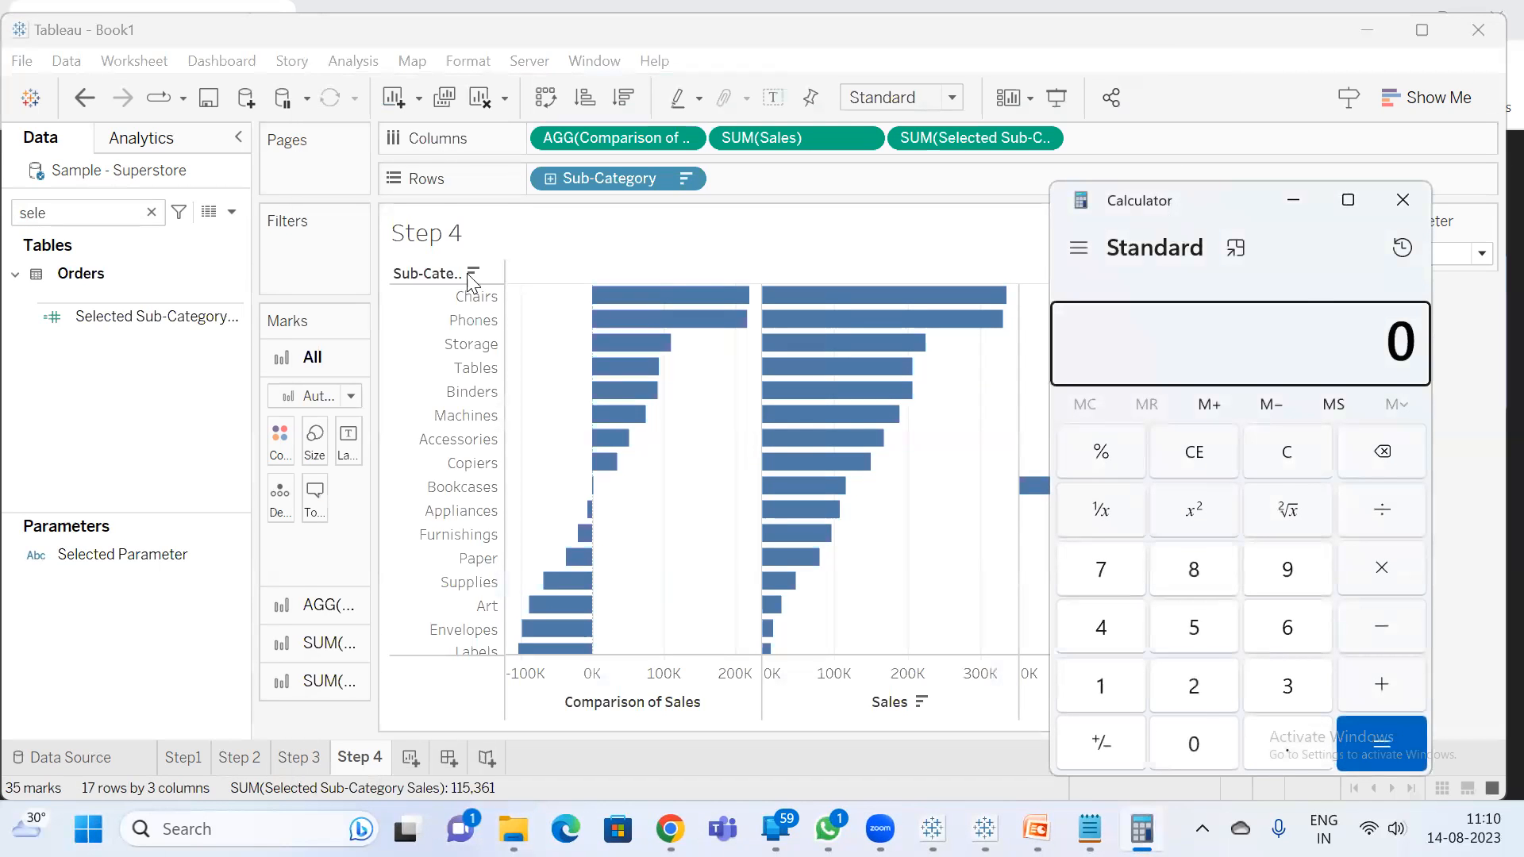
drag(1163, 206, 178, 173)
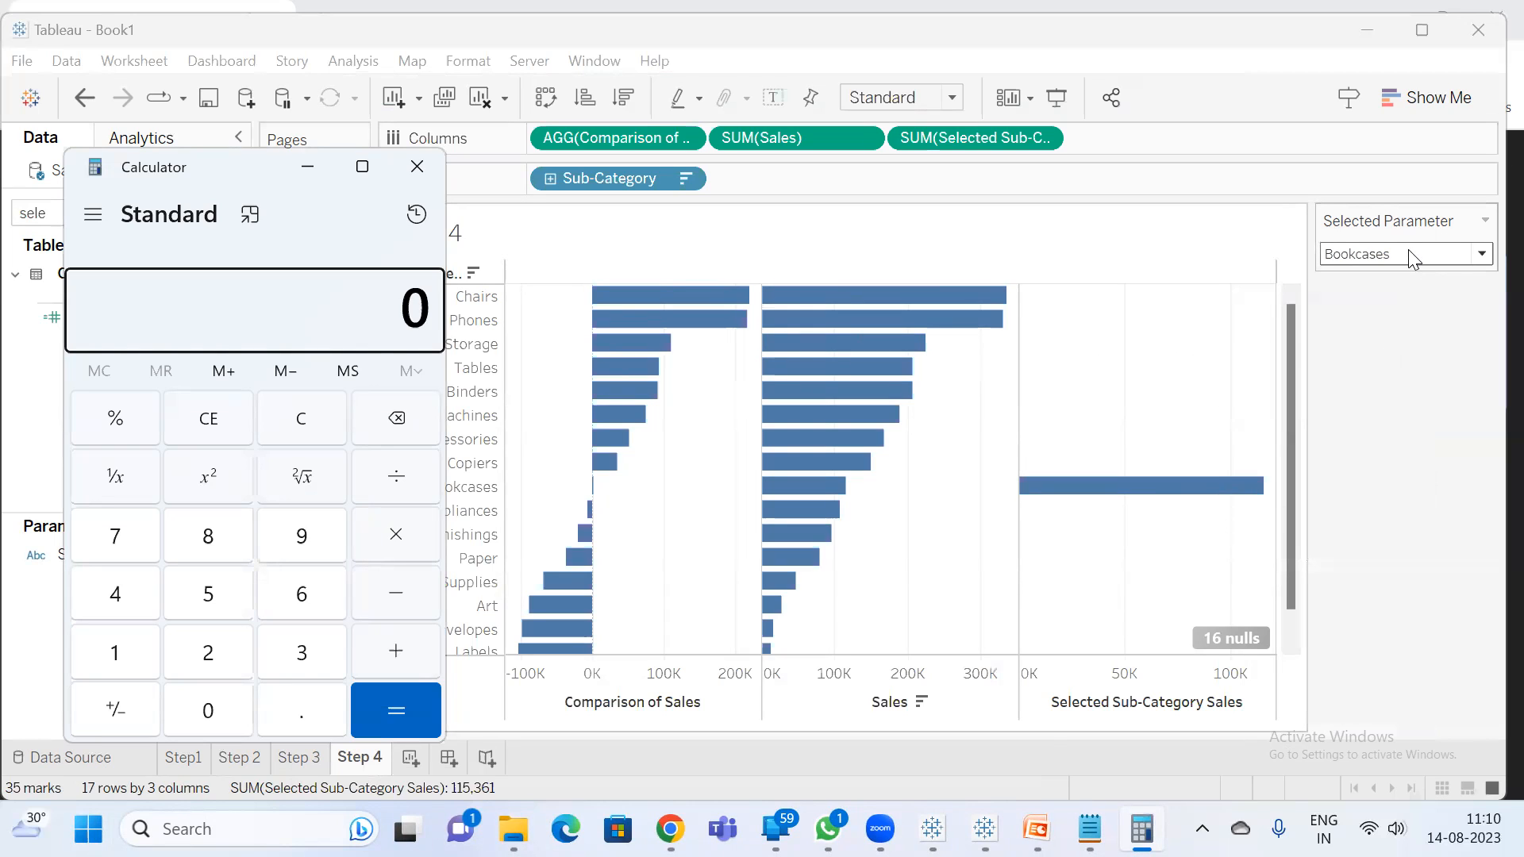
- Calculate 335768 minus 115361, Chairs sales less Bookcases sales, and check the result against the Chairs bar under Comparison of Sales
mouse_move(945, 309)
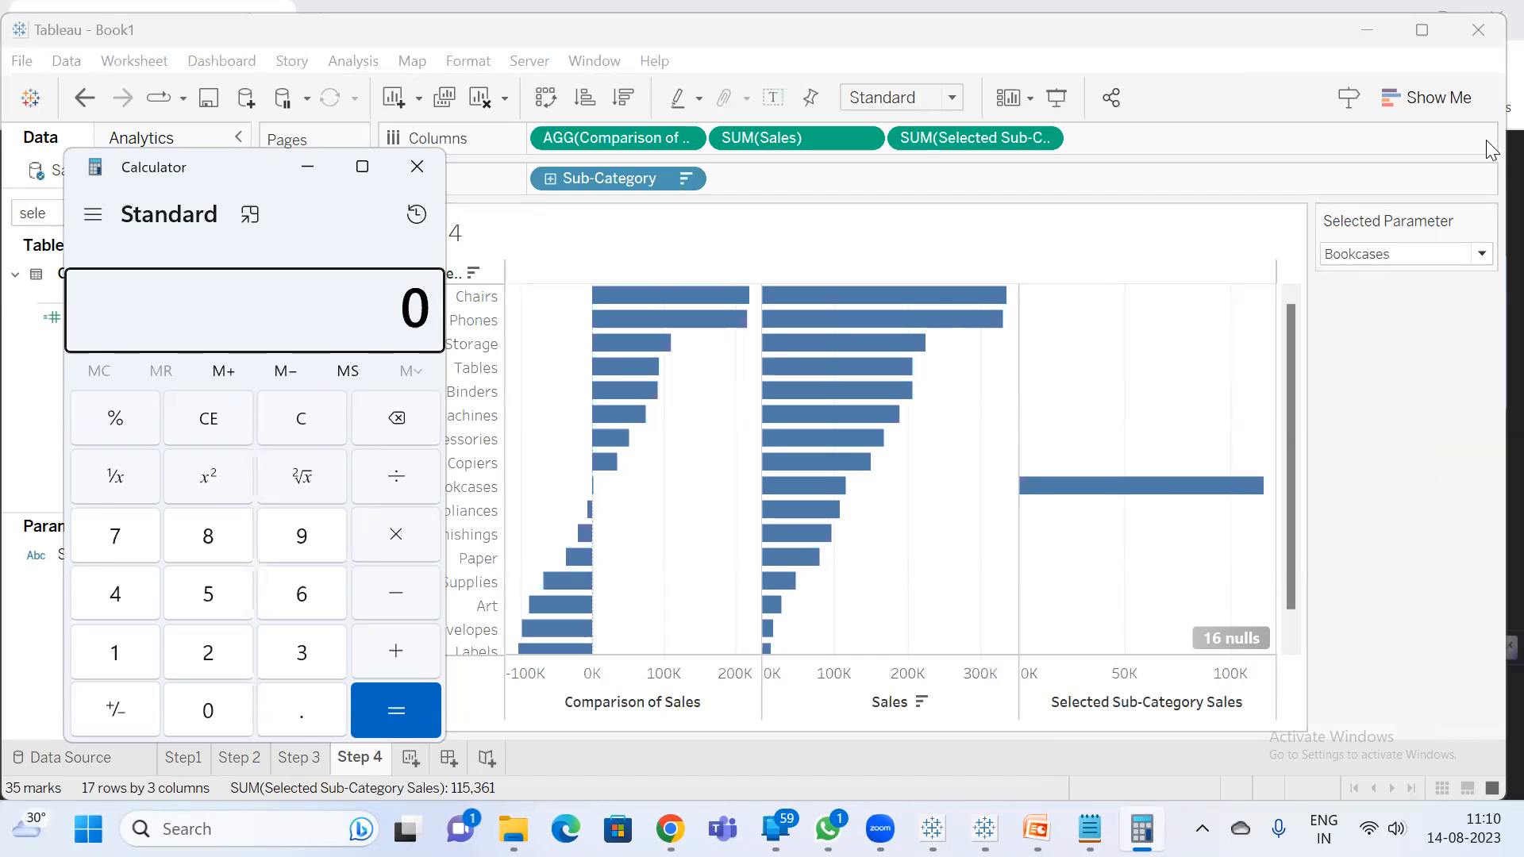
text(335768)
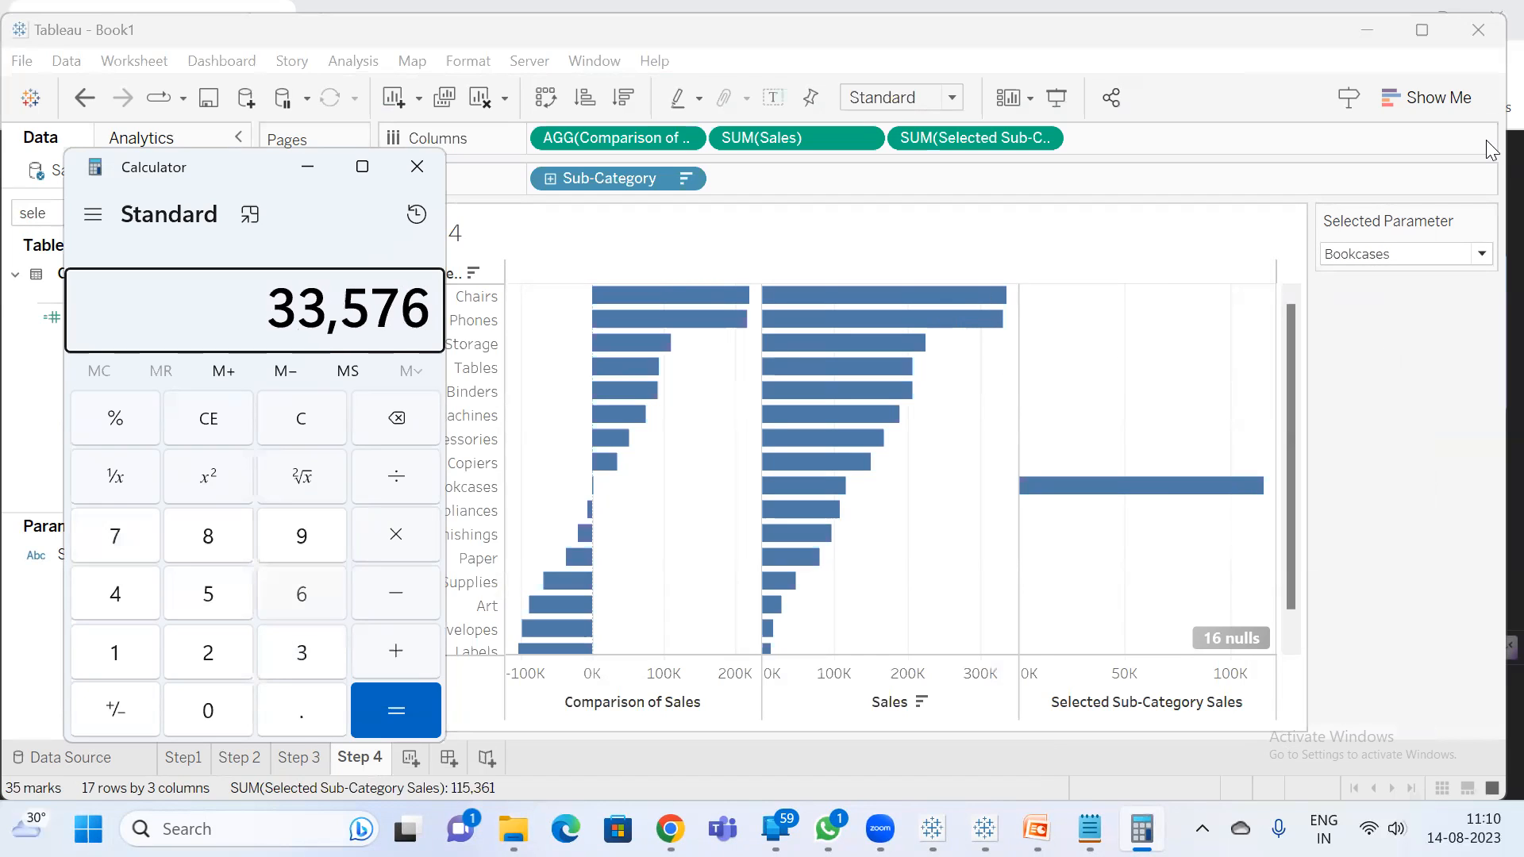
key(minus)
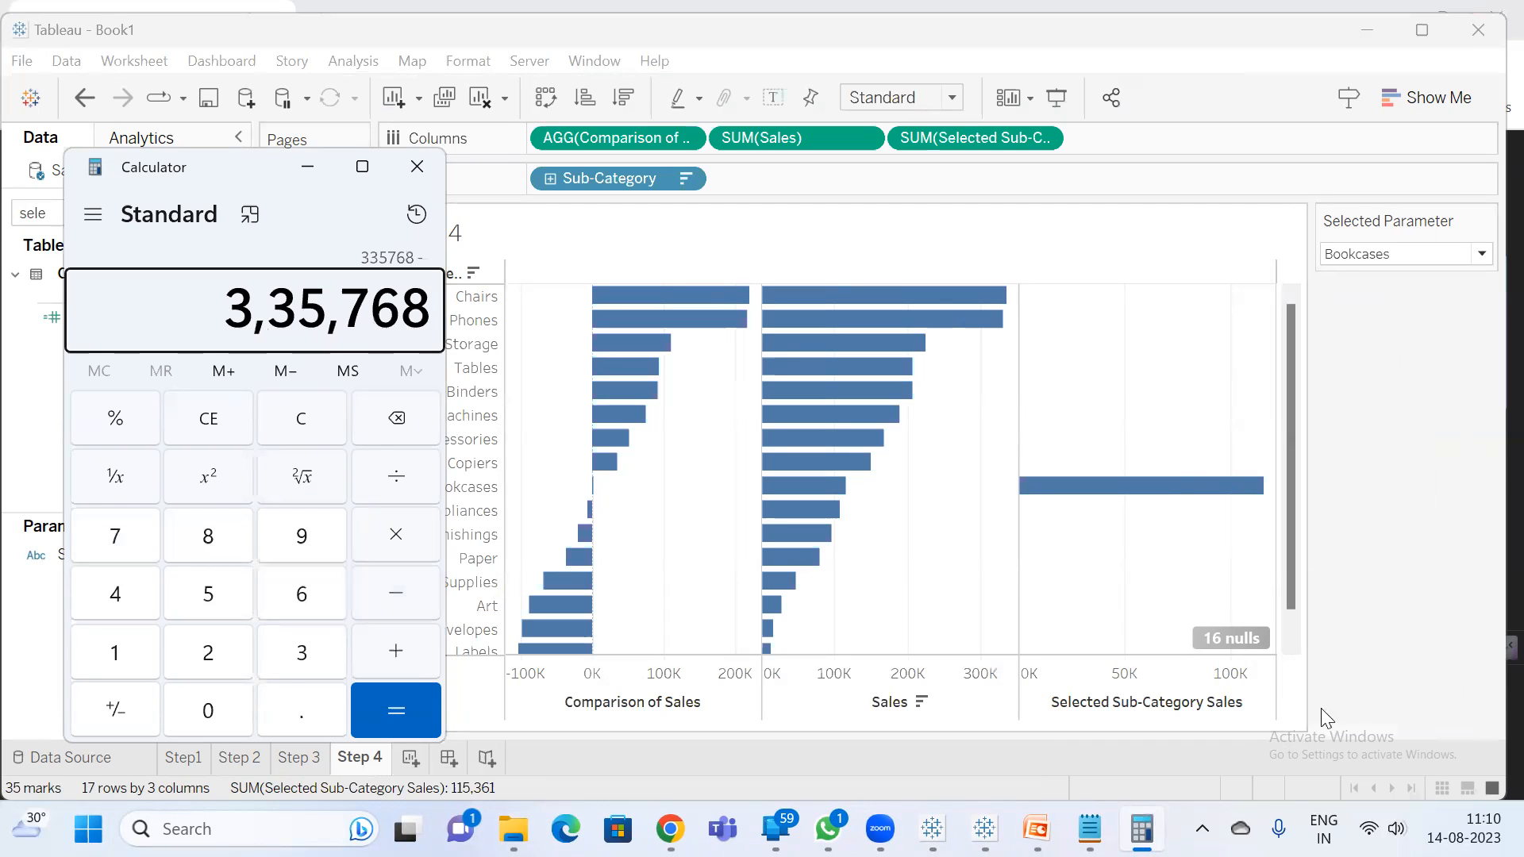
mouse_move(1160, 491)
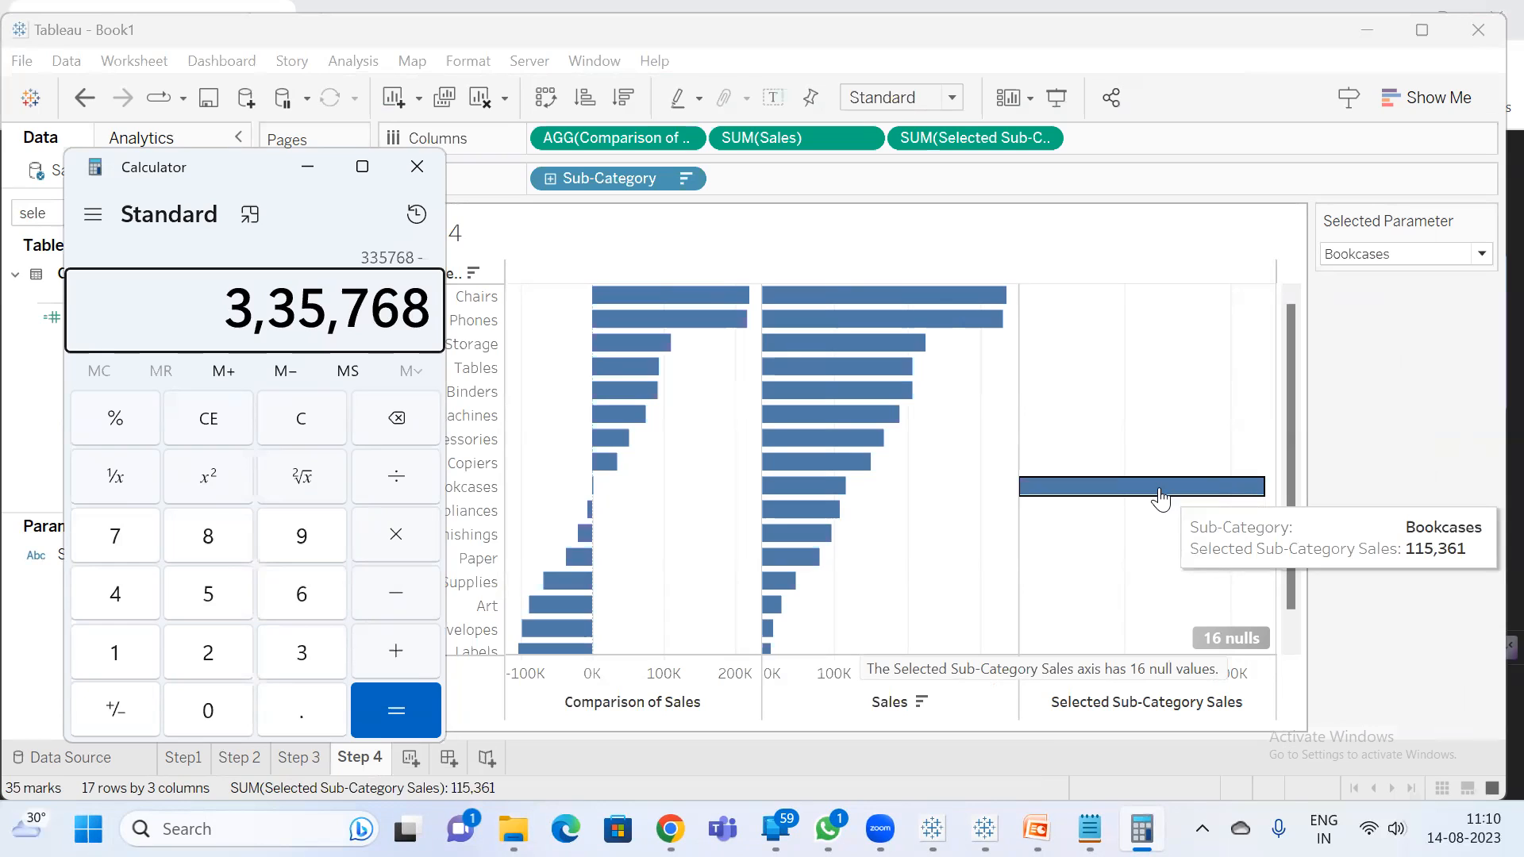
text(115361)
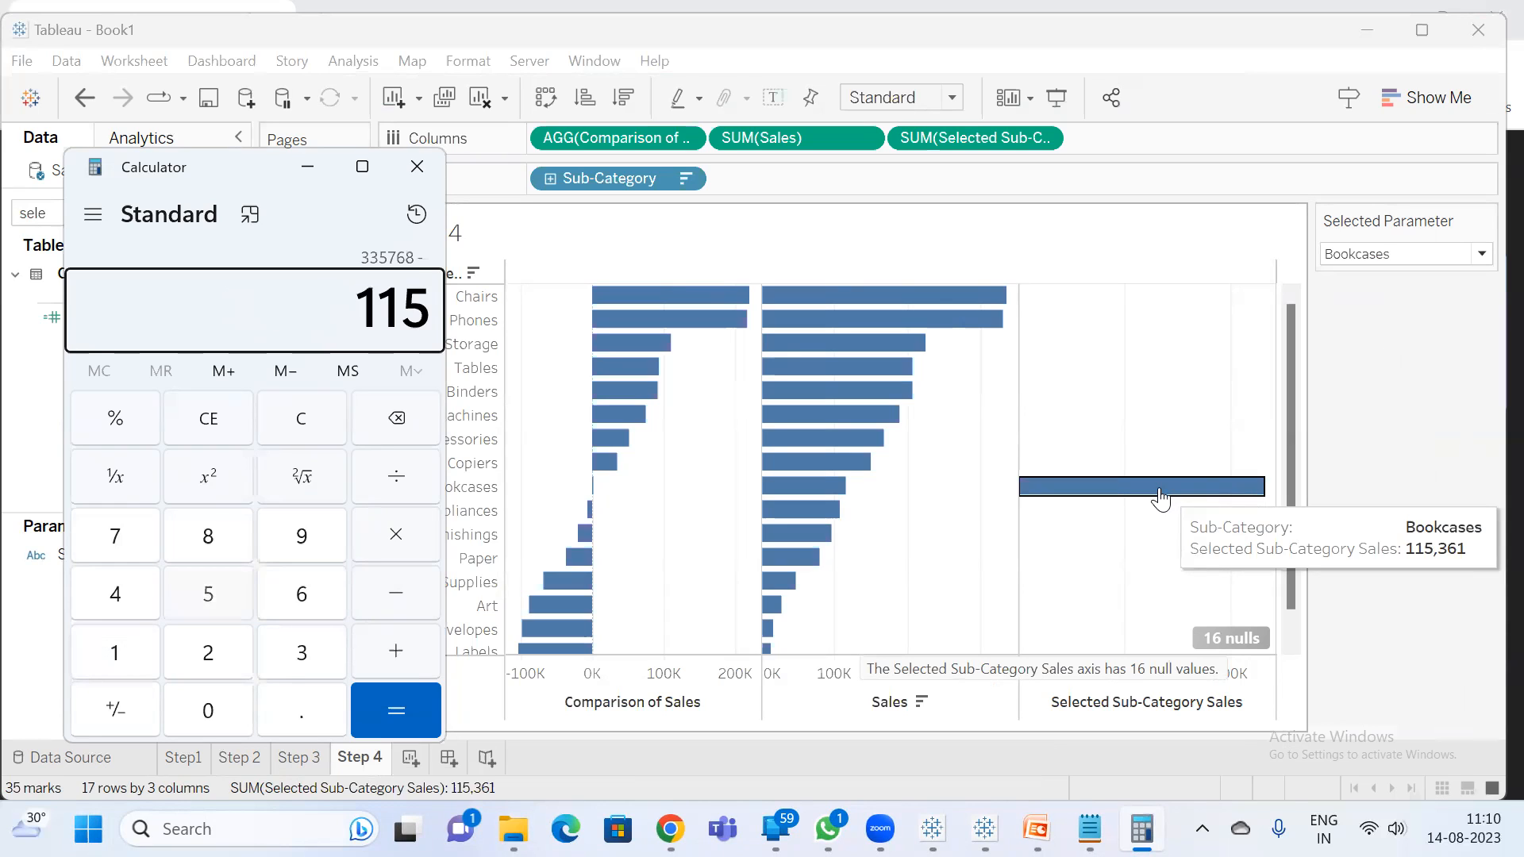
key(Return)
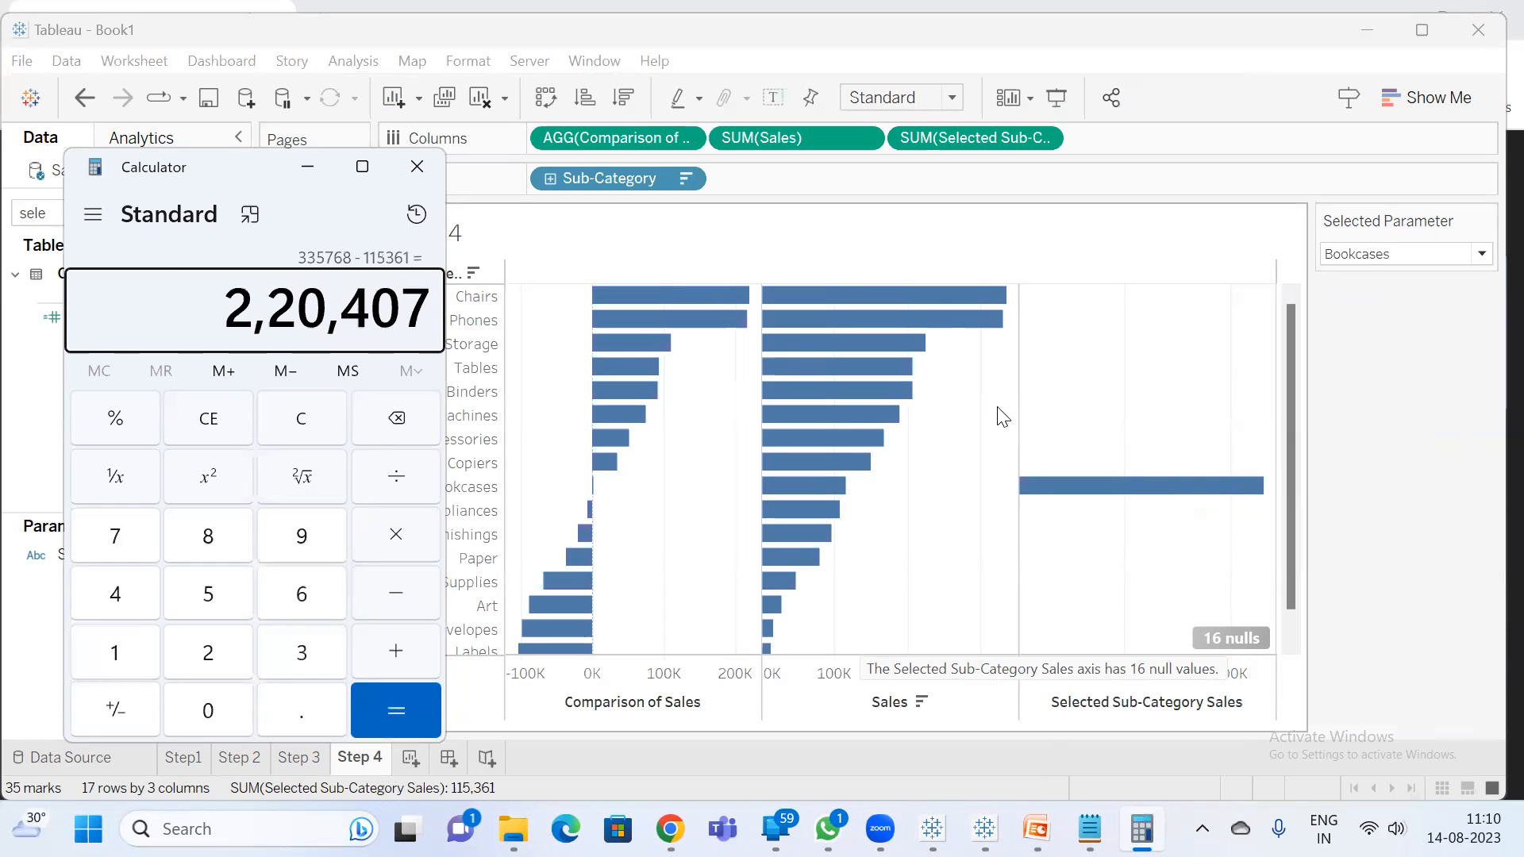
mouse_move(658, 300)
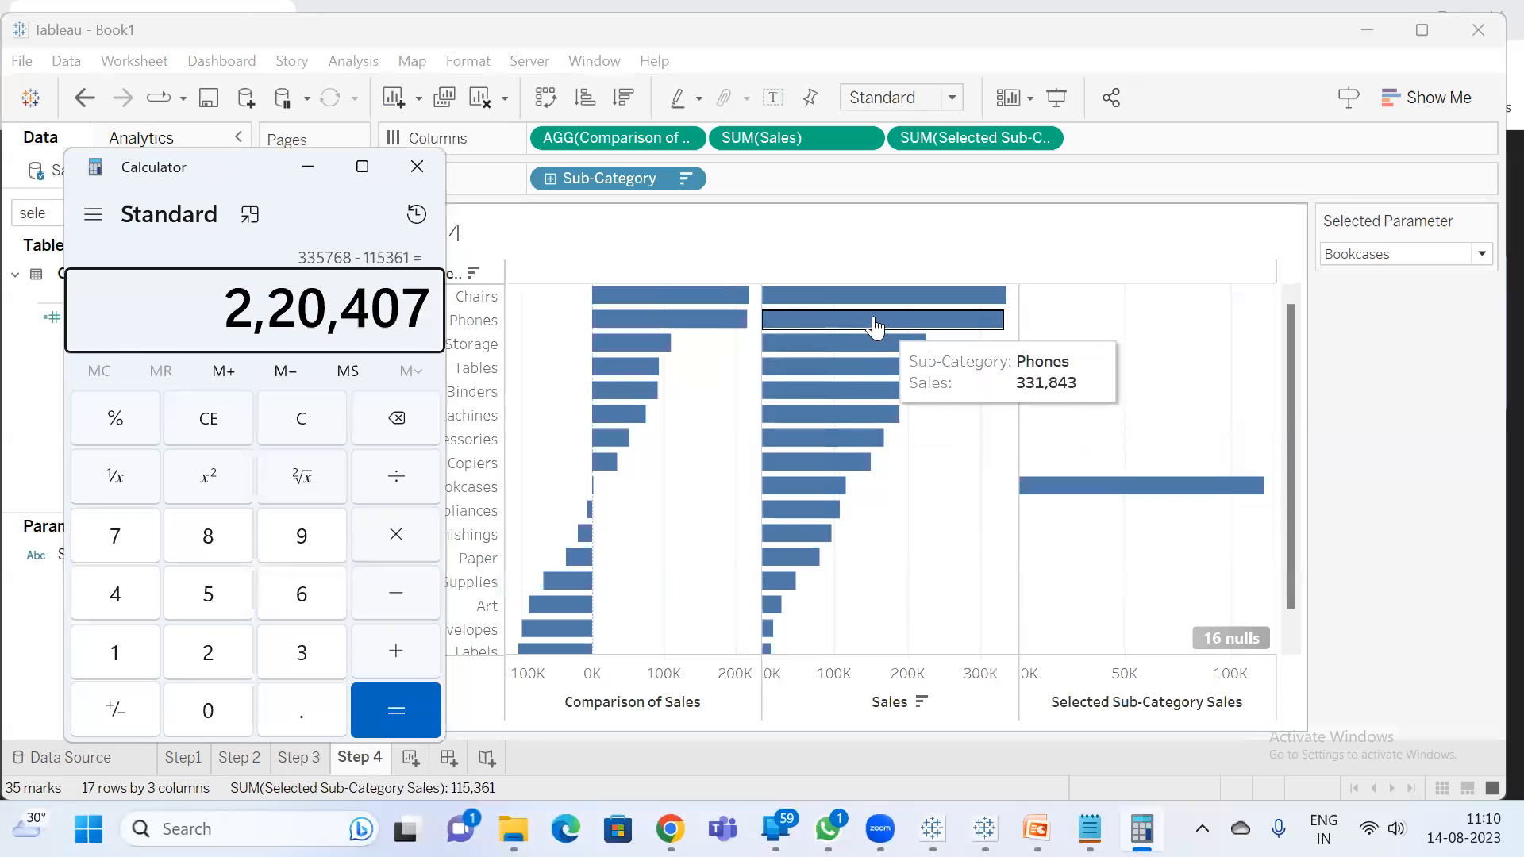
- Calculate 150745 minus 115361, Copiers sales less Bookcases sales, and check the result against the Copiers bar under Comparison of Sales
key(Escape)
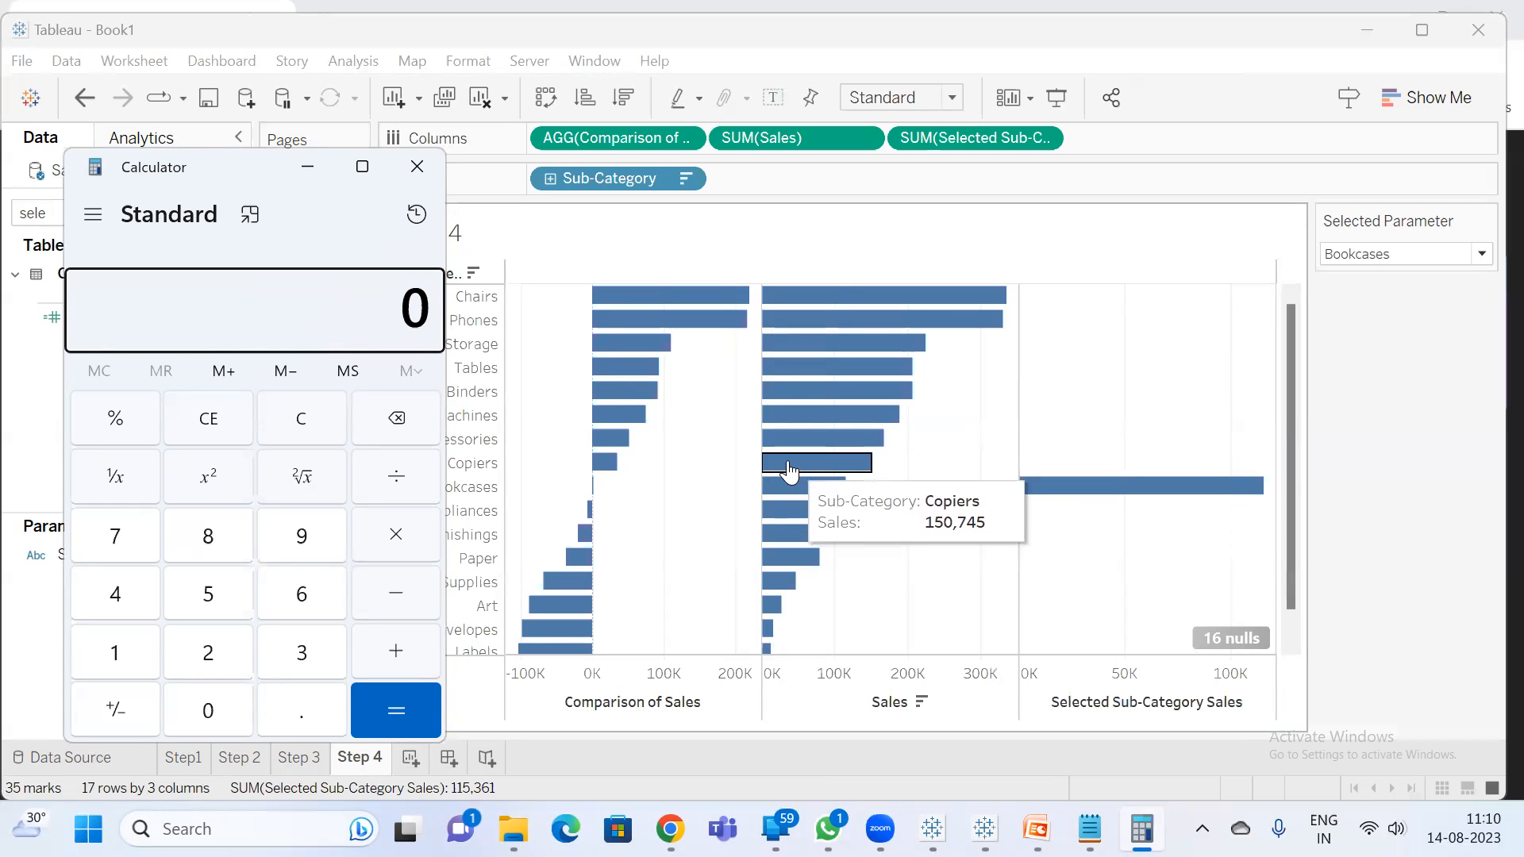
text(1,50,)
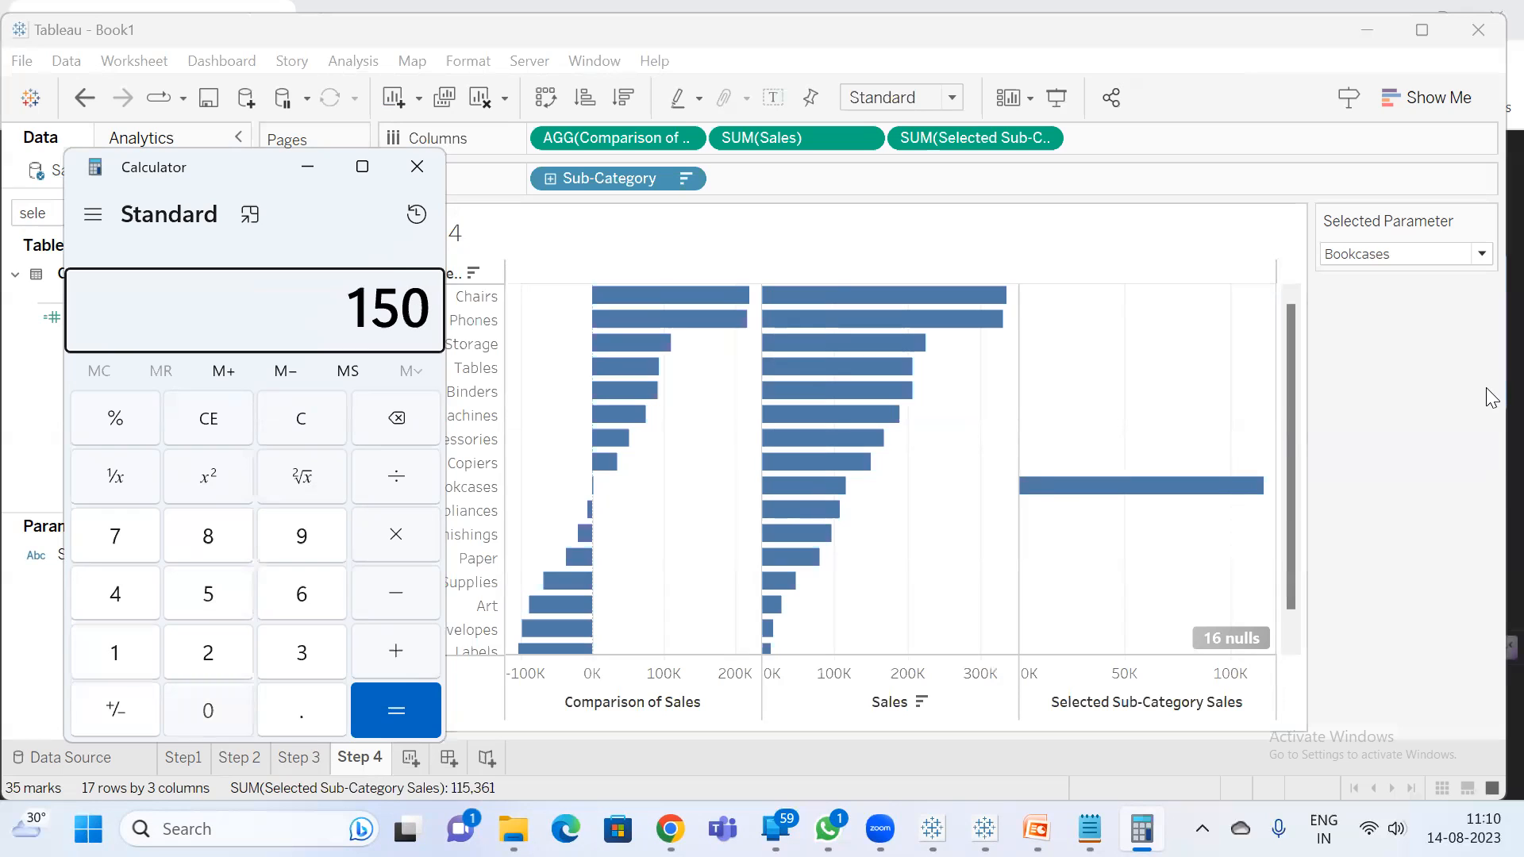
text(745)
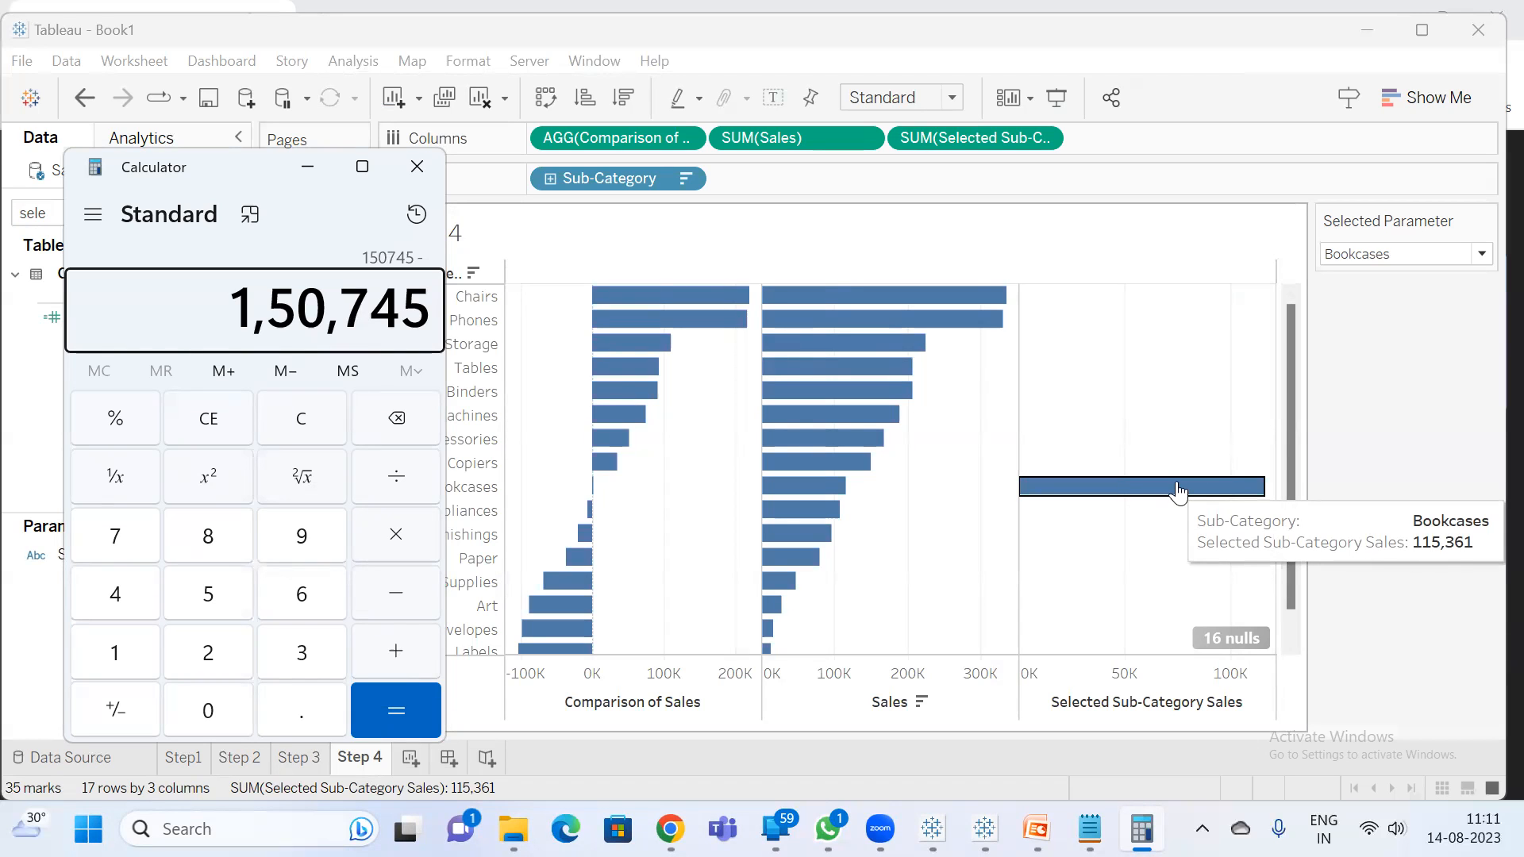
text(115361)
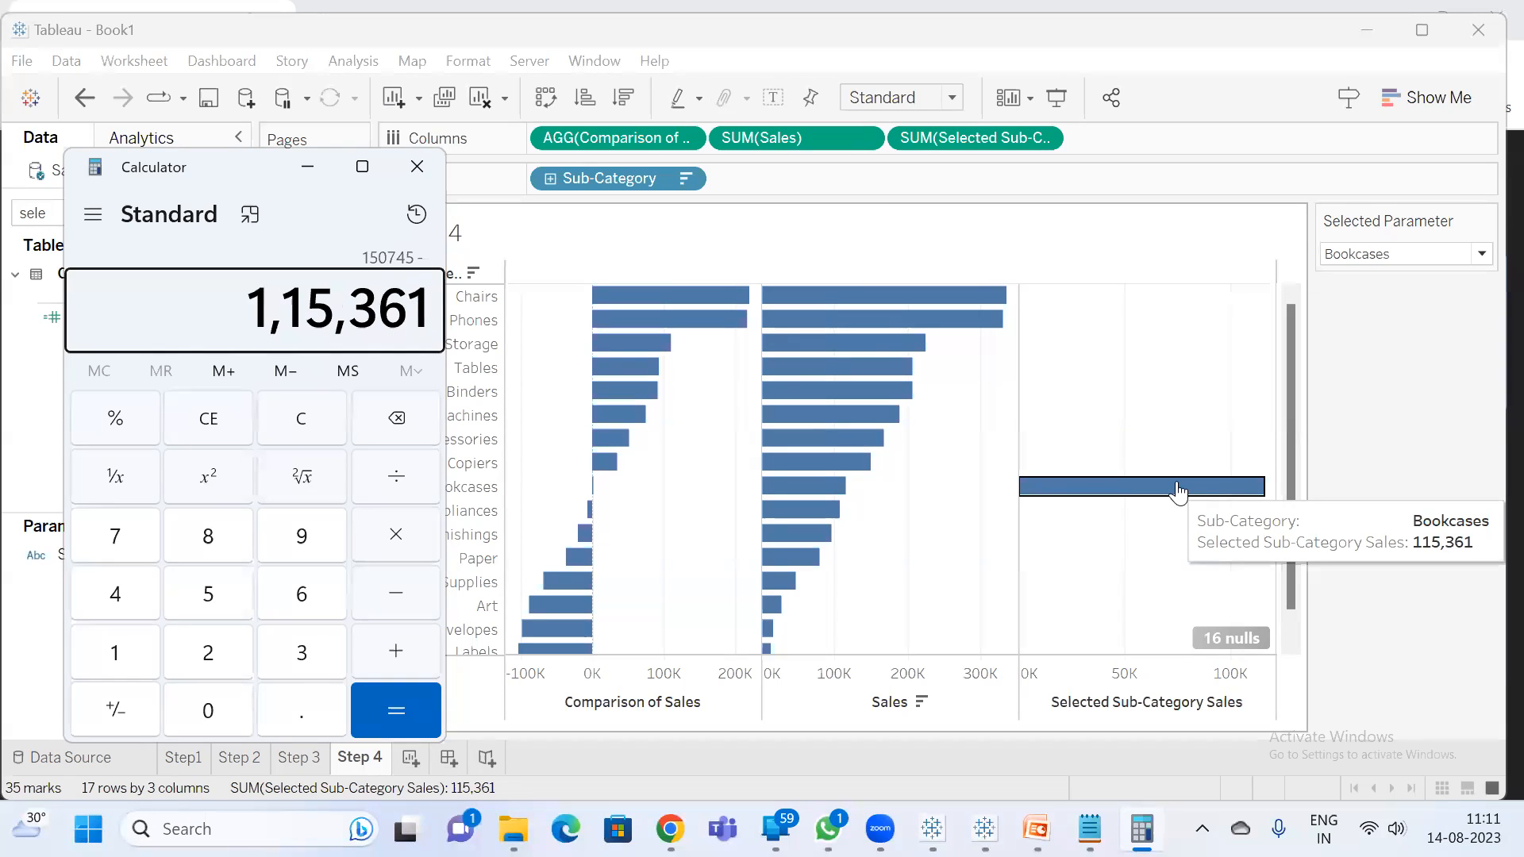
key(Return)
mouse_move(596, 476)
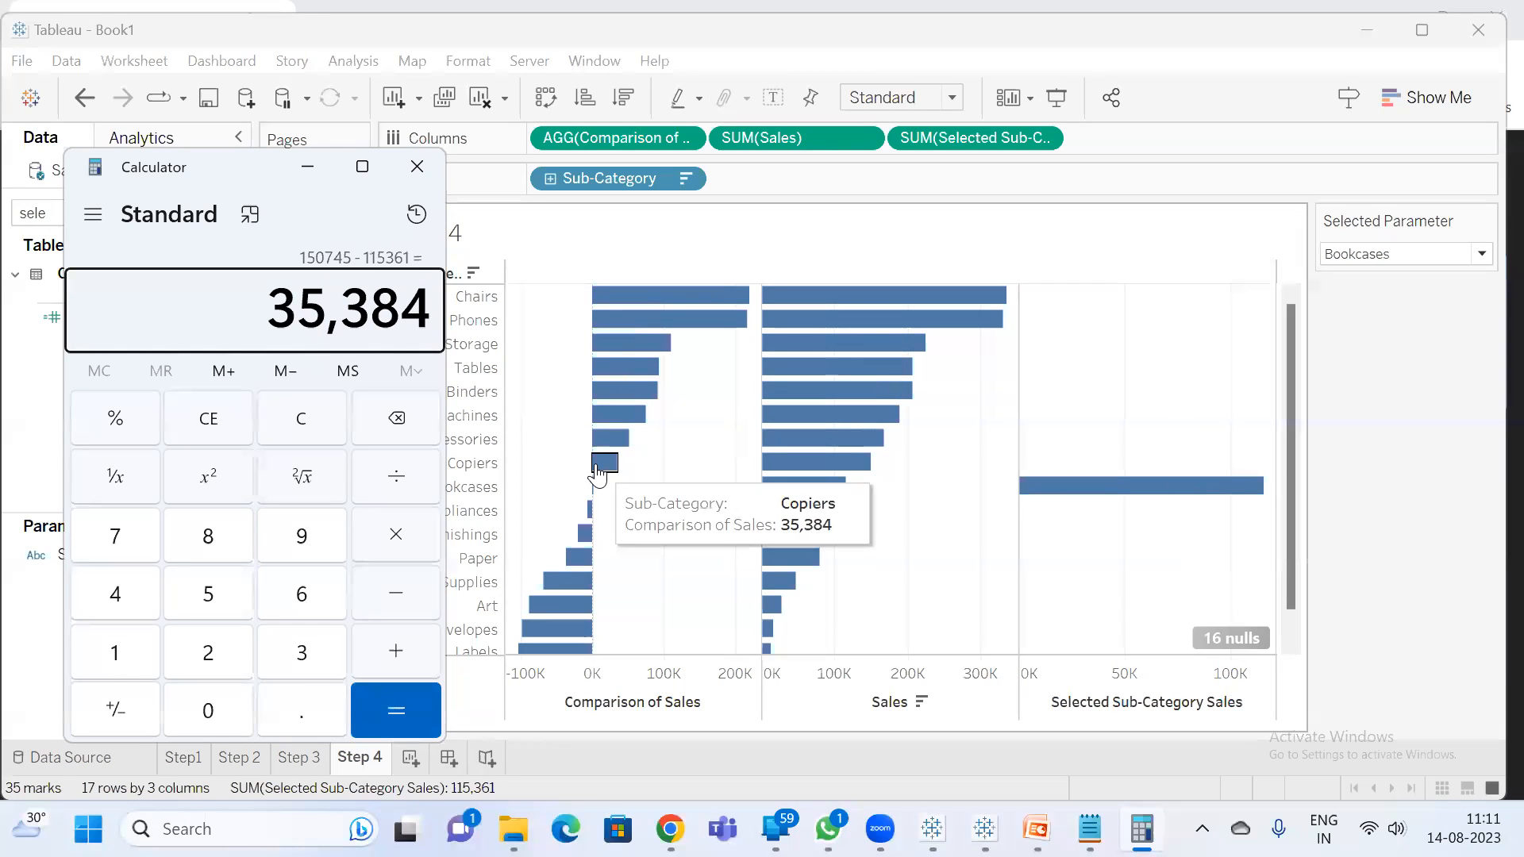
- Return to Tableau, widen the Marks area and remove Selected Sub-Category Sales from the Step 4 columns
click(1406, 407)
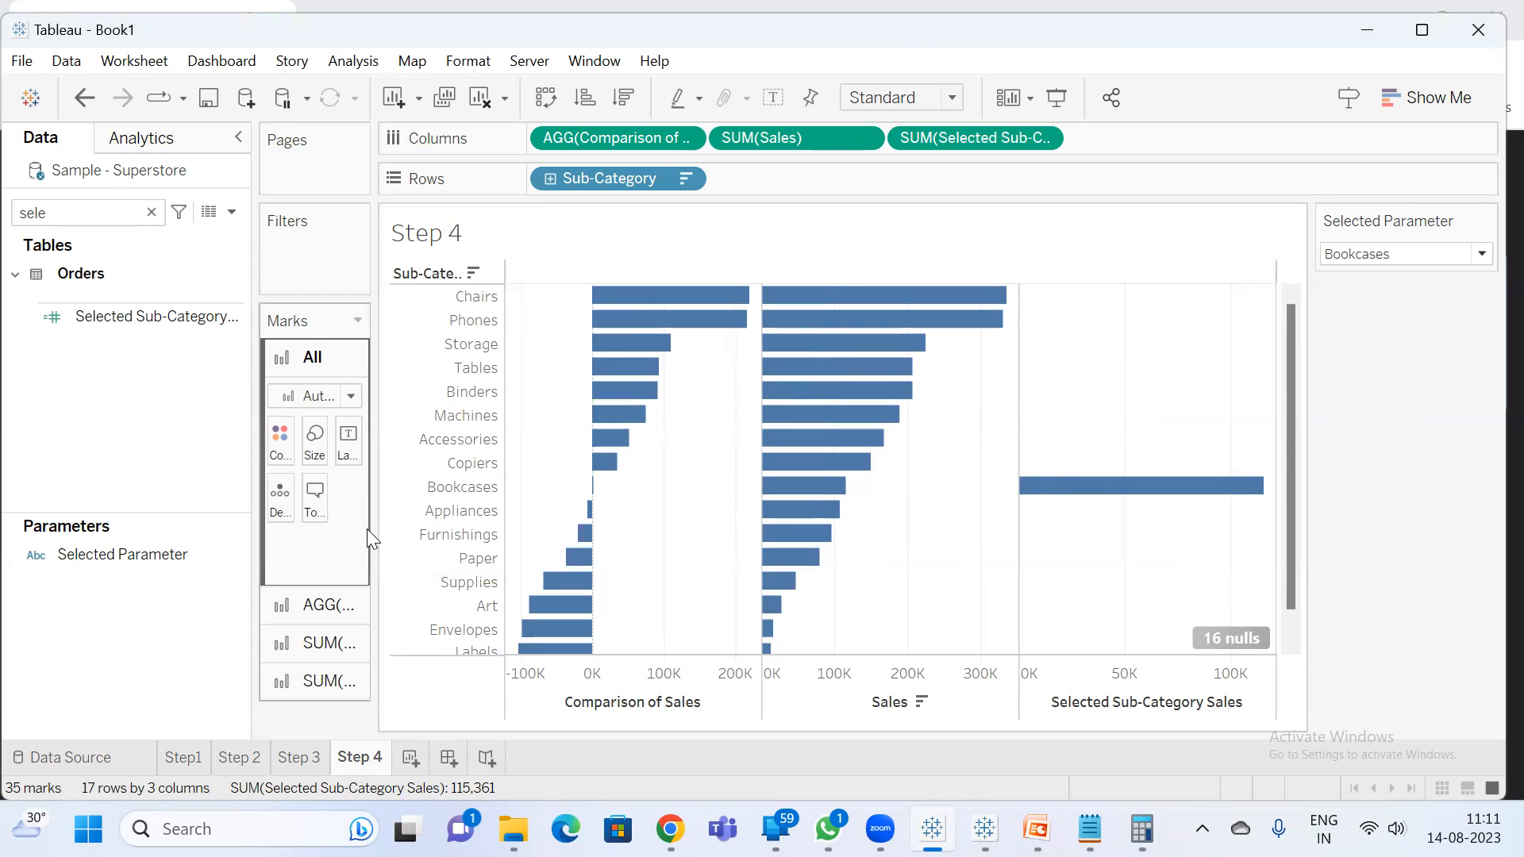
drag(374, 526, 465, 532)
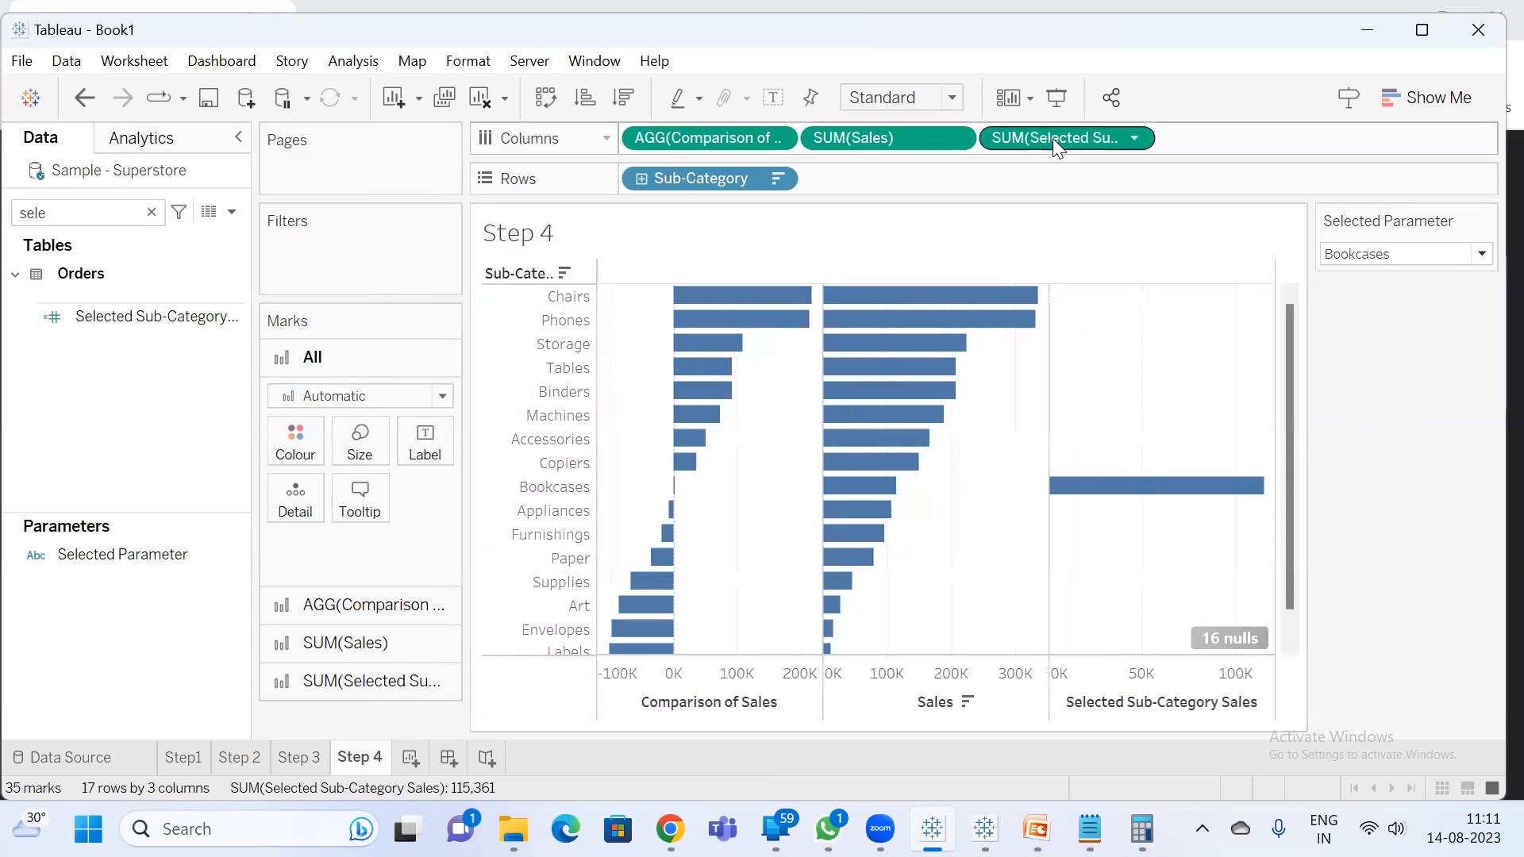
drag(1052, 140, 1394, 419)
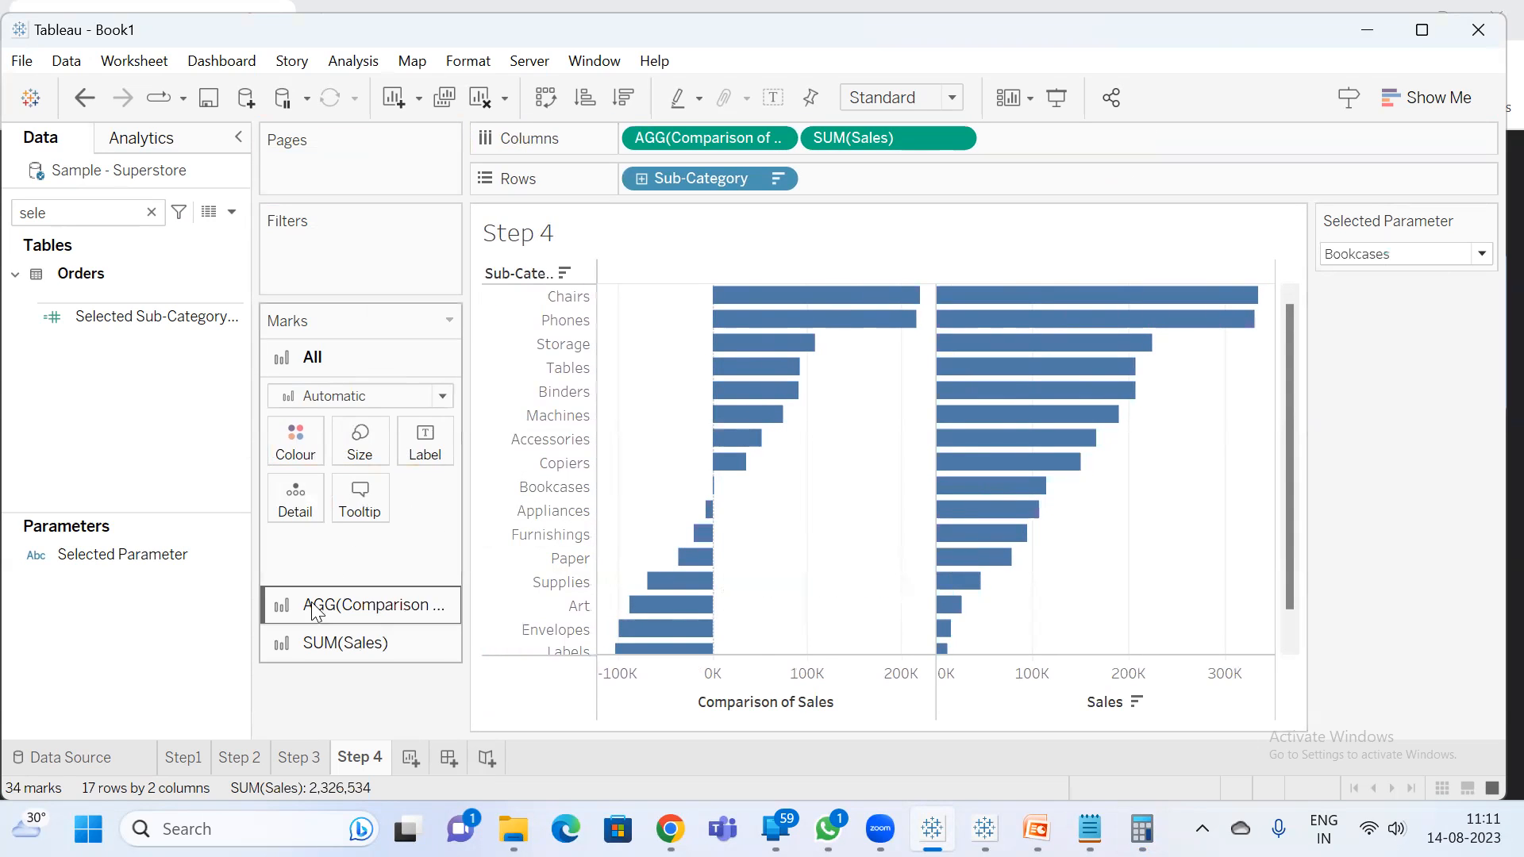
- Rename the Step 4 sheet as Comparative Sales Analysis
text(Compar)
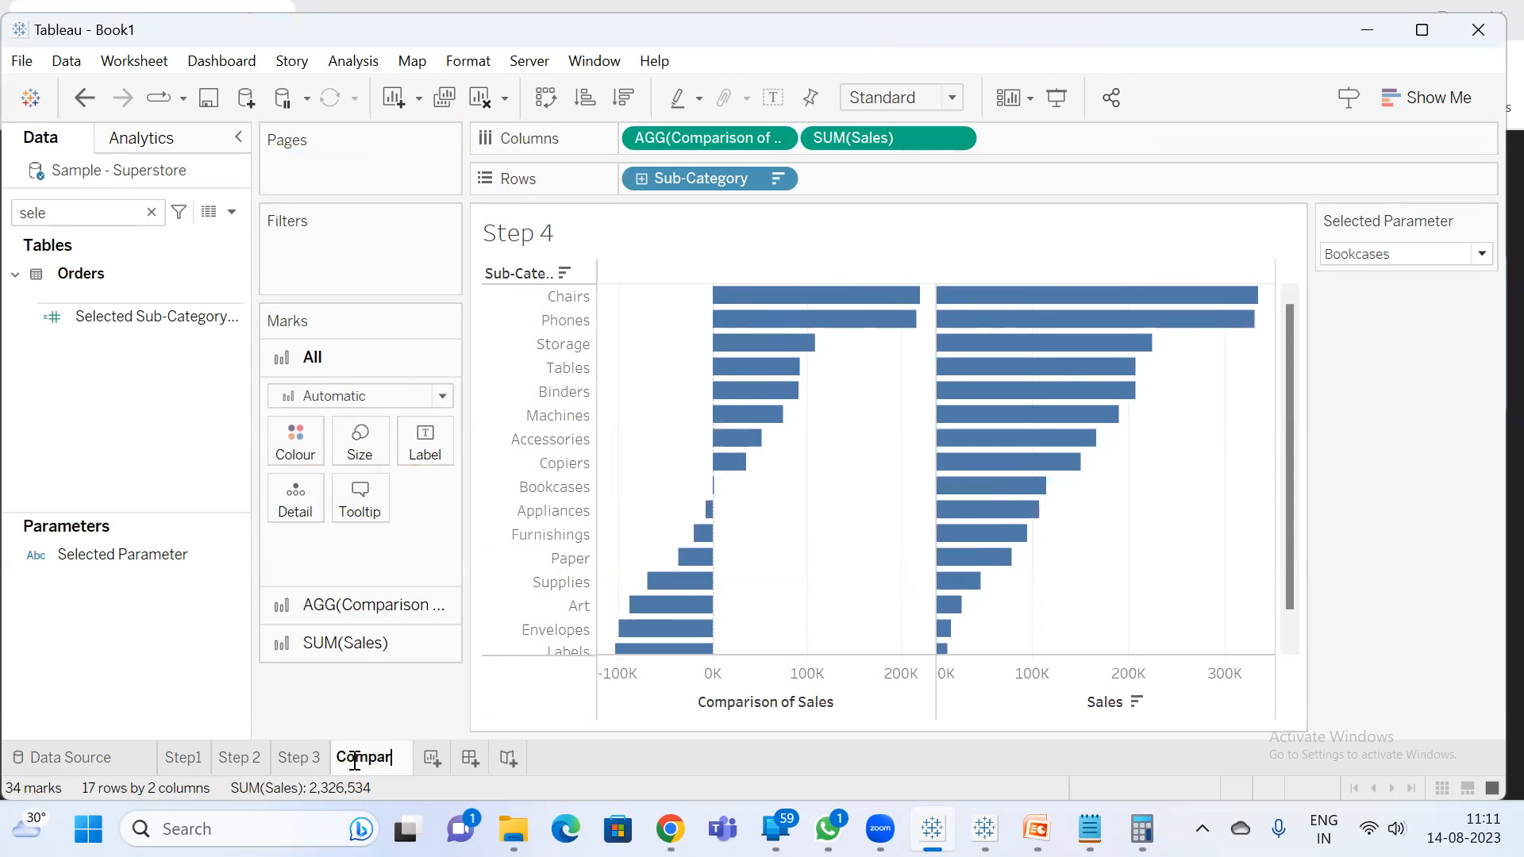
text(ative Sale)
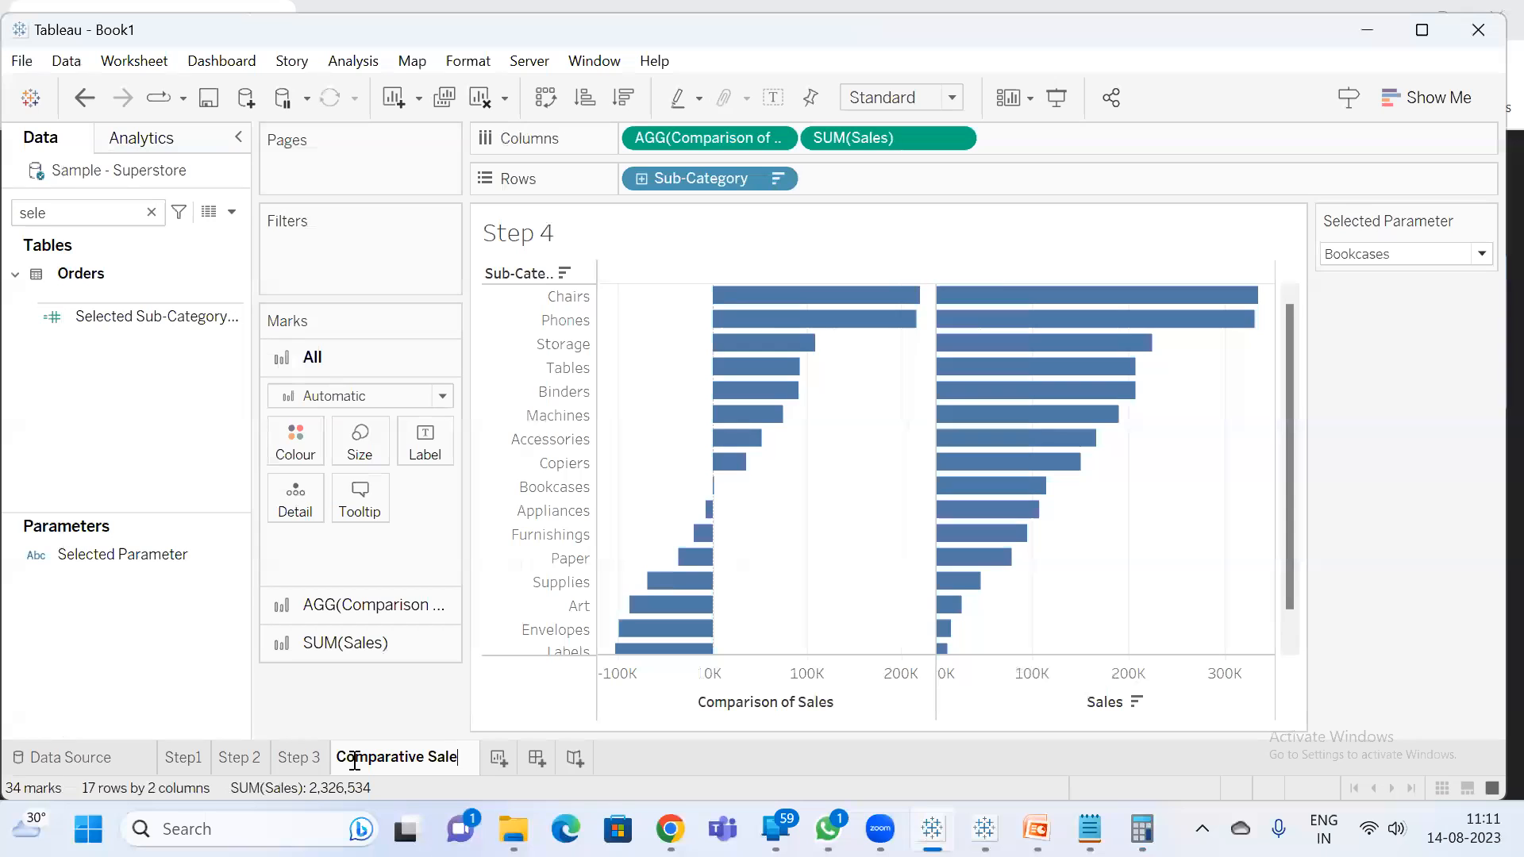
text(s Analysi)
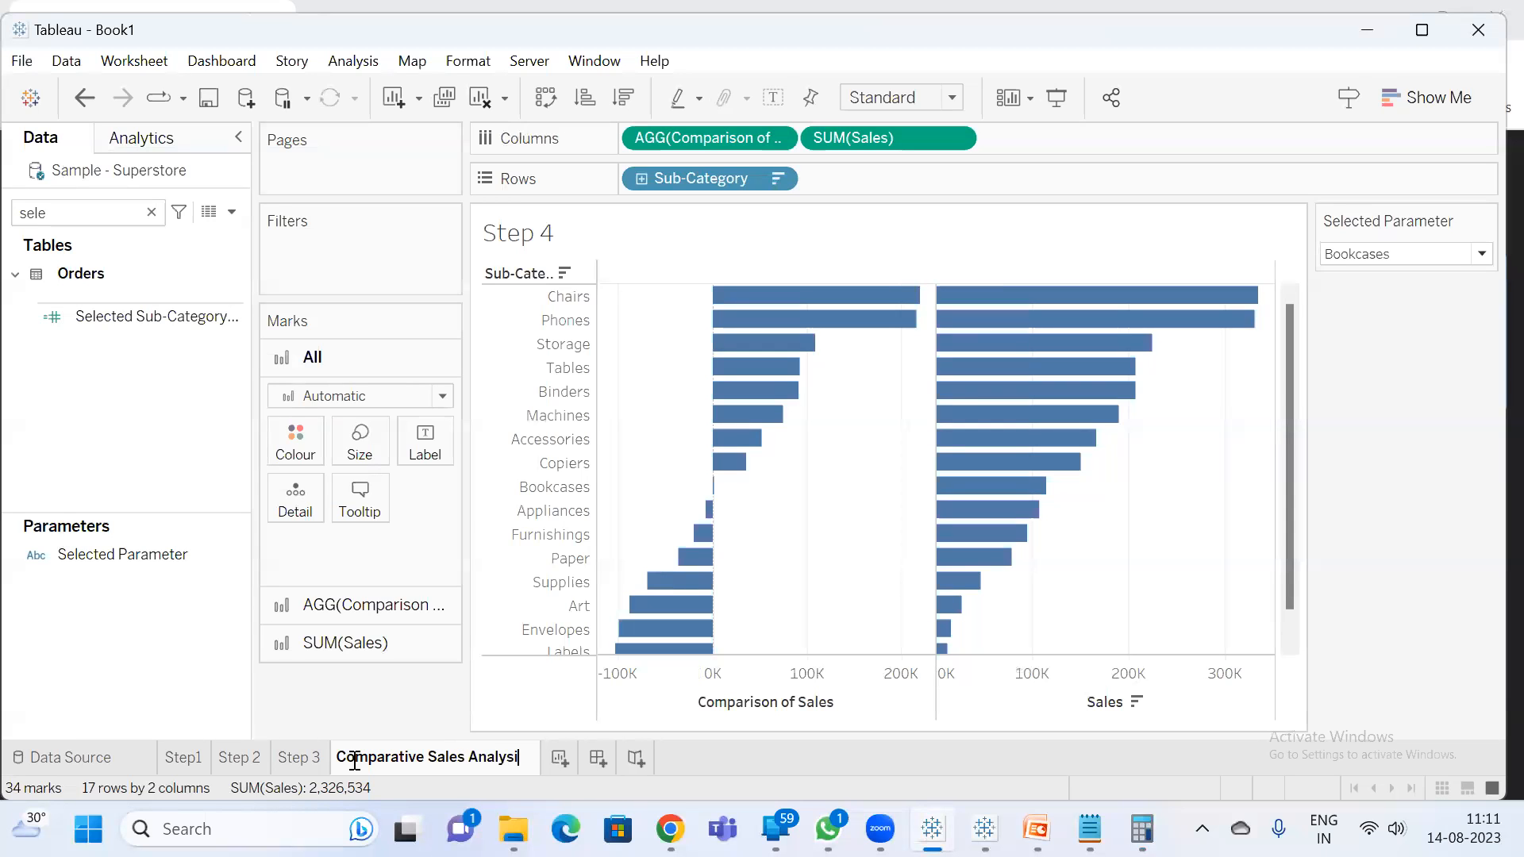
text(s)
key(Return)
- Find the Comparison of Sales field and use it to colour the Comparison of Sales bars
click(401, 607)
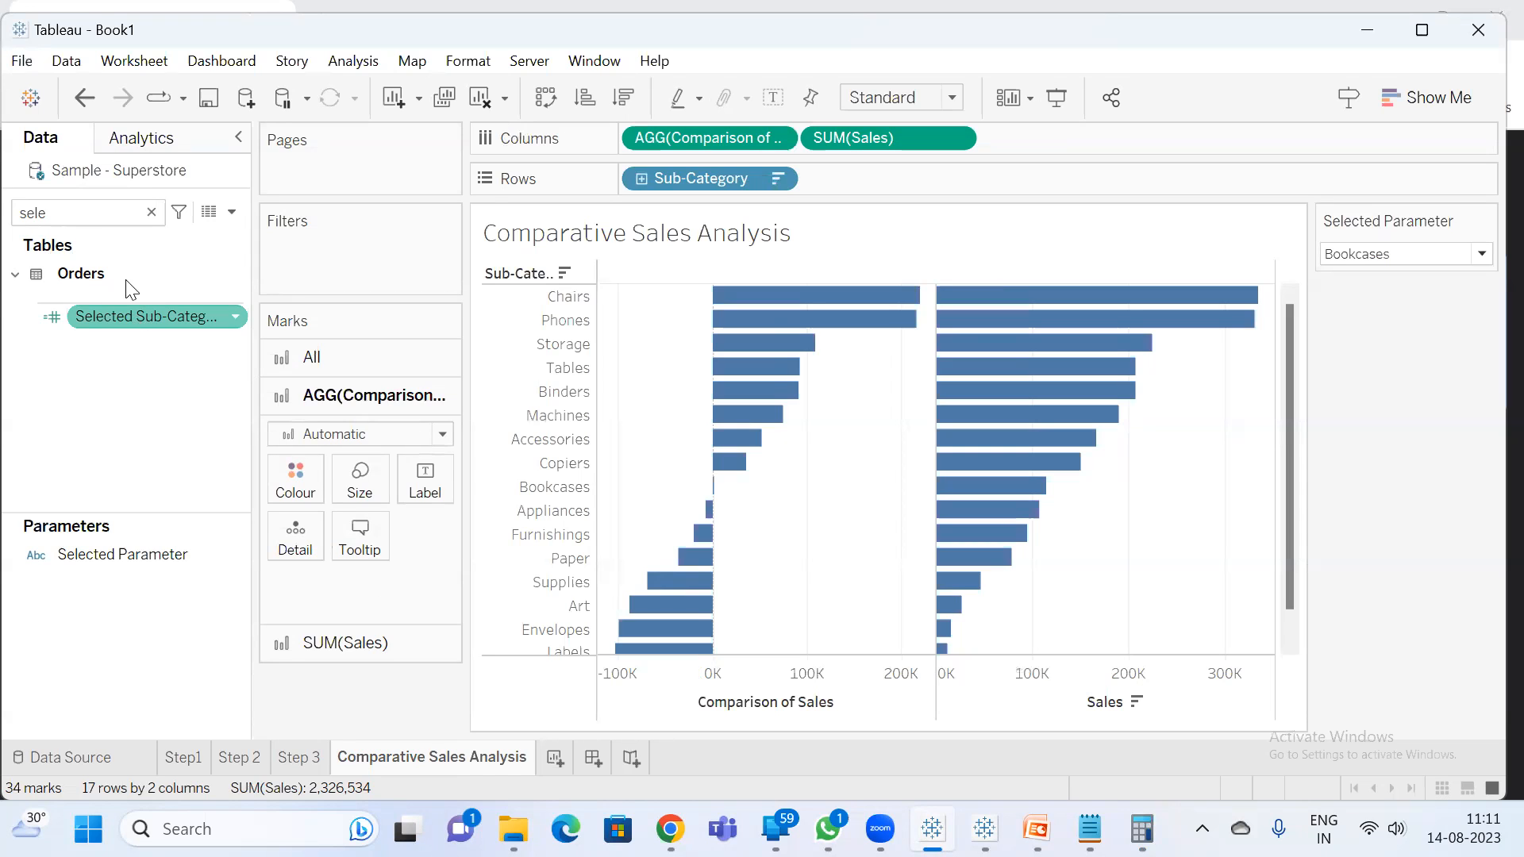
double_click(95, 210)
text(compa)
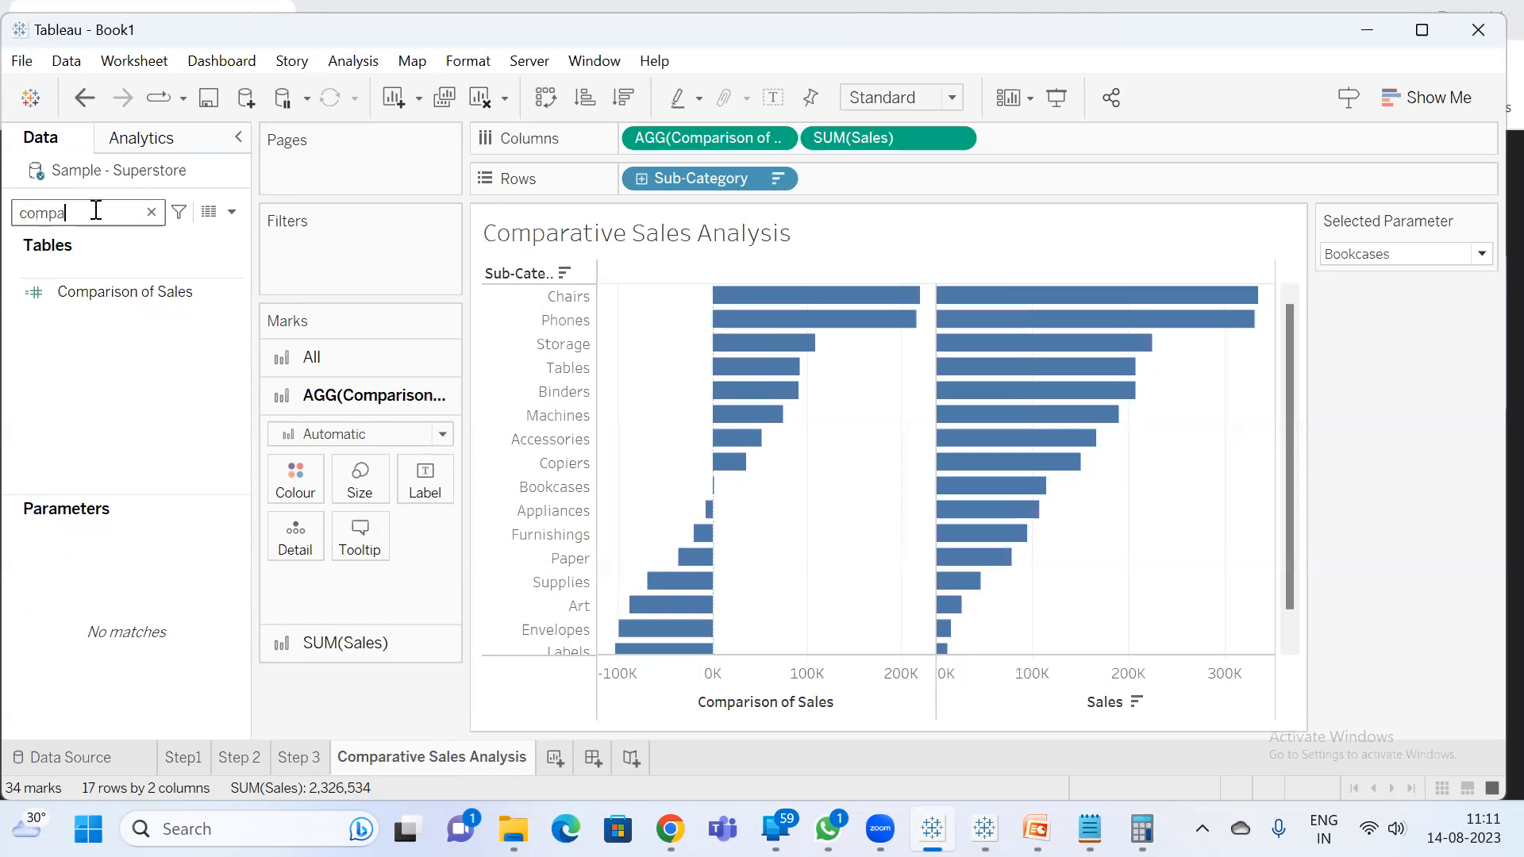
drag(79, 291, 284, 481)
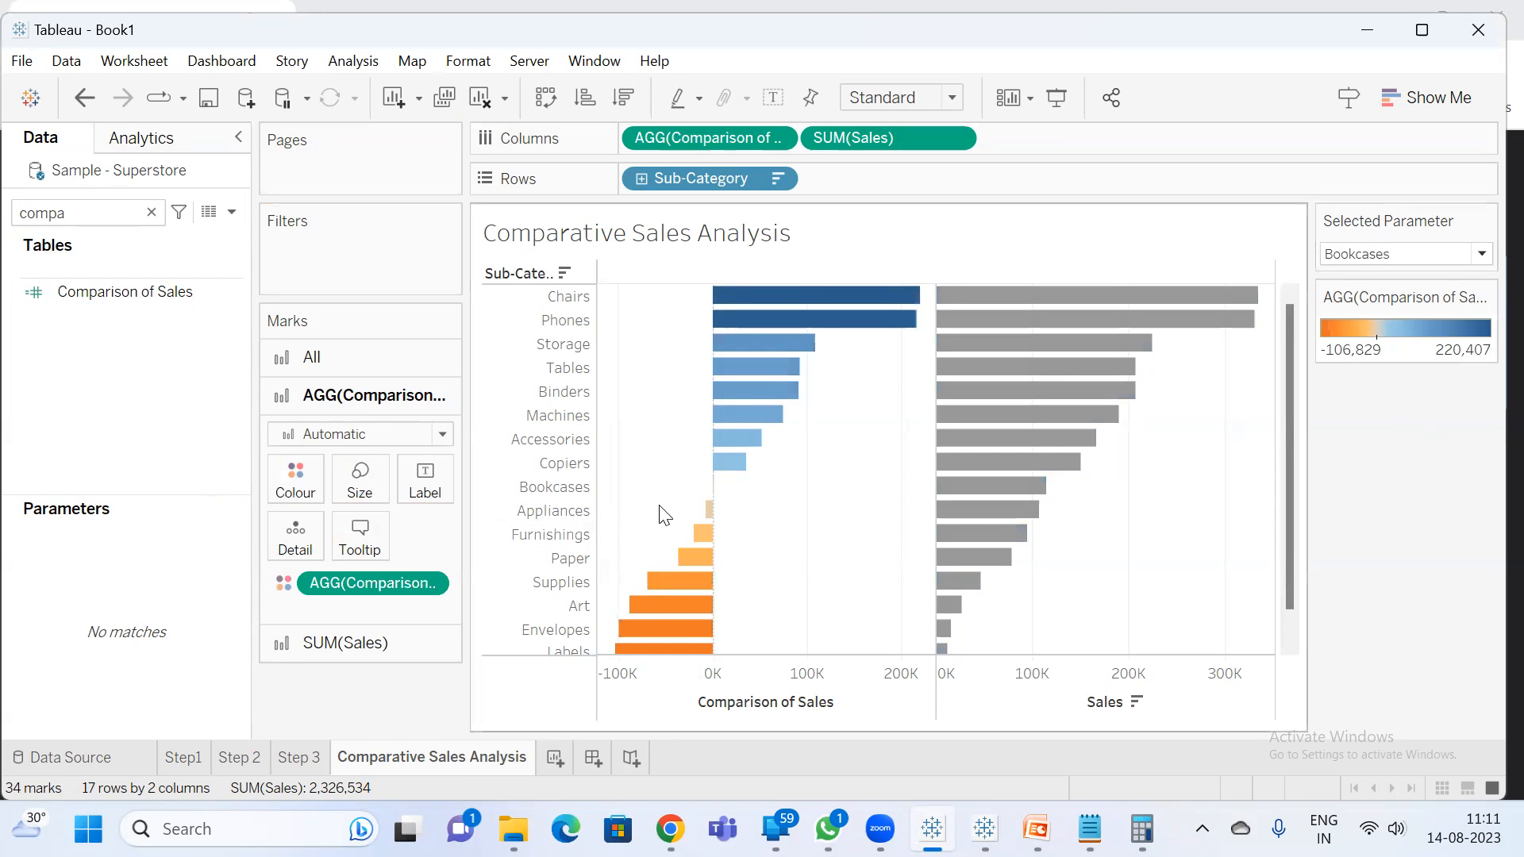
- Examine the bars above and below Bookcases by selecting the positive group and the negative group in turn, clearing each selection
mouse_move(741, 465)
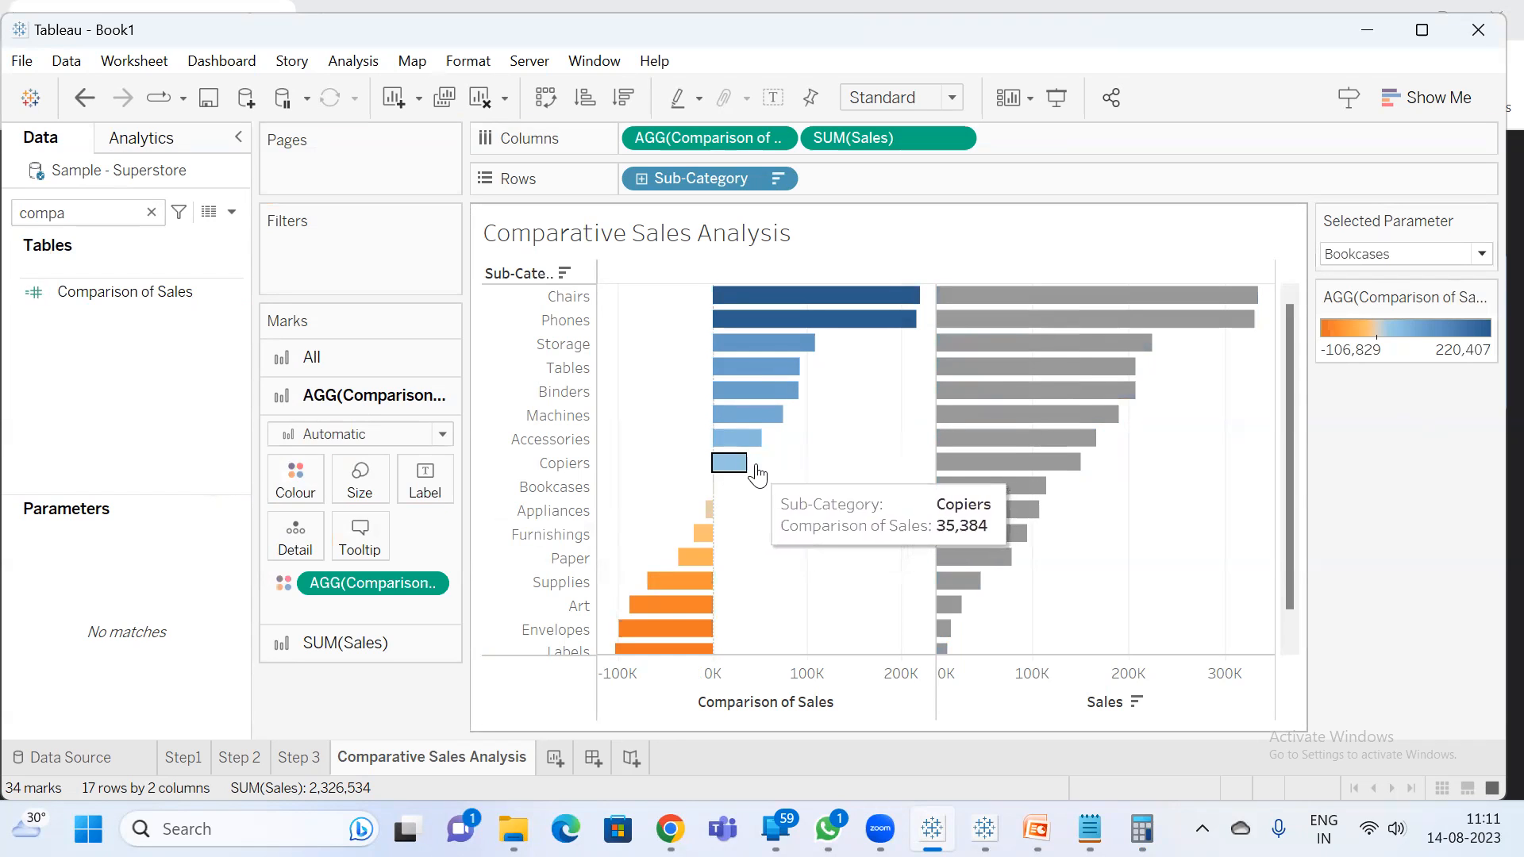
drag(806, 468, 742, 278)
click(864, 485)
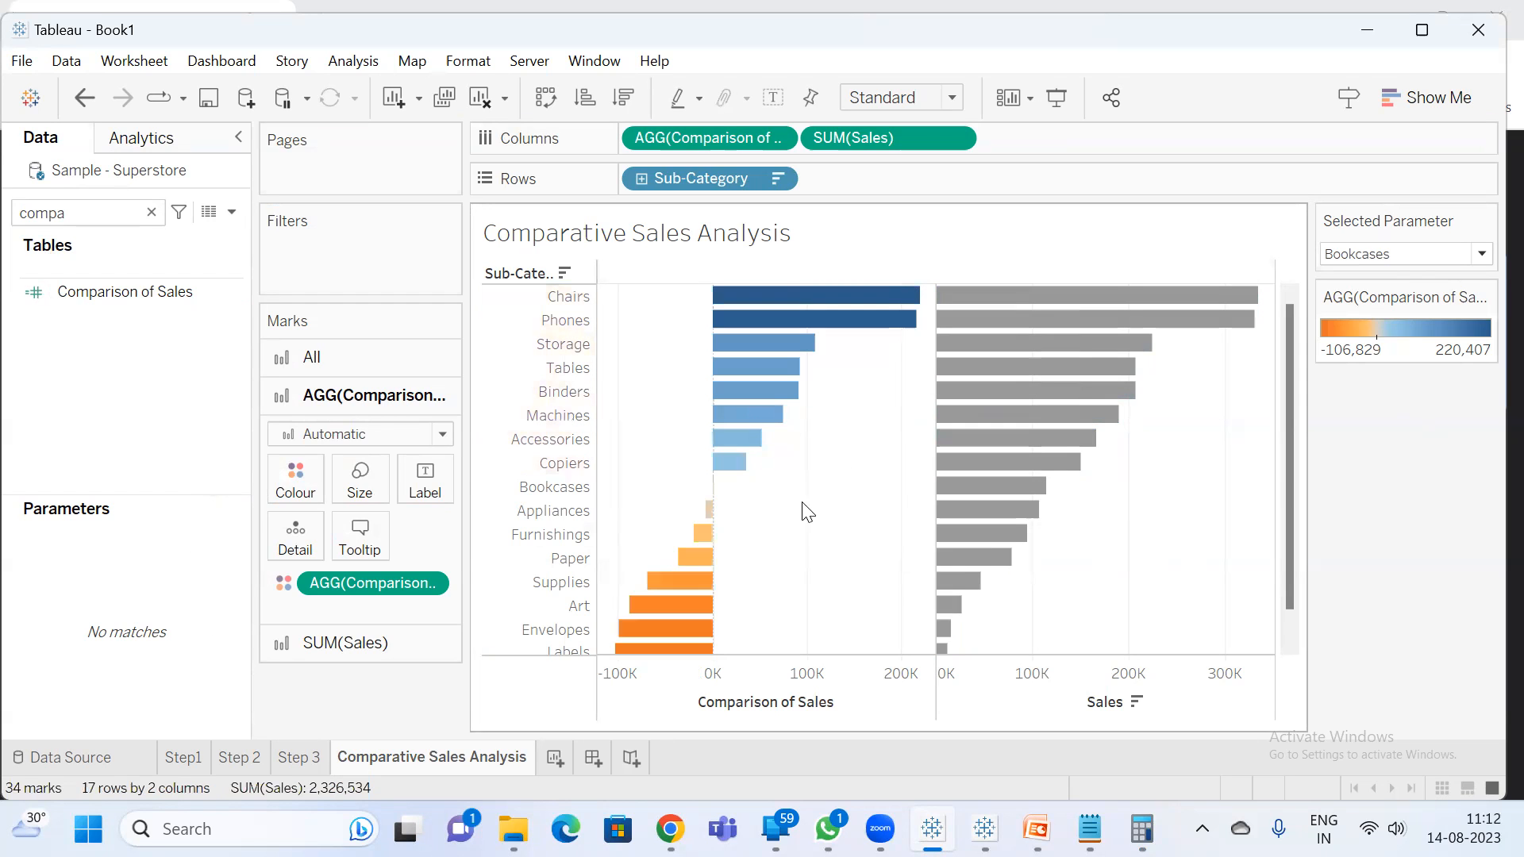
drag(752, 528, 665, 643)
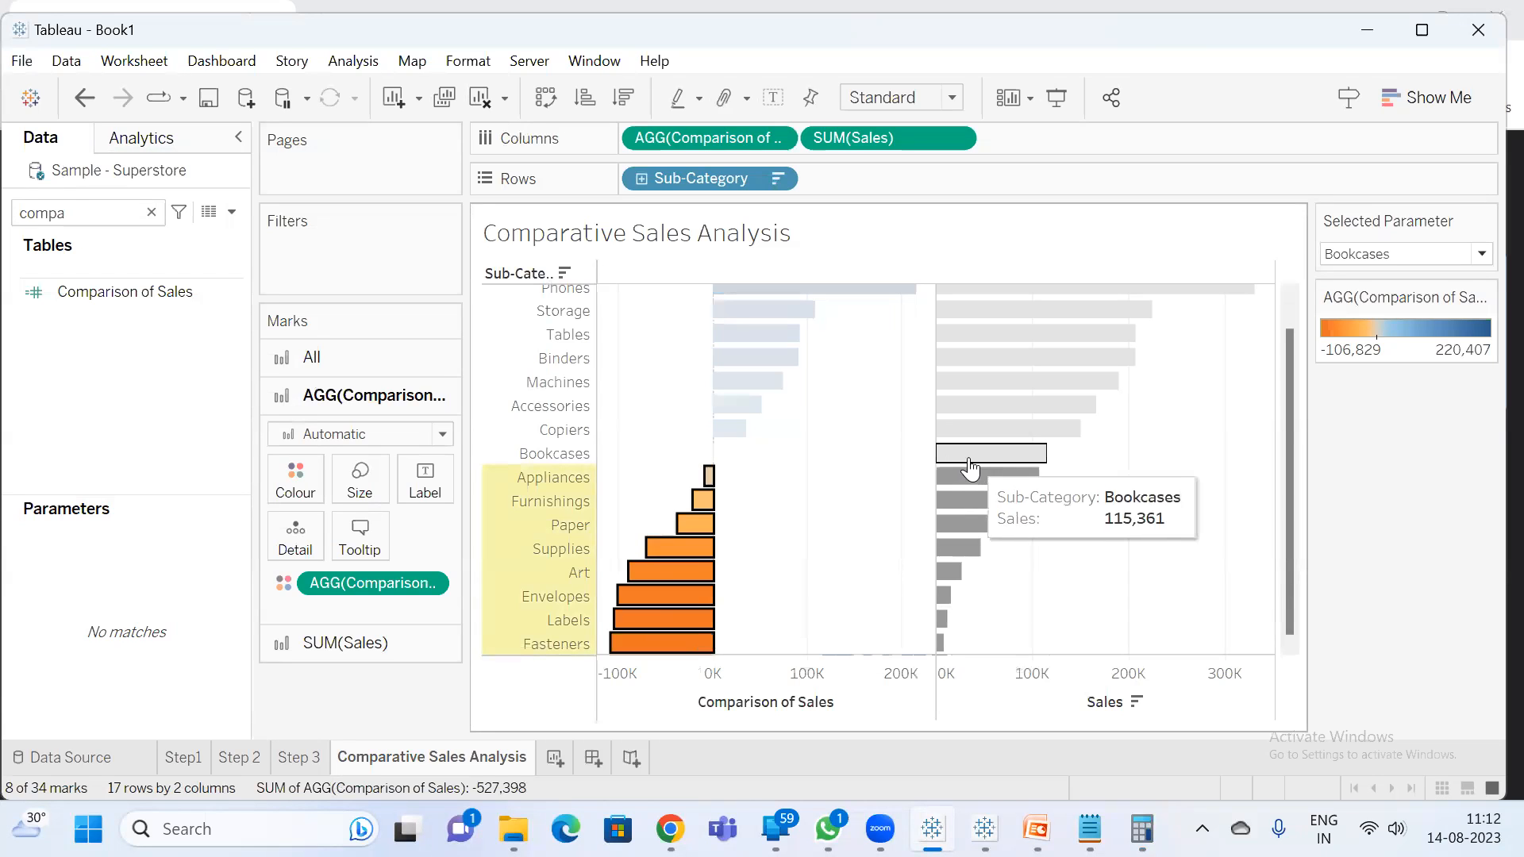
click(788, 498)
- Try Appliances and Storage in turn as the comparison sub-category in Selected Parameter
click(1397, 258)
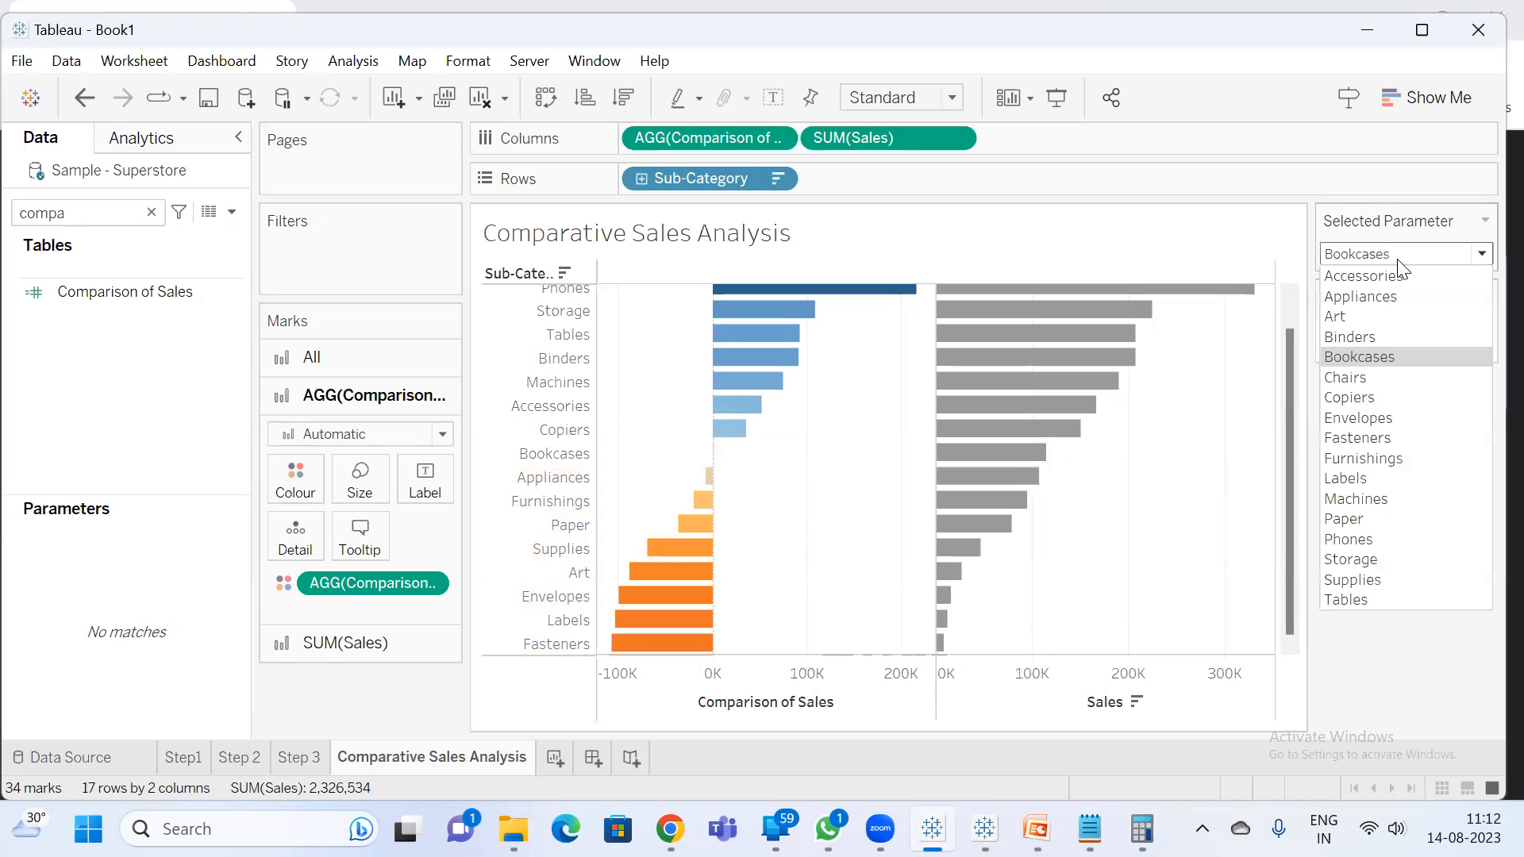
click(1395, 296)
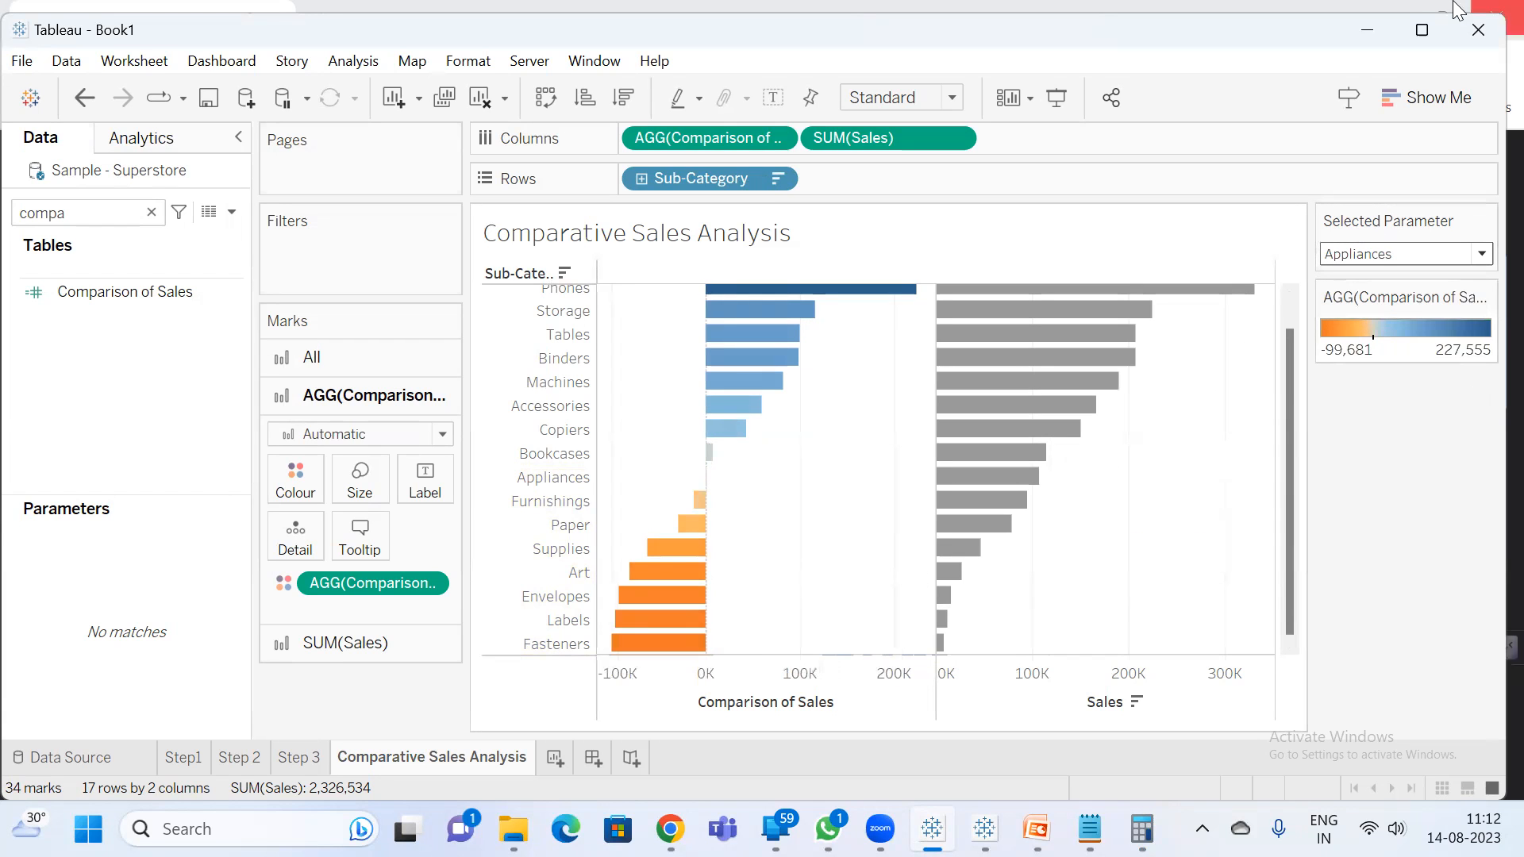
click(1389, 256)
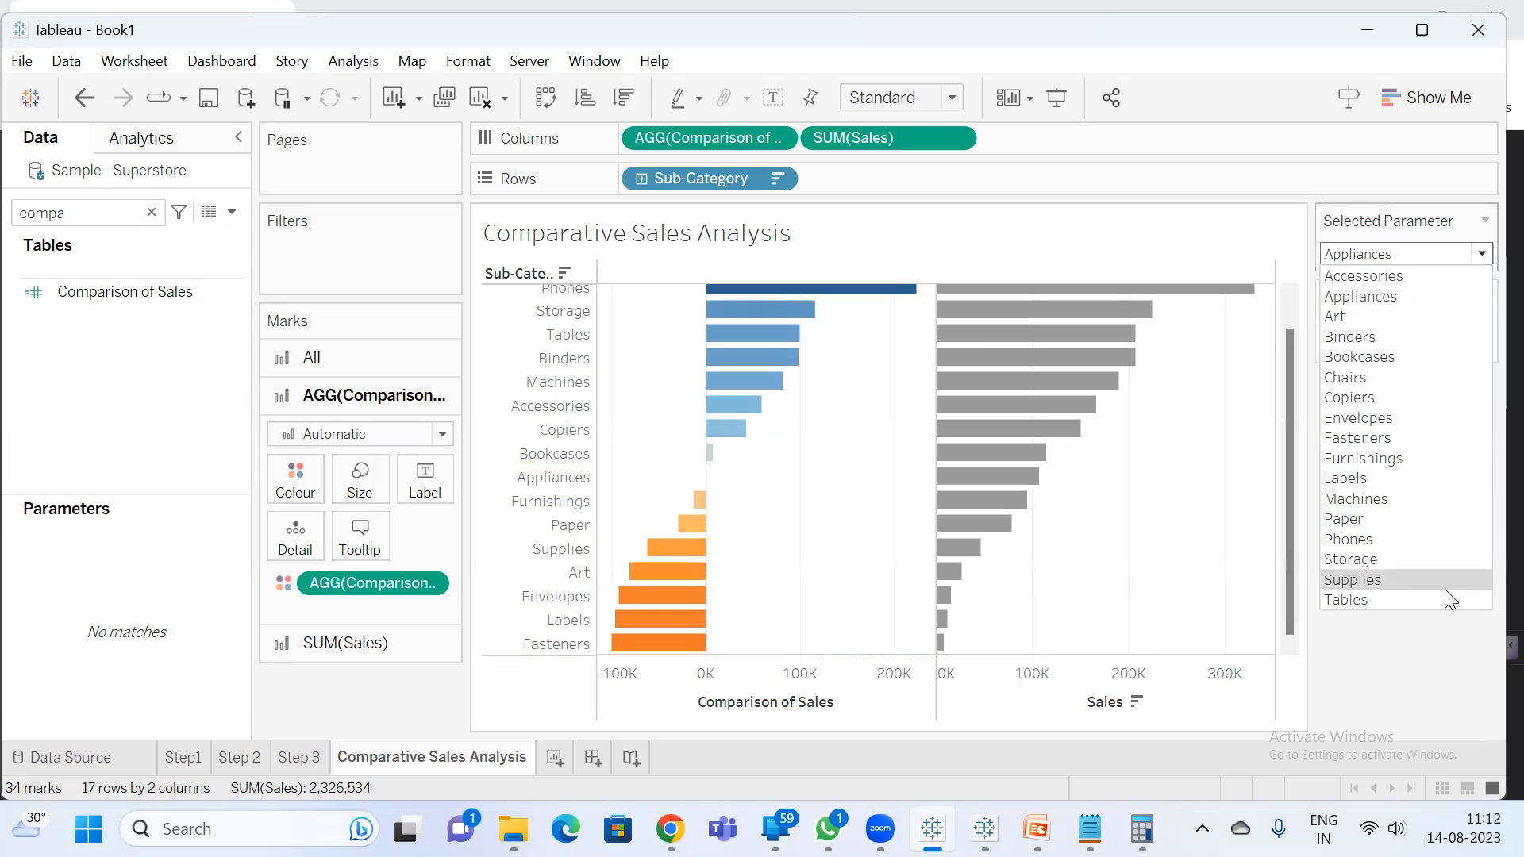
click(1407, 558)
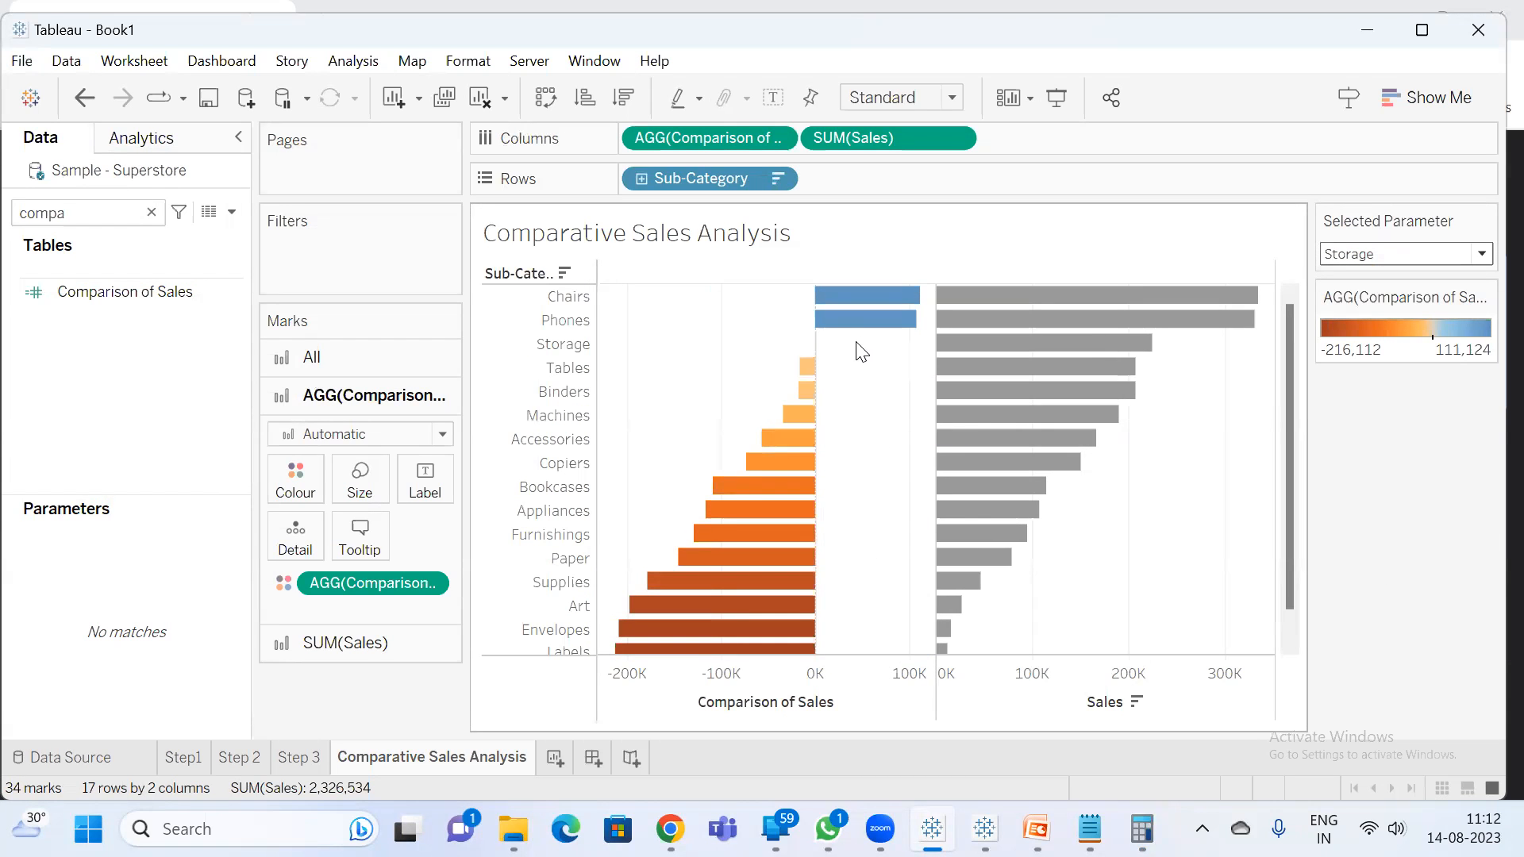
- Inspect the Comparison of Sales bars above Storage and those below it as two selections, clearing each one
drag(858, 347, 809, 287)
click(844, 368)
drag(865, 389, 785, 634)
click(910, 497)
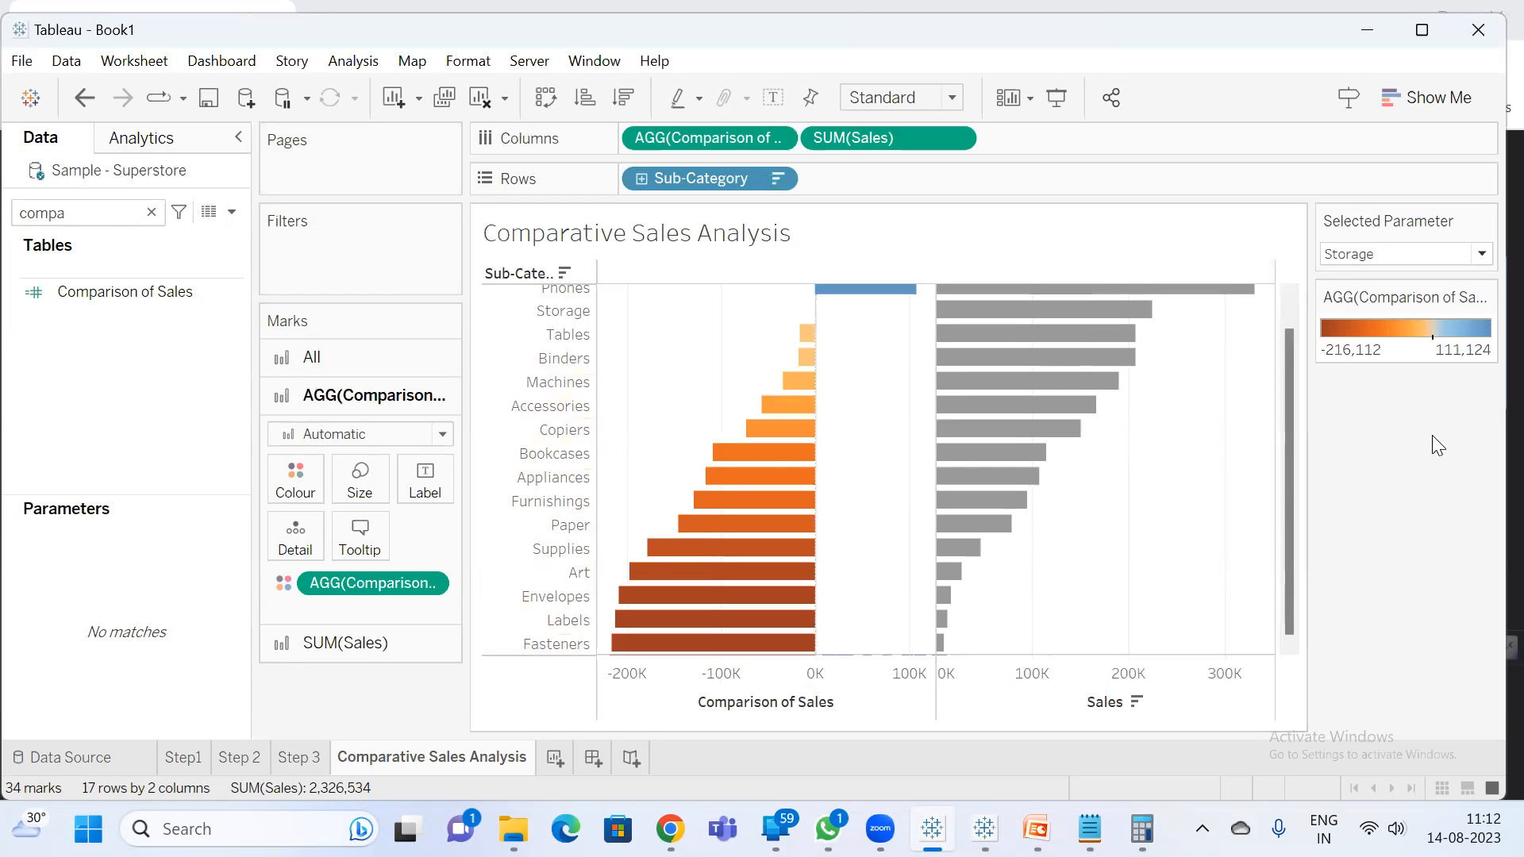
- Compare the sub-categories against Envelopes and show the sheet in presentation mode
click(1413, 258)
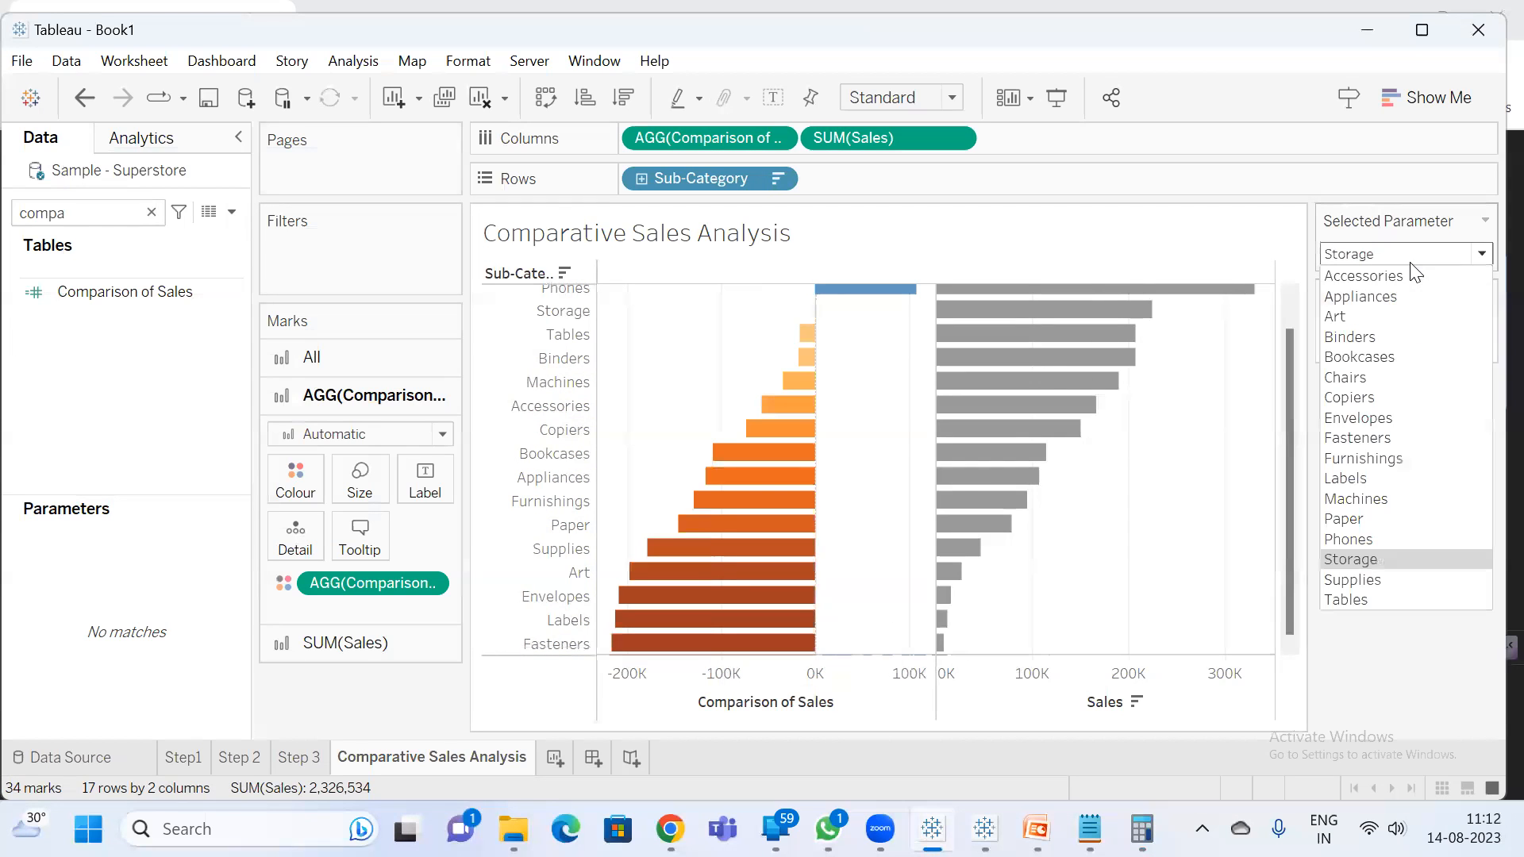
click(1403, 418)
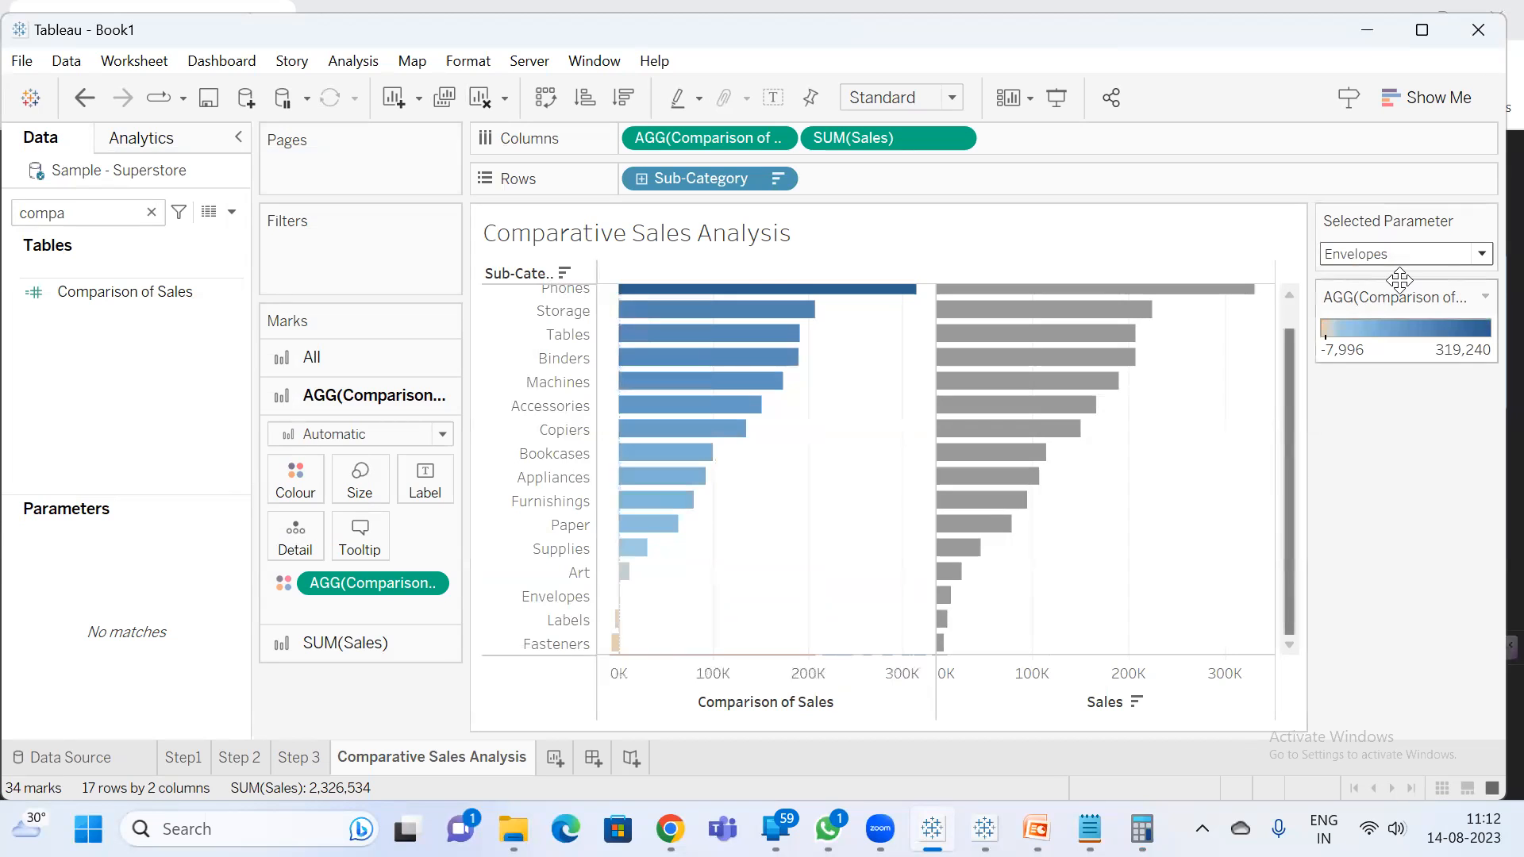
click(1047, 96)
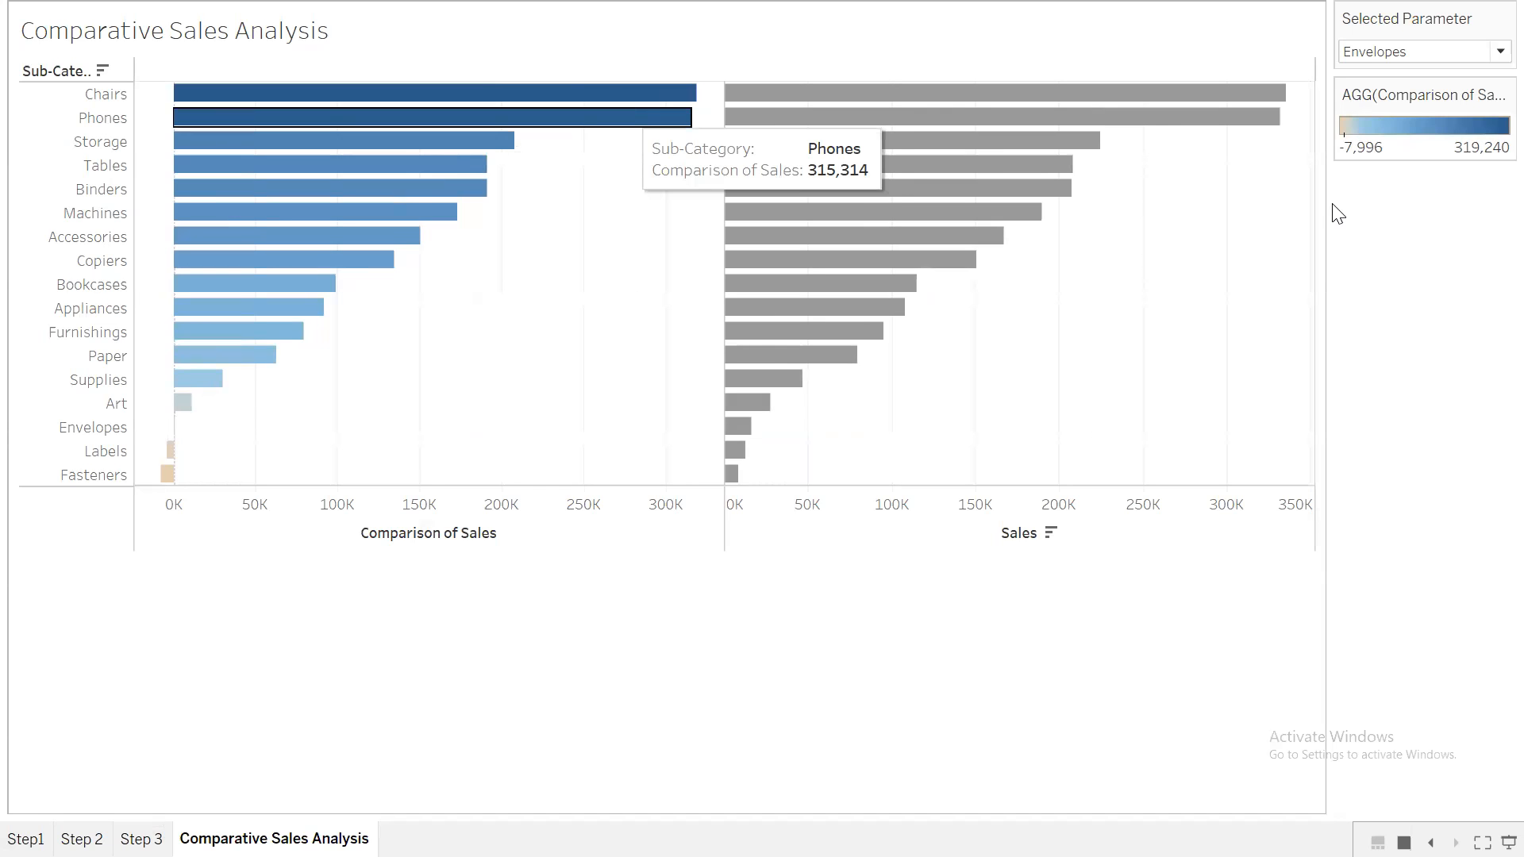
- Switch Selected Parameter to Chairs and finally to Furnishings in the presentation view, and return to the normal worksheet view
click(1445, 54)
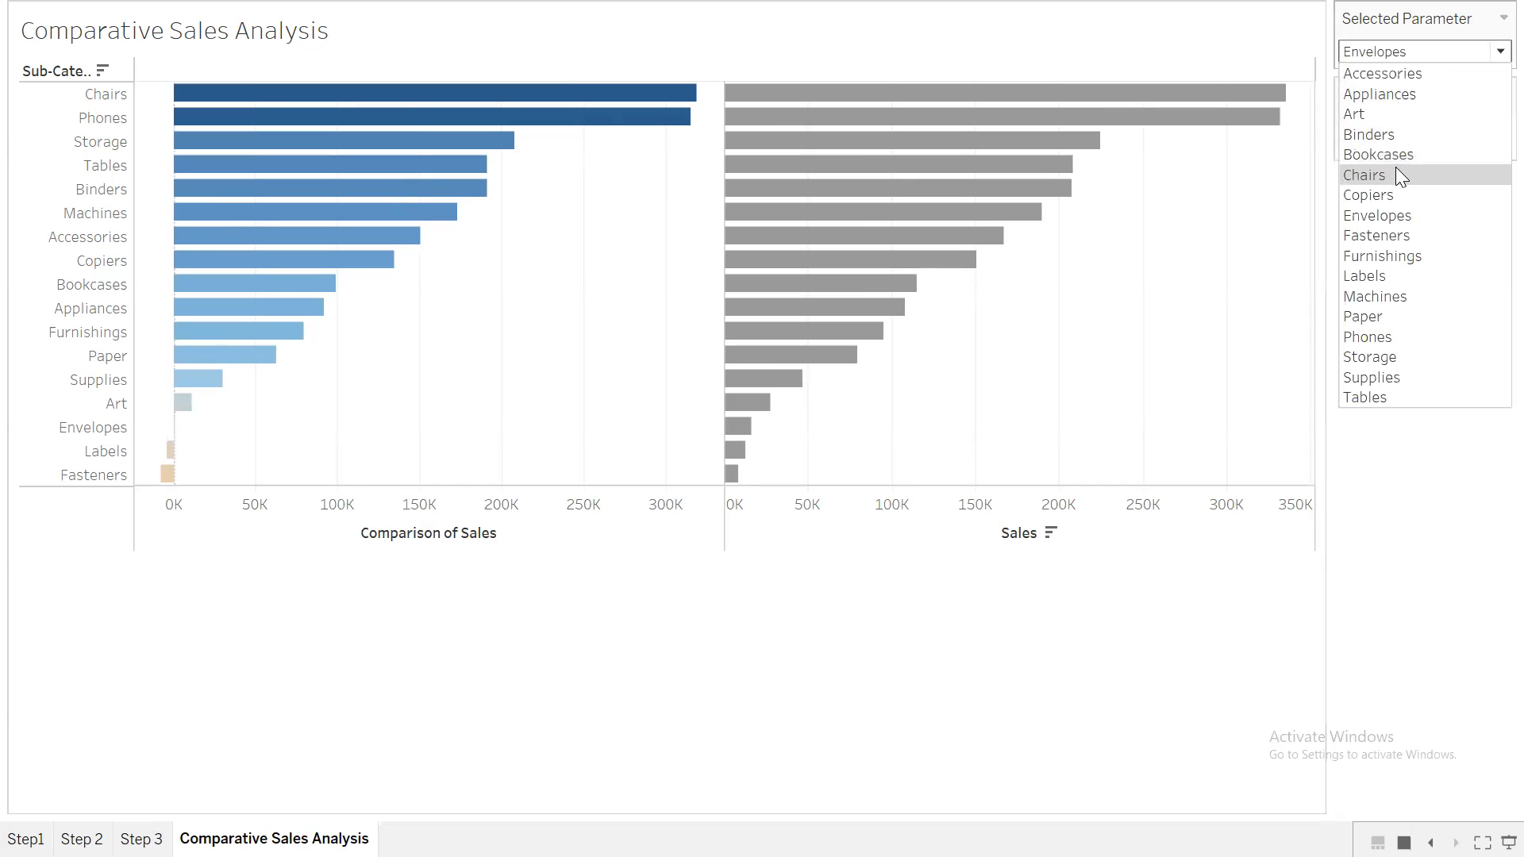
click(1399, 173)
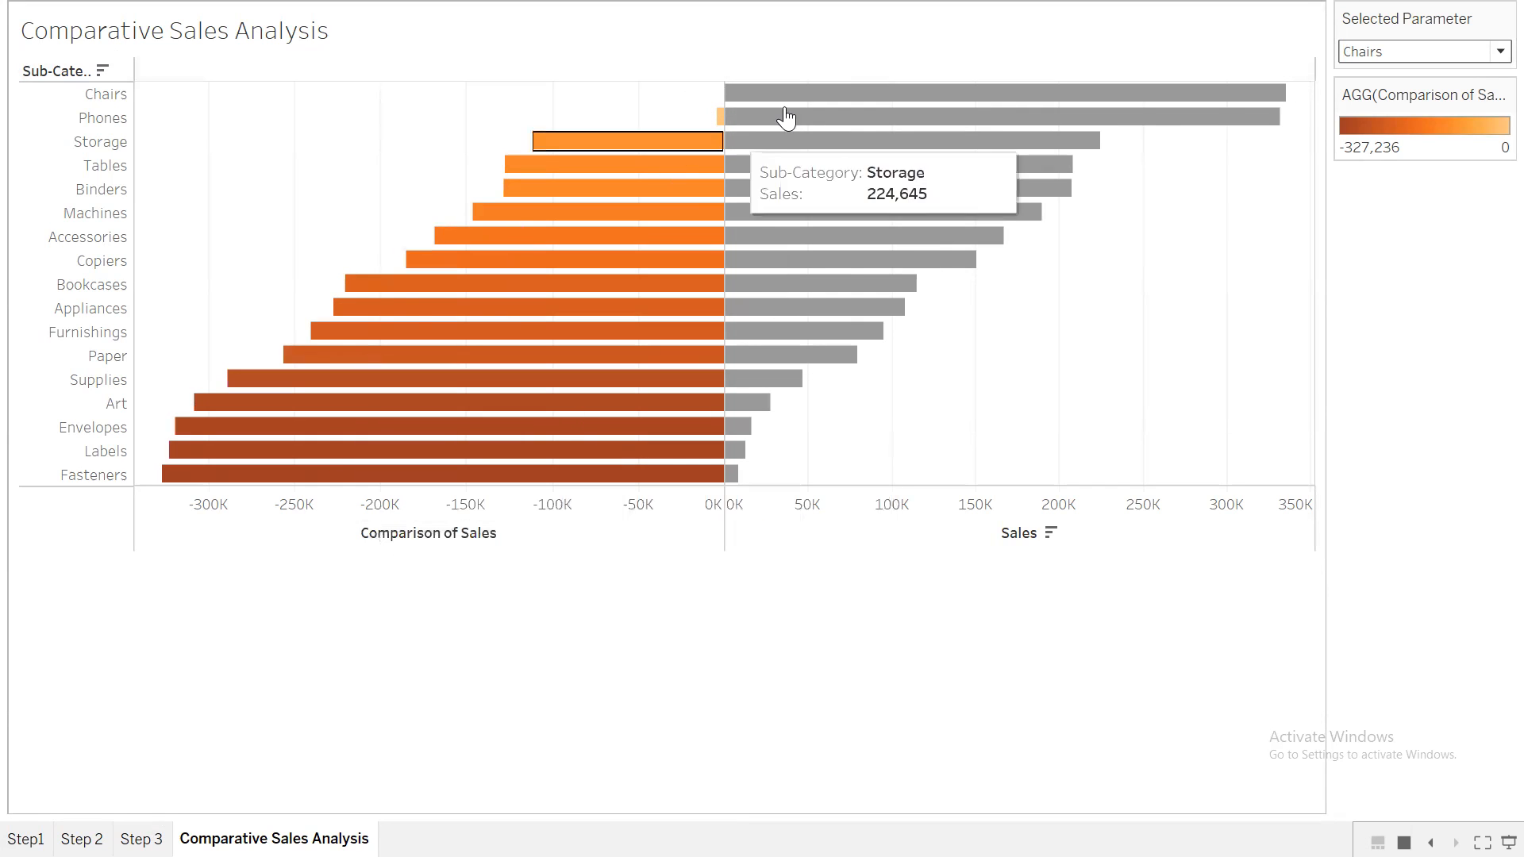
click(1425, 52)
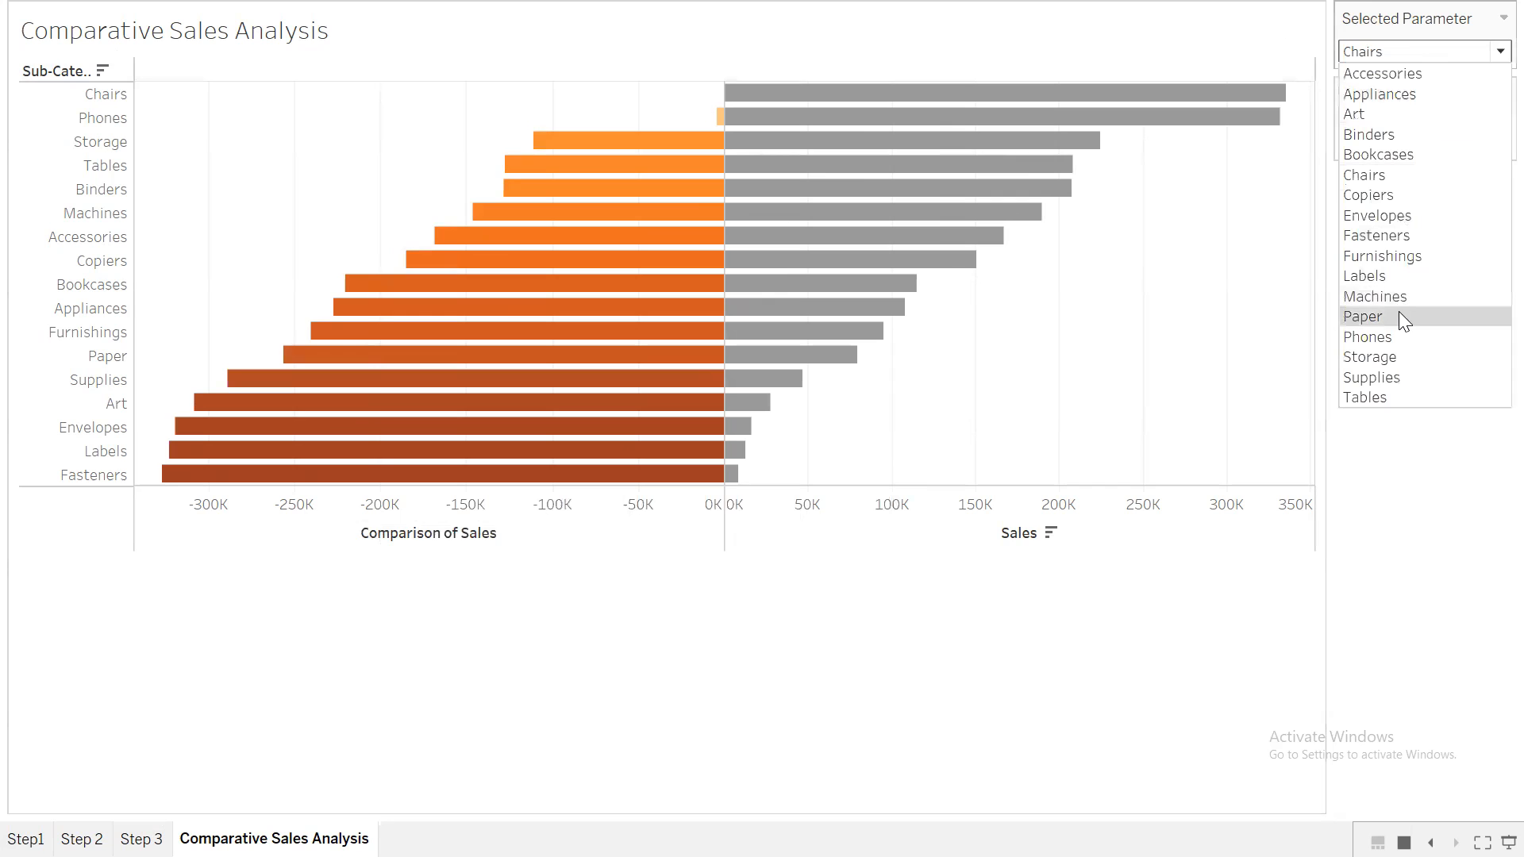
click(1402, 263)
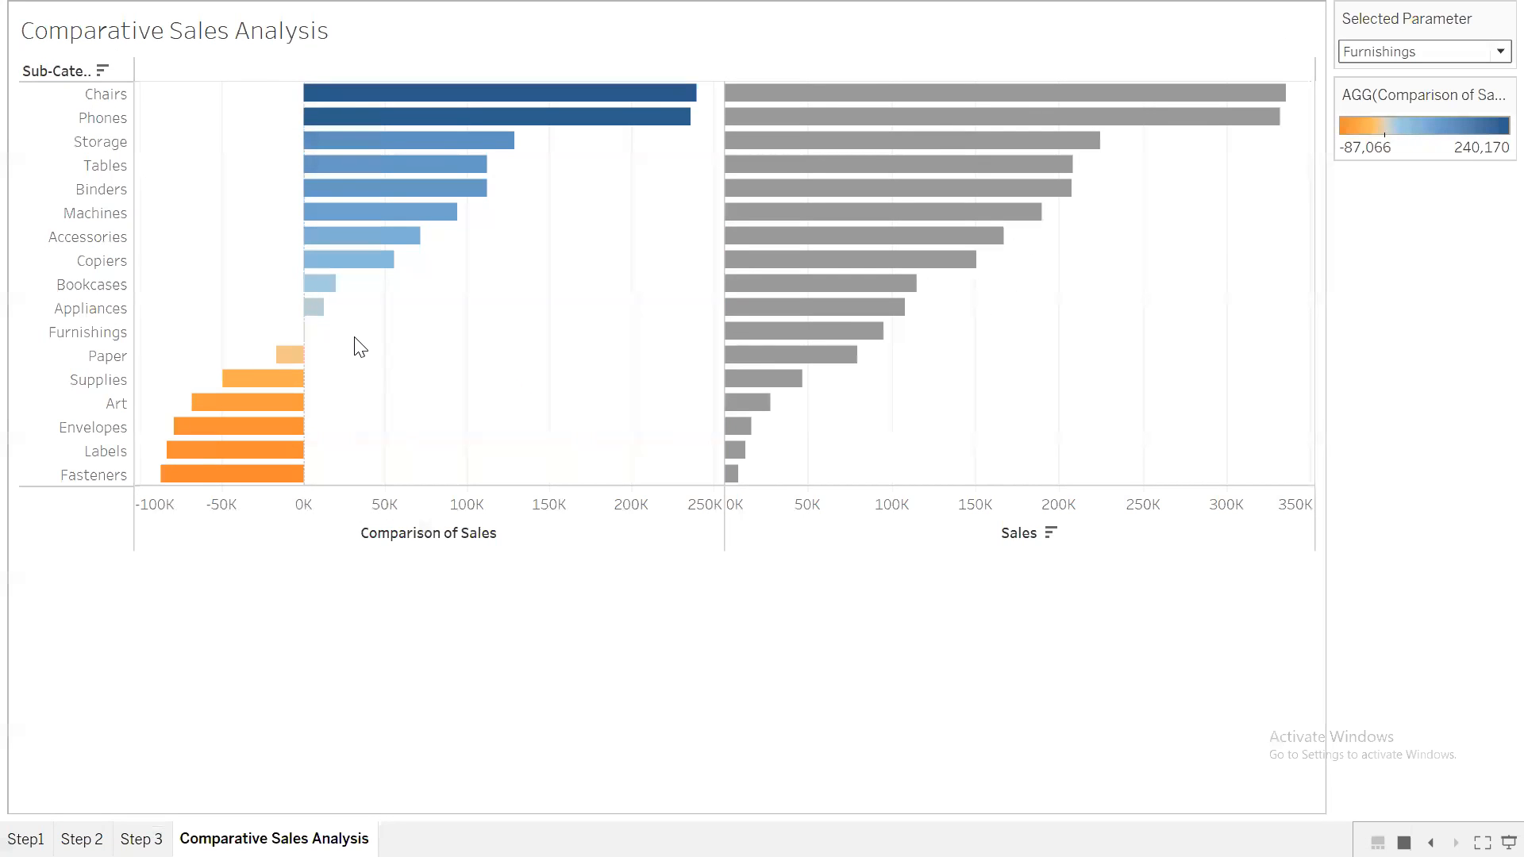
key(Escape)
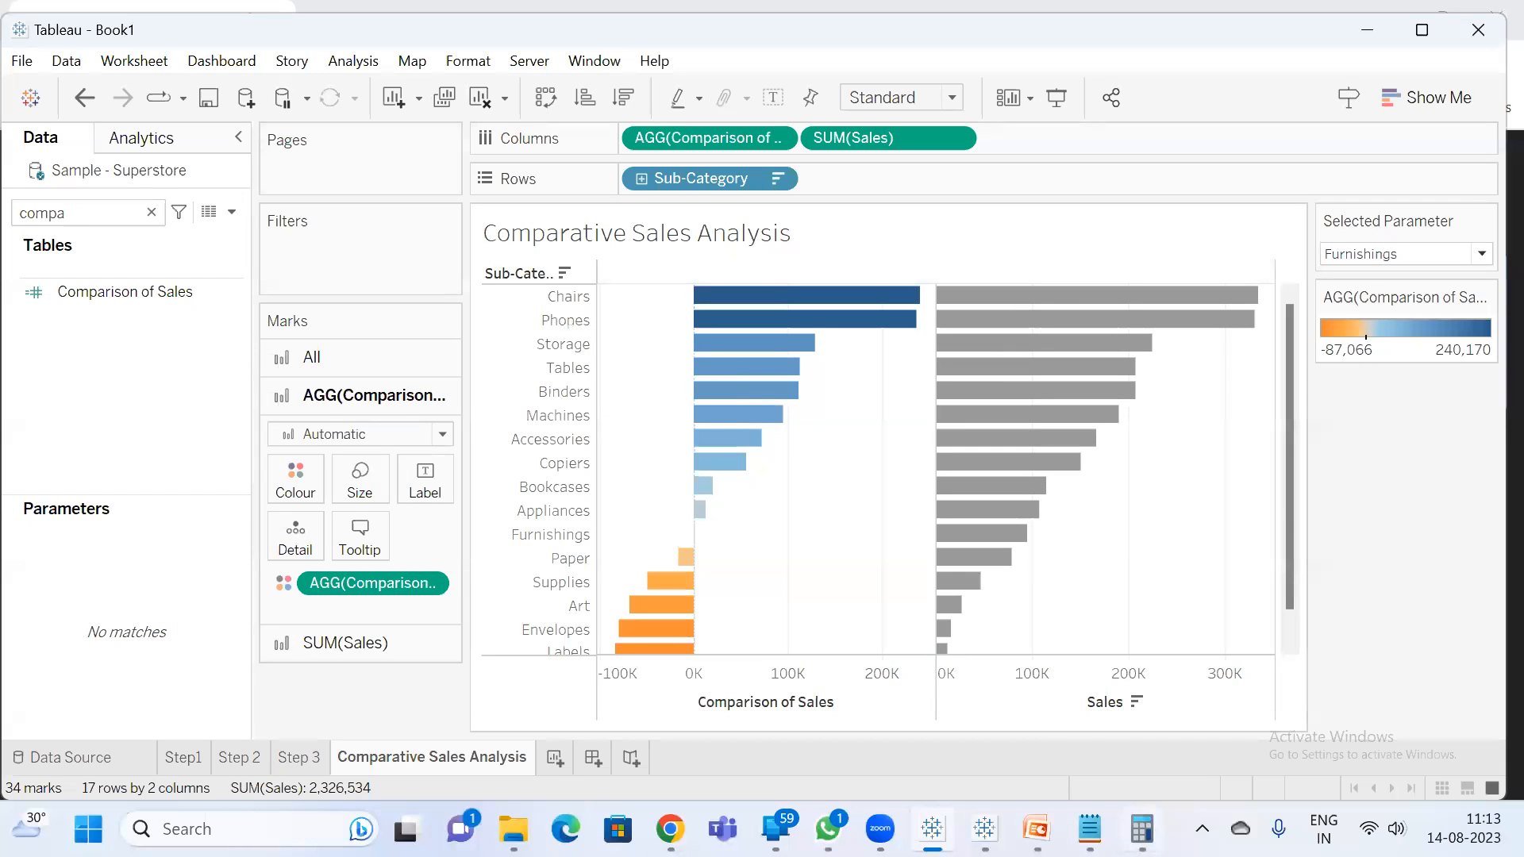
- Find the Exclude Sub-Category field by searching for "exc" and open its calculation formula for review
click(125, 213)
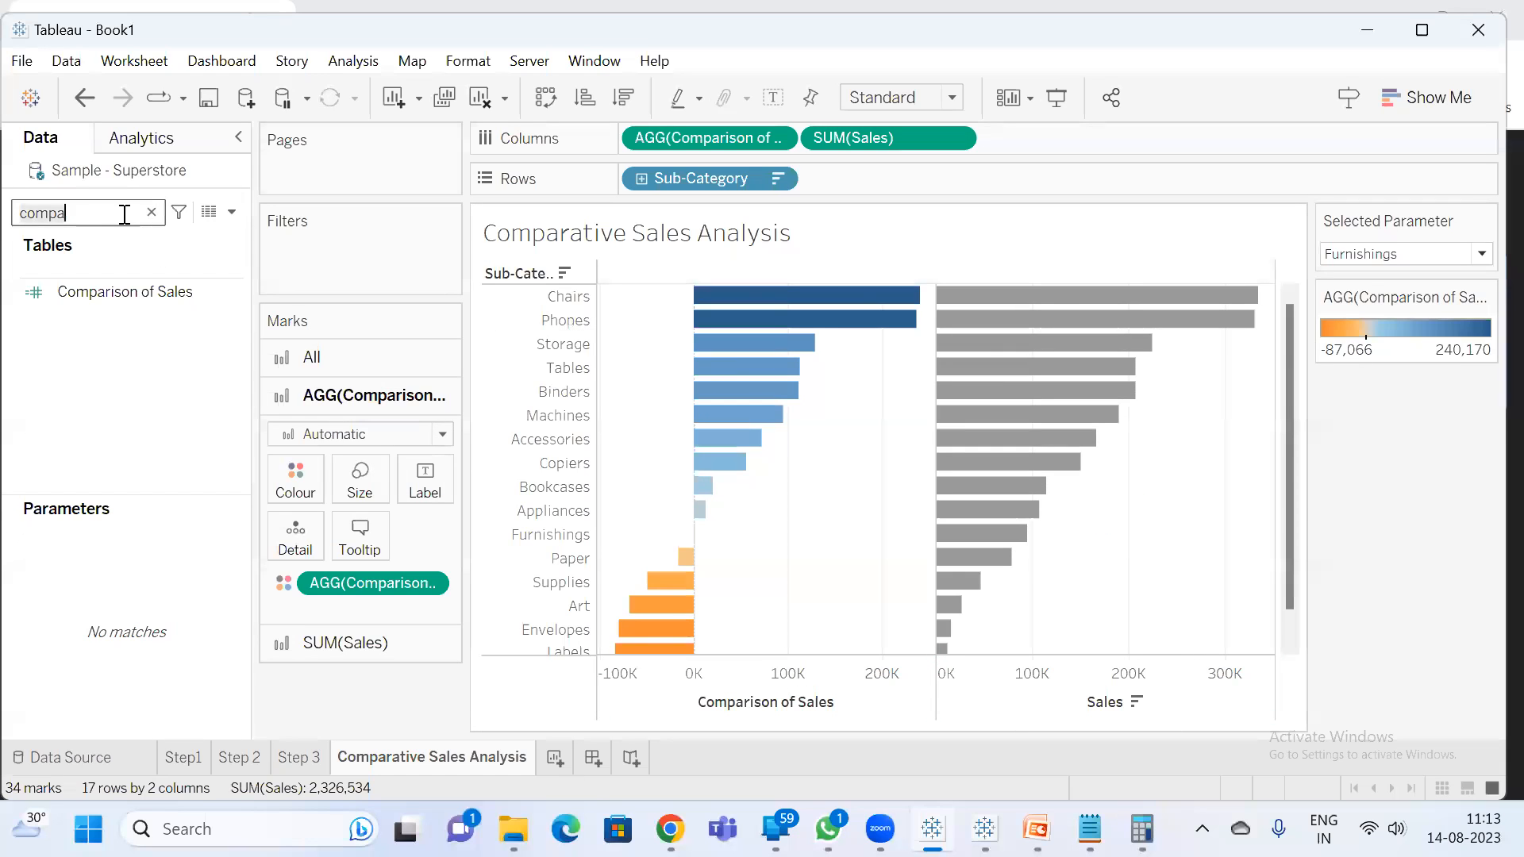
key(BackSpace)
key(BackSpace)
key(BackSpace)
key(BackSpace)
key(BackSpace)
text(ex)
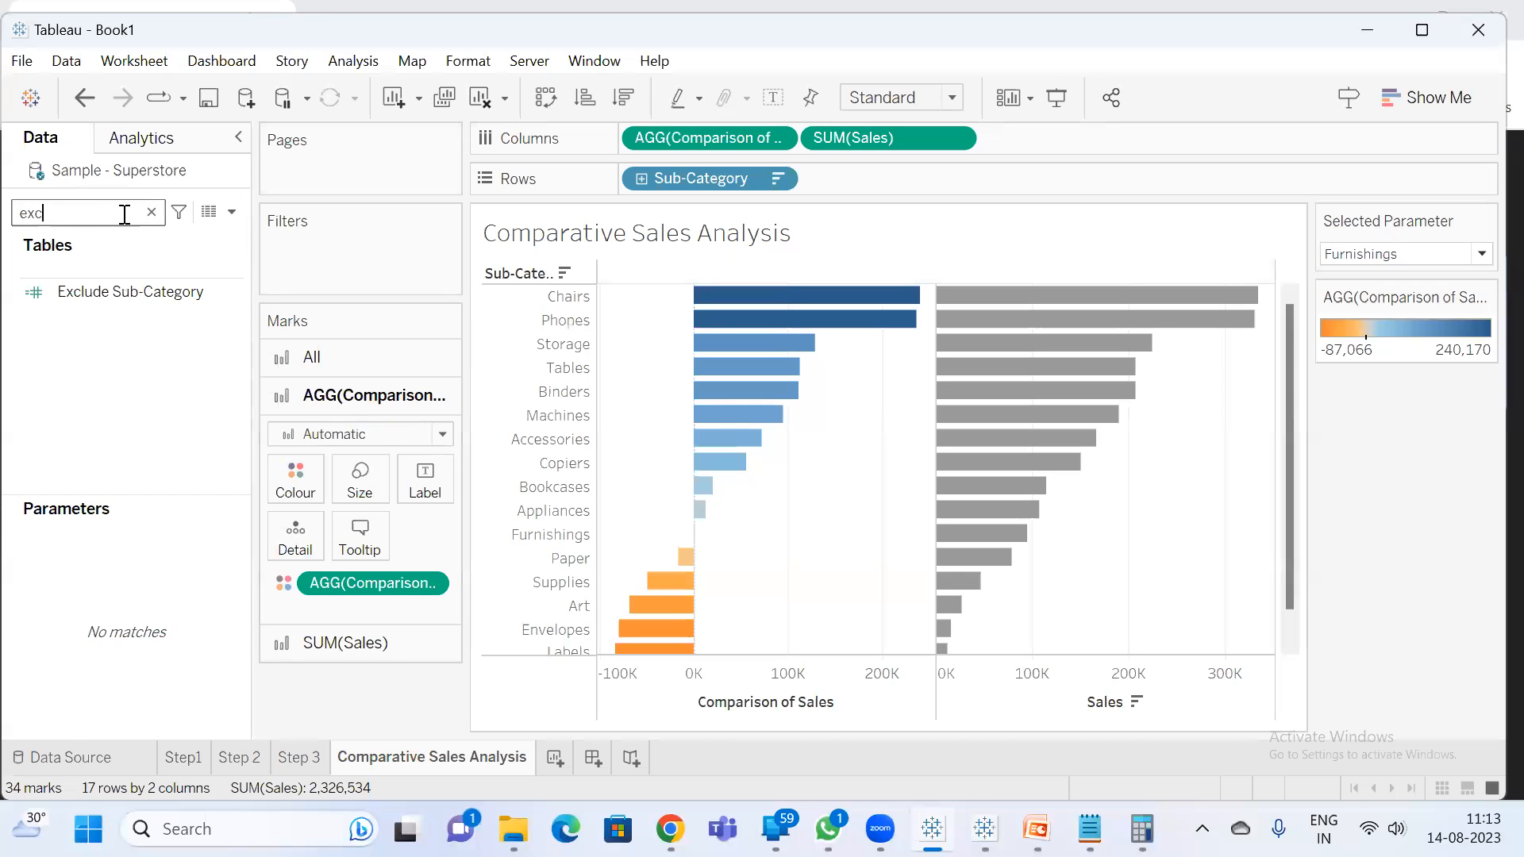
text(c)
click(150, 295)
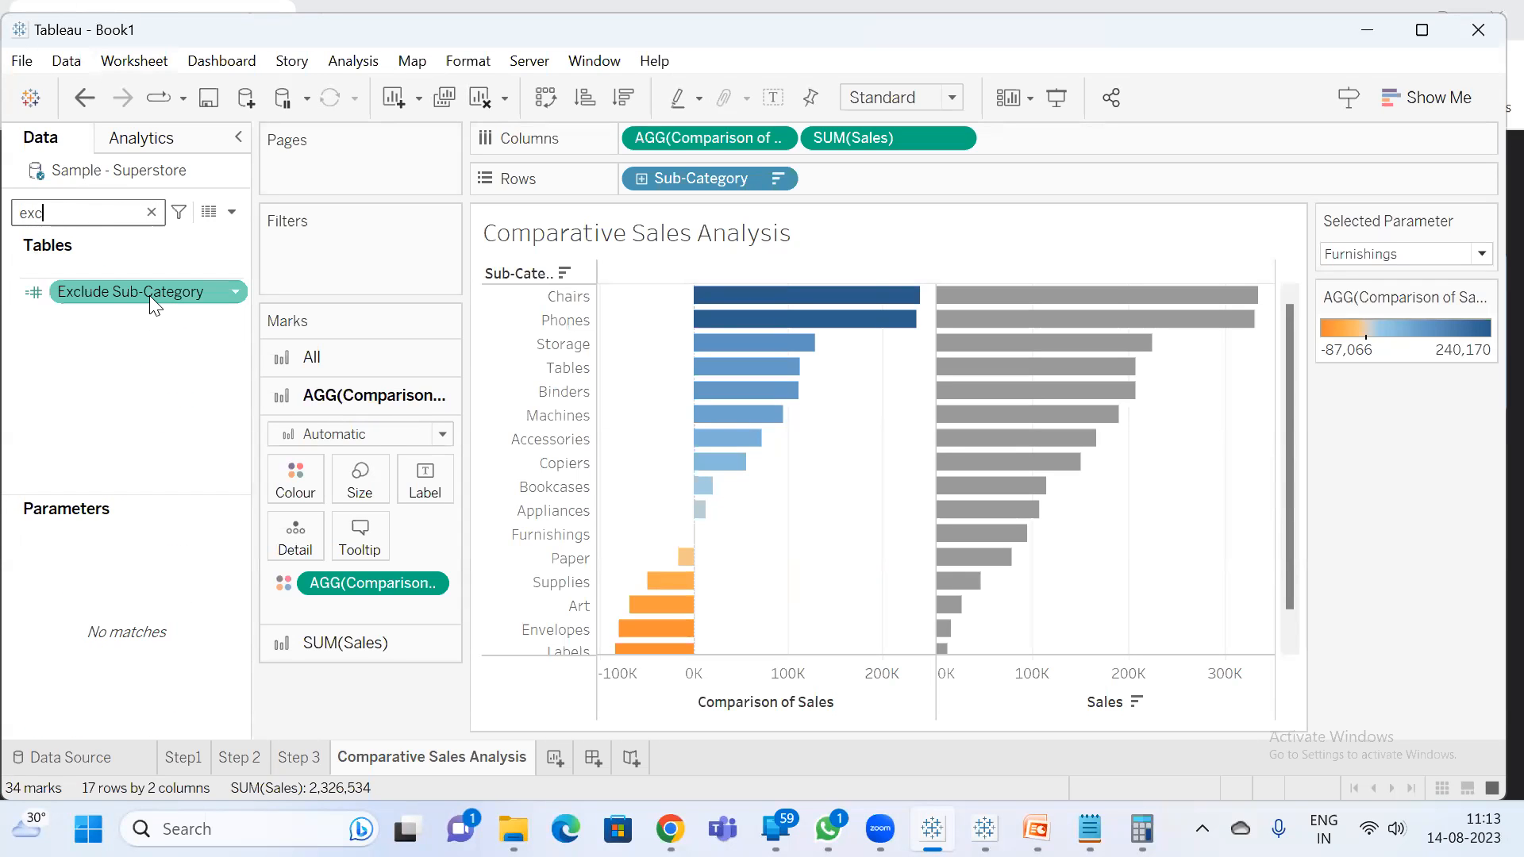
right_click(149, 296)
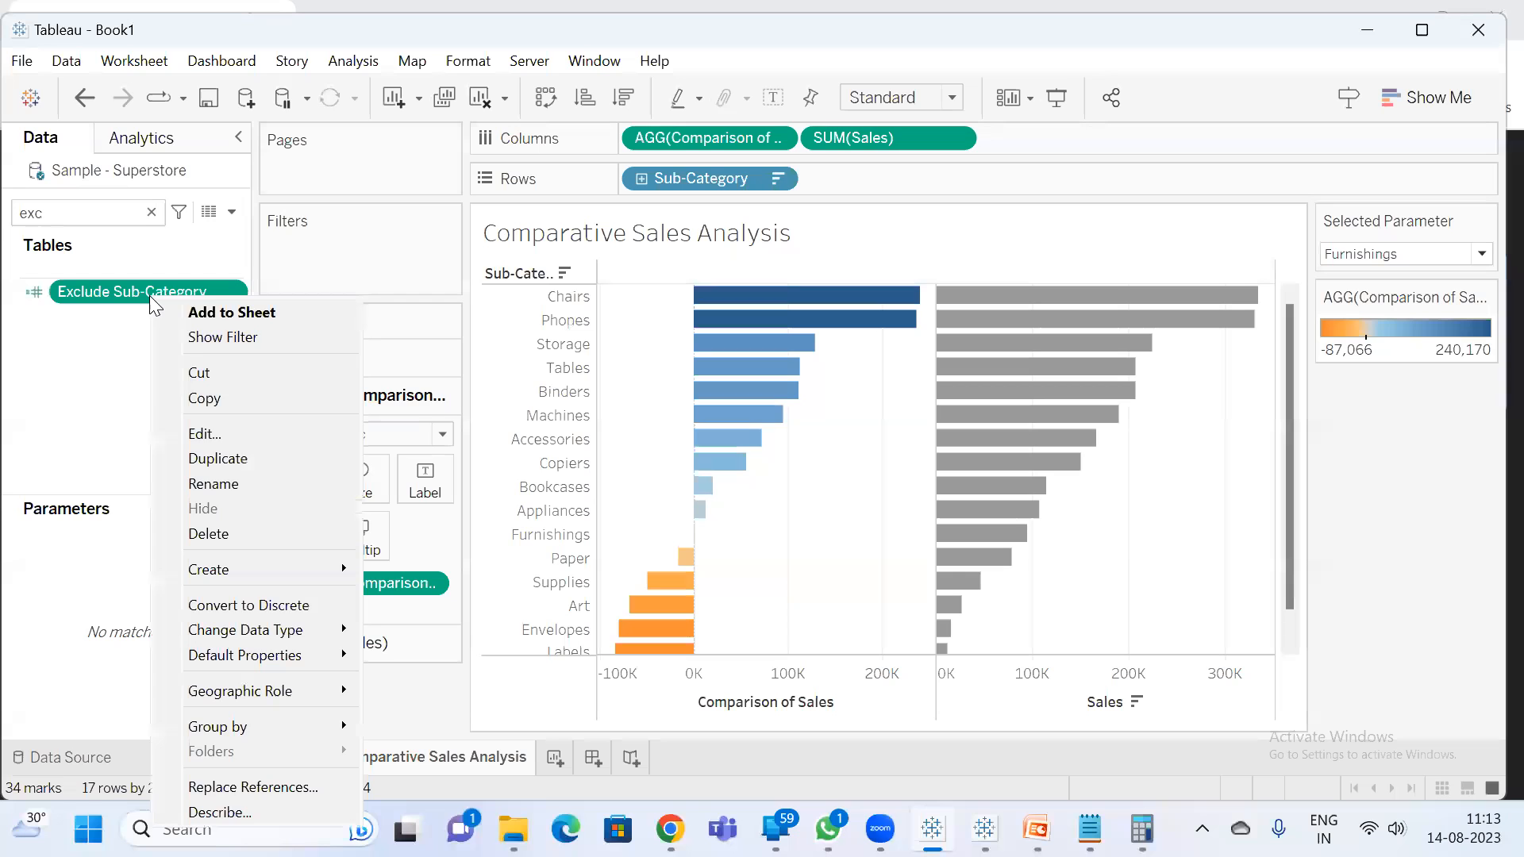
click(216, 433)
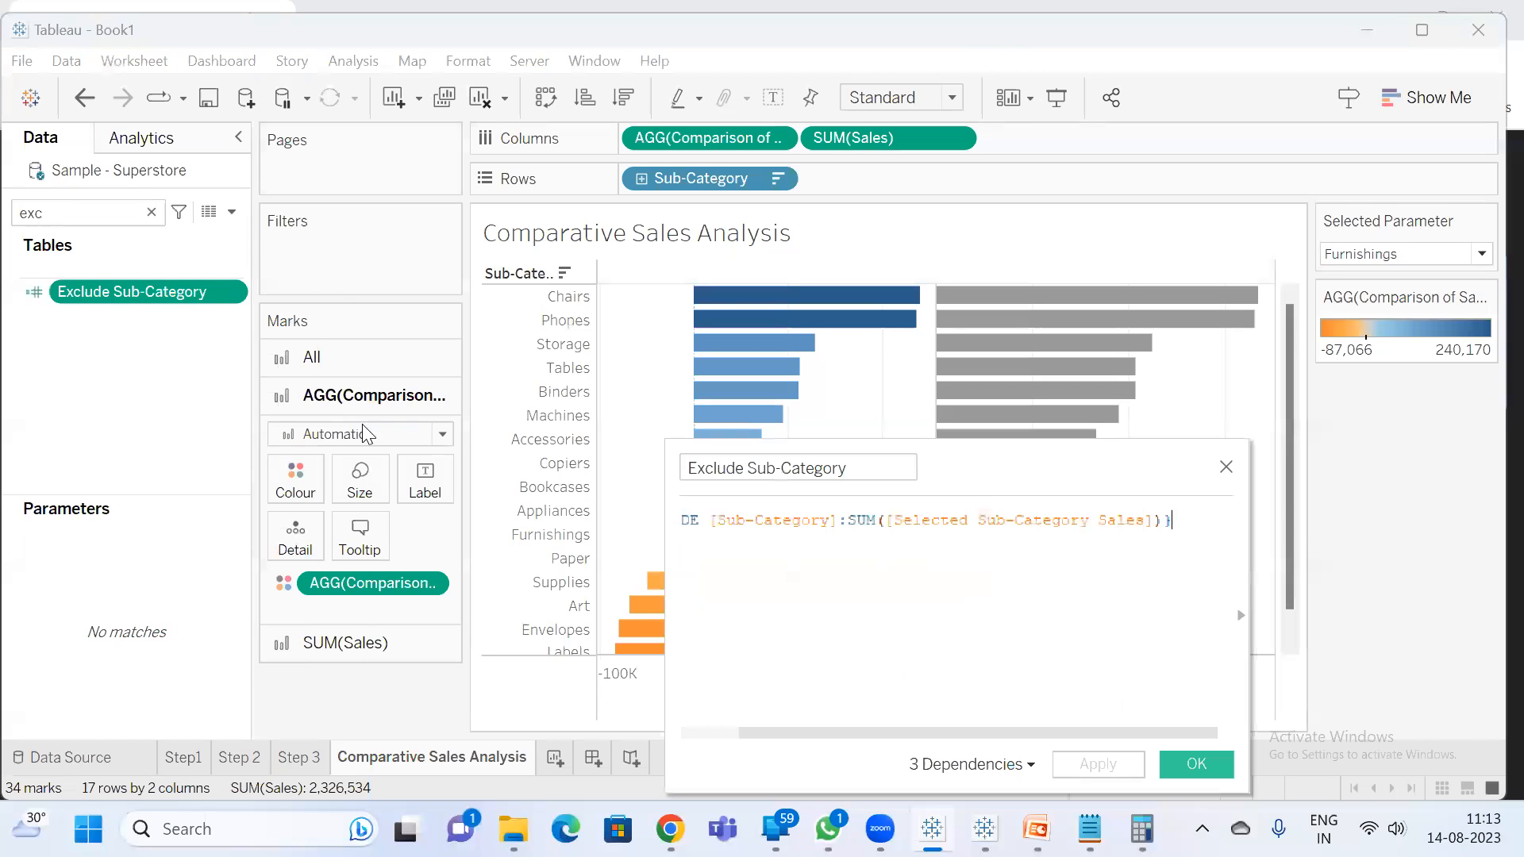
- Close the calculation editor, create a new worksheet and add the Sales measure, found by searching for "sal"
click(1229, 470)
click(556, 757)
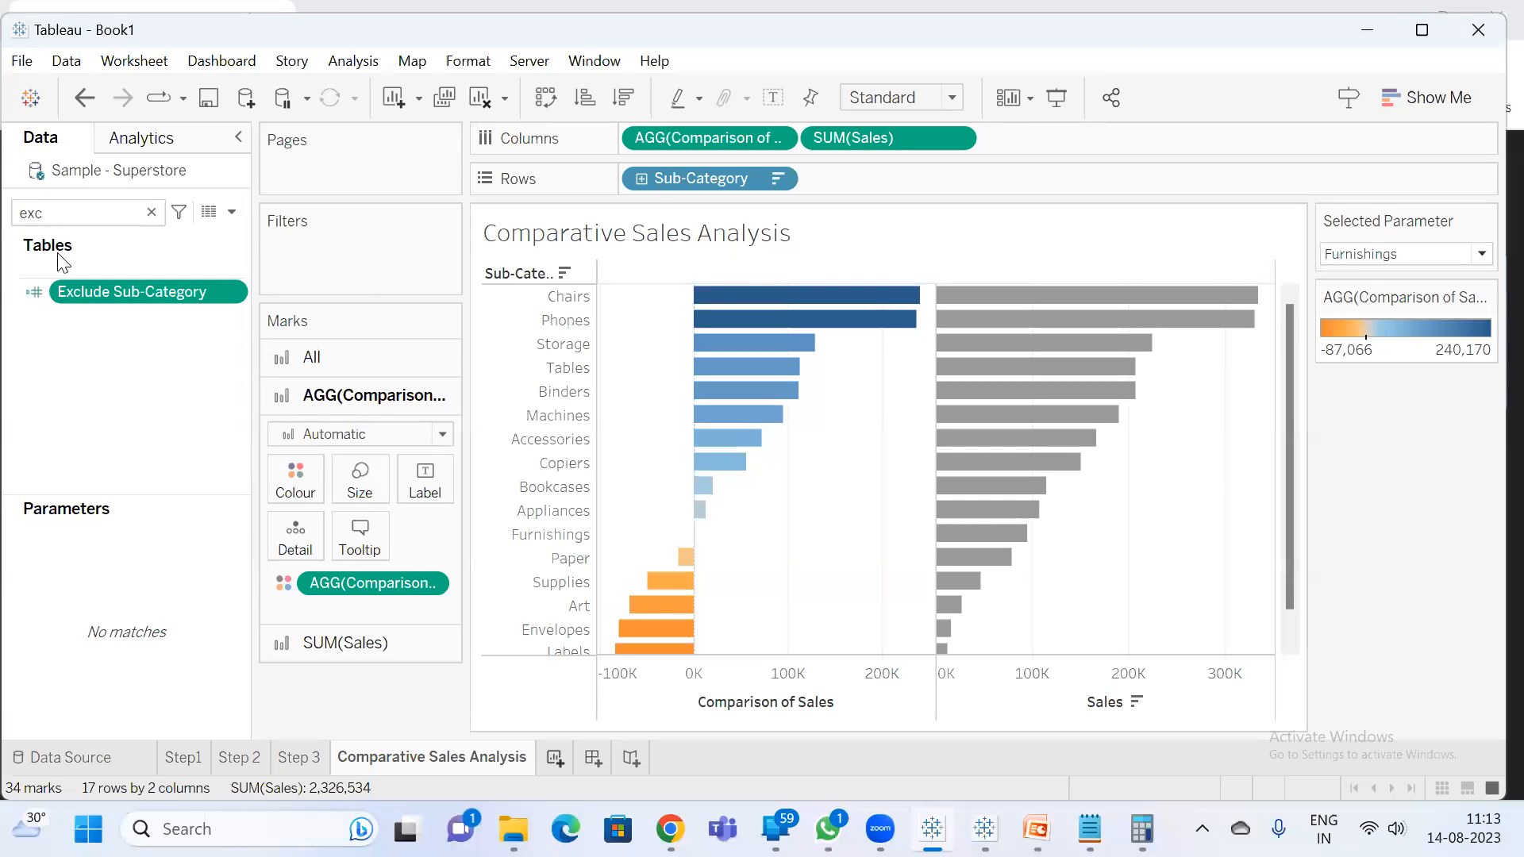
click(90, 212)
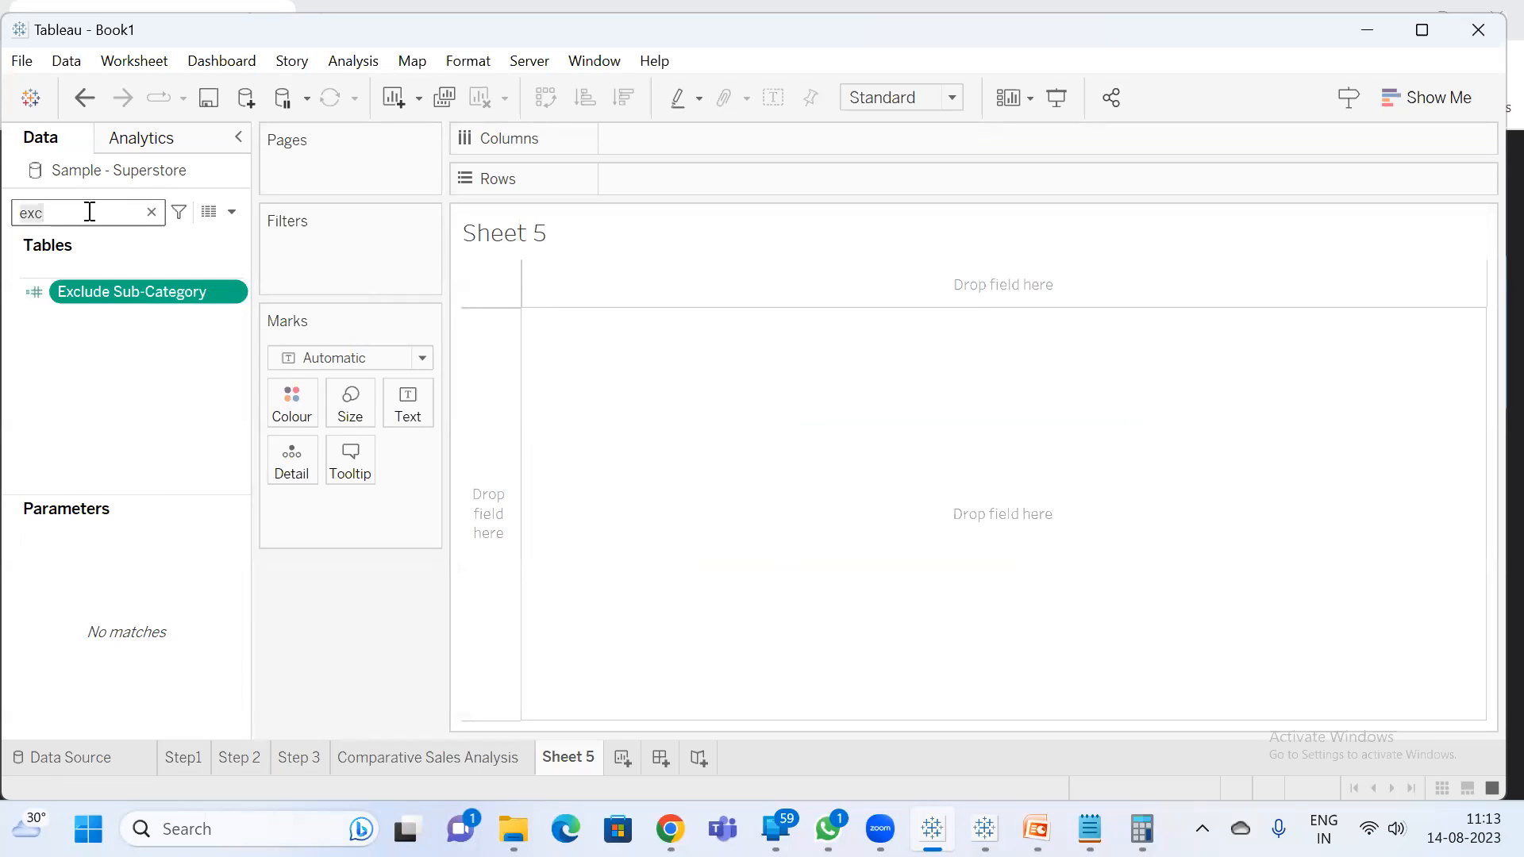
key(BackSpace)
key(BackSpace)
key(BackSpace)
text(sal)
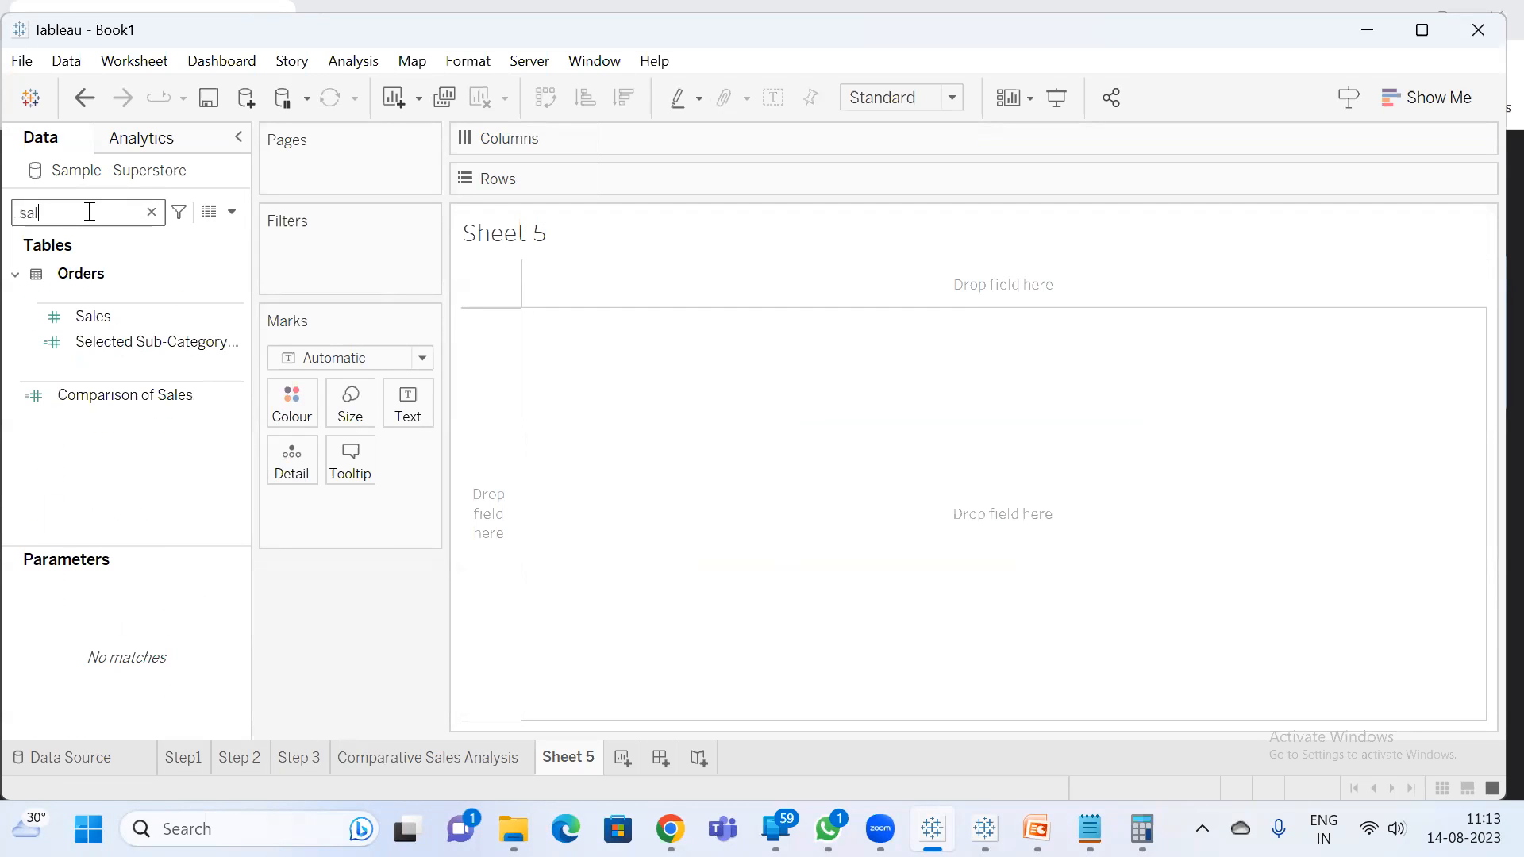
click(71, 316)
double_click(100, 314)
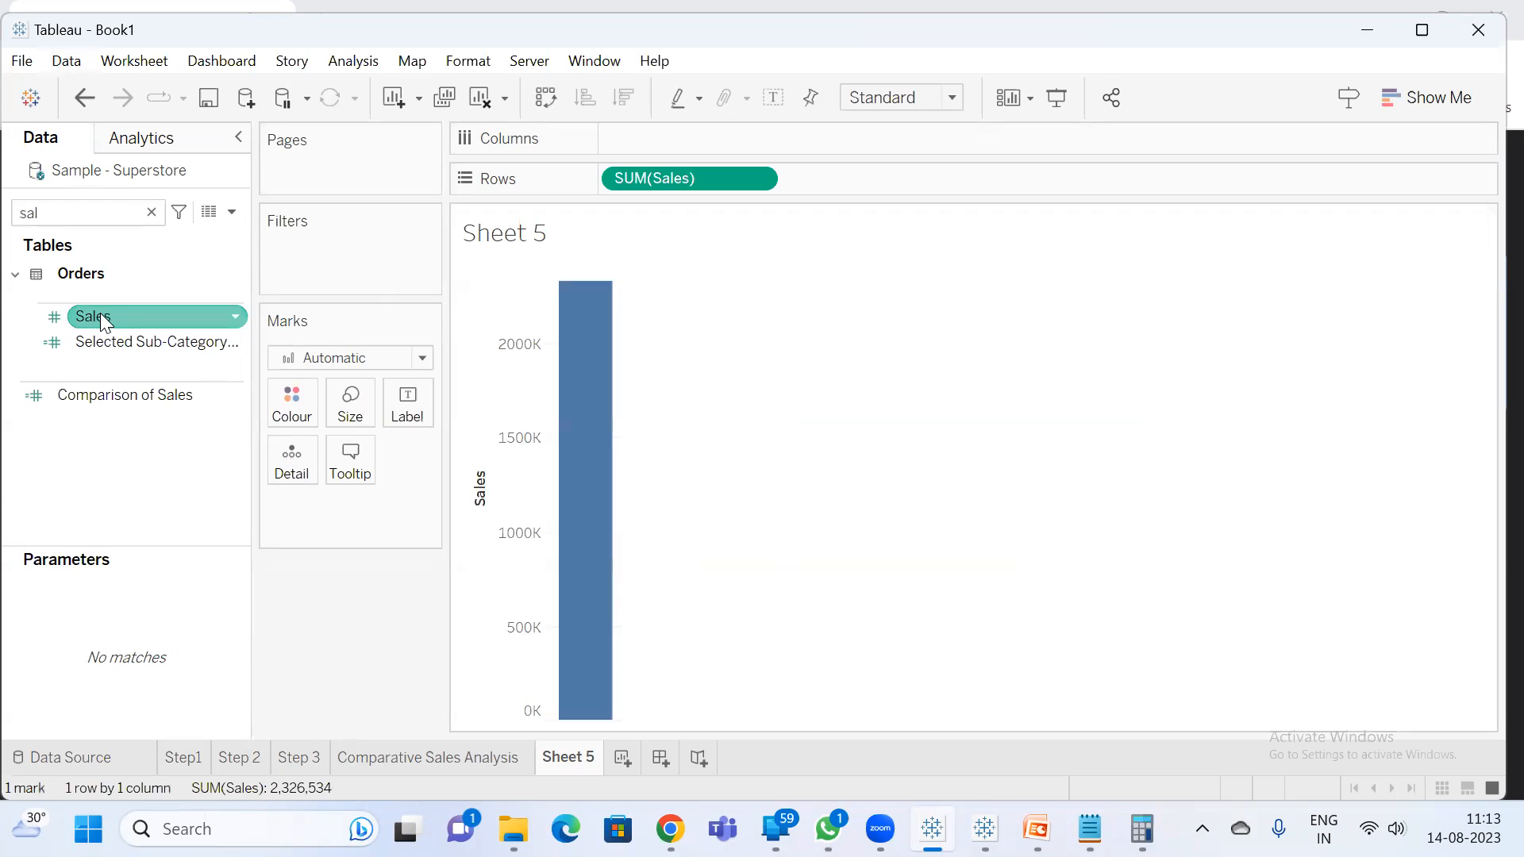
- Add Sub-Category, found by searching for "su", and turn the chart into a text table
double_click(82, 204)
text(su)
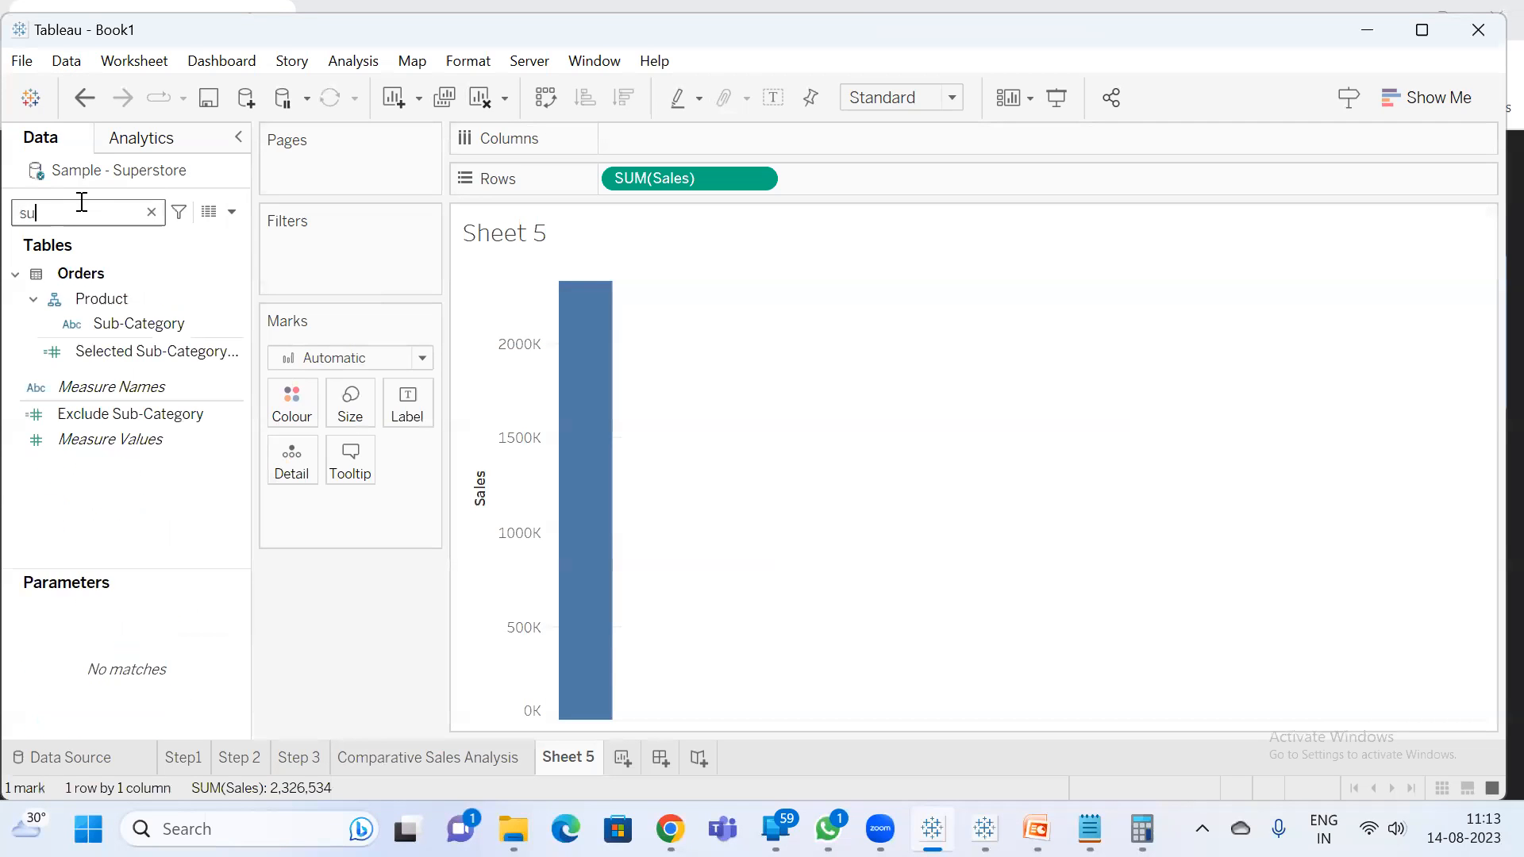
double_click(138, 323)
click(1452, 110)
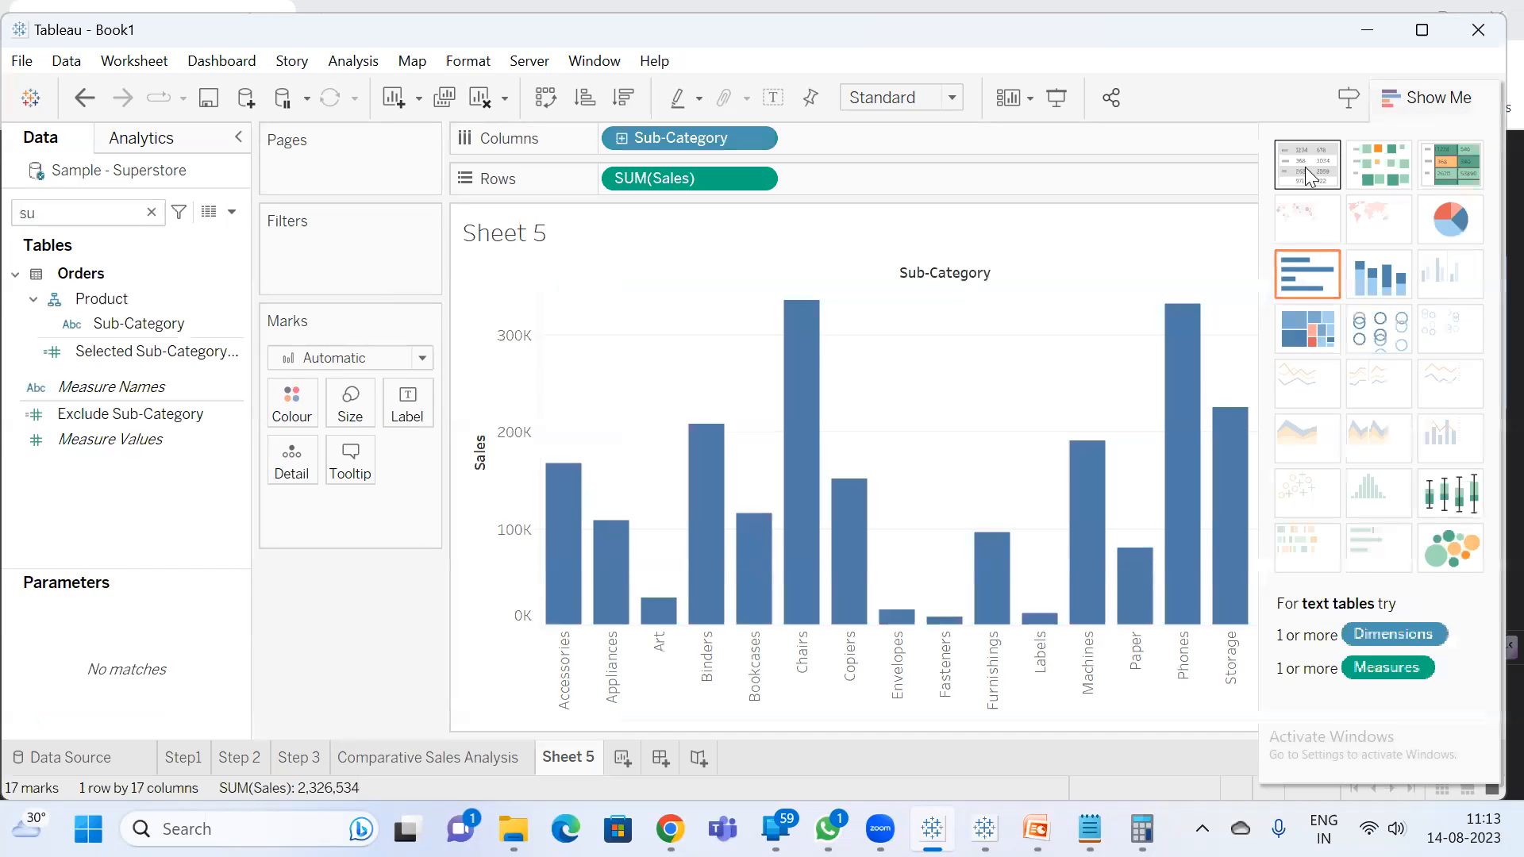
click(1305, 166)
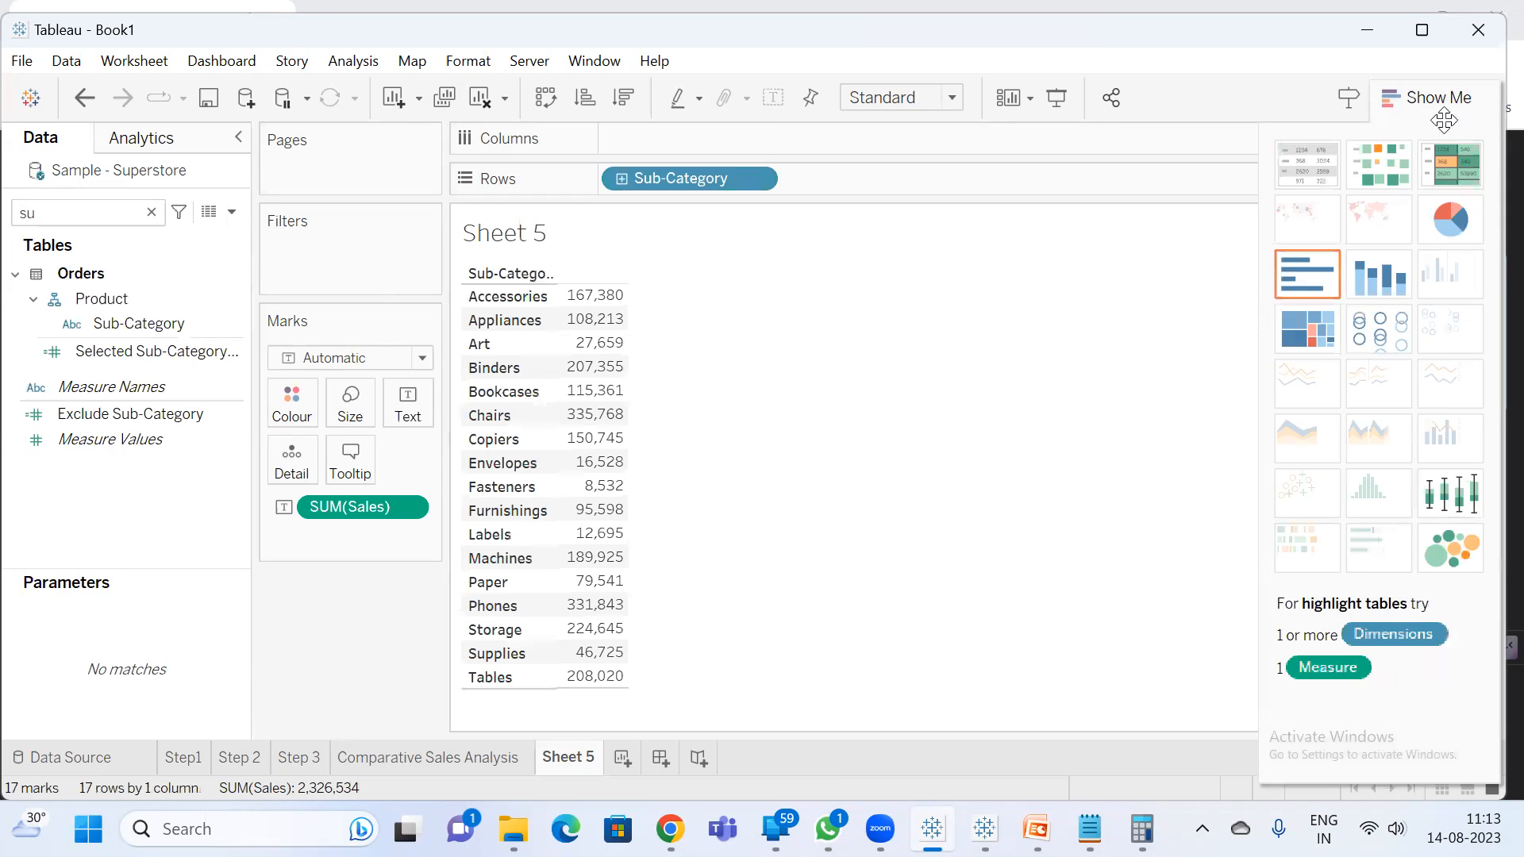
click(1432, 101)
- Create a calculated field named exclude
click(231, 213)
click(178, 237)
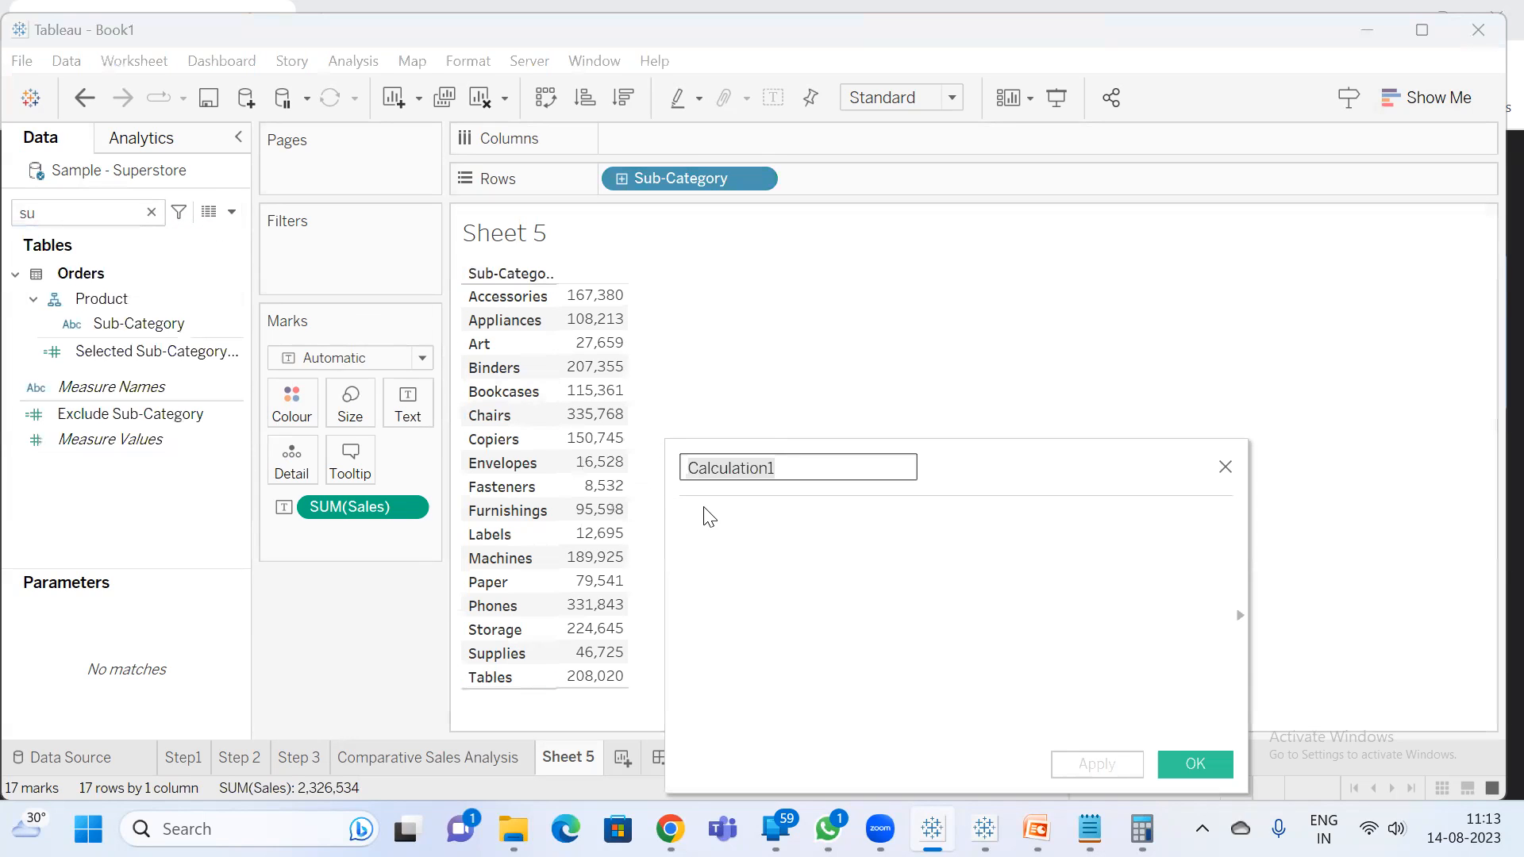
text(exclude)
click(709, 516)
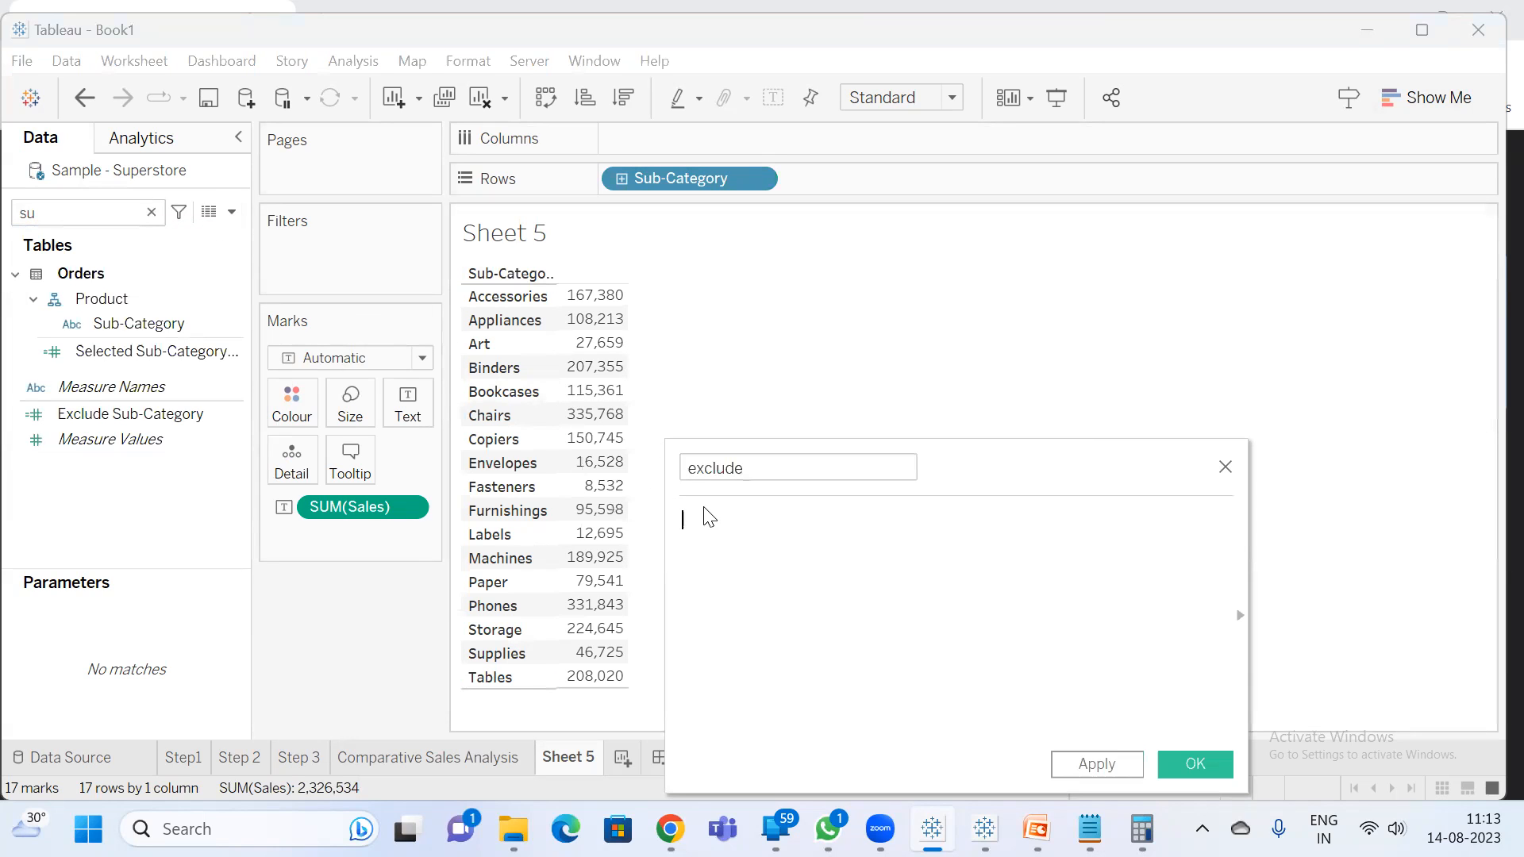
- Enter the formula { EXCLUDE [Sub-Category]:SUM([Sales])} for the exclude field and move the editor clear of the table
text({ ex)
key(Return)
text(su)
key(Return)
text(:sum)
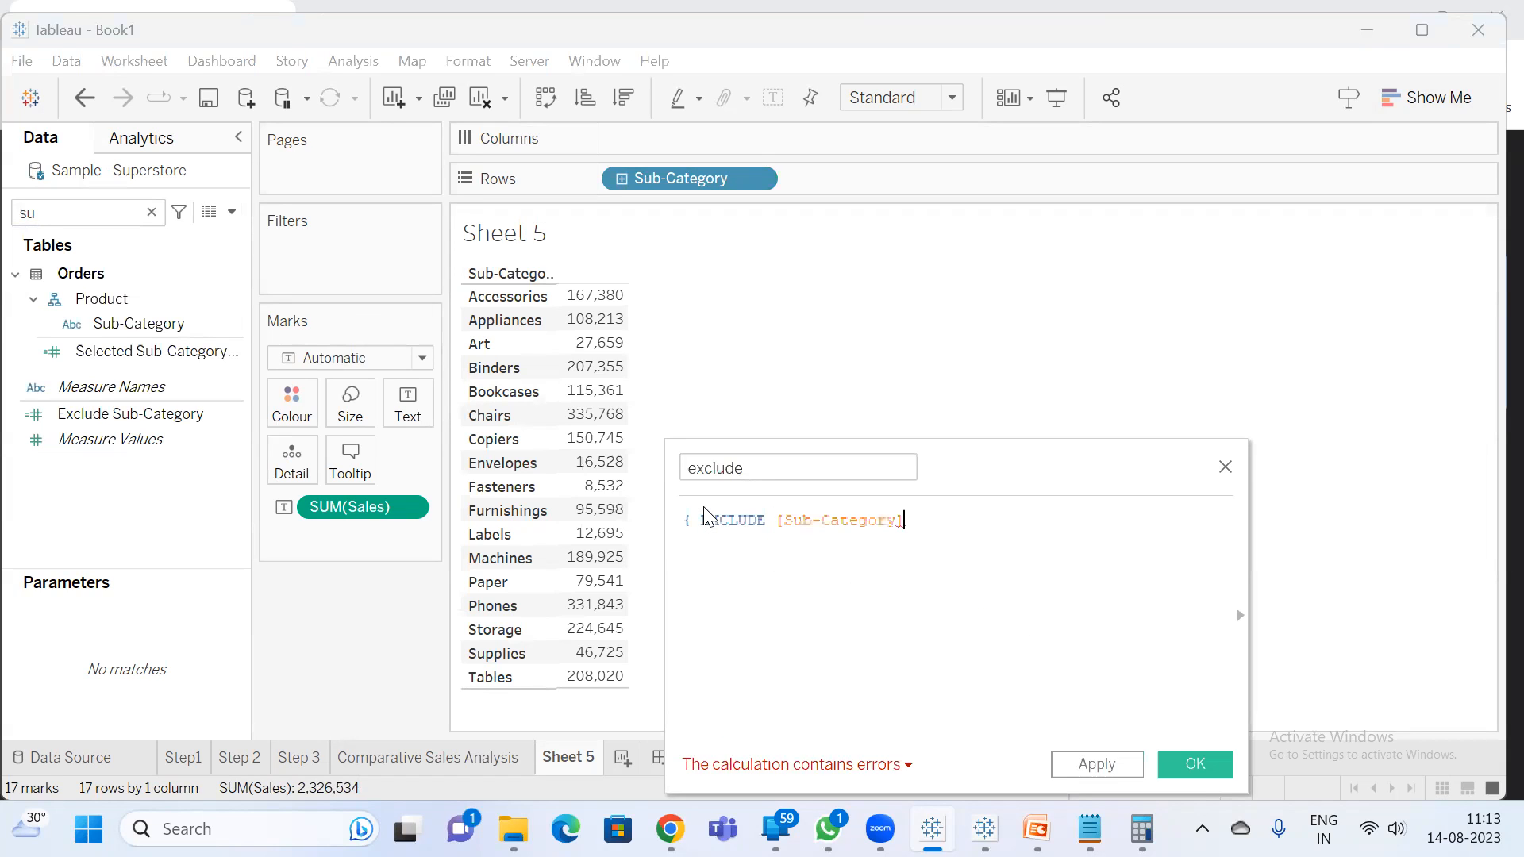
key(Return)
text(sa)
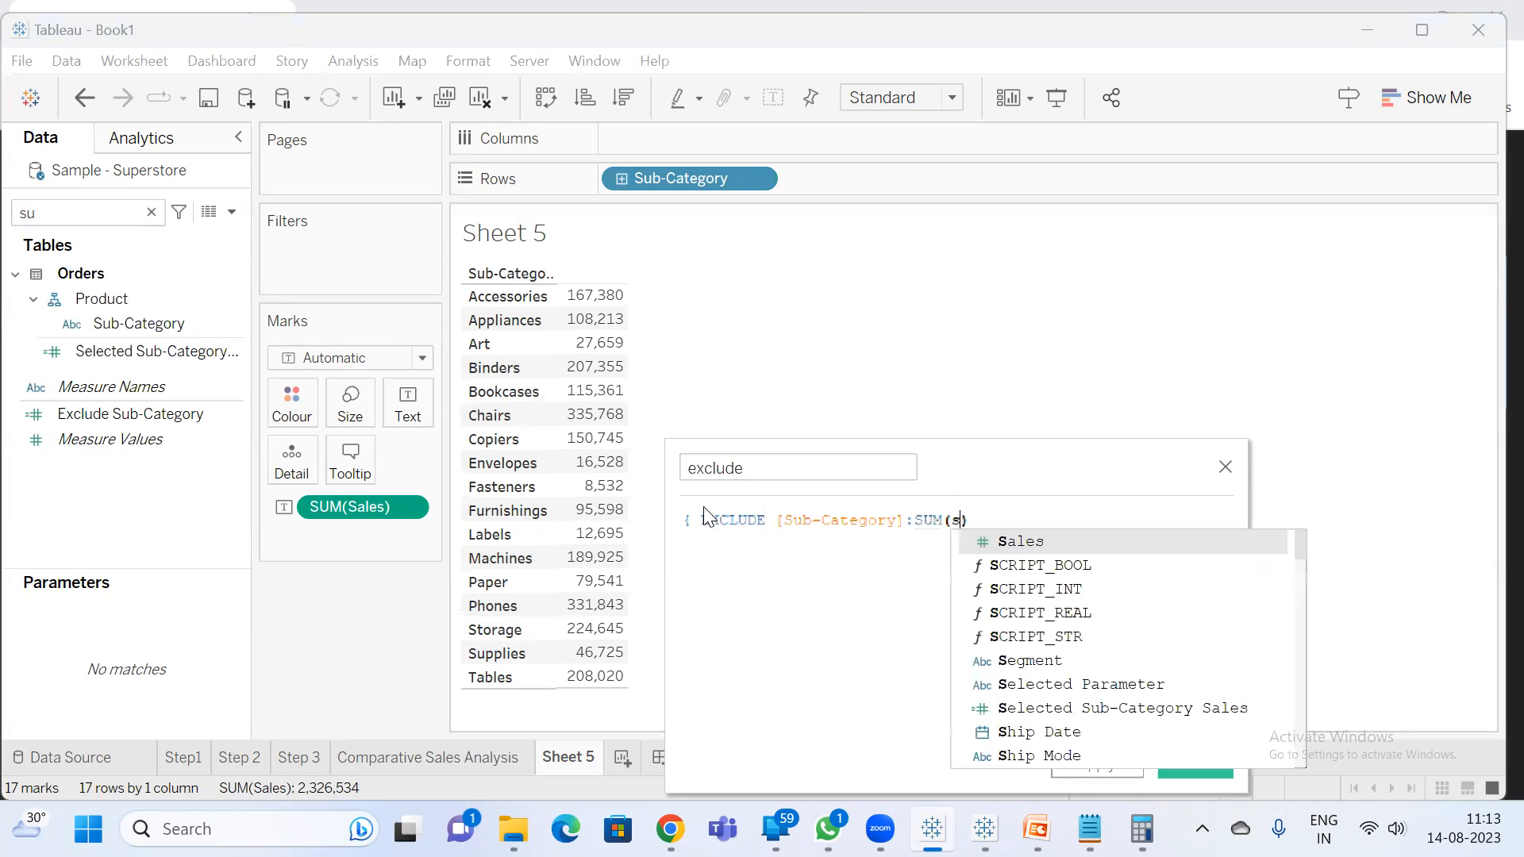
key(Return)
text(})
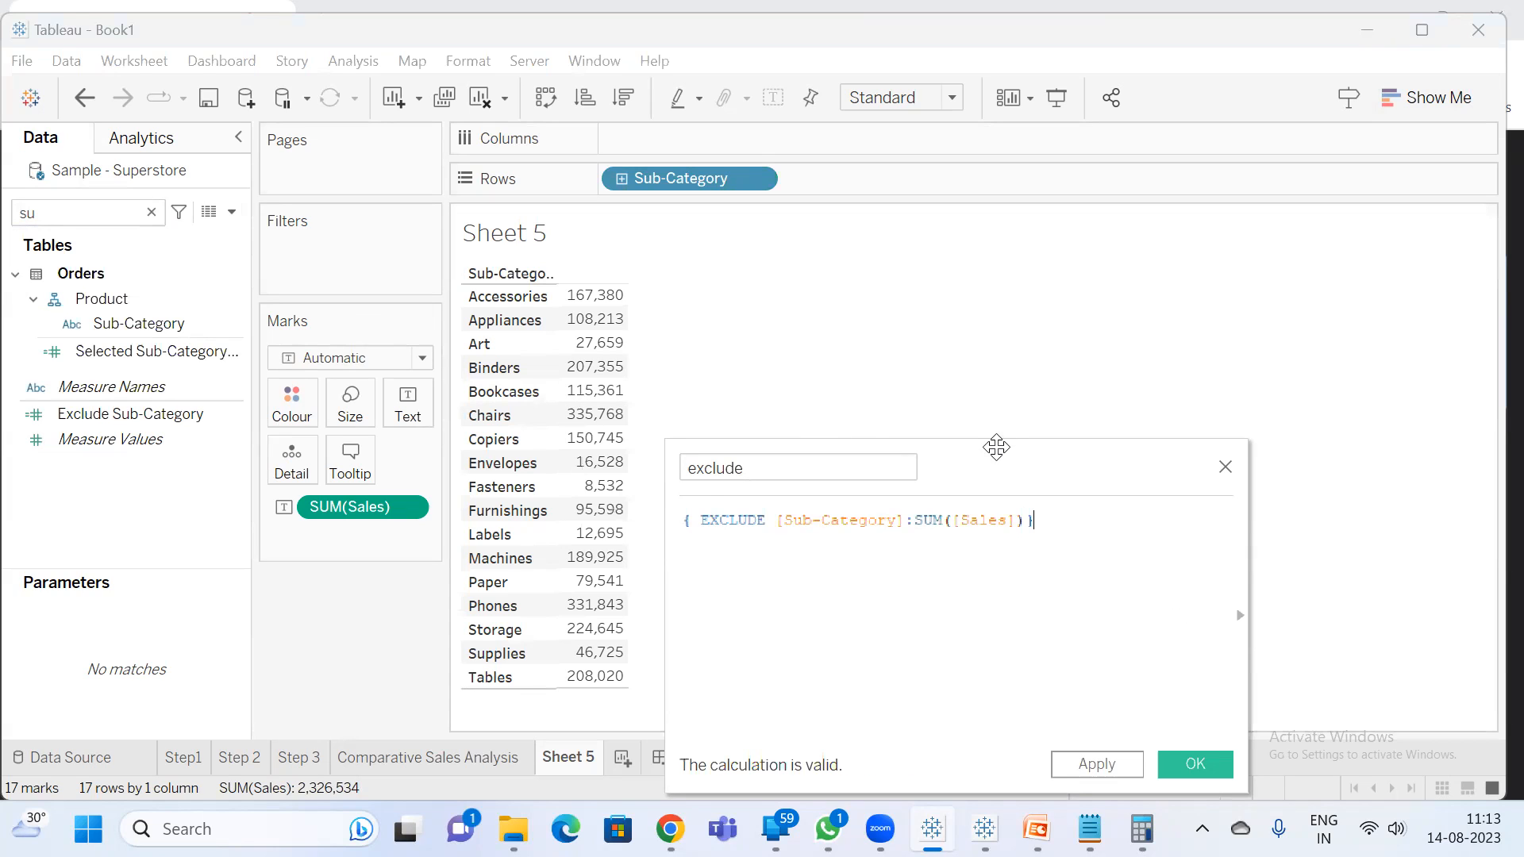
drag(992, 446, 1073, 348)
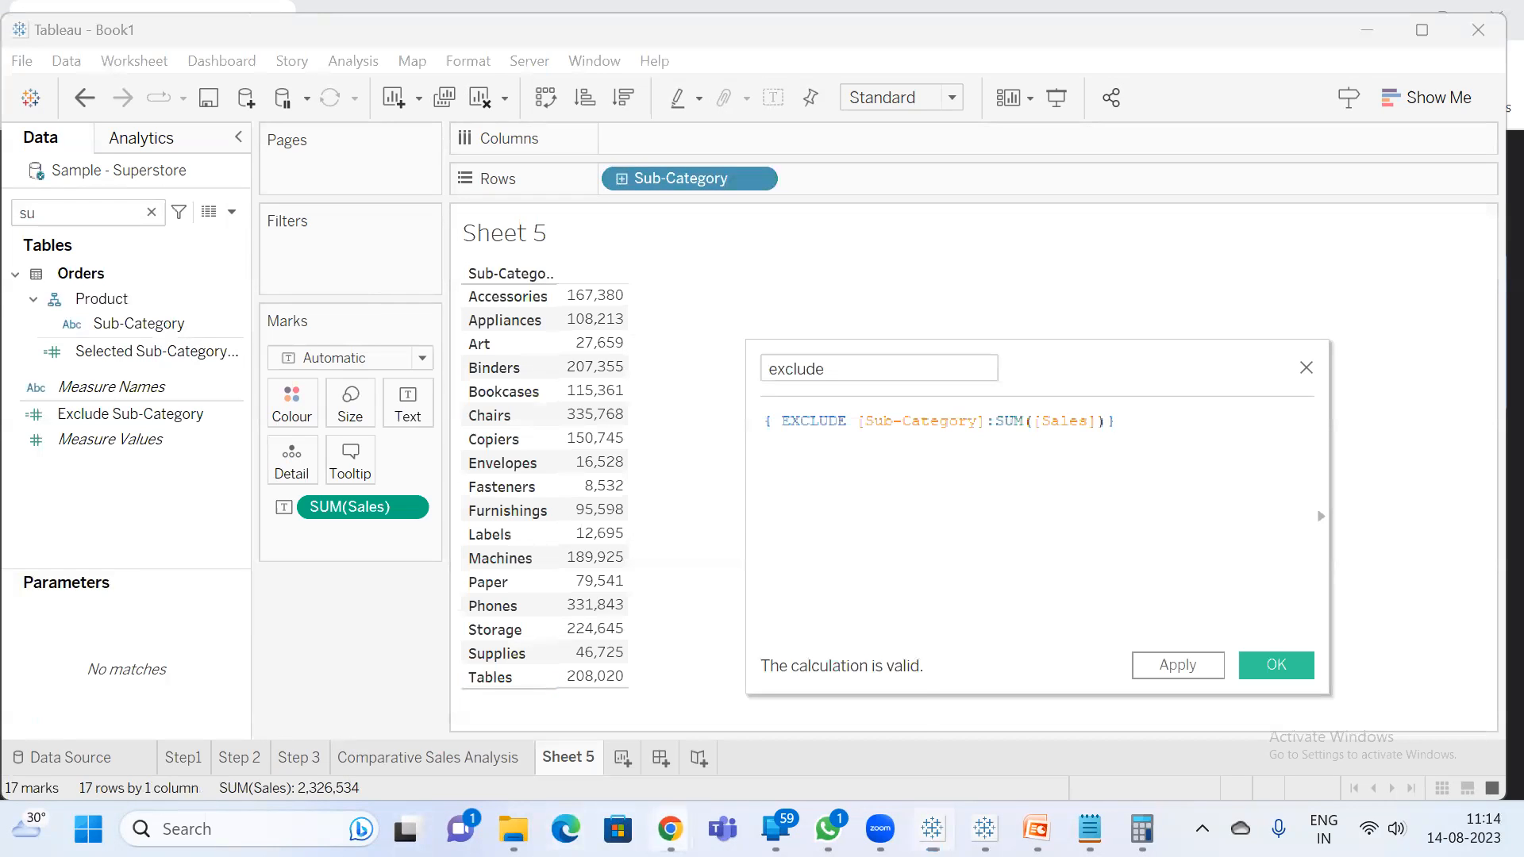
- Switch to the Google Meet window to check the call, and return to Tableau
mouse_move(670, 829)
click(517, 718)
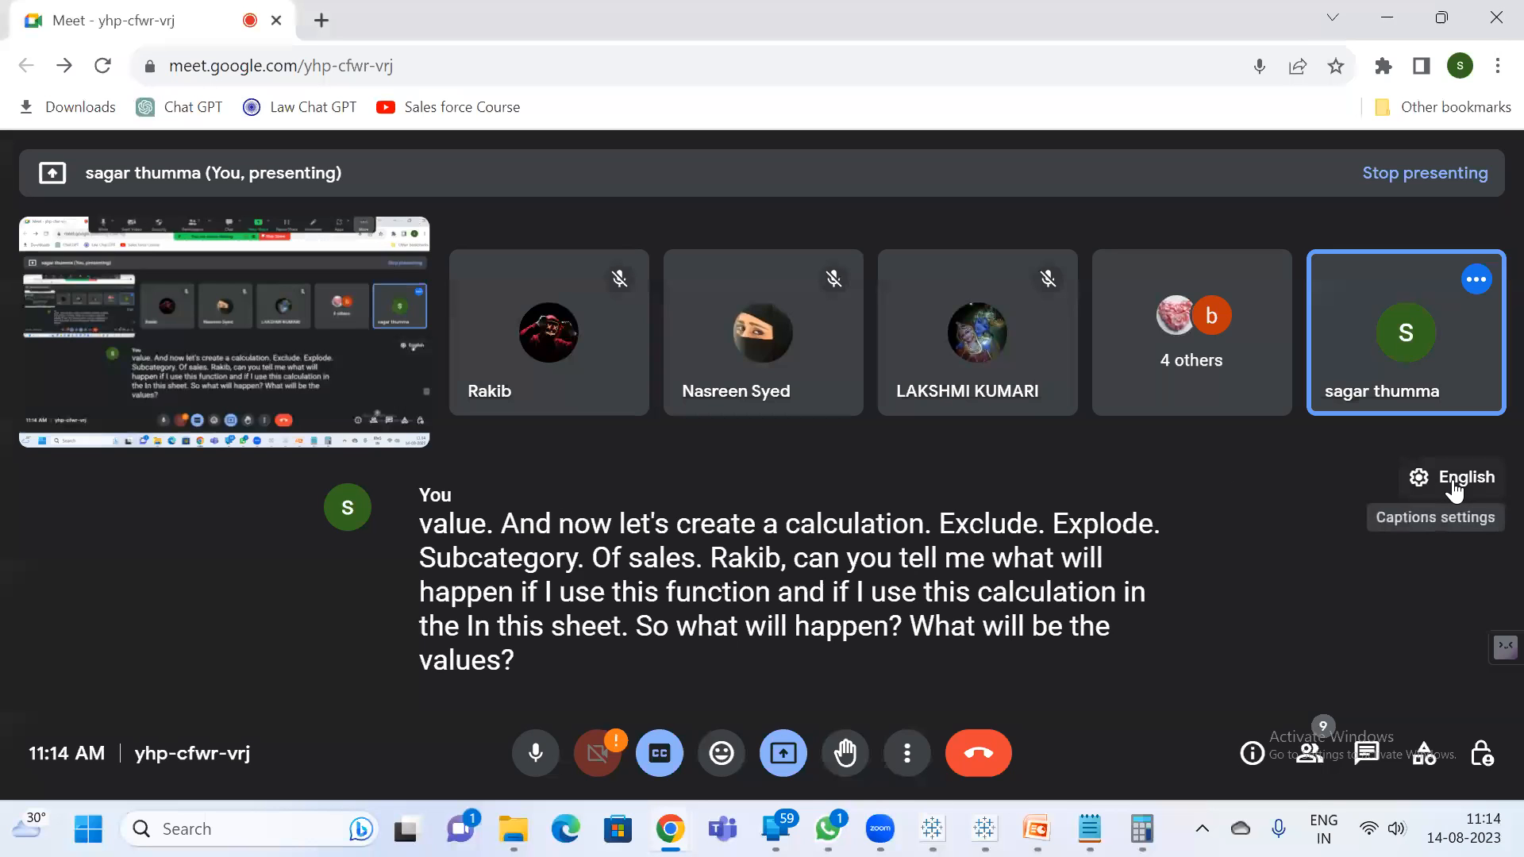
click(1386, 18)
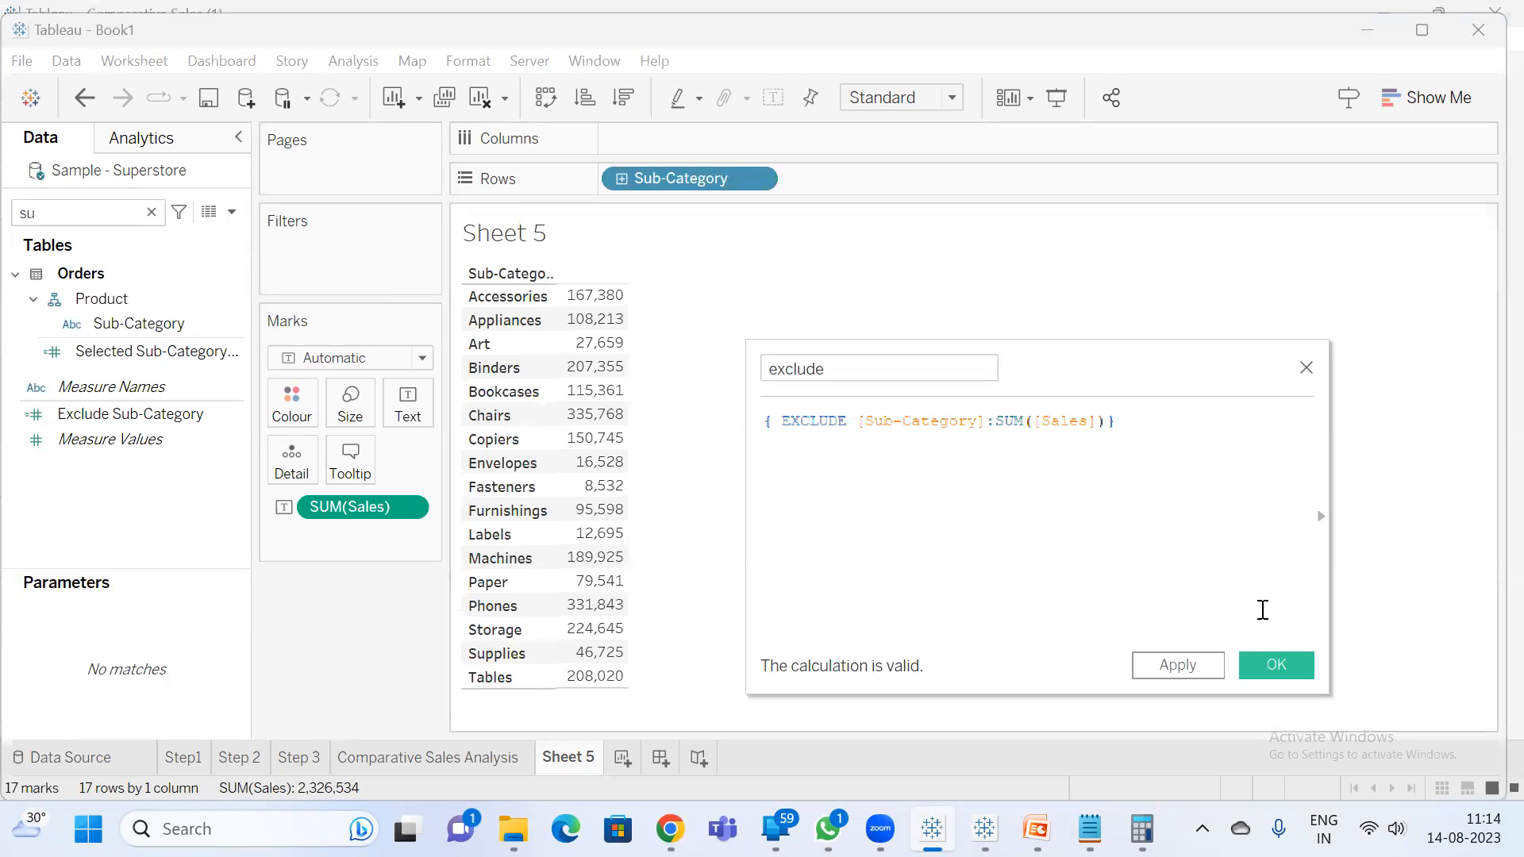
- Save the exclude calculation and search the fields for "exc"
click(1278, 669)
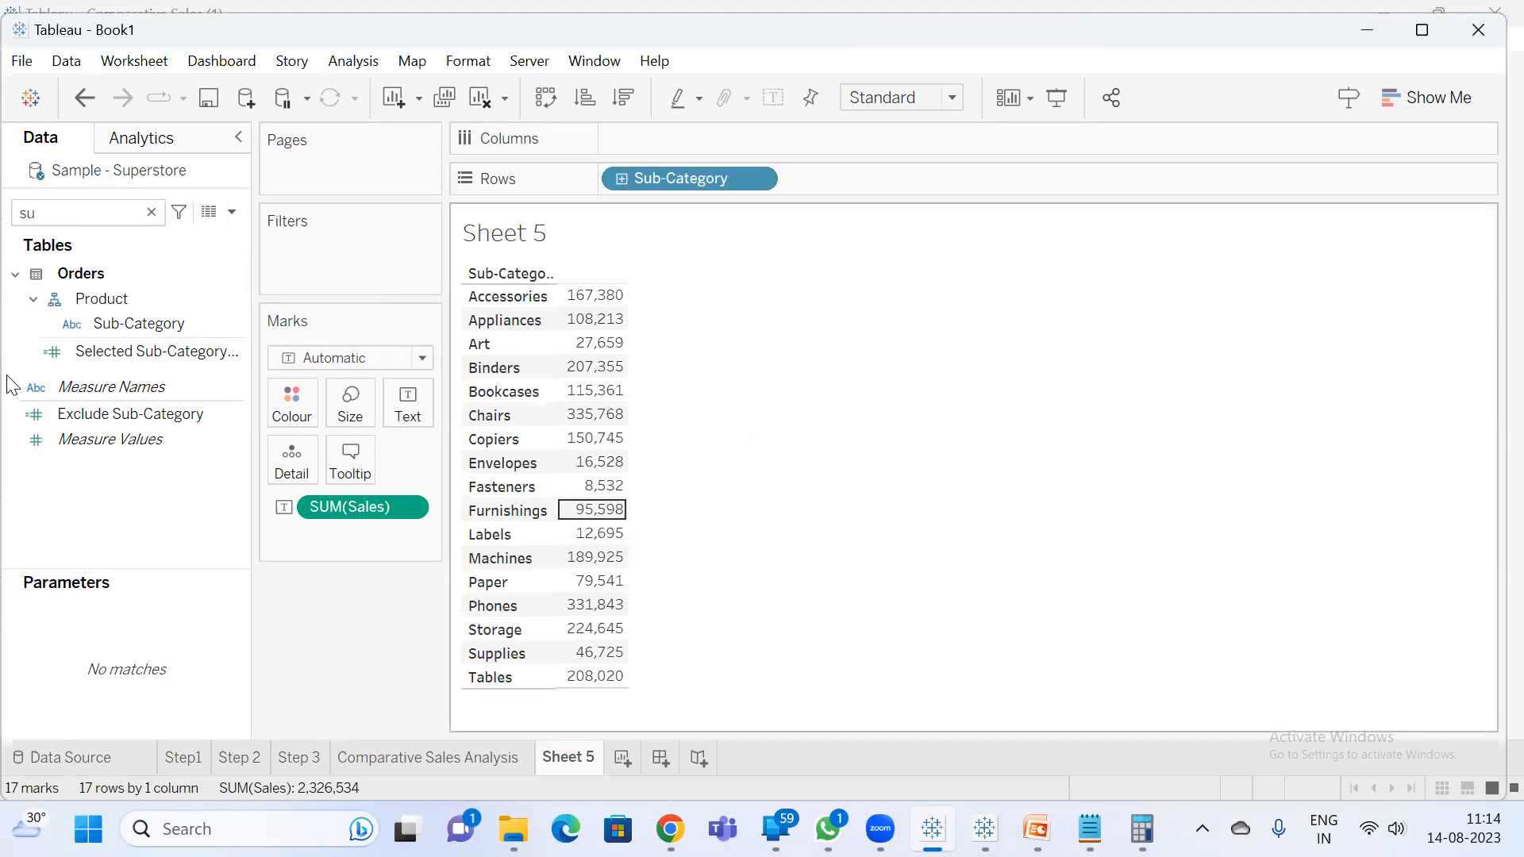
click(66, 214)
key(BackSpace)
key(BackSpace)
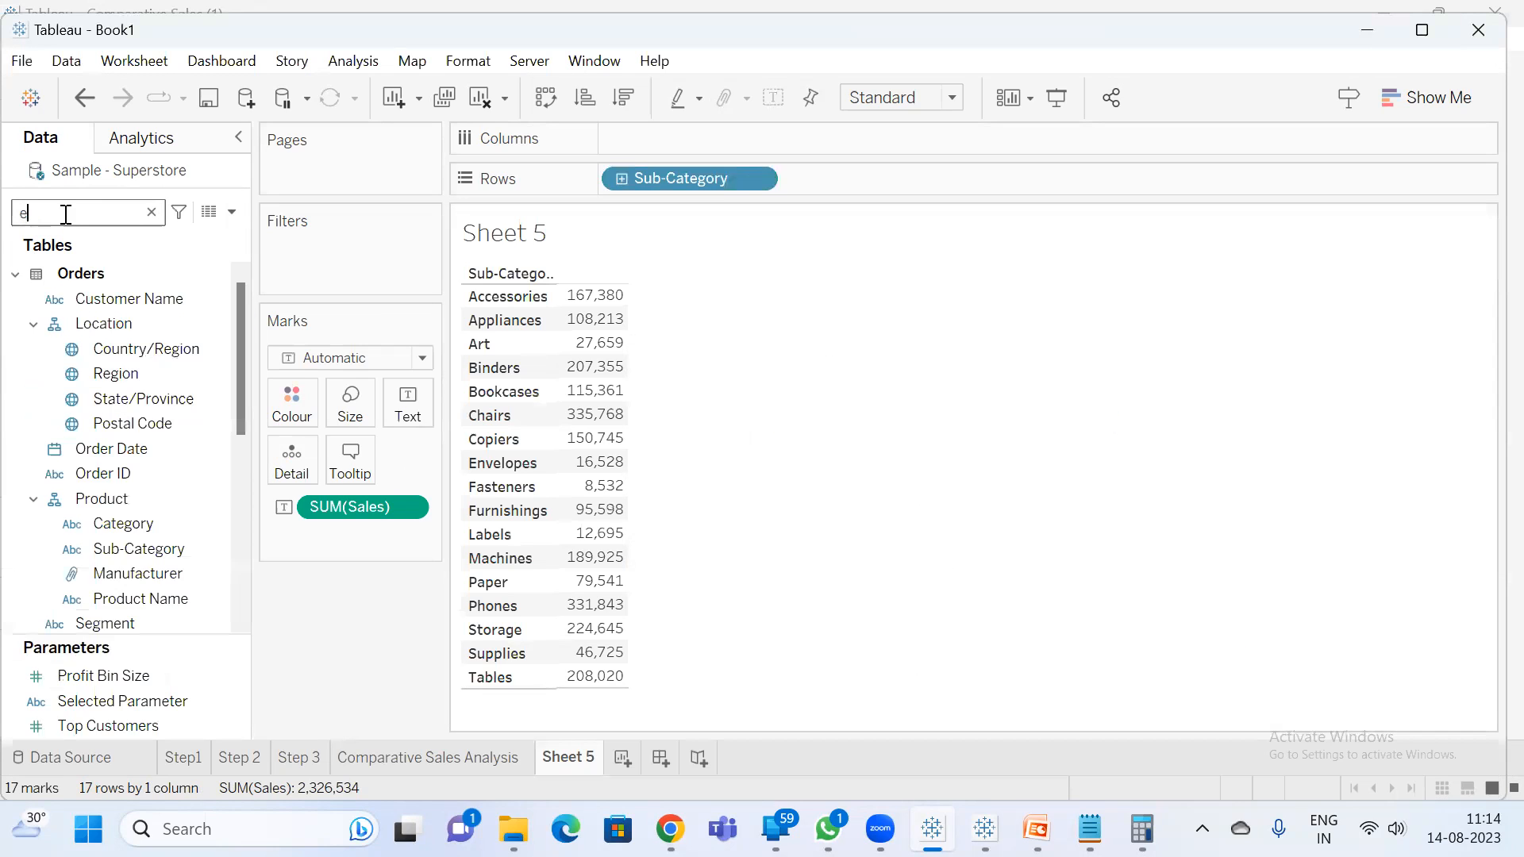
text(exc)
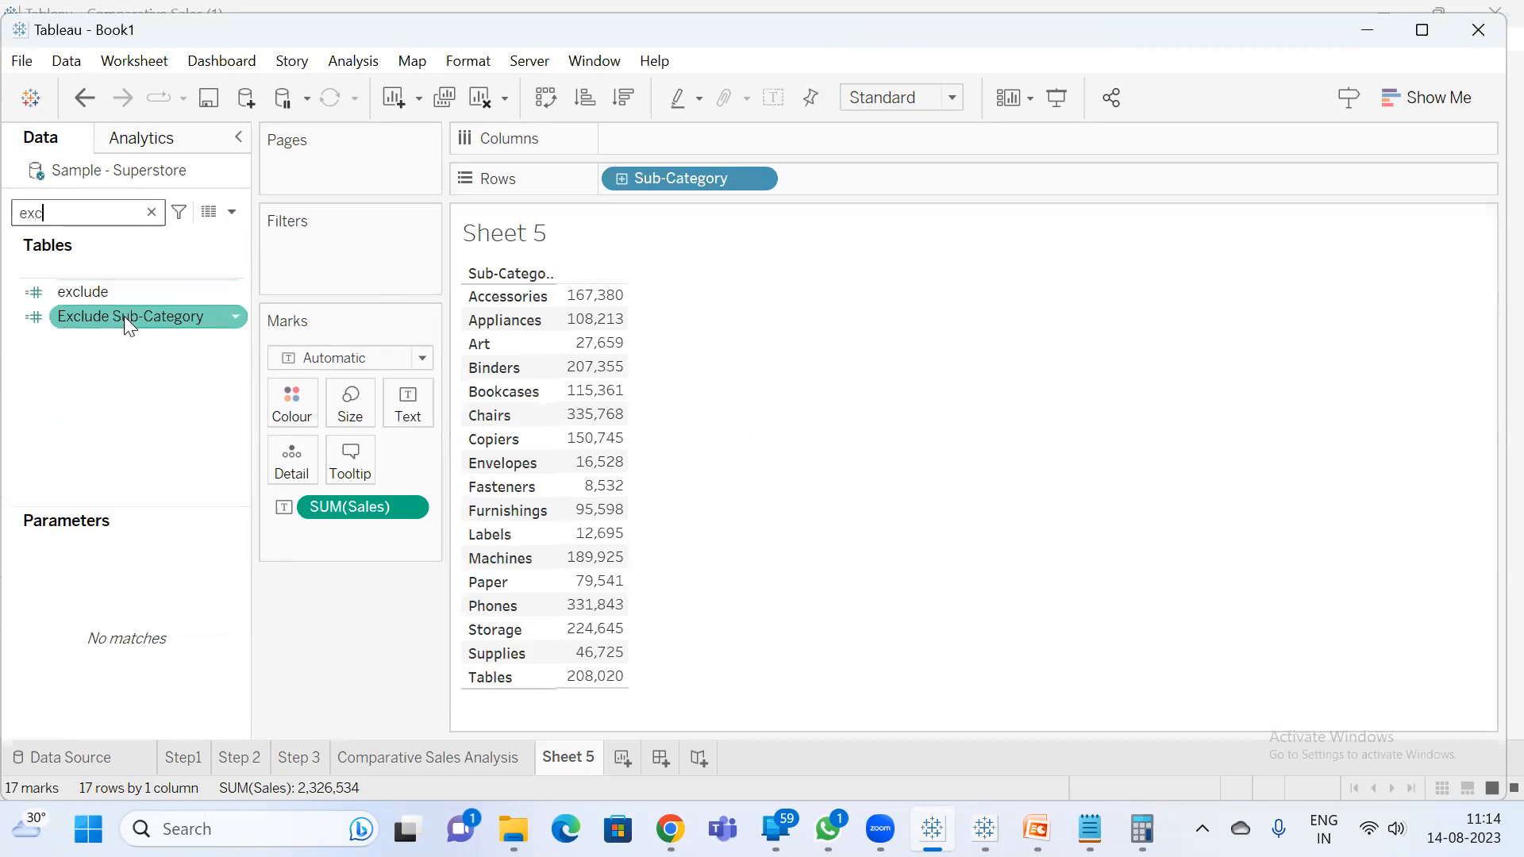
- Try removing Sub-Category from the rows to view overall sales, and undo the removal
drag(681, 181, 976, 413)
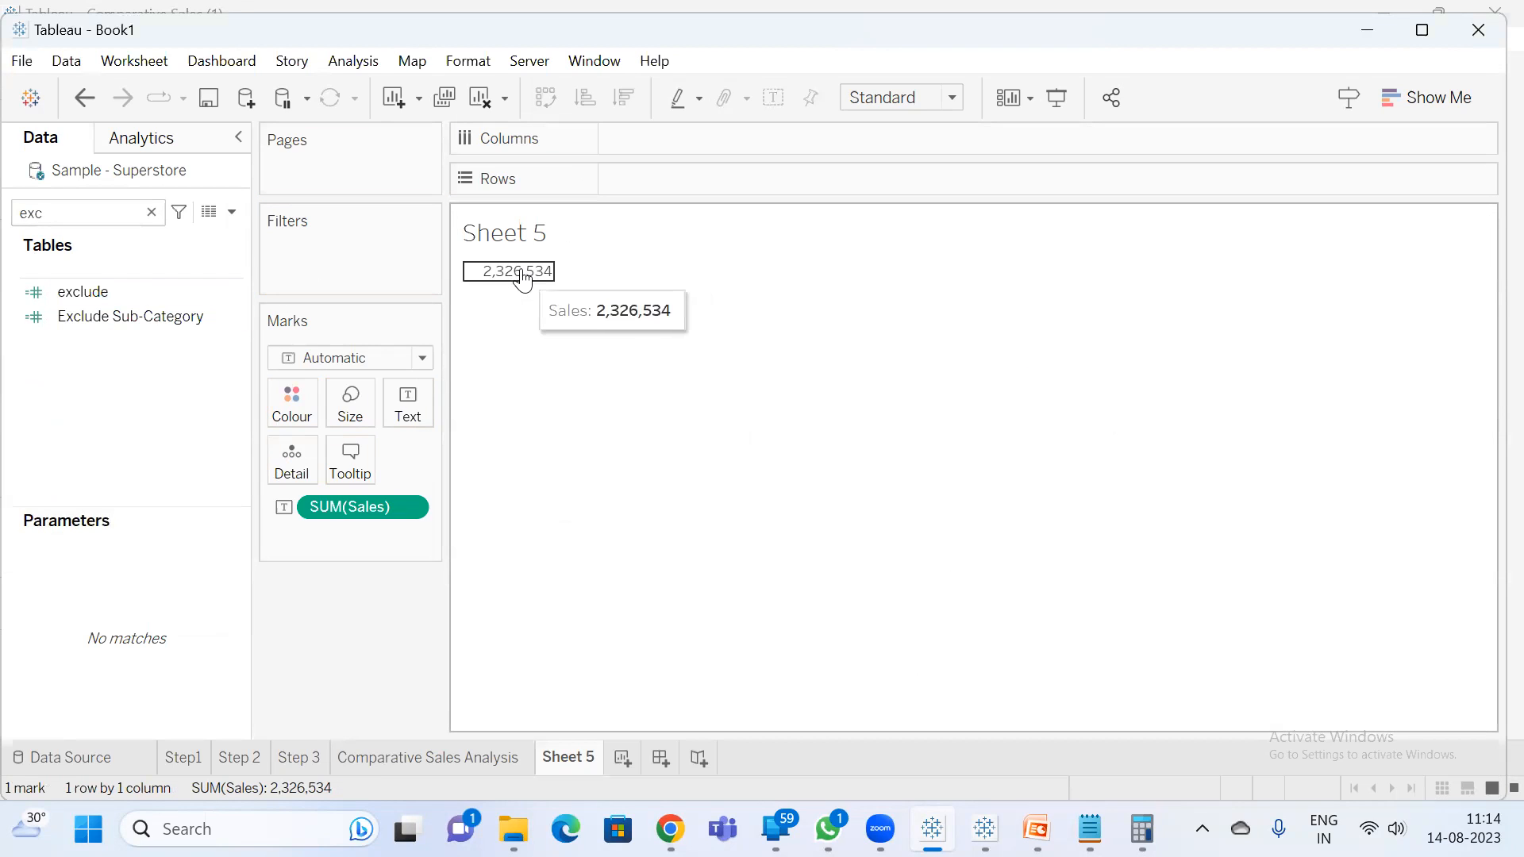
key(ctrl+z)
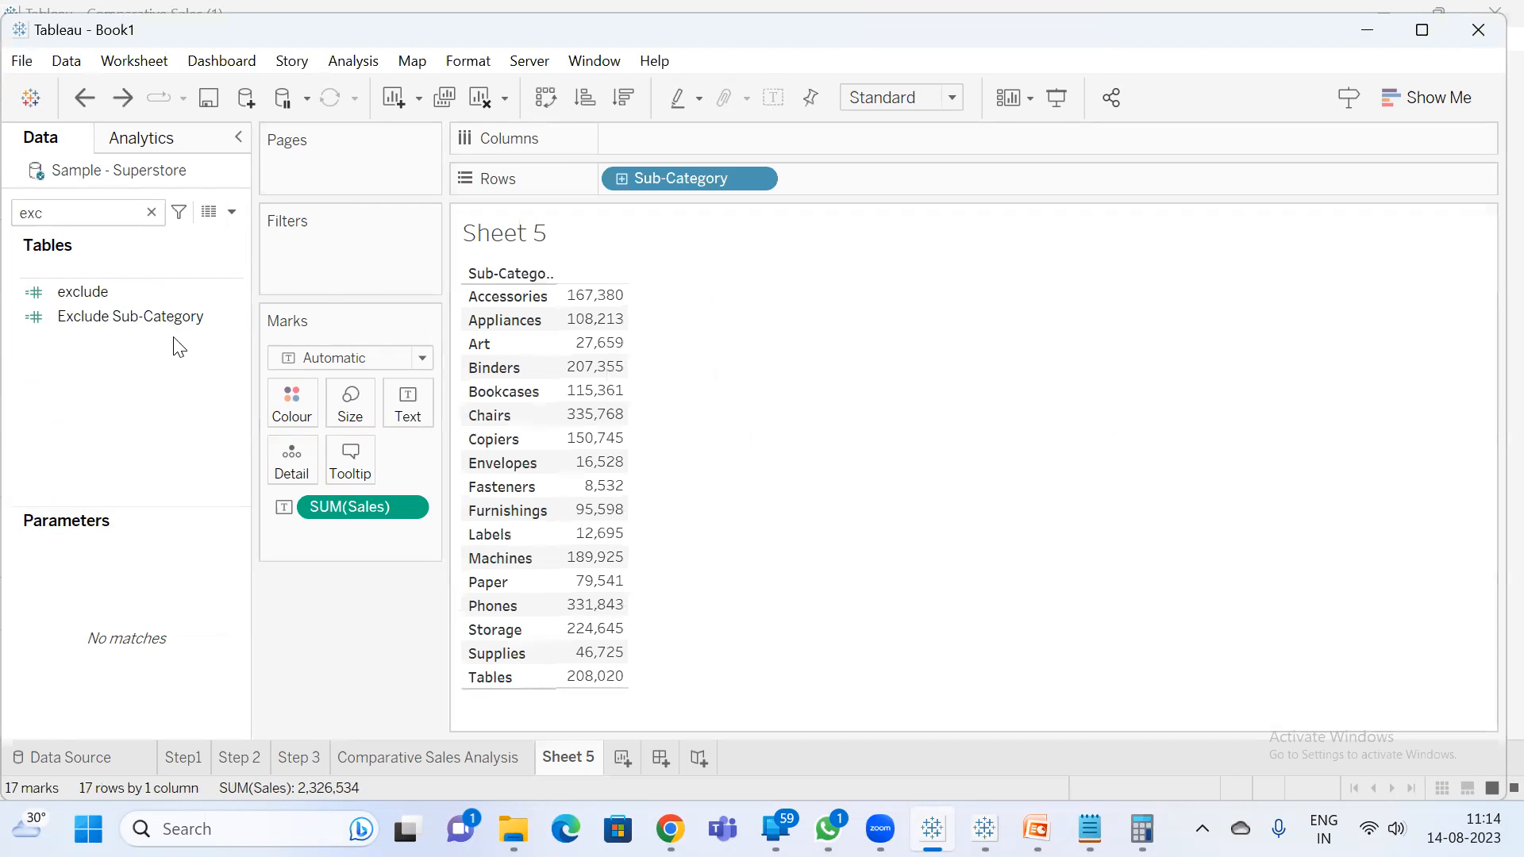
- Open the exclude field's calculation to review its formula, and close the editor
click(82, 294)
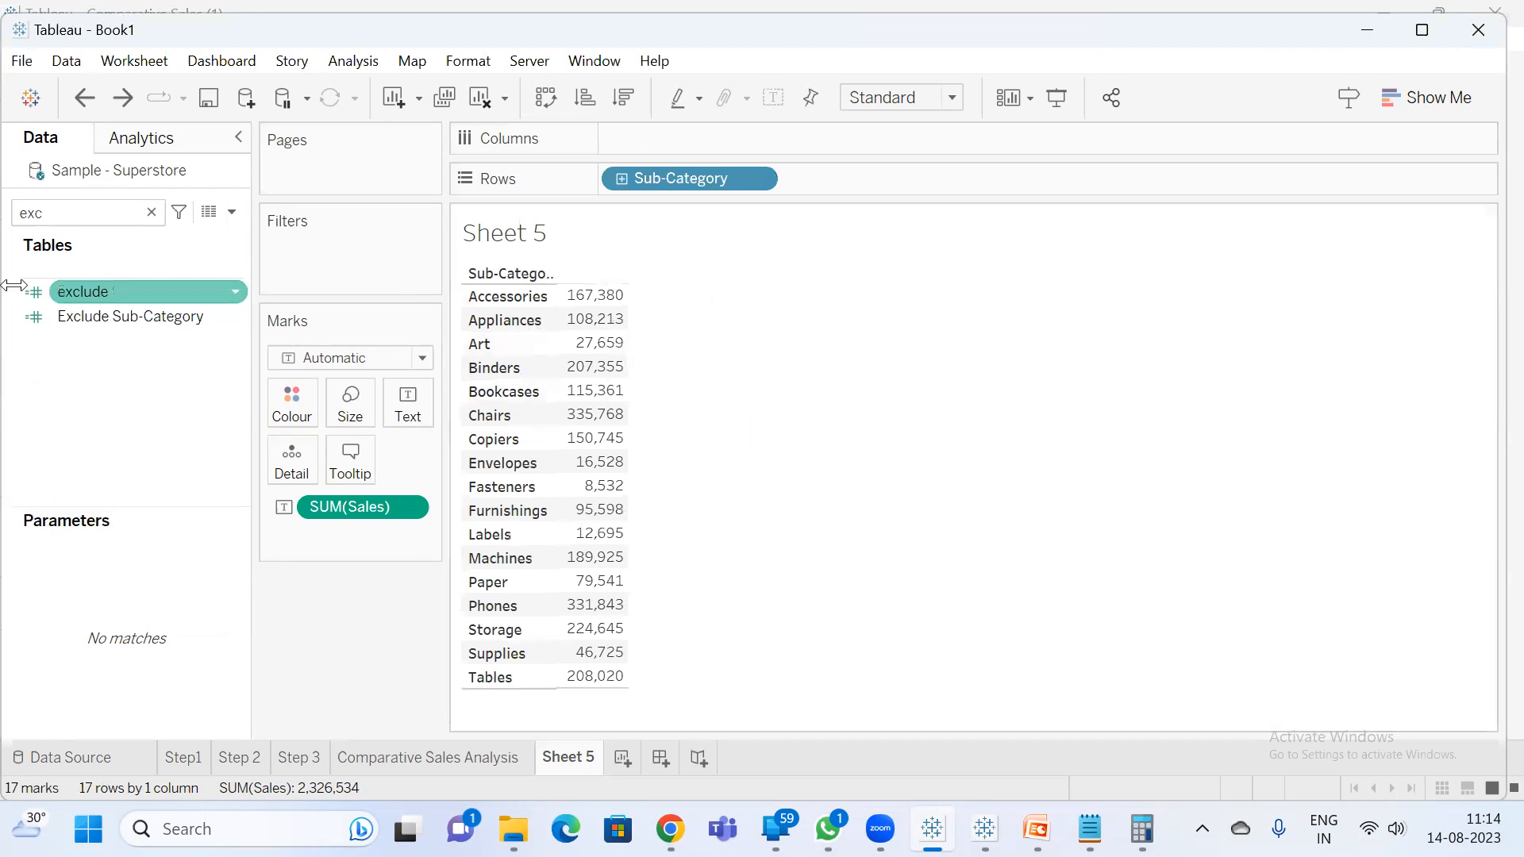
right_click(81, 299)
click(186, 436)
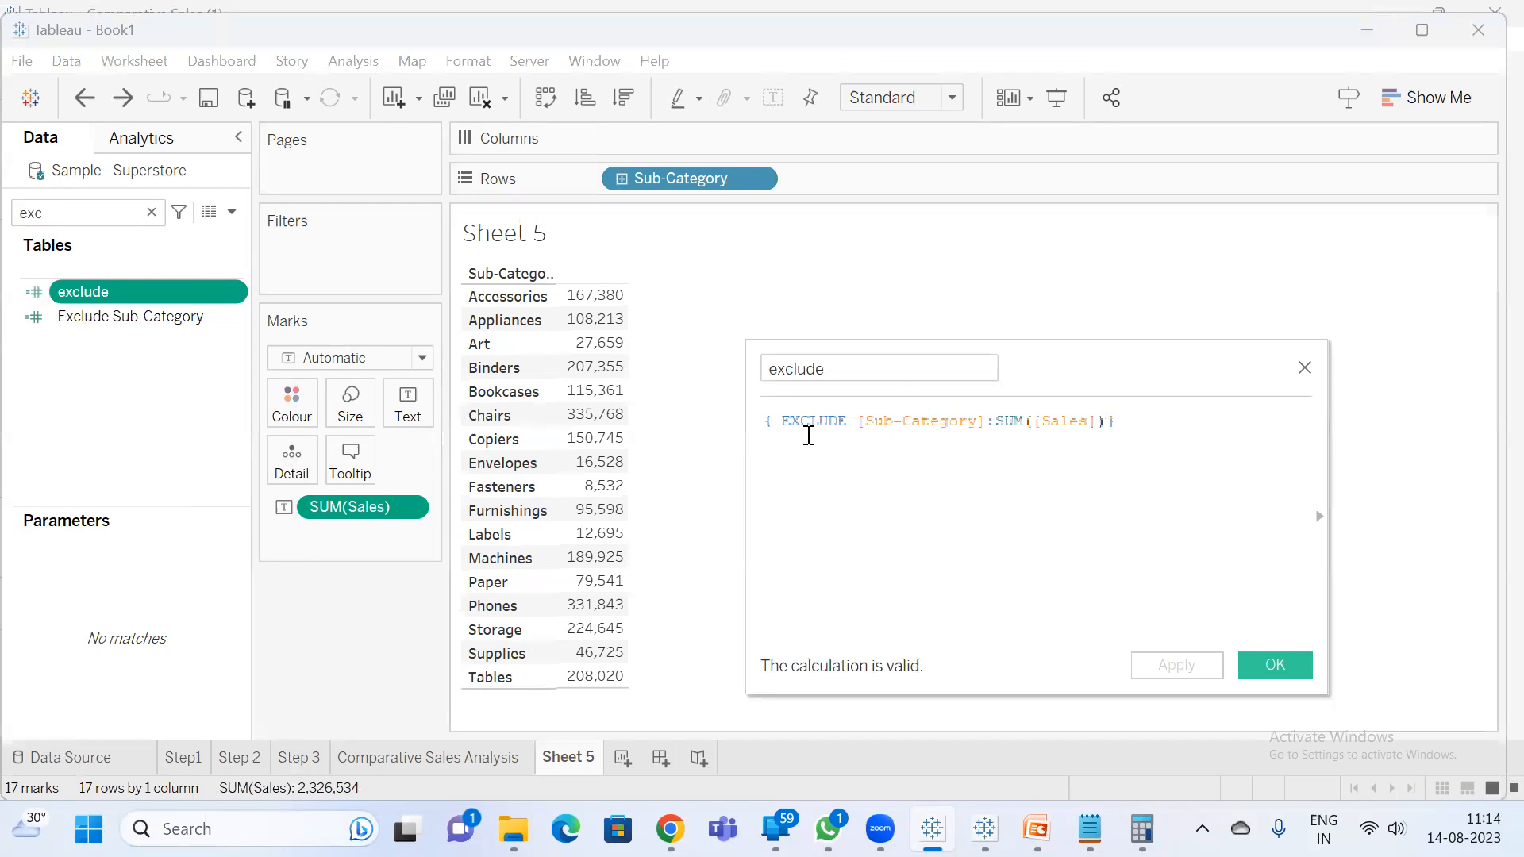
click(1274, 665)
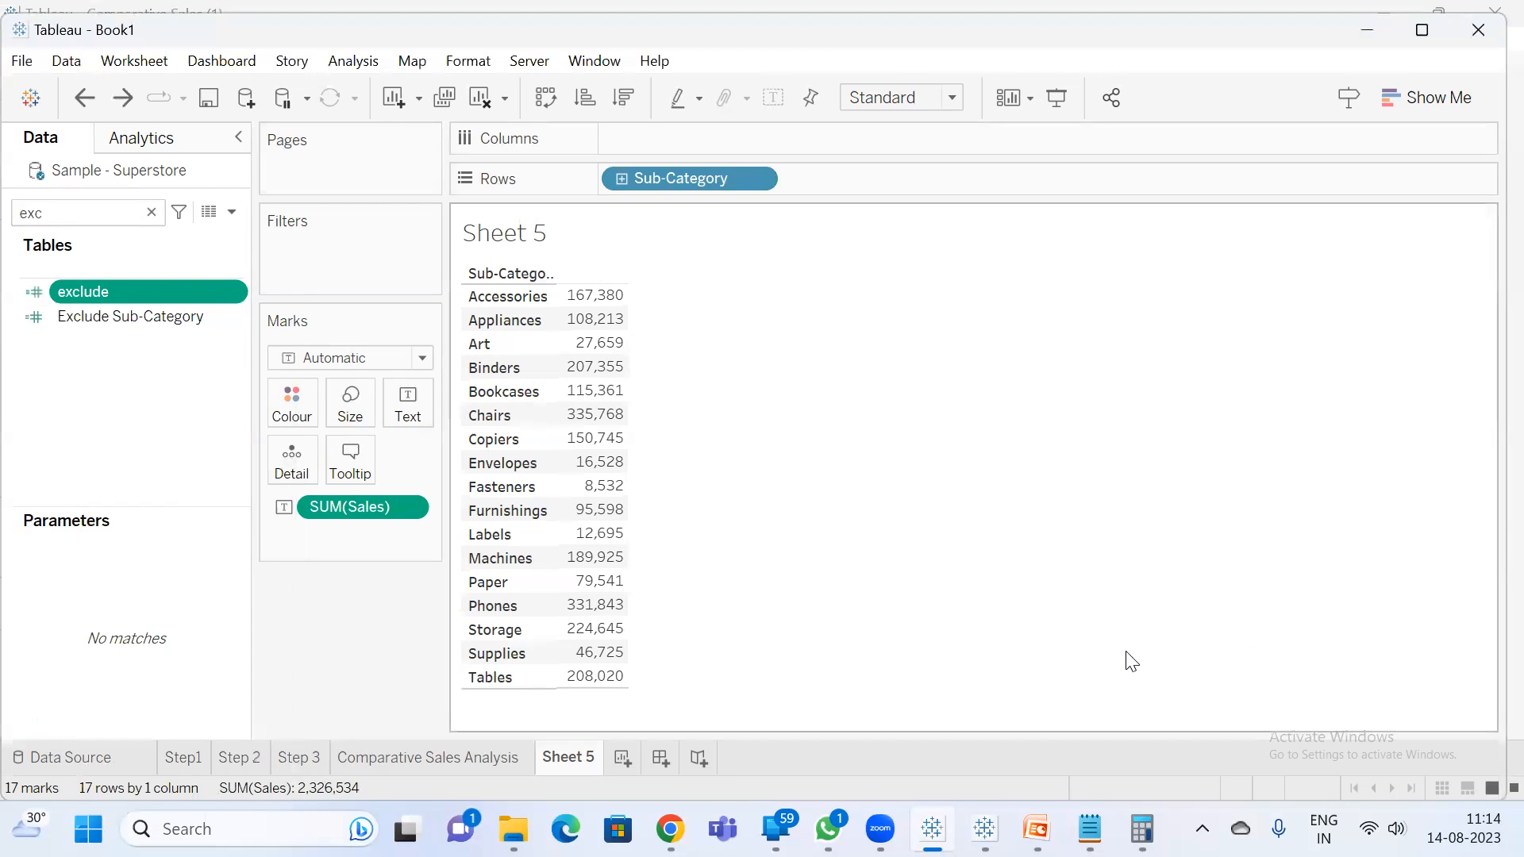
- Add the exclude field to the table beside Sales and highlight its whole column briefly for inspection
double_click(123, 302)
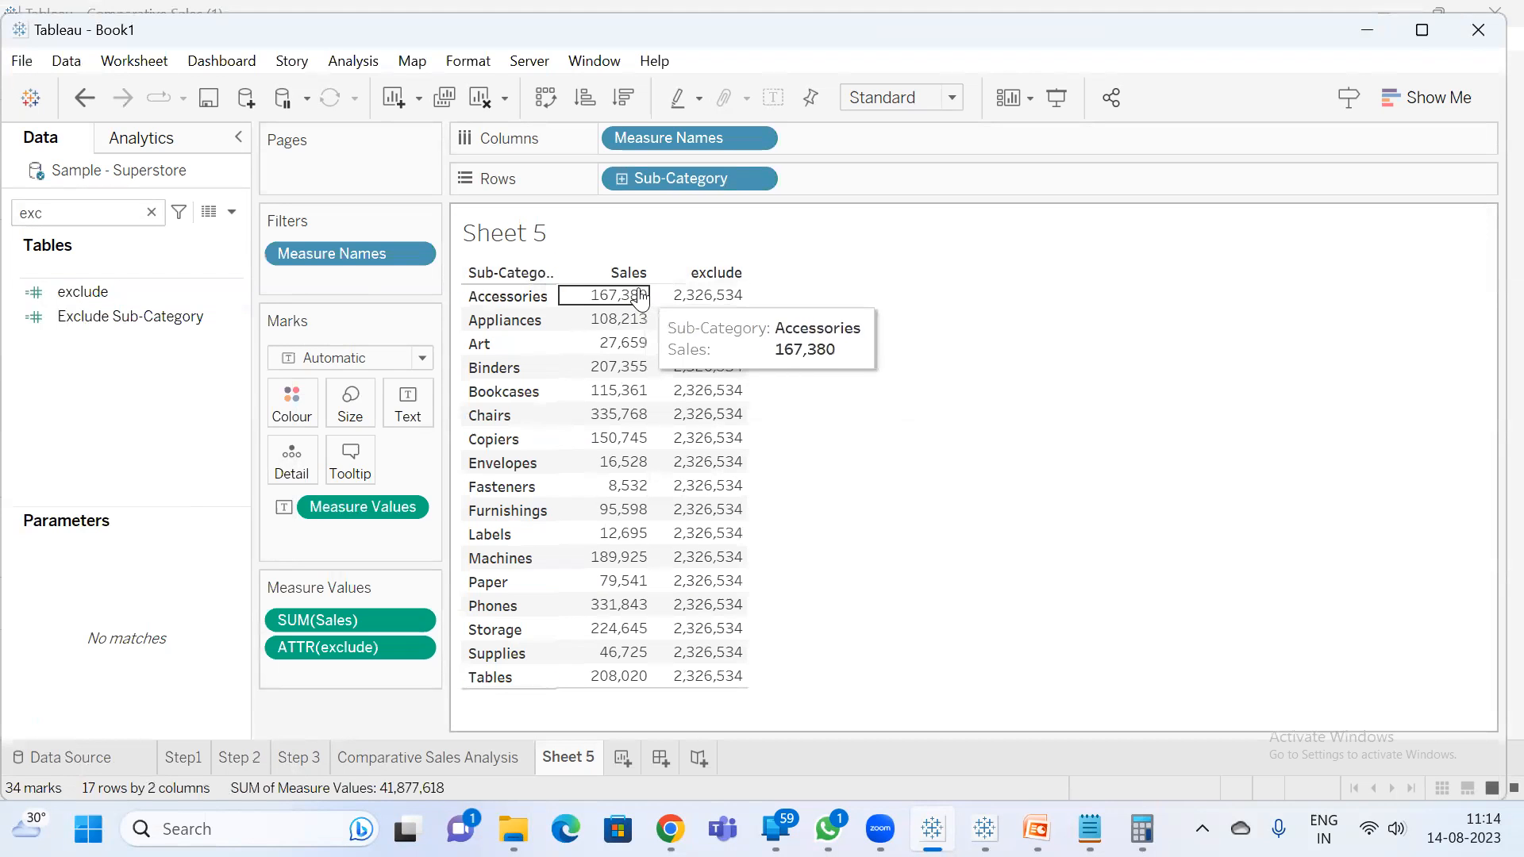
drag(729, 300, 769, 687)
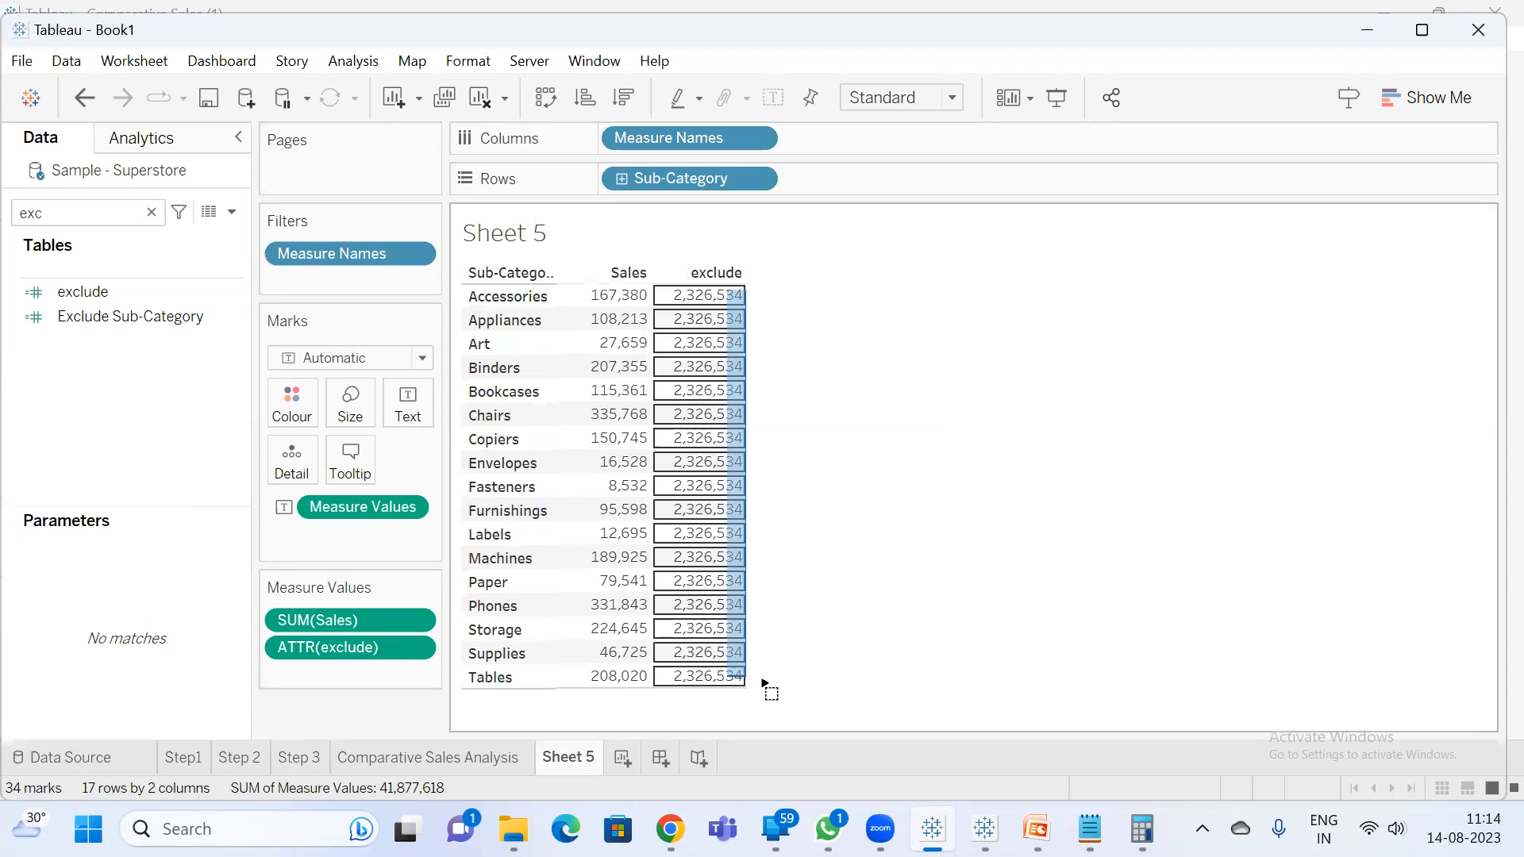
click(851, 394)
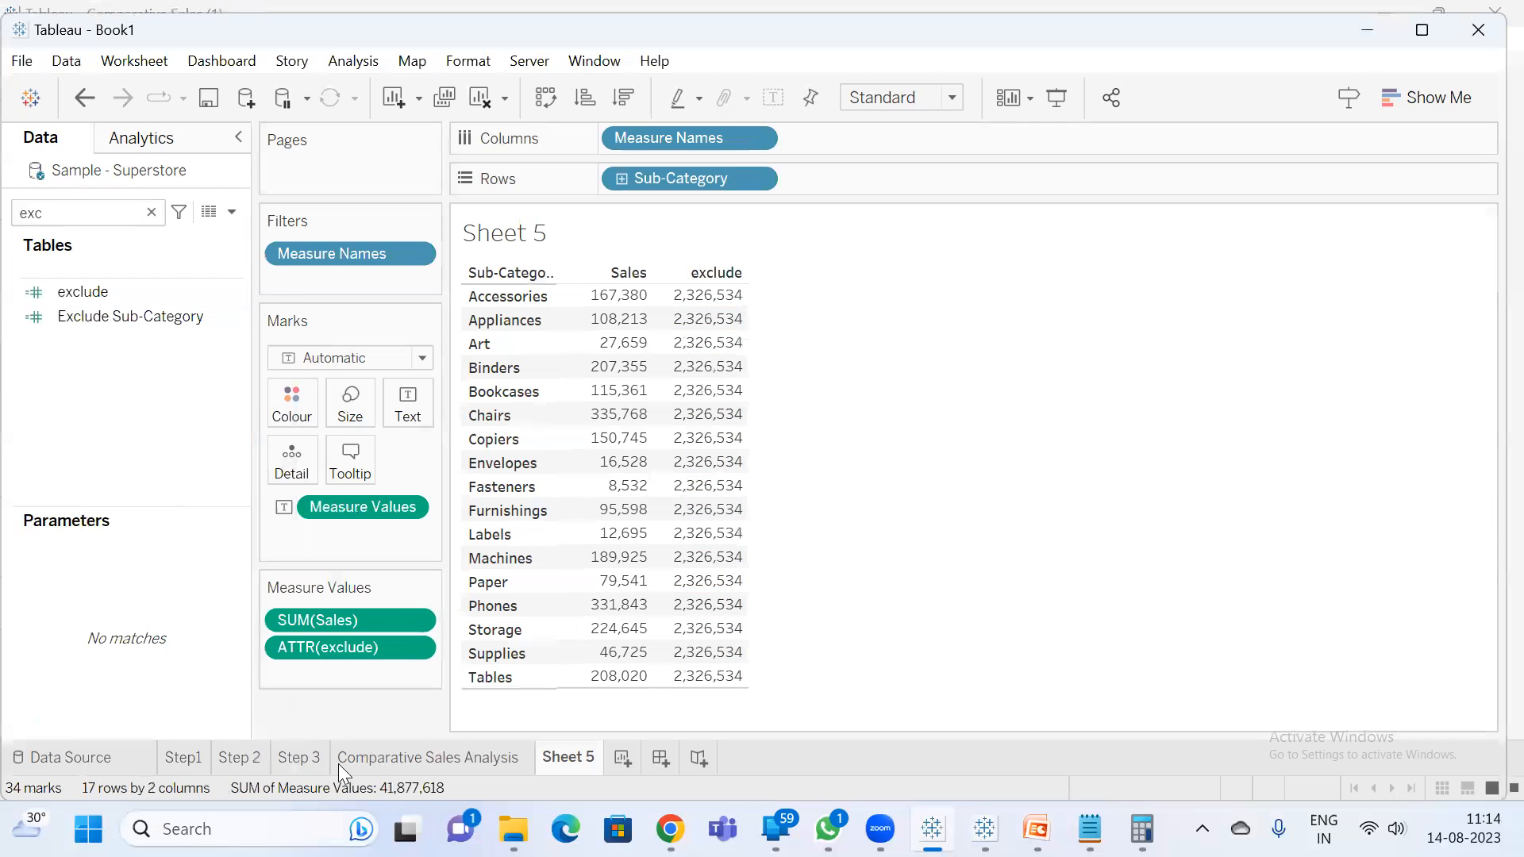
- Open the Exclude Sub-Category calculation, widen the editor to read the full formula, and close it
click(147, 296)
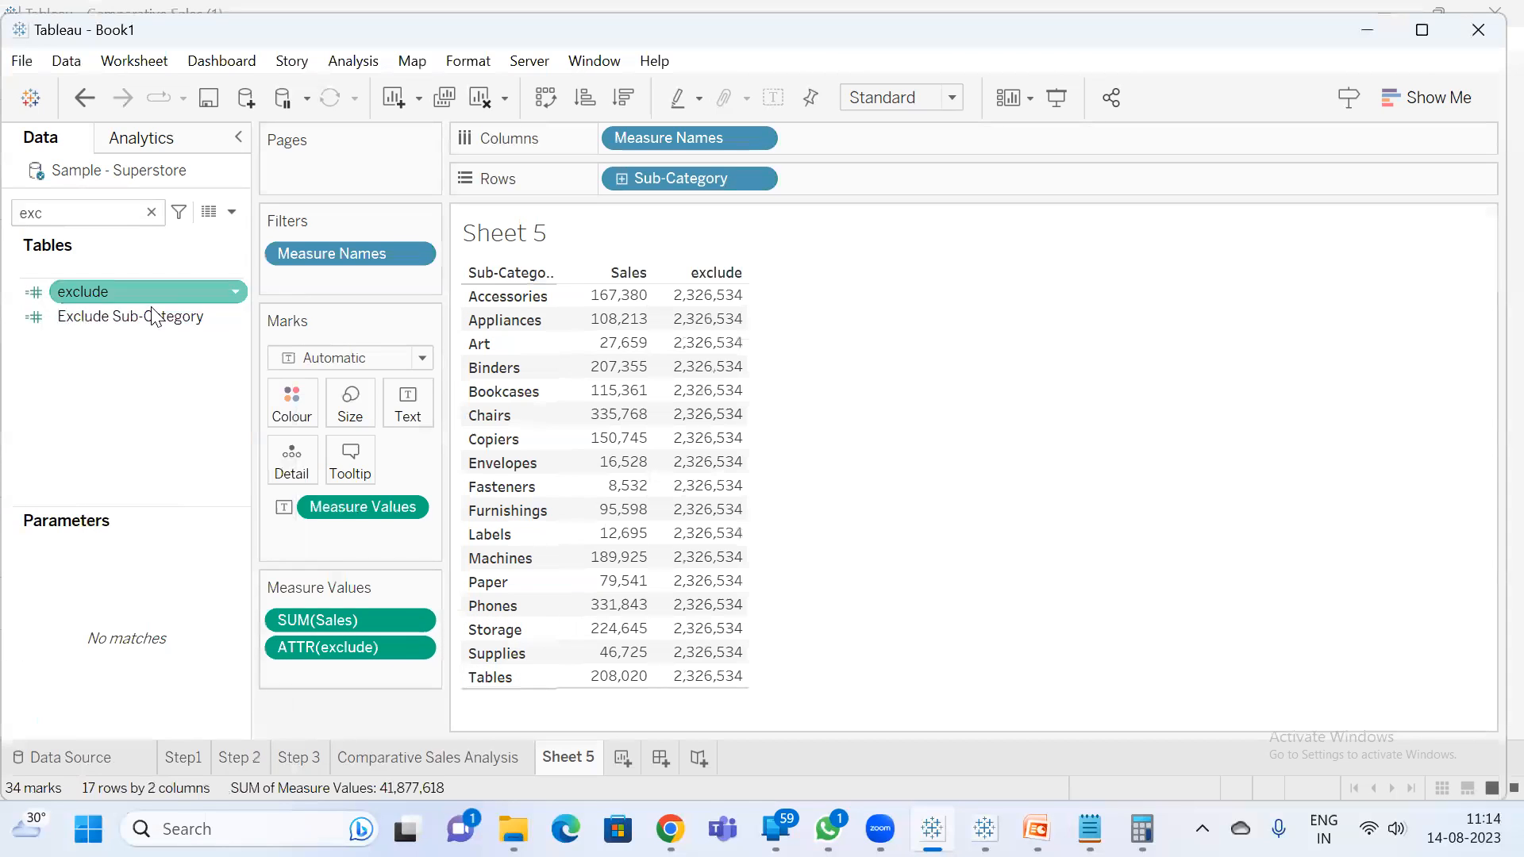
click(161, 321)
right_click(160, 317)
click(327, 453)
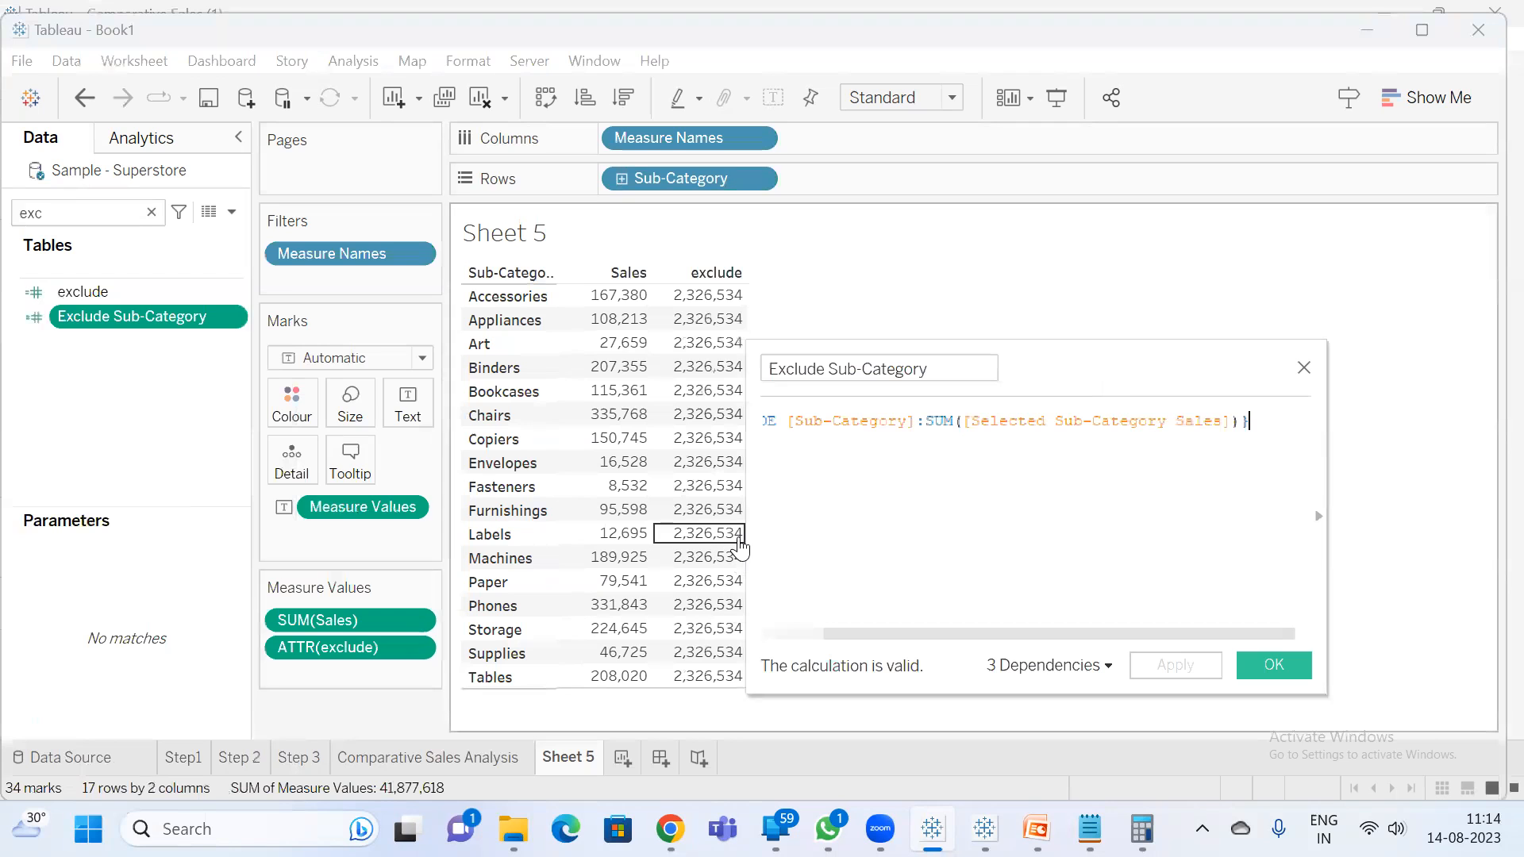
drag(746, 548, 419, 547)
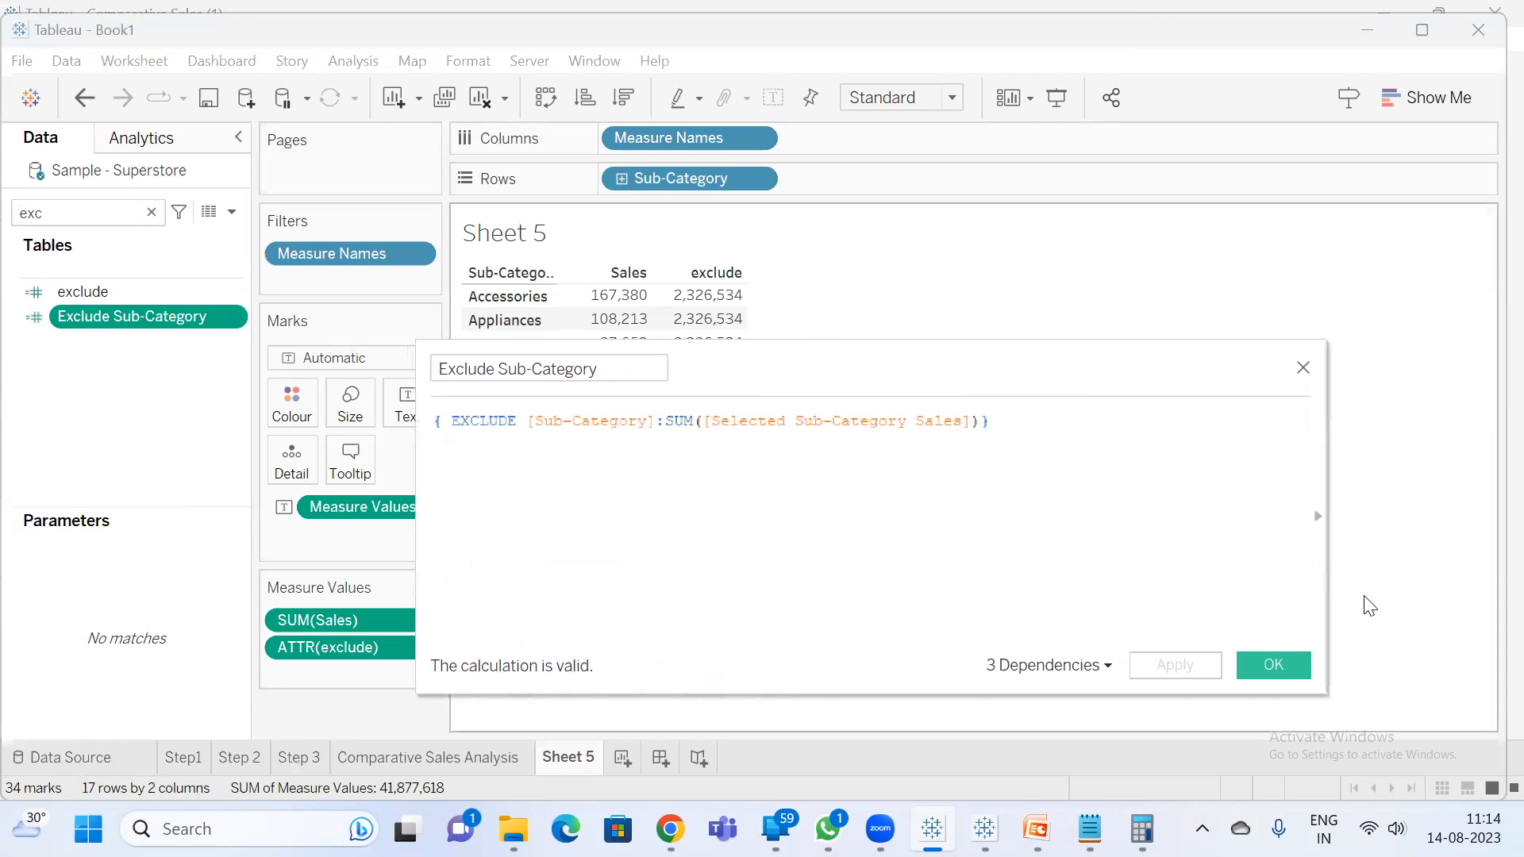
click(1272, 667)
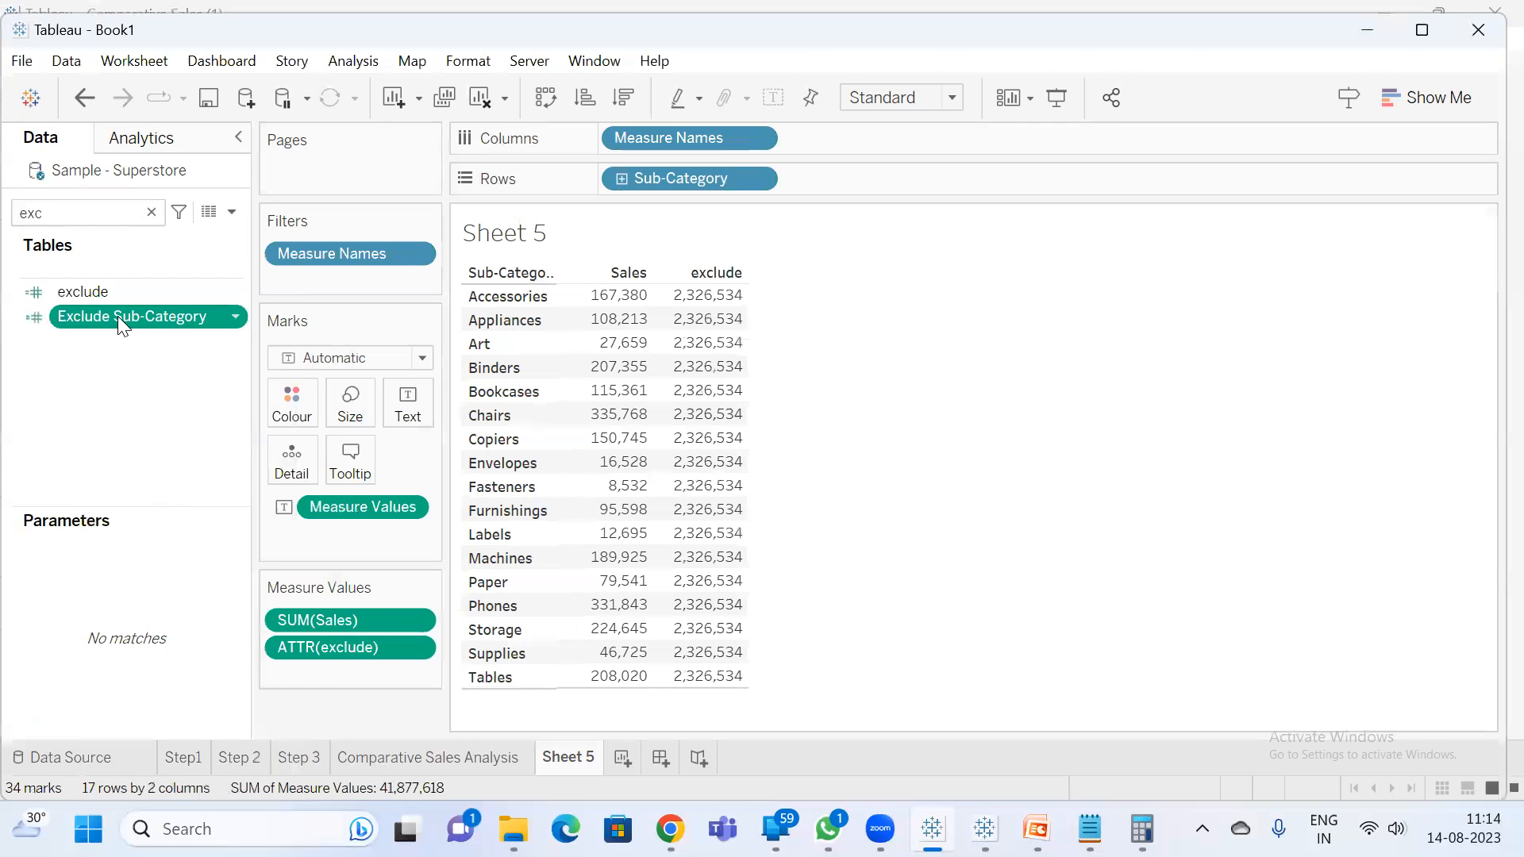
- Search the fields for "sal" and review the Selected Sub-Category Sales formula, closing its editor when done
click(134, 218)
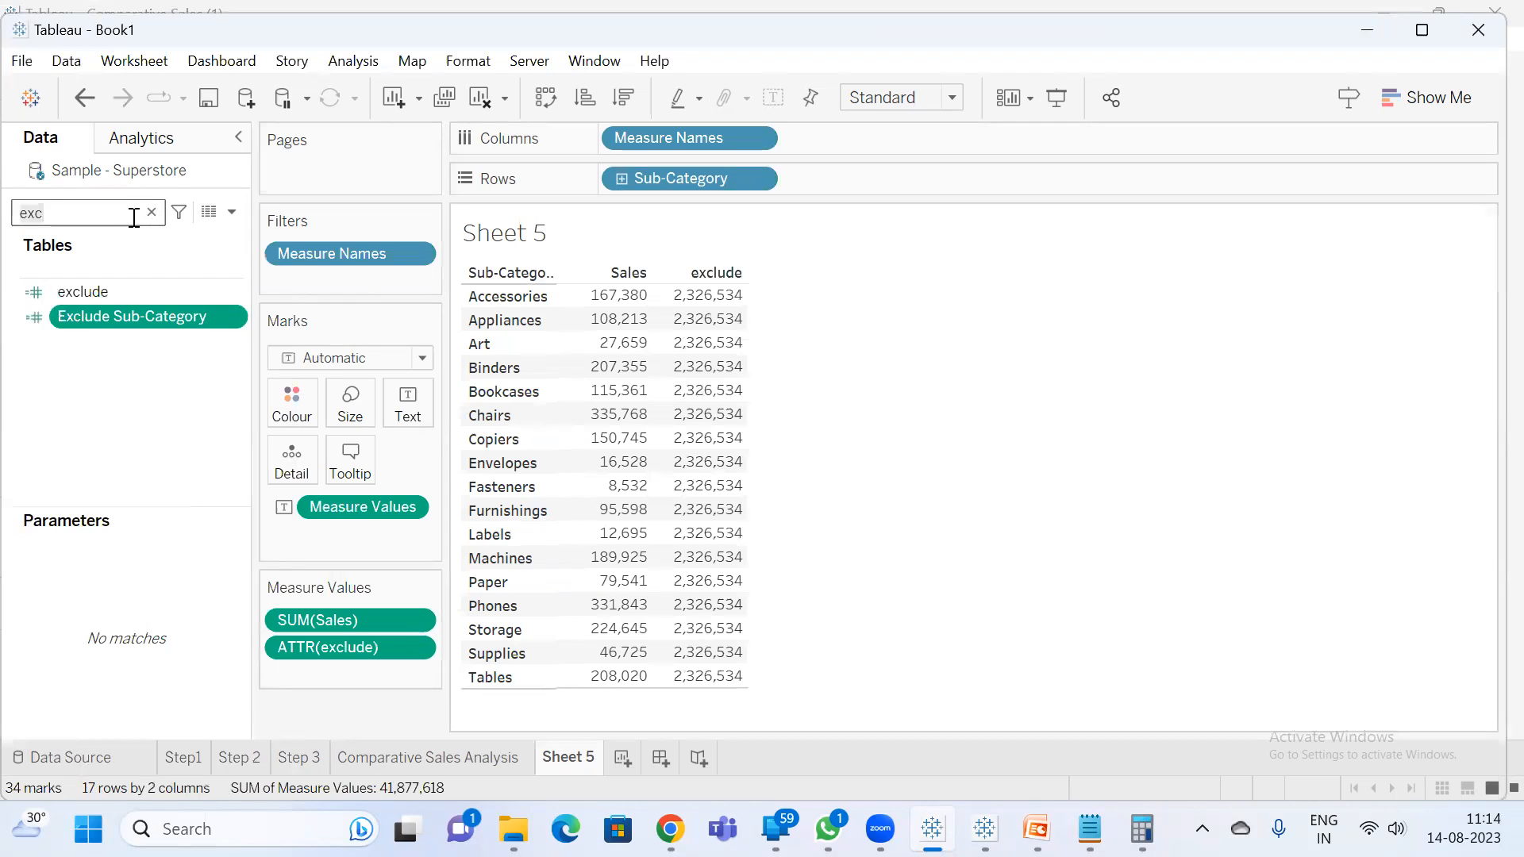
key(BackSpace)
key(BackSpace)
key(BackSpace)
text(sal)
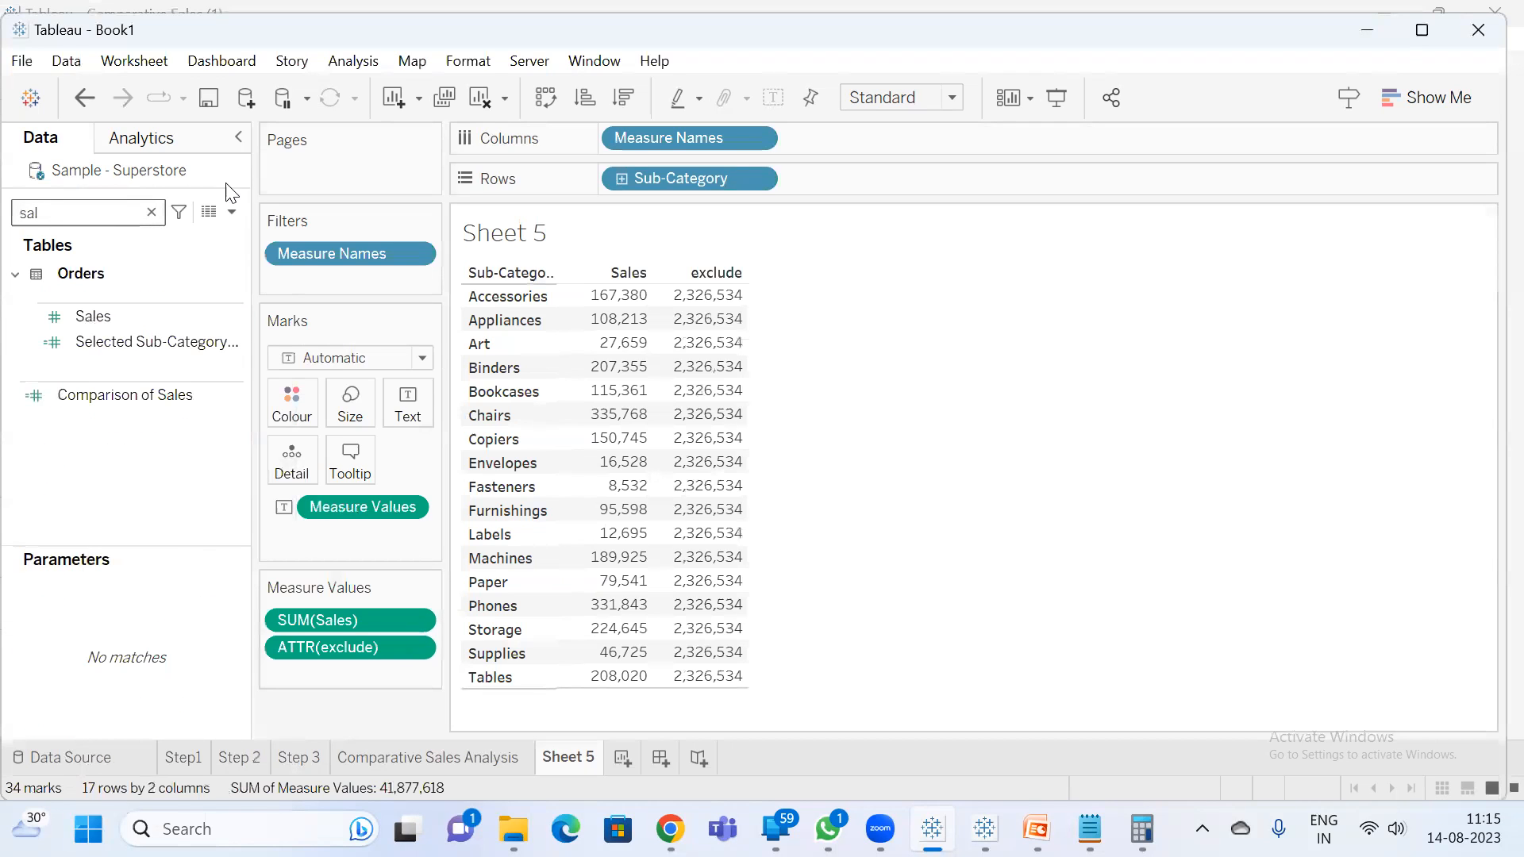
right_click(174, 340)
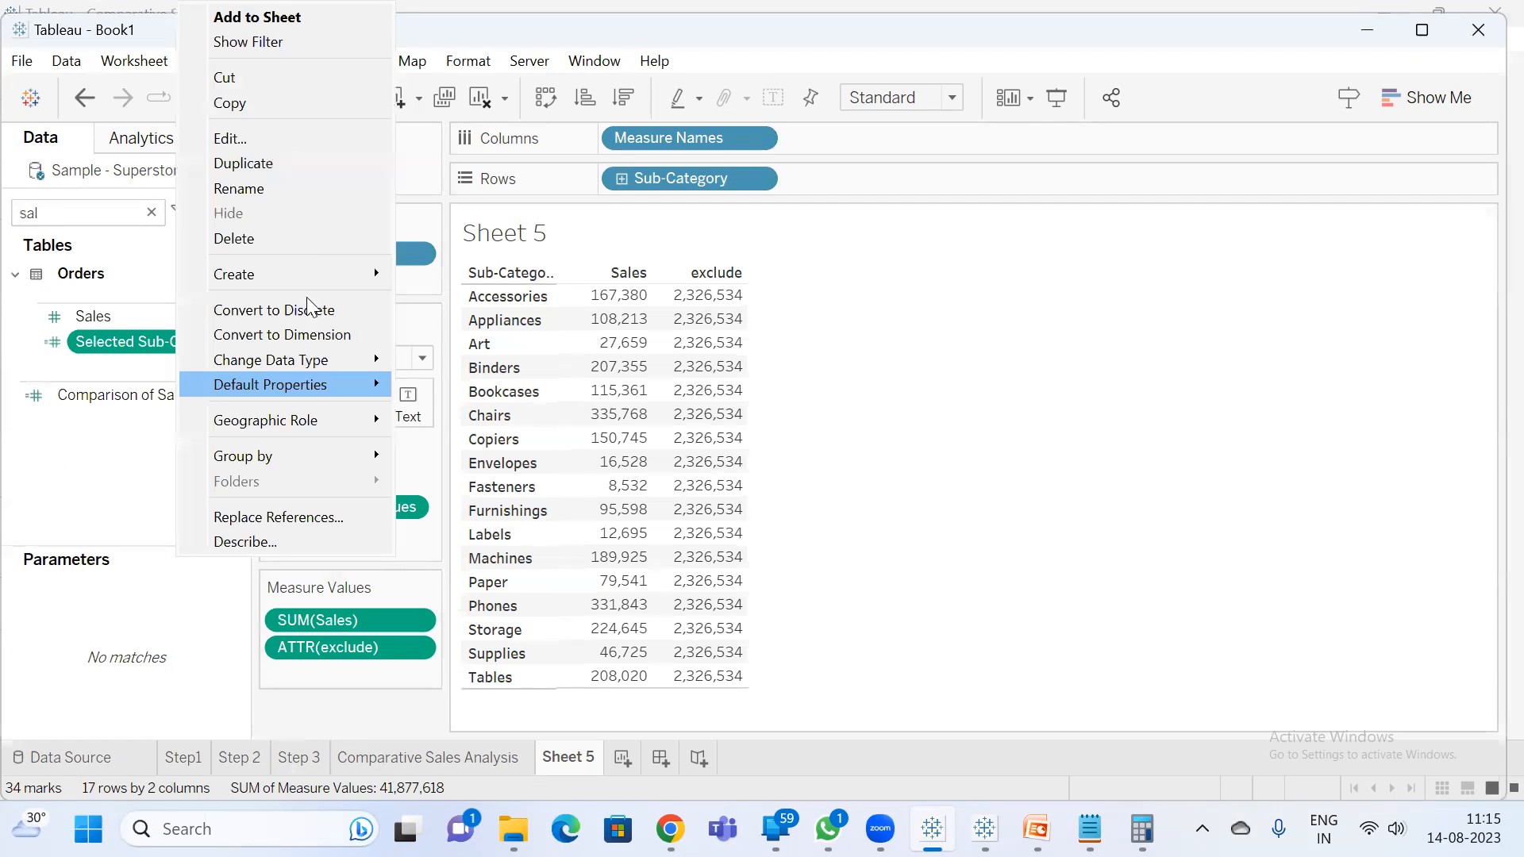
click(277, 139)
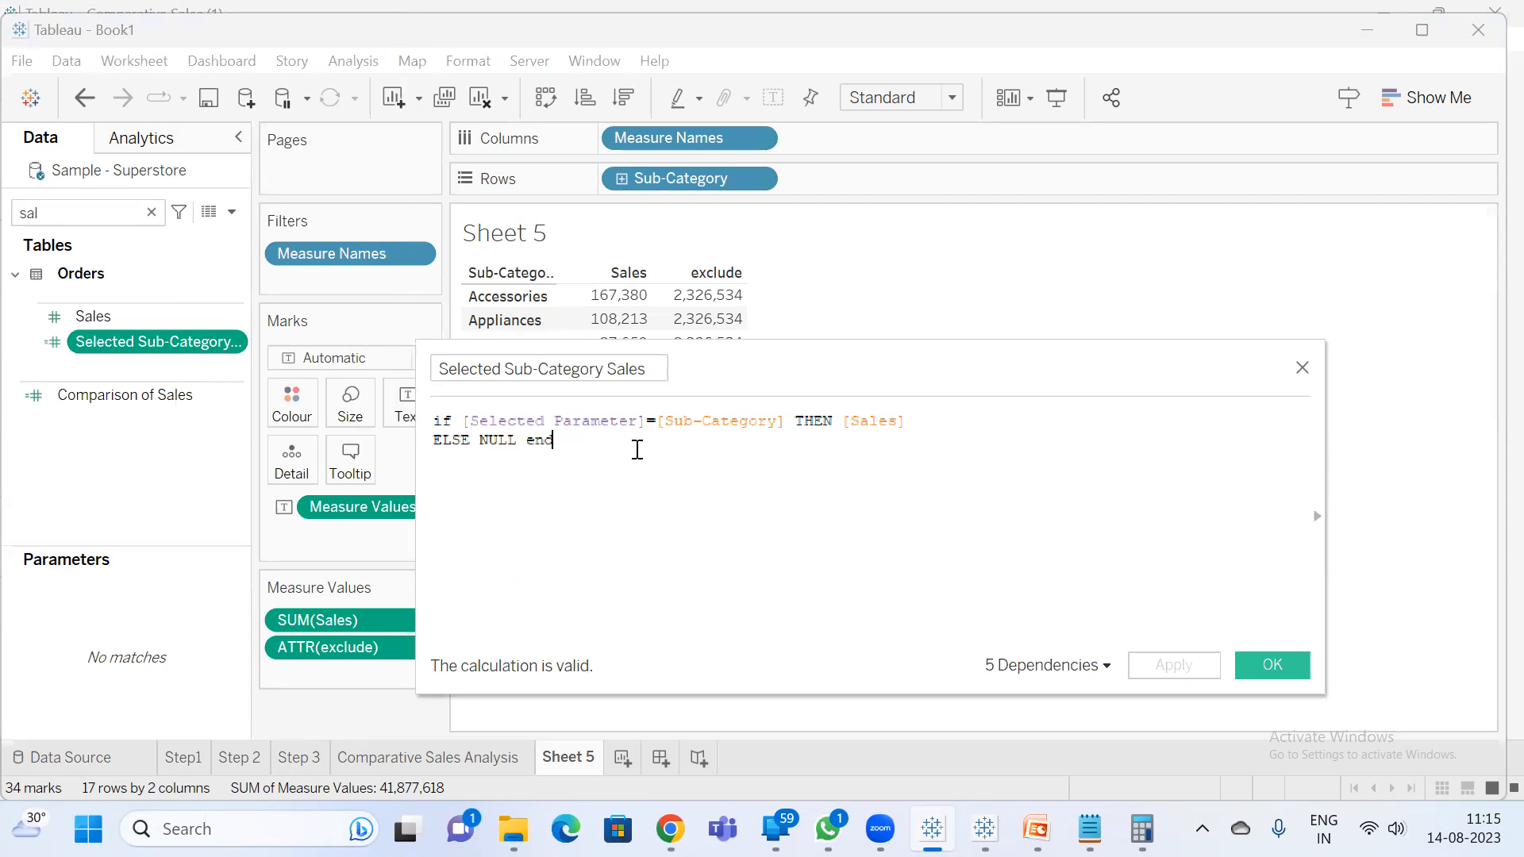
click(1272, 665)
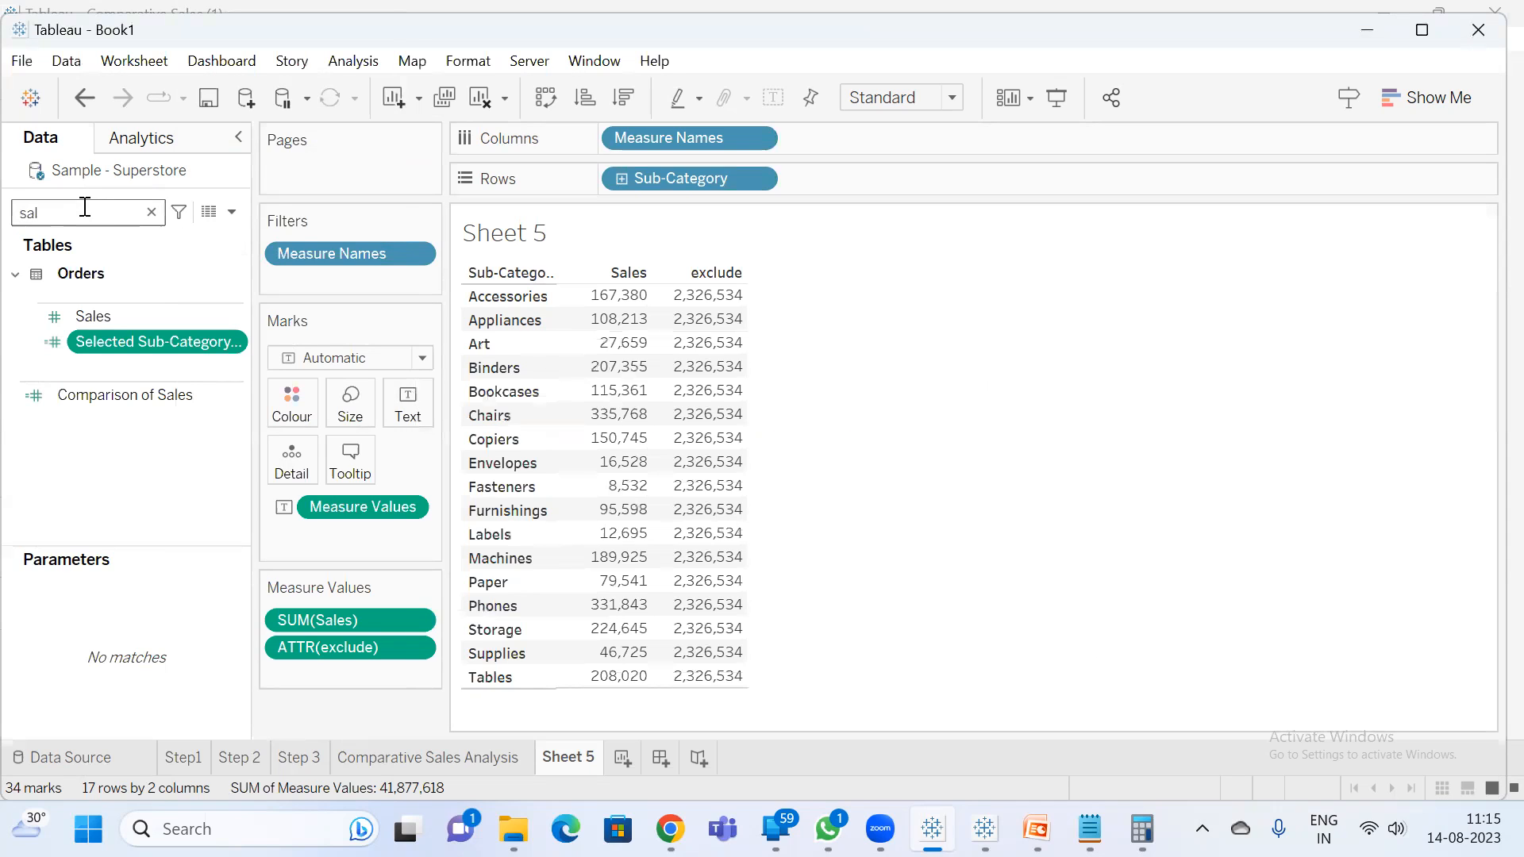
- Search the fields for "pa" and show the Selected Parameter control on the sheet
key(ctrl+a)
text(pa)
click(140, 525)
click(235, 536)
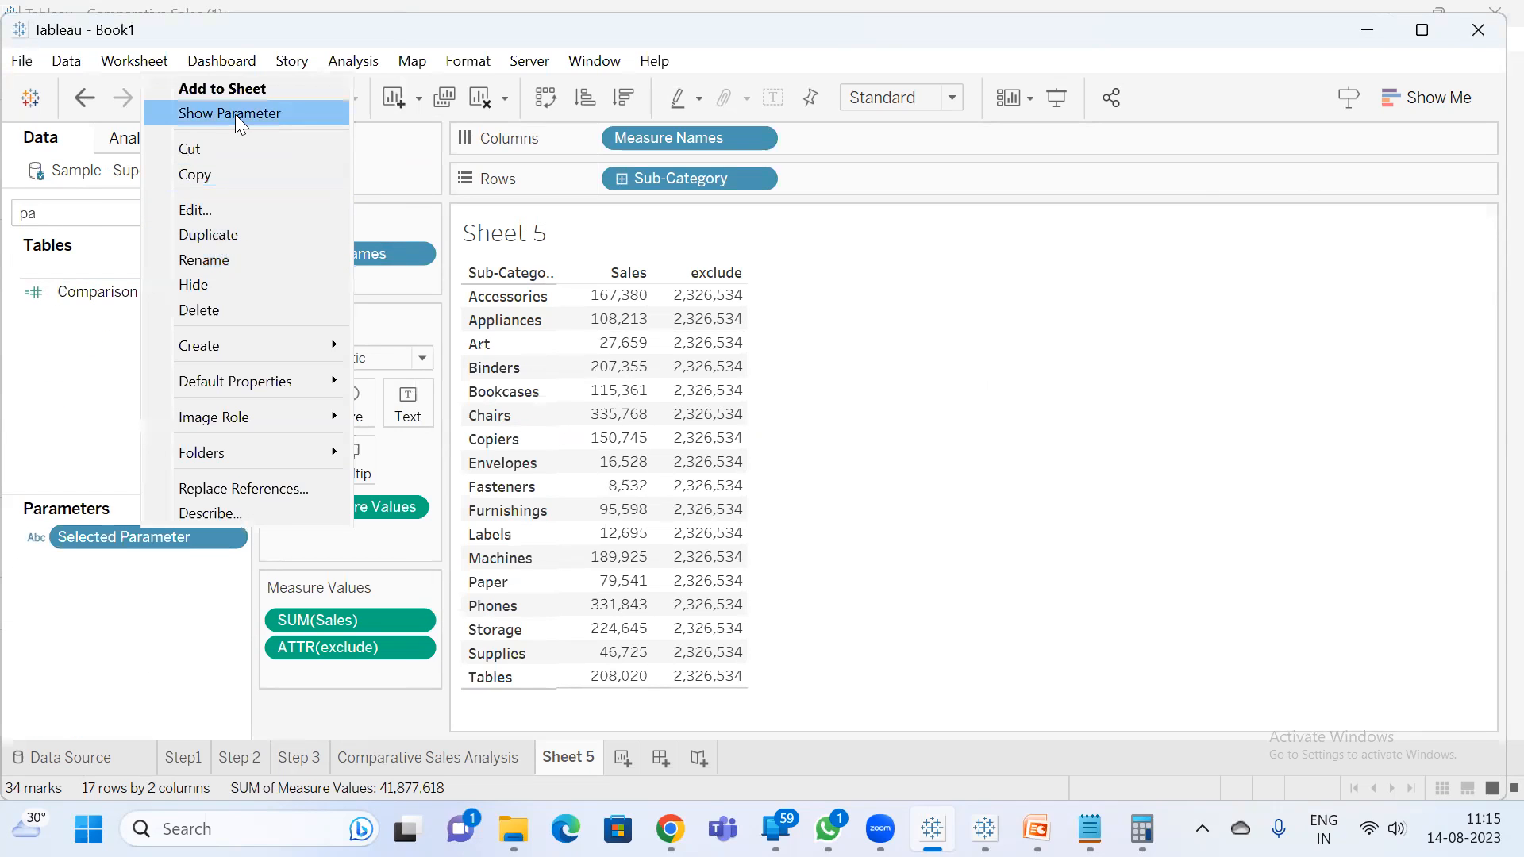
click(234, 115)
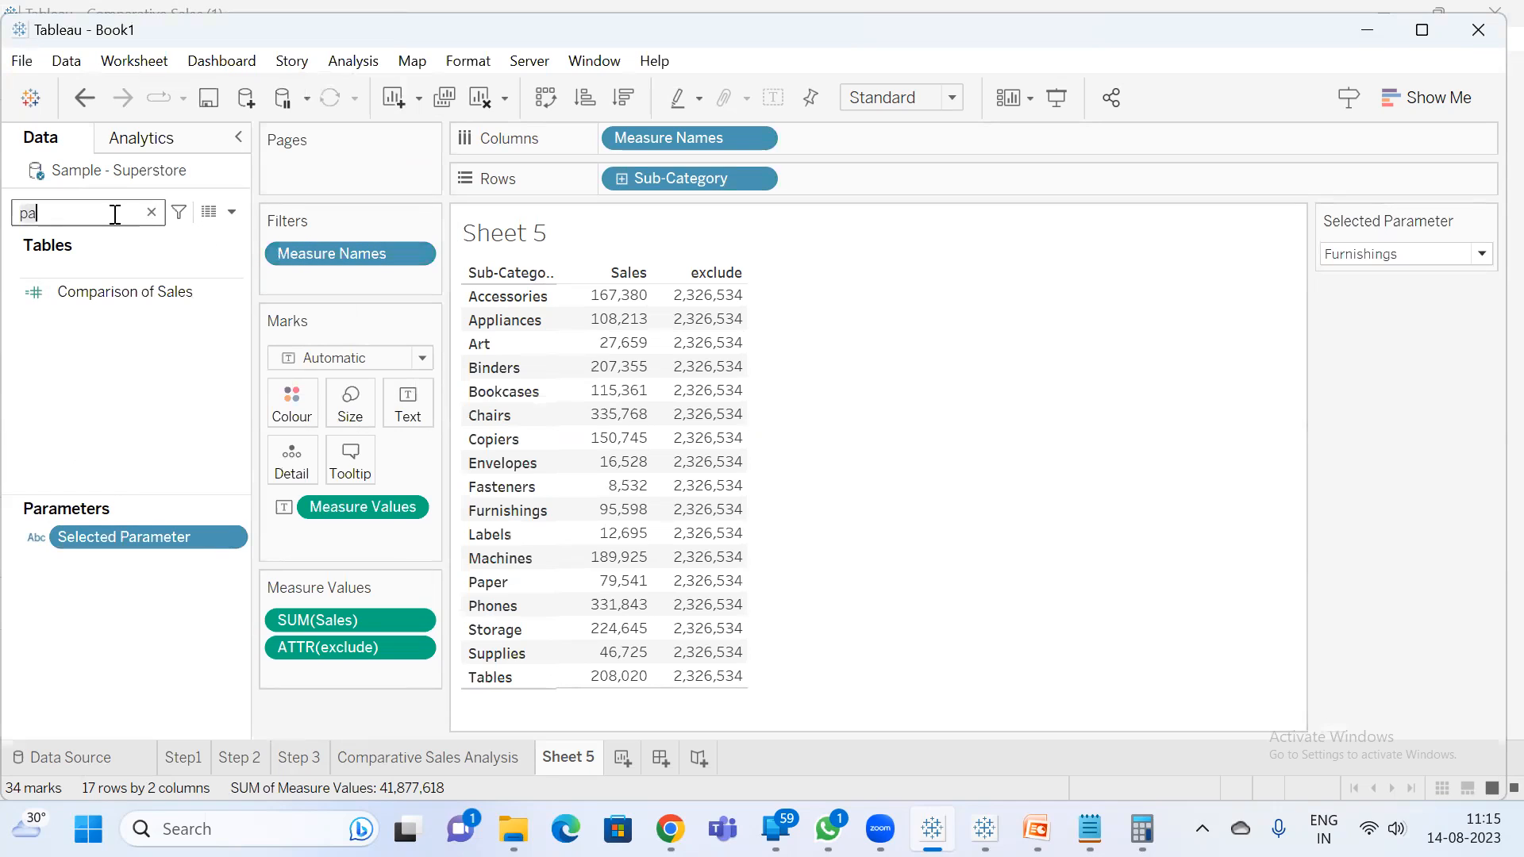
- Search the fields for "sel" and open the Selected Sub-Category Sales calculation to review its formula, closing the editor when done
key(BackSpace)
key(BackSpace)
text(sel)
click(159, 322)
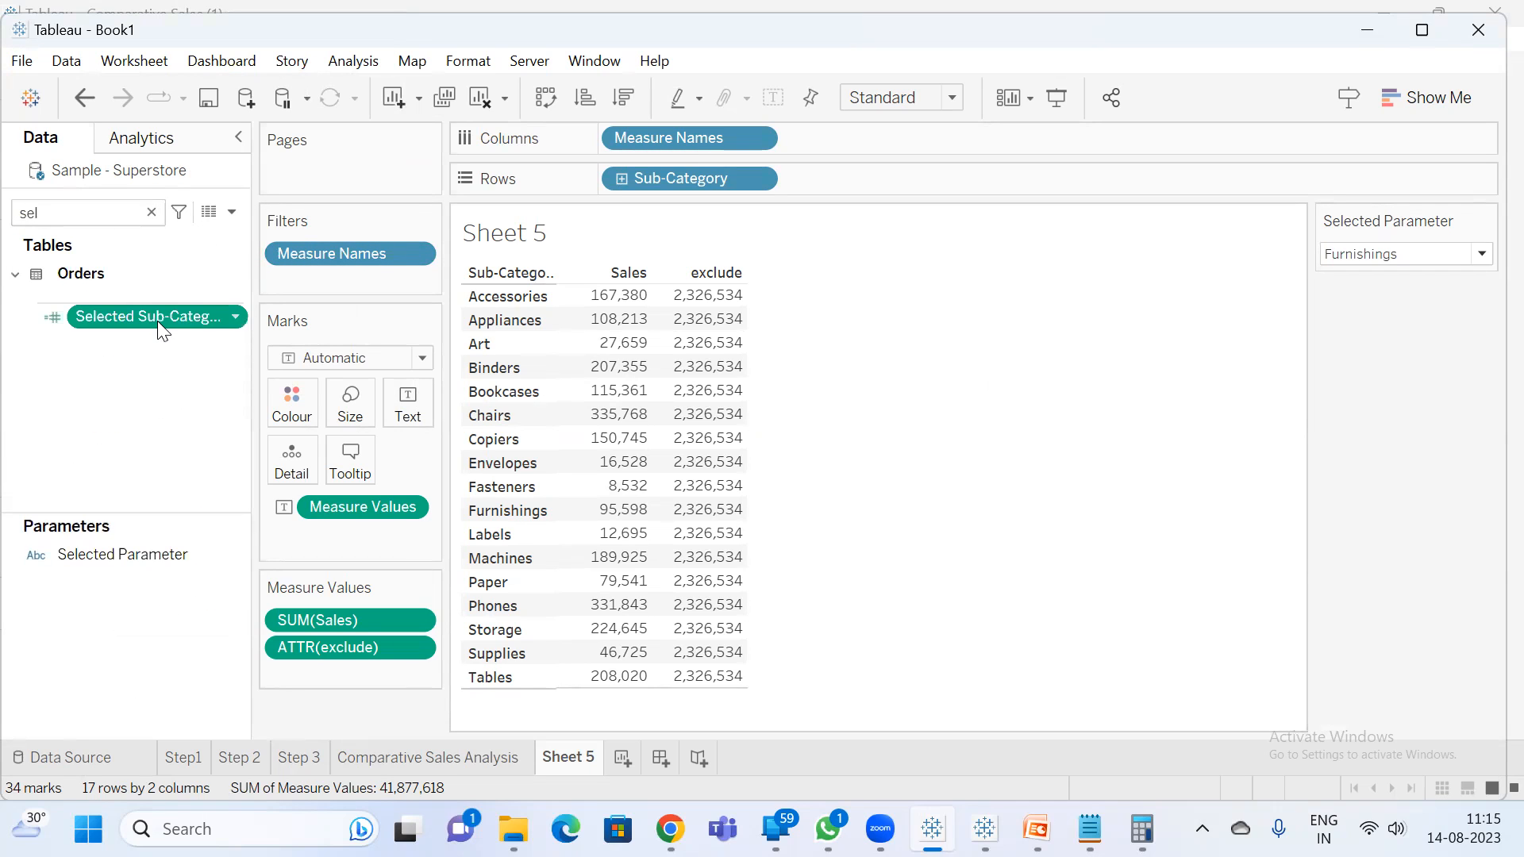
right_click(157, 320)
click(231, 136)
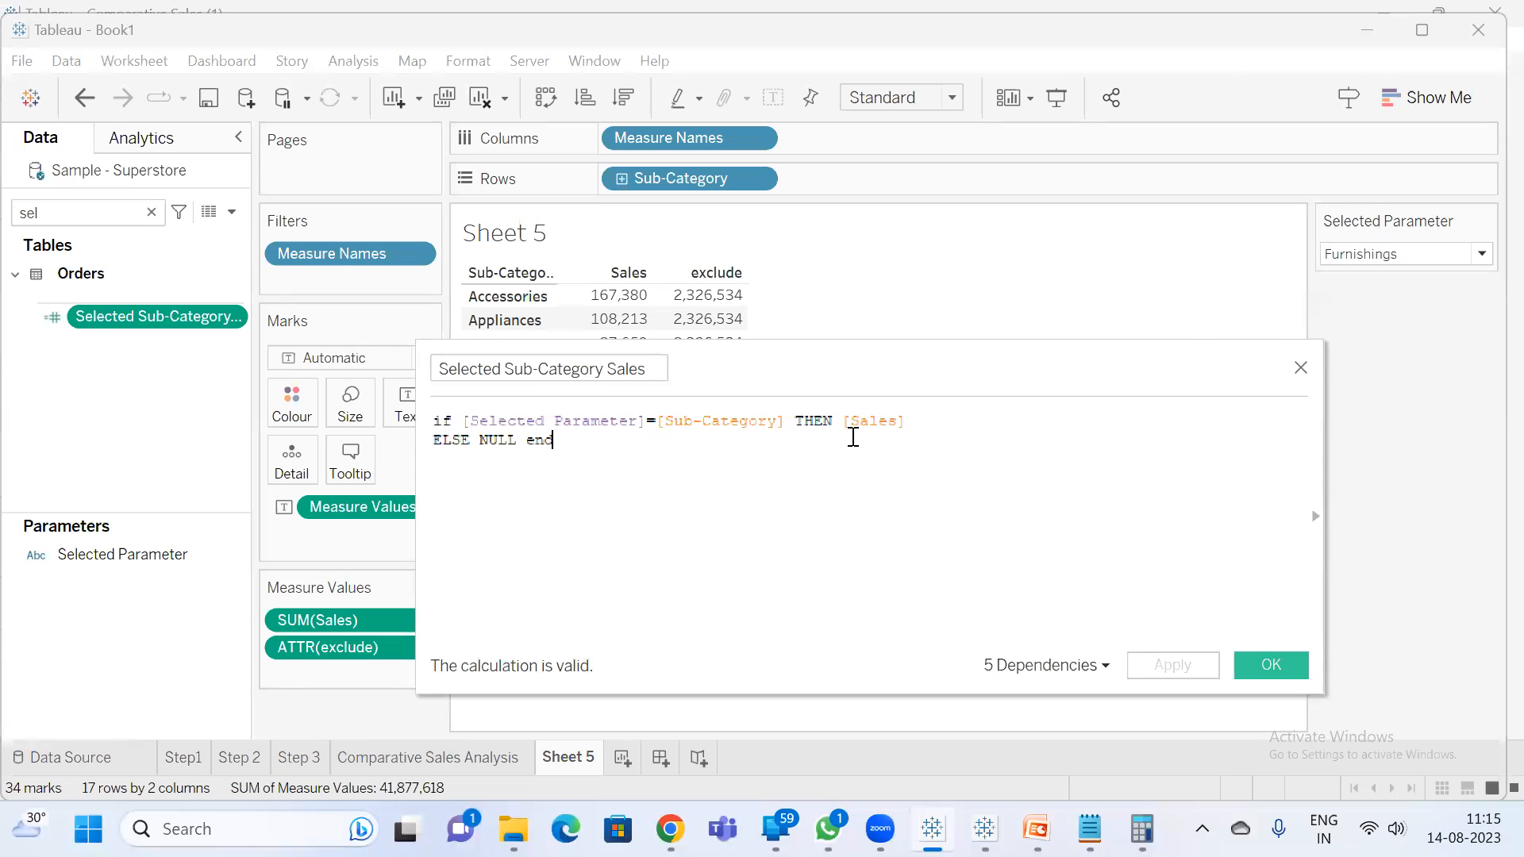
drag(879, 372, 860, 469)
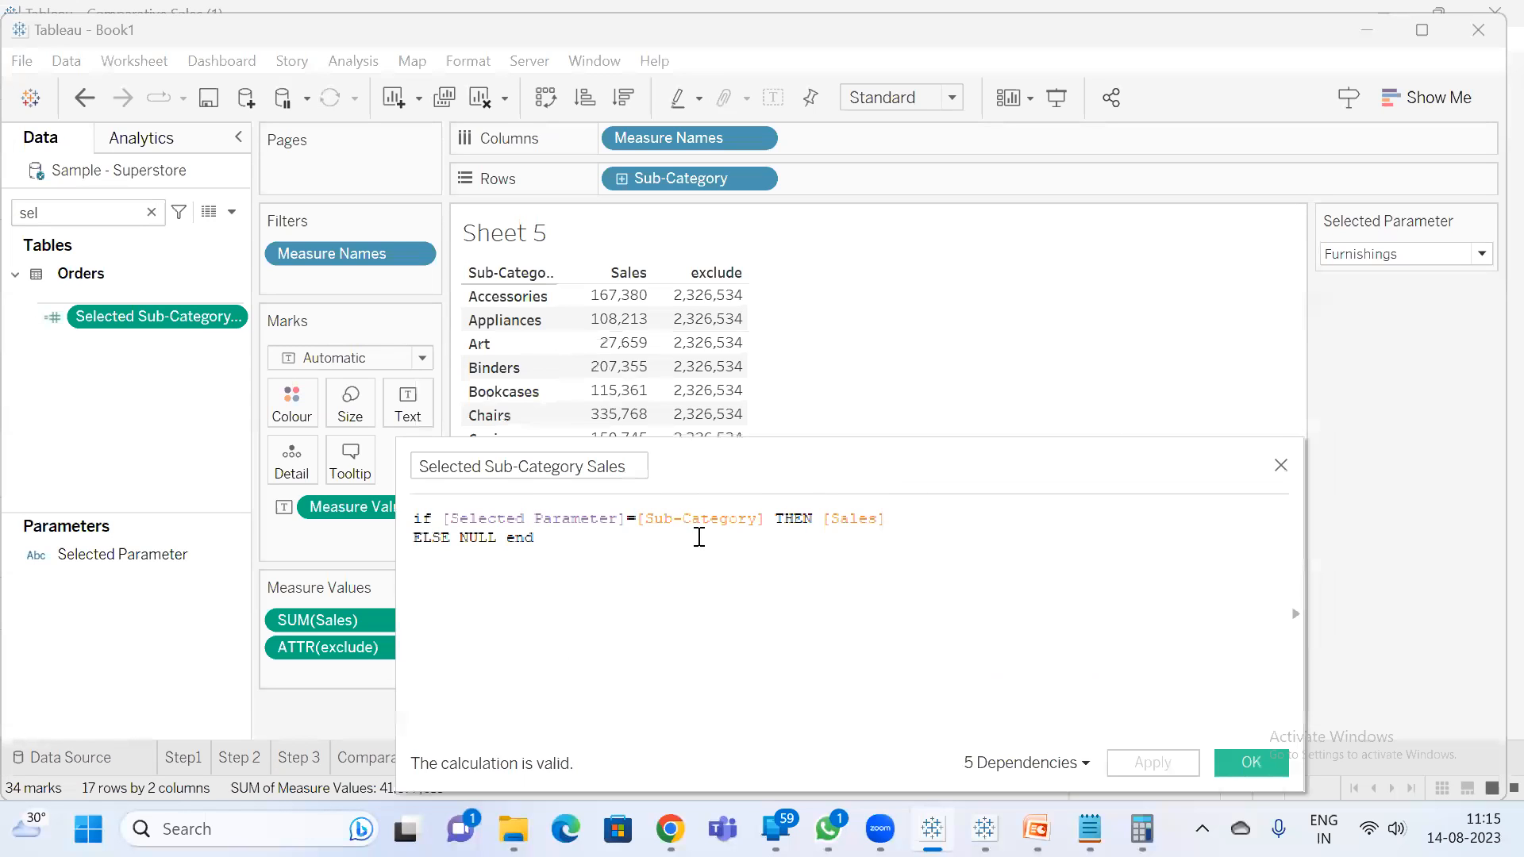
click(1235, 771)
- Add Selected Sub-Category Sales to the table and place it after the exclude column
double_click(129, 313)
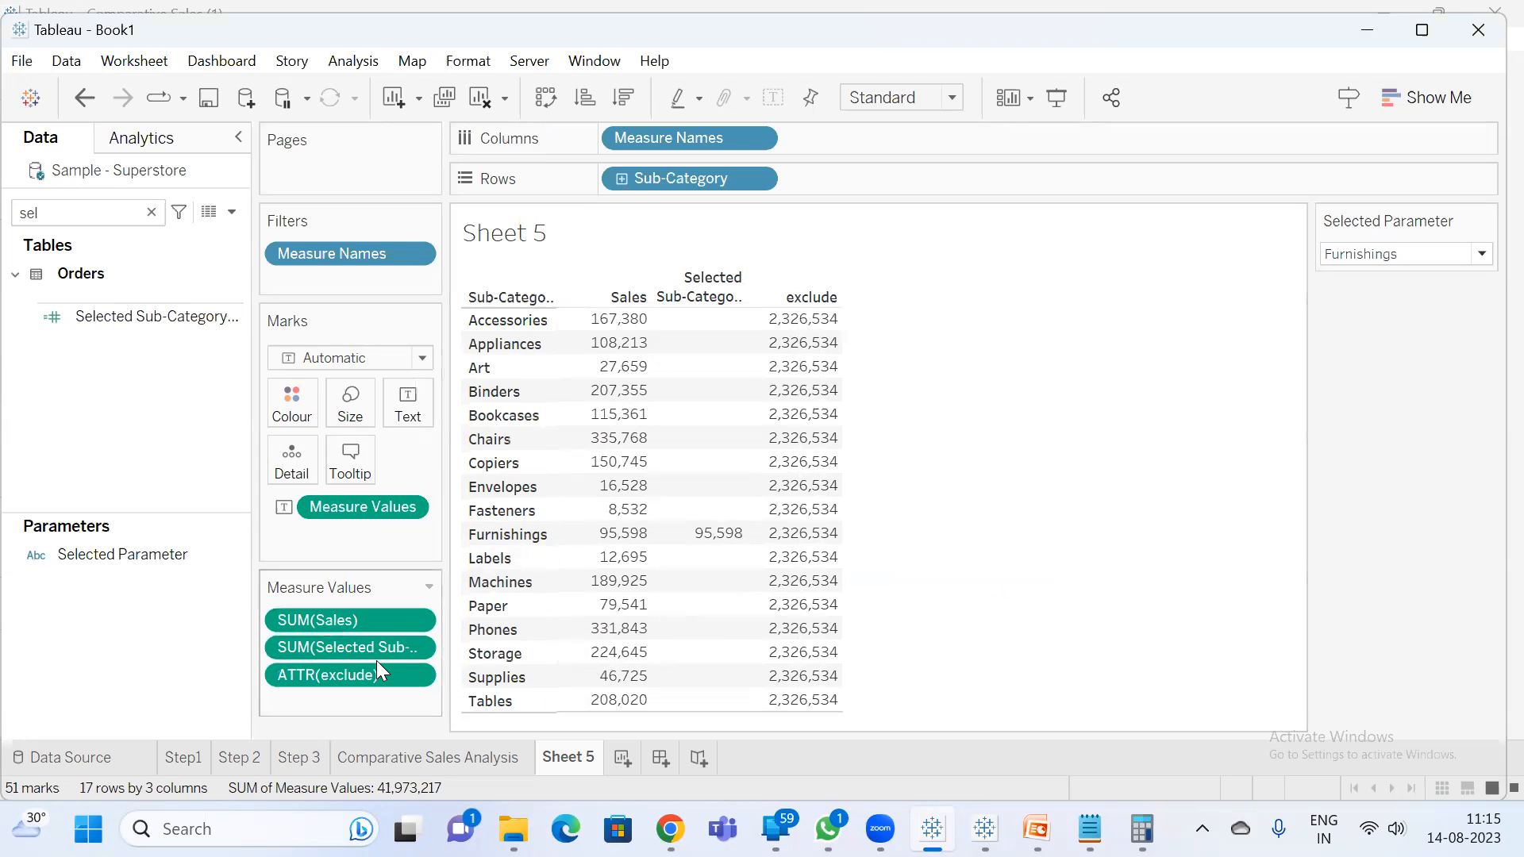
drag(349, 646, 346, 694)
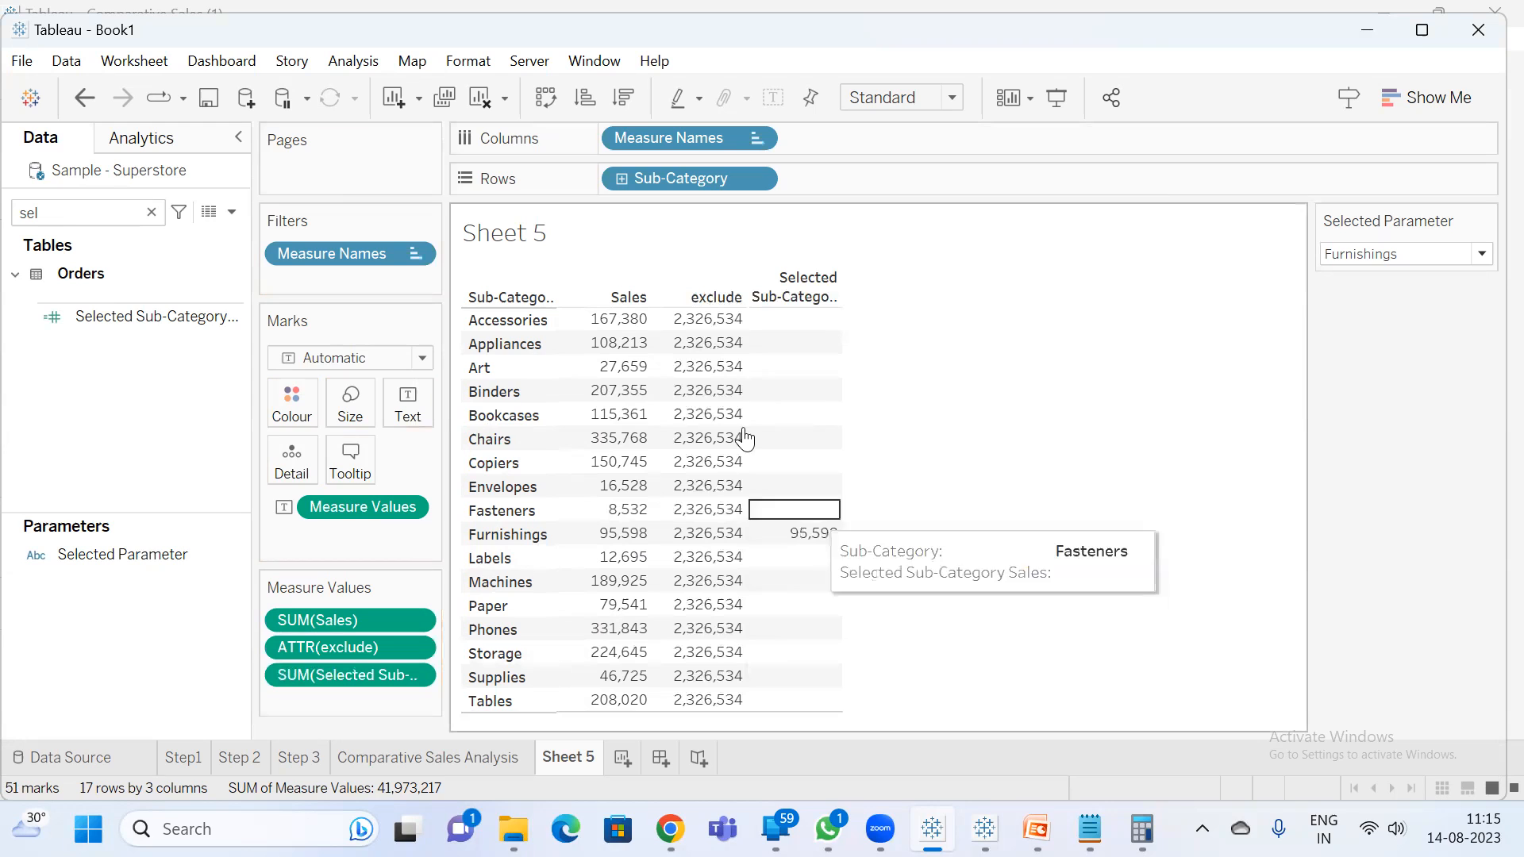
- Search for "ex", review the Exclude Sub-Category formula against the highlighted Selected Sub-Category Sales column, and close the editor
key(BackSpace)
key(BackSpace)
key(BackSpace)
text(ex)
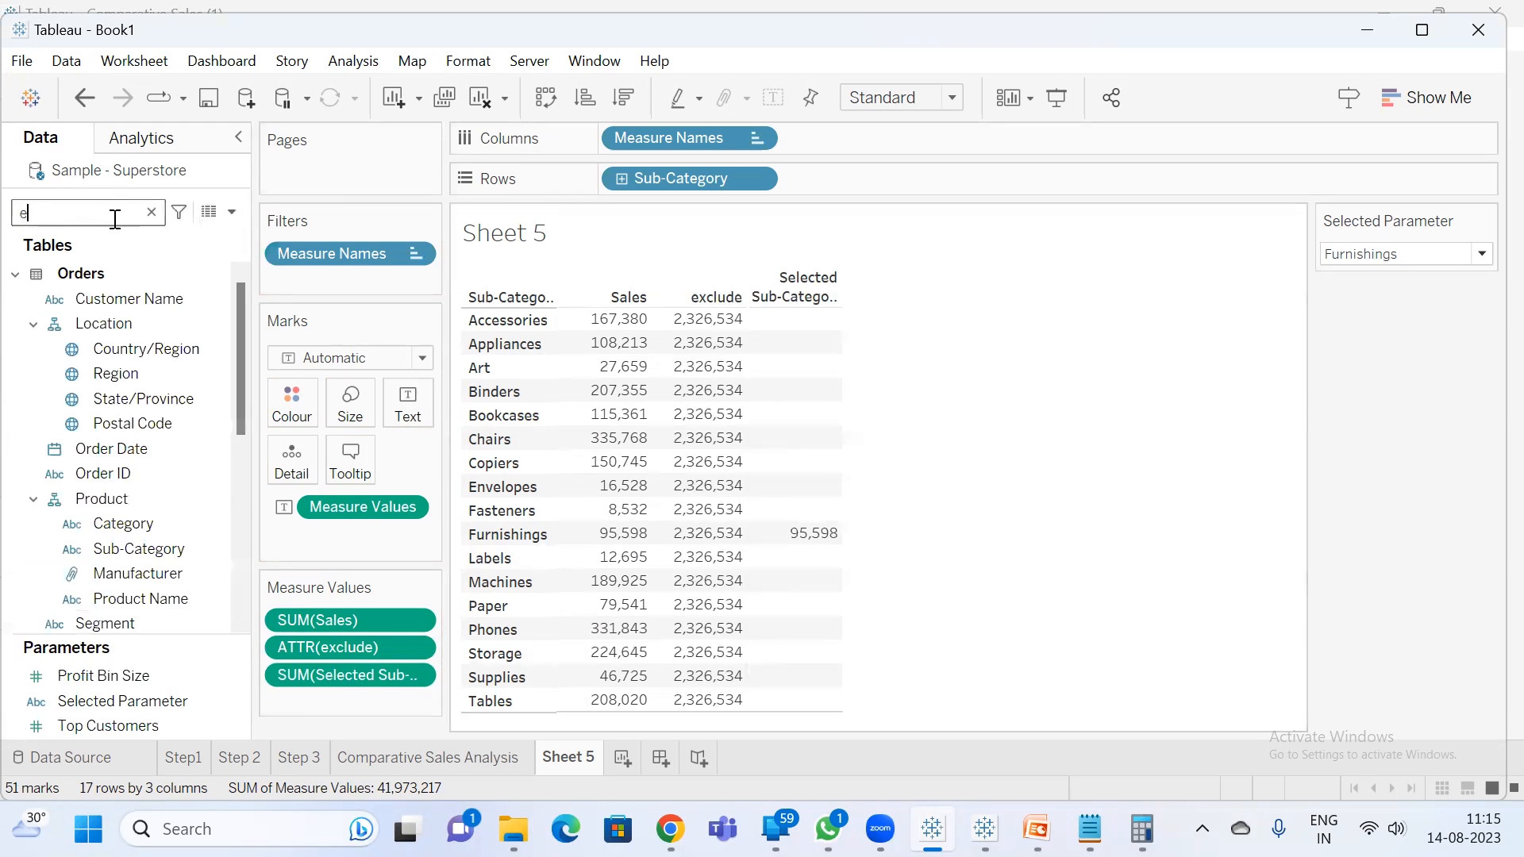
click(135, 317)
right_click(135, 320)
click(212, 459)
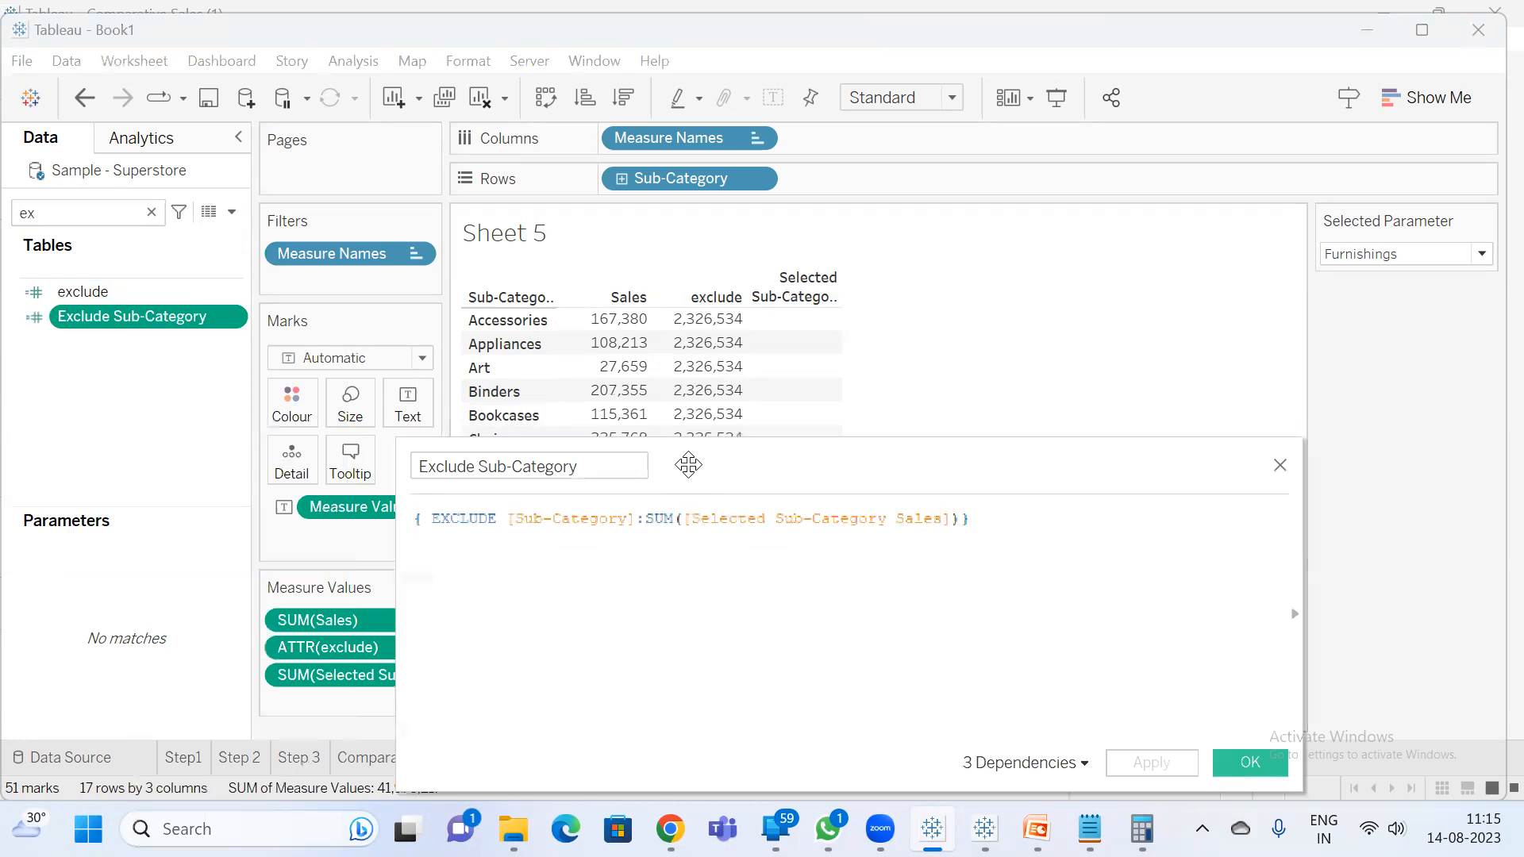
drag(689, 464, 1185, 366)
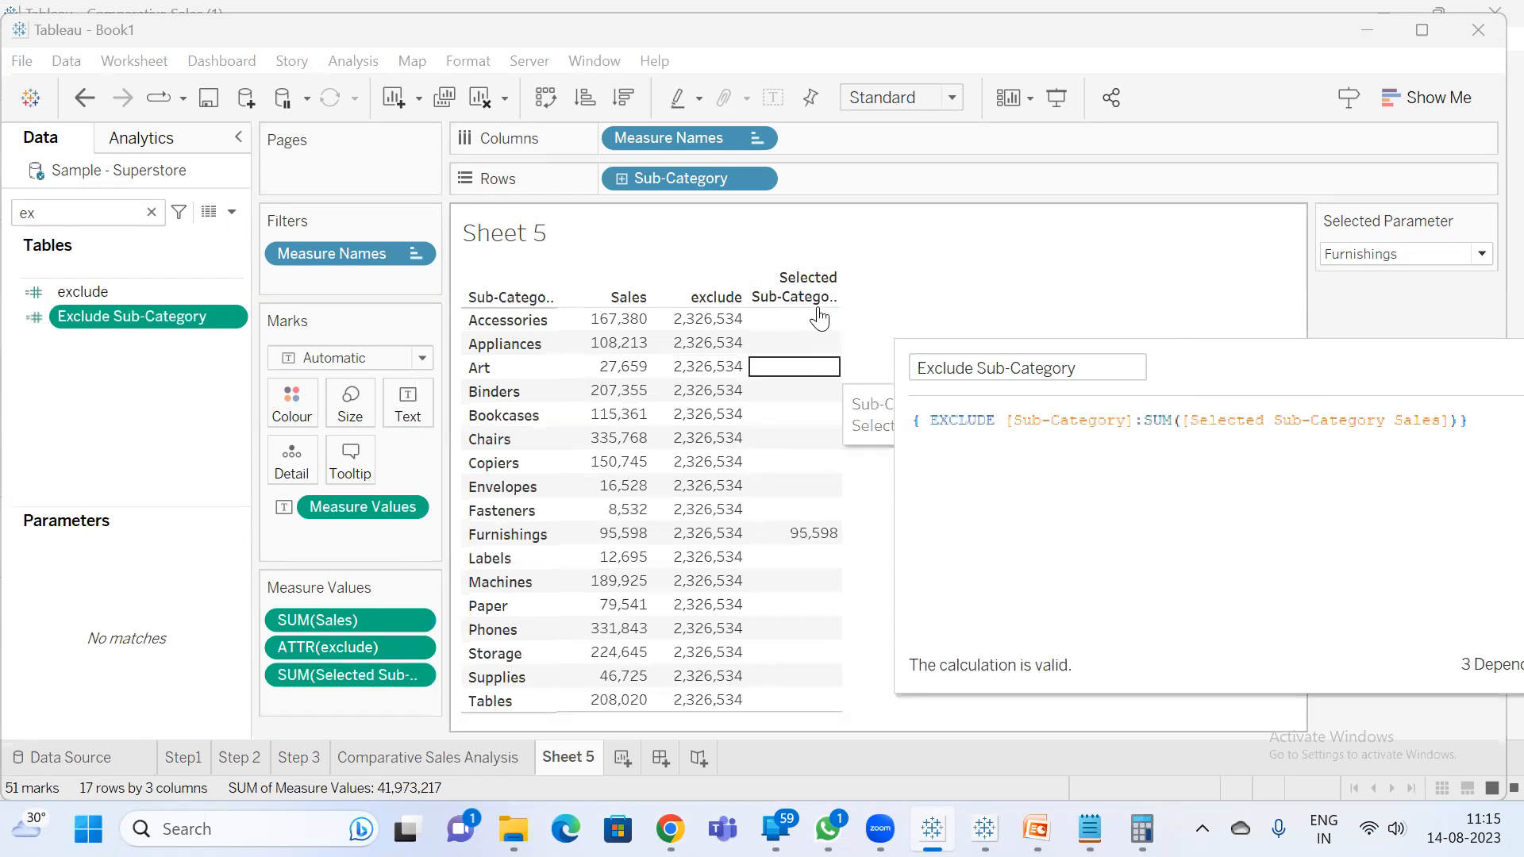
drag(814, 327, 810, 702)
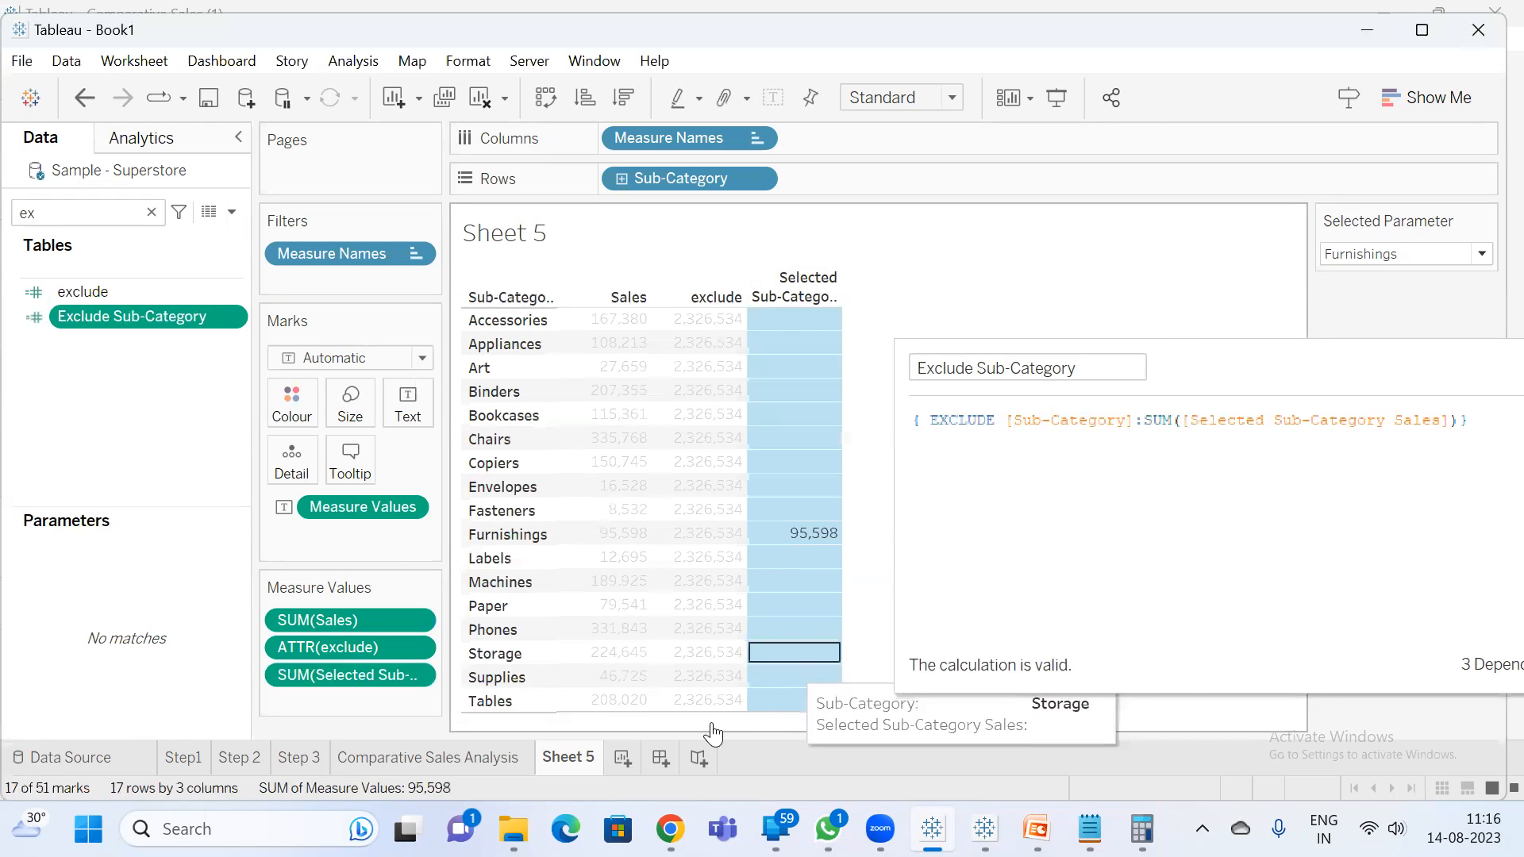
drag(1382, 374, 1081, 407)
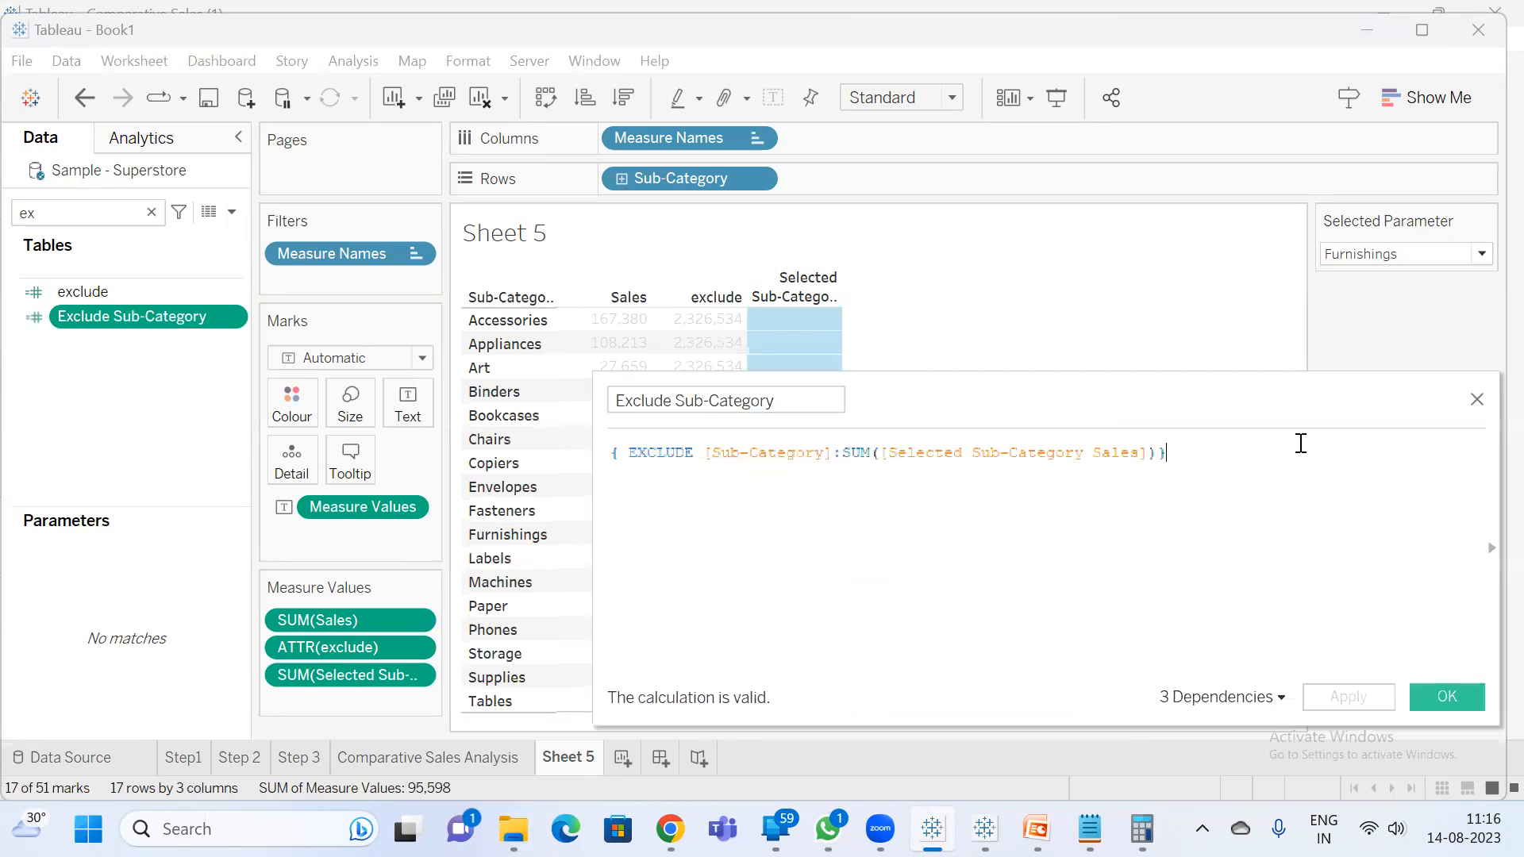
click(1448, 696)
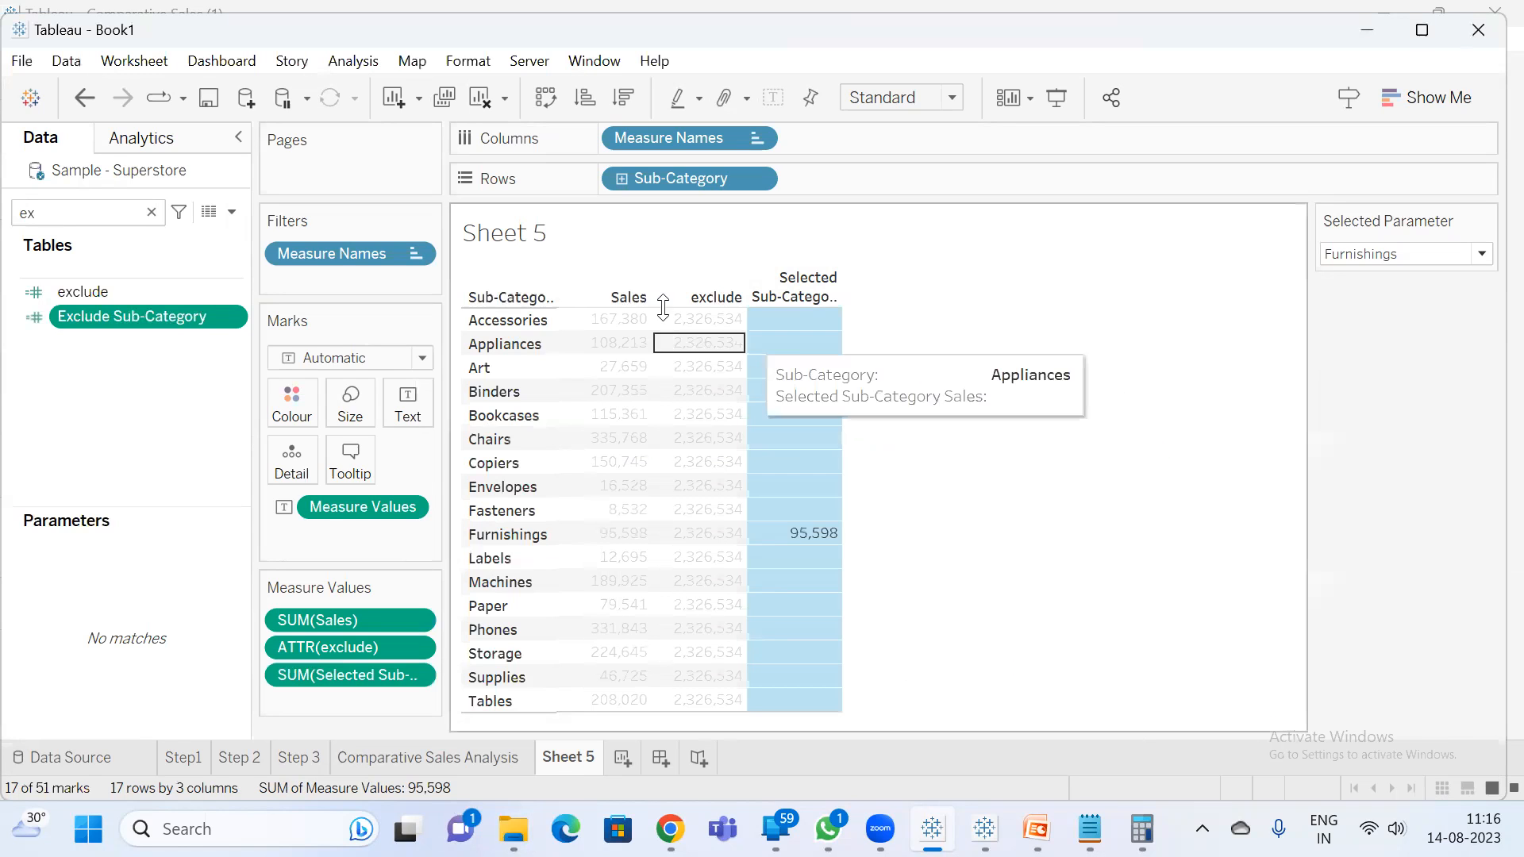
- Highlight the Sales column and the exclude column in turn to compare their values, clearing the selection after each
click(955, 327)
drag(633, 325, 586, 729)
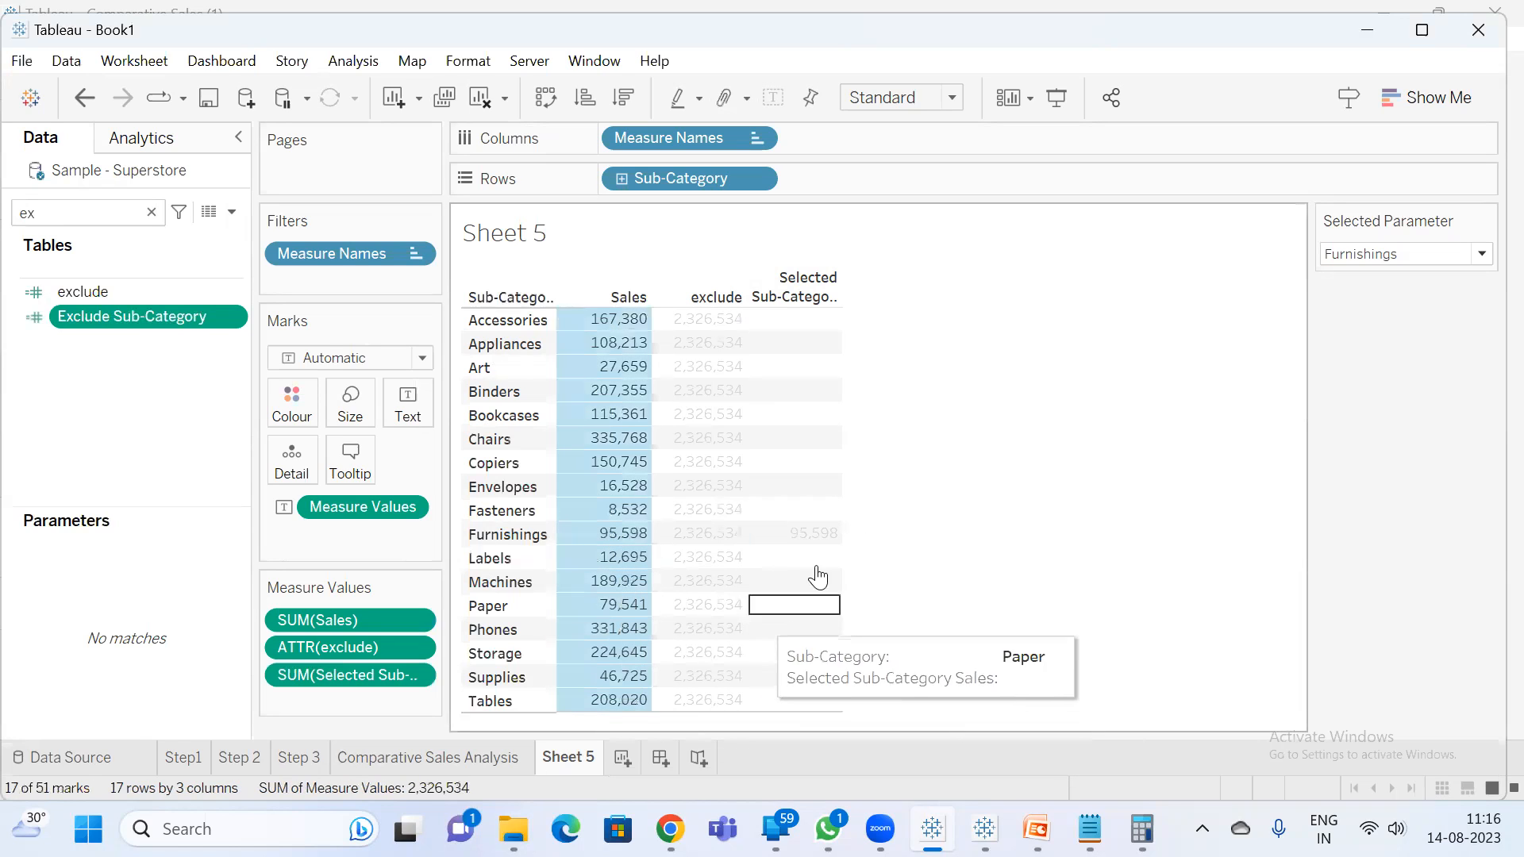
click(949, 429)
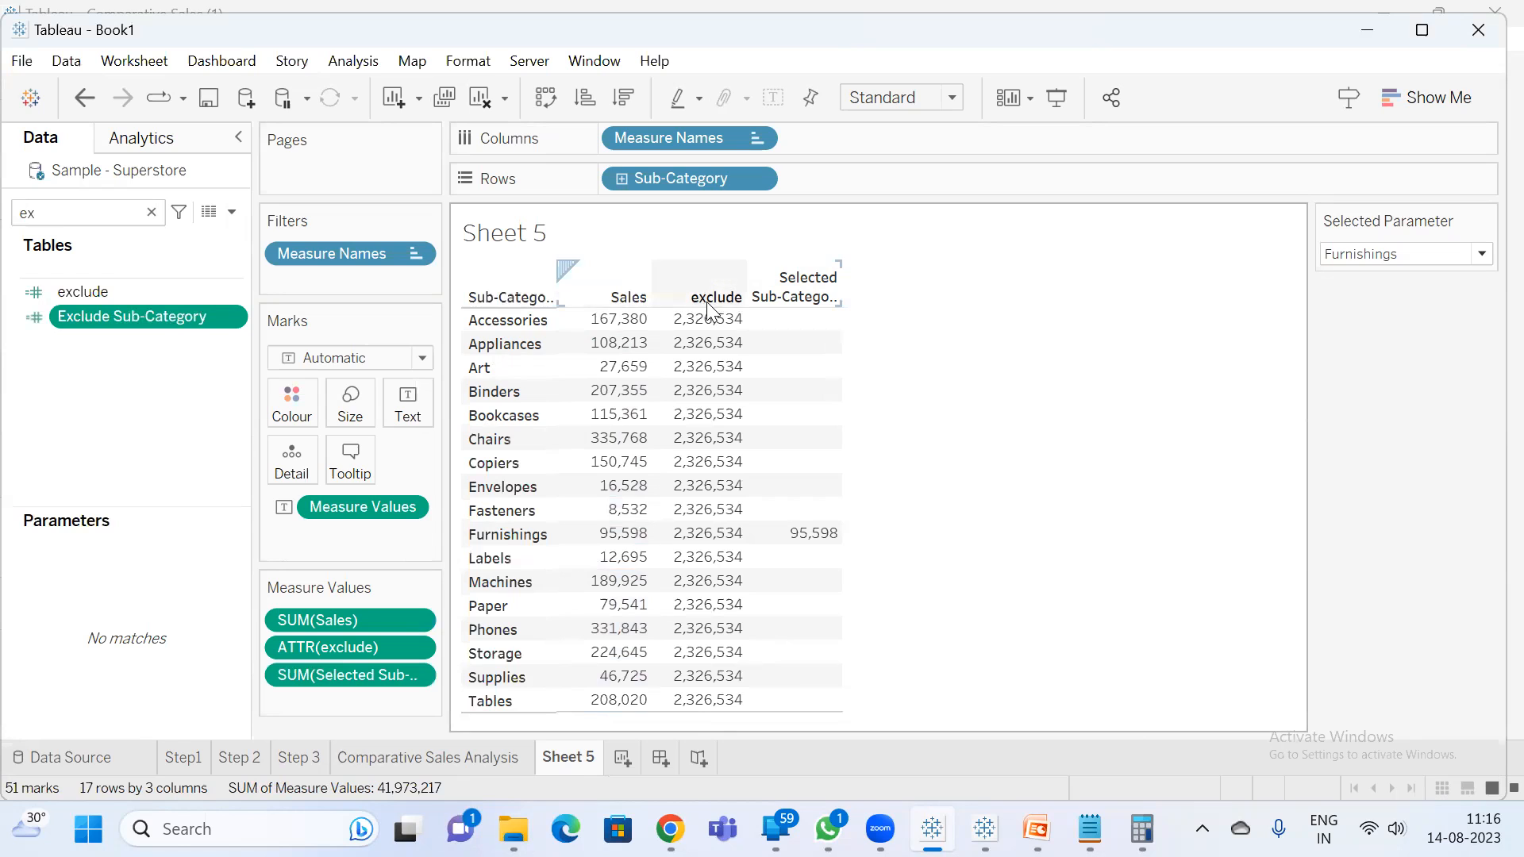
drag(706, 331, 715, 505)
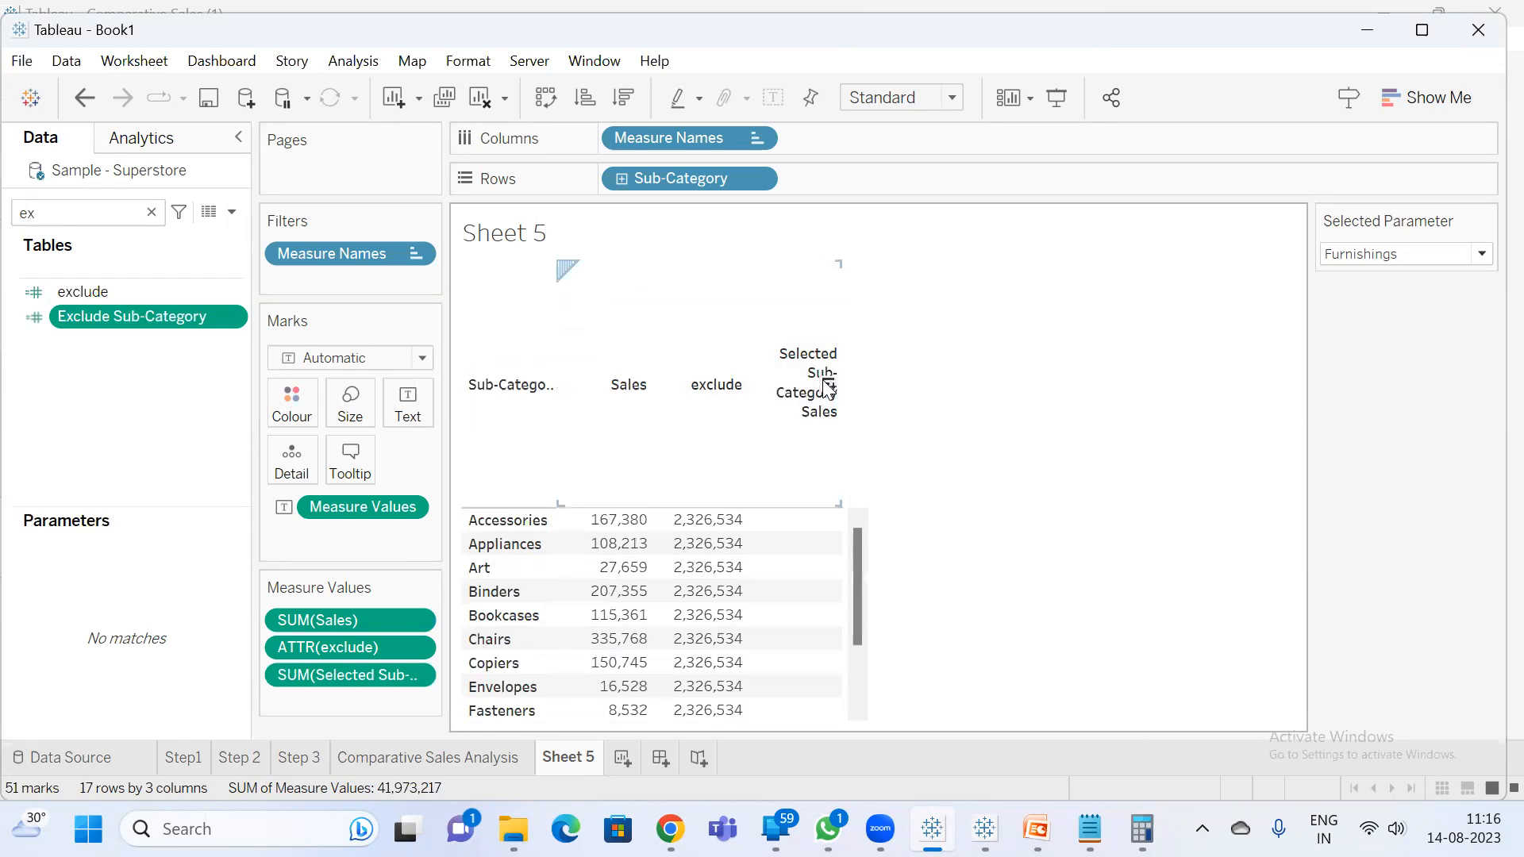
key(ctrl+z)
drag(706, 319, 706, 485)
click(928, 367)
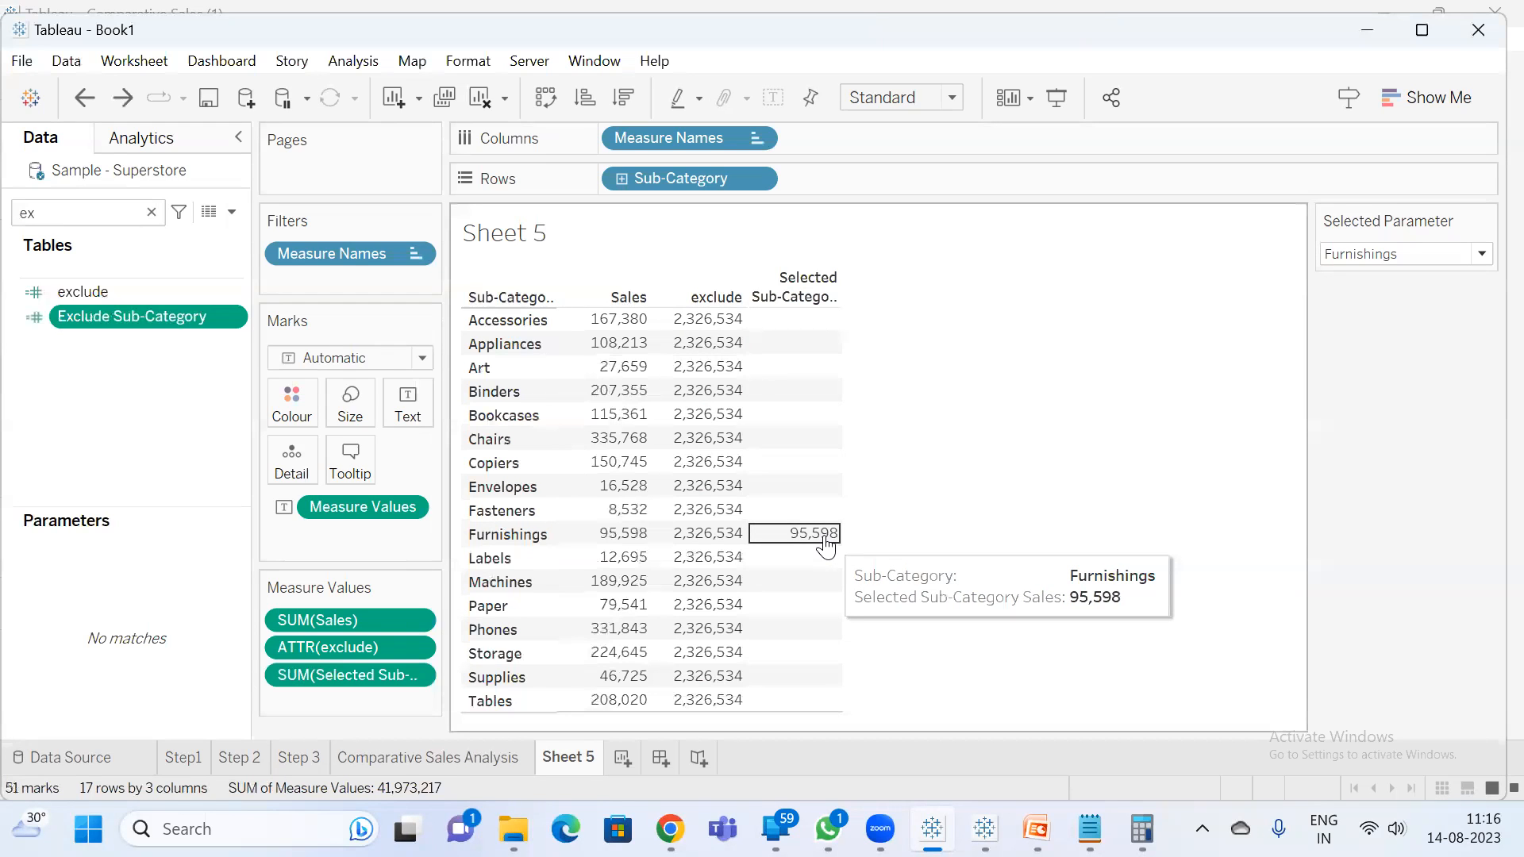
- Add Exclude Sub-Category to the table as the last measure and briefly highlight the Accessories sales value for comparison
drag(131, 313, 340, 708)
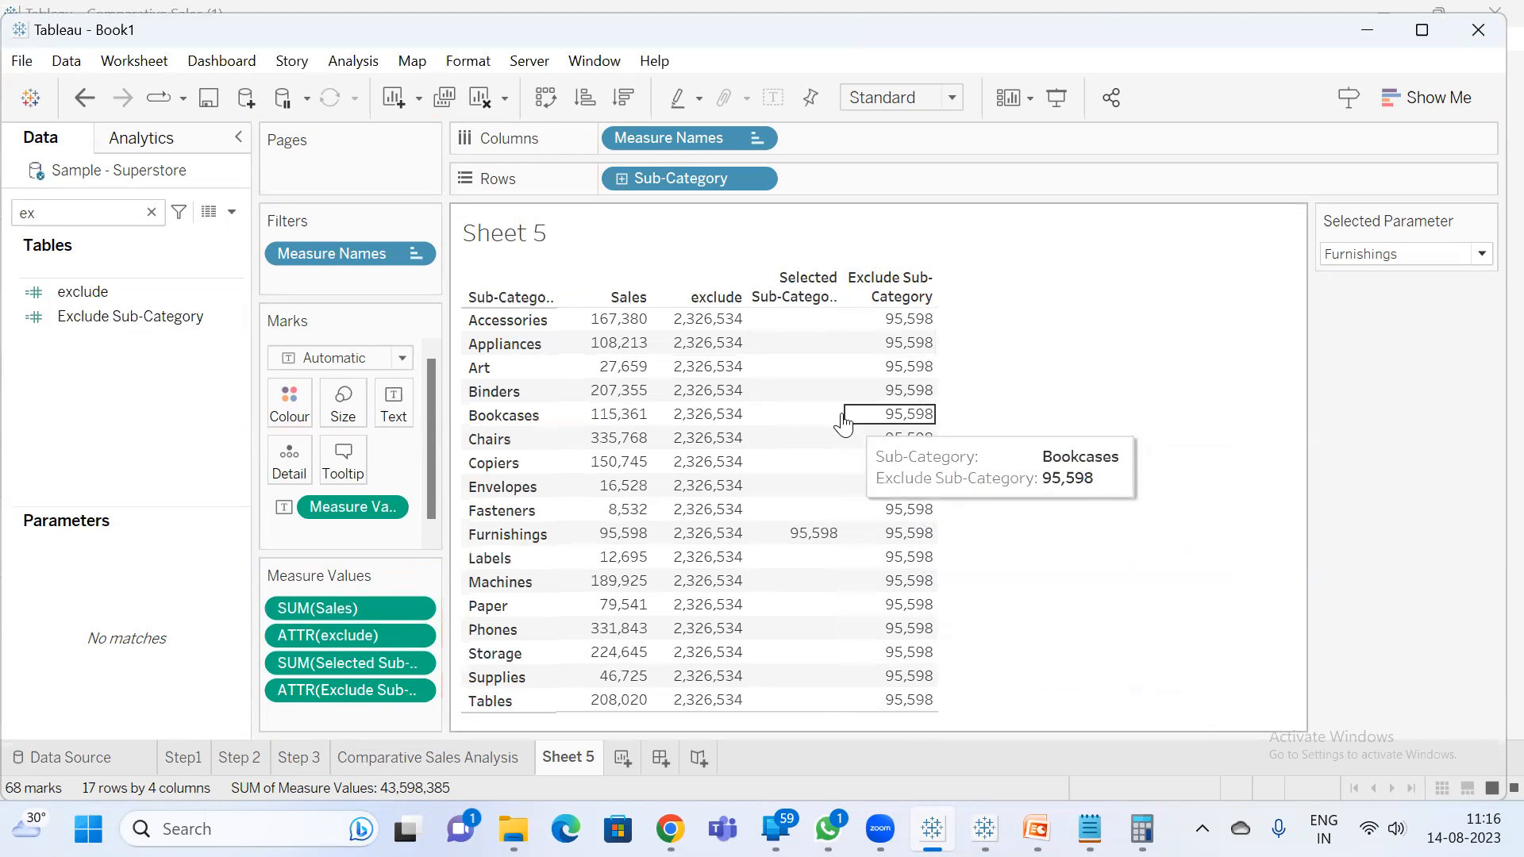
click(628, 332)
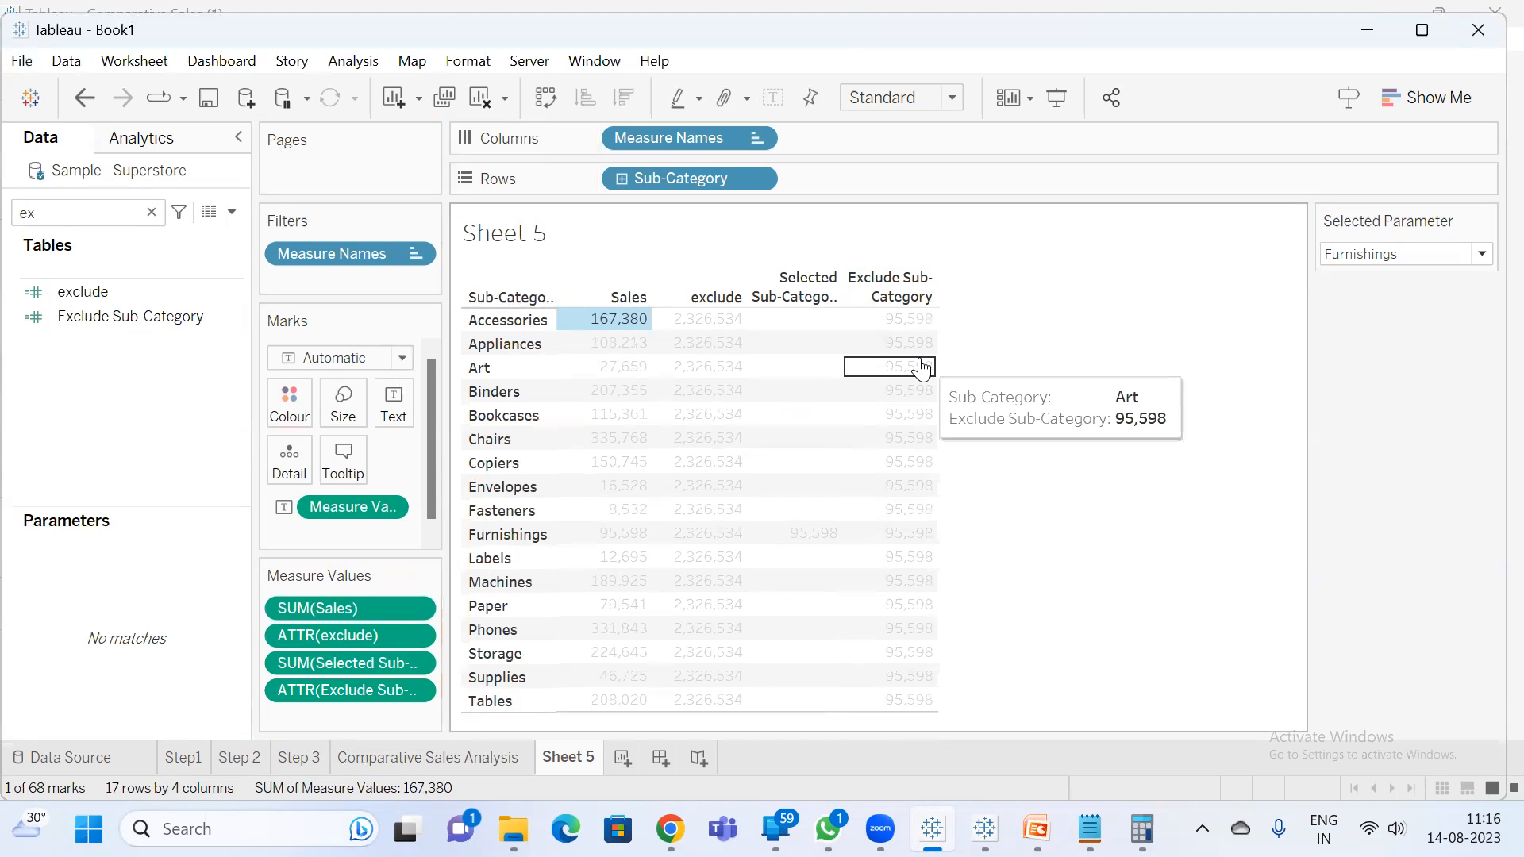
click(1095, 360)
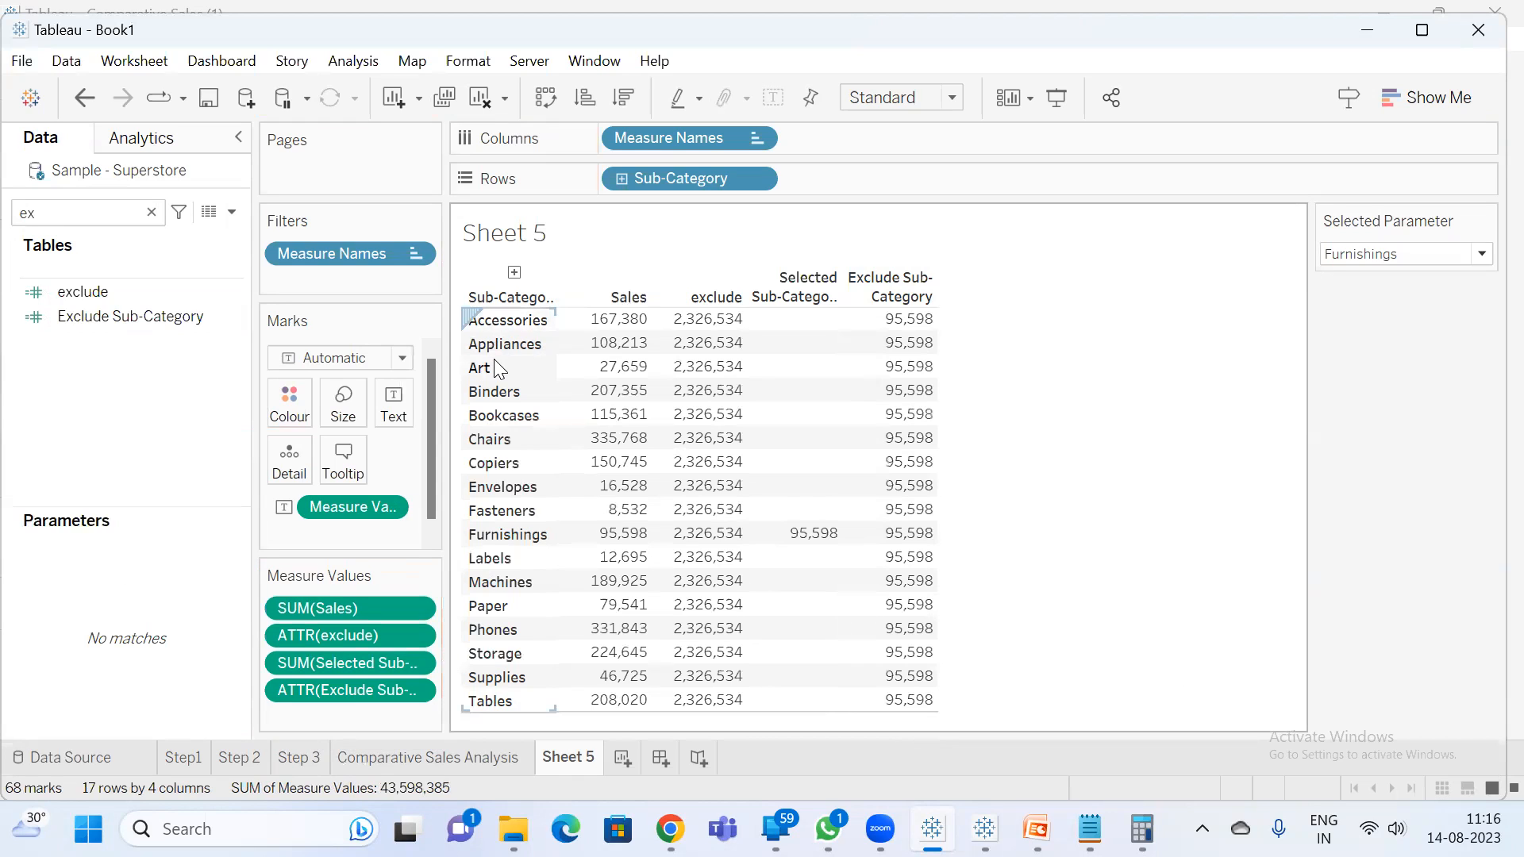
- Switch the Selected Parameter to Binders, Envelopes and Labels in turn to compare the selected and excluded sales columns
click(1401, 254)
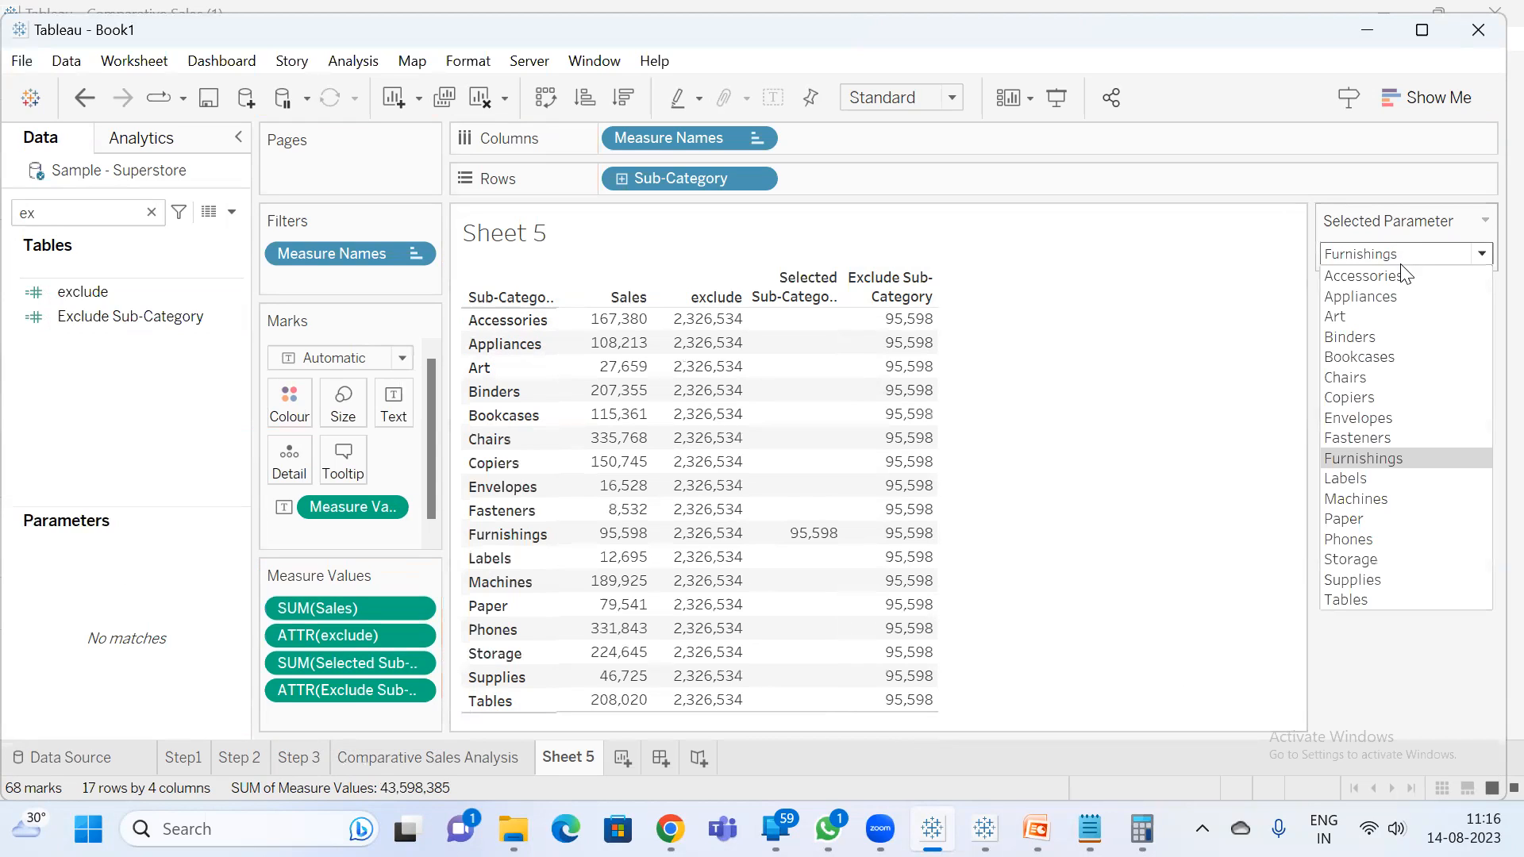
click(1384, 336)
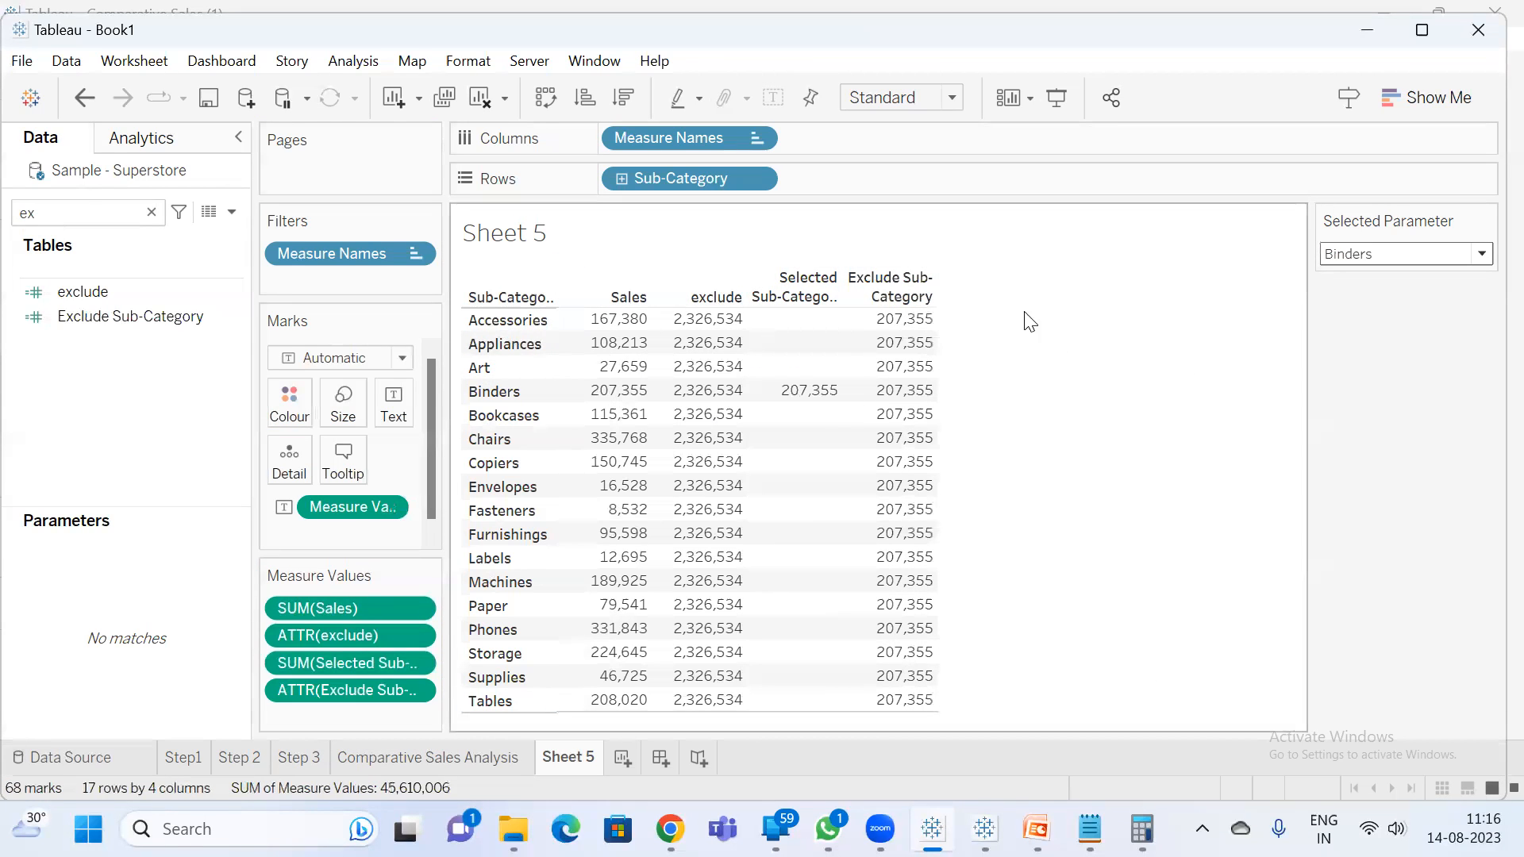
click(1426, 257)
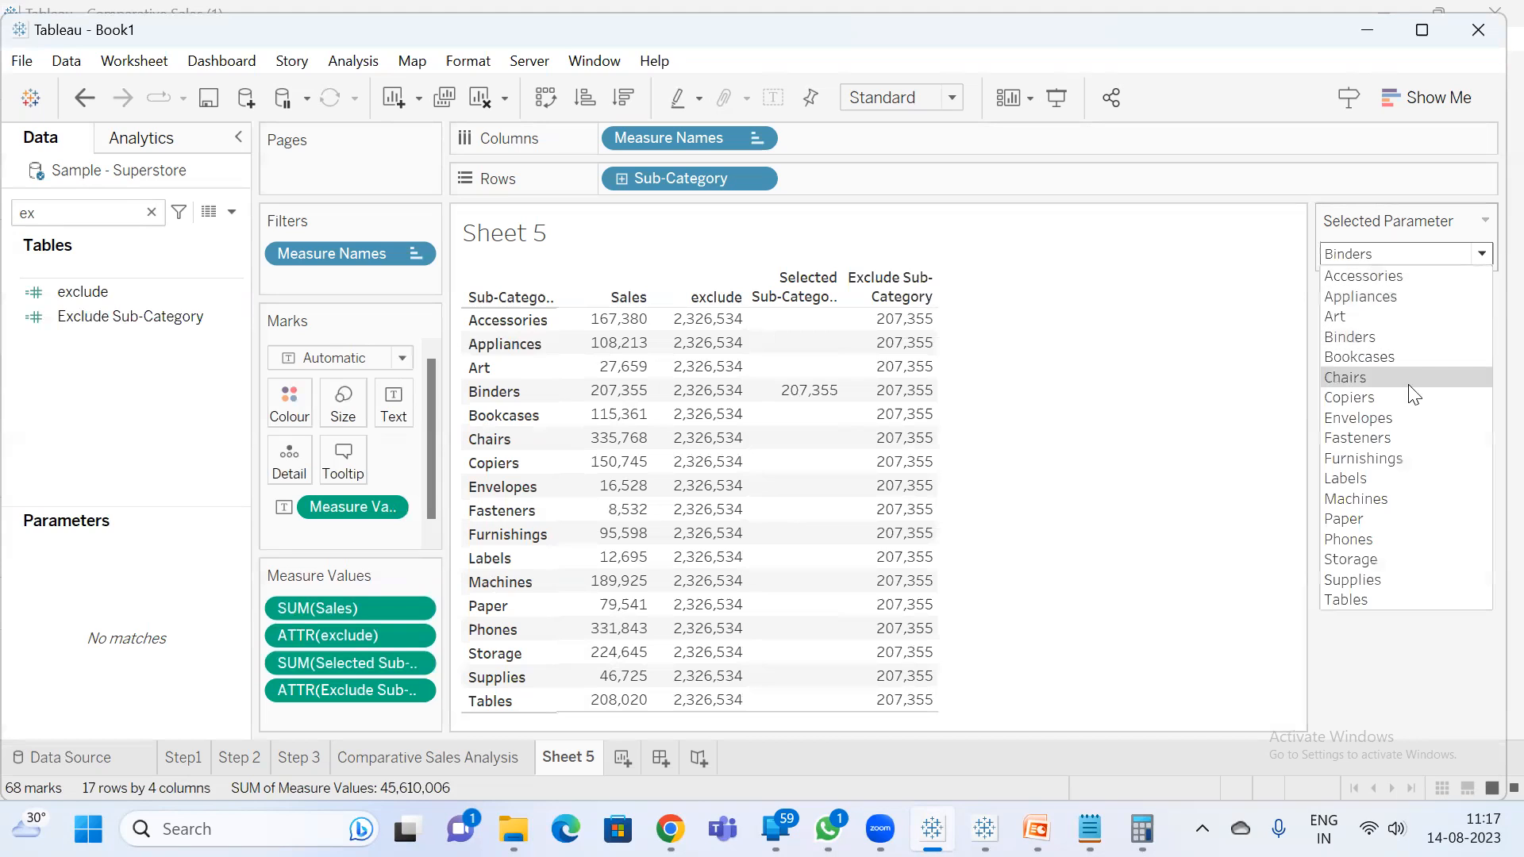
click(1407, 408)
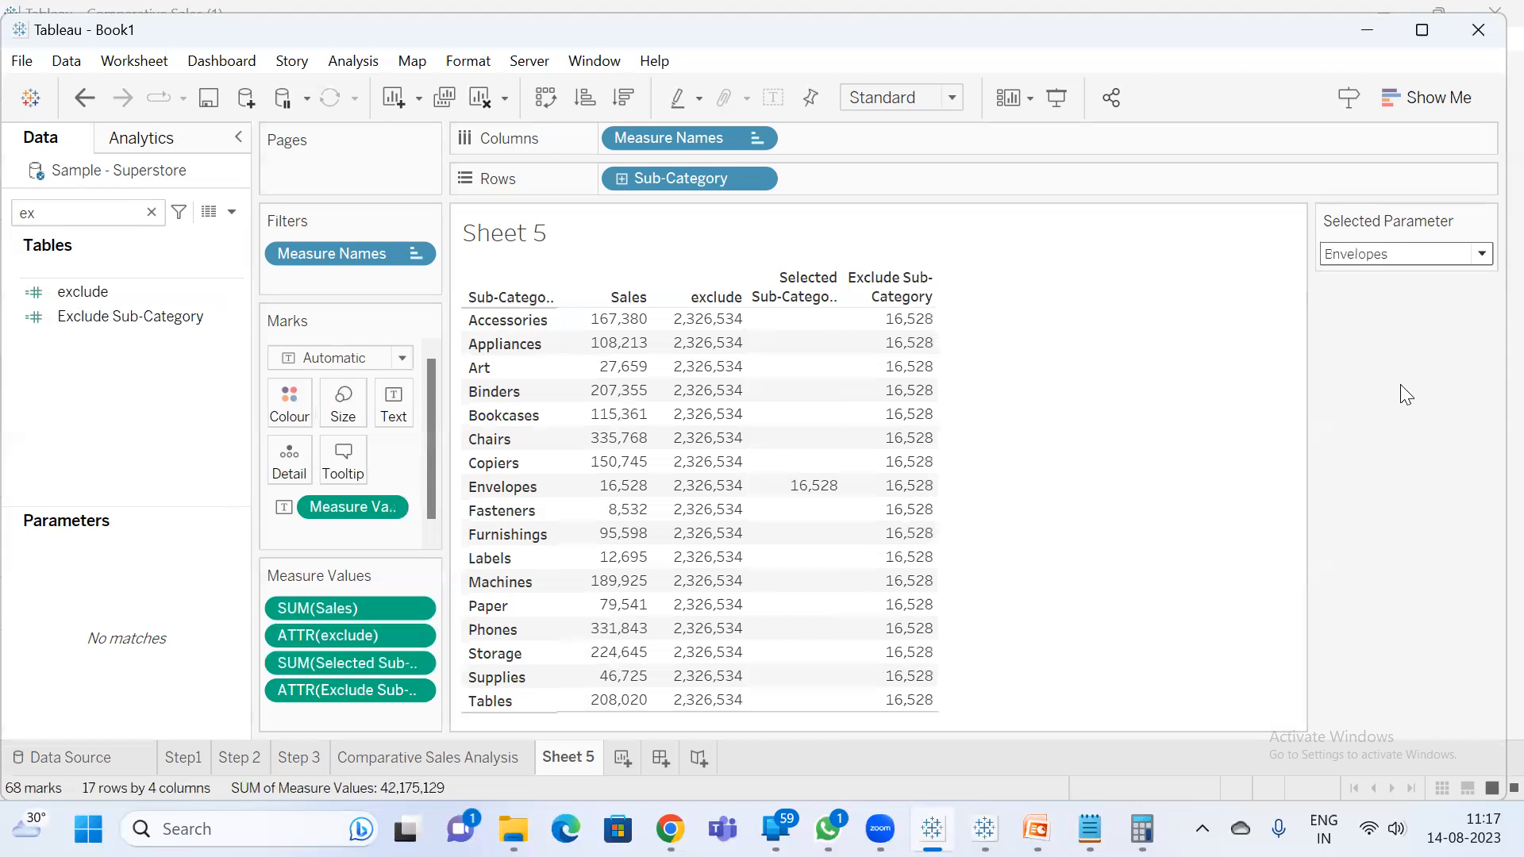
click(1425, 254)
click(1416, 472)
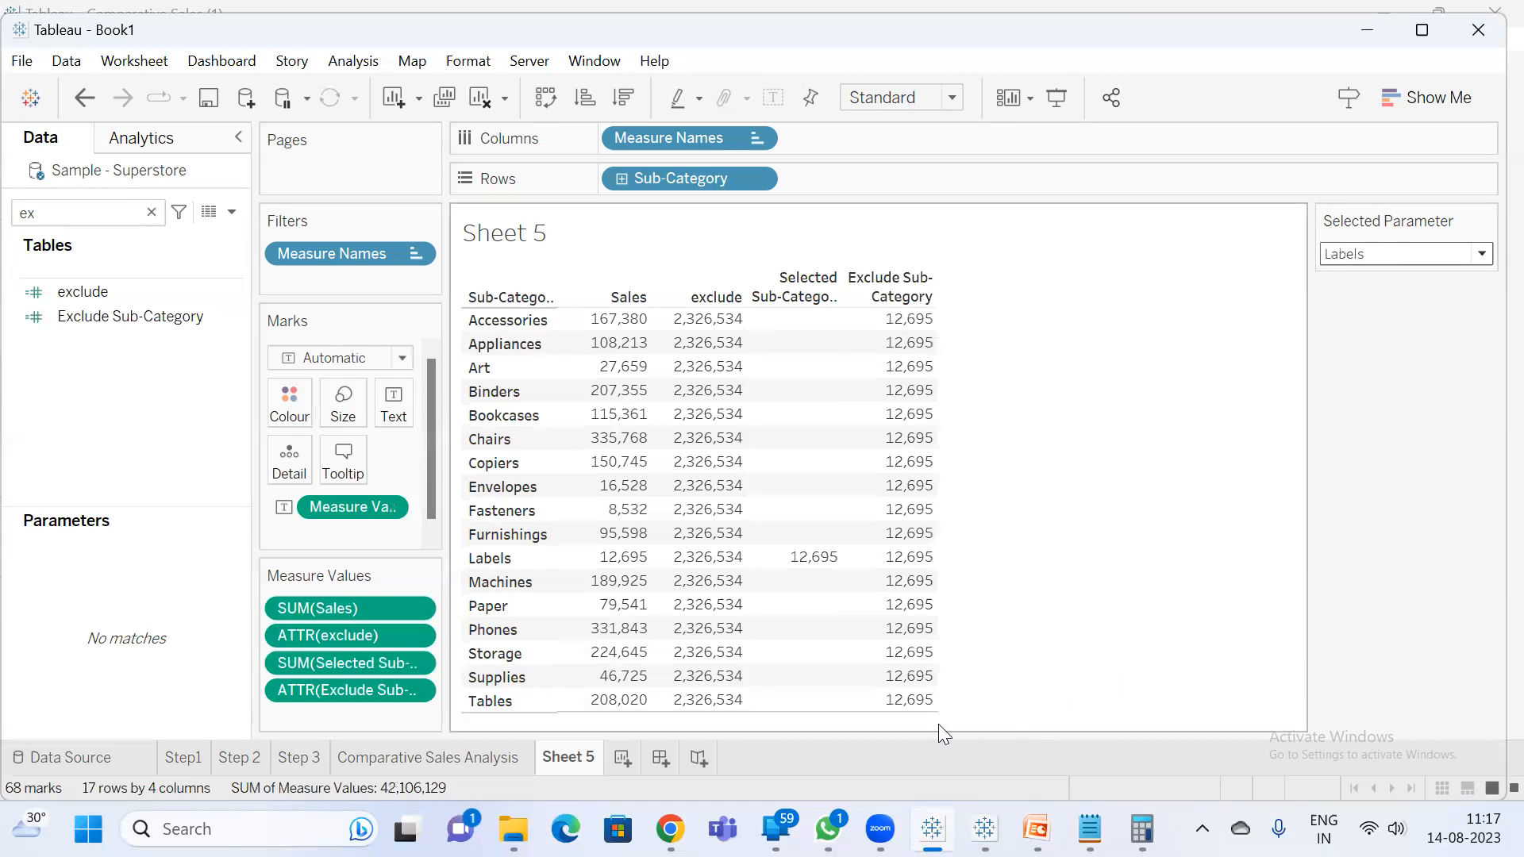
- On the Comparative Sales Analysis sheet, set the Selected Parameter to Chairs and finally to Binders to compare the bars
click(433, 746)
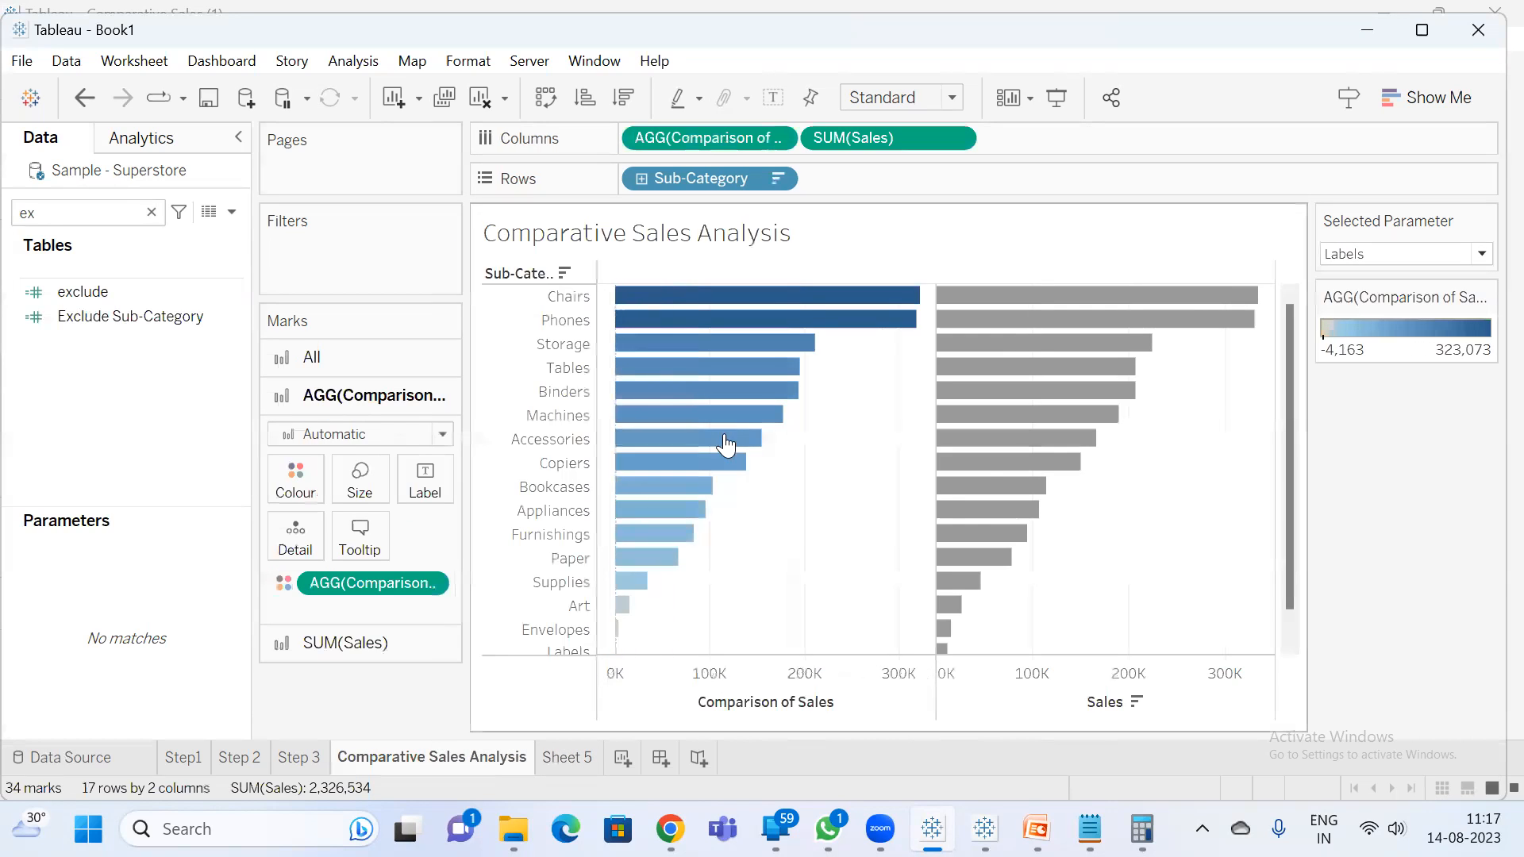
click(1418, 254)
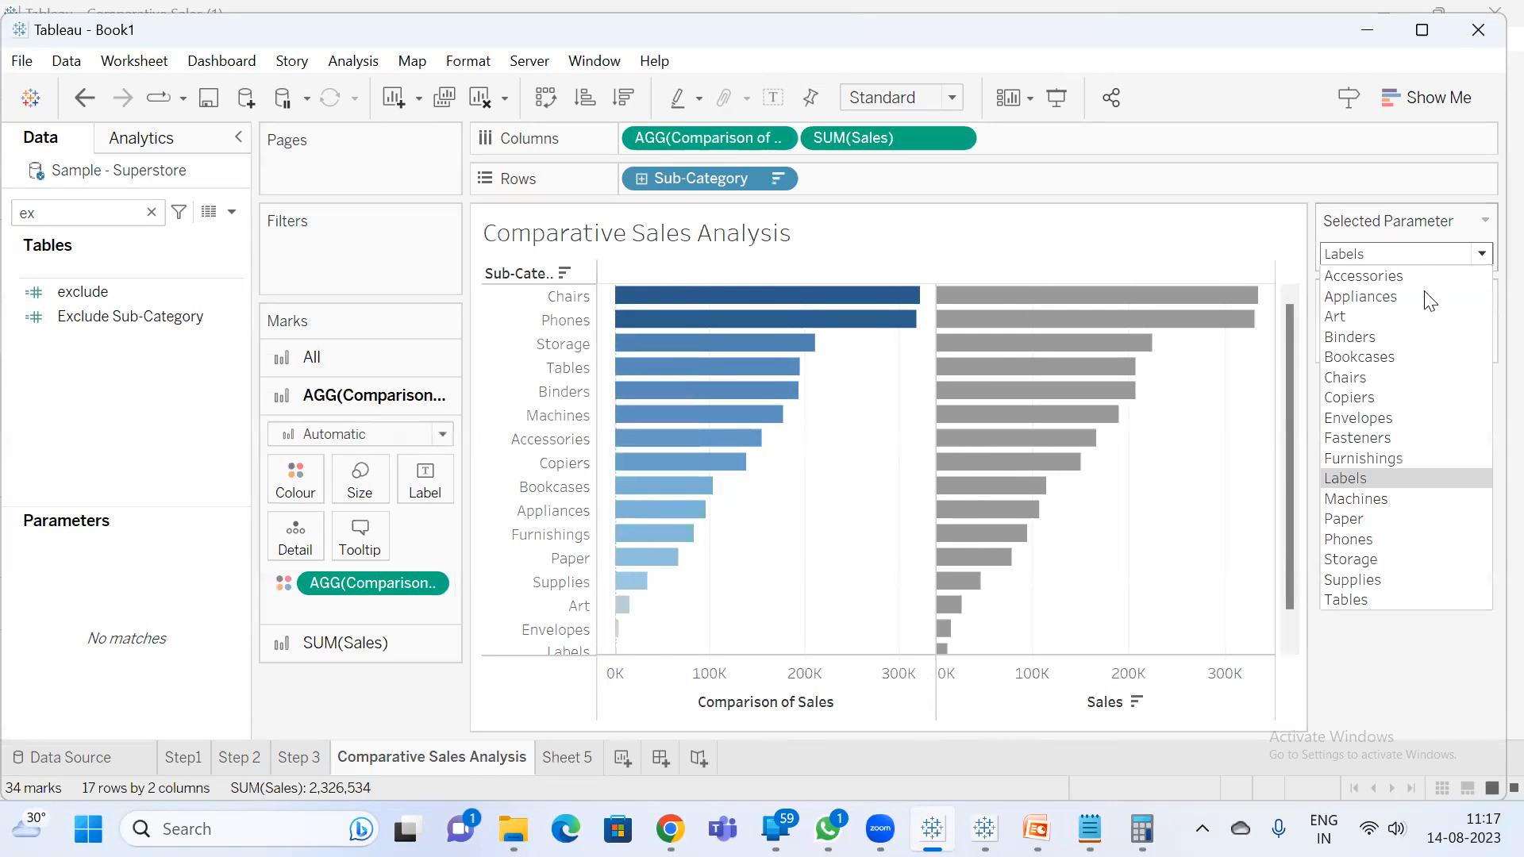
click(1389, 377)
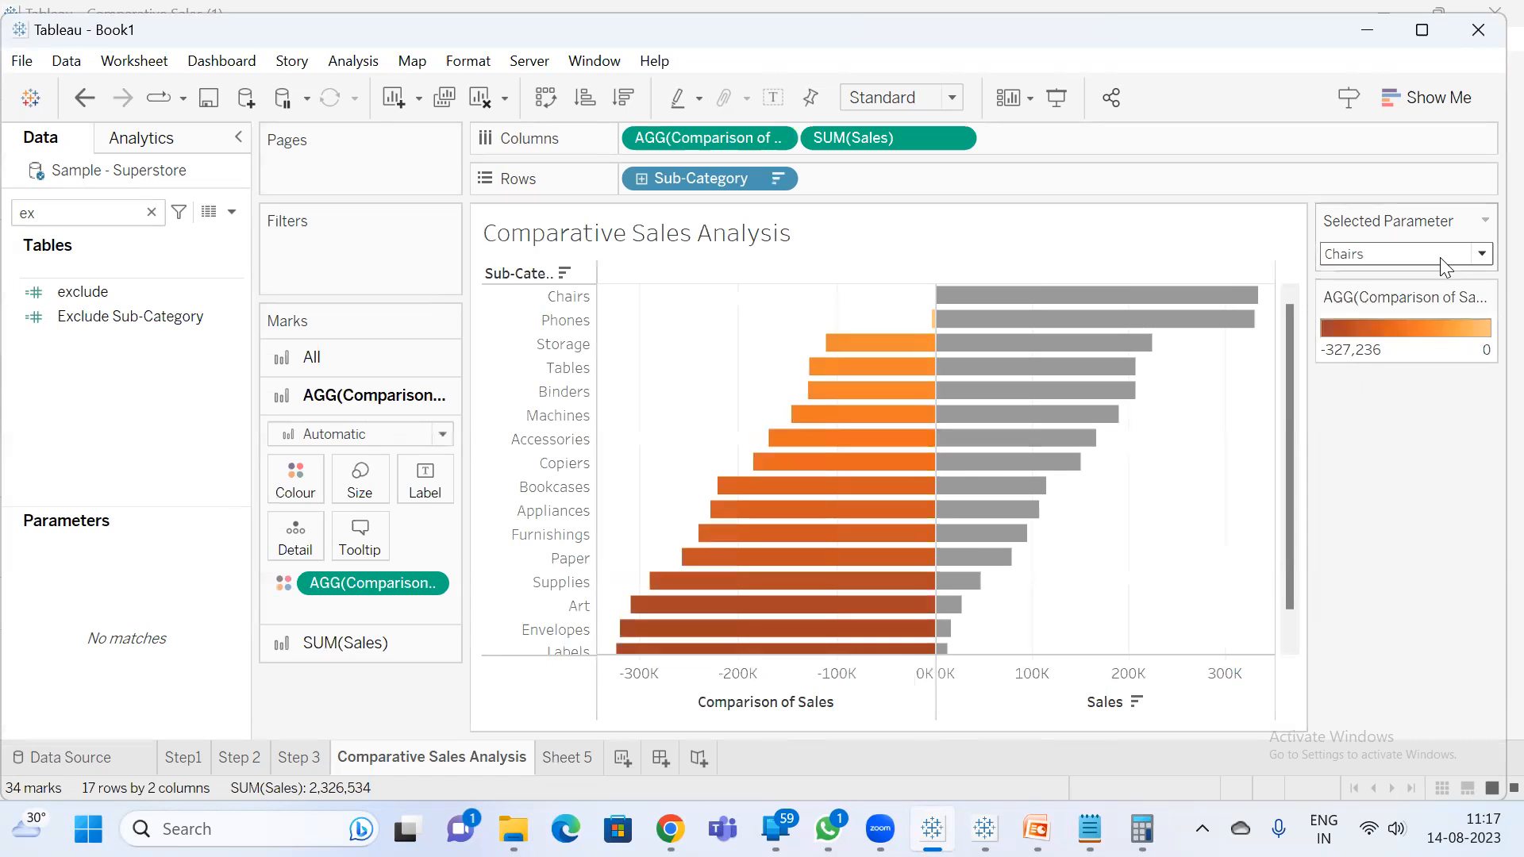
click(1439, 255)
click(1386, 340)
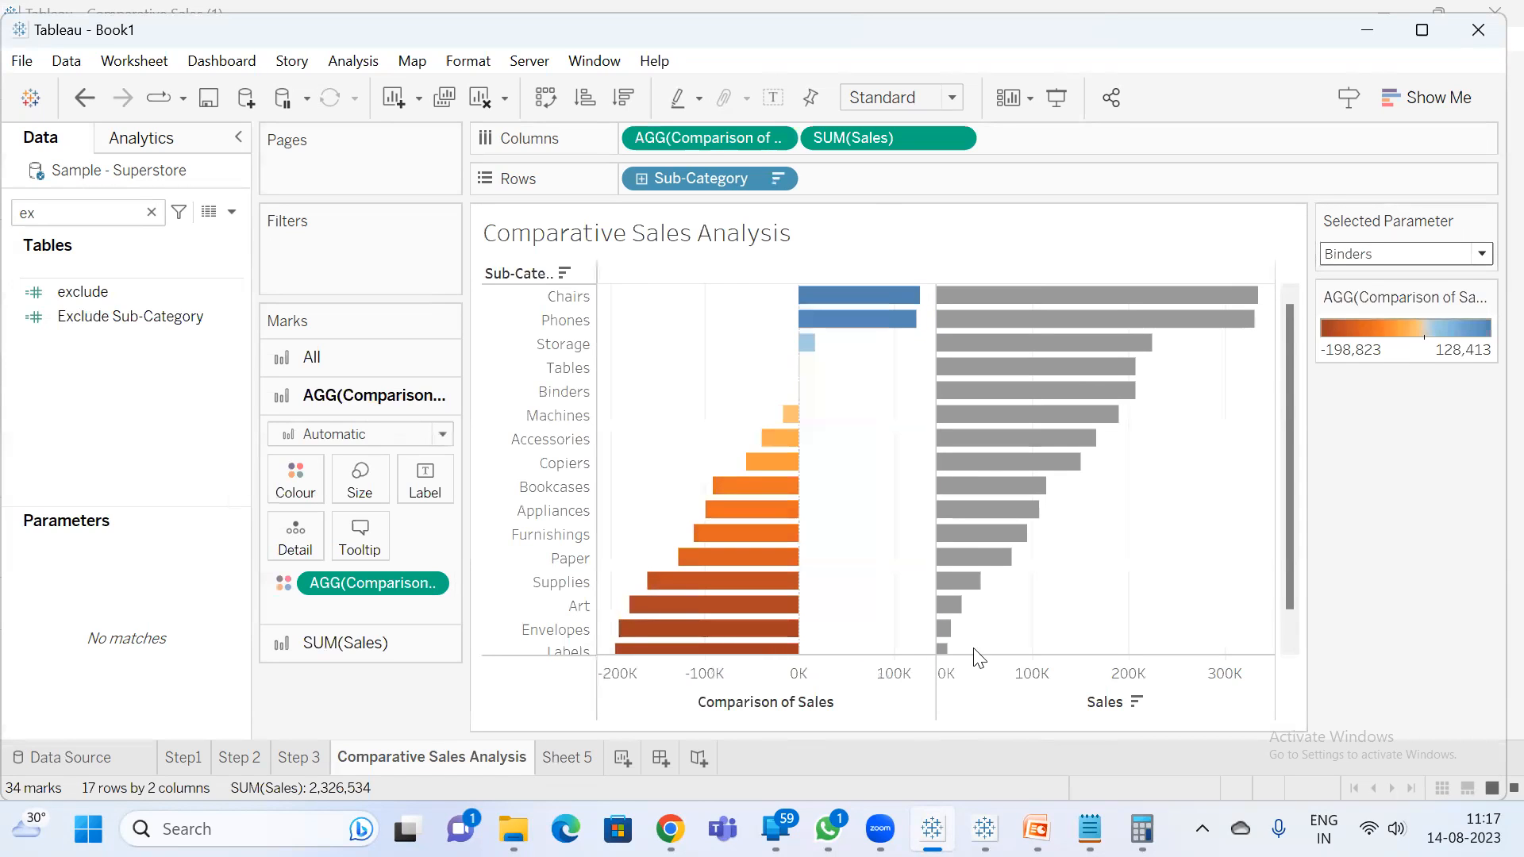
mouse_move(1036, 828)
mouse_move(1089, 829)
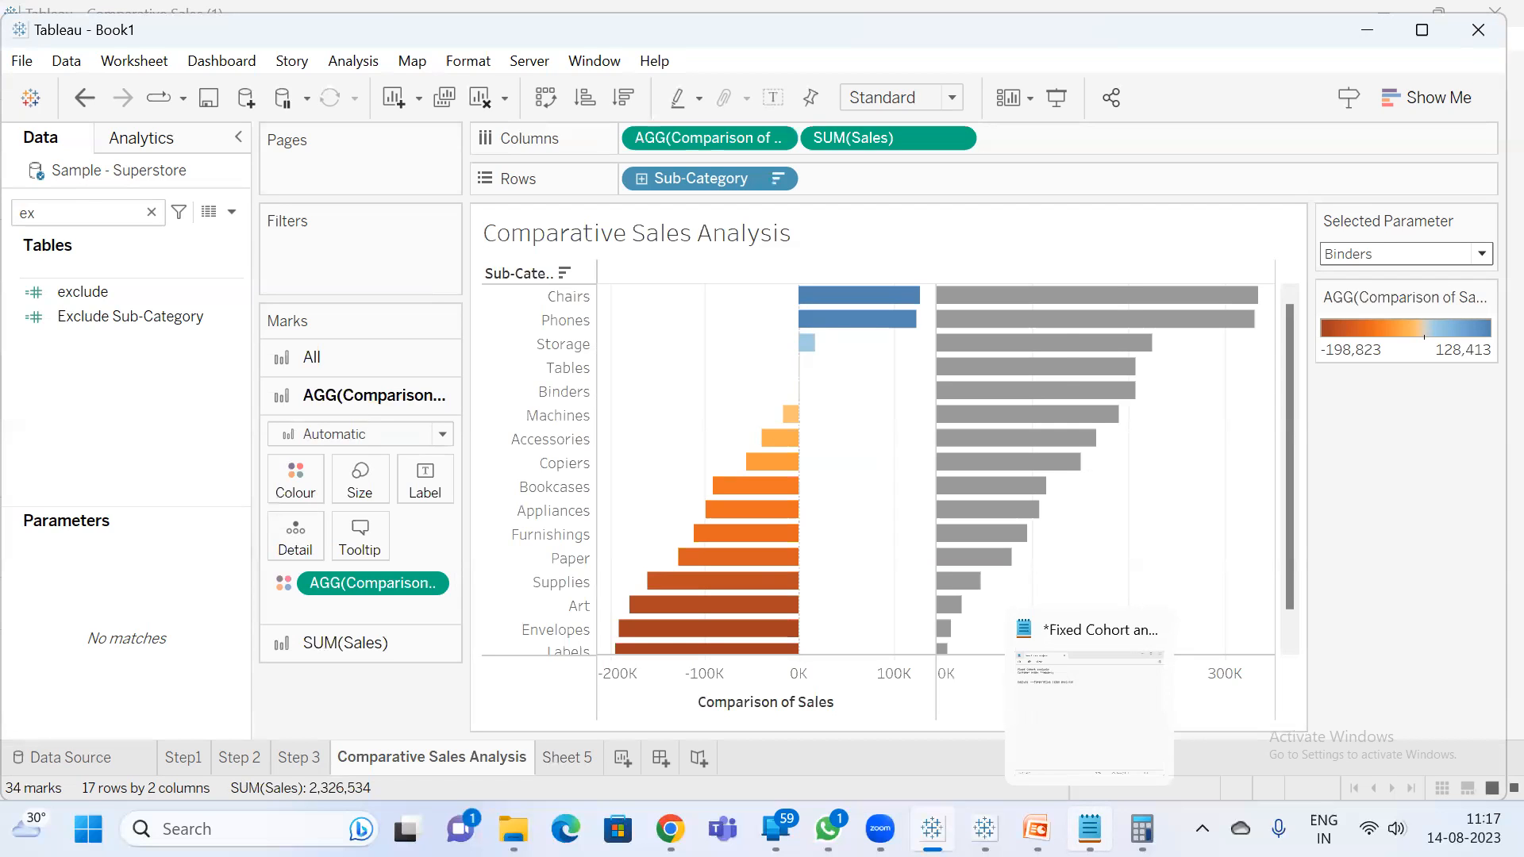
- Return to Sheet 5, search the fields for "comp", and review the Comparison of Sales formula, closing its editor when done
click(583, 757)
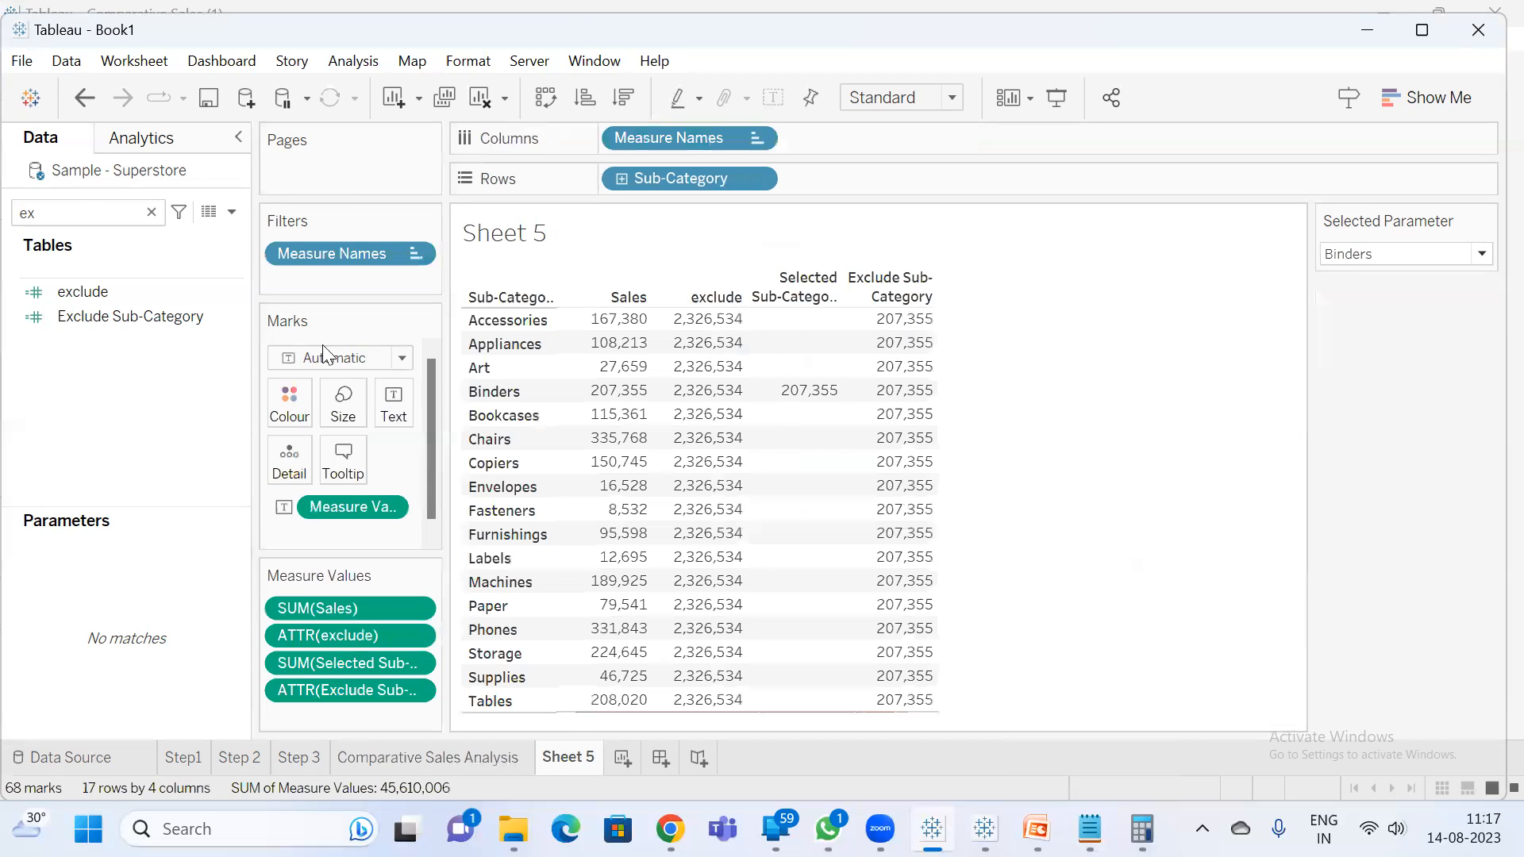
click(119, 219)
key(BackSpace)
key(BackSpace)
text(comp)
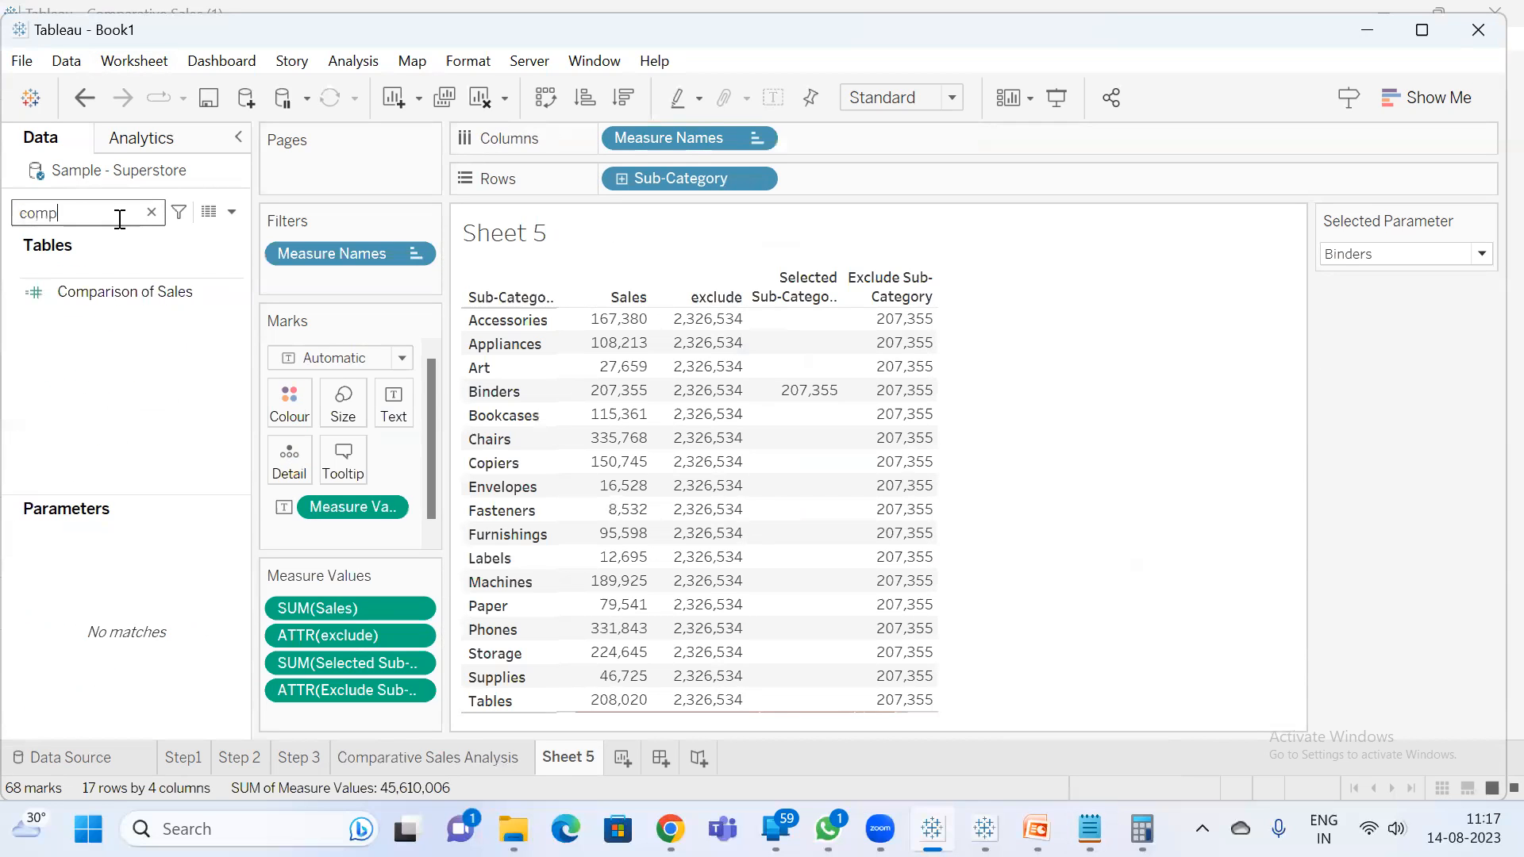
click(131, 292)
right_click(132, 295)
click(206, 436)
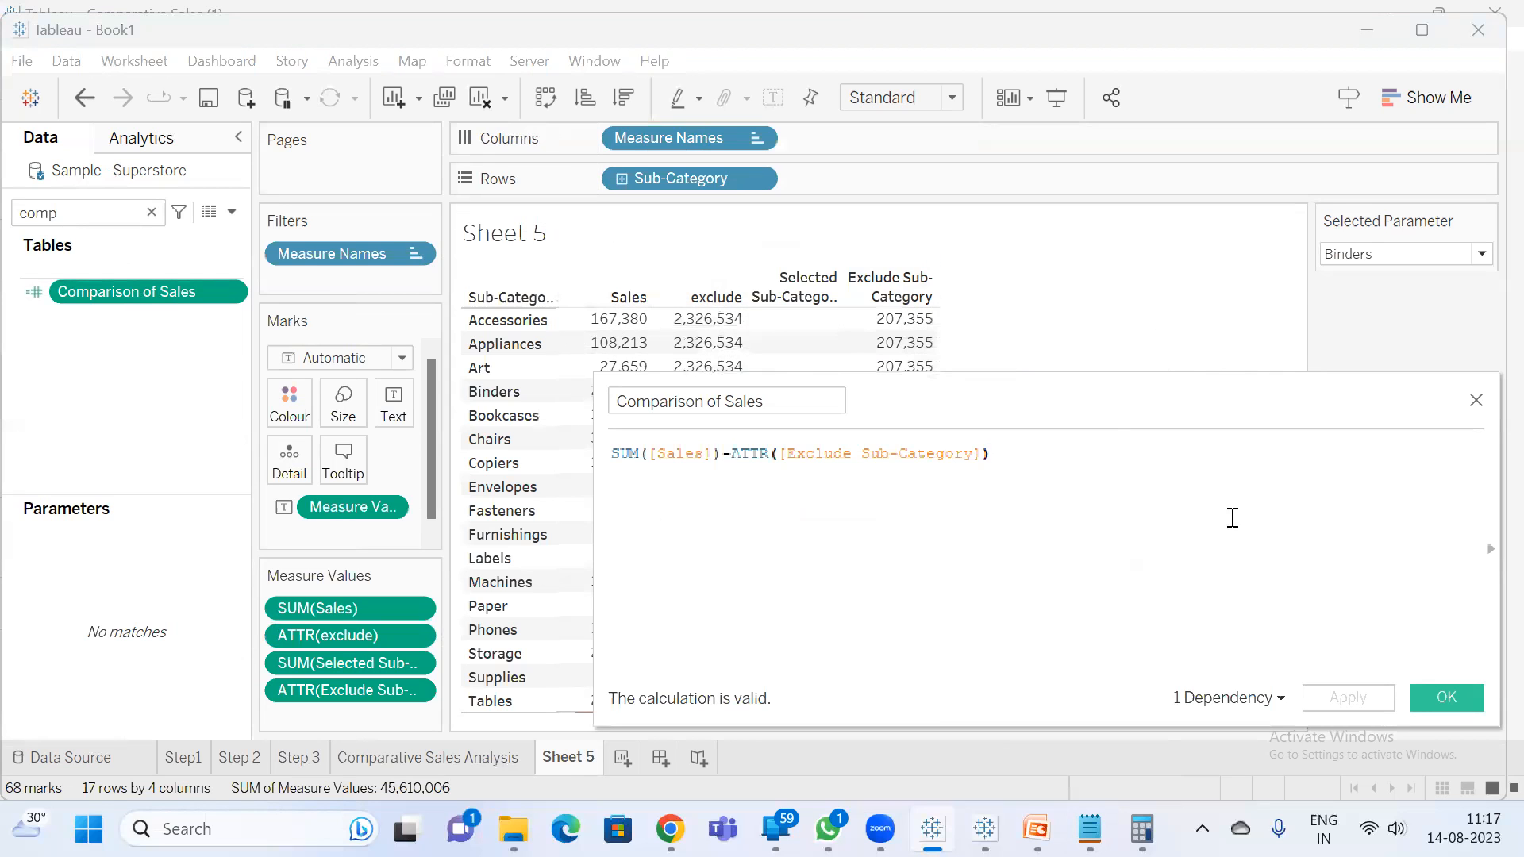
click(1441, 697)
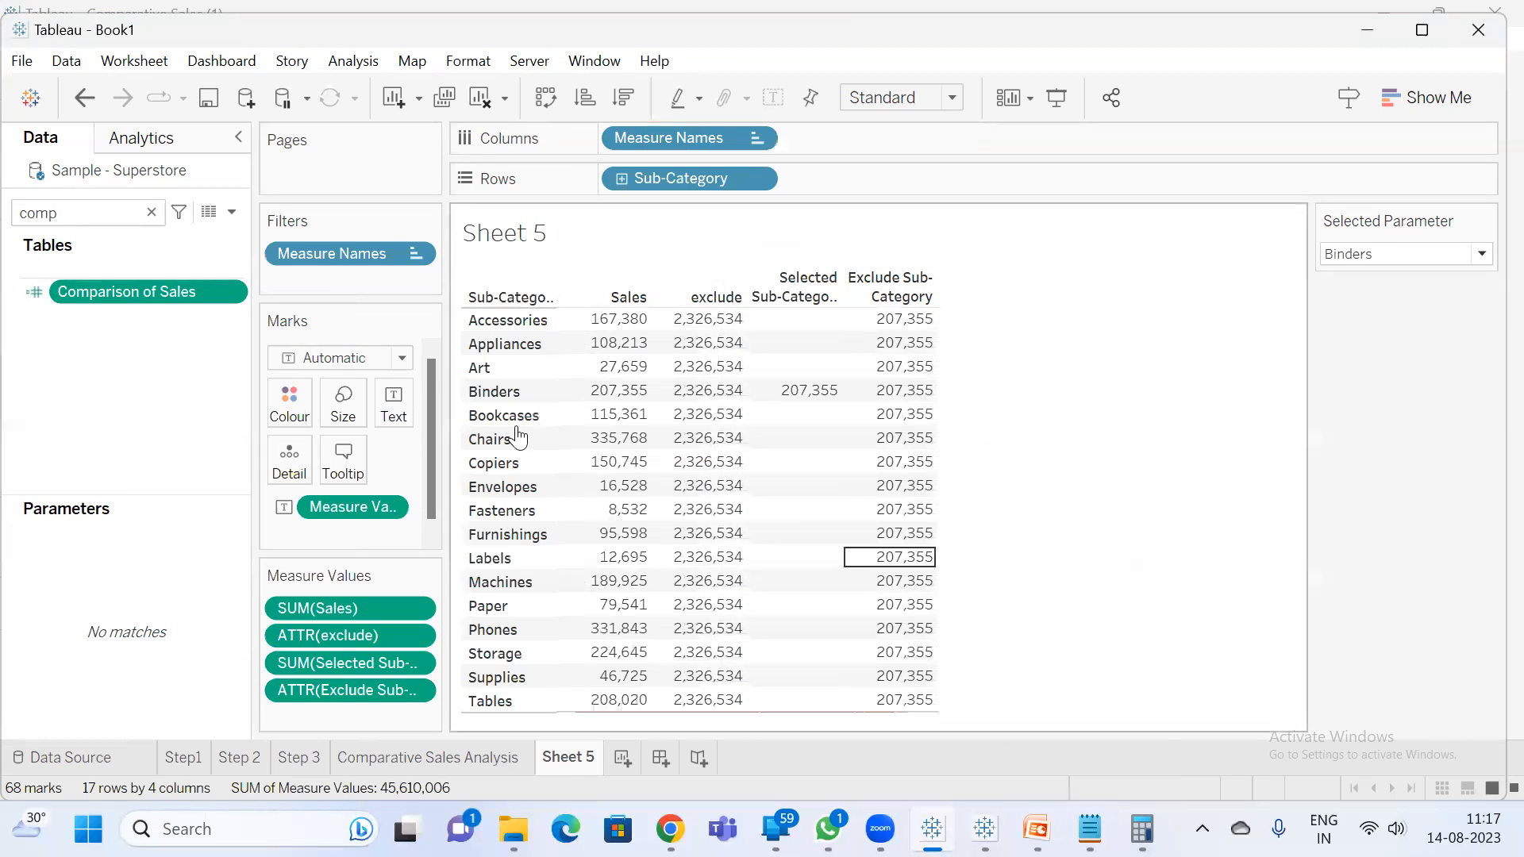
- Add the Comparison of Sales field to the Sheet 5 table and inspect its values per sub-category
double_click(102, 285)
mouse_move(912, 392)
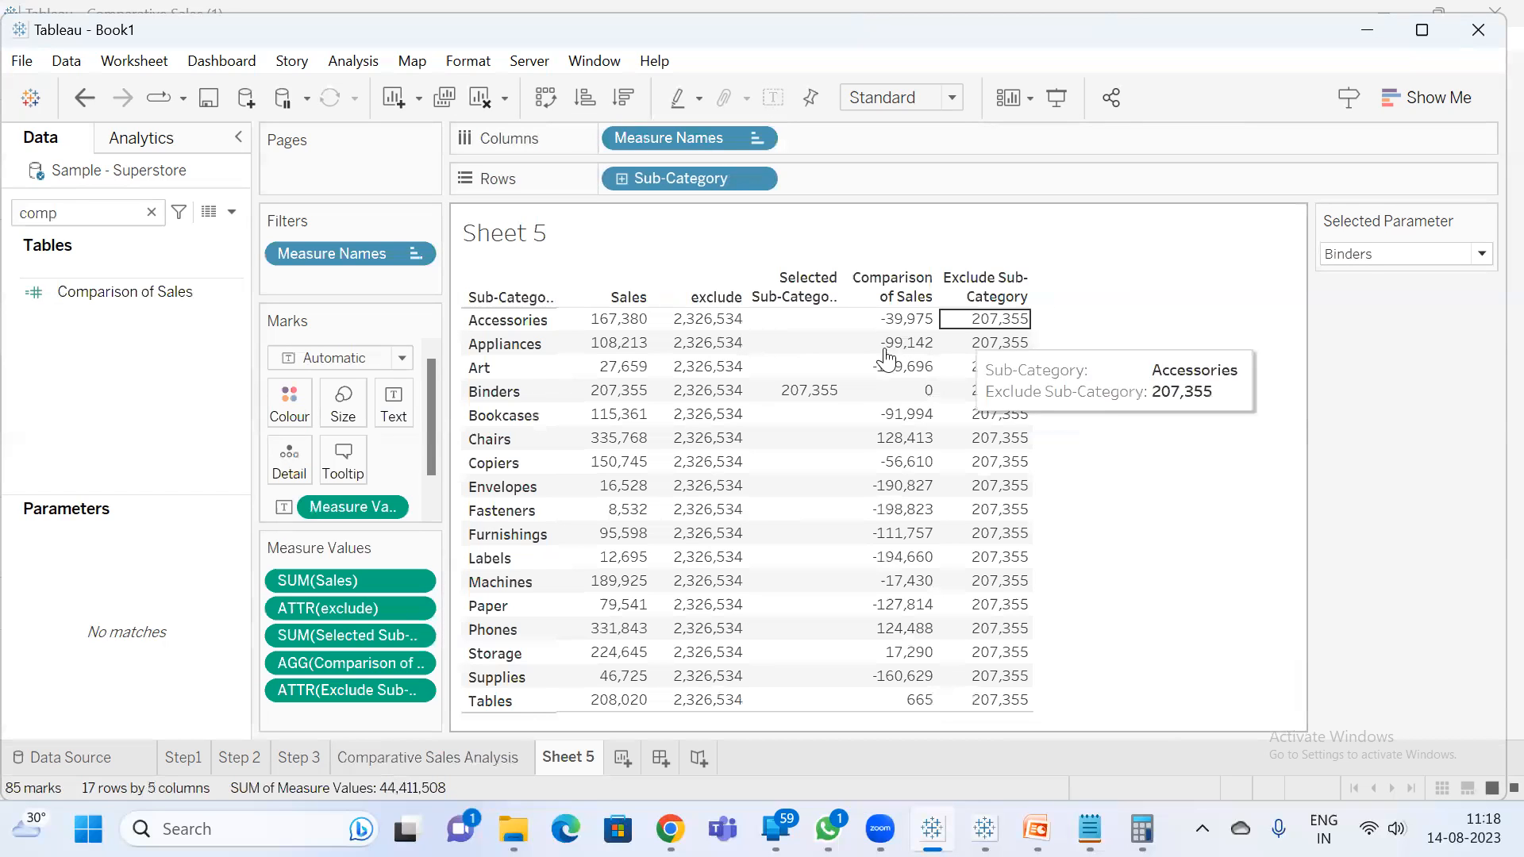
- Inspect the Binders value in the selected sub-category column, set the Selected Parameter to Art, and inspect the Art value
click(816, 399)
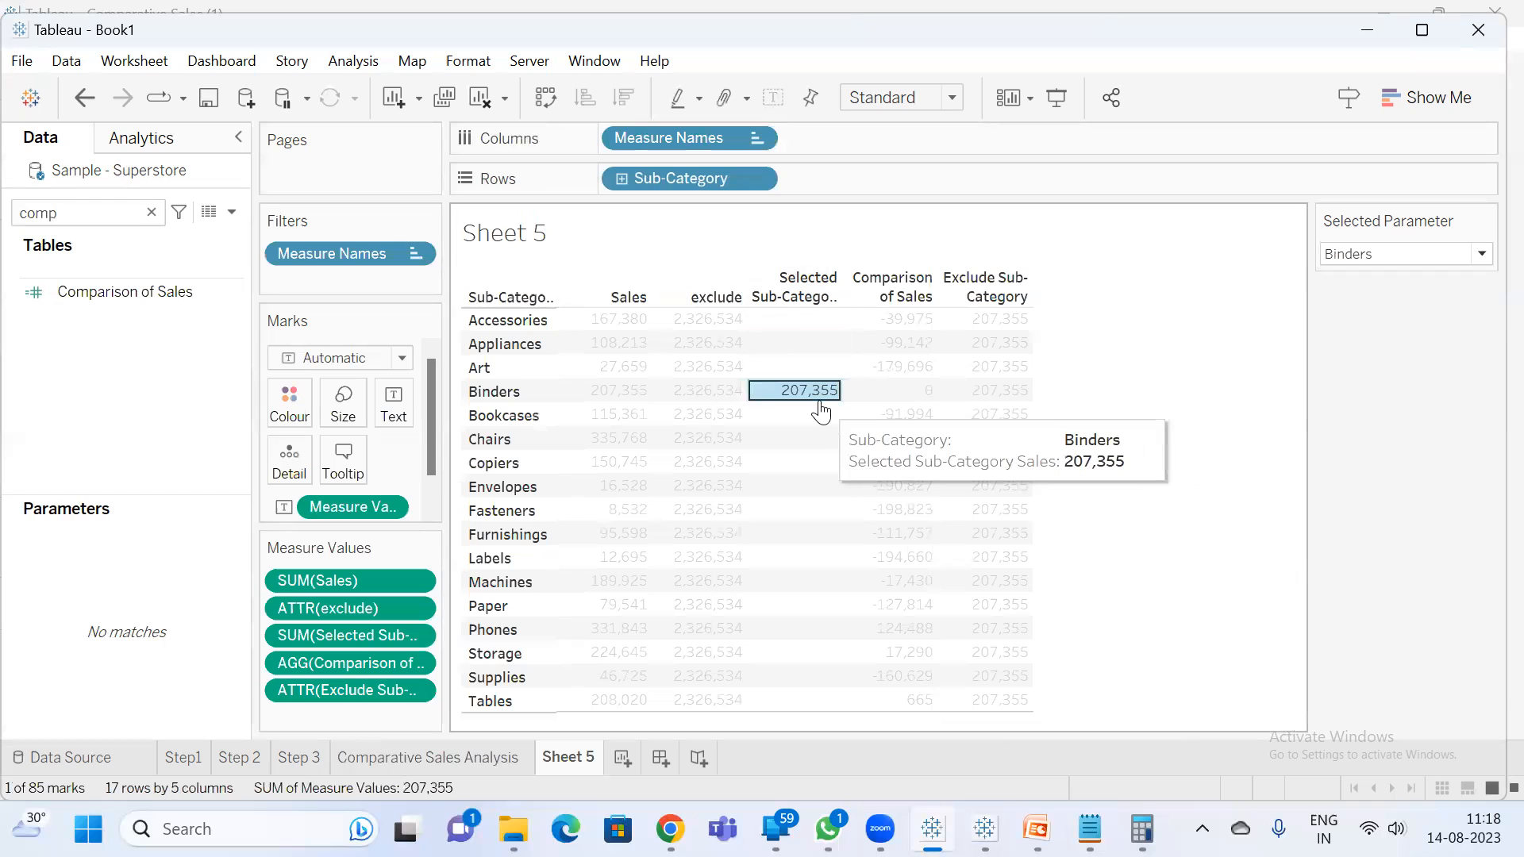
click(1390, 254)
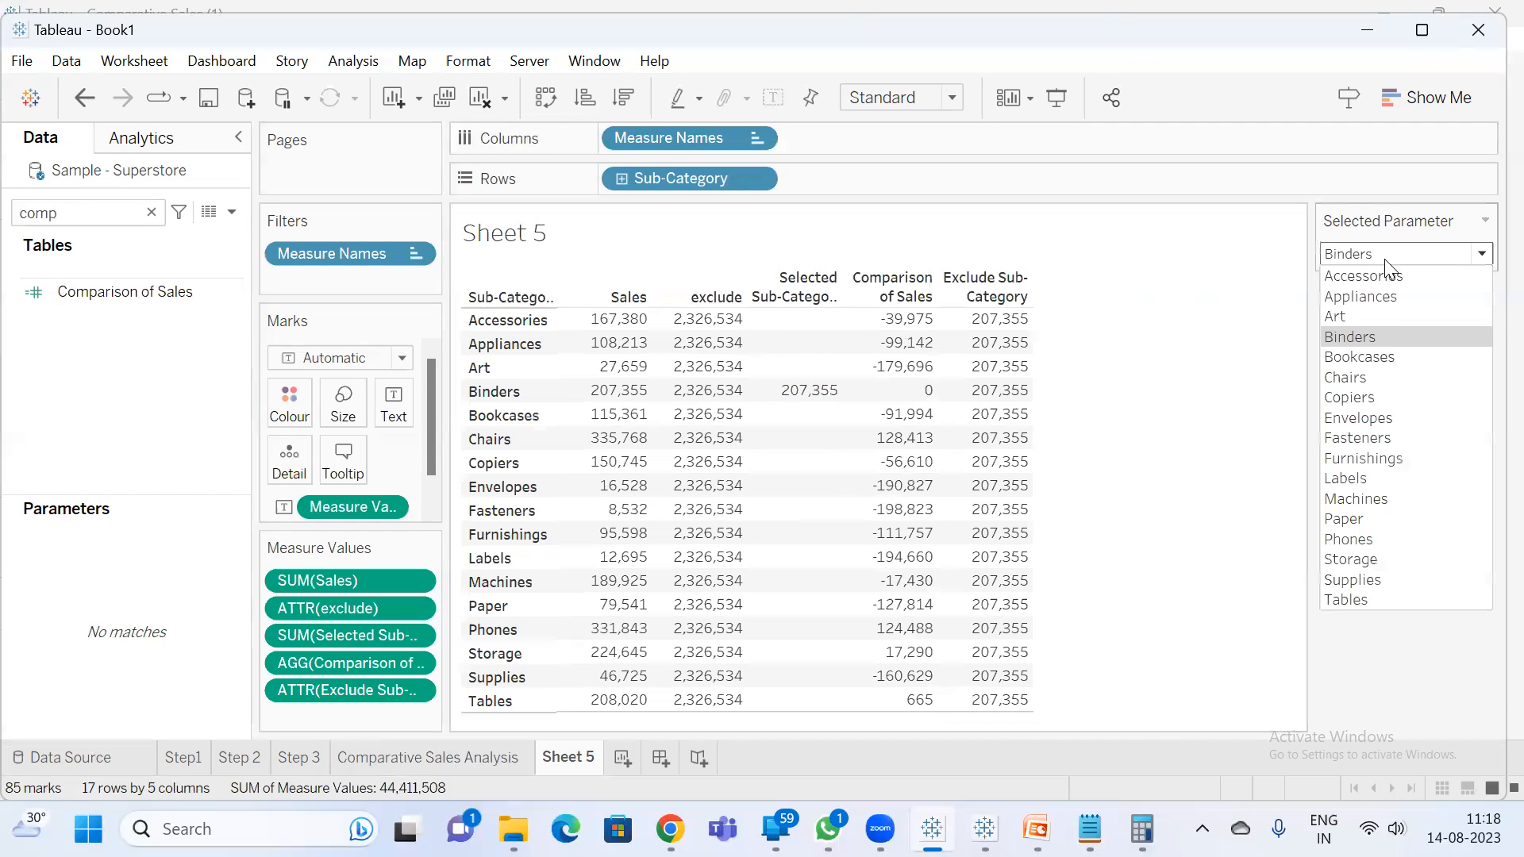
click(1381, 329)
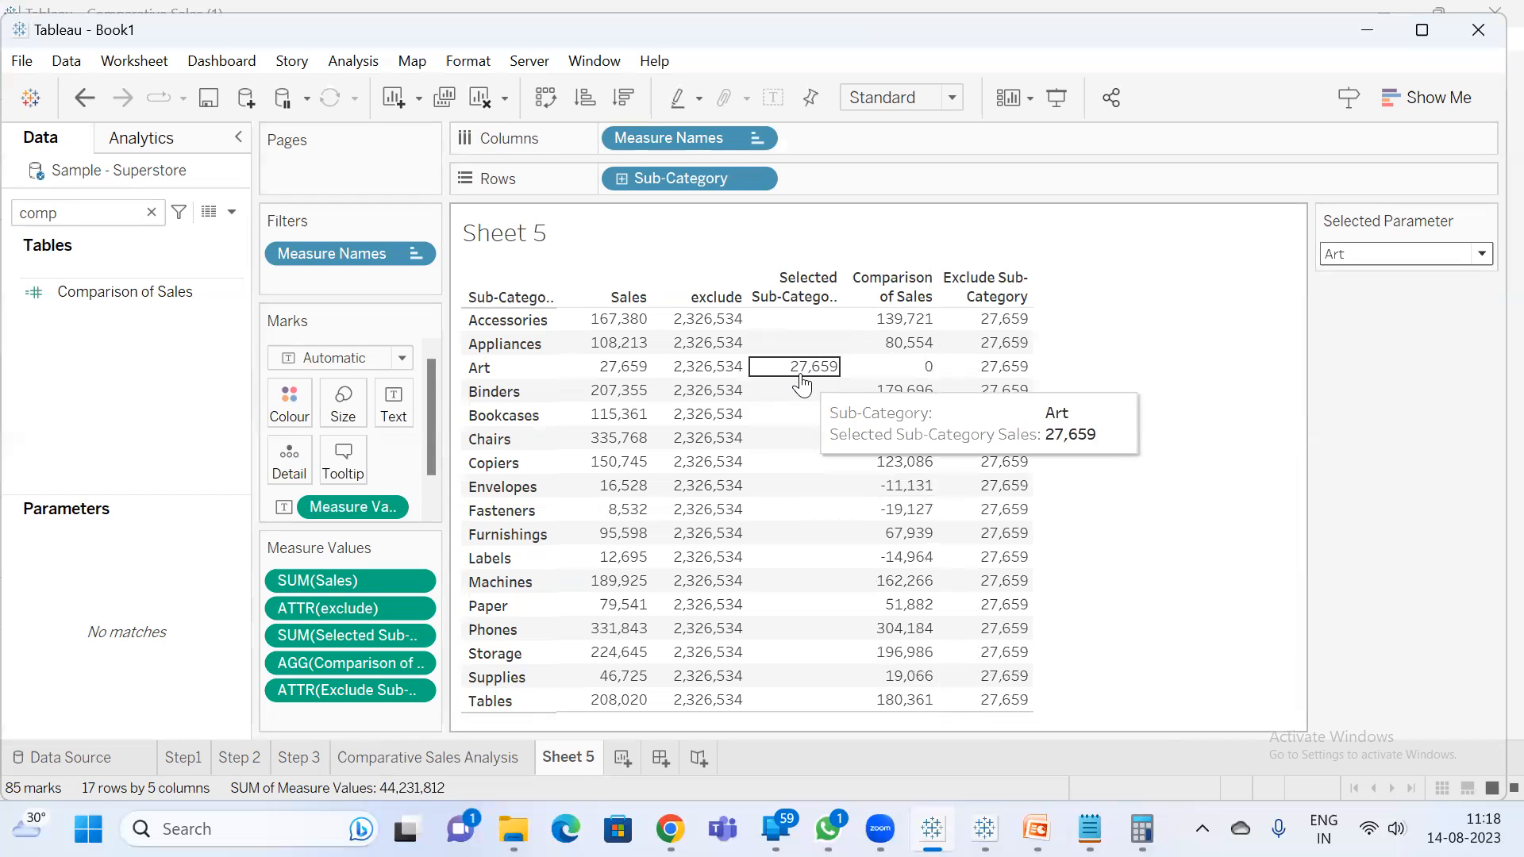
click(800, 373)
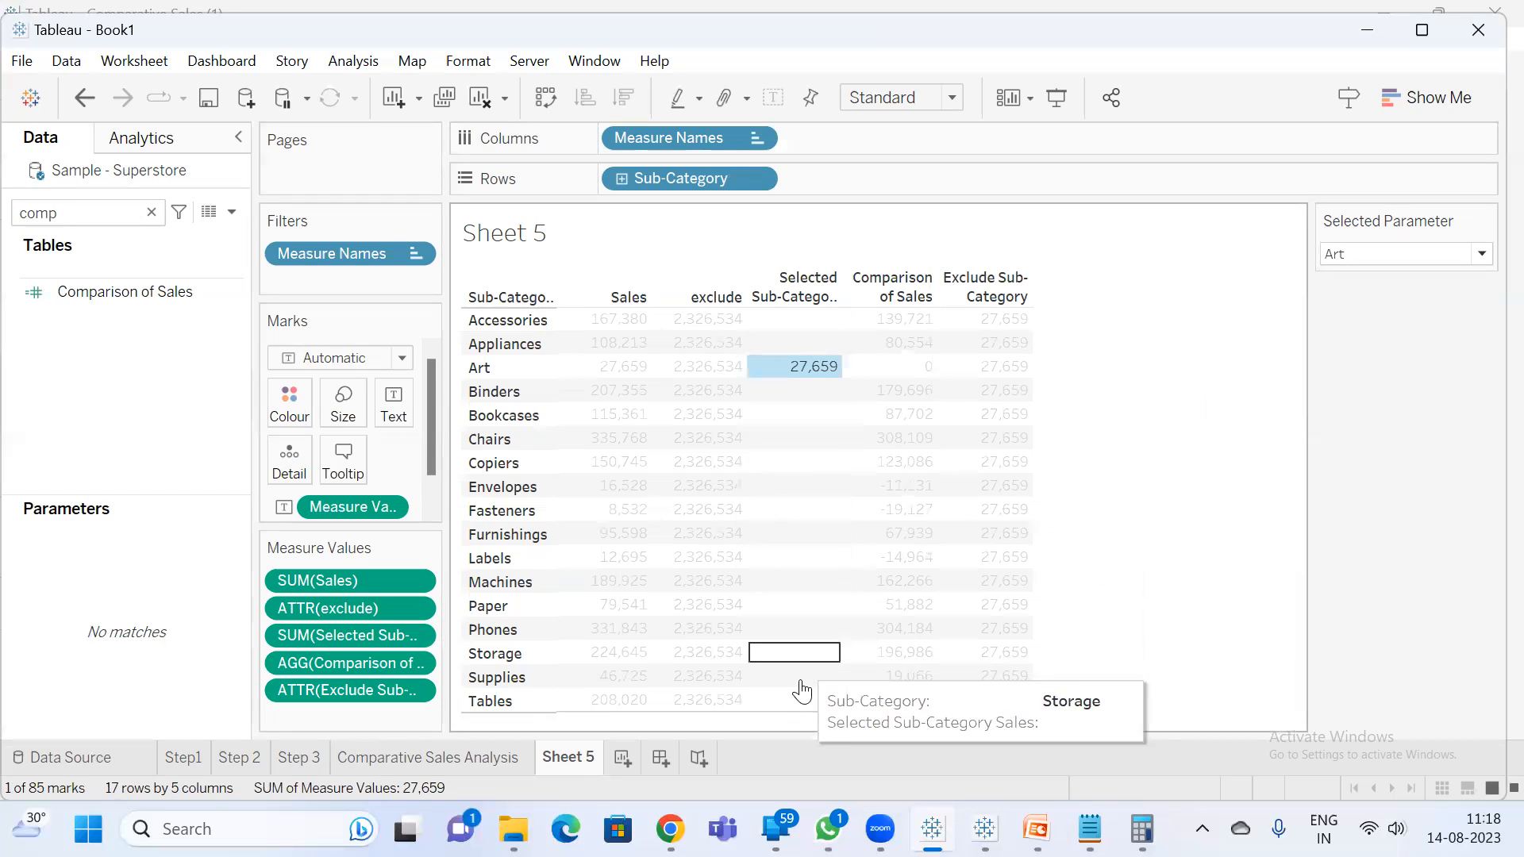
click(825, 368)
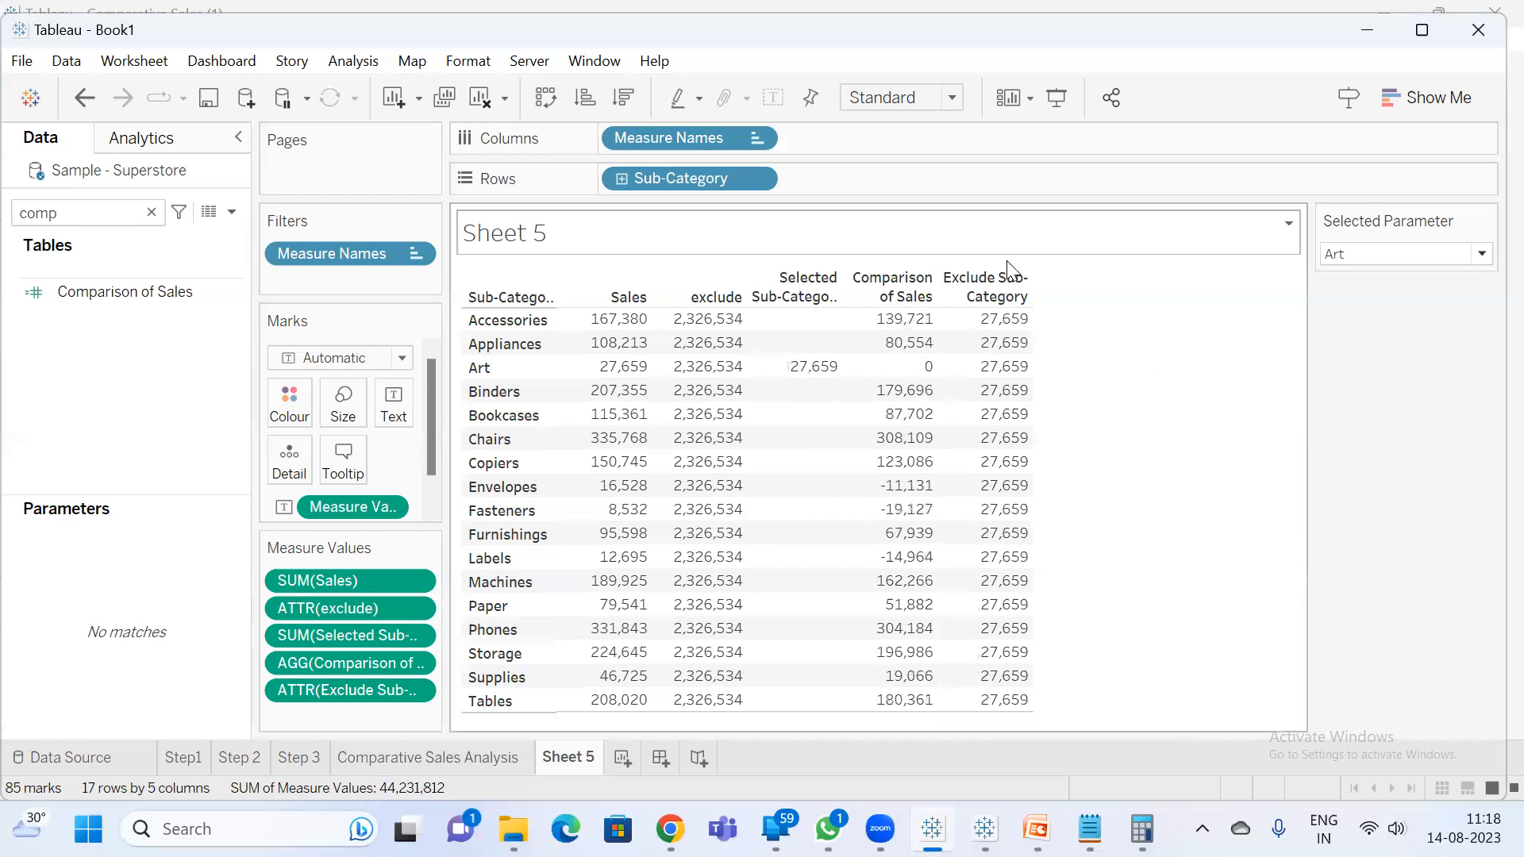
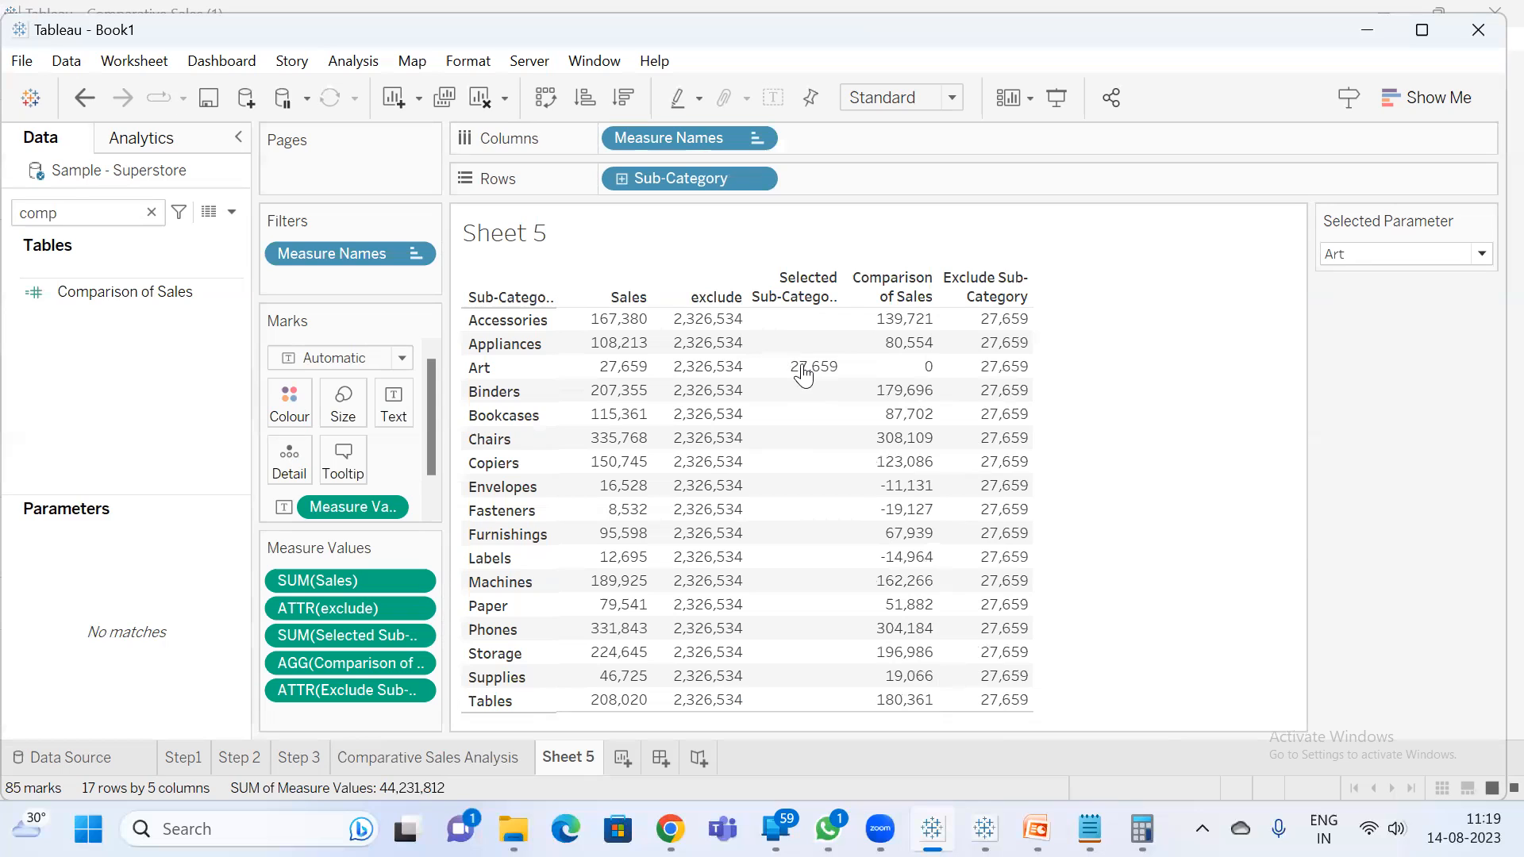
mouse_move(805, 377)
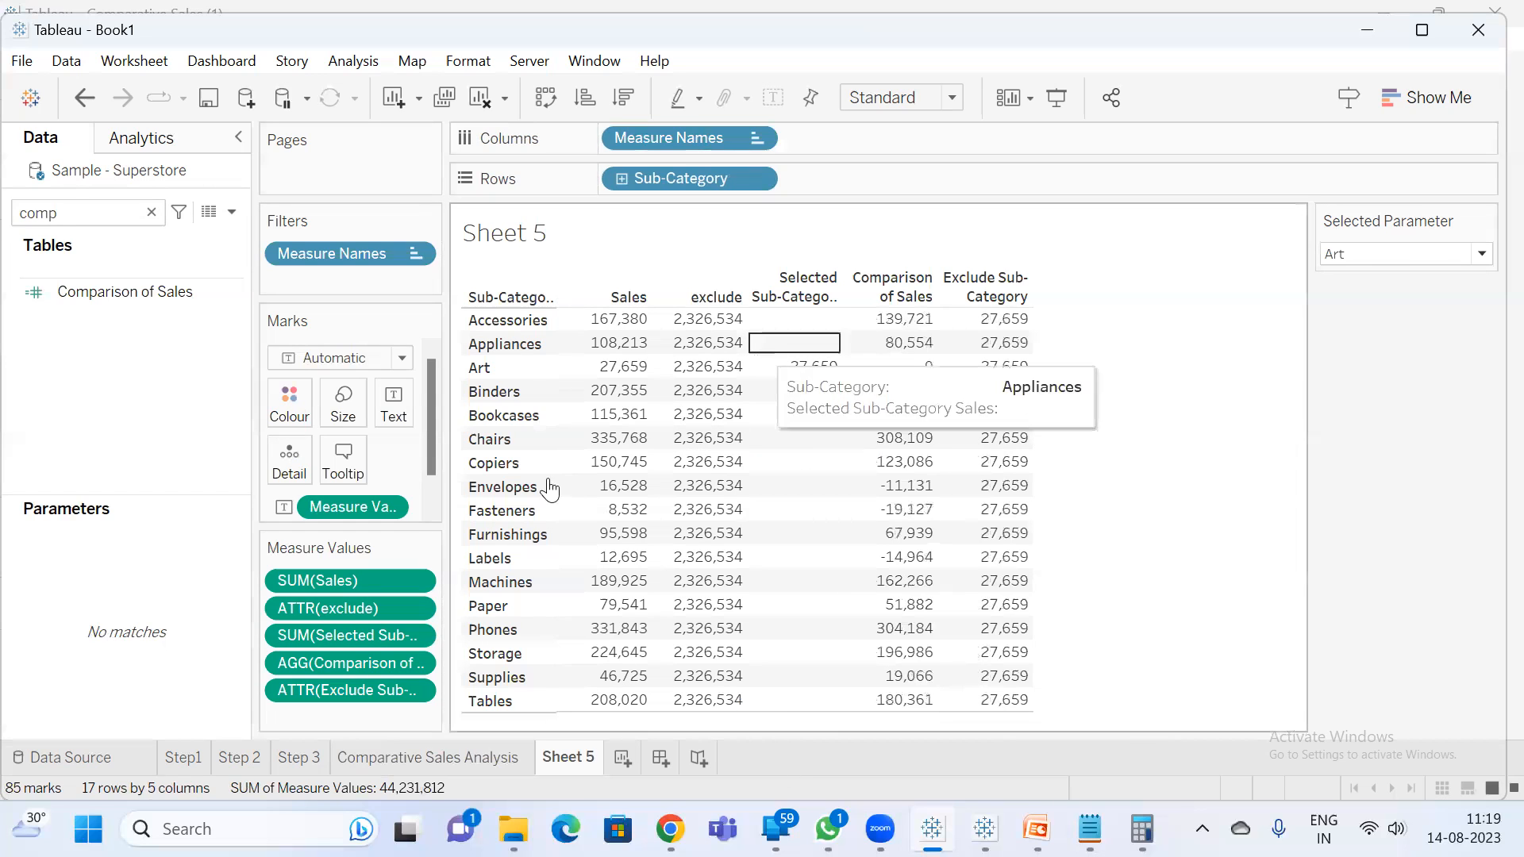
- Search the fields for "sa" and highlight the Sales values from Accessories through Paper, clearing the selection when done
click(110, 213)
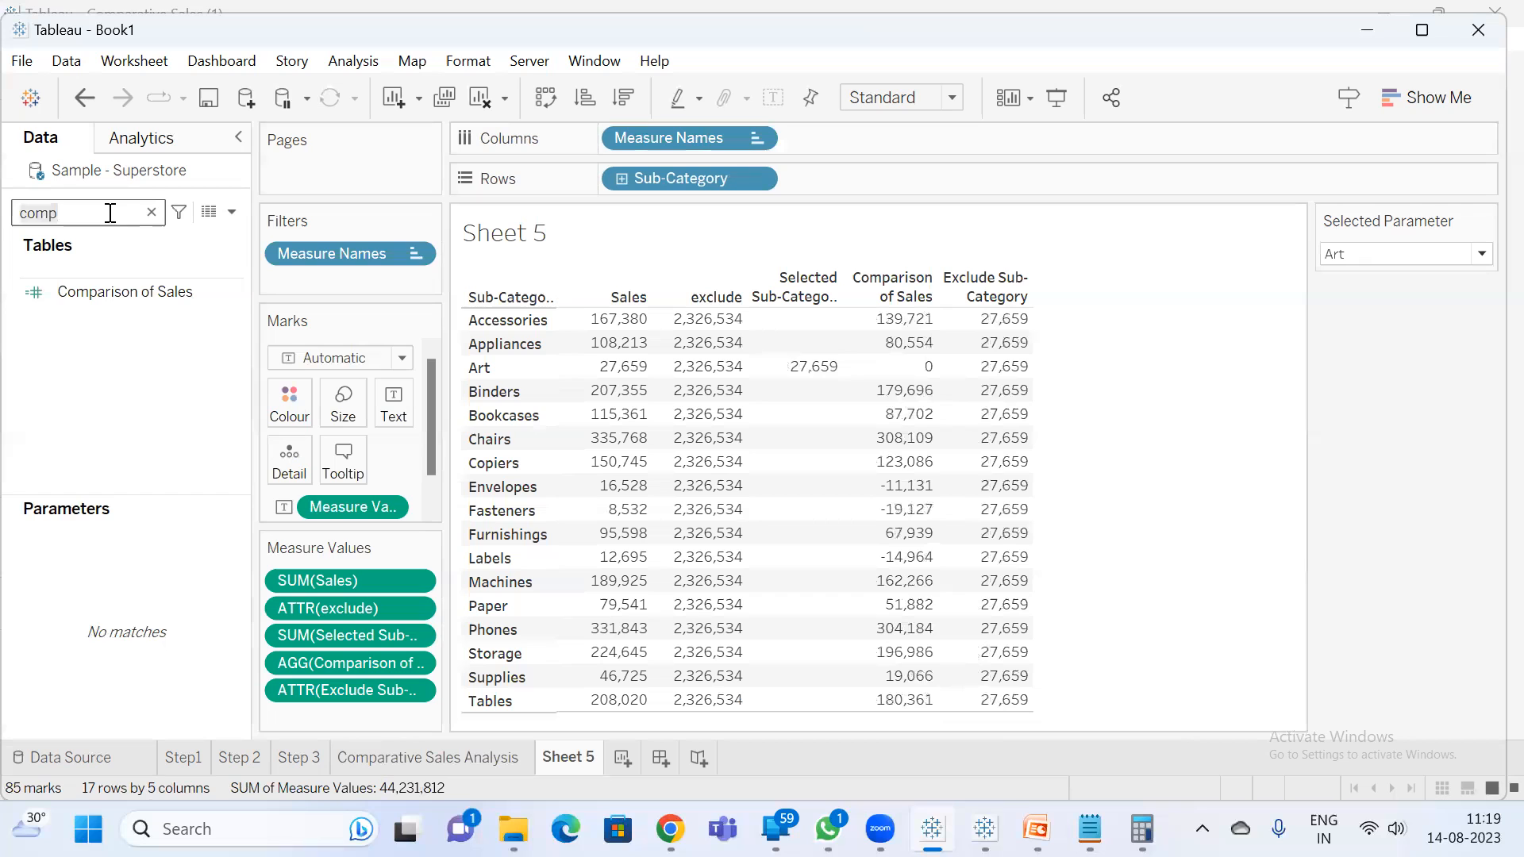
key(BackSpace)
key(BackSpace)
key(BackSpace)
key(BackSpace)
text(sa)
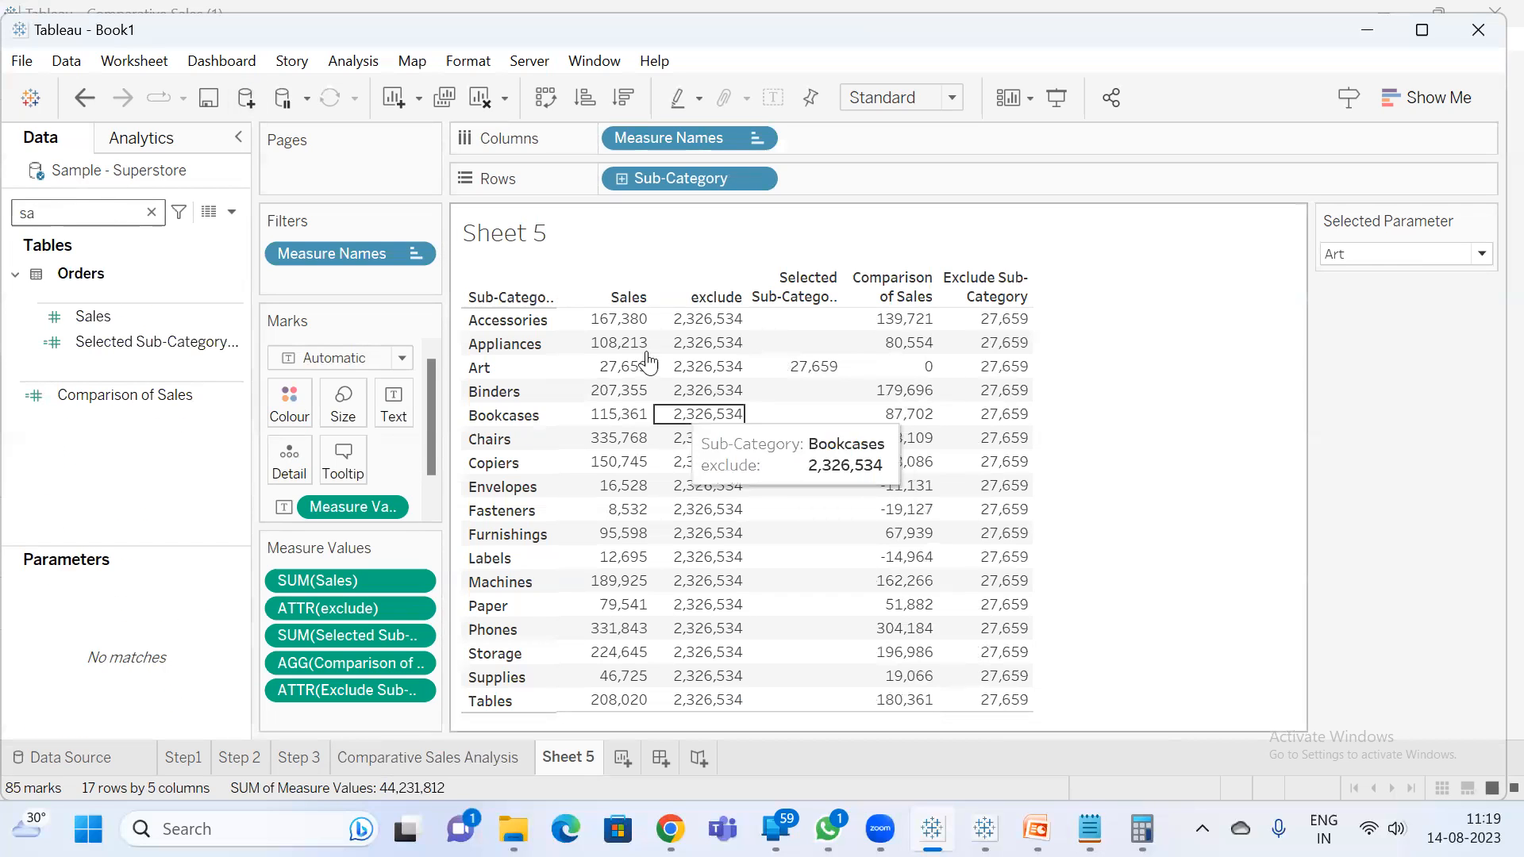
drag(613, 317, 616, 607)
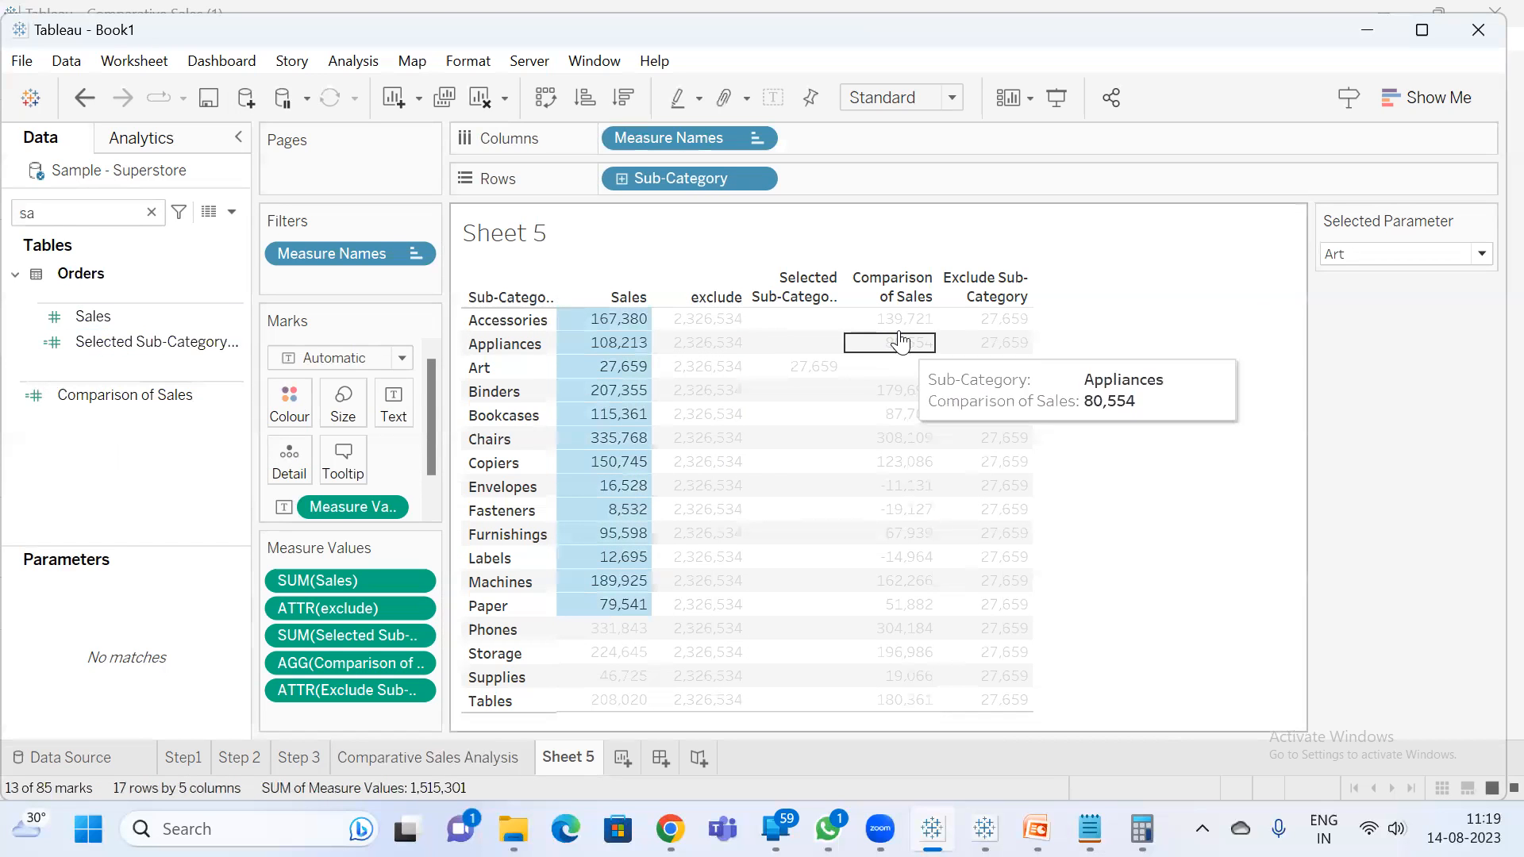
click(788, 389)
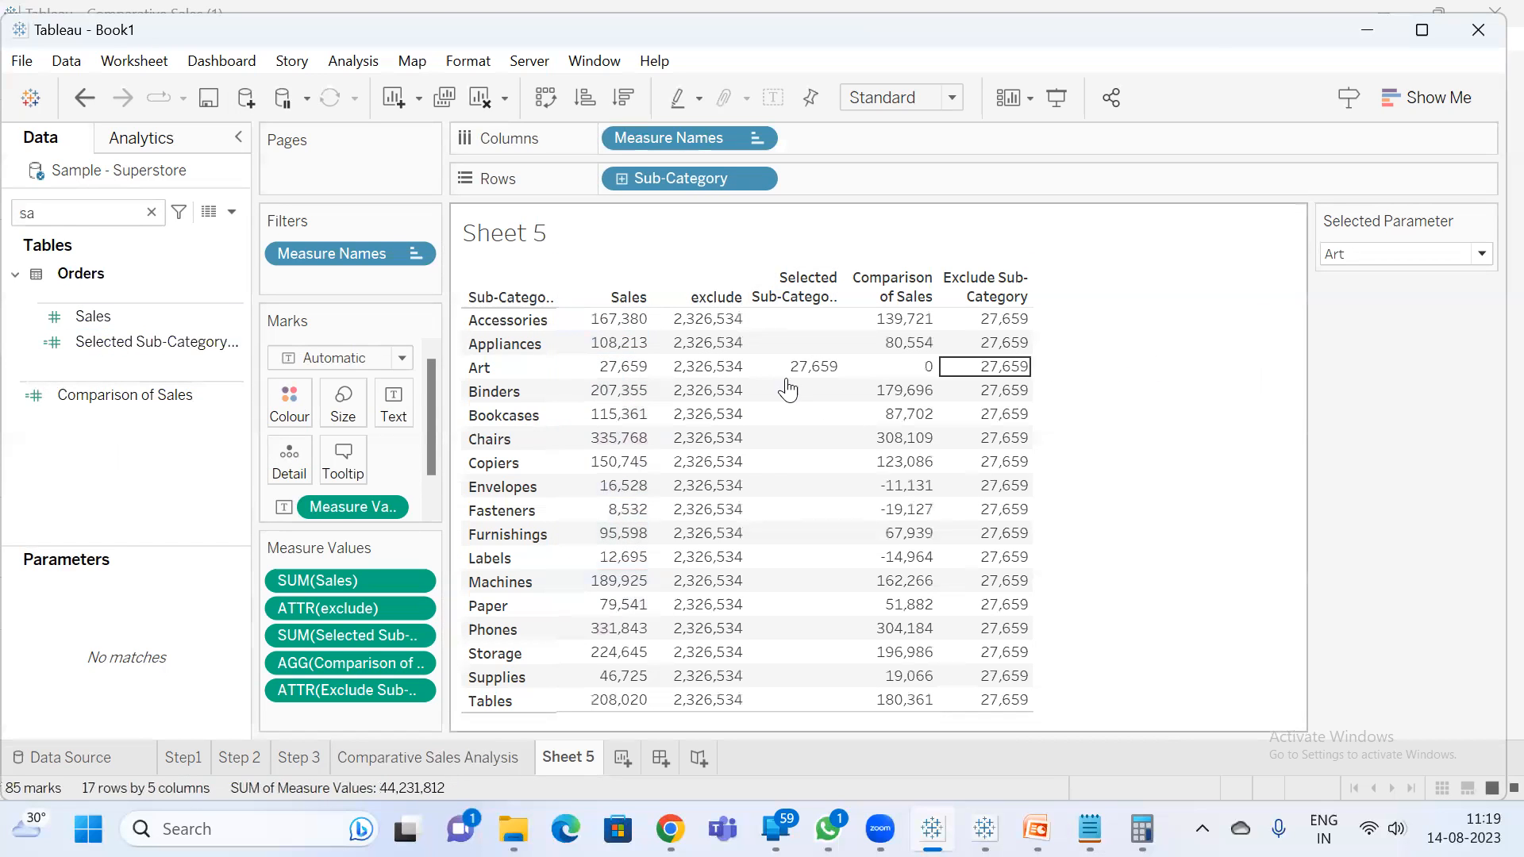
- Review the [Selected Parameter]=[Sub-Category] condition in the Selected Sub-Category Sales formula against the Art value in the table, and close the editor
right_click(163, 343)
click(242, 140)
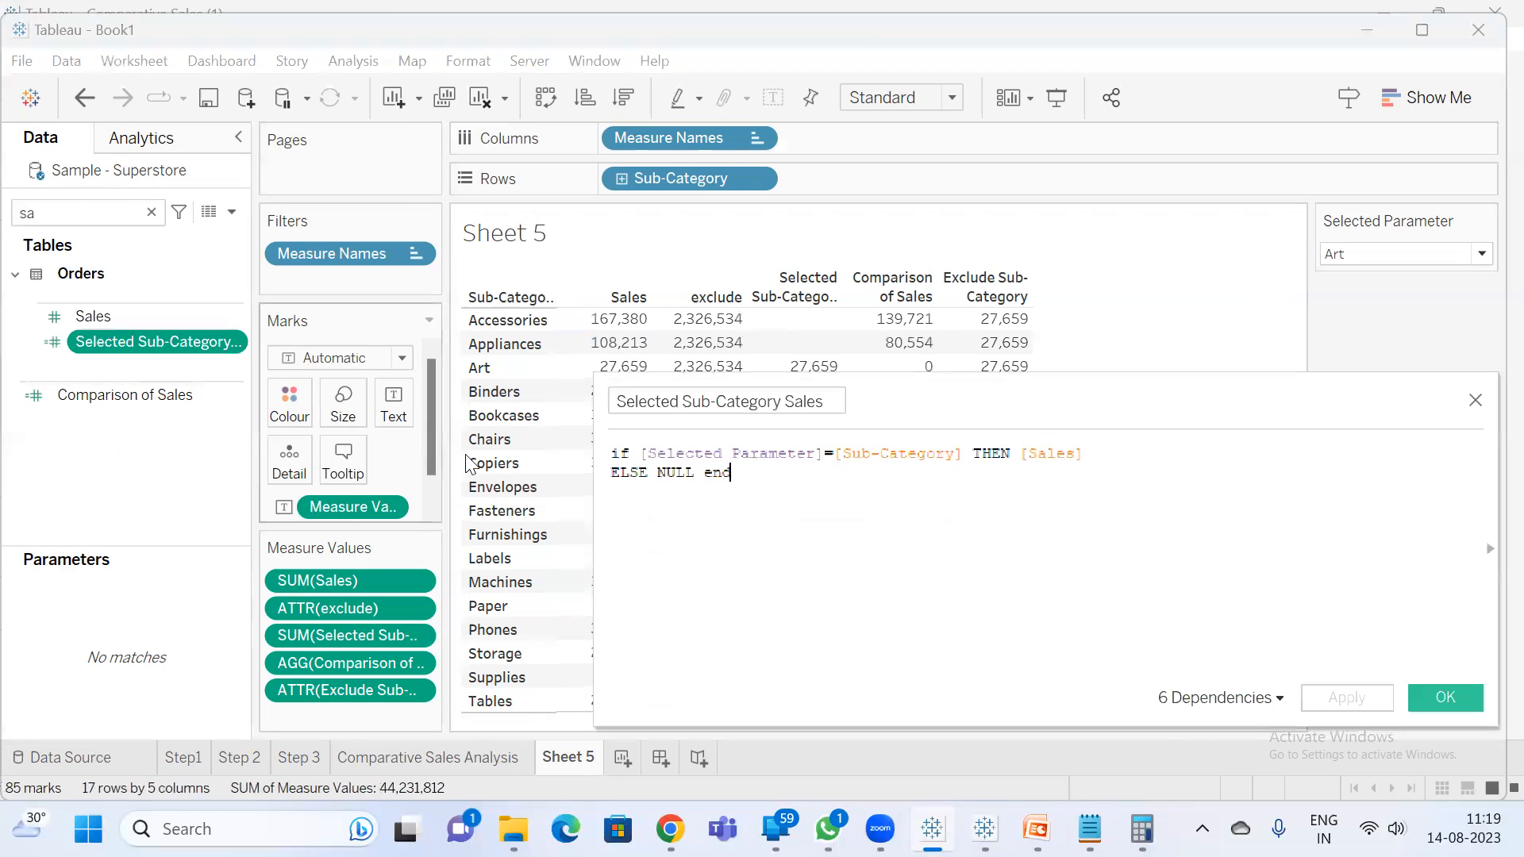
drag(817, 504, 650, 610)
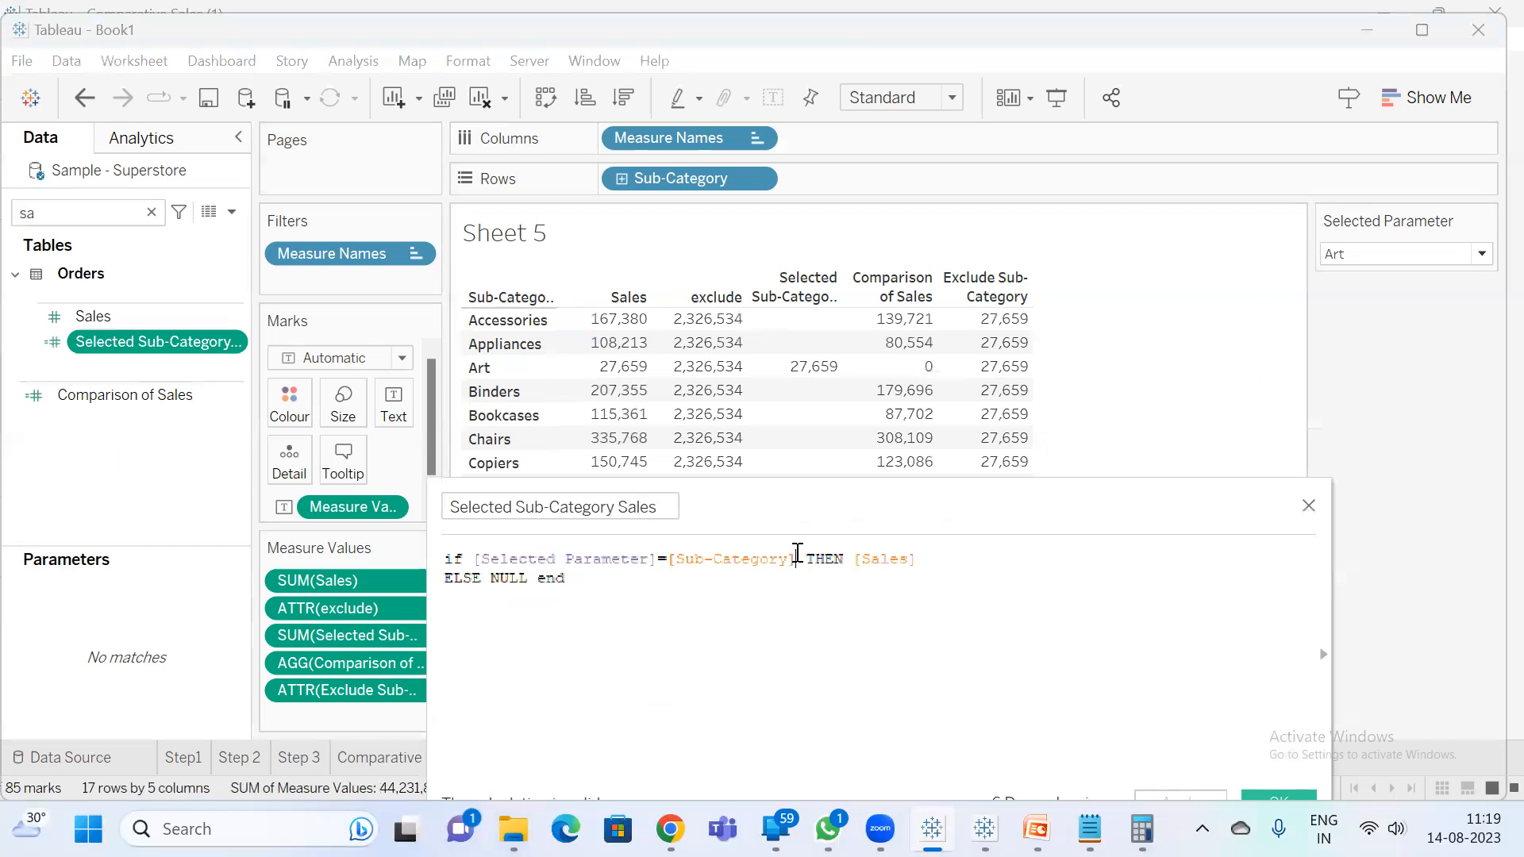
drag(797, 553, 496, 551)
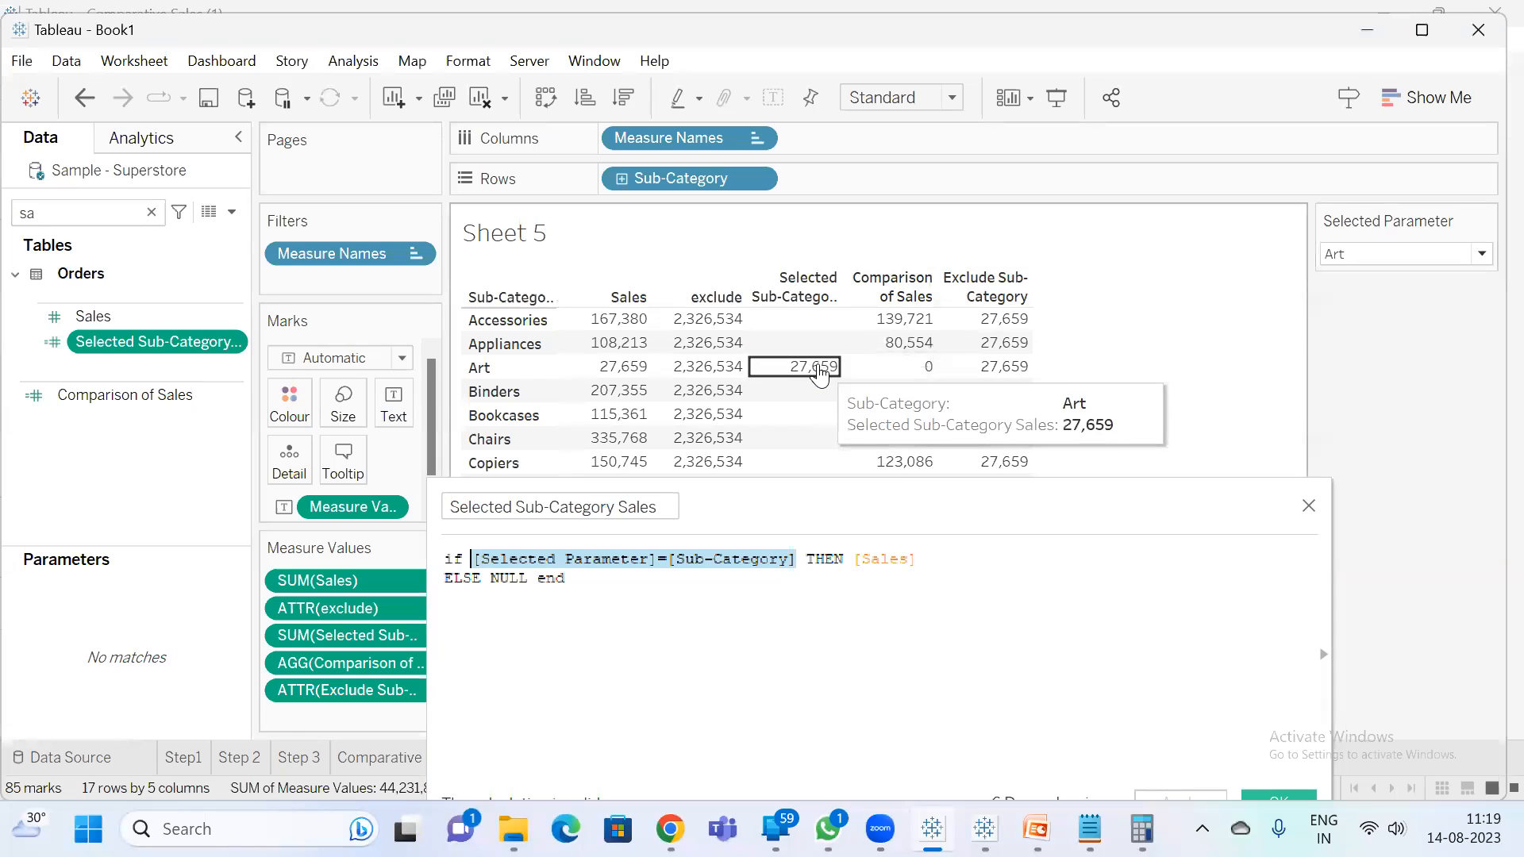
click(816, 366)
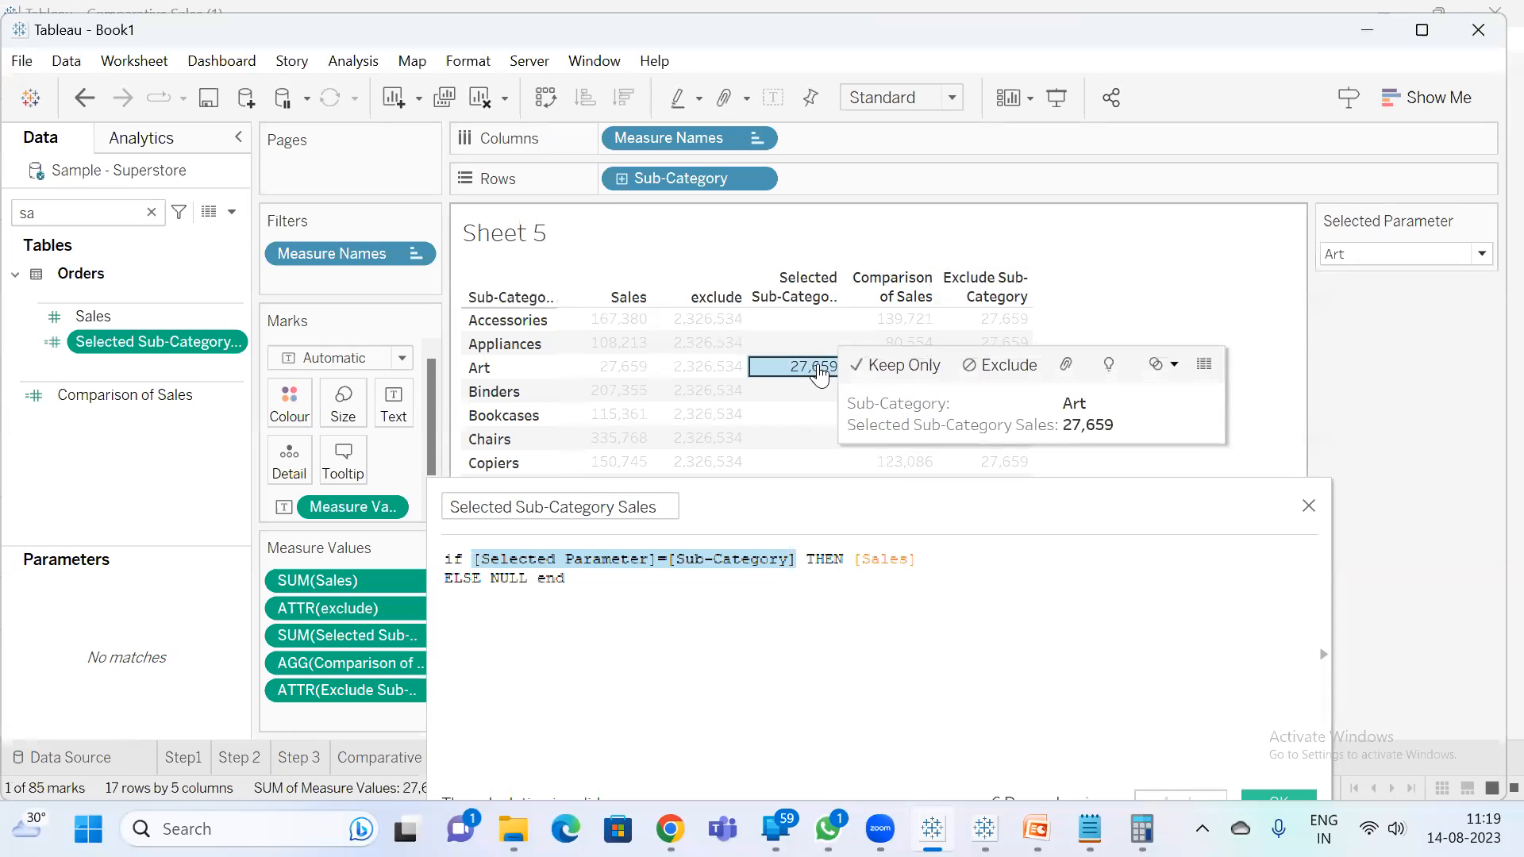
click(1309, 508)
click(1231, 449)
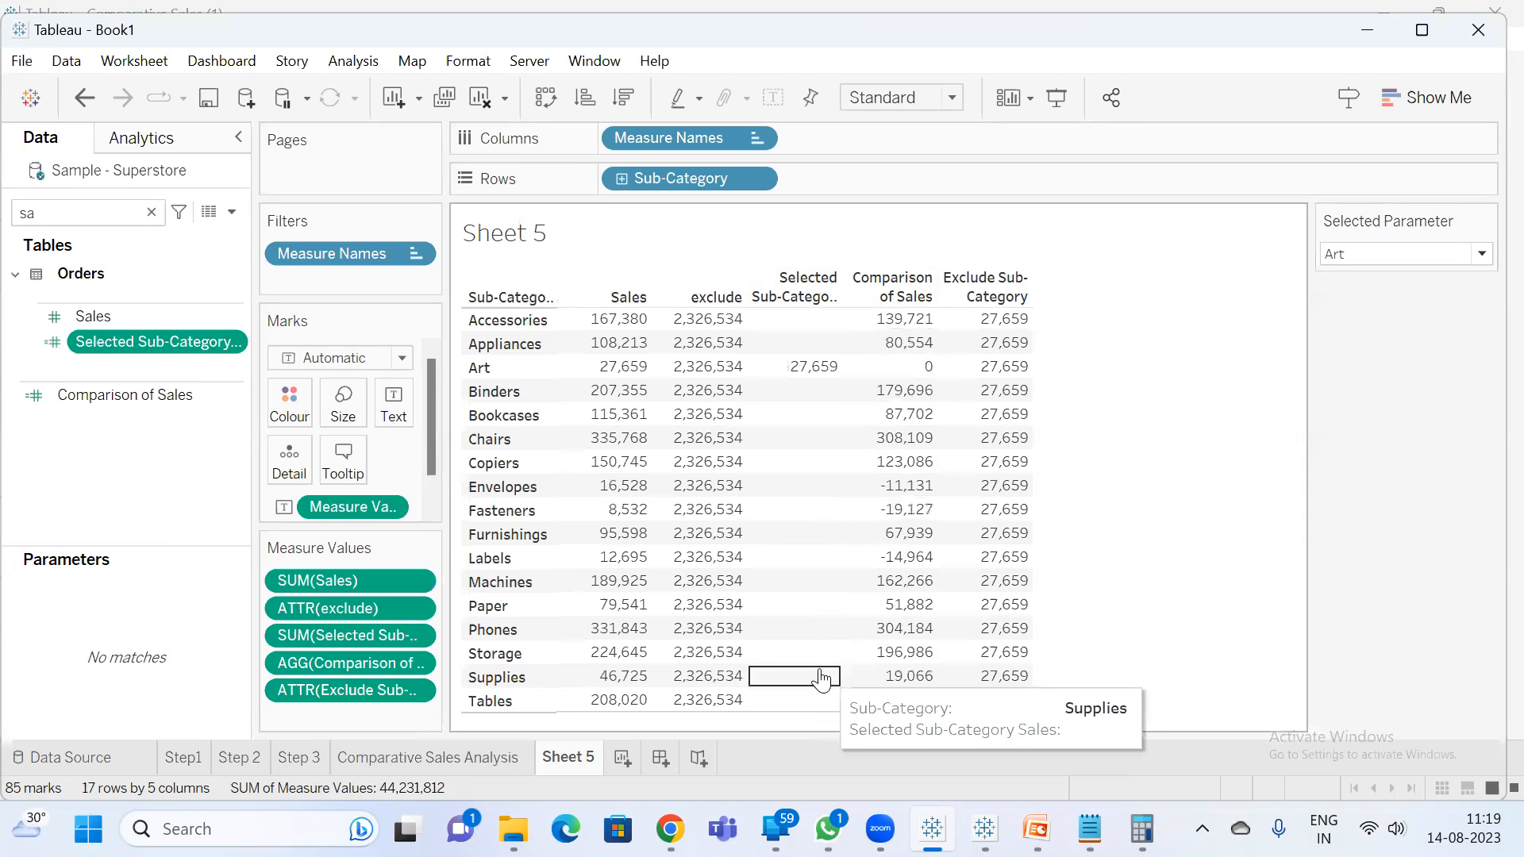
- Highlight the whole Selected Sub-Category Sales column to examine its value for each sub-category
drag(811, 326, 810, 719)
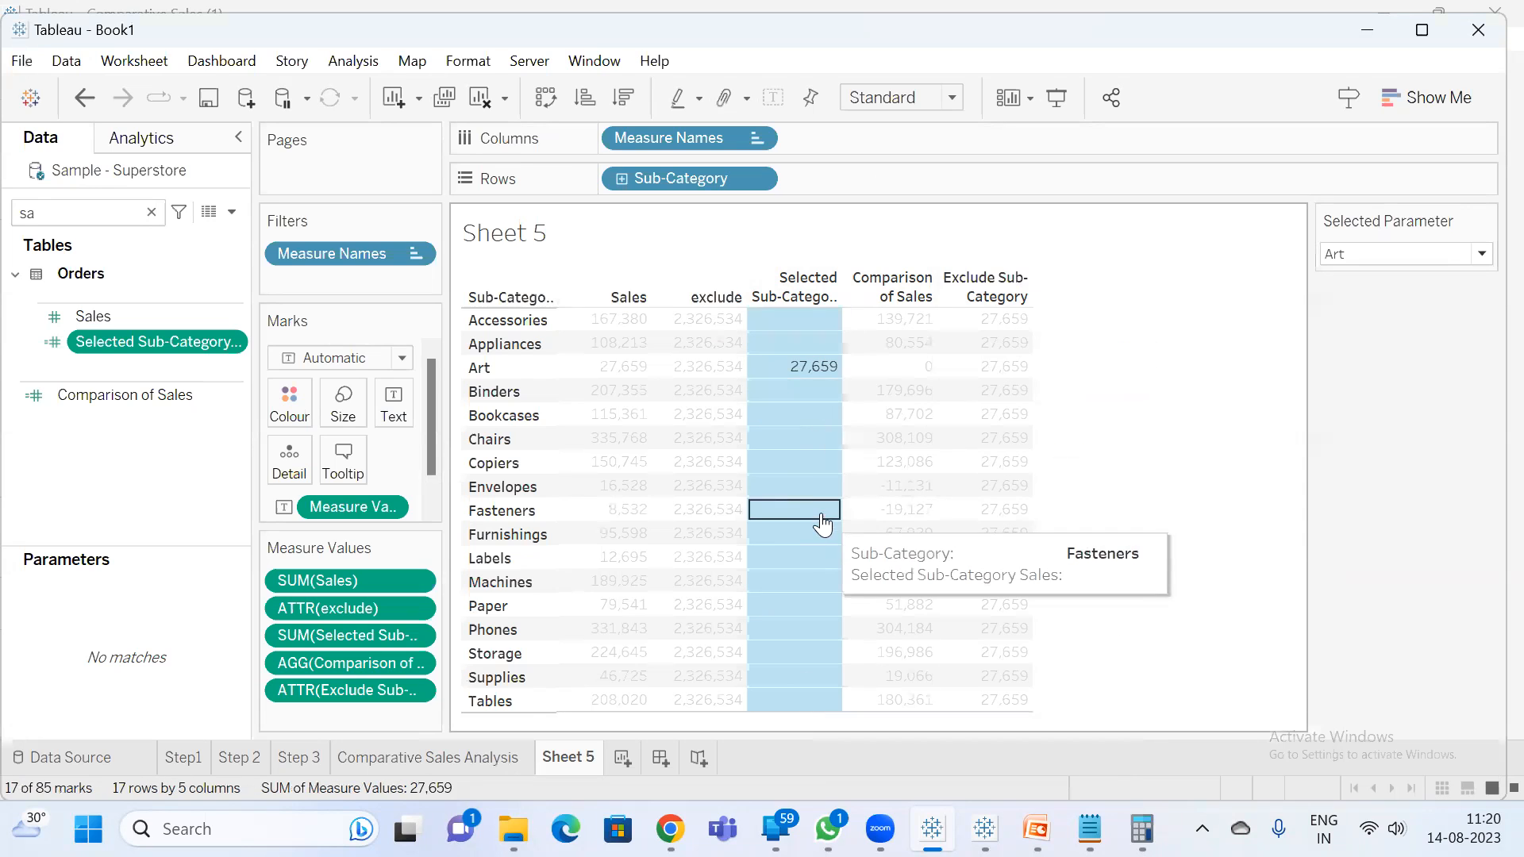
mouse_move(810, 471)
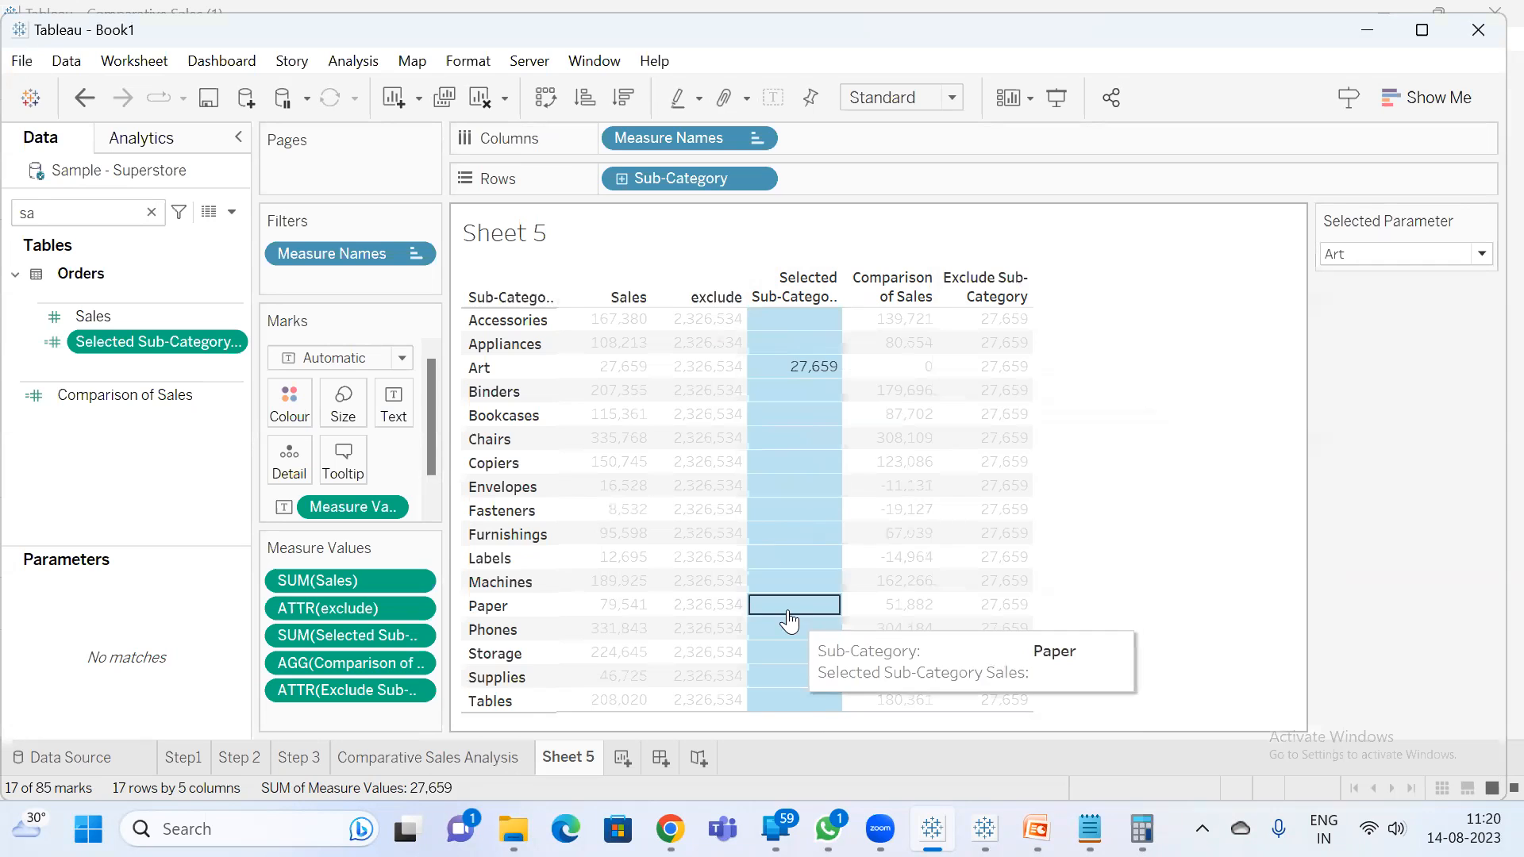
click(1287, 406)
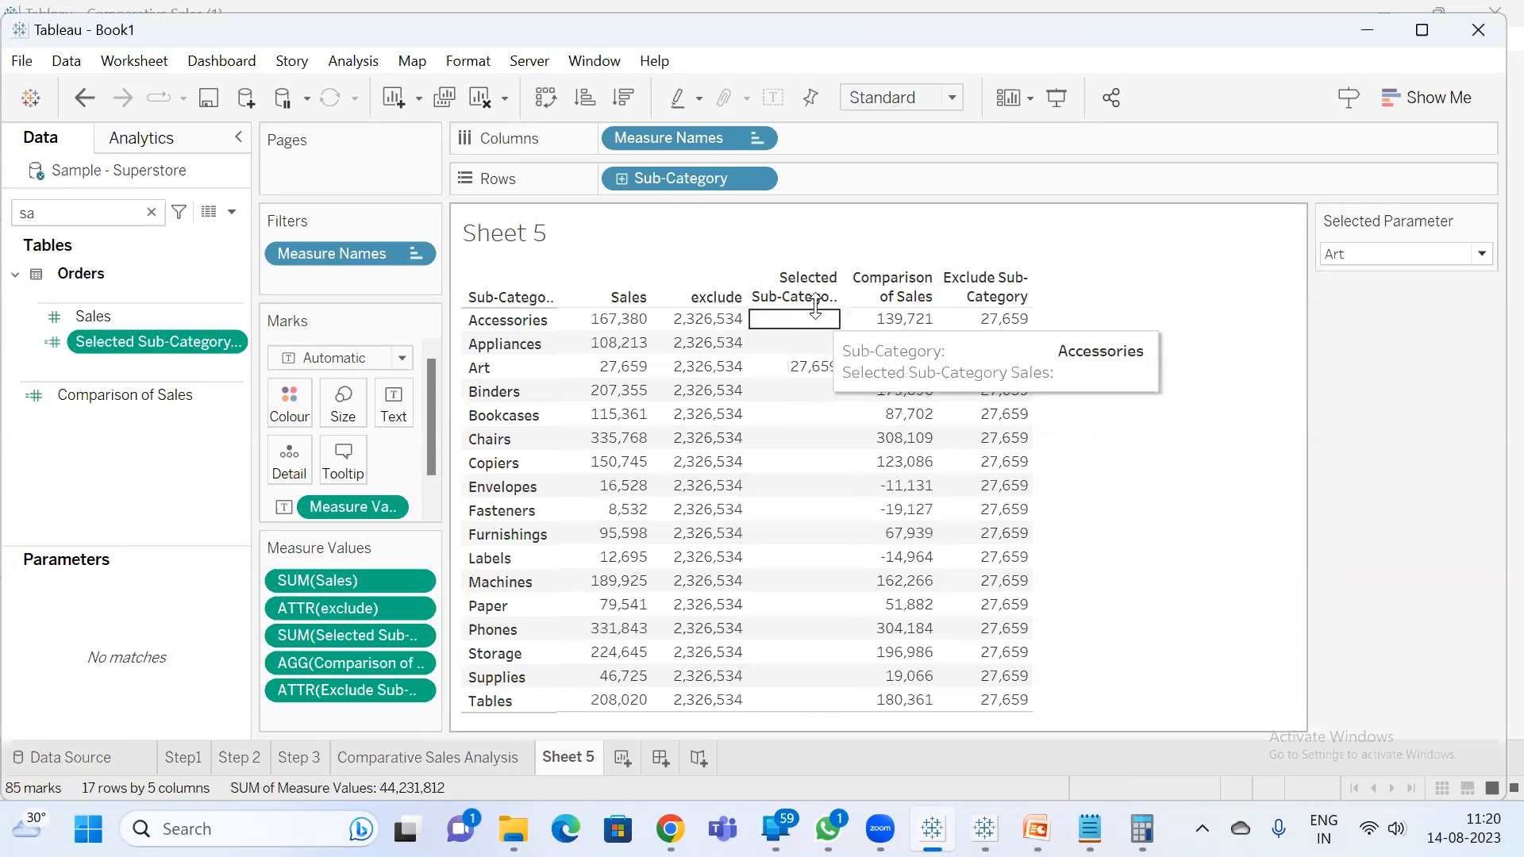
drag(815, 313, 808, 709)
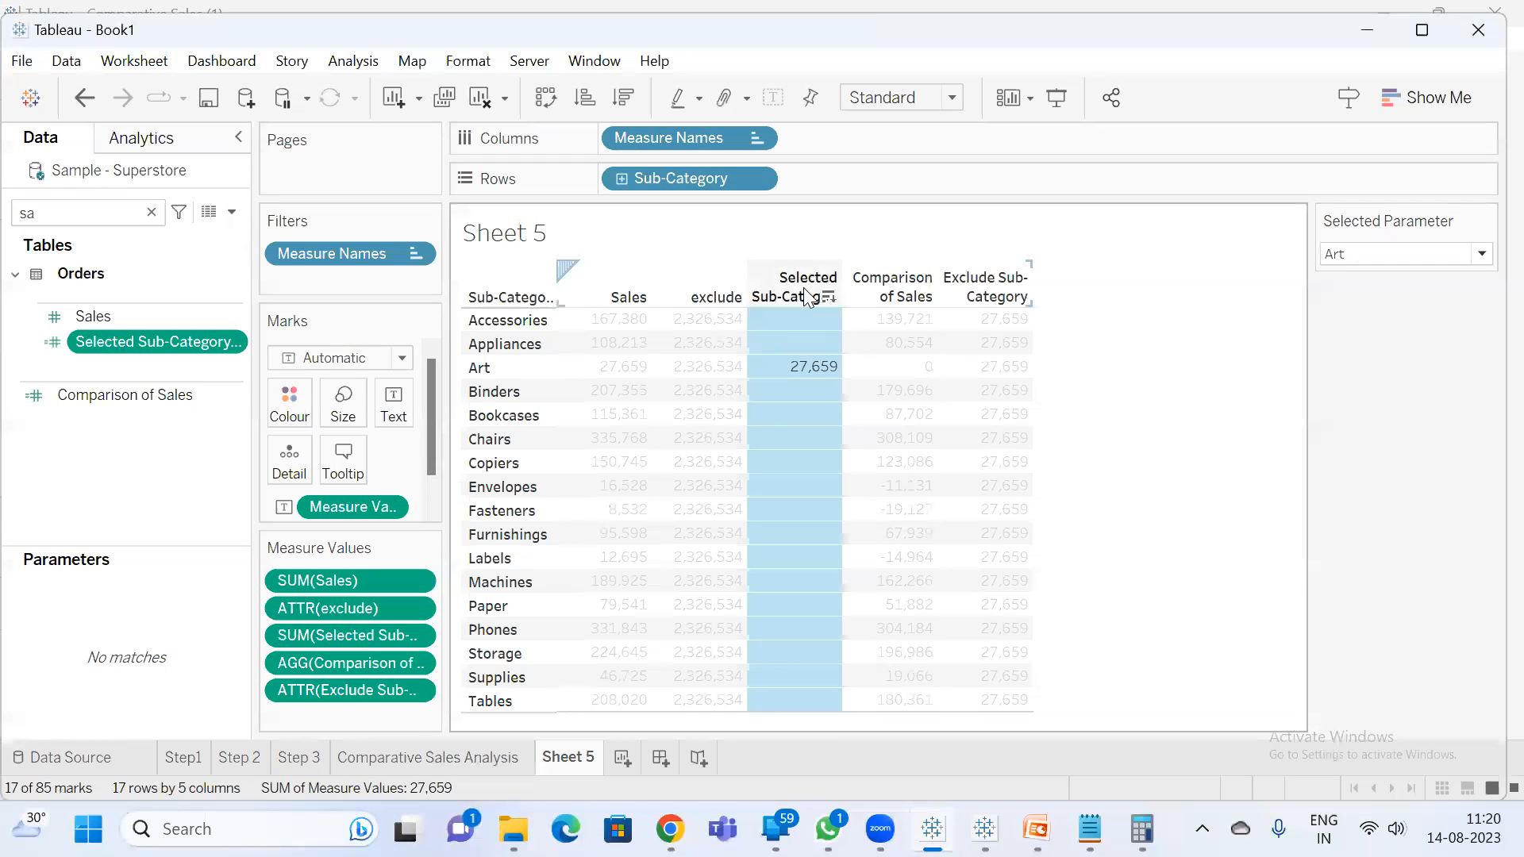
- Search the fields for "ex" and review the Exclude Sub-Category formula beside the table, closing its editor when done
click(71, 211)
key(BackSpace)
key(BackSpace)
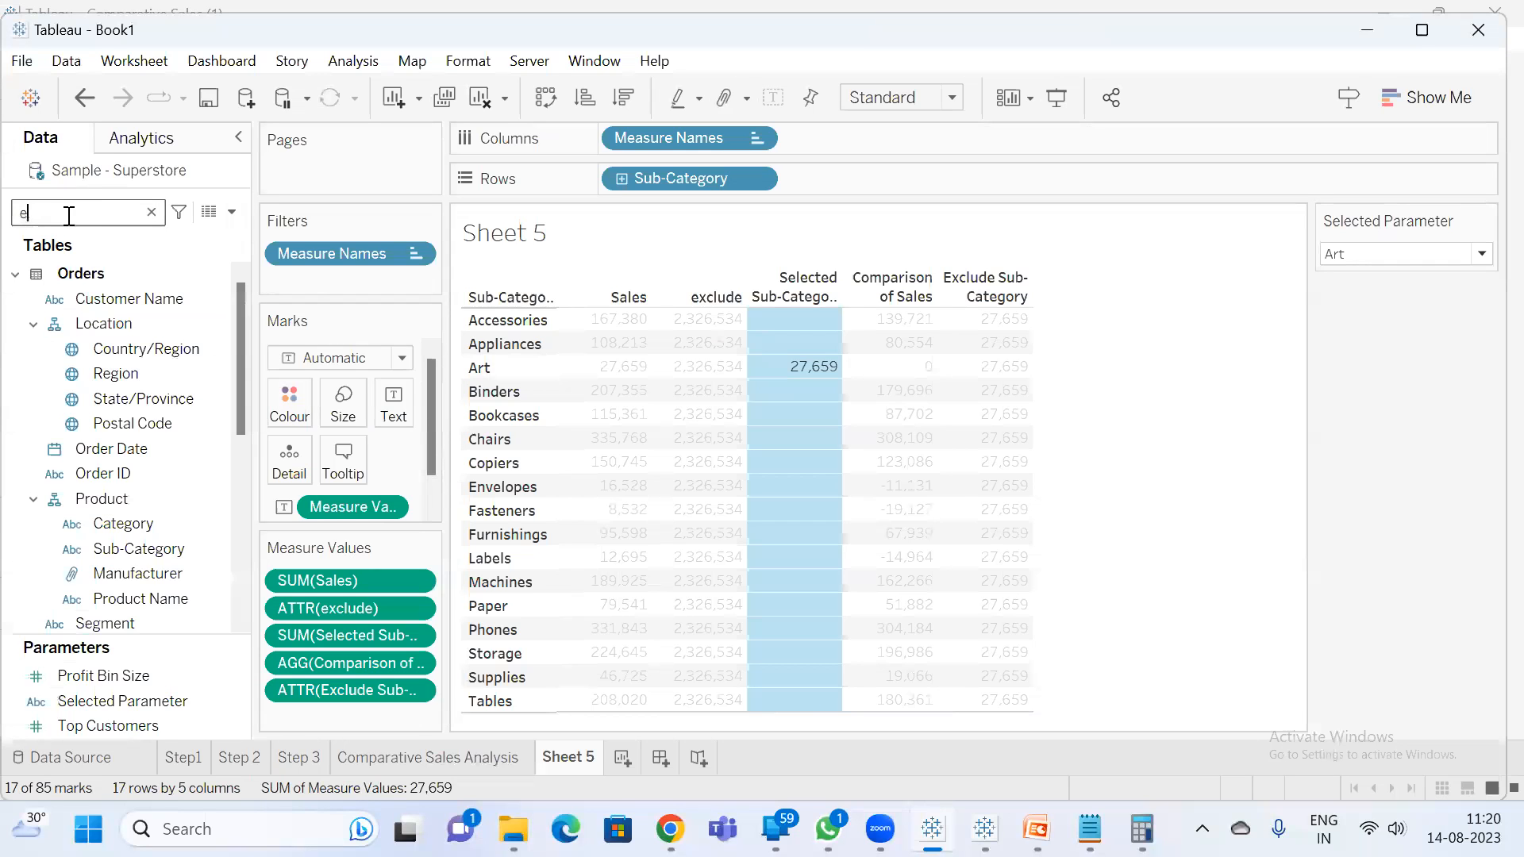
text(ex)
click(82, 291)
click(113, 314)
right_click(113, 315)
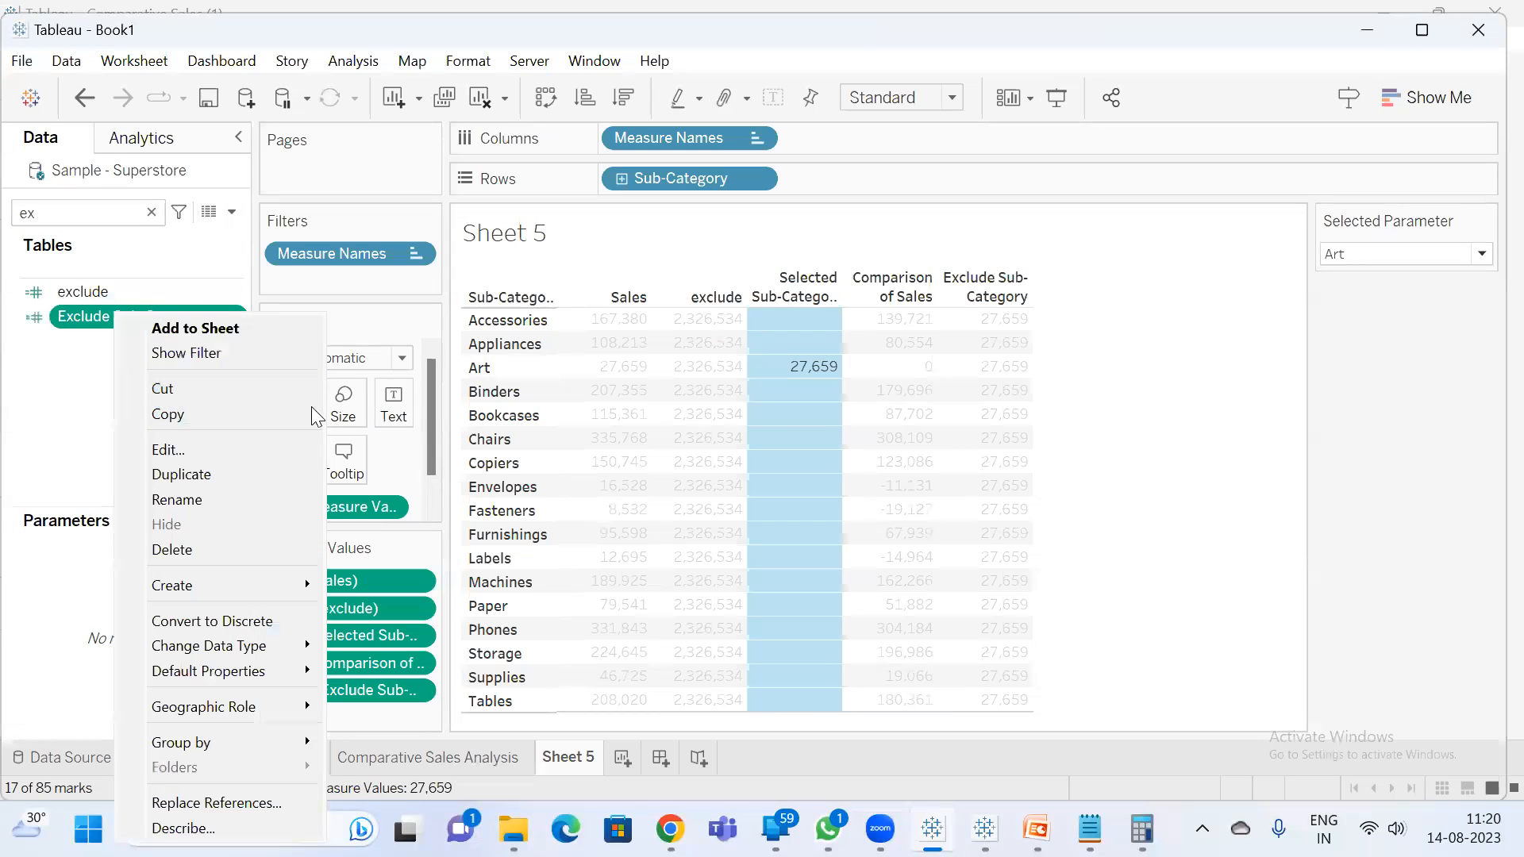
click(204, 449)
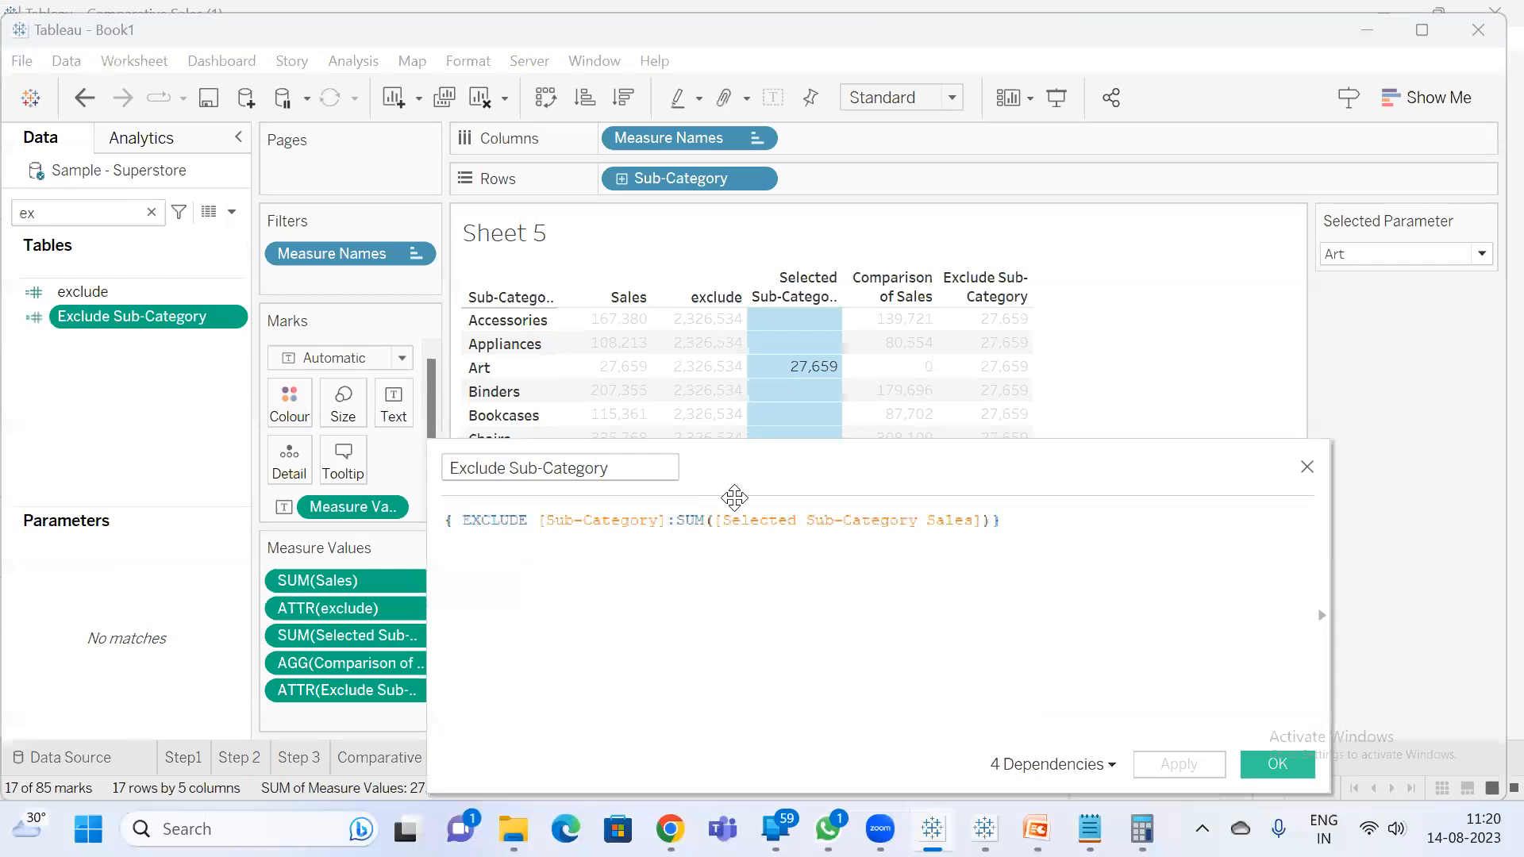
drag(734, 498, 740, 606)
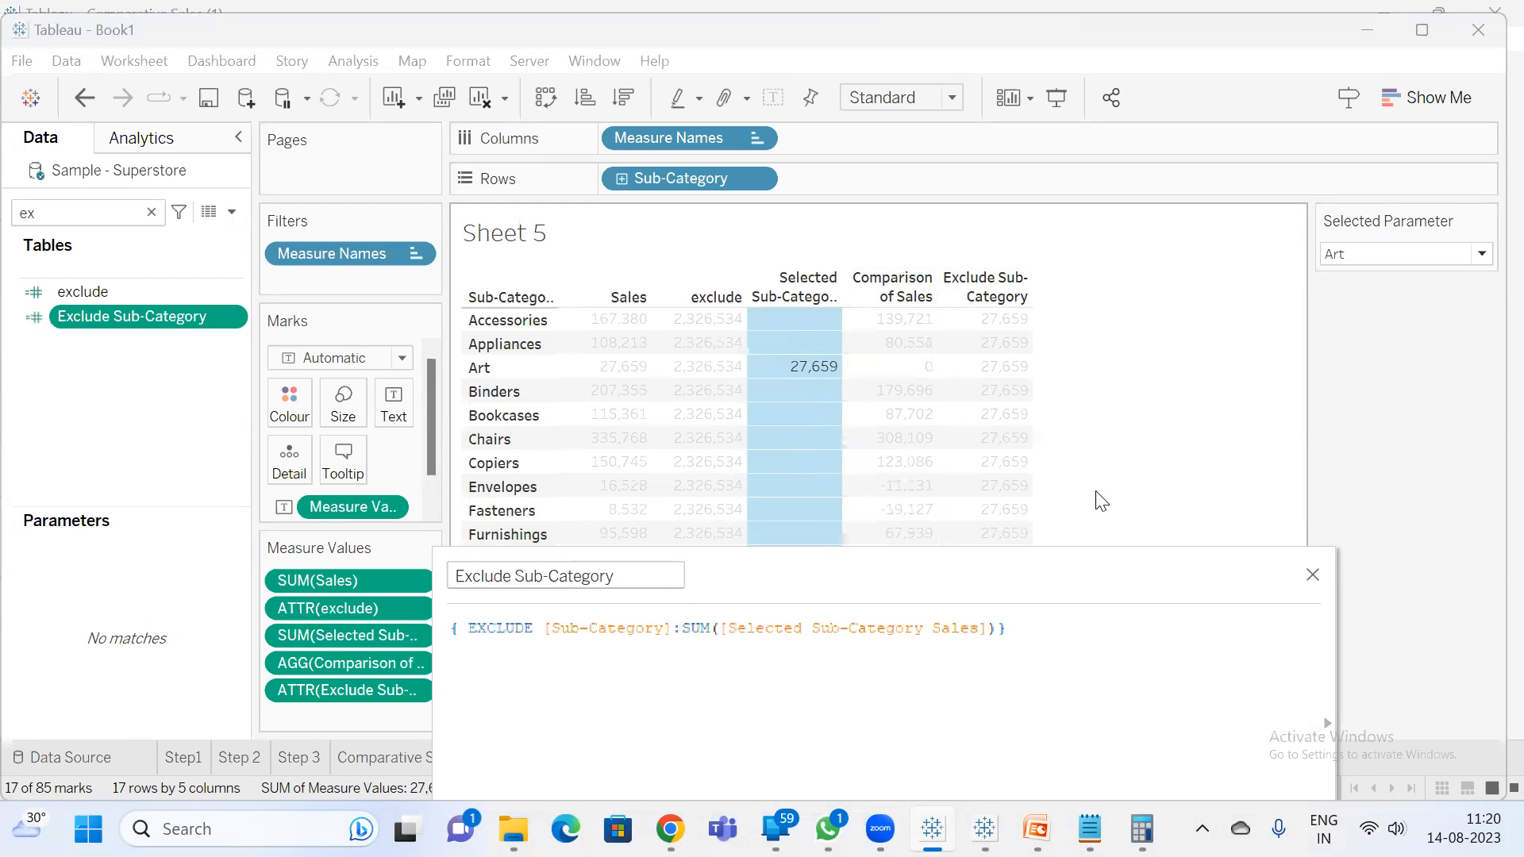
click(1231, 429)
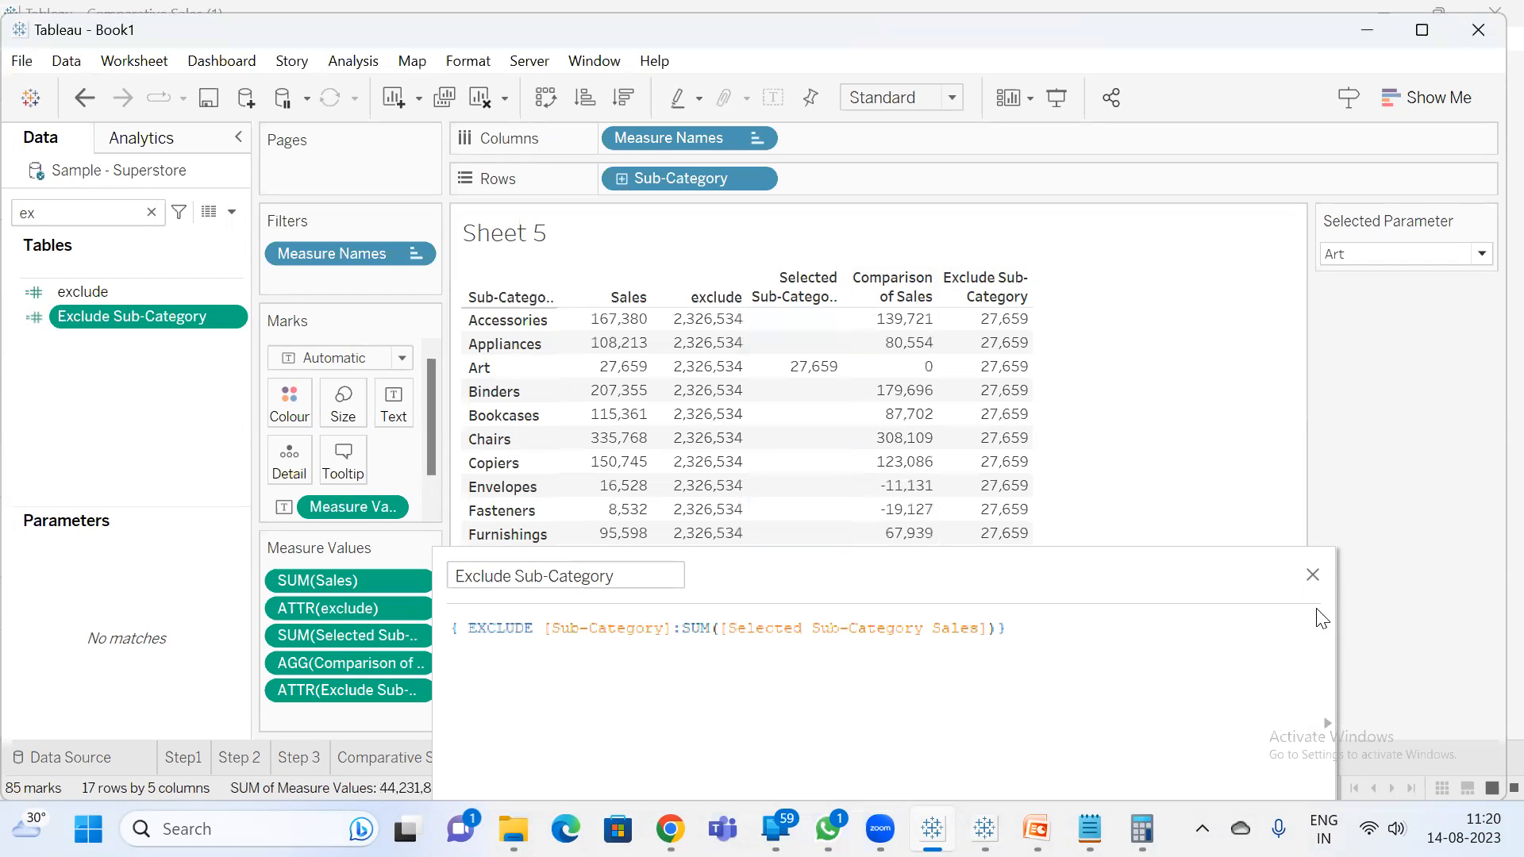
click(1312, 575)
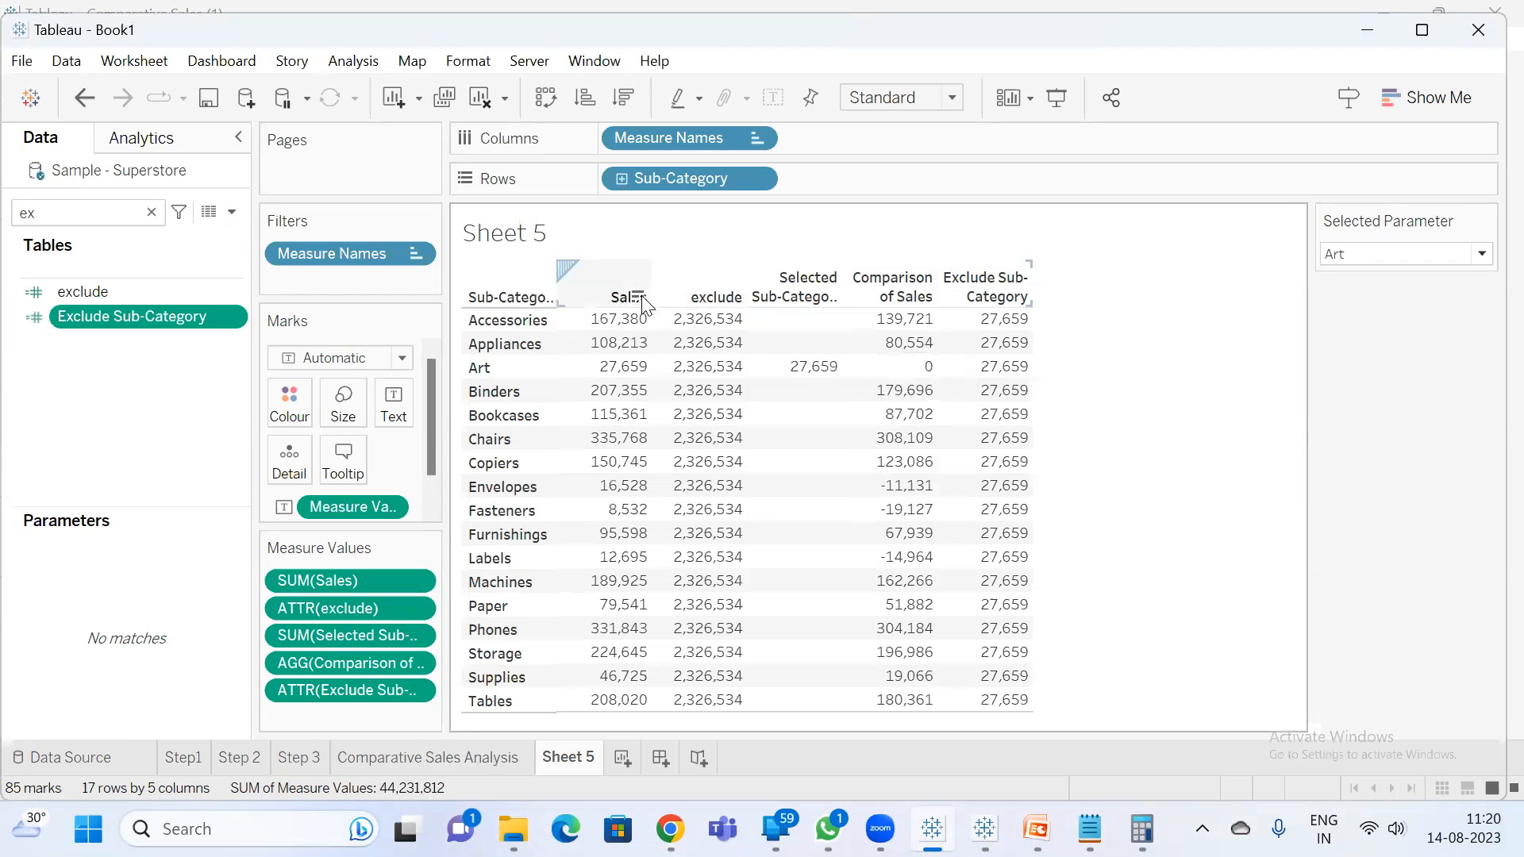
- Highlight the Sales column and the Selected Sub-Category Sales column in turn to compare their values, clearing the selection when done
drag(631, 321, 599, 826)
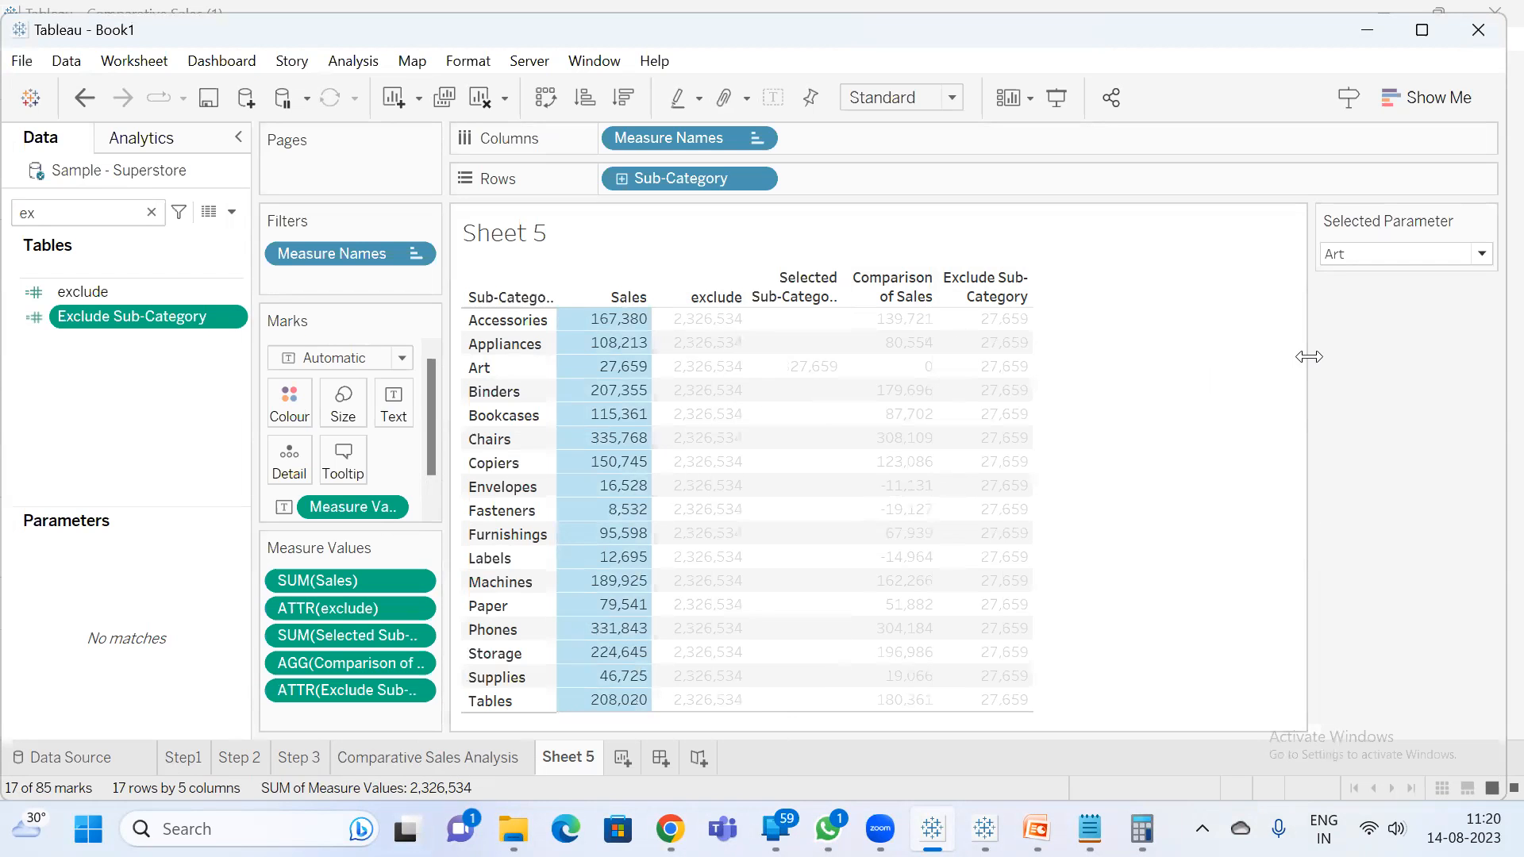
click(619, 319)
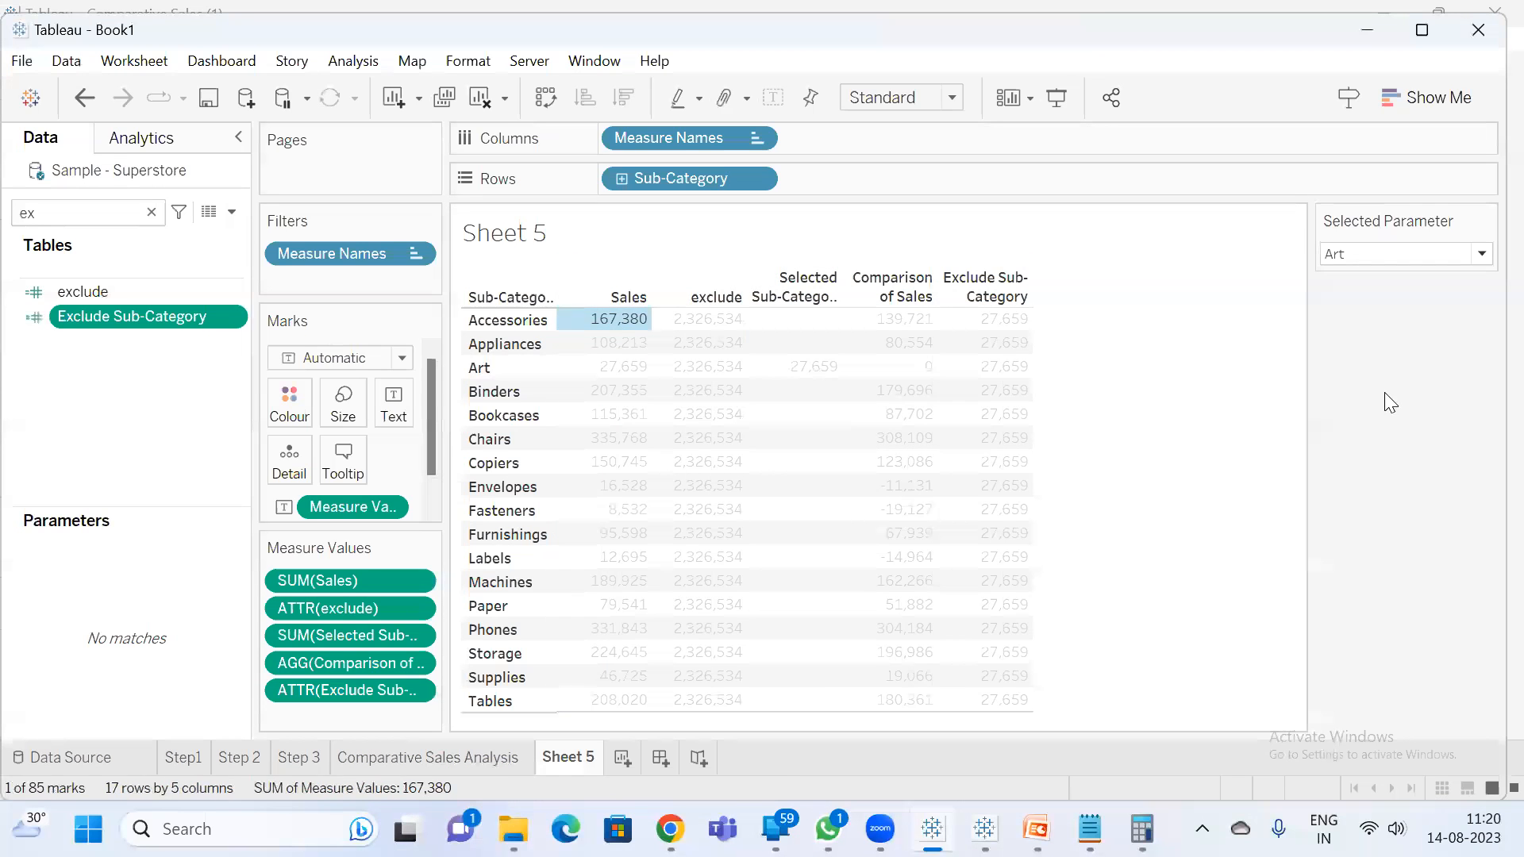
click(1090, 390)
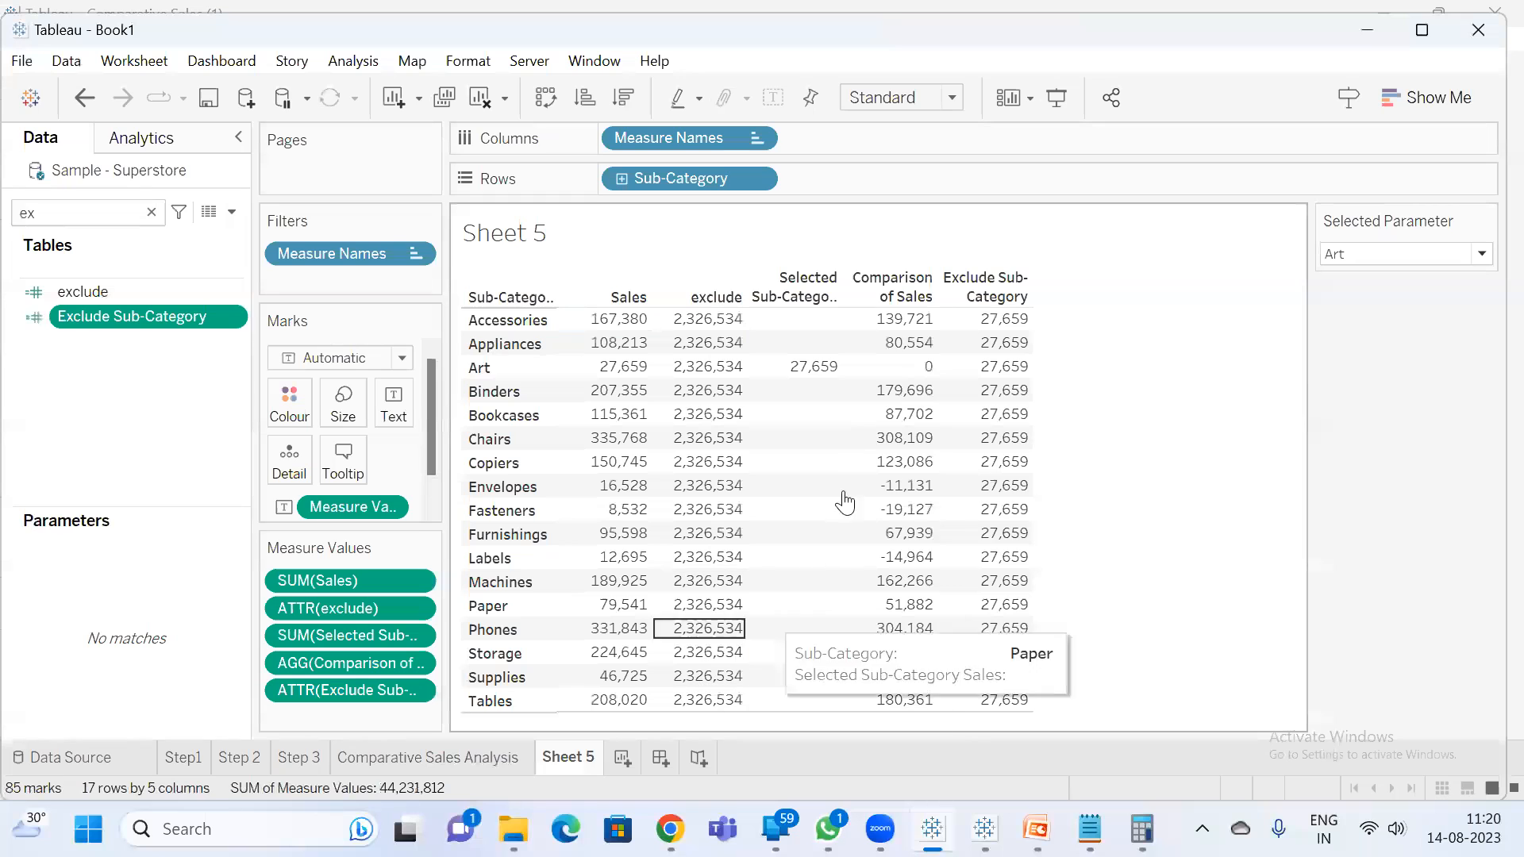
drag(825, 325, 824, 710)
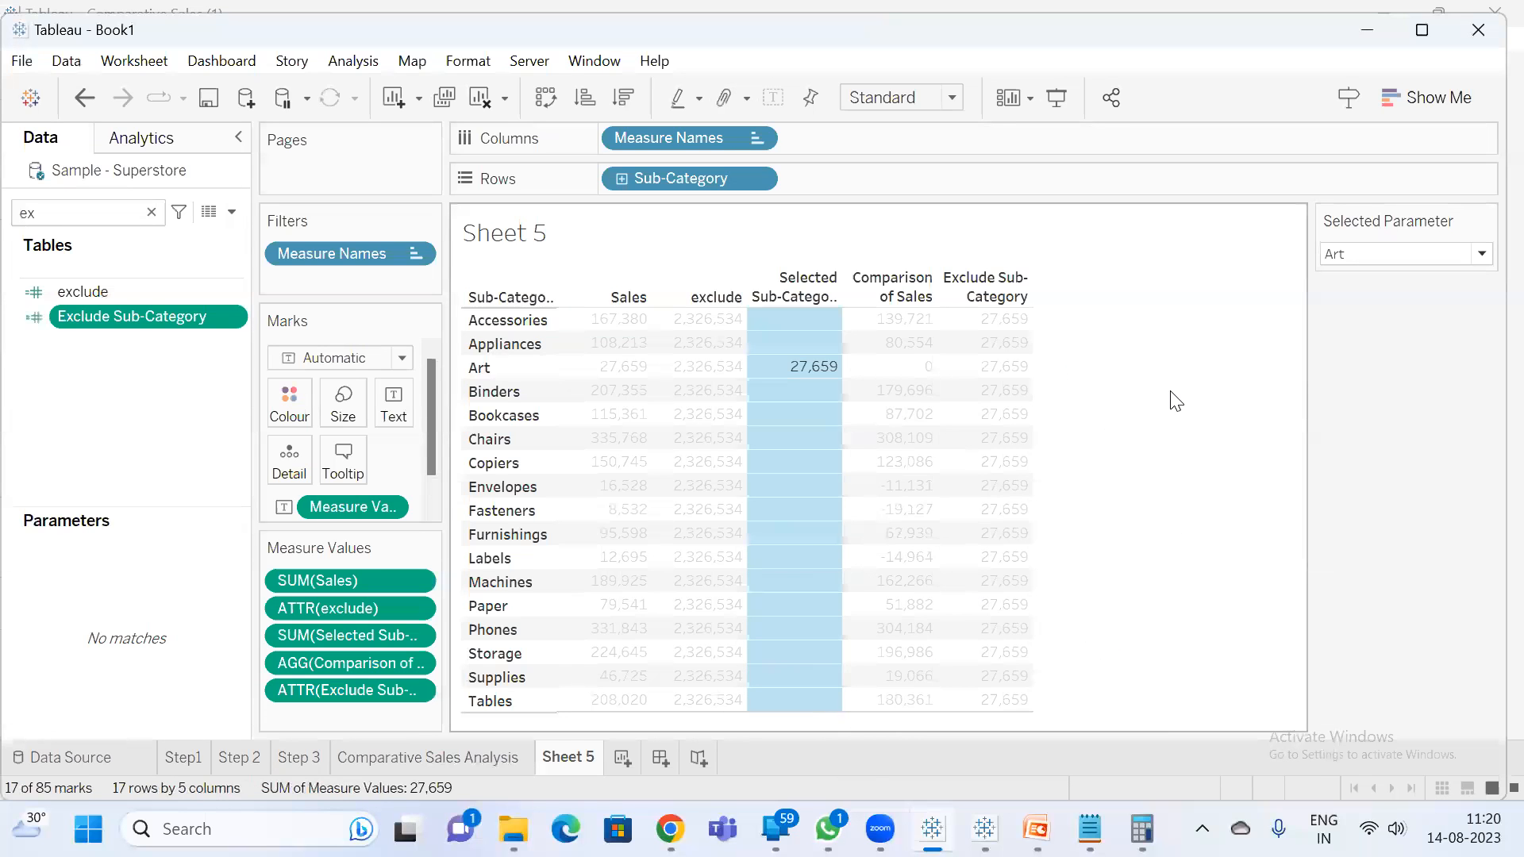
click(1144, 371)
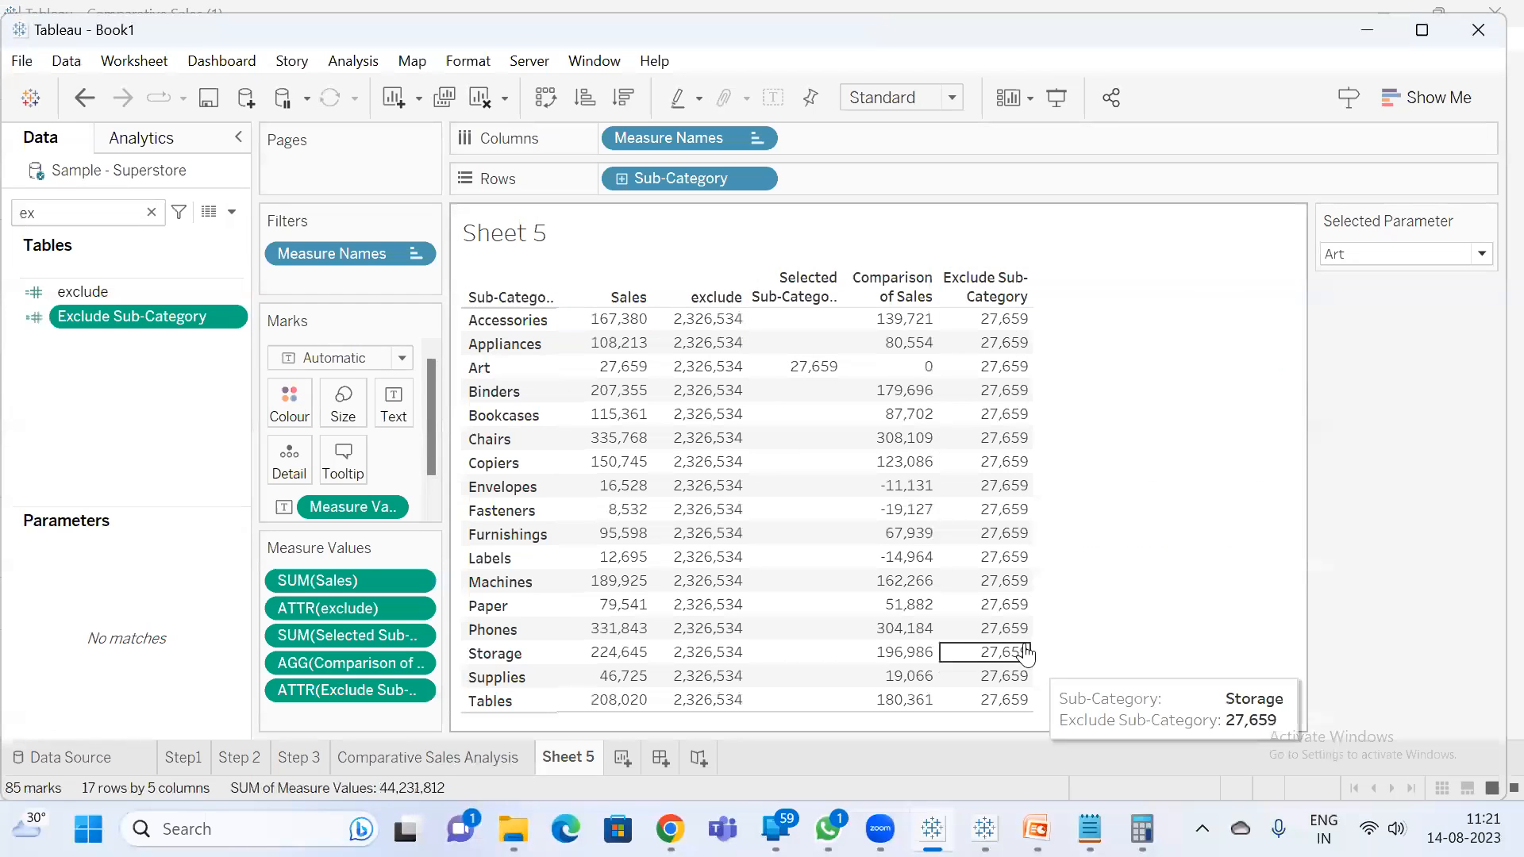
- Set the Selected Parameter to Chairs and examine the selected sub-category column against the Exclude Sub-Category values
click(1401, 262)
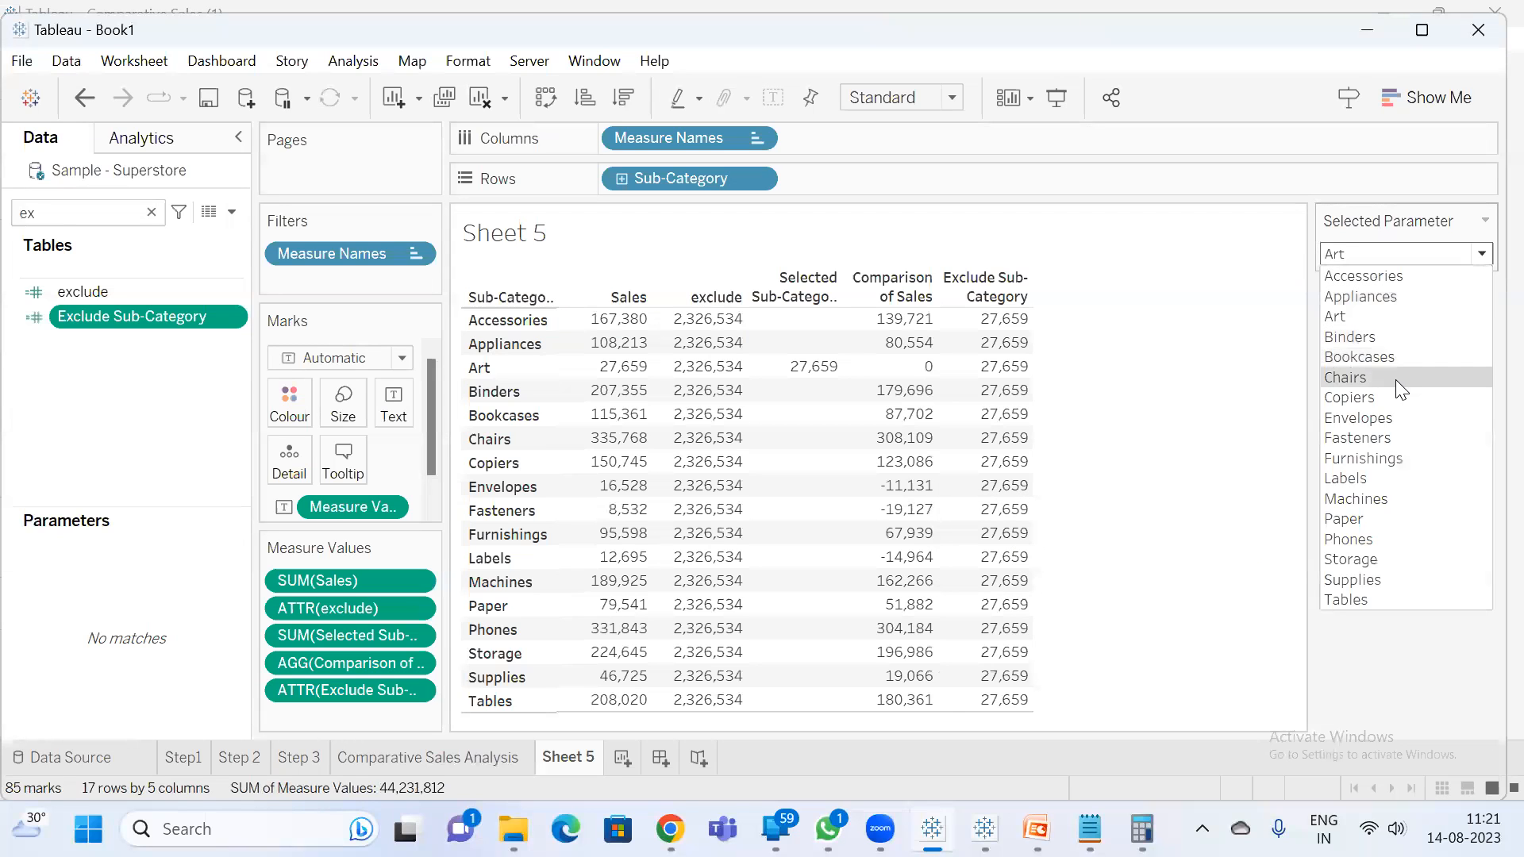
click(1395, 380)
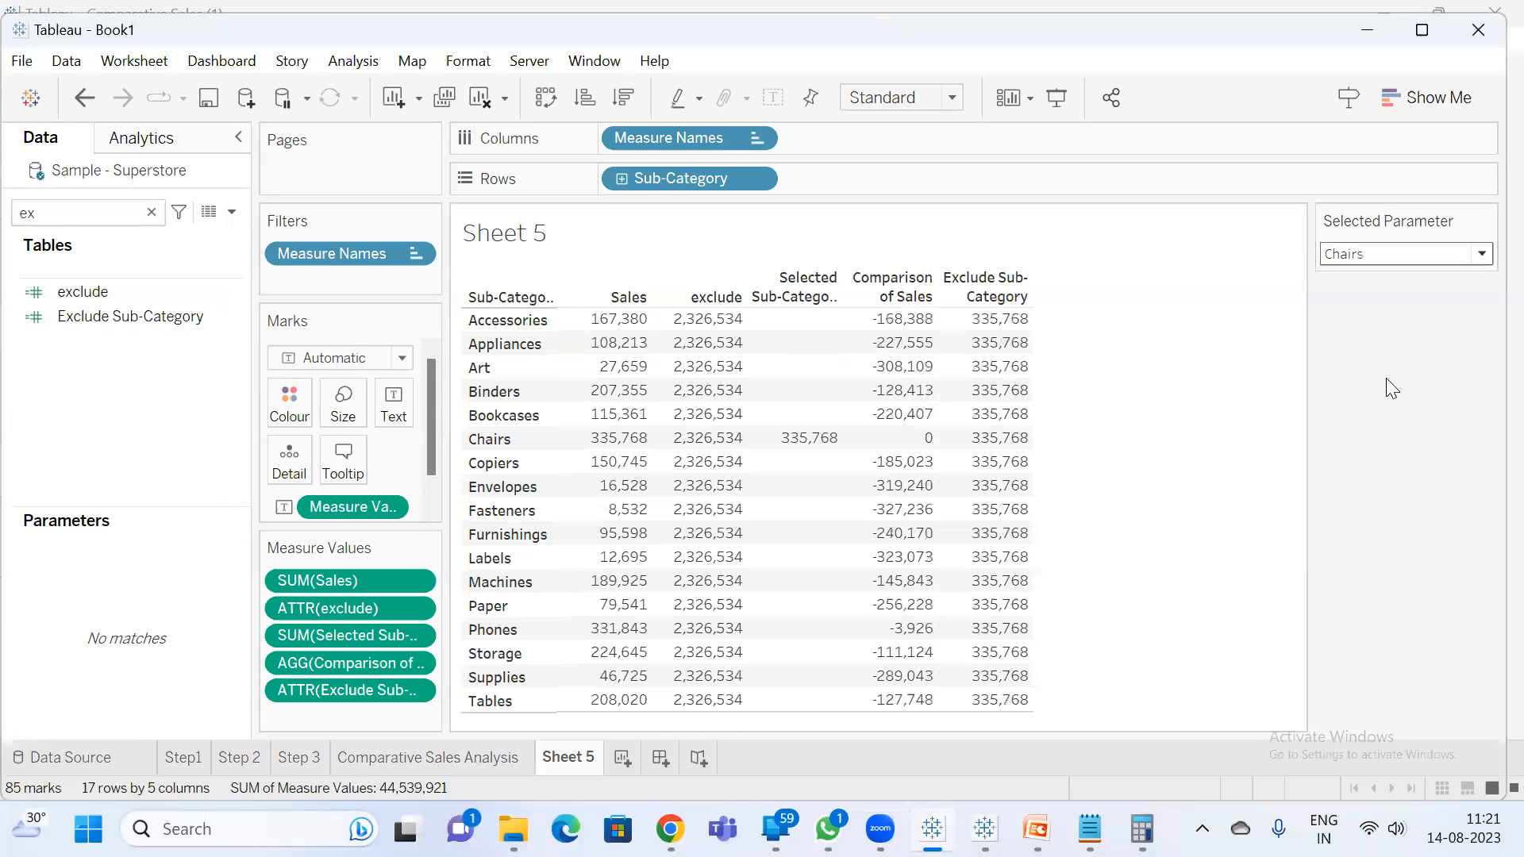
click(797, 447)
click(1101, 326)
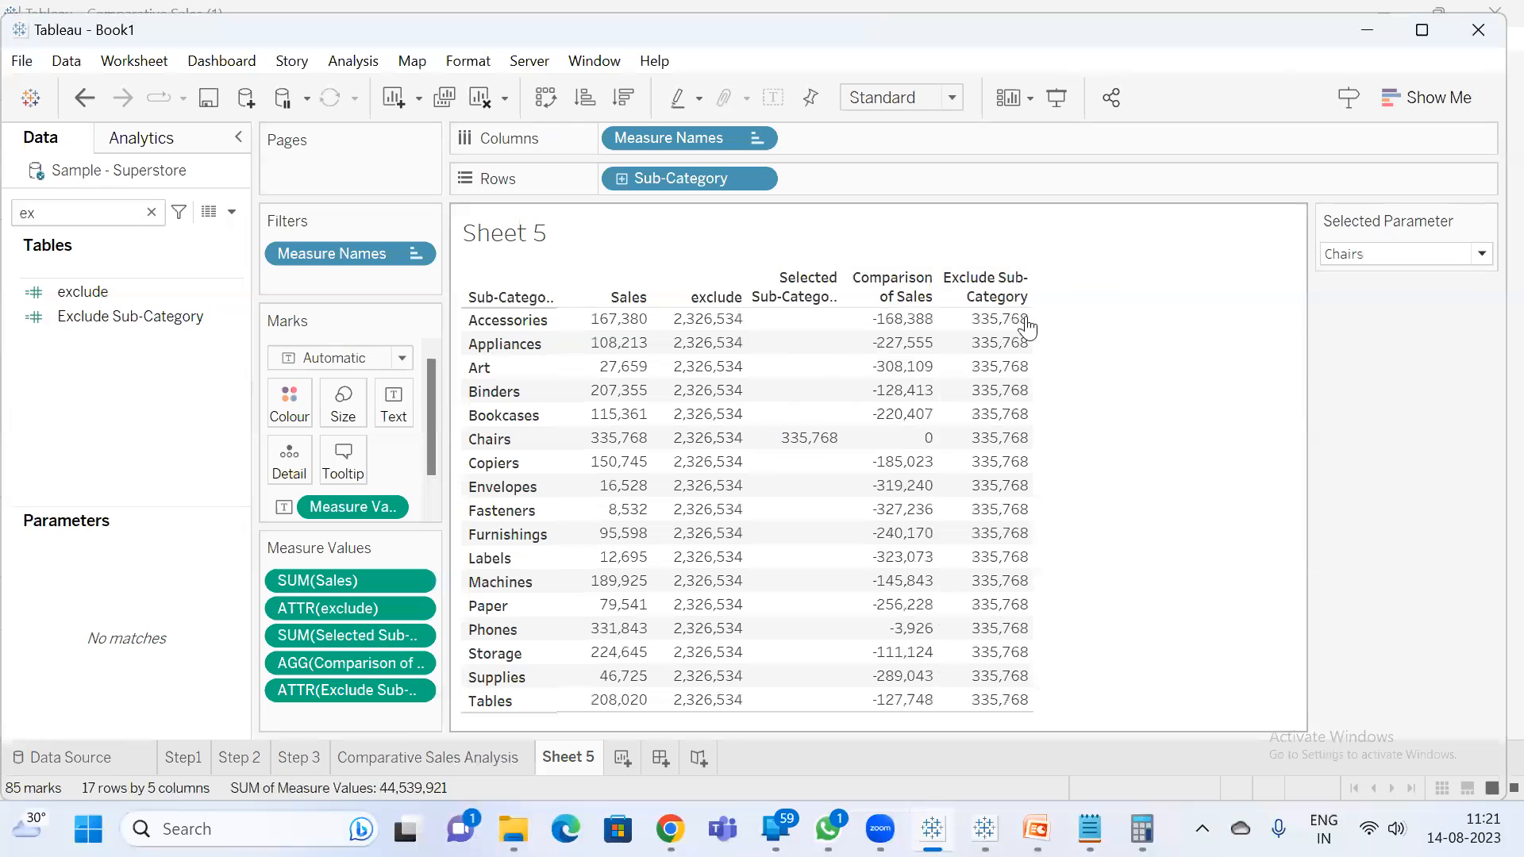
drag(803, 318, 813, 719)
click(1113, 413)
mouse_move(1035, 829)
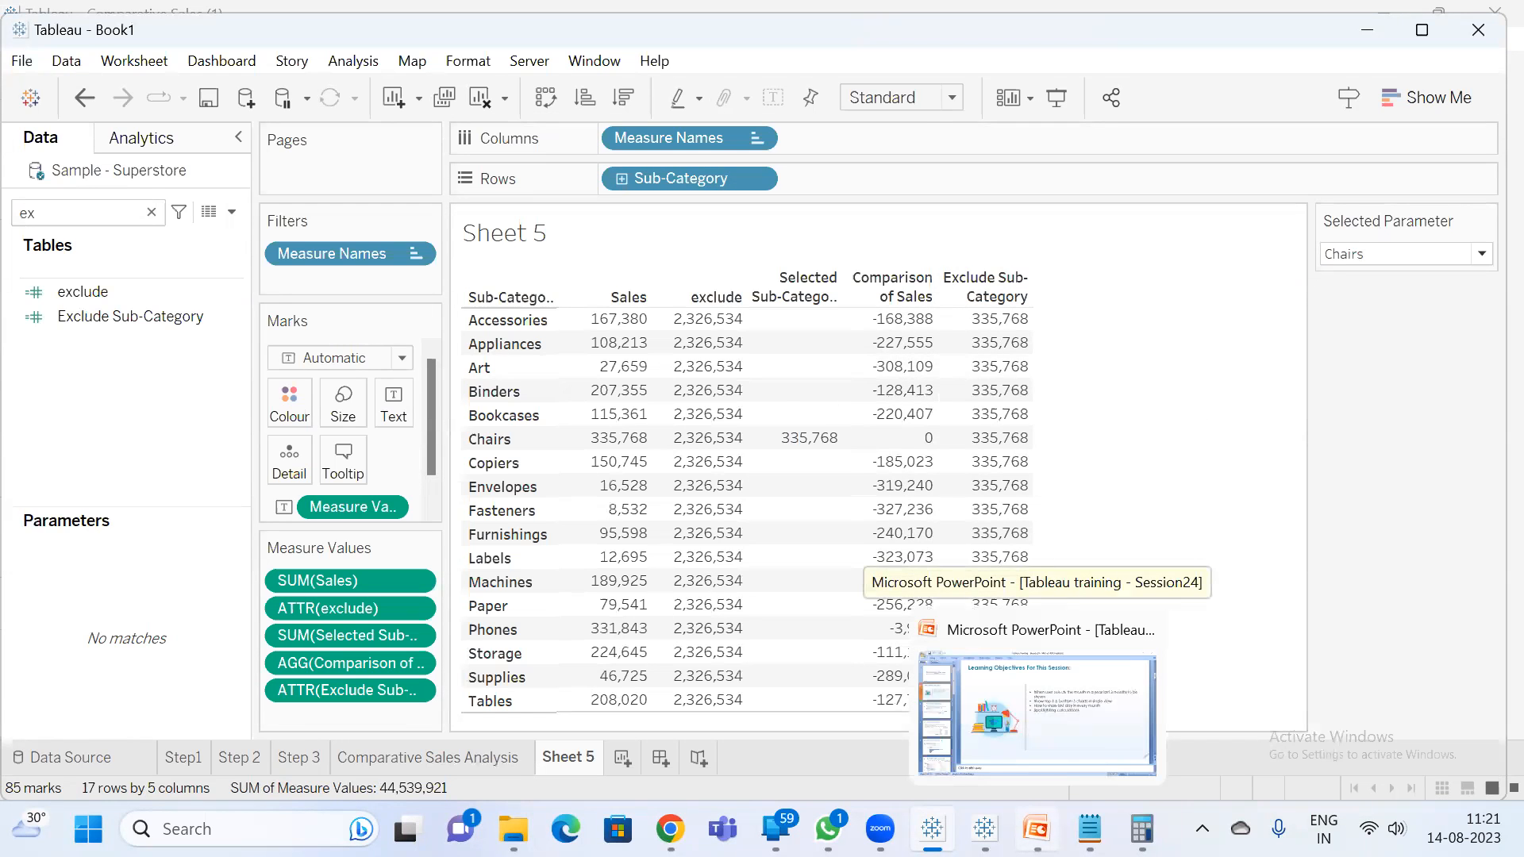
- Switch to PowerPoint to read the session's learning objectives, returning to the Book1 workbook in Tableau when done
click(1036, 699)
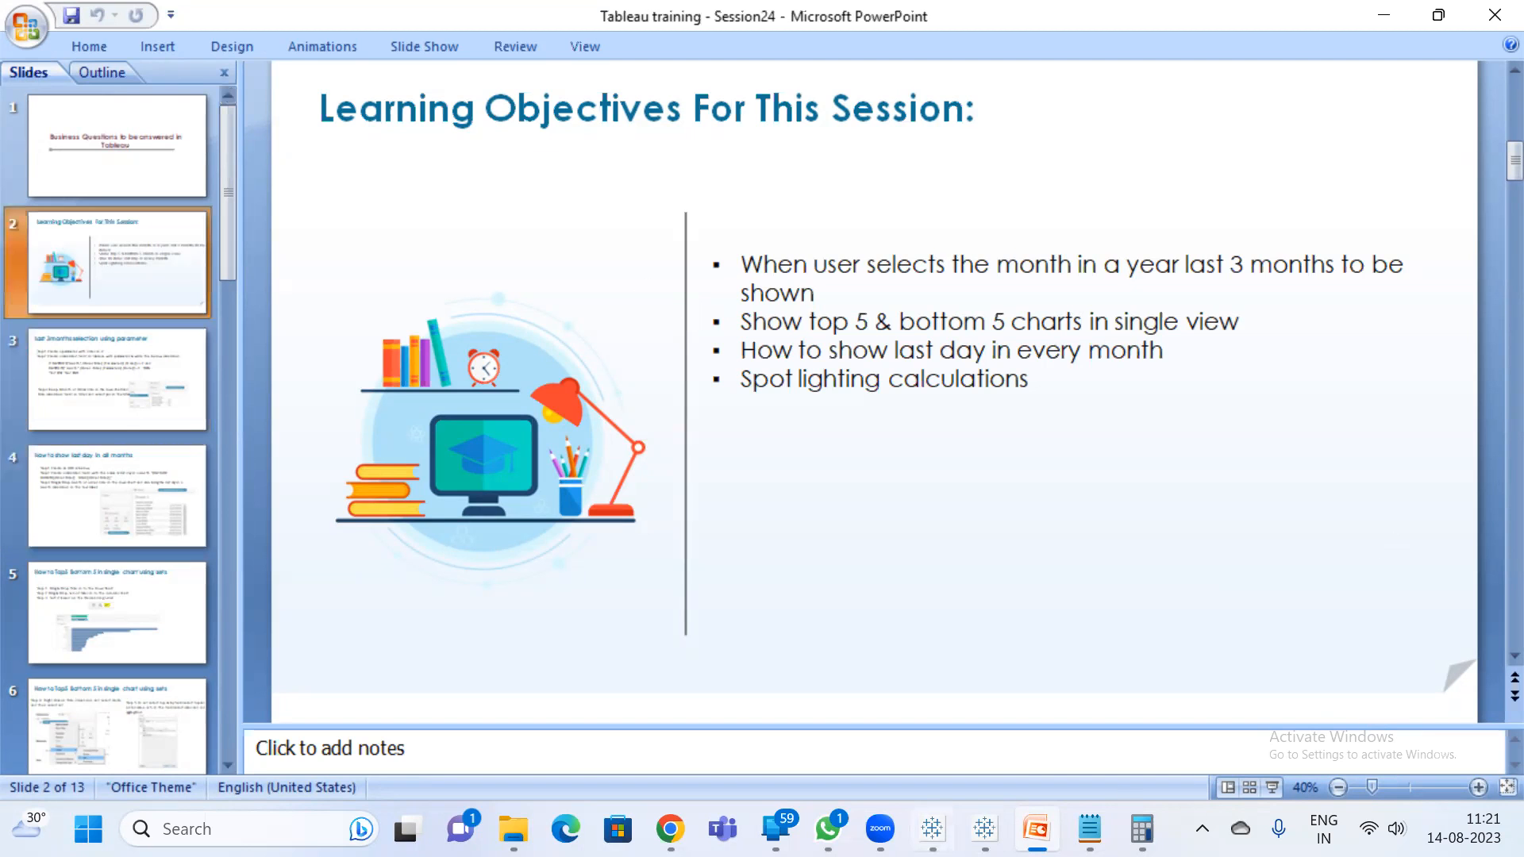
click(985, 829)
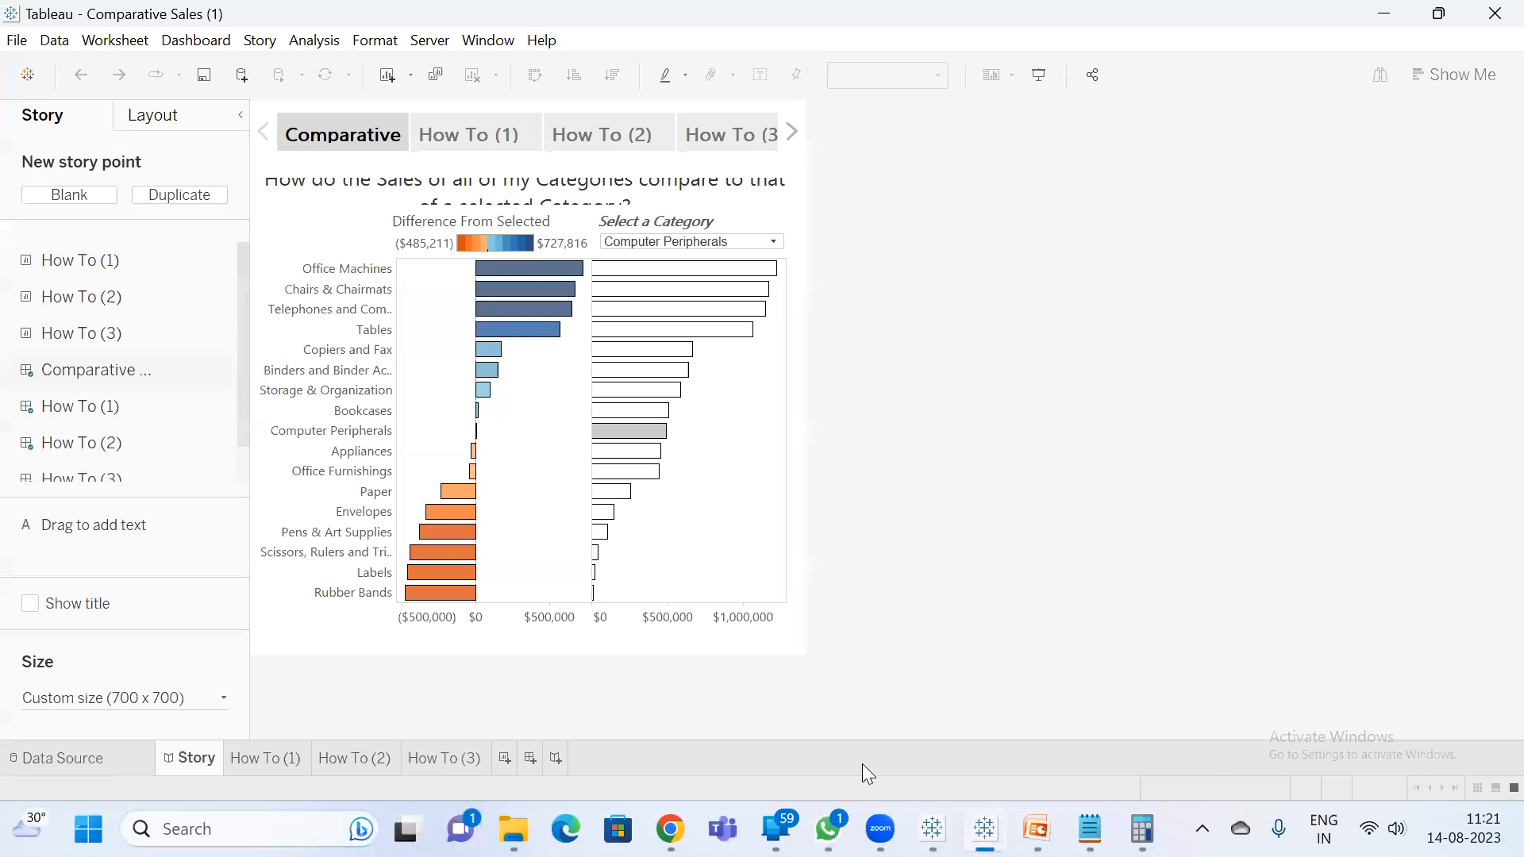
click(932, 829)
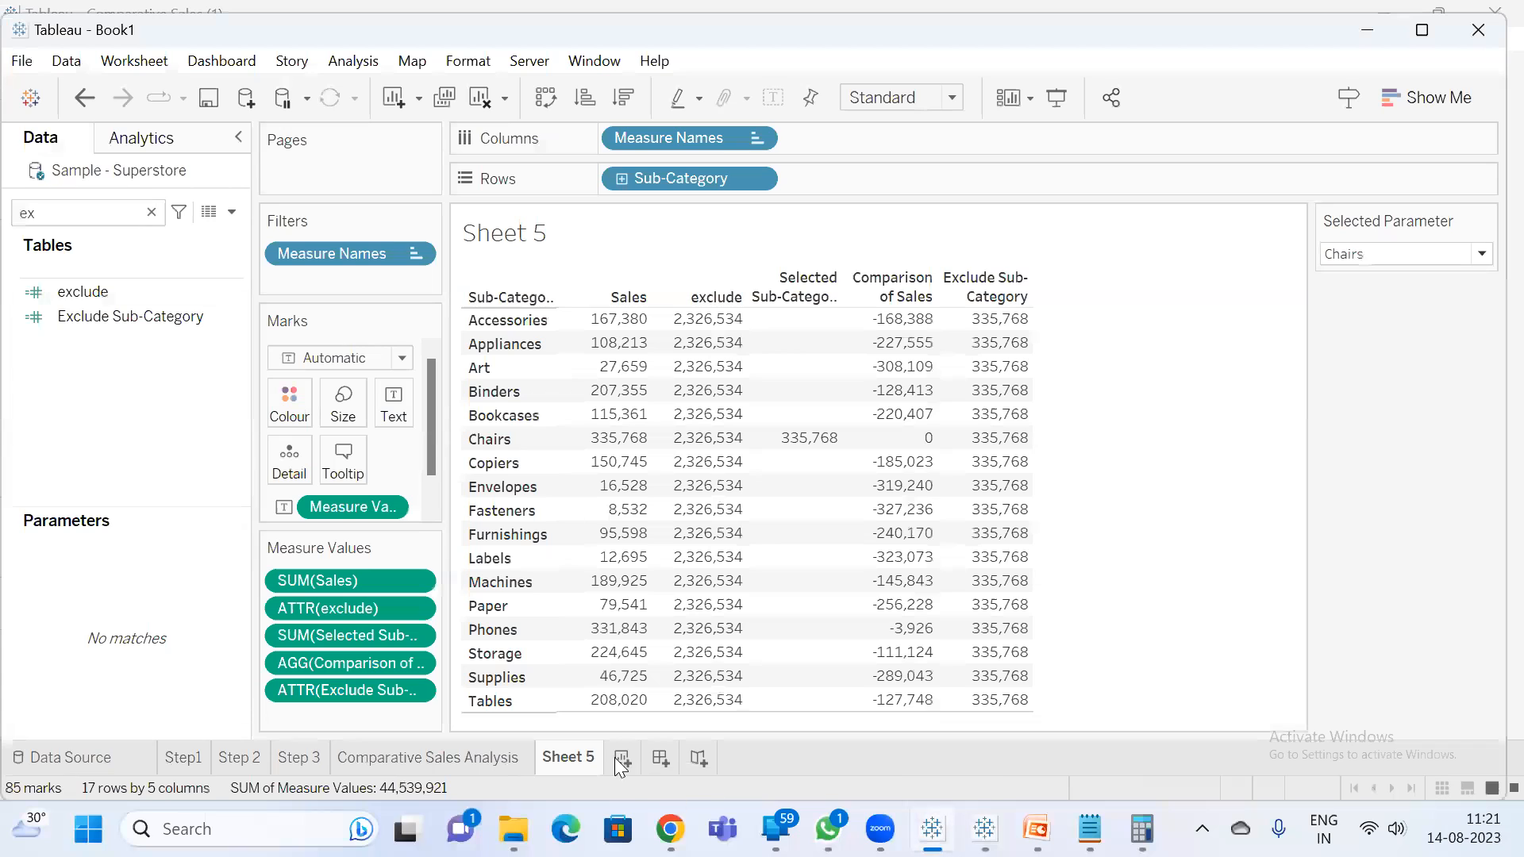
- Create a new worksheet, search the fields for "ord" and place Order Date on Rows
click(617, 759)
click(102, 204)
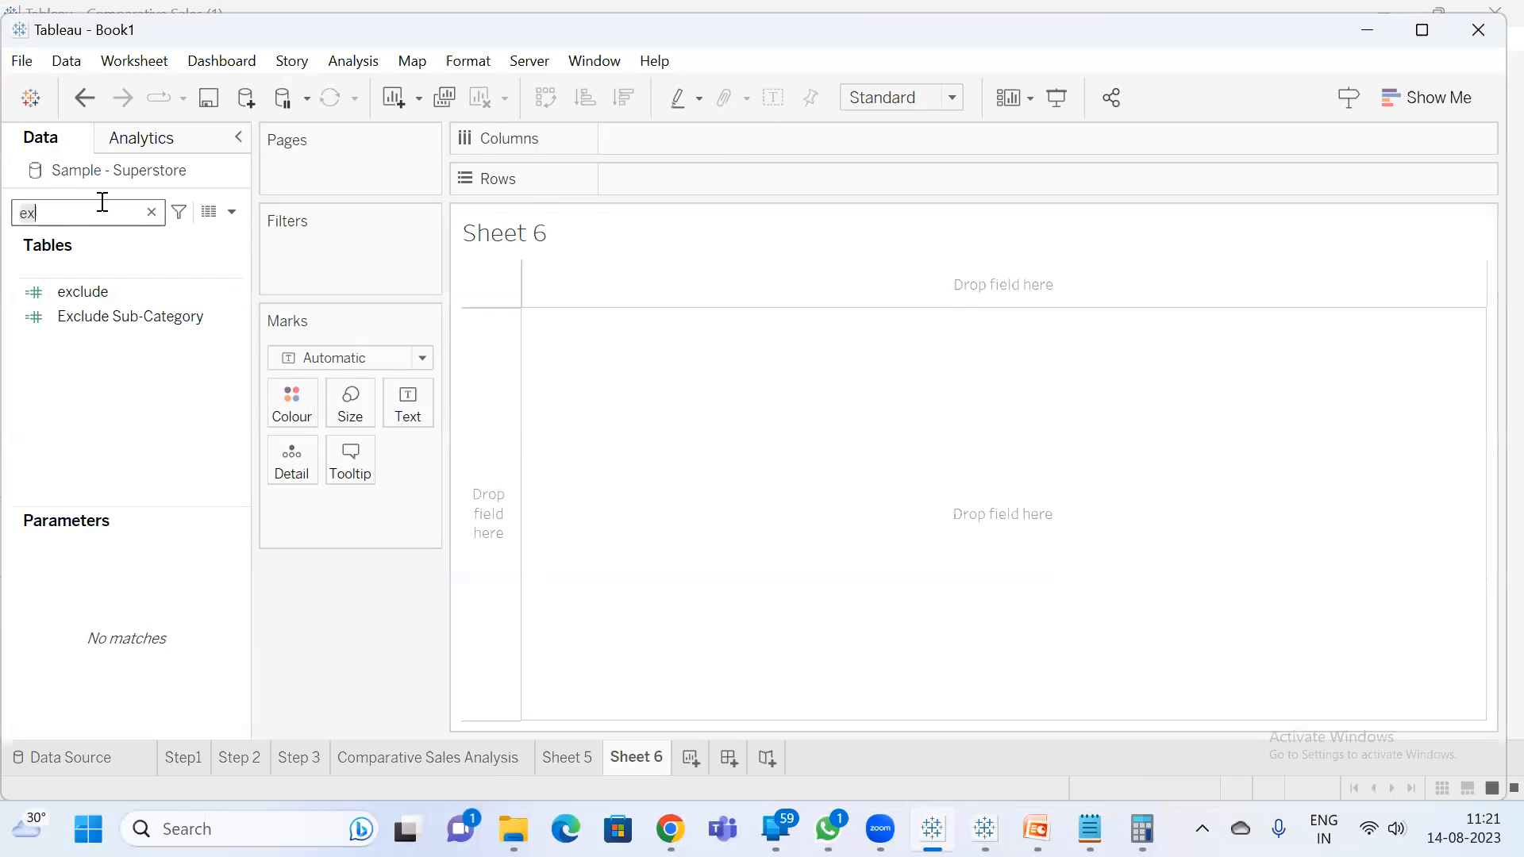
key(BackSpace)
key(BackSpace)
text(ord)
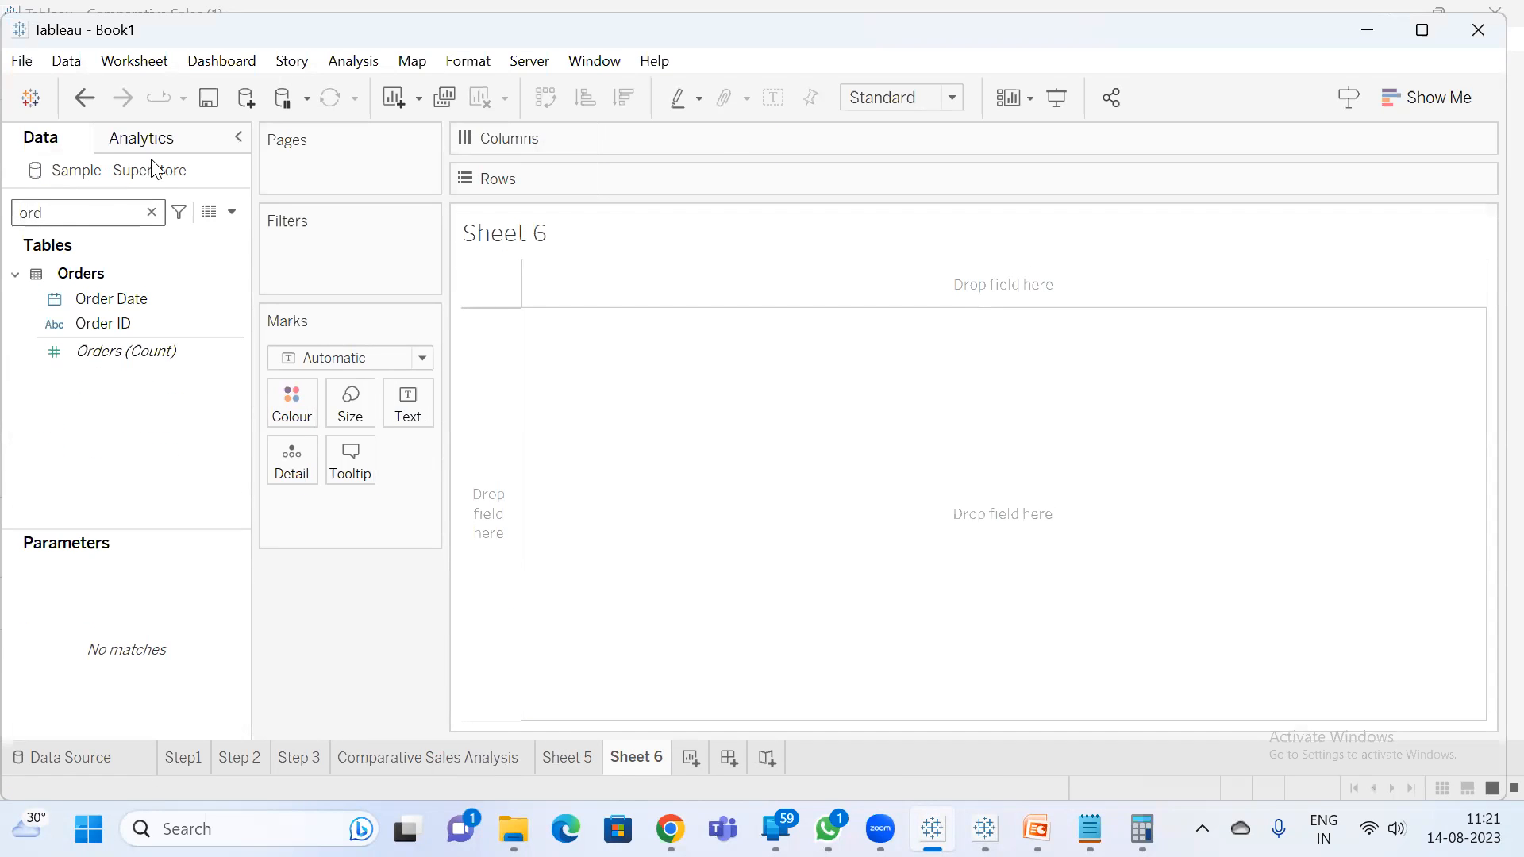
drag(146, 299, 709, 184)
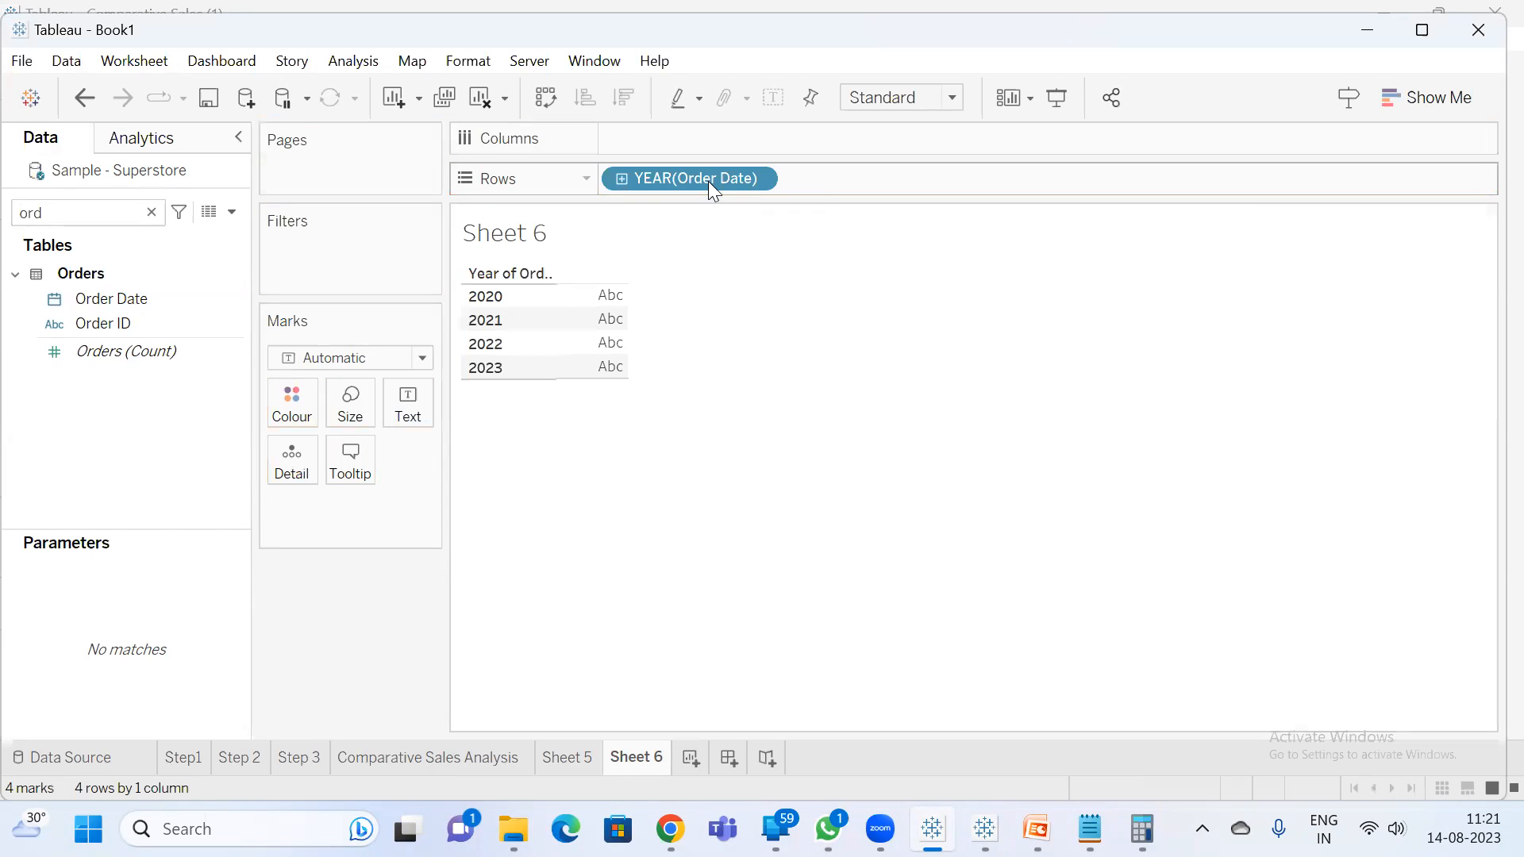
- Search the fields for "sa" and add Sales to the yearly table, clearing the search when done
double_click(82, 211)
text(sa)
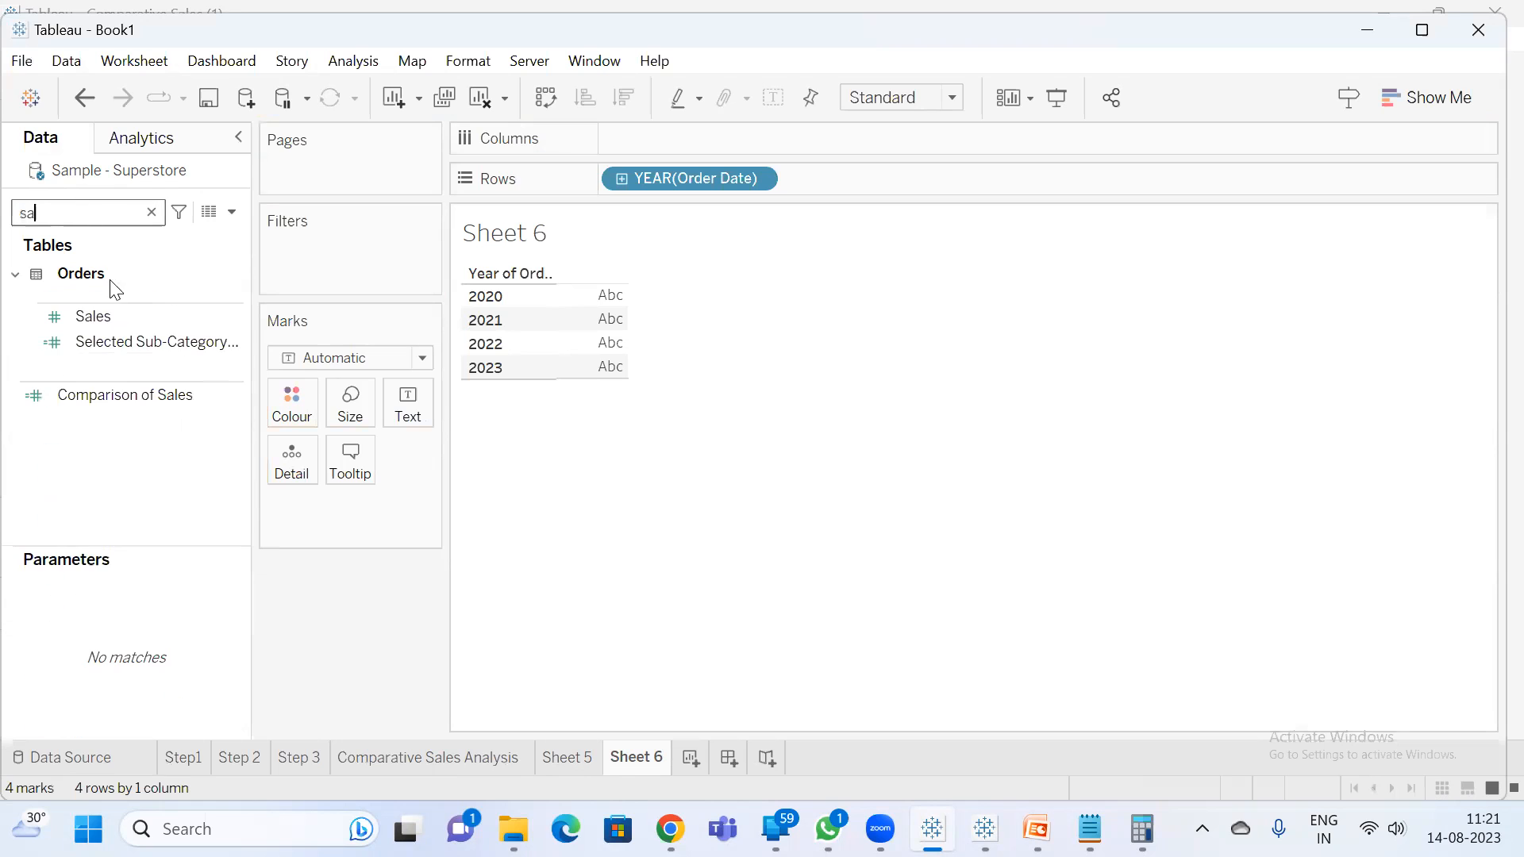
double_click(119, 318)
click(151, 210)
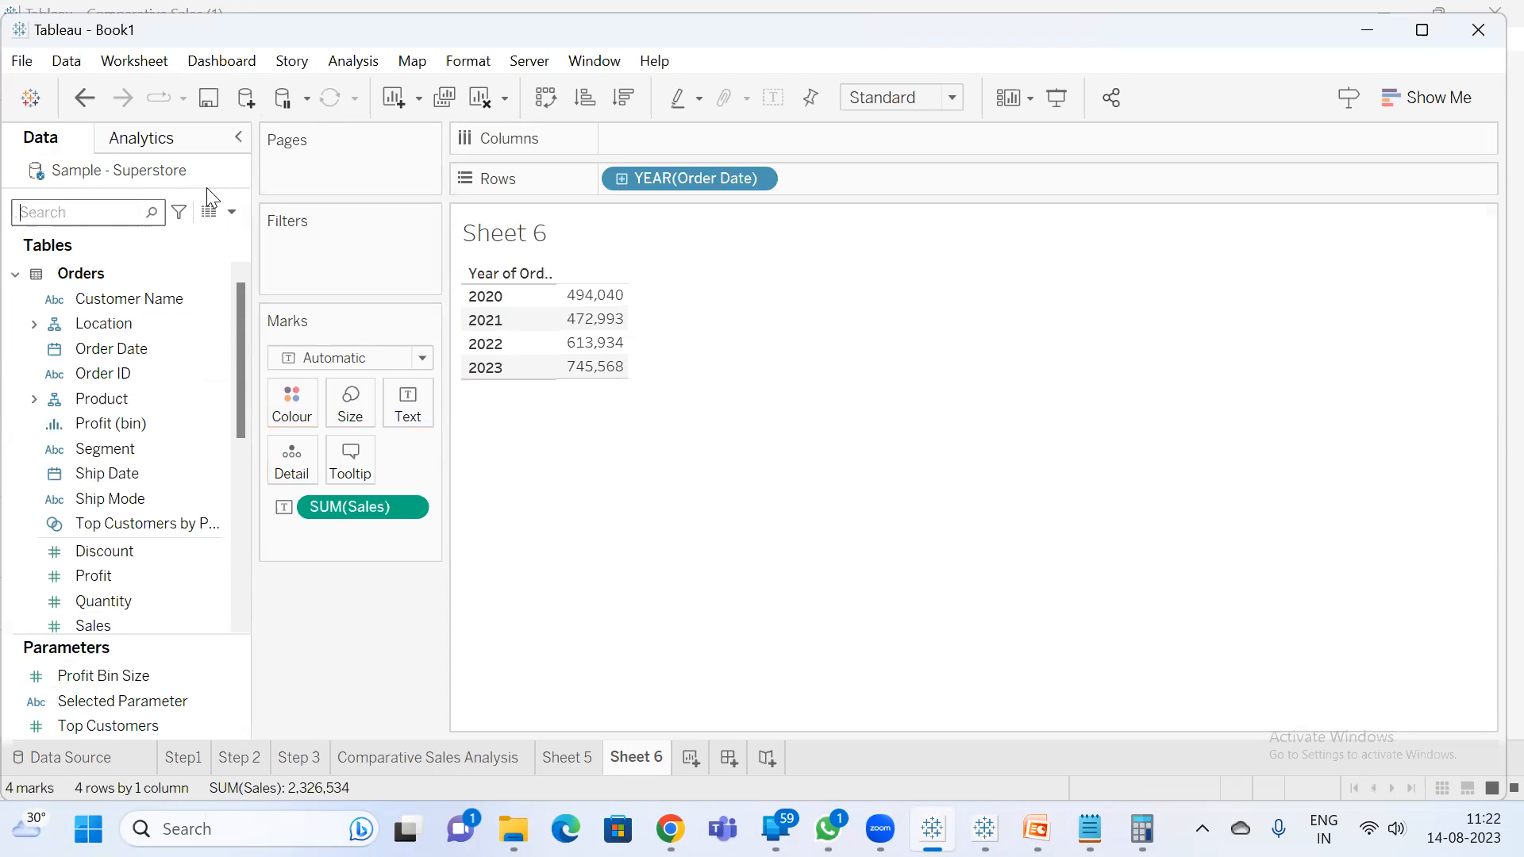
- Search the fields for "or" and change Order Date on Rows to full calendar days shown as discrete values
click(54, 208)
text(or)
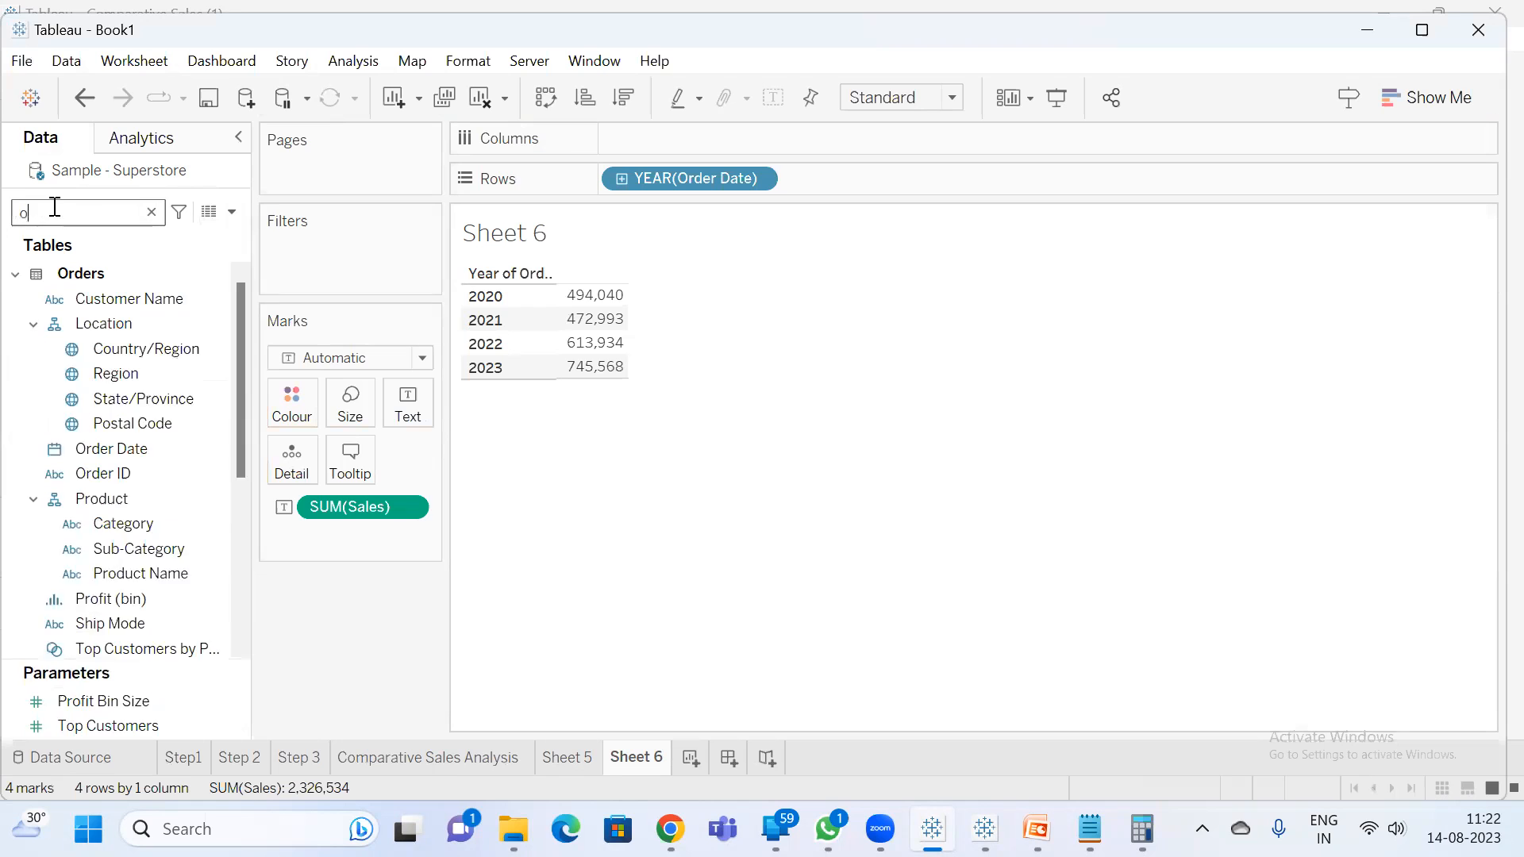
right_click(662, 178)
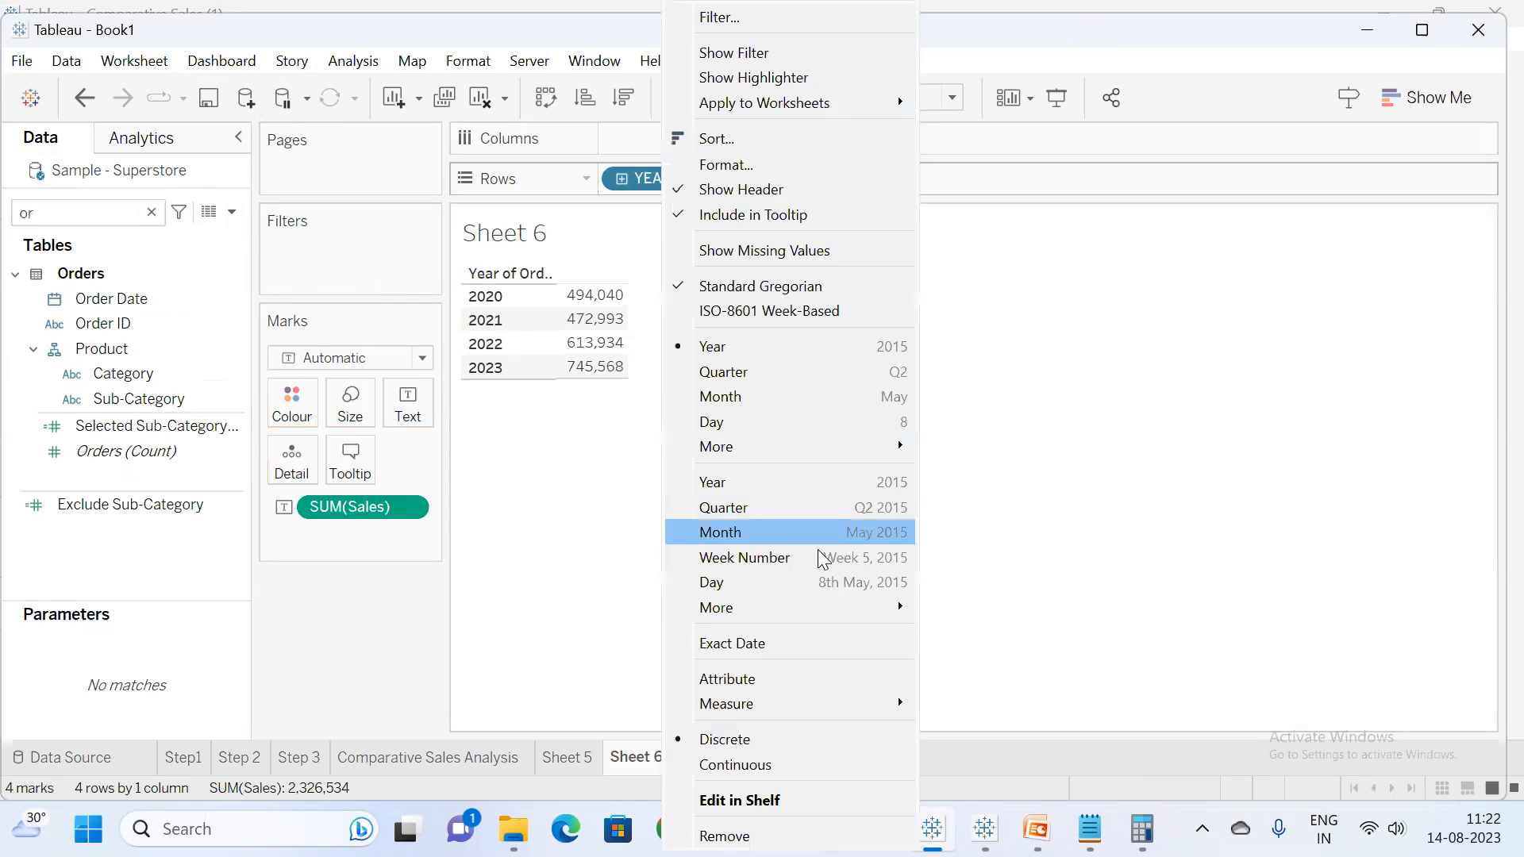
click(753, 584)
right_click(678, 181)
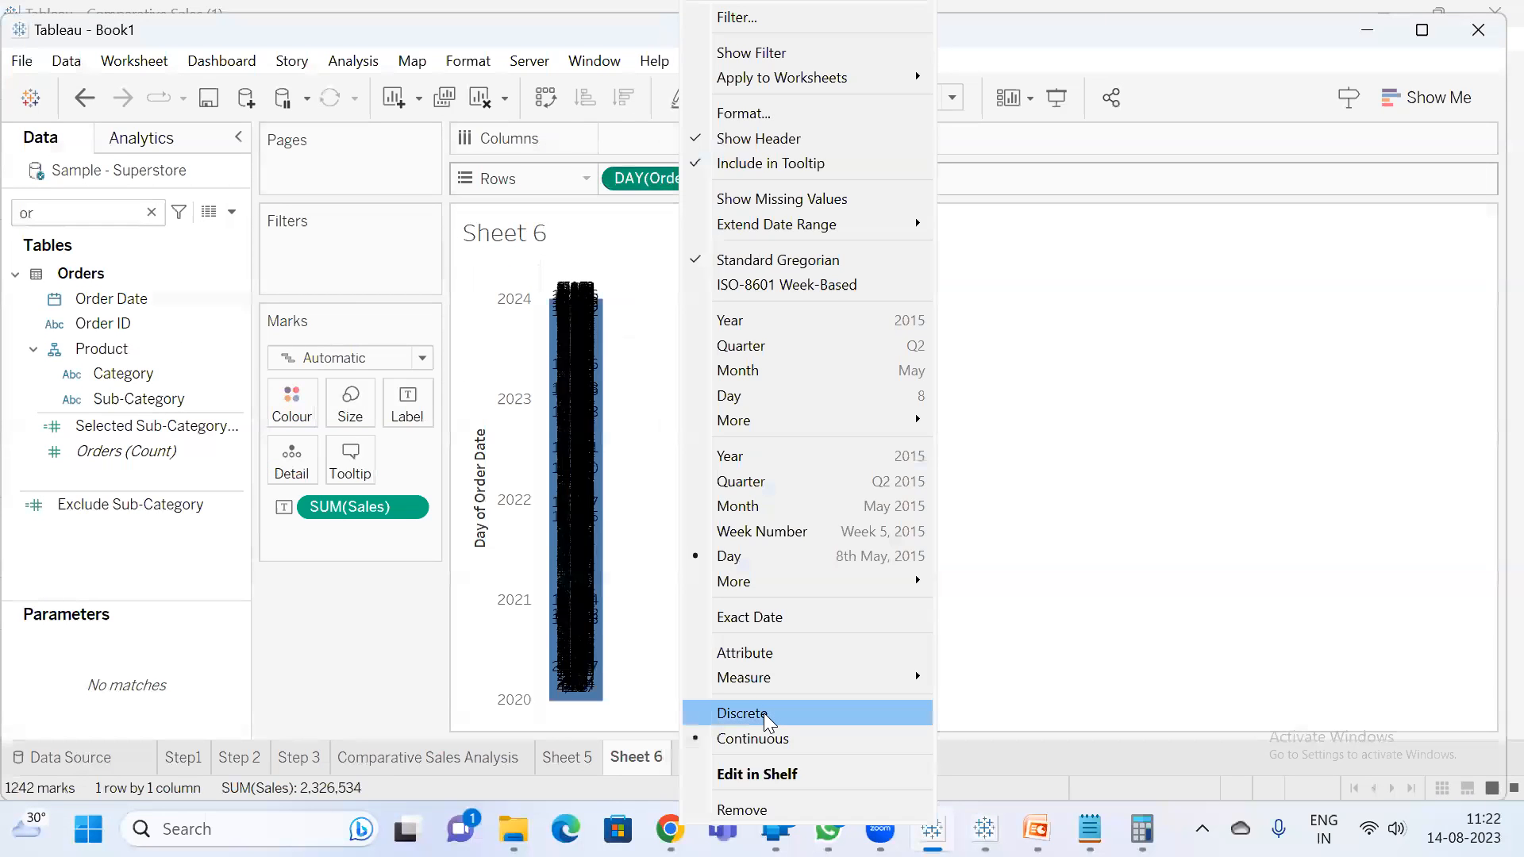
click(766, 718)
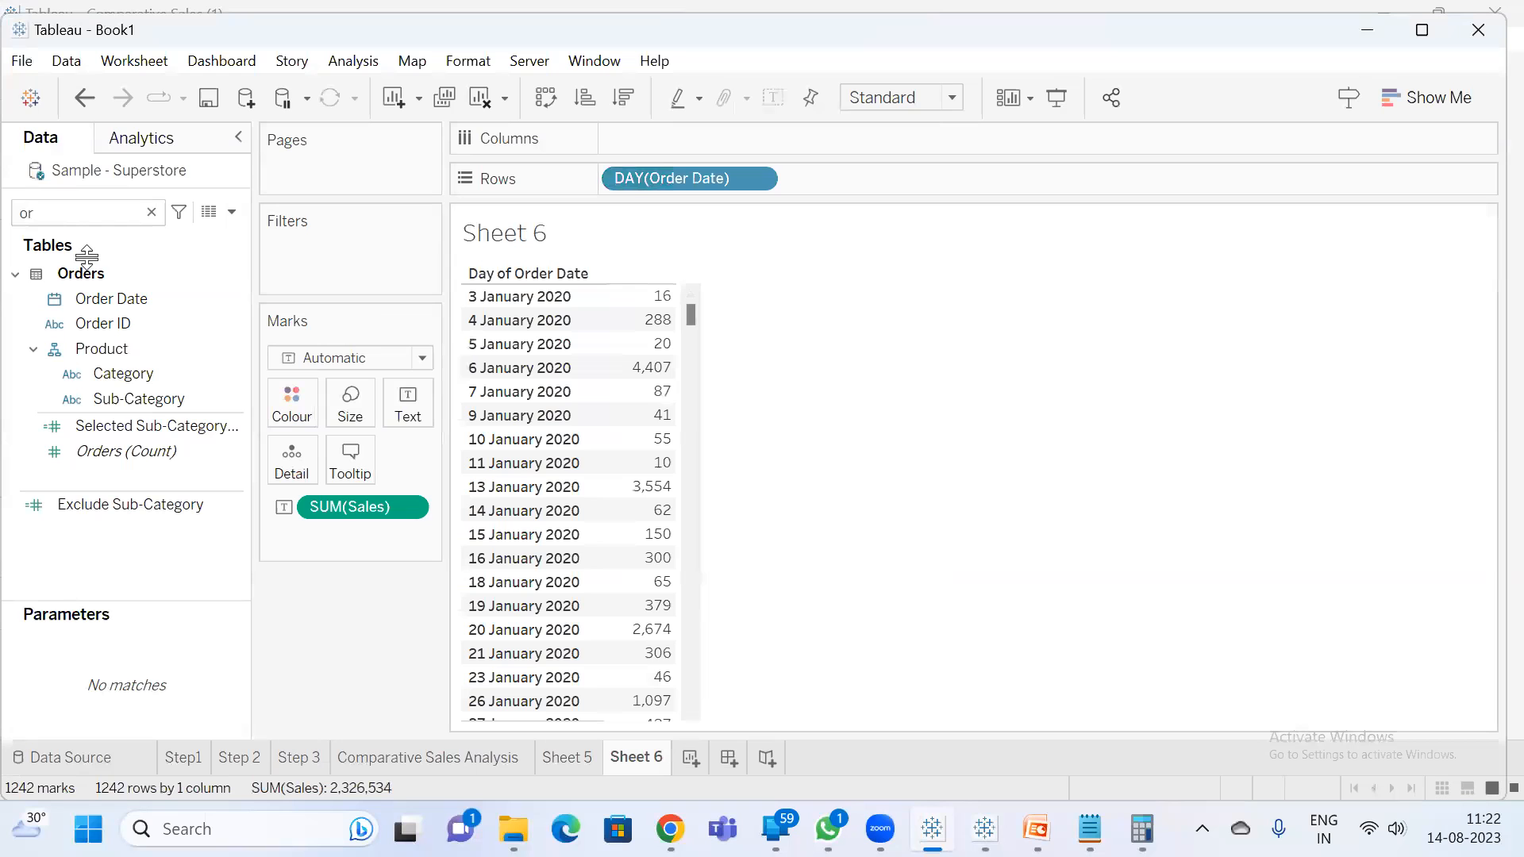
- Add a relative date filter on Order Date and apply it to the last 3 days
drag(118, 293, 286, 265)
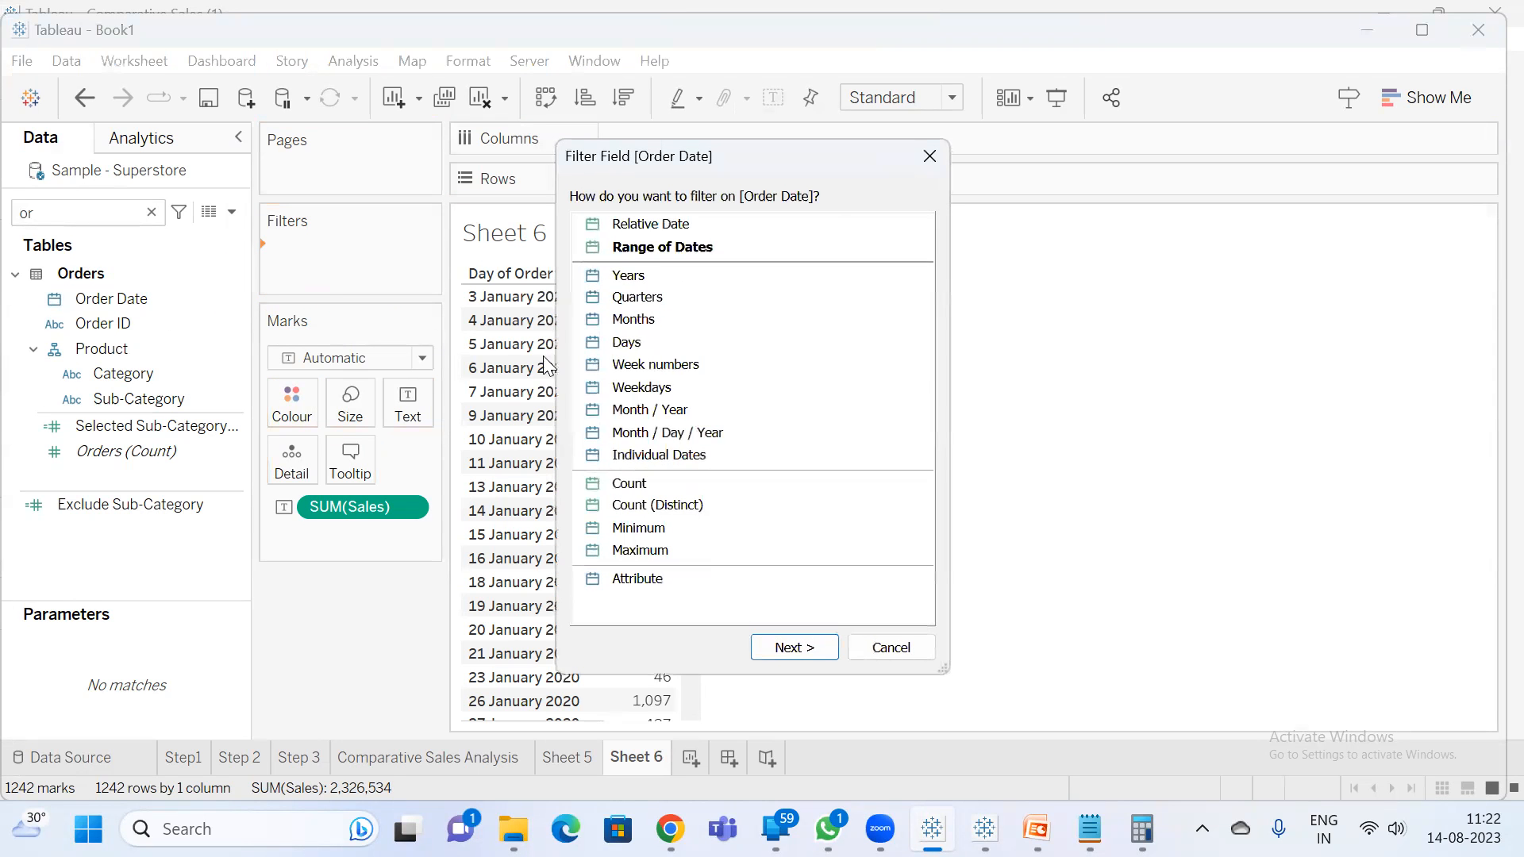
double_click(682, 226)
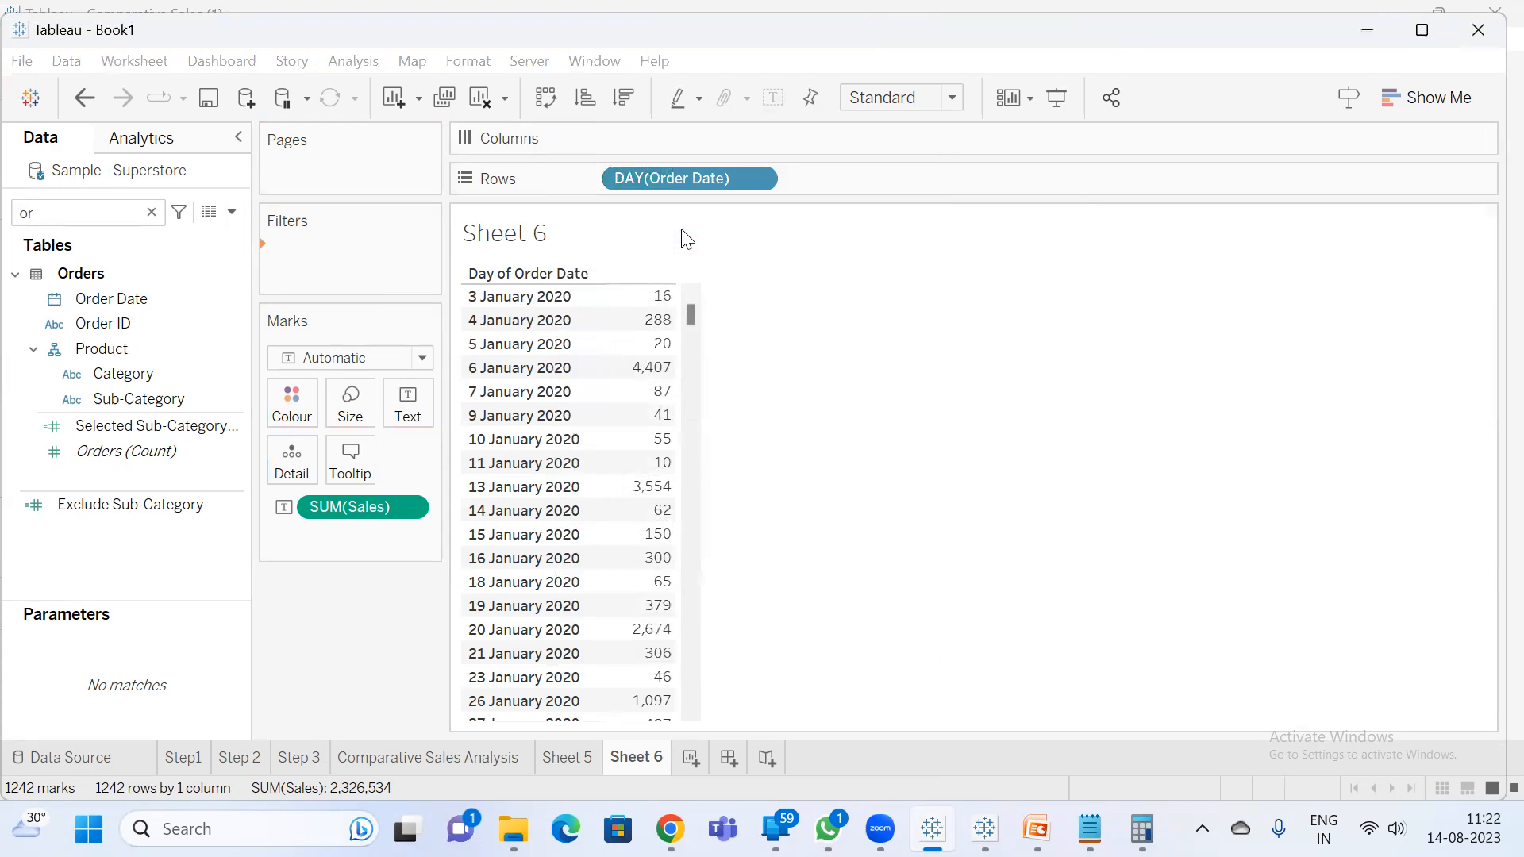
drag(600, 218, 962, 183)
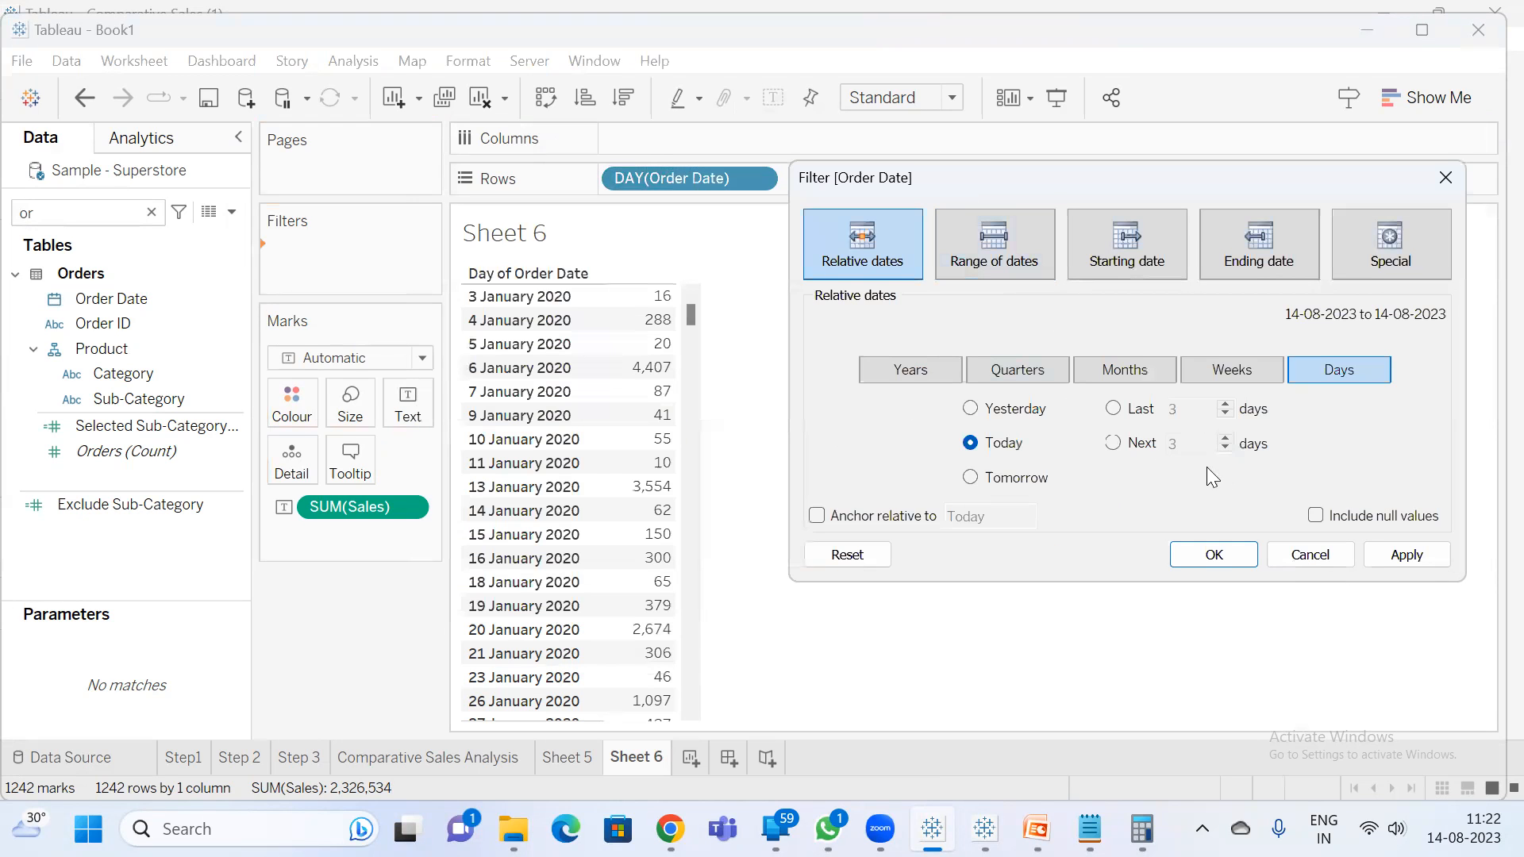
click(1112, 409)
click(1397, 549)
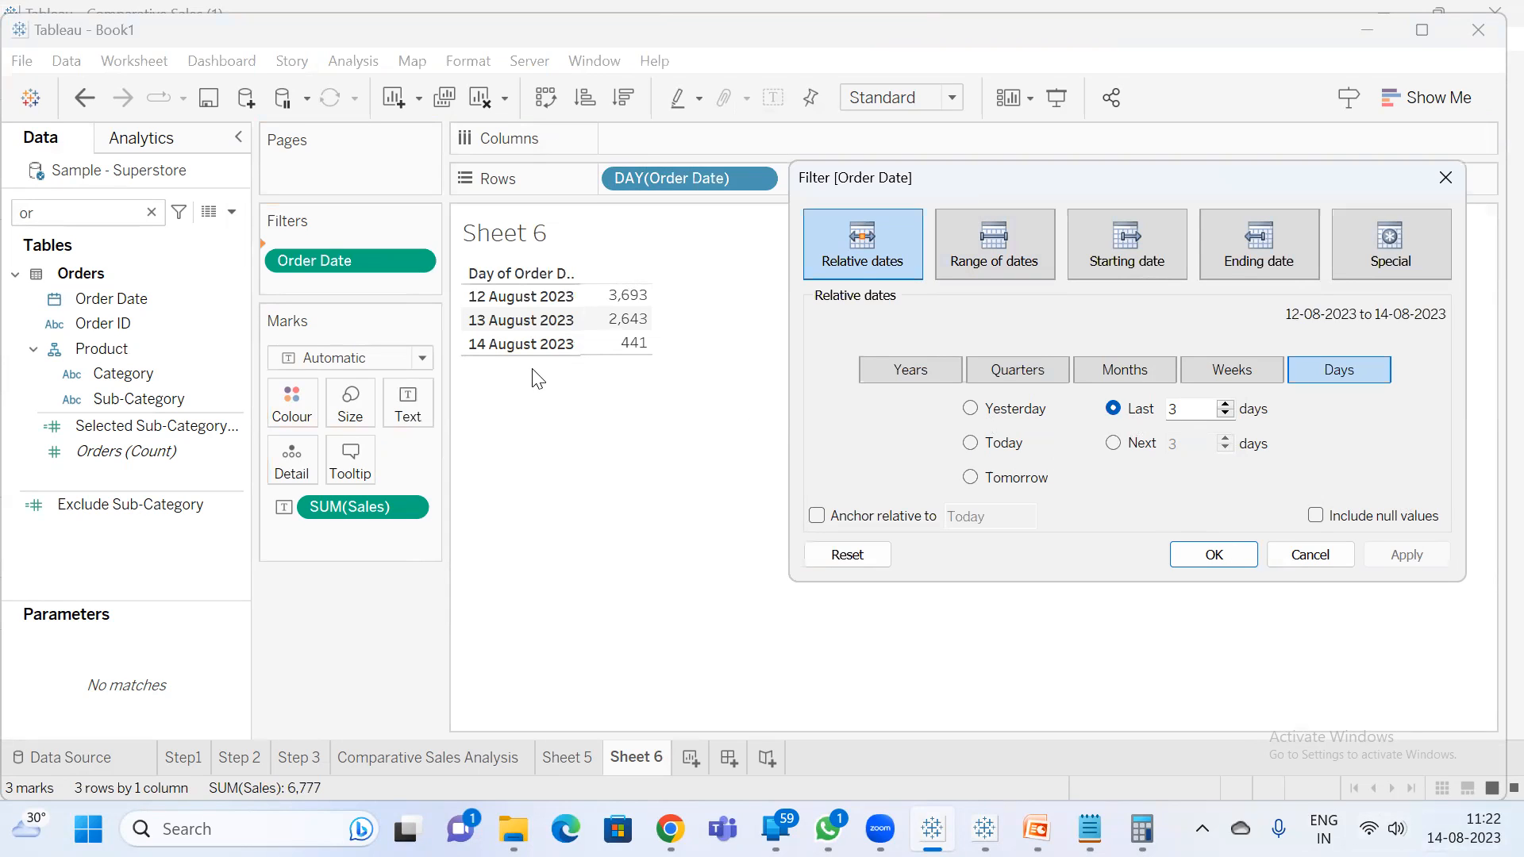
- Extend the Order Date filter to the last 5 days and apply it to the table
click(1226, 404)
click(1226, 404)
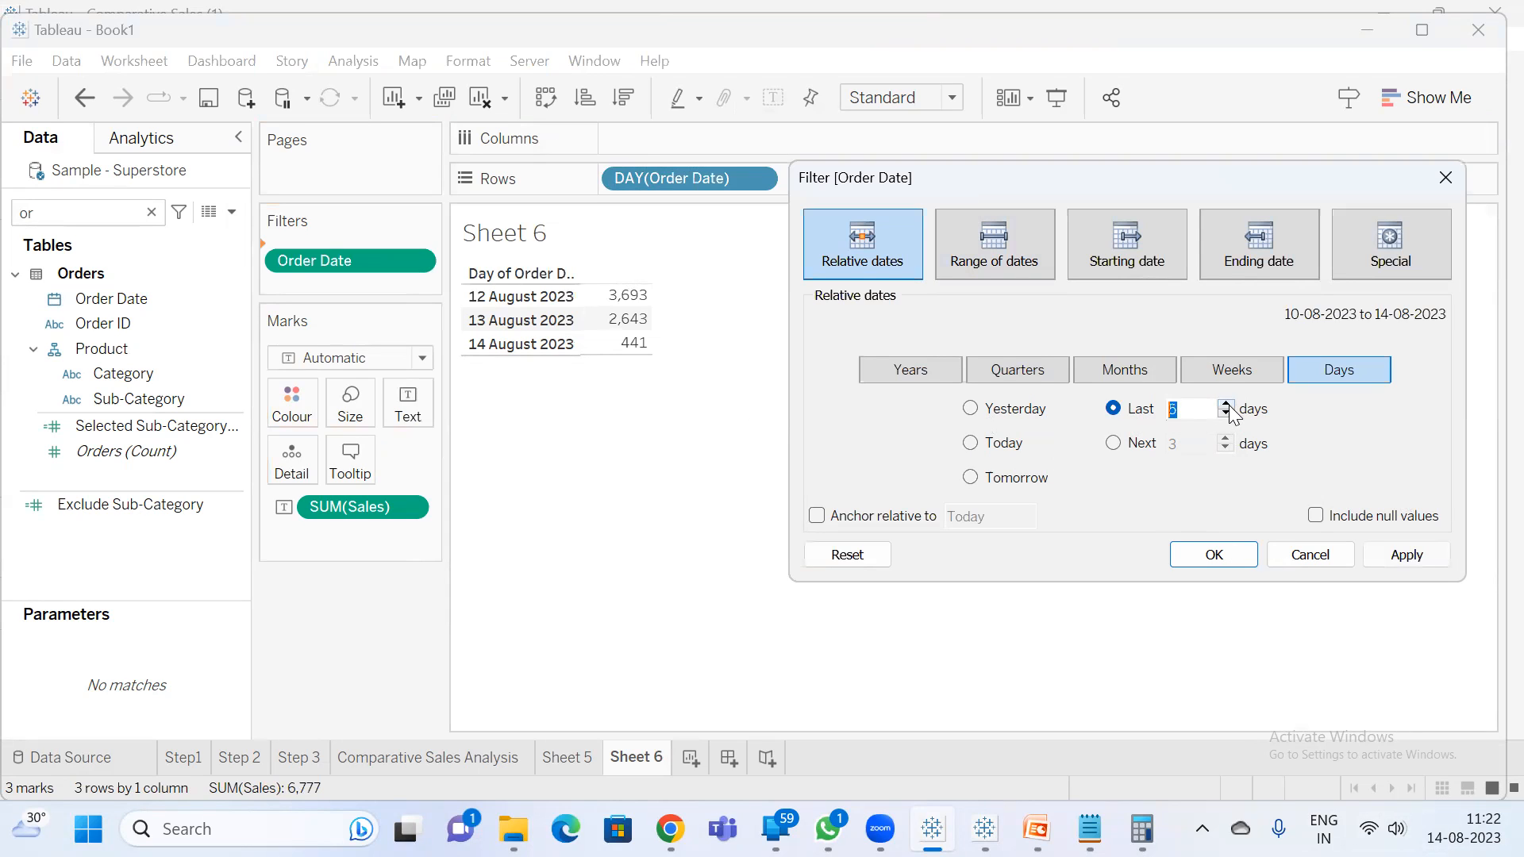
click(1406, 556)
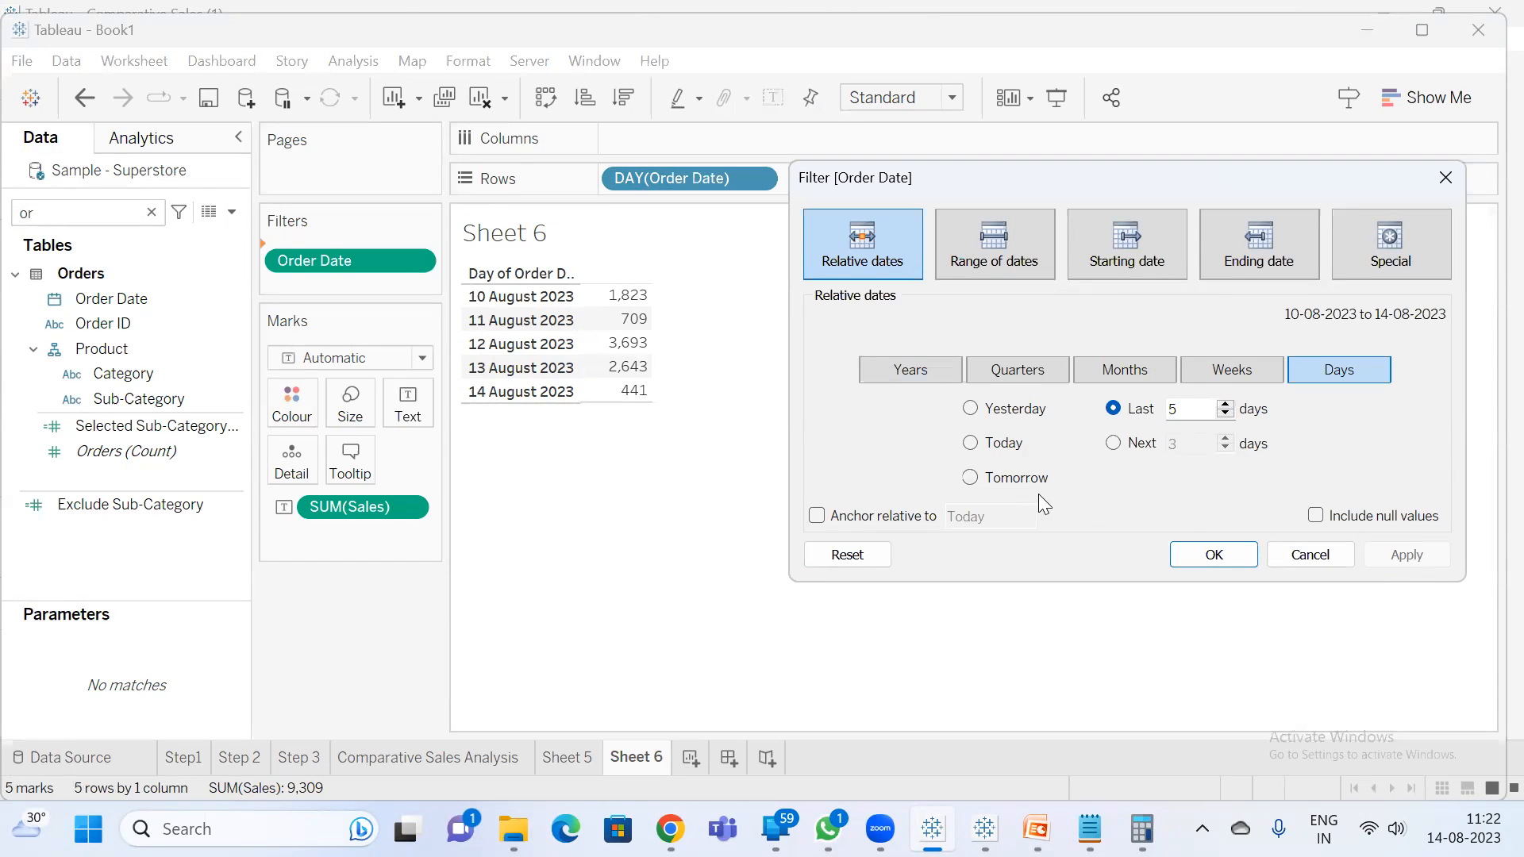
- Anchor the relative Order Date filter to 08-08-2023 and apply it to the table
click(817, 516)
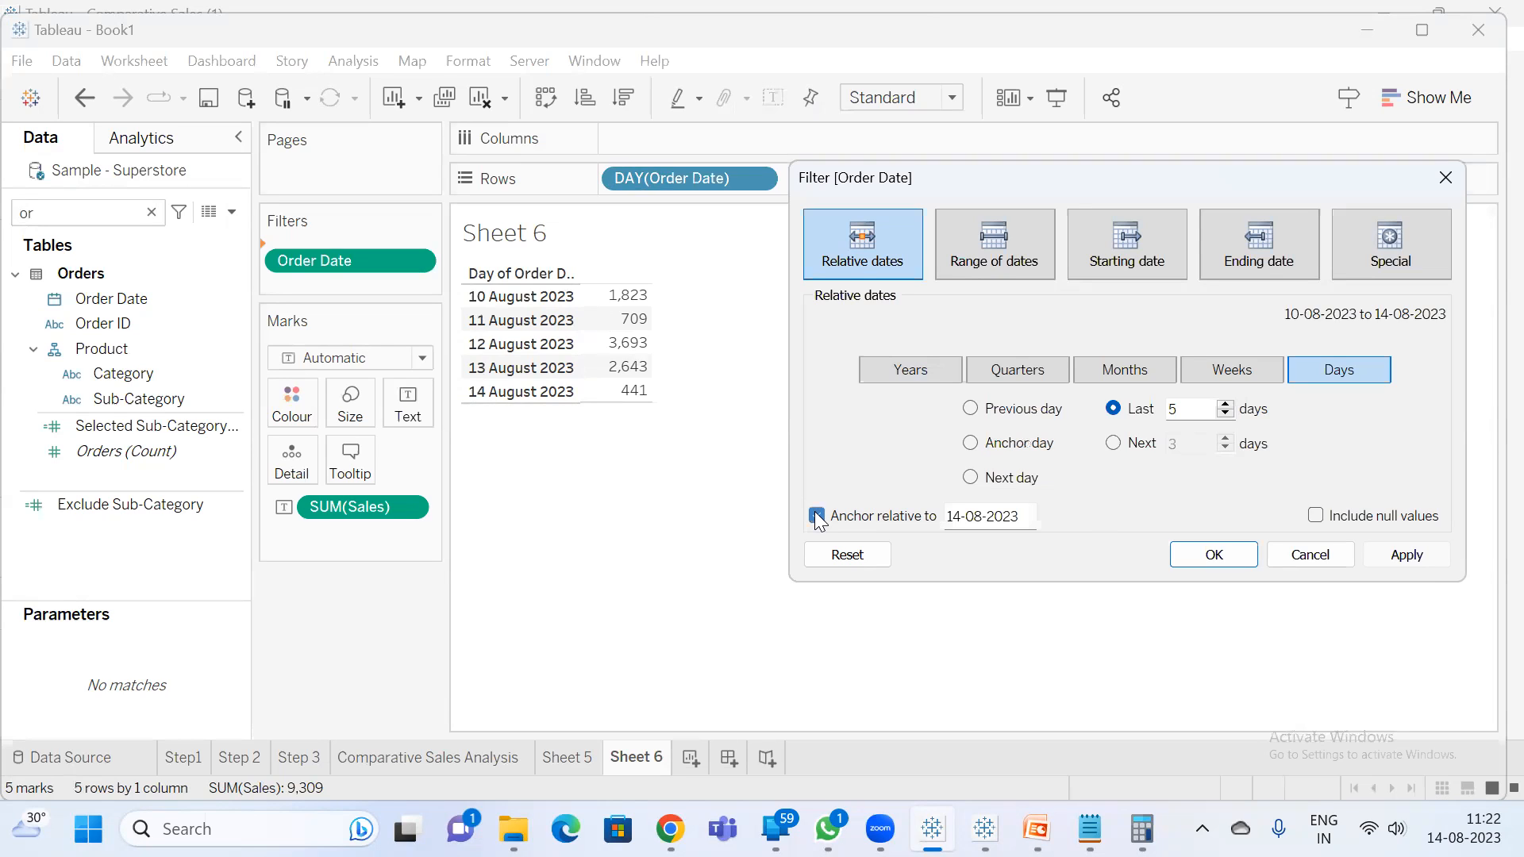
click(982, 524)
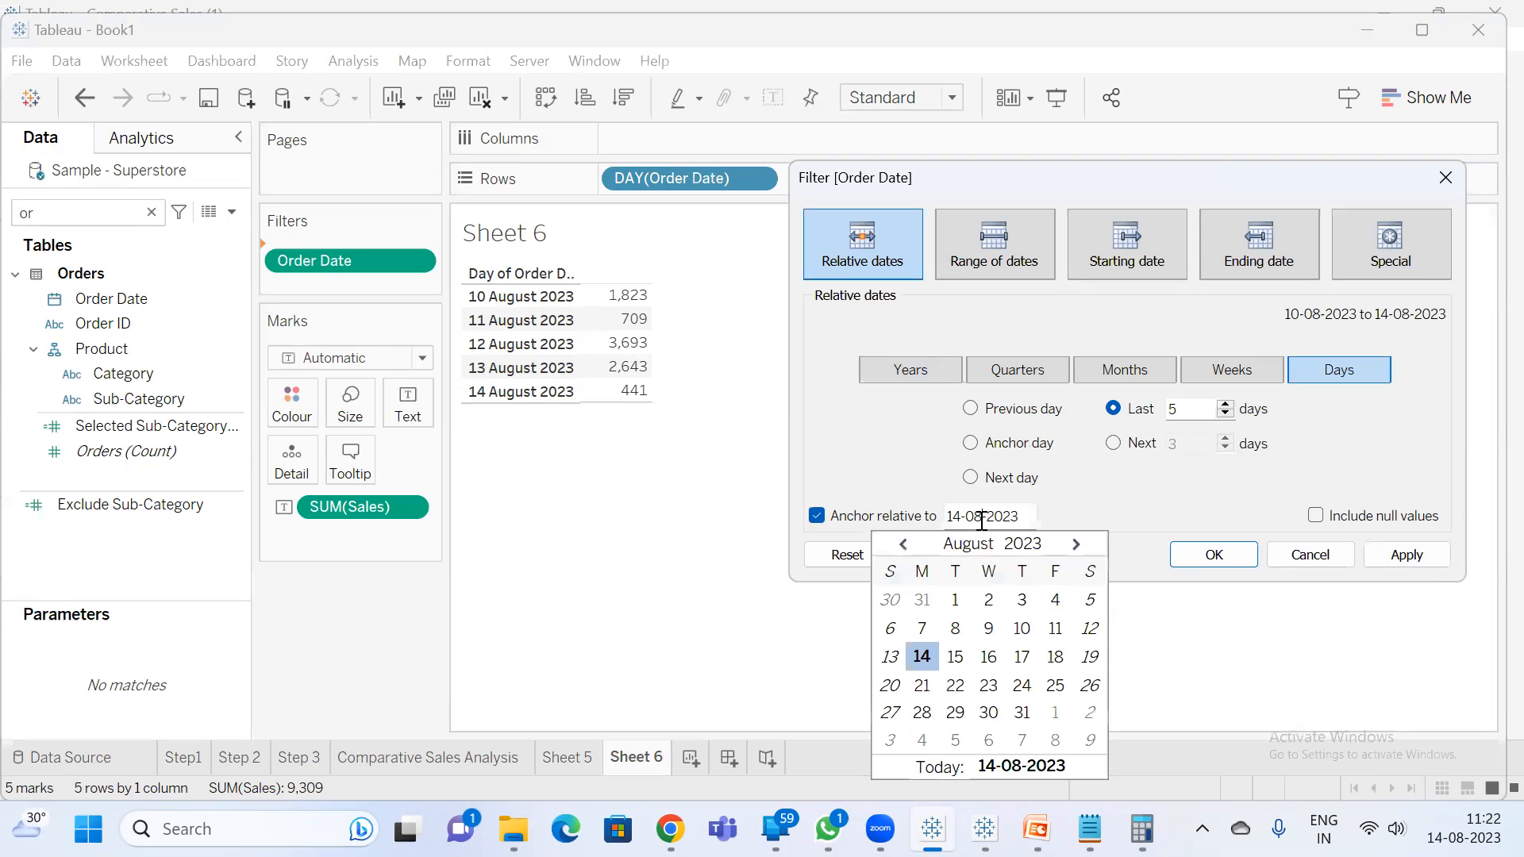
click(955, 629)
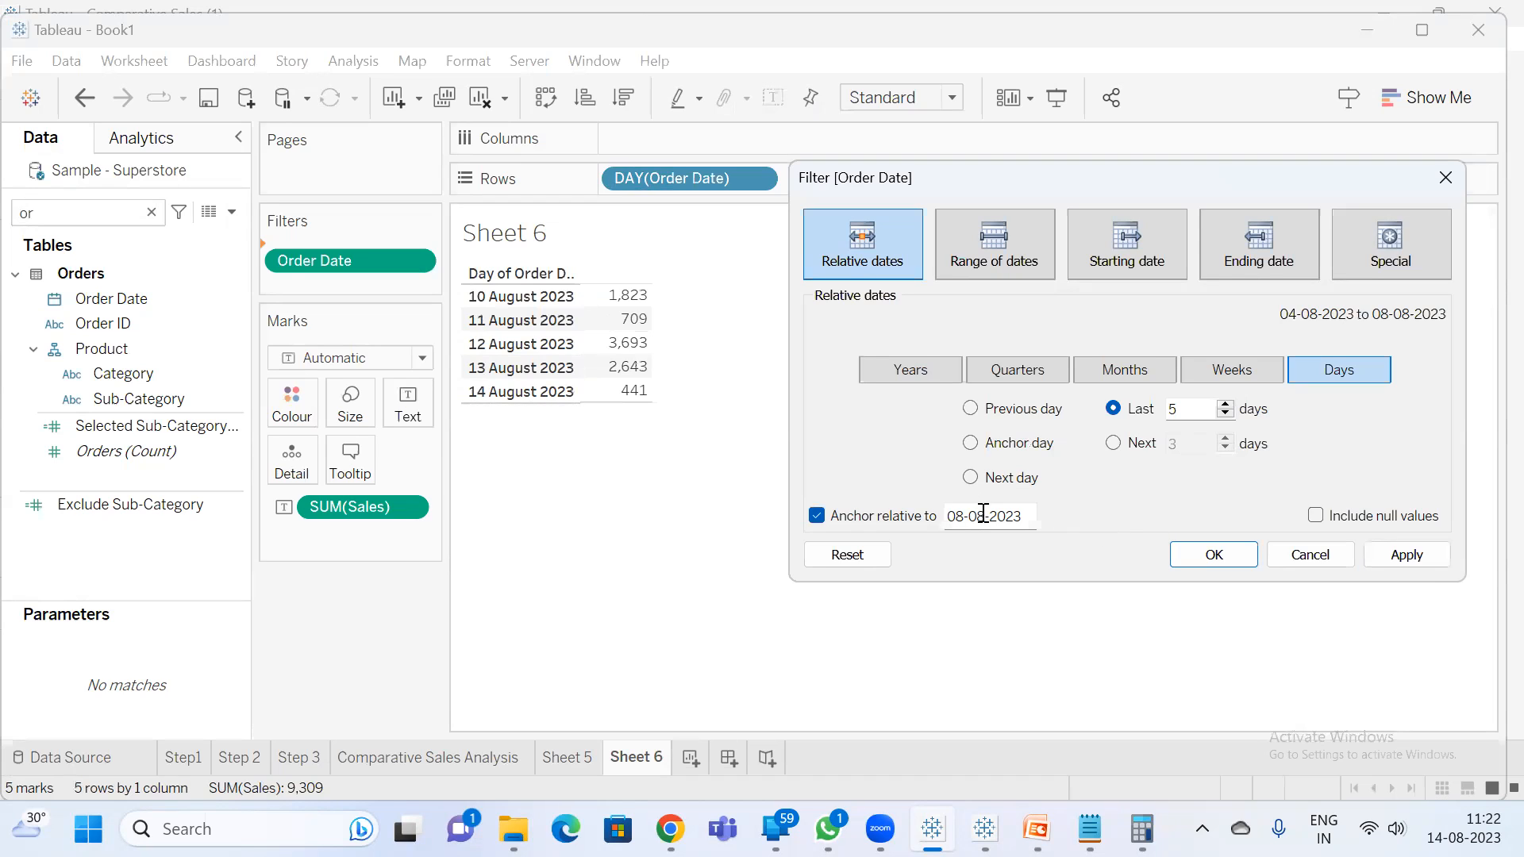
click(1416, 557)
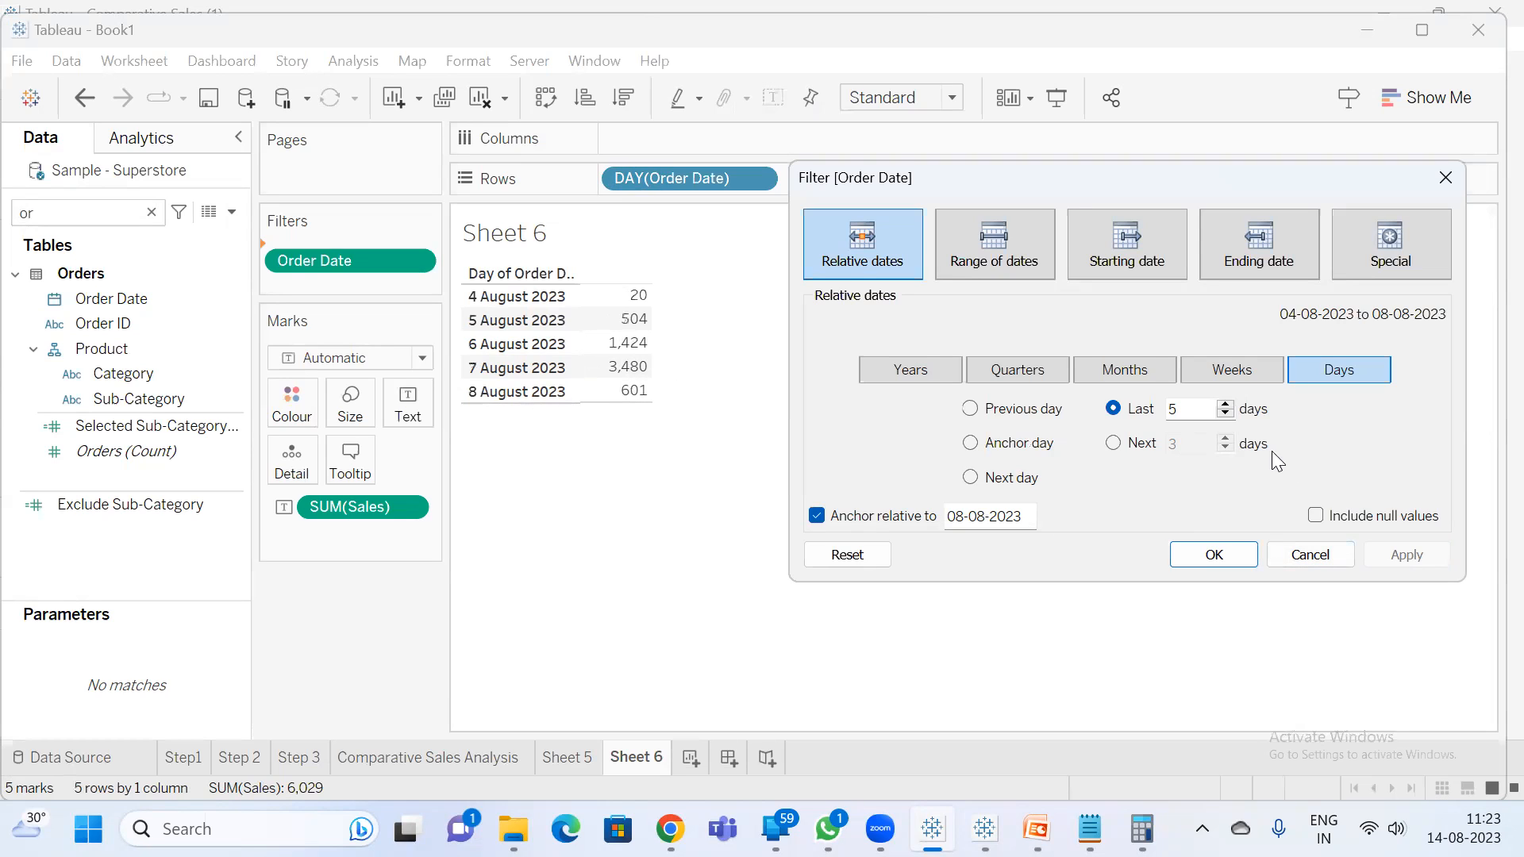
- Change the anchored Order Date filter to the next 5 days and apply it
click(1113, 442)
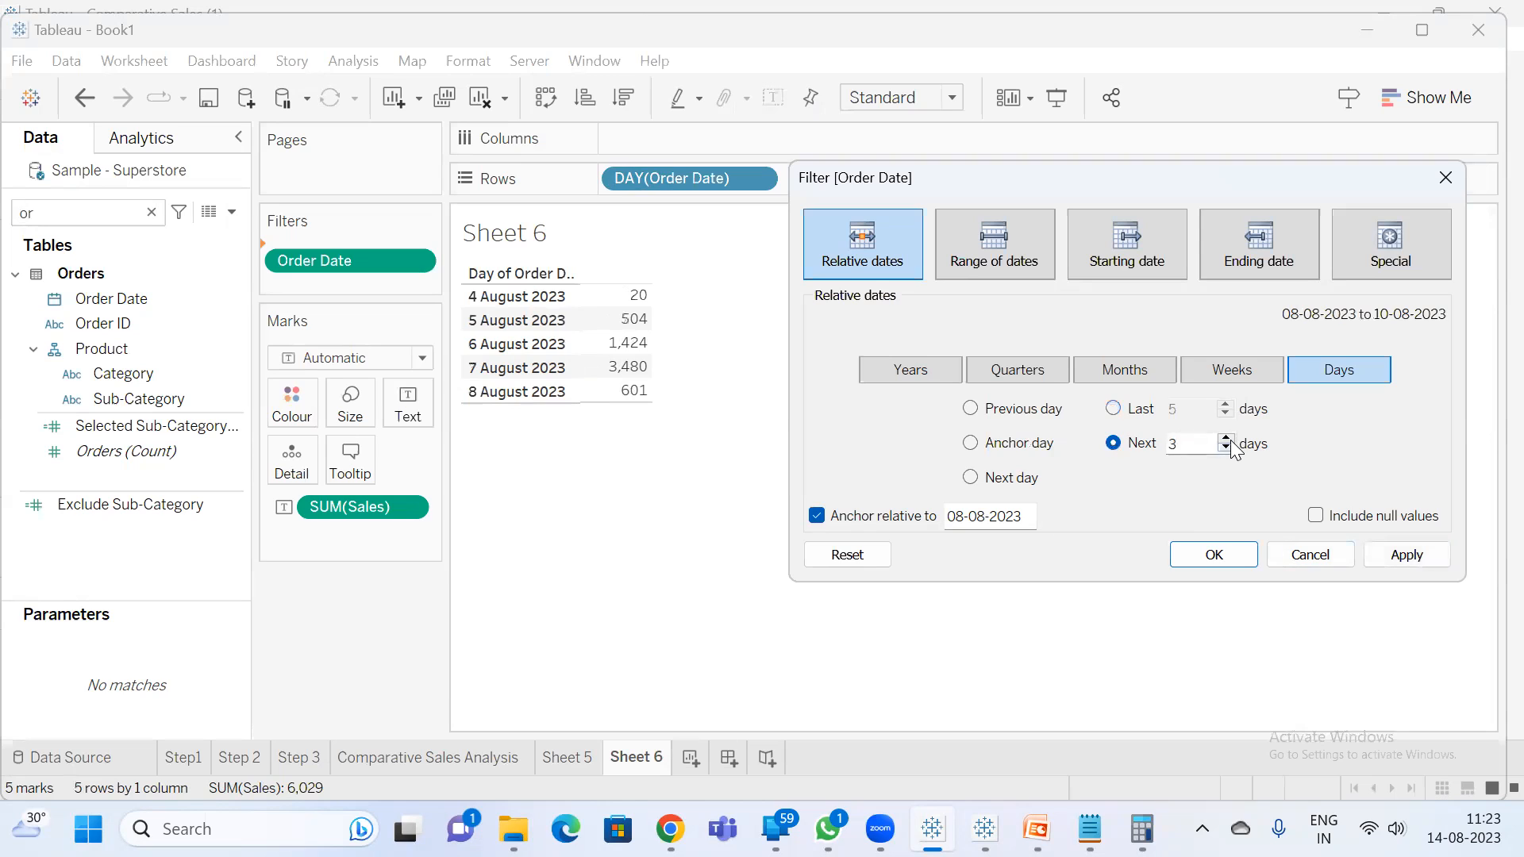
click(1226, 439)
click(1226, 439)
click(1407, 560)
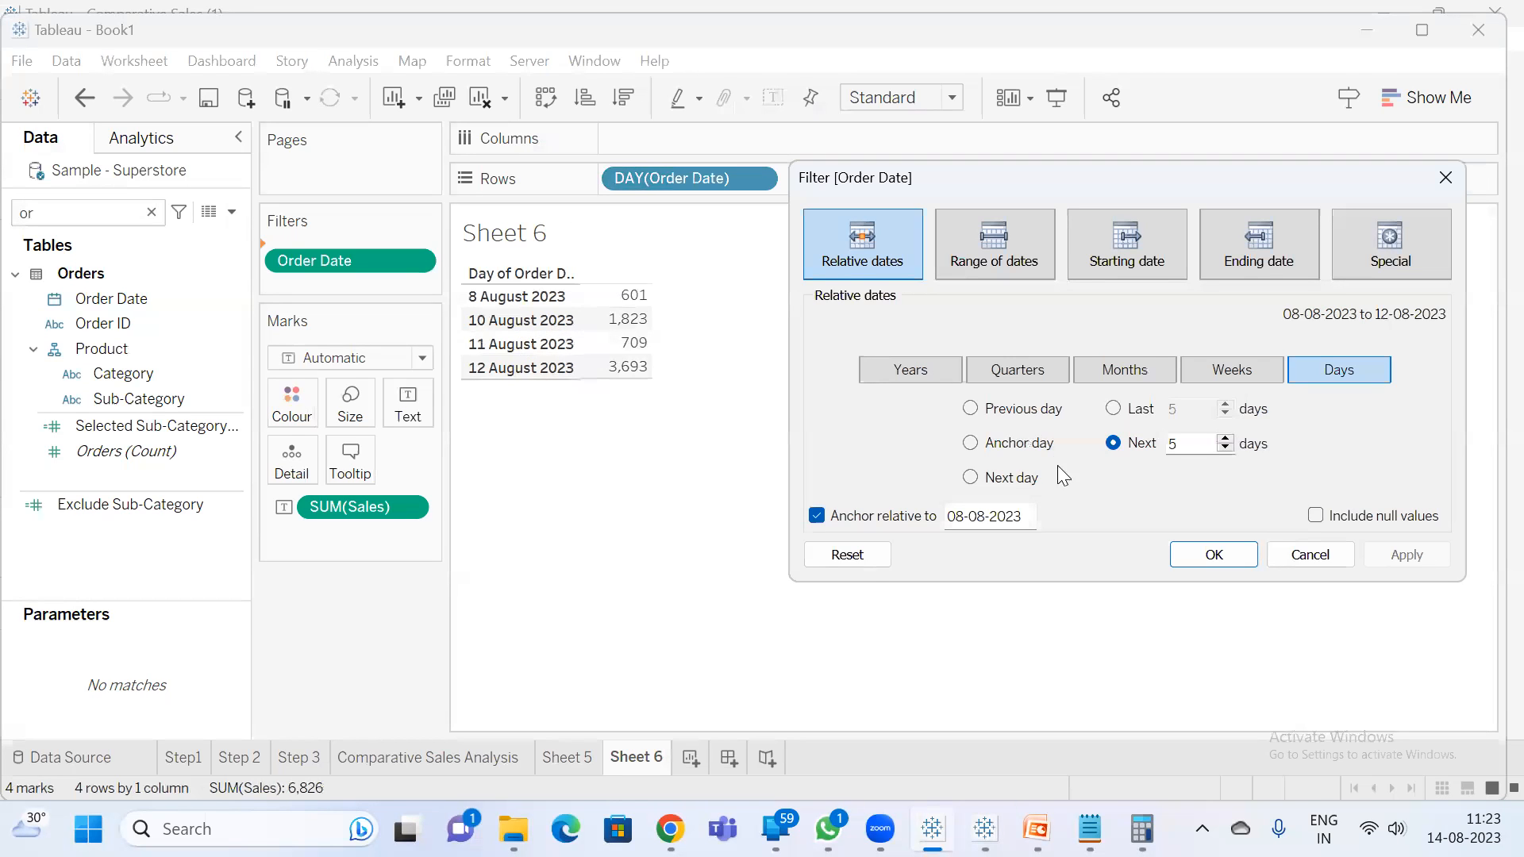
- Apply the Order Date filter to the anchor day only, and reapply it for today with the anchor date turned off
click(1002, 446)
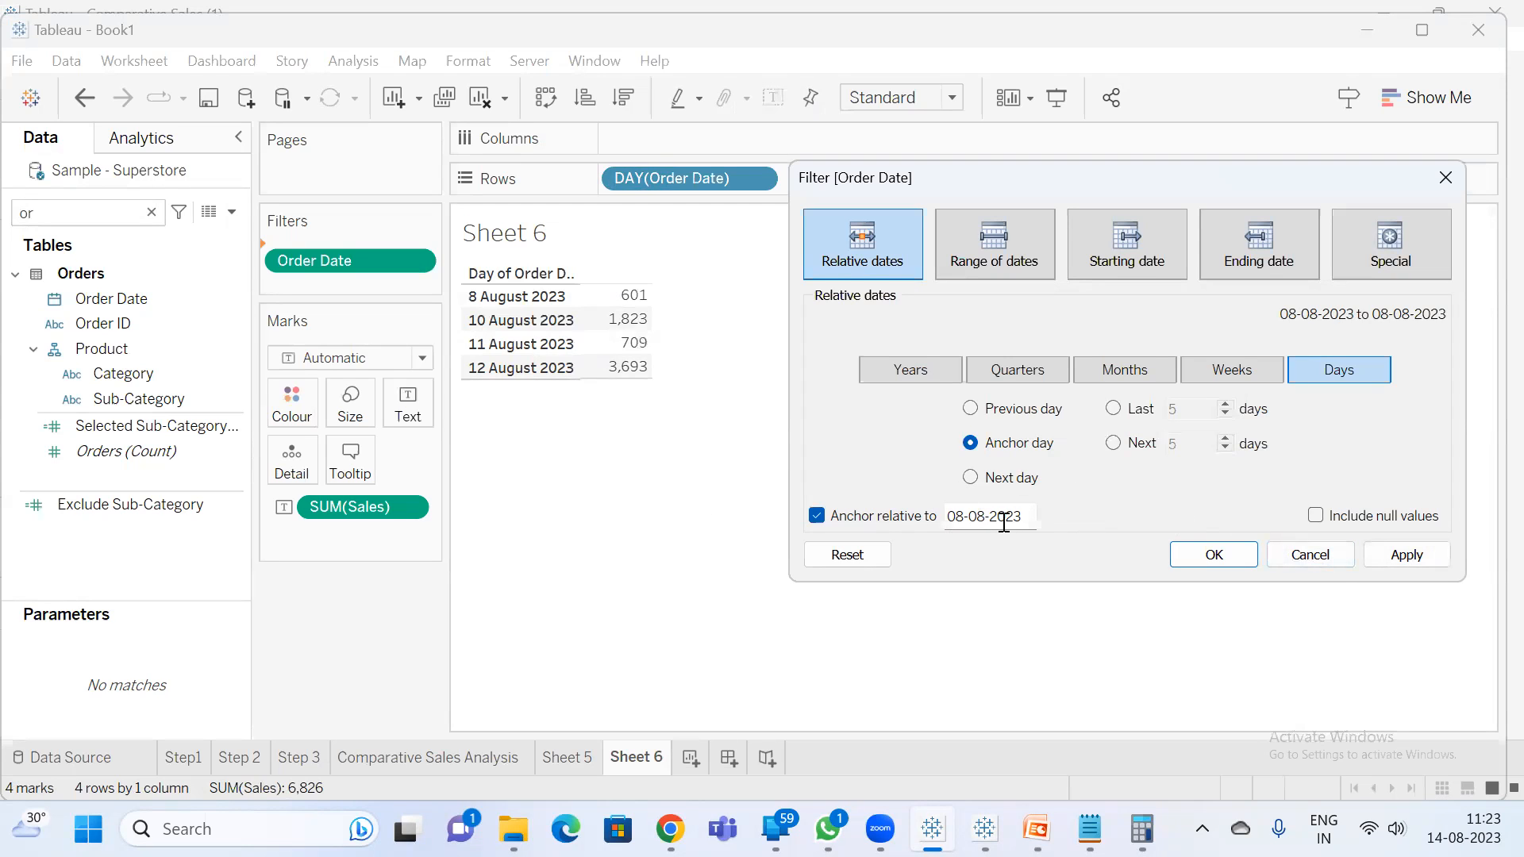
click(1396, 560)
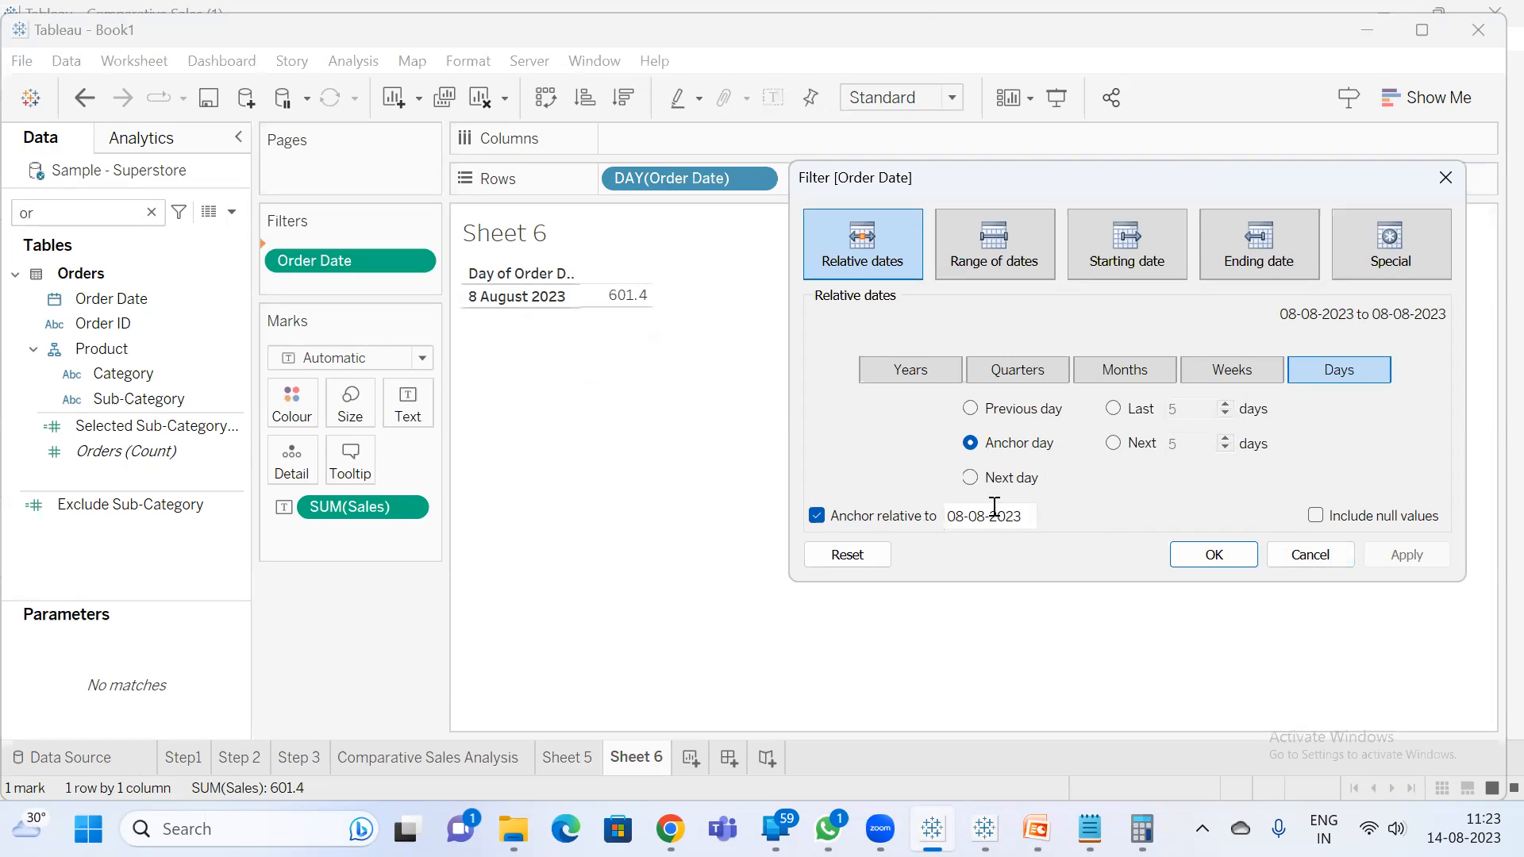
click(817, 517)
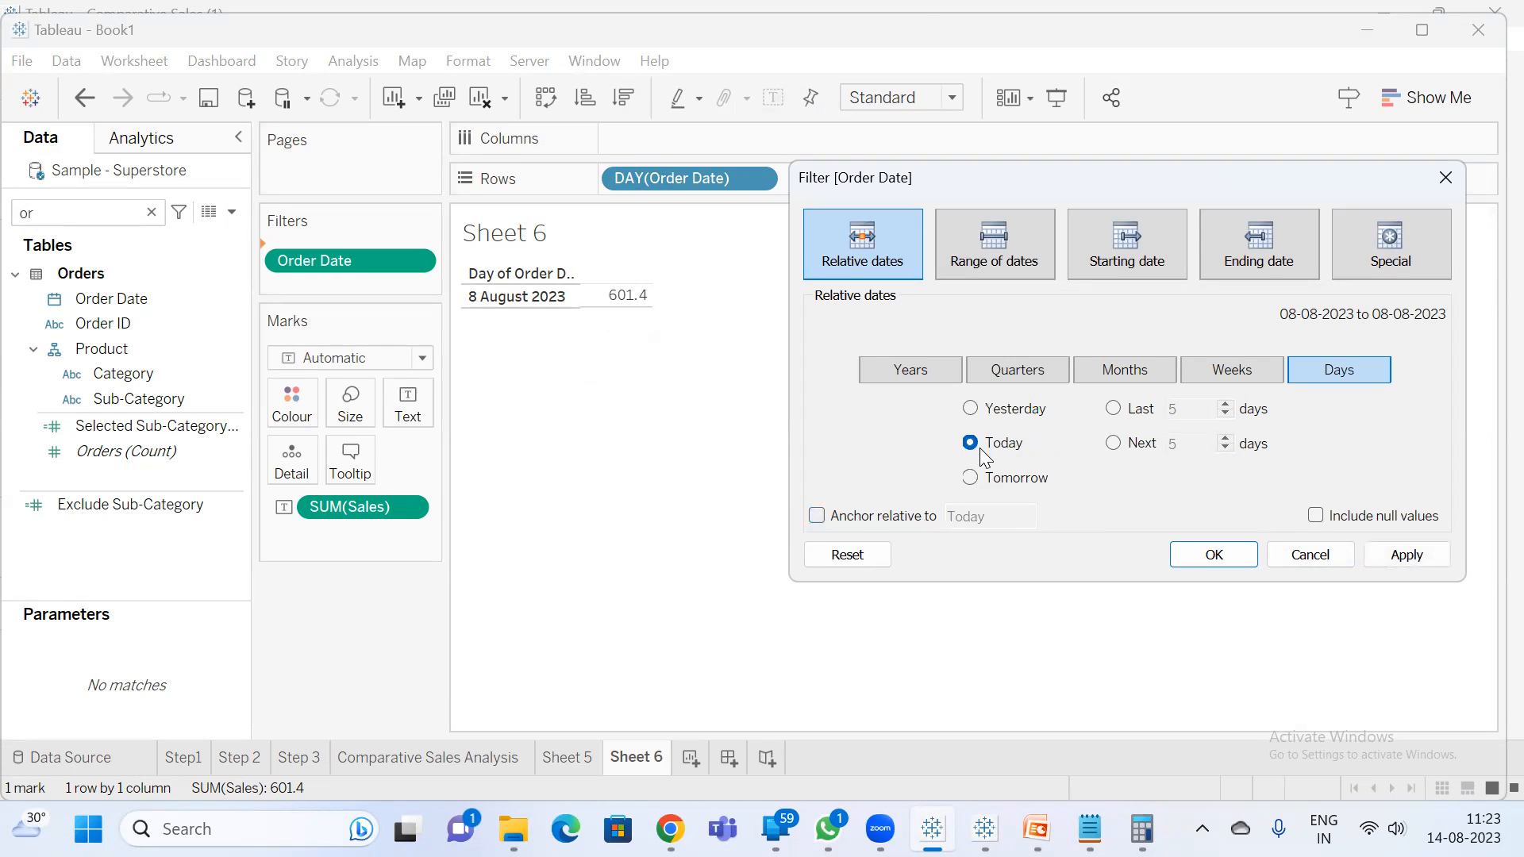
click(1428, 561)
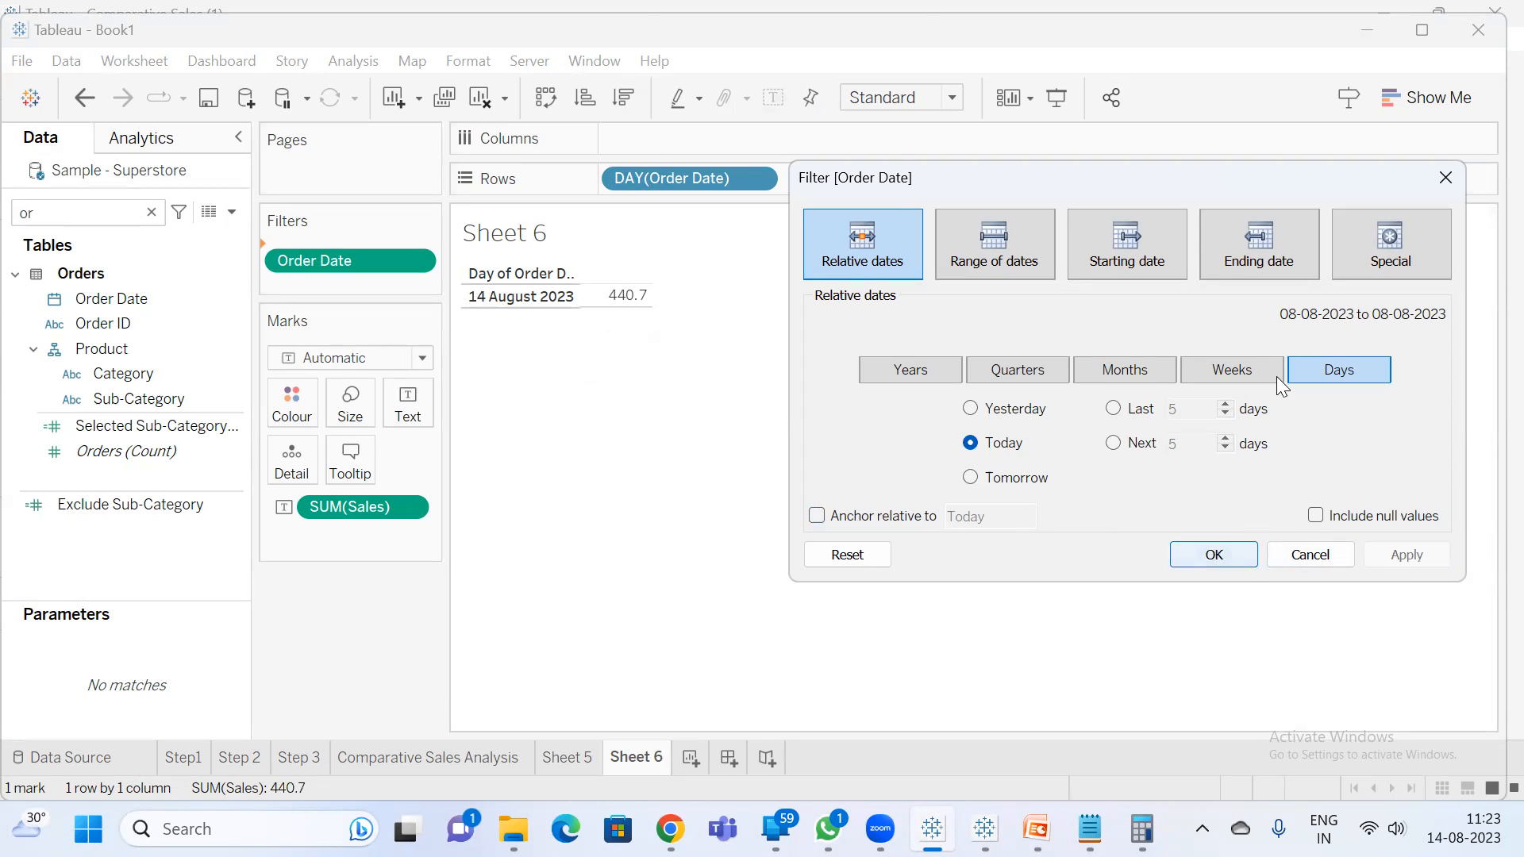
- Set the Order Date relative date filter to this month
click(1127, 372)
click(1394, 552)
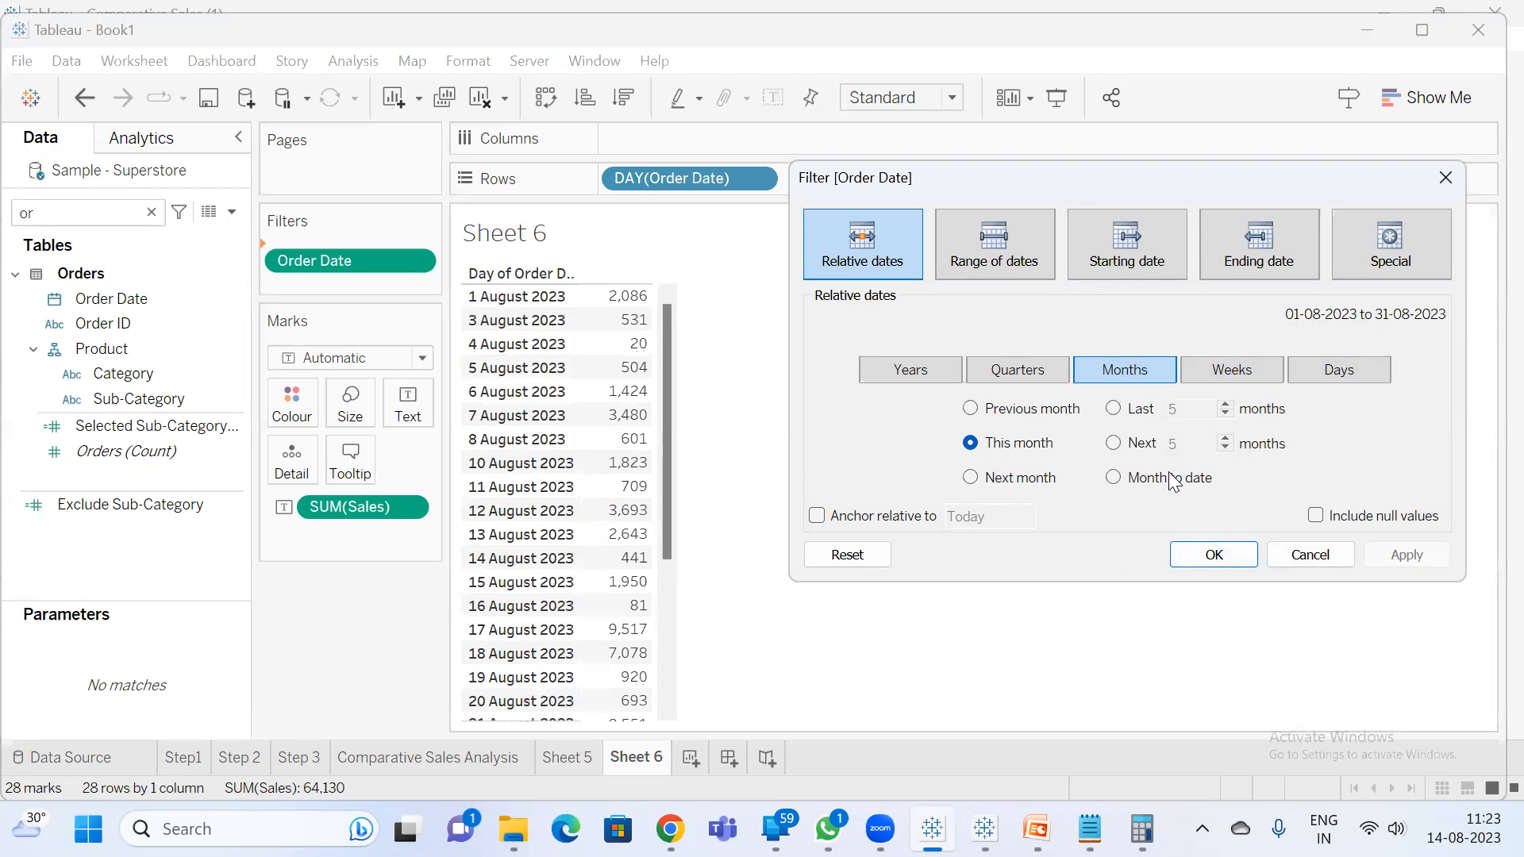
click(1214, 553)
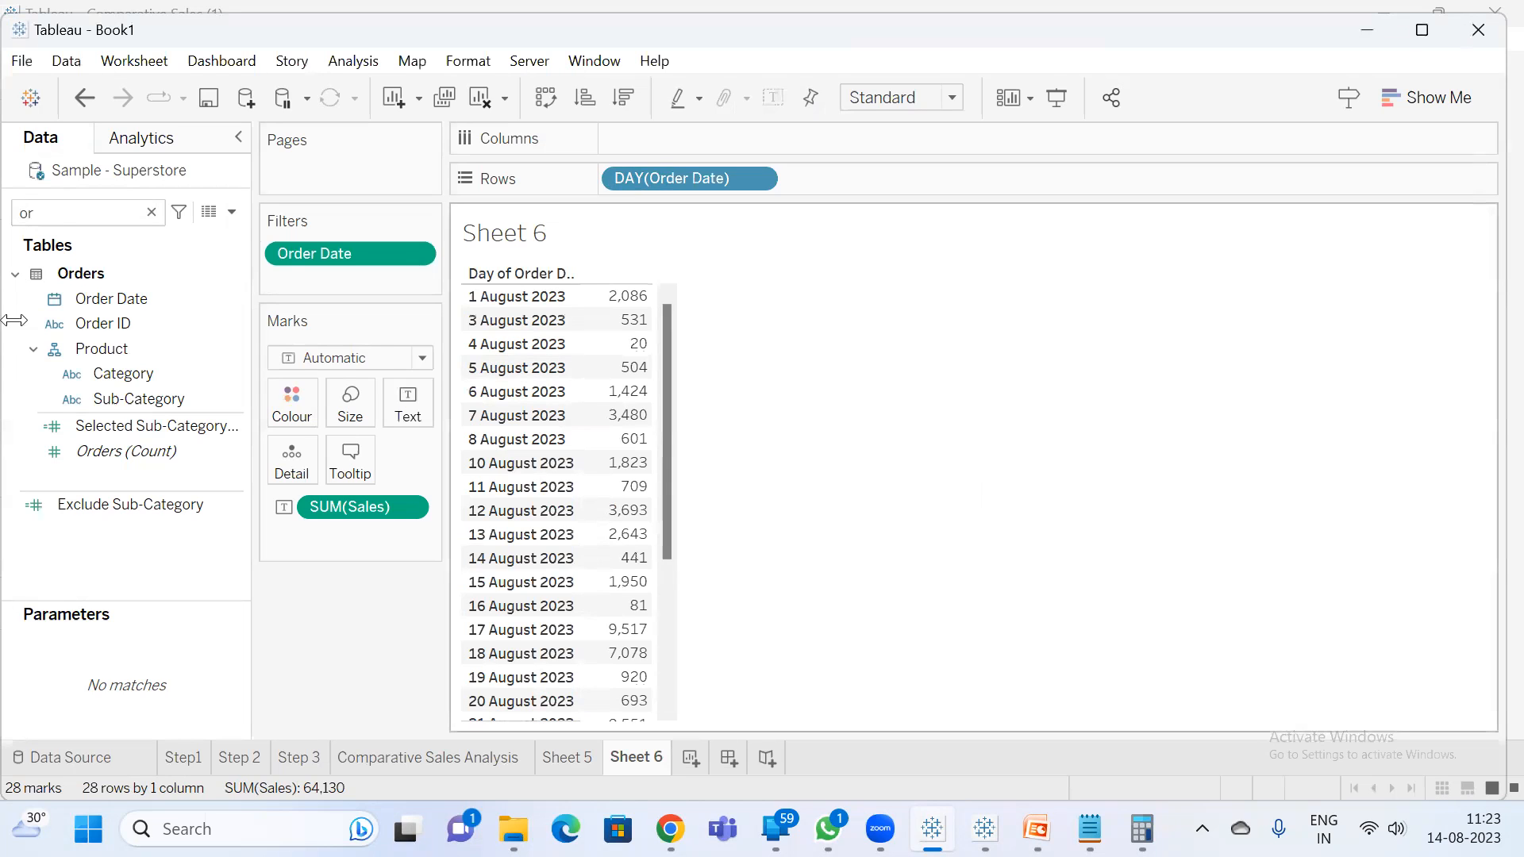
- Remove the Order Date filter and group the Order Date rows by month with year
drag(392, 259, 373, 611)
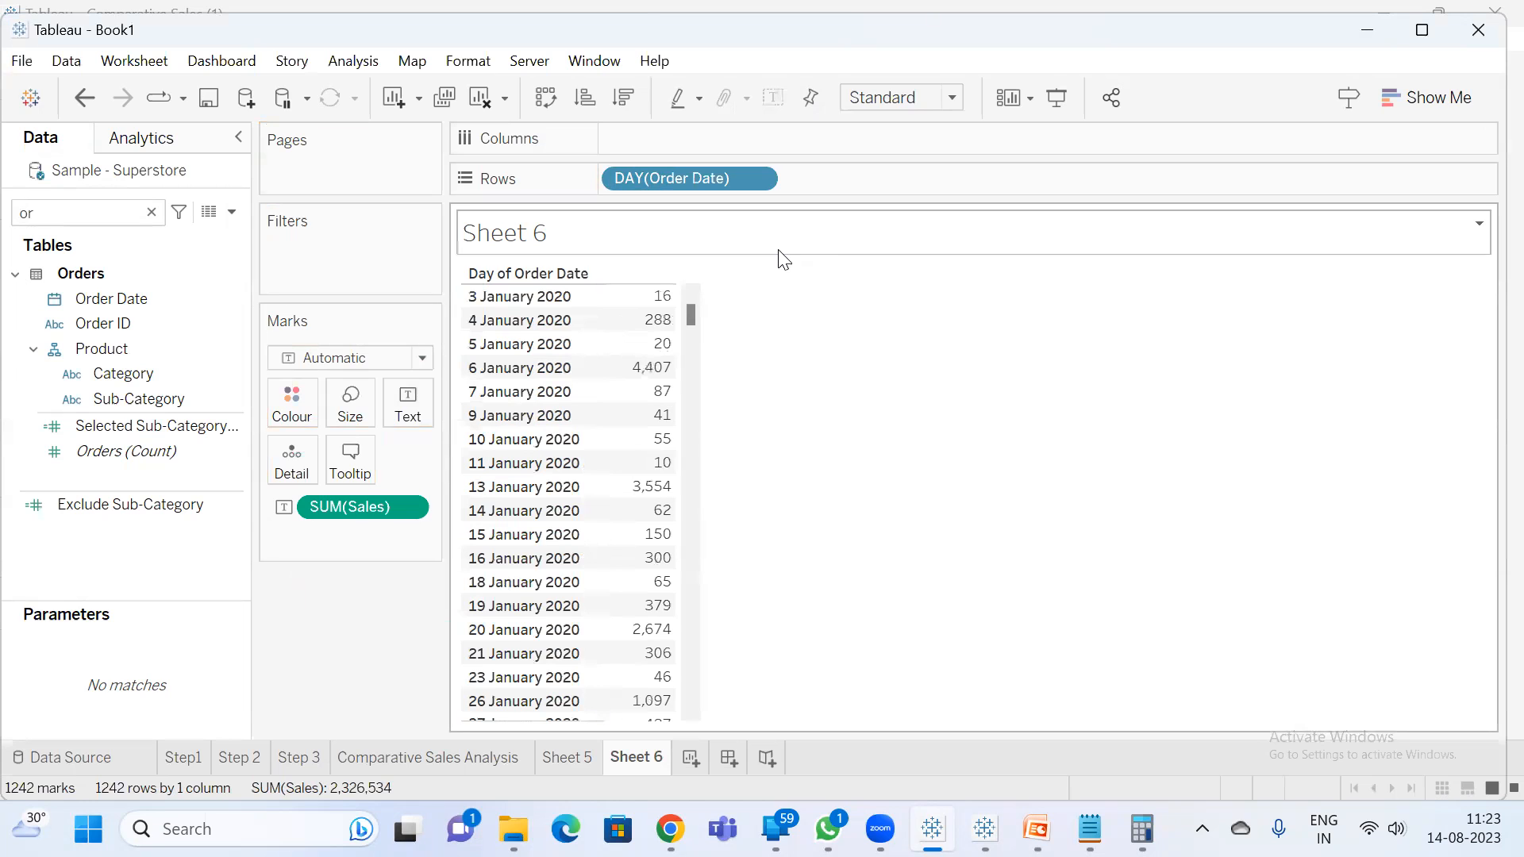
right_click(709, 168)
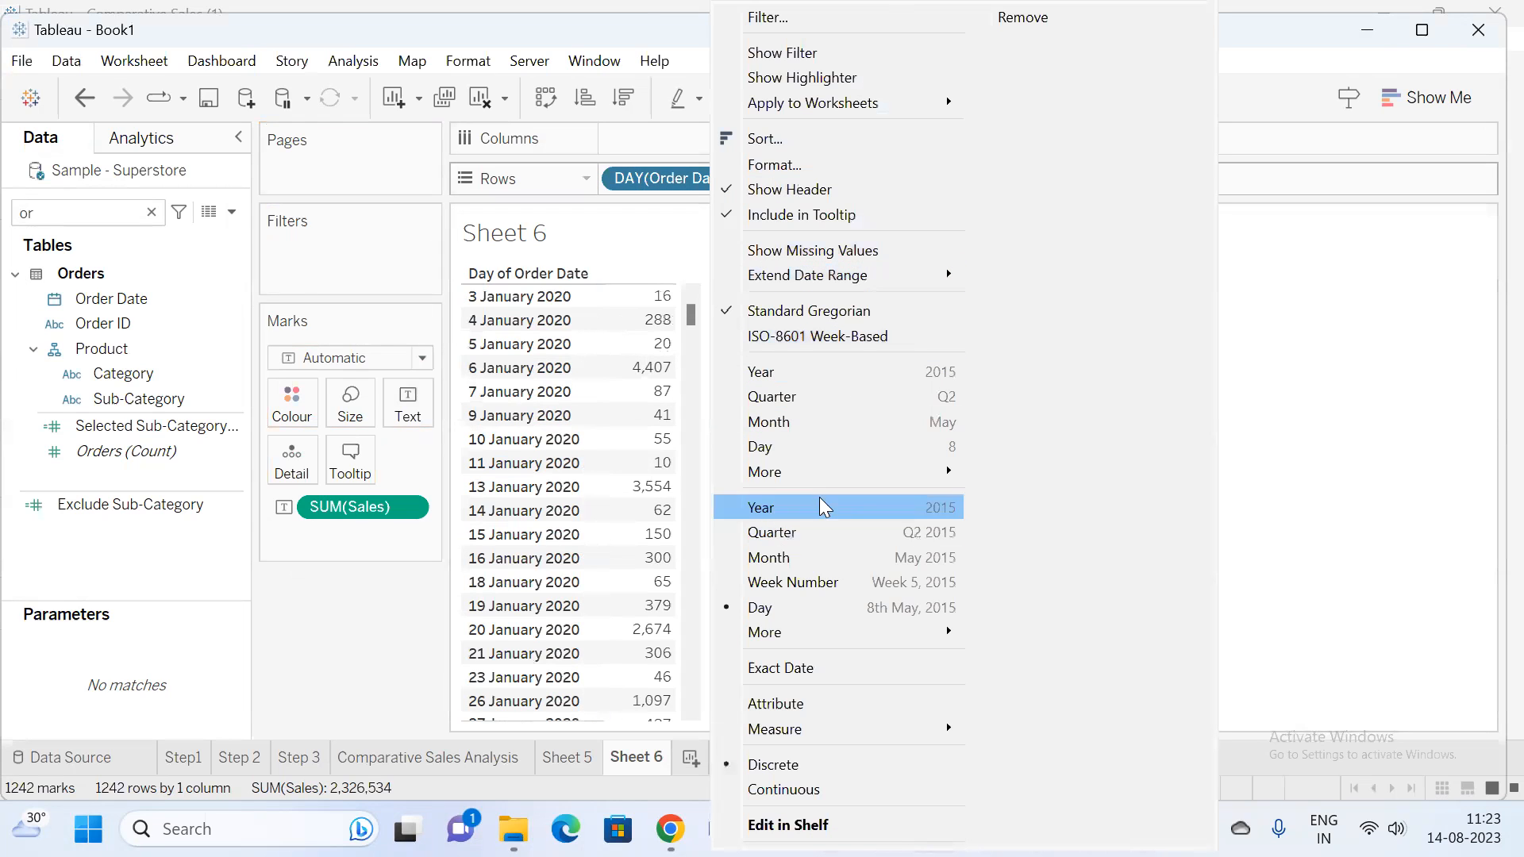
click(830, 566)
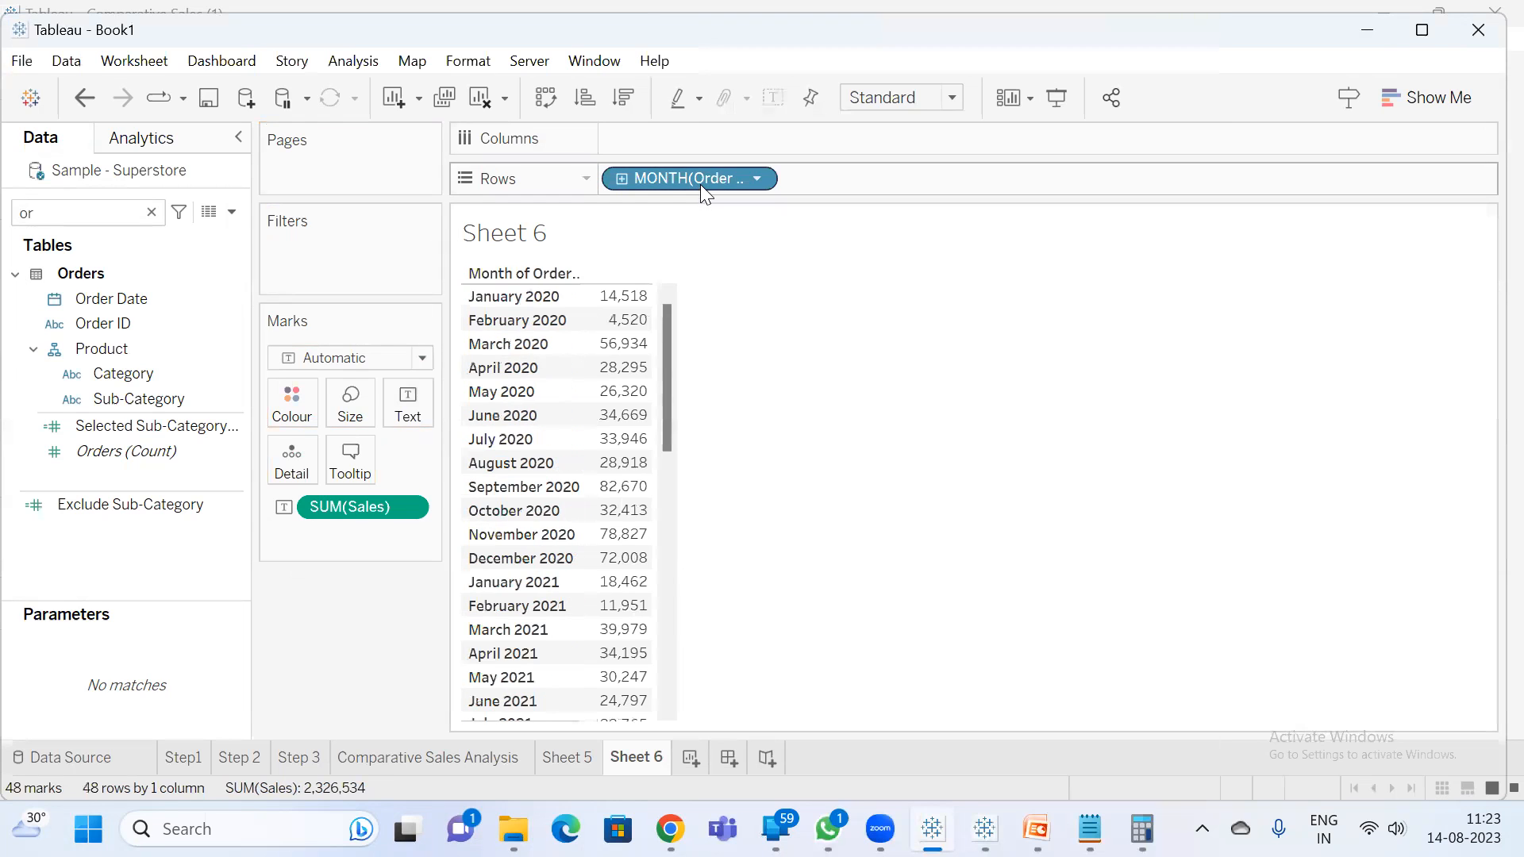
drag(660, 371, 667, 695)
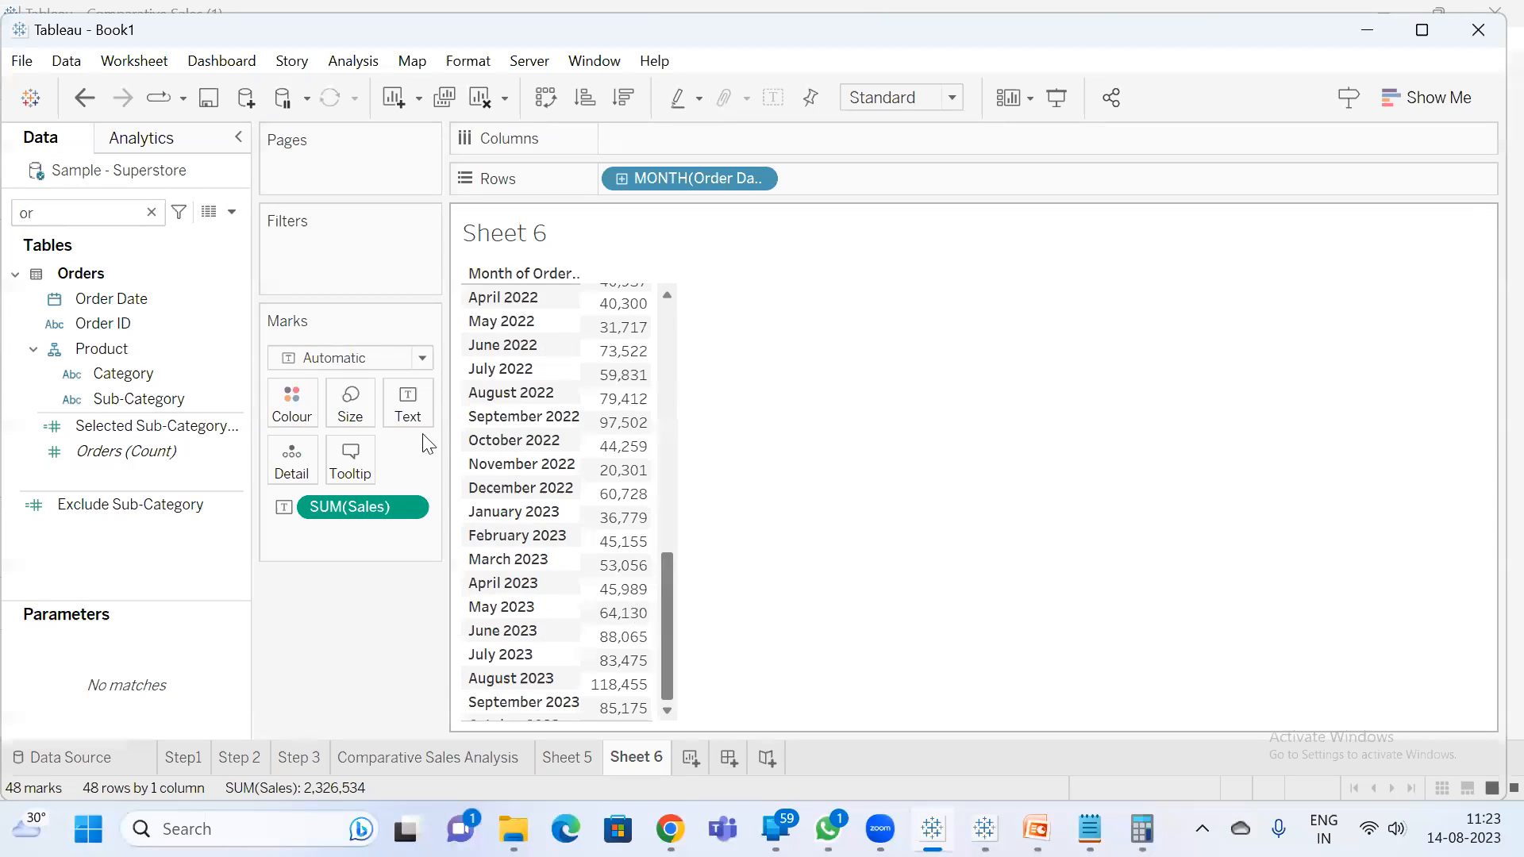
- Start a new parameter with the Date data type and name it Date Parameter
click(231, 213)
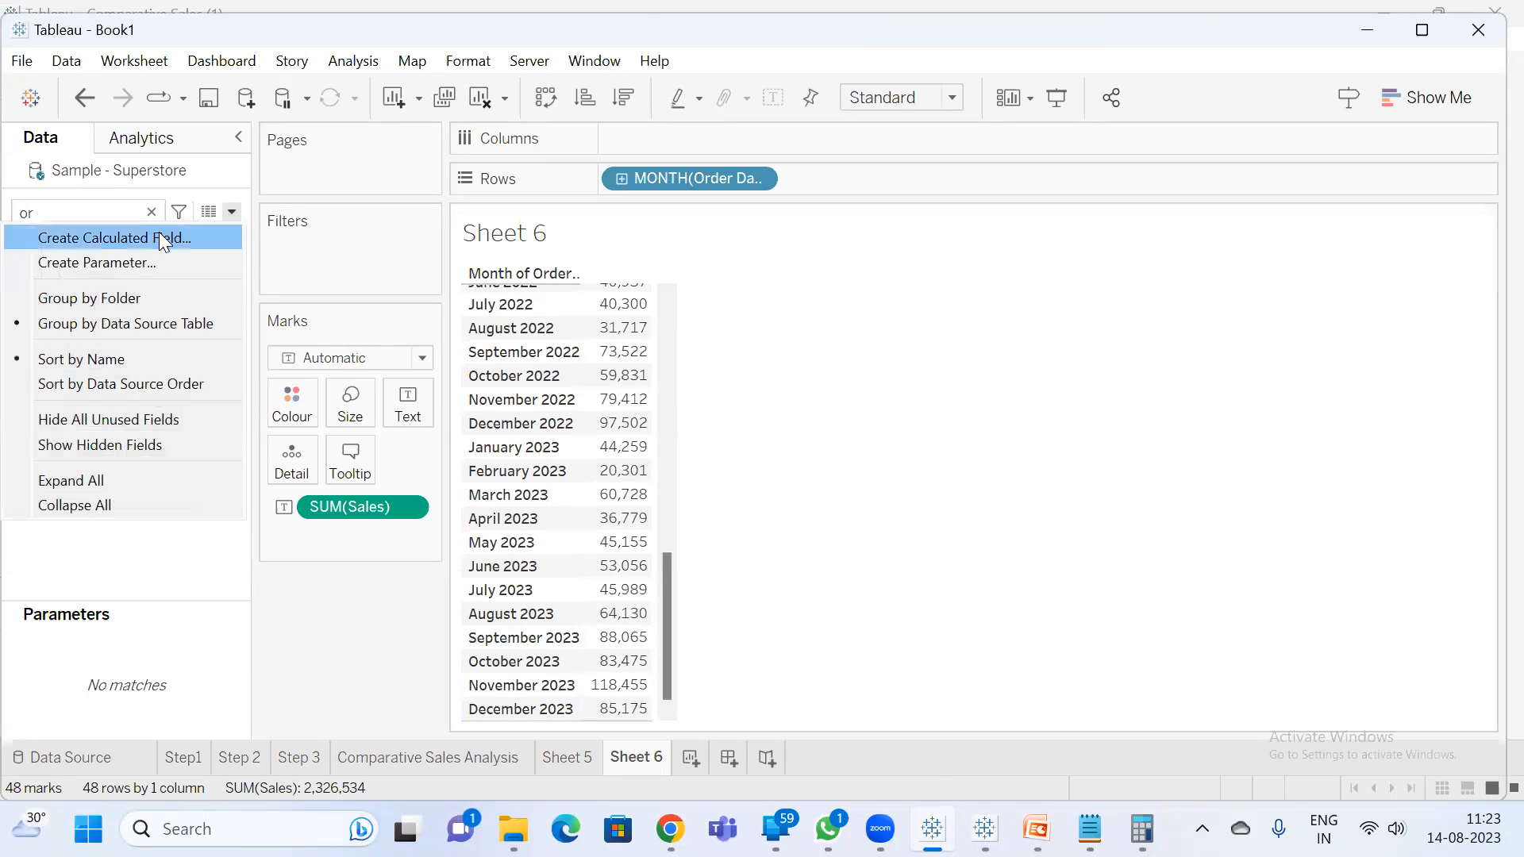
click(164, 255)
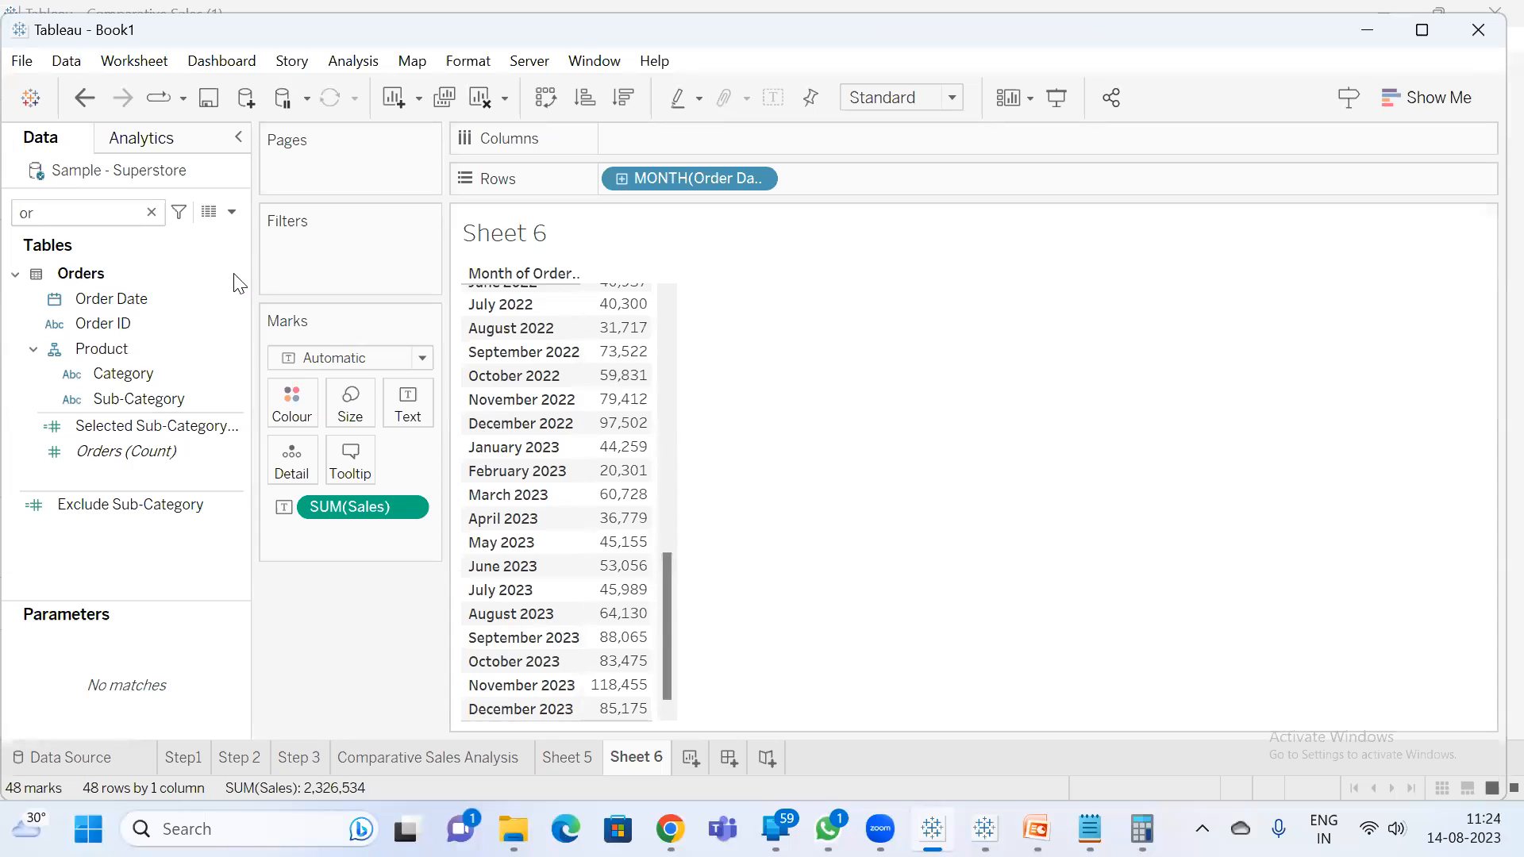
drag(552, 115, 397, 115)
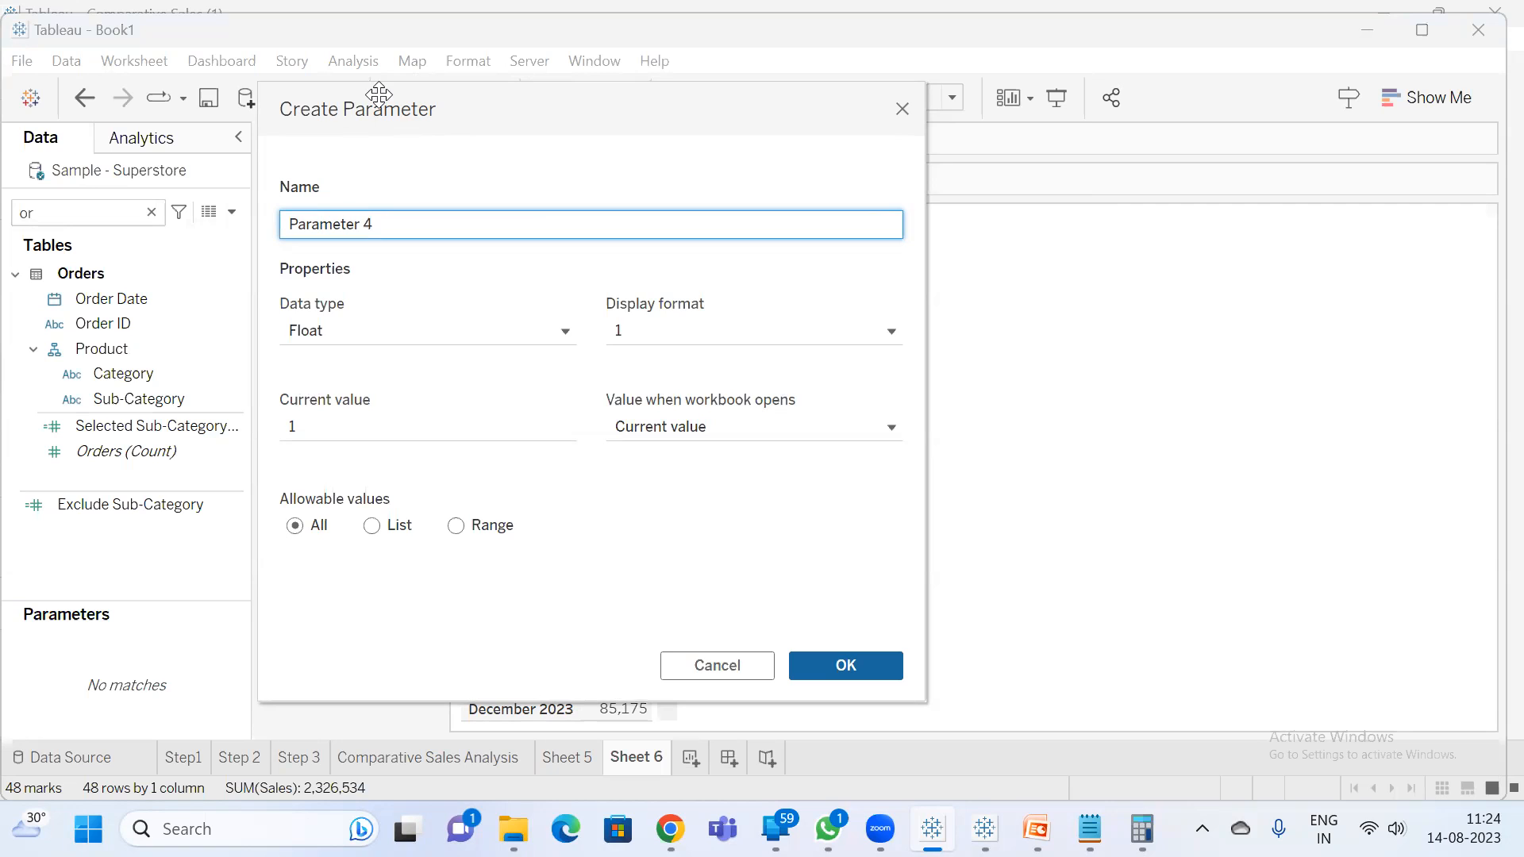
click(414, 336)
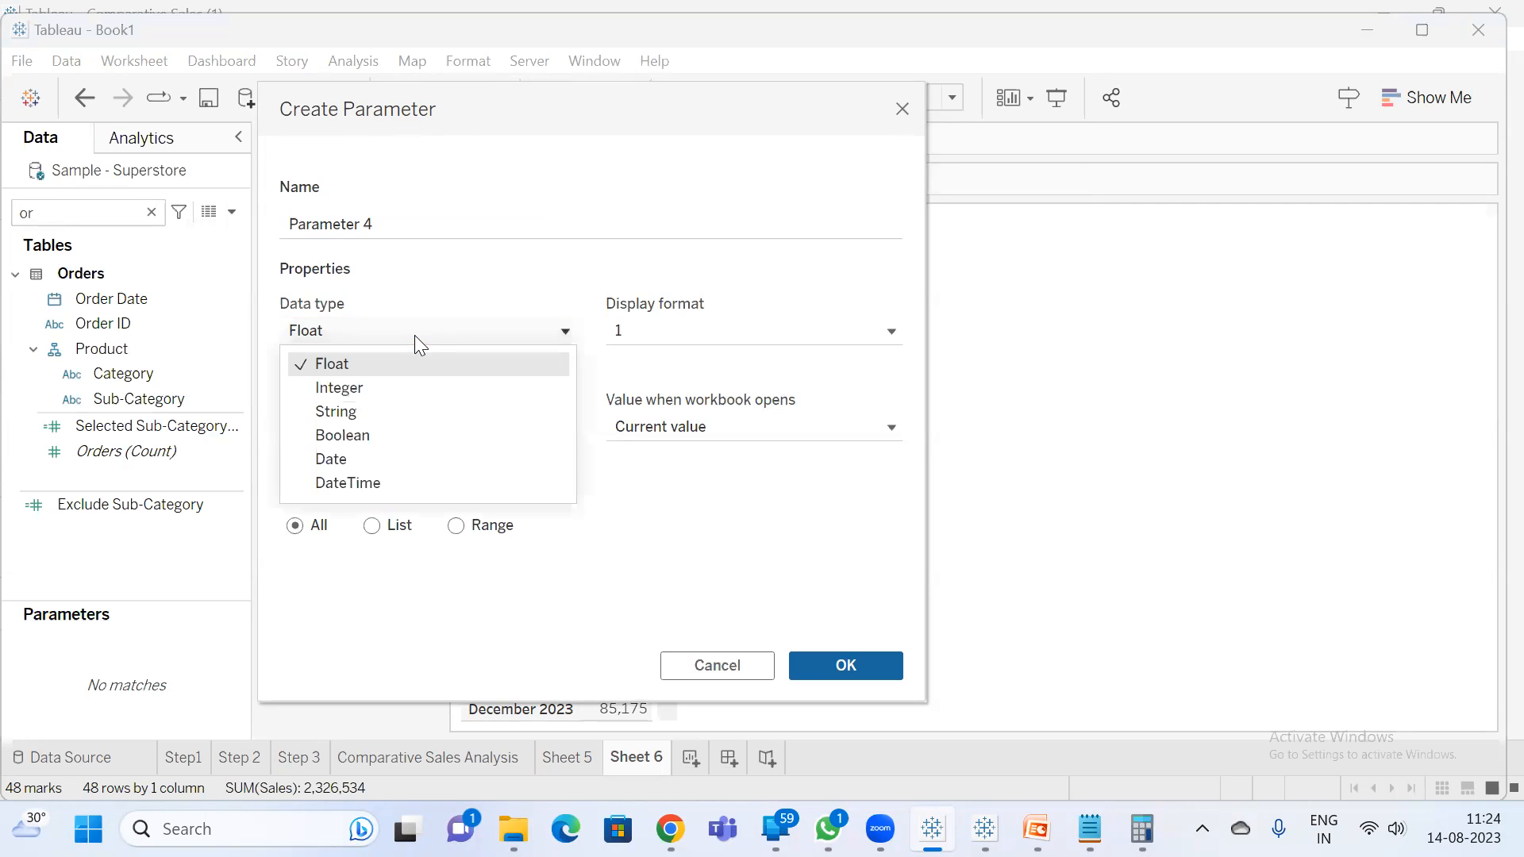
click(367, 466)
click(420, 226)
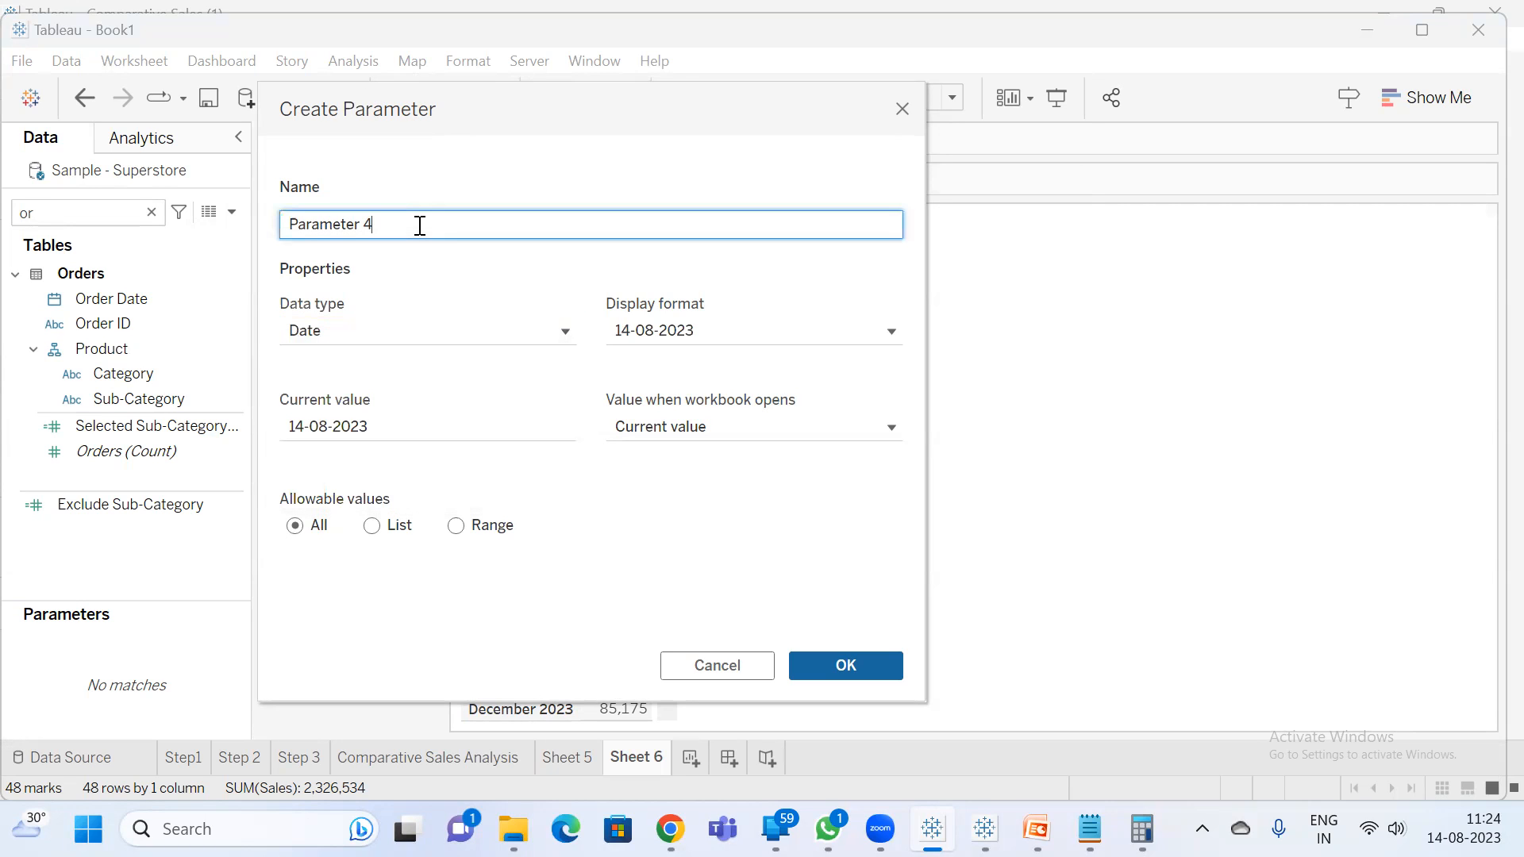
key(ctrl+a)
text(Da)
- Restrict the parameter's allowable values to a list filled from the Order Date field
click(457, 527)
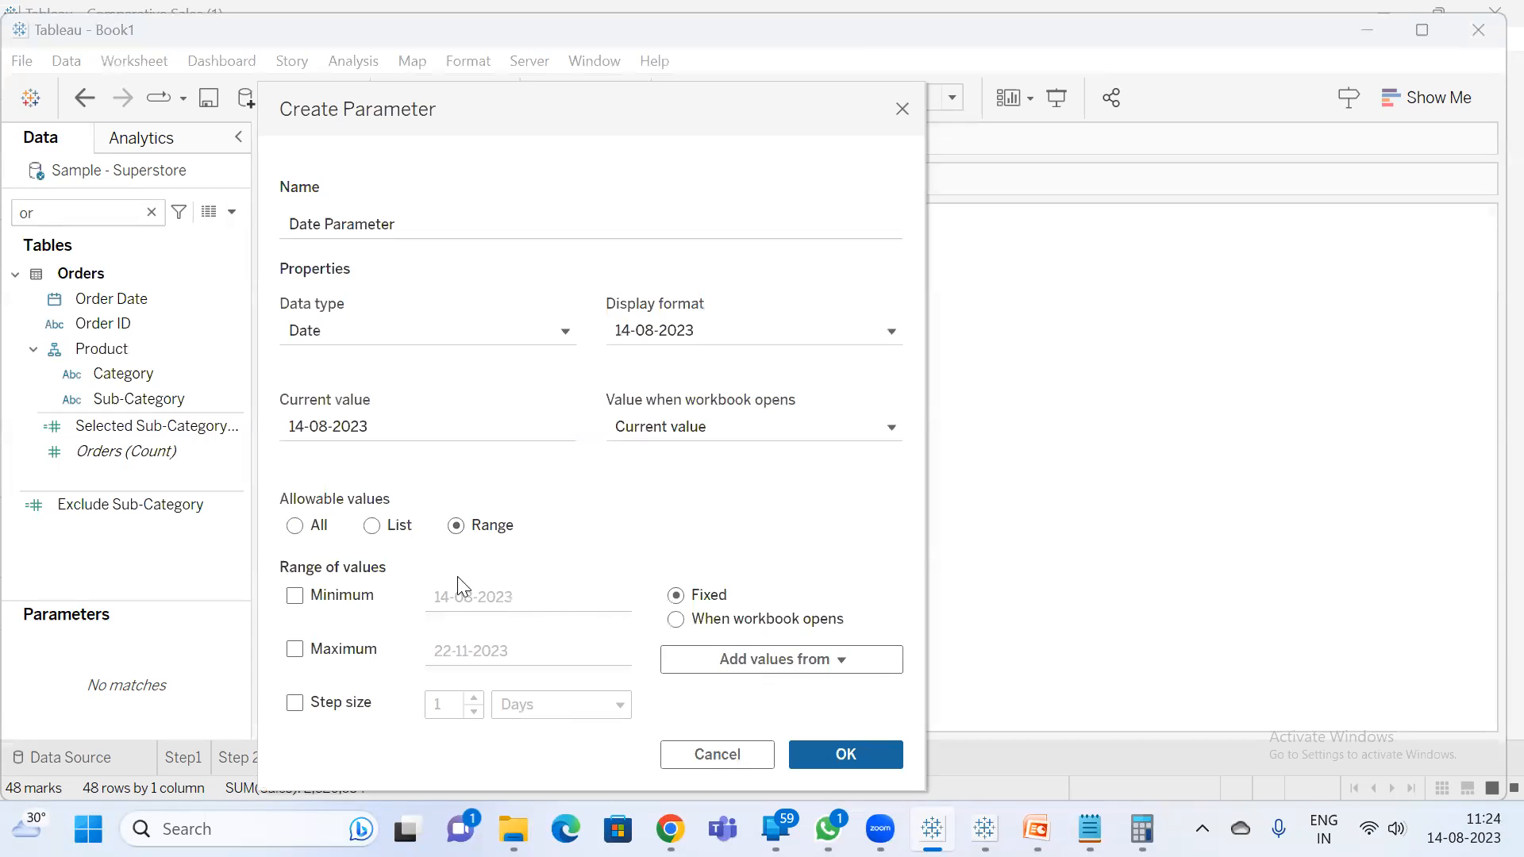
click(371, 525)
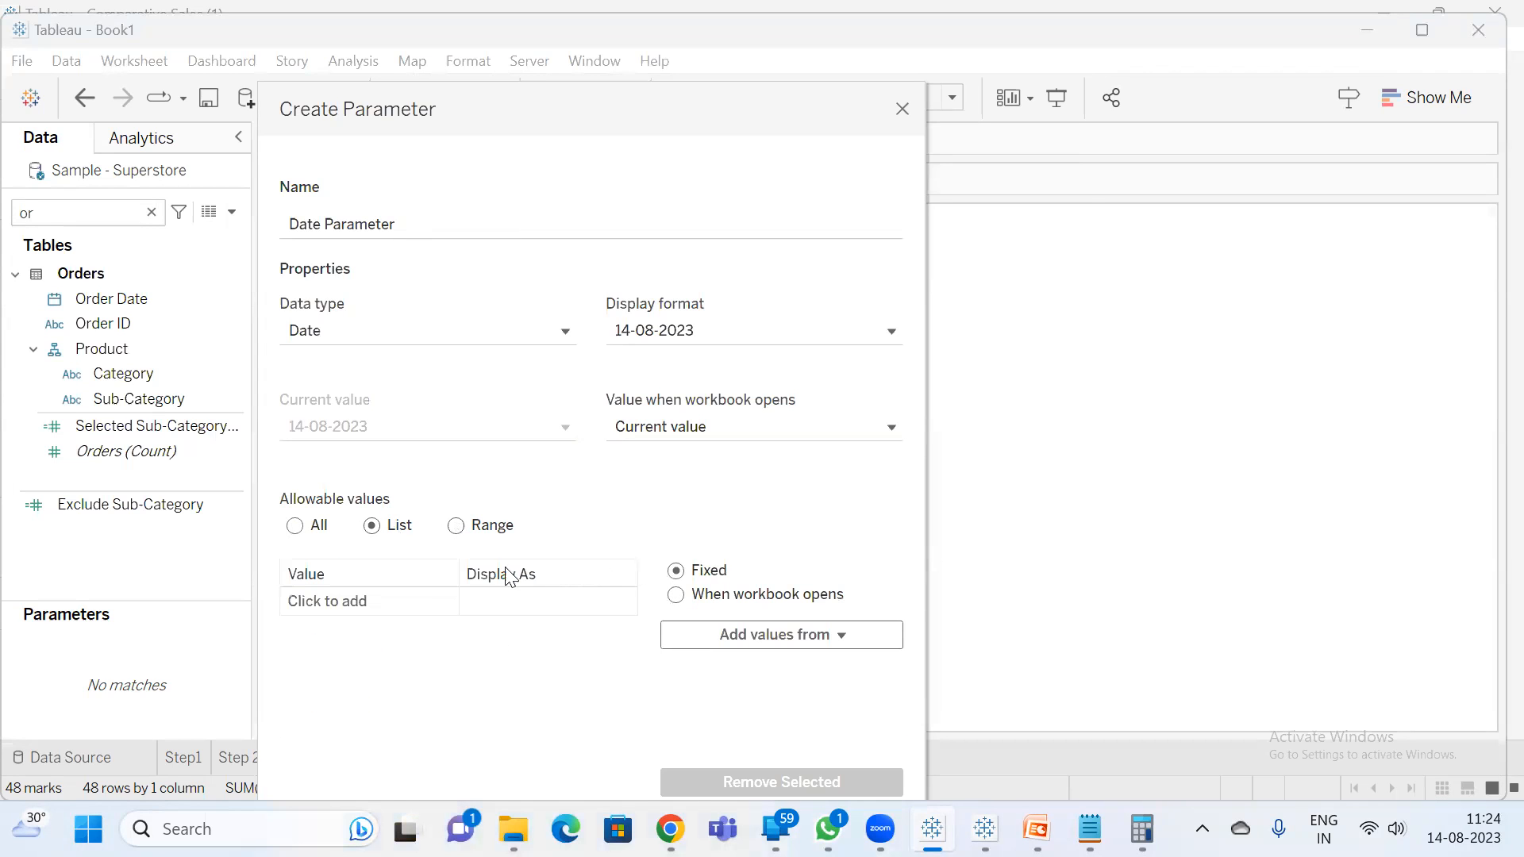
click(770, 636)
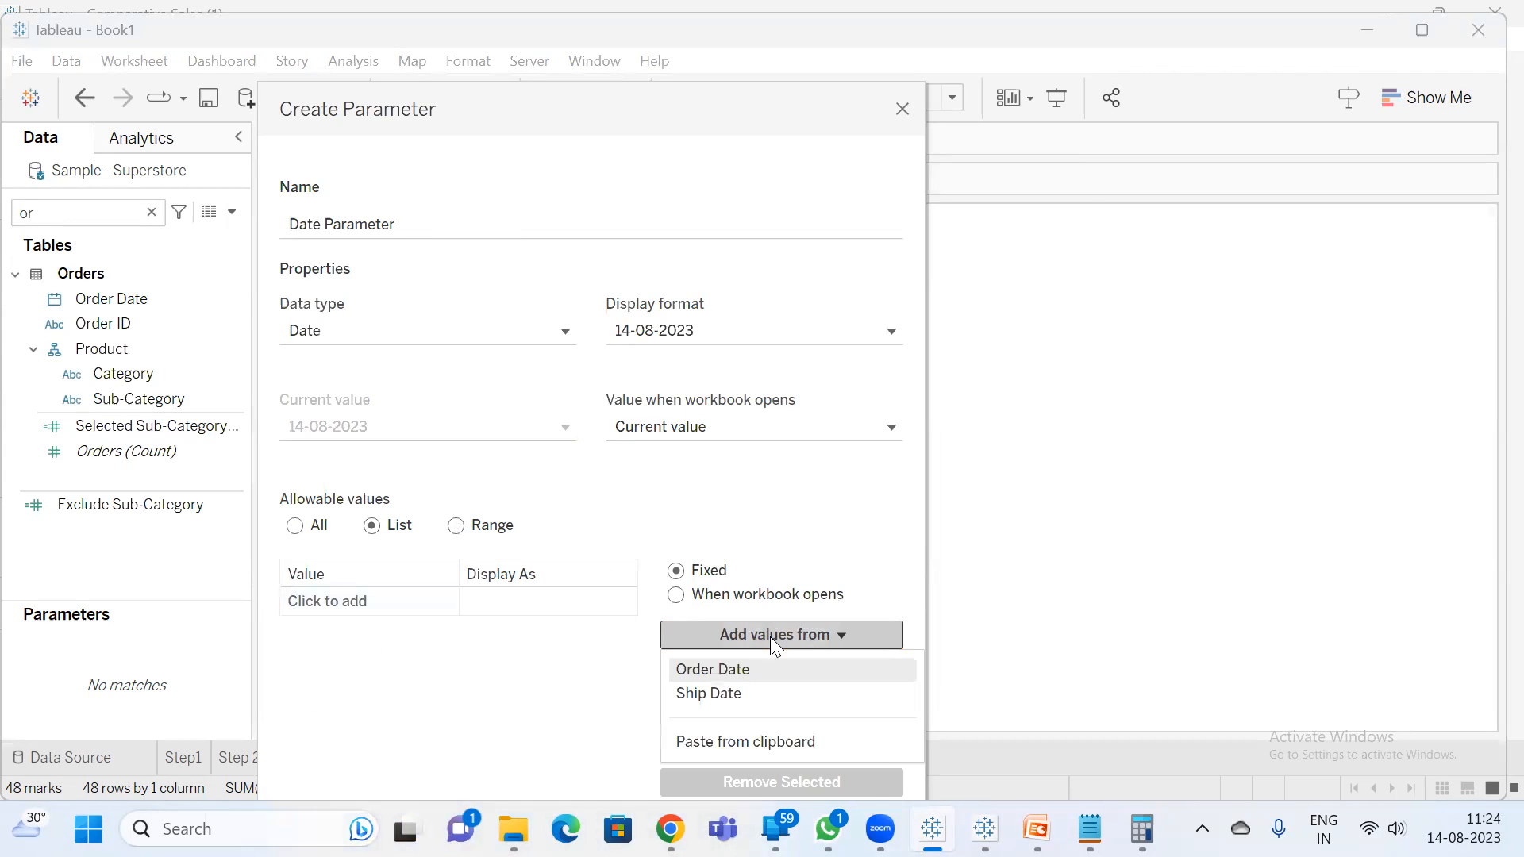
click(757, 670)
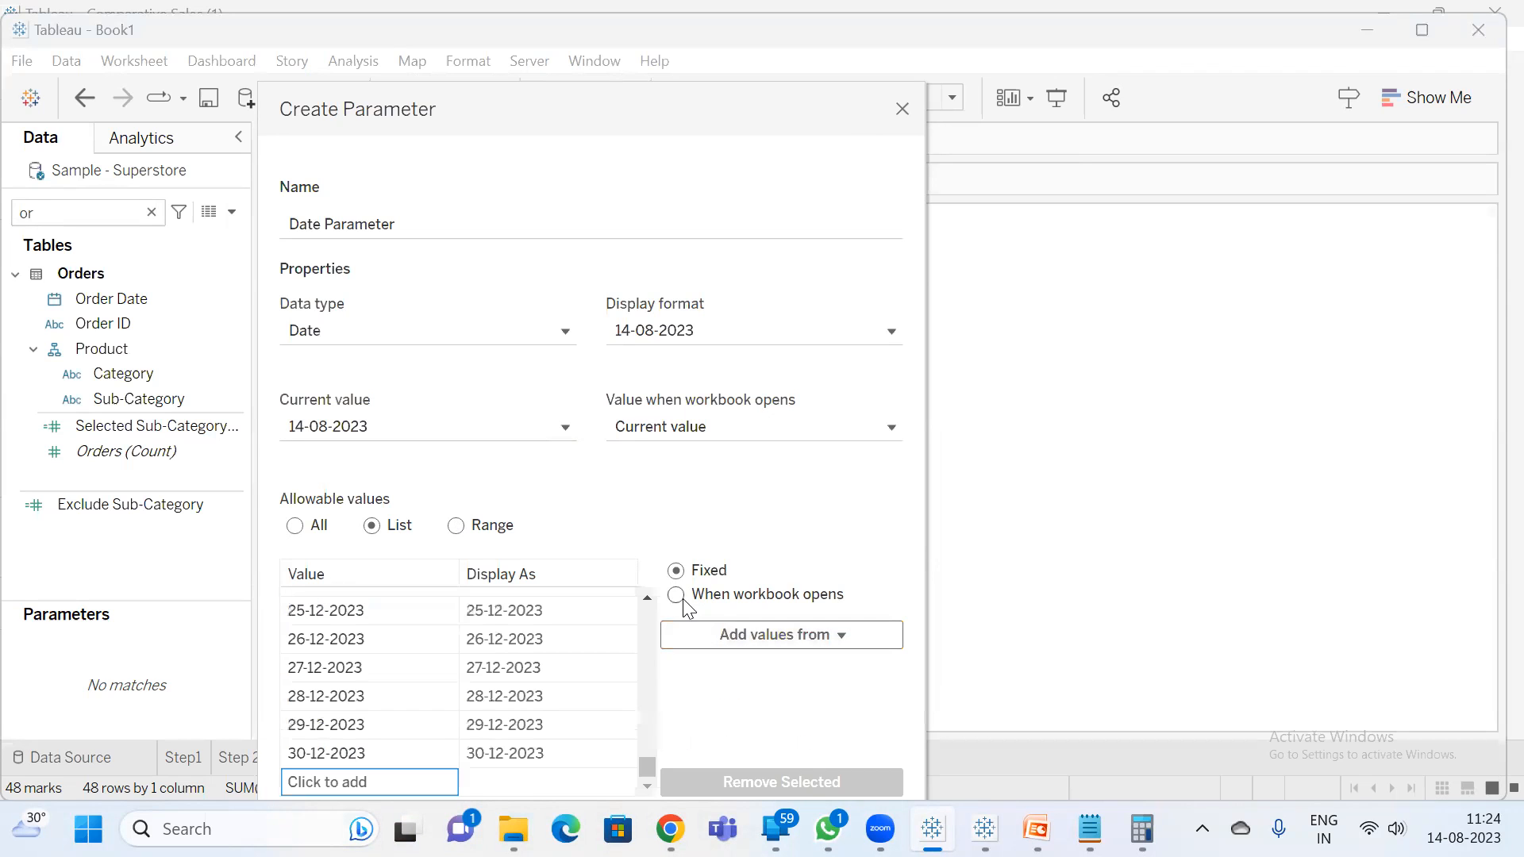
scroll(539, 665, up, 15)
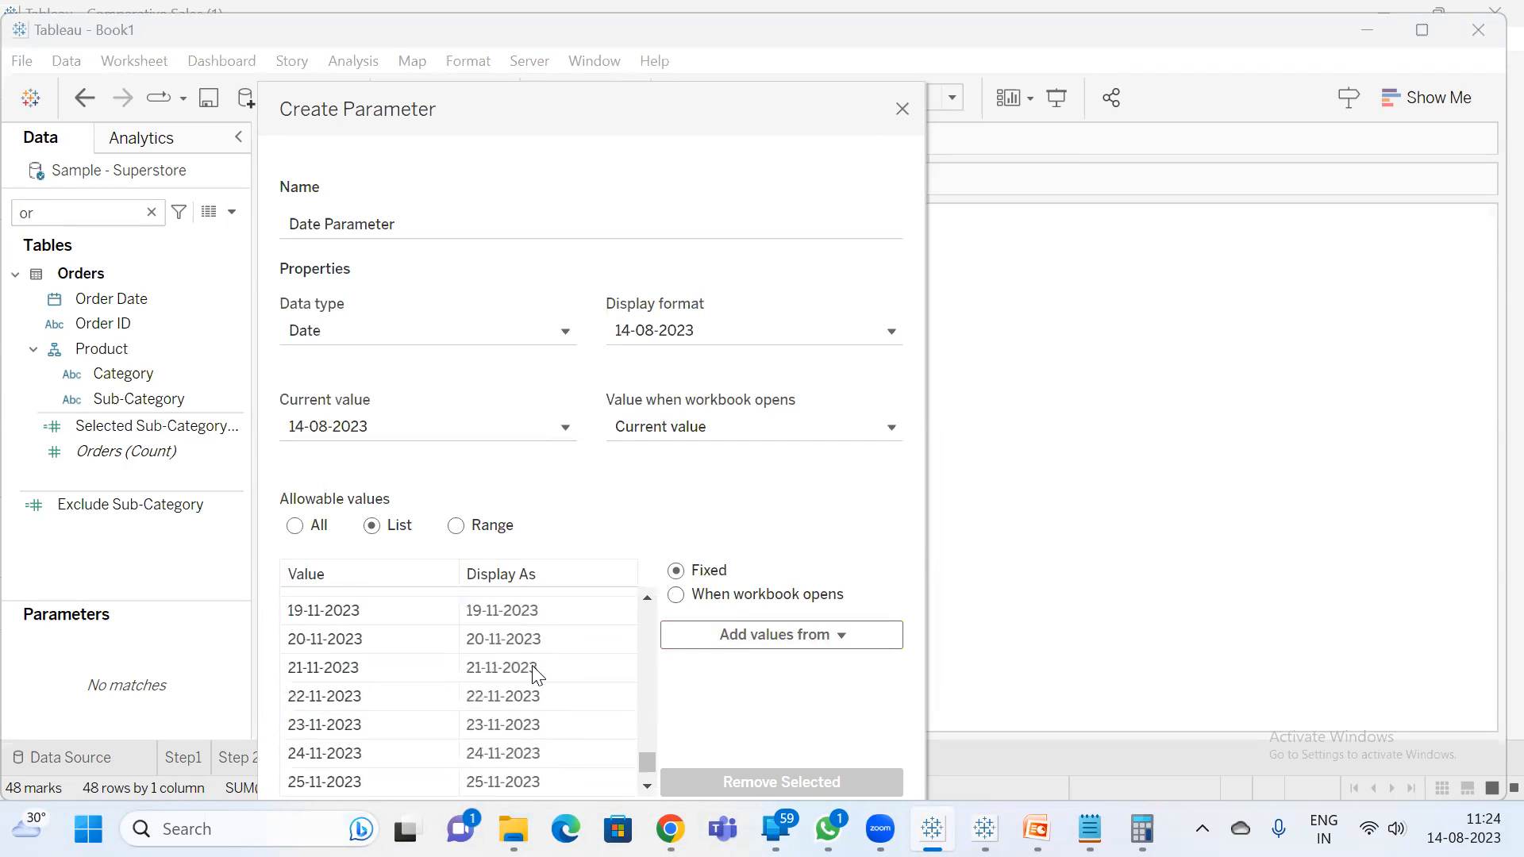
scroll(539, 665, up, 20)
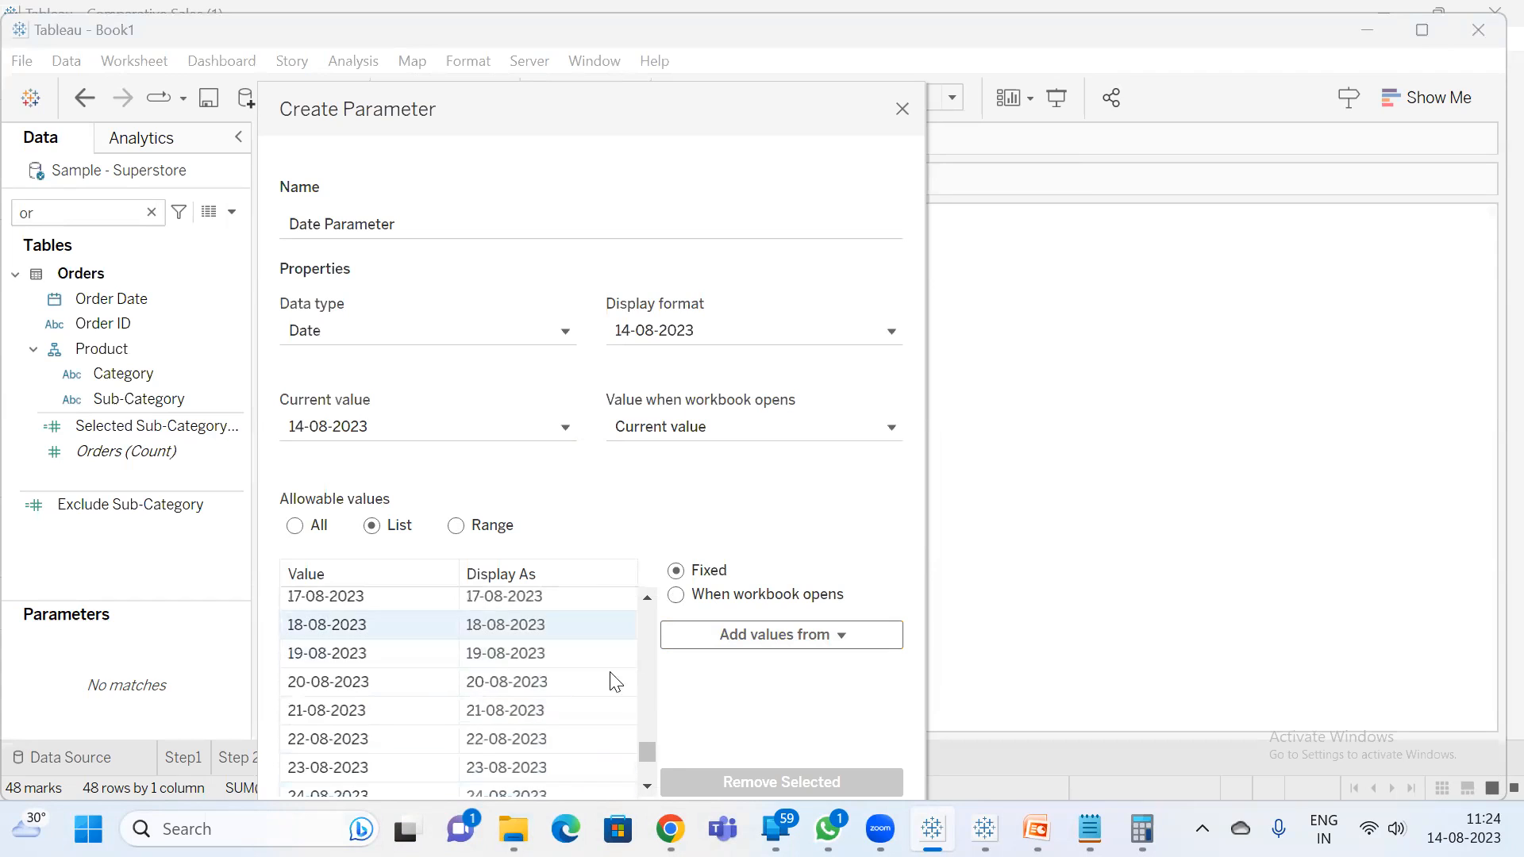
drag(649, 743, 665, 570)
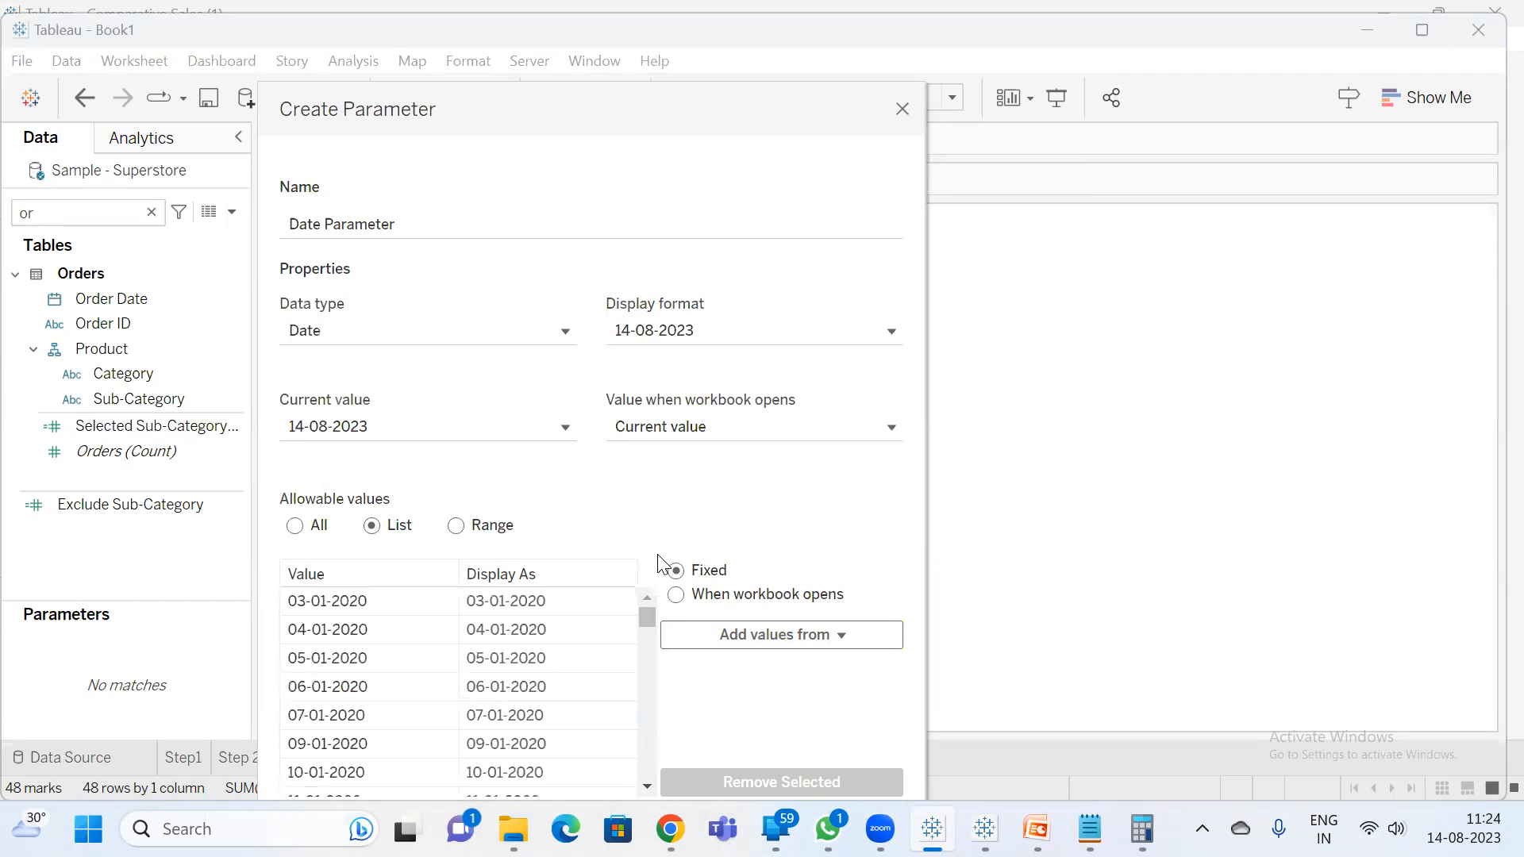
click(621, 601)
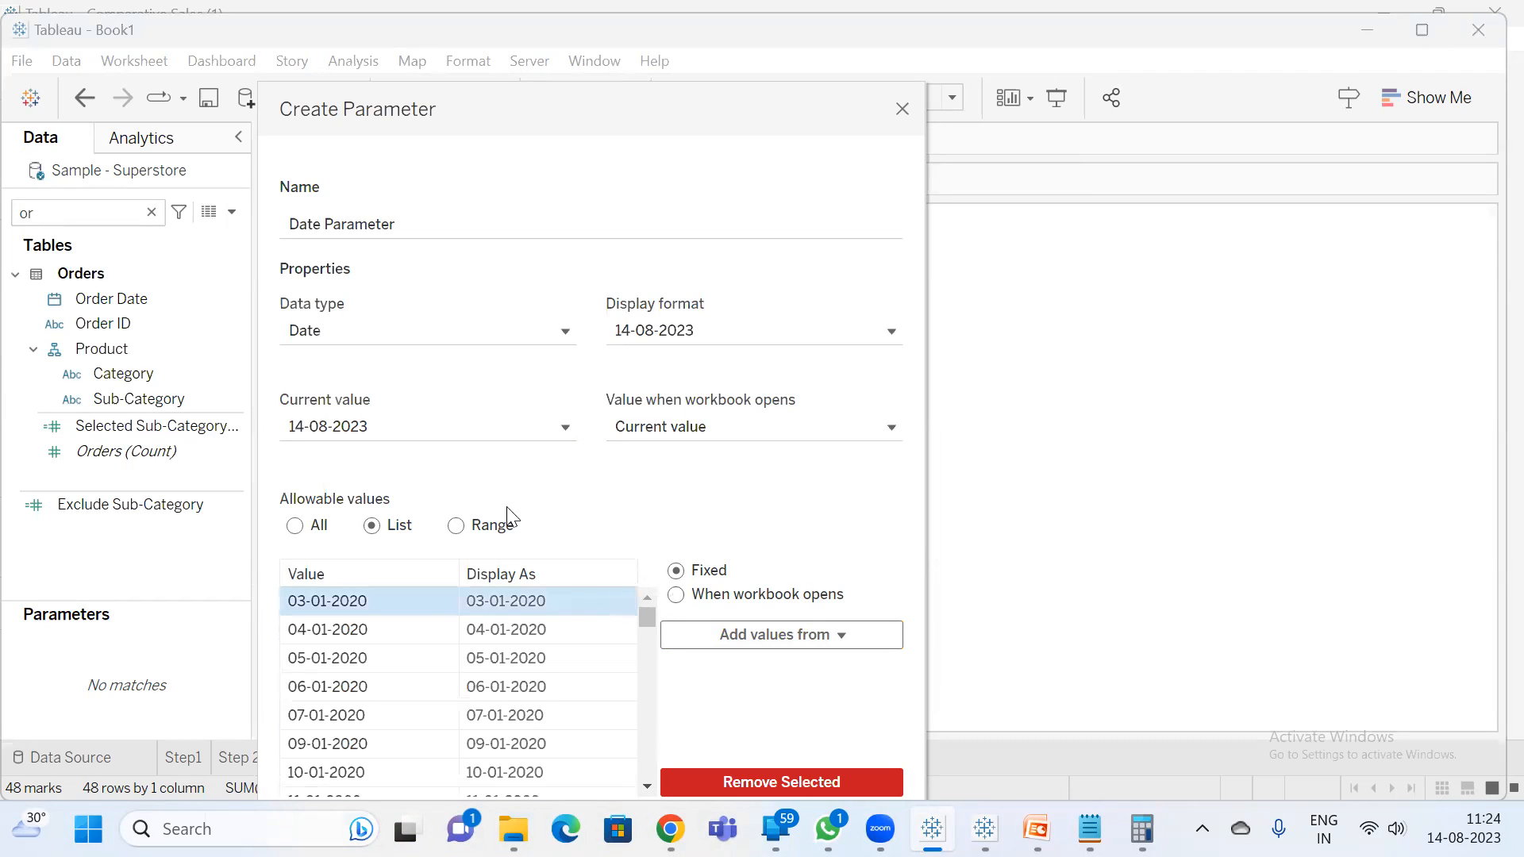
- Give the parameter the custom display format MMM YY and check the list's display values
click(731, 335)
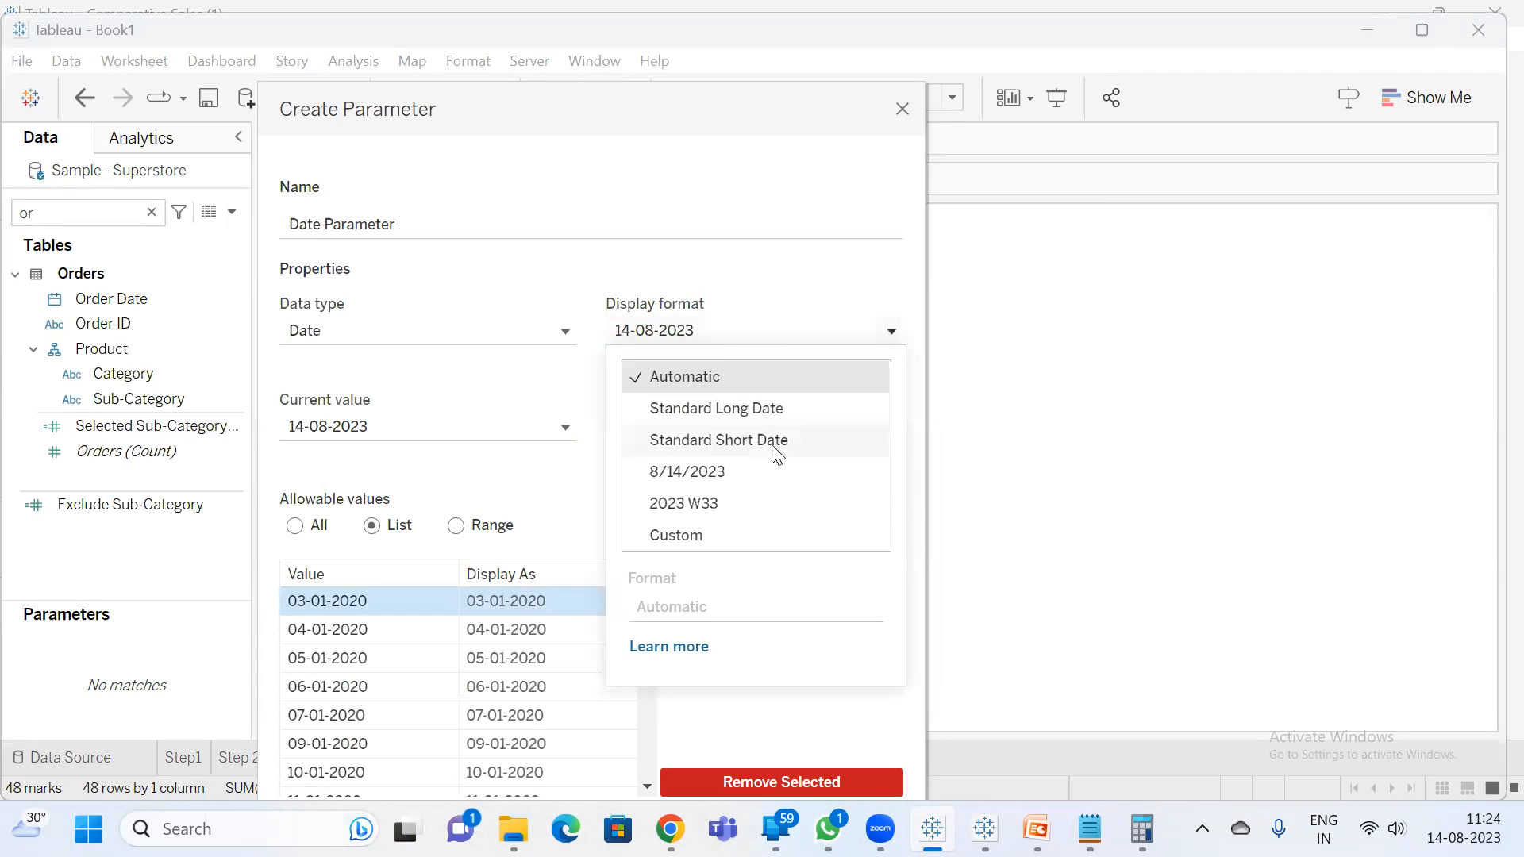
click(712, 535)
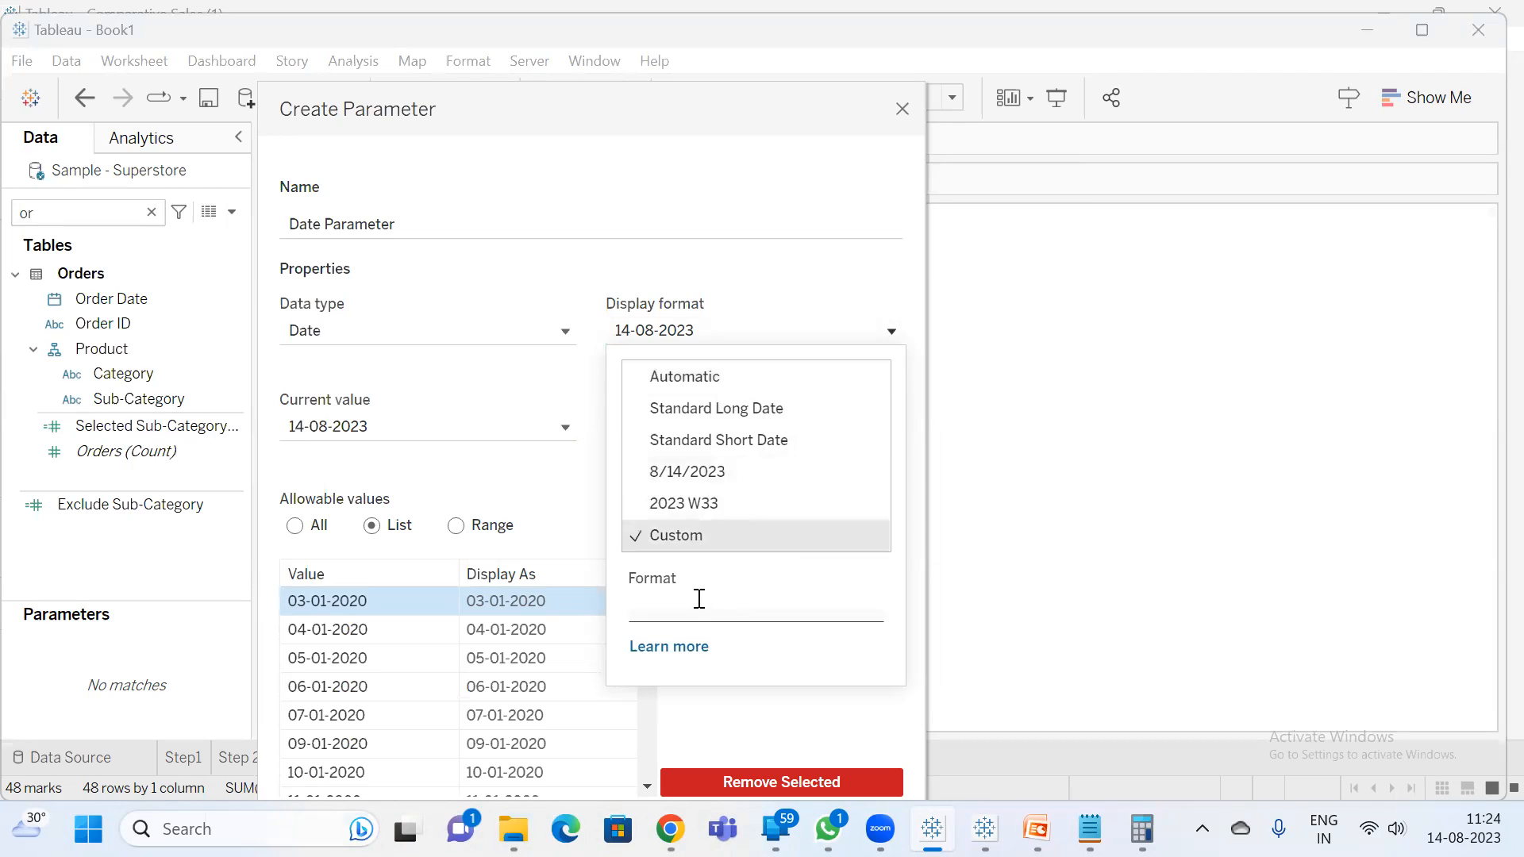
click(699, 603)
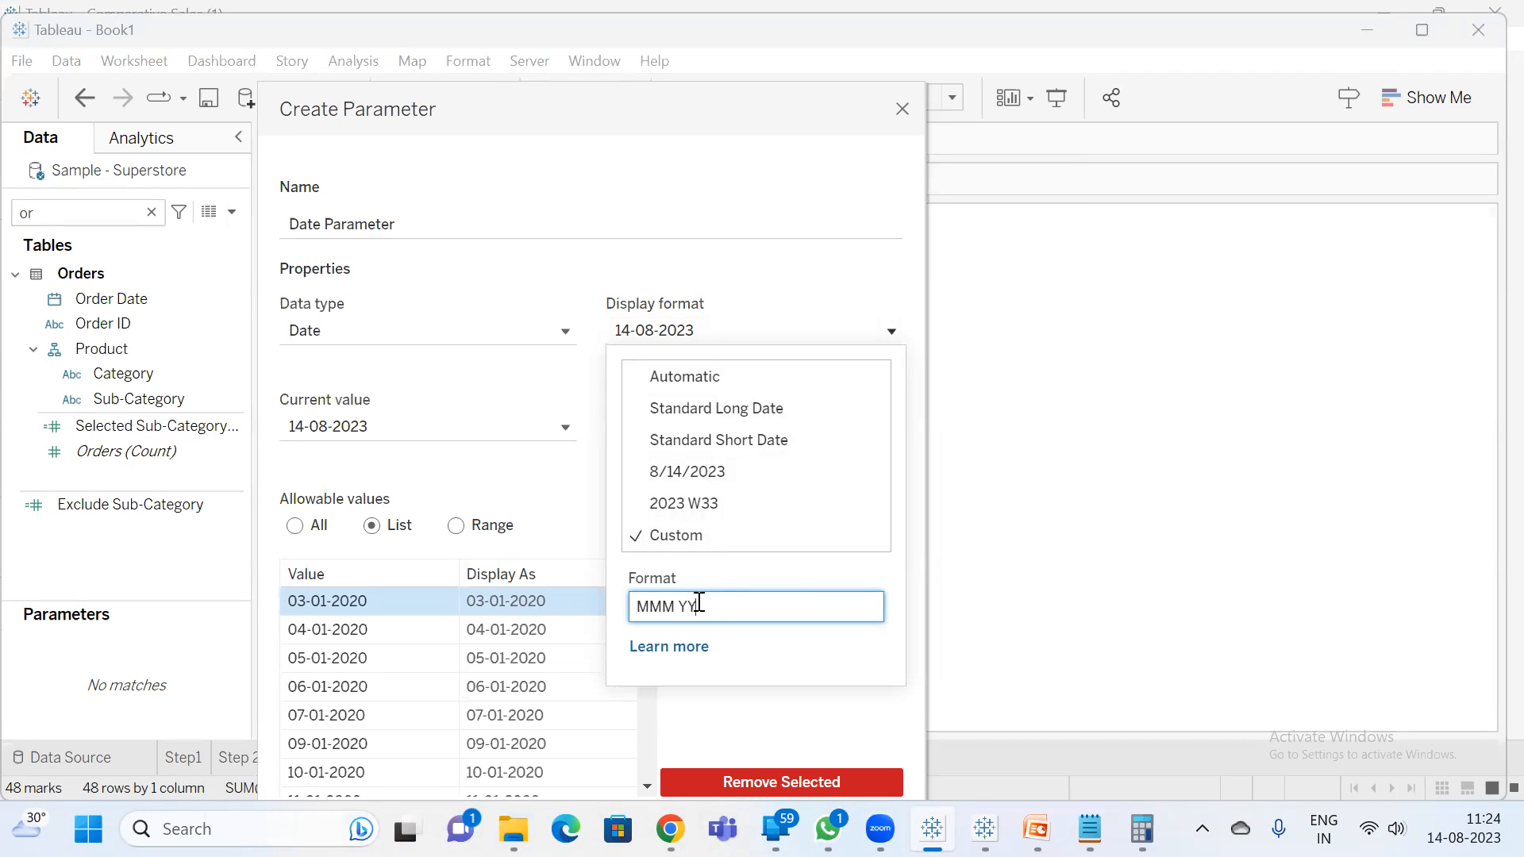
text(MMM YY)
click(607, 566)
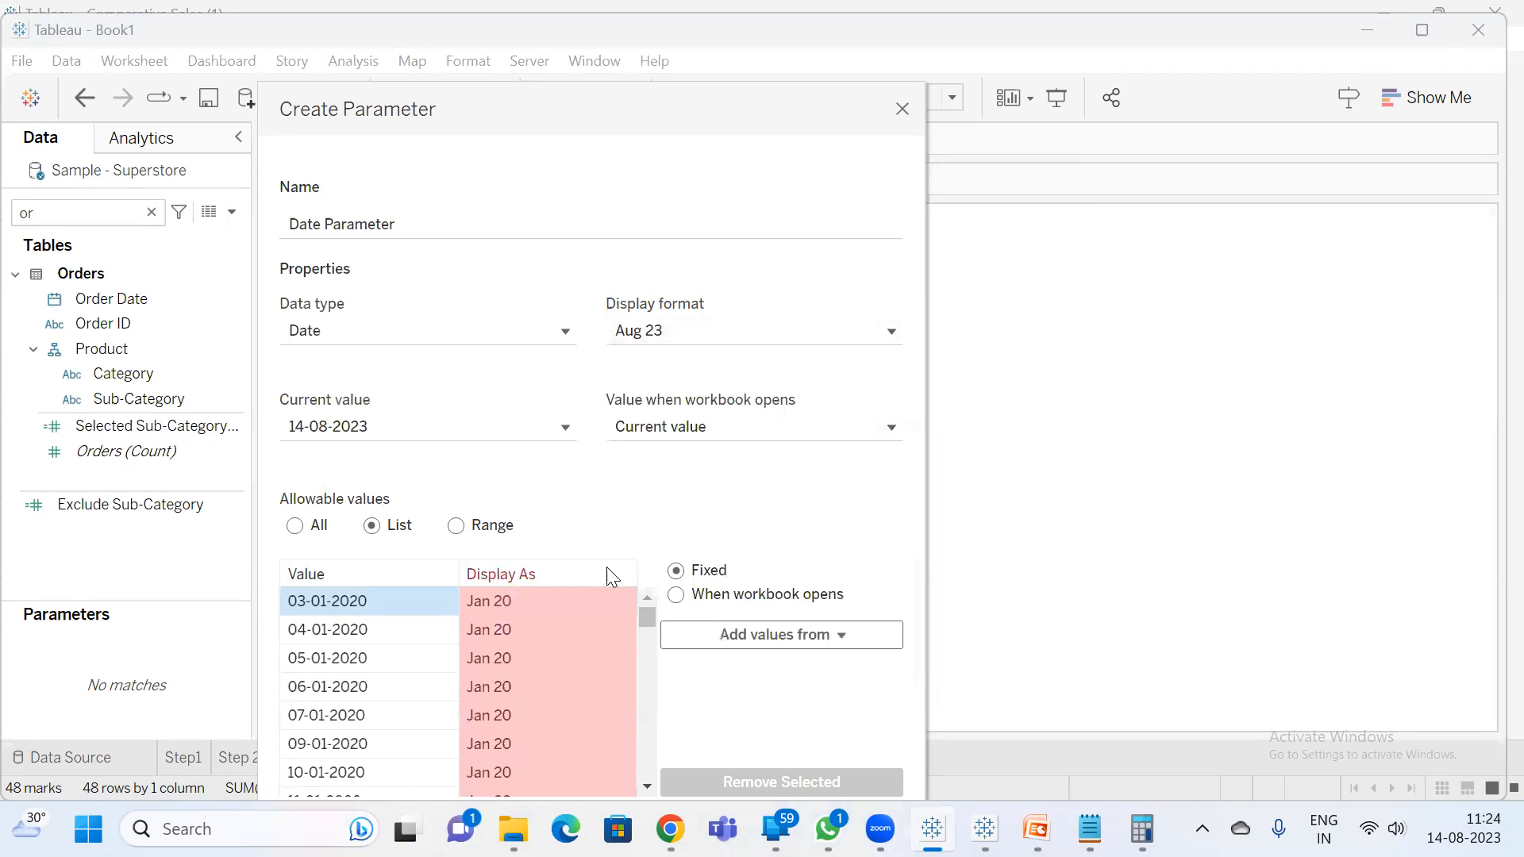
scroll(611, 676, down, 10)
scroll(610, 680, down, 10)
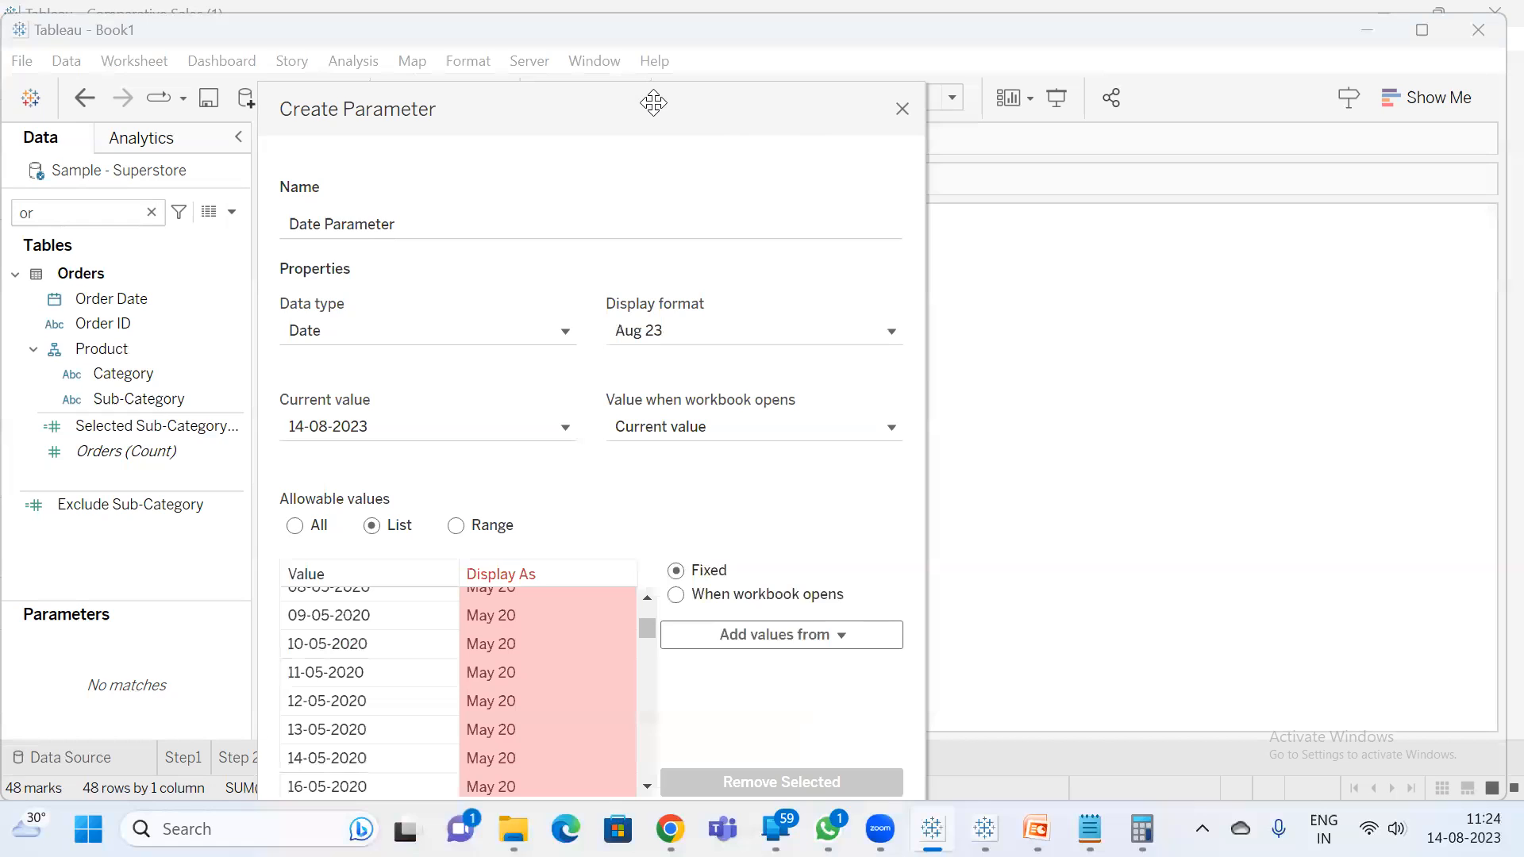
- Switch to Windows Settings and set the display scale to 125% so the whole parameter dialog fits on screen
drag(654, 102, 392, 21)
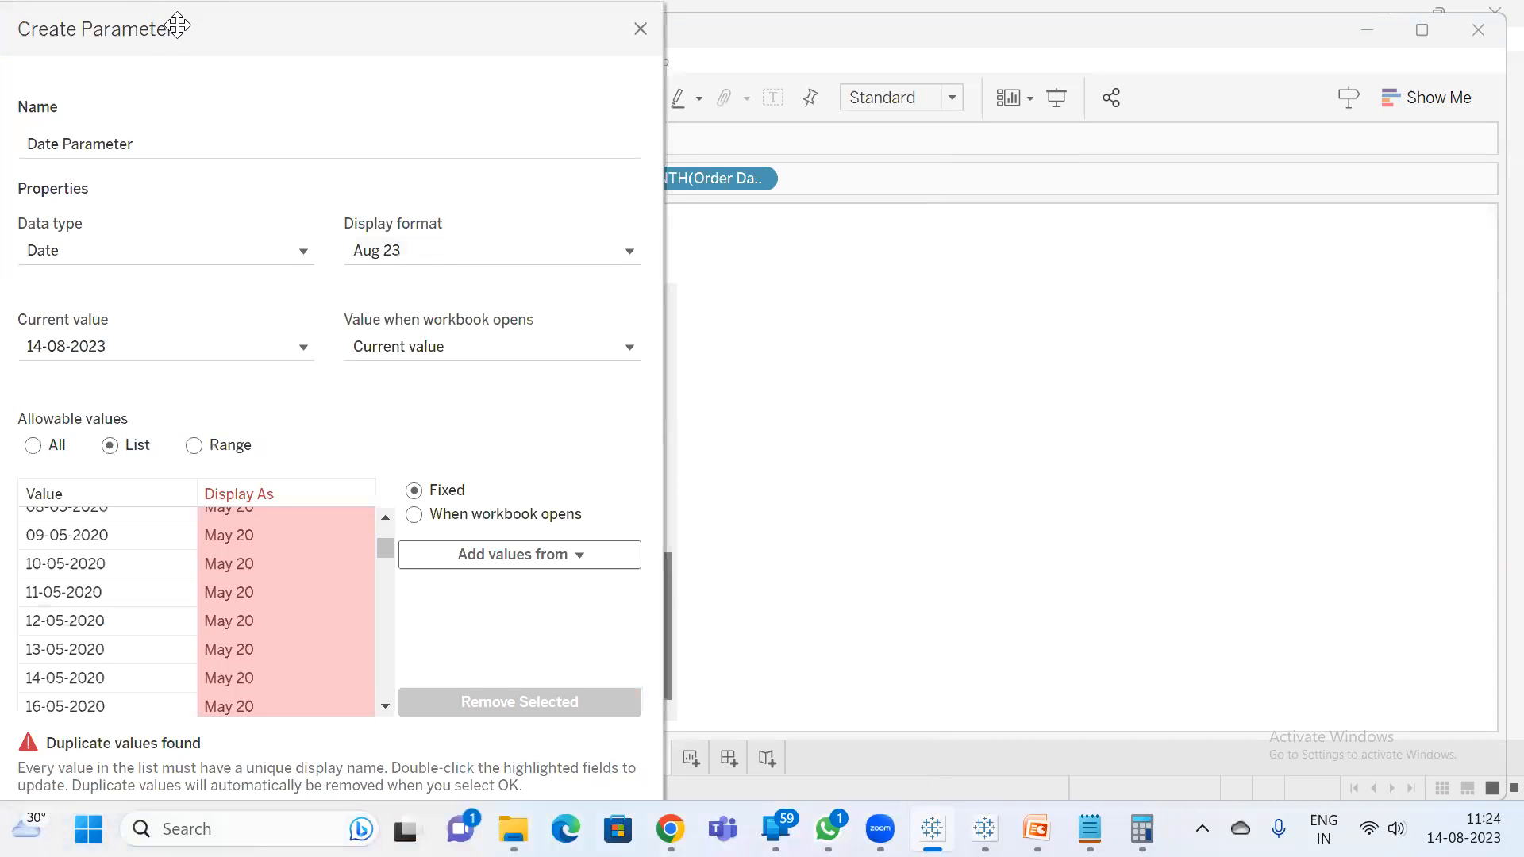
drag(176, 28, 150, 29)
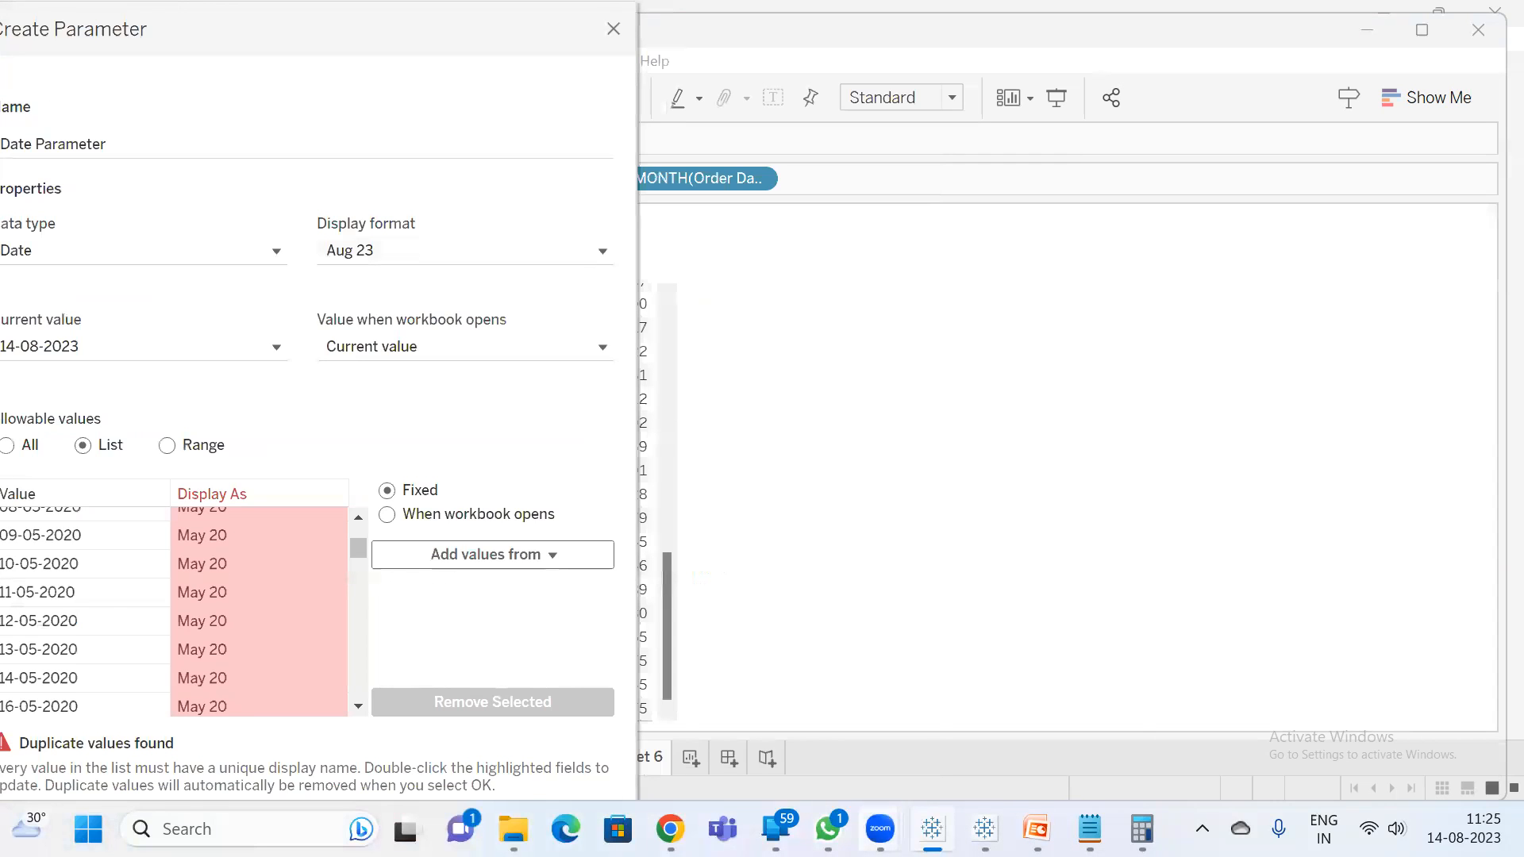
key(super)
text(set)
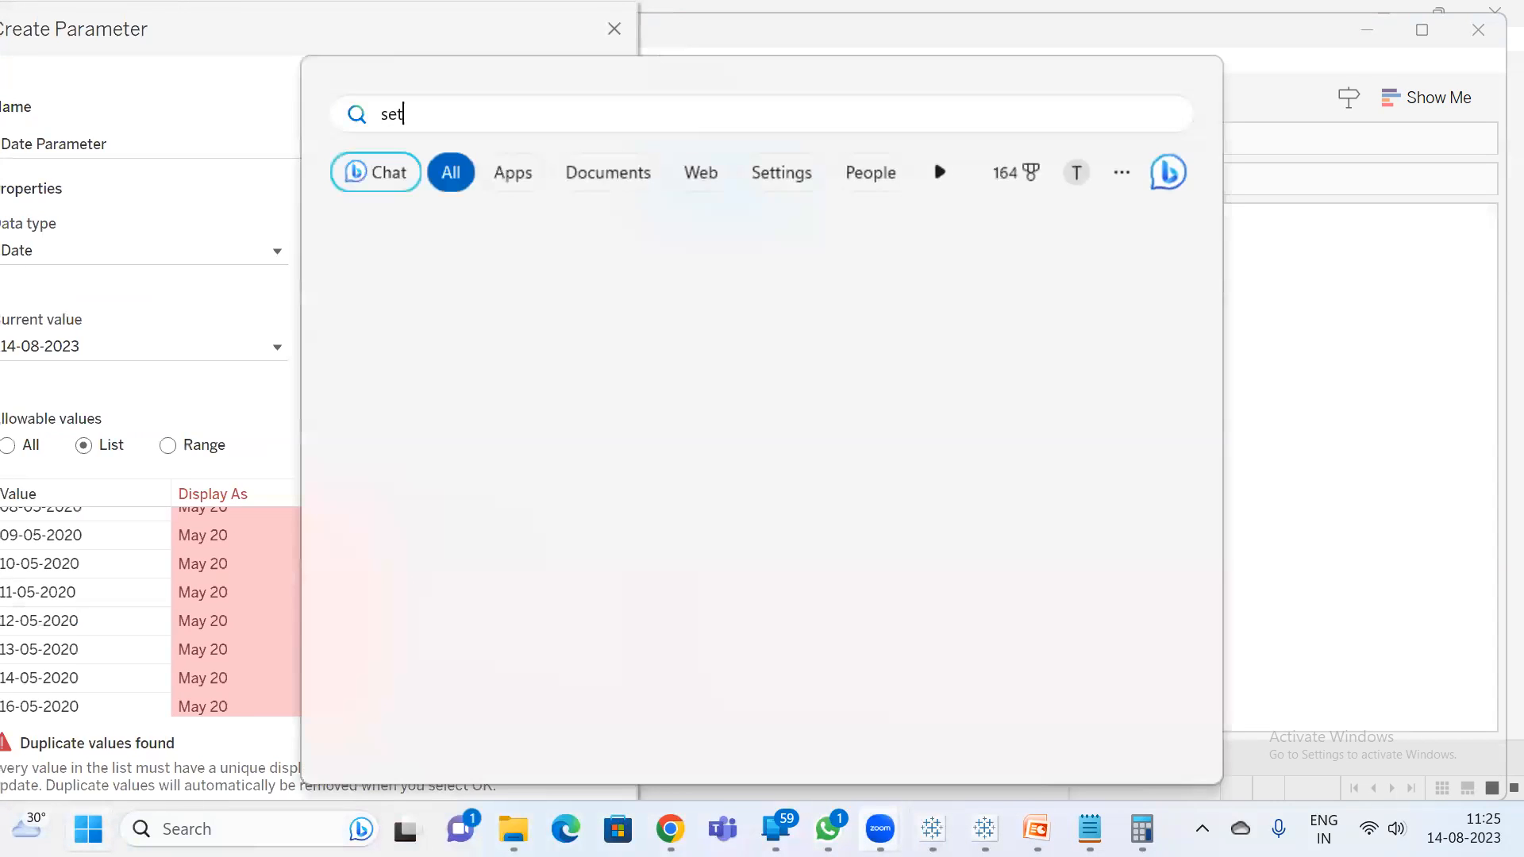
key(Return)
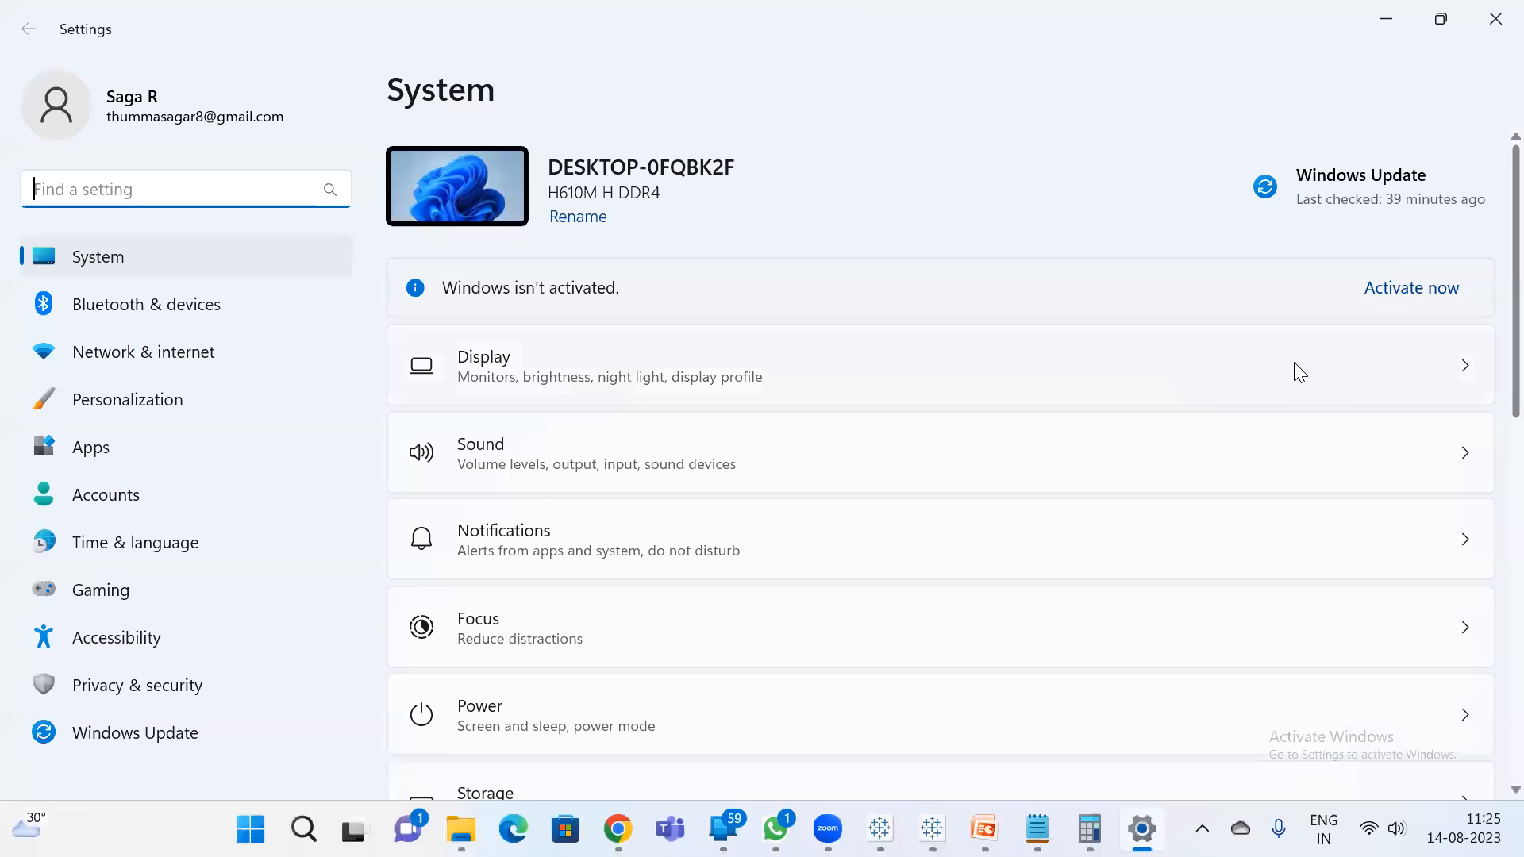
click(1298, 370)
click(1369, 449)
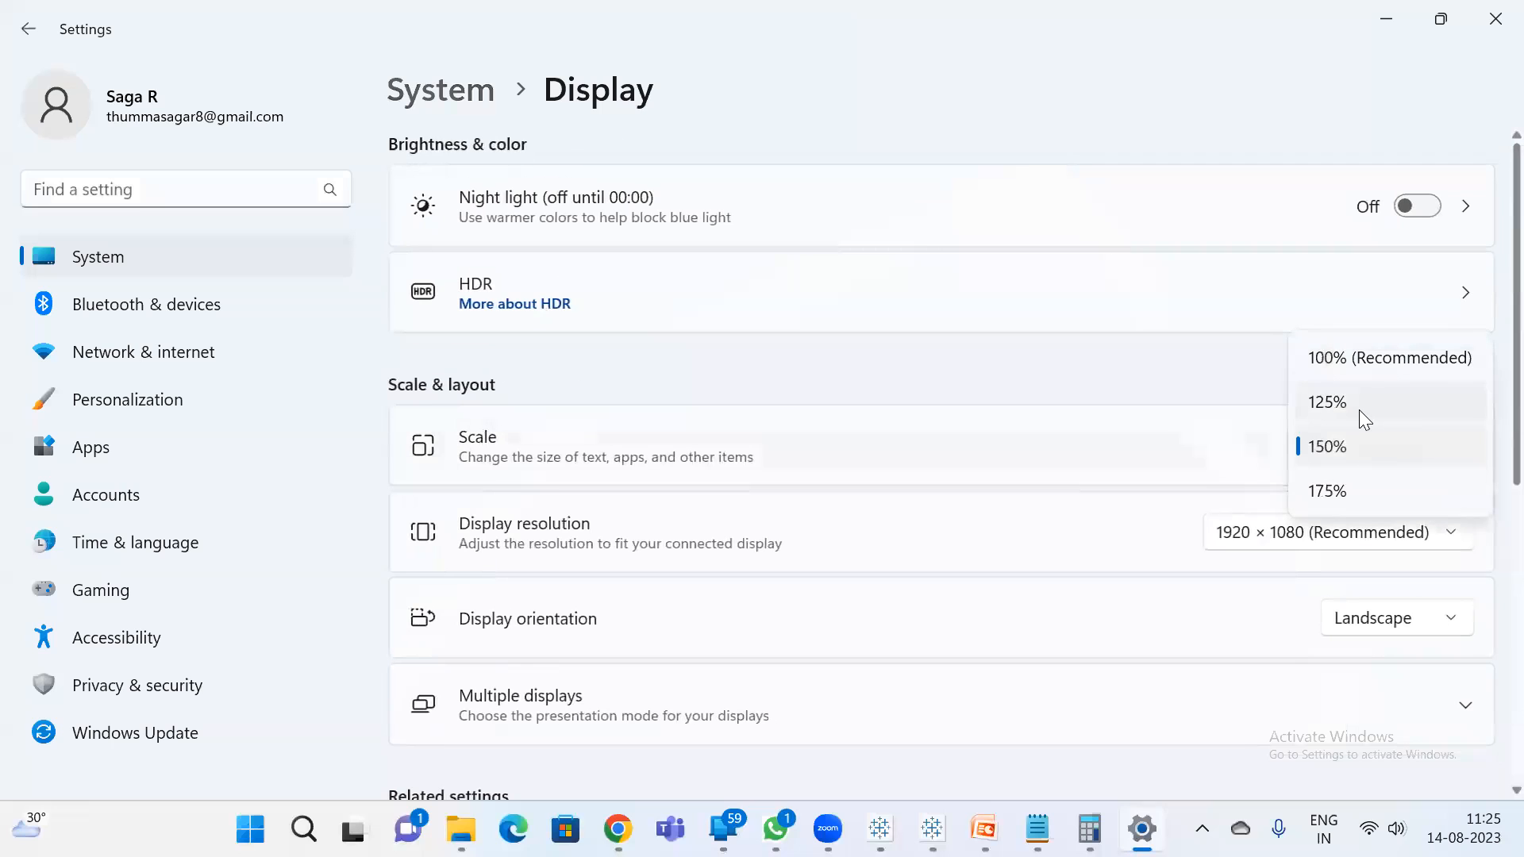
click(1373, 22)
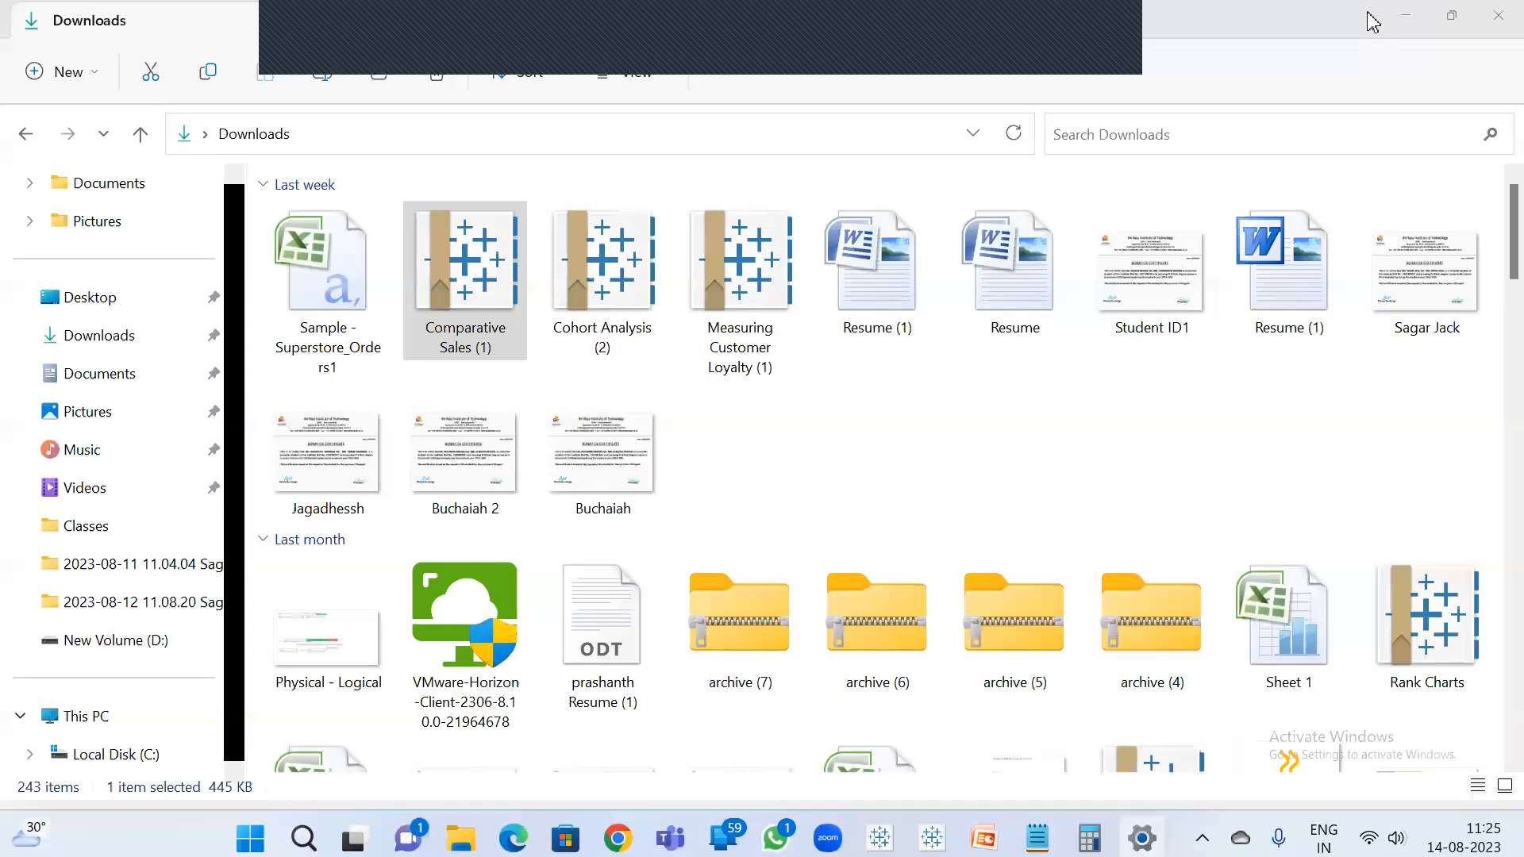
click(1405, 18)
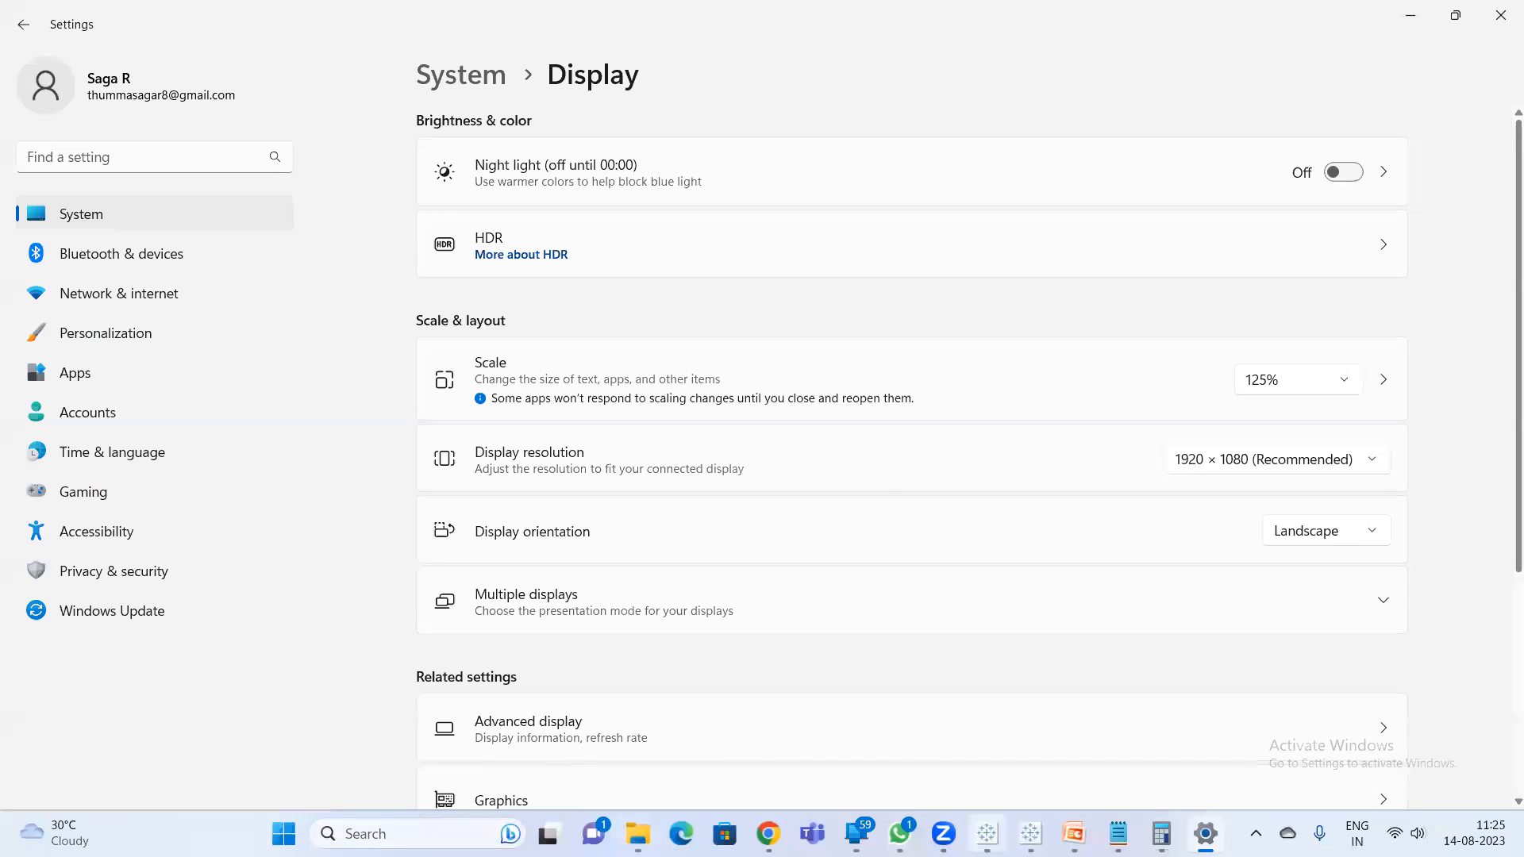
- Switch back to Tableau's Book1 workbook and confirm creation of the Date Parameter
click(1030, 833)
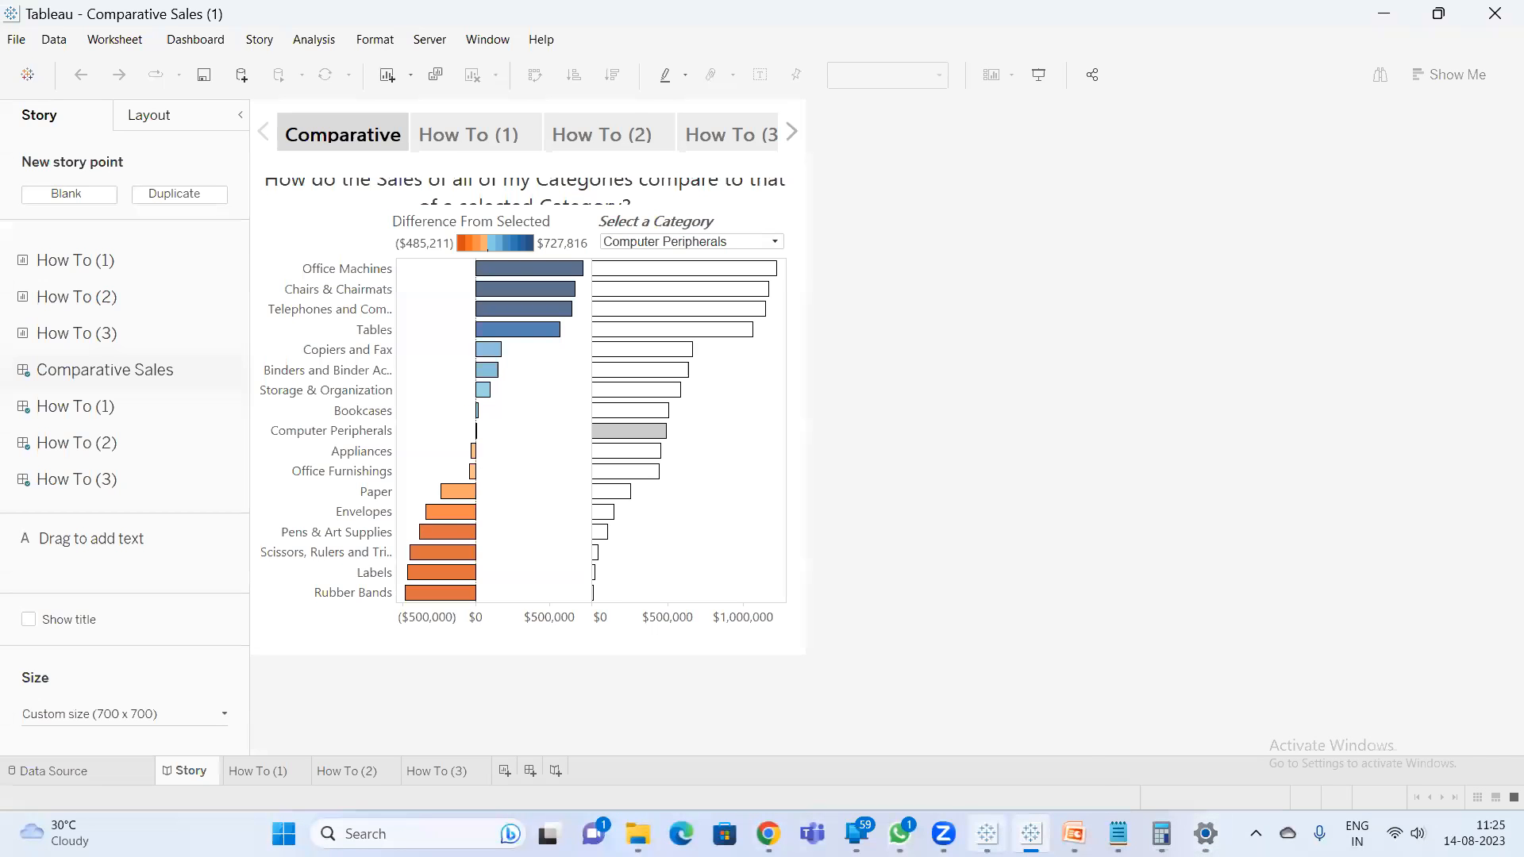
click(987, 833)
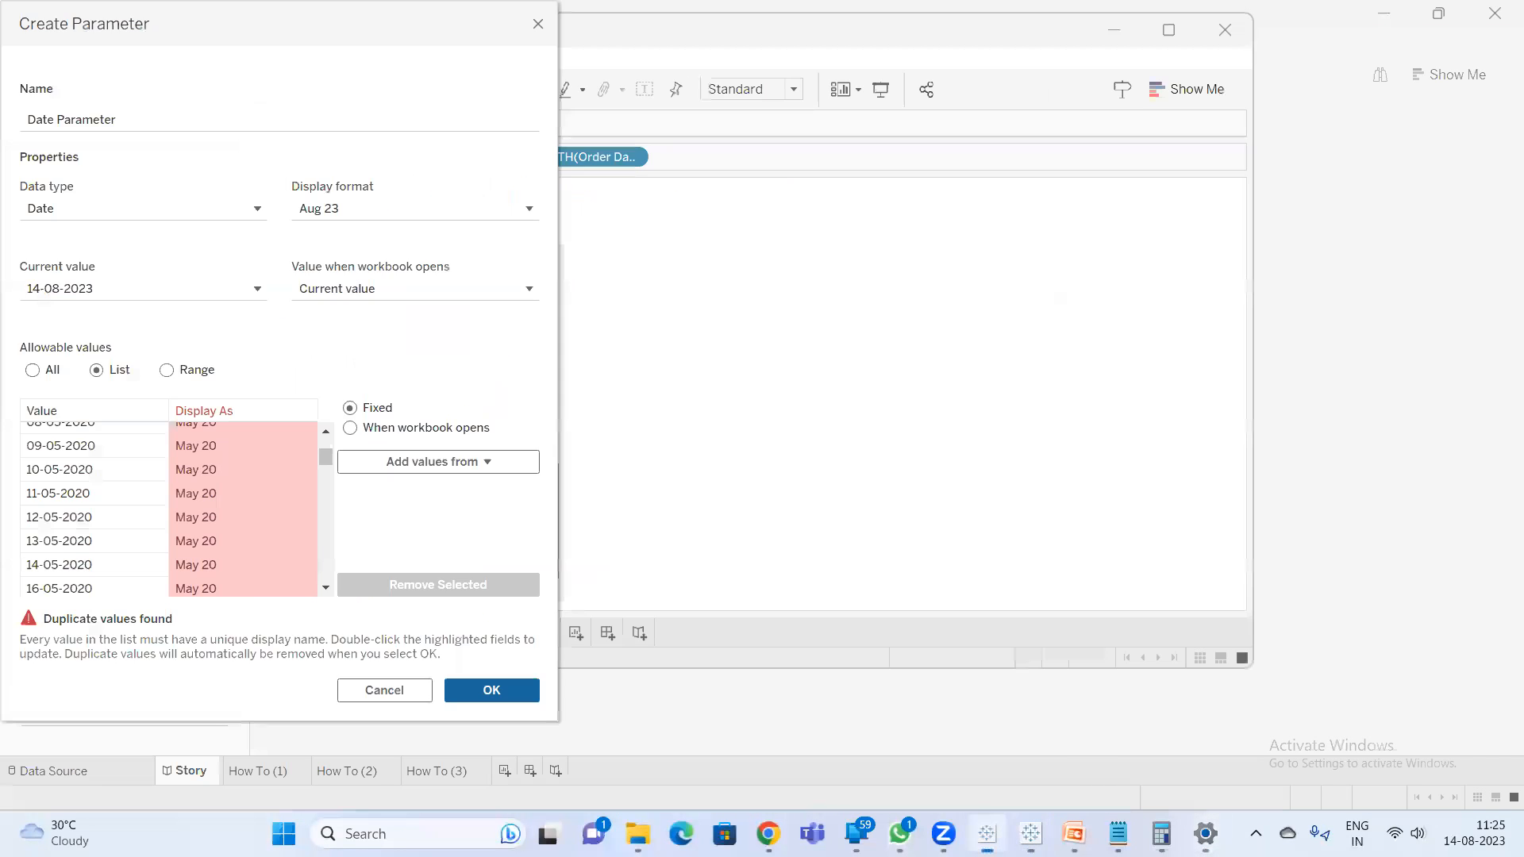
click(490, 691)
- Maximize the Book1 window and clear the field search so all fields and parameters are listed
click(1170, 32)
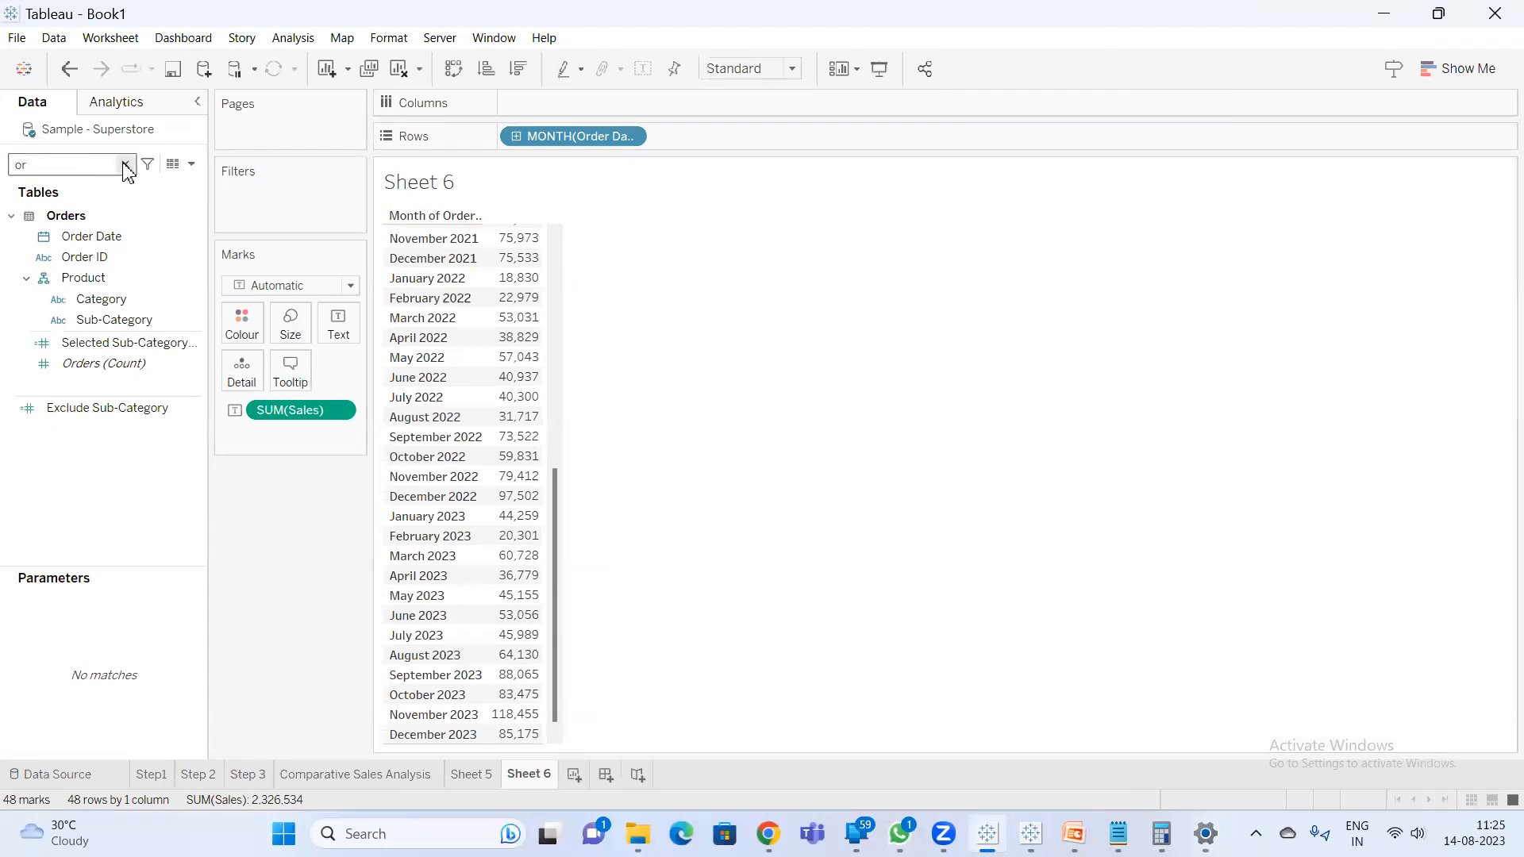
click(126, 164)
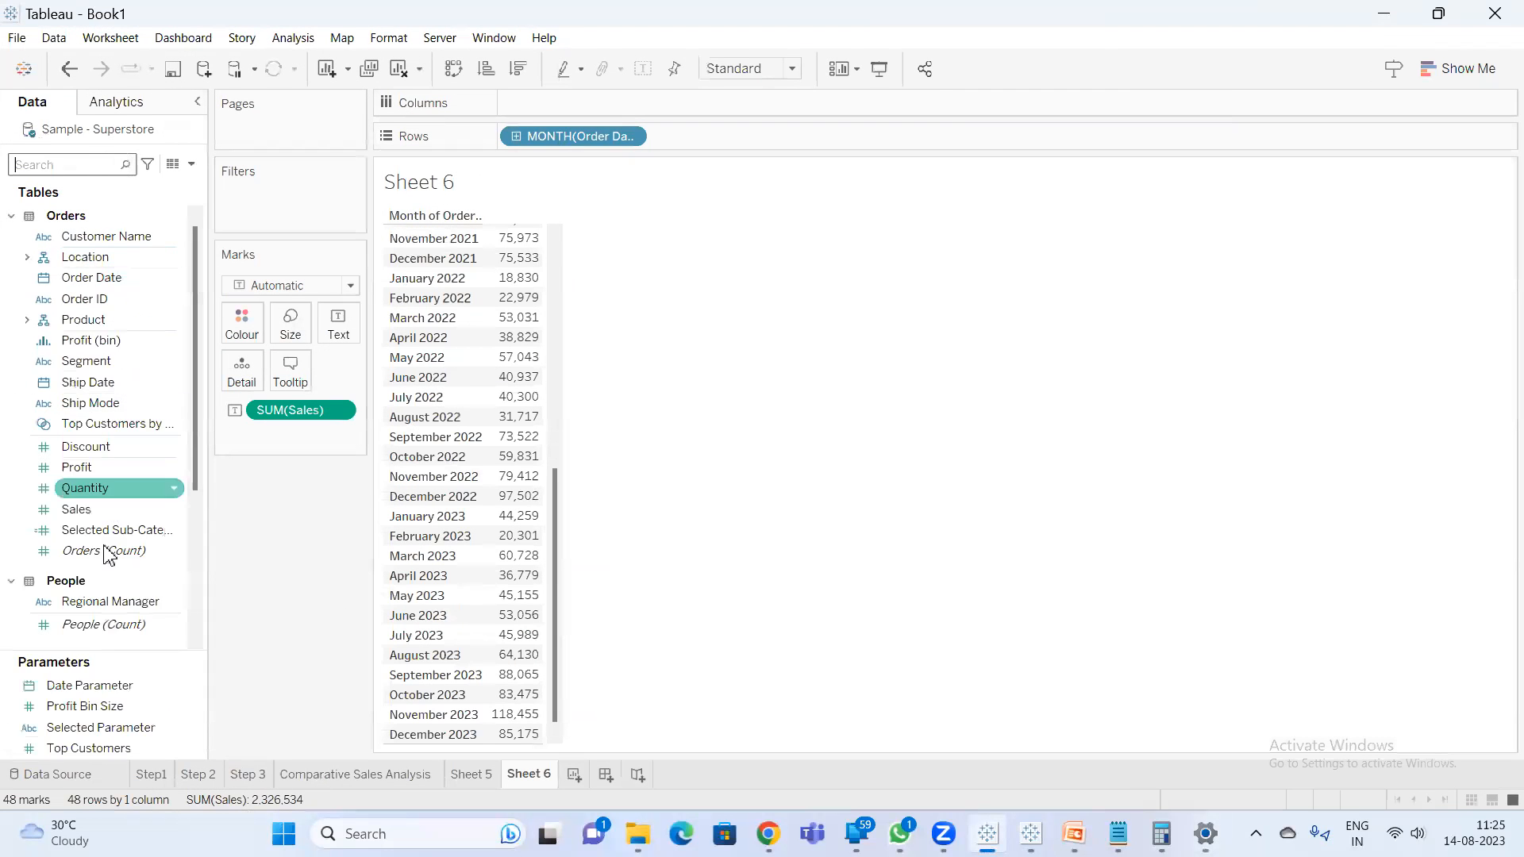
- Show the Date Parameter control on Sheet 6 and set it to May 23
right_click(117, 689)
click(208, 316)
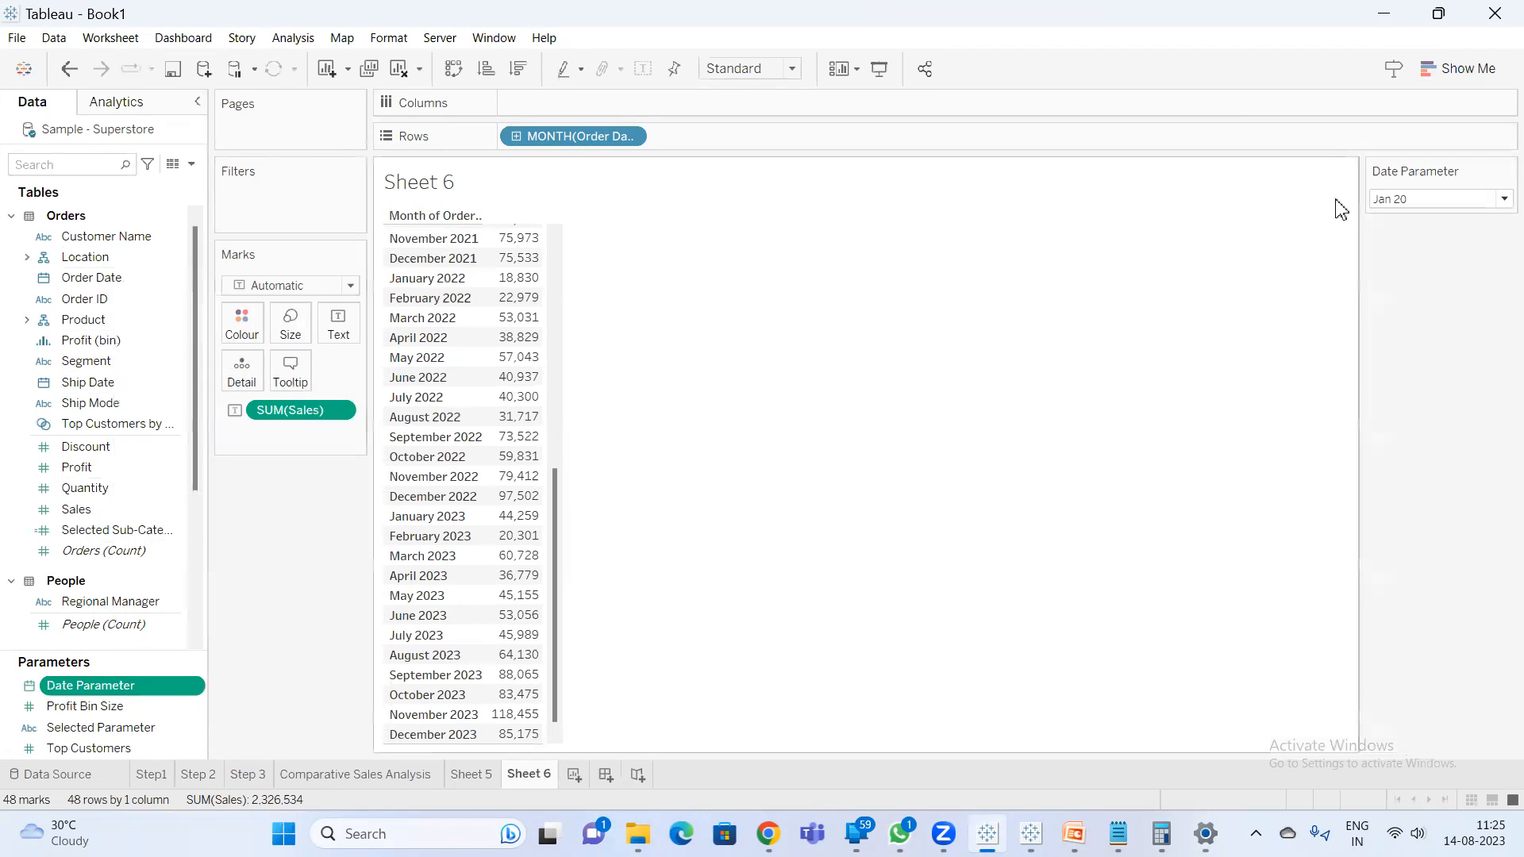
click(1442, 200)
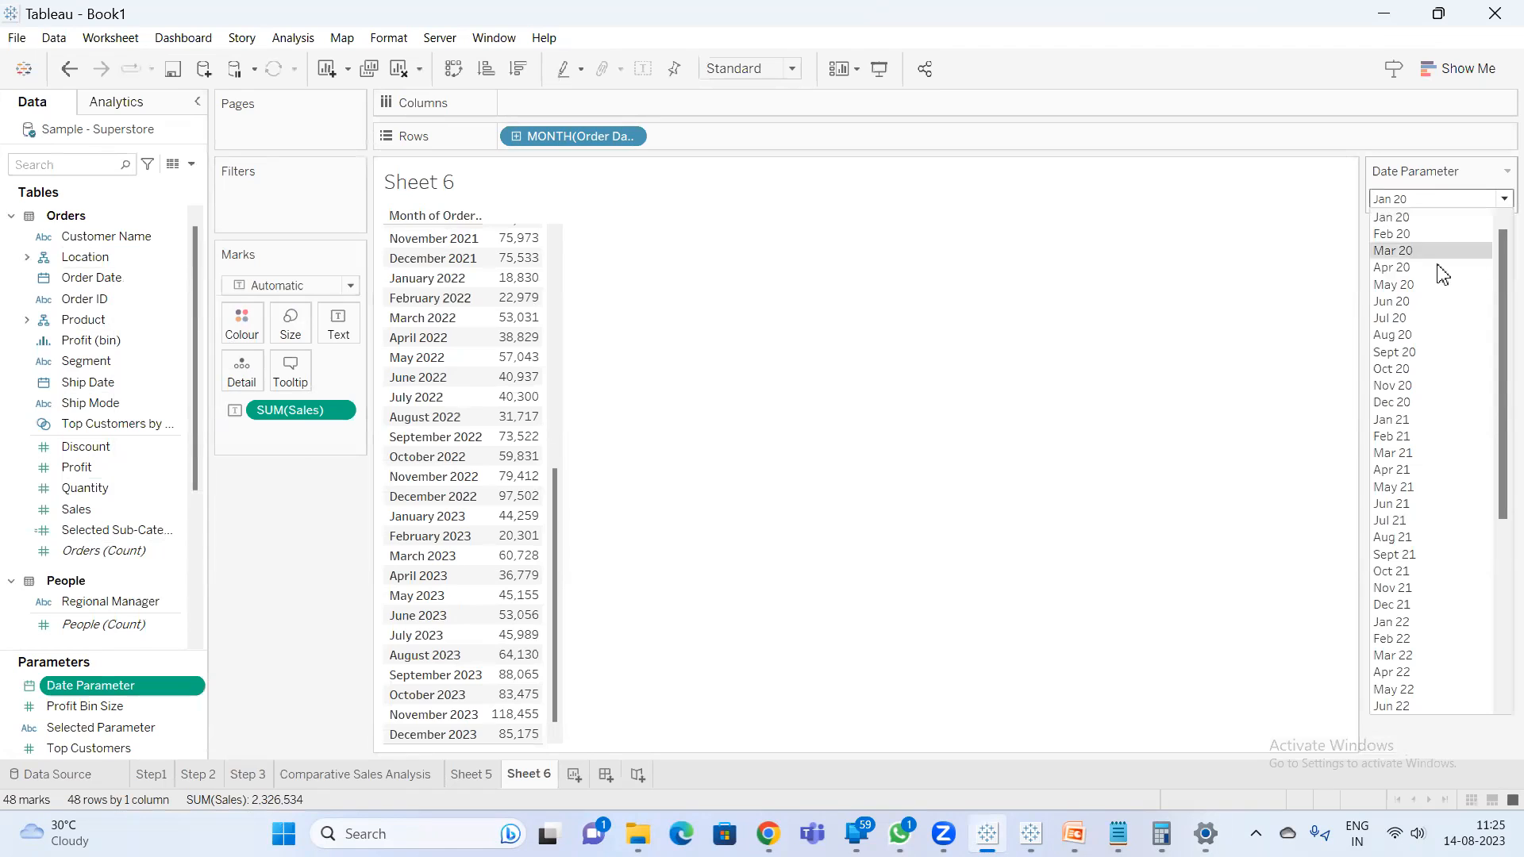
scroll(1436, 317, down, 6)
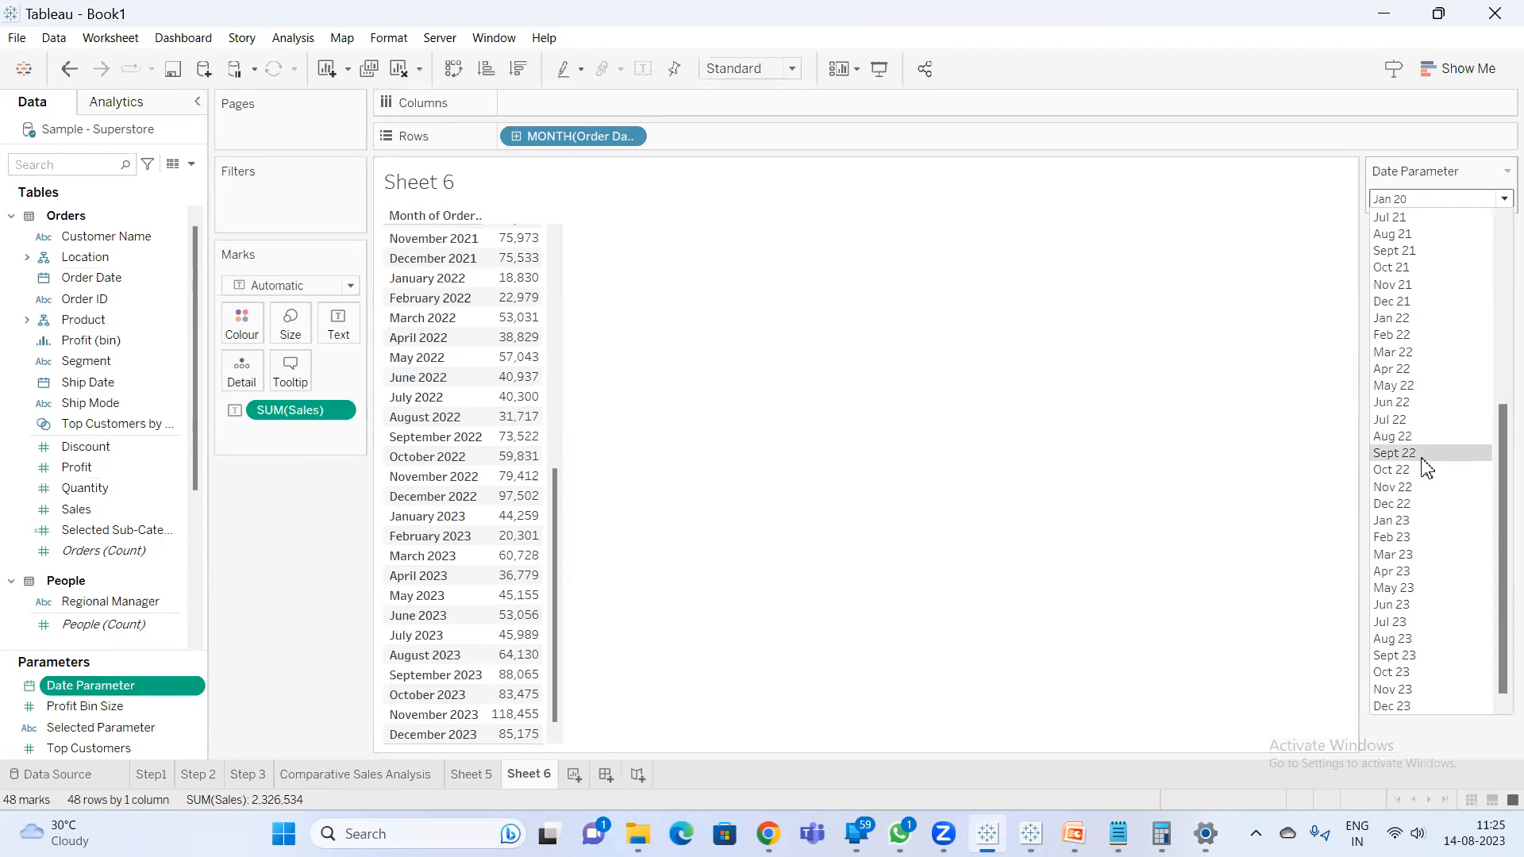
click(1412, 588)
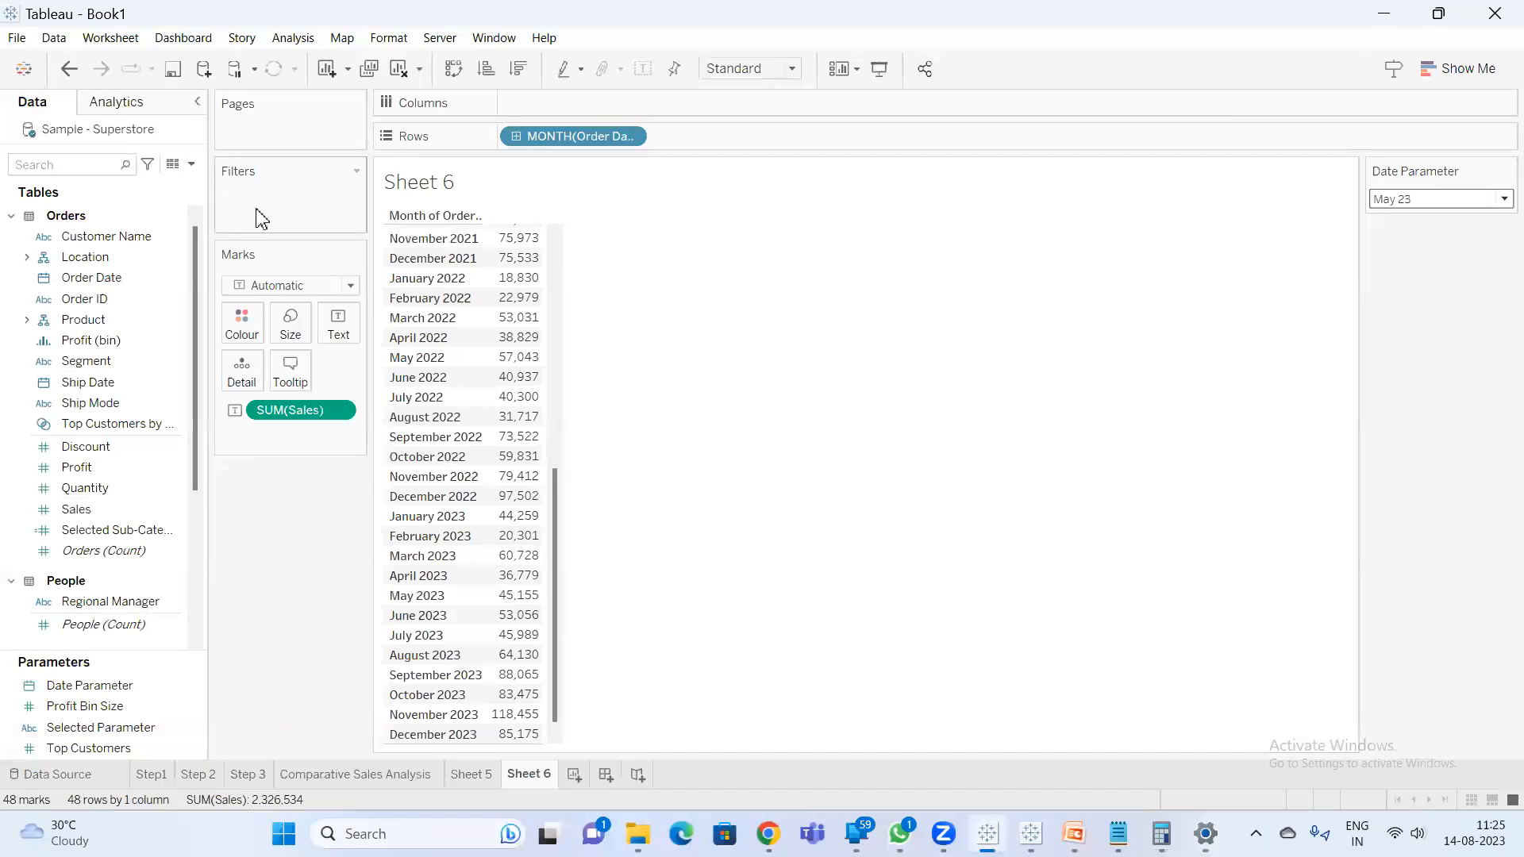
- Create a new calculated field and place the cursor in its empty formula area
click(192, 165)
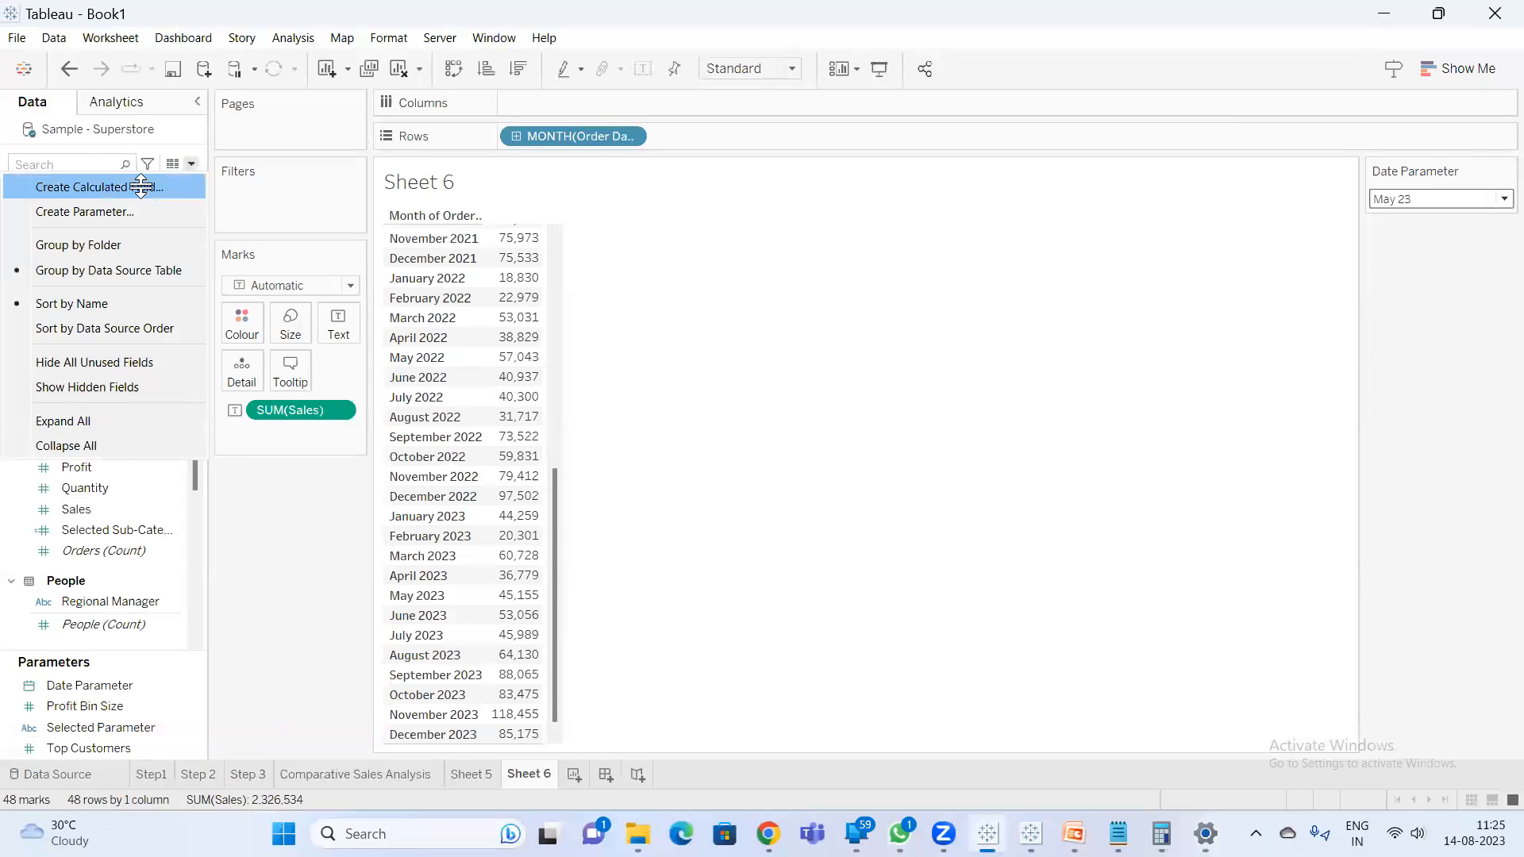
click(143, 184)
click(550, 526)
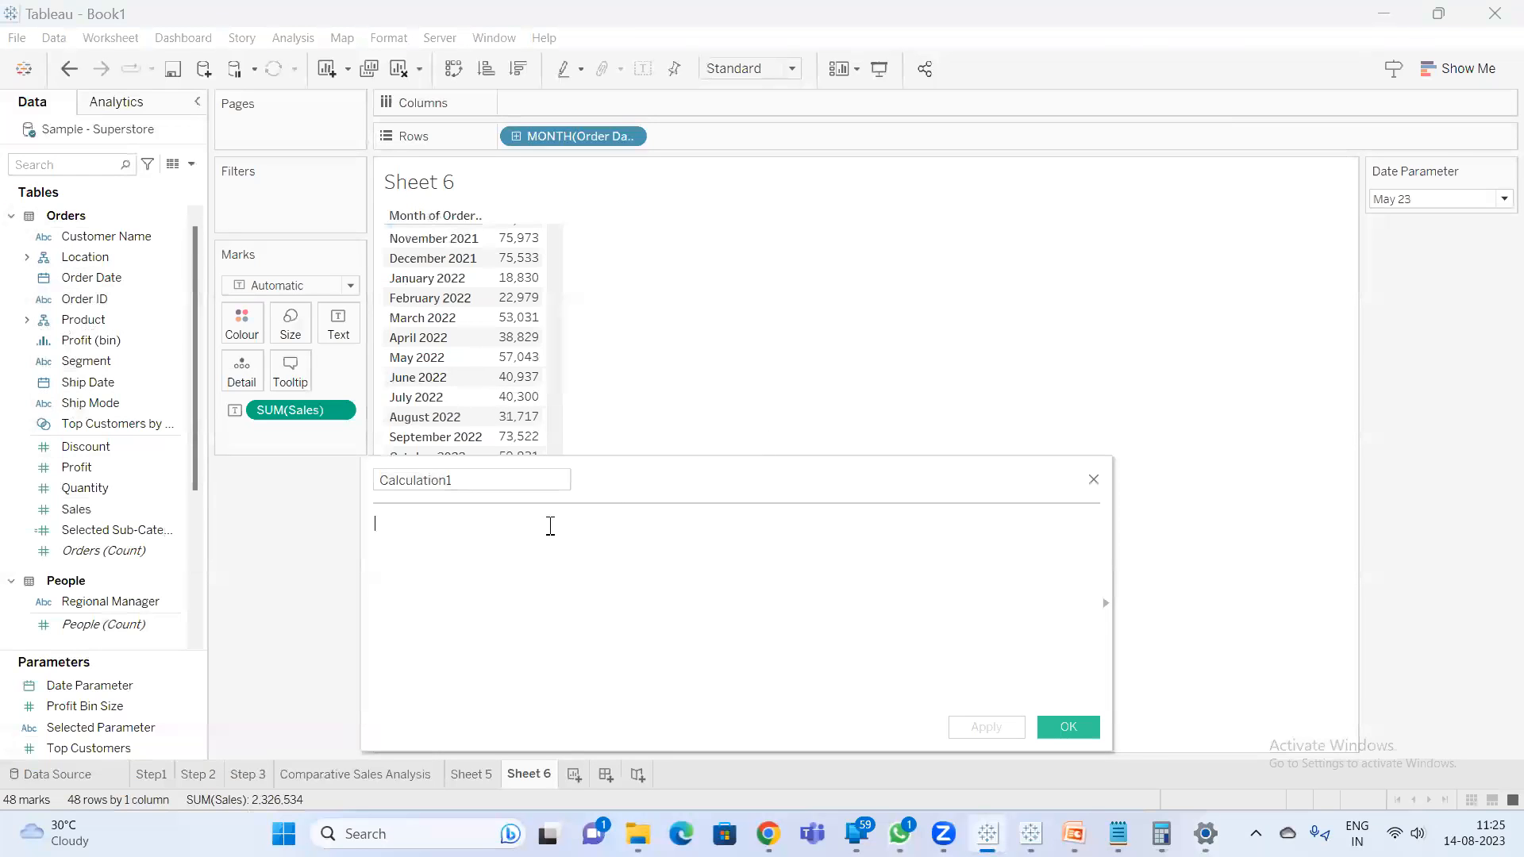
- Switch to PowerPoint, copy slide 3's DATEDIFF Yes/No formula, paste it into Tableau's new calculation and enlarge the calculation editor
click(1073, 834)
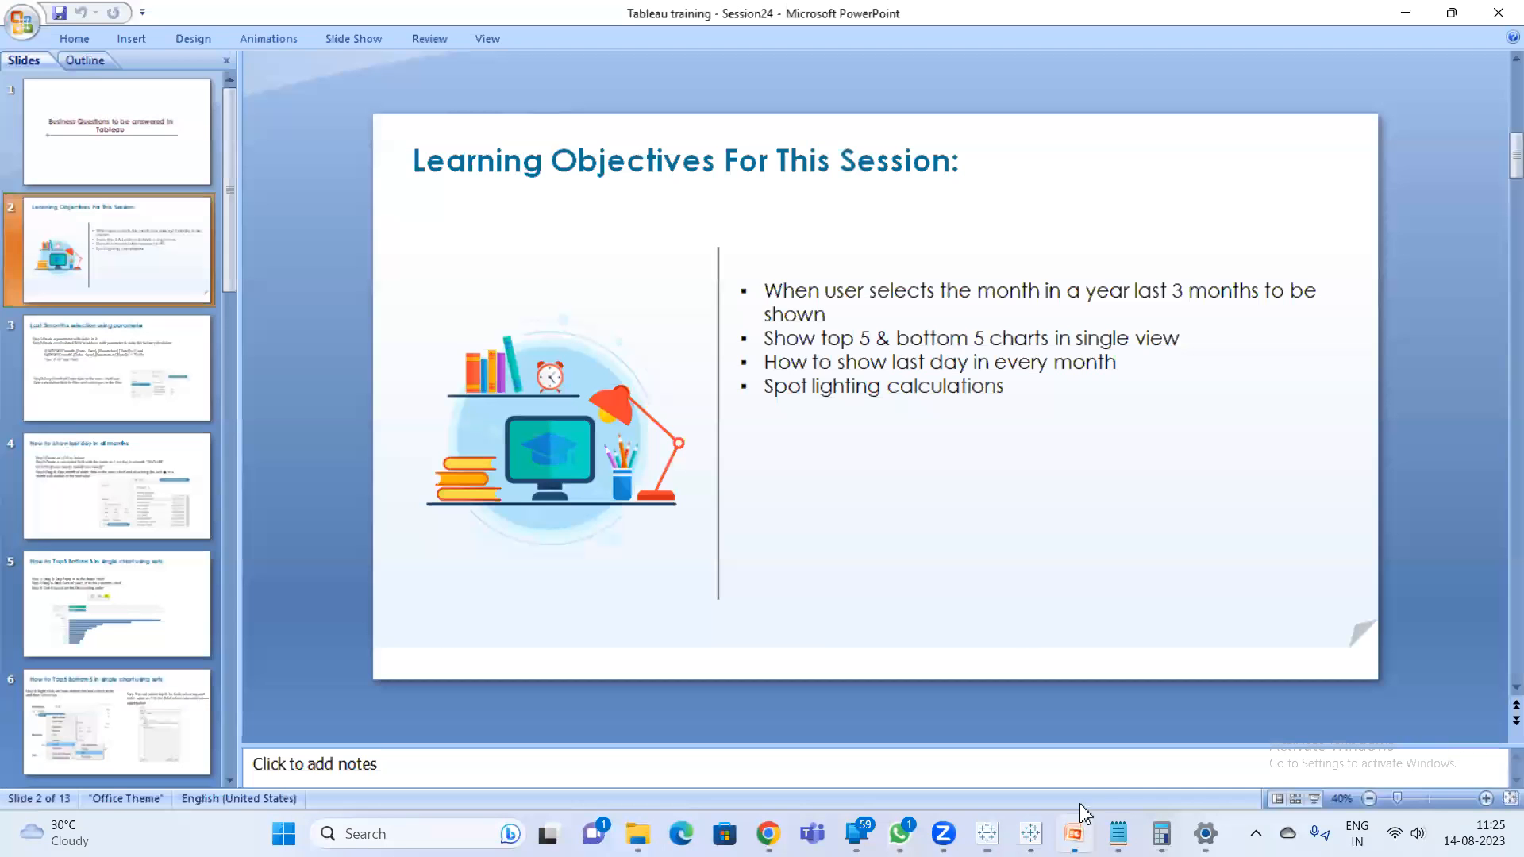
click(135, 379)
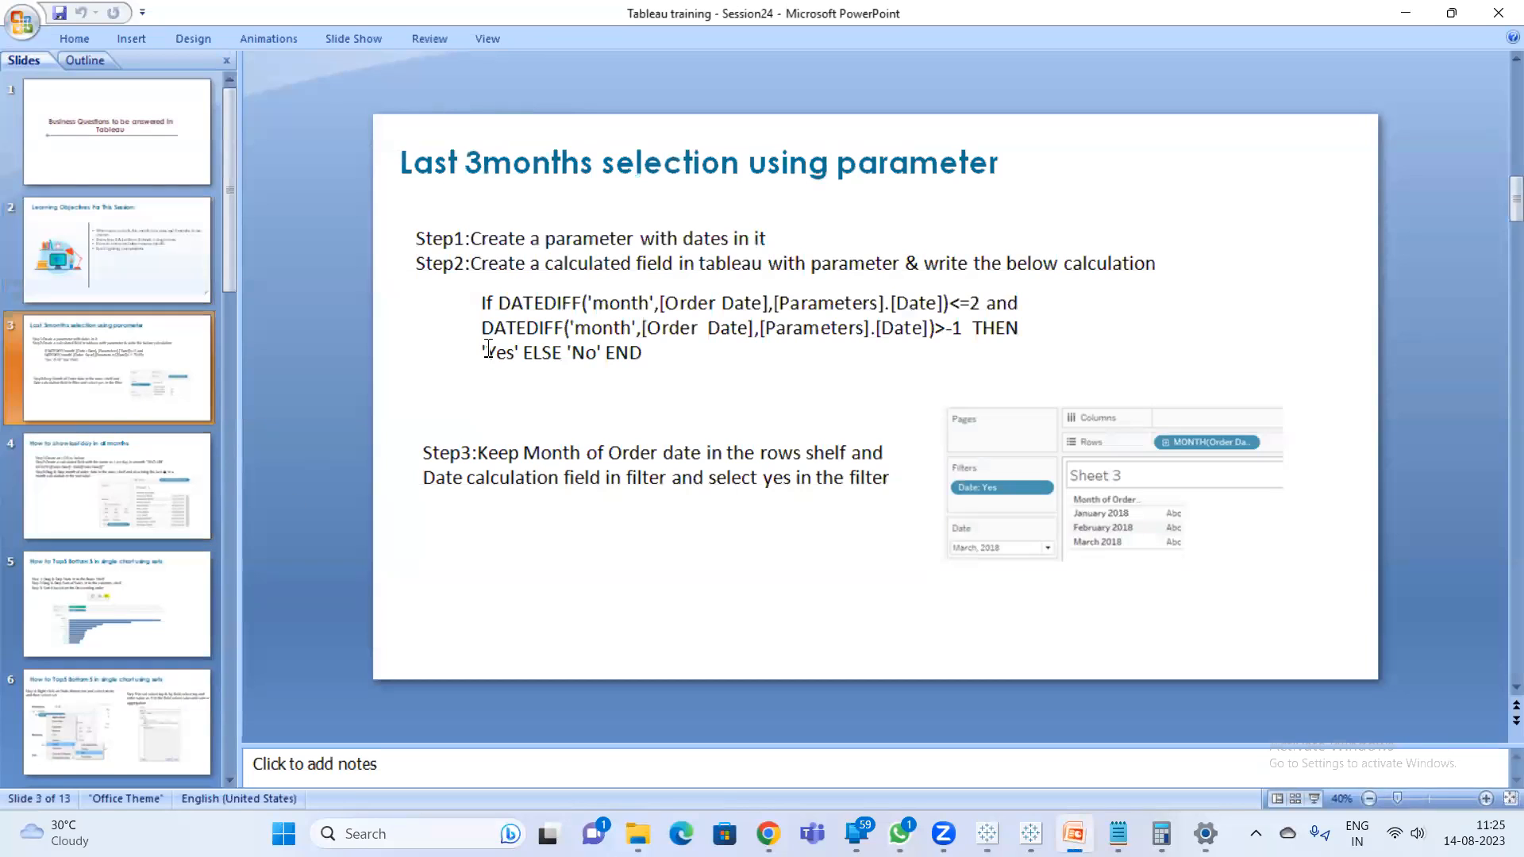
click(482, 300)
click(507, 313)
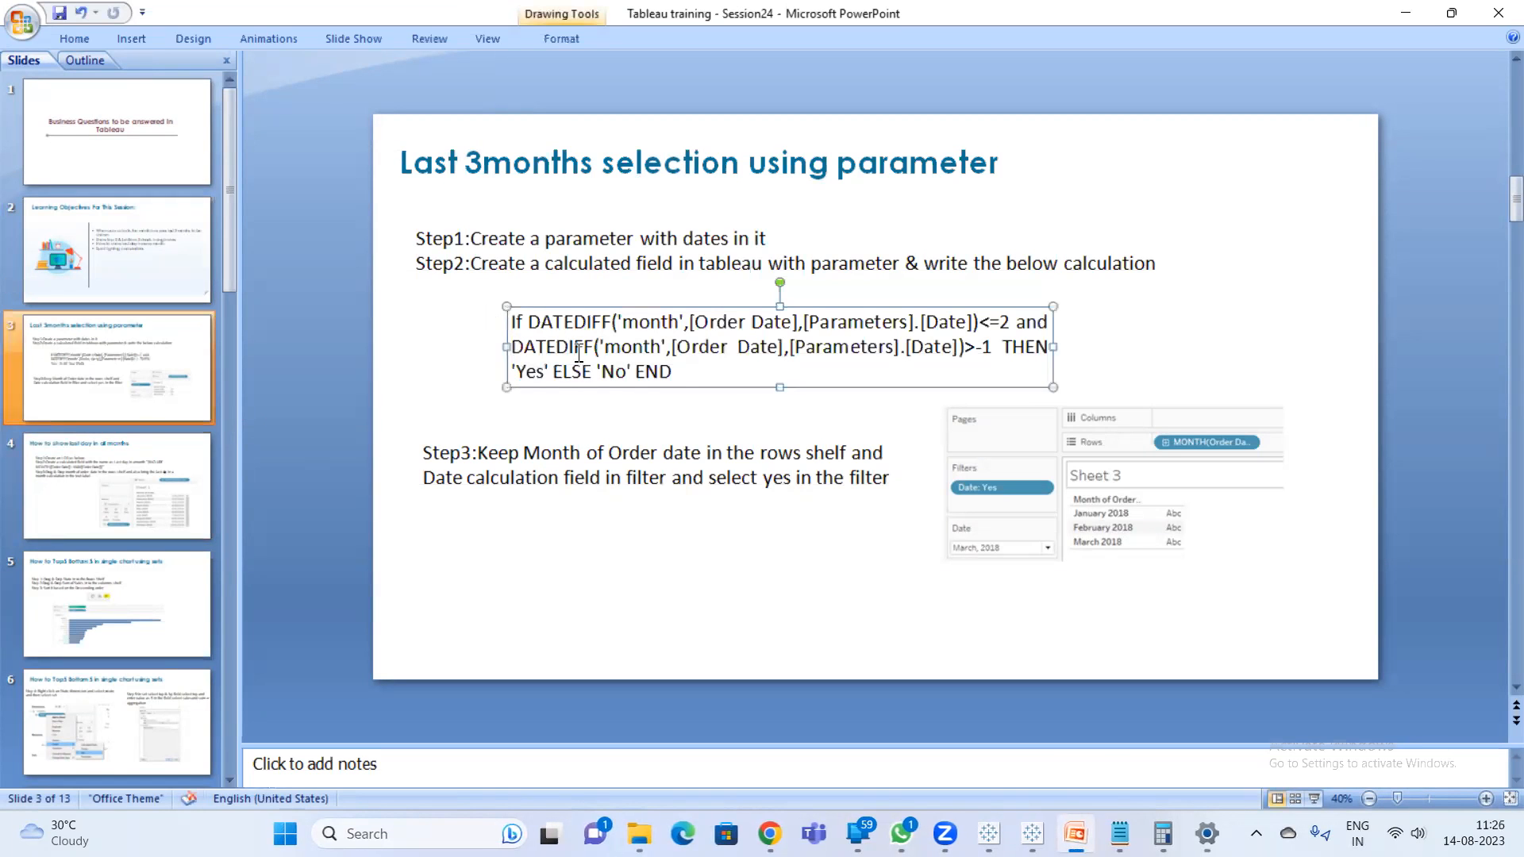
key(ctrl+z)
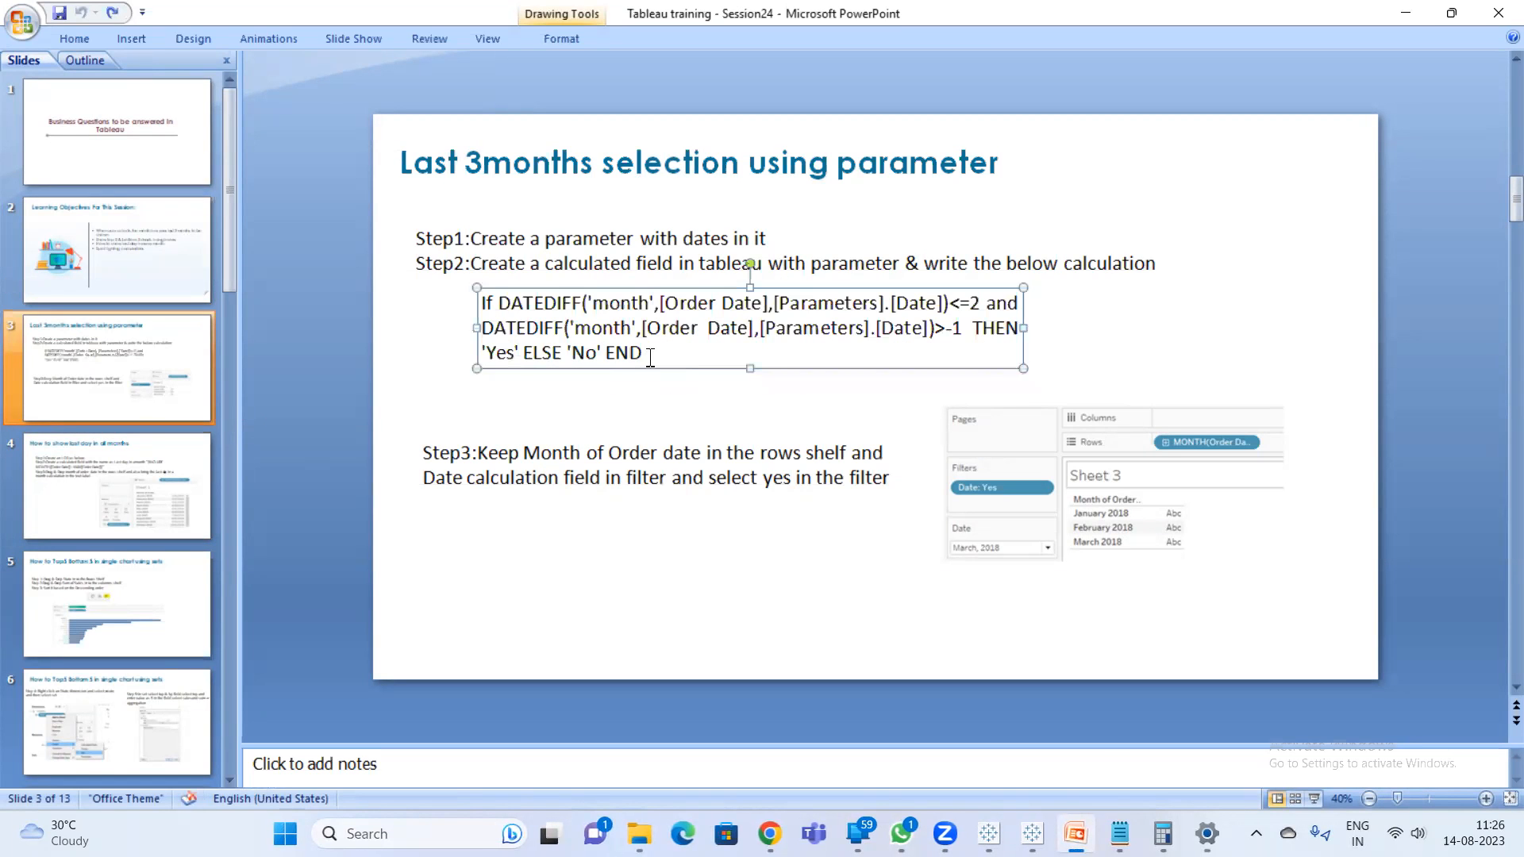
drag(649, 355, 482, 306)
key(ctrl+c)
key(alt+Tab)
key(ctrl+v)
drag(680, 473, 684, 378)
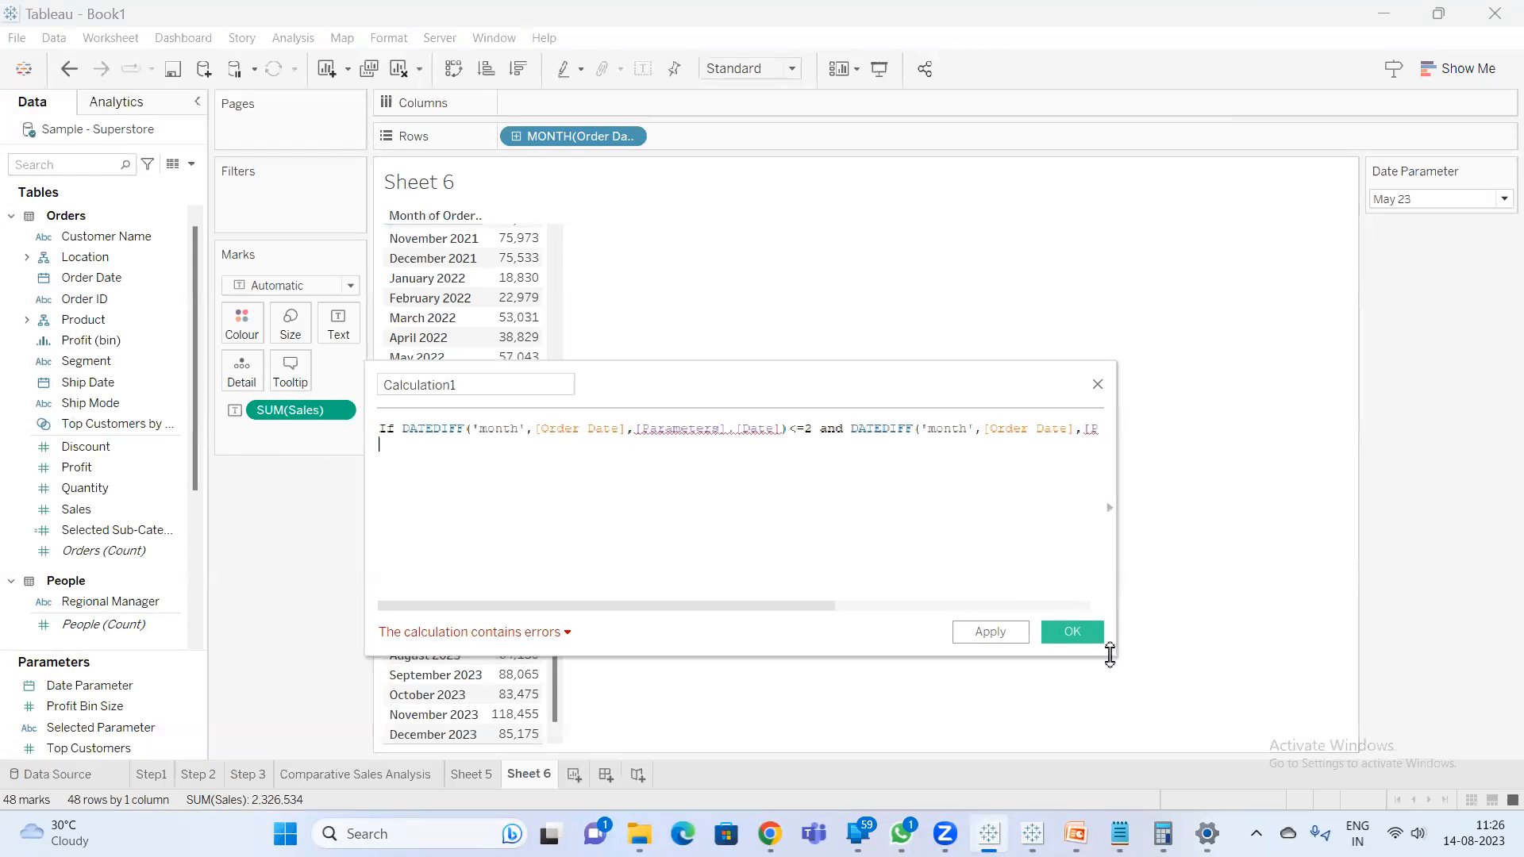
drag(1119, 649, 1304, 750)
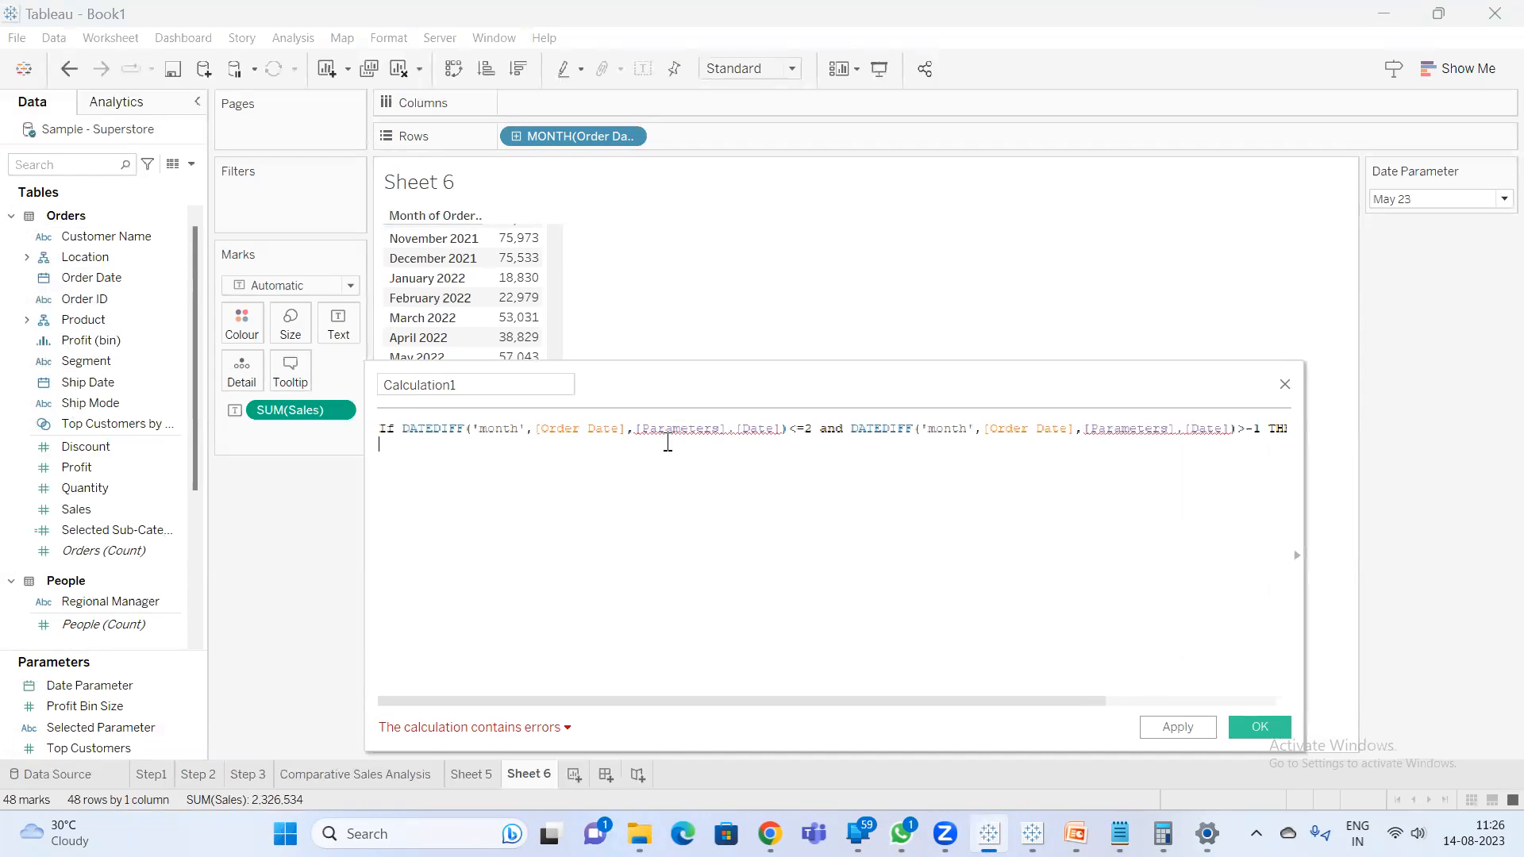
click(55, 164)
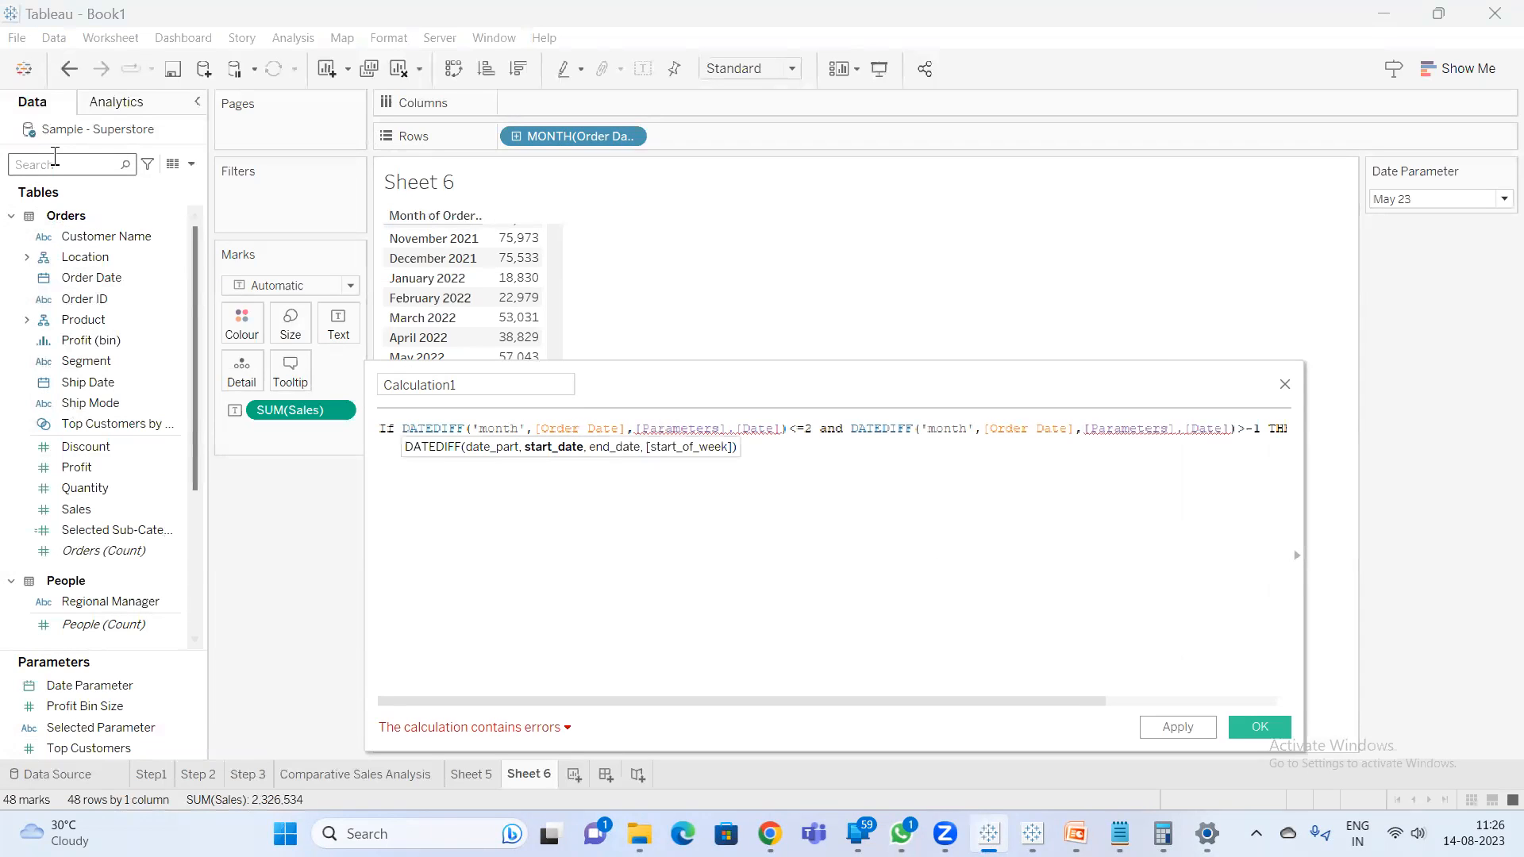
text(ord)
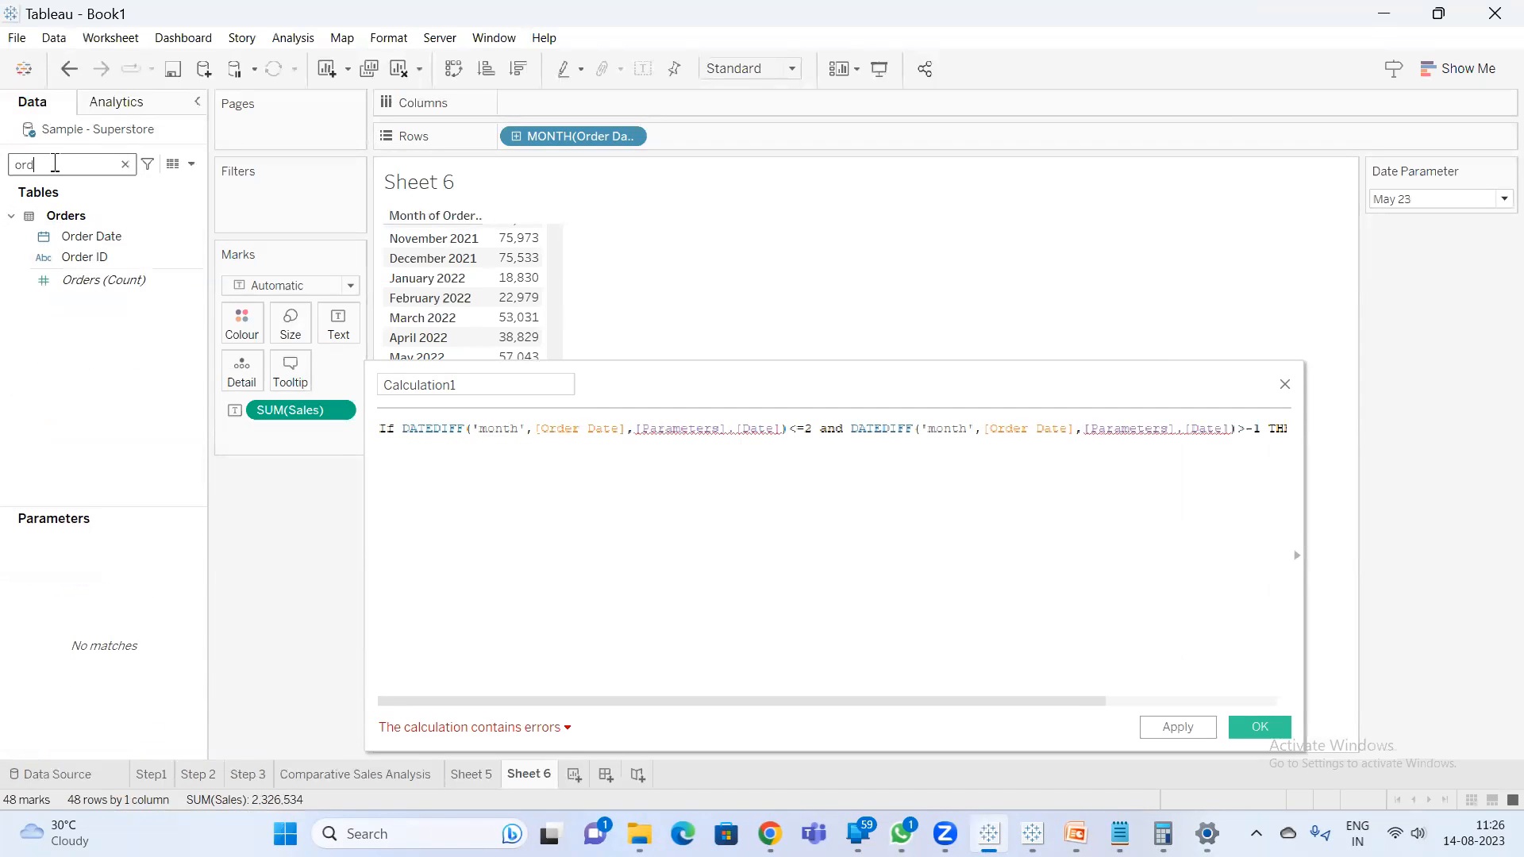
key(BackSpace)
key(BackSpace)
key(BackSpace)
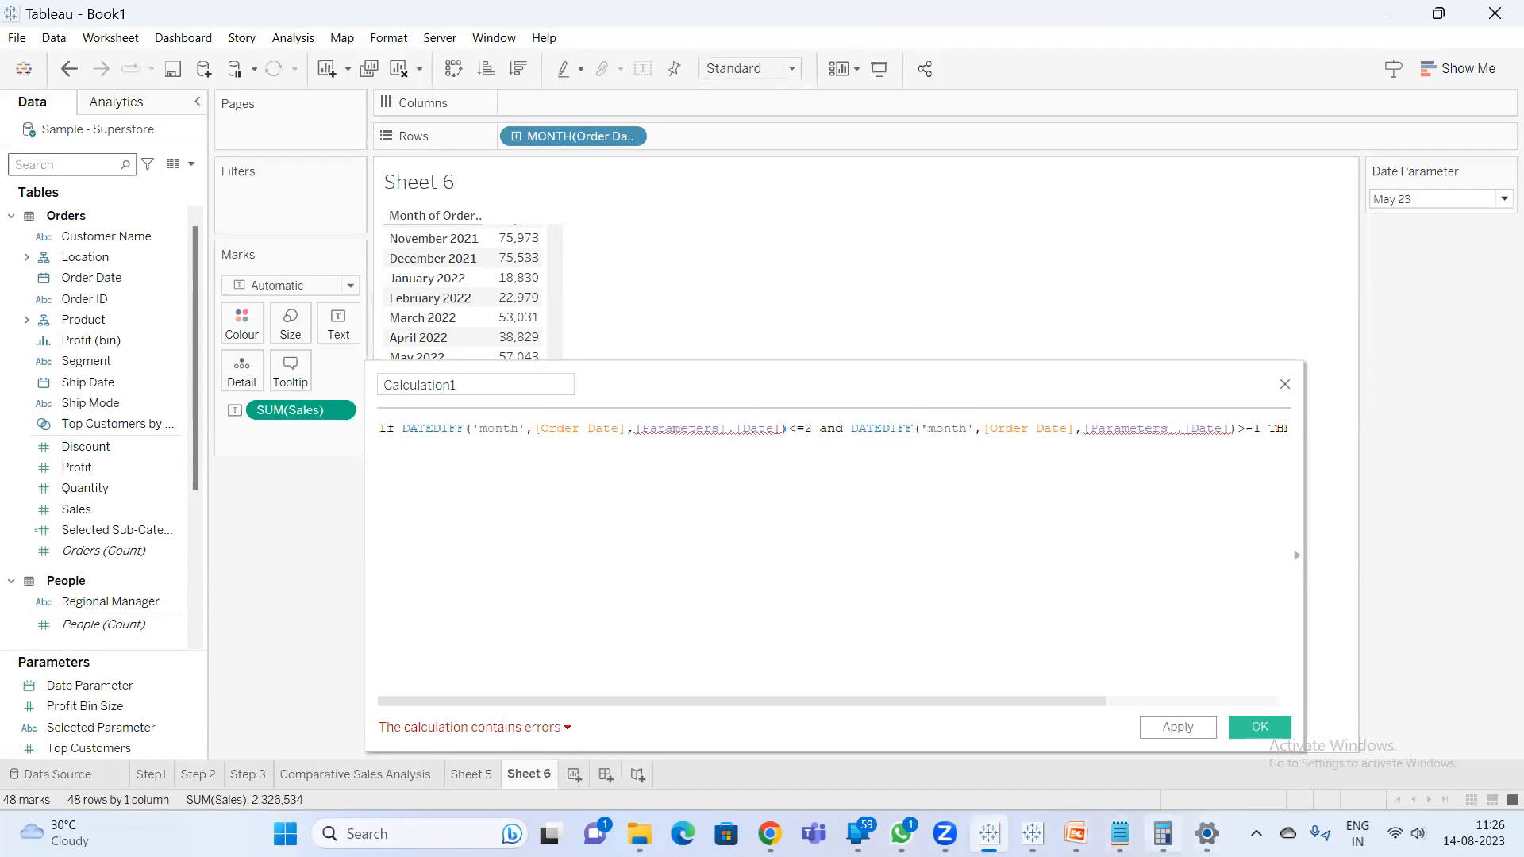
- Switch to Windows Settings, set the display scale to 150%, and return to the calculation in Tableau
click(1207, 833)
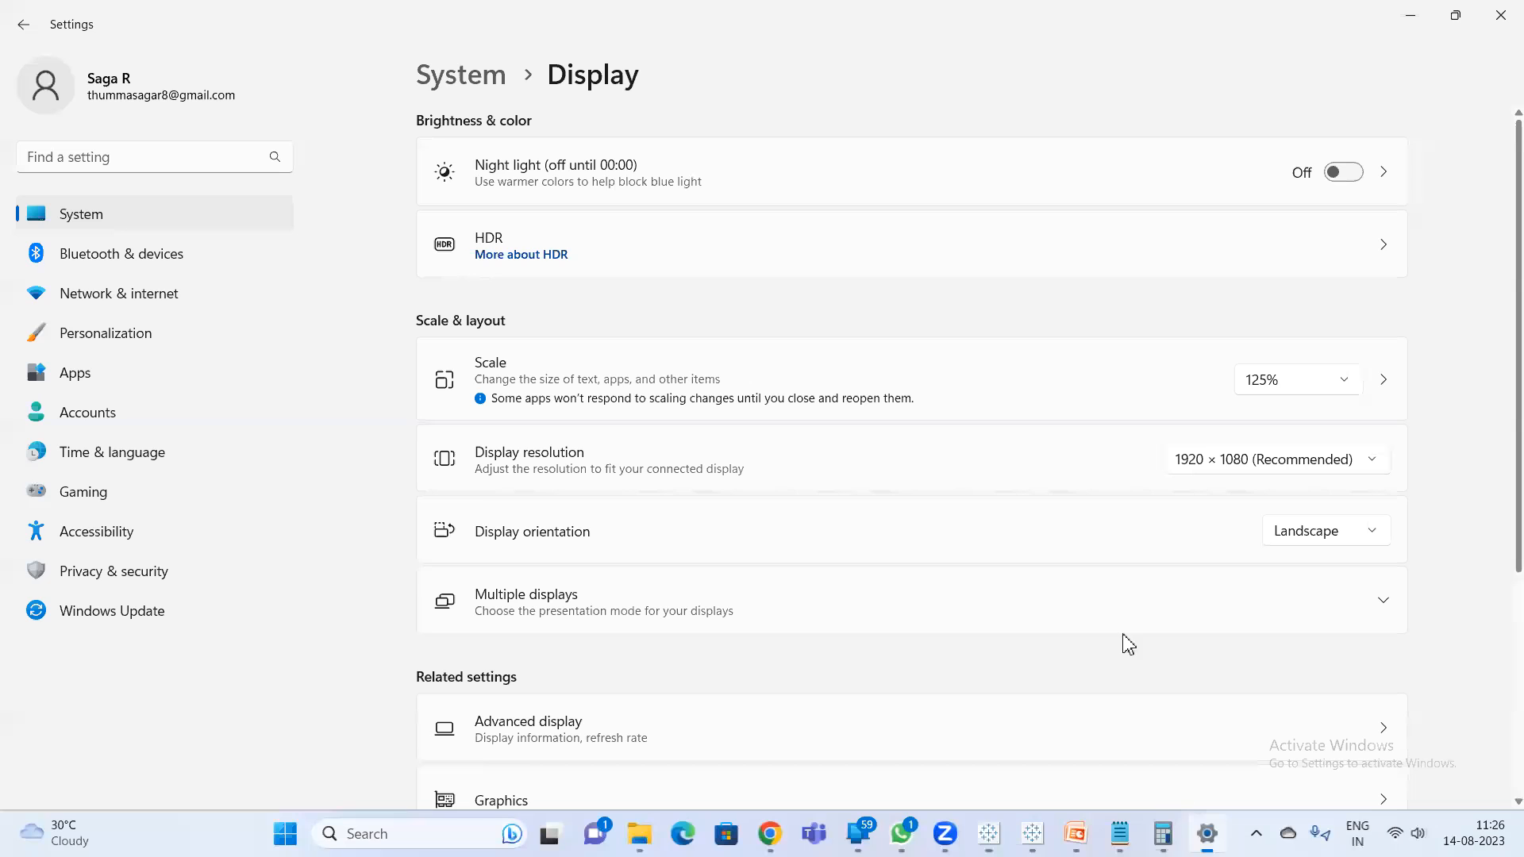
click(1322, 388)
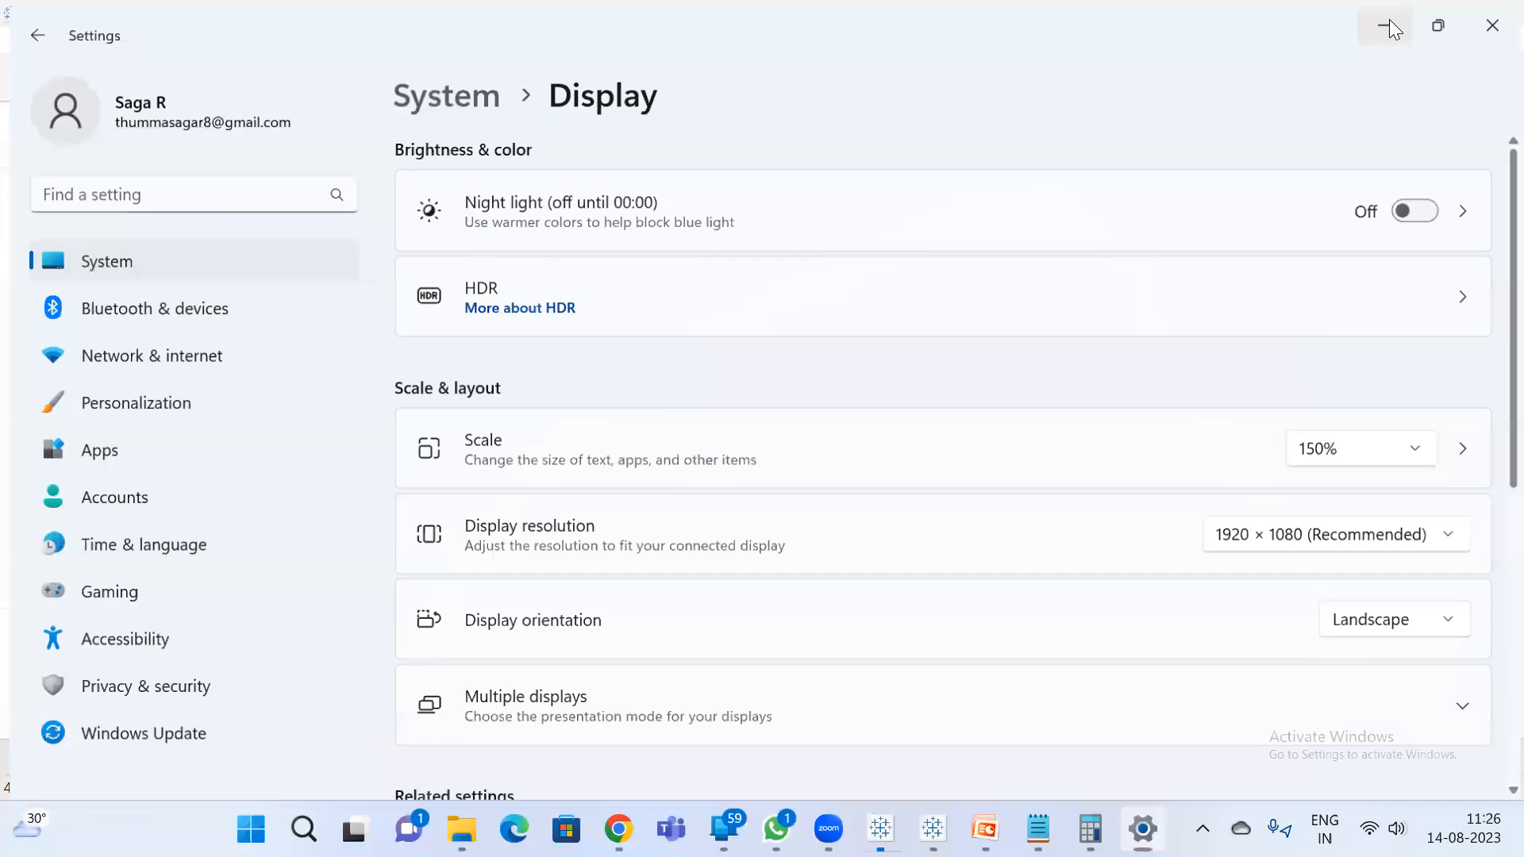
click(1389, 20)
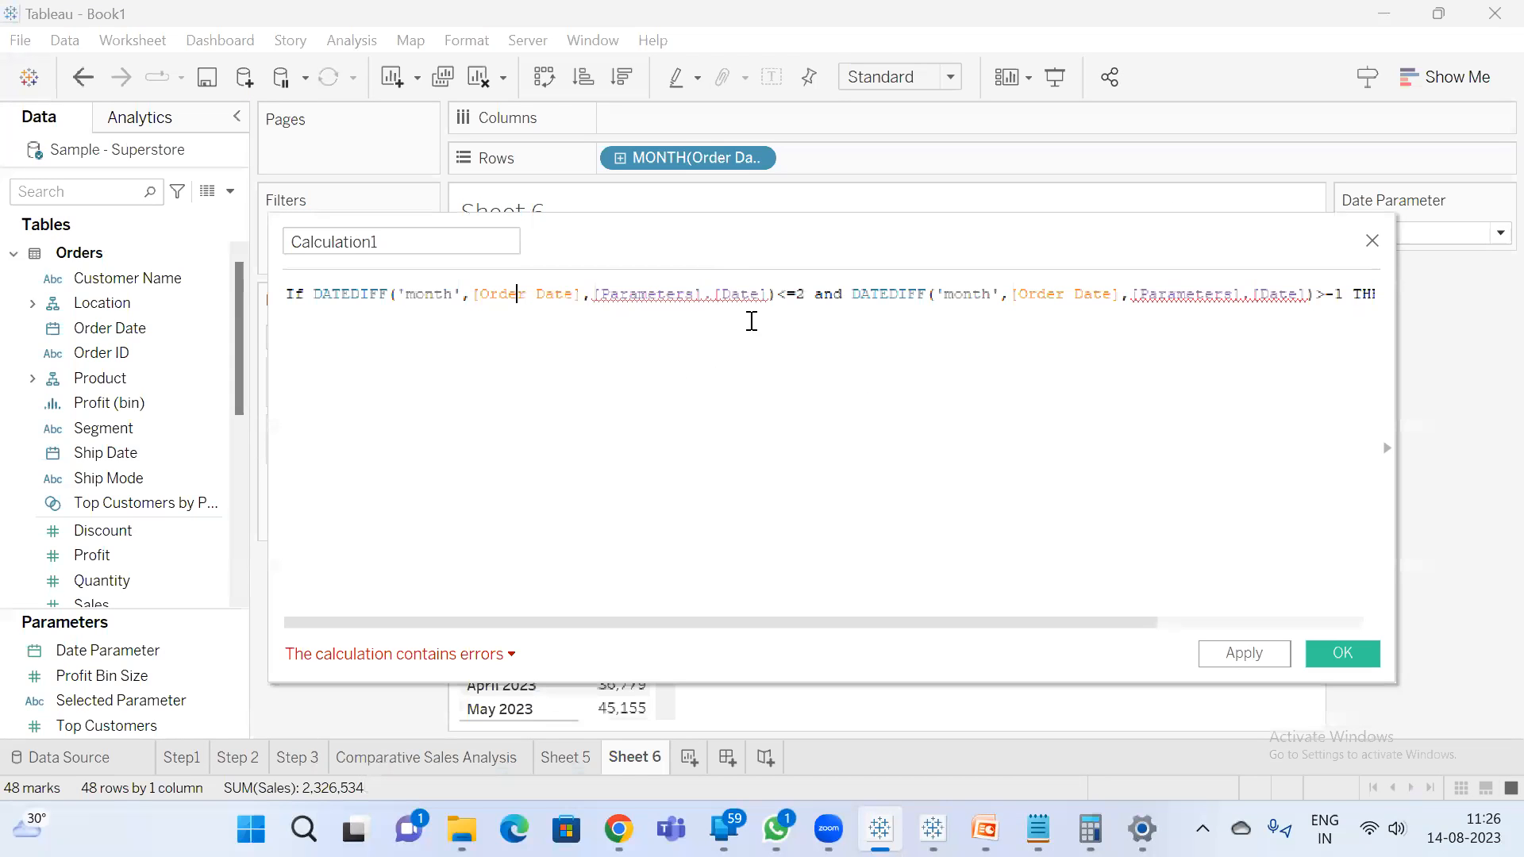
- Replace [Parameters].[Date] in the first DATEDIFF with [Date Parameter] and check the function's start and end date arguments
double_click(706, 302)
text(Date)
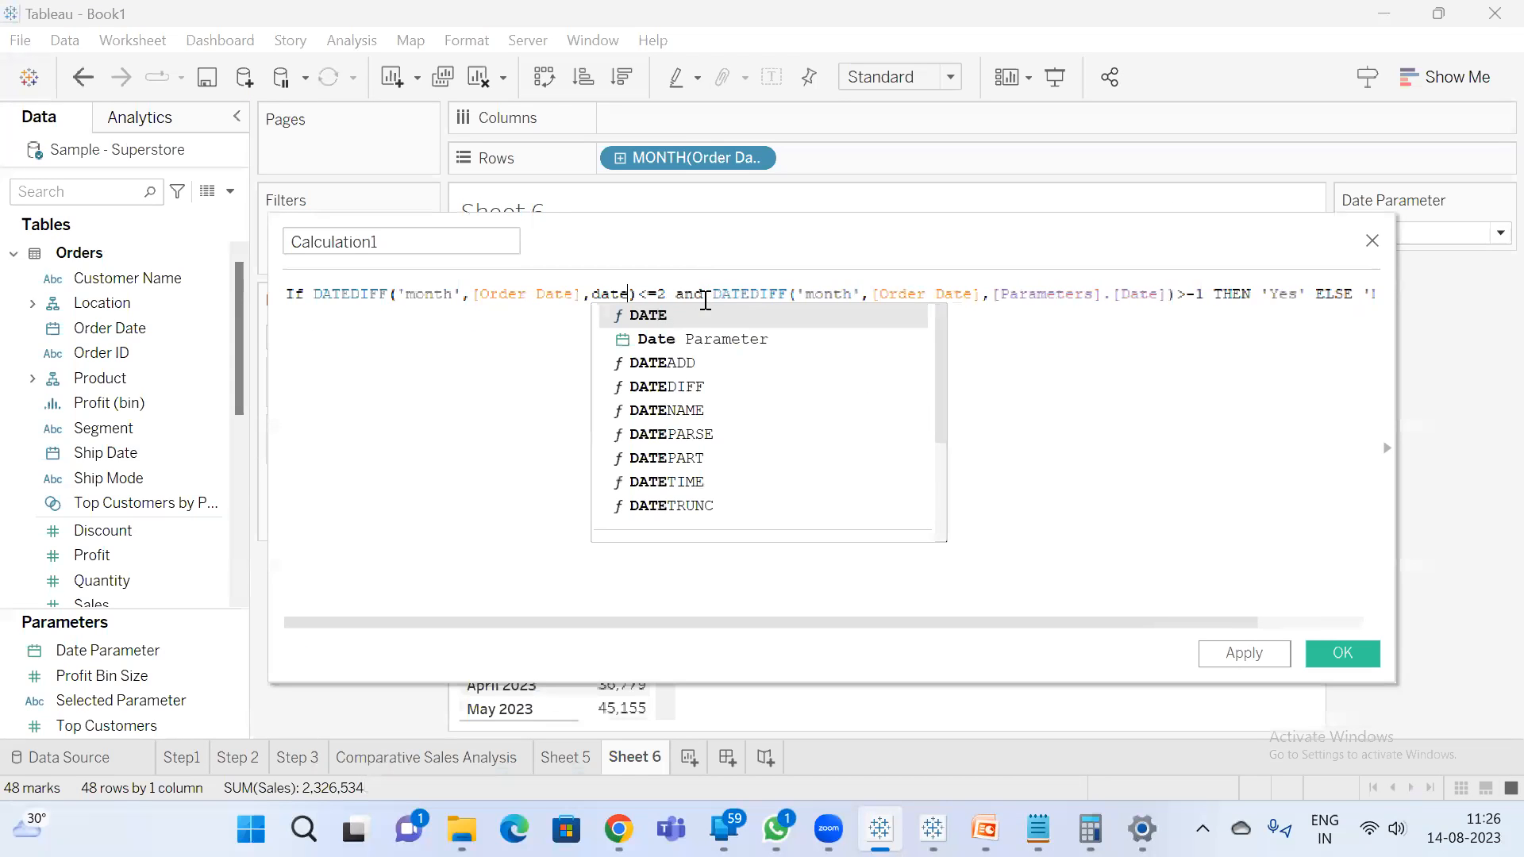
click(720, 344)
click(635, 382)
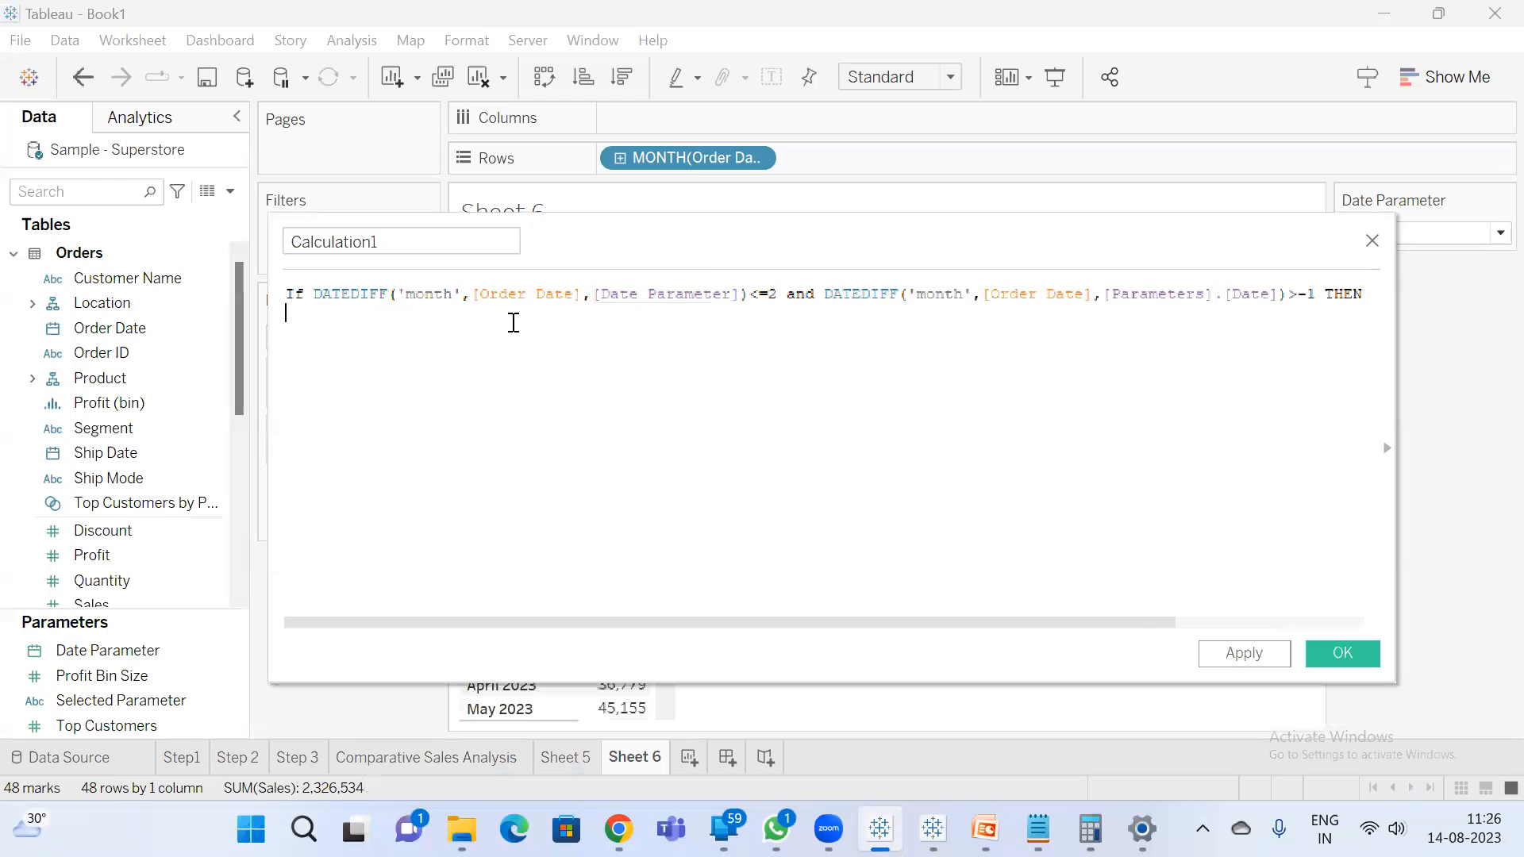
click(528, 298)
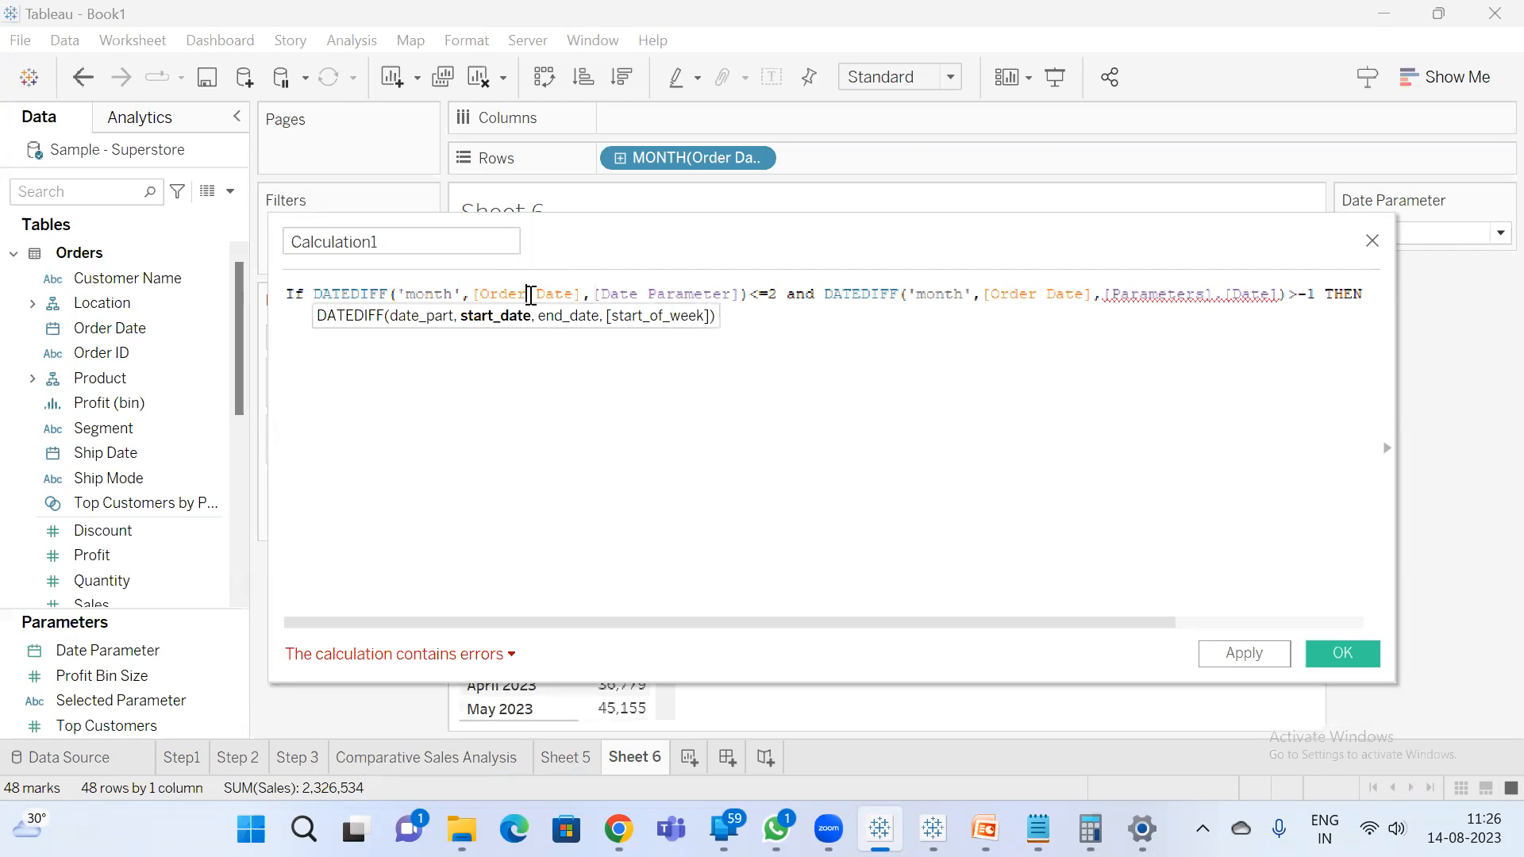
click(668, 295)
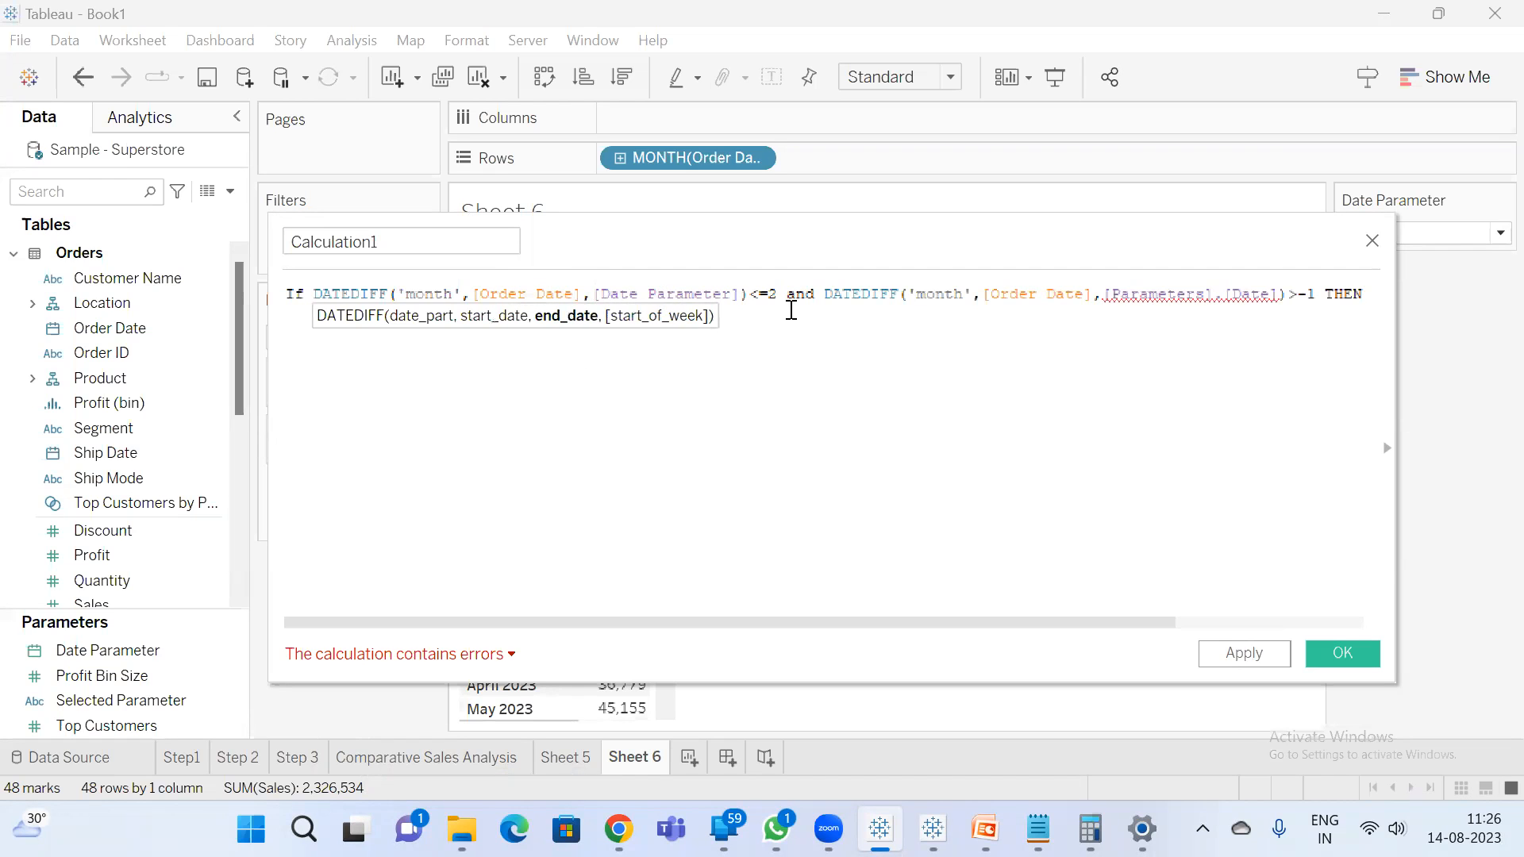
click(643, 366)
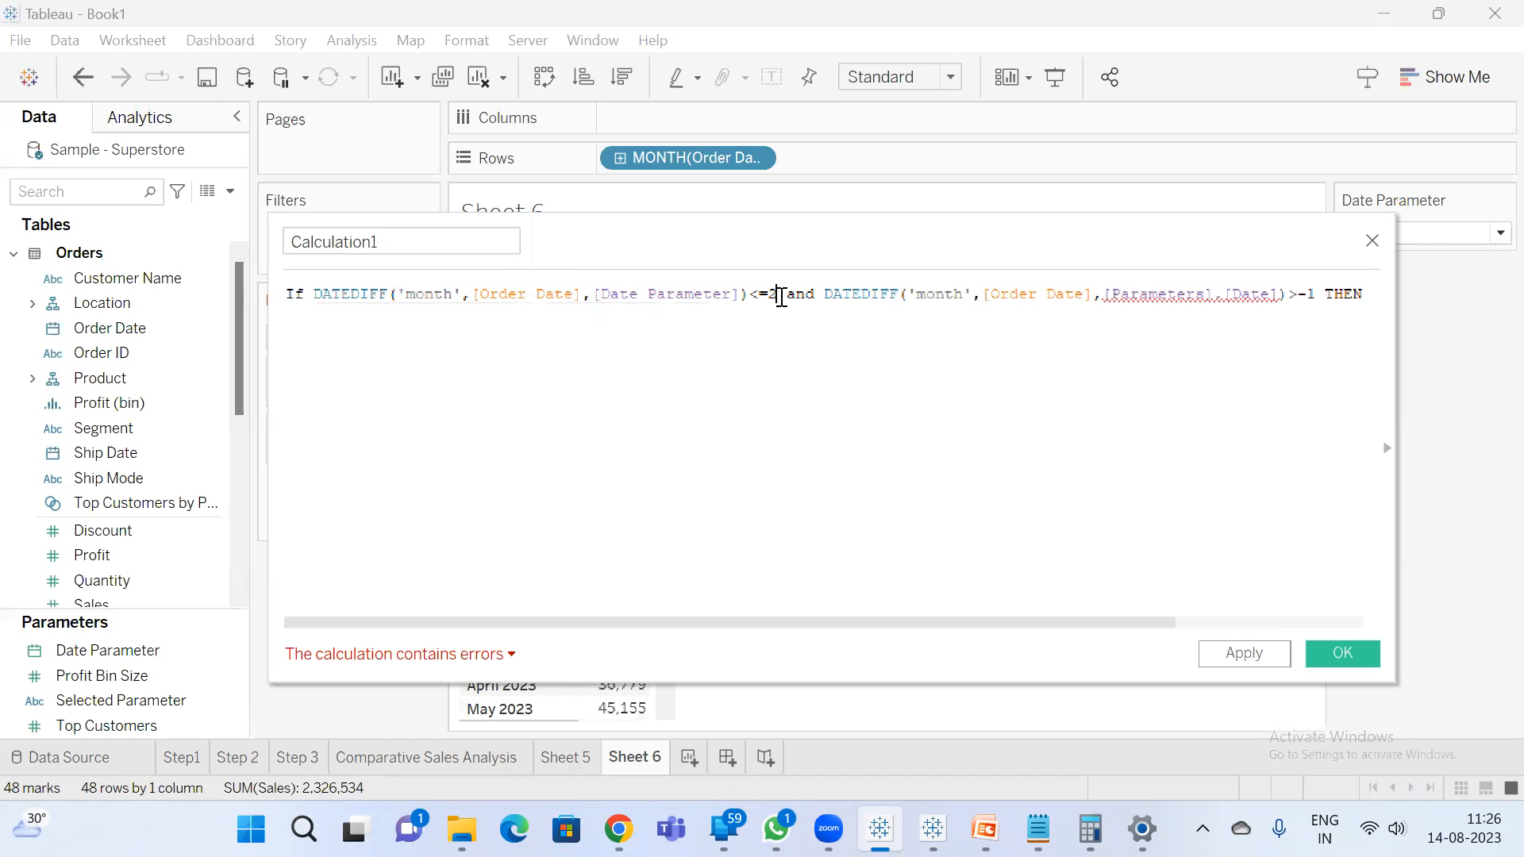
- Break the formula after <=2 and write the example lines "aug 2020 ,aug 2020" and "sep 2020,aug 2020" in the gap
click(782, 297)
key(Return)
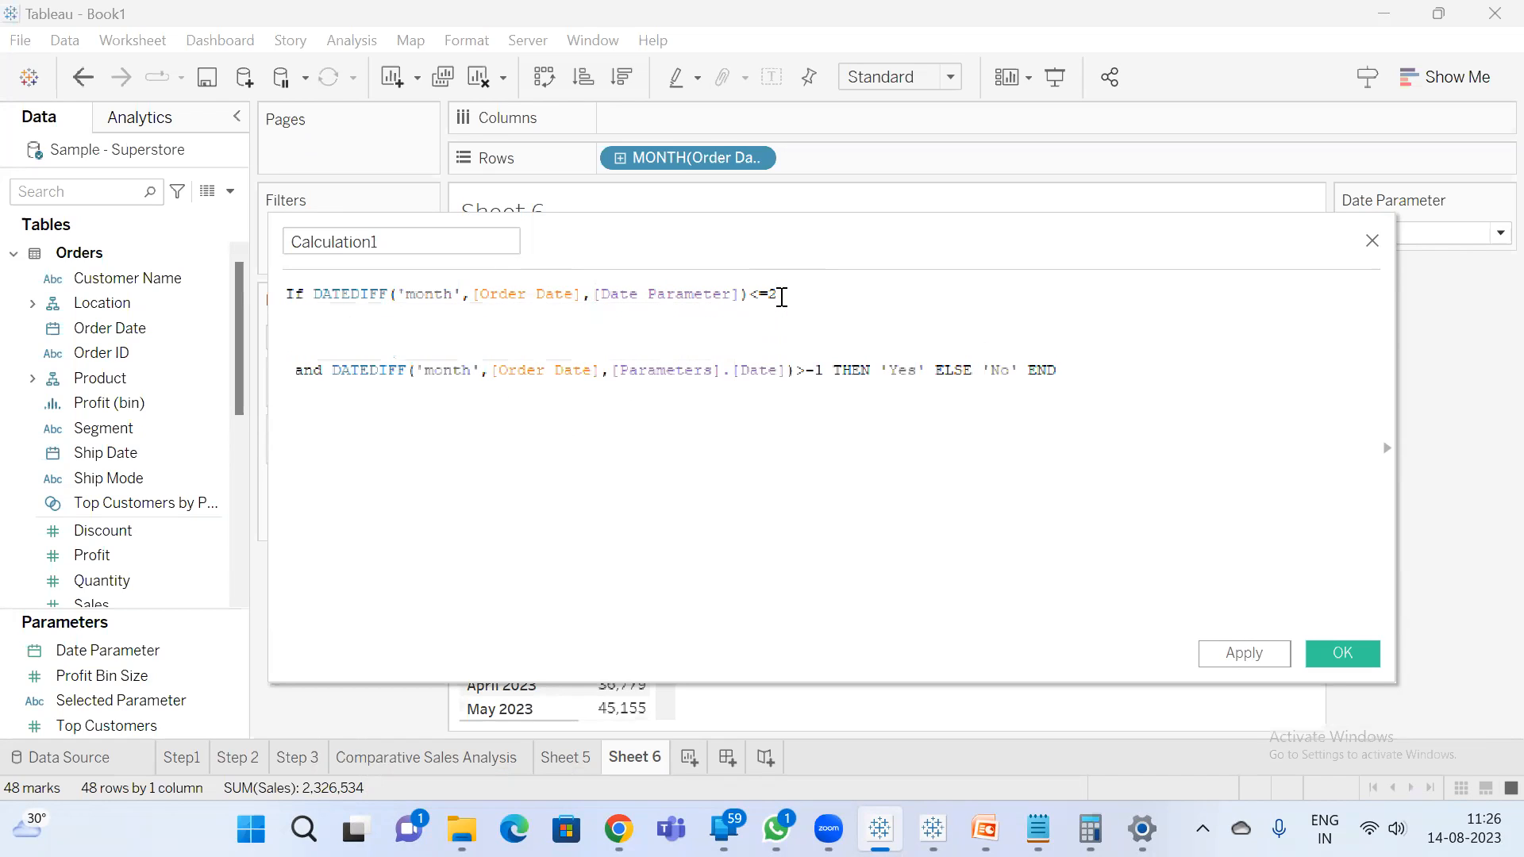
key(Up)
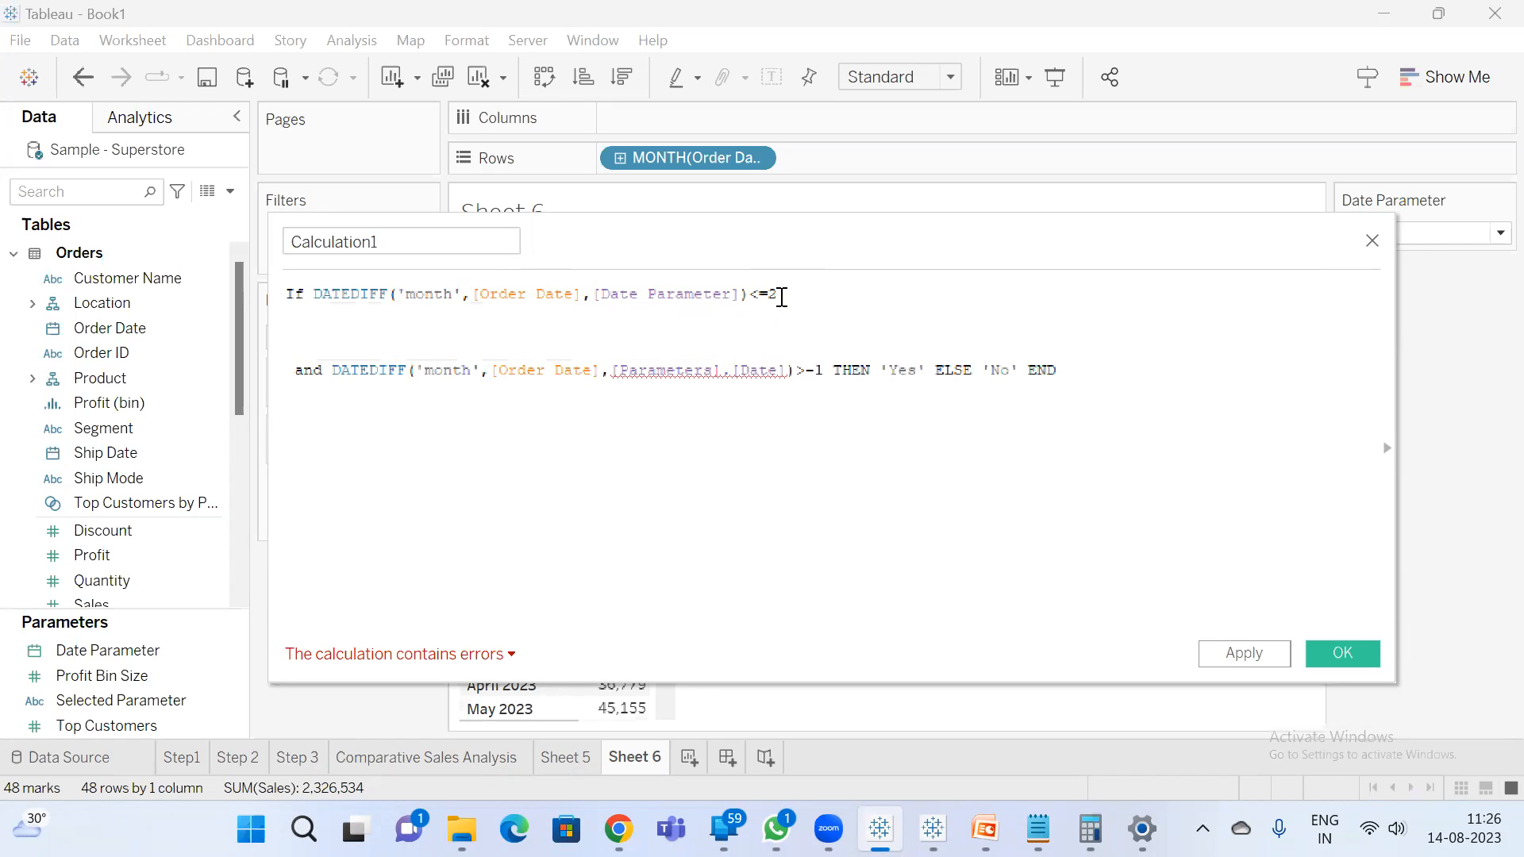
text(aug 2020)
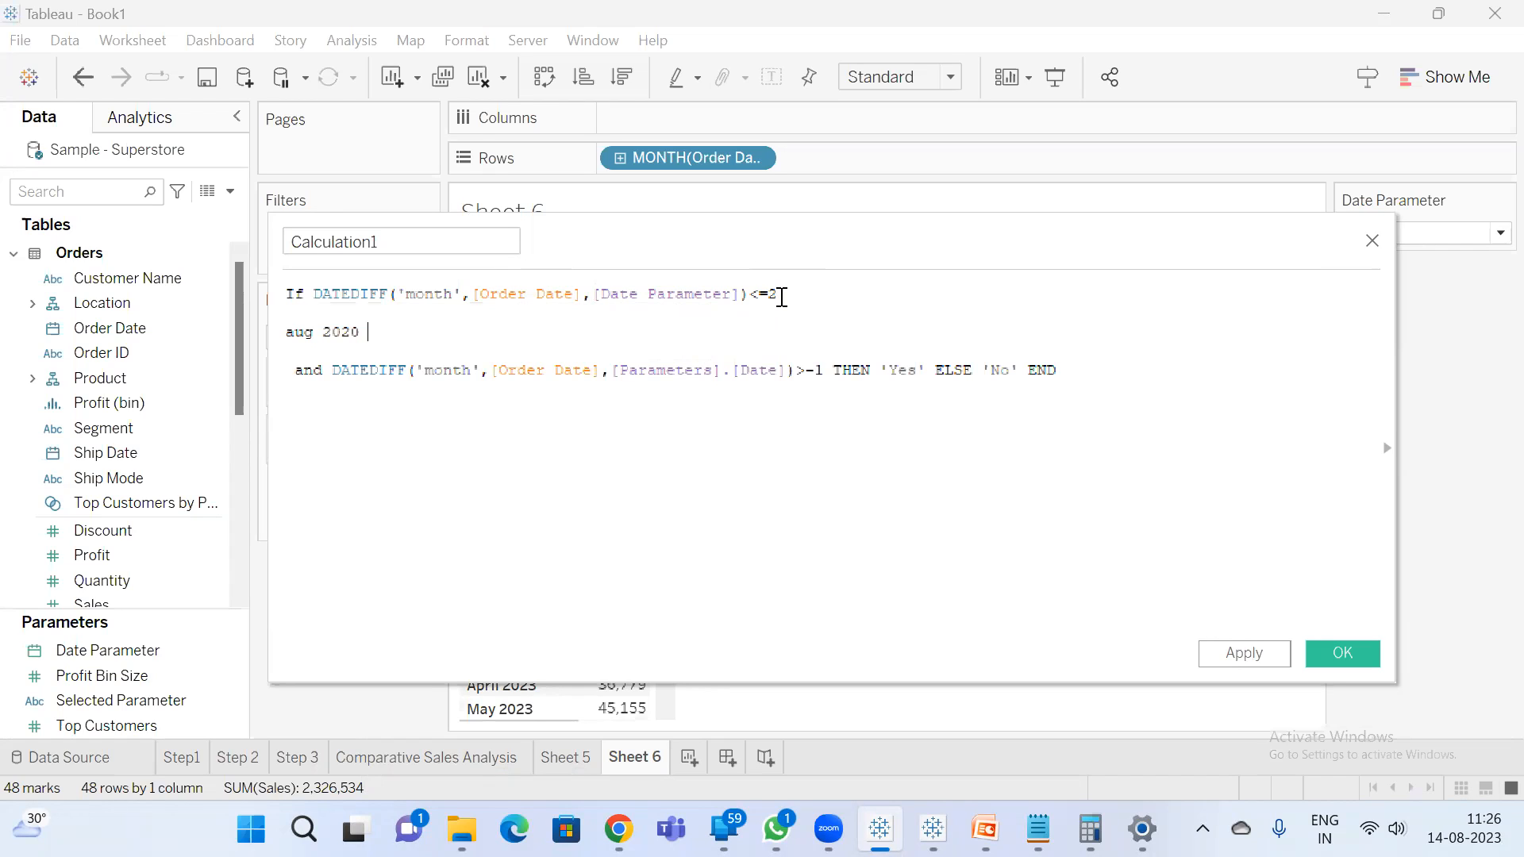
text( ,aug 2020)
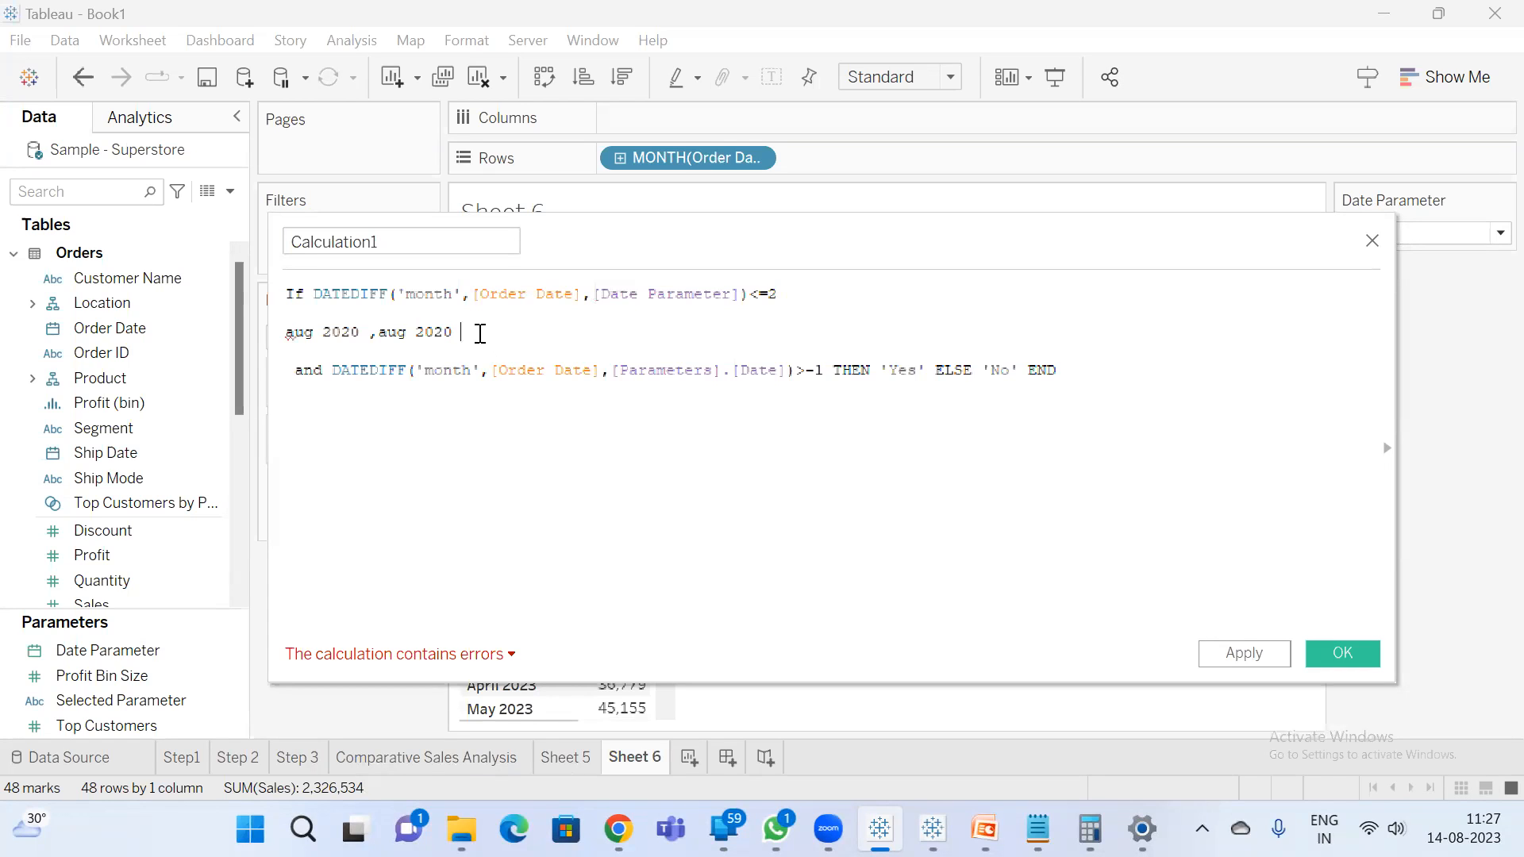
text(,)
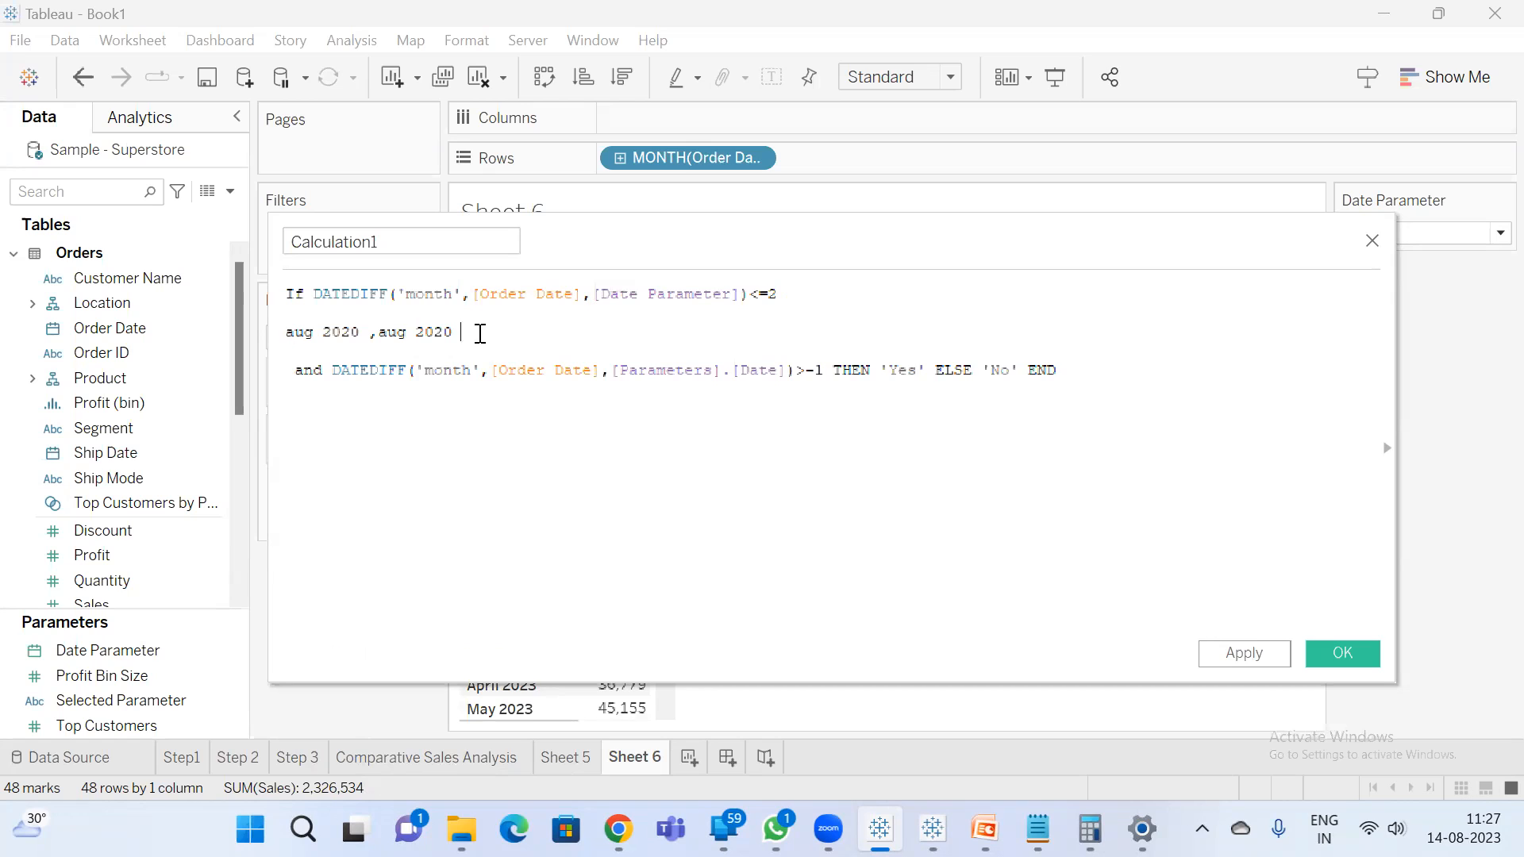
key(Return)
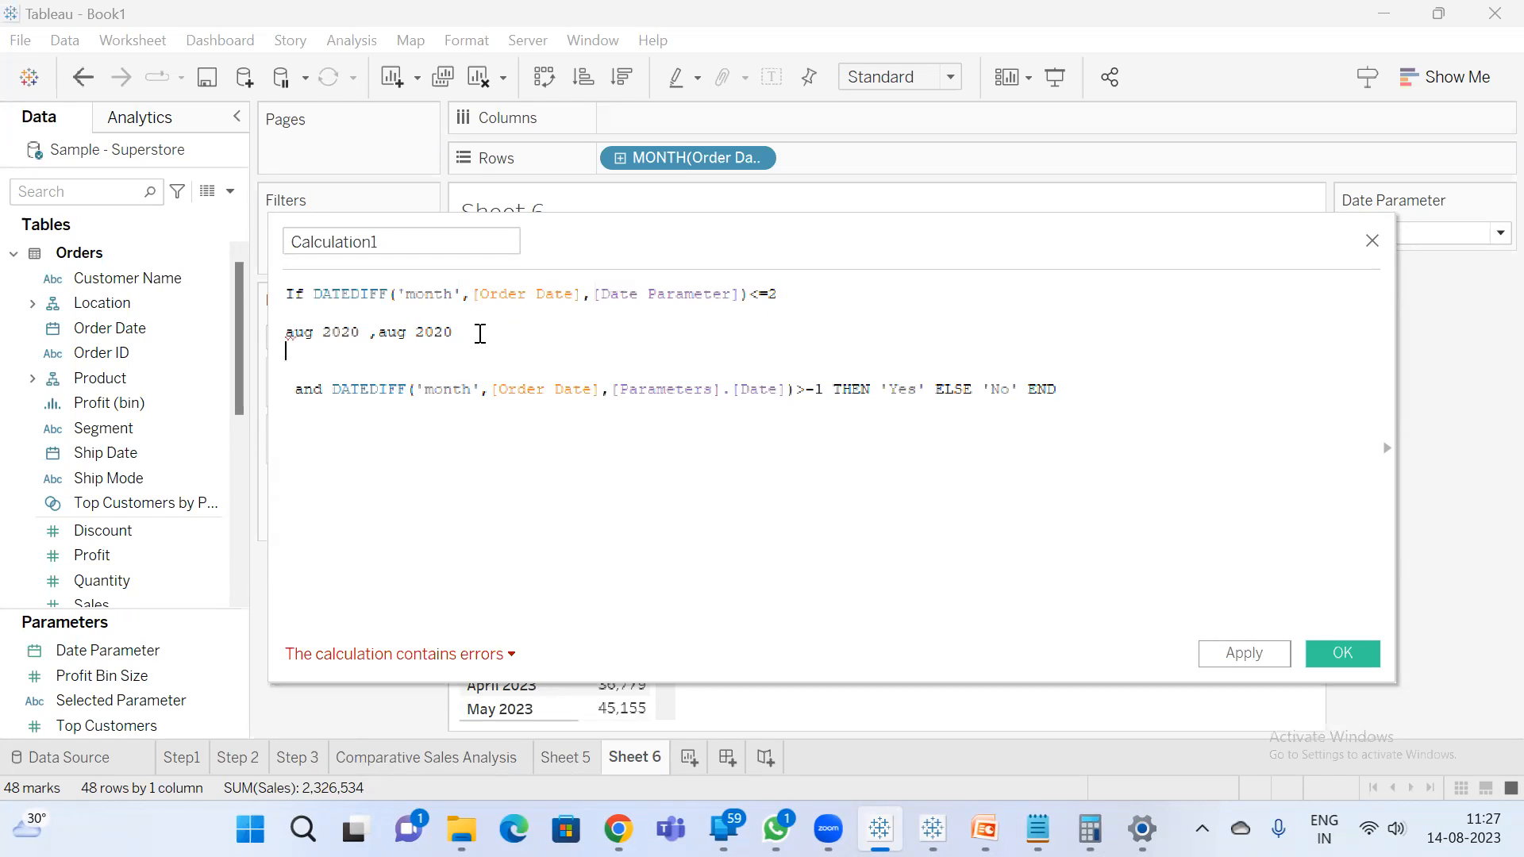
text(sep )
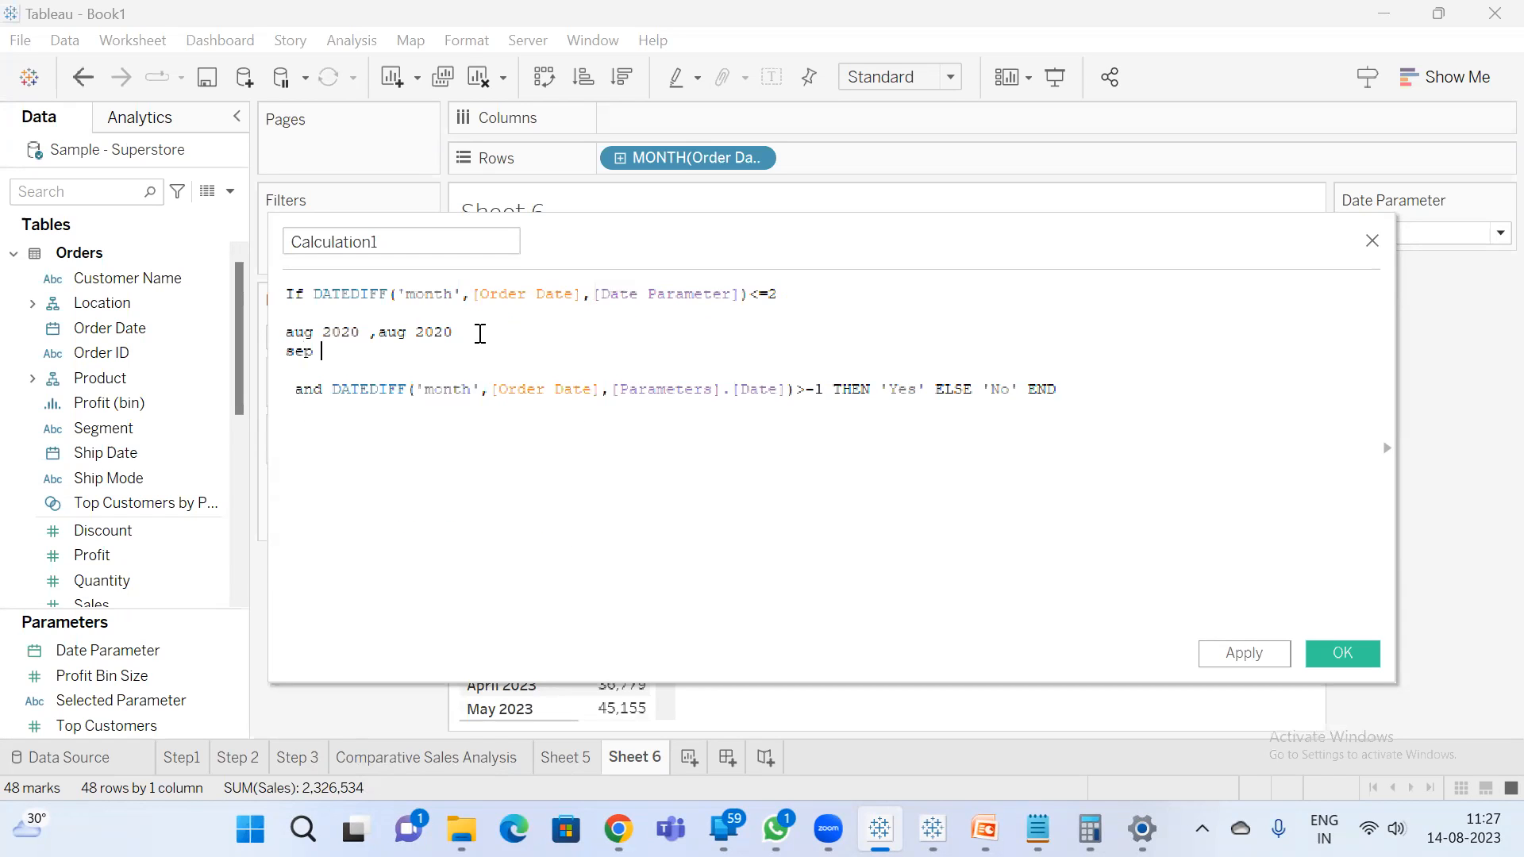
text(2020,aug 2020)
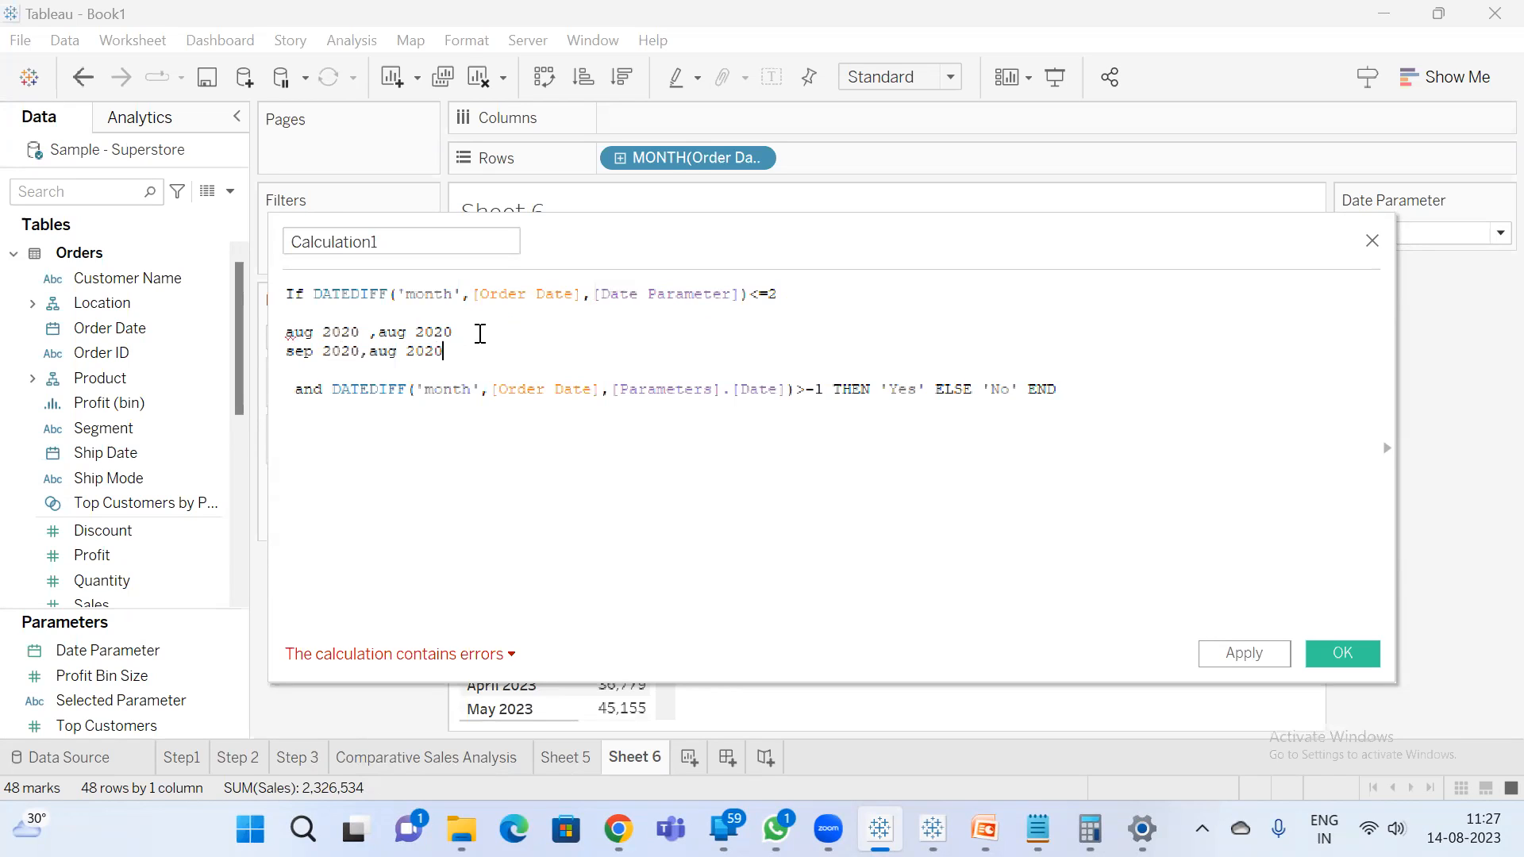
- Add the results =0 and =1 to the two example lines and add a third line, "oct 2020,aug 2020=2"
click(474, 332)
text(=0)
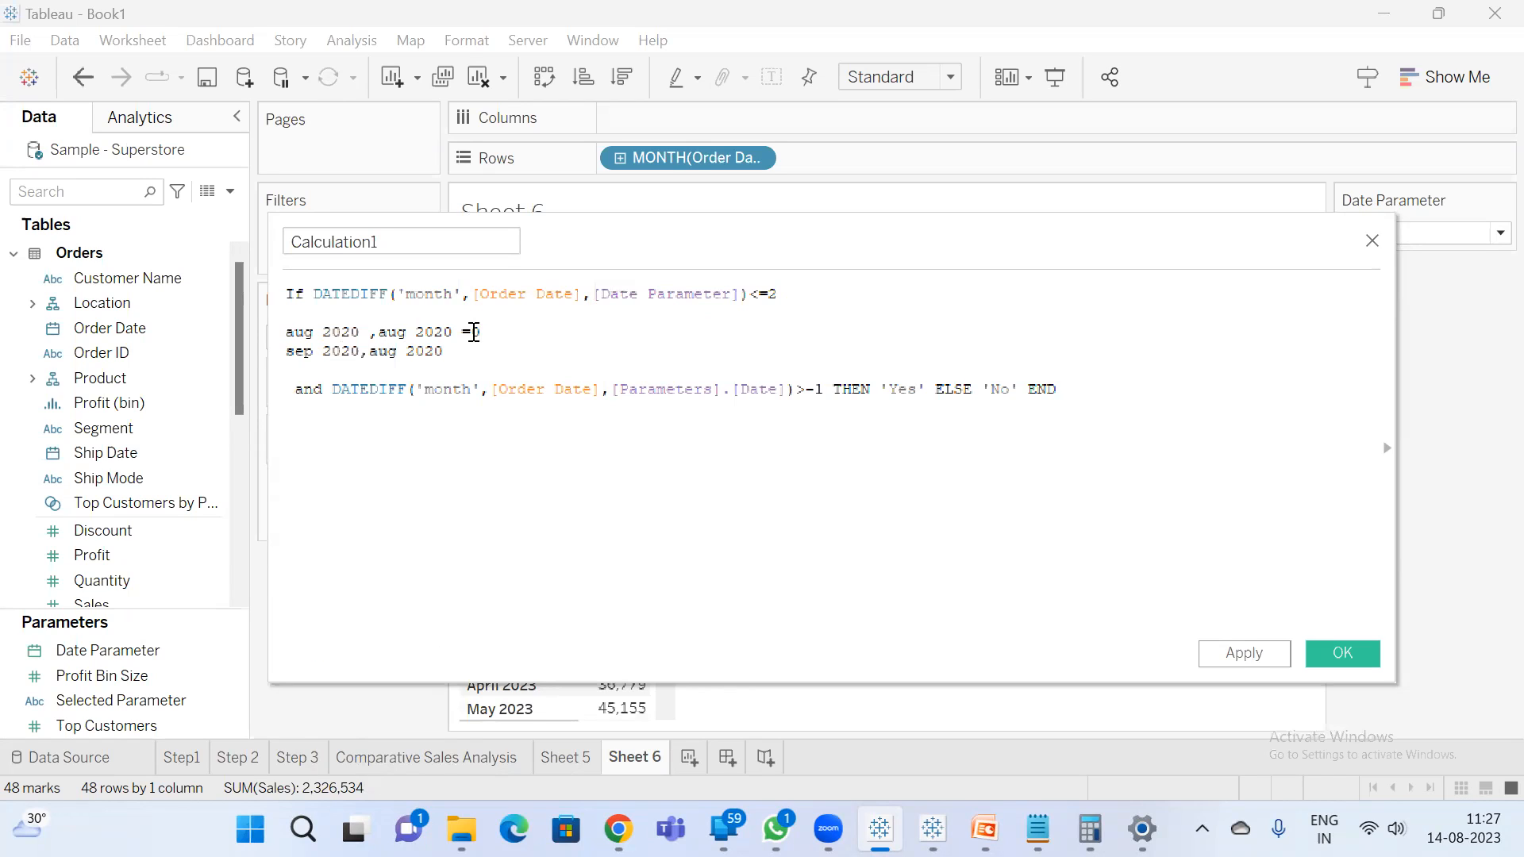
key(Down)
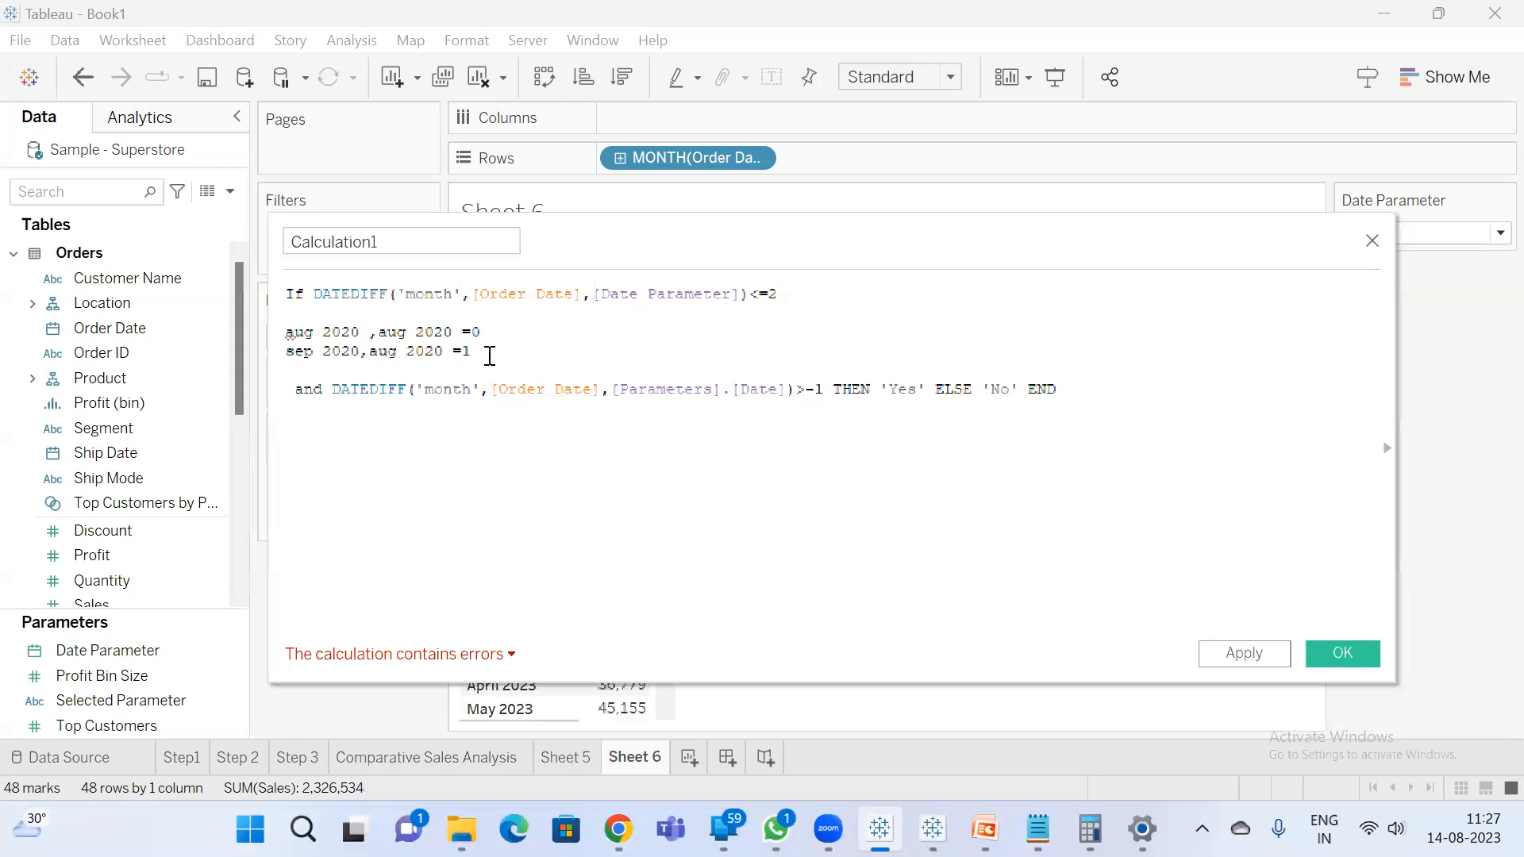
key(Return)
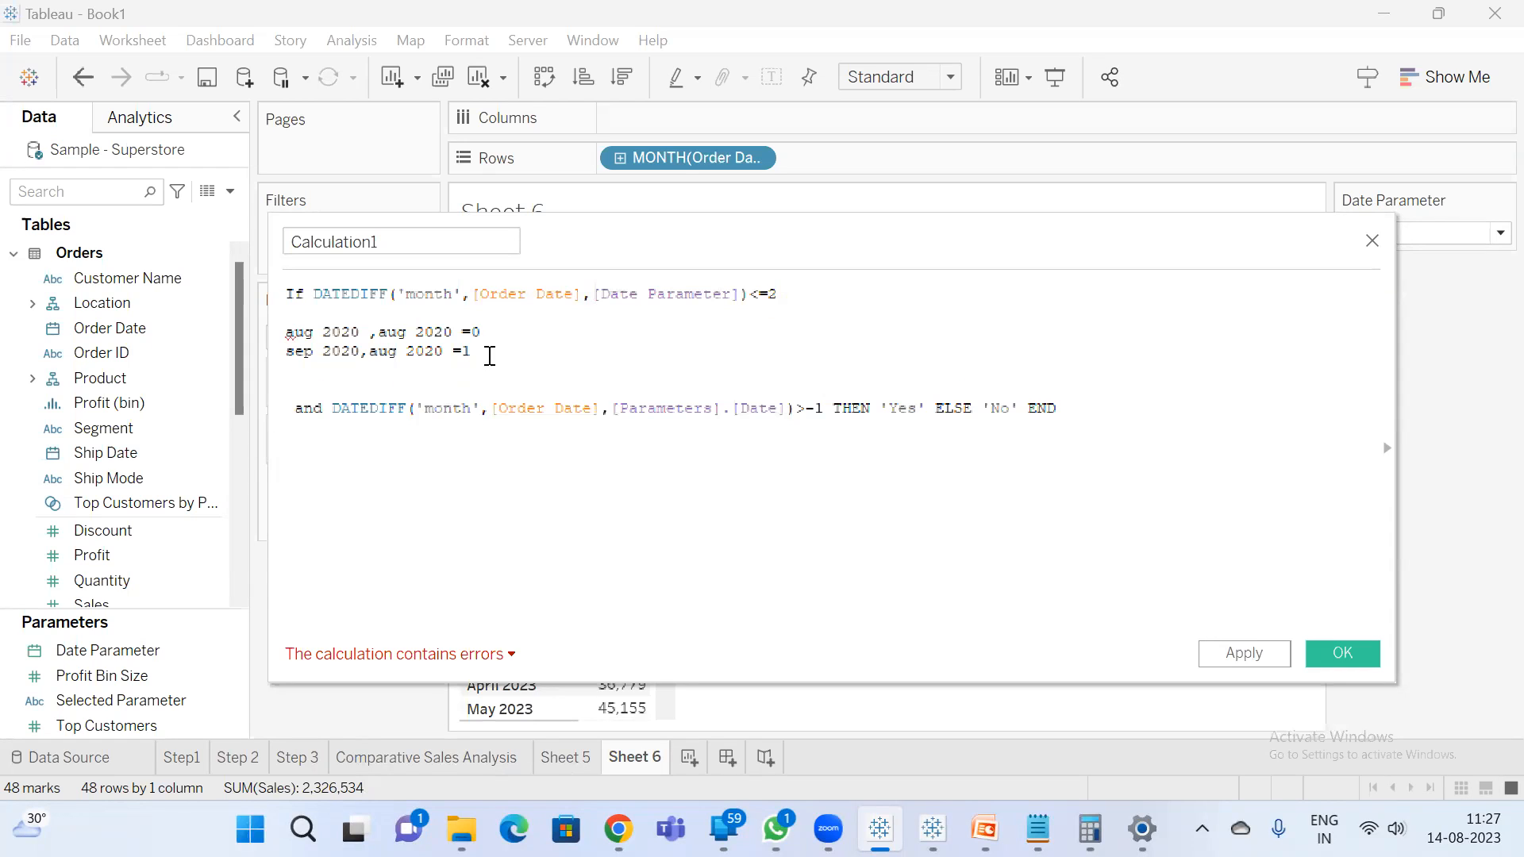
text(oct 2020,aug 2020=2)
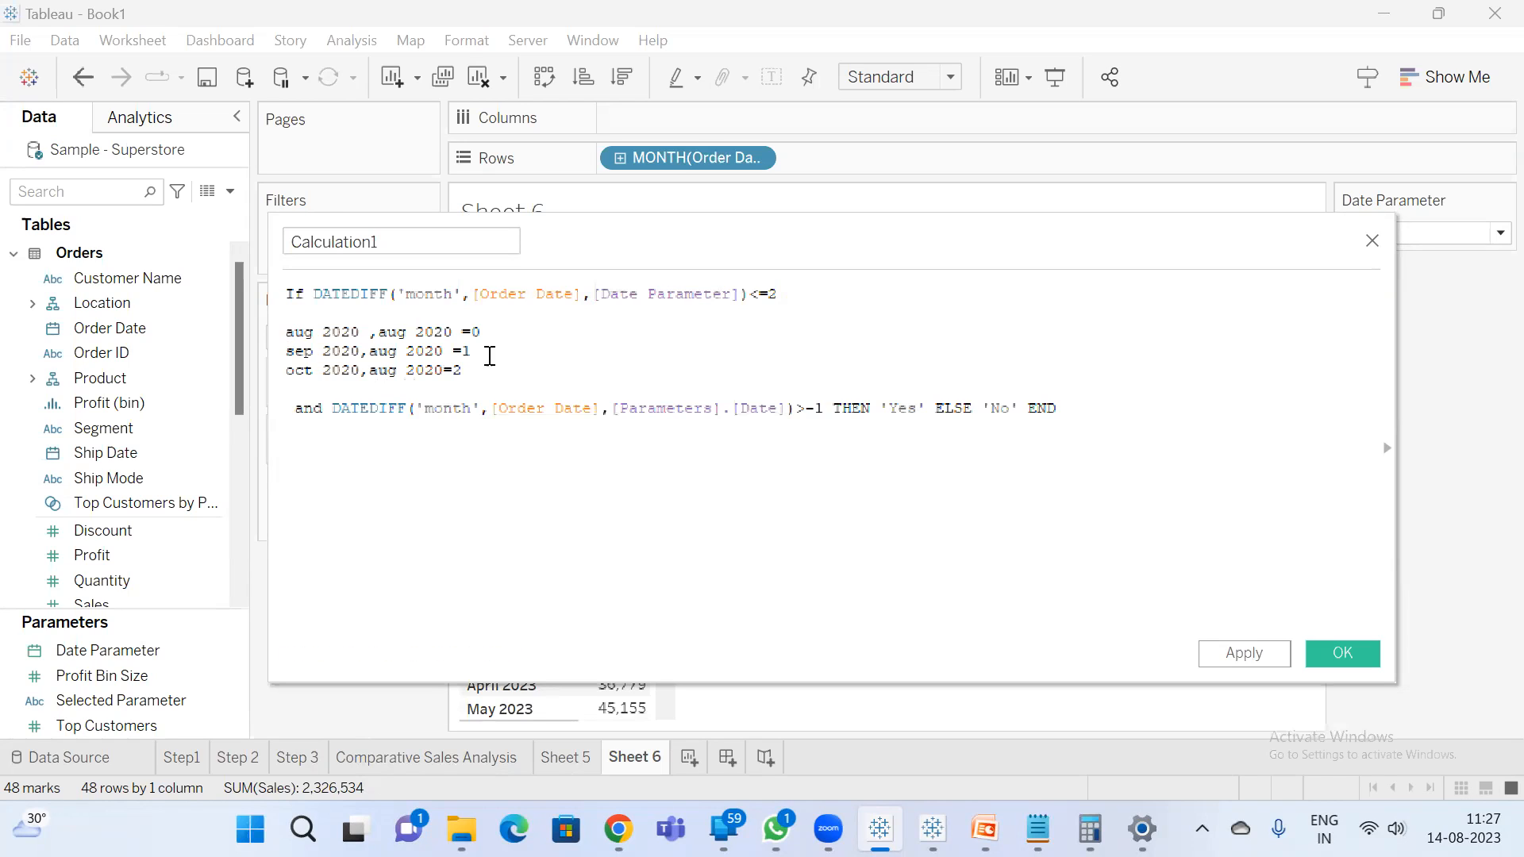
- Add a fourth example line, "jul 2020,aug 2020=-1", below the October line in the calculation
key(Return)
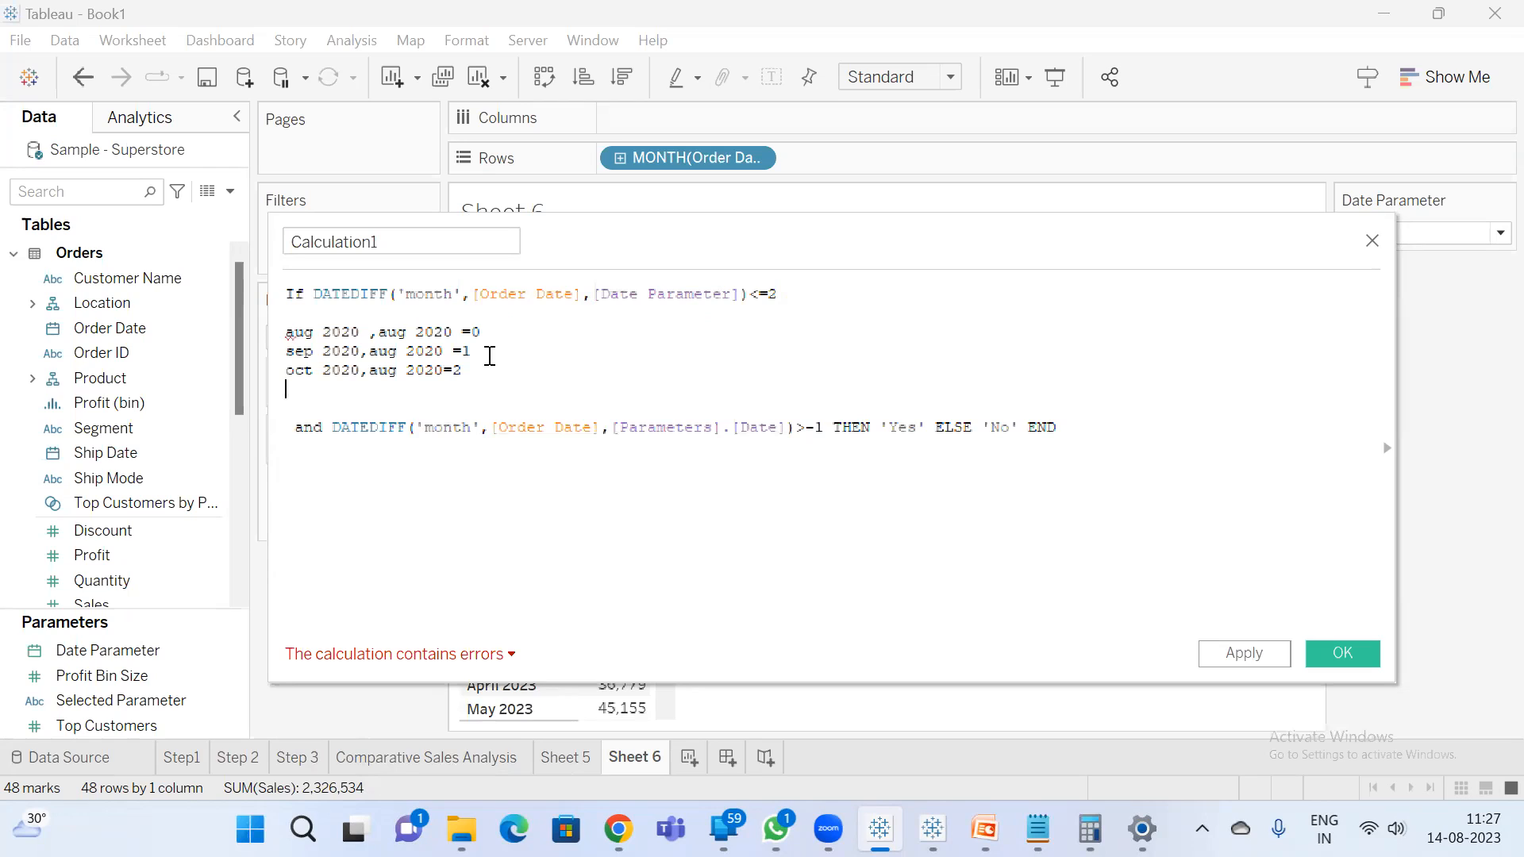
text(jul 2020)
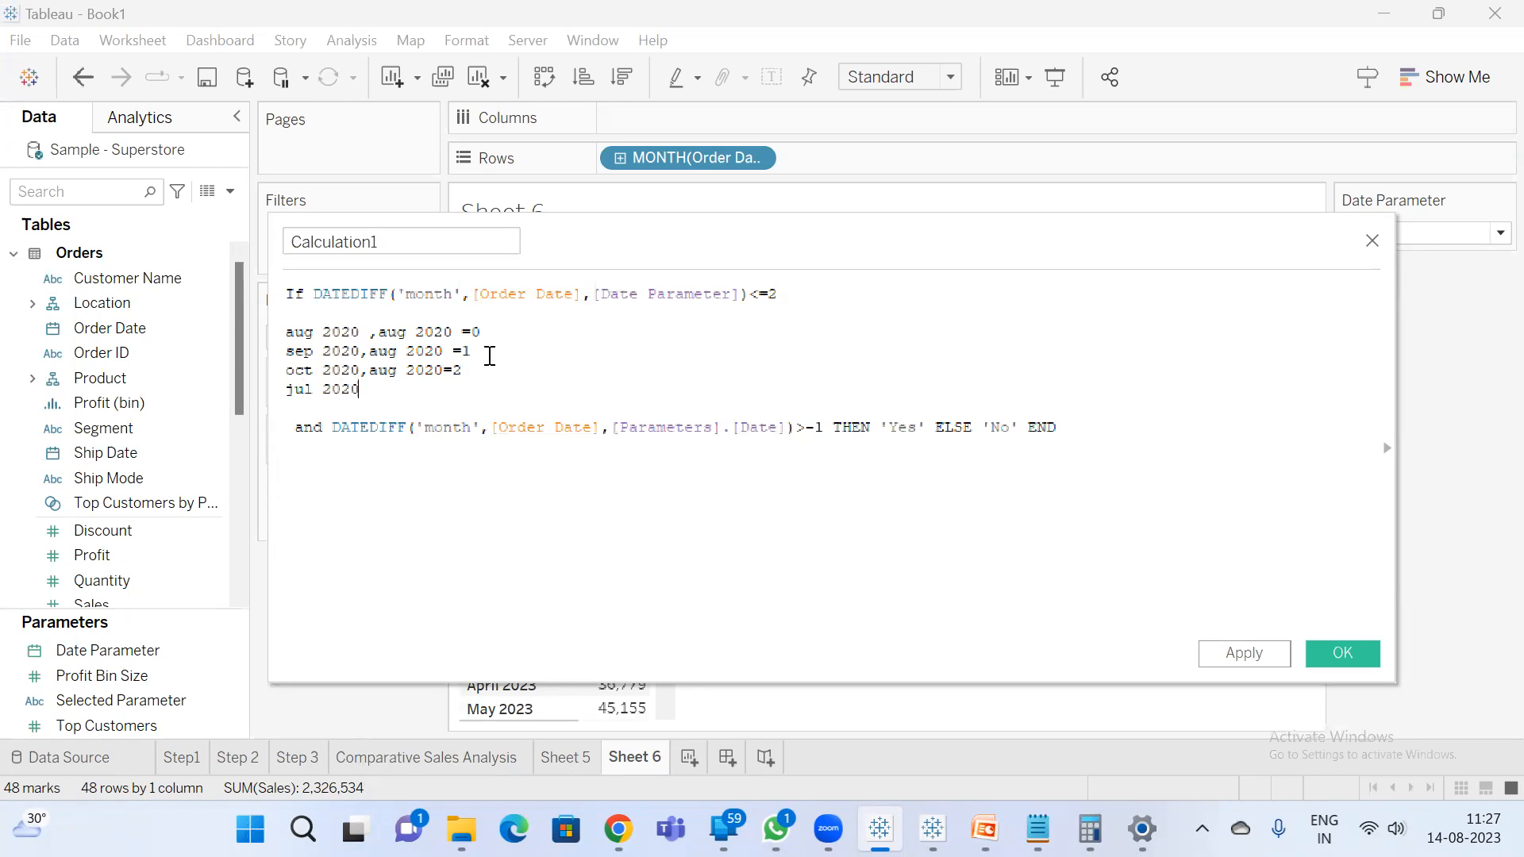
text(,aug 2020)
text(-1)
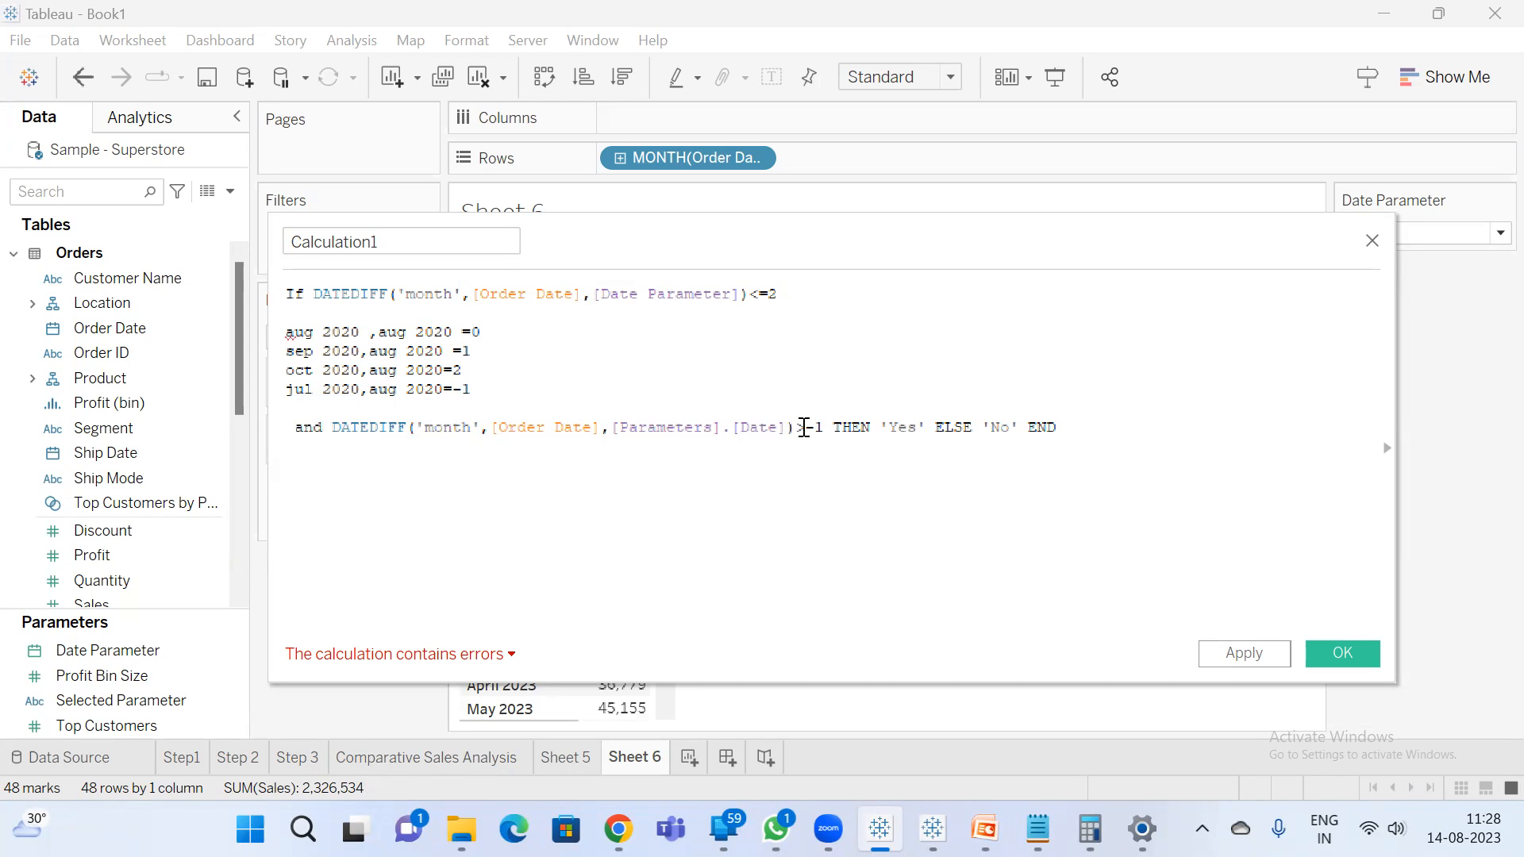
click(481, 388)
drag(488, 370, 299, 328)
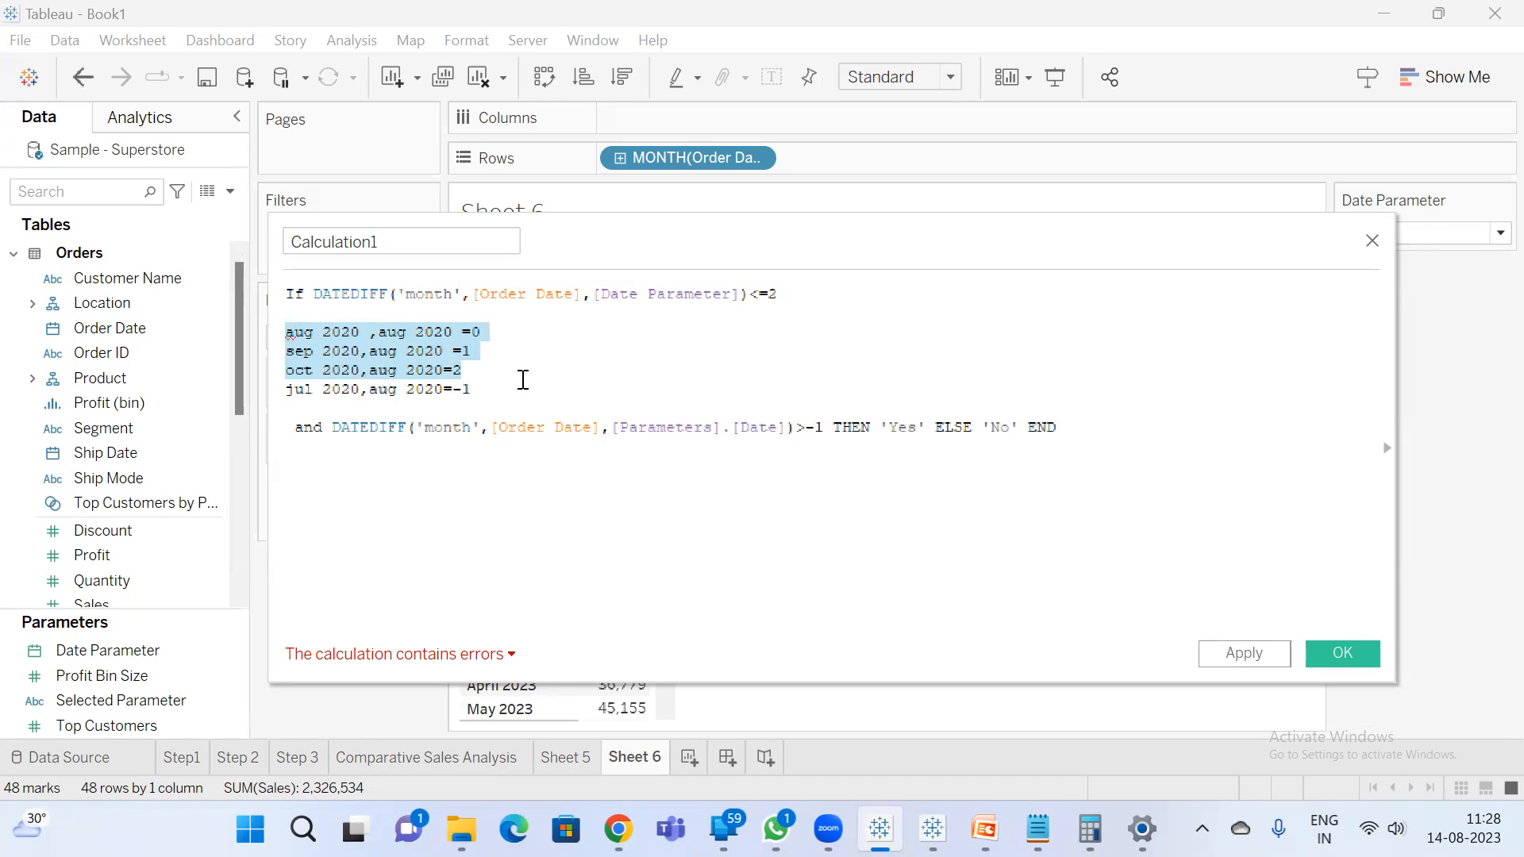
drag(471, 389, 207, 307)
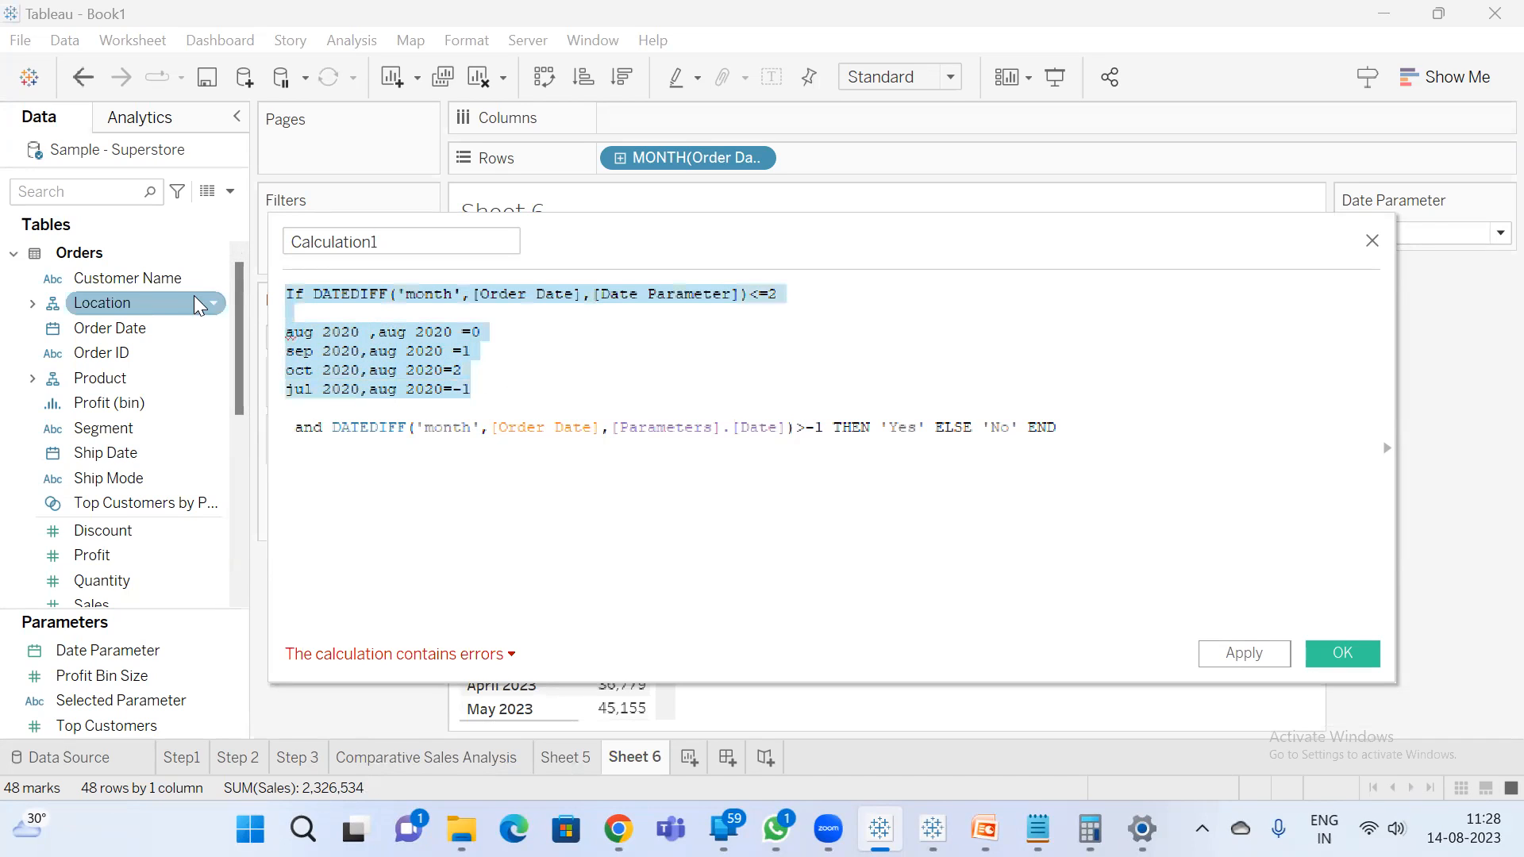
key(Delete)
key(ctrl+z)
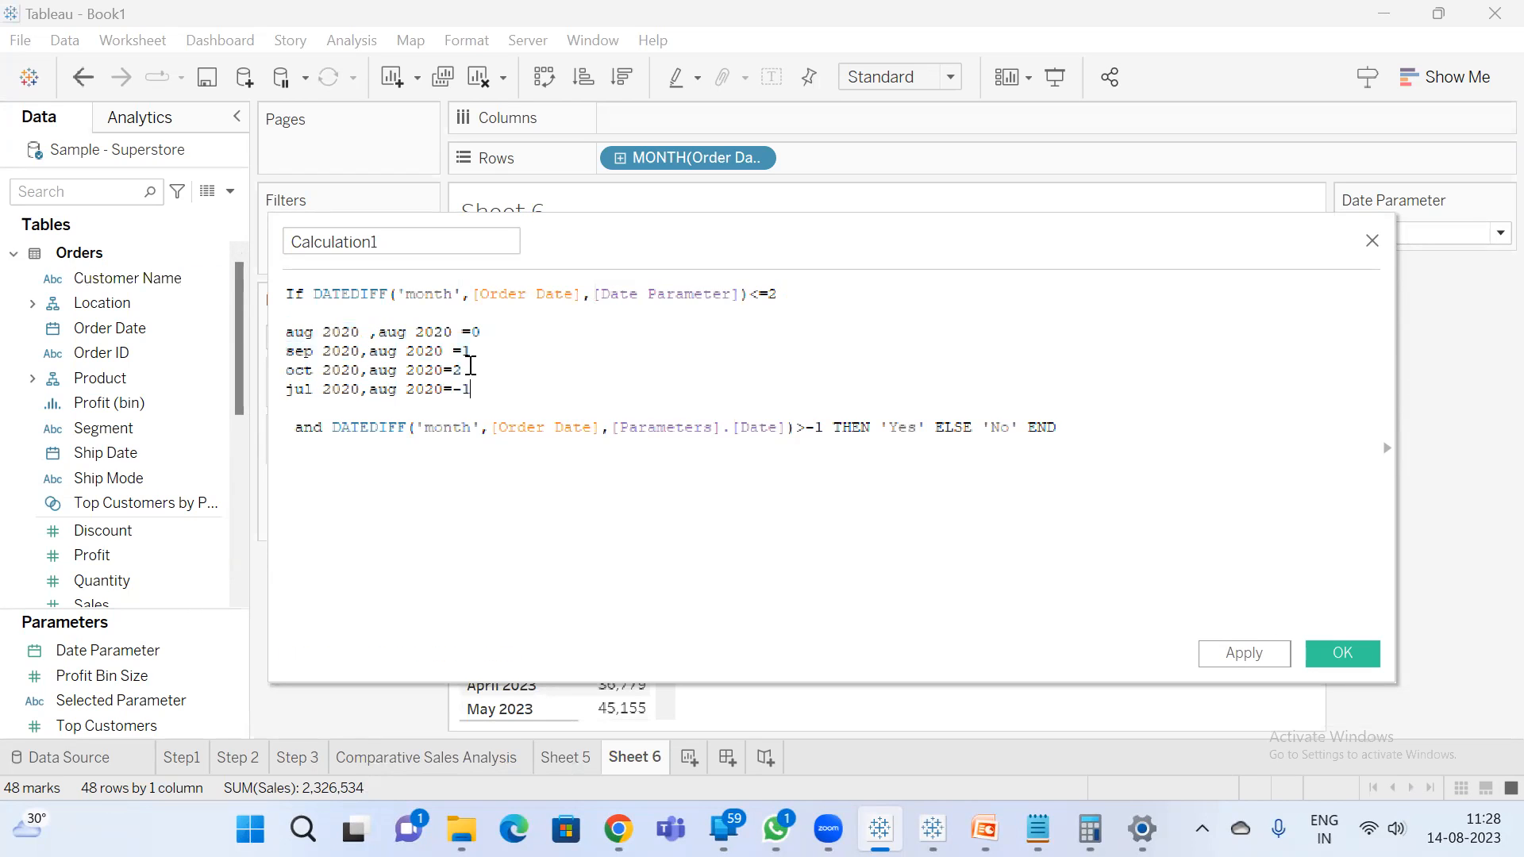
- Replace [Parameters].[Date] in the second DATEDIFF with [Date Parameter]
double_click(649, 426)
text(a)
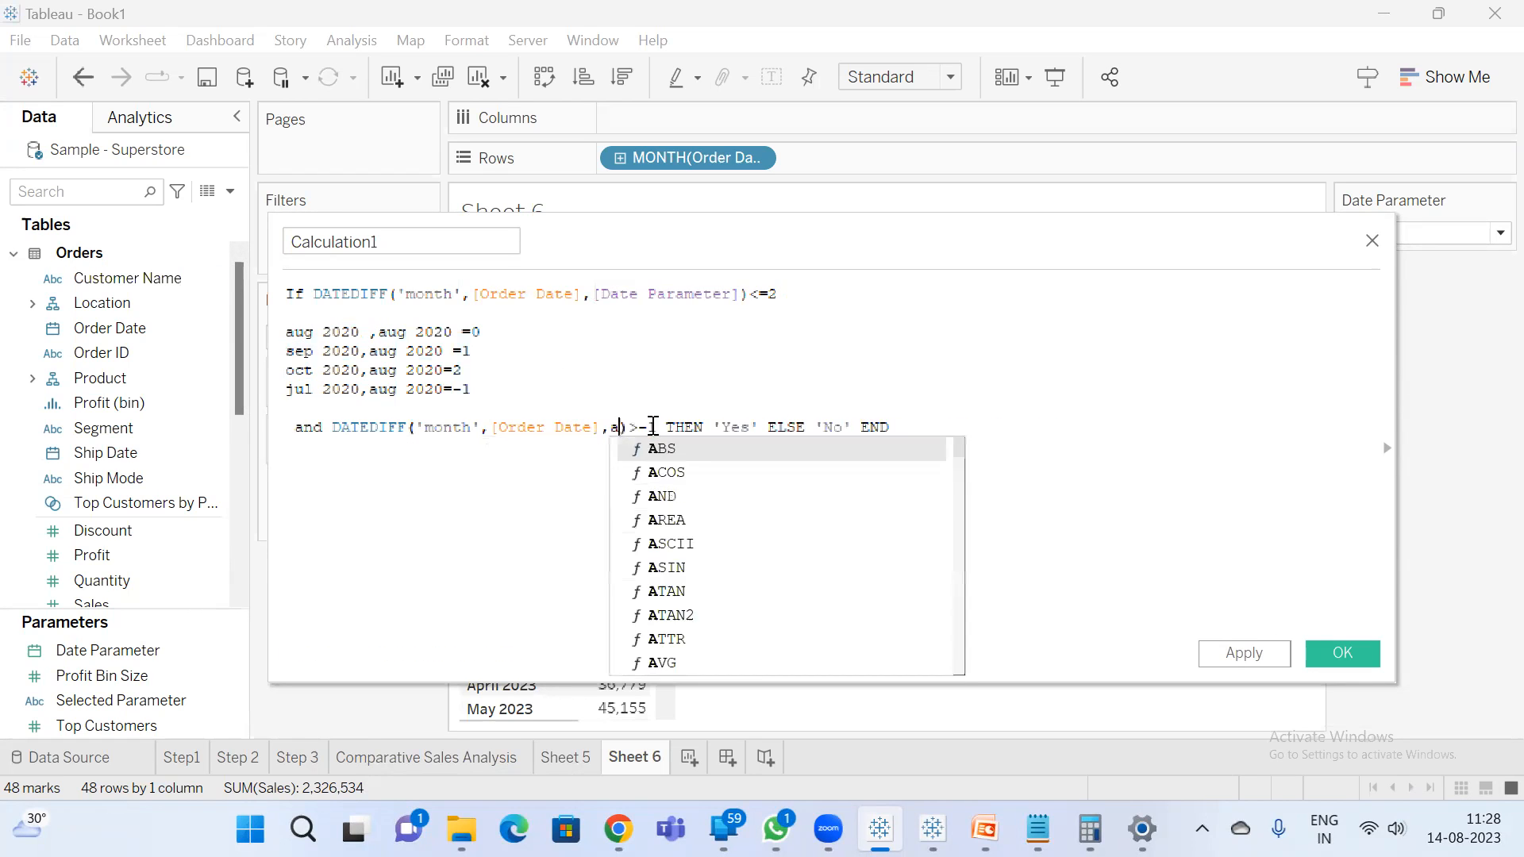
key(BackSpace)
text(dat)
key(Down)
key(Return)
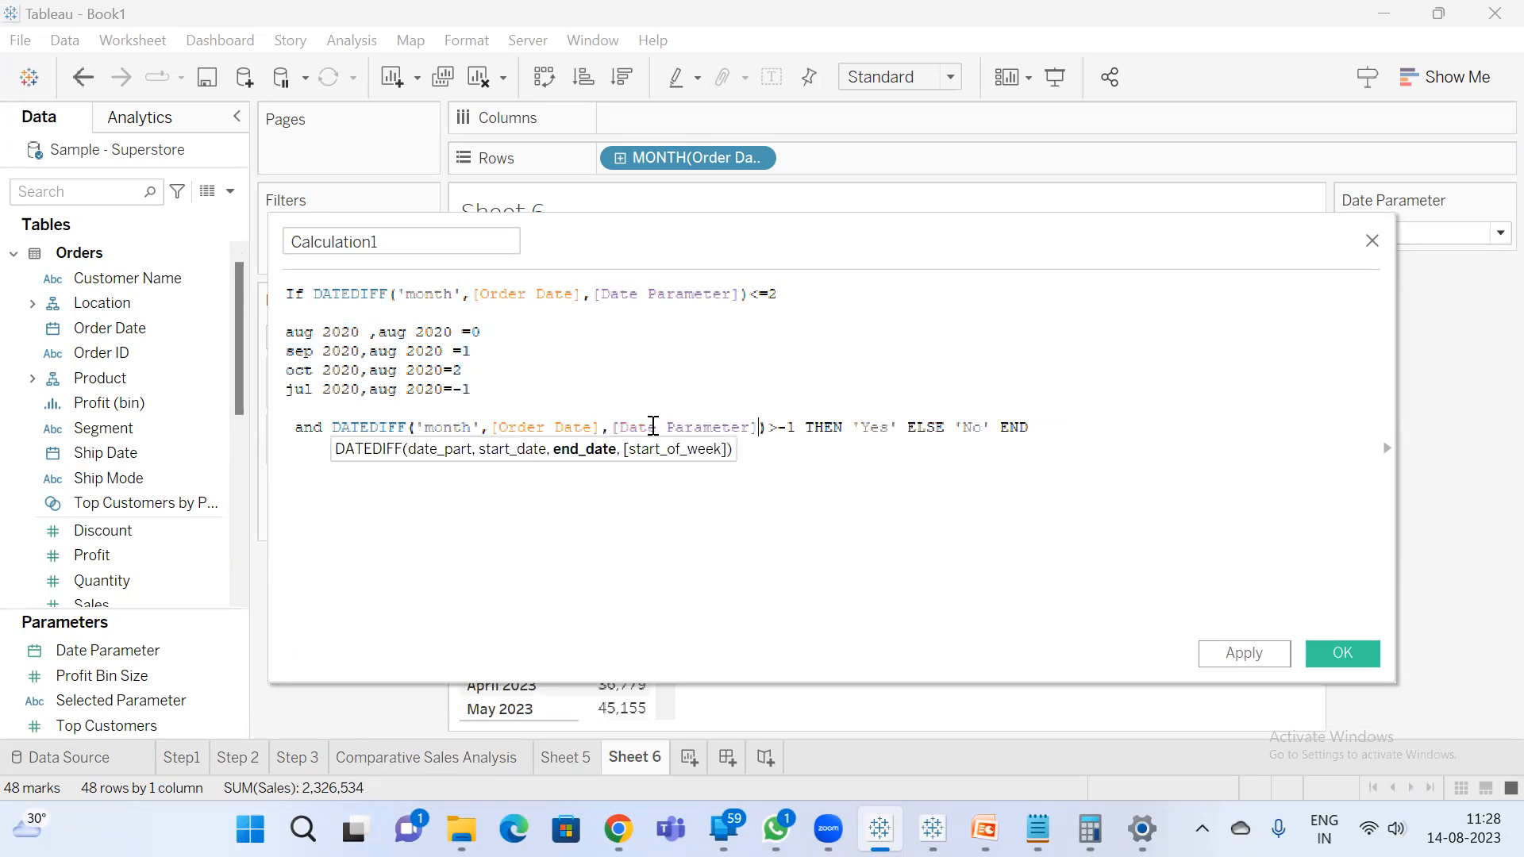
- Delete the four example lines from the formula and save the calculated field
drag(477, 382, 234, 330)
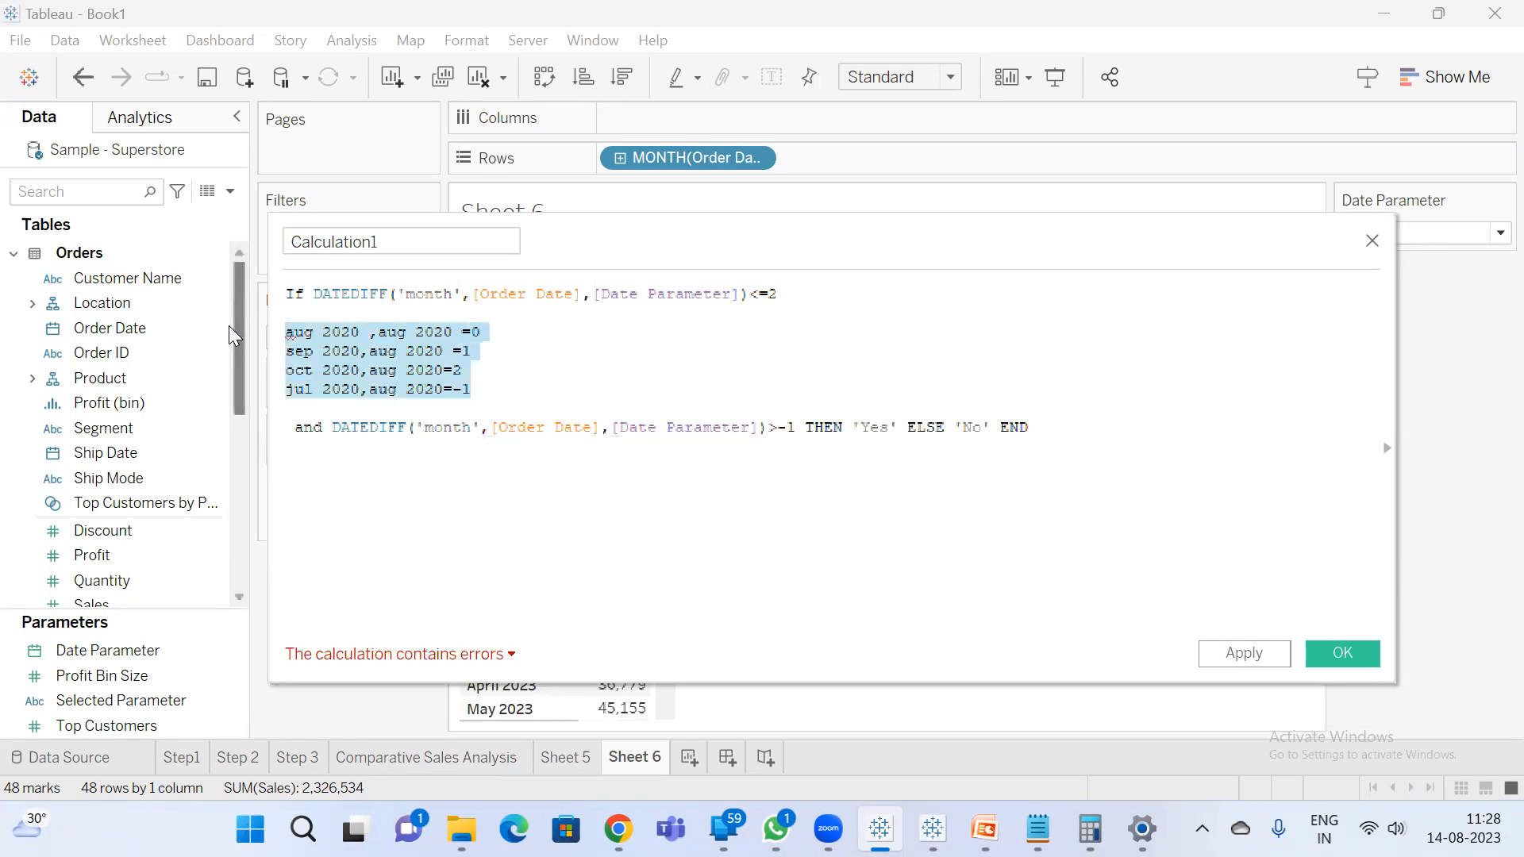
key(BackSpace)
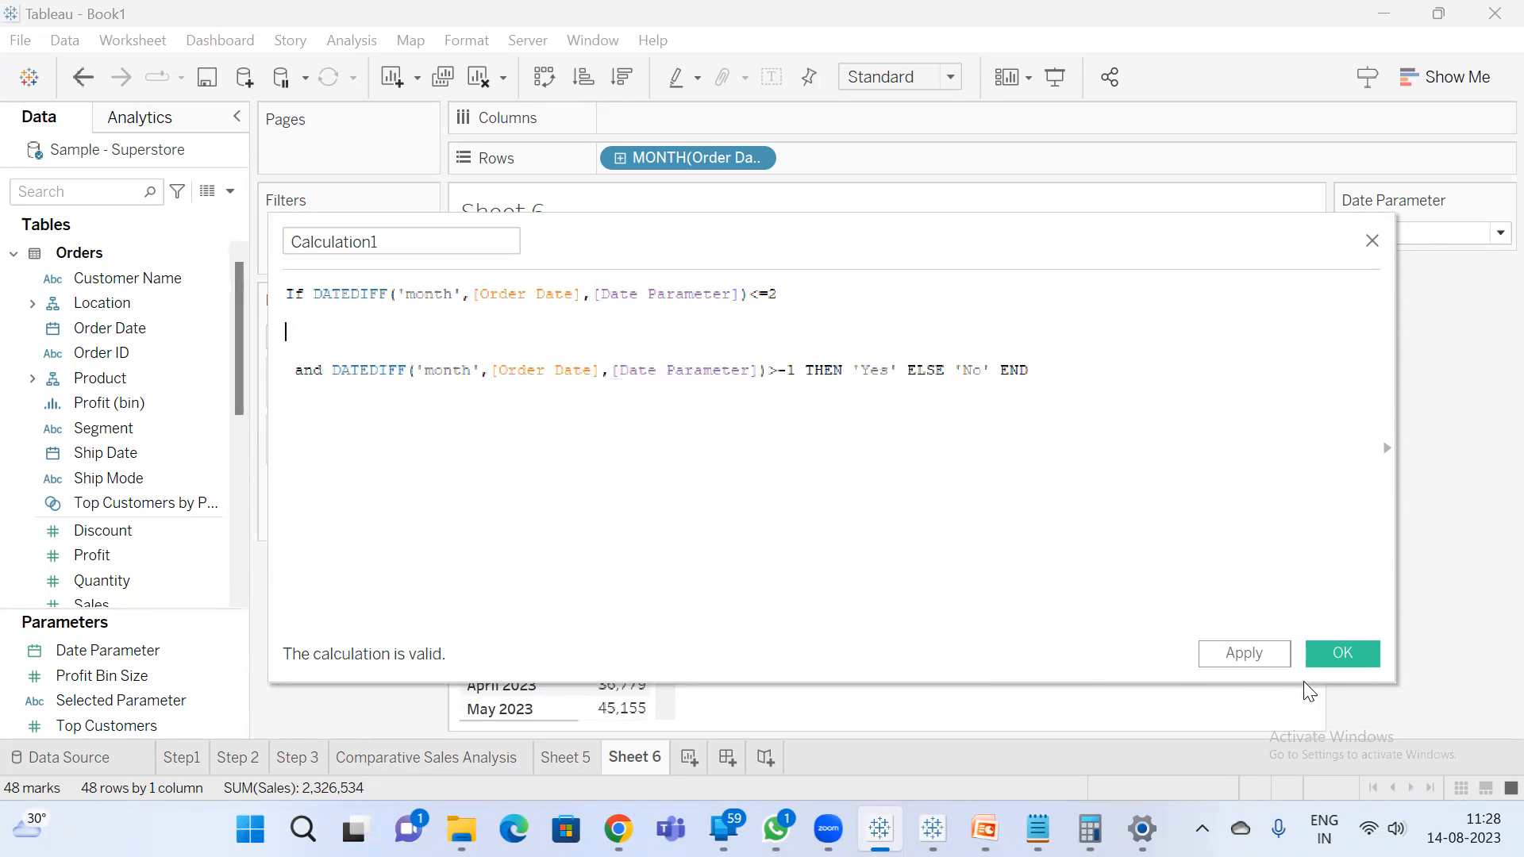
click(1335, 657)
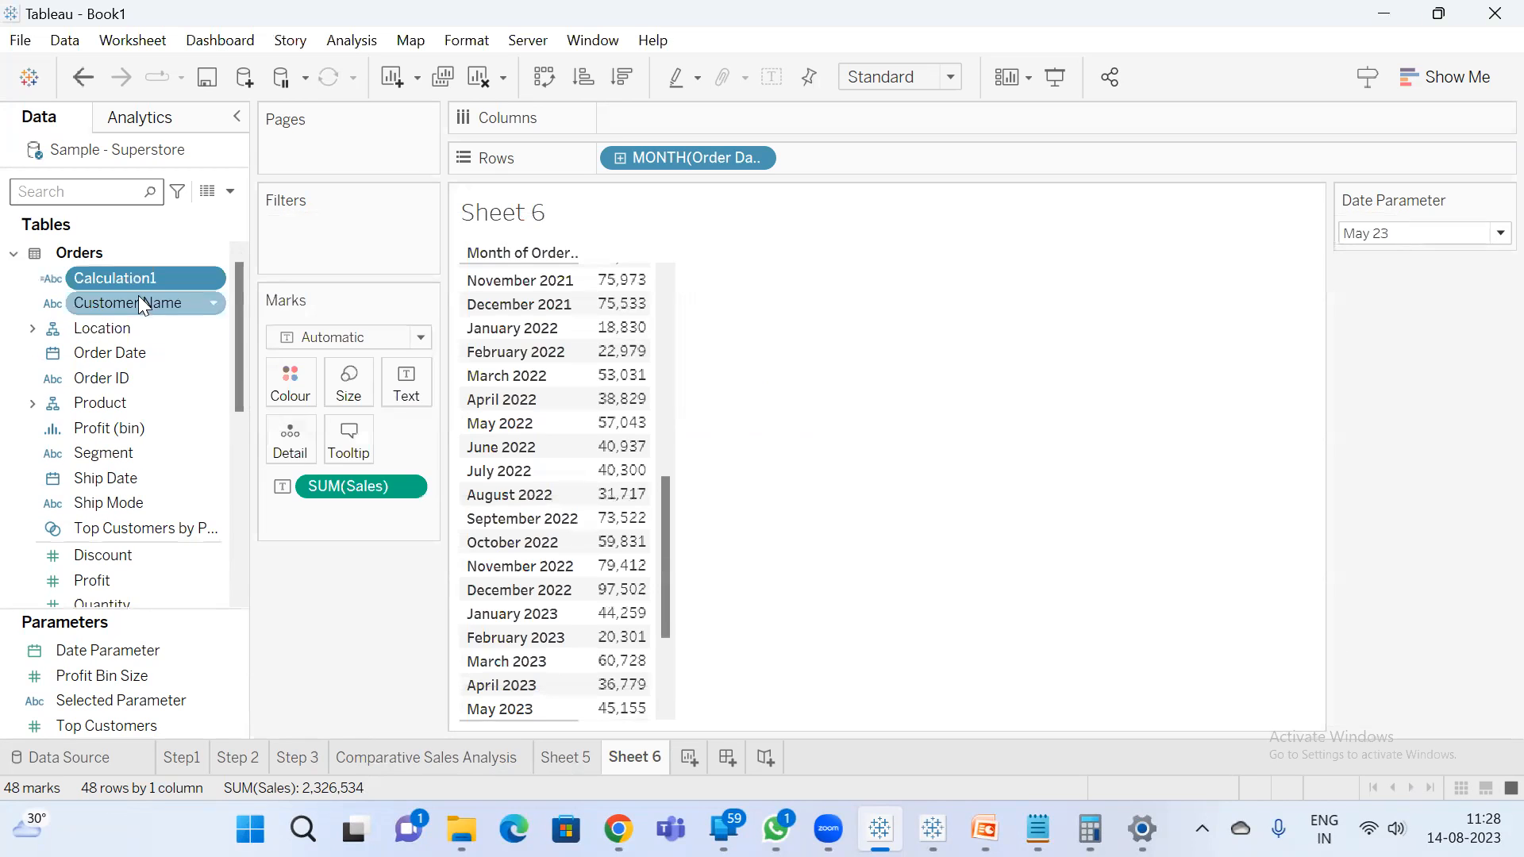
- Filter the sheet by Calculation1, keeping only the value Yes
drag(135, 278, 308, 238)
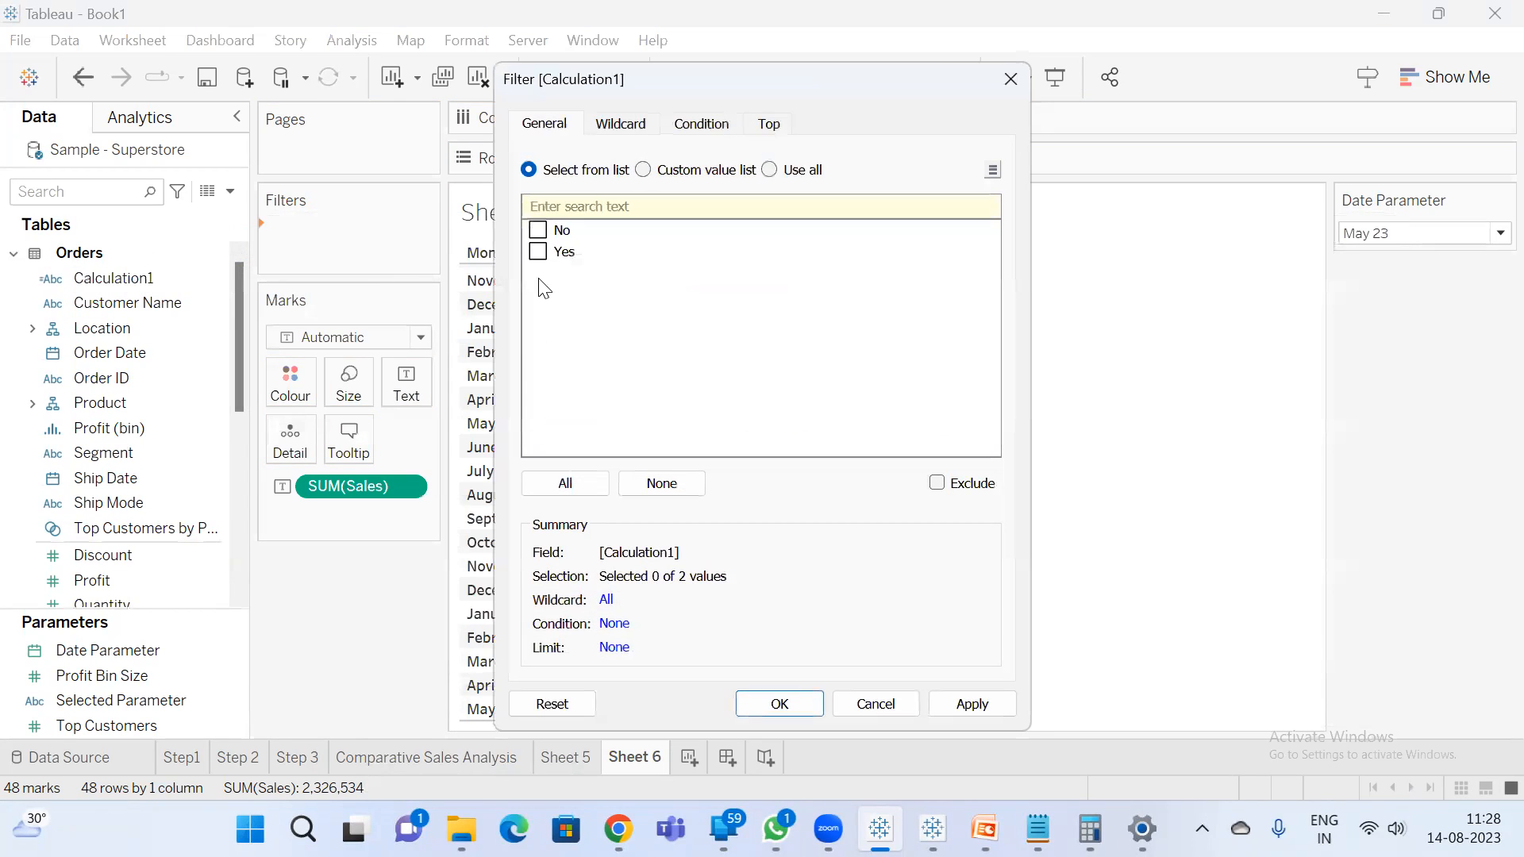
click(540, 253)
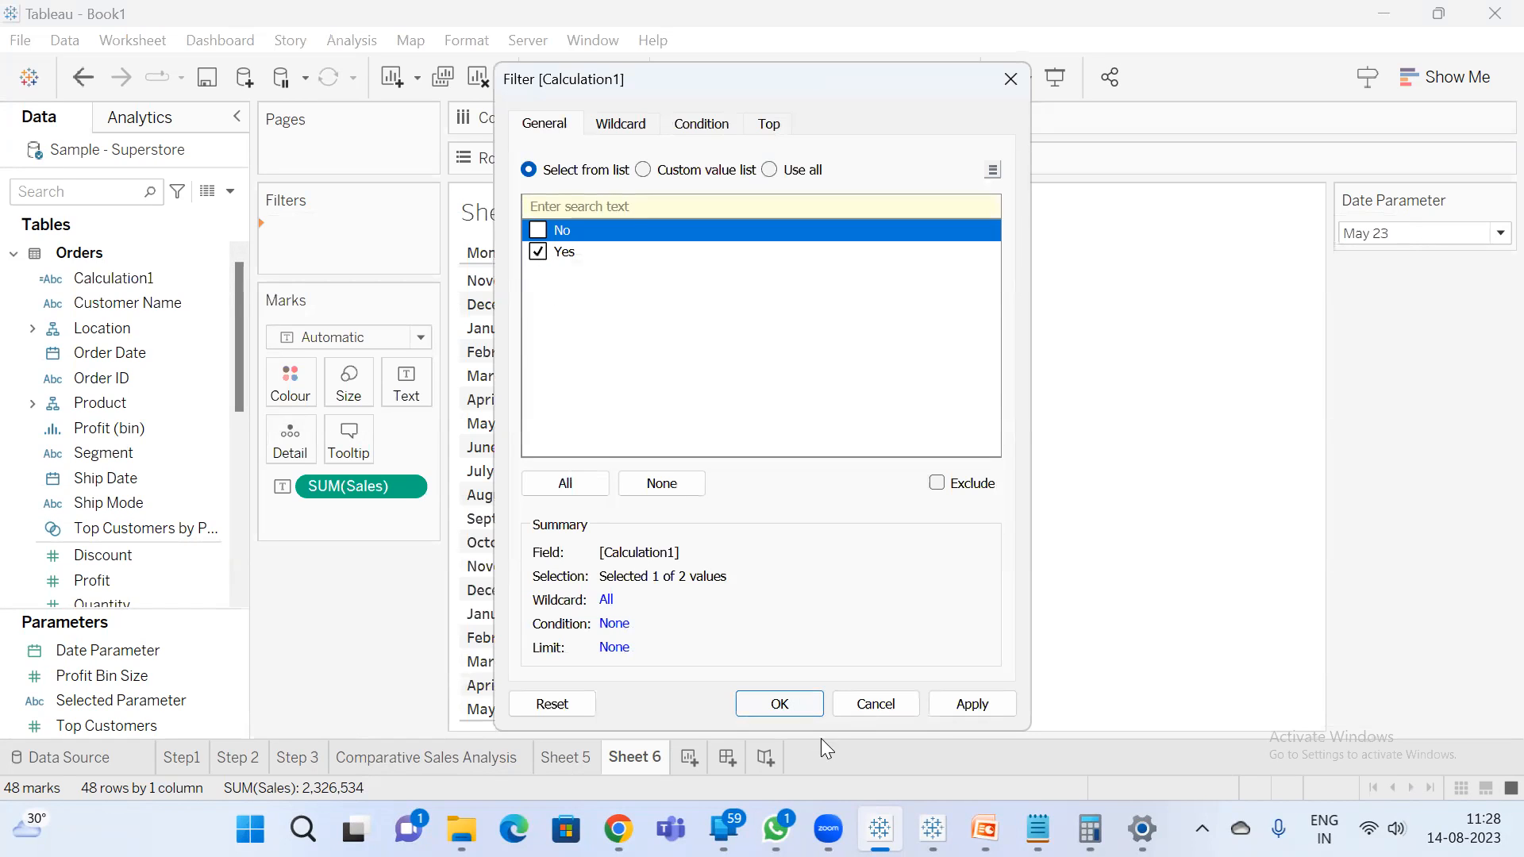
click(781, 704)
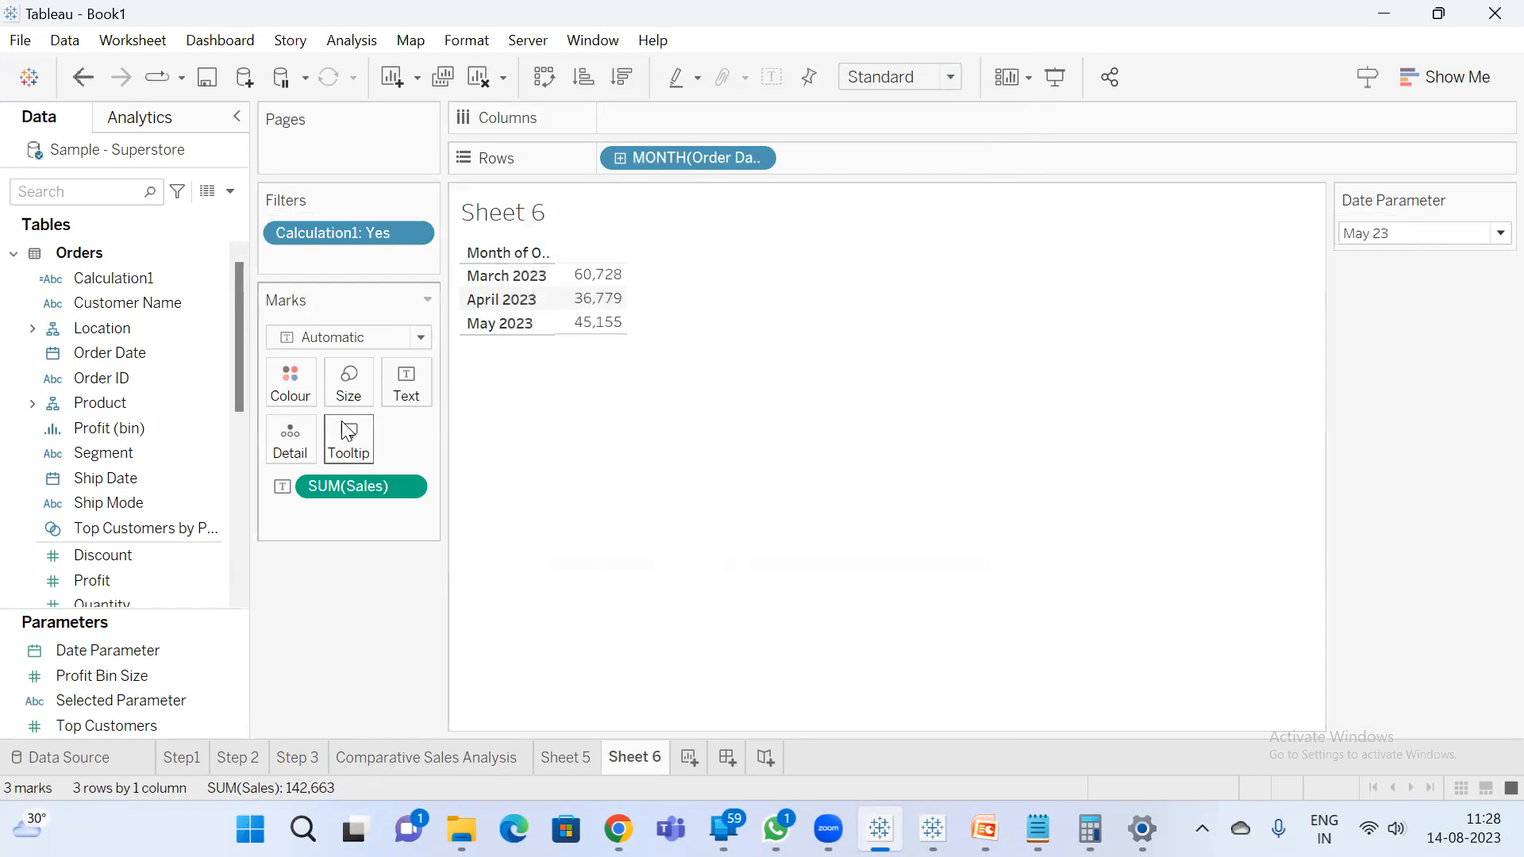
- Reopen Calculation1 for editing and move its editor below the monthly sales table
click(166, 284)
right_click(165, 282)
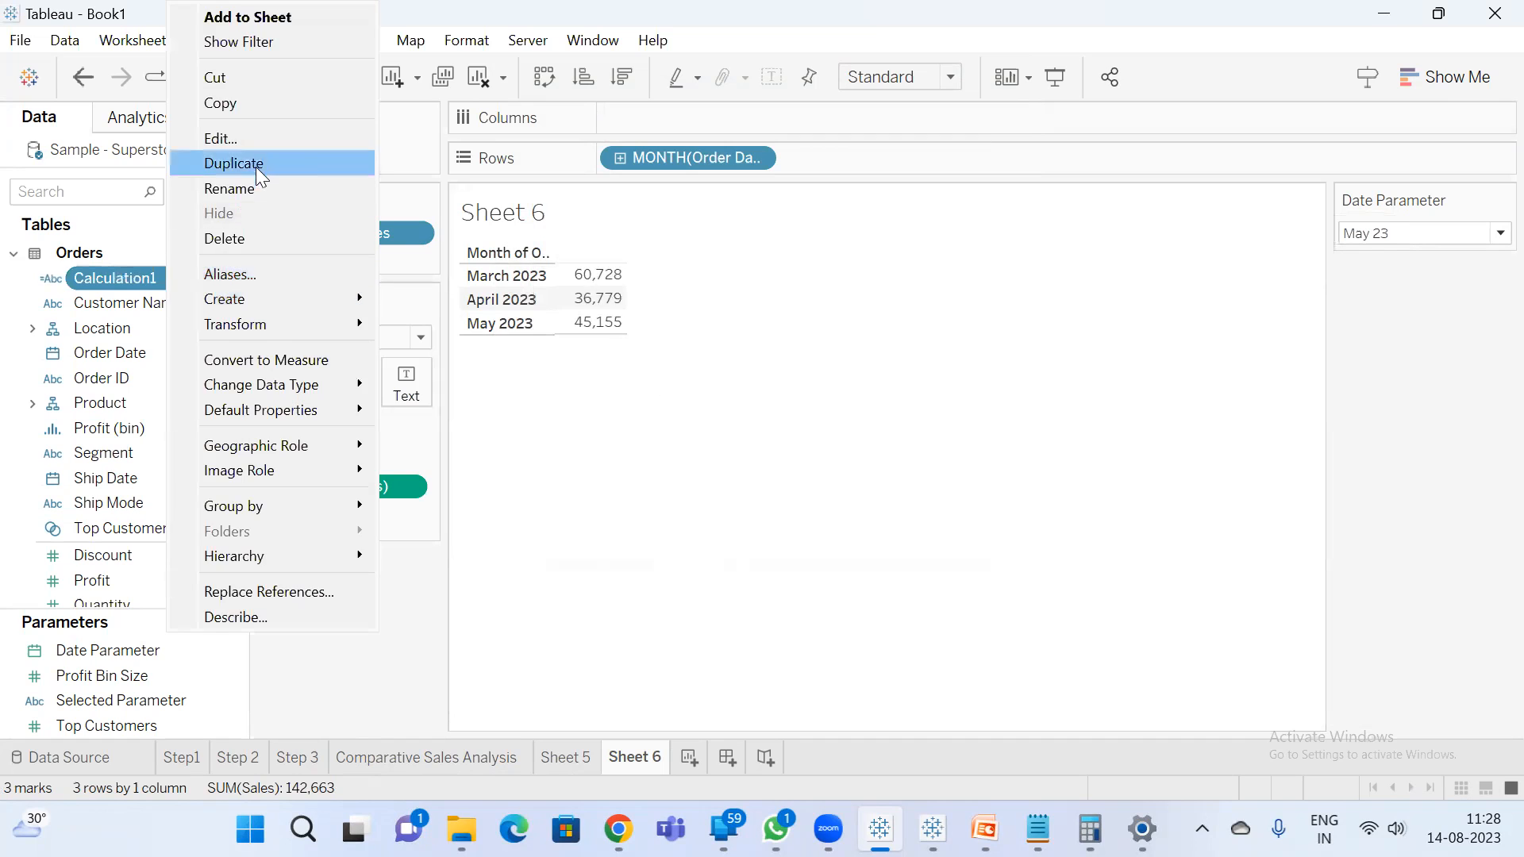
click(246, 141)
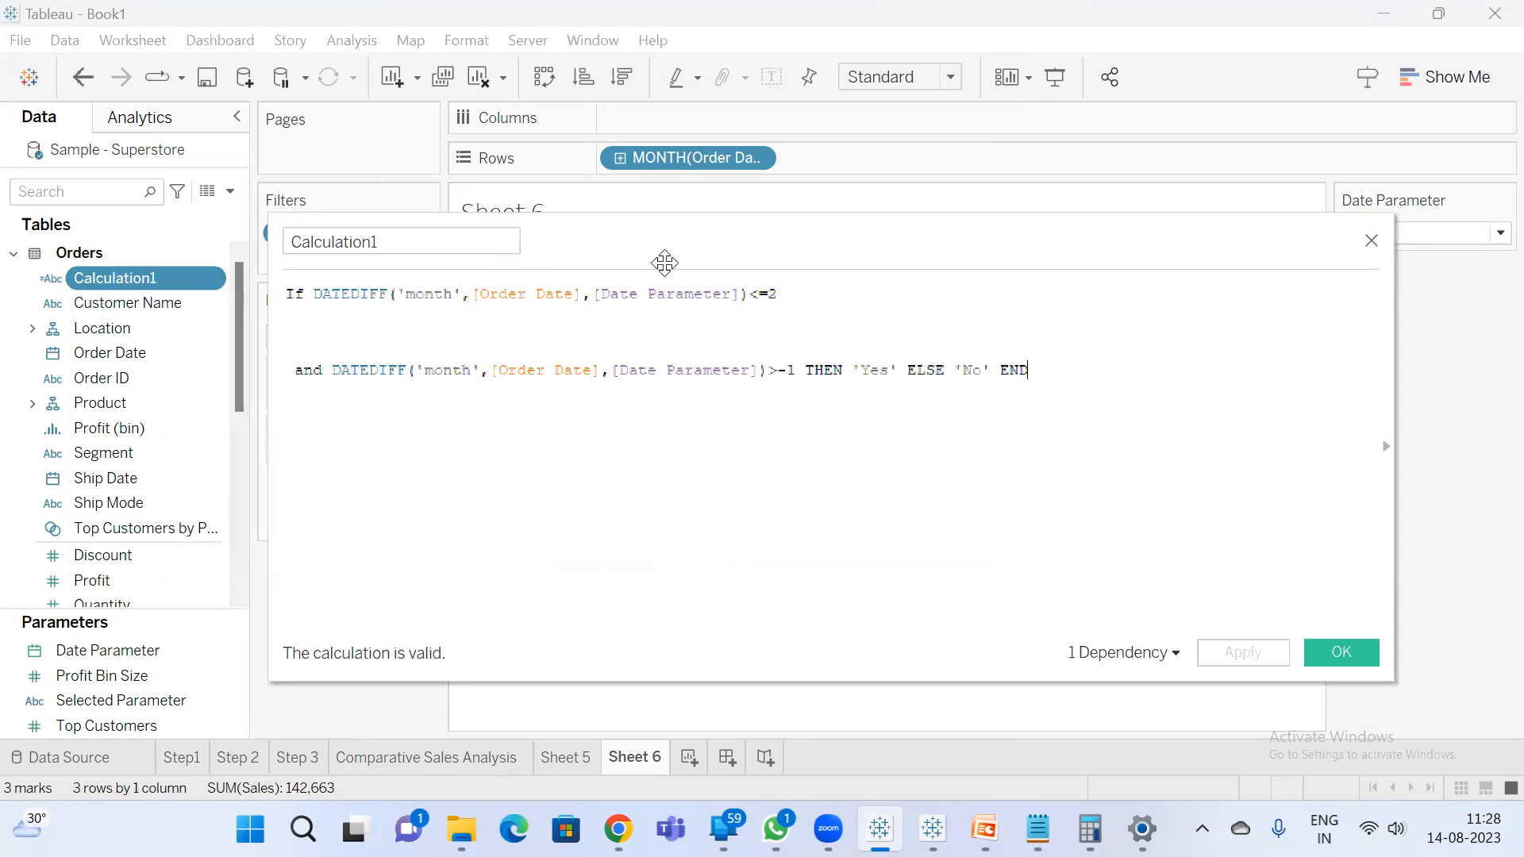
drag(665, 263, 686, 418)
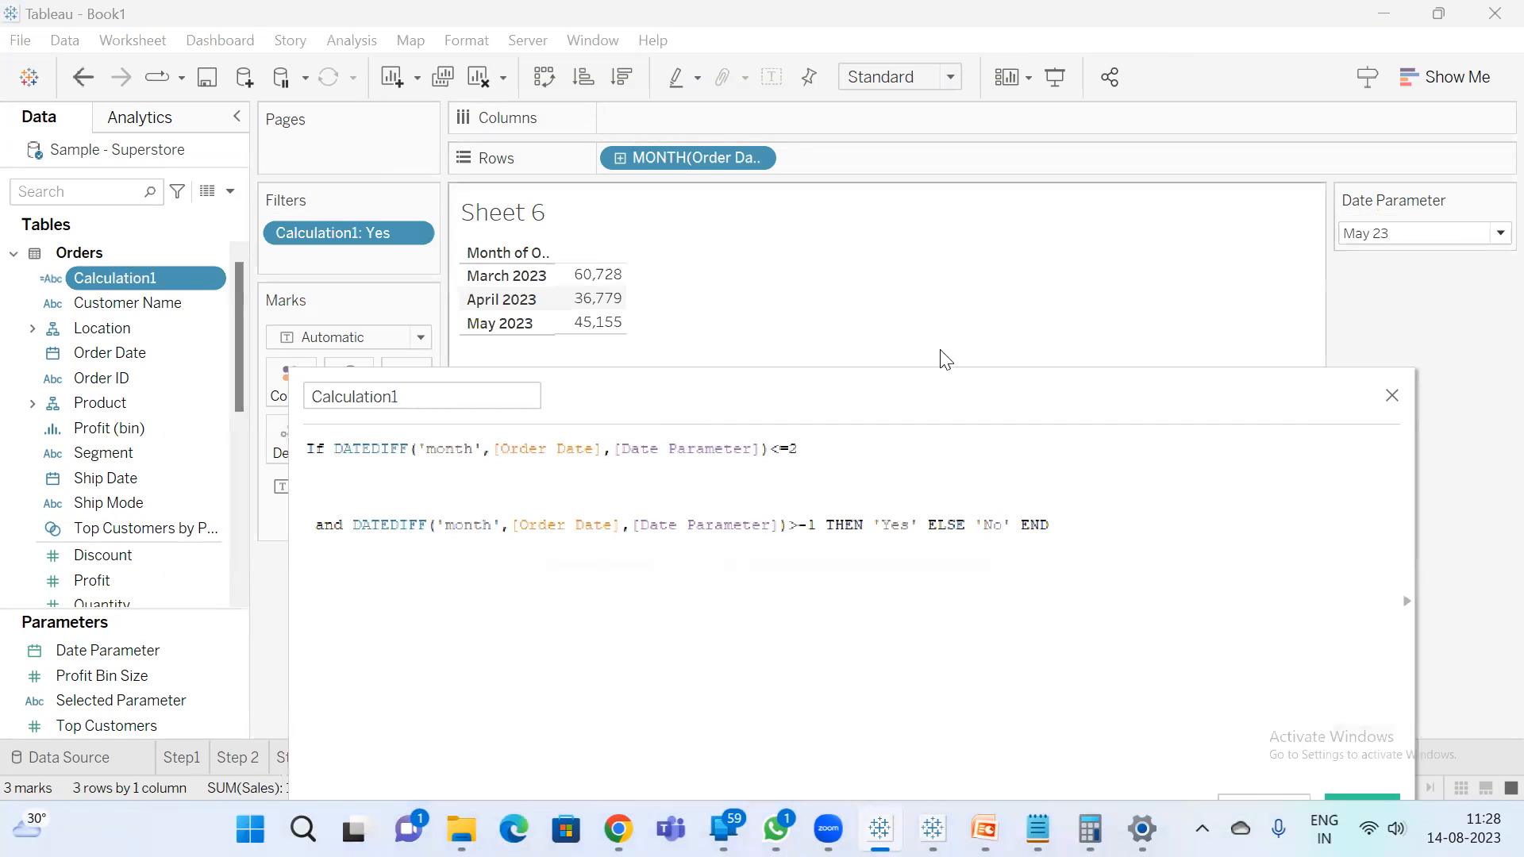
- Write the example lines "May 2023,May 2023 =0" and "Apr 2023,May 2023" in the gap between the two conditions
click(364, 482)
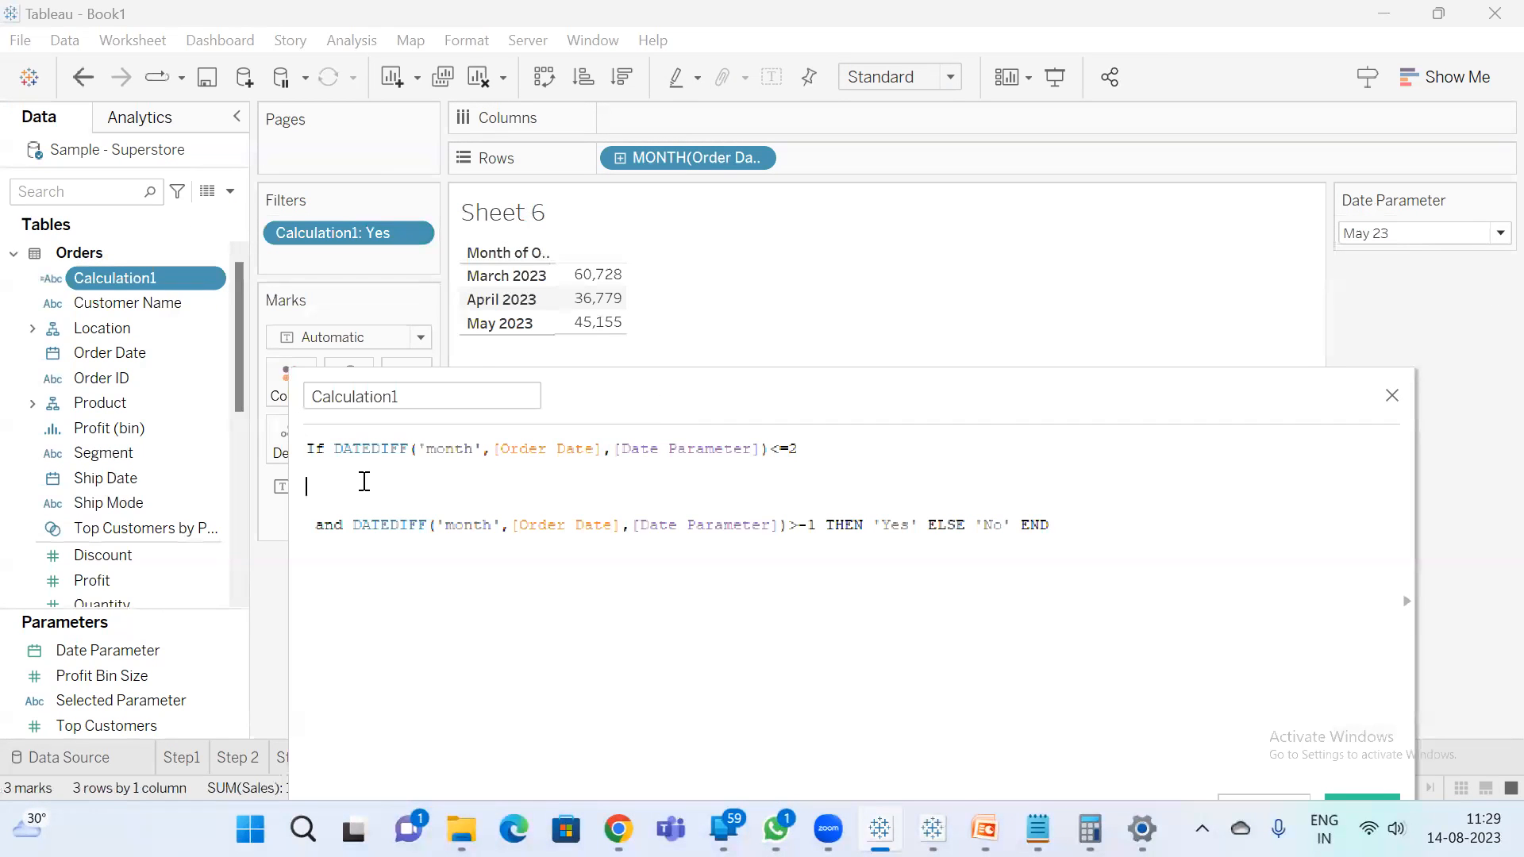
text(May 2023,May 2023)
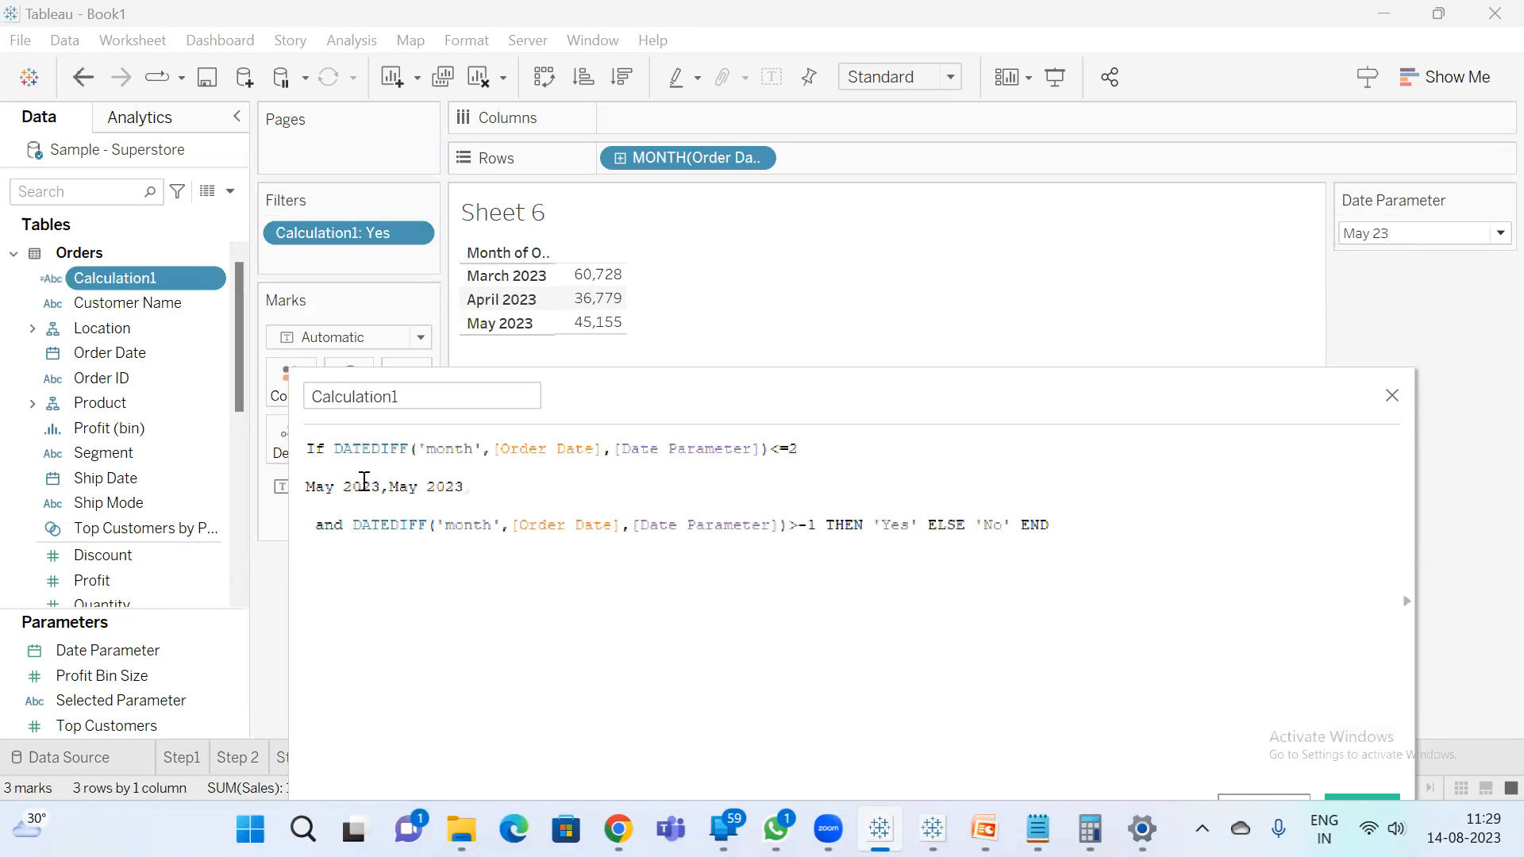
text( =0)
key(Return)
text(Apr 2023,May )
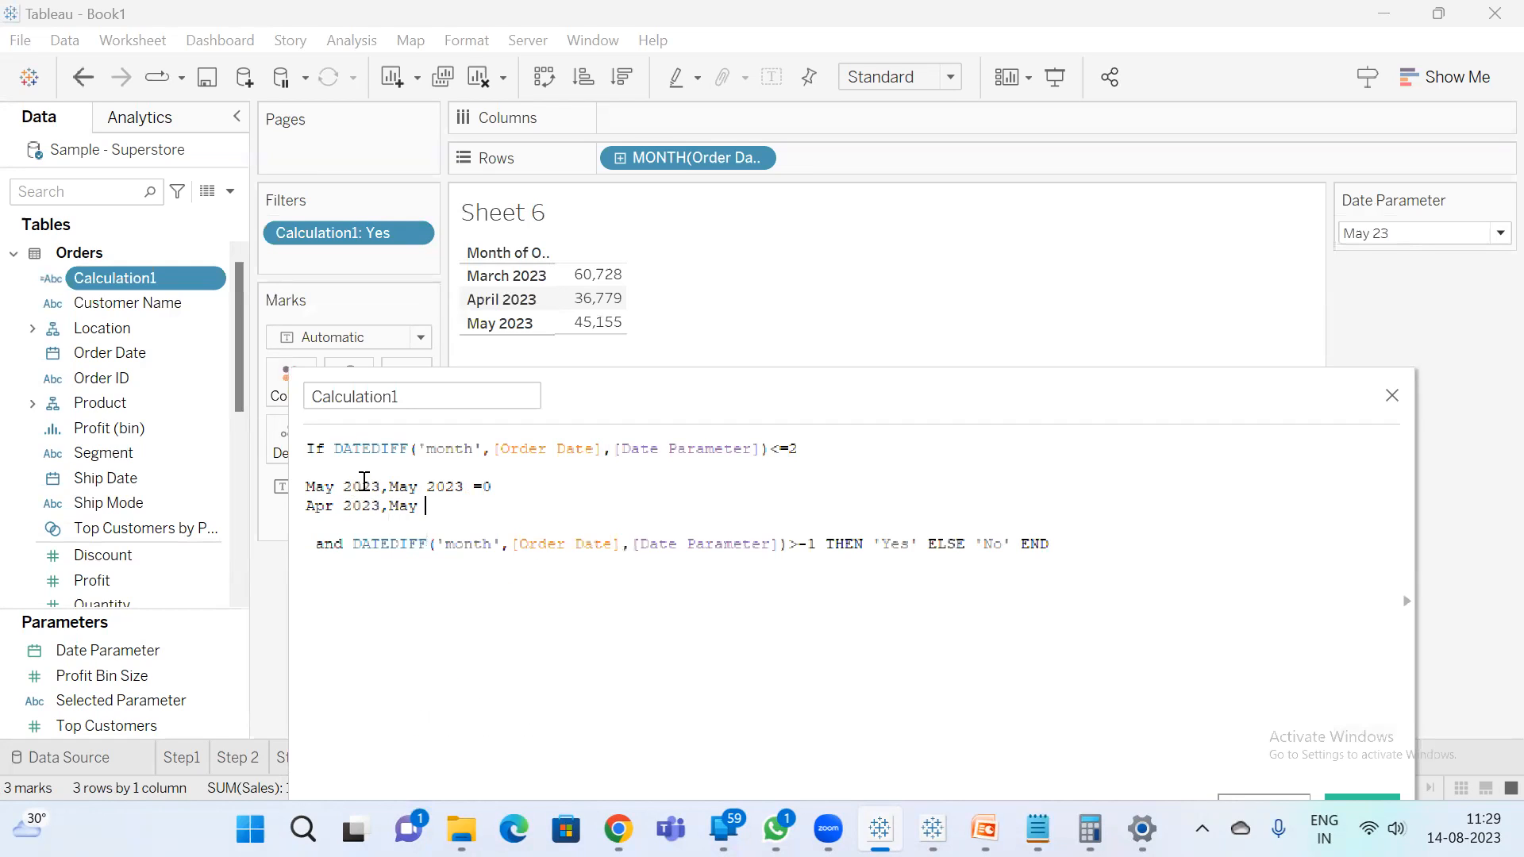
text(2023)
- Change the second example line to "May 2023,Apr 2023 =1" and add a third line, "May 2023,Mar 2023=2"
drag(464, 487, 437, 506)
double_click(319, 499)
text(Ma)
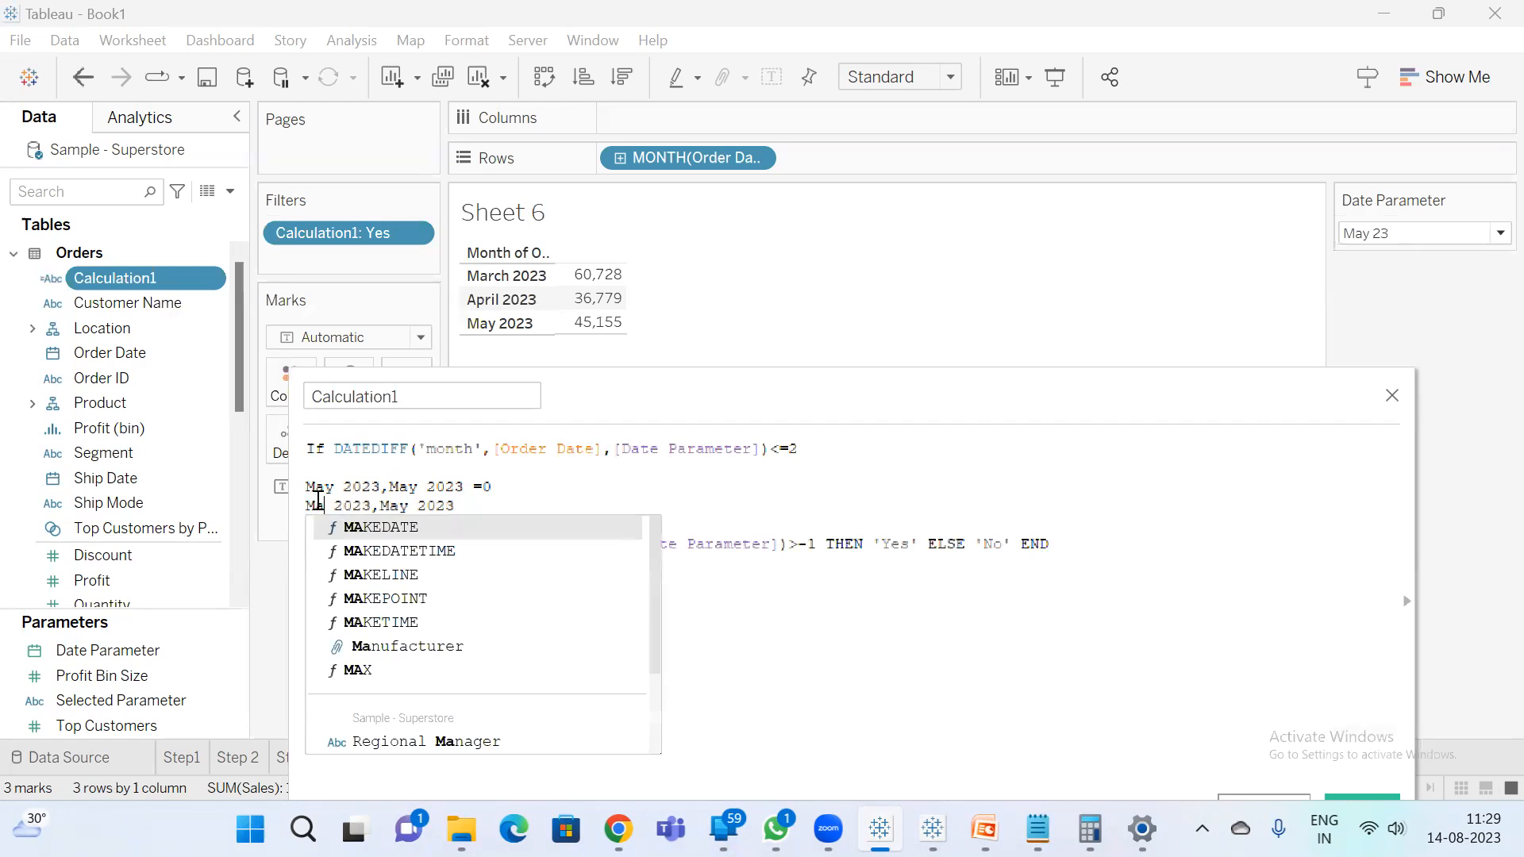
text(y)
key(BackSpace)
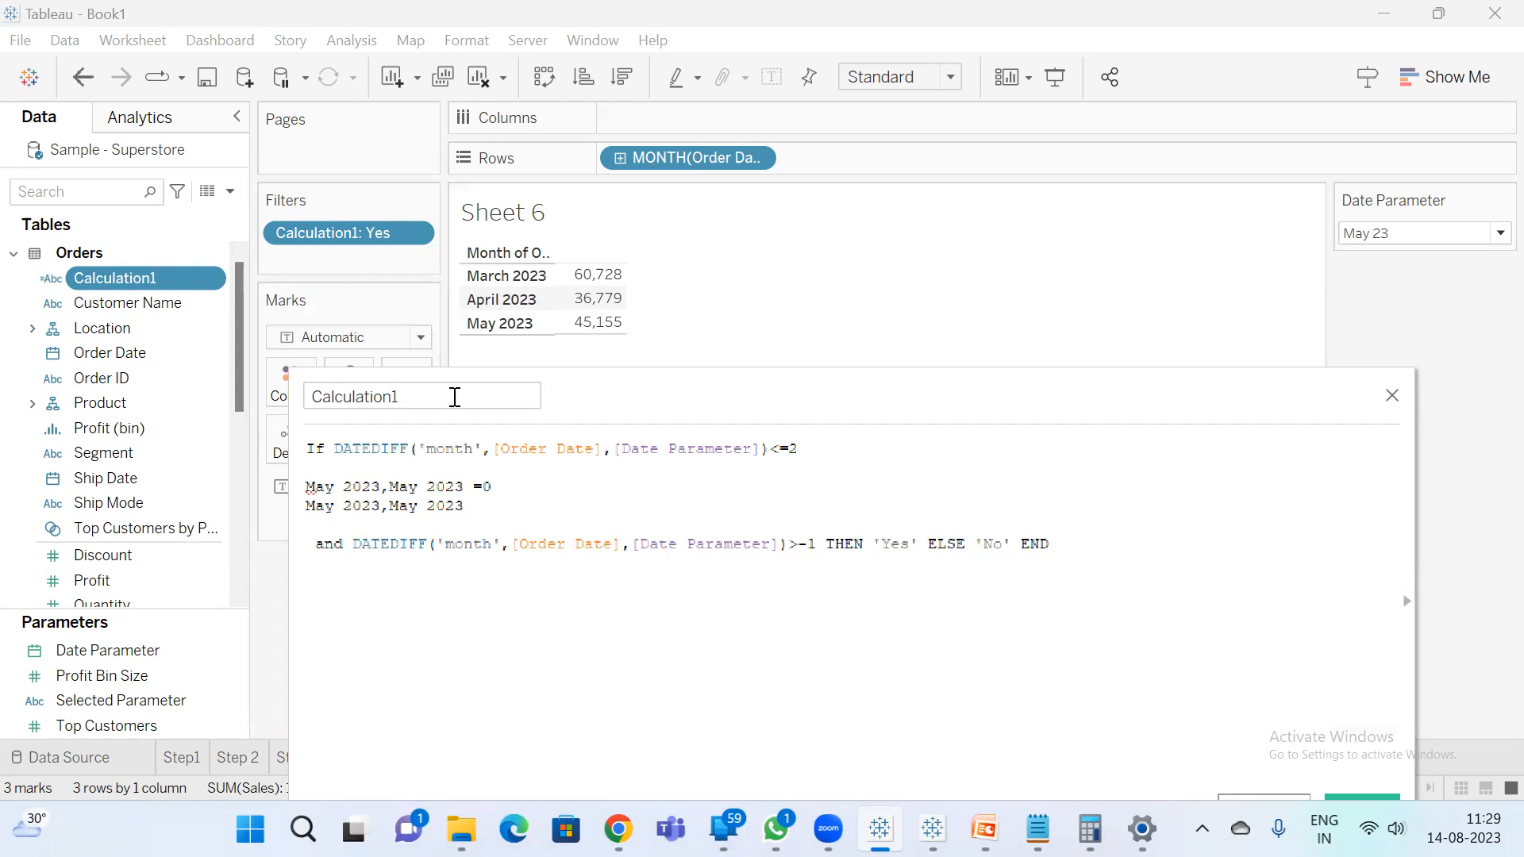
double_click(403, 508)
text(A)
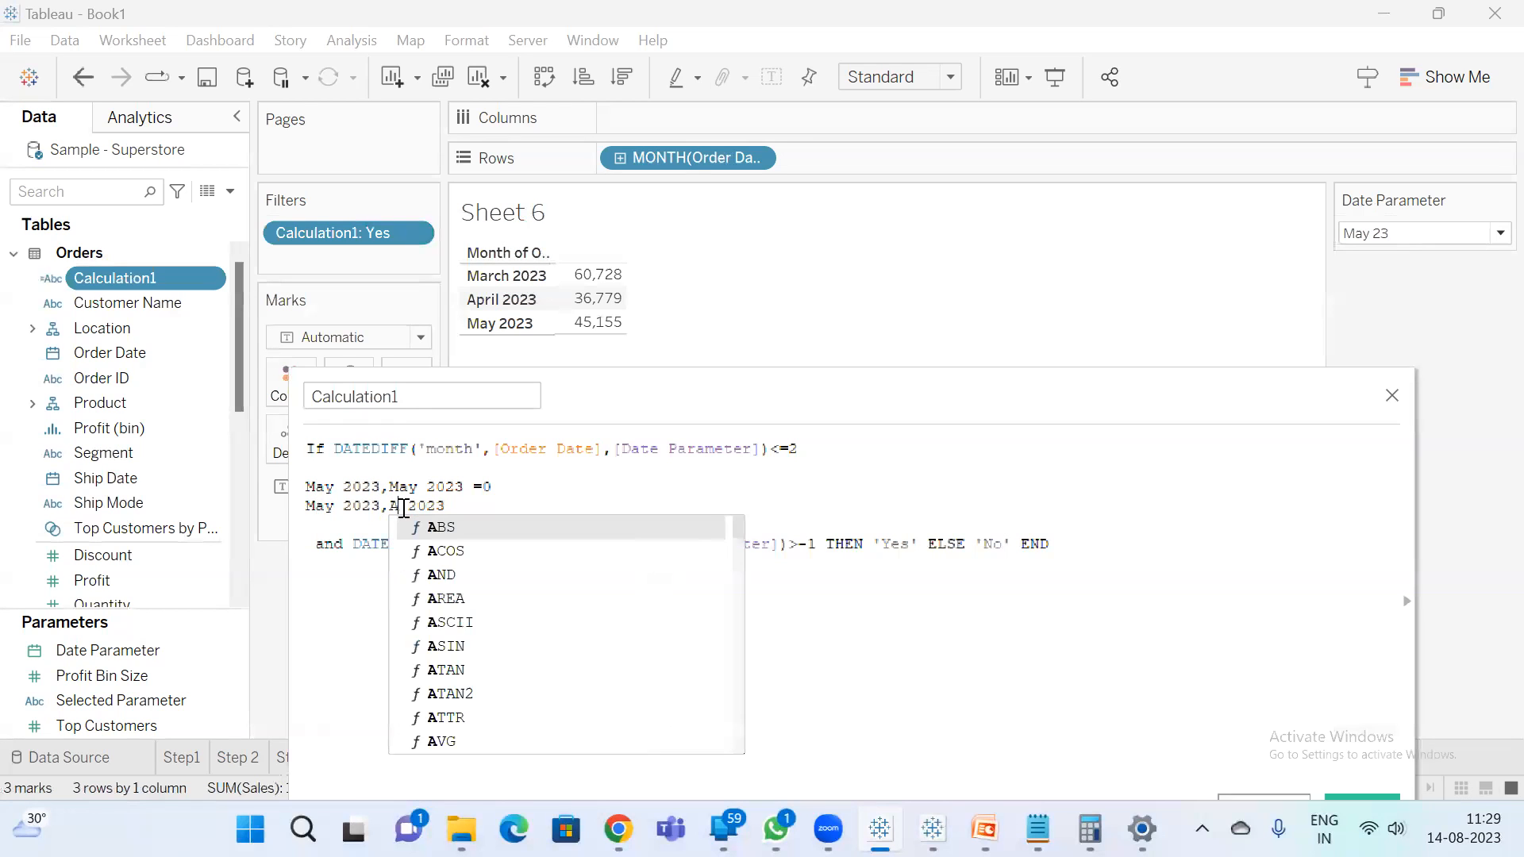
text(pr)
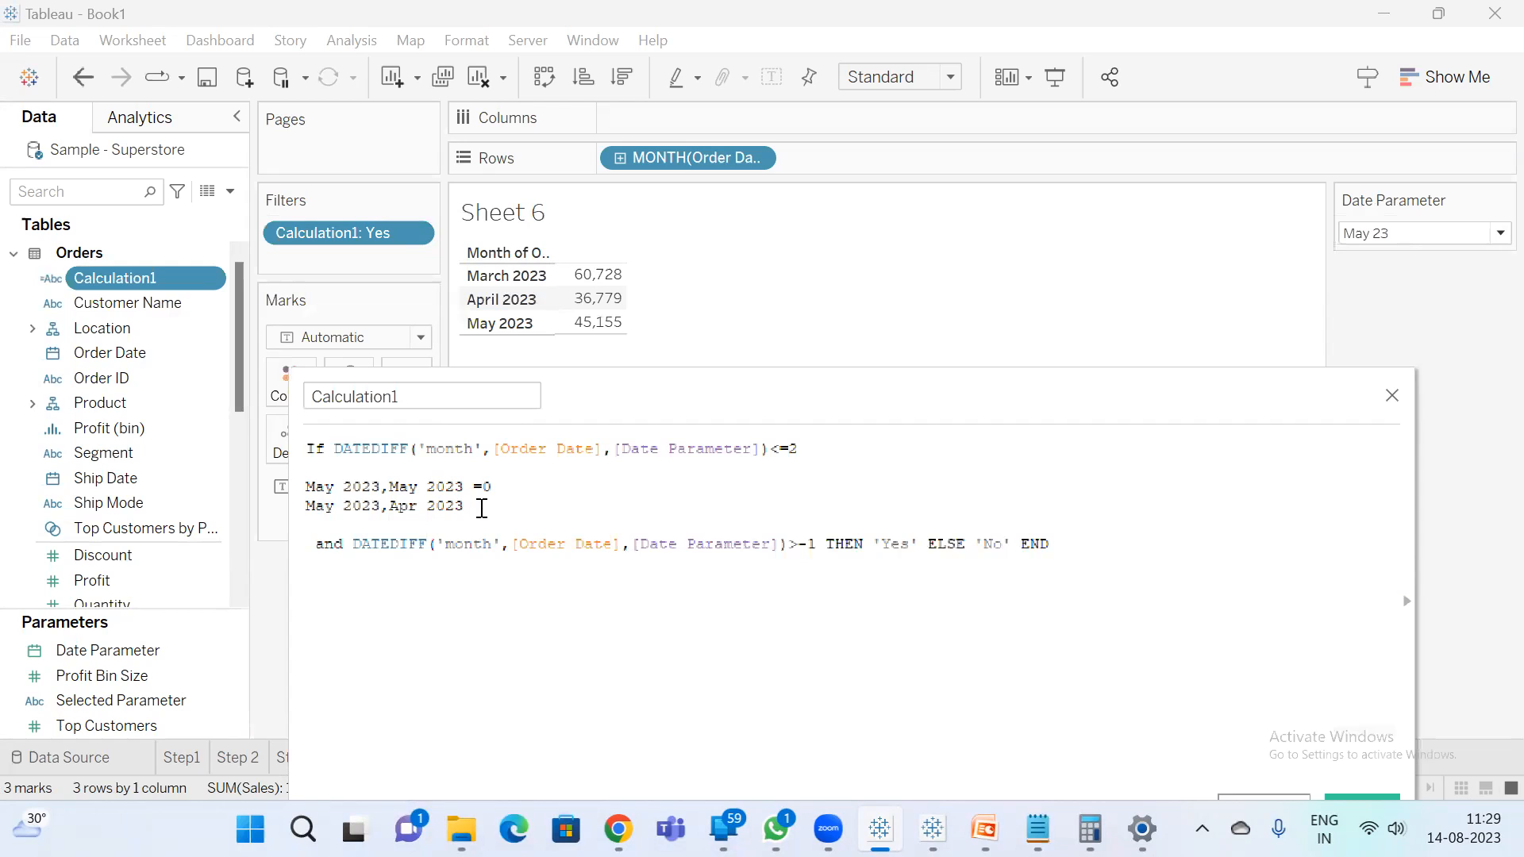
key(Return)
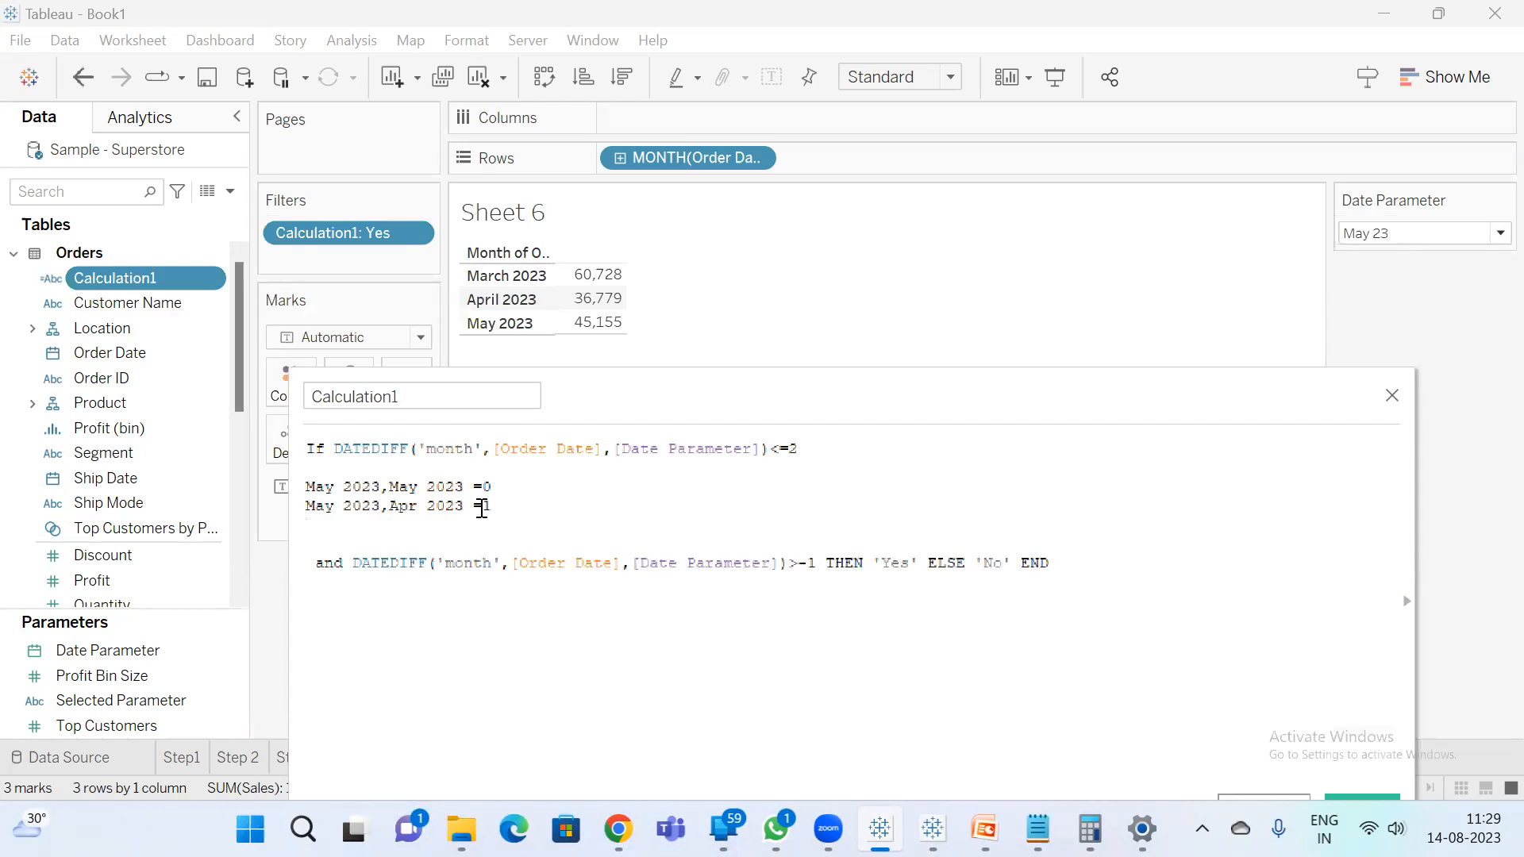
text(May 2023,Mar 2023=2)
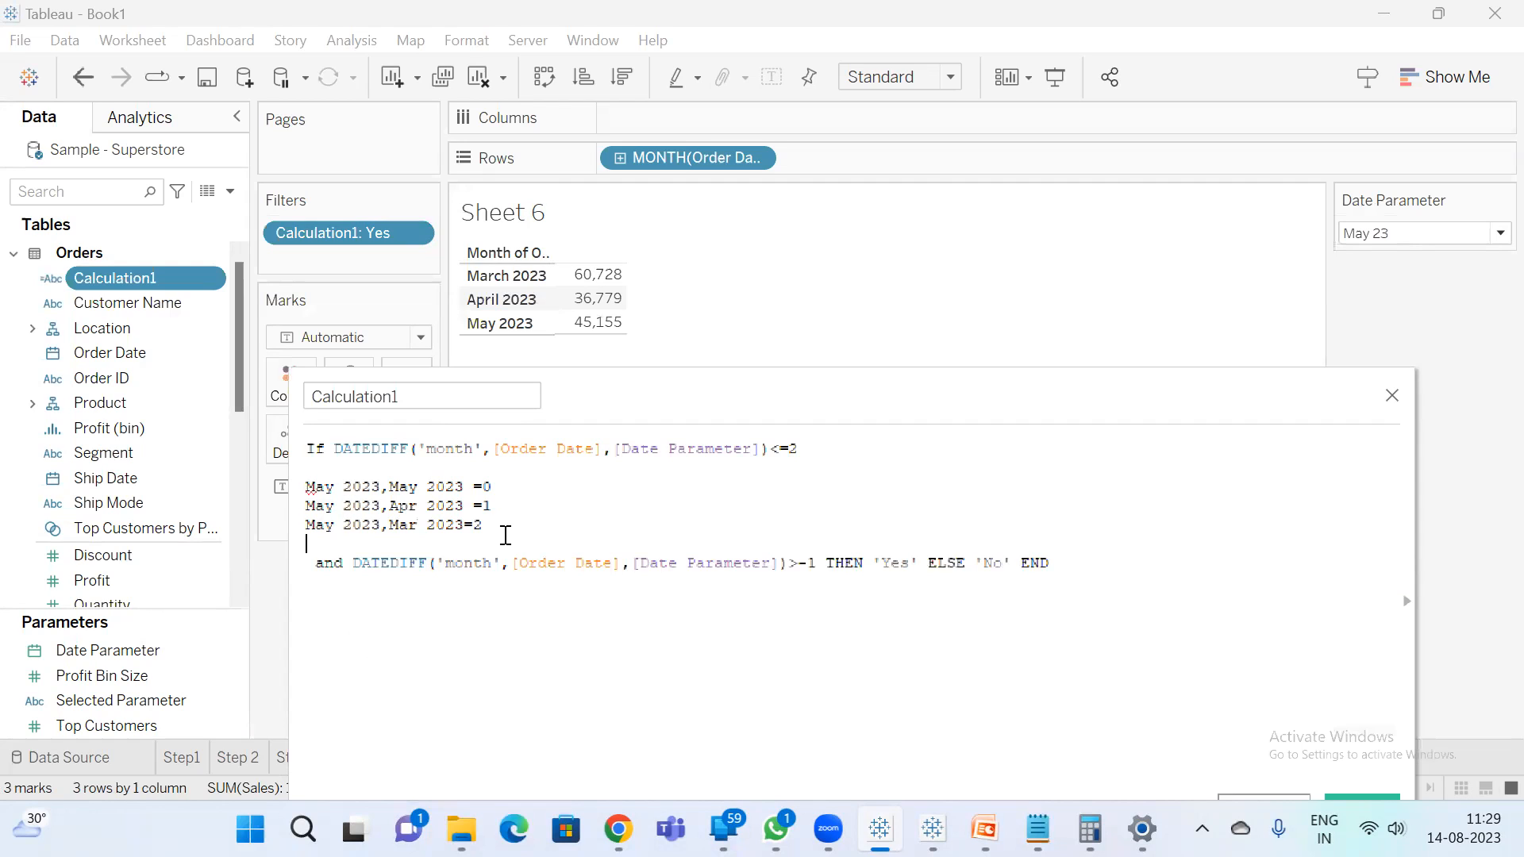
- Compare the three May 2023 example lines with the >=-1 condition, delete them, and move the editor back up
drag(498, 526, 294, 481)
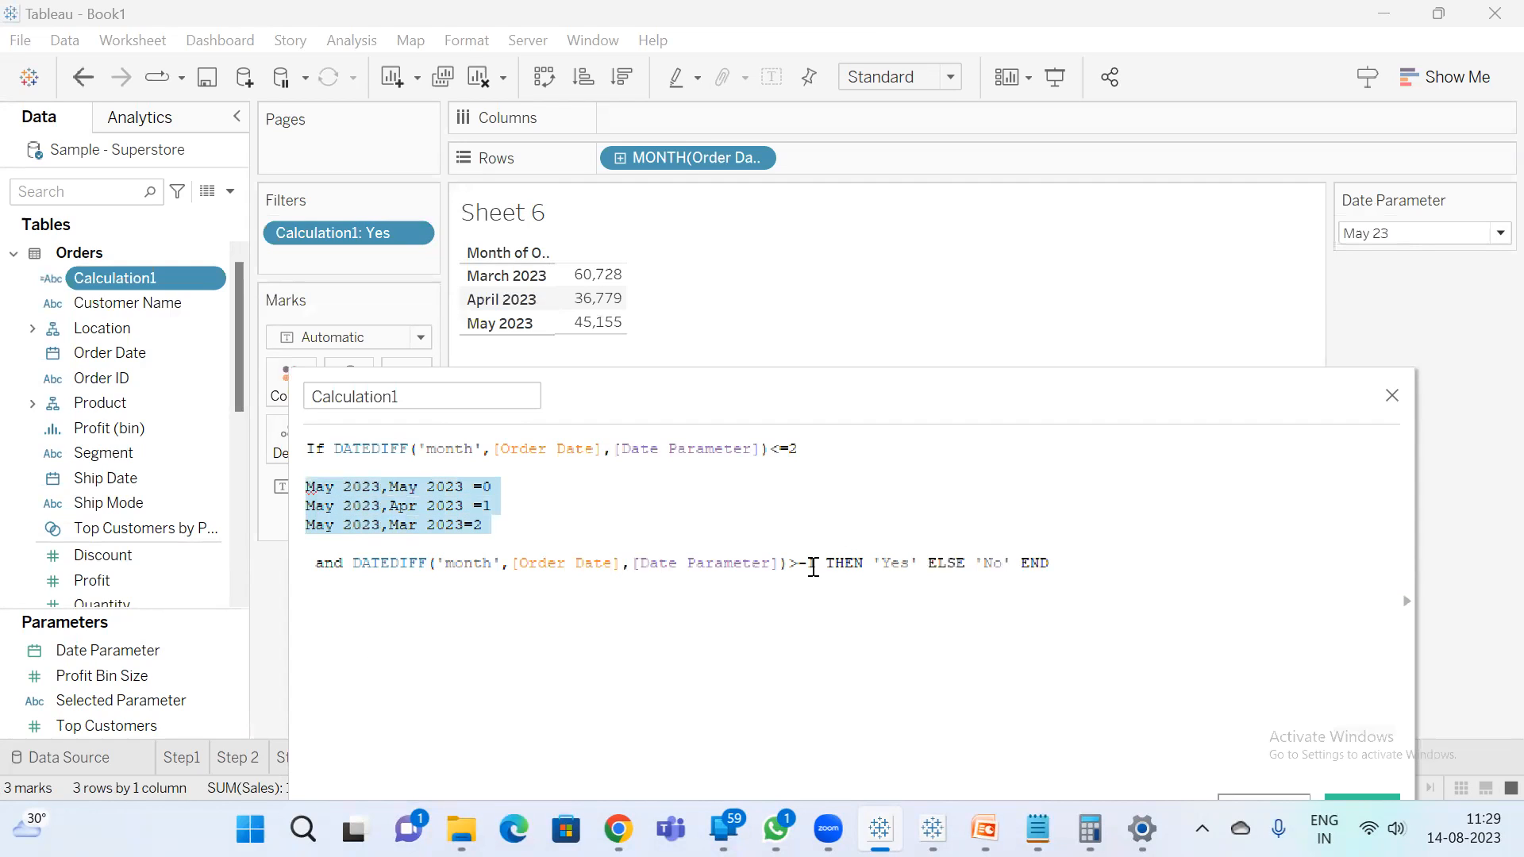
click(811, 563)
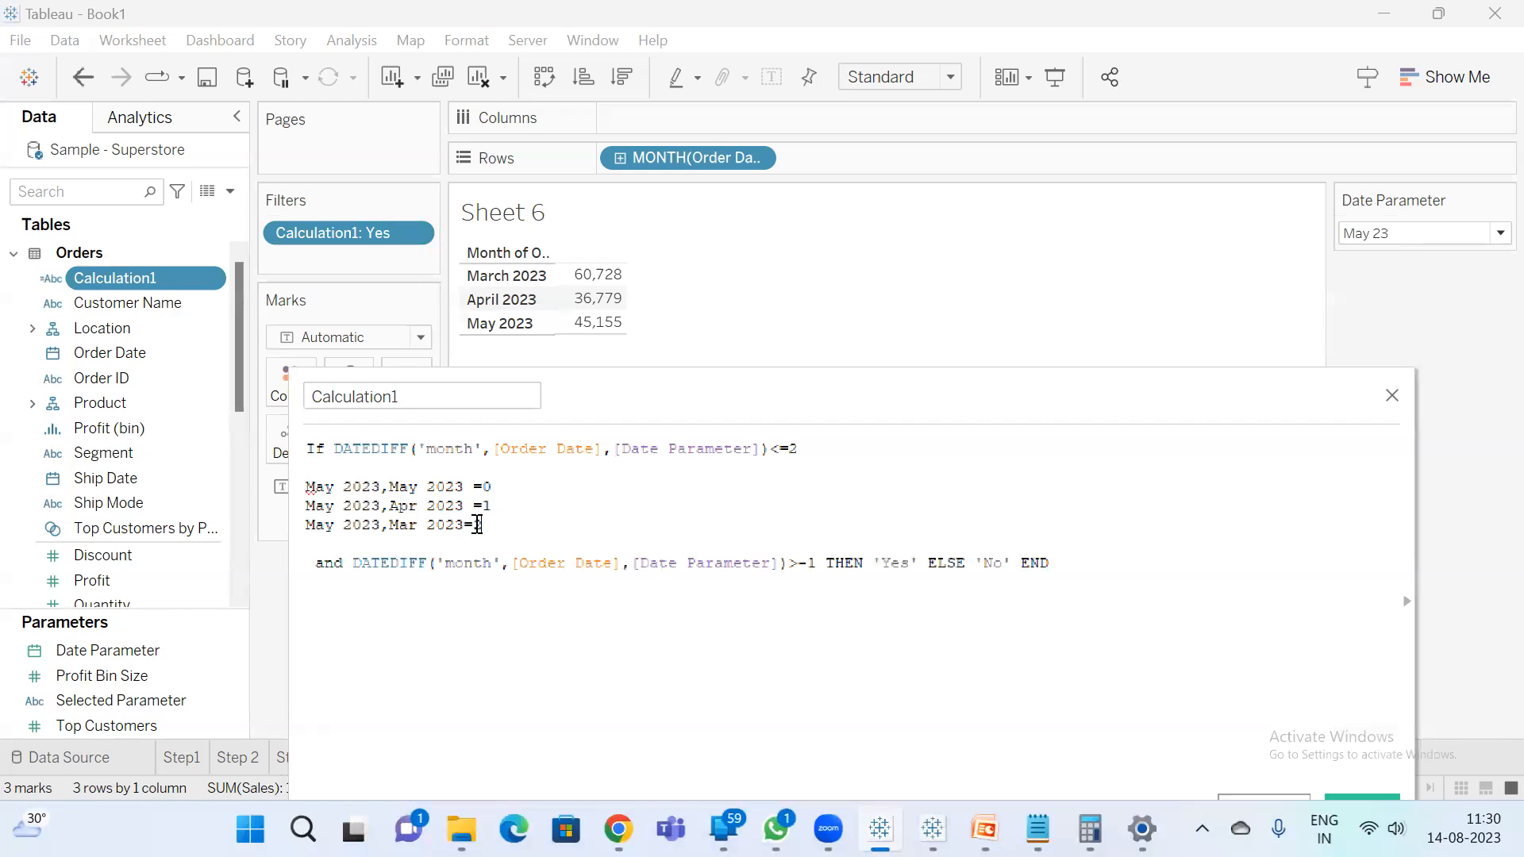
drag(482, 525, 275, 489)
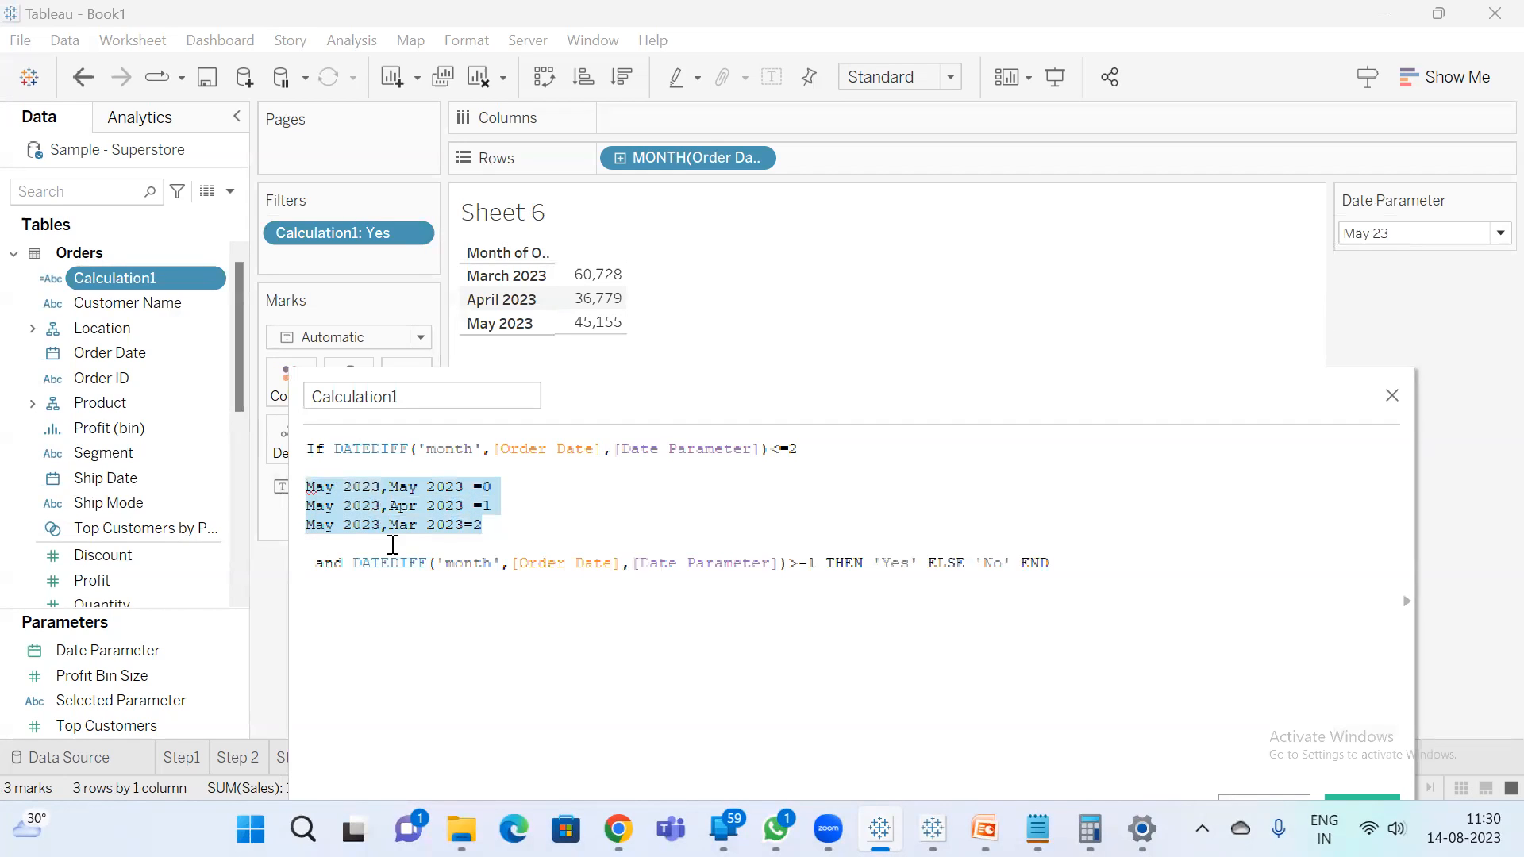
drag(498, 526, 262, 459)
key(BackSpace)
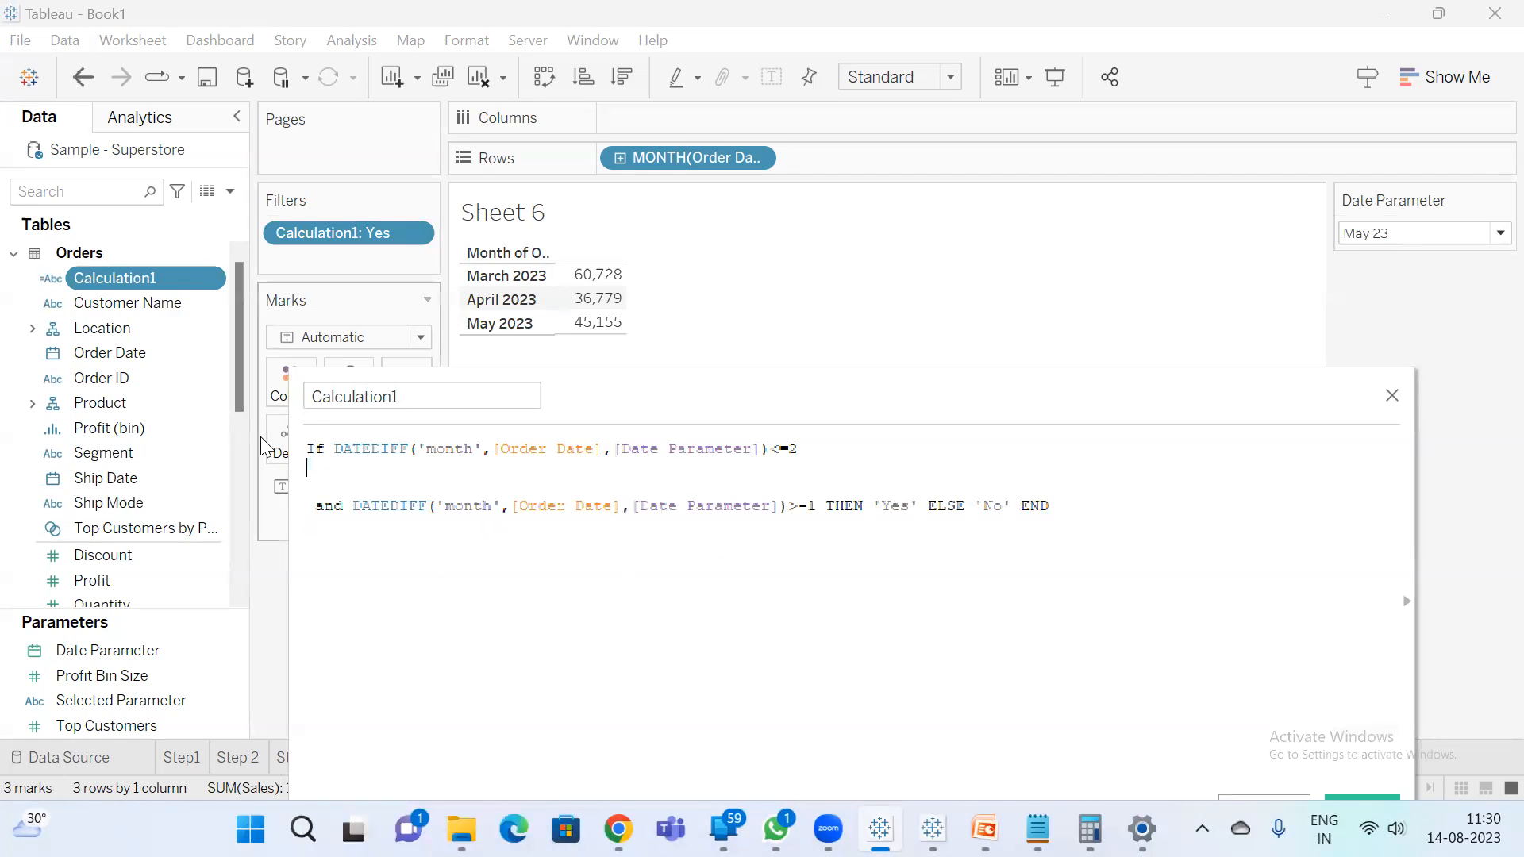
drag(974, 404, 917, 309)
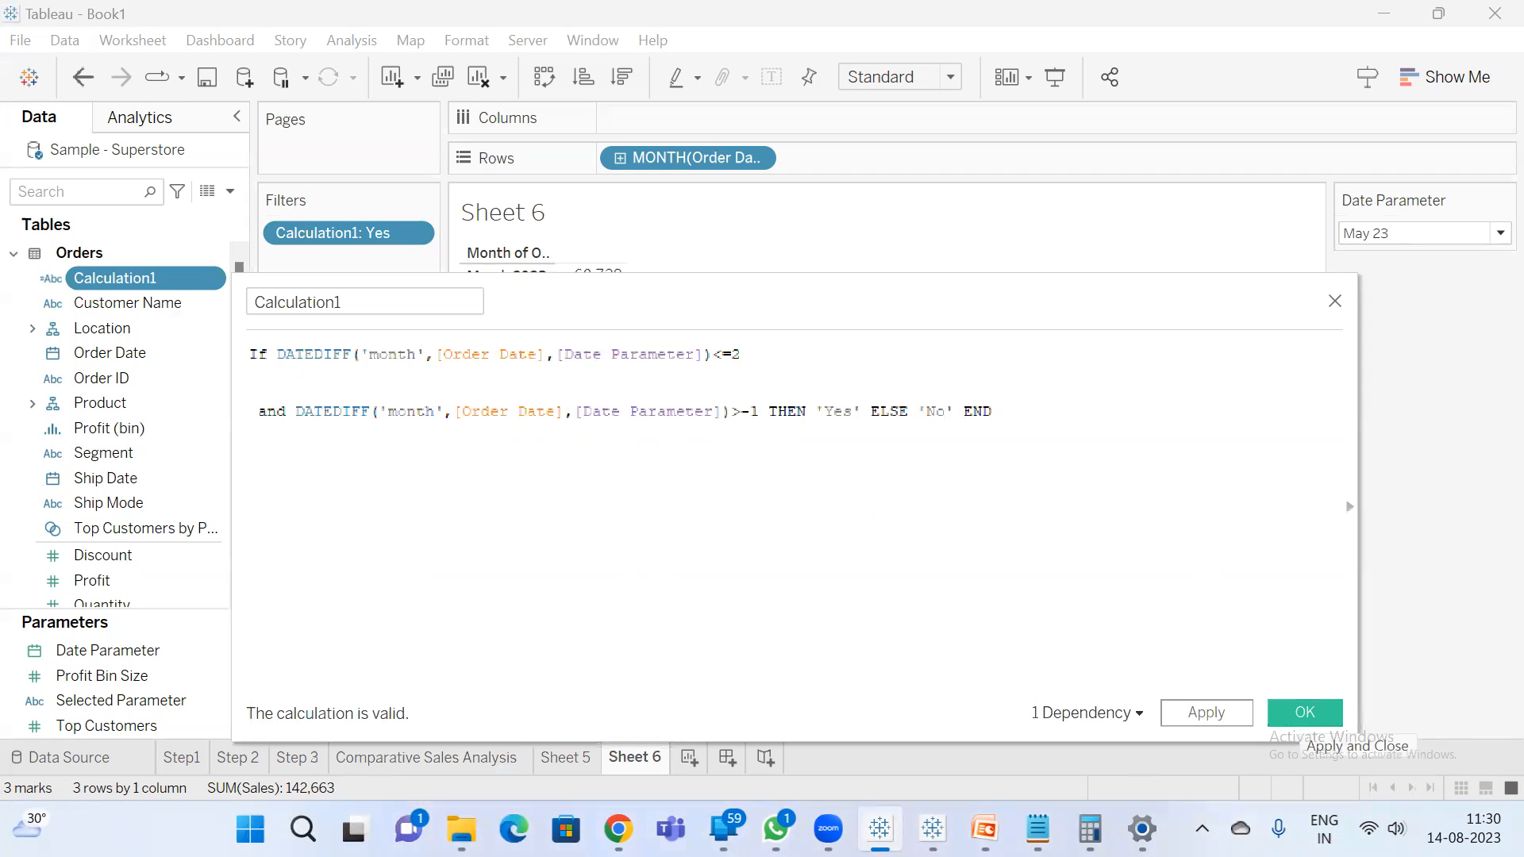
- Switch to the Google Meet window in Chrome to check the meeting, and return to the calculation in Tableau
mouse_move(618, 828)
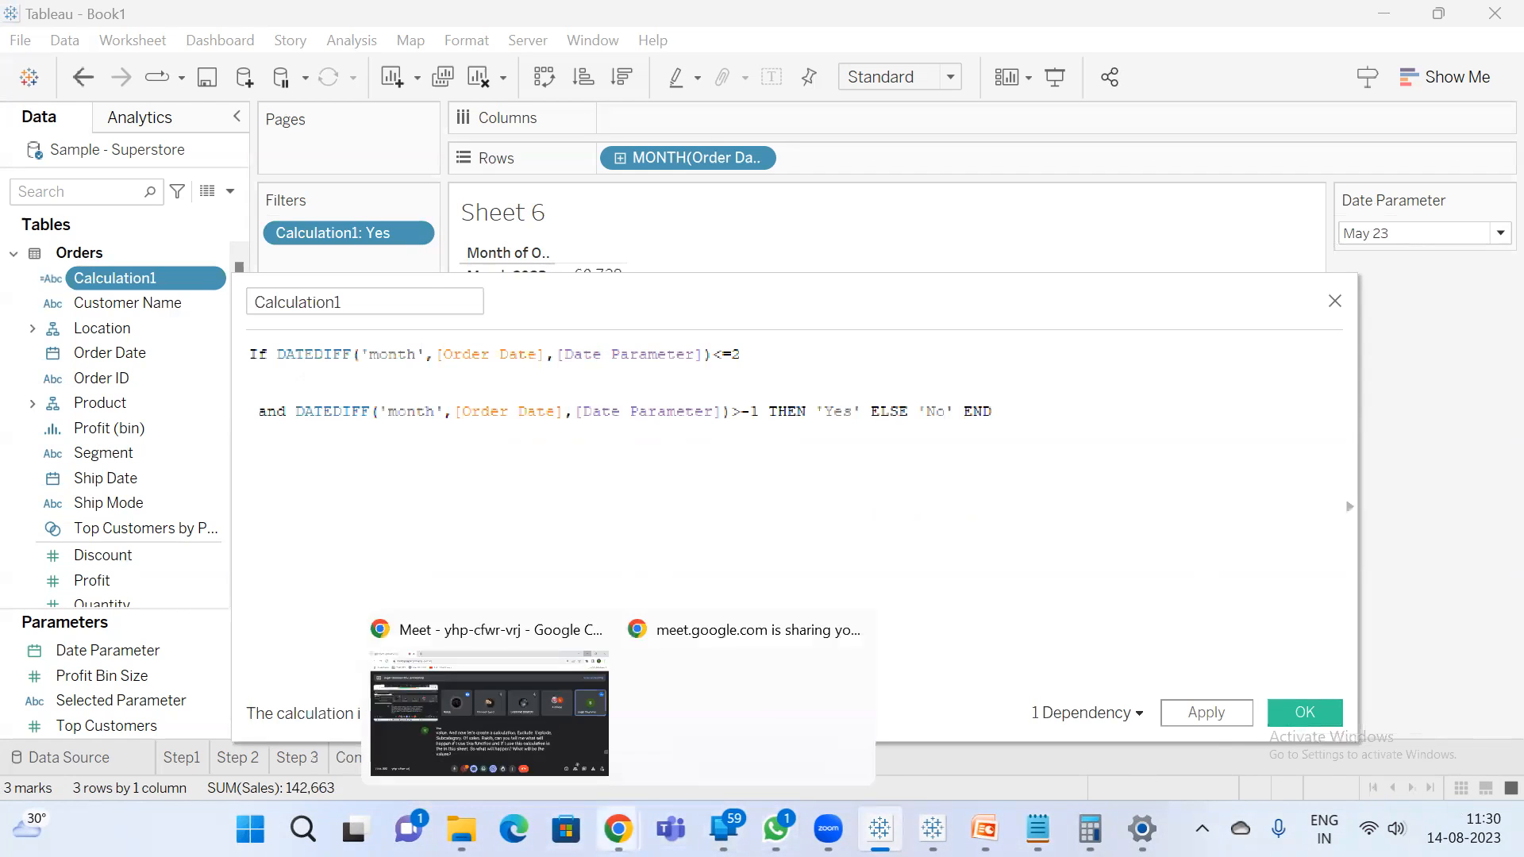
click(527, 700)
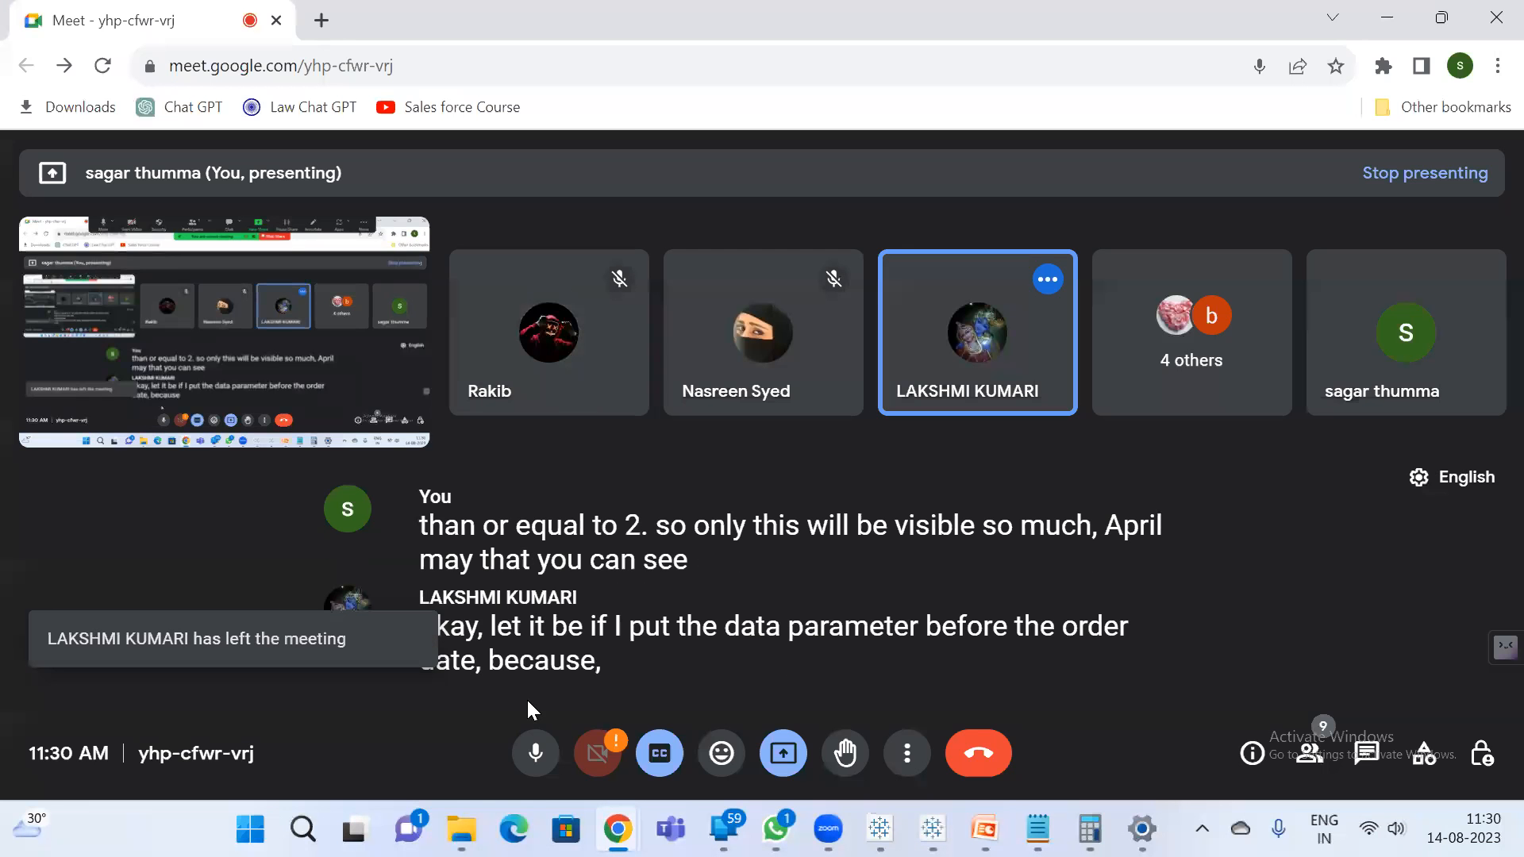
key(alt+Tab)
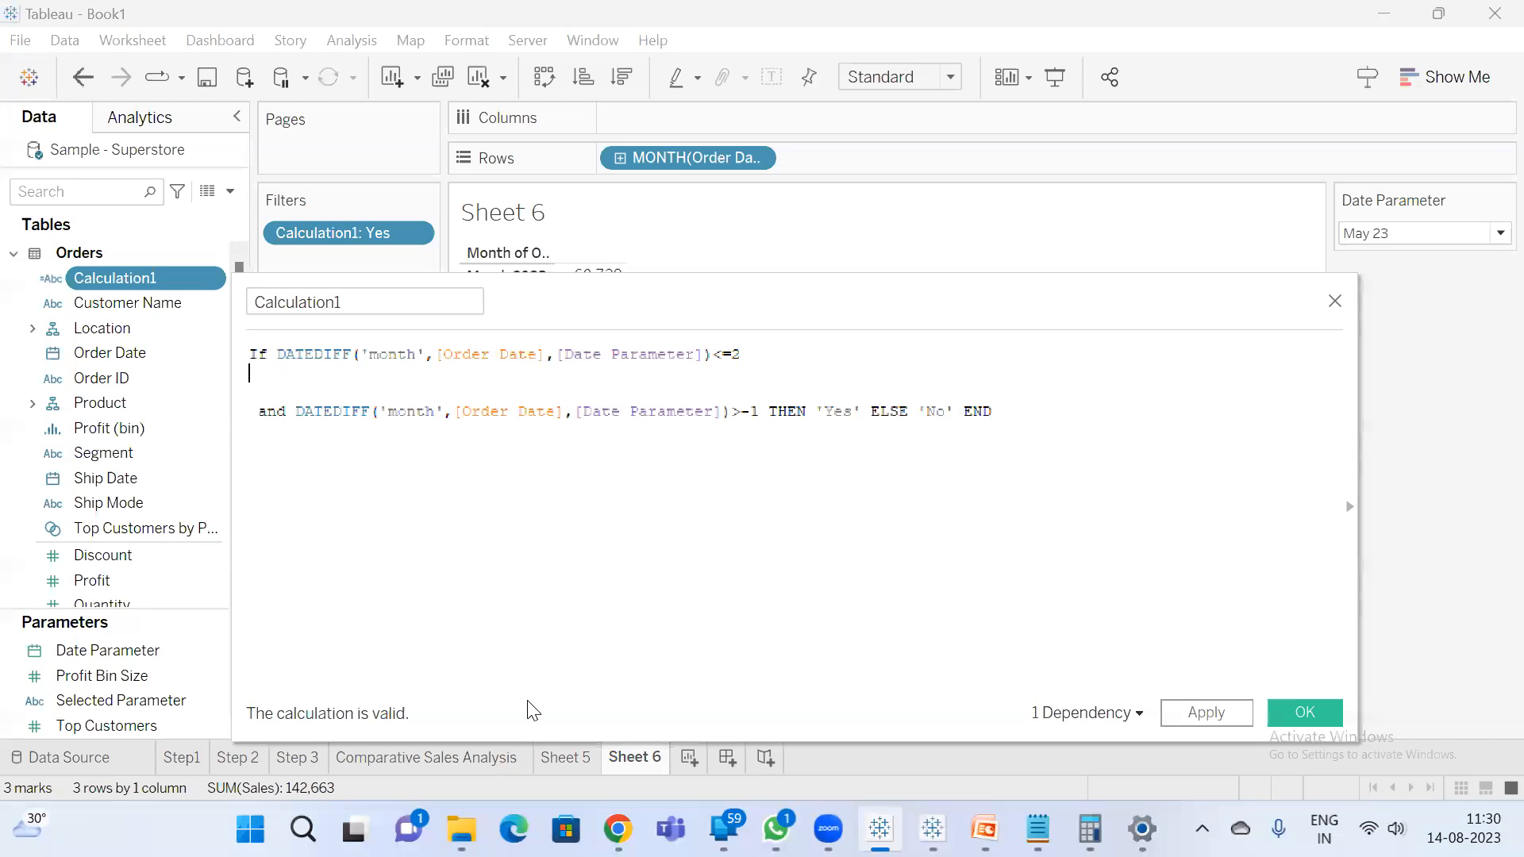
- Swap the arguments of the first DATEDIFF so [Date Parameter] is the start date and [Order Date] the end date
double_click(649, 355)
key(ctrl+c)
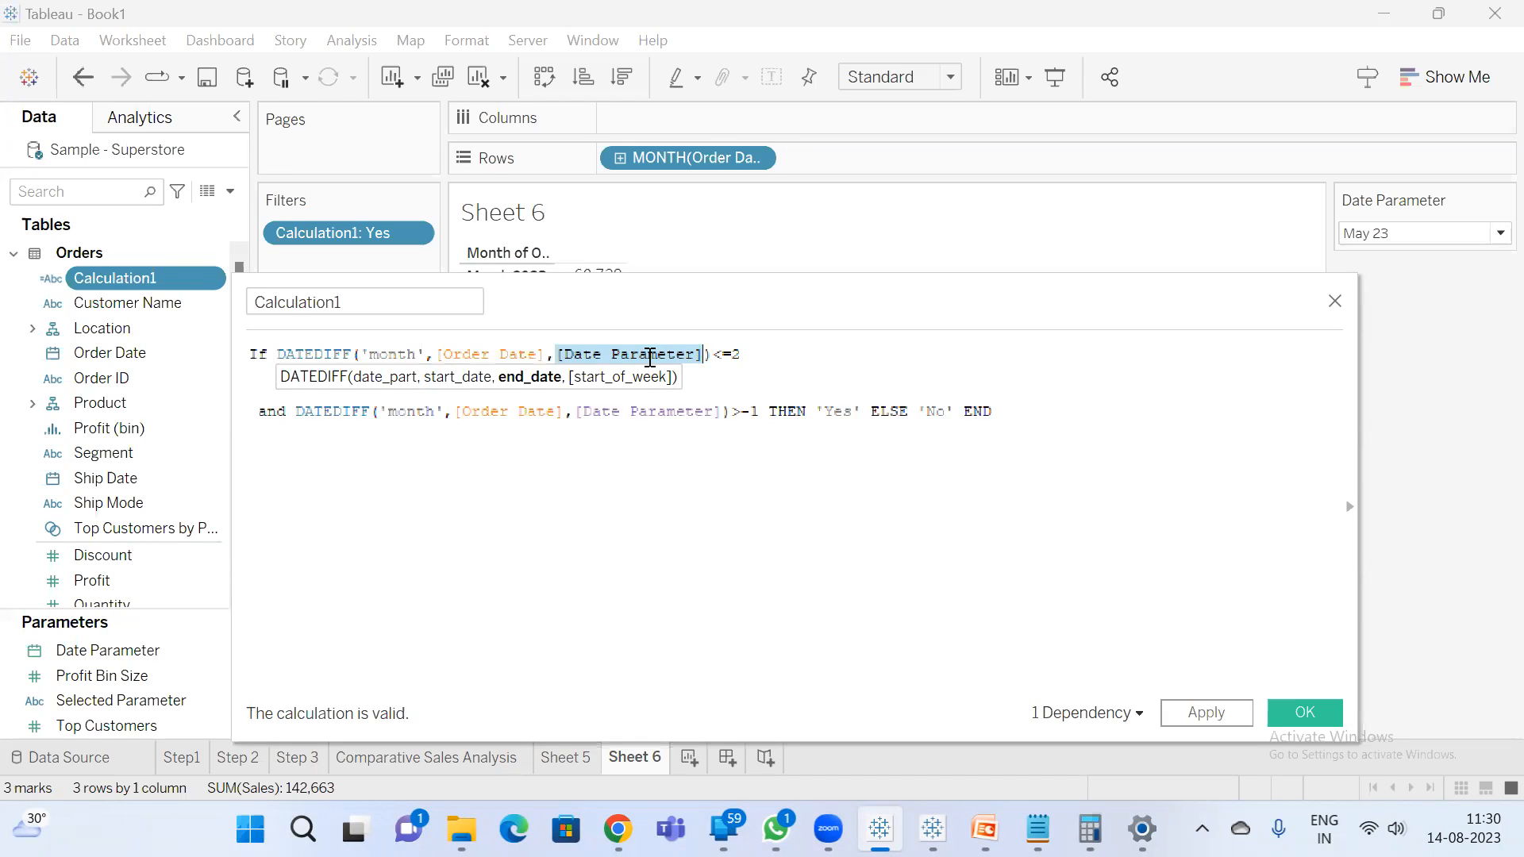
key(BackSpace)
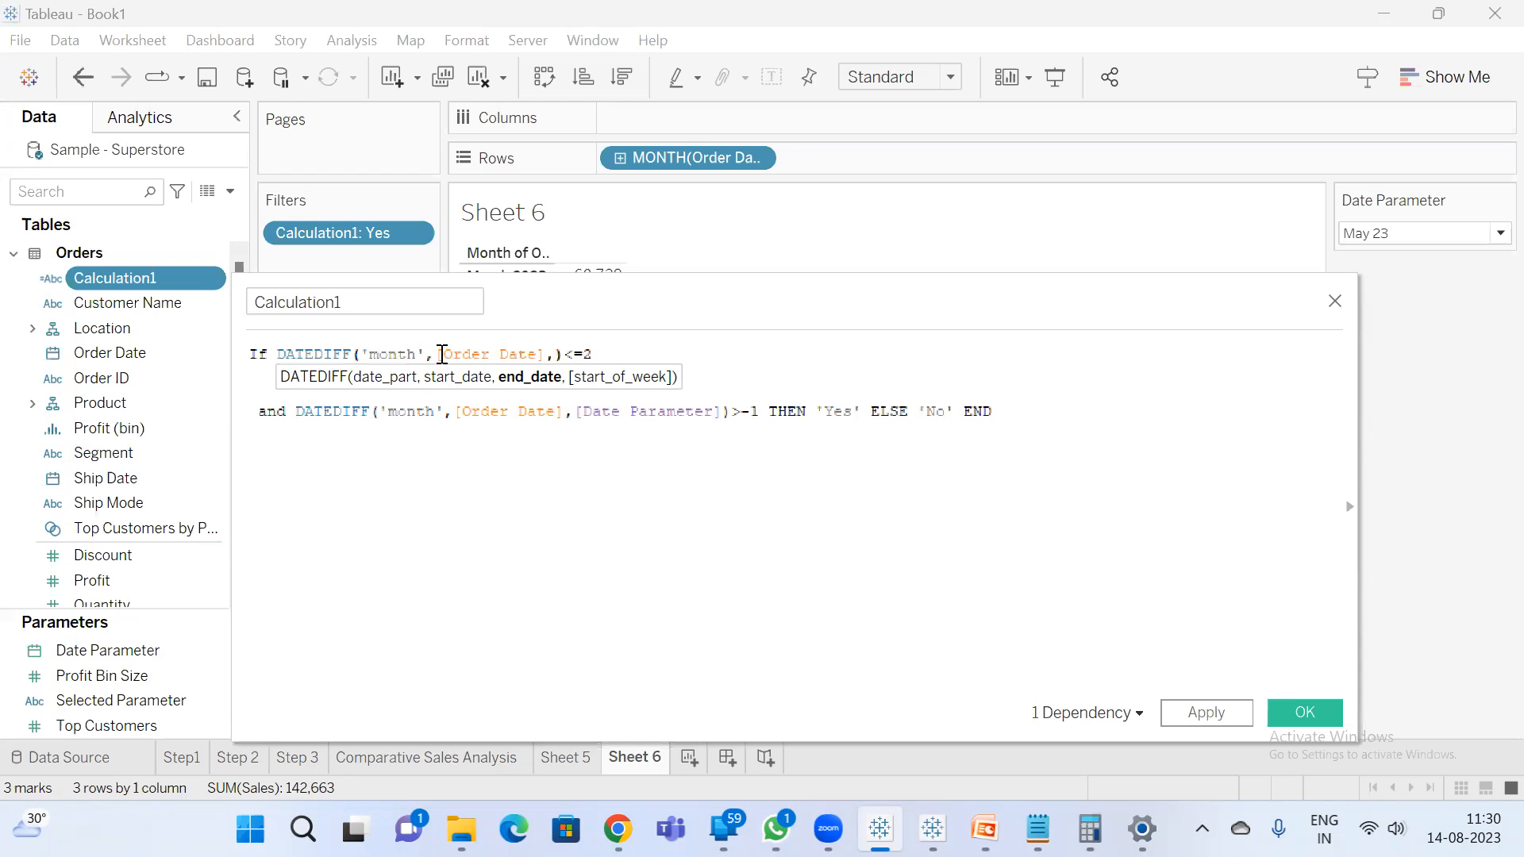
click(442, 354)
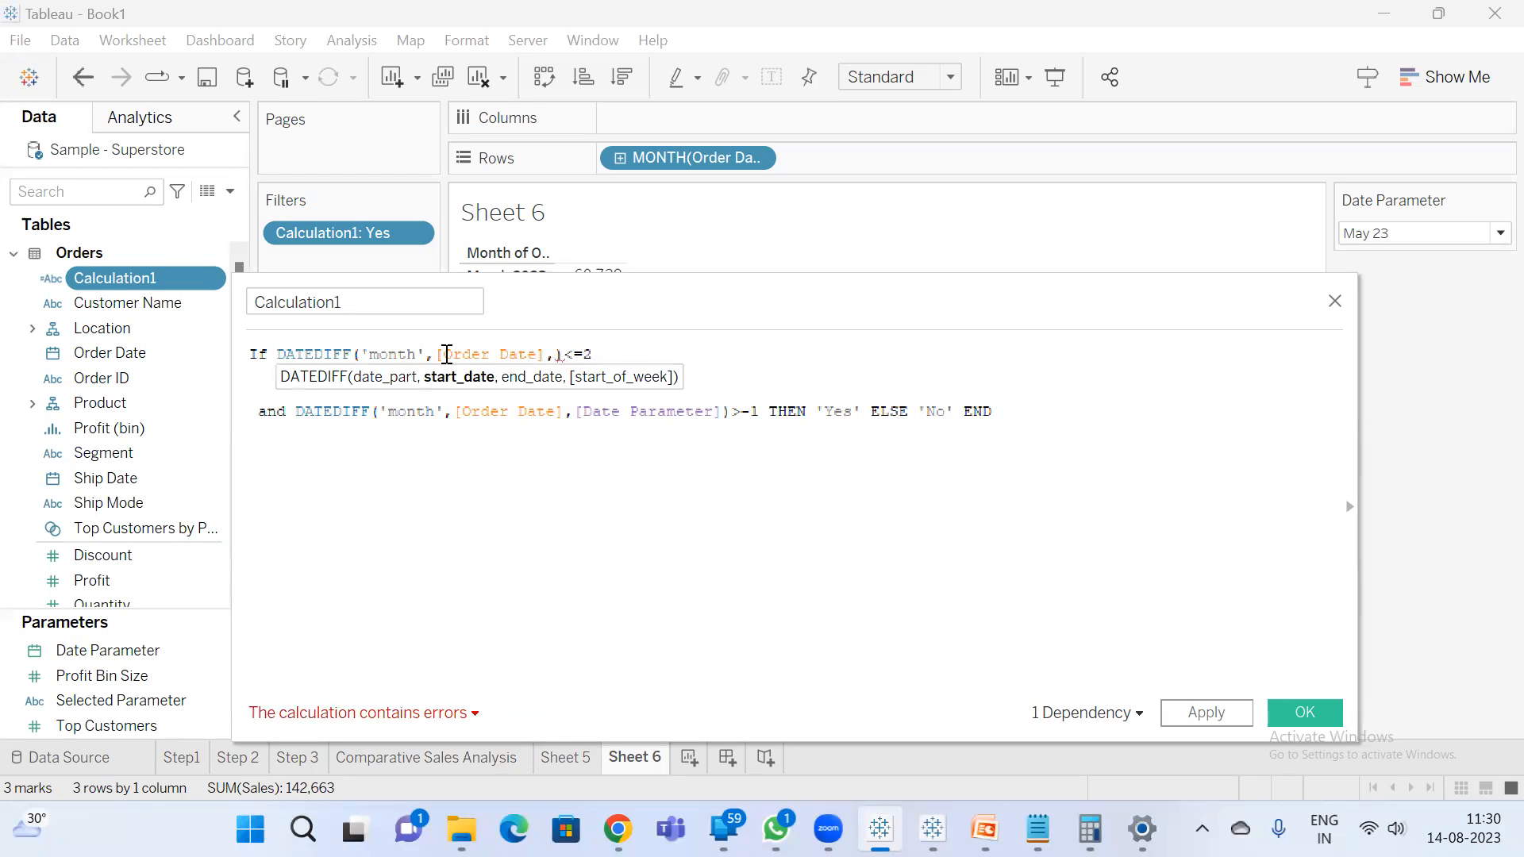
key(ctrl+v)
text(,)
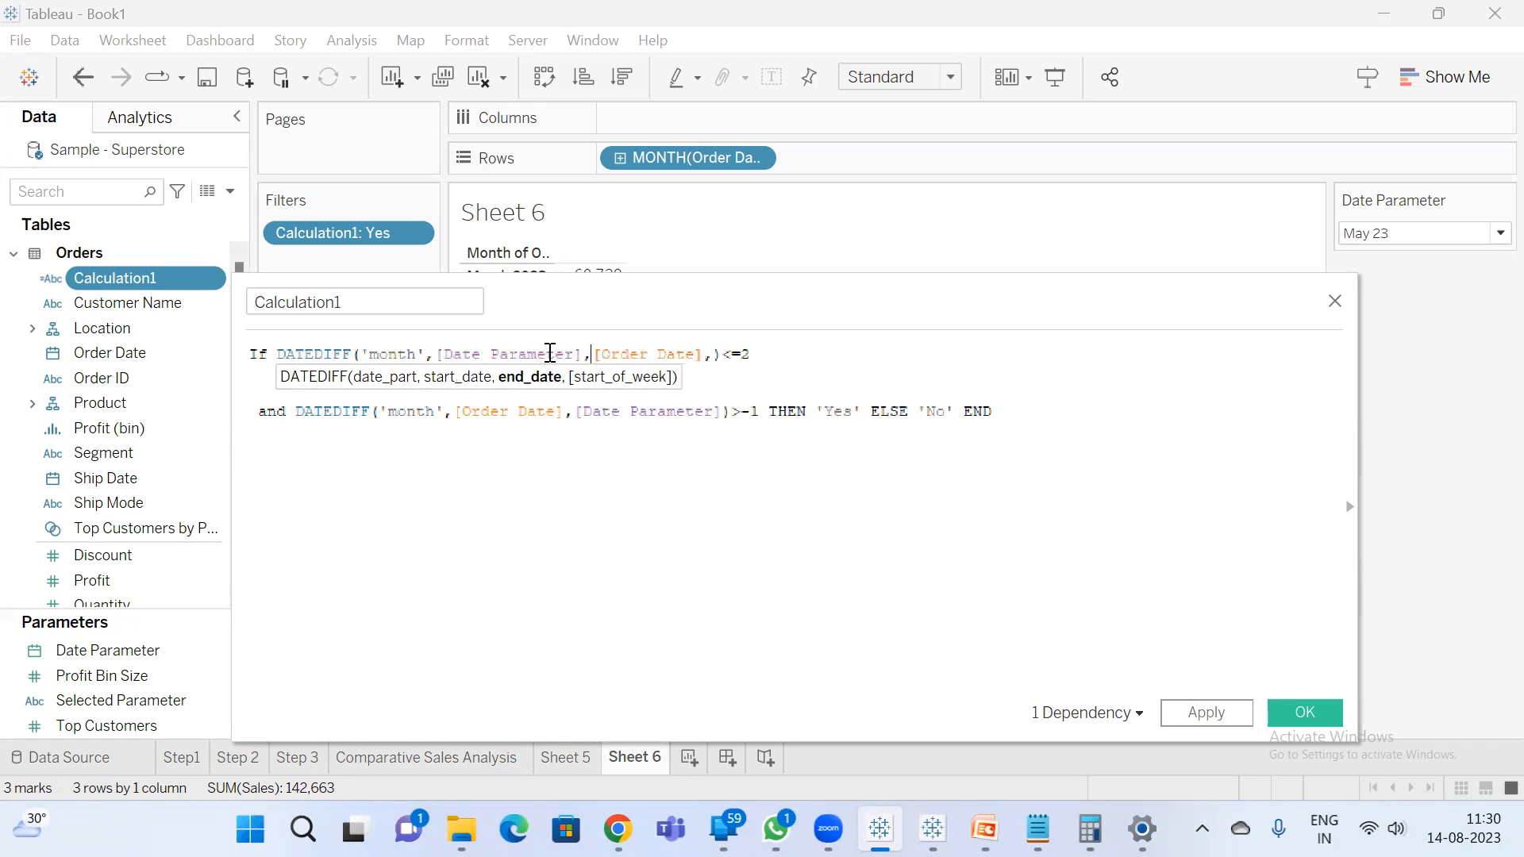
click(711, 354)
key(BackSpace)
- Put [Date Parameter] before [Order Date] in the second DATEDIFF and remove its original [Date Parameter] argument
click(445, 411)
key(ctrl+v)
text(,)
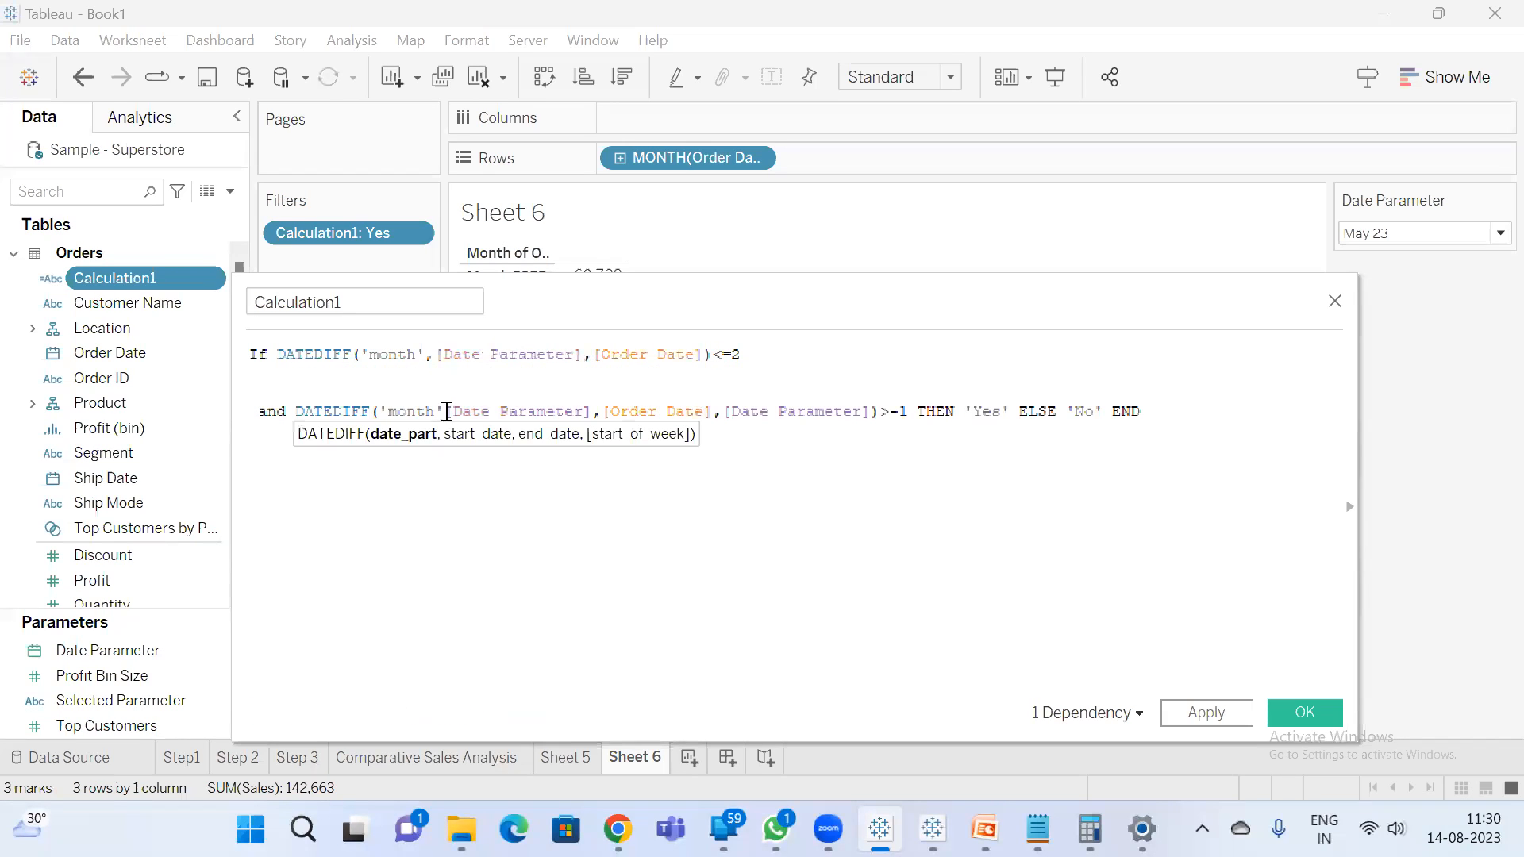
double_click(815, 412)
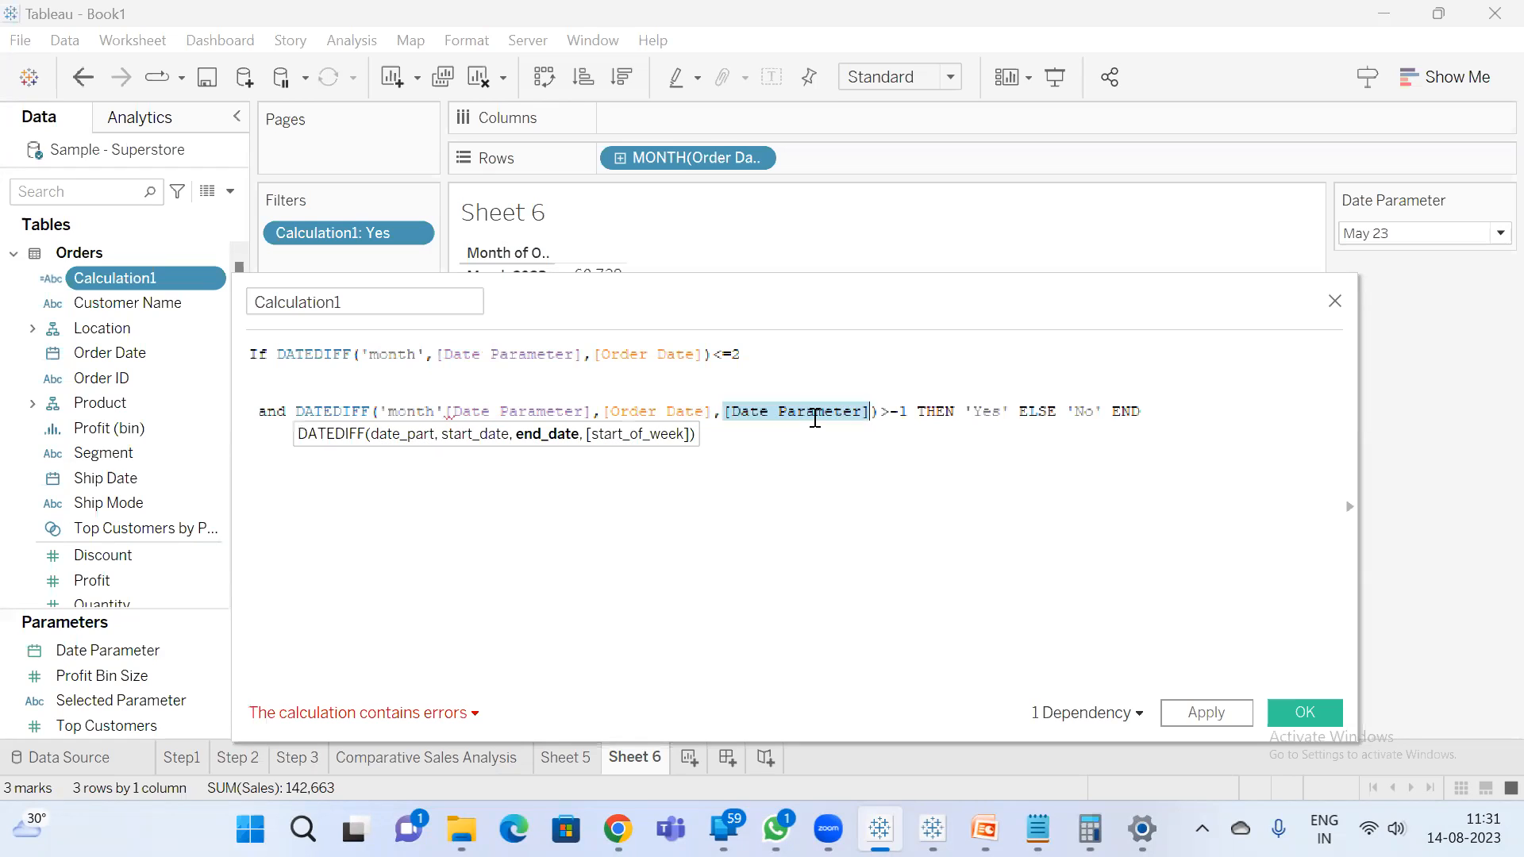
key(BackSpace)
key(BackSpace)
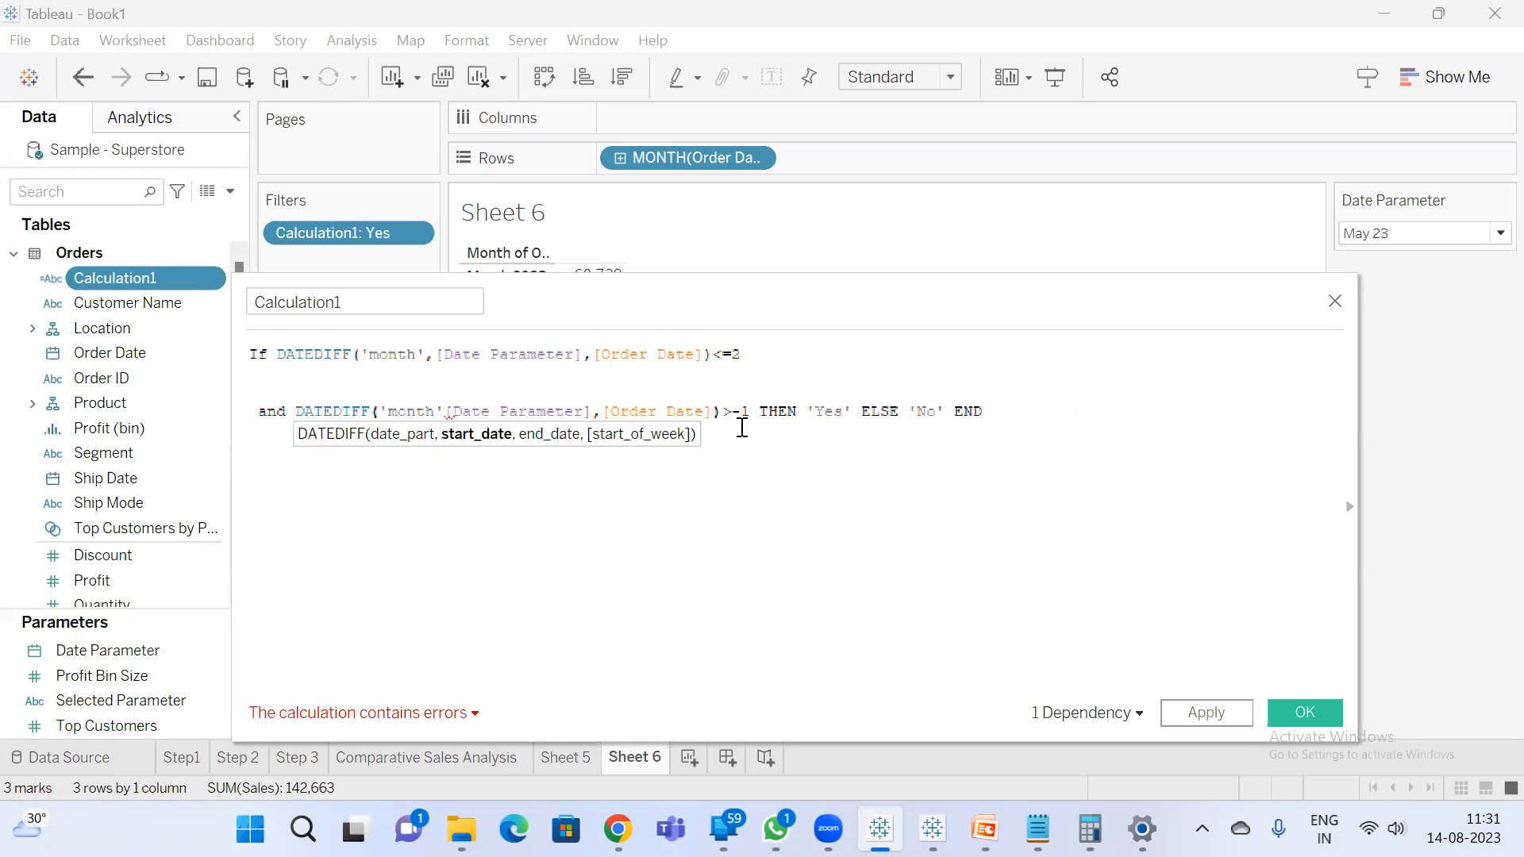
- Reverse both comparisons so the second condition tests <-1 and the first tests >=2
click(728, 411)
key(BackSpace)
text(<)
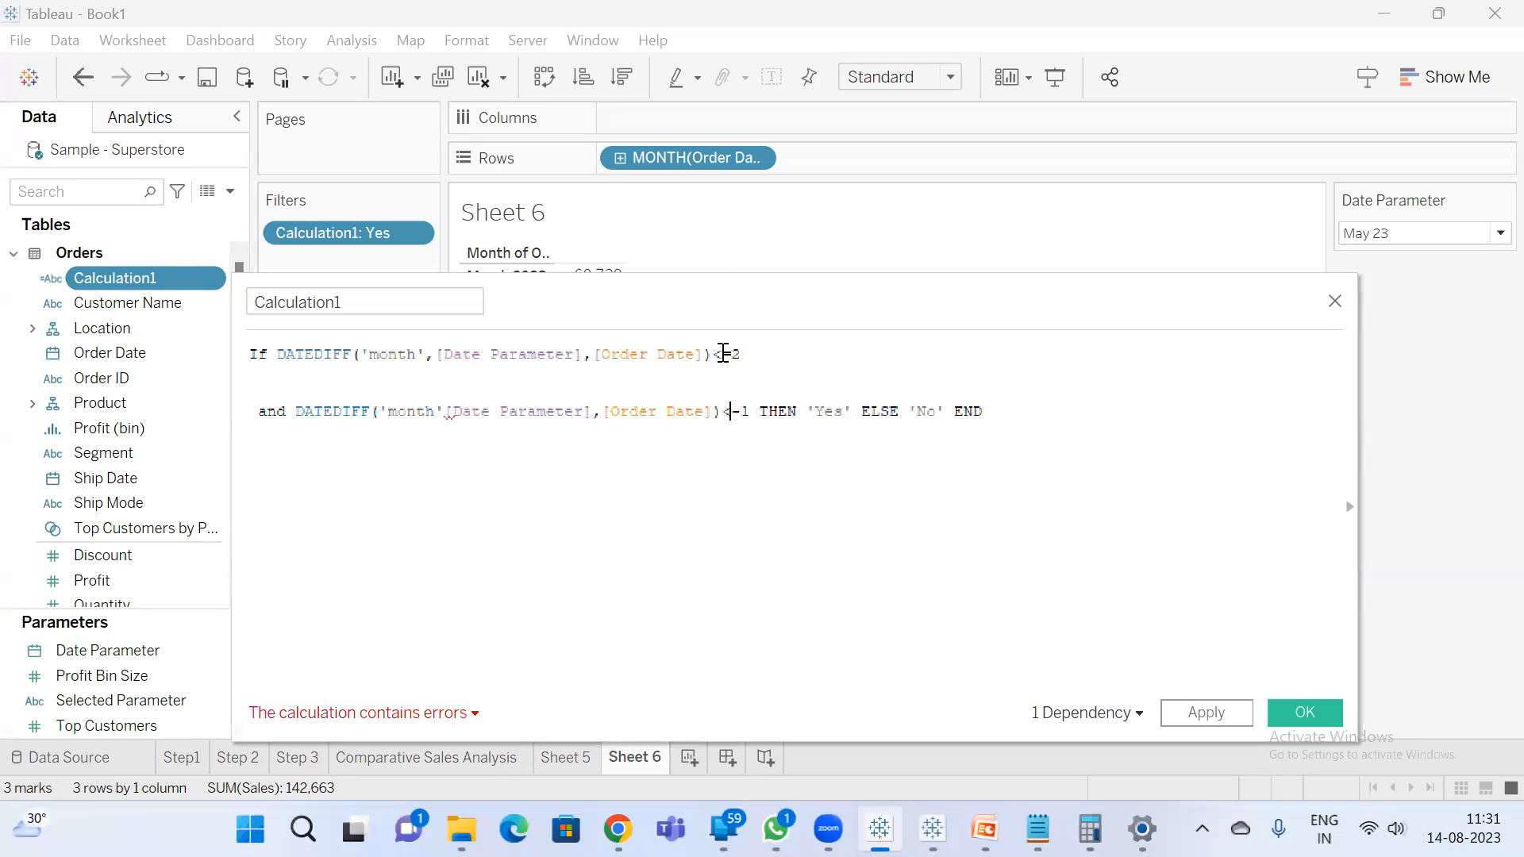
click(722, 353)
key(BackSpace)
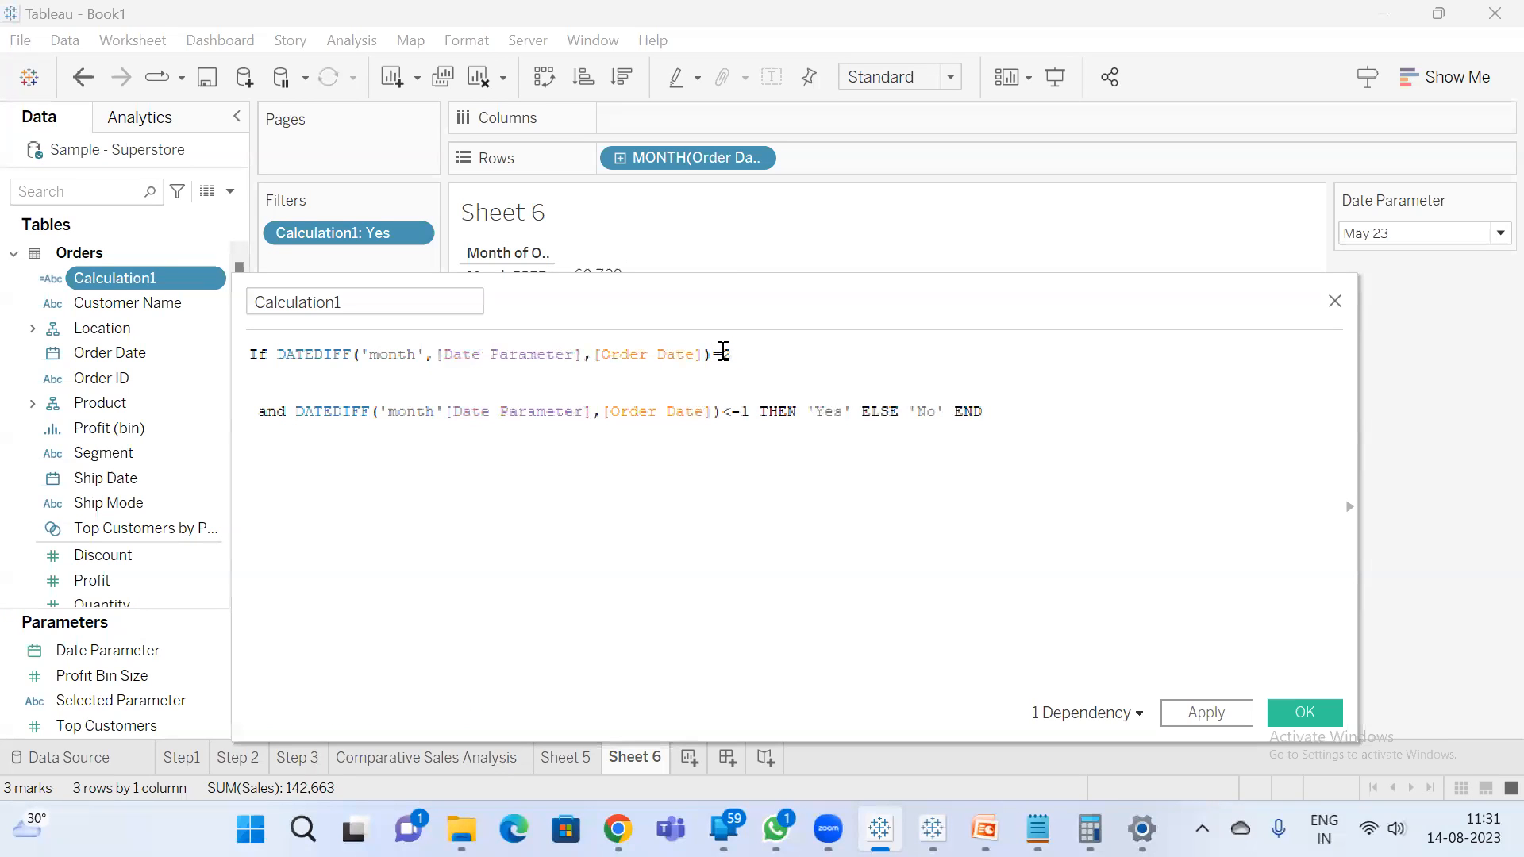
text(>)
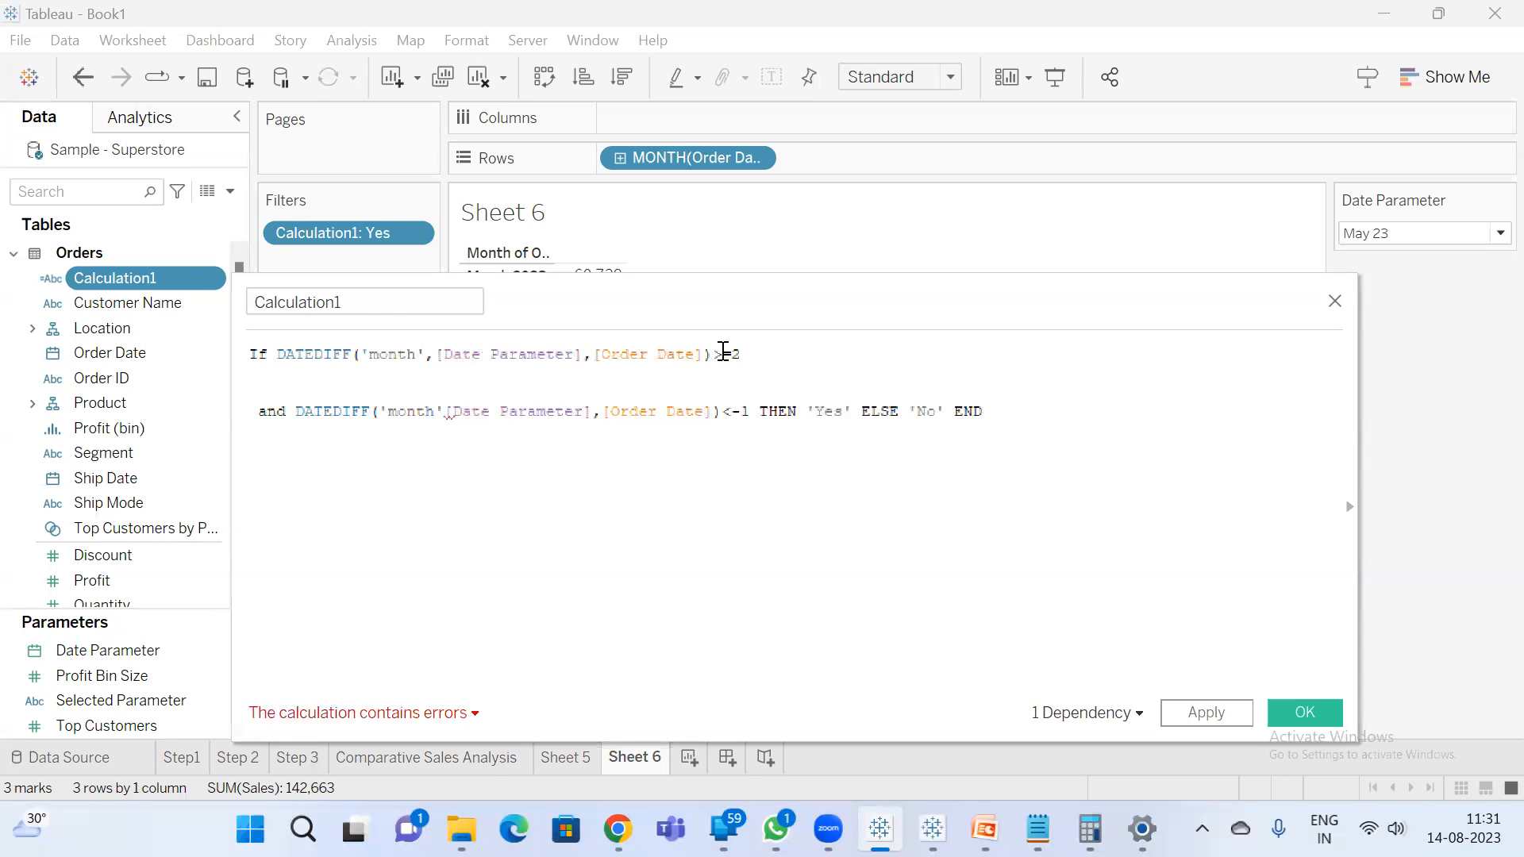
- Rework the first condition's comparison operator, leaving it as >2
key(BackSpace)
text(>)
mouse_move(410, 720)
key(BackSpace)
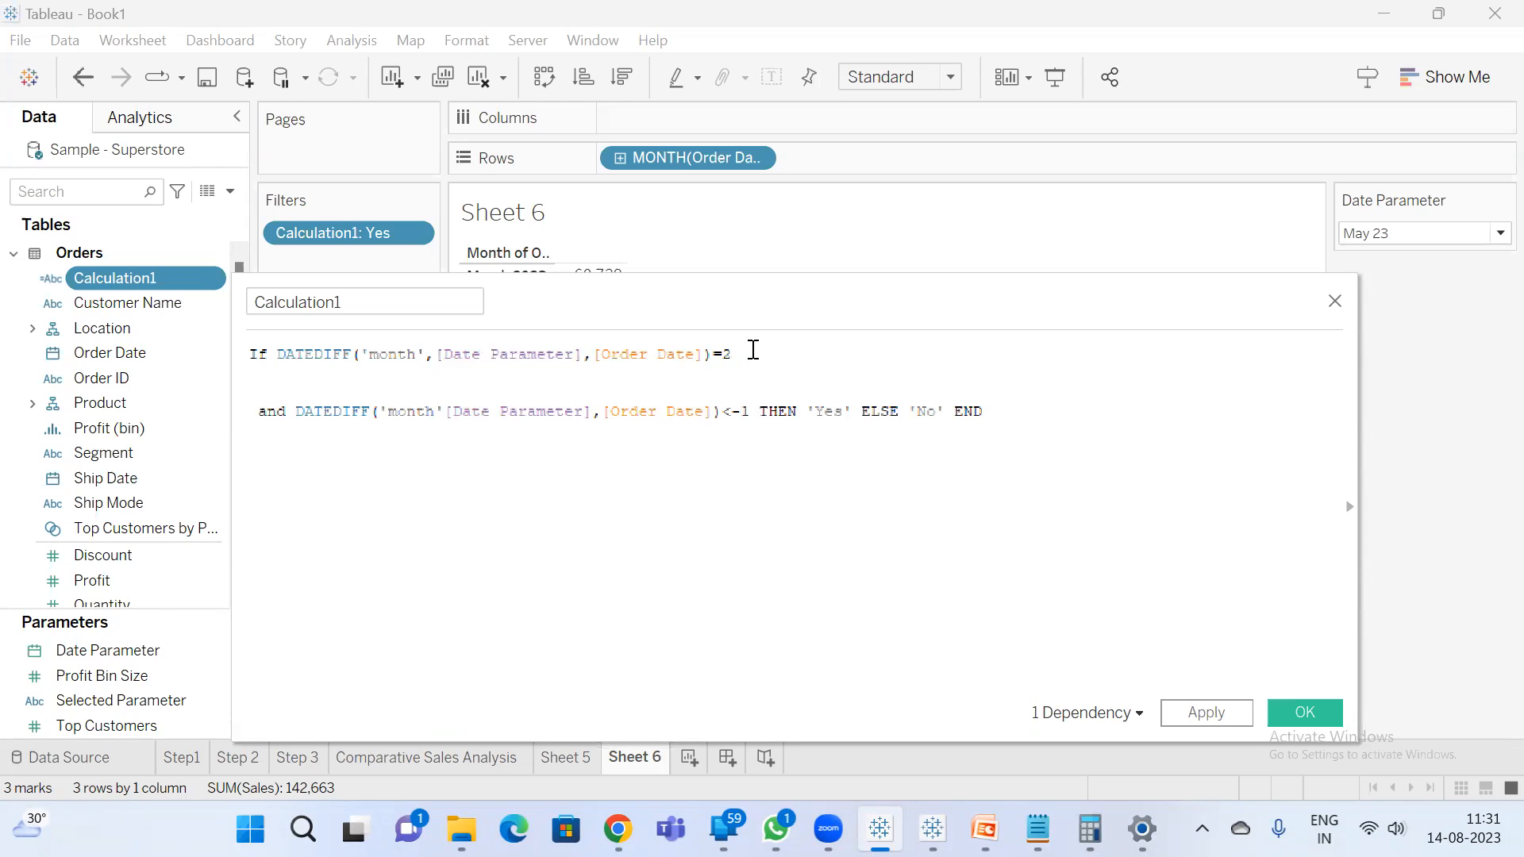
text(>)
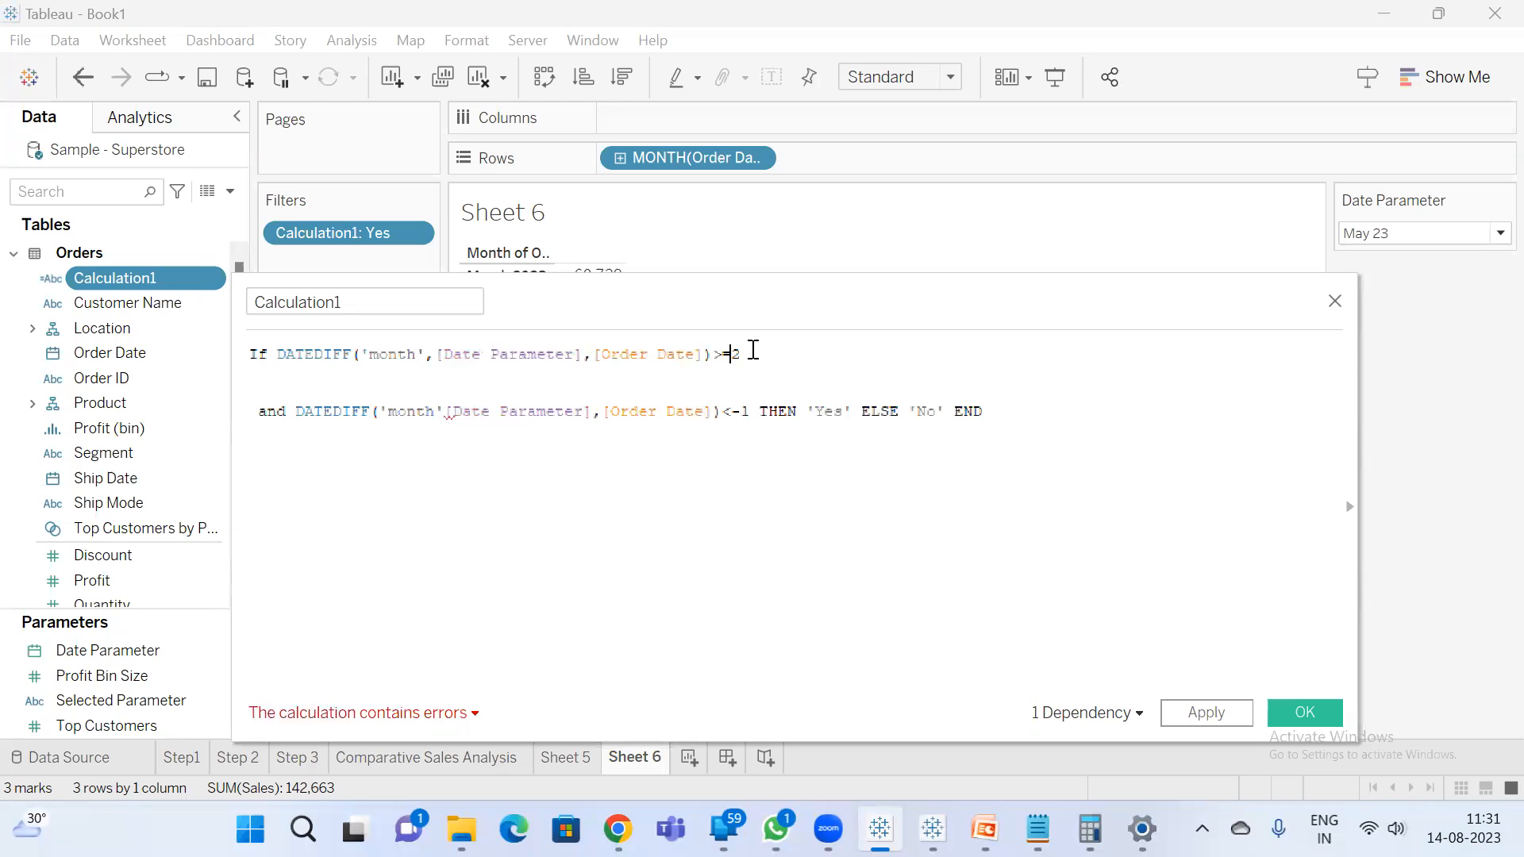
text(=)
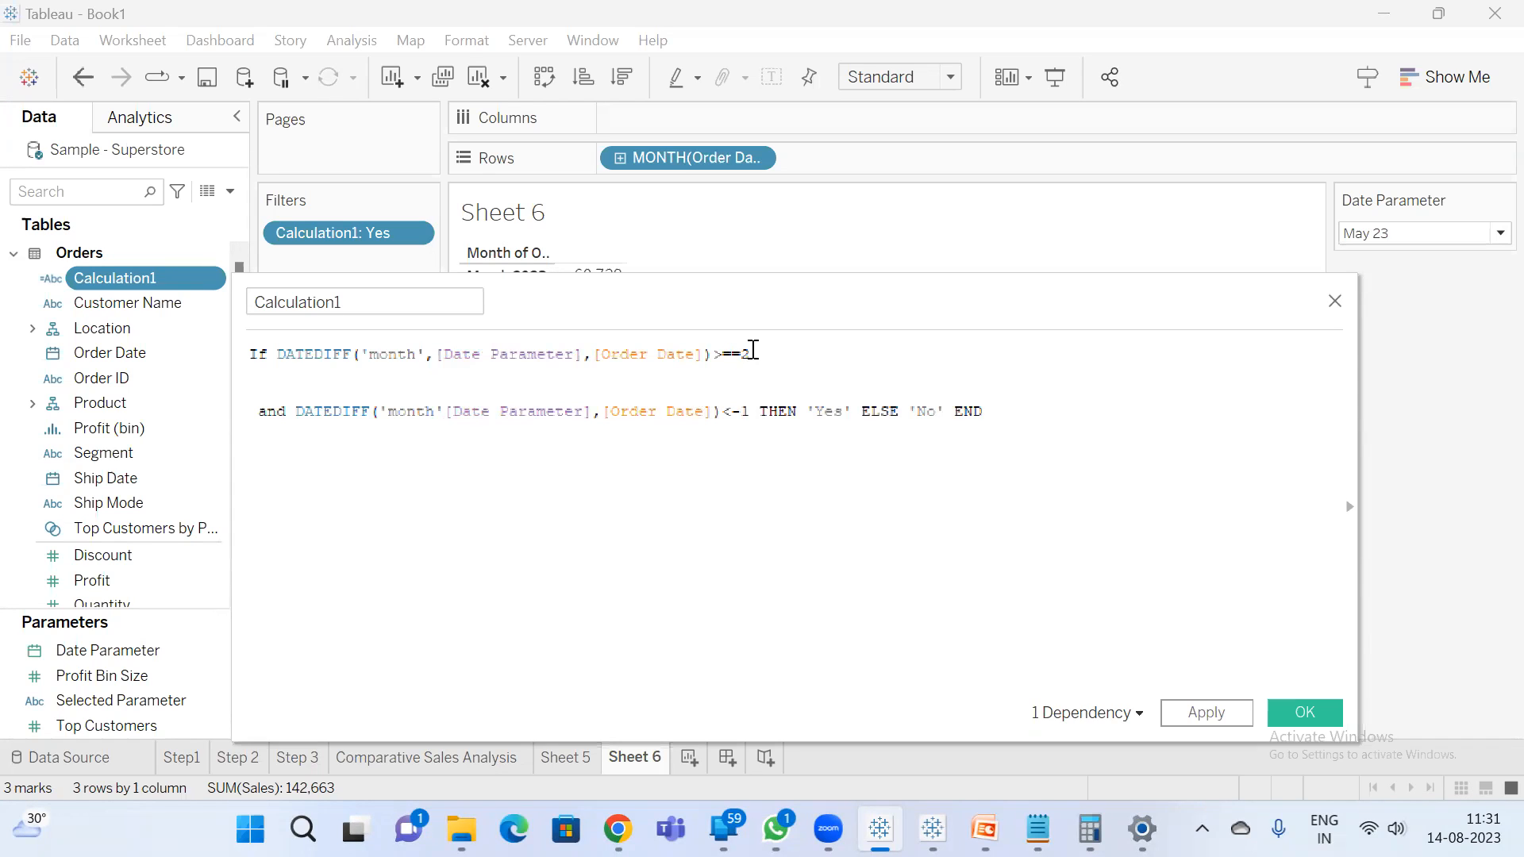
key(BackSpace)
key(BackSpace)
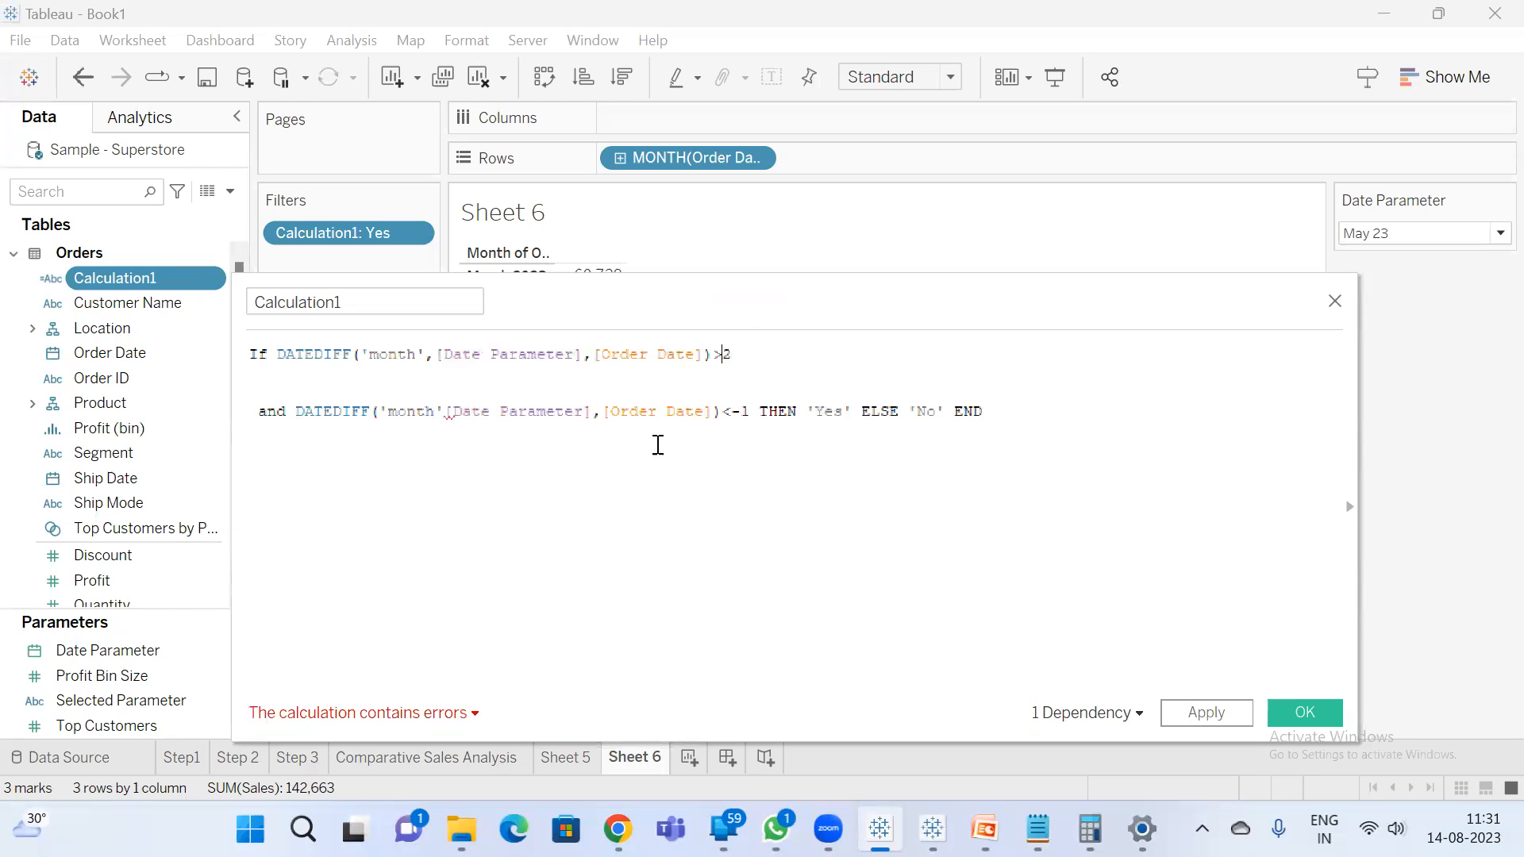
- Check the calculation error, add the missing comma after 'month' in the second DATEDIFF, set the first comparison to >=2, and save the calculation
click(365, 713)
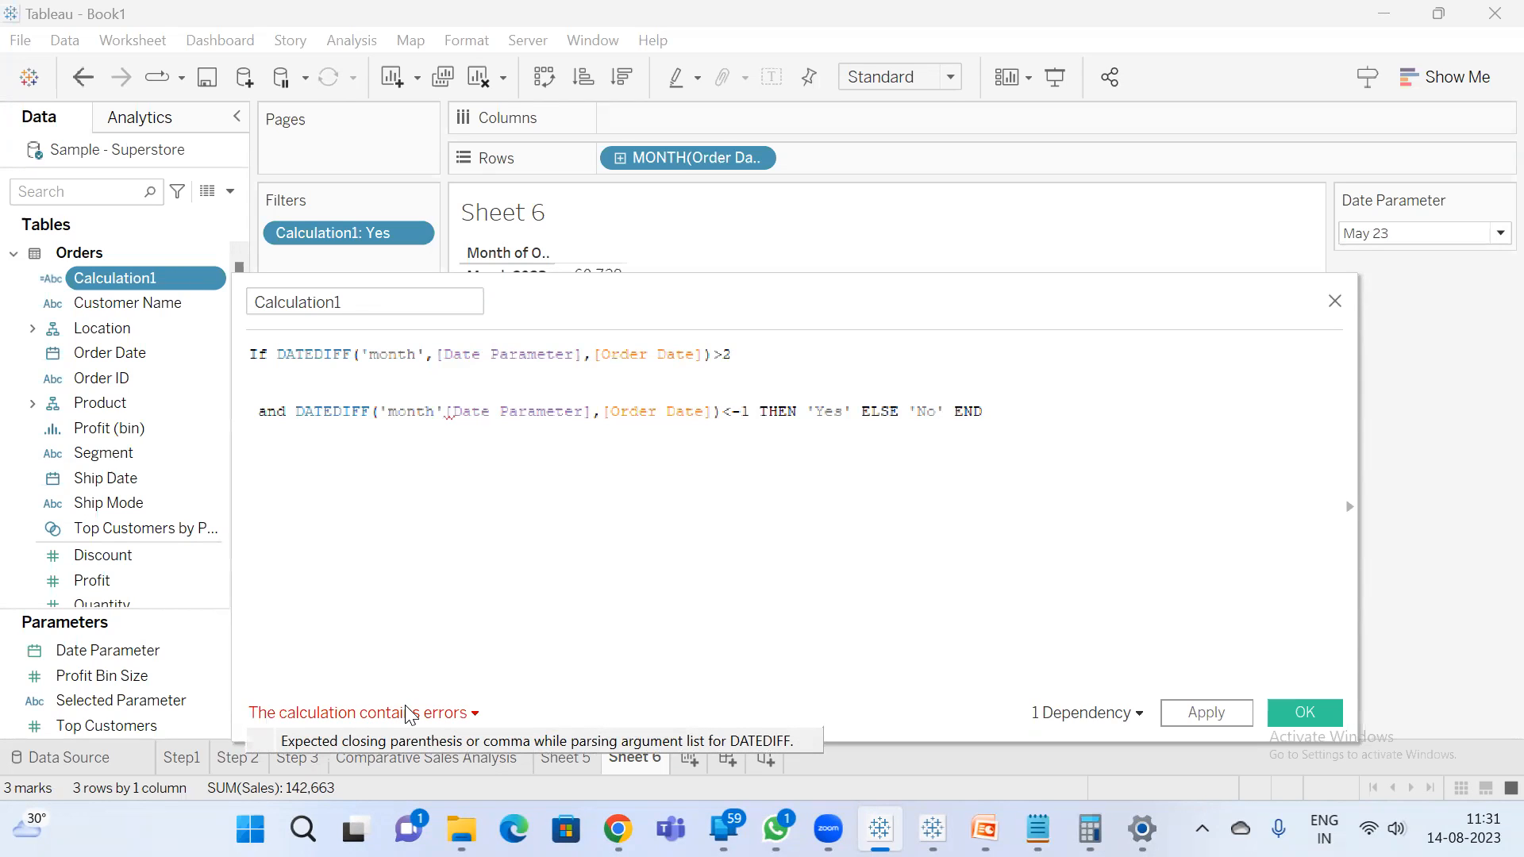
click(722, 359)
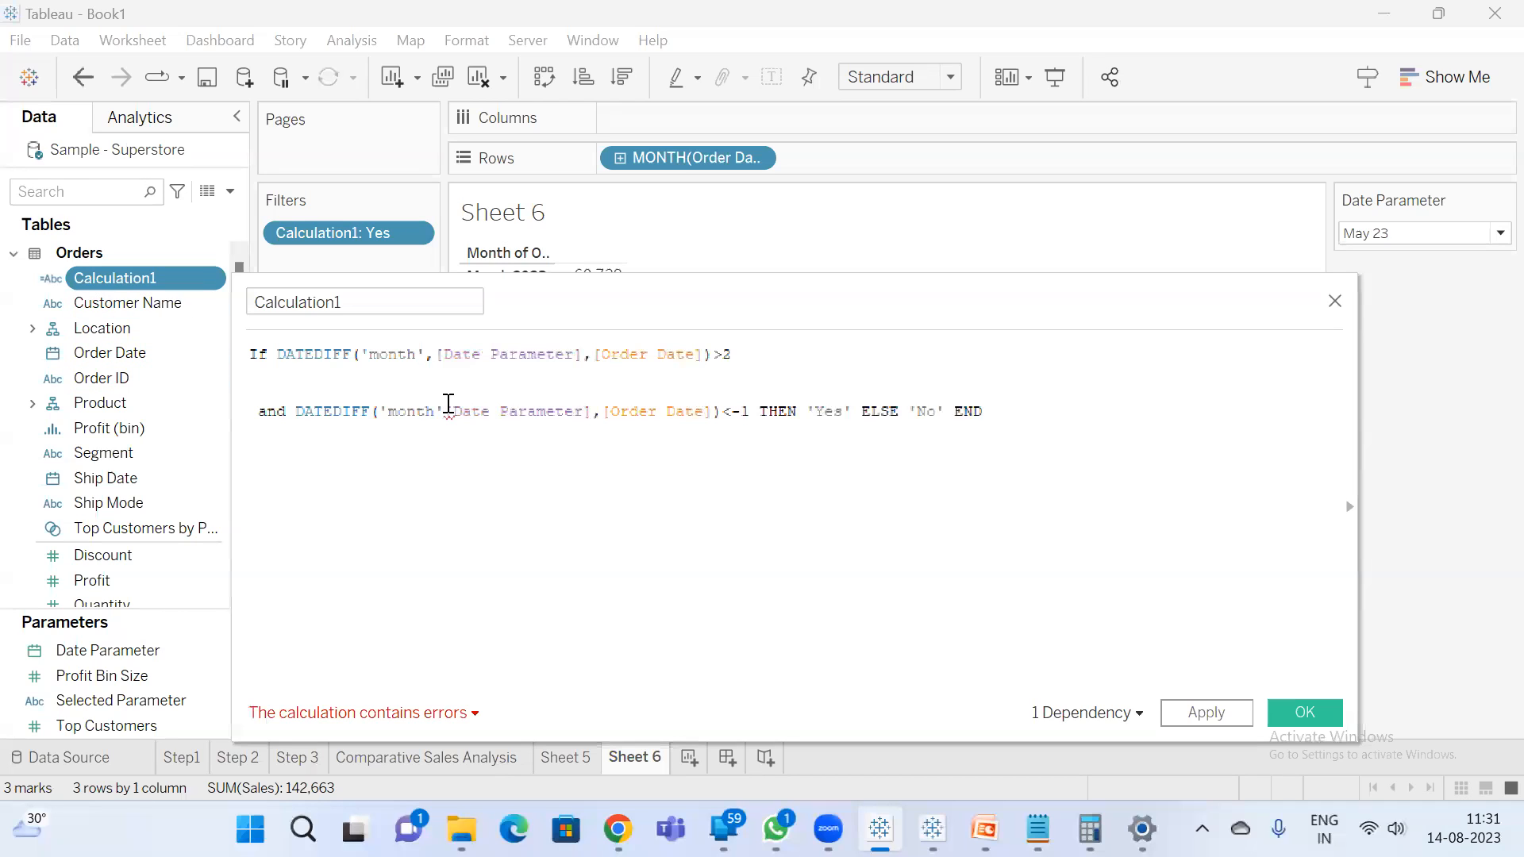
click(449, 405)
text(,)
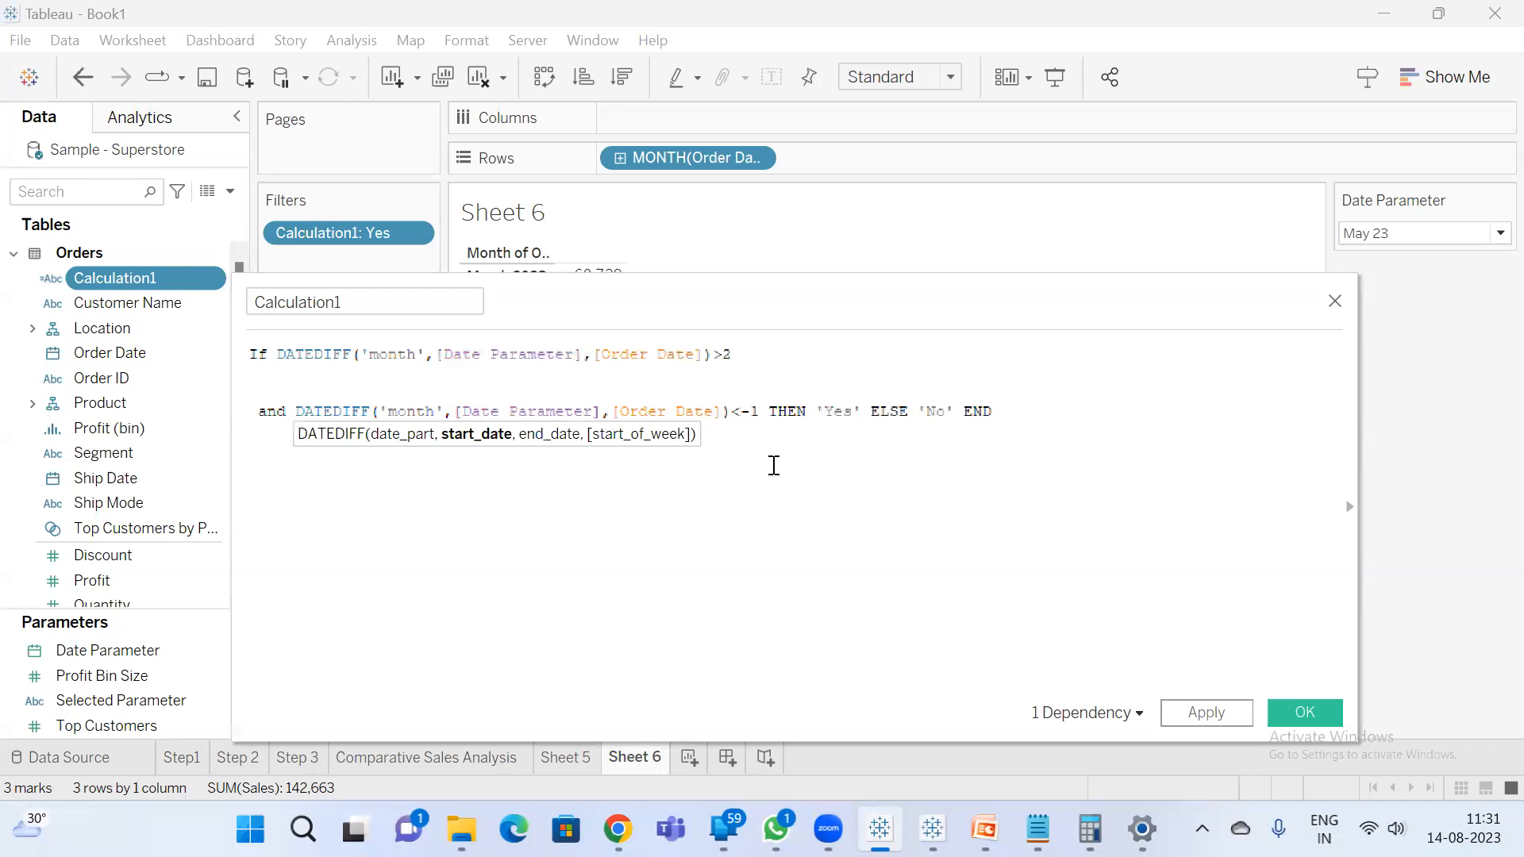
click(719, 352)
text(=)
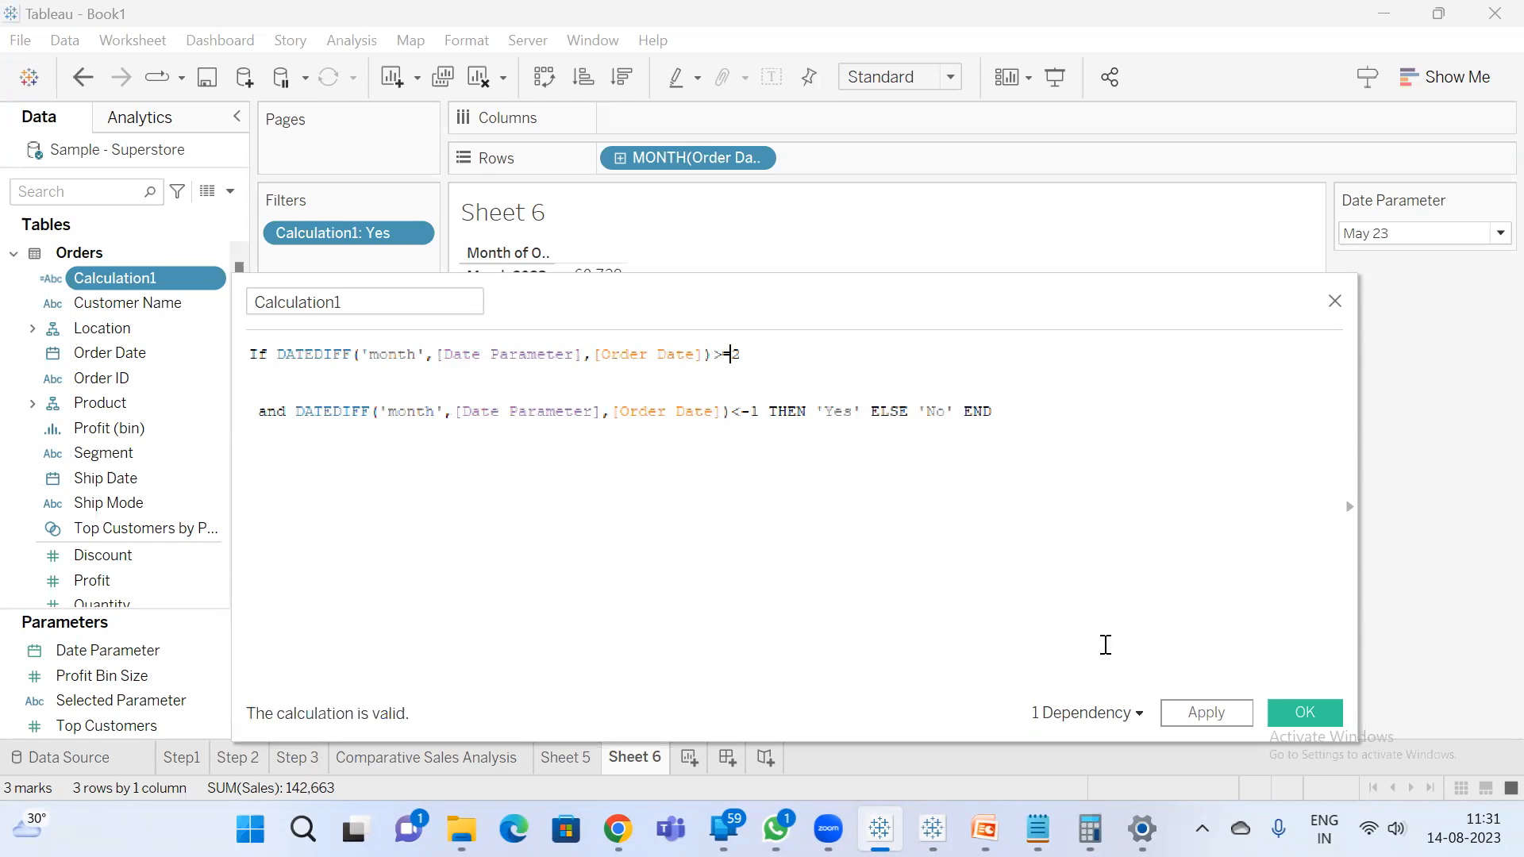
drag(721, 310, 592, 317)
click(1101, 752)
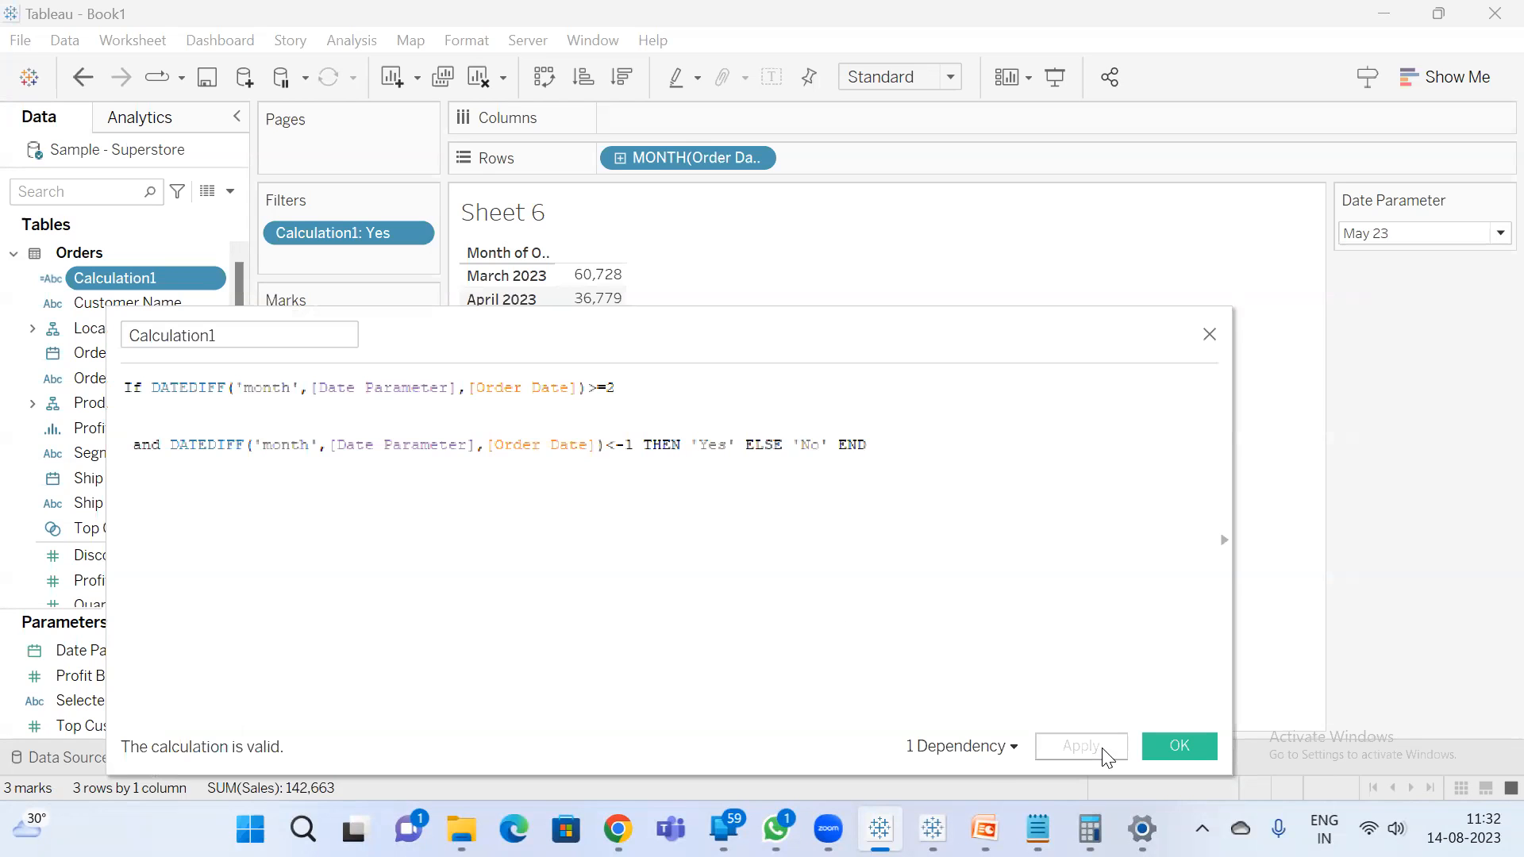
click(1174, 748)
- Remove the Calculation1 filter from the sheet and add it again with no values selected
drag(408, 232, 417, 702)
drag(146, 279, 340, 249)
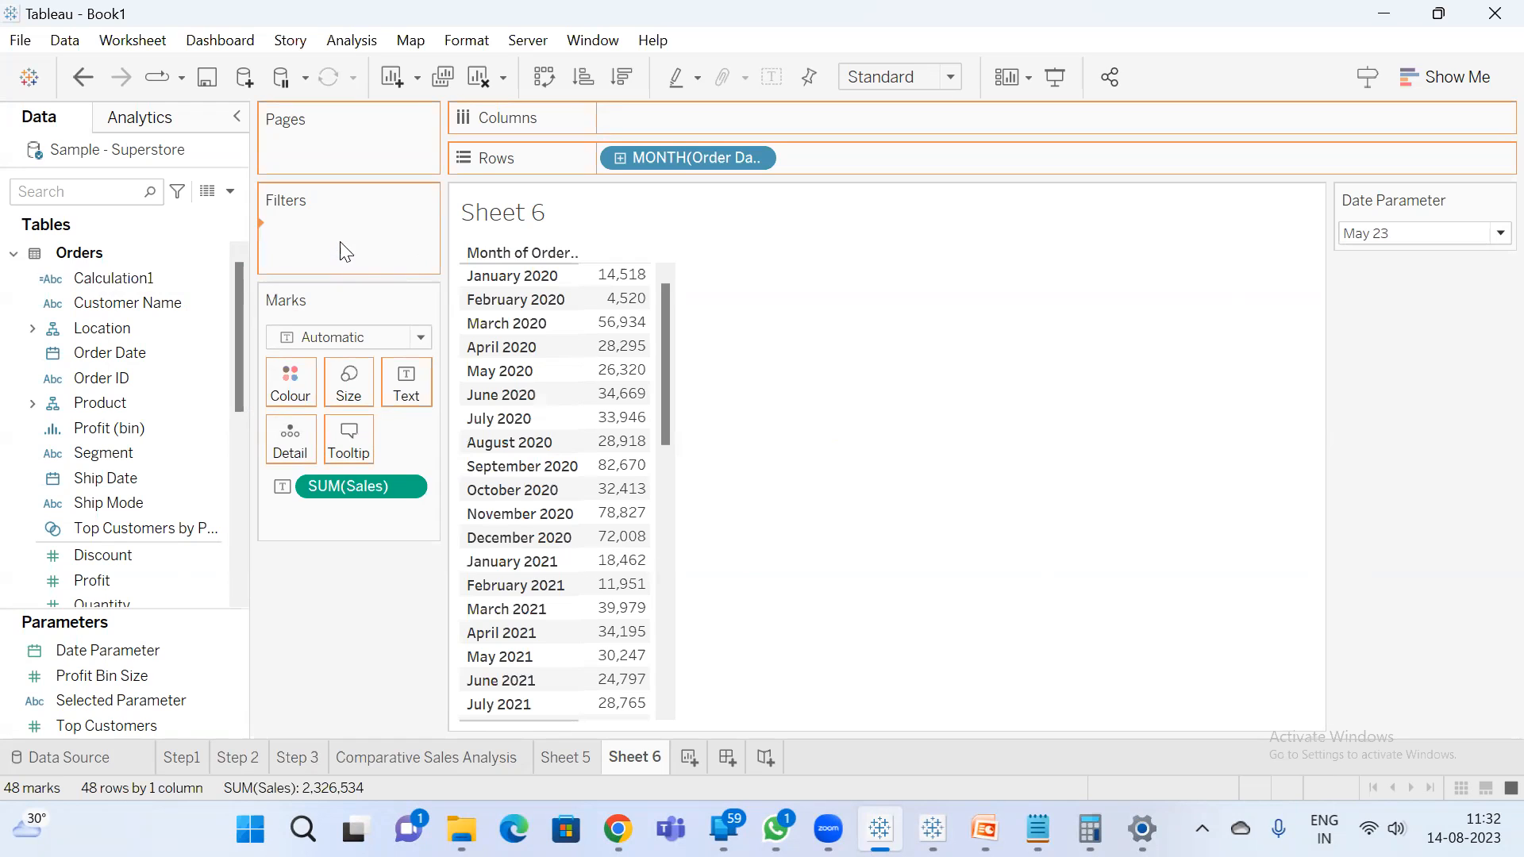
click(779, 704)
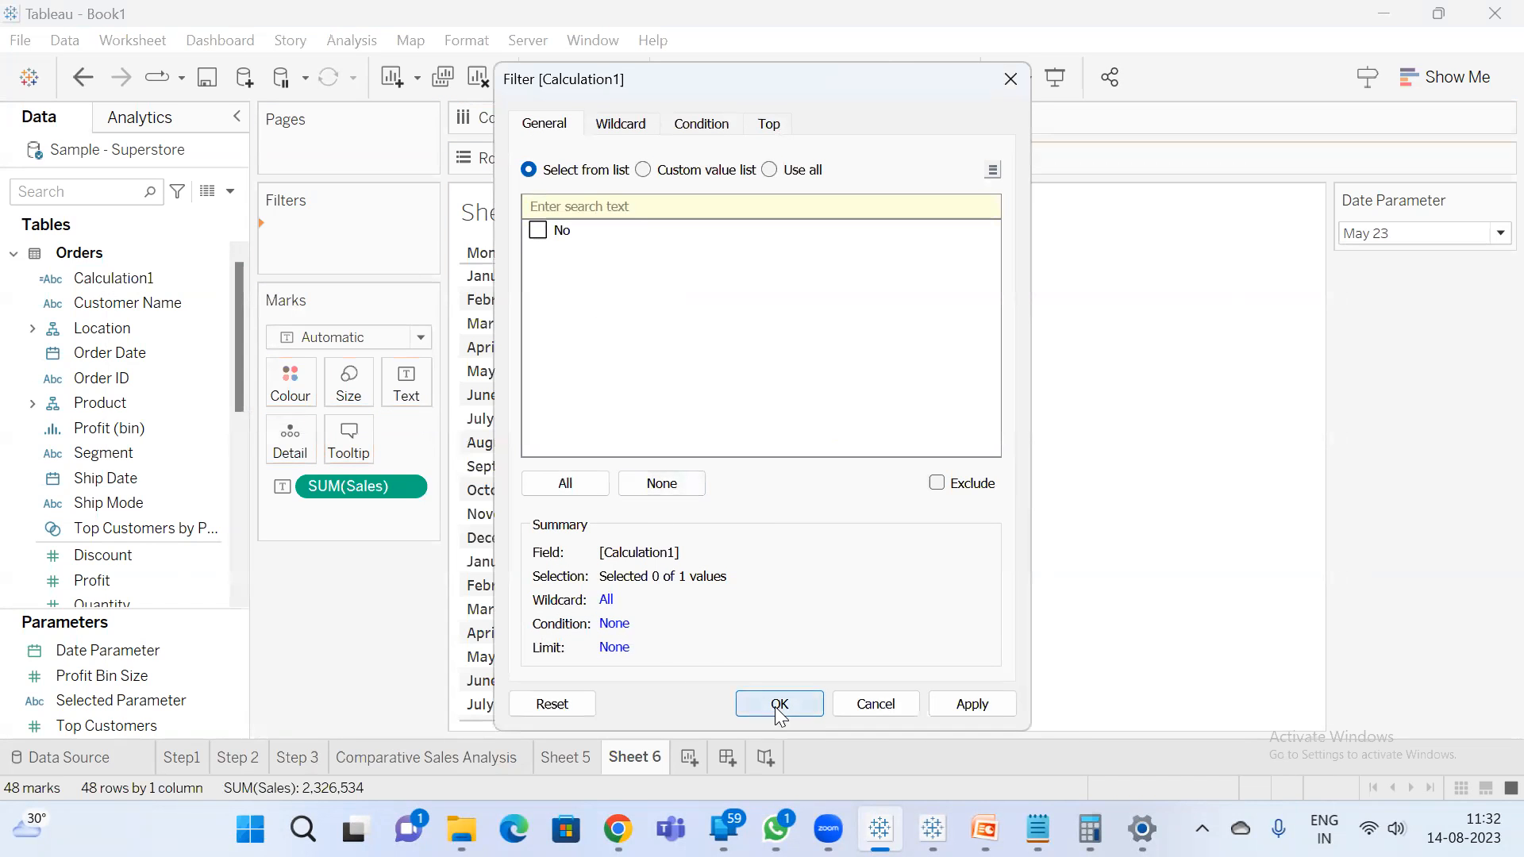
- Edit Calculation1 so the first condition tests <=2 and the second tests >-1, and save it
right_click(125, 270)
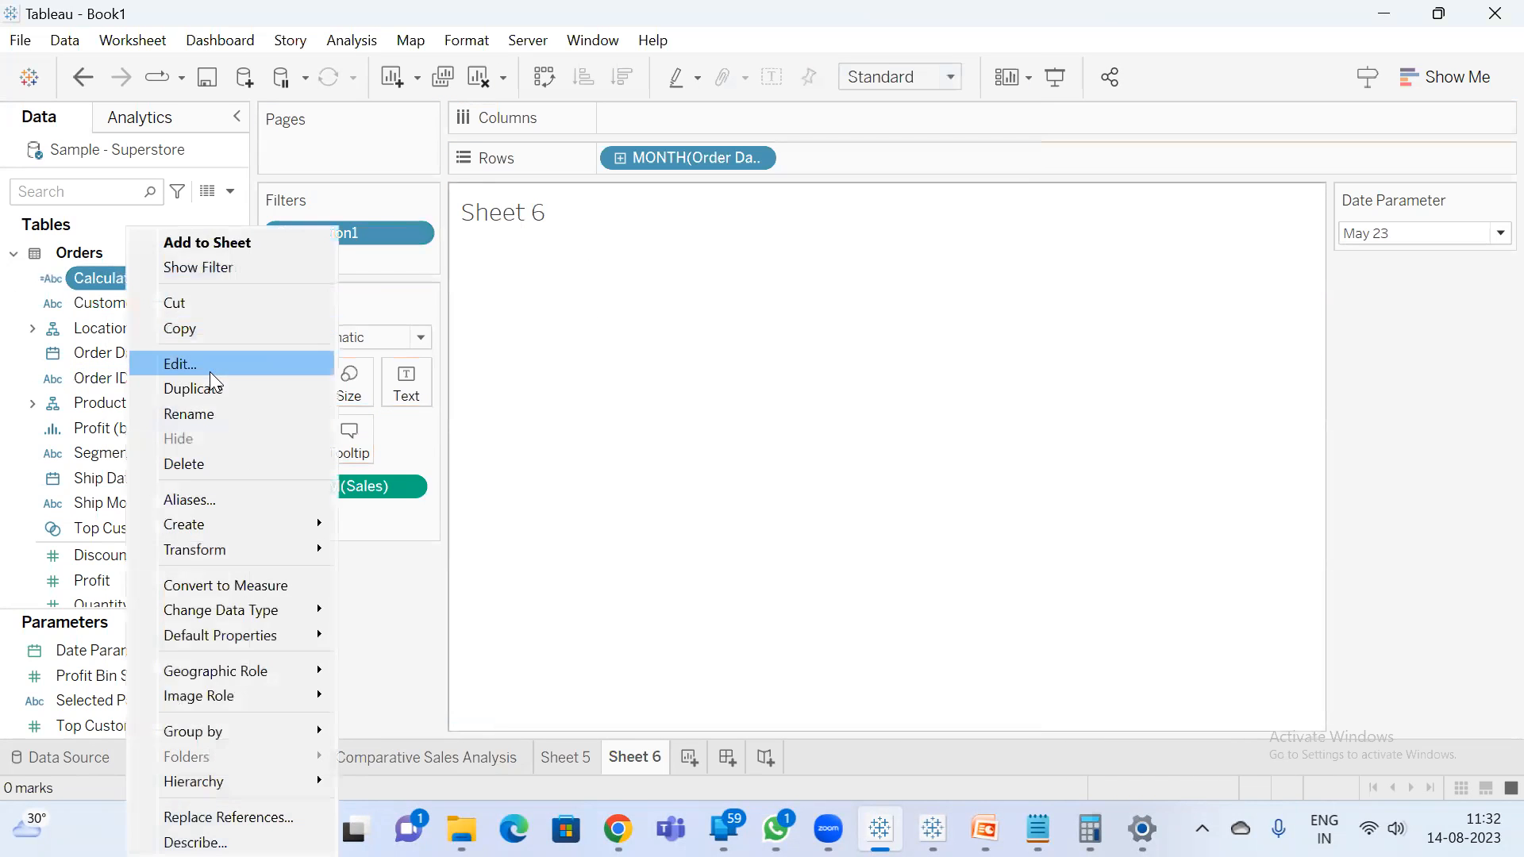
click(210, 371)
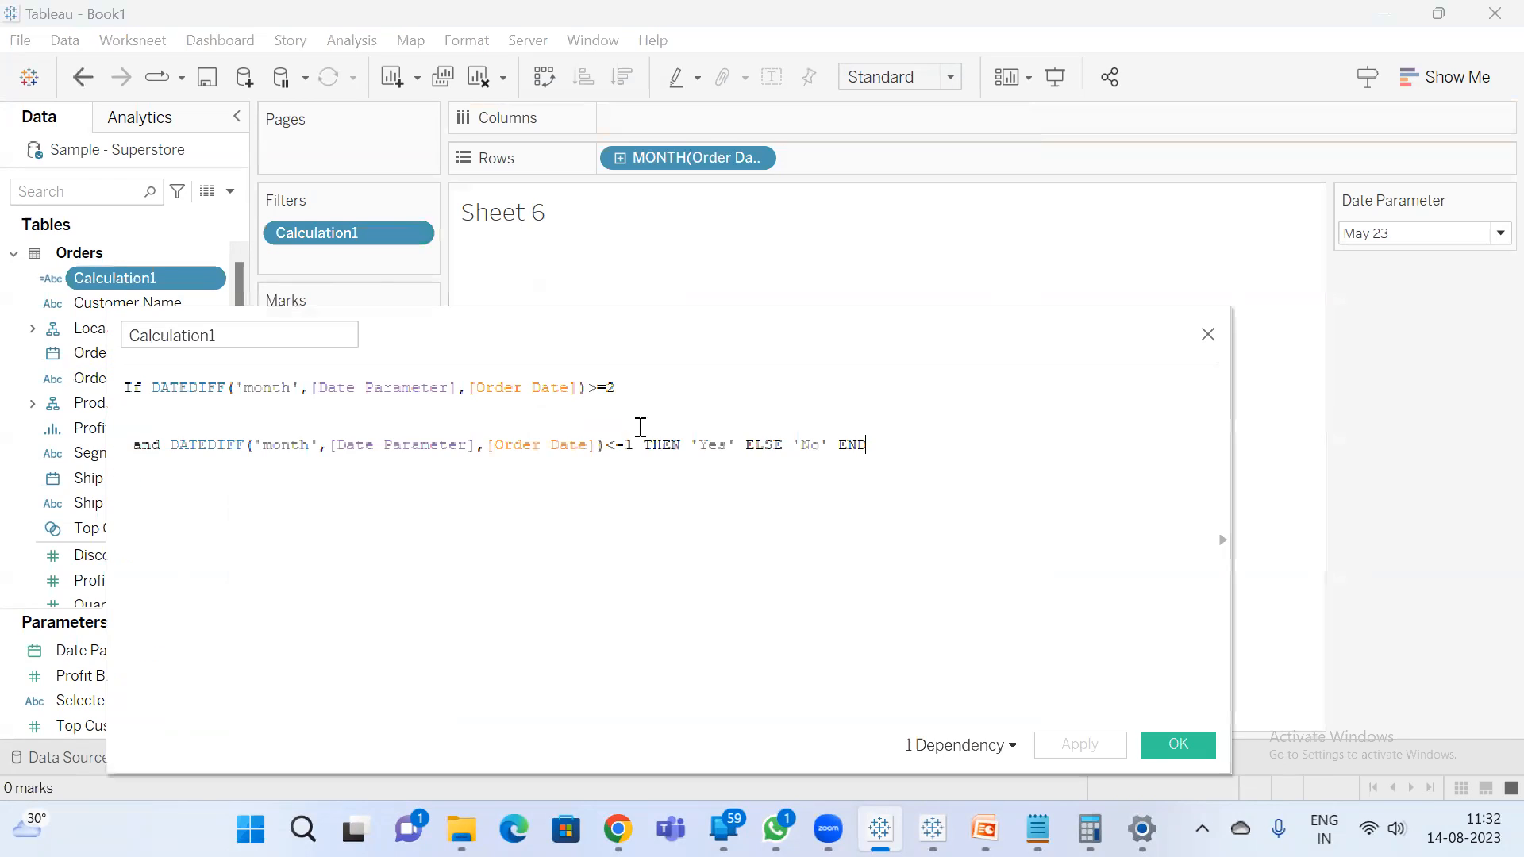
click(607, 384)
key(BackSpace)
key(BackSpace)
text(<=)
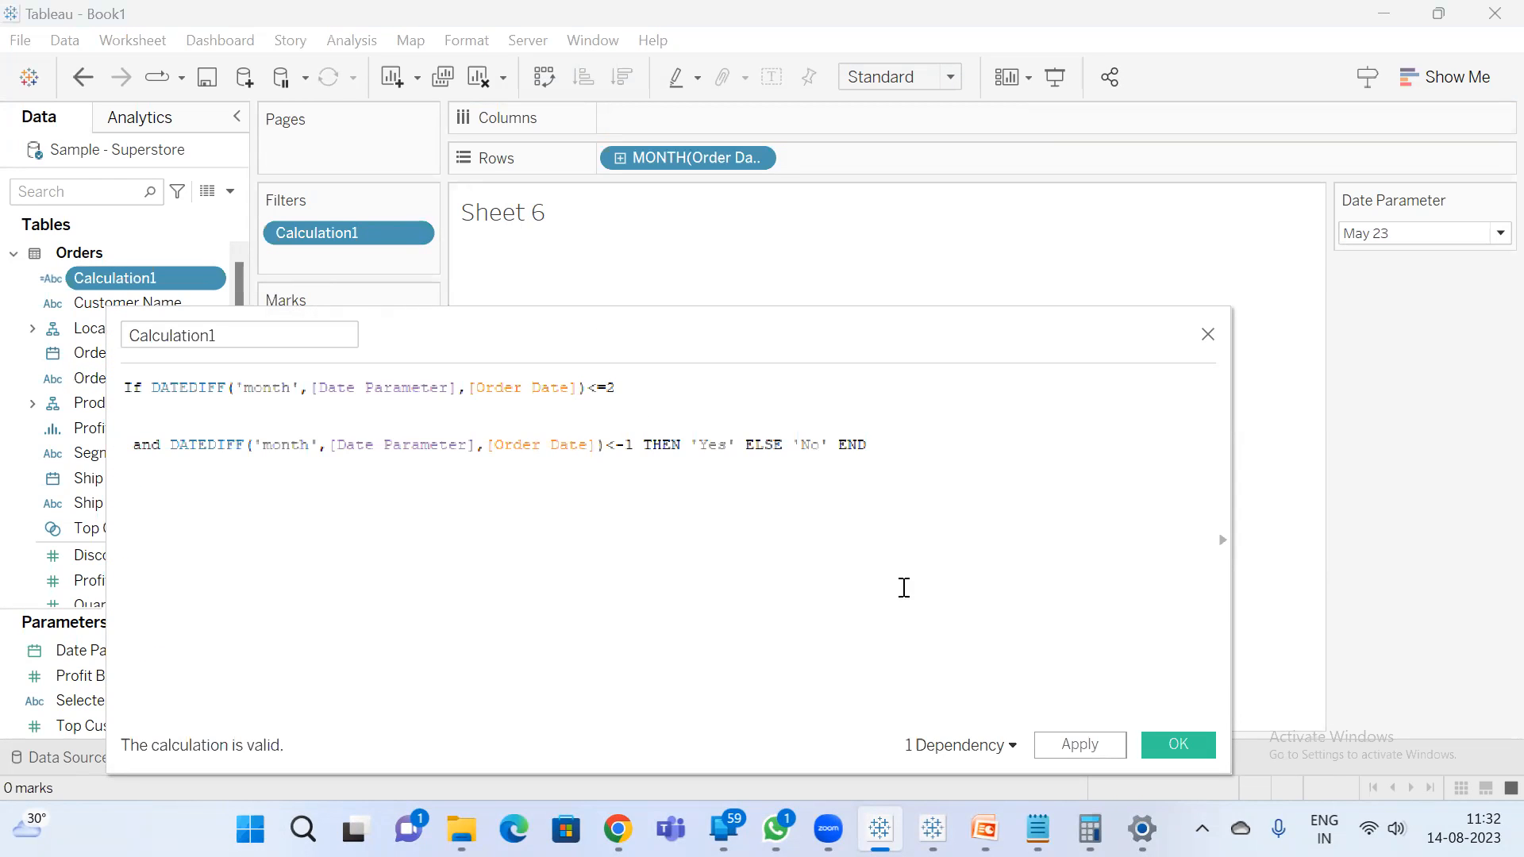
click(615, 444)
key(BackSpace)
text(>)
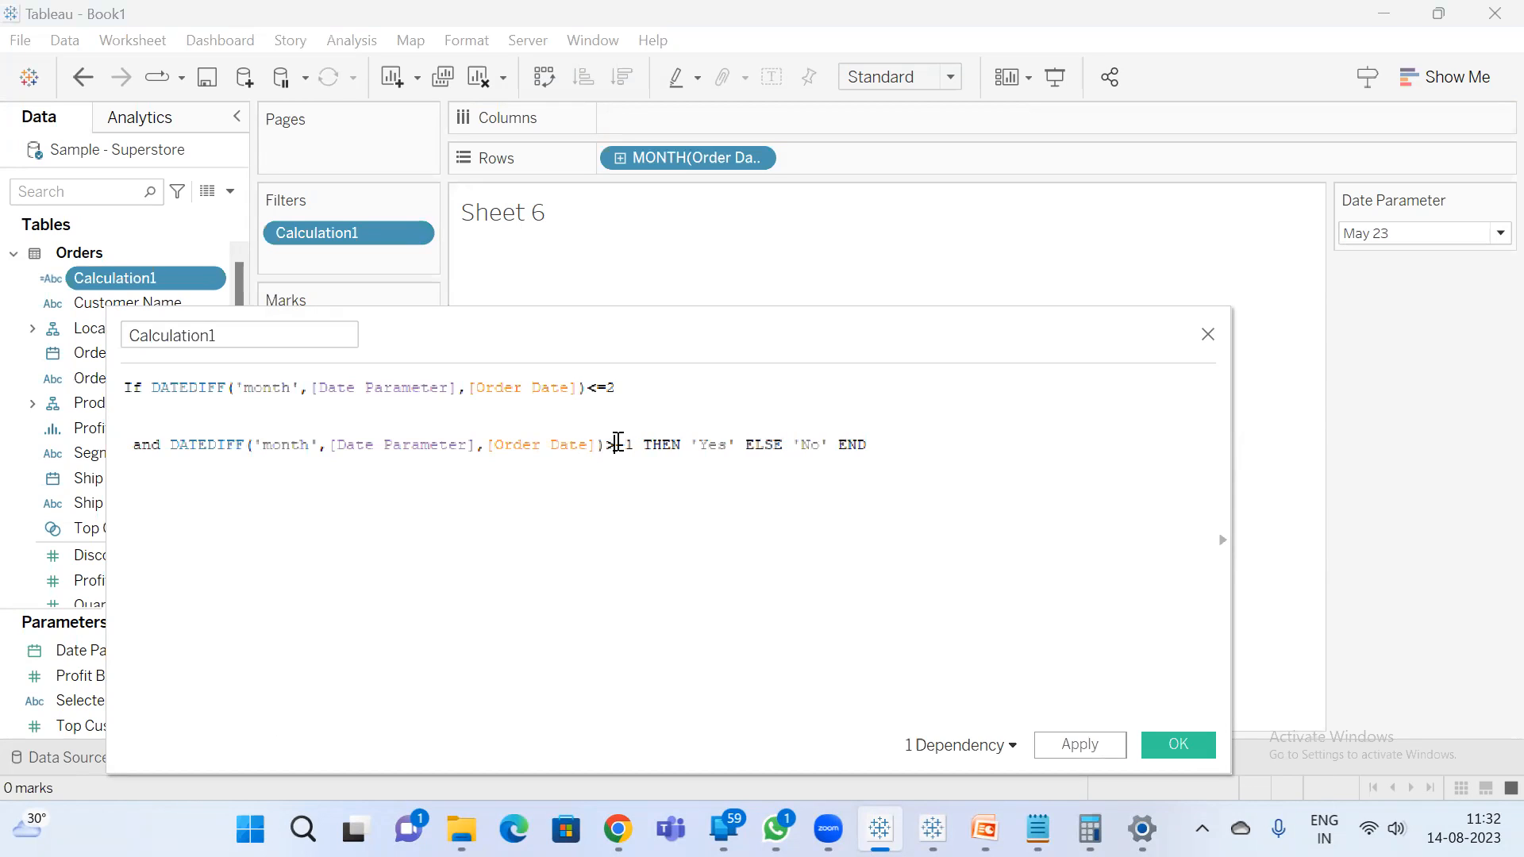
click(1168, 746)
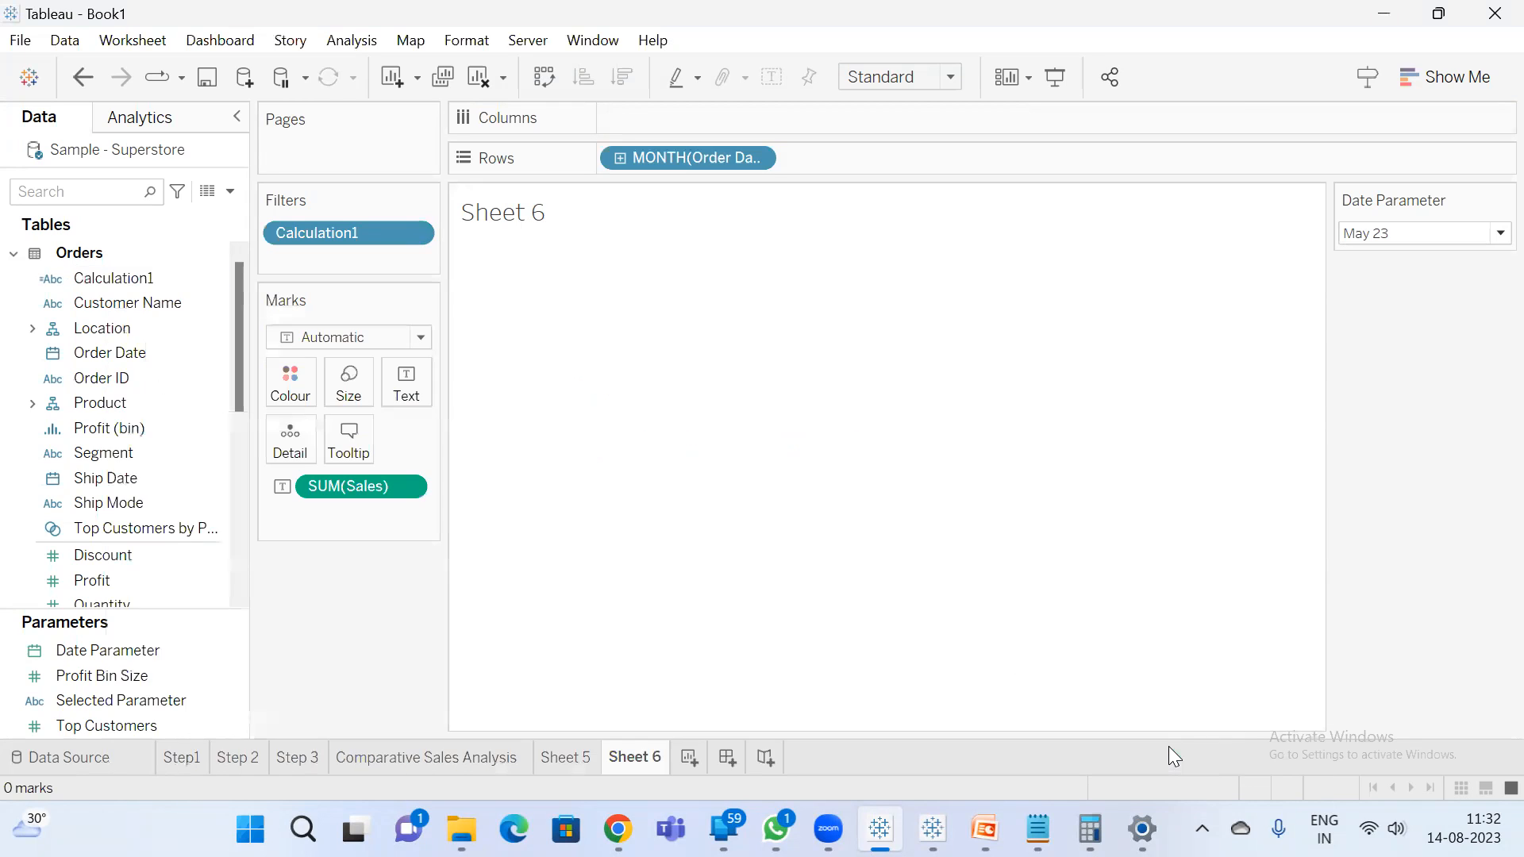
- Replace the Calculation1 filter on the sheet with a fresh one that keeps only Yes
mouse_move(370, 233)
mouse_down()
mouse_move(421, 719)
mouse_move(342, 226)
mouse_move(351, 246)
mouse_up()
drag(103, 278, 331, 246)
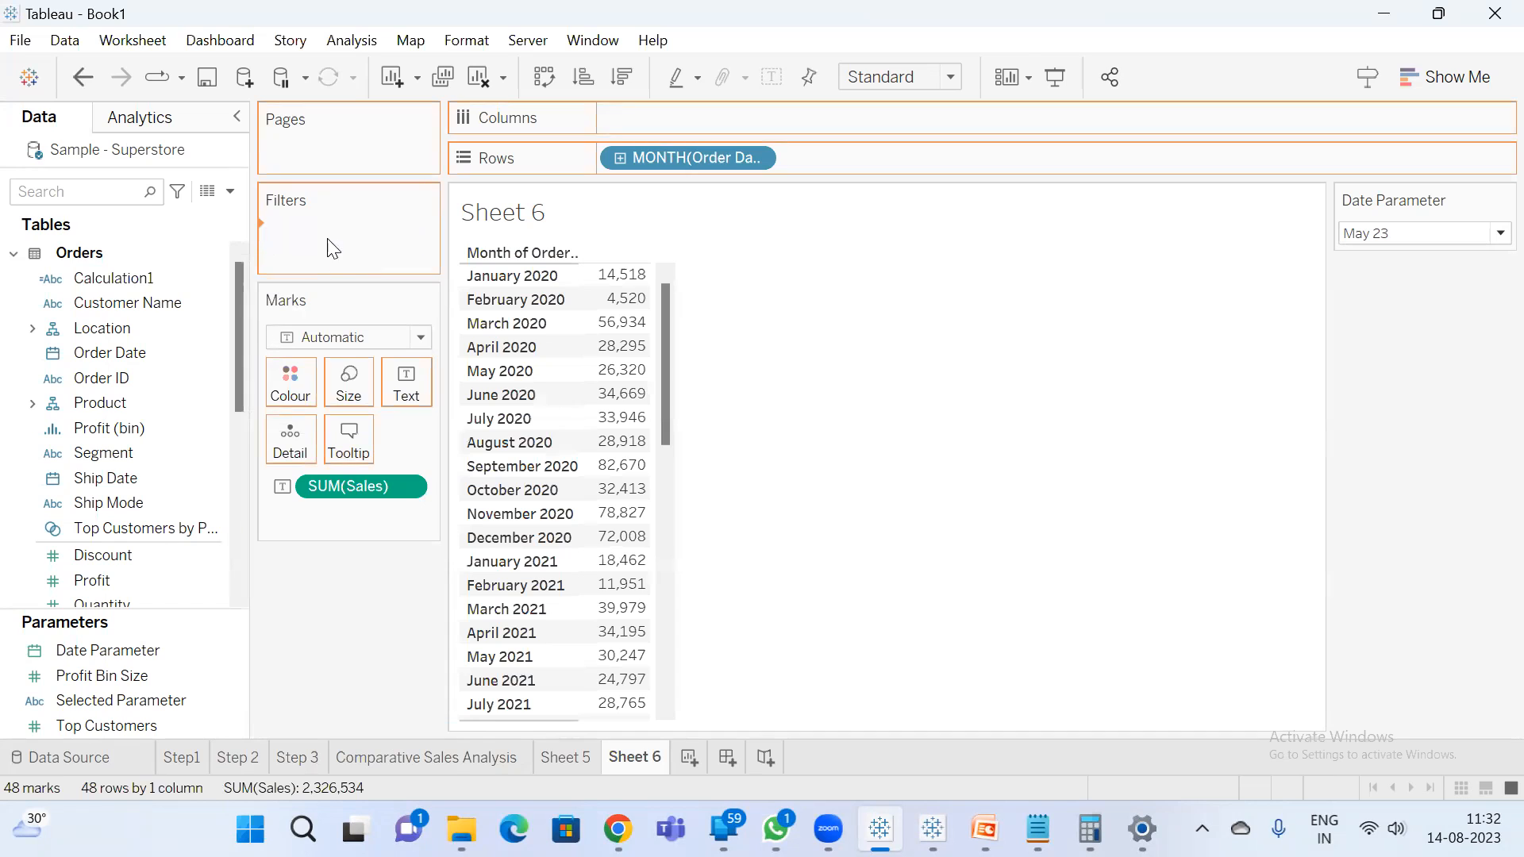
click(538, 252)
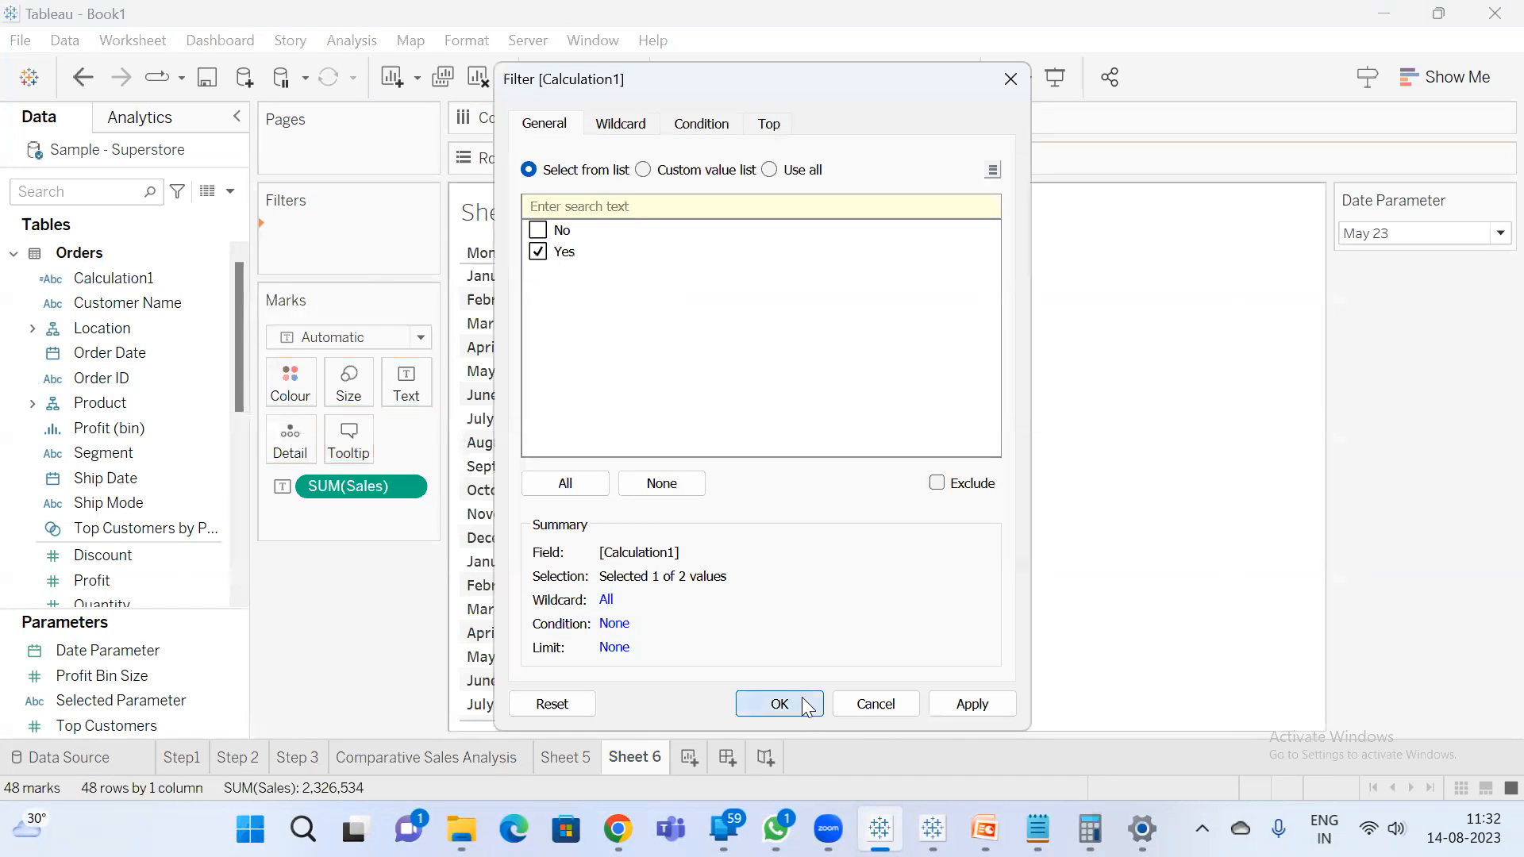
click(776, 704)
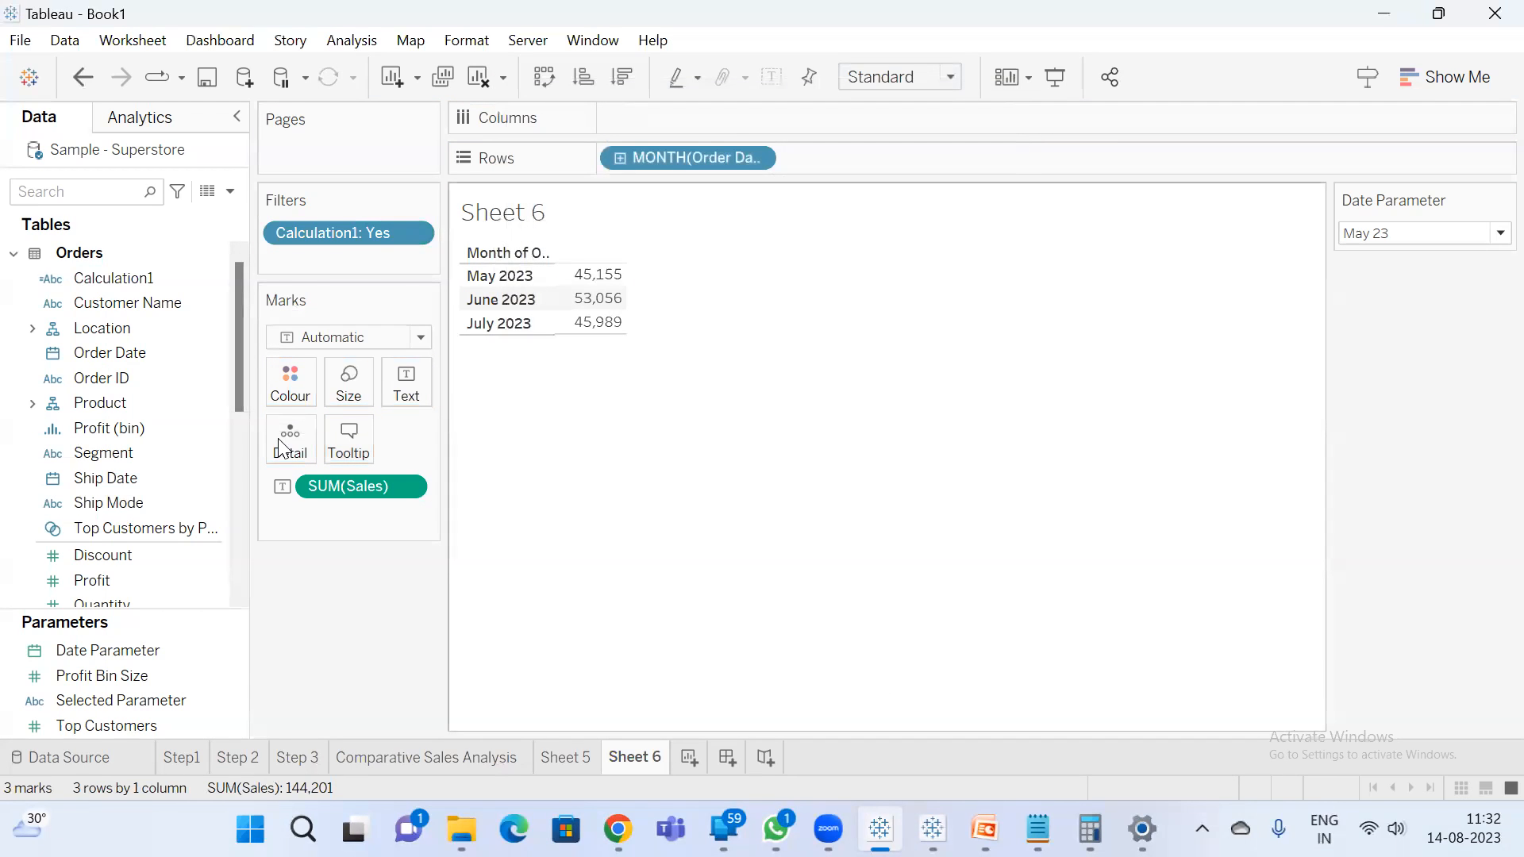
- Reopen Calculation1 for editing and change the first condition's comparison to >-1
click(200, 292)
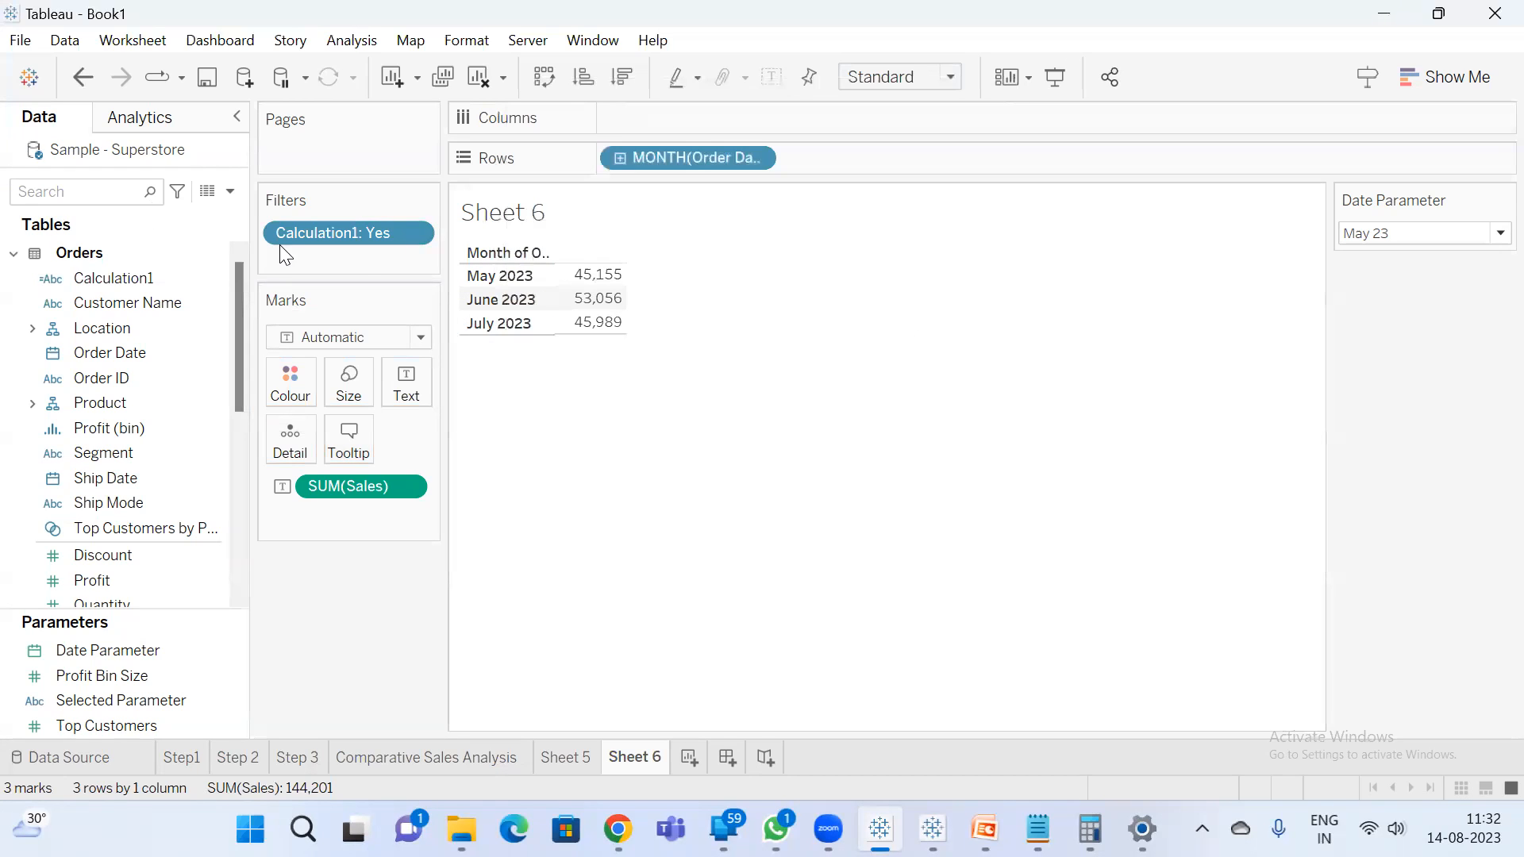
click(169, 280)
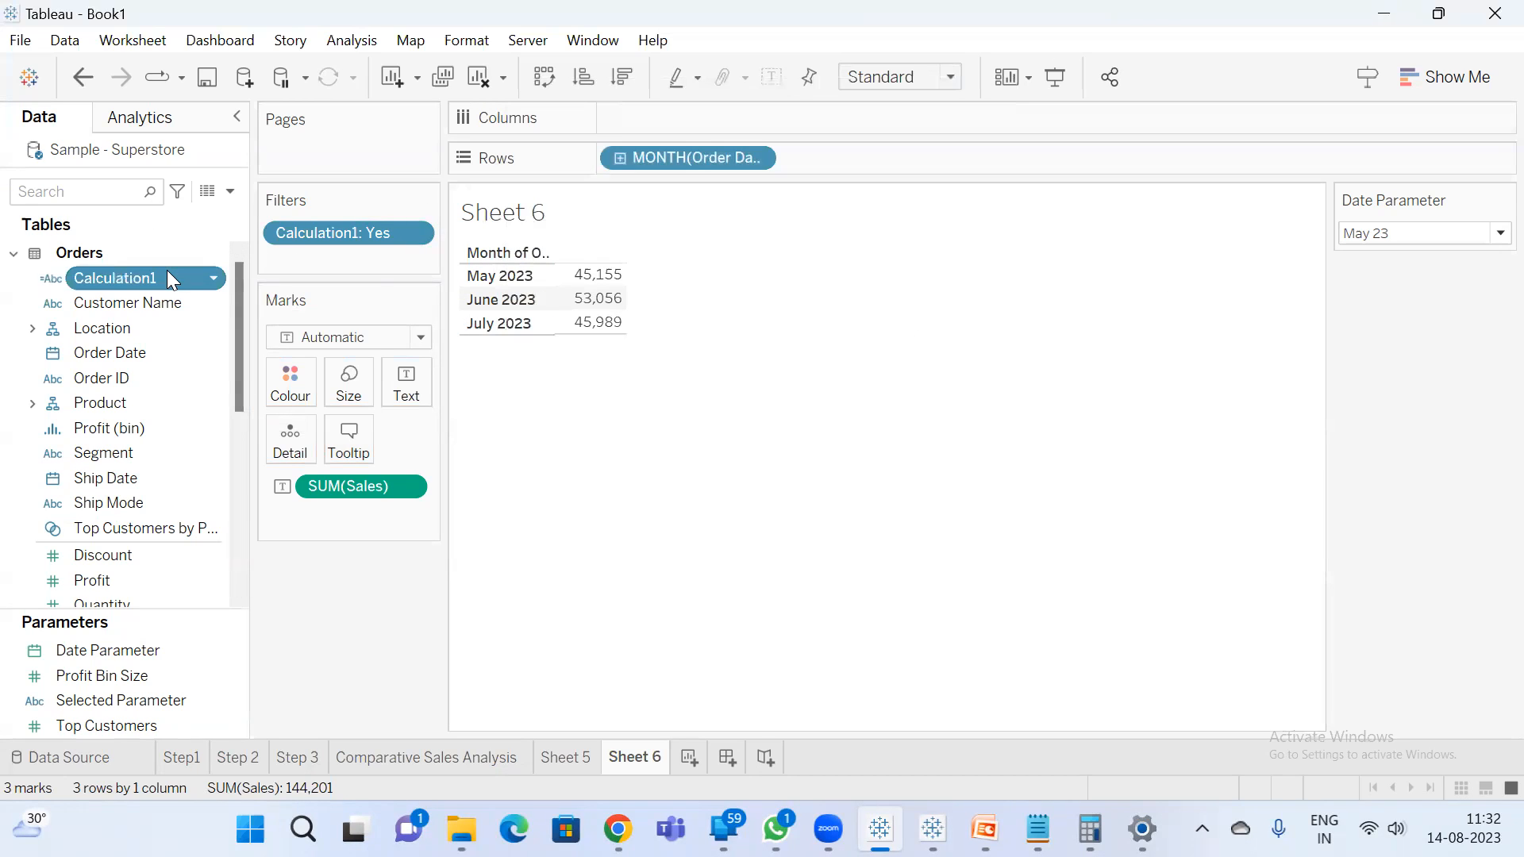
right_click(169, 279)
click(264, 139)
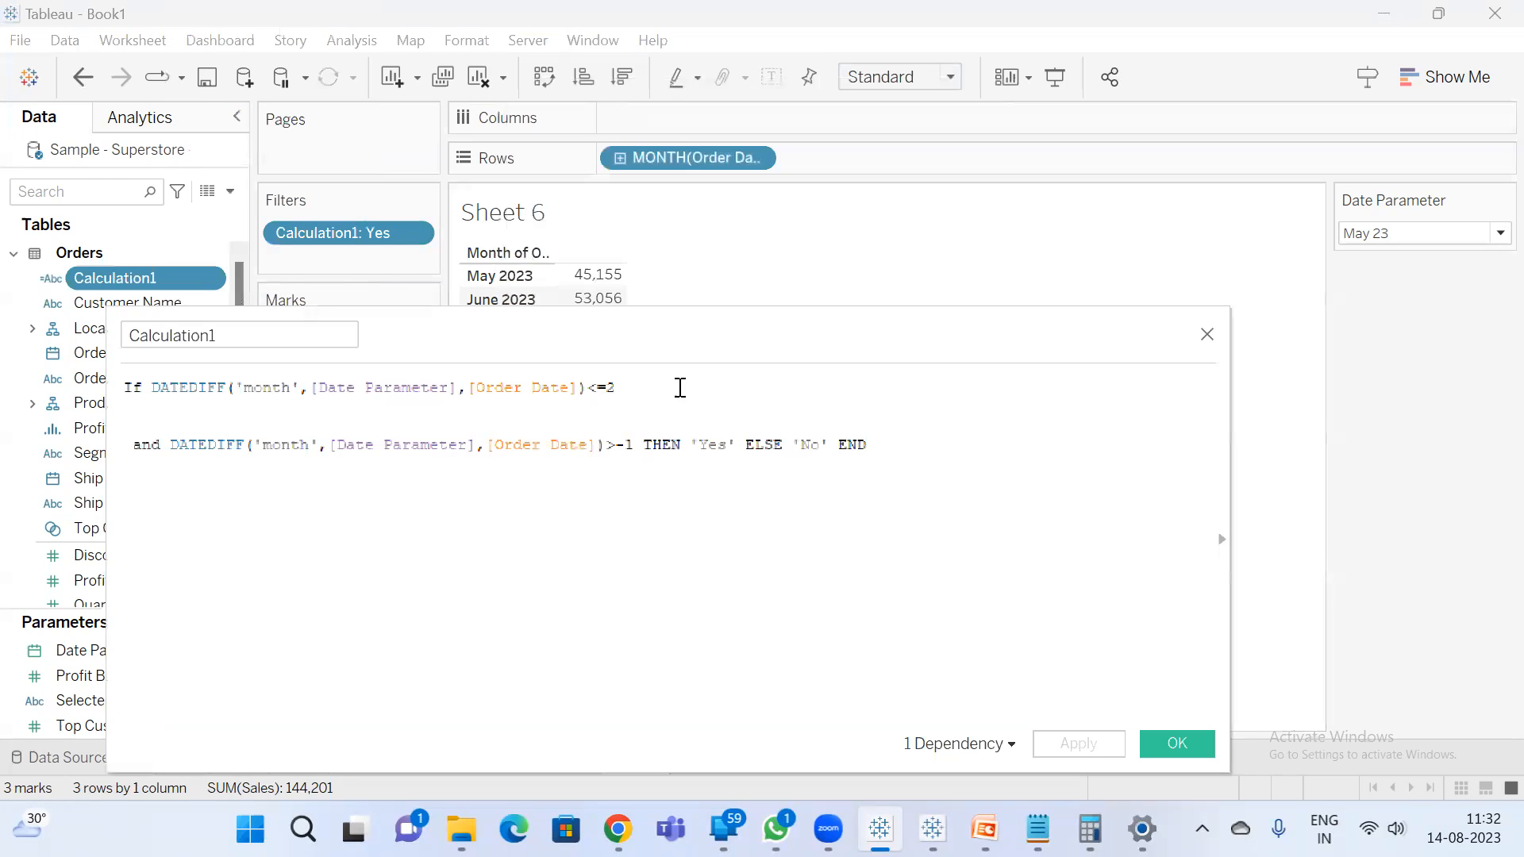
drag(673, 359, 696, 492)
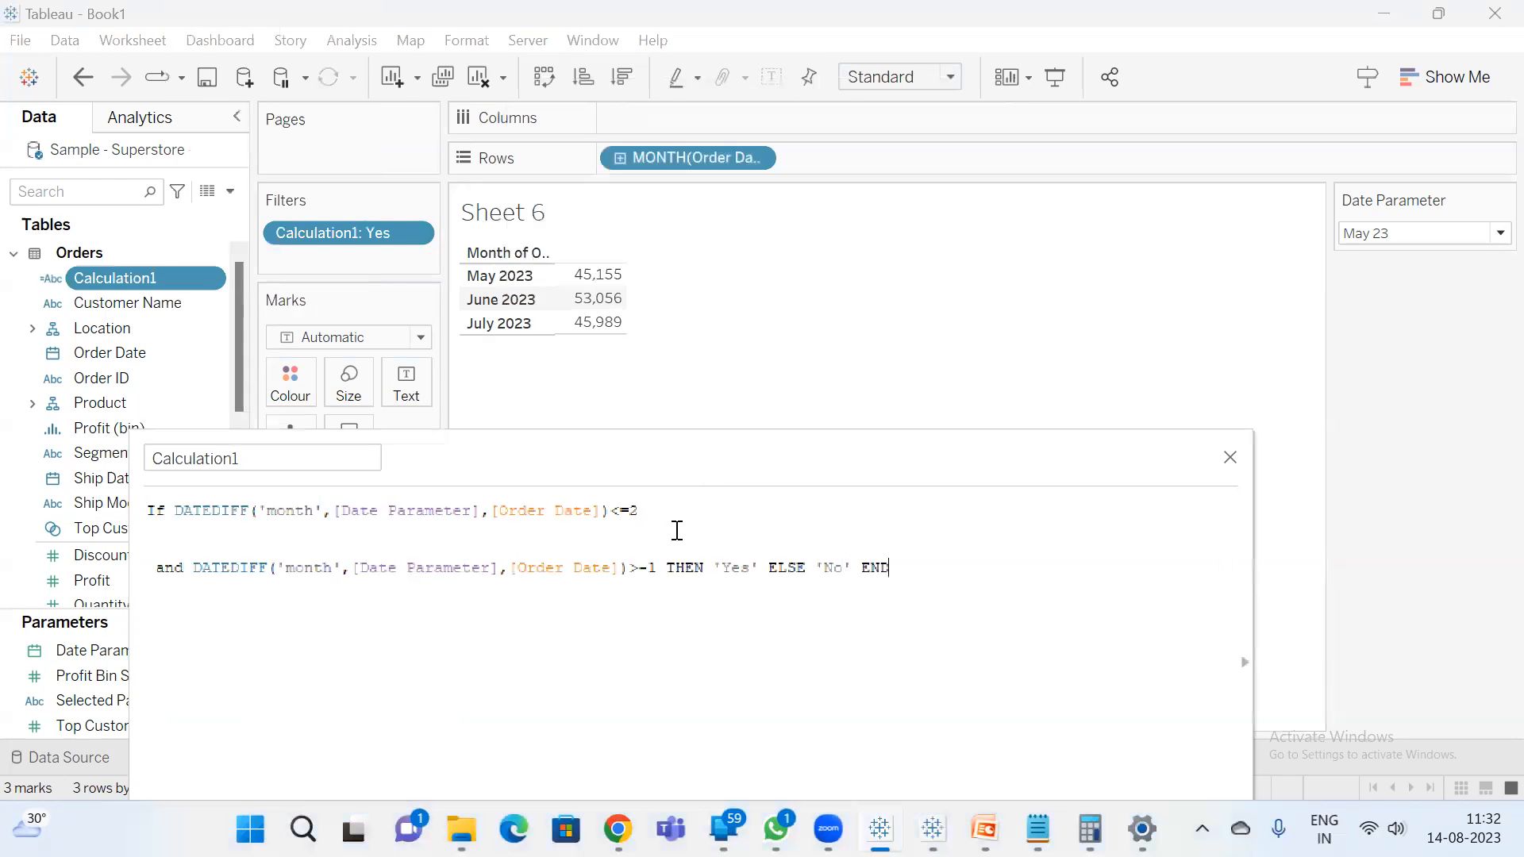
click(620, 511)
key(BackSpace)
key(BackSpace)
text(>)
- Change the second condition's comparison to <=2, apply the calculation, and move the editor clear of the sales table
click(643, 567)
key(BackSpace)
key(Delete)
text(<=2)
key(Delete)
drag(826, 462, 810, 353)
click(1095, 760)
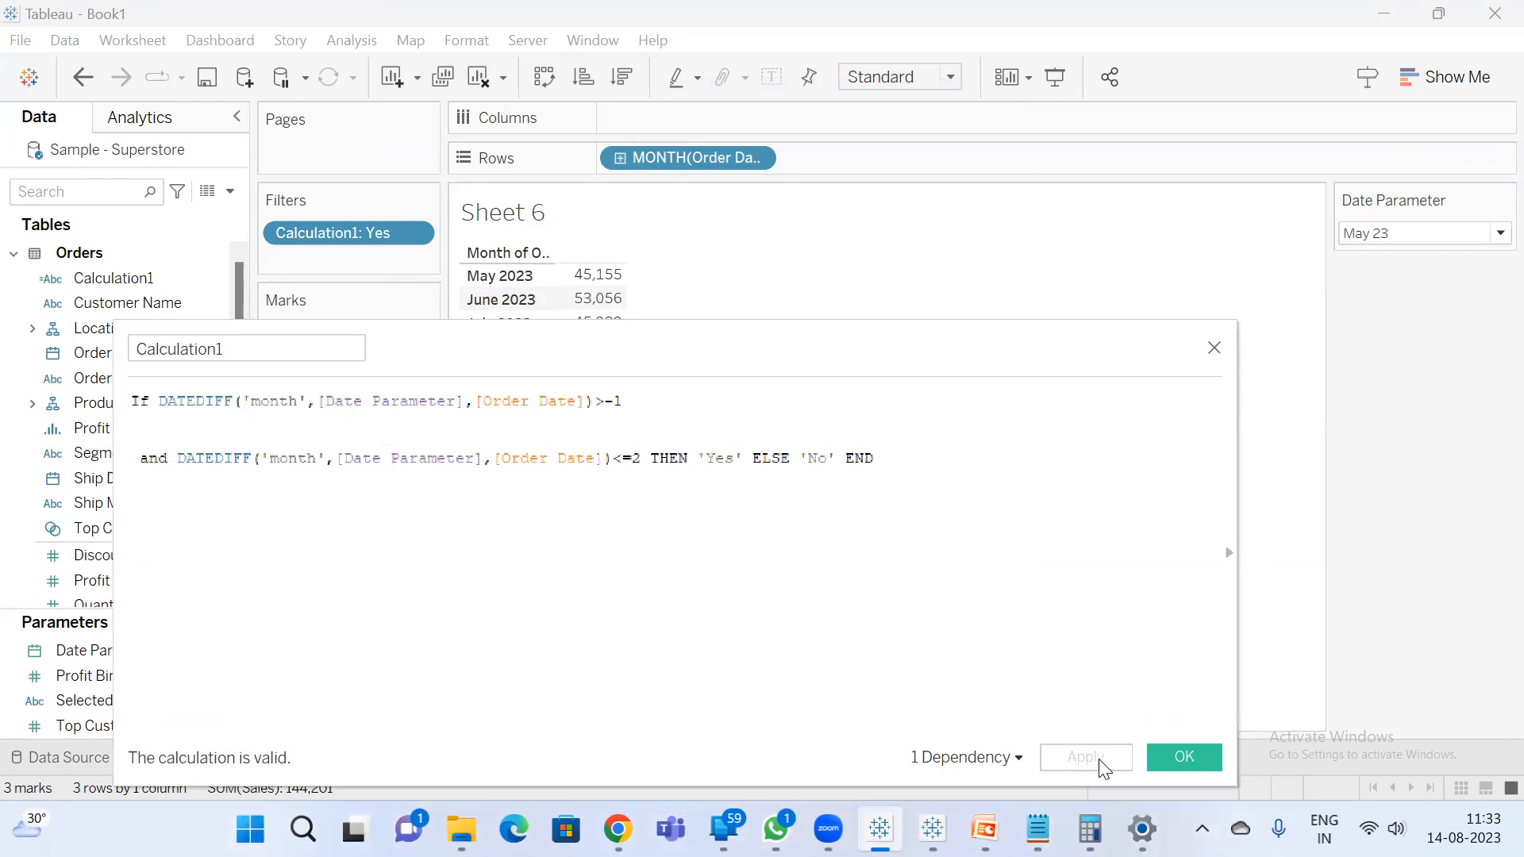
drag(623, 378, 598, 470)
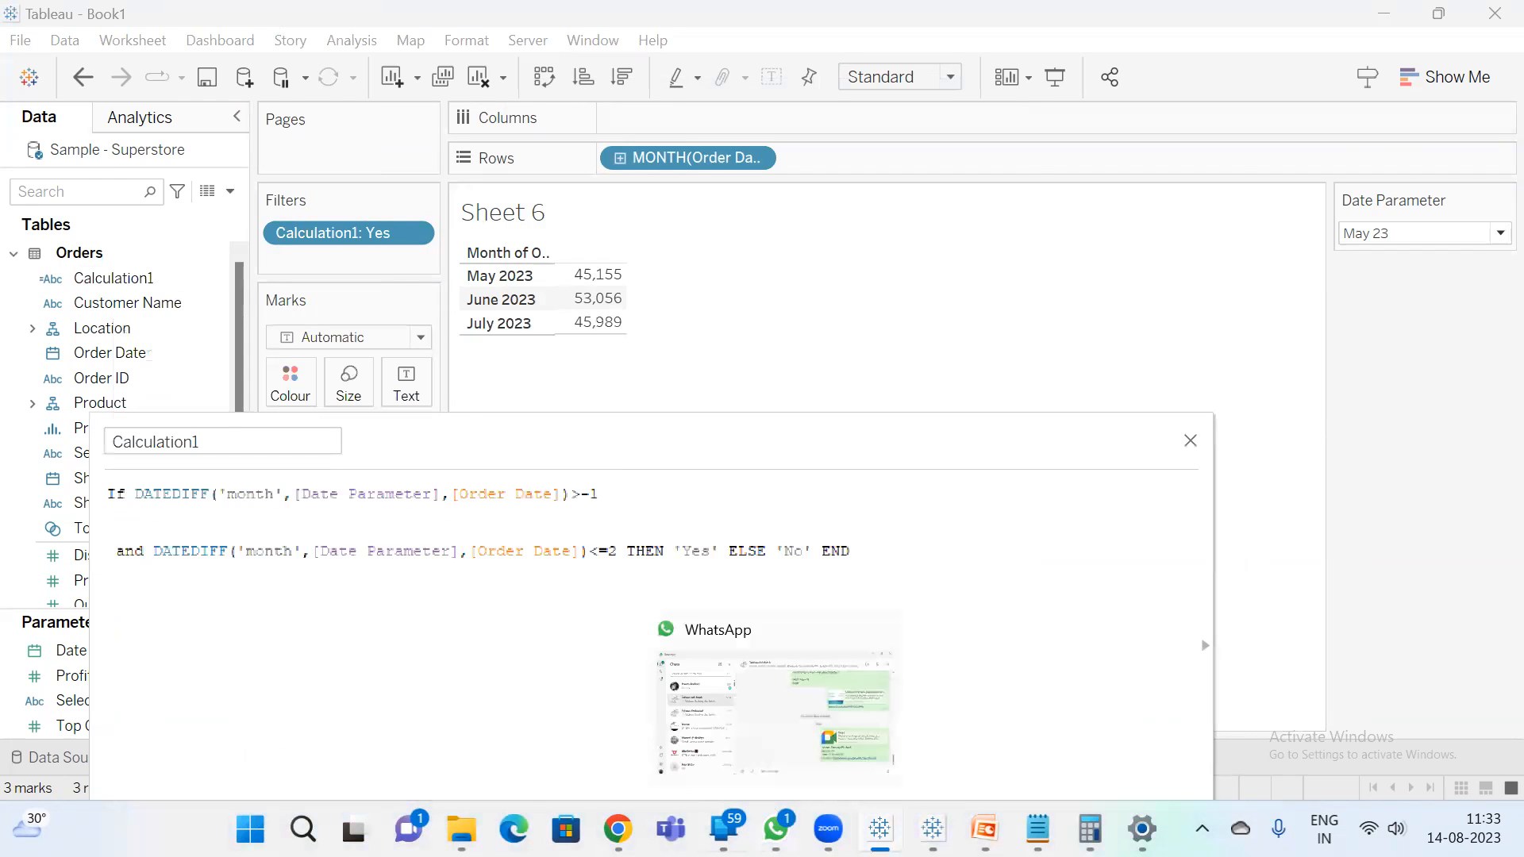
- Switch to the Google Meet call, admit the waiting participant, and return to Tableau
mouse_move(618, 830)
click(568, 740)
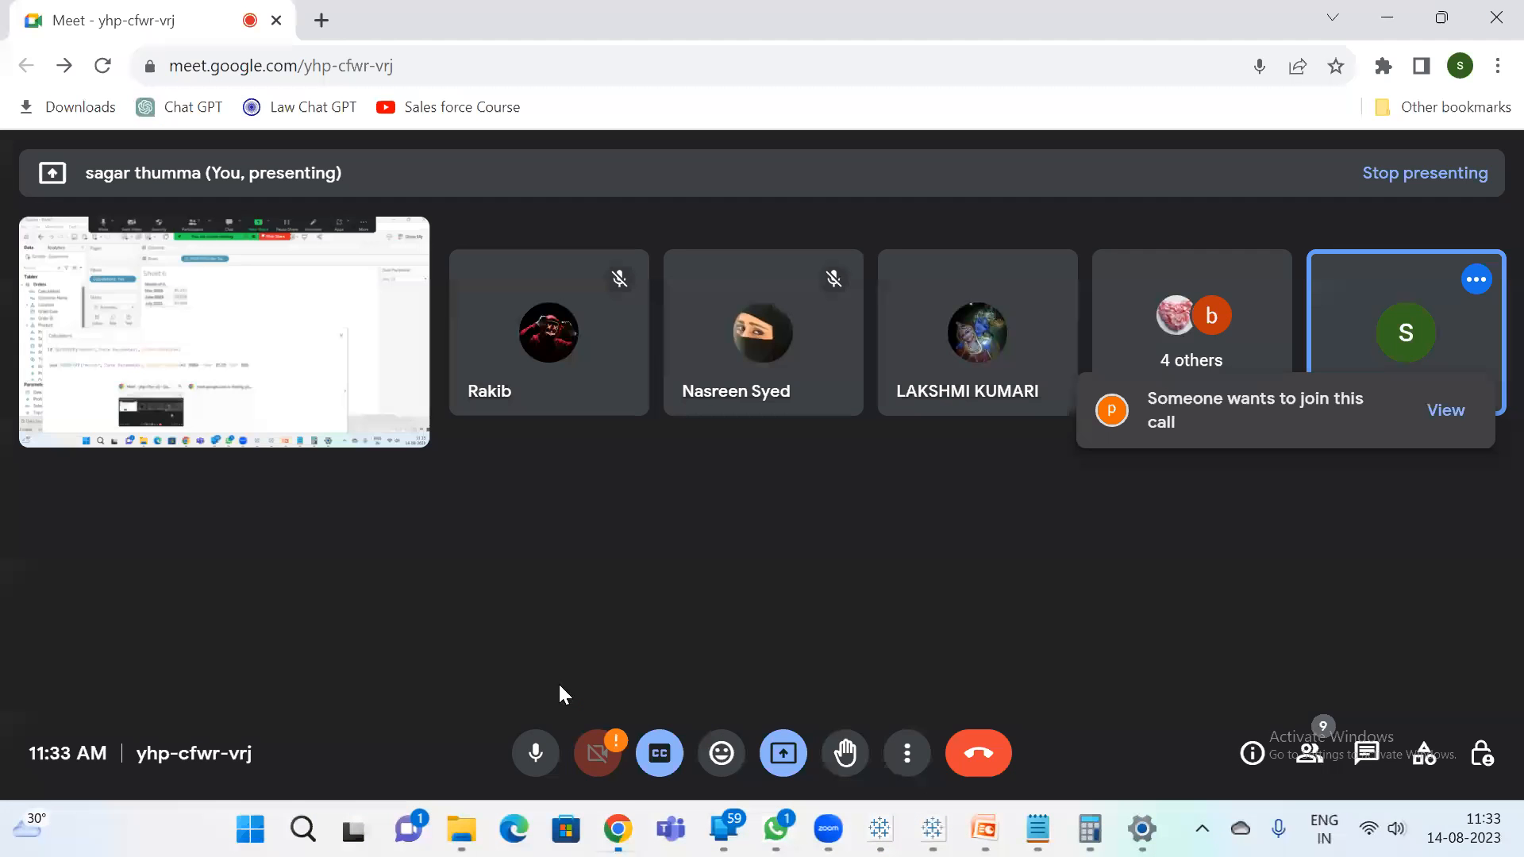
click(1446, 410)
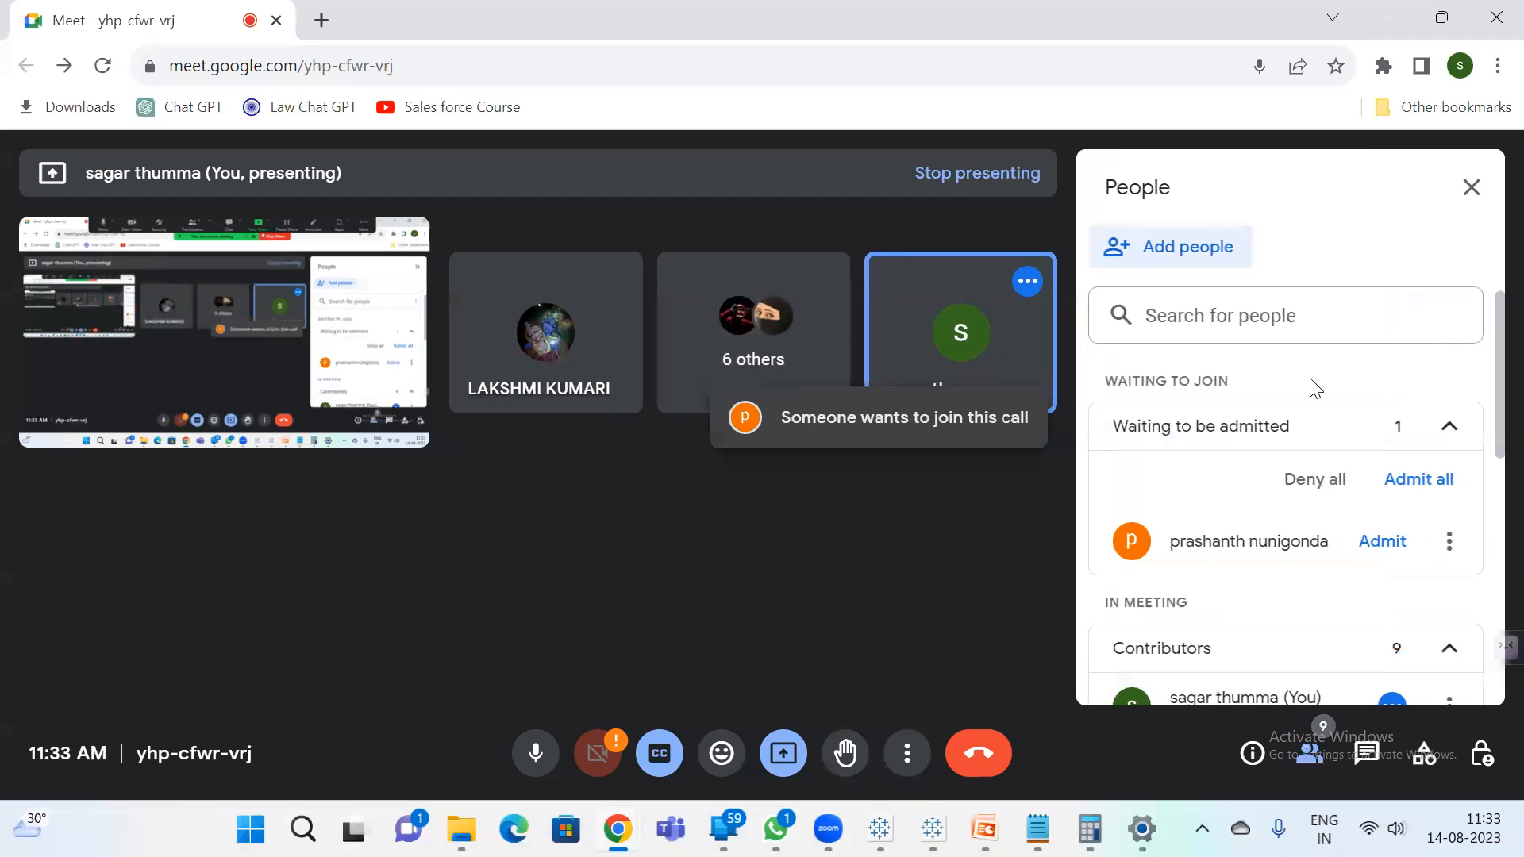
click(1372, 540)
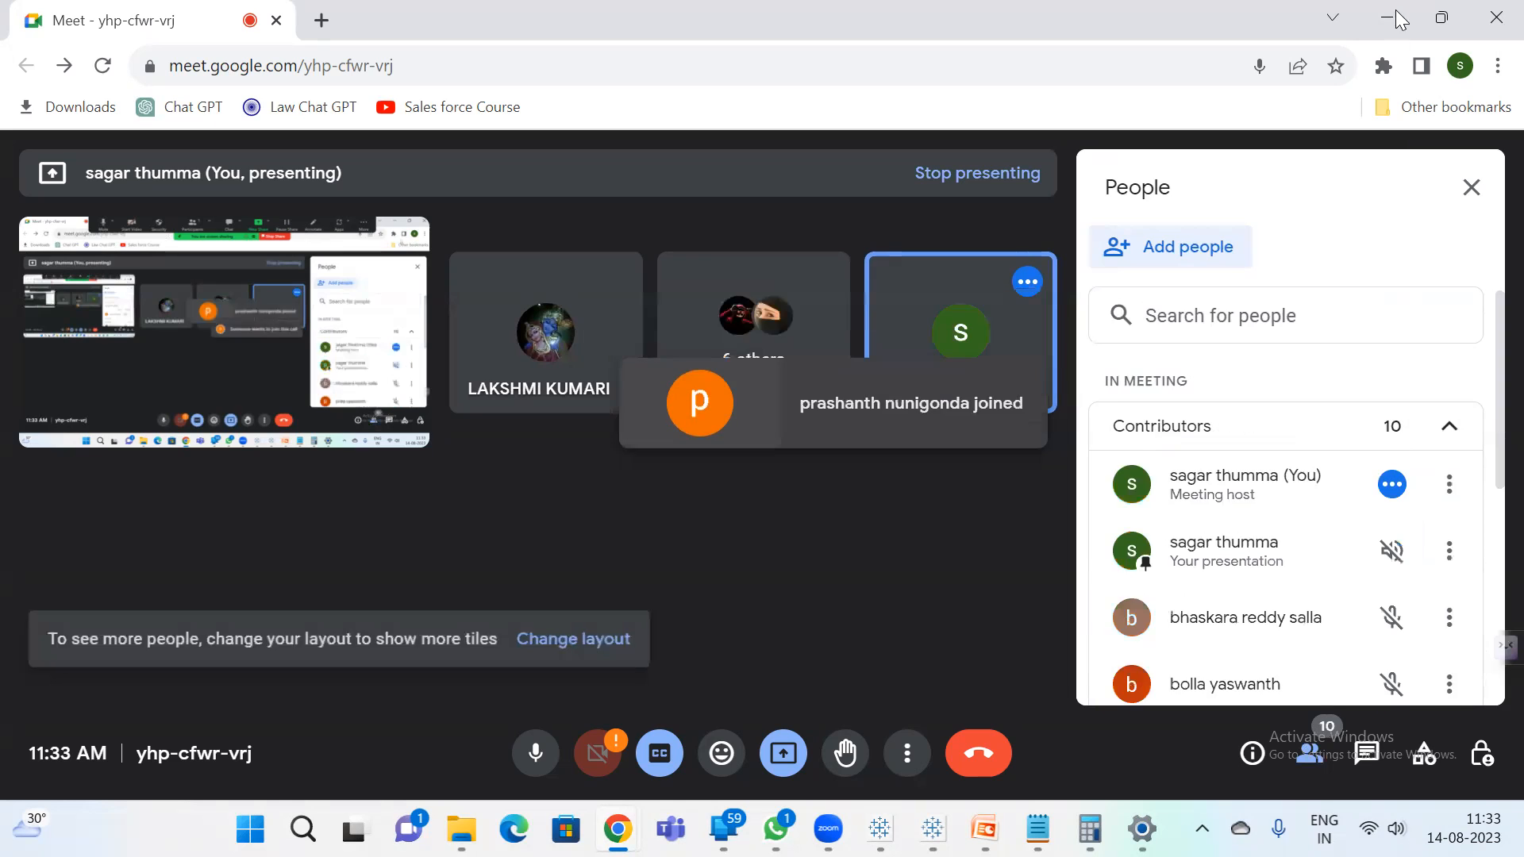
click(1387, 17)
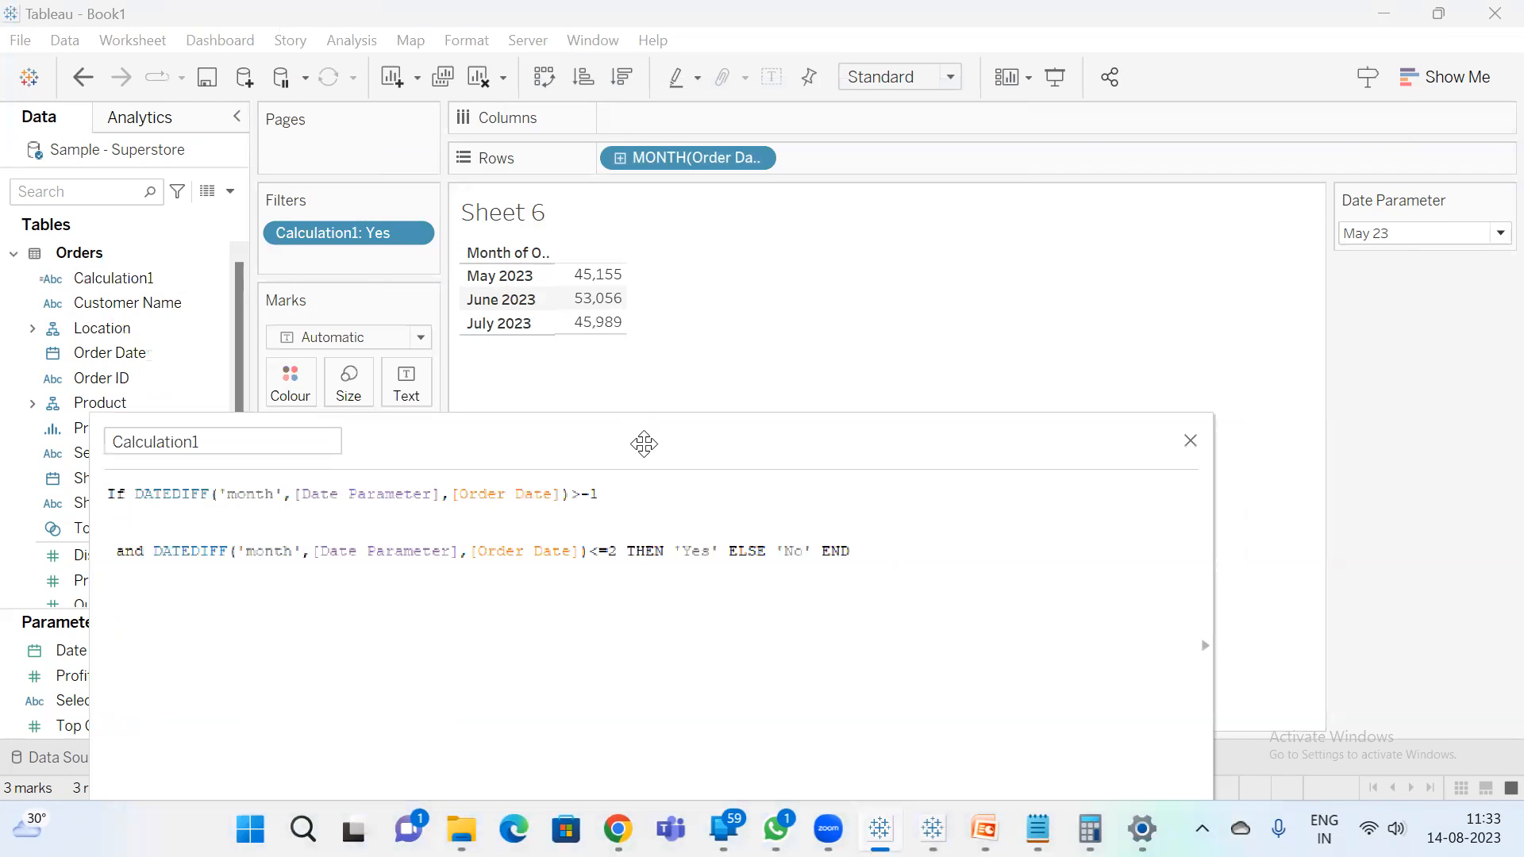
- Add the example line "may 23,May 23" below the first condition in the Calculation1 formula
drag(642, 444, 698, 319)
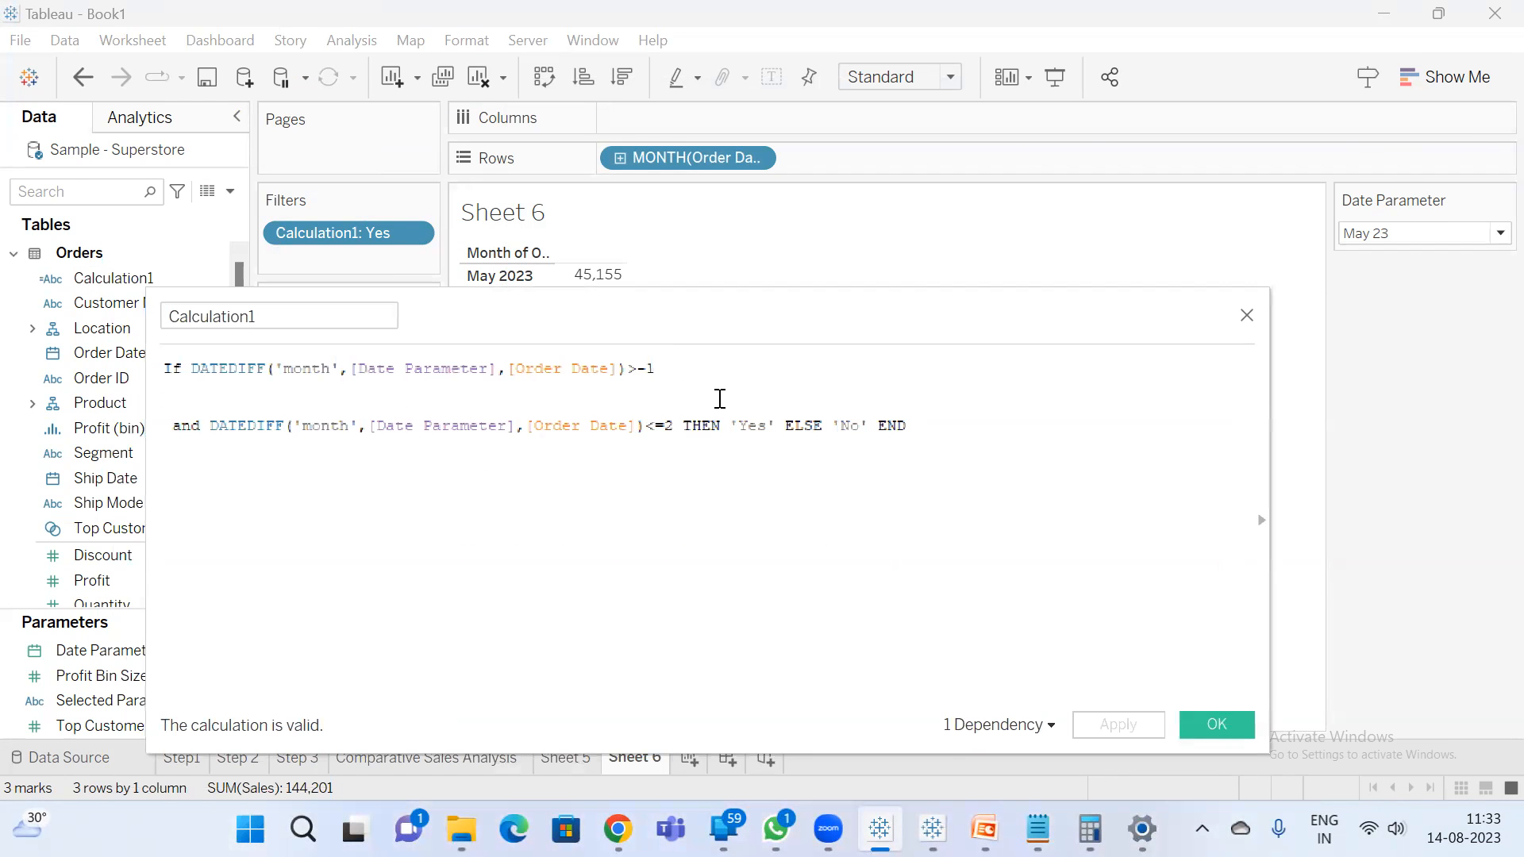
key(Return)
text(may 23)
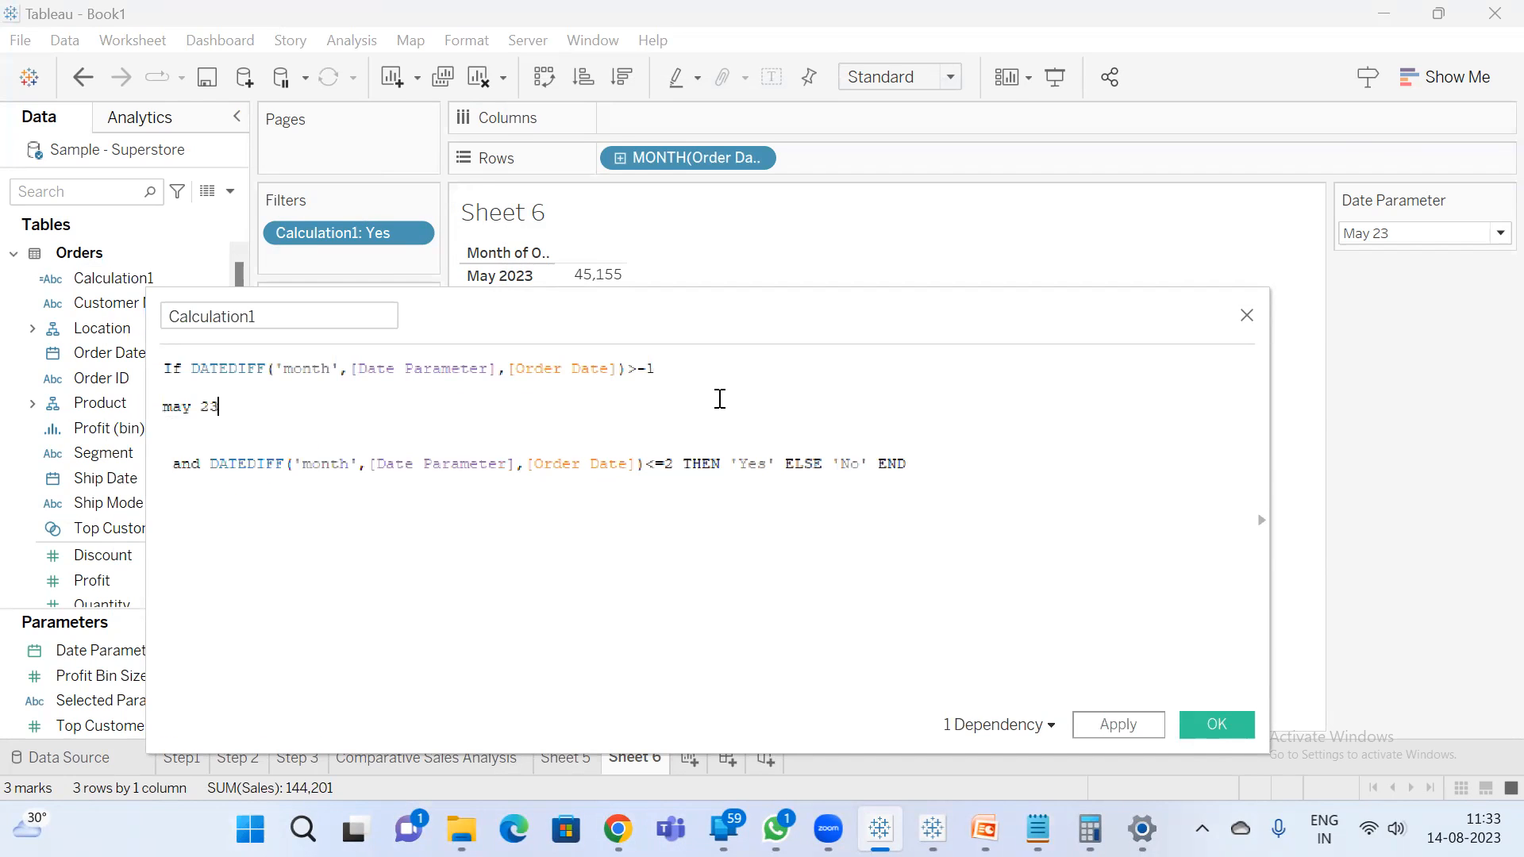
text(,May 23)
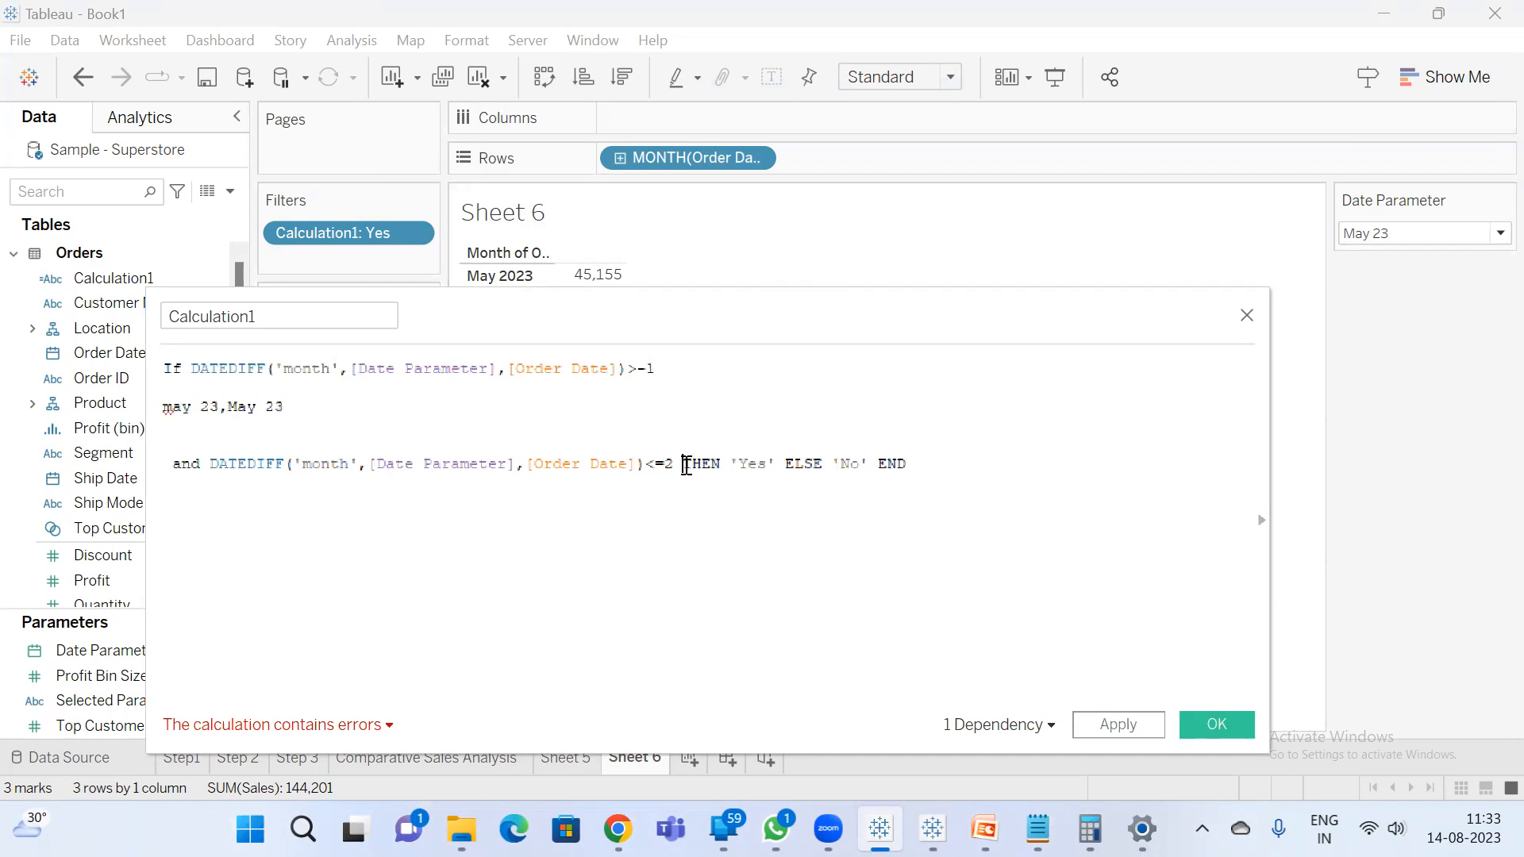
- Put the THEN clause on its own line and comment out the second DATEDIFF condition
click(685, 465)
key(Return)
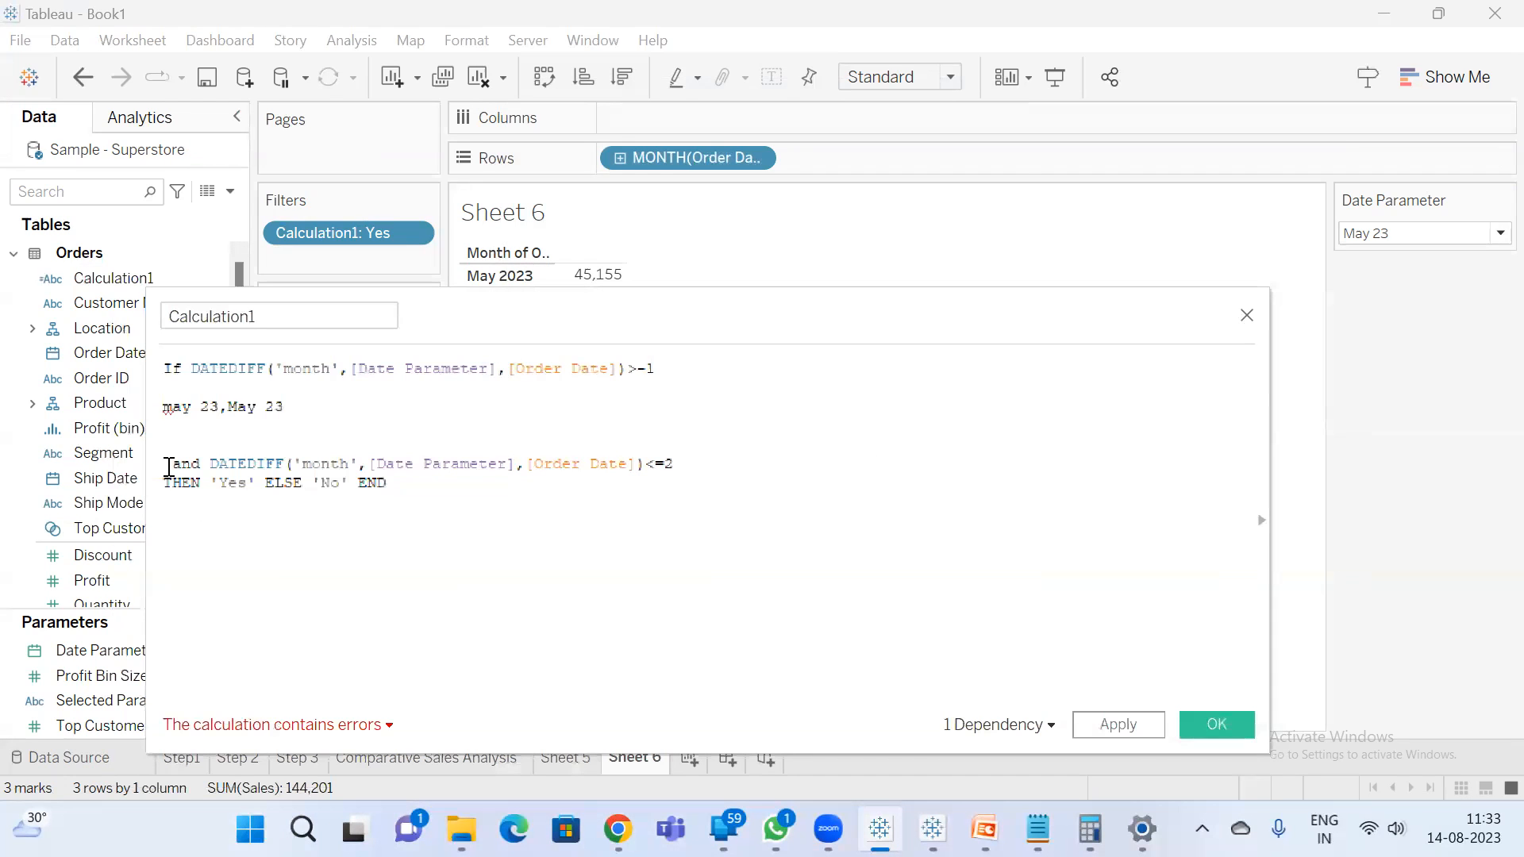
click(169, 467)
text(//)
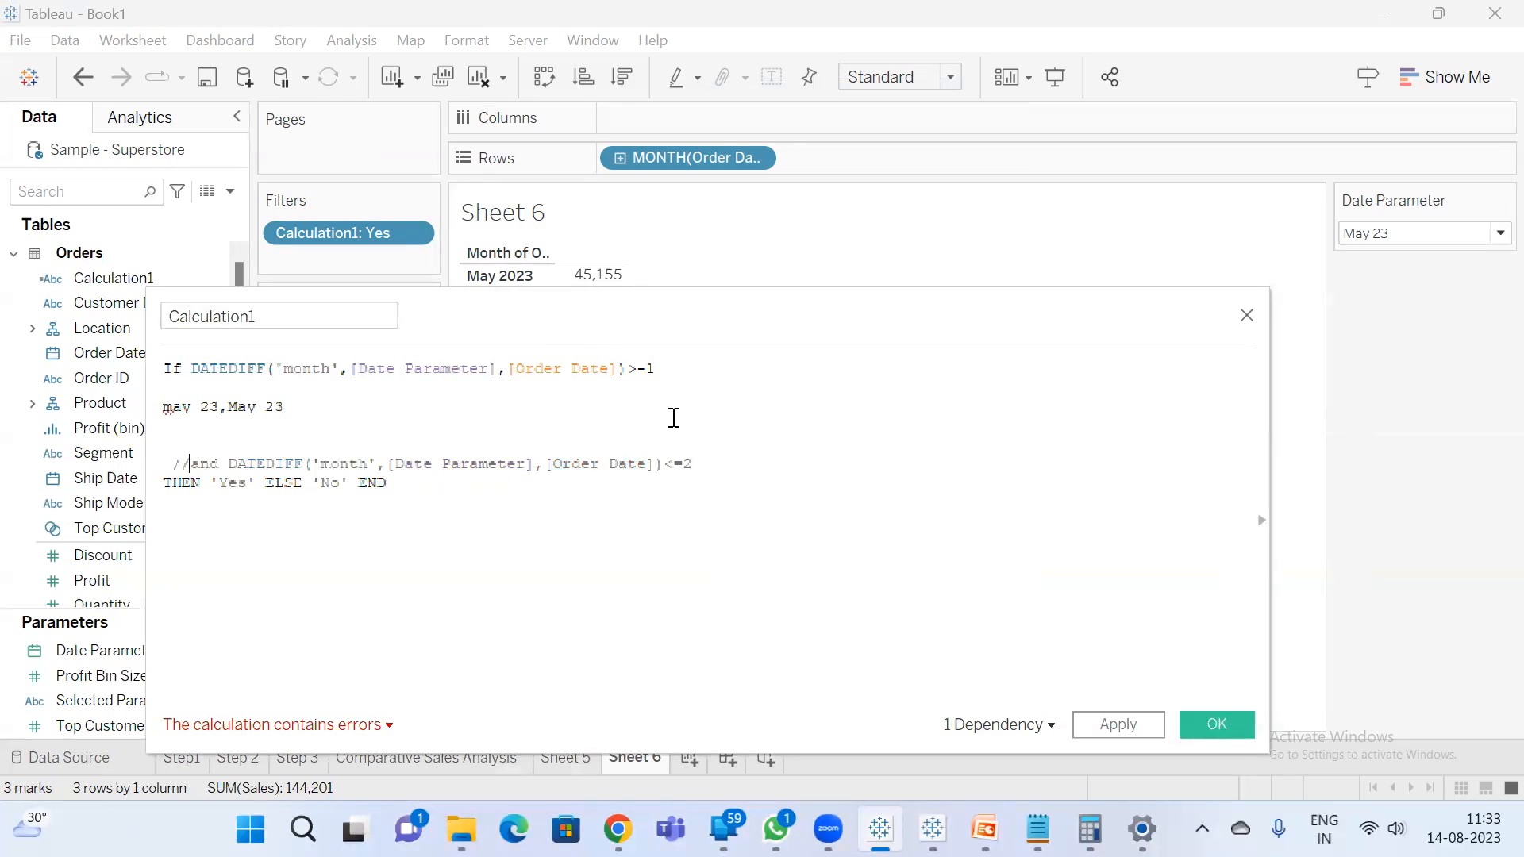
- Change the first condition's comparison to =0, turn the "may 23,May 23" line into a comment, and apply the calculation
key(BackSpace)
click(1134, 724)
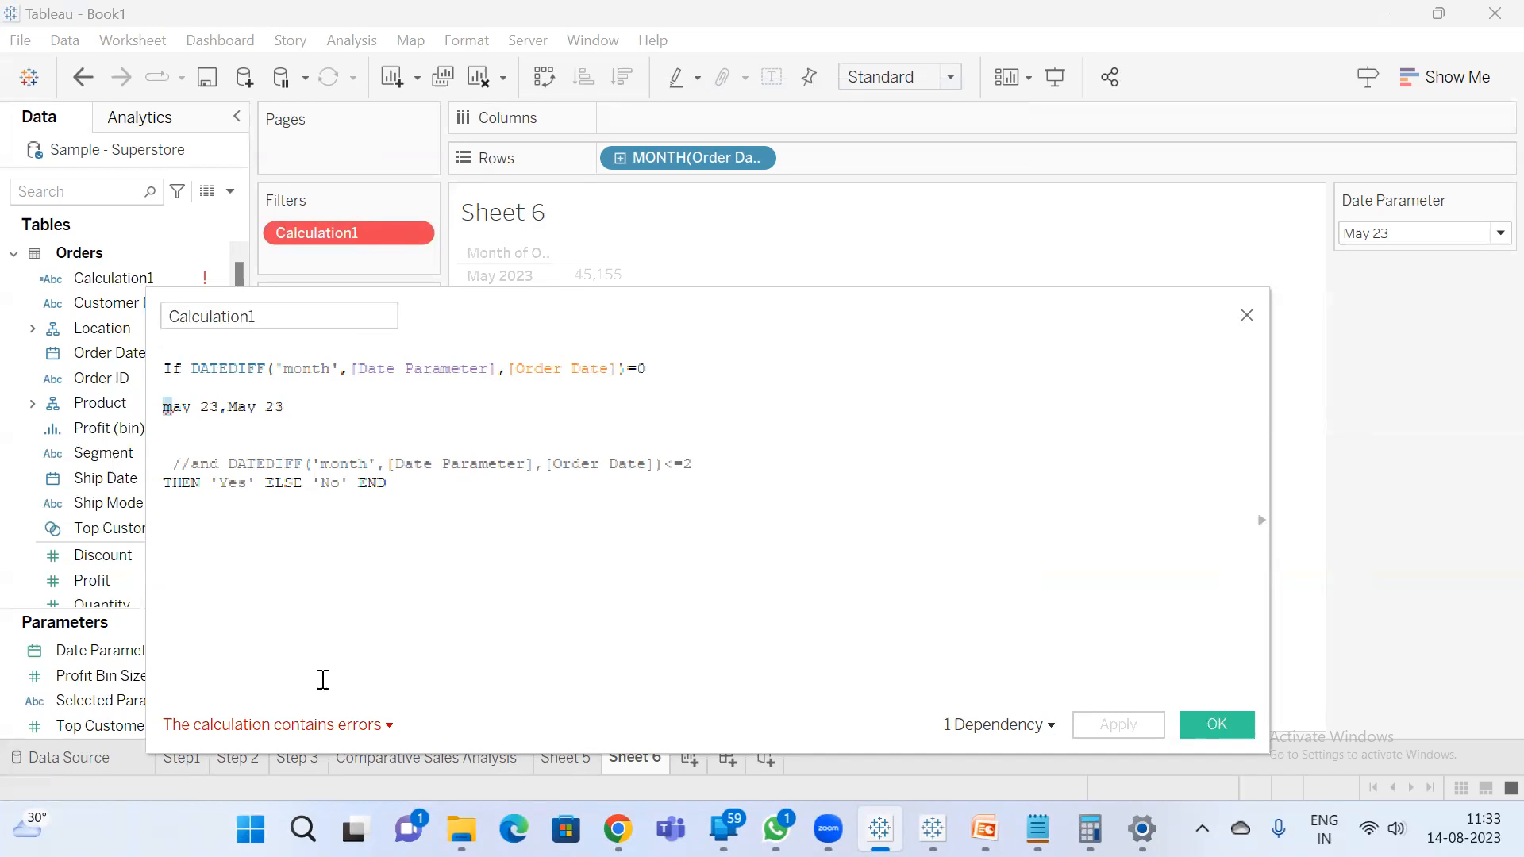
click(165, 407)
text(//)
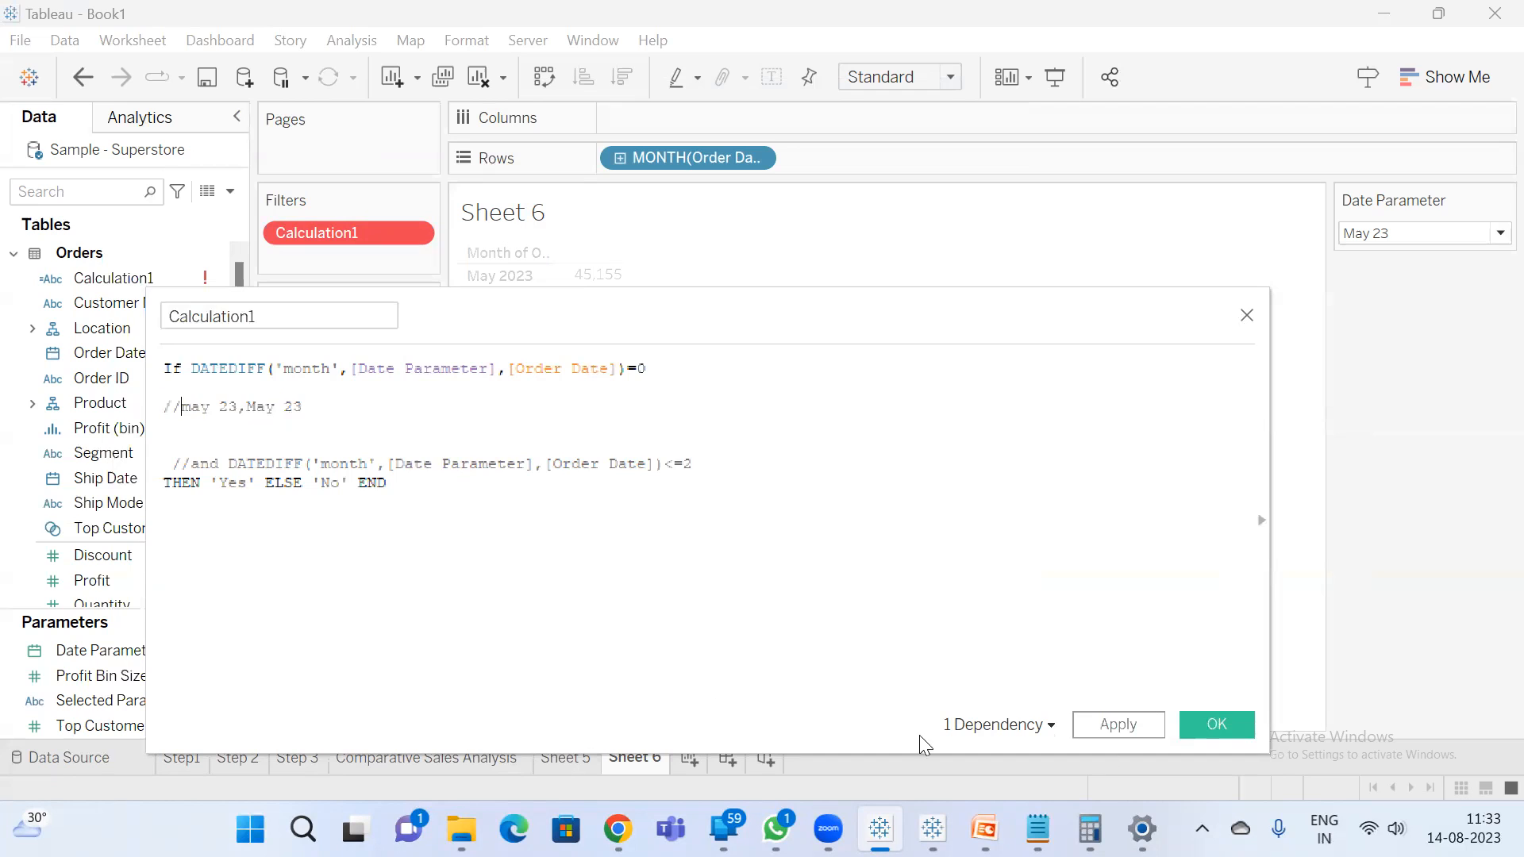
click(1129, 734)
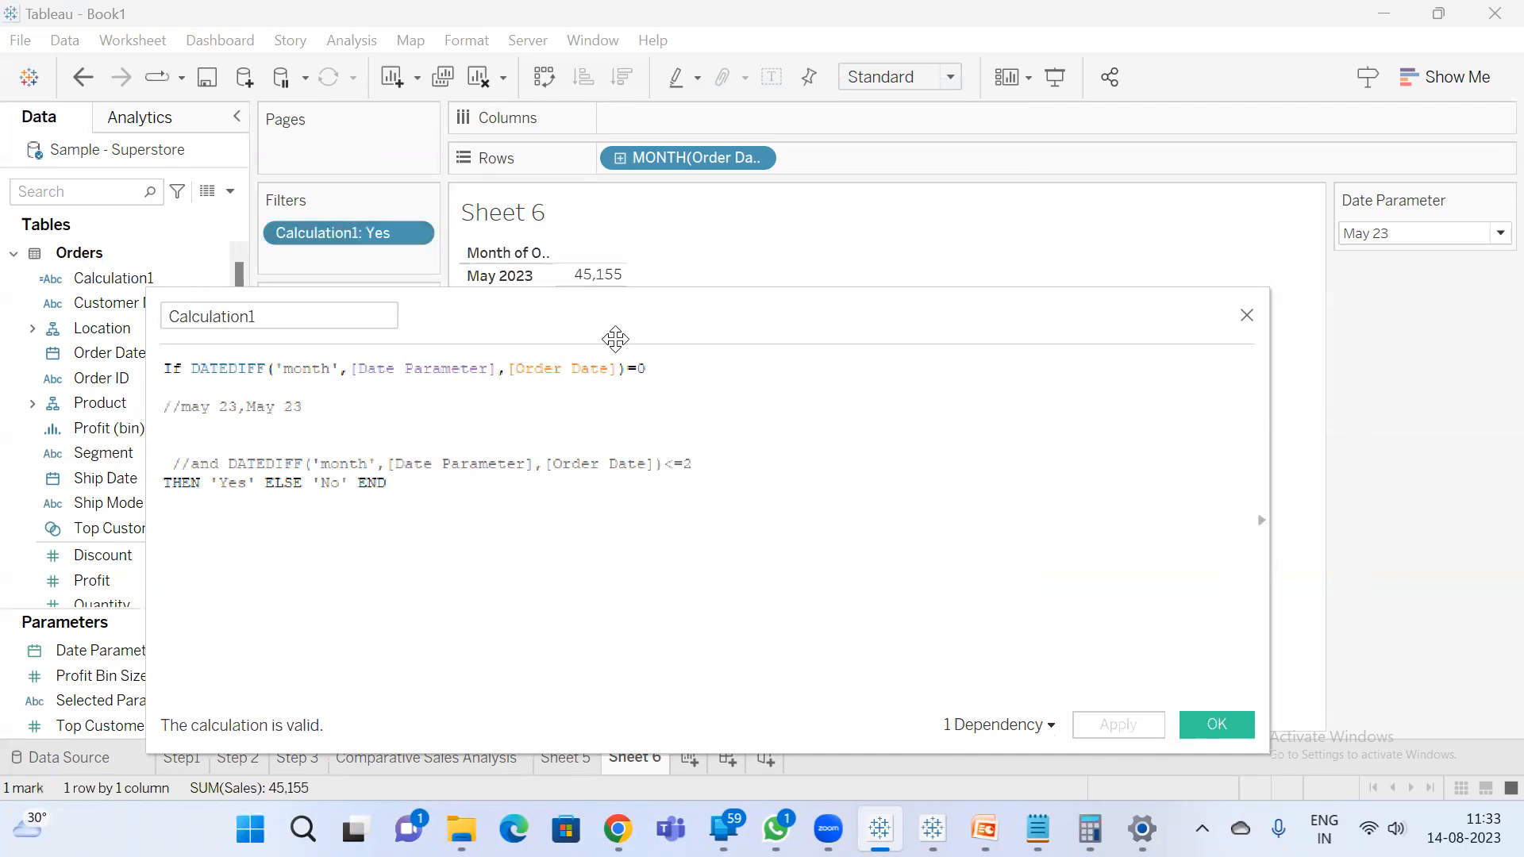
drag(606, 347, 542, 395)
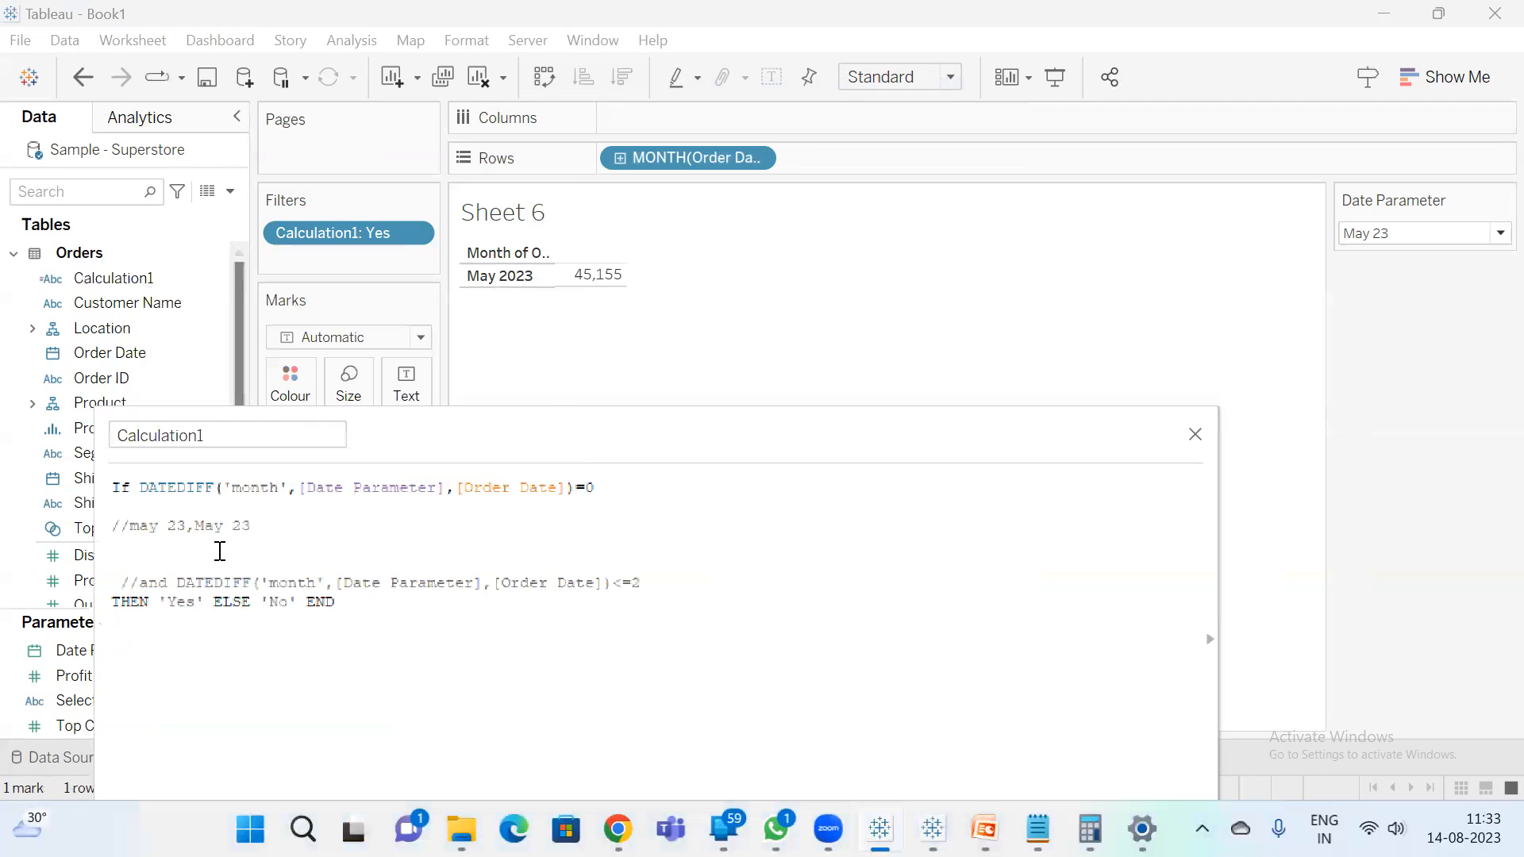
- Add the comment "//may 23,apr 23" beneath the first example comment in Calculation1
click(1417, 235)
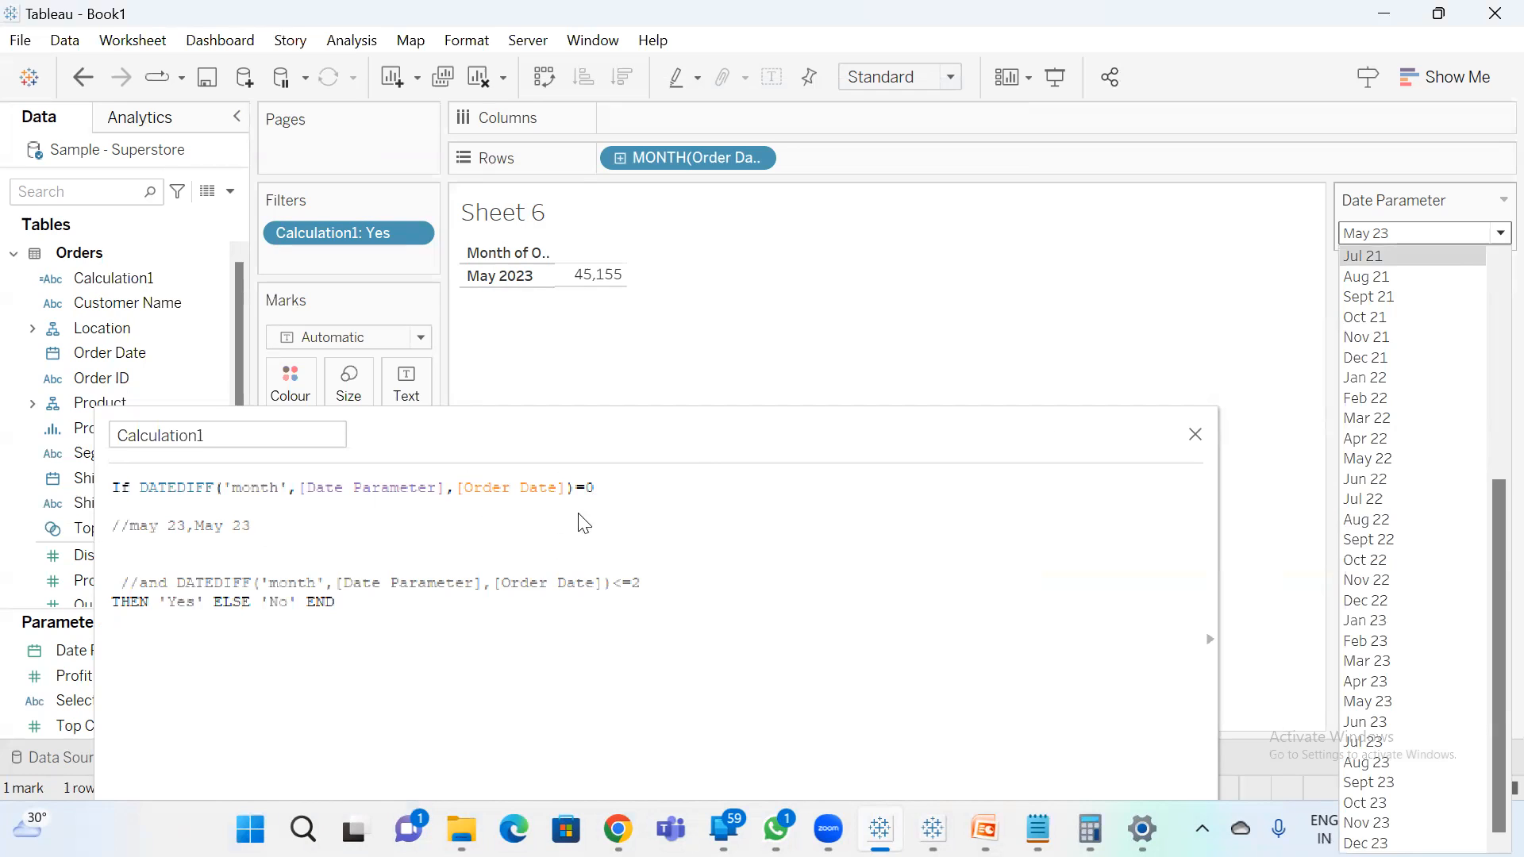
click(223, 542)
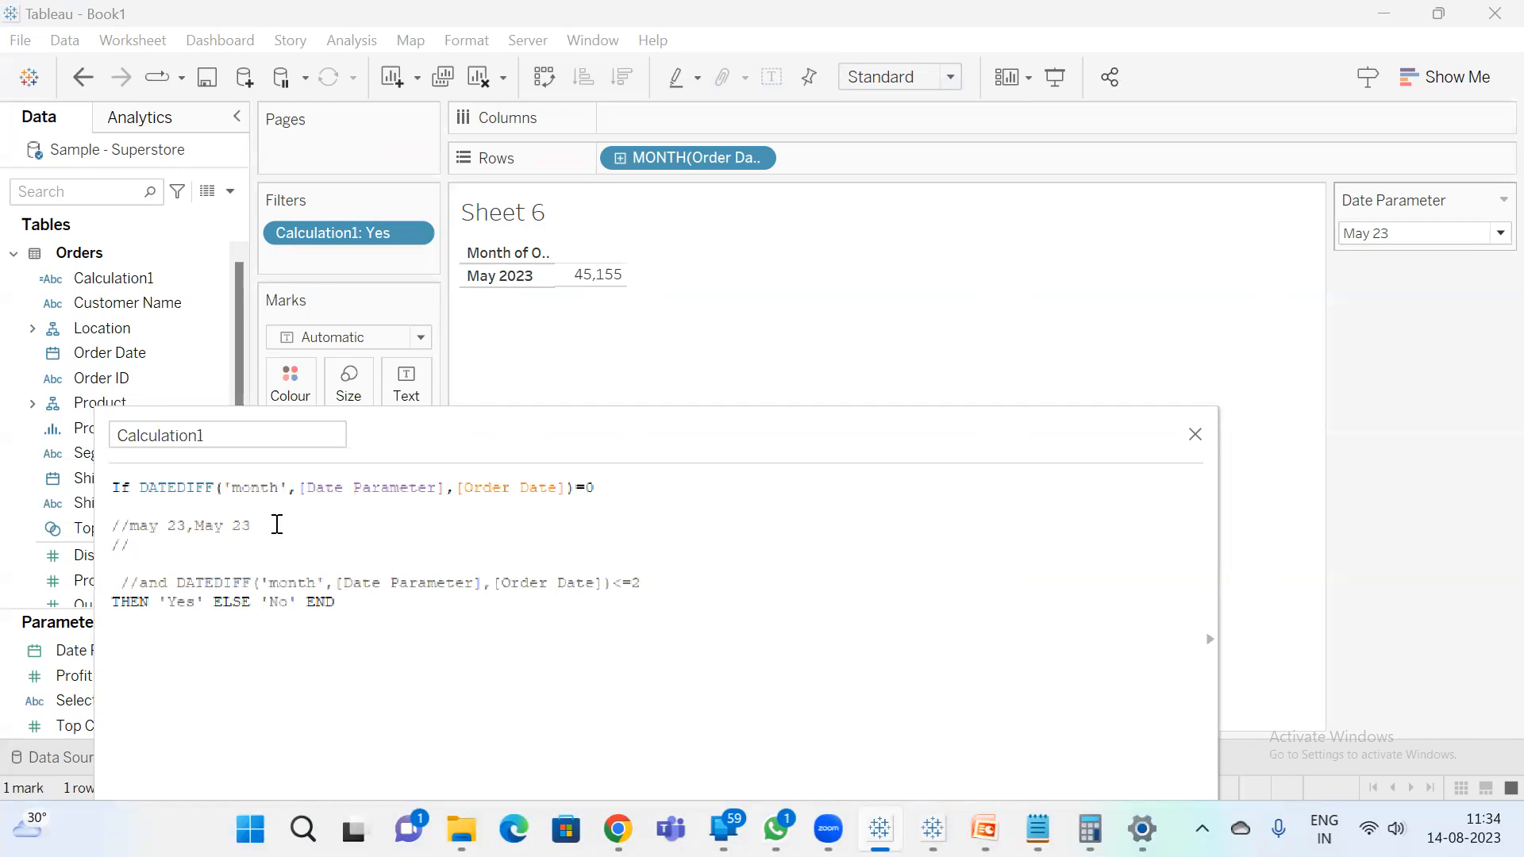
text(//may 2)
text(3,may)
key(BackSpace)
key(BackSpace)
key(BackSpace)
text(apr 23)
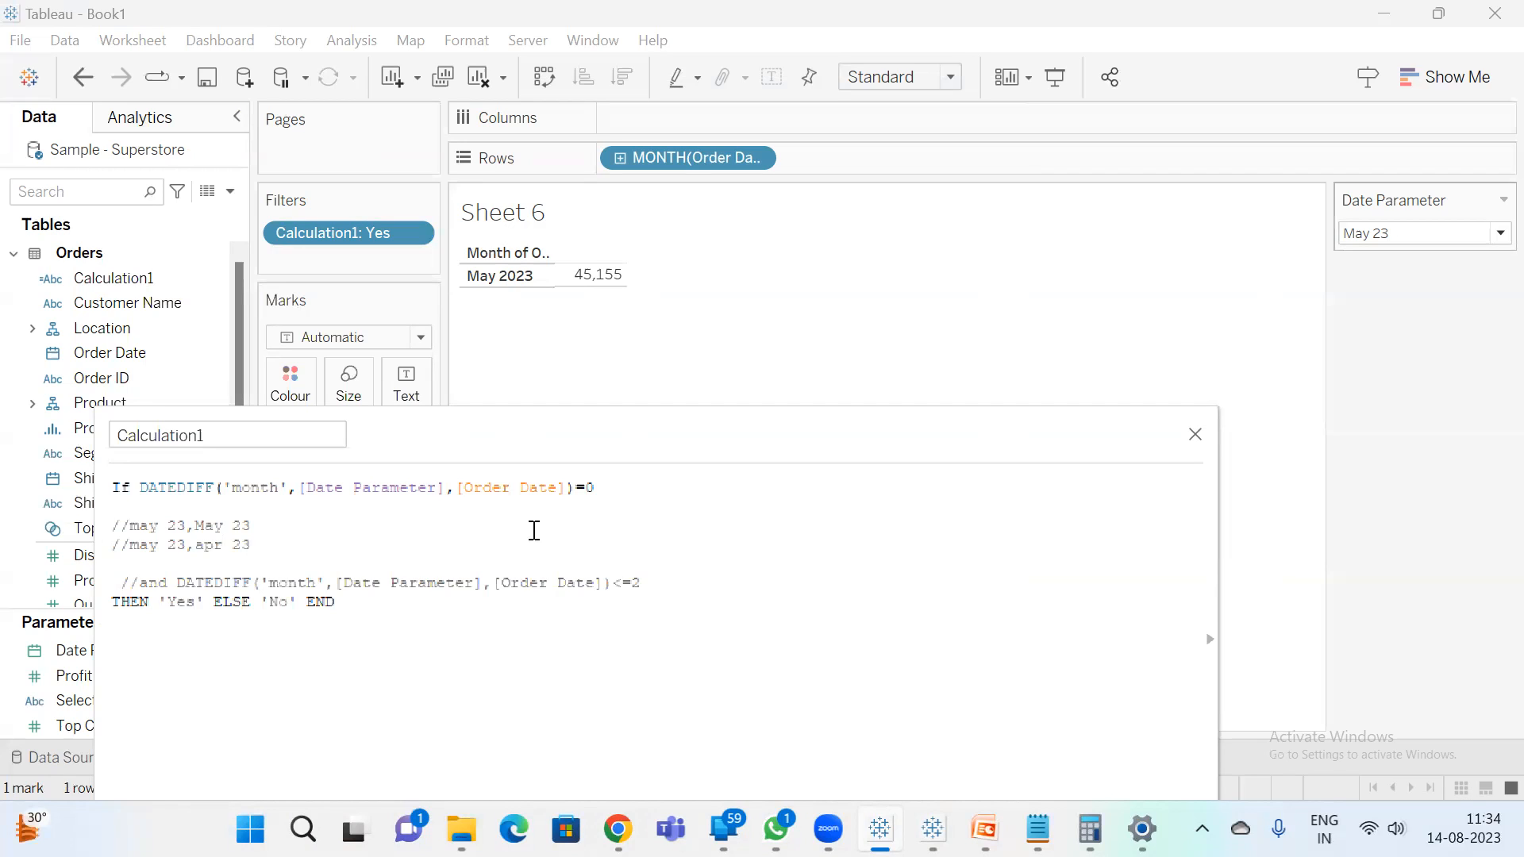
- Change the first condition's comparison to <0, apply the calculation, and check which months the sales table lists
click(586, 491)
key(BackSpace)
text(<)
drag(680, 406, 674, 320)
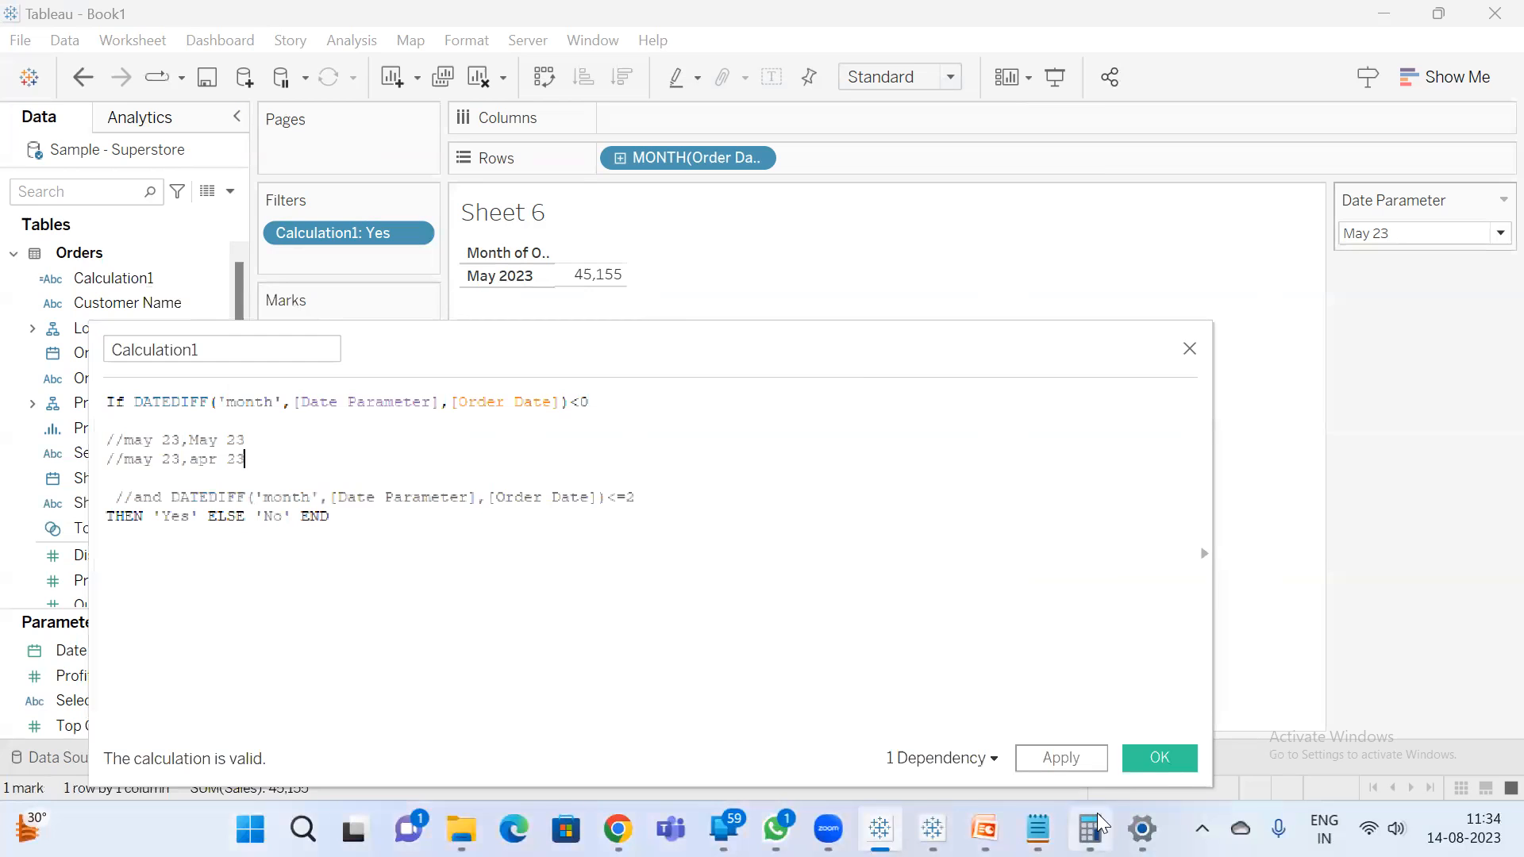
click(1078, 758)
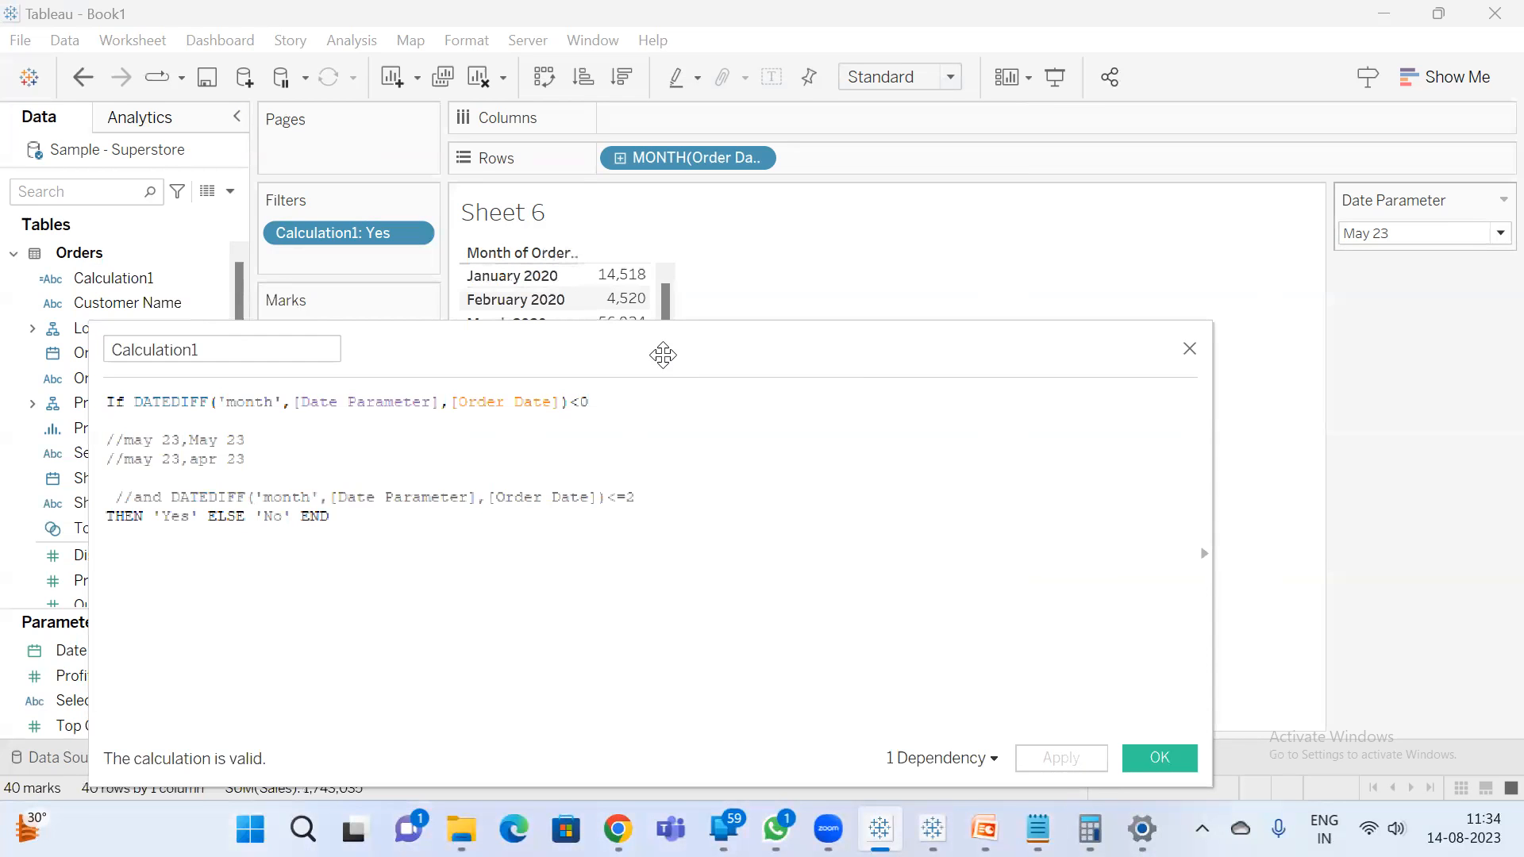
drag(663, 371, 654, 696)
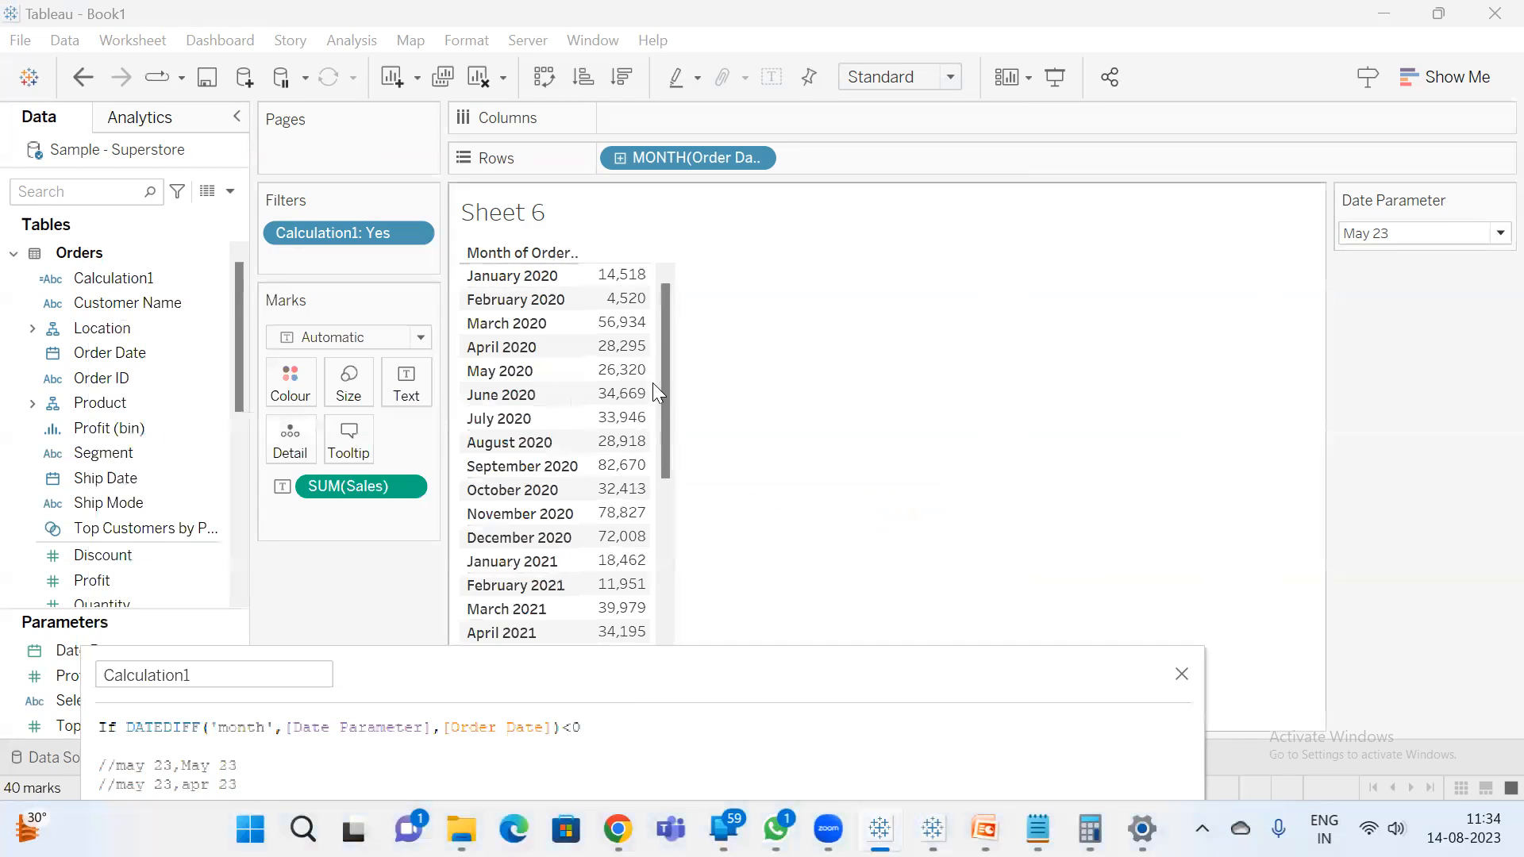
scroll(650, 476, down, 7)
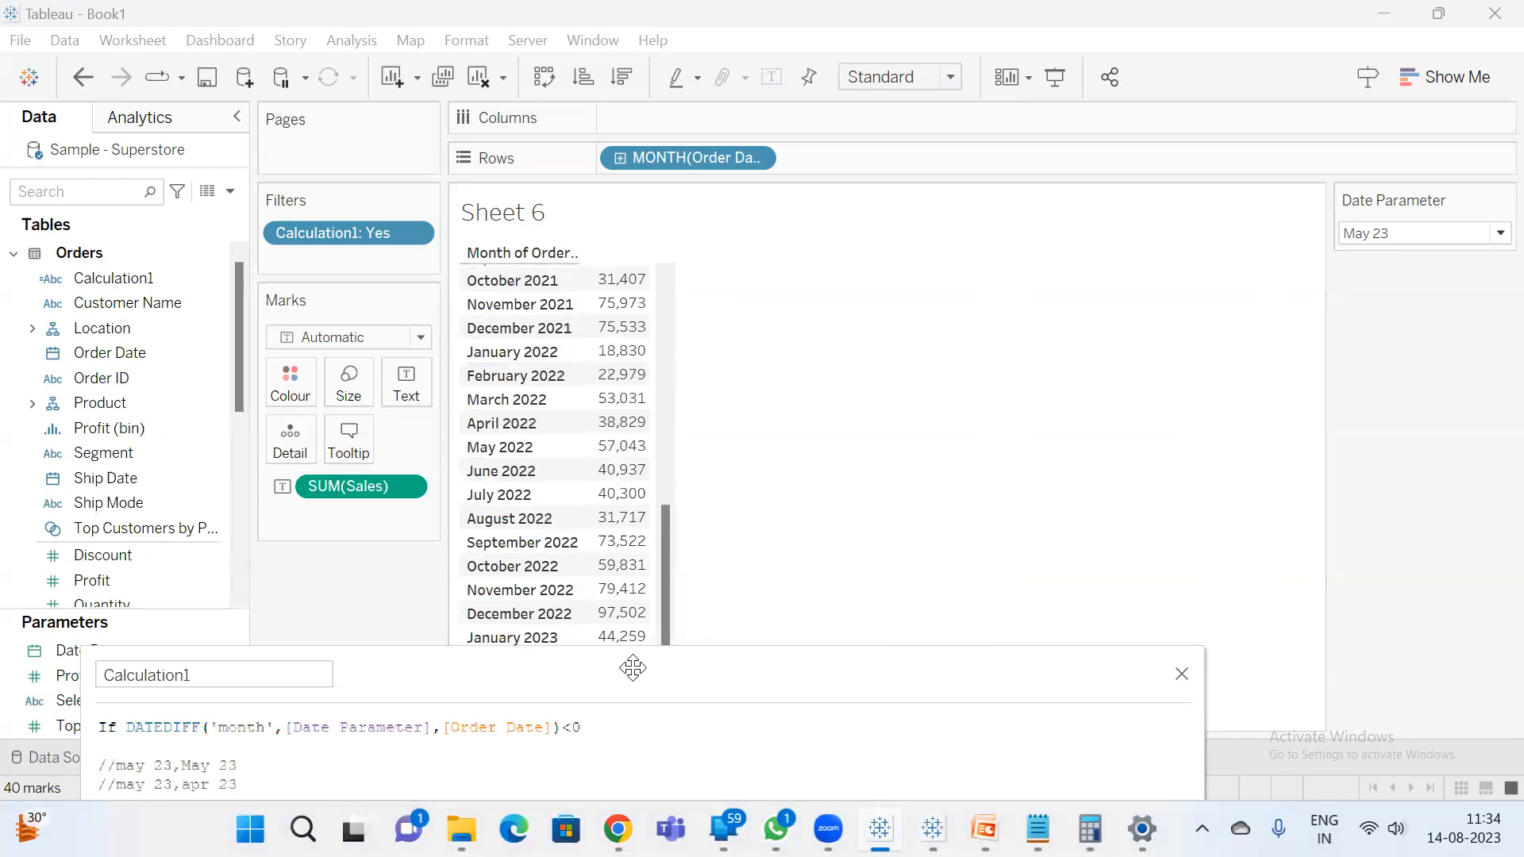
drag(633, 668, 1325, 635)
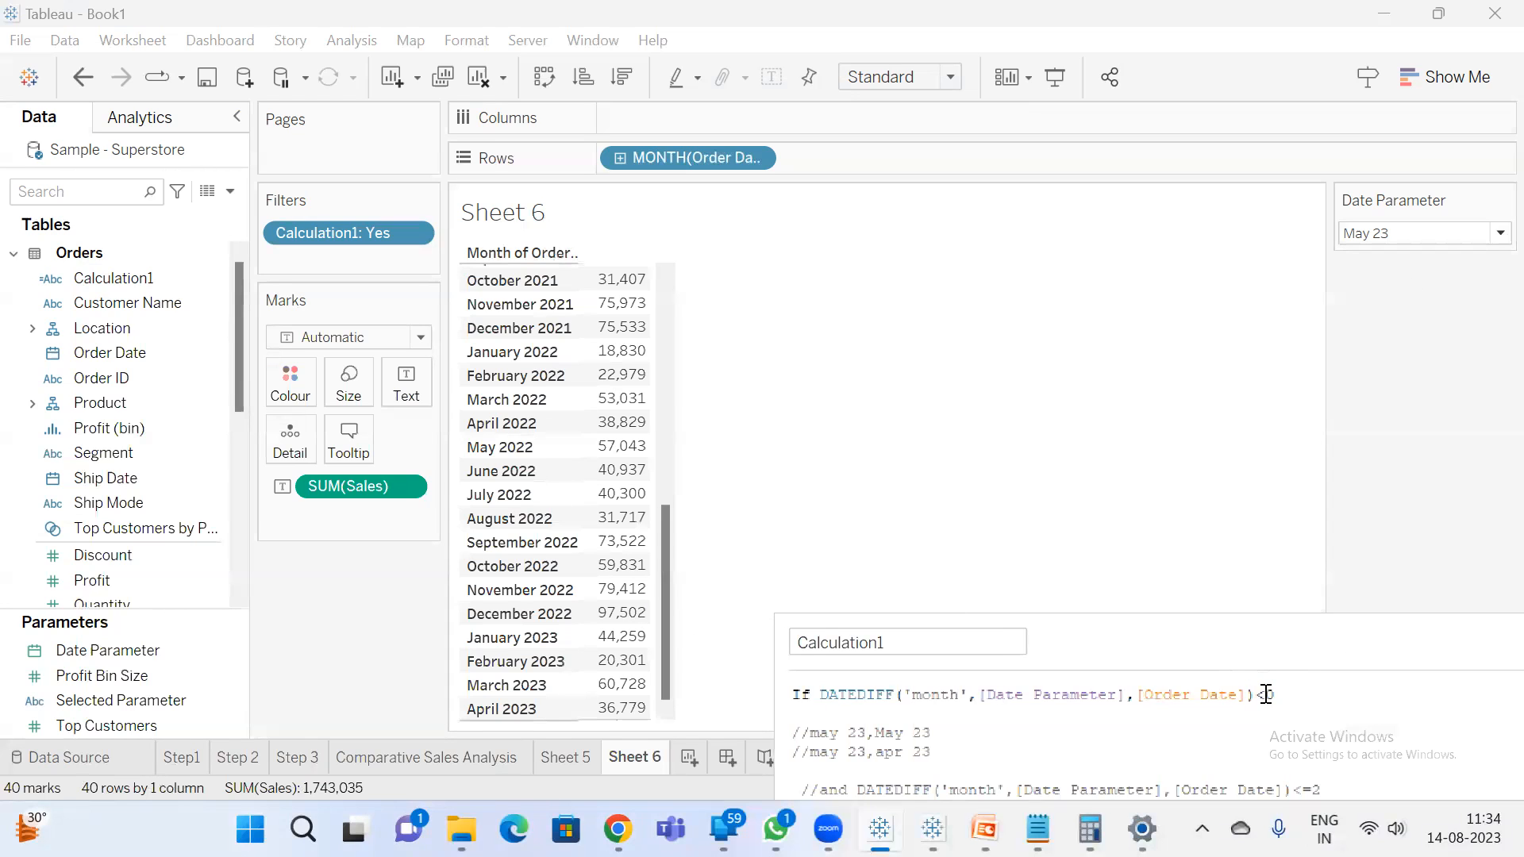
- Change the first condition's comparison to <=0, apply it, and check the latest months in the sales table
drag(1224, 643, 643, 512)
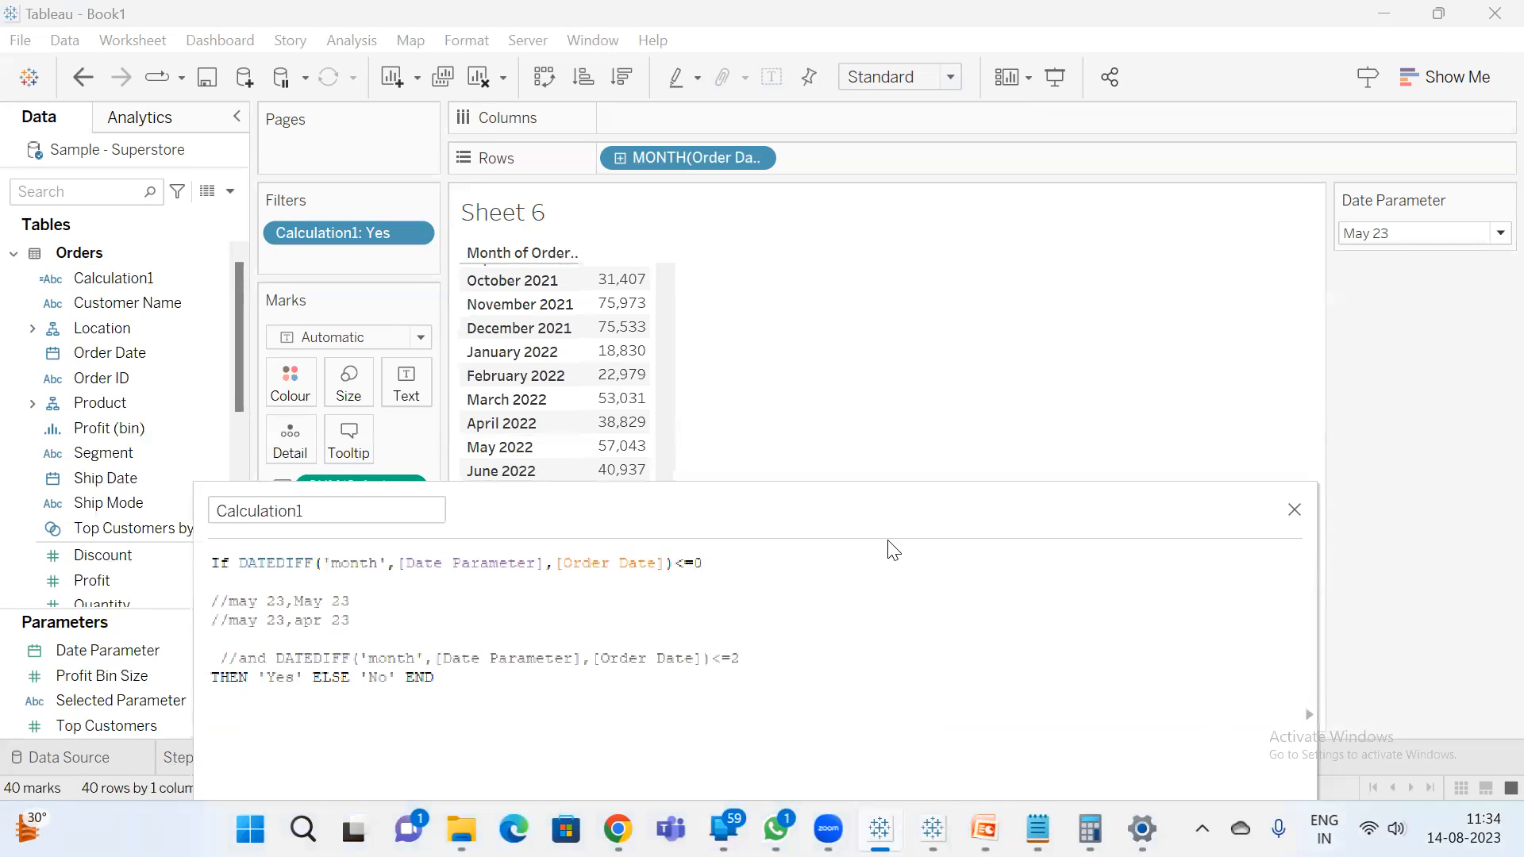
click(1177, 762)
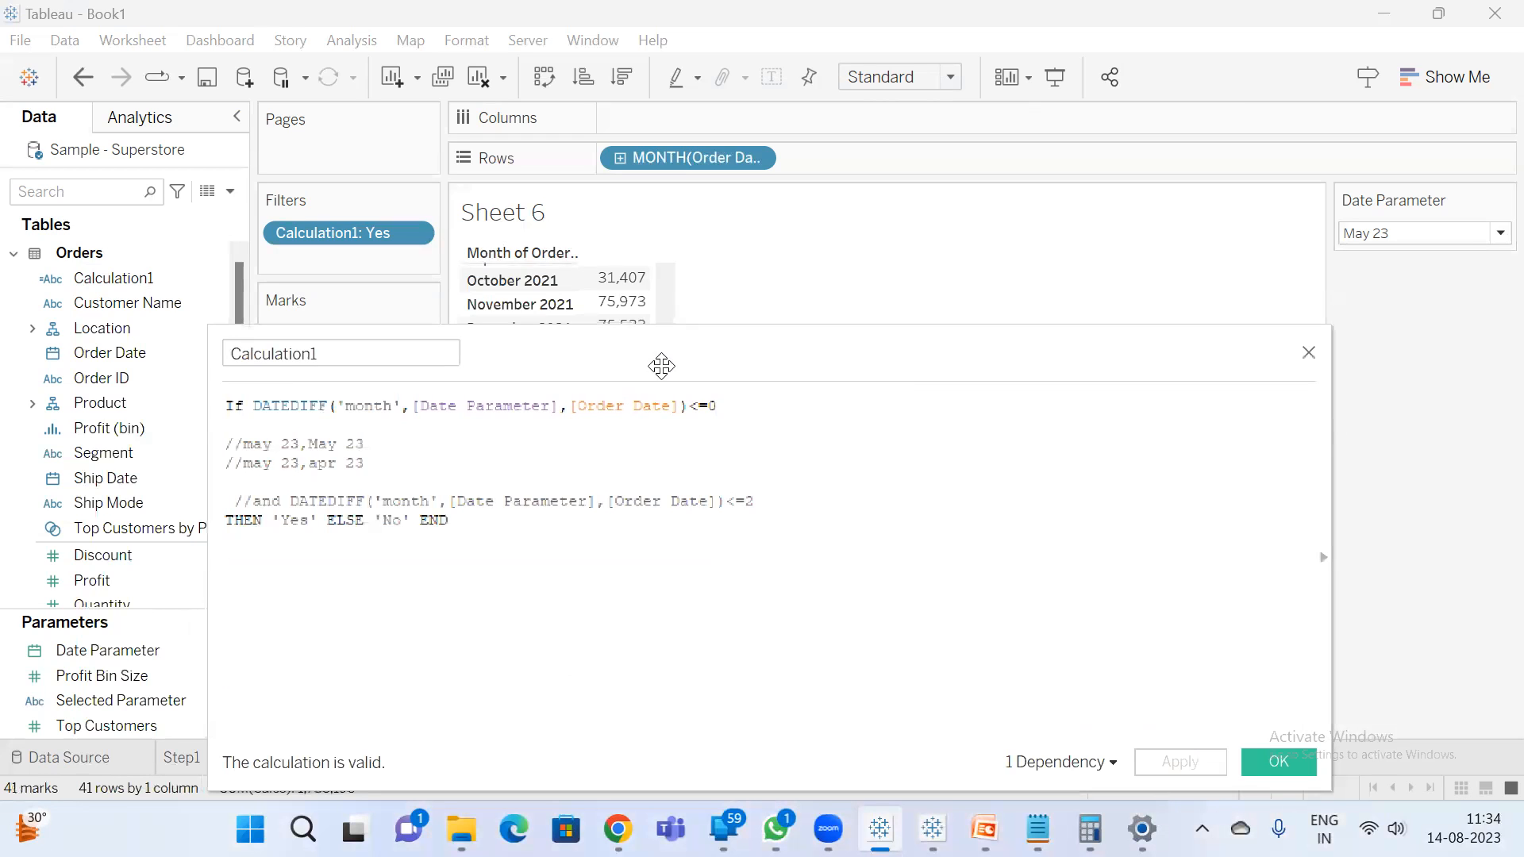
drag(671, 356, 1218, 536)
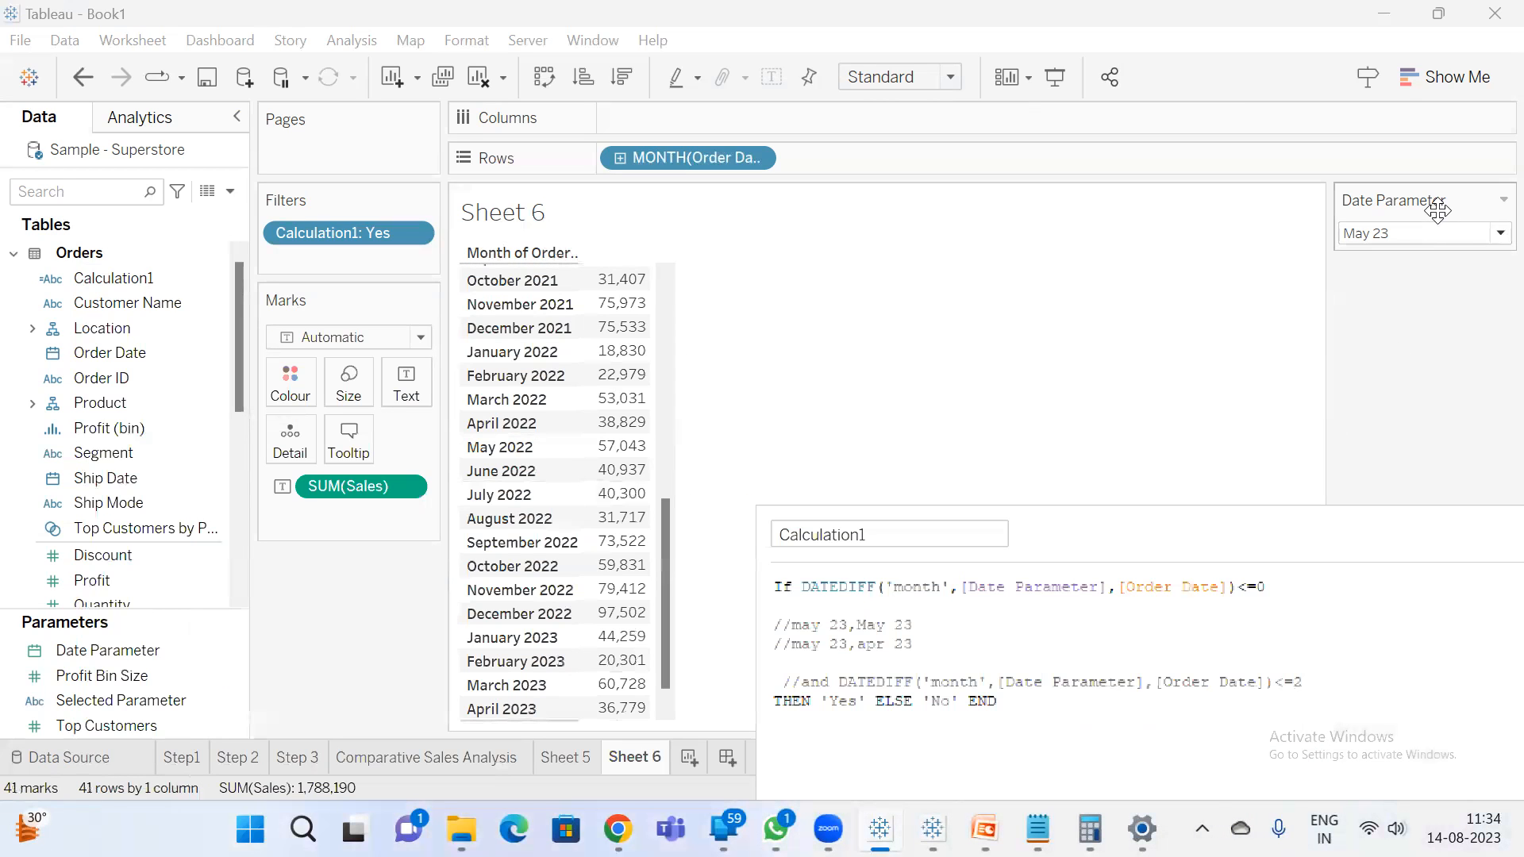
scroll(570, 627, down, 1)
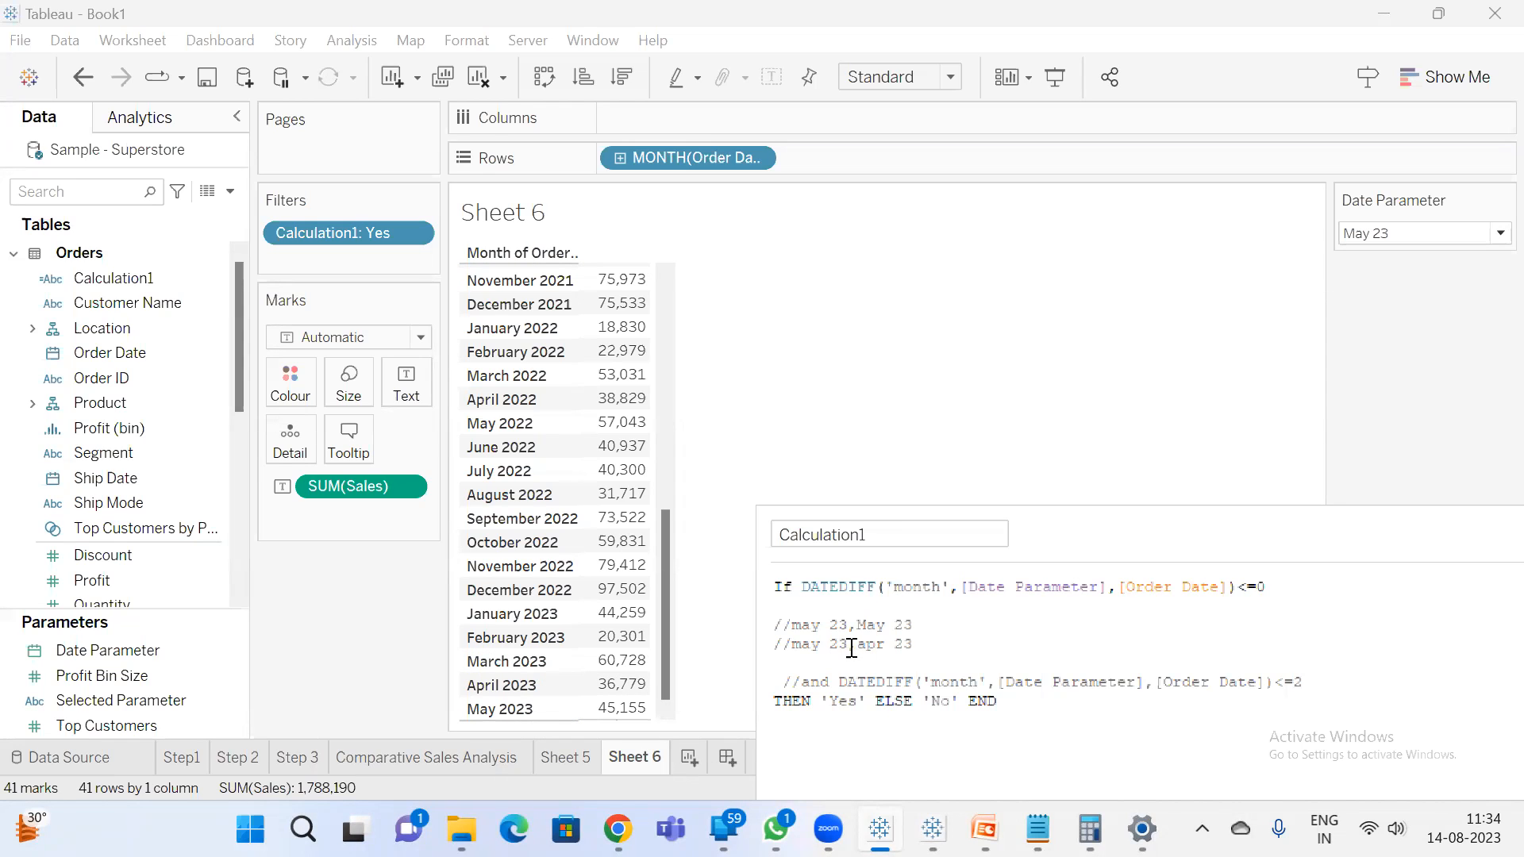
- Rewrite the second example comment as "//apr 23,may 23=-1" and start a new line below it
drag(855, 644, 796, 635)
key(BackSpace)
text(May 23,)
click(848, 643)
text(,)
text(=-1)
key(Return)
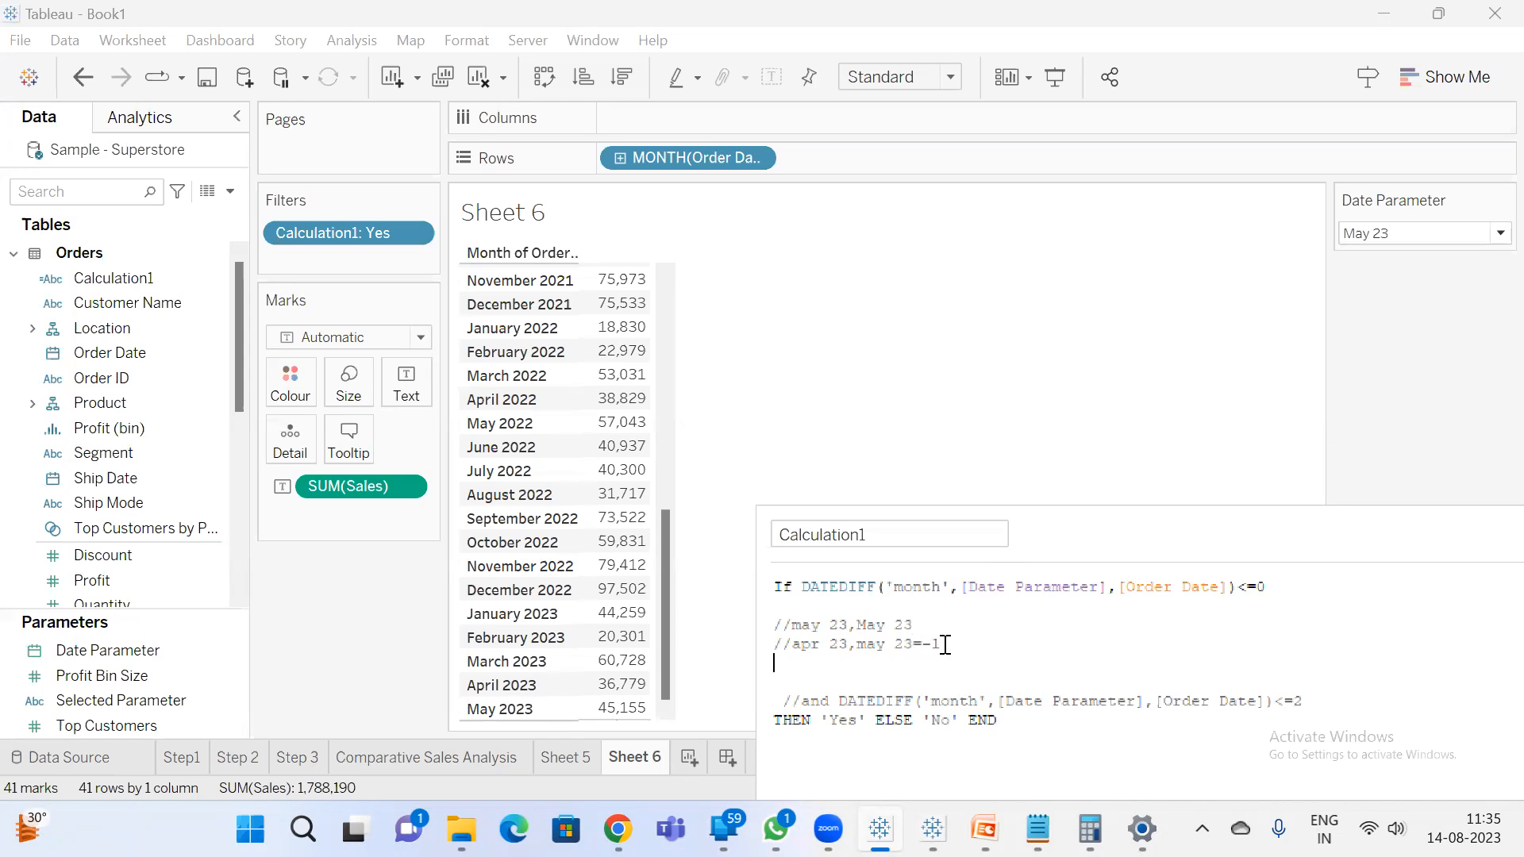
- Add the third example comment "//mar 23 ,may 23=-2" to the Calculation1 formula
text(//mar 23 ,may 23=-1)
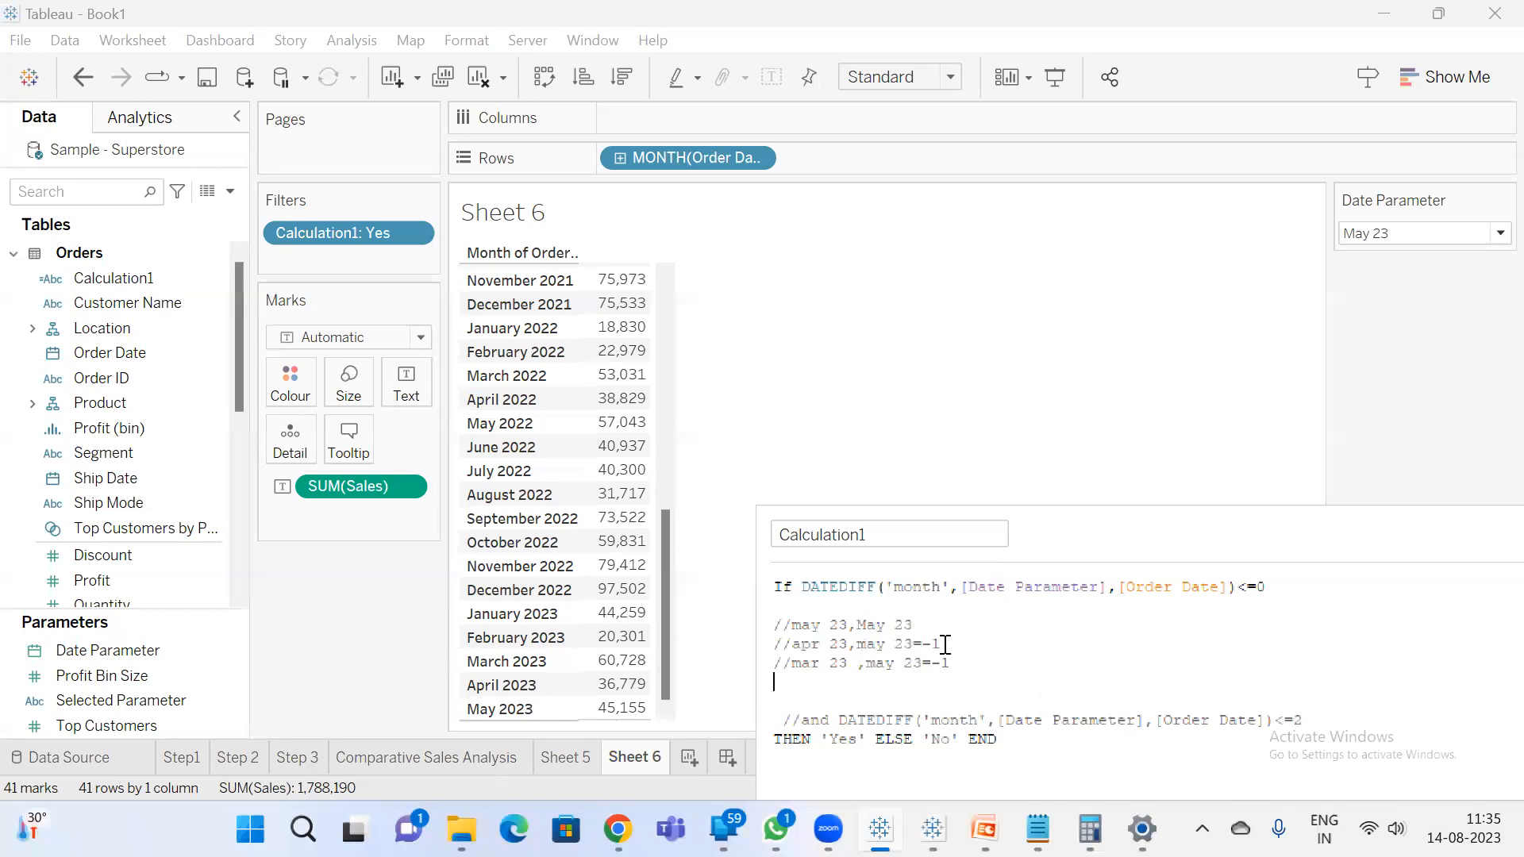
key(BackSpace)
text(-)
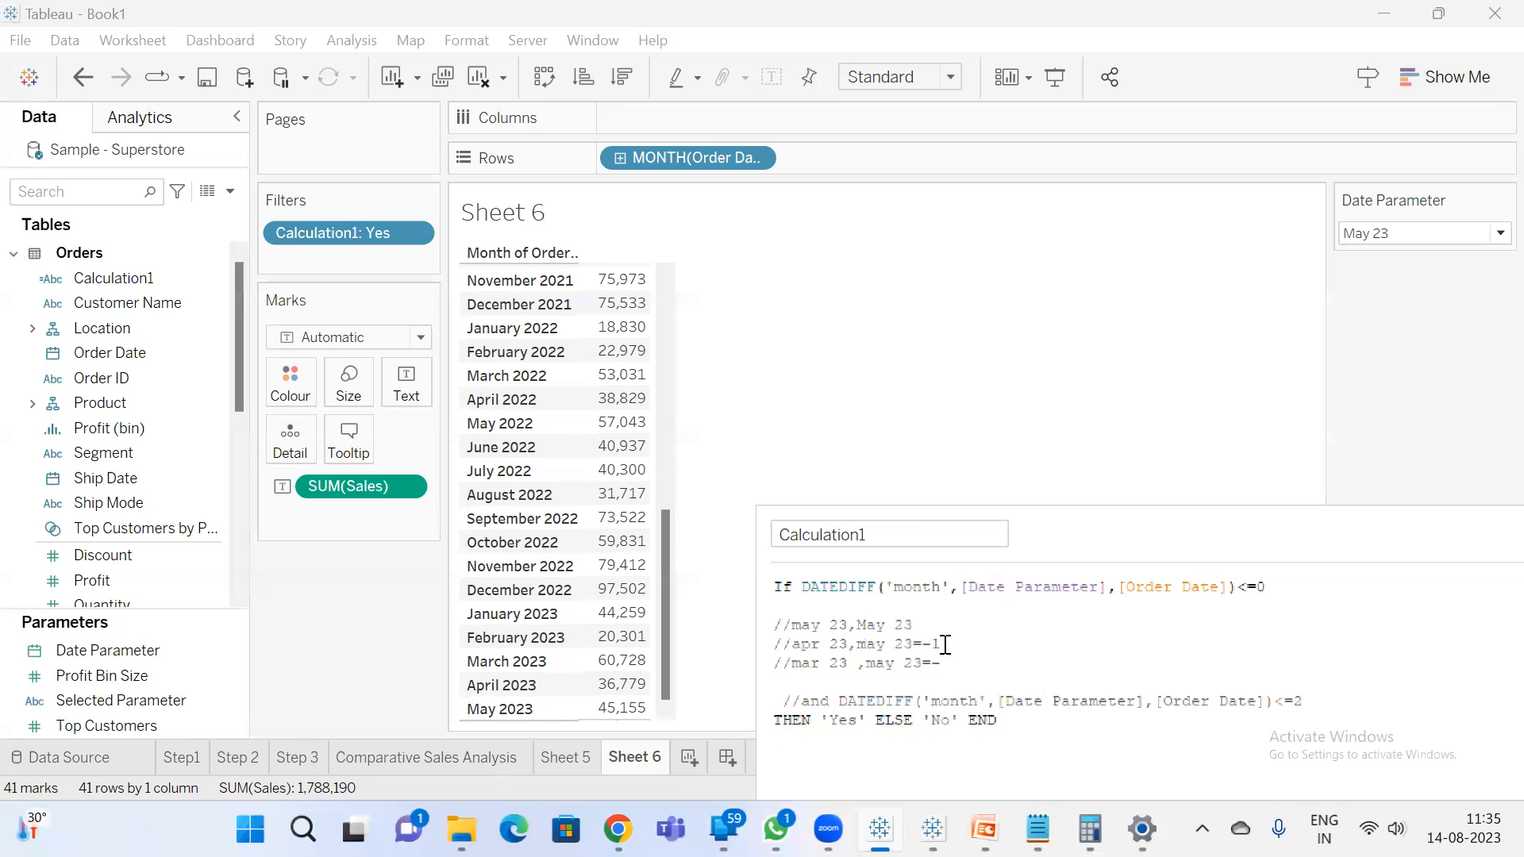
text(2)
key(Return)
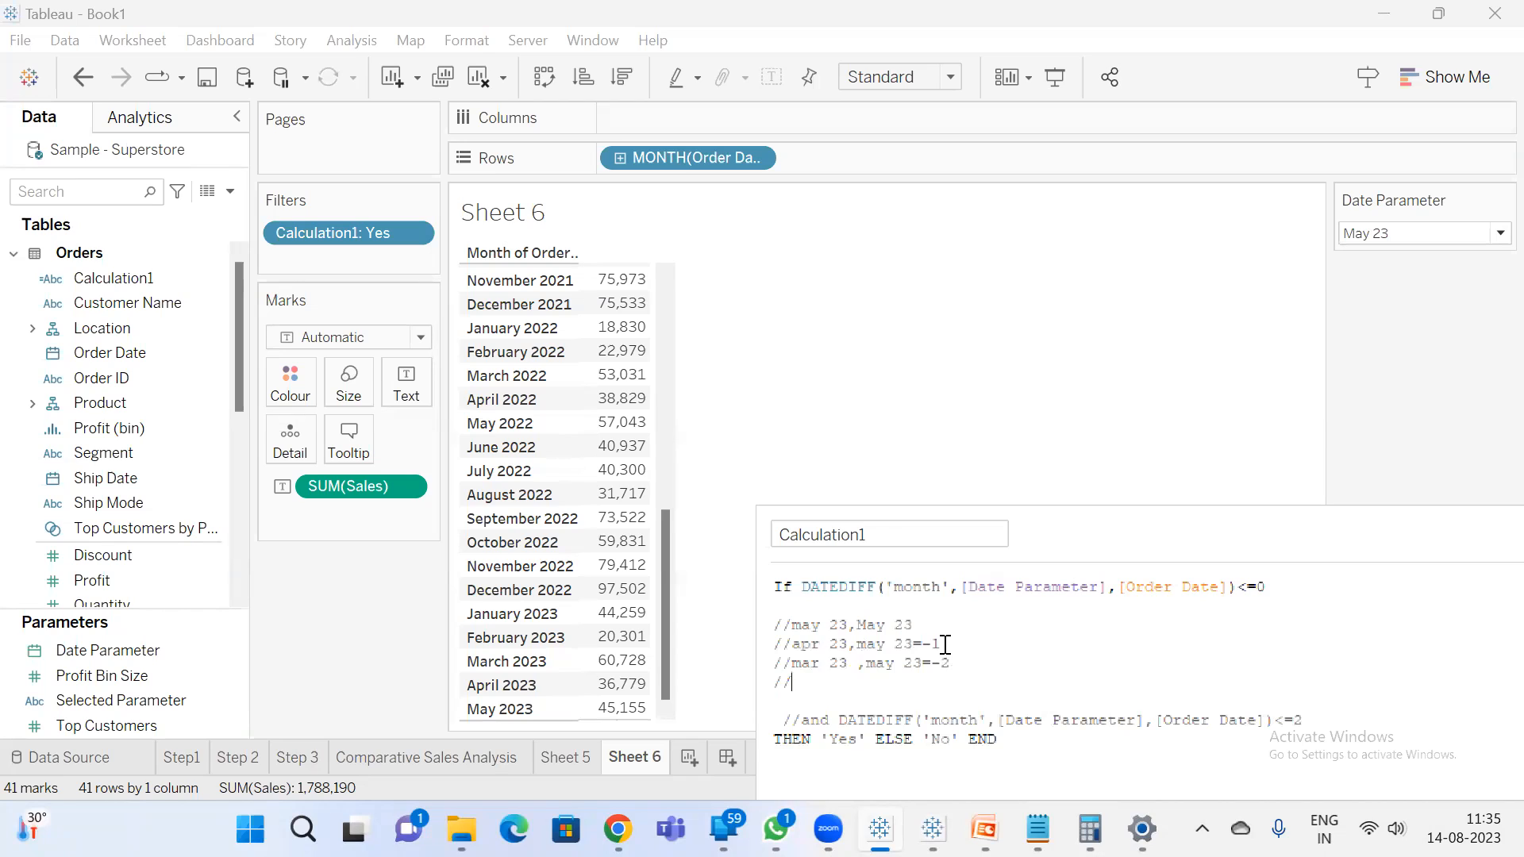
- Add the fourth example comment "//feb 23,may 23=-3" to the Calculation1 formula
text(//fr)
text(b )
text(23,may)
text( 23)
text(=-3)
drag(1187, 544, 1099, 561)
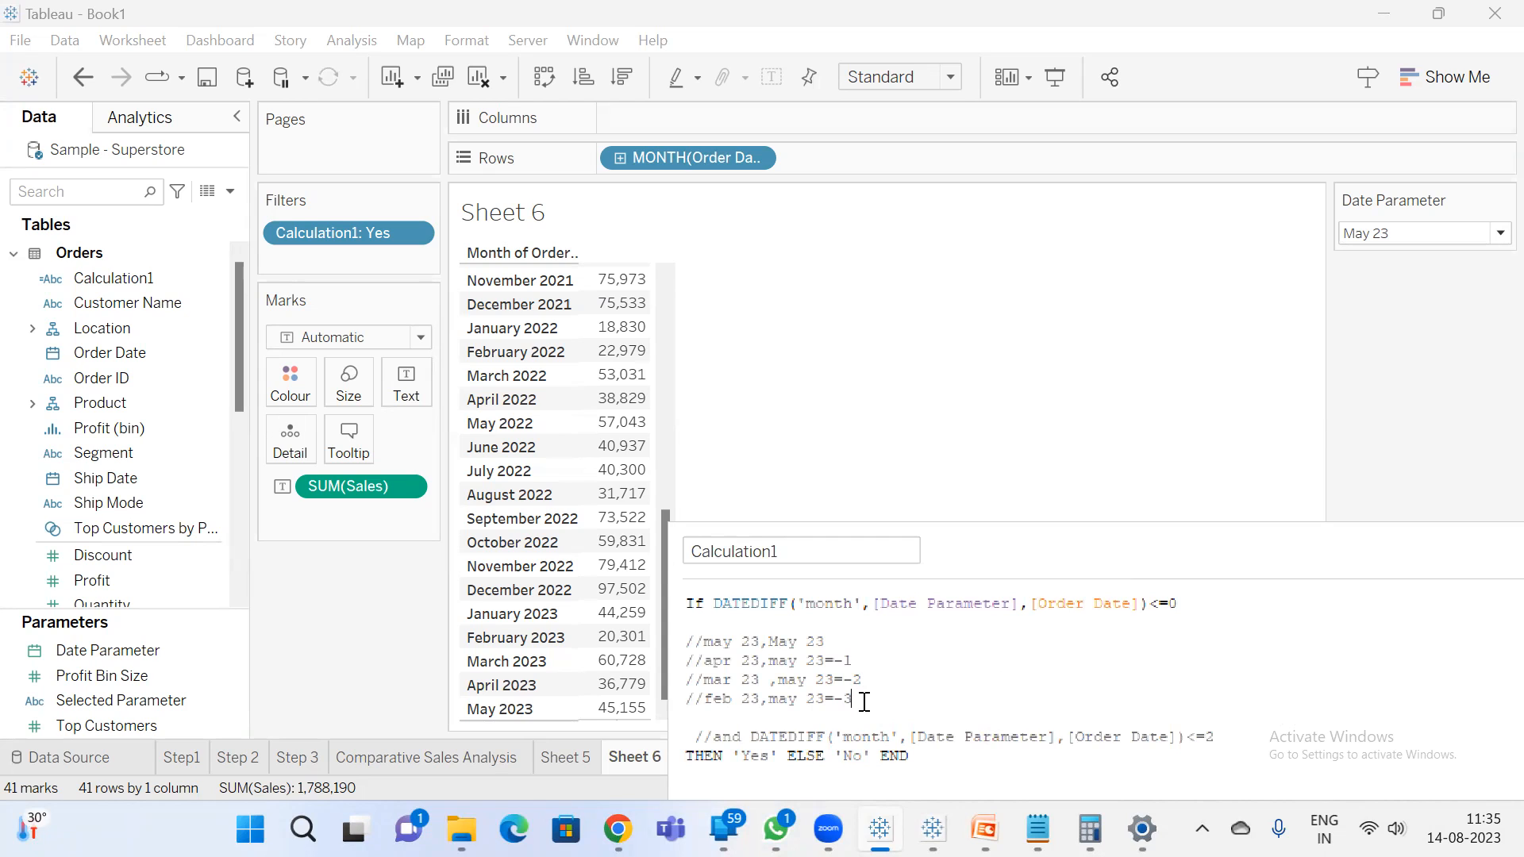
- Check the earliest months in the sales table and uncomment the second DATEDIFF condition in Calculation1
drag(665, 635, 597, 110)
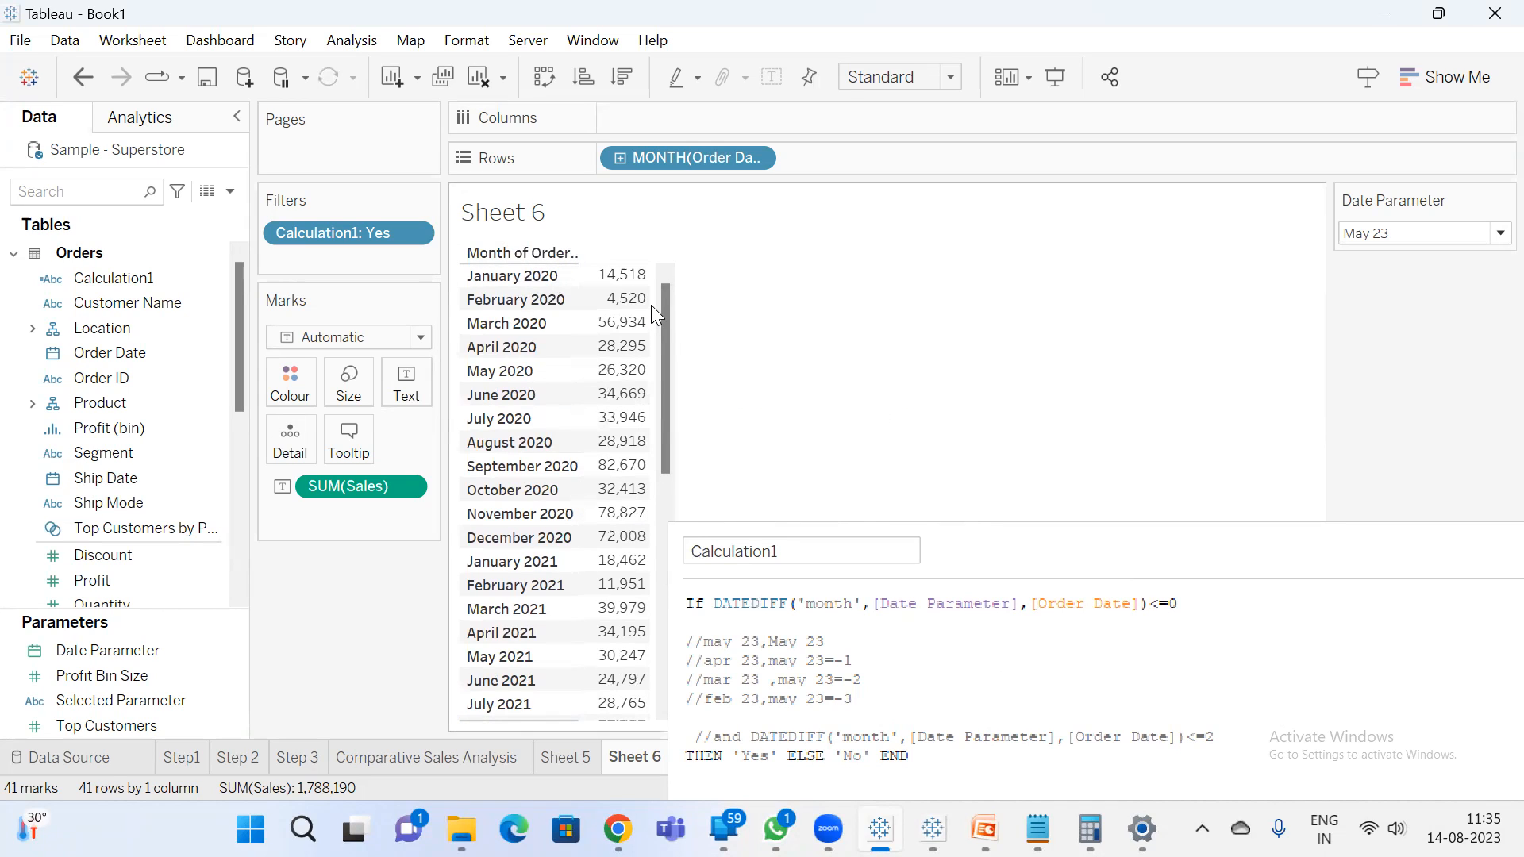
drag(1050, 534, 1077, 603)
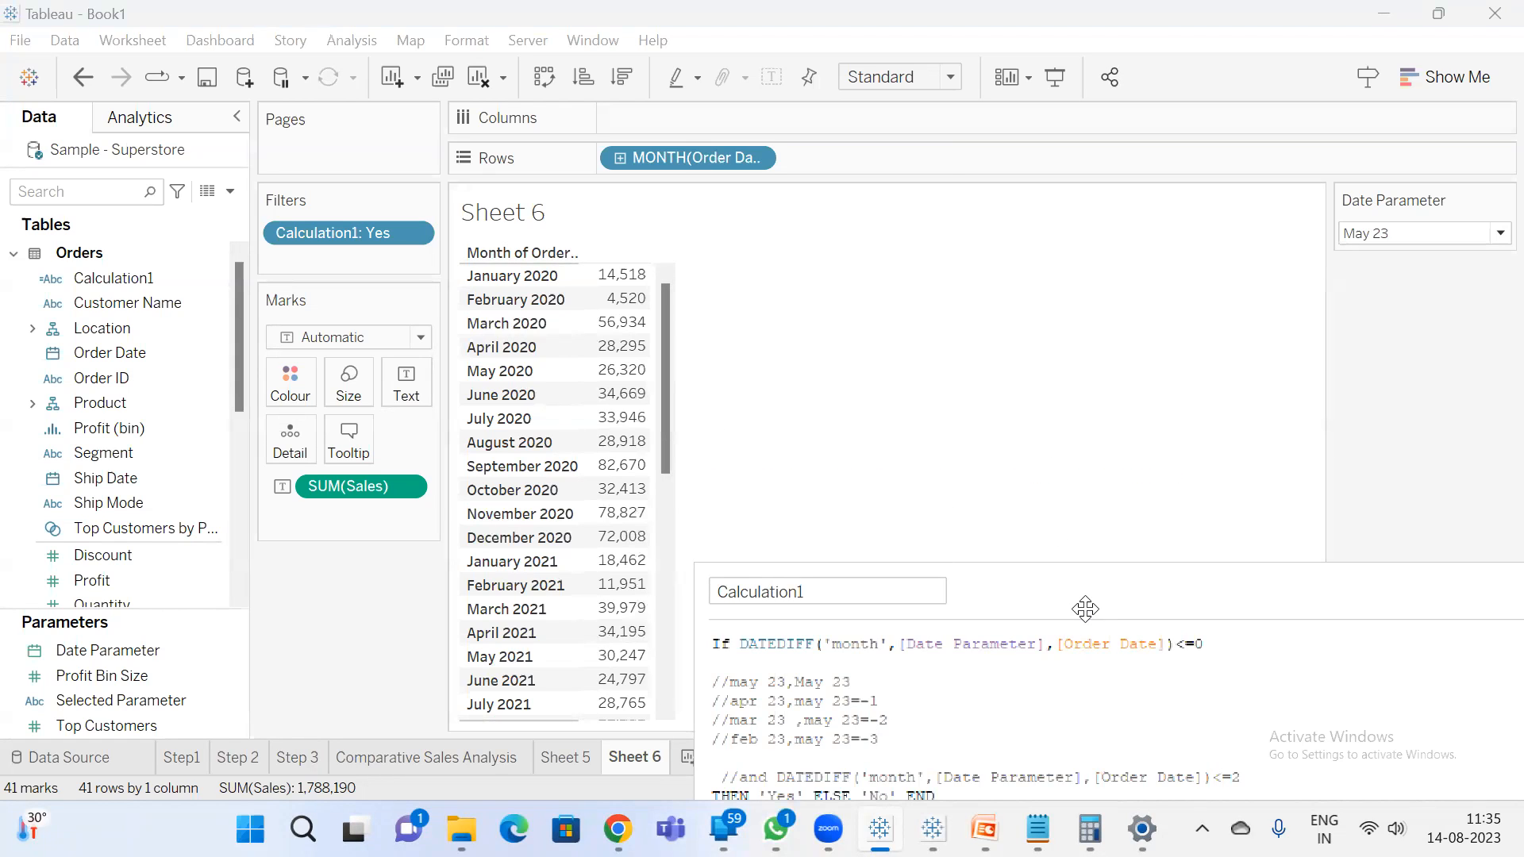
drag(1085, 599, 1036, 514)
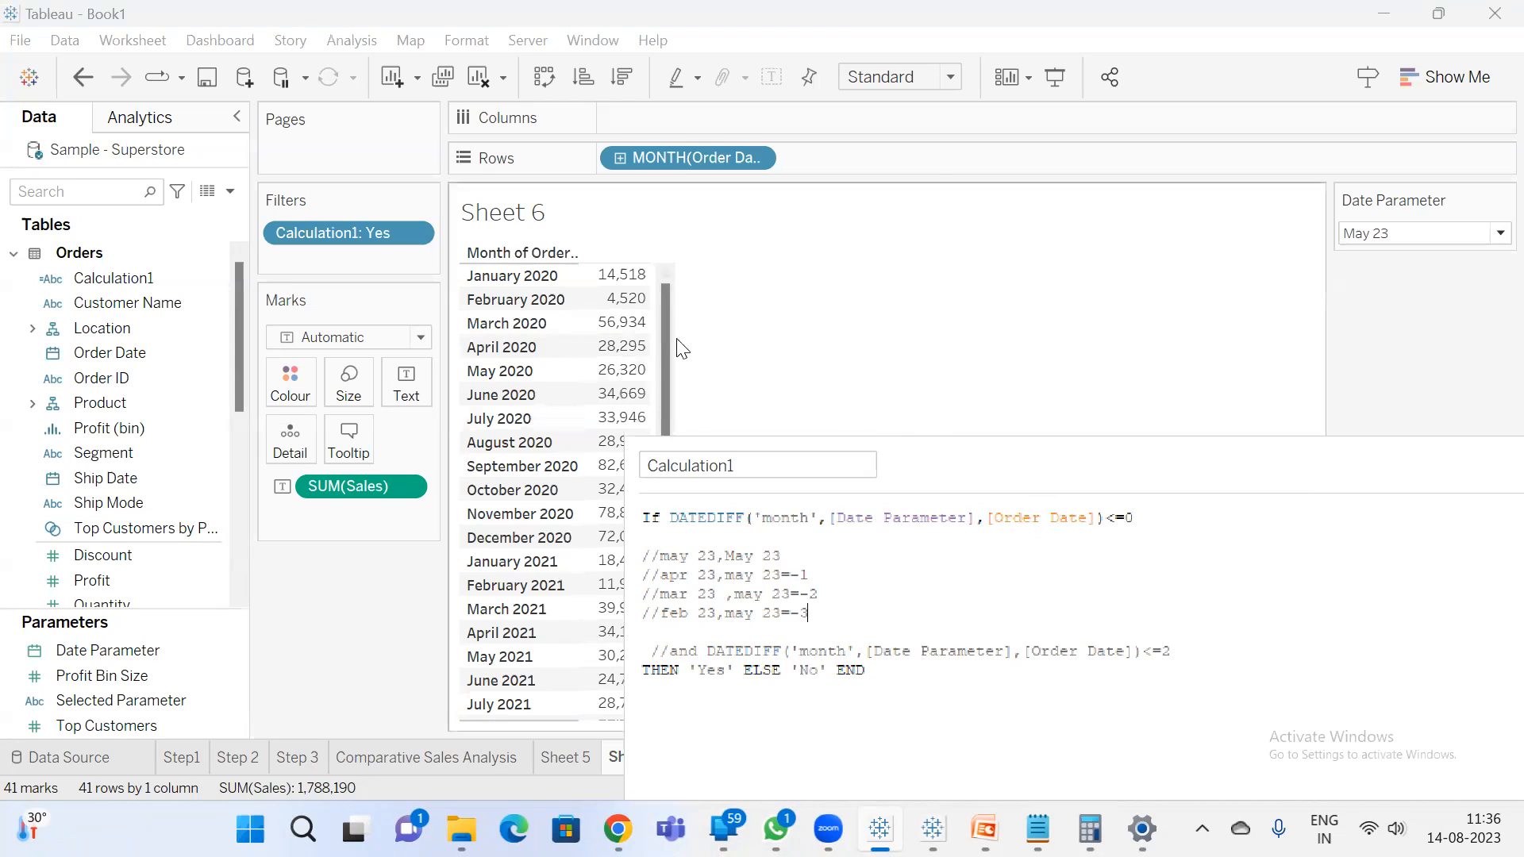
click(667, 651)
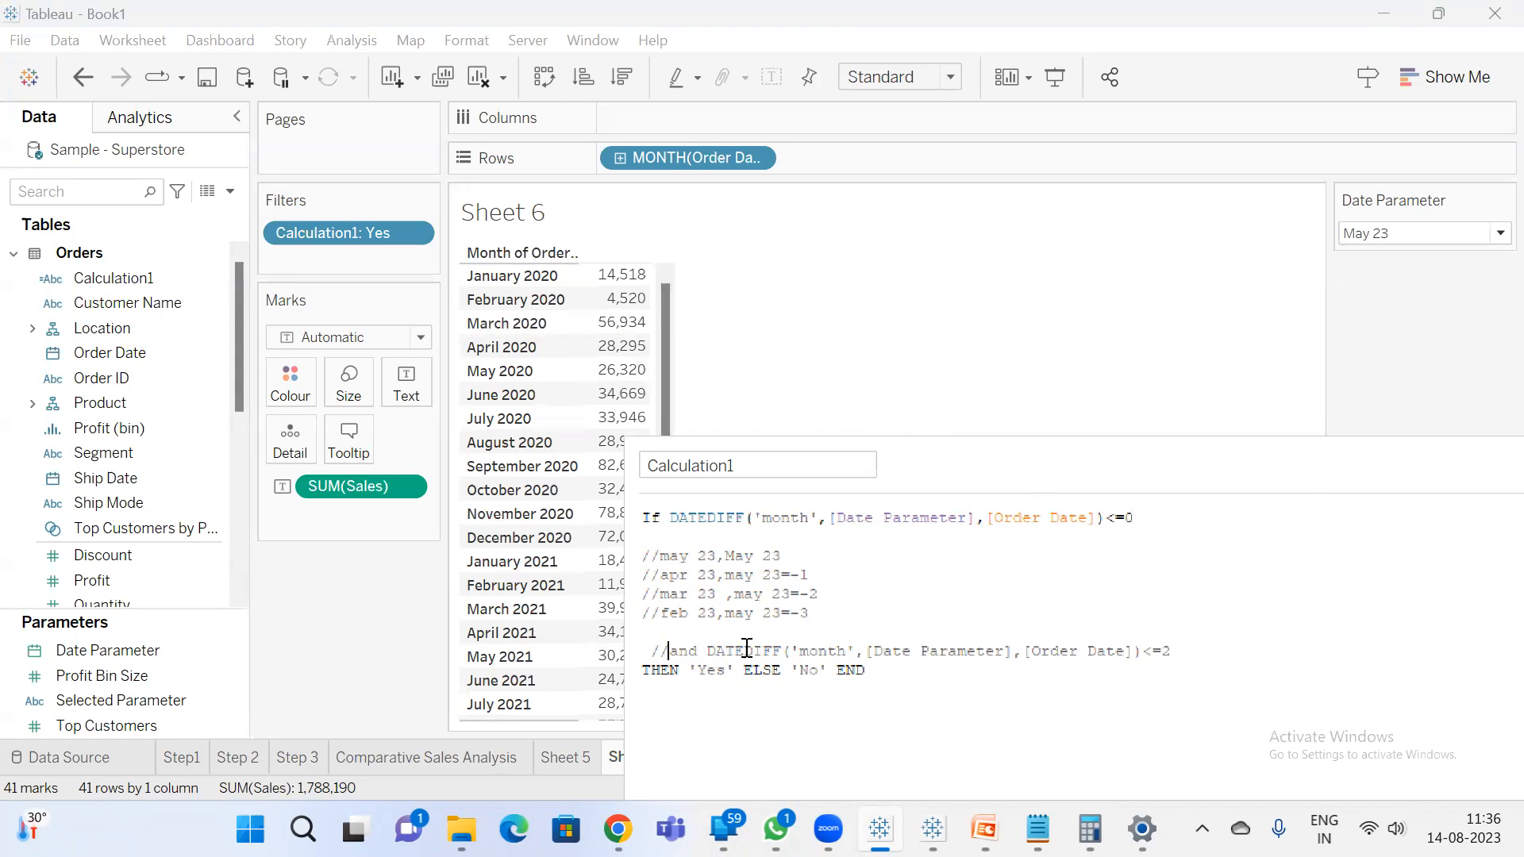
key(BackSpace)
key(BackSpace)
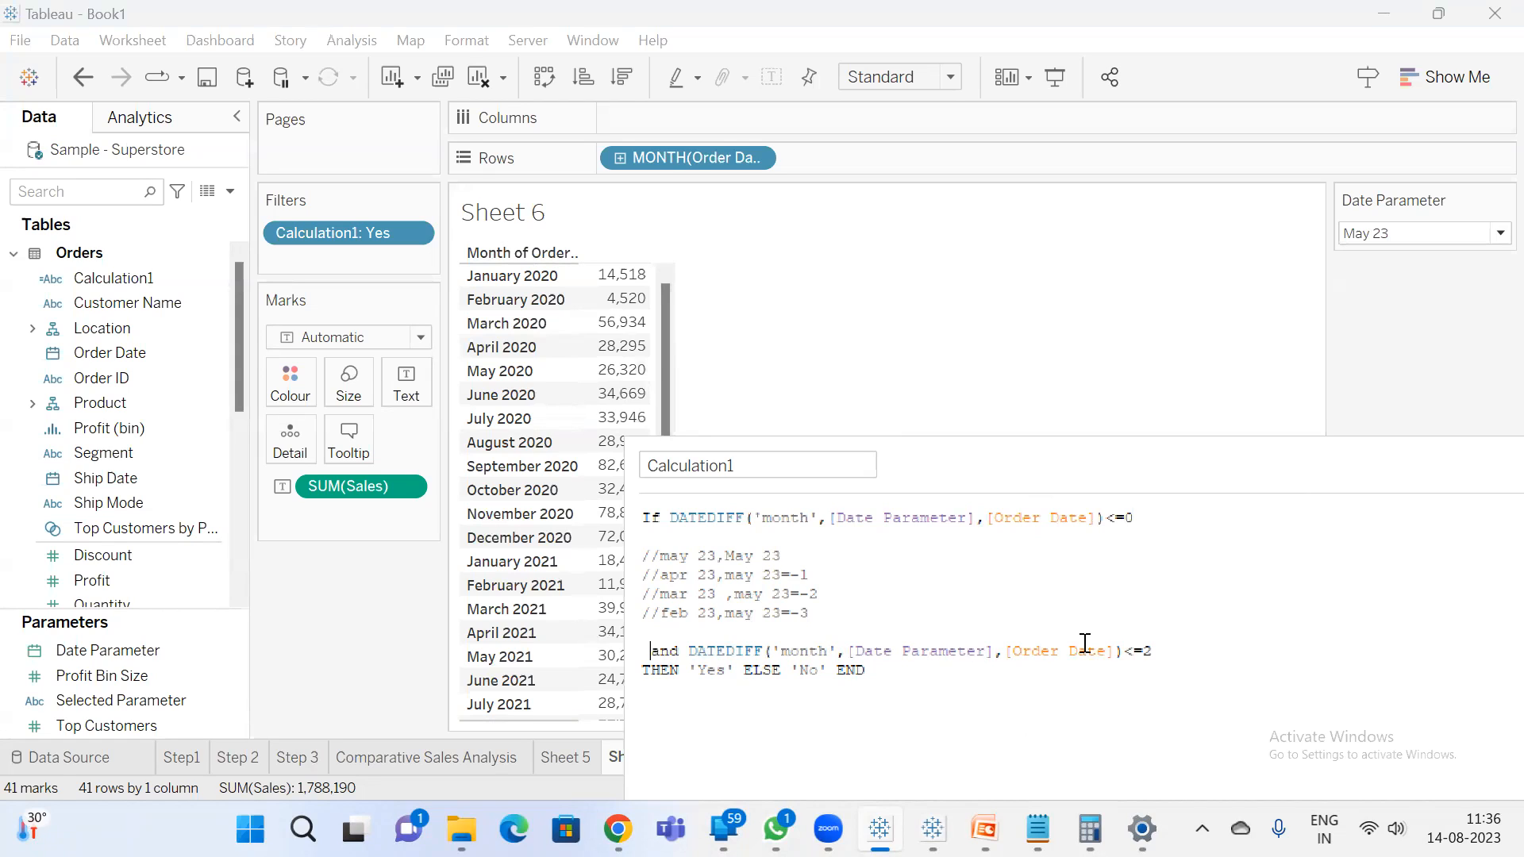
- Change the comparison of the second DATEDIFF condition in Calculation1 to >-3
click(1144, 651)
key(BackSpace)
key(BackSpace)
text(>)
key(BackSpace)
text(>)
key(Delete)
text(-3)
- Reposition the Calculation1 editor to reveal its lower edge and apply the updated formula to the sheet
drag(809, 612, 640, 615)
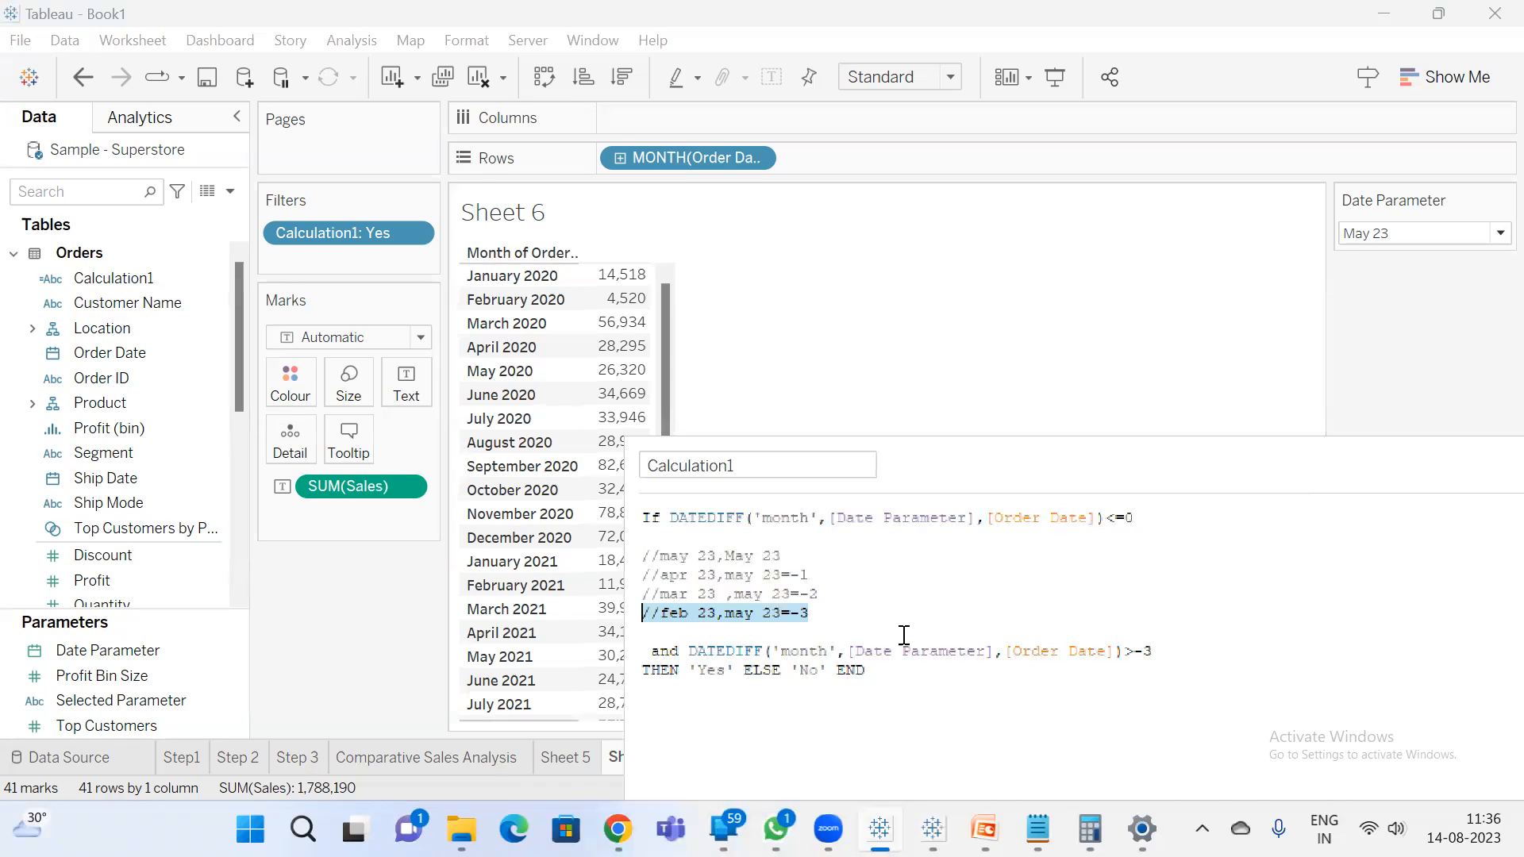
click(830, 591)
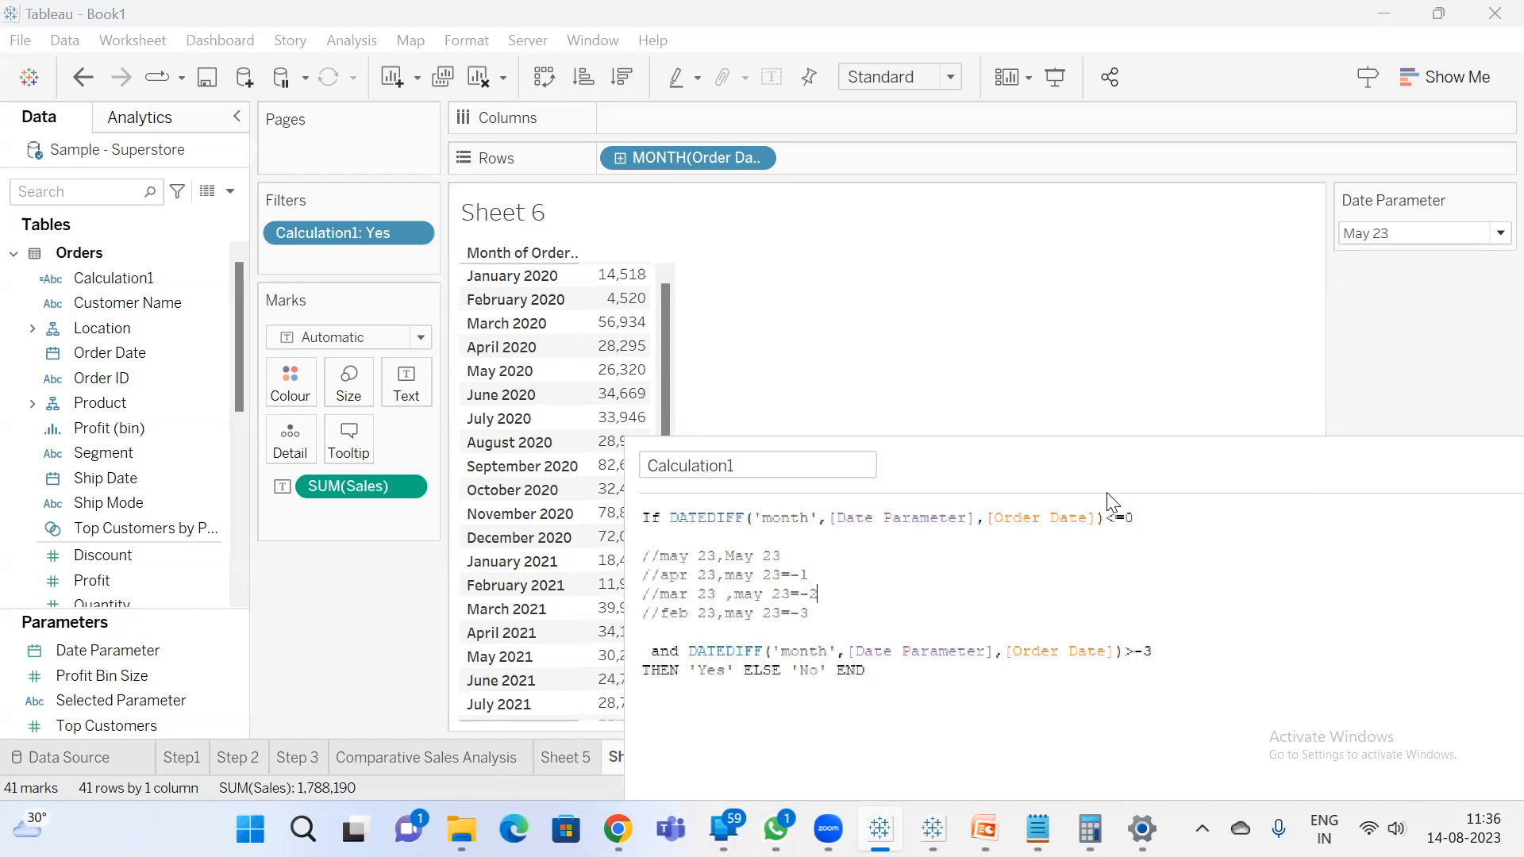
drag(1048, 476, 809, 521)
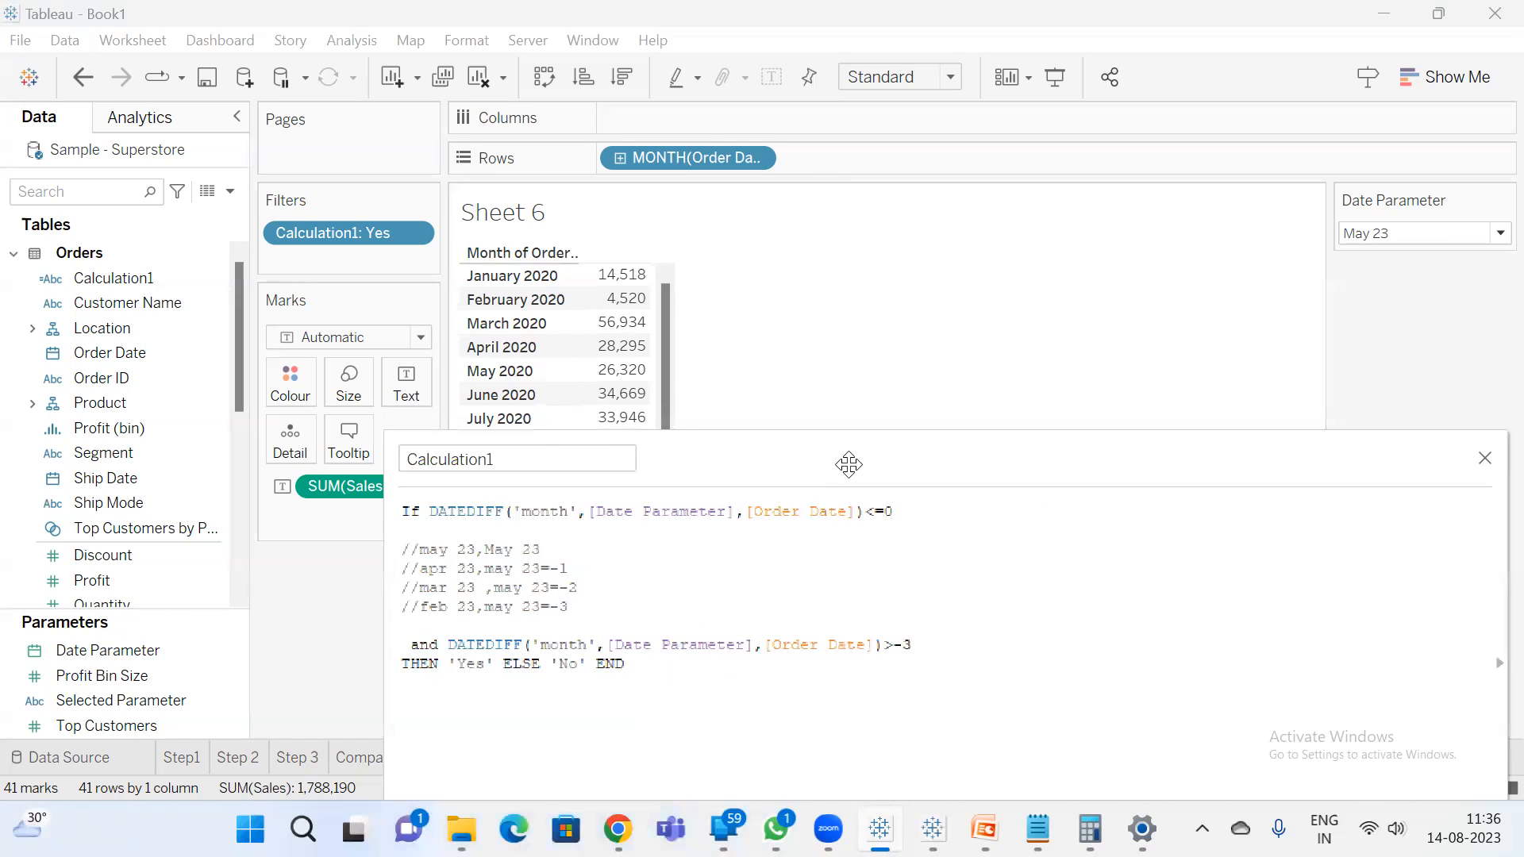
drag(847, 462, 711, 405)
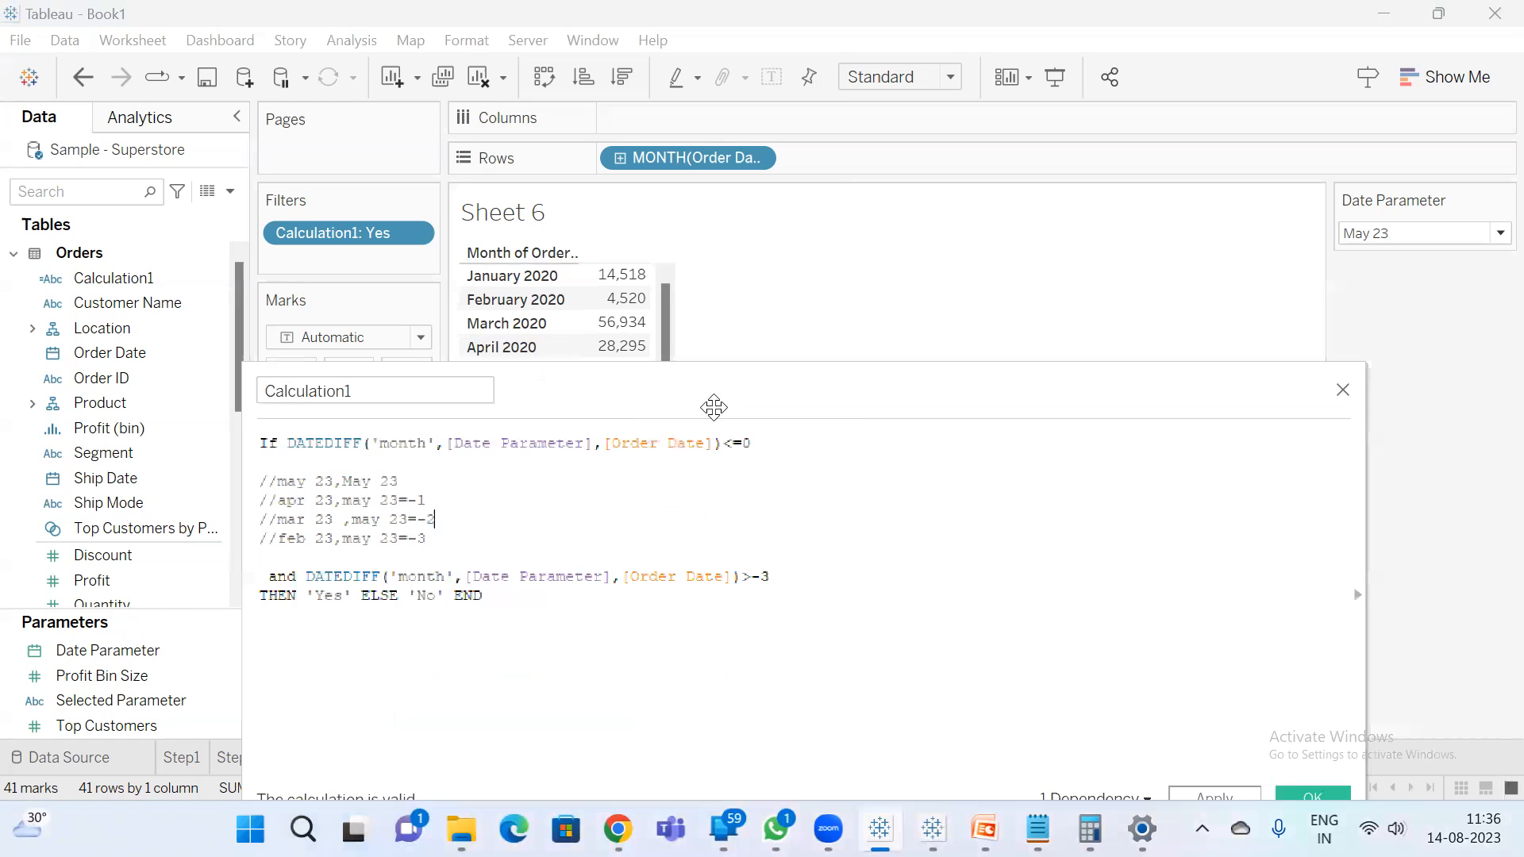
click(1225, 797)
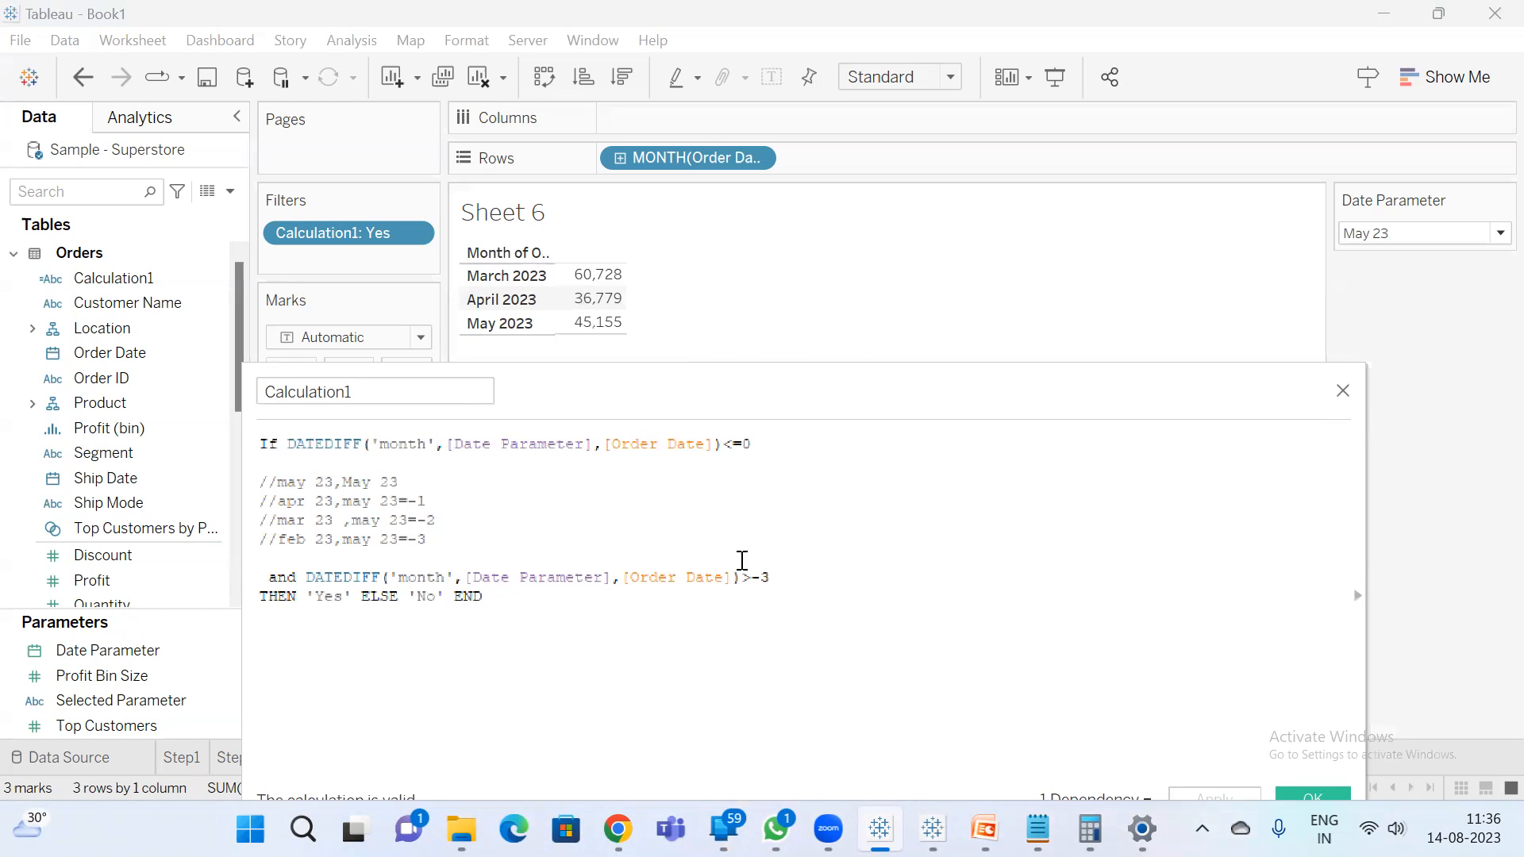
- Complete the first example comment in Calculation1 so it reads "//may 23,May 23 =0"
drag(775, 574, 272, 571)
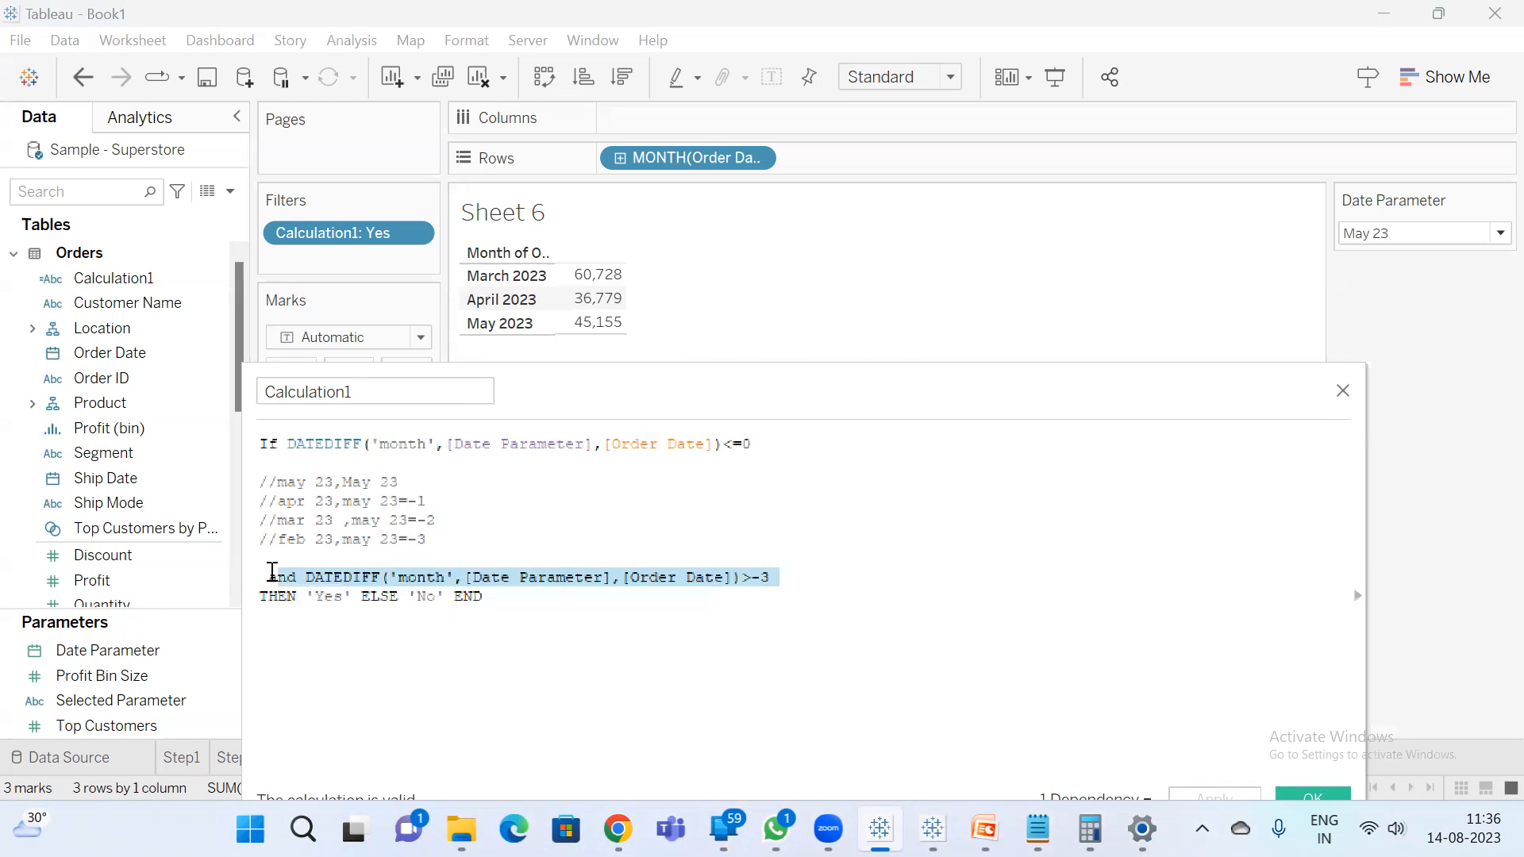
click(783, 578)
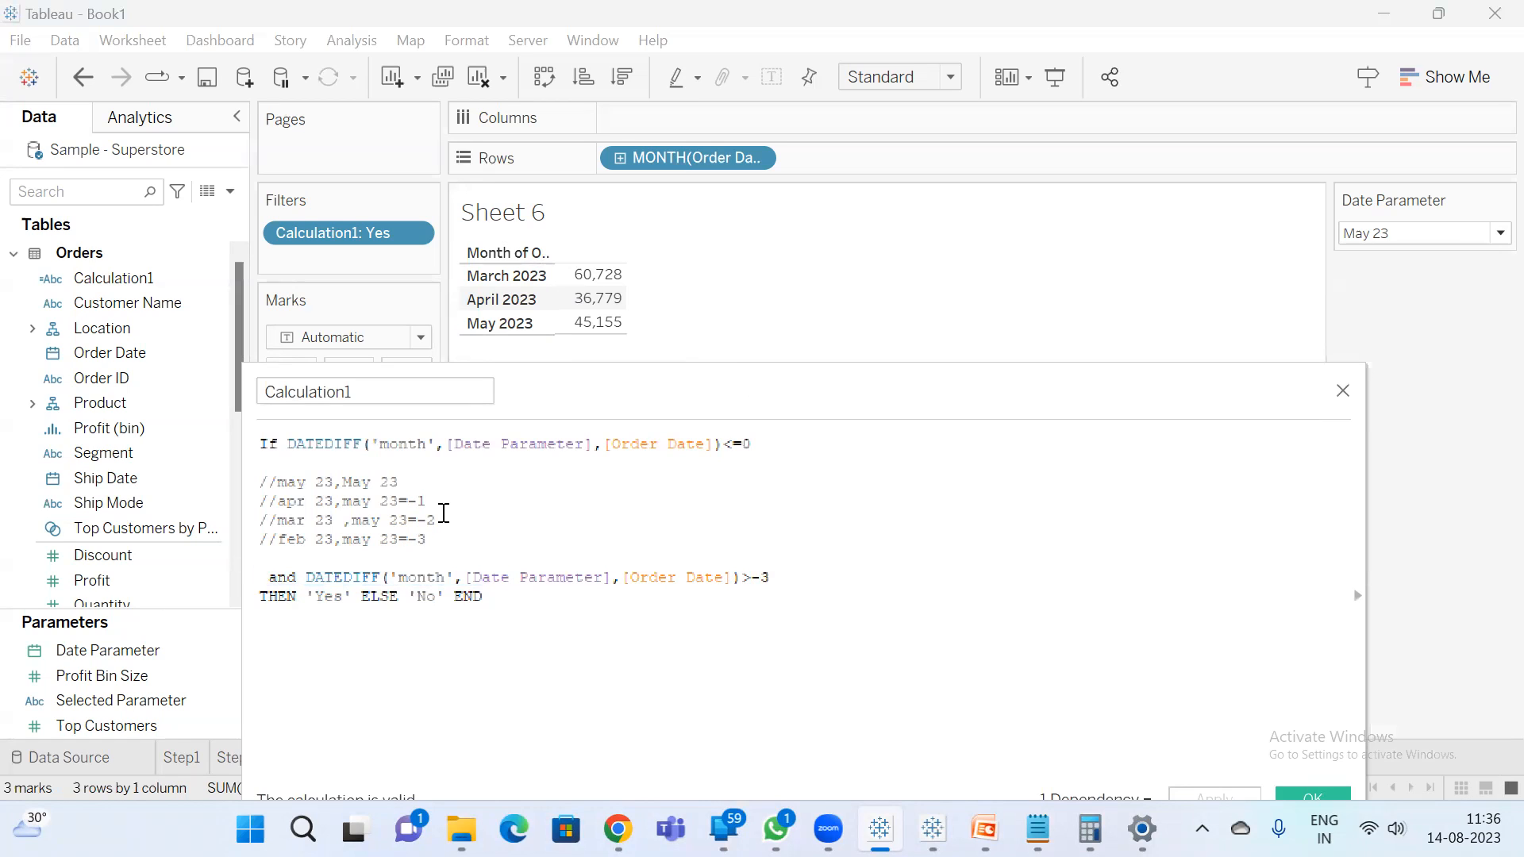
drag(439, 517, 256, 478)
click(402, 483)
text(=)
text(=)
text(0)
- Remove the Calculation1 filter from the sheet and bring the 2023 months of the sales table into view
drag(585, 394, 380, 560)
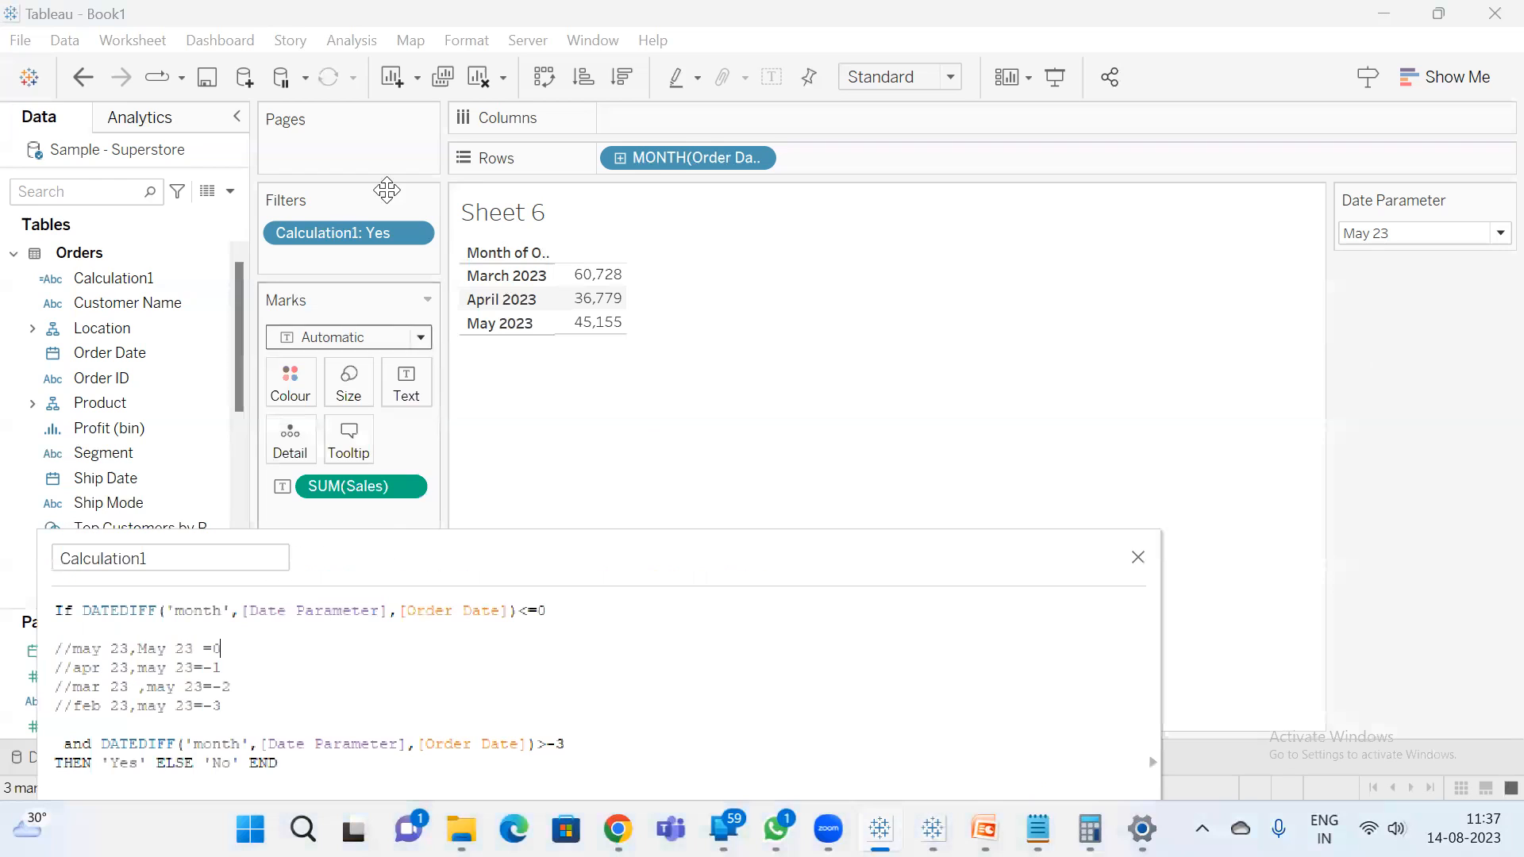
drag(328, 232, 1151, 497)
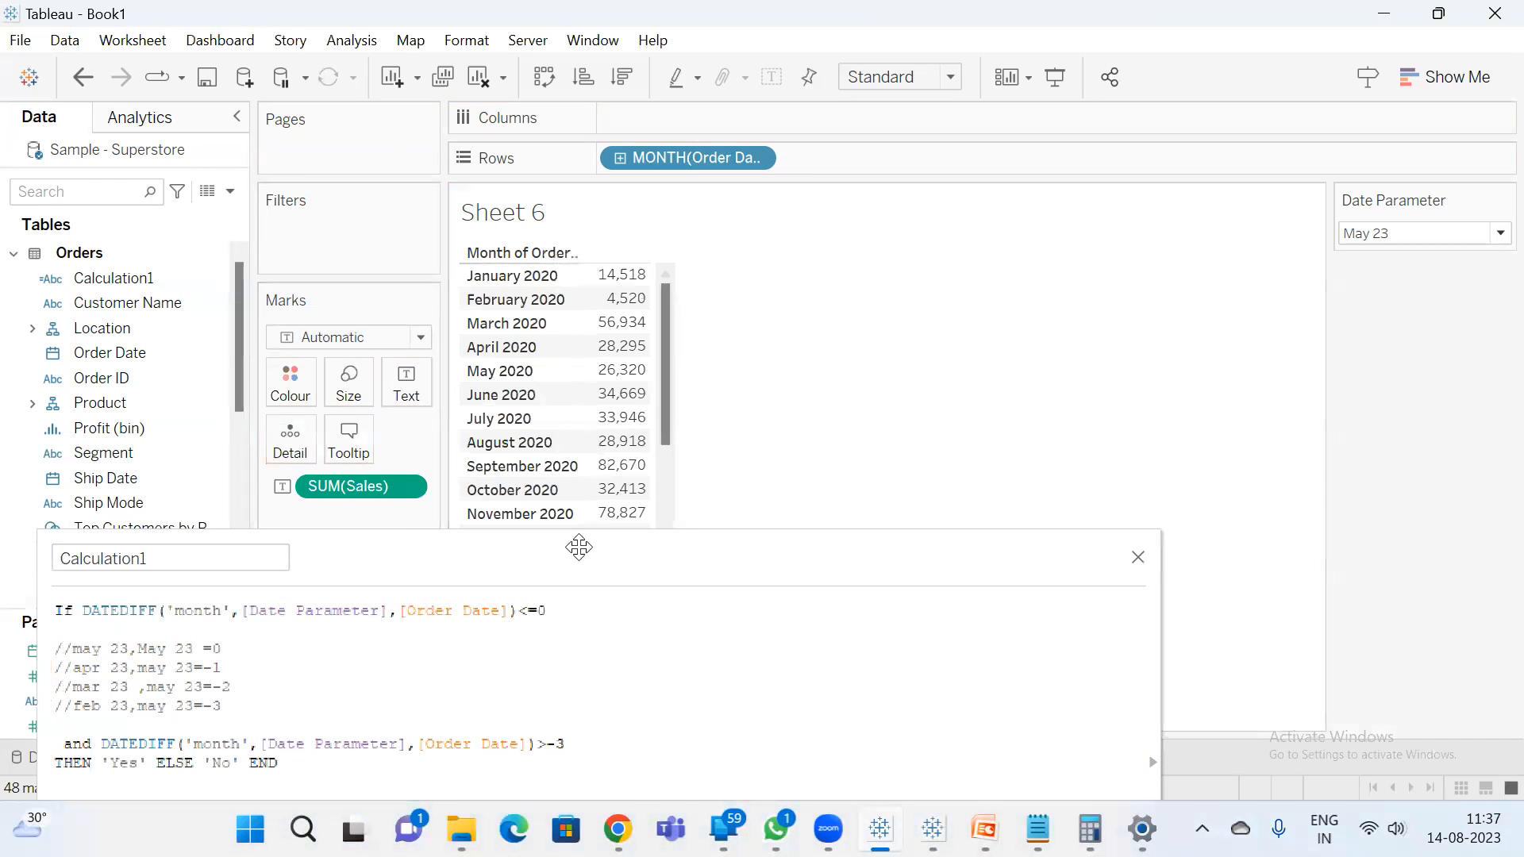
drag(559, 553, 1504, 542)
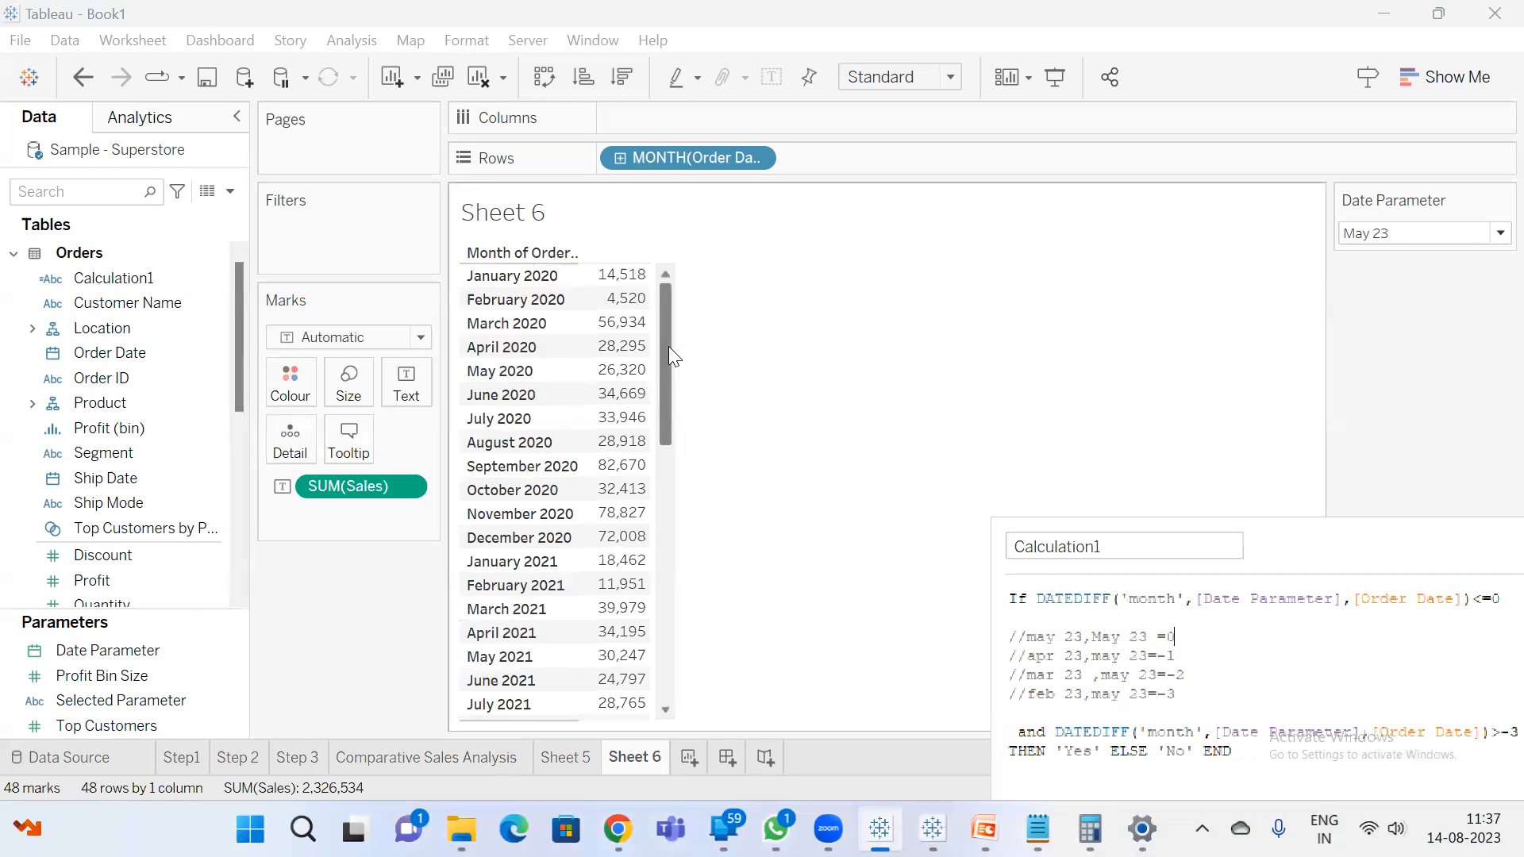
drag(668, 346, 665, 711)
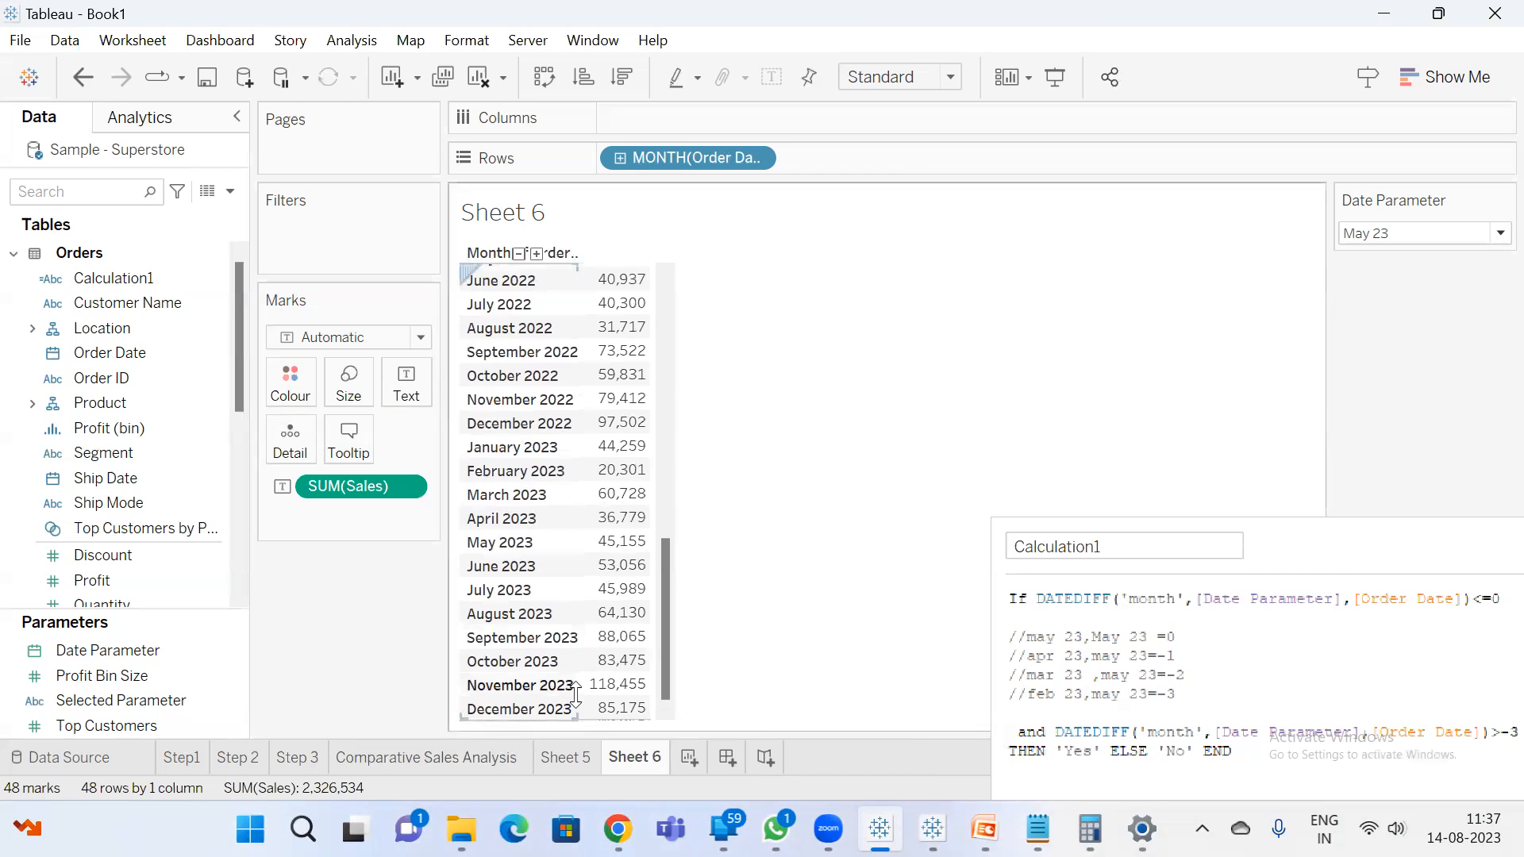
- Examine the sales months up to May 2023 against the first DATEDIFF condition and the May, April and March example comments
drag(1365, 557, 769, 639)
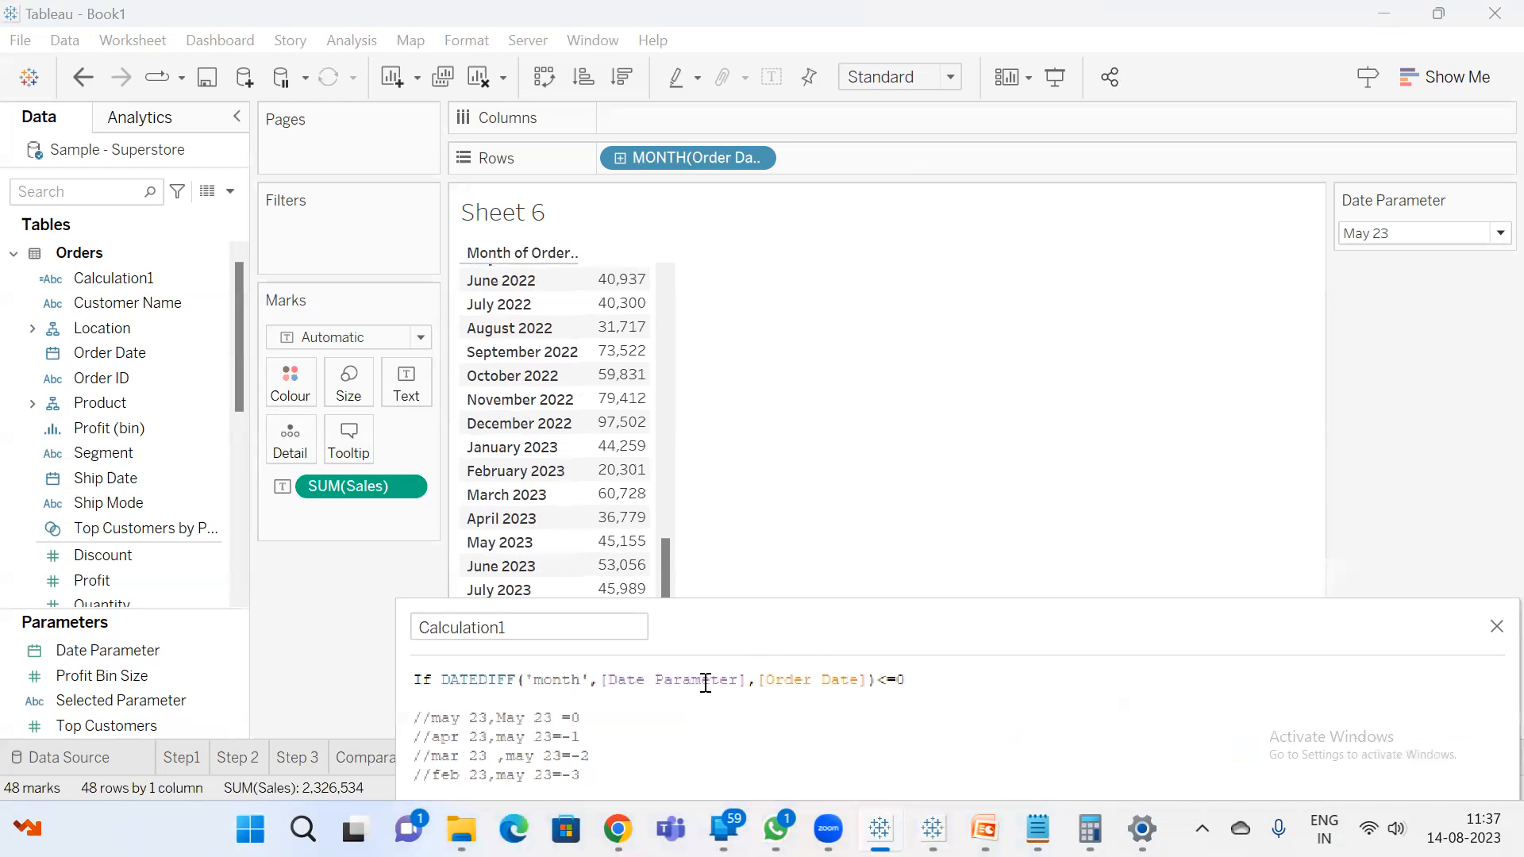
click(691, 680)
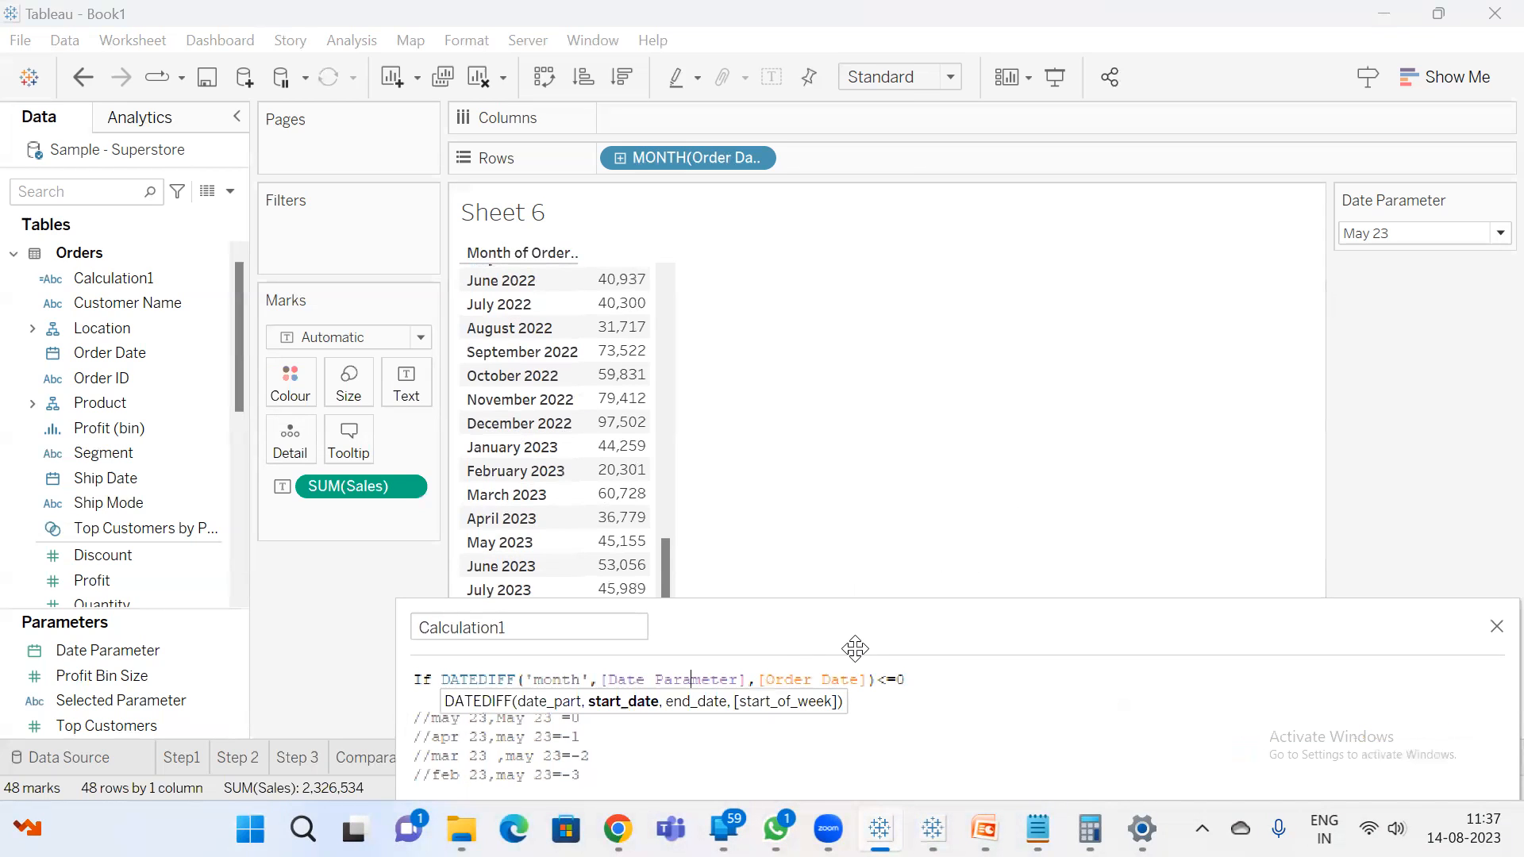
drag(663, 587, 665, 575)
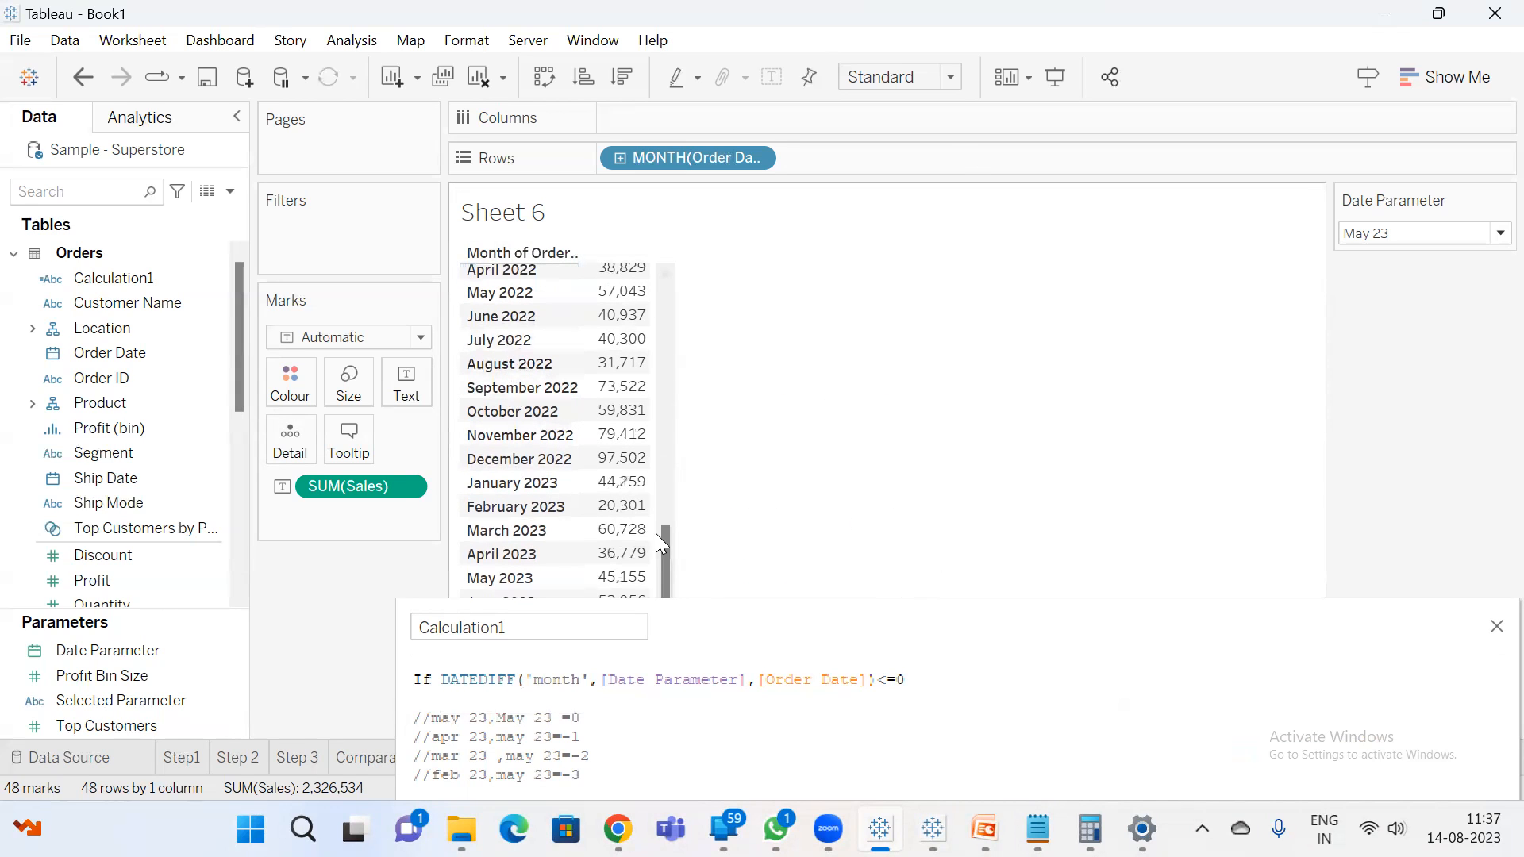
drag(792, 603, 777, 515)
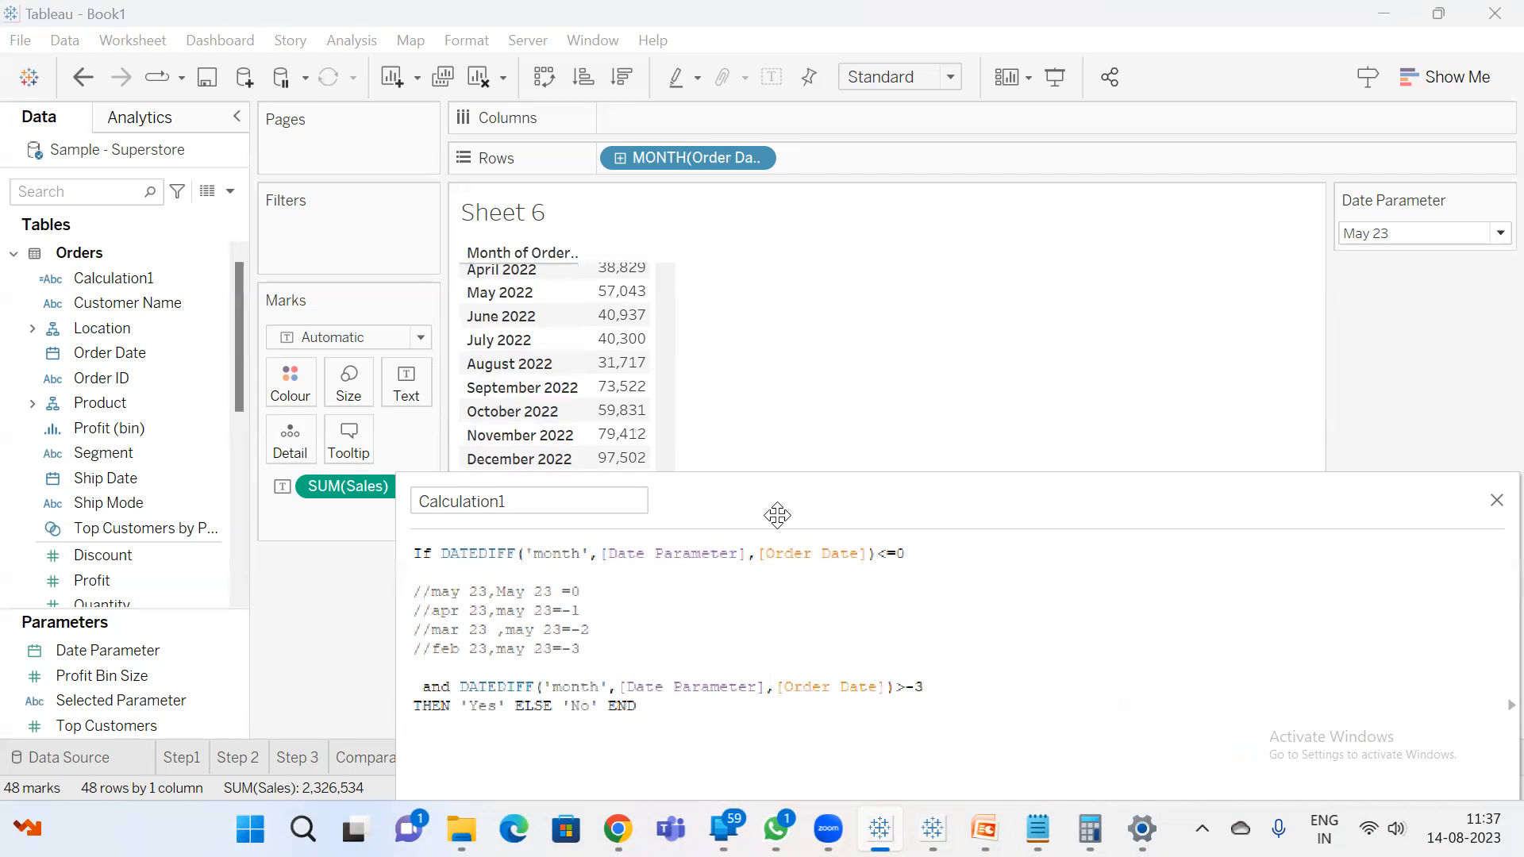
click(692, 556)
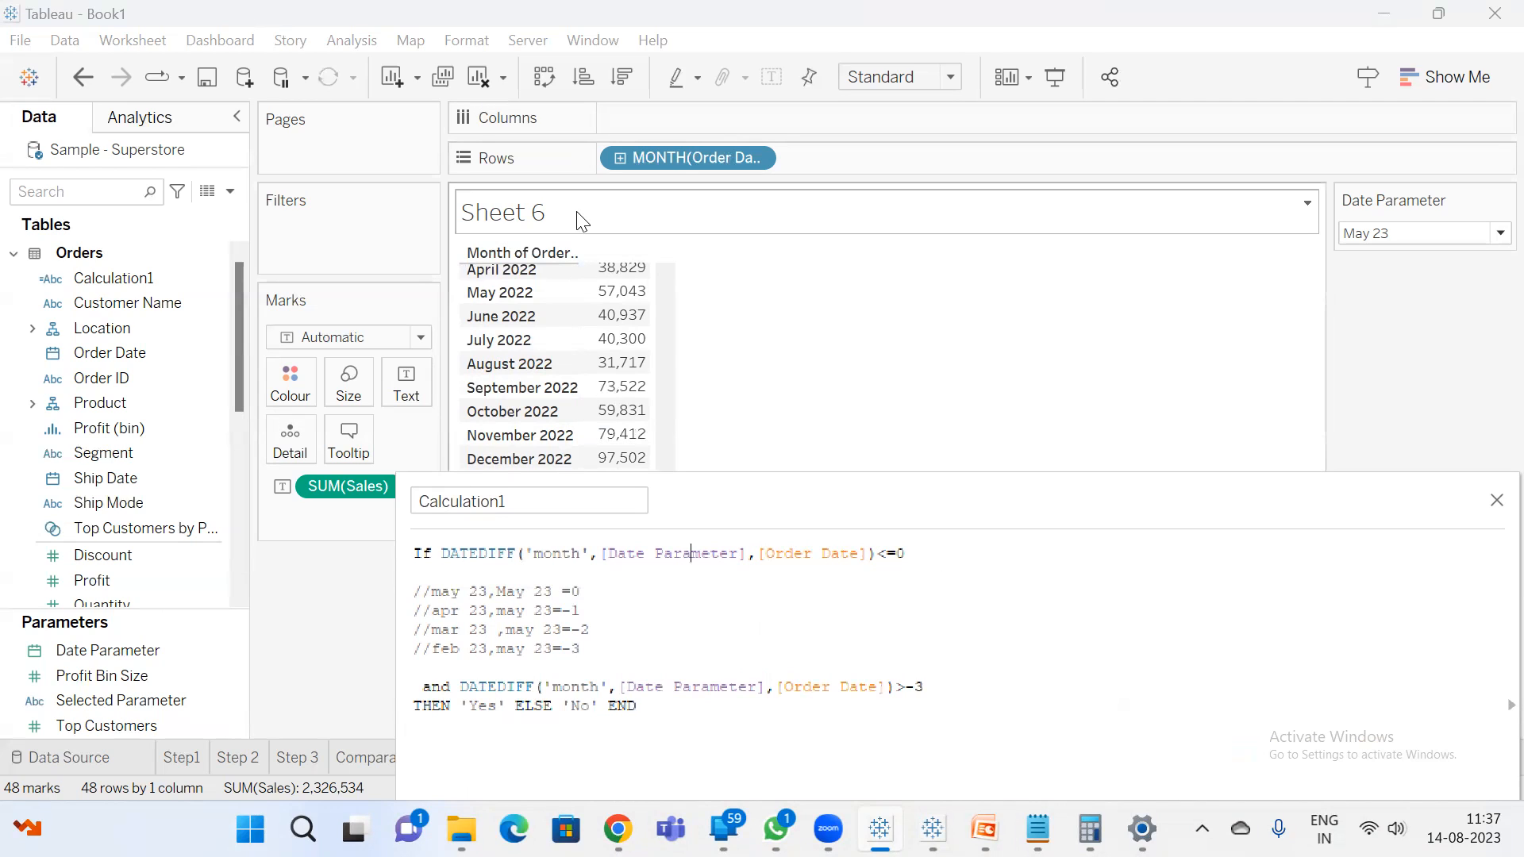
click(603, 631)
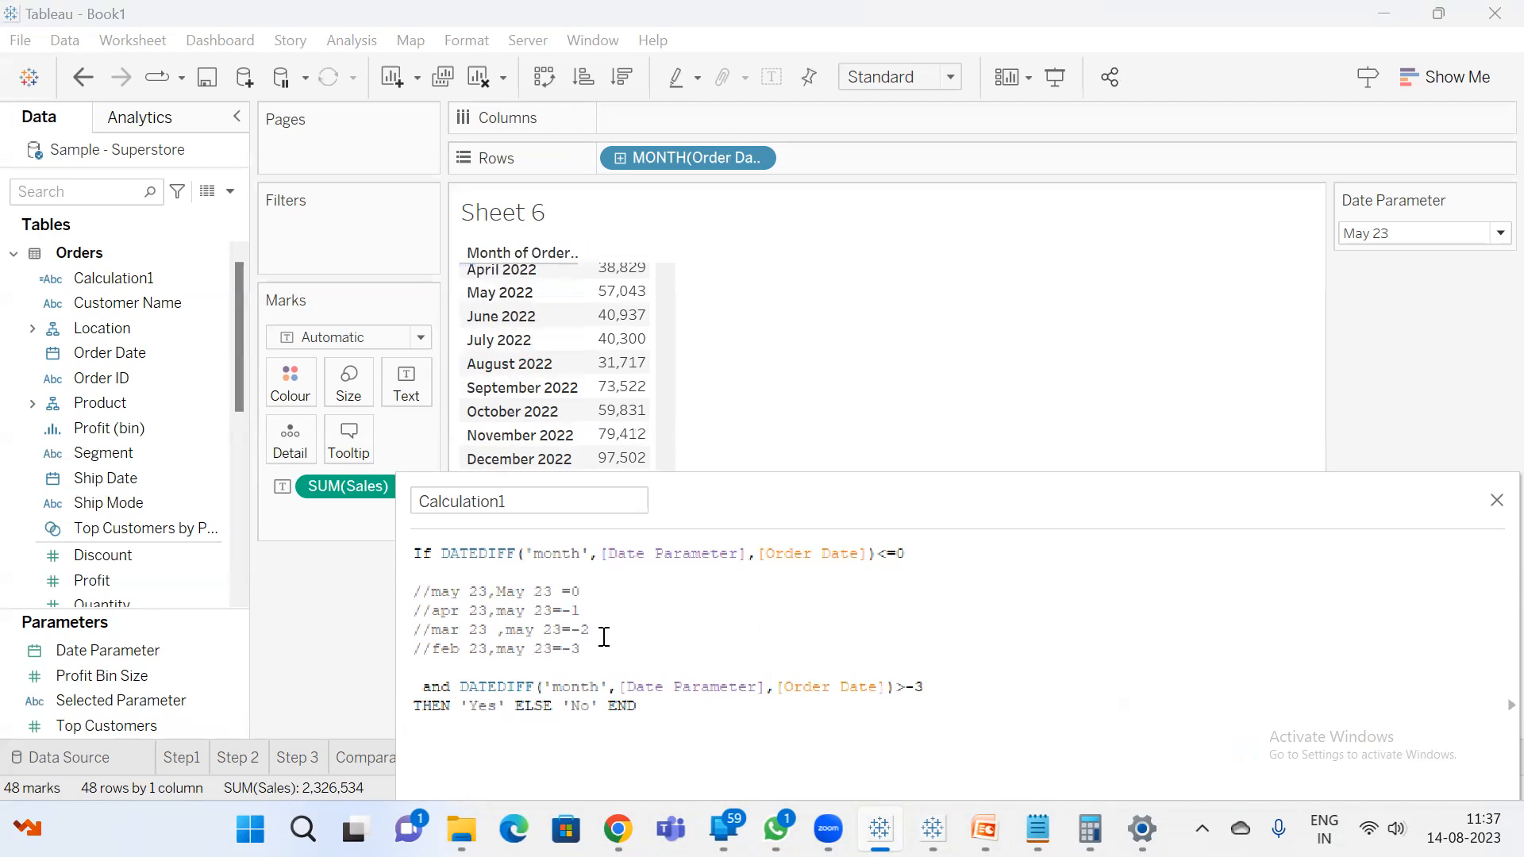
drag(542, 629, 374, 594)
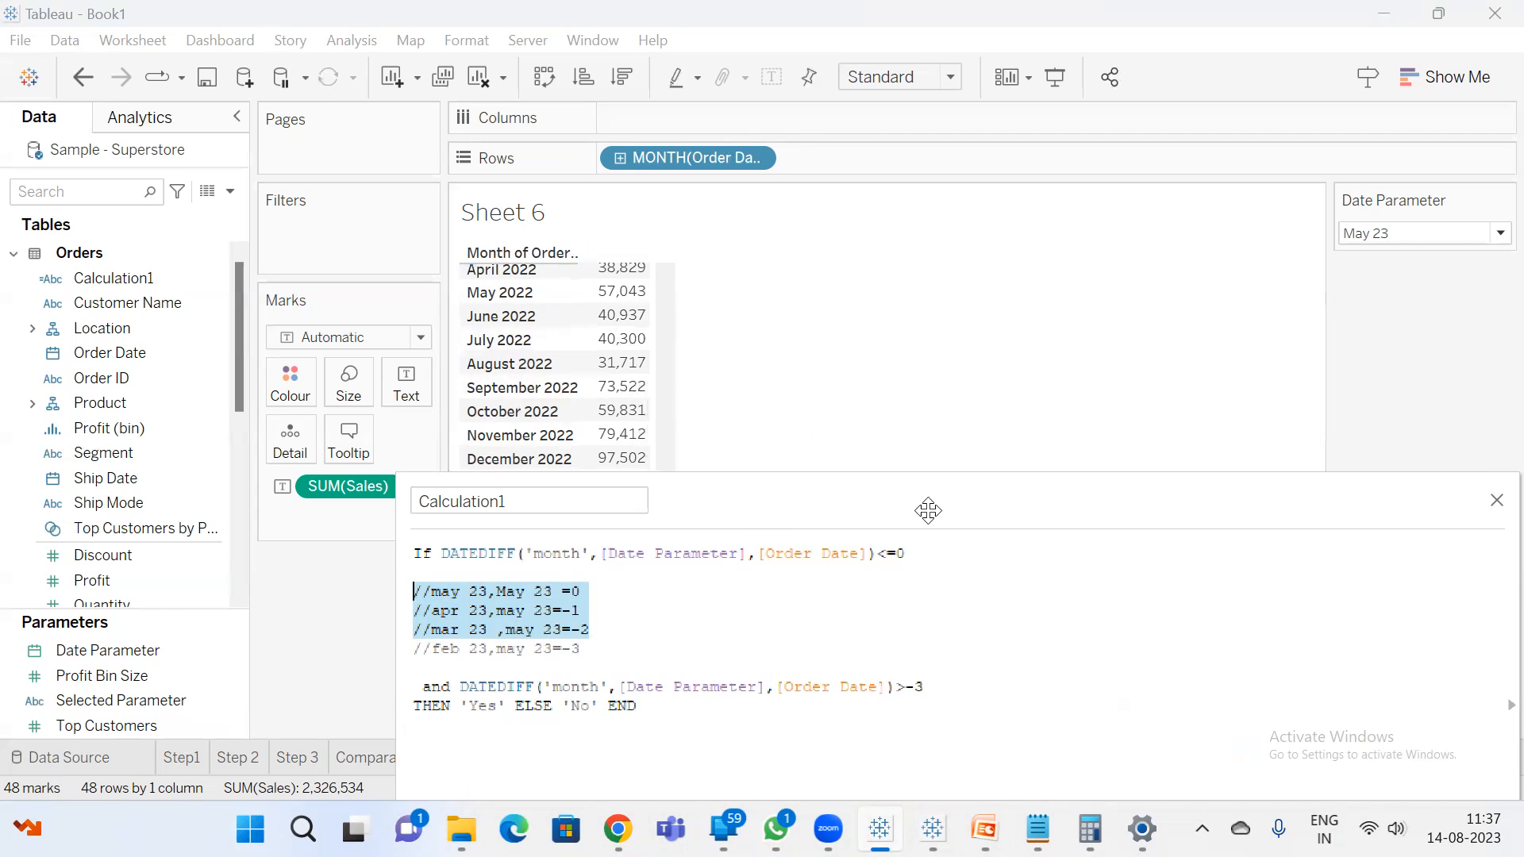
drag(925, 508, 904, 431)
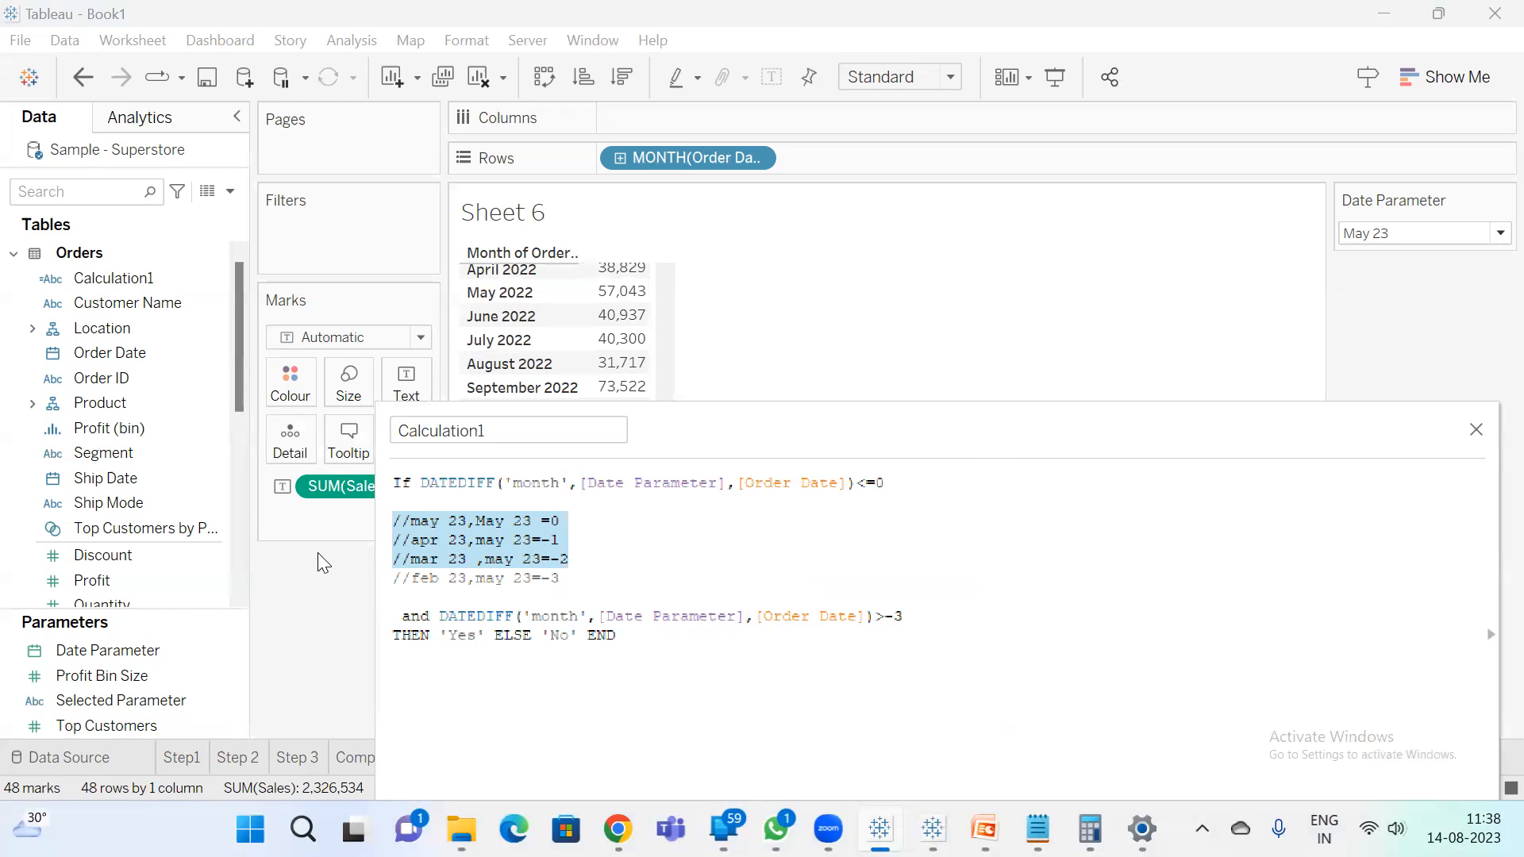
- Add the comment "//order date,parameter date" on the empty line above the example comments
click(425, 544)
click(434, 509)
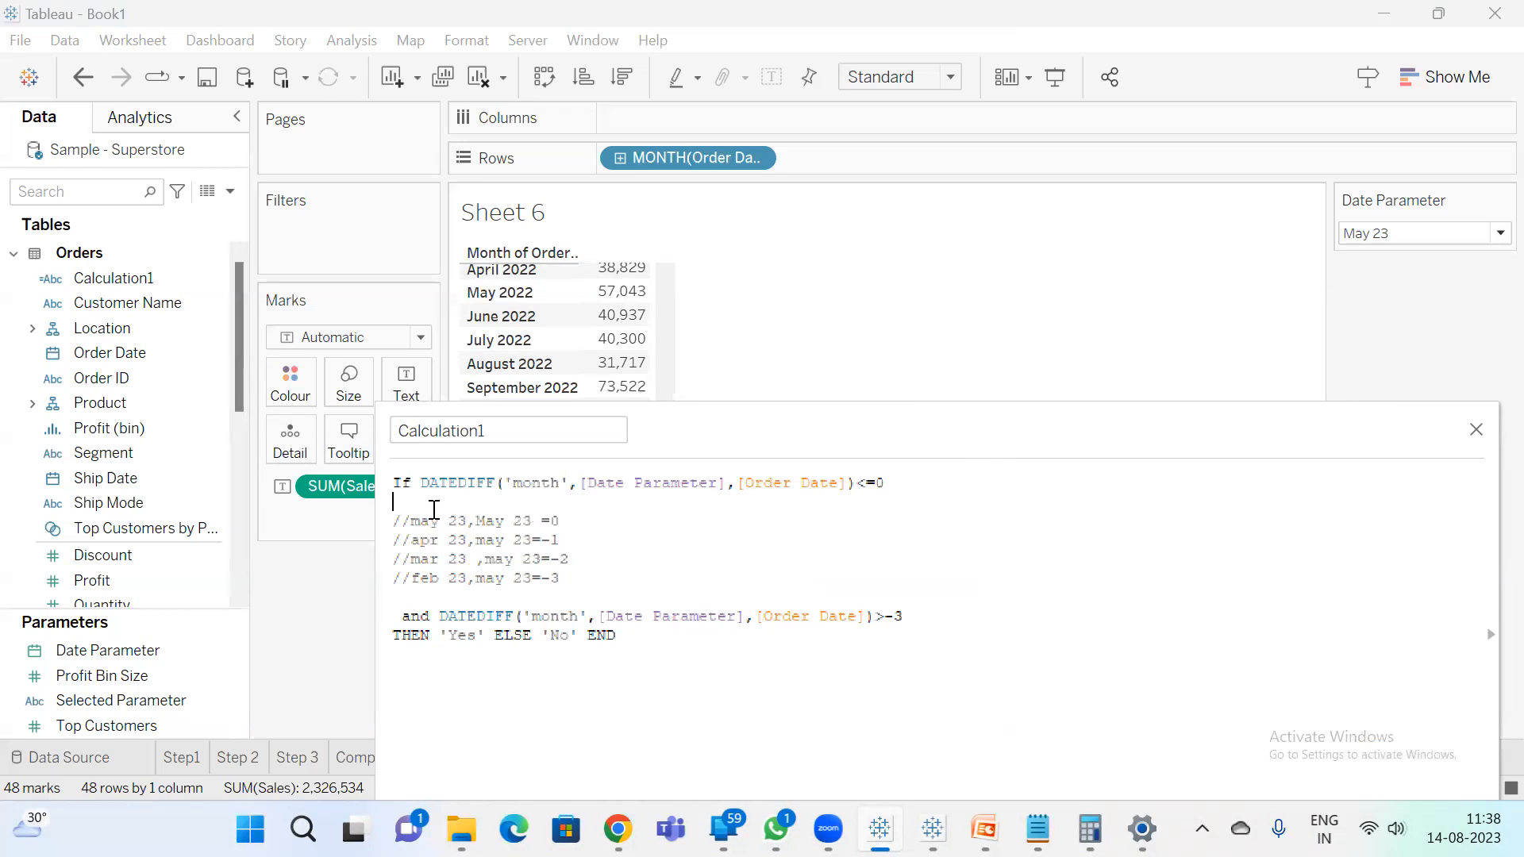
text(//order date,para)
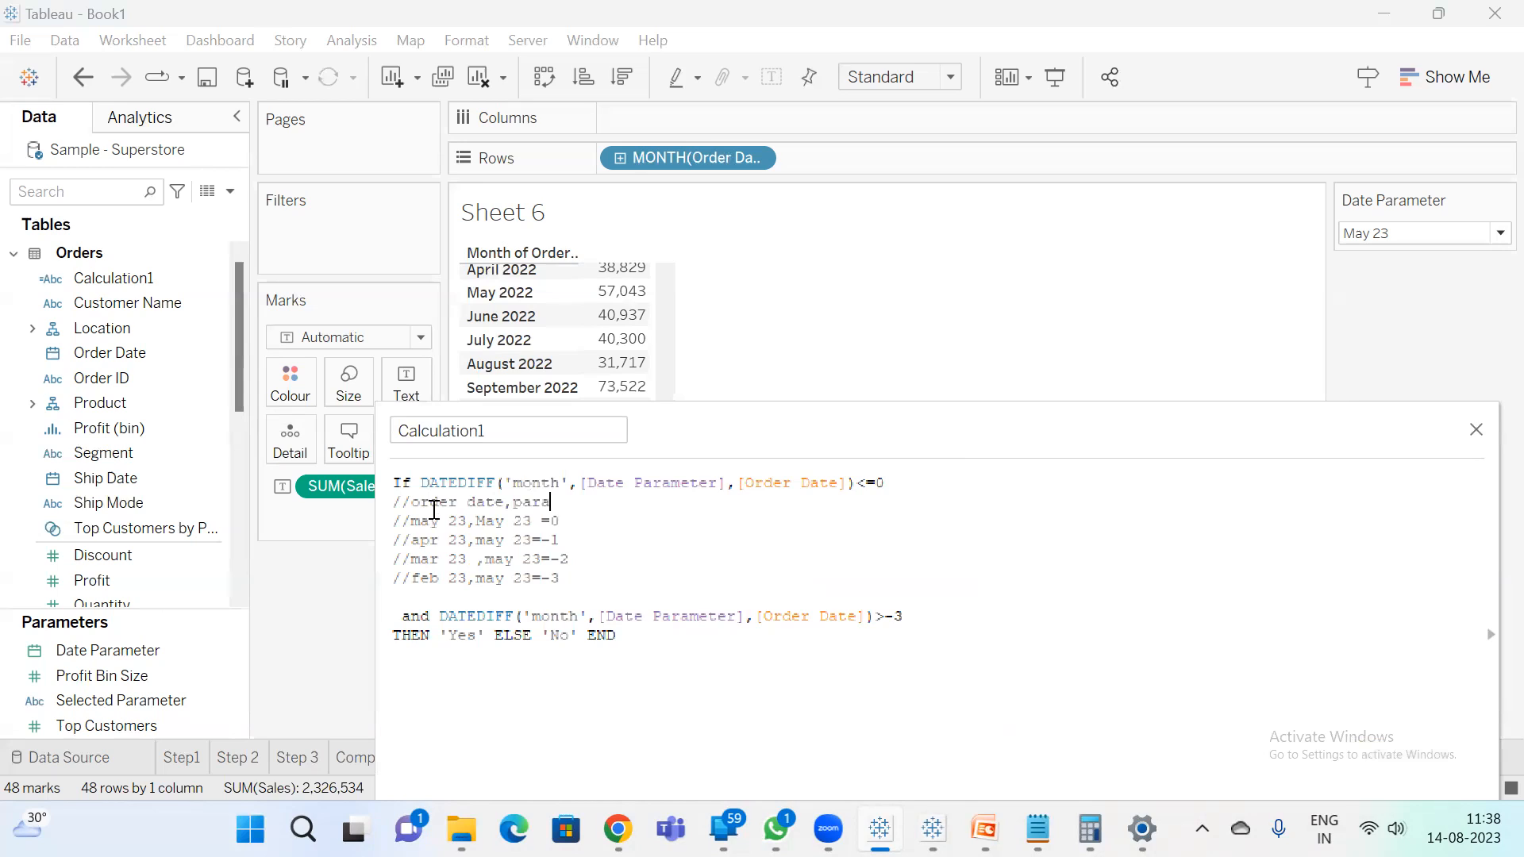
text(meter date)
- Switch to PowerPoint and review the DATEDIFF formula and its comparisons on the "Last 3months selection using parameter" slide
mouse_move(985, 829)
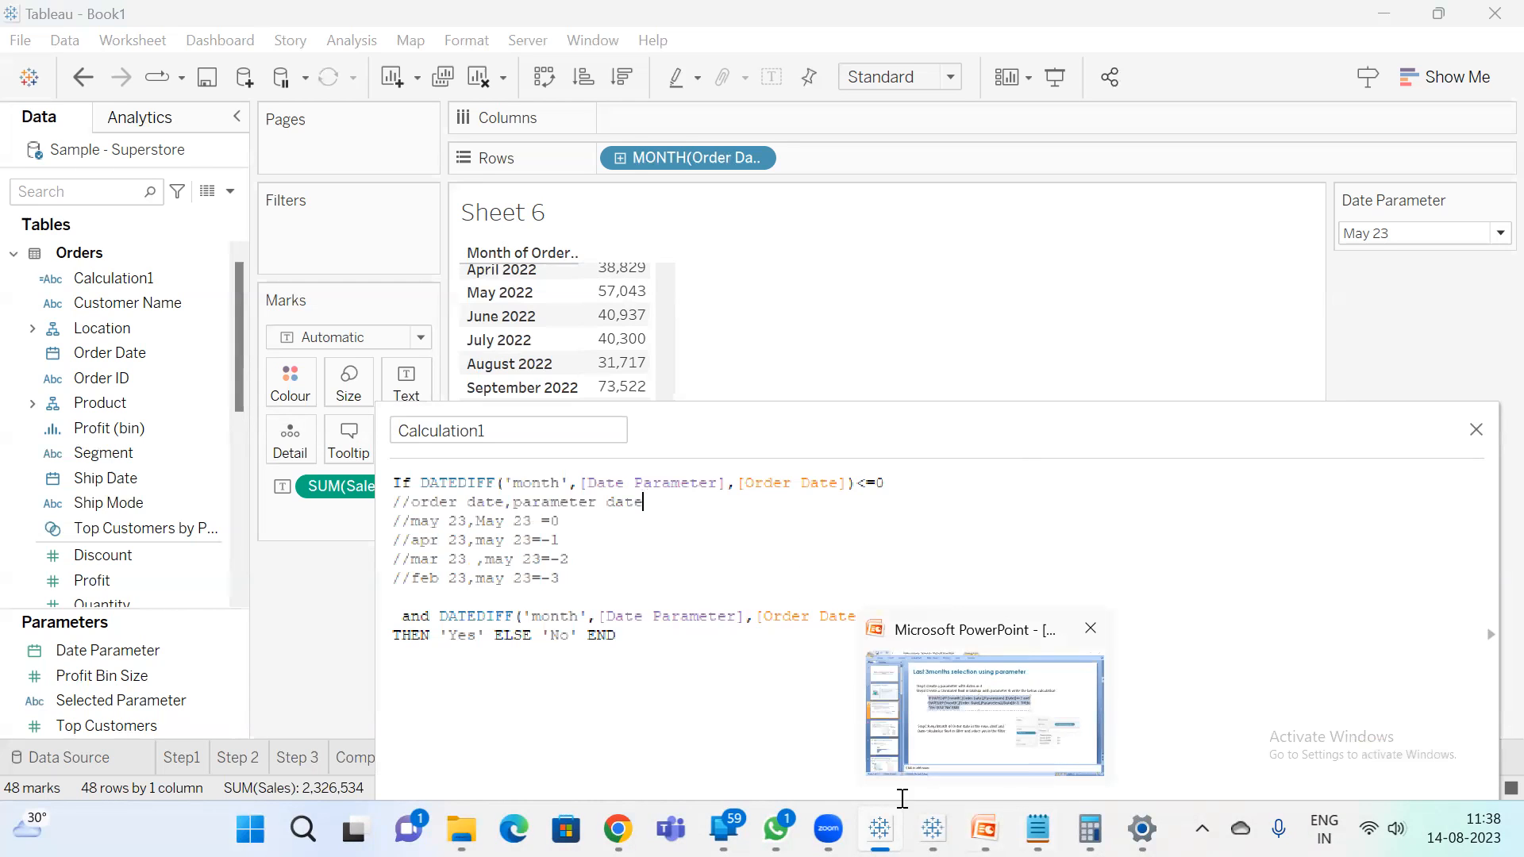
click(984, 710)
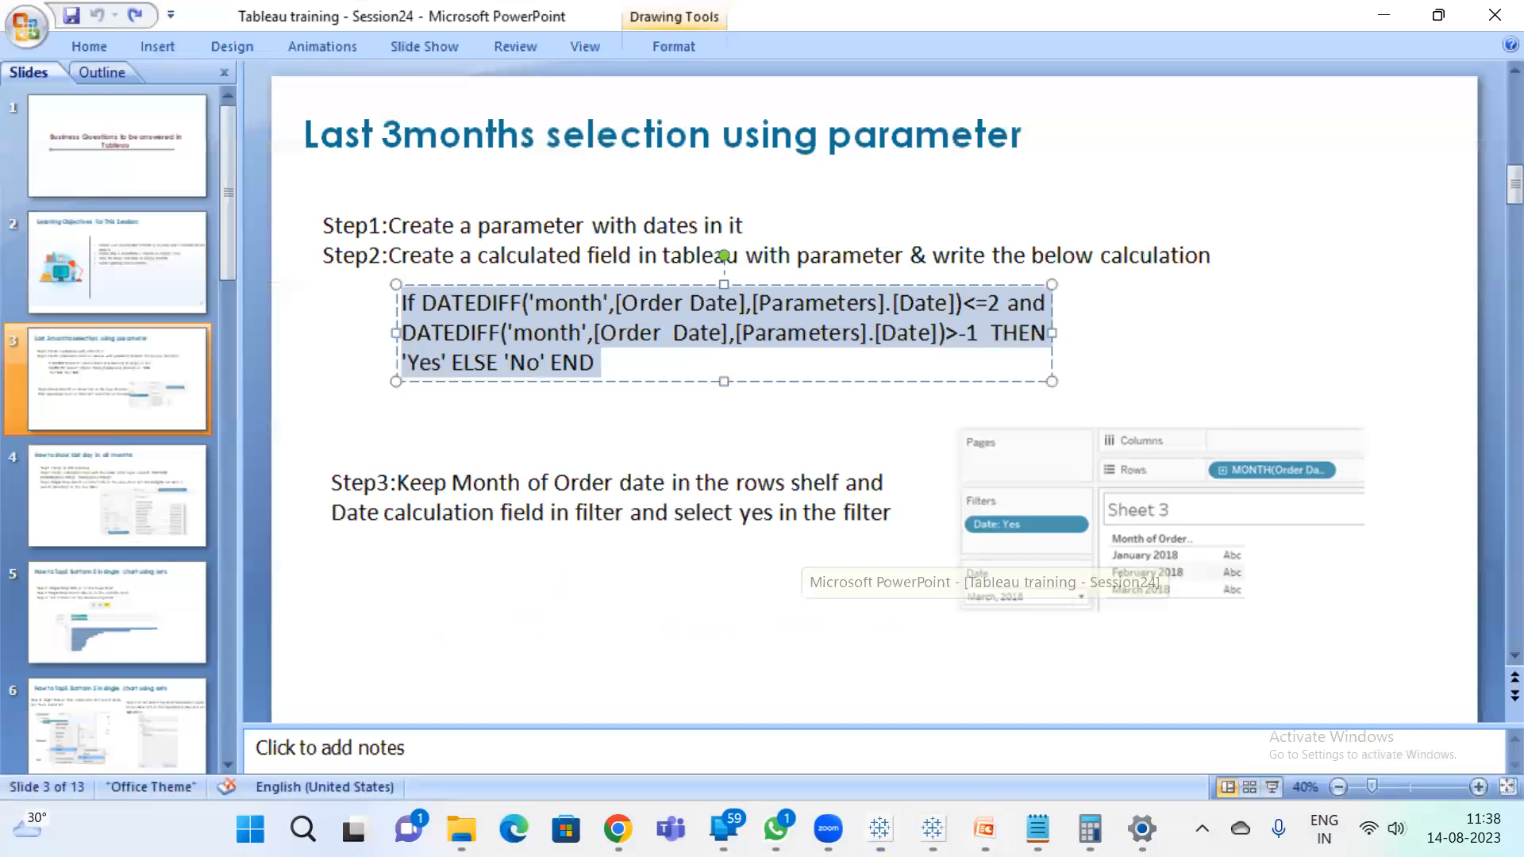
click(673, 421)
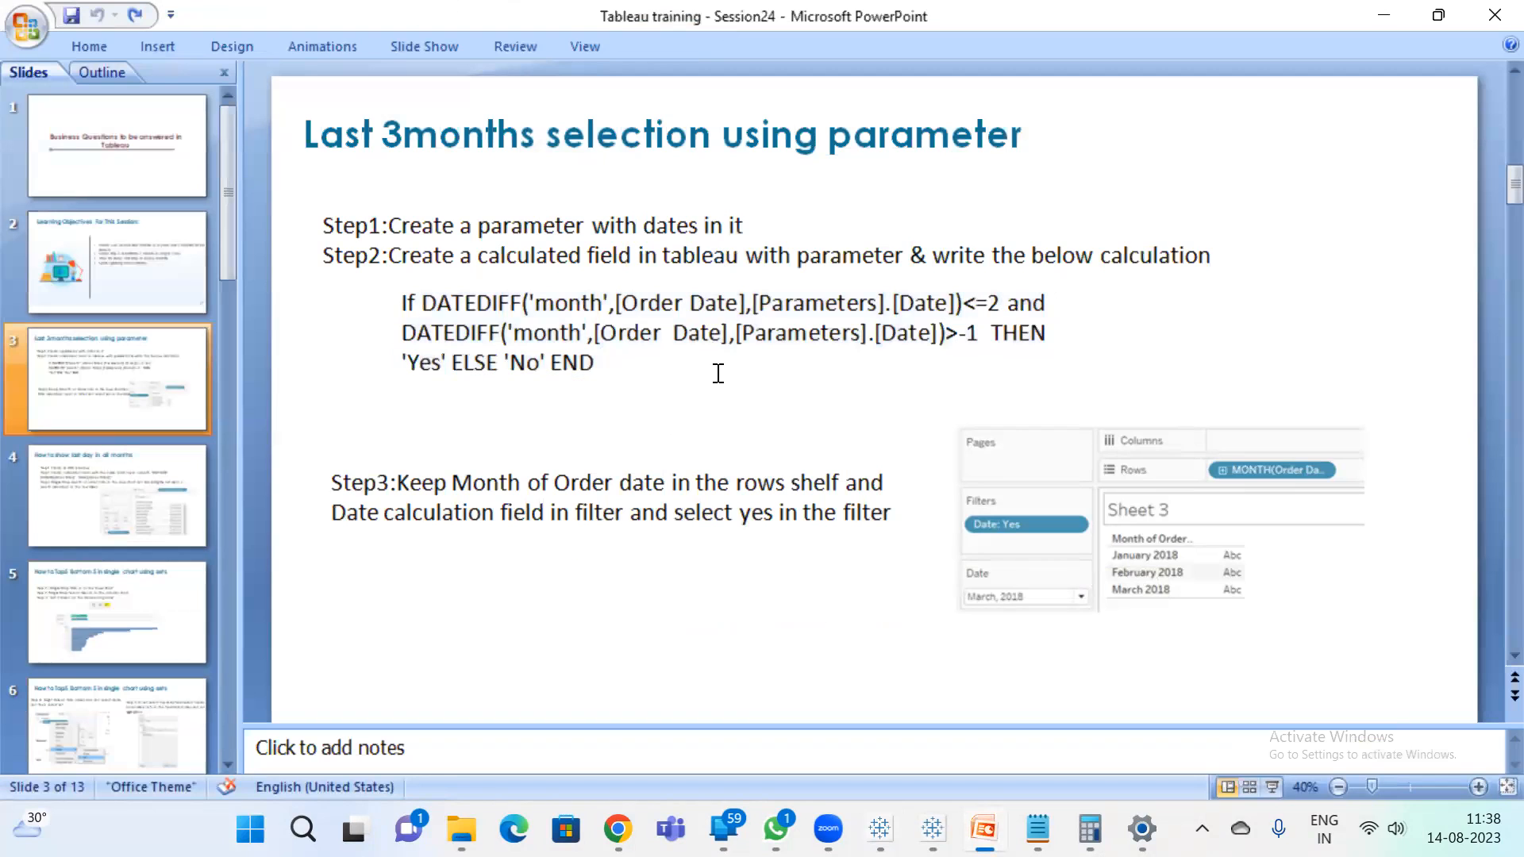
key(alt+Tab)
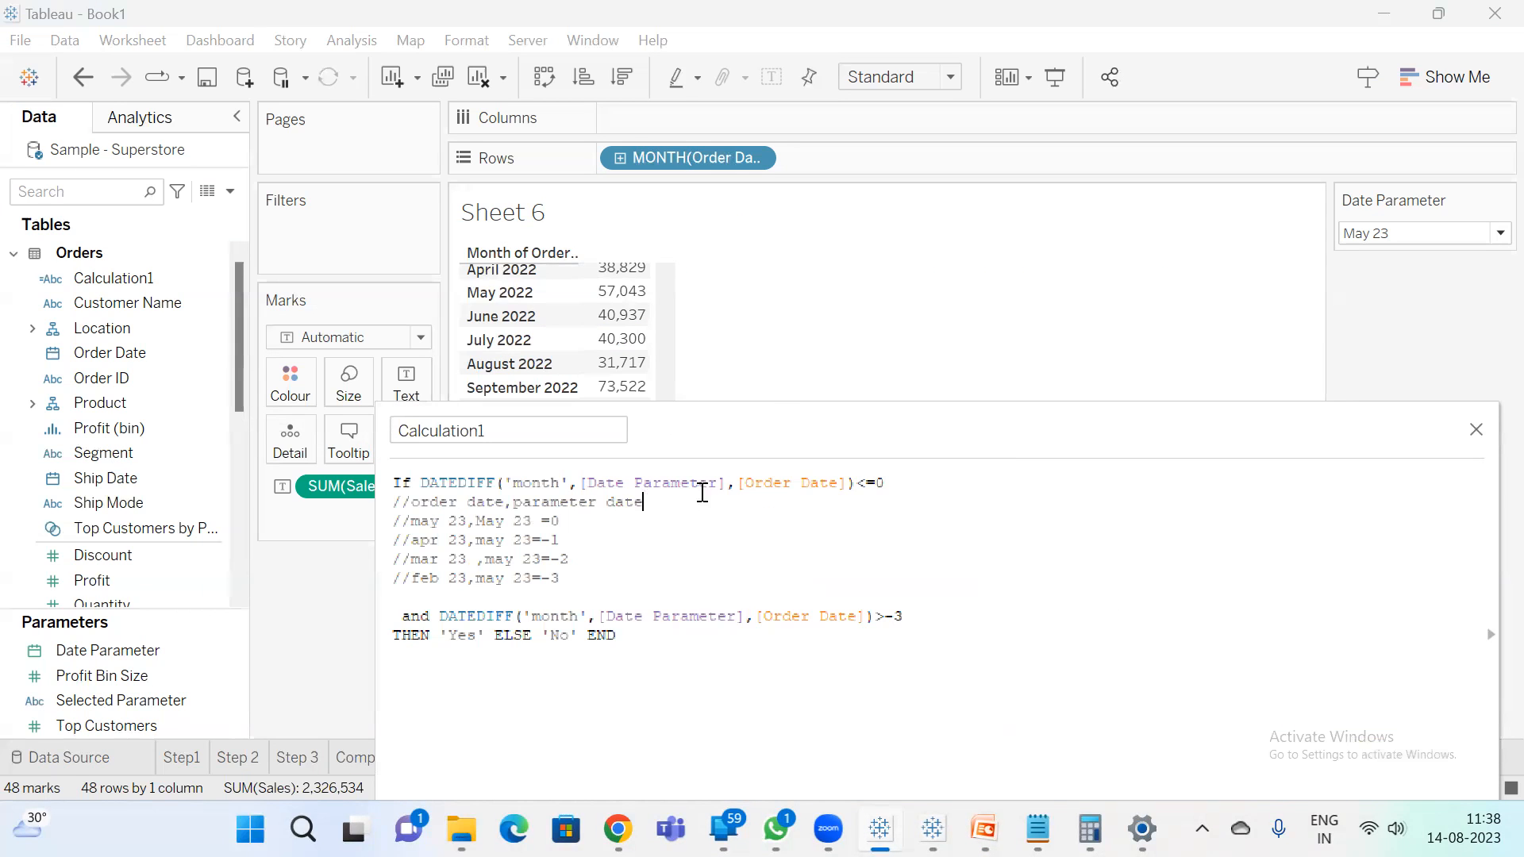
key(alt+Tab)
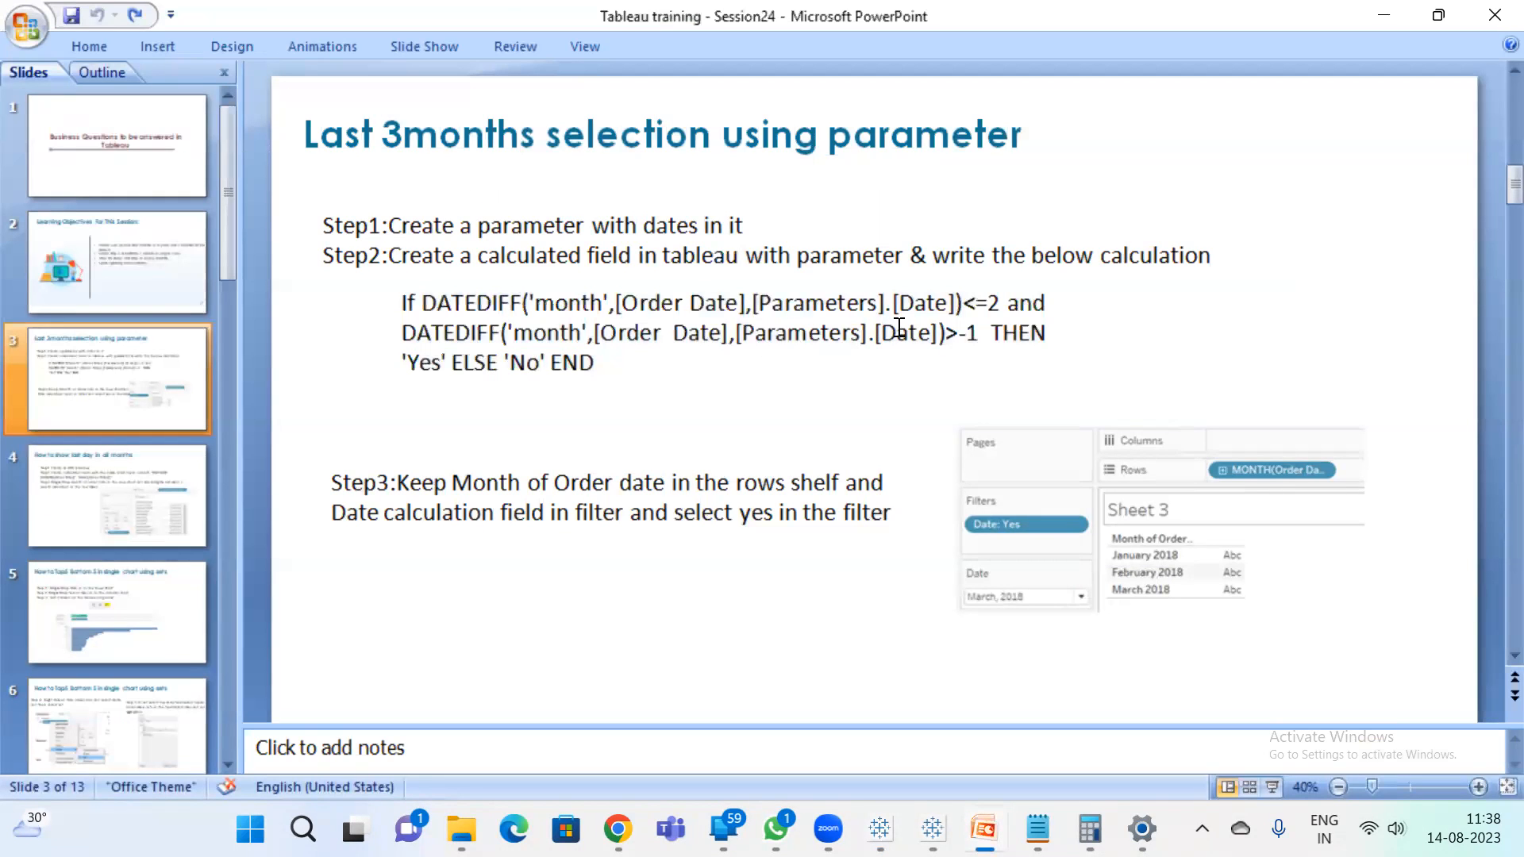
click(869, 307)
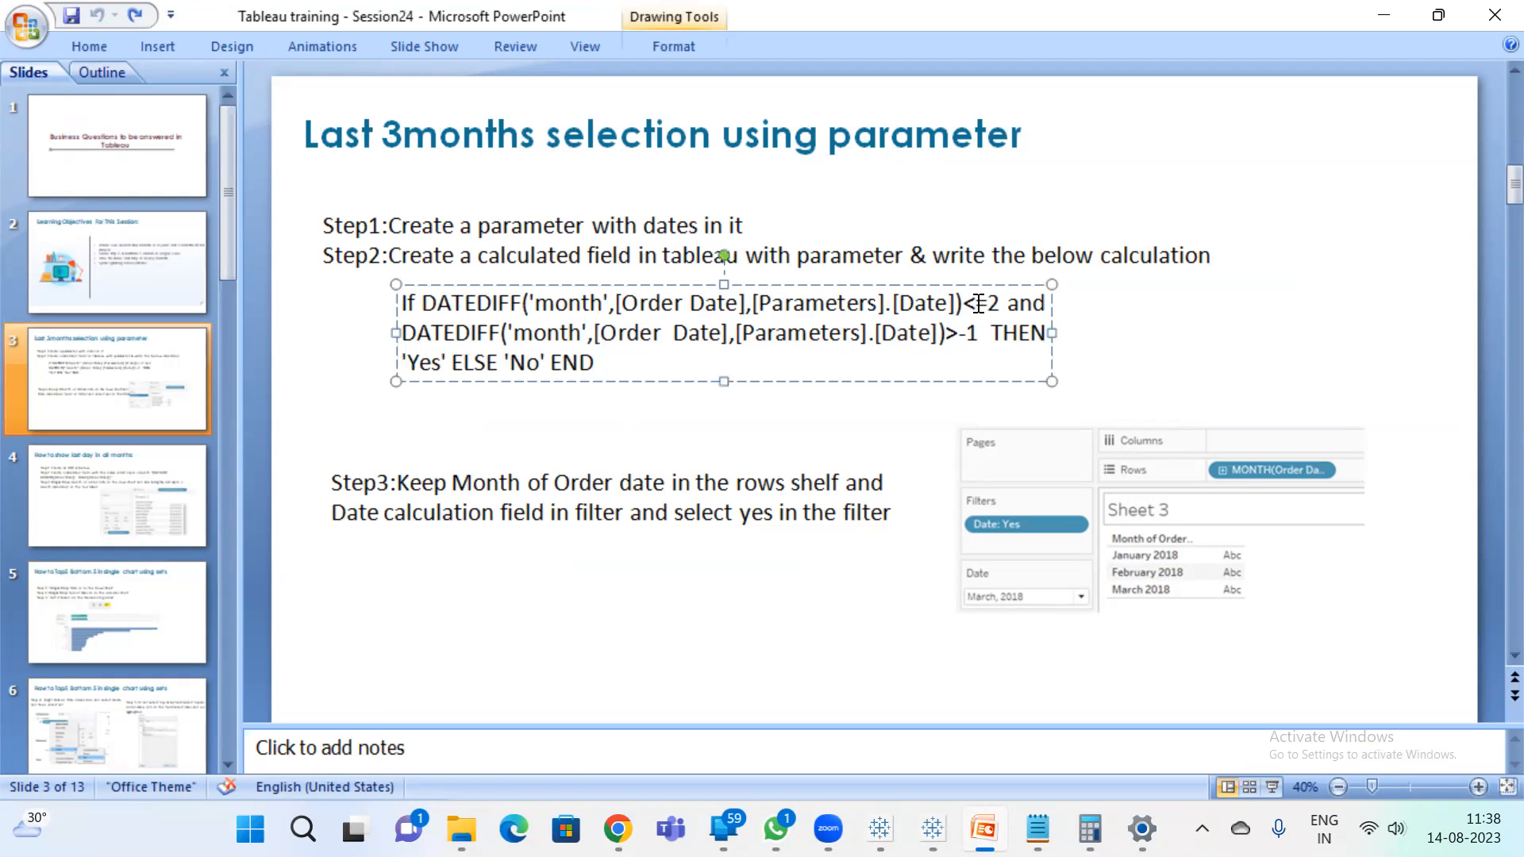
drag(963, 306, 986, 333)
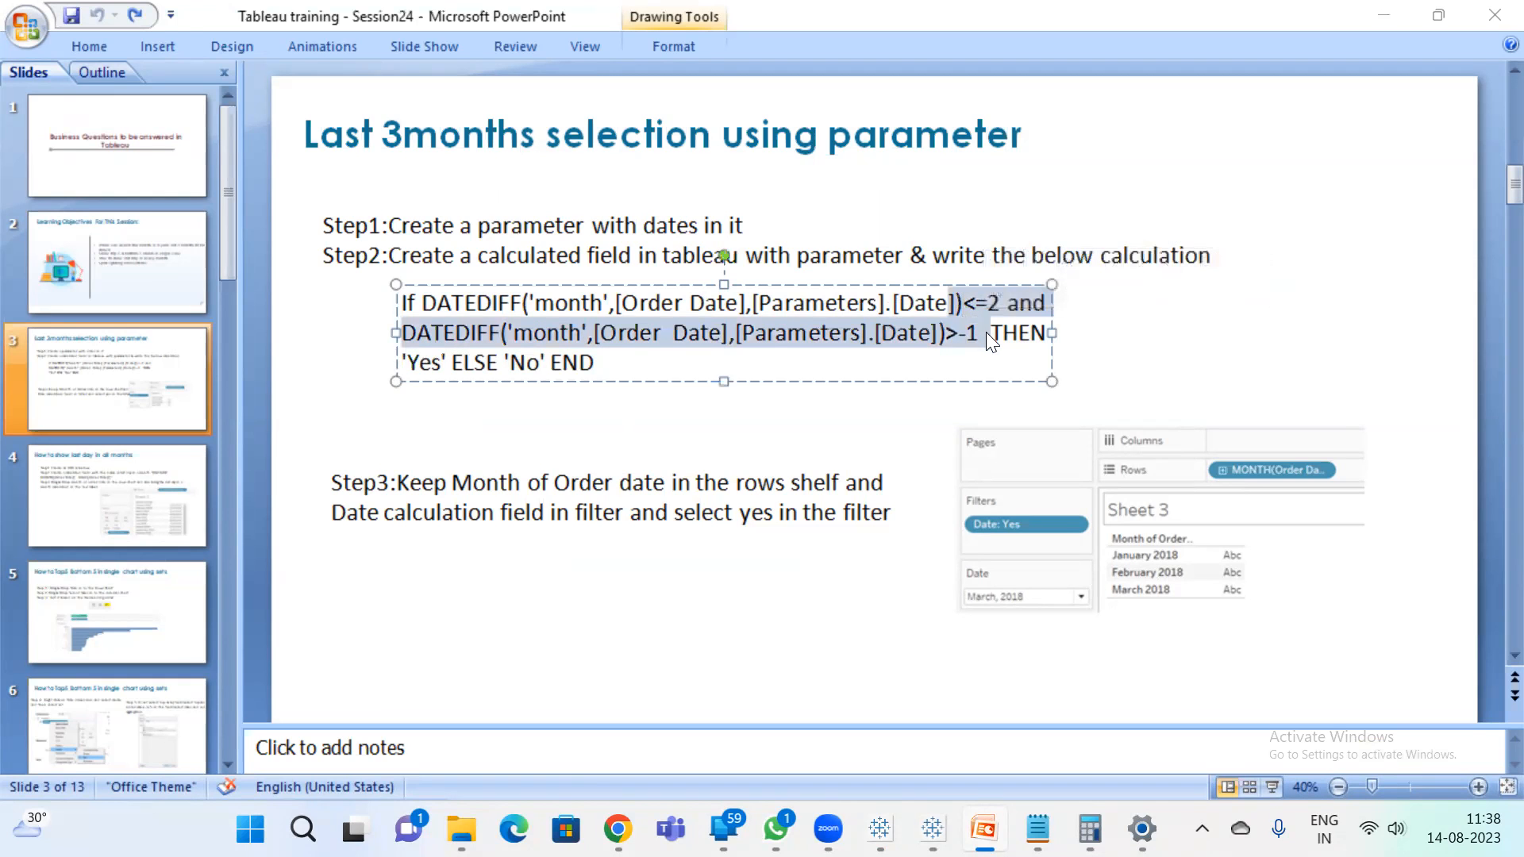
- Compare the argument order and comparison values in Tableau's Calculation1 with the DATEDIFF formula on the PowerPoint slide
key(alt+Tab)
drag(884, 482, 857, 484)
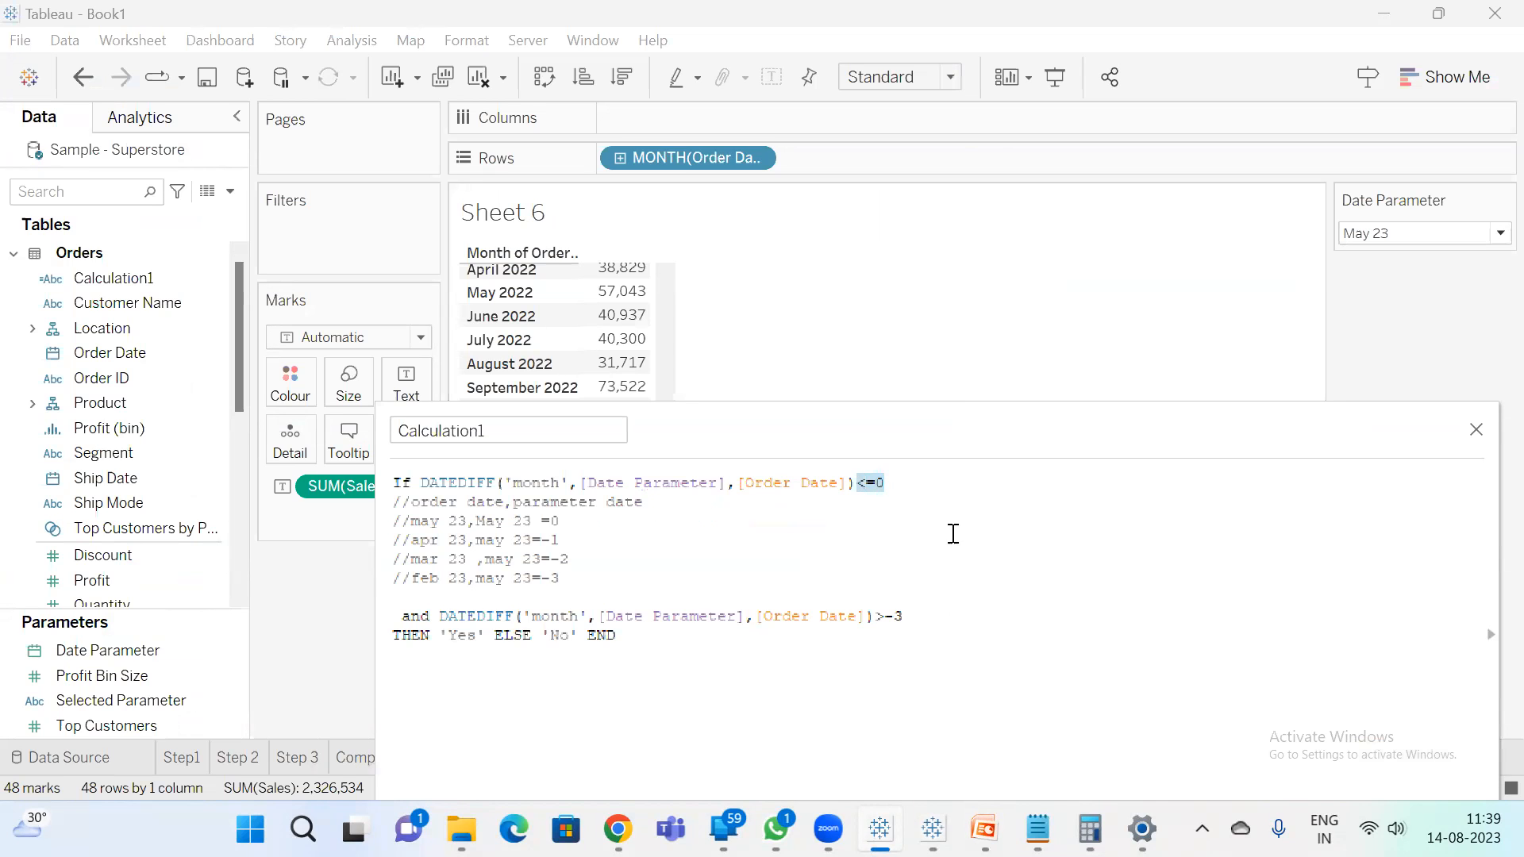
key(alt+Tab)
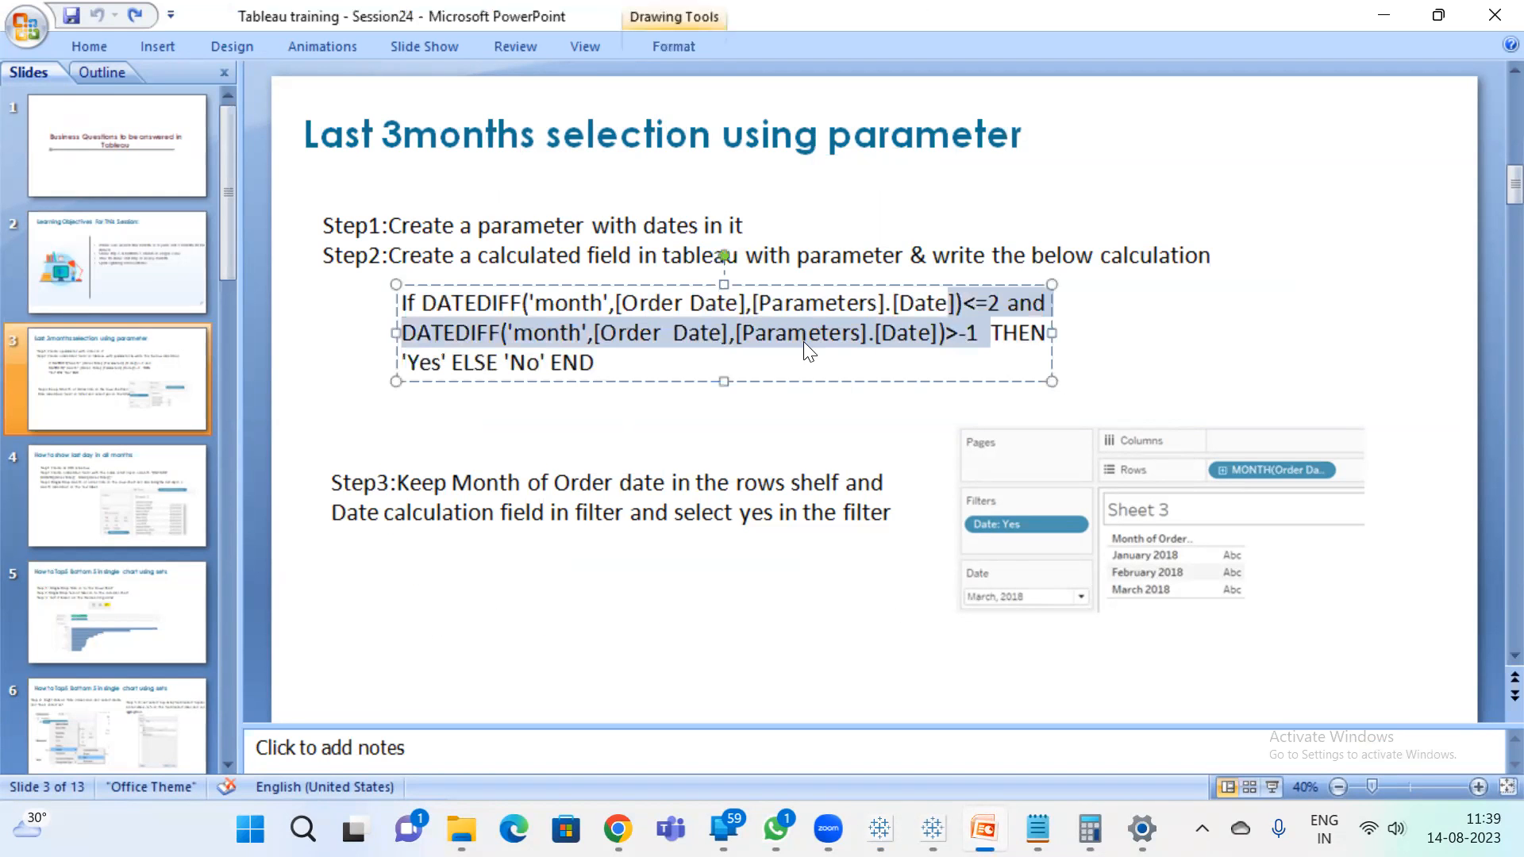
key(alt+Tab)
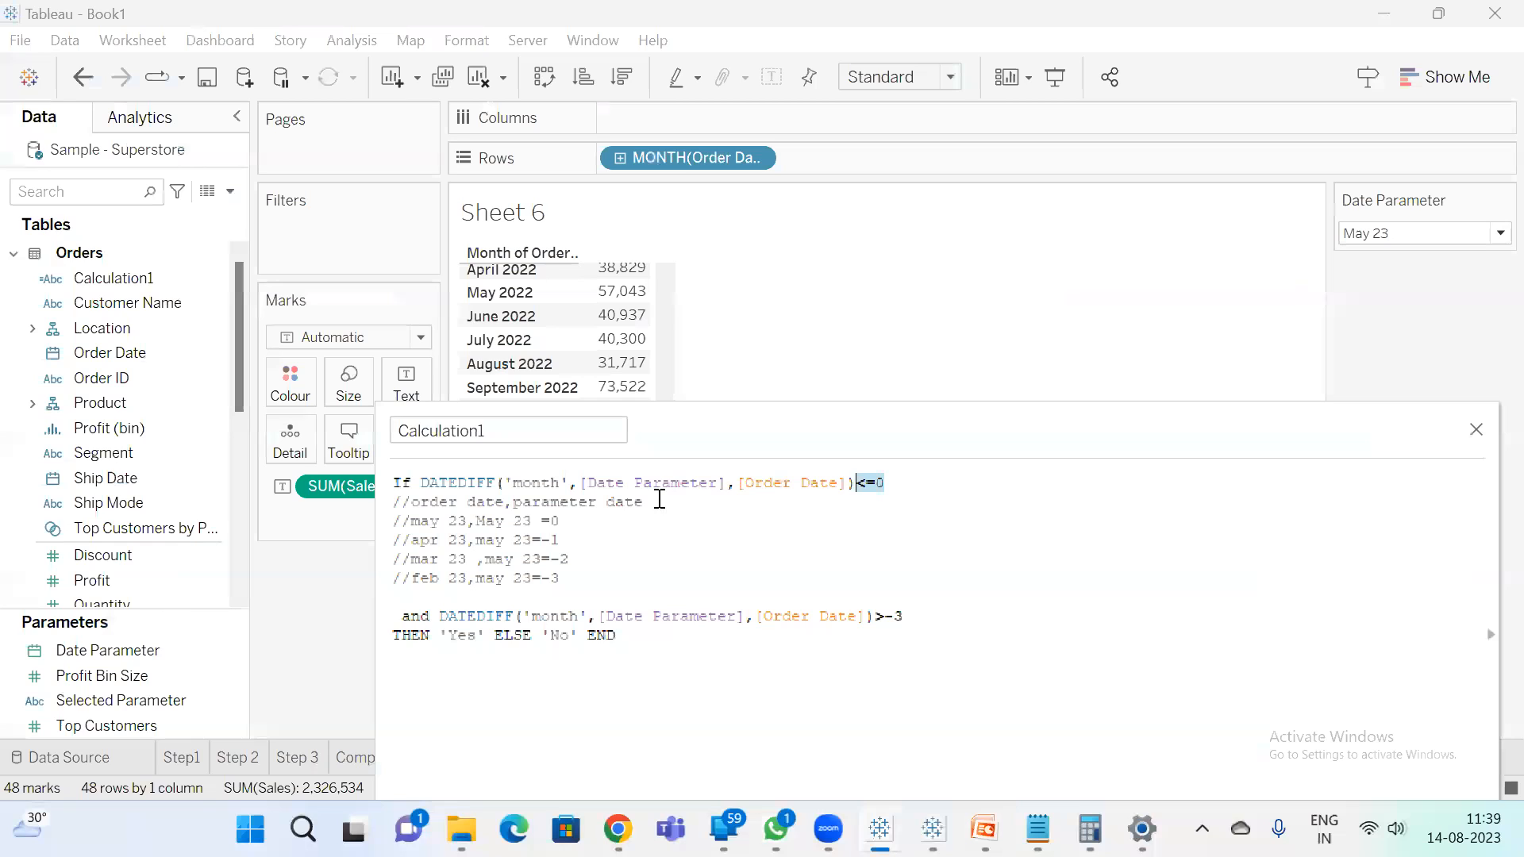
click(663, 484)
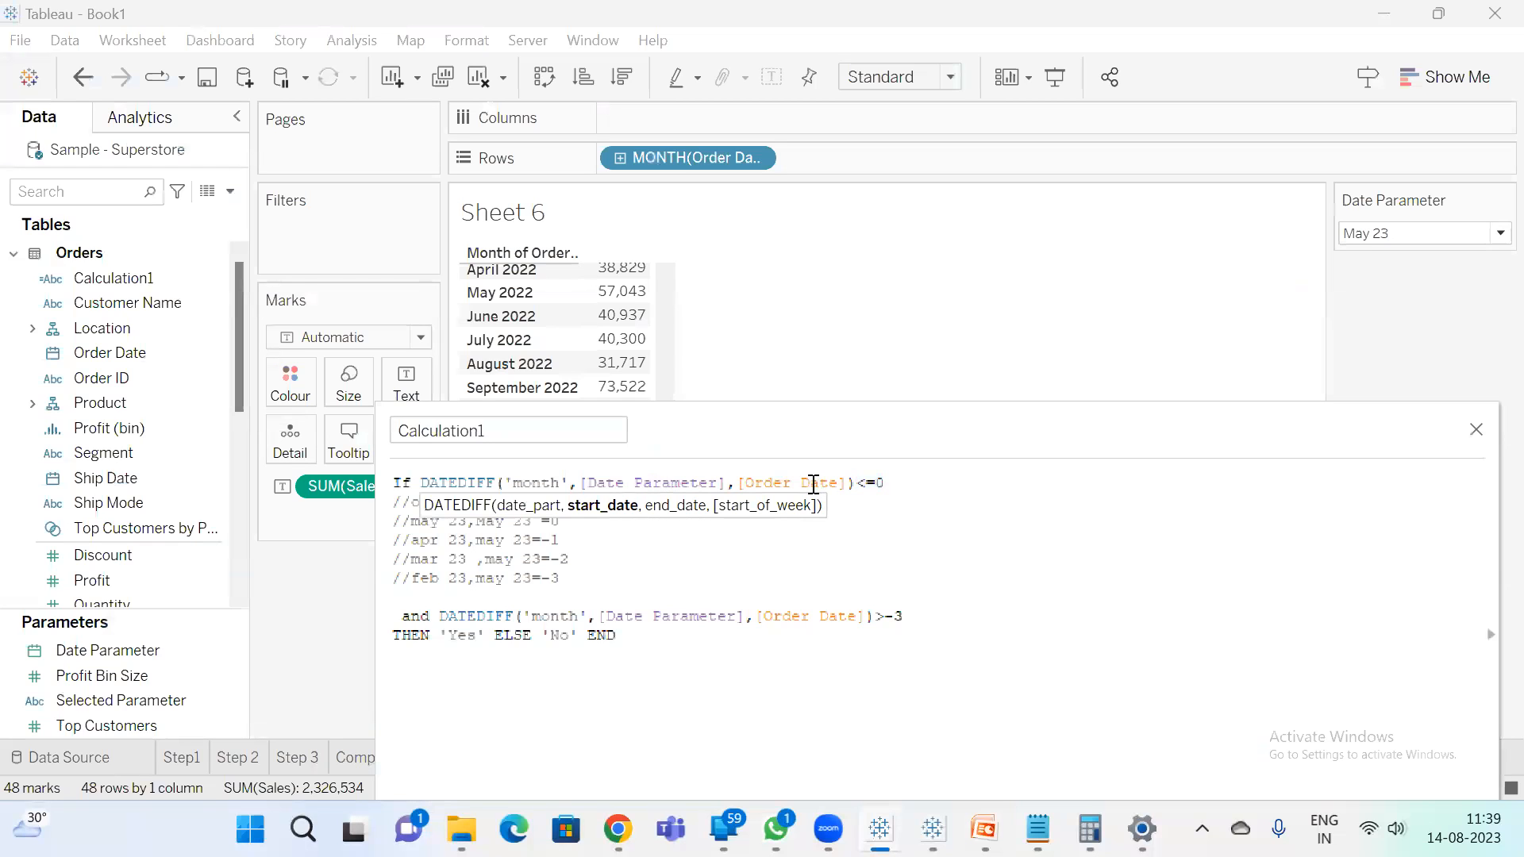
click(811, 484)
click(1061, 653)
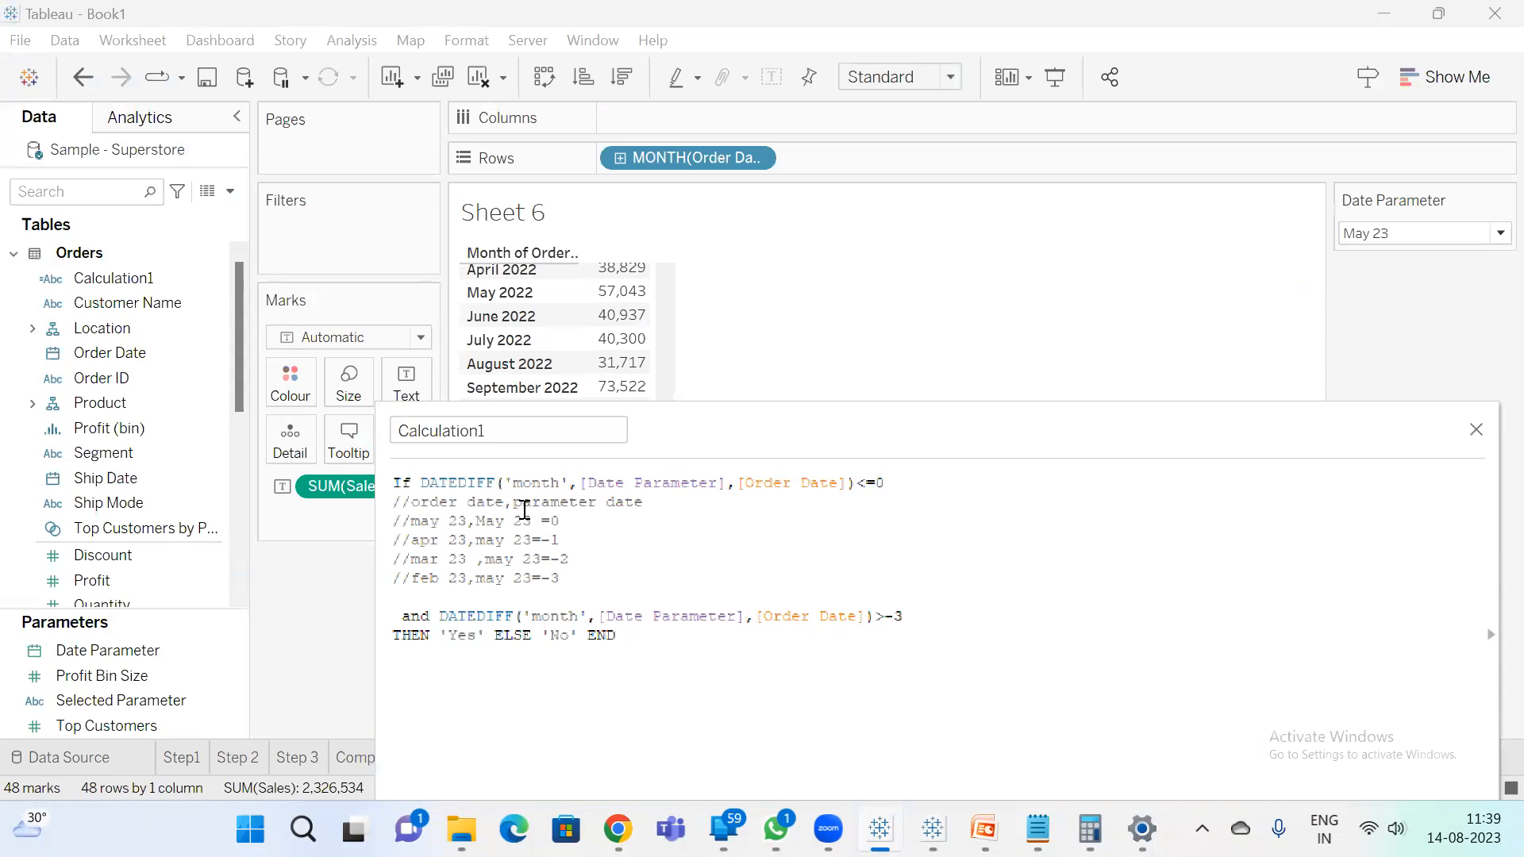
- Rewrite the comment above the examples as "//(order date-parameter date)"
click(516, 503)
key(BackSpace)
text(-)
click(658, 499)
text())
click(410, 503)
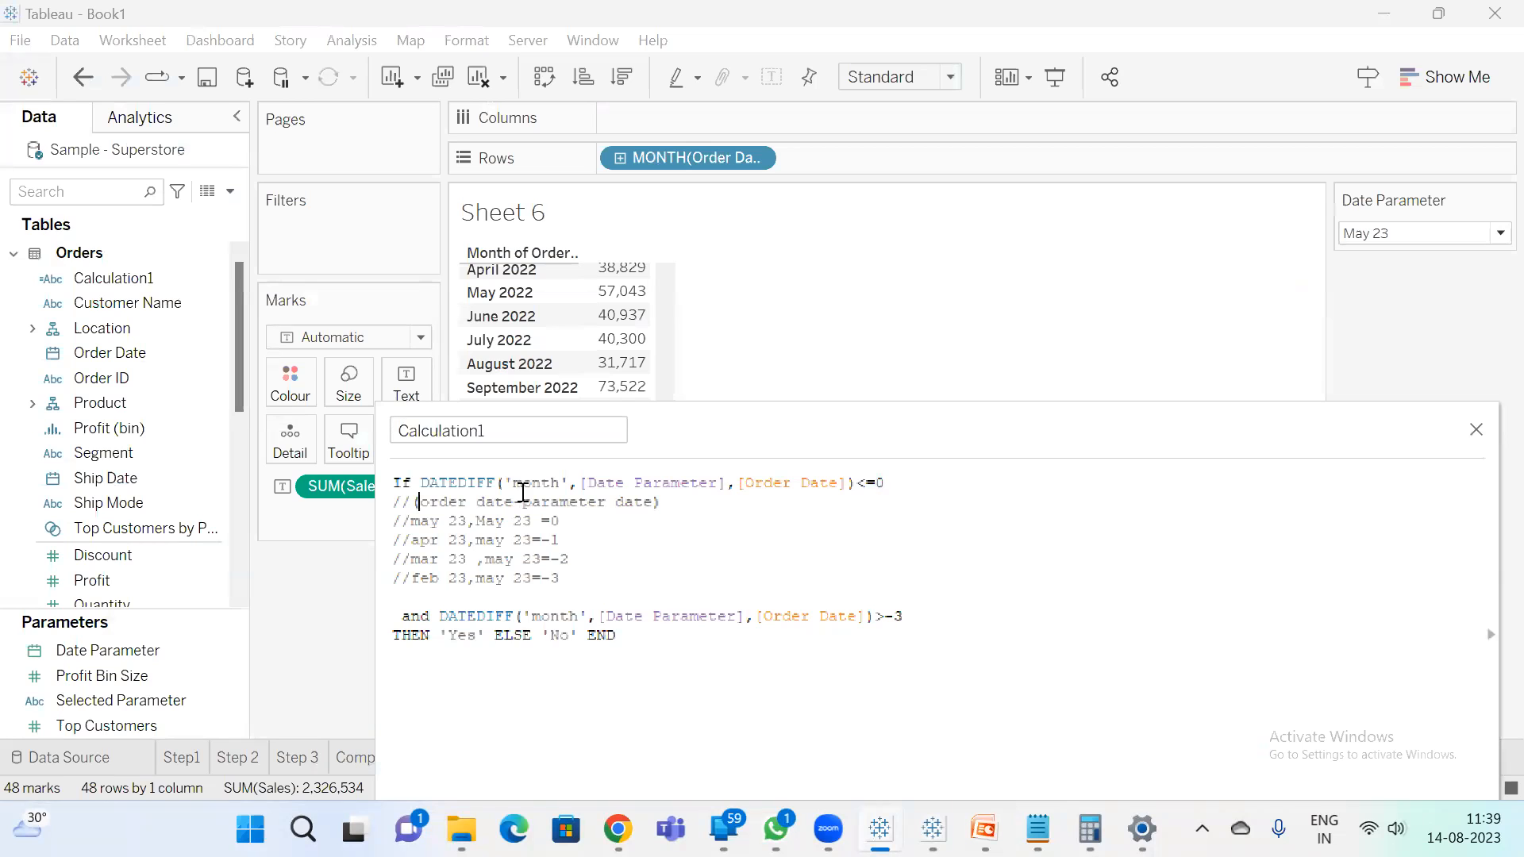
drag(856, 434, 838, 415)
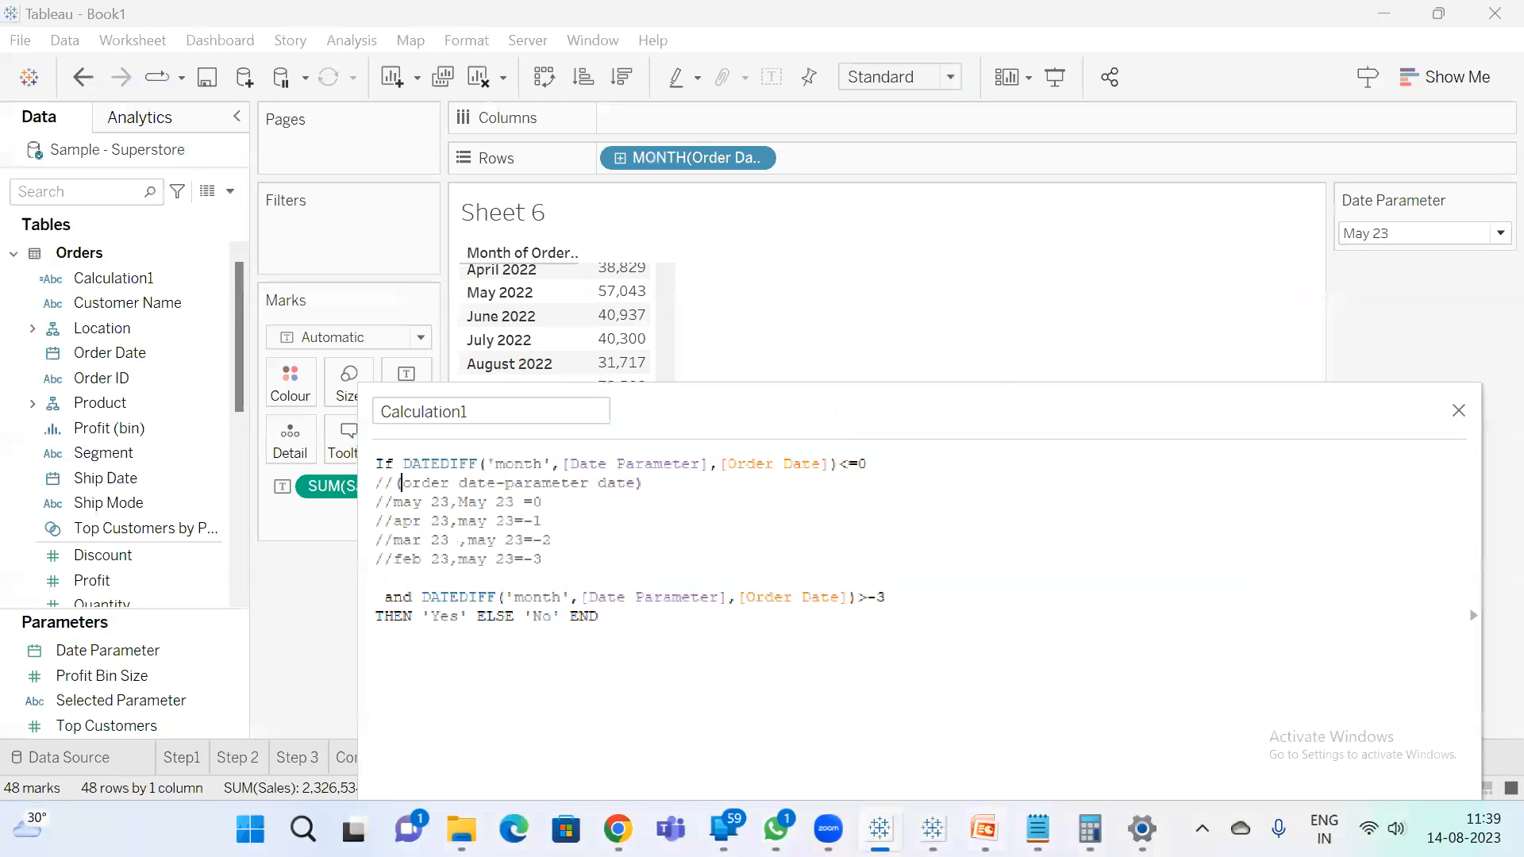
- Switch to PowerPoint and review the "Learning Objectives For This Session" slide before returning to Tableau
click(983, 829)
click(83, 255)
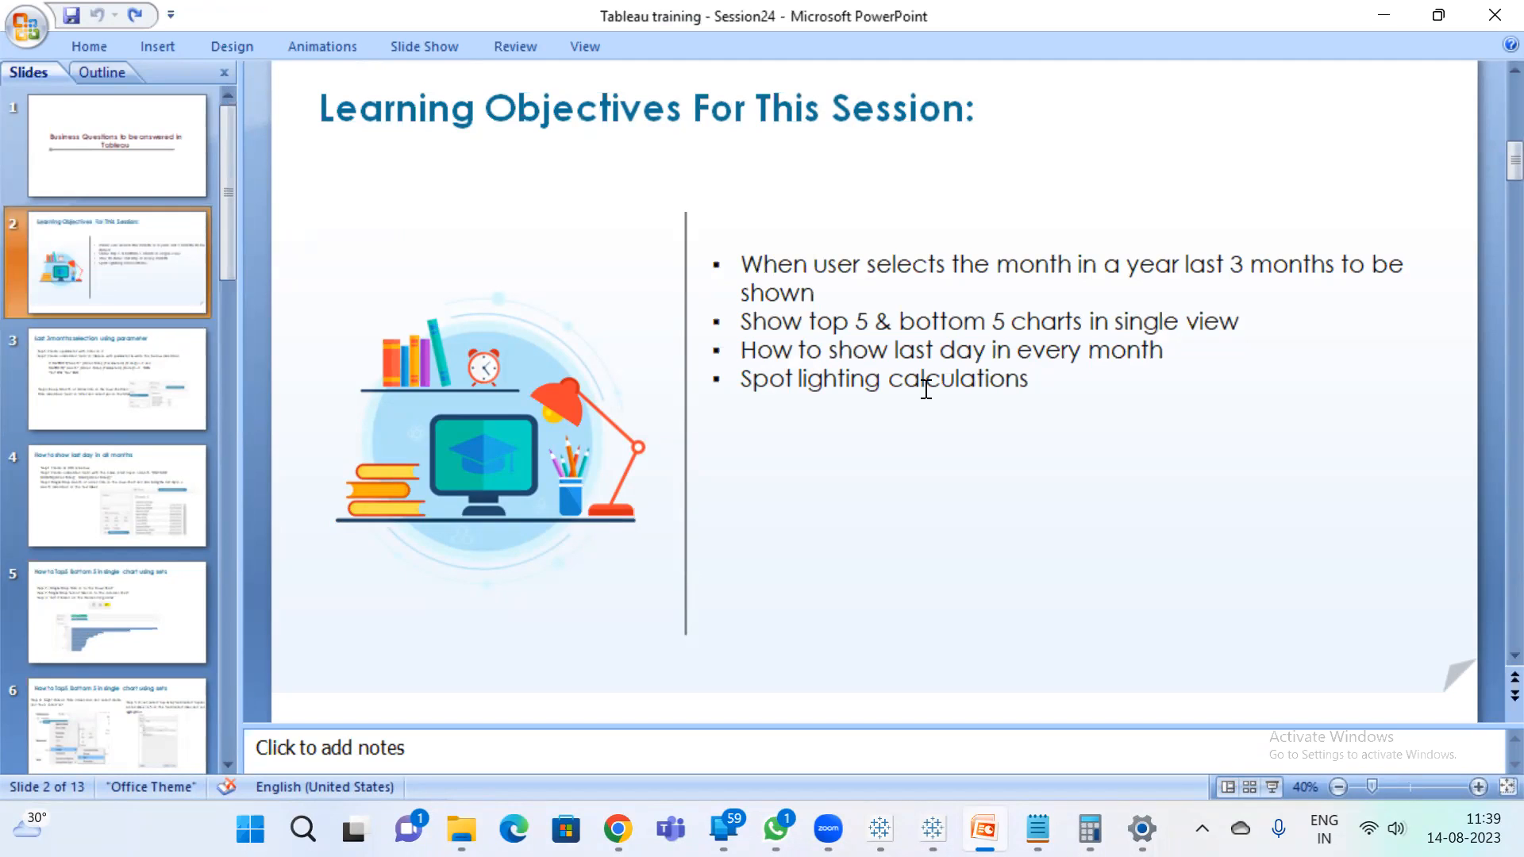
click(1401, 9)
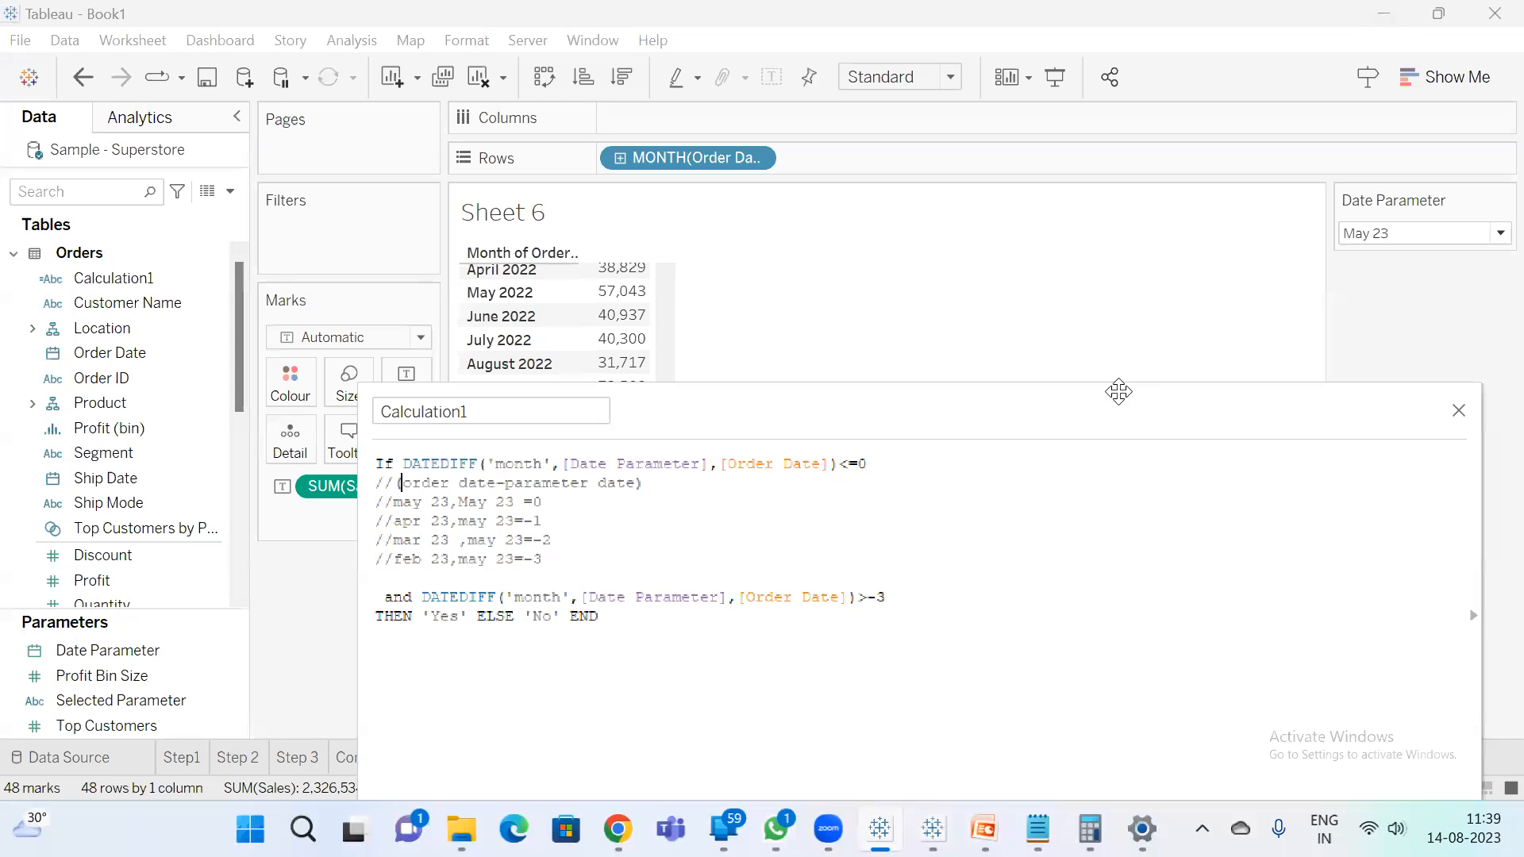
- Accept the edited Calculation1 formula with its comments and close the calculation editor
drag(1010, 408, 907, 281)
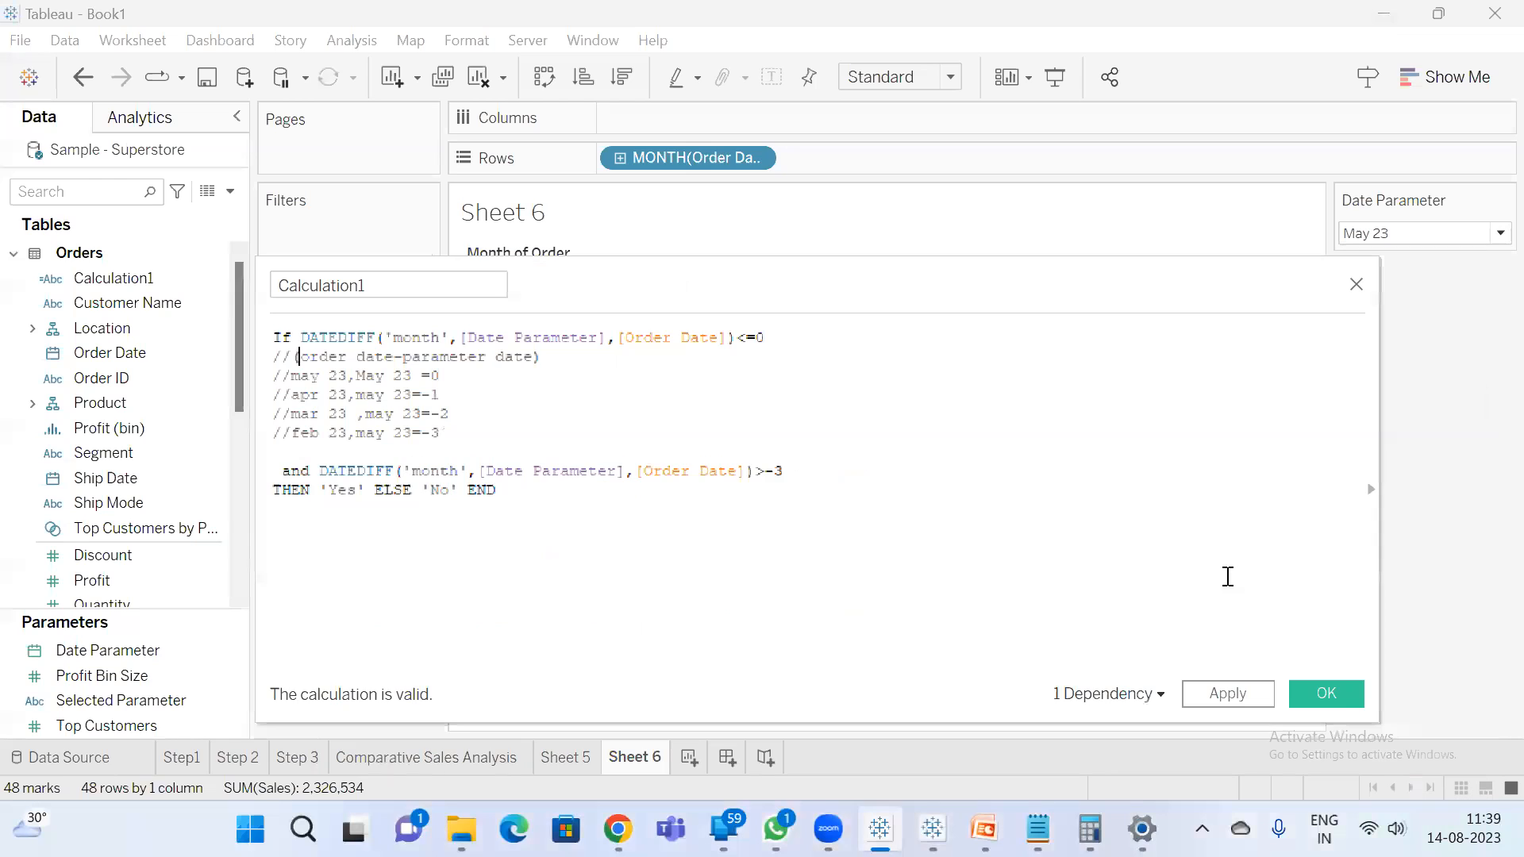
click(1326, 694)
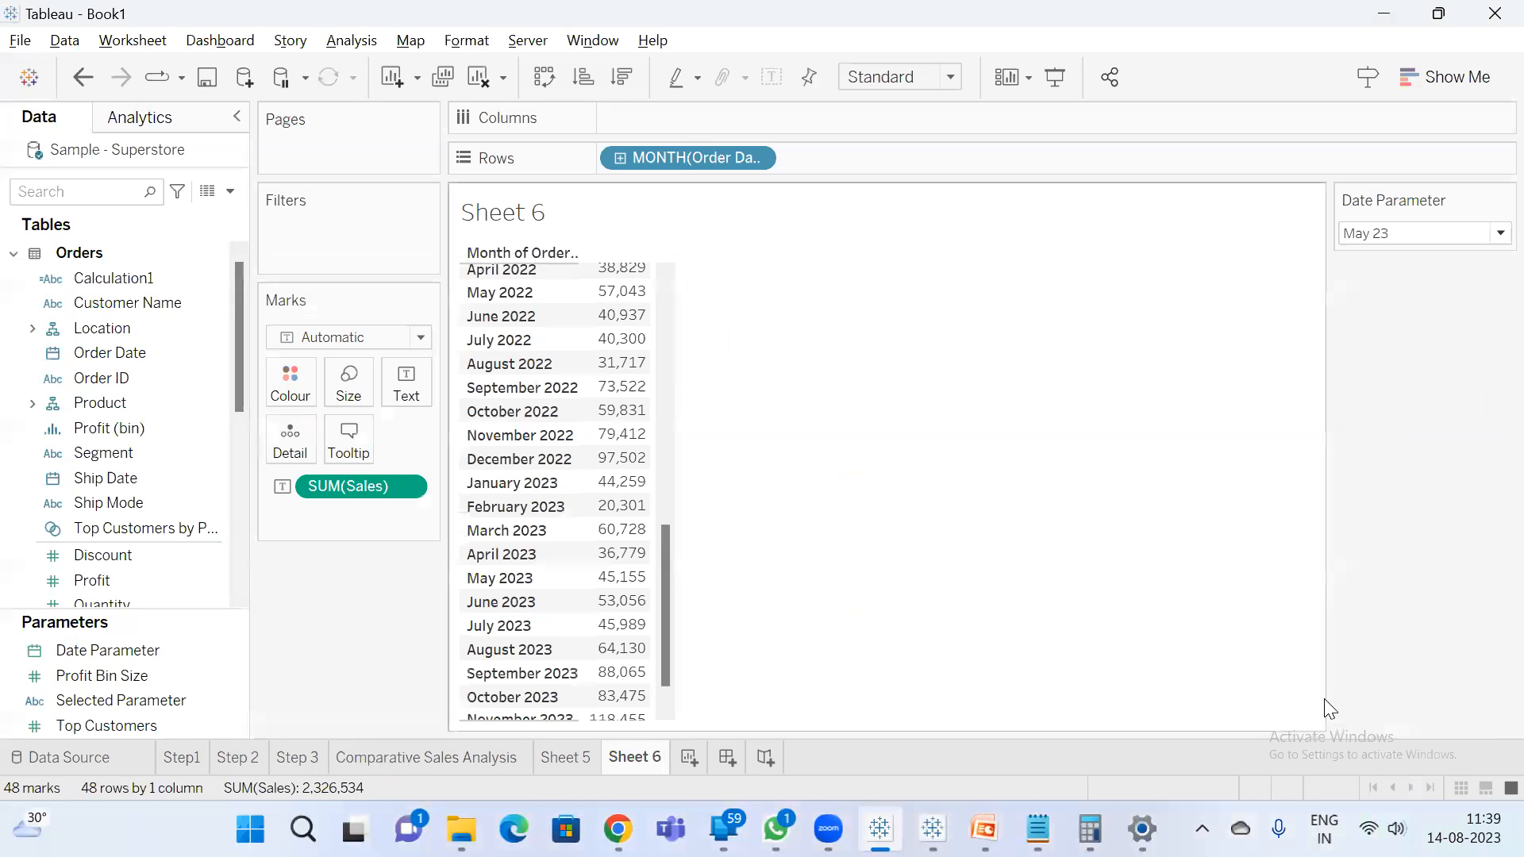
- Switch to Notepad and replace all the notes with "top & bottom 5 using calculation"
click(1037, 829)
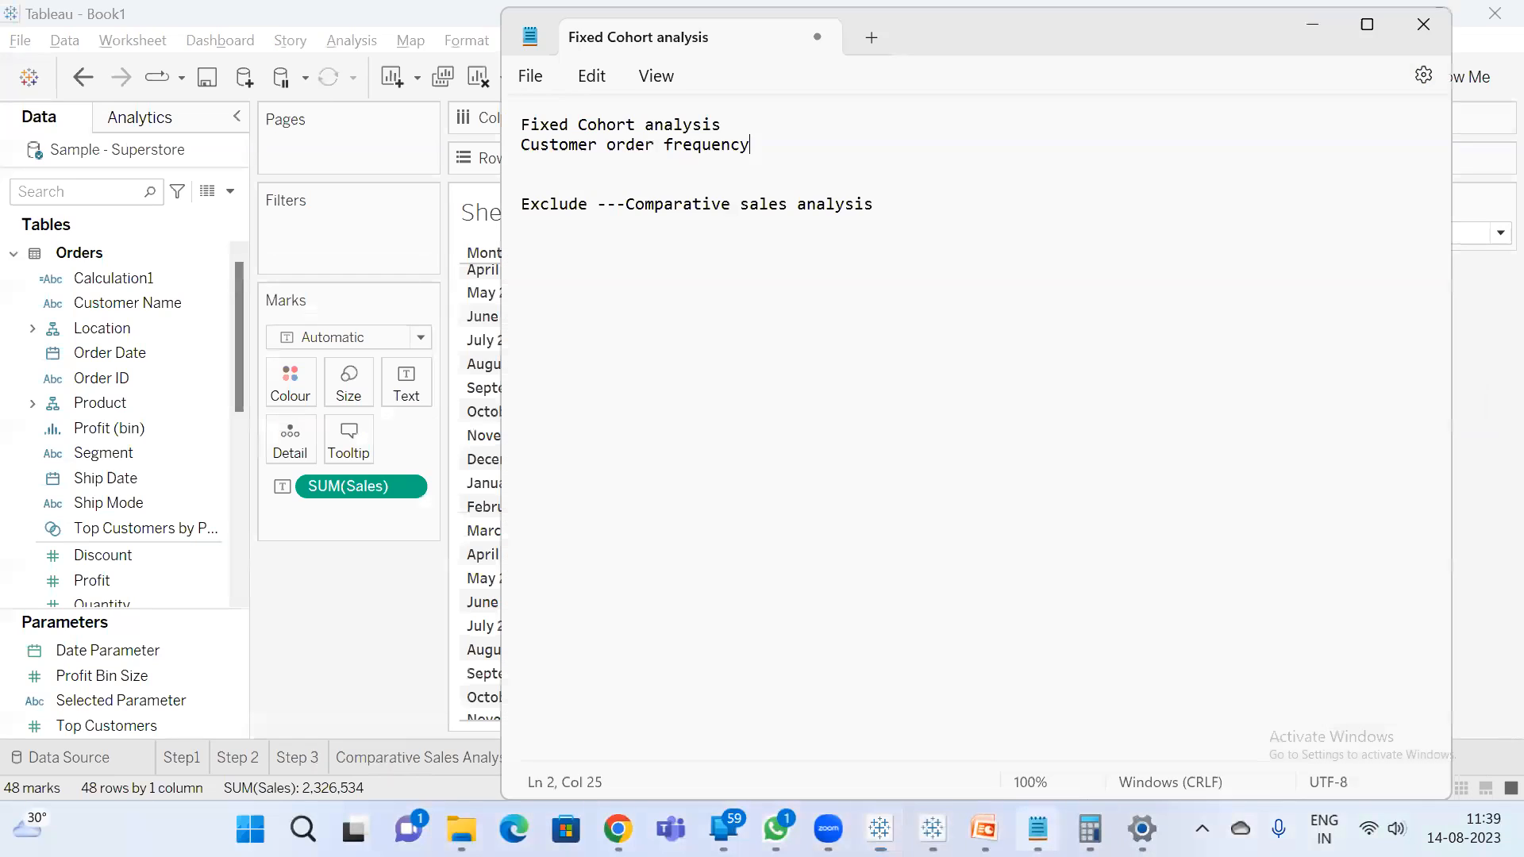
key(ctrl+a)
text(top & bottom 5 using calc)
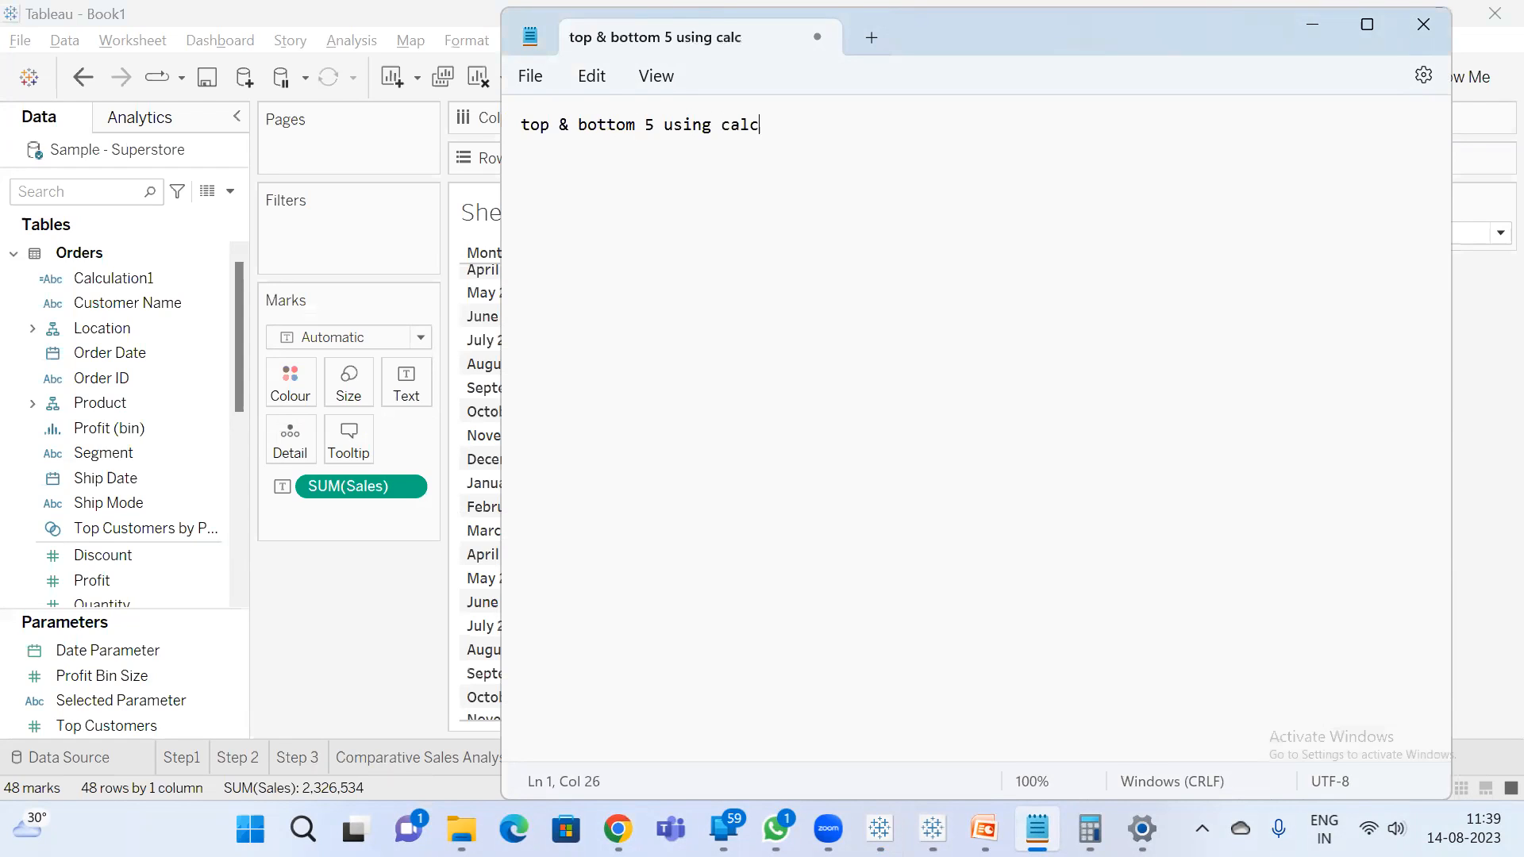
text(ulation)
- In Tableau, add a new worksheet listing Sales by Customer Name in rows, sorted in descending order of sales
click(370, 630)
click(692, 758)
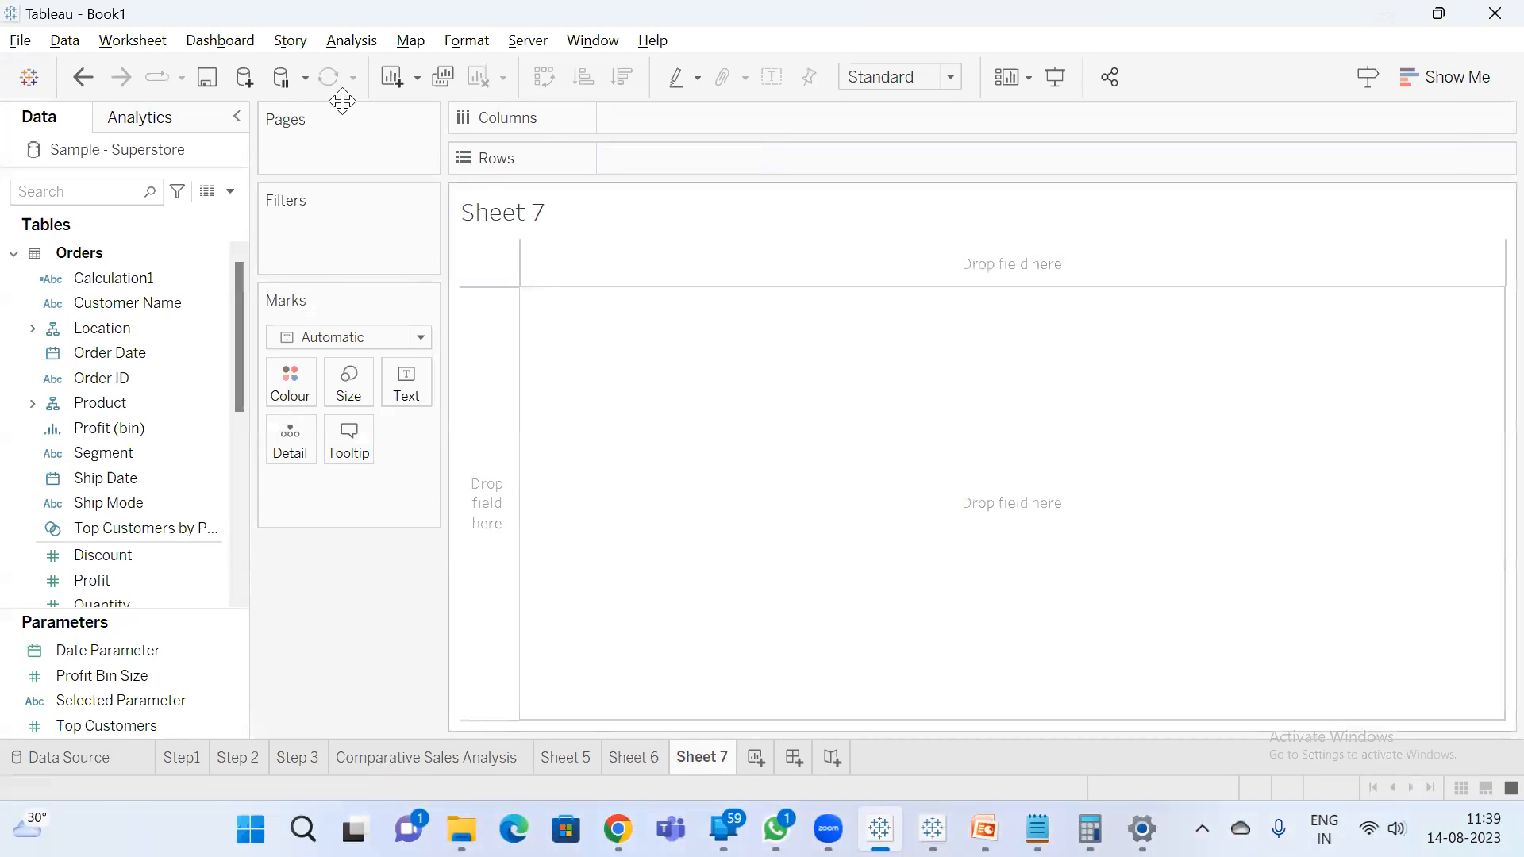
click(112, 205)
text(custom)
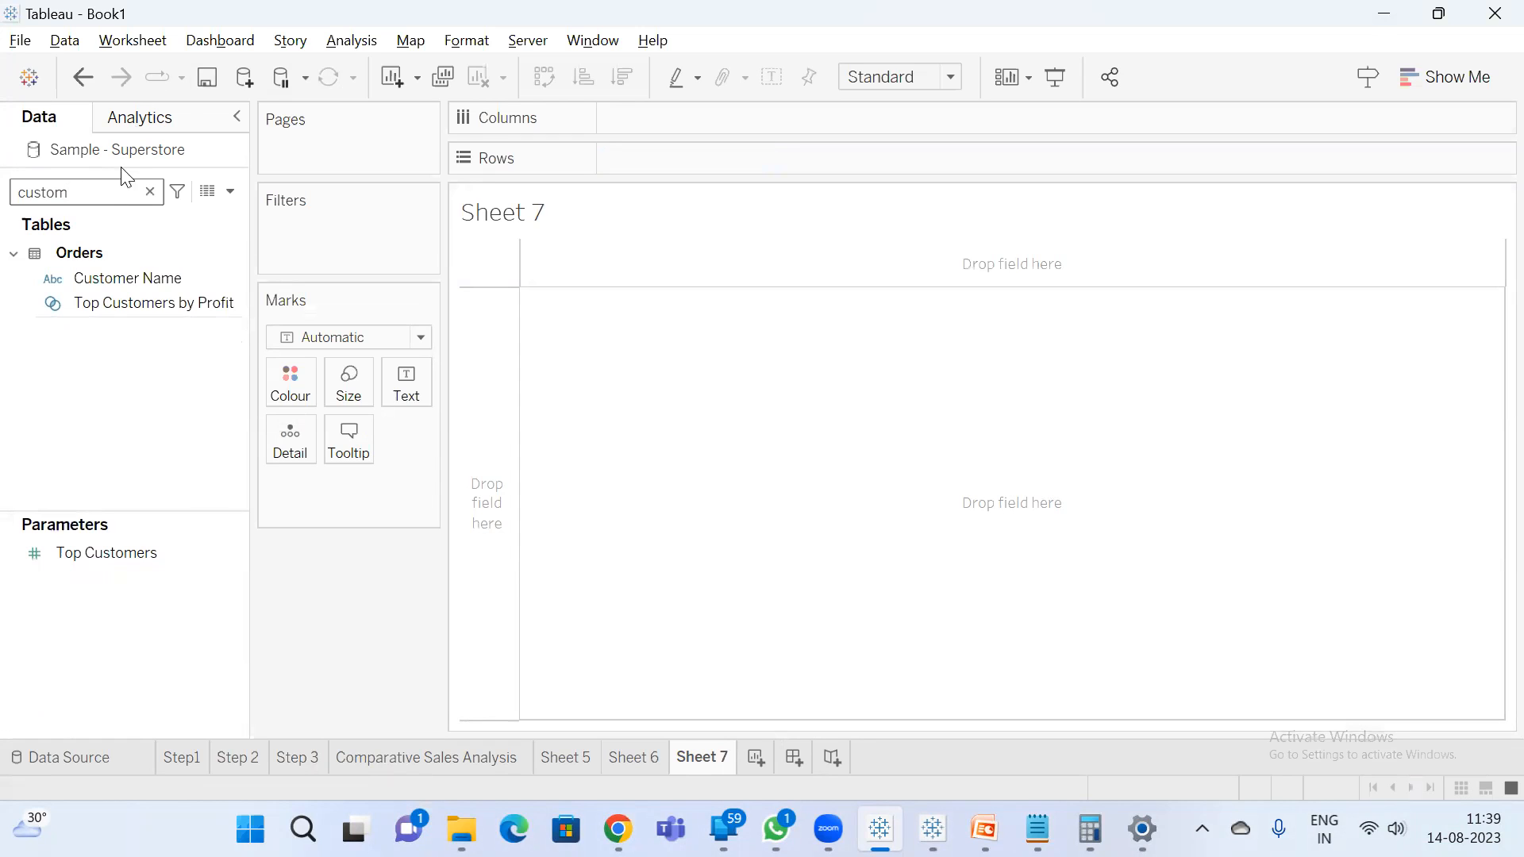
double_click(135, 282)
double_click(85, 201)
text(s)
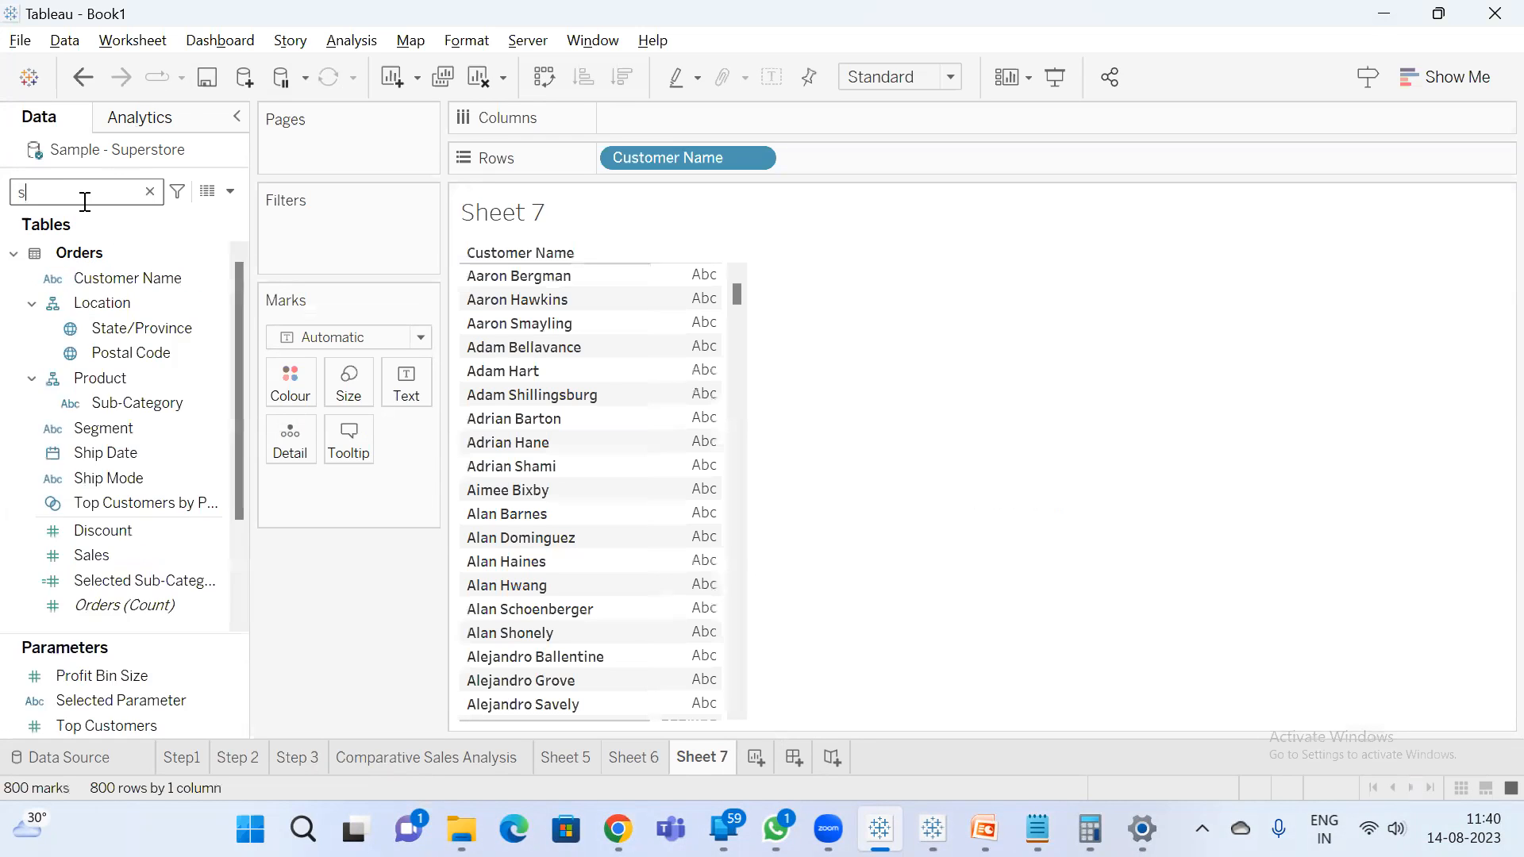
text(a)
double_click(144, 293)
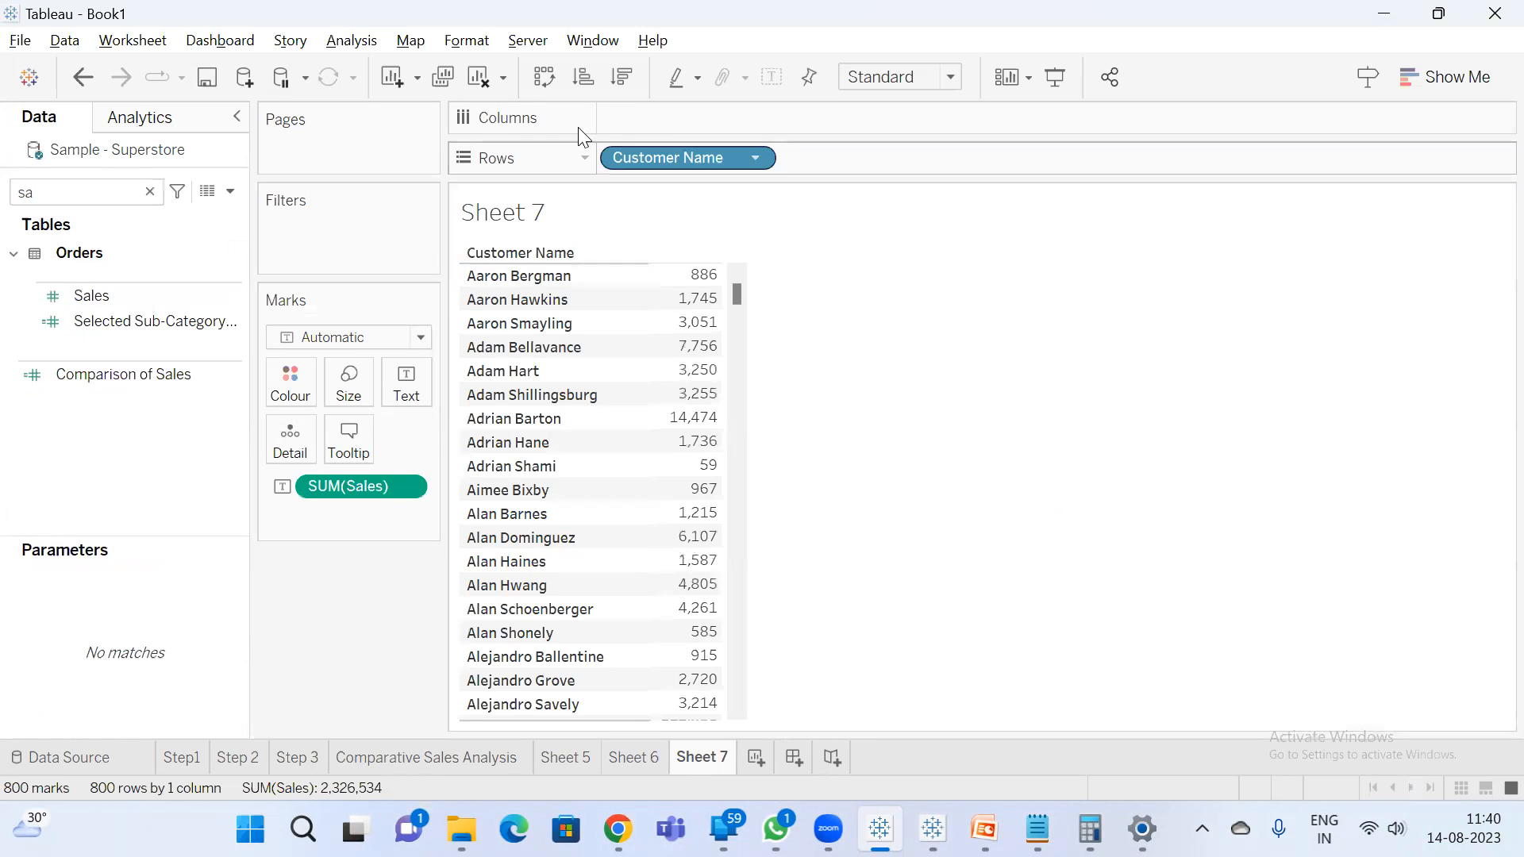
click(611, 78)
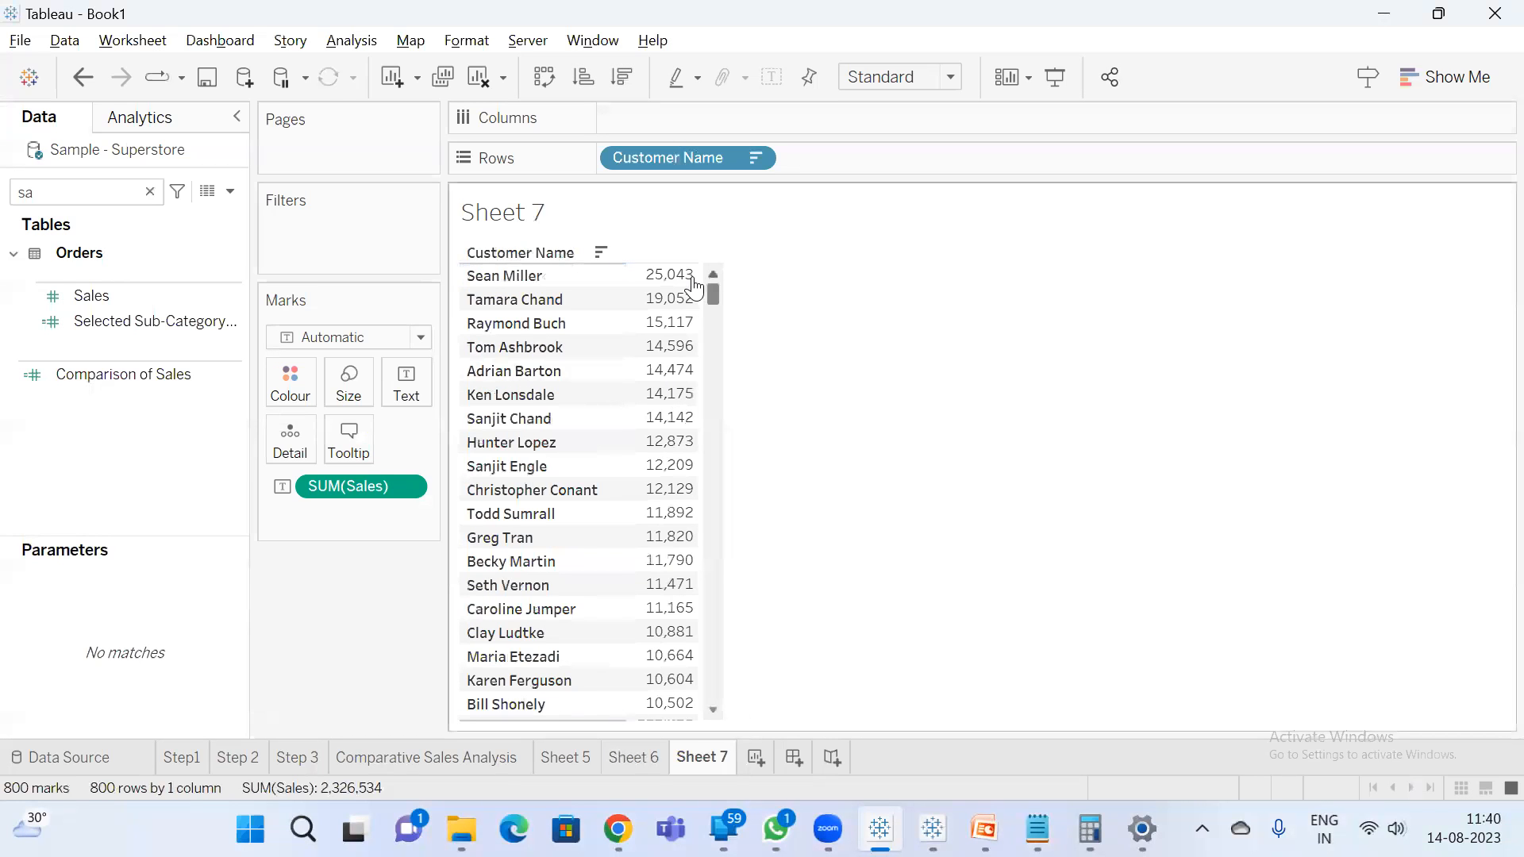
- Examine the five highest customer sales values and the lowest ones at the end of the sorted table
drag(671, 302, 678, 369)
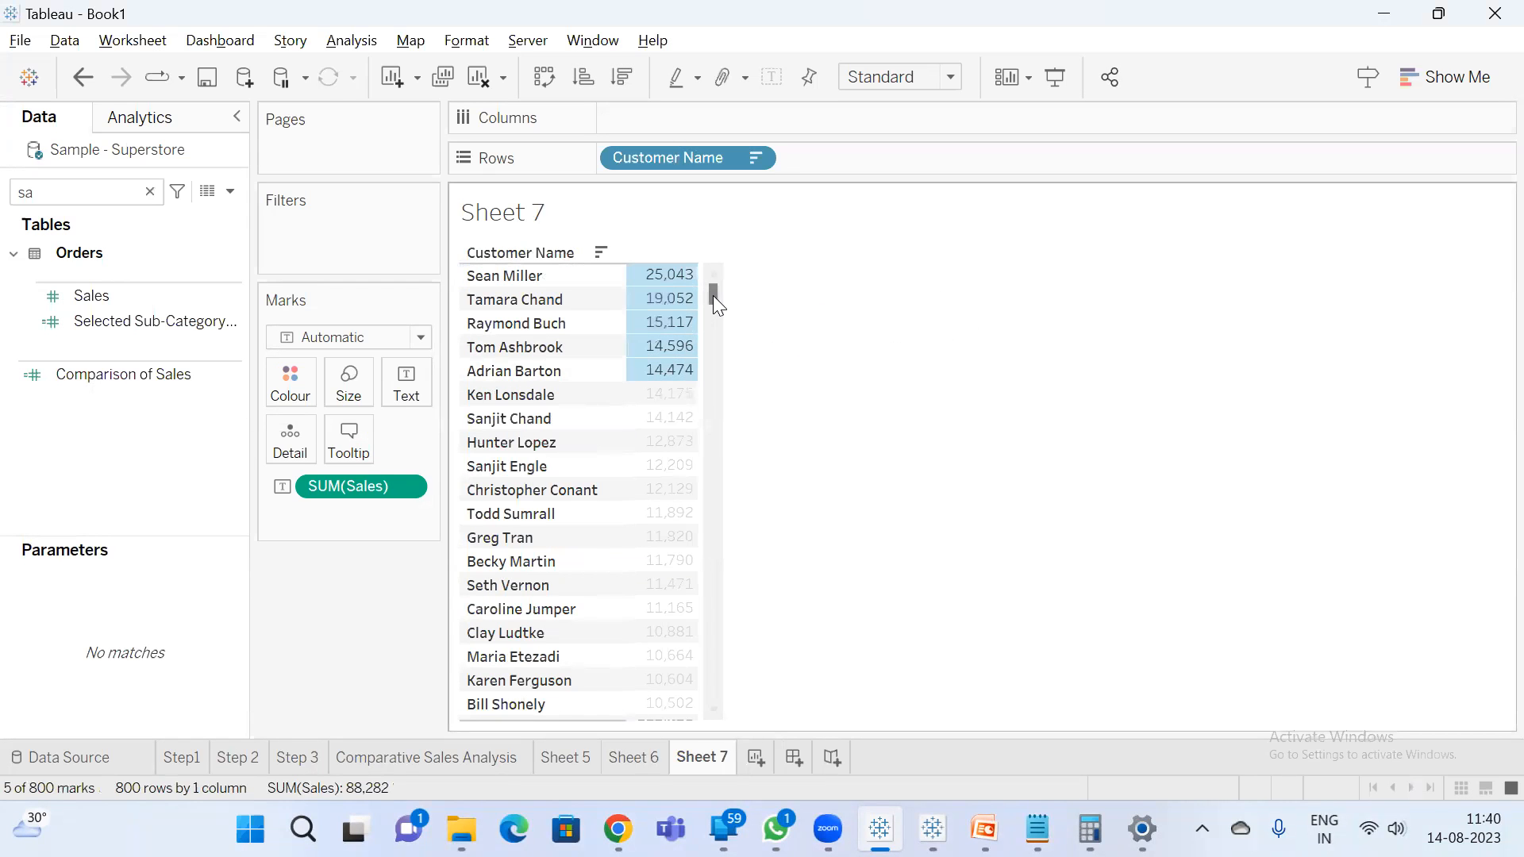
drag(712, 293, 734, 742)
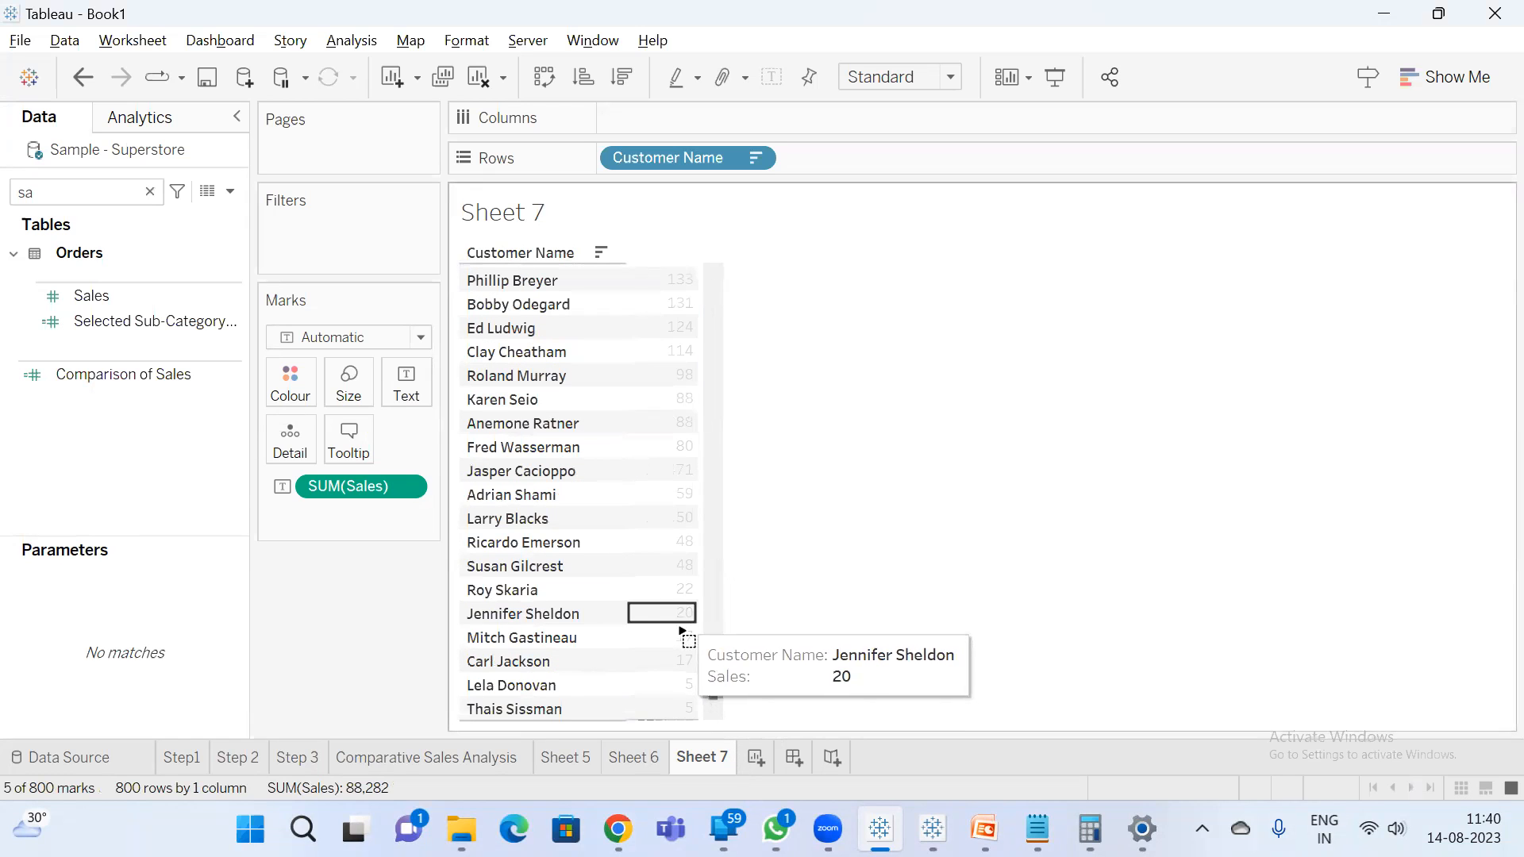
drag(680, 623, 718, 718)
click(781, 498)
scroll(841, 493, up, 15)
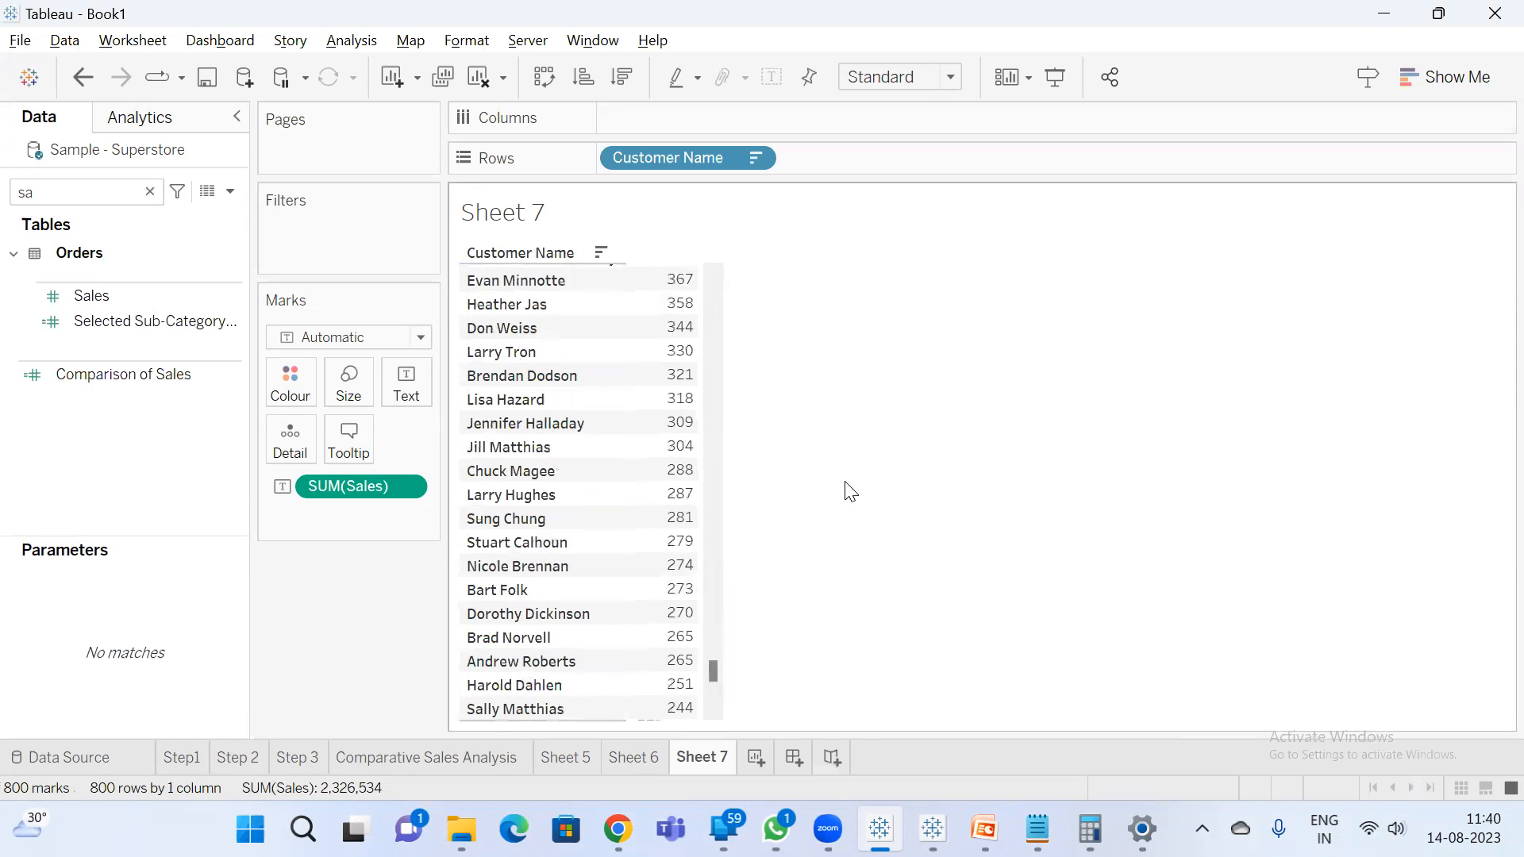
scroll(823, 439, up, 10)
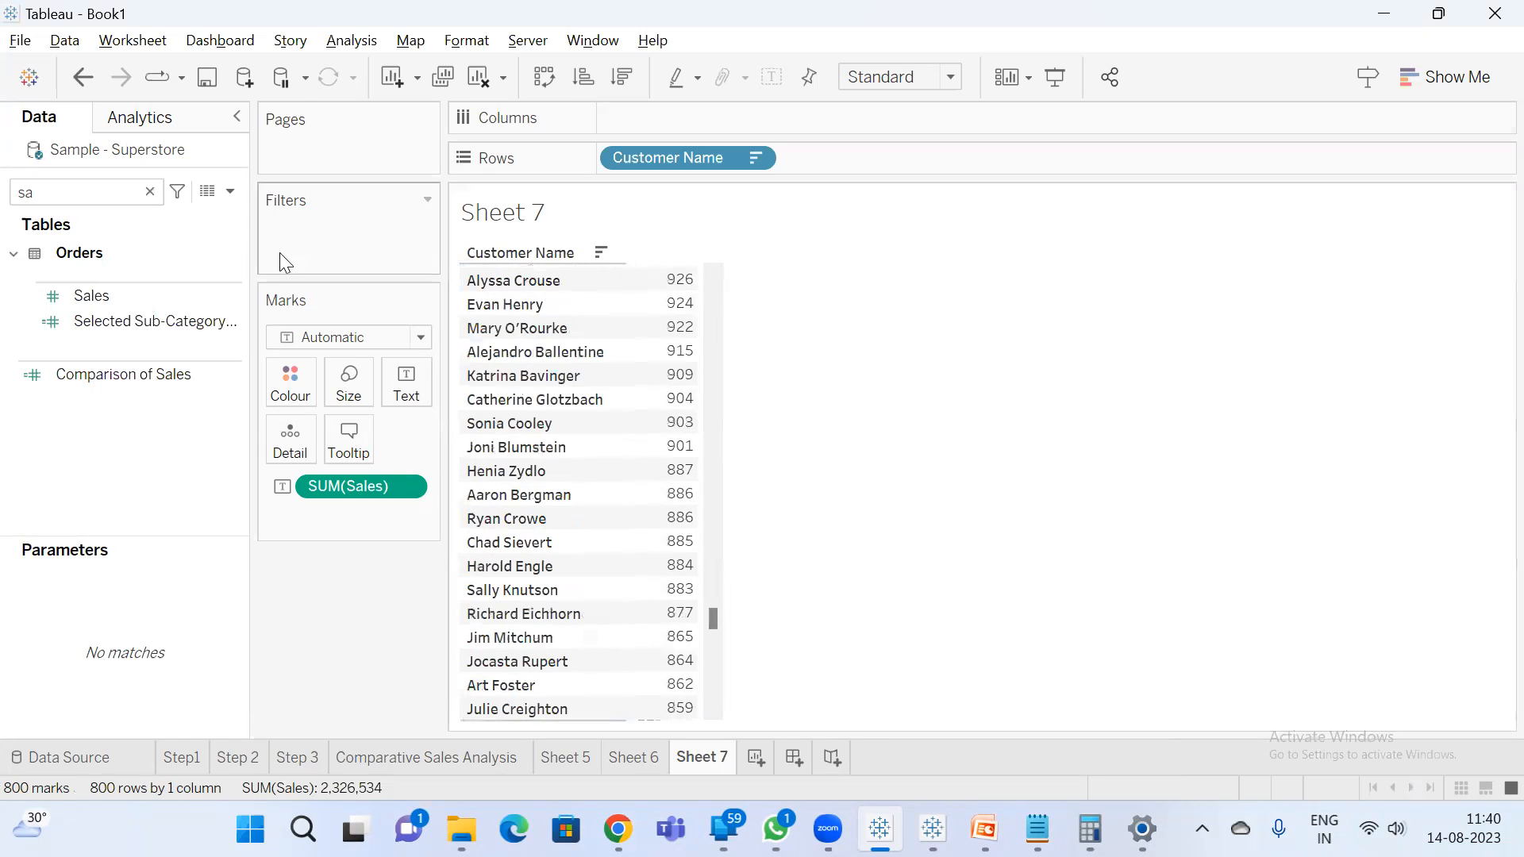
- Start a new set on Customer Name, named "Top N", limited by field to the top customers by sum of Sales
click(150, 192)
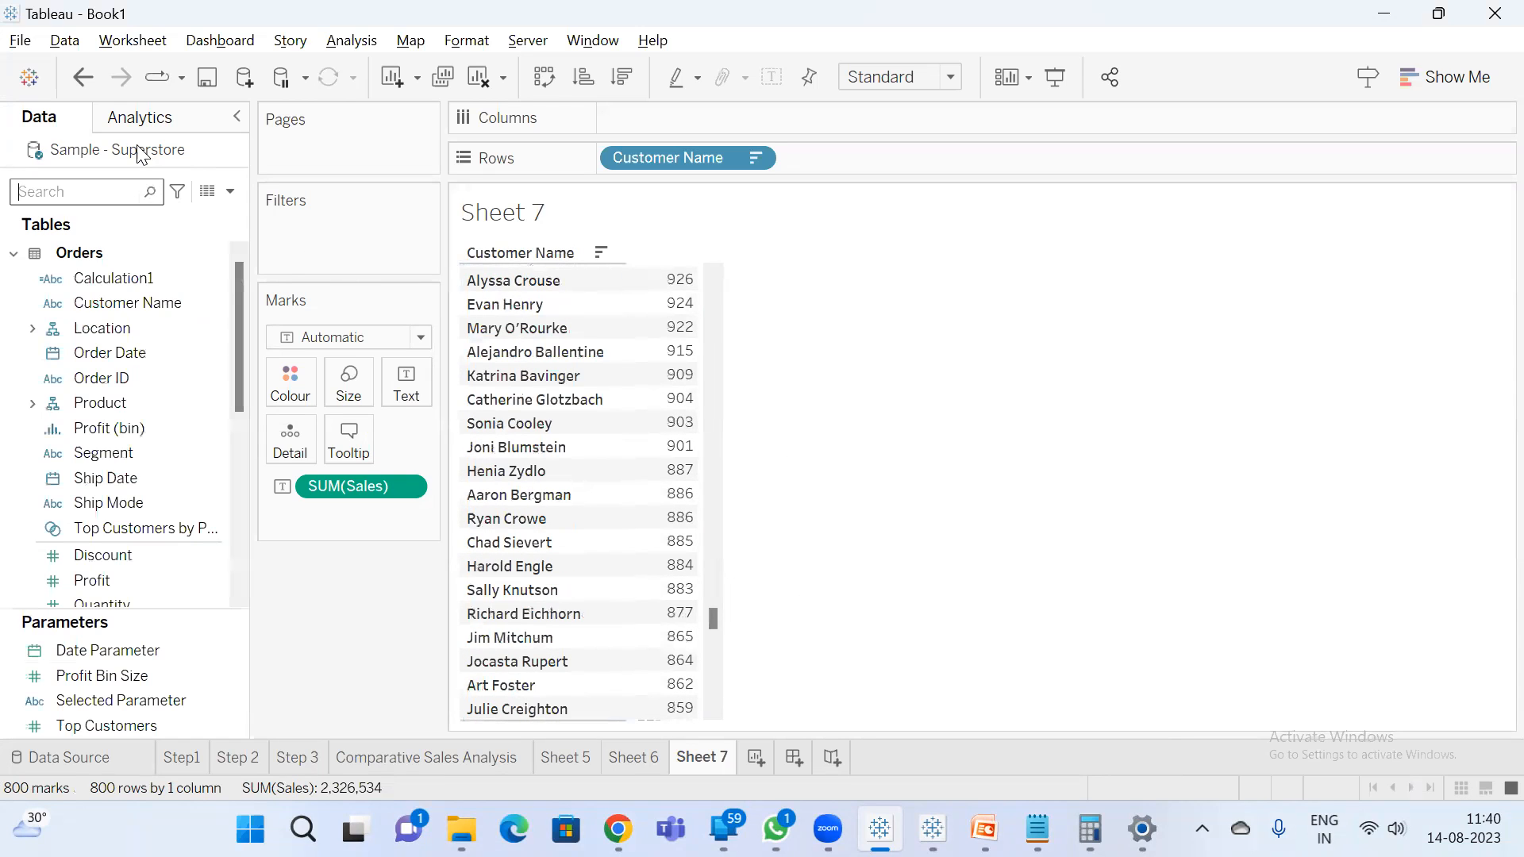
right_click(138, 295)
mouse_move(325, 482)
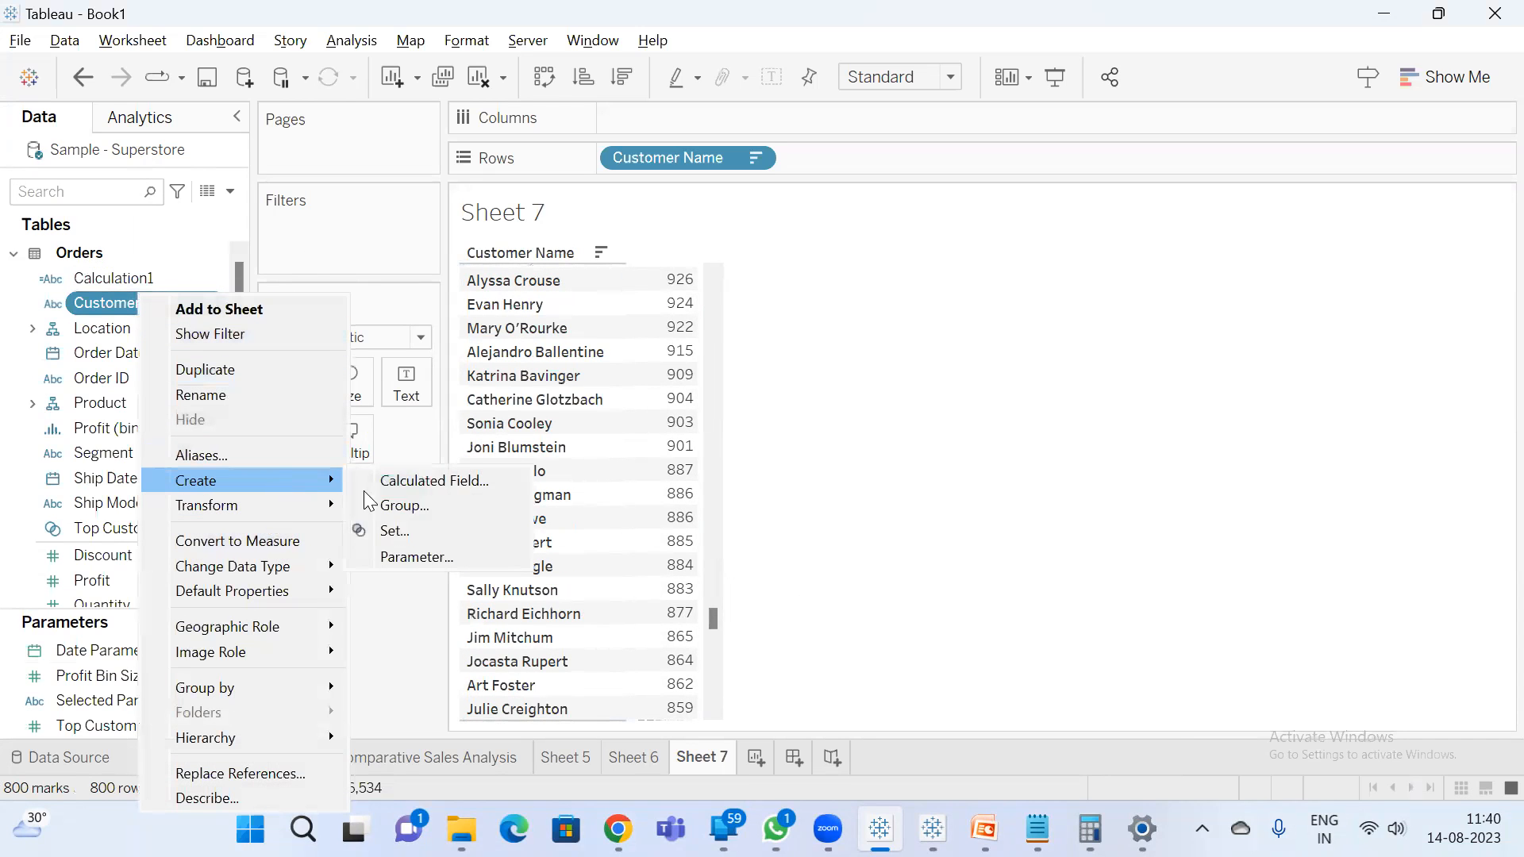
click(419, 521)
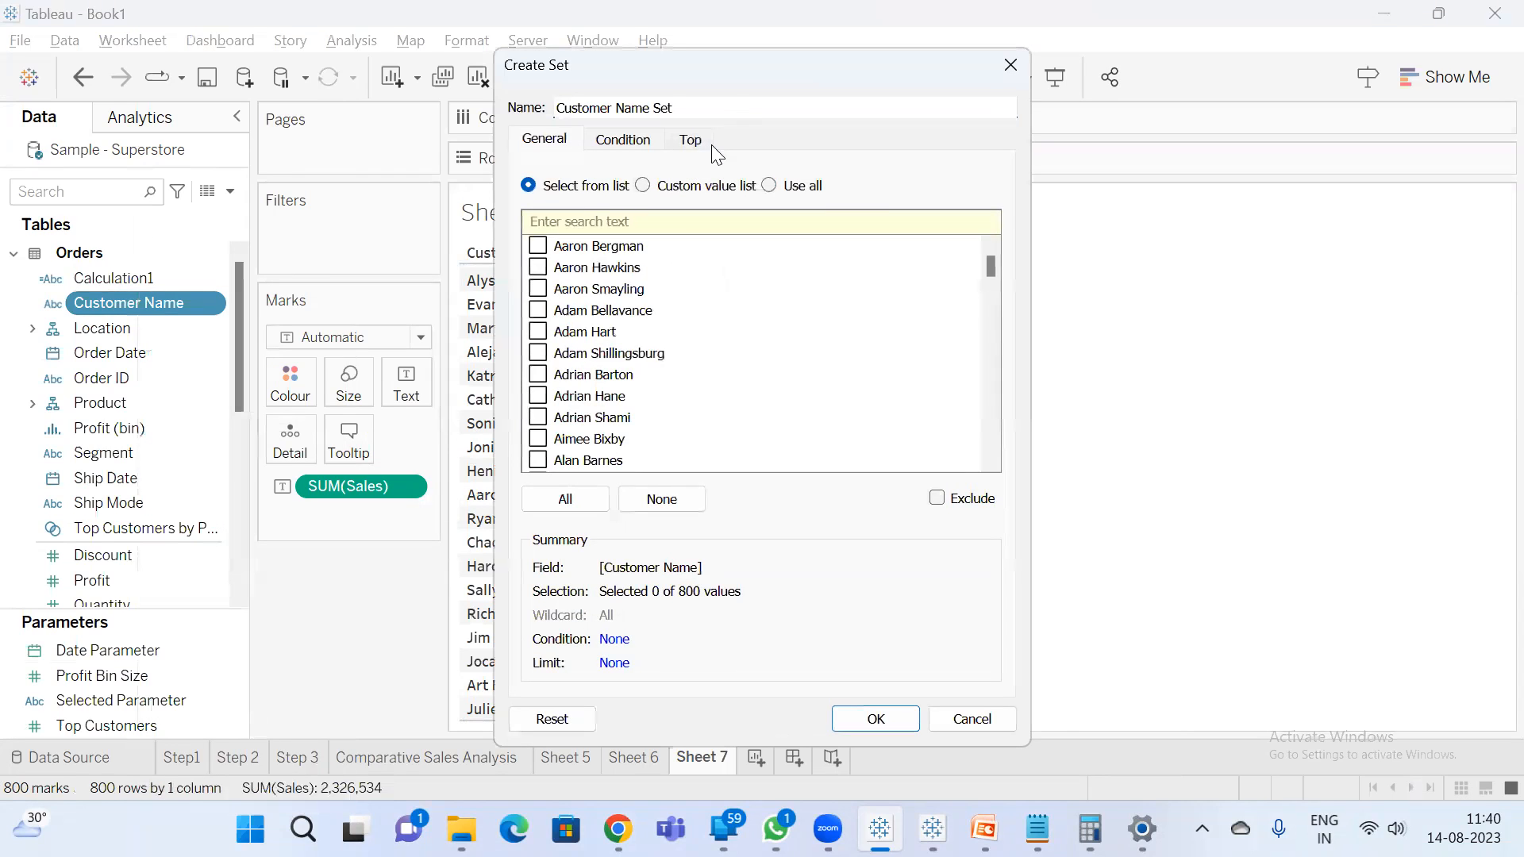
click(690, 139)
text(Top N)
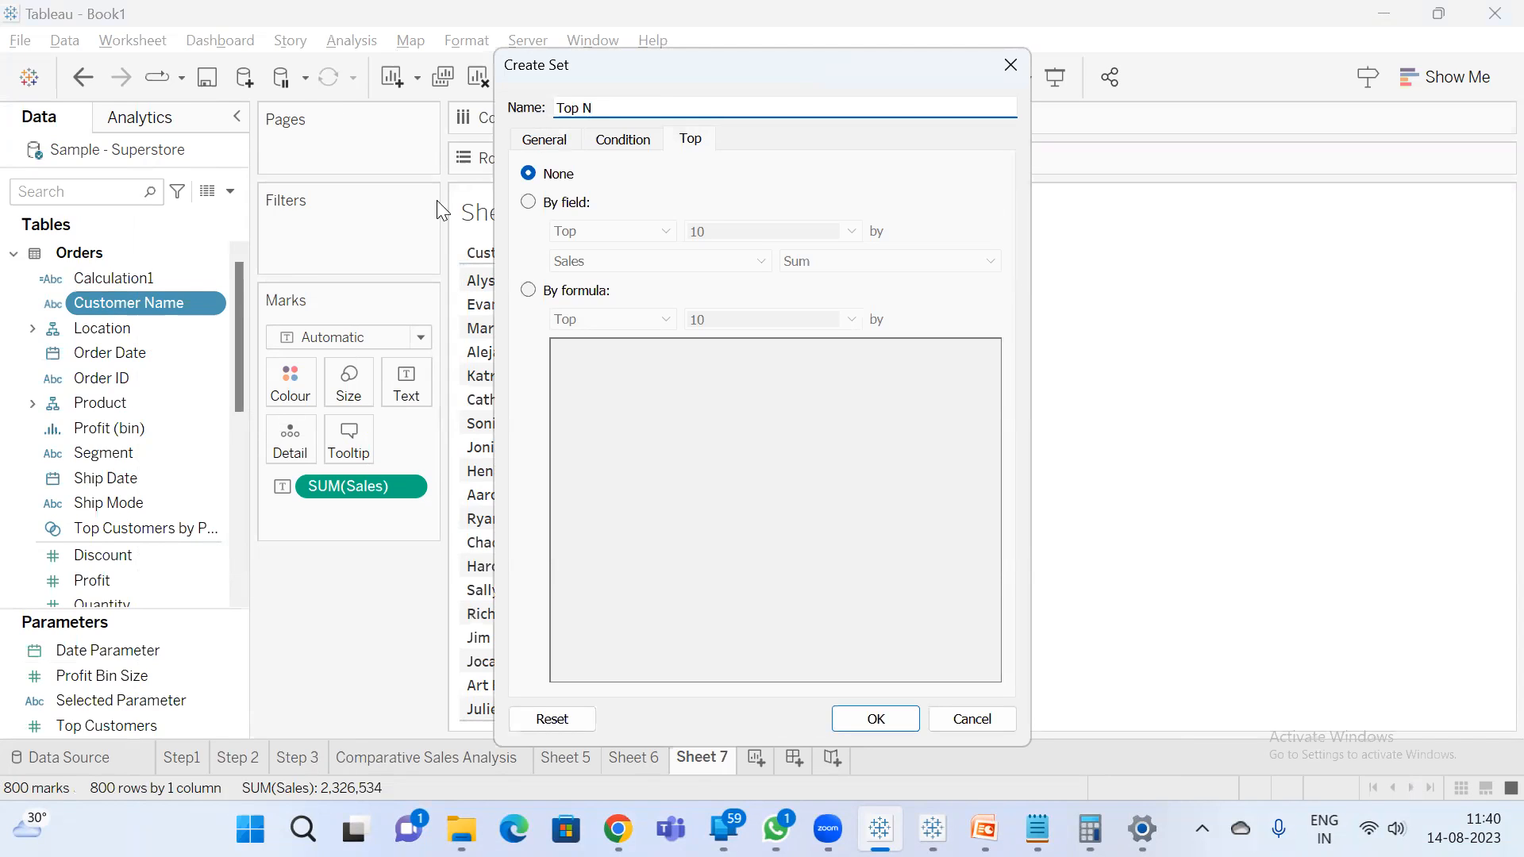
click(540, 204)
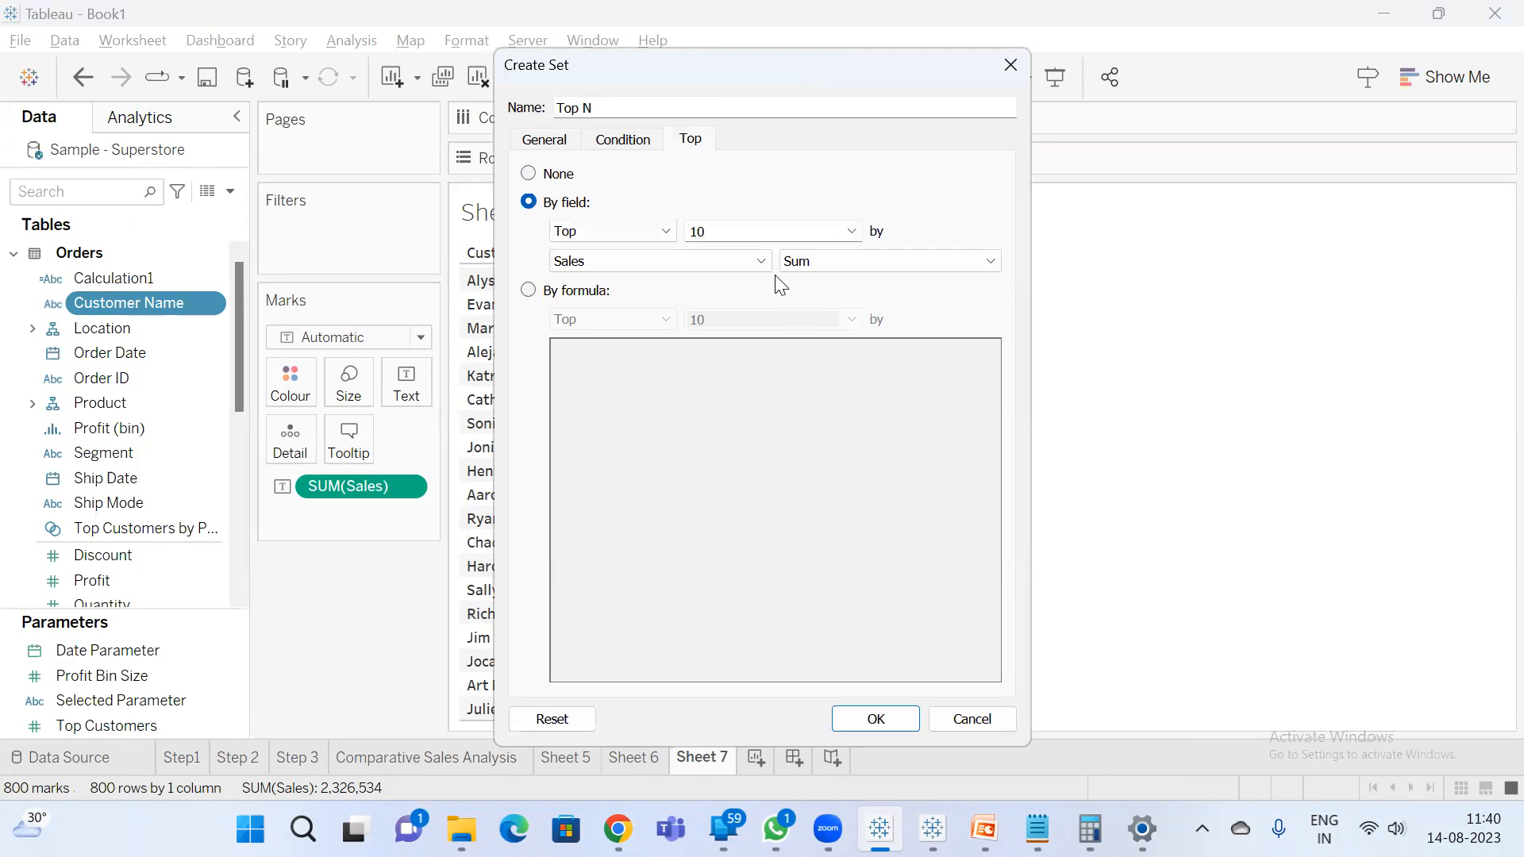
- Create a new parameter named "Select Value" as the set's top count and confirm the Top N set
click(852, 232)
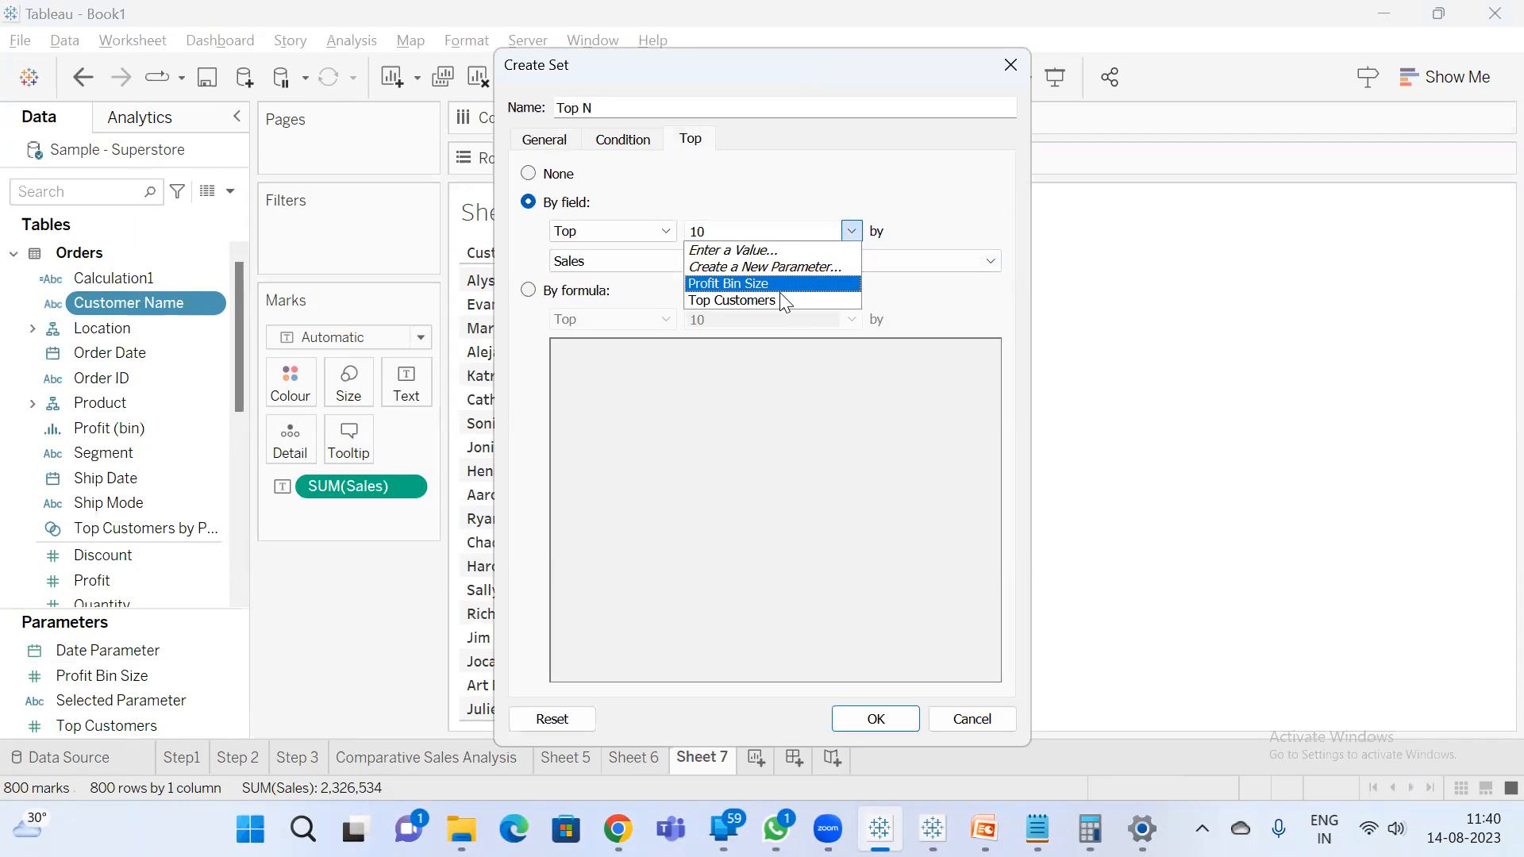
click(785, 266)
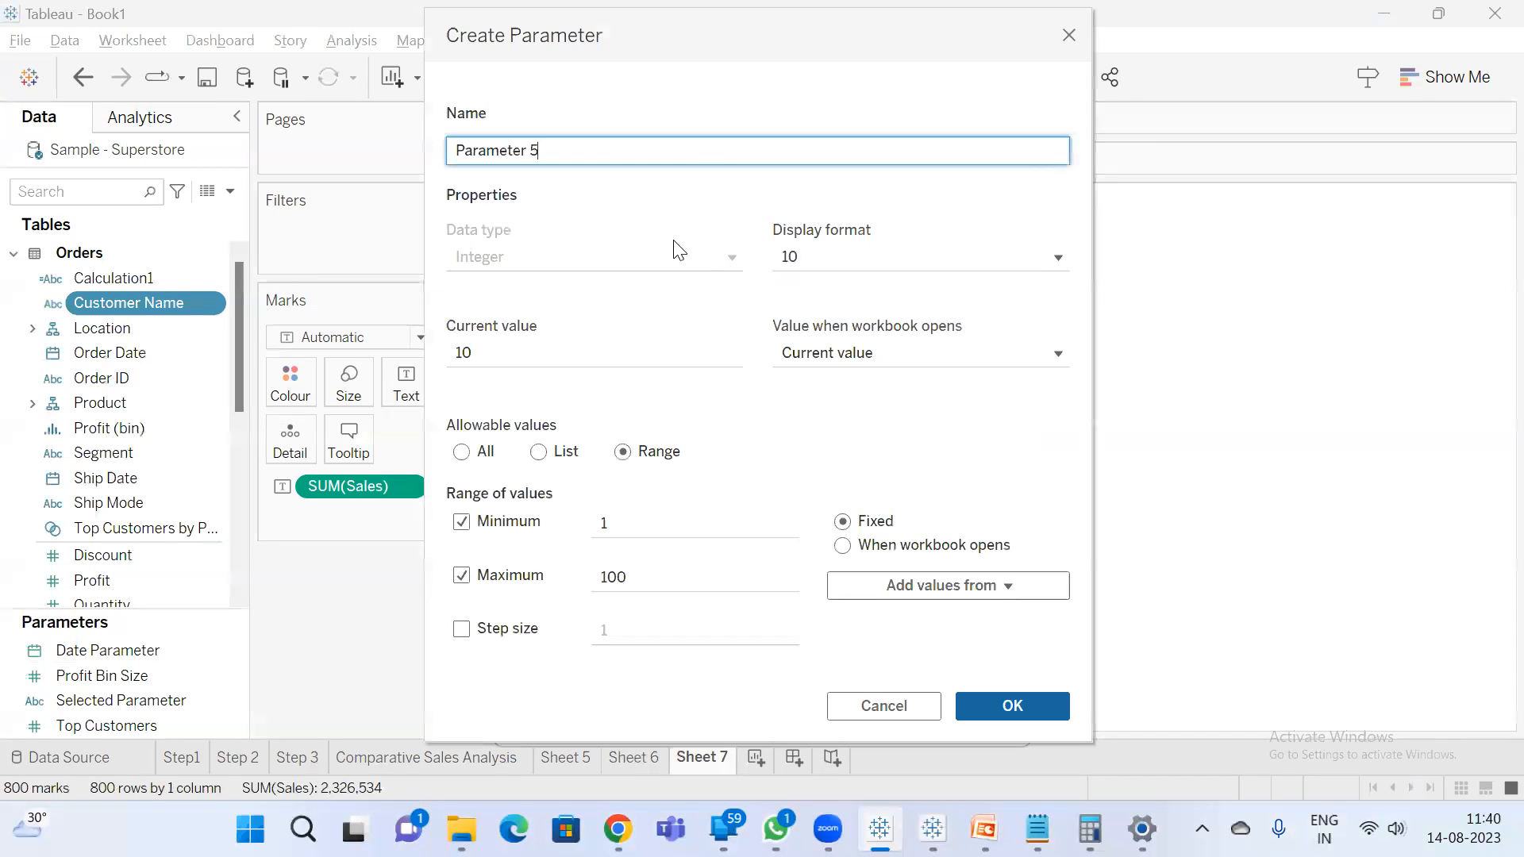
drag(632, 144, 7, 61)
text(Select Value)
click(1007, 707)
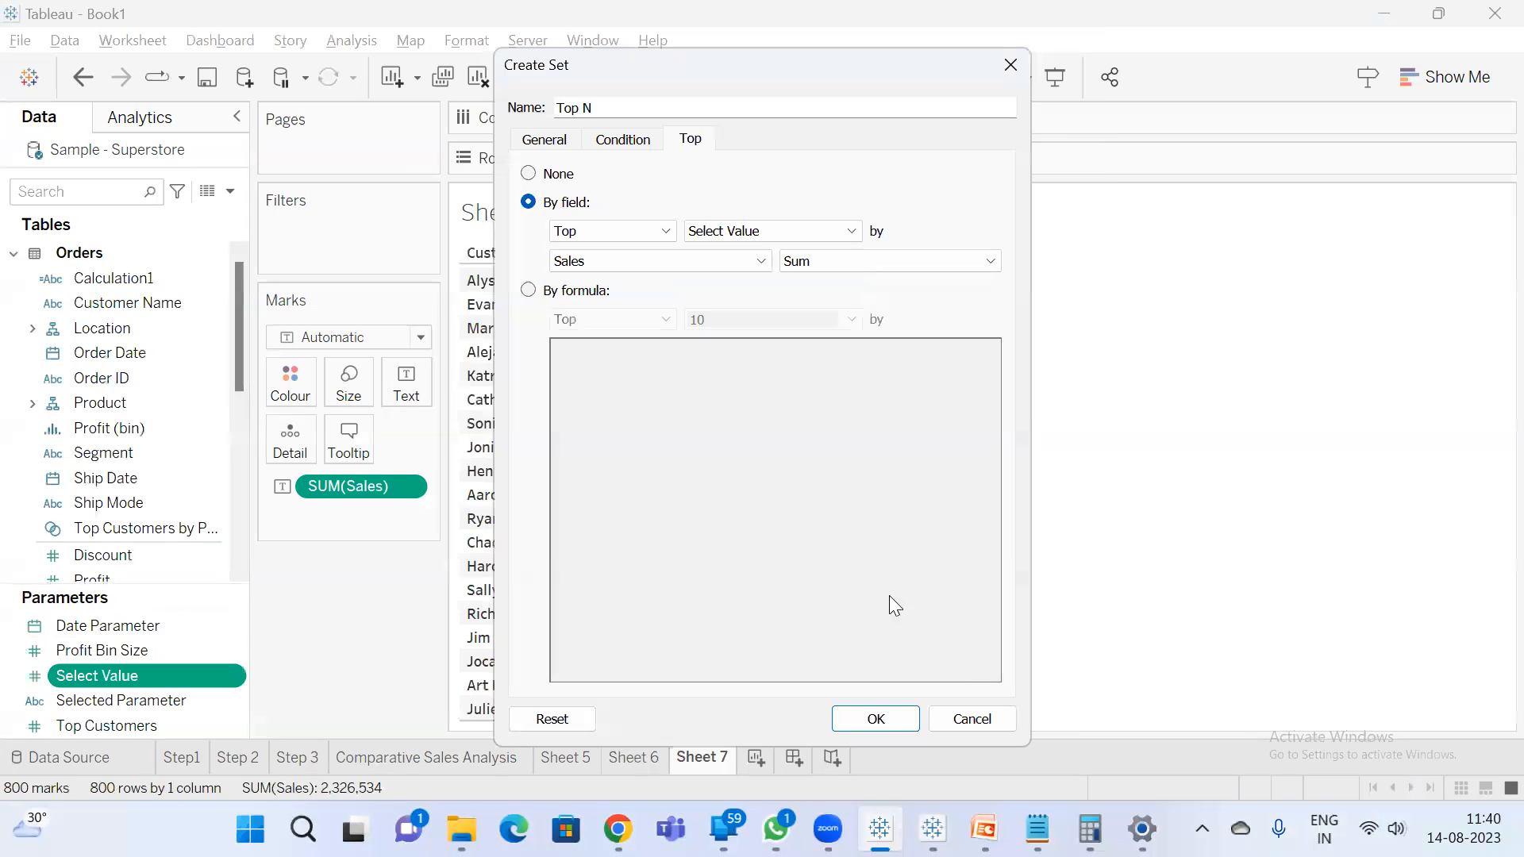
click(876, 719)
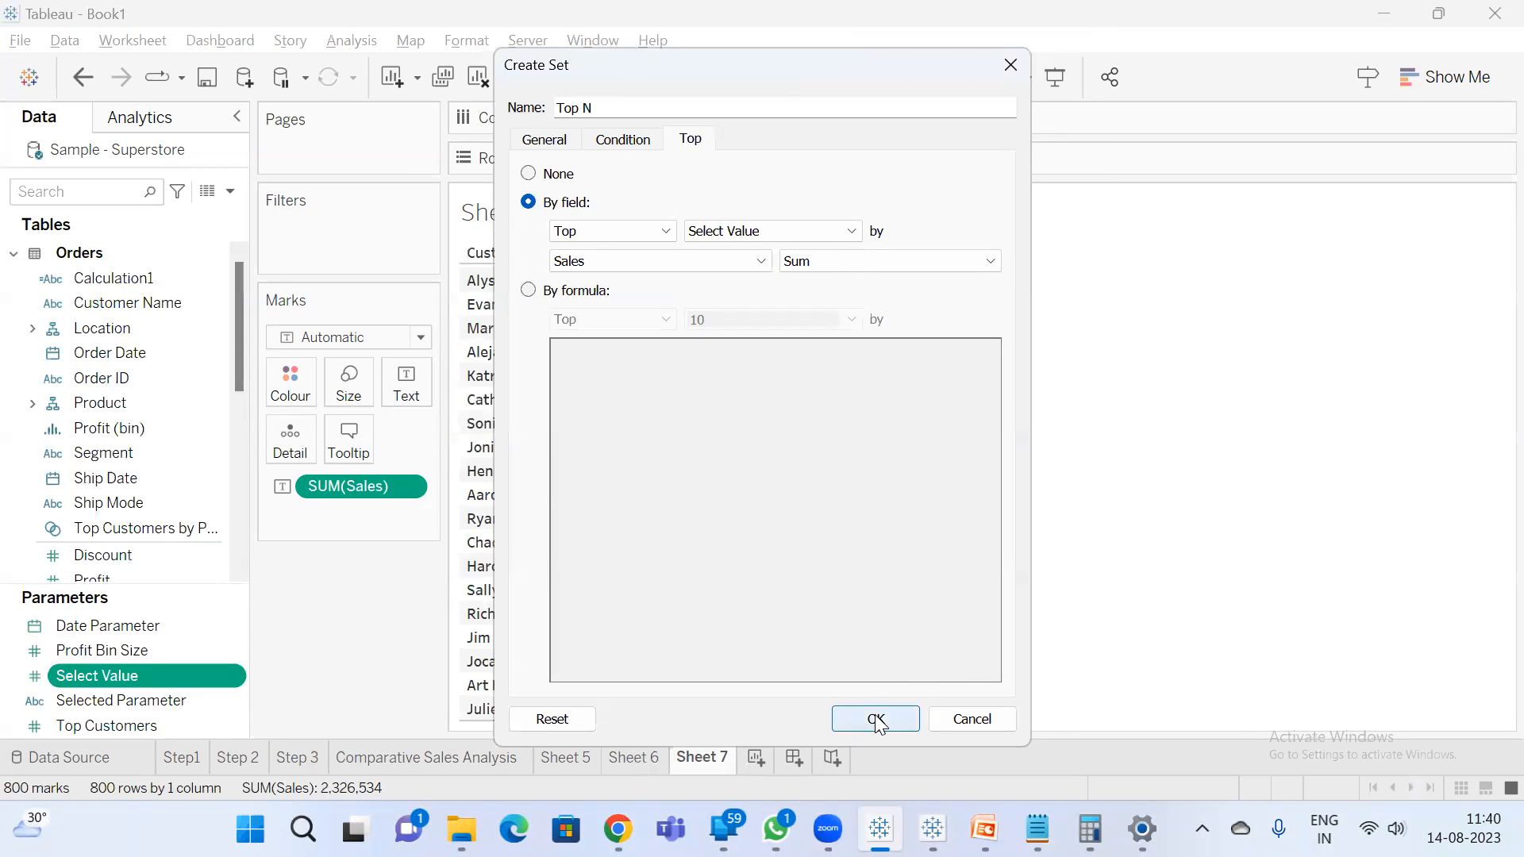
- Duplicate the Top N set in the Orders table
drag(143, 561, 136, 649)
right_click(117, 554)
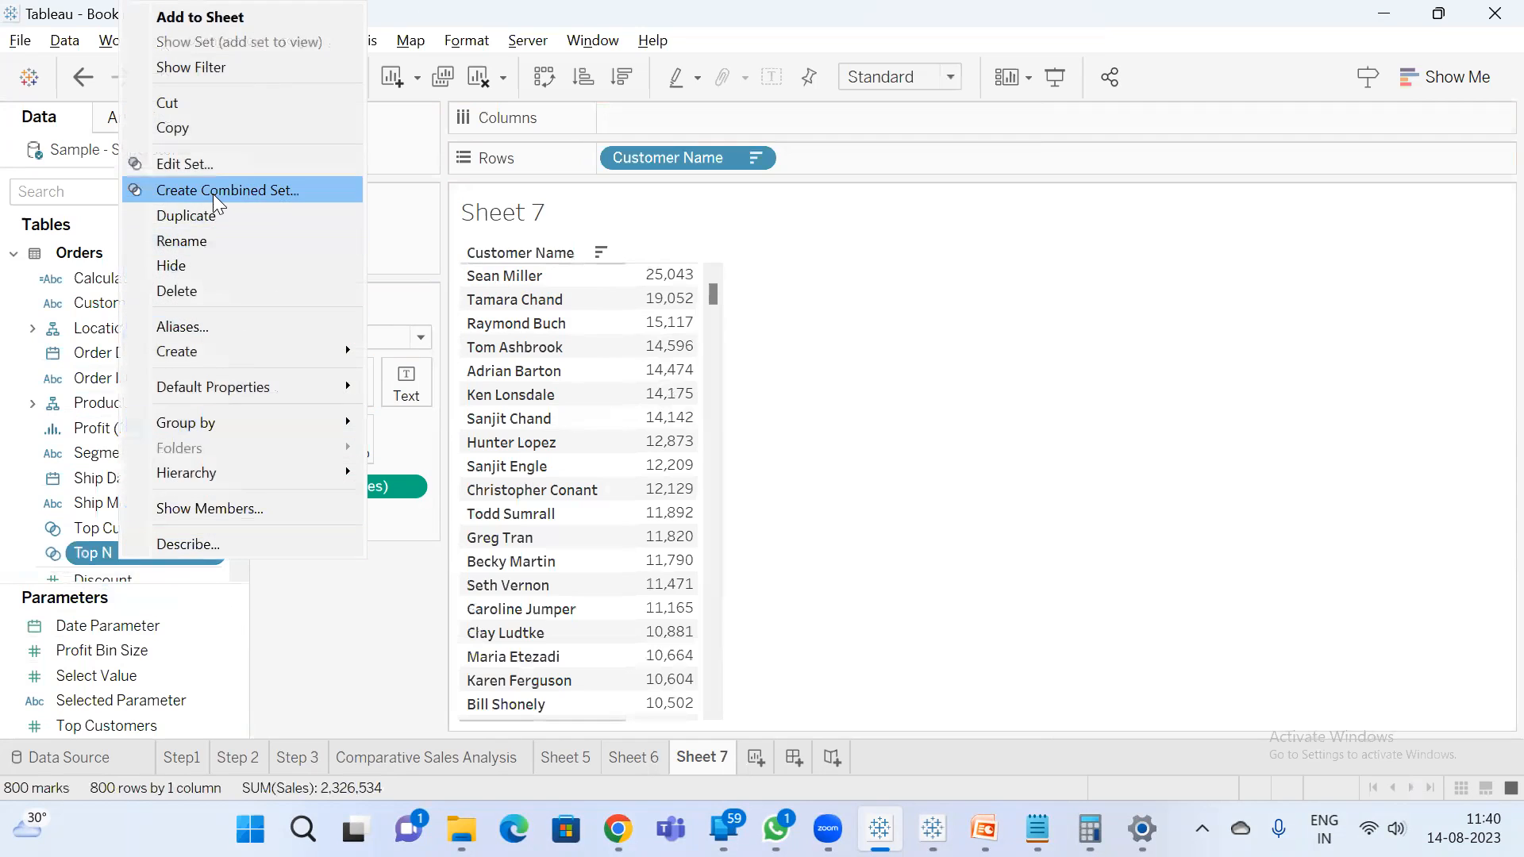
click(211, 214)
- Change the duplicated set to the bottom Select Value customers by sum of Sales and rename it "Bottom N"
scroll(190, 500, down, 3)
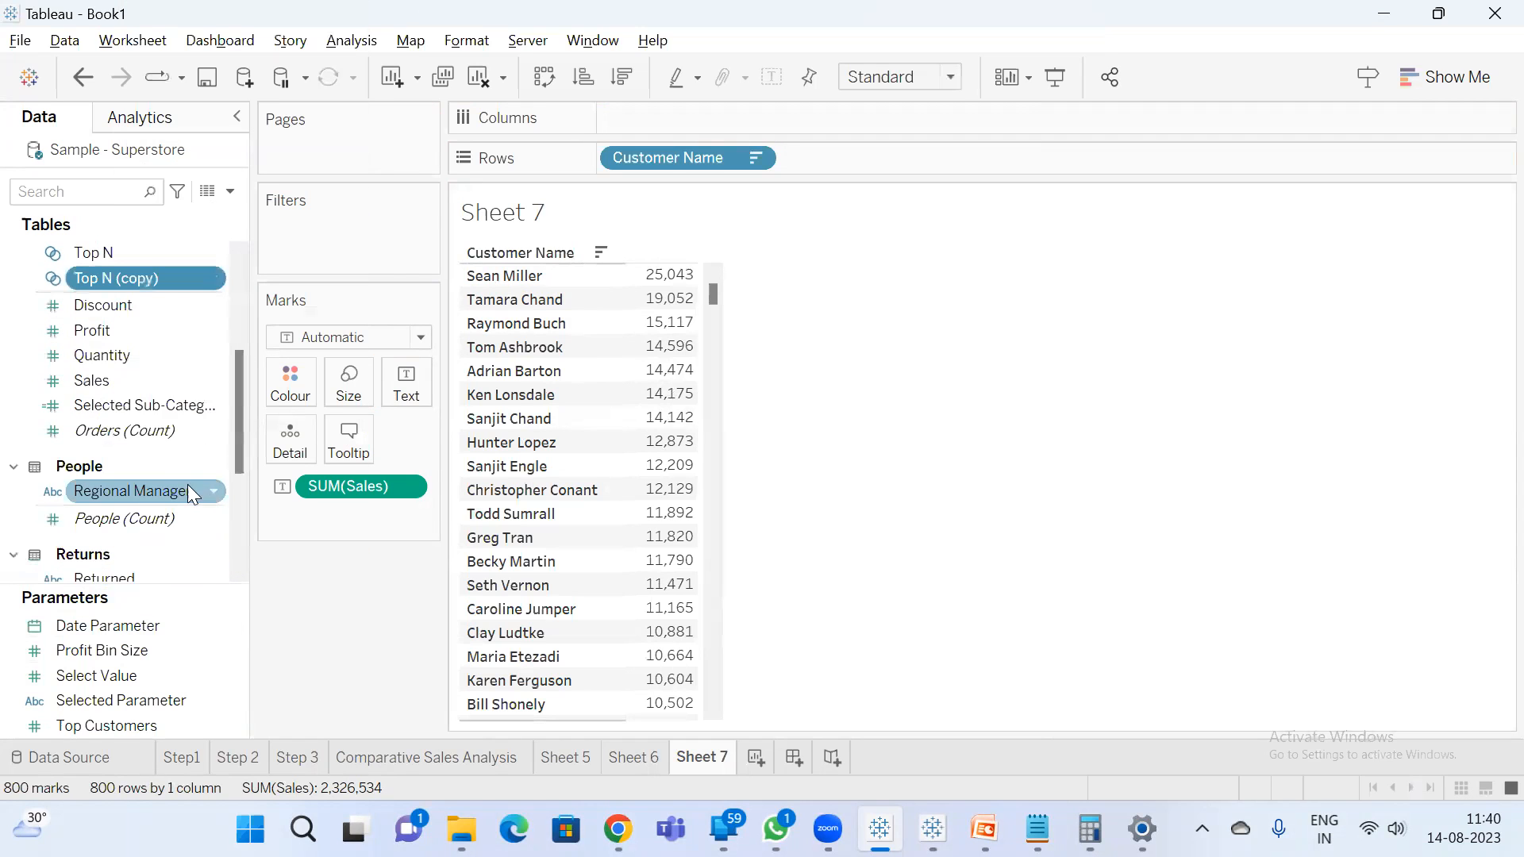
right_click(127, 278)
click(222, 438)
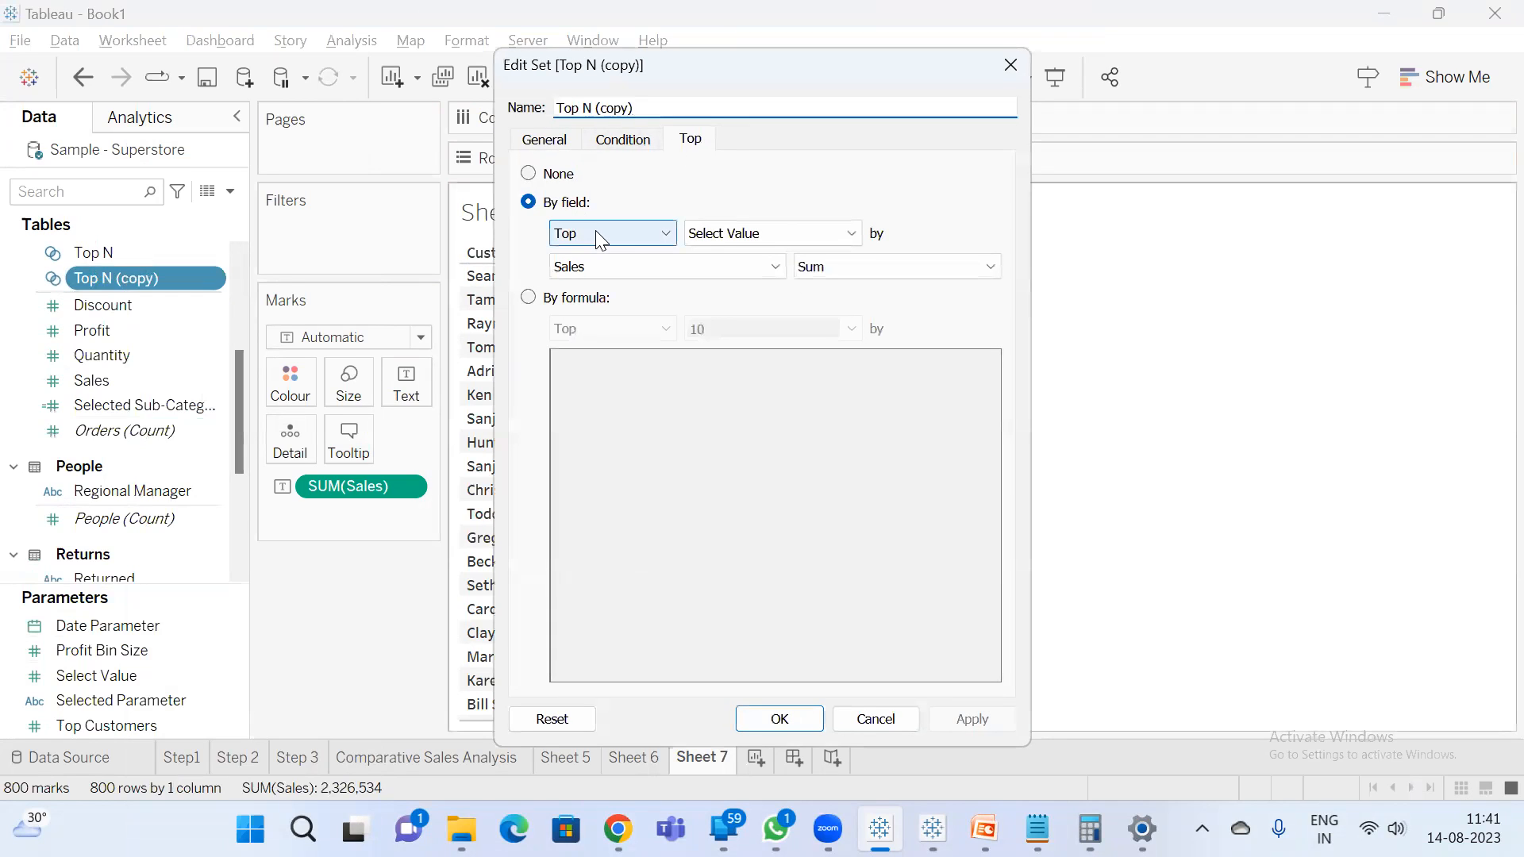
click(616, 233)
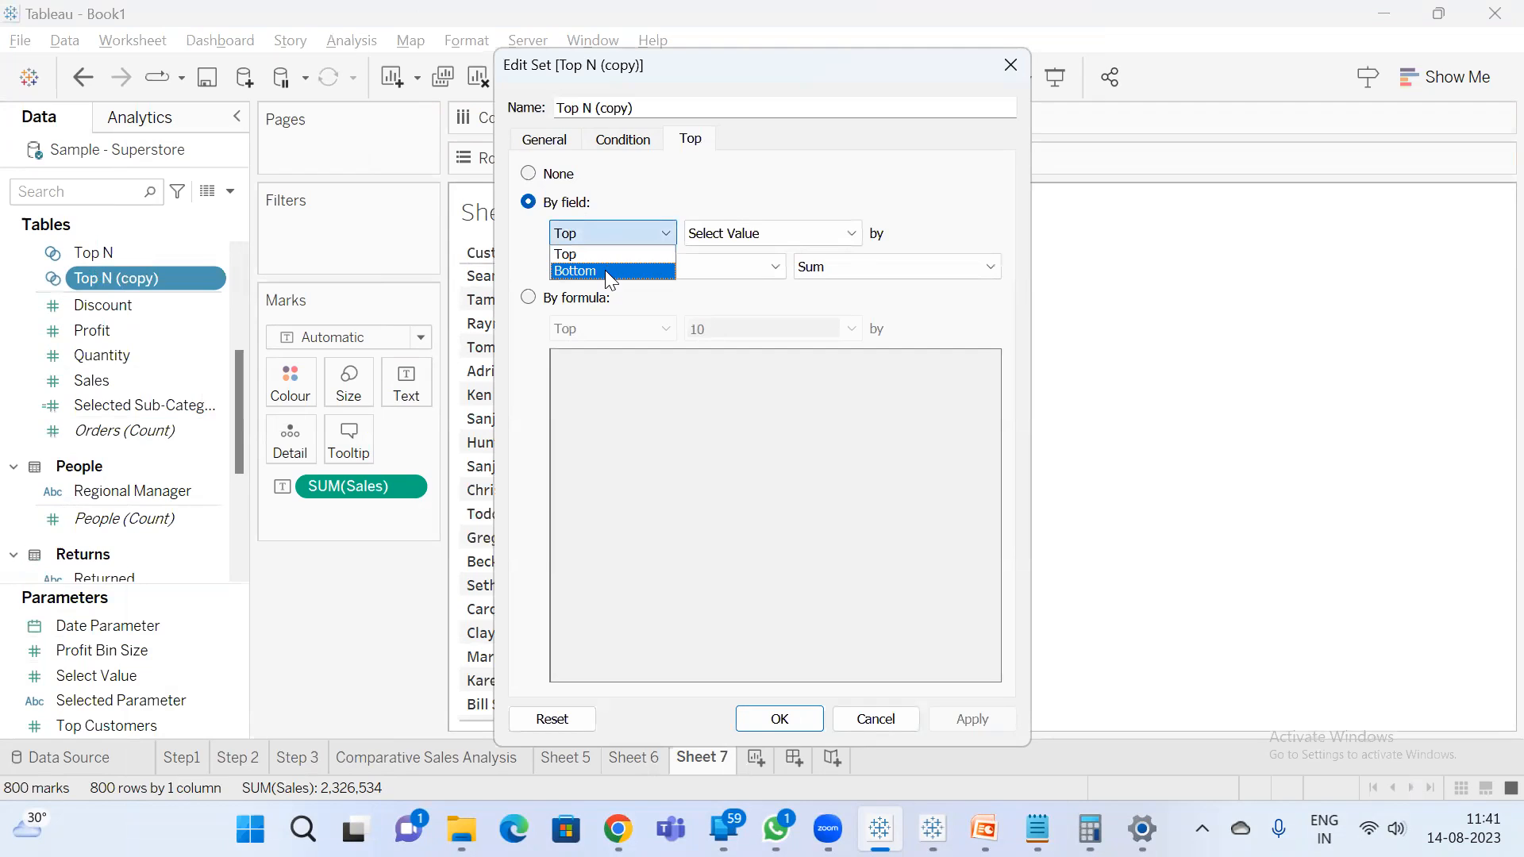
click(605, 270)
click(779, 227)
click(780, 227)
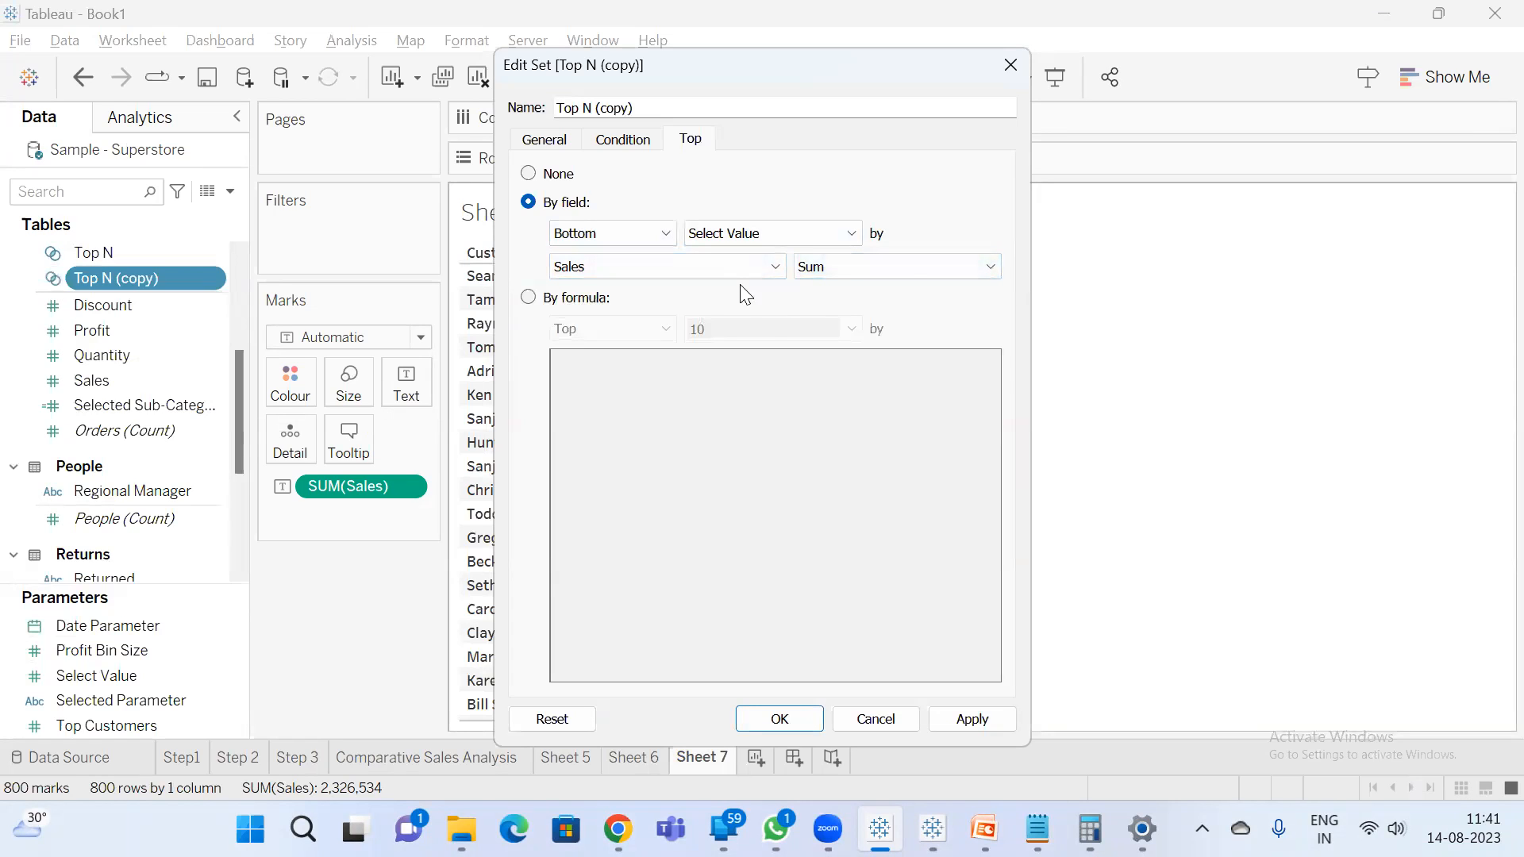
drag(704, 108, 269, 70)
text(Bottom)
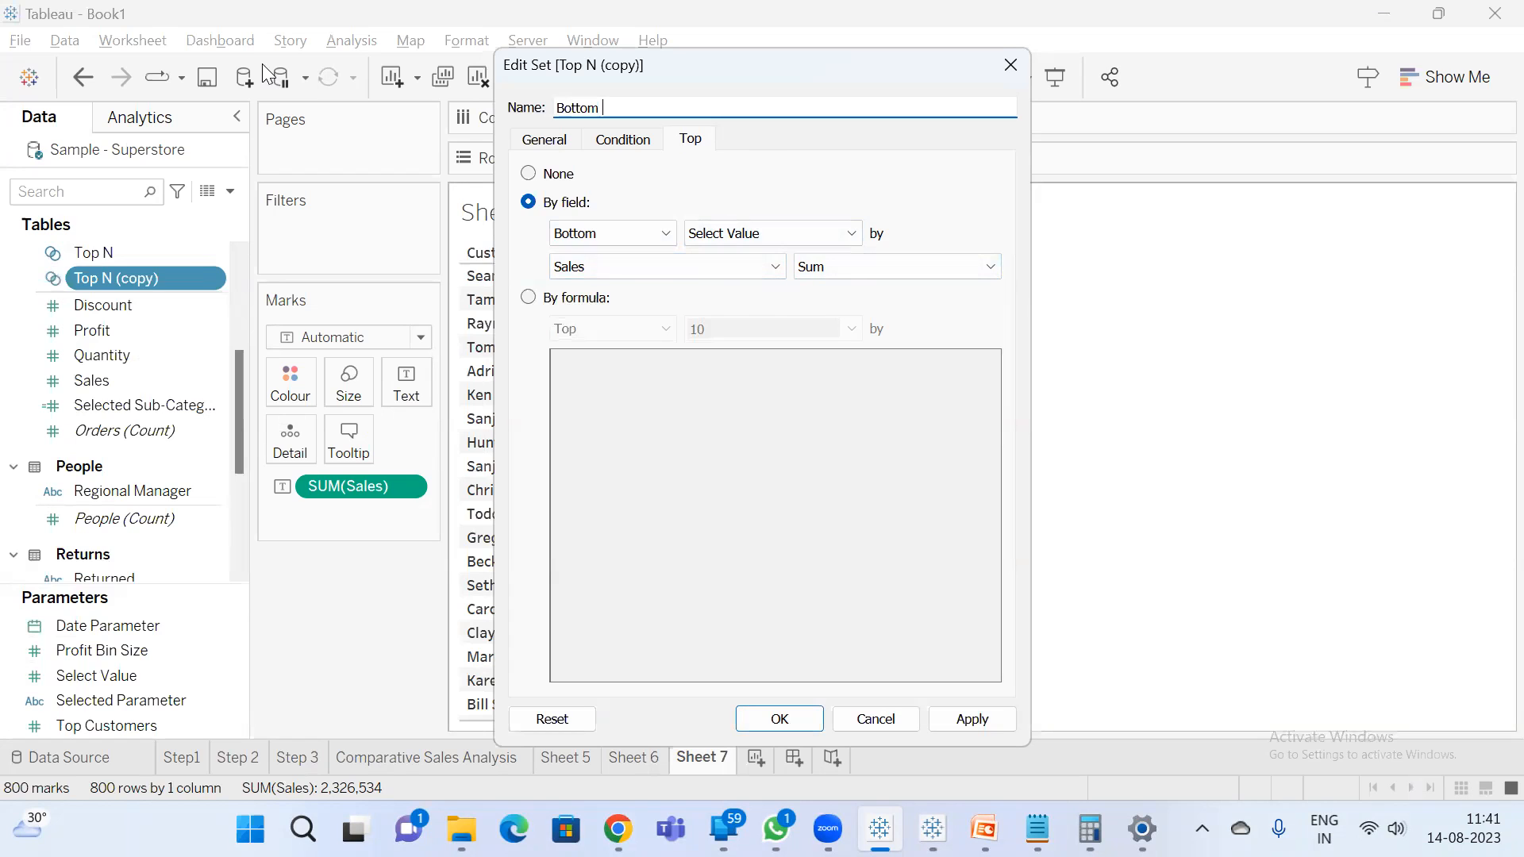
text( N)
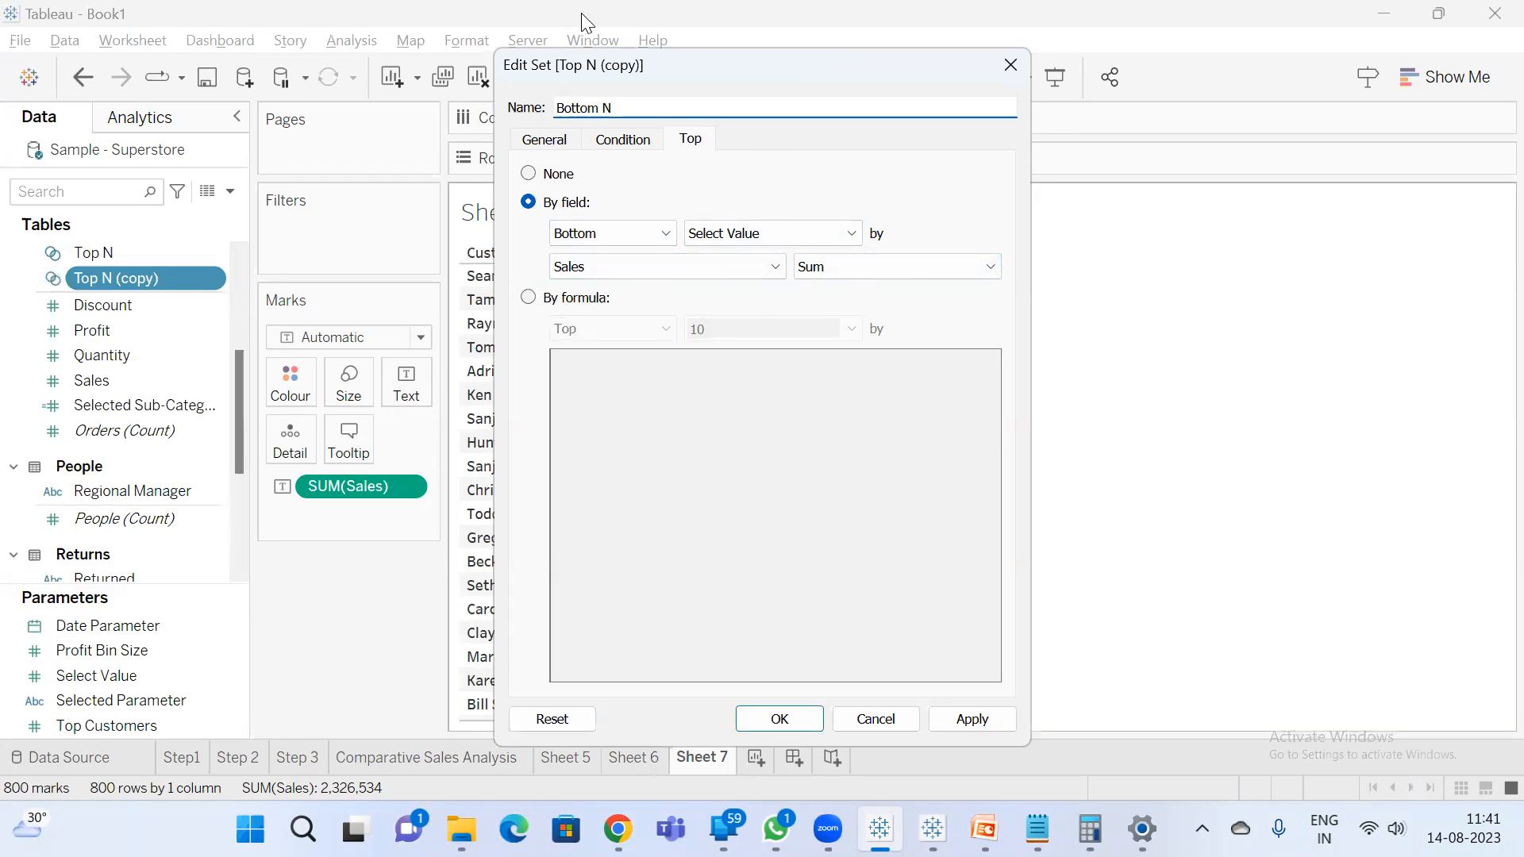
click(778, 719)
- Combine the Bottom N and Top N sets into a new set named "Top & Bottom N" that keeps all members in both sets
click(110, 254)
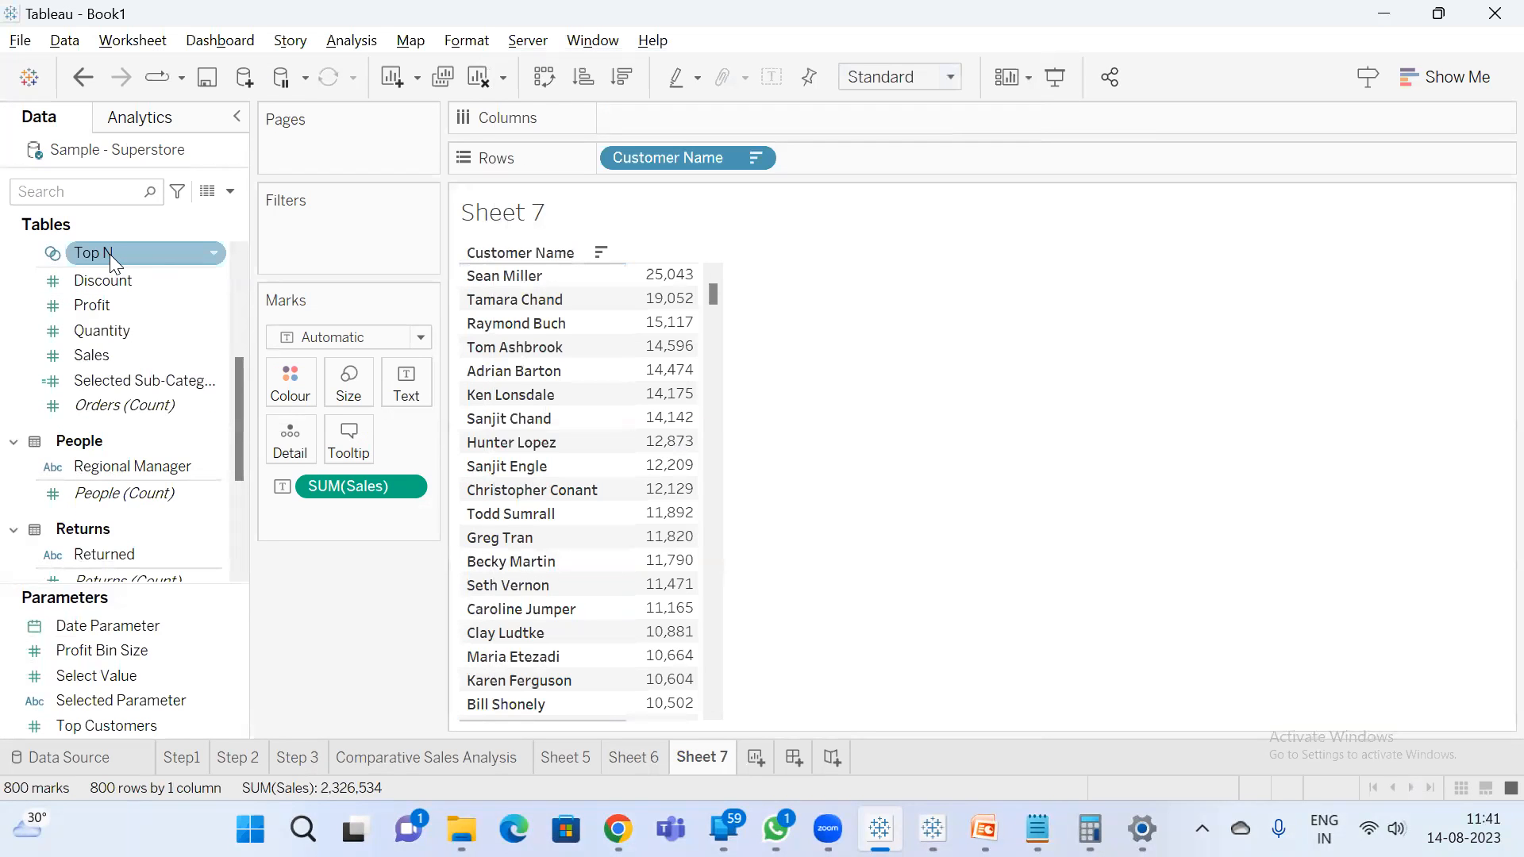
scroll(201, 404, up, 5)
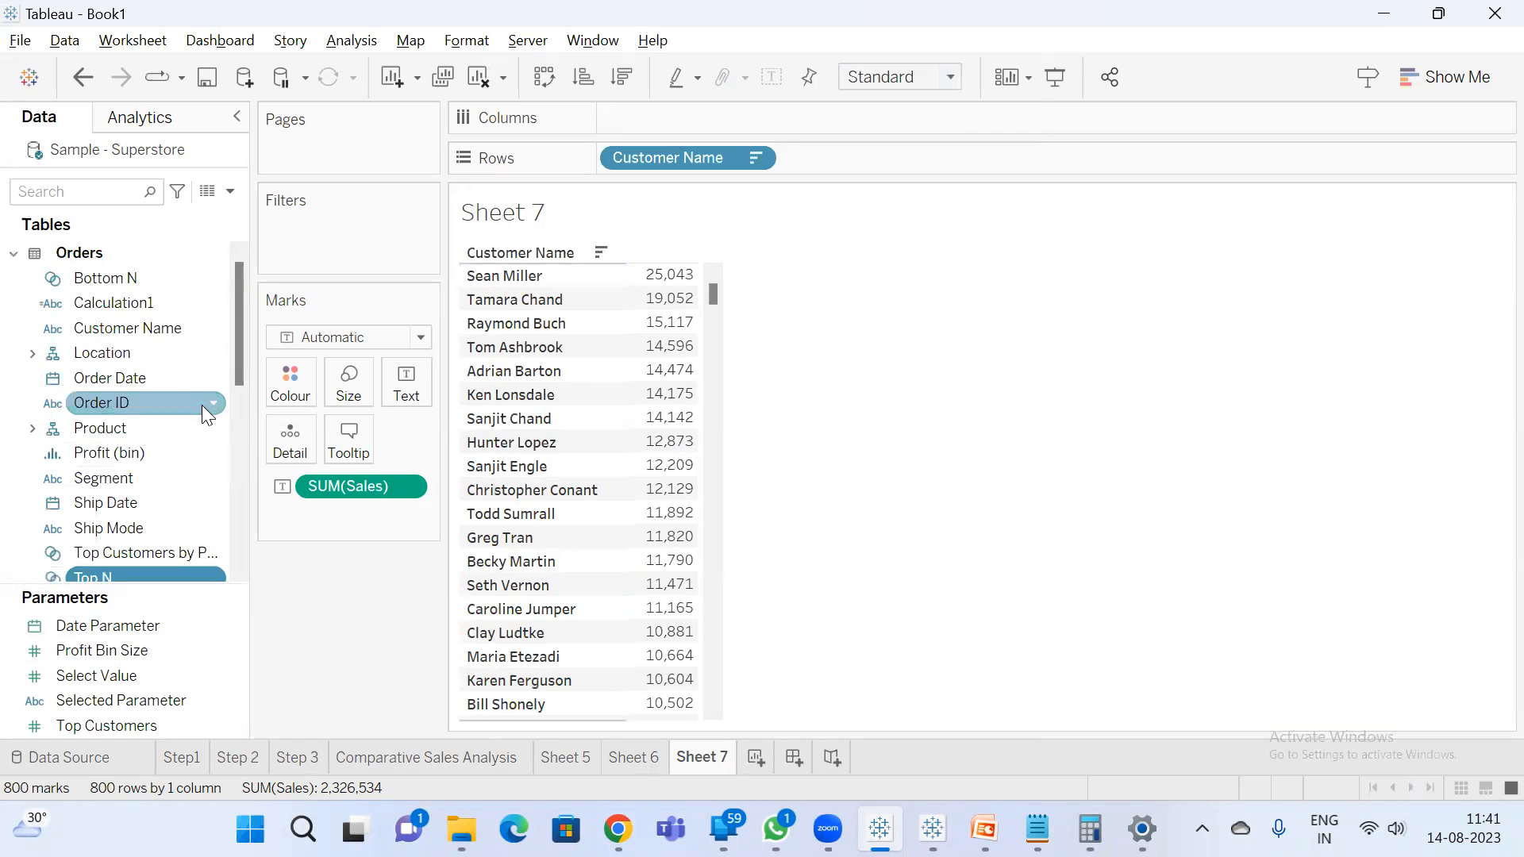
ctrl+click(130, 274)
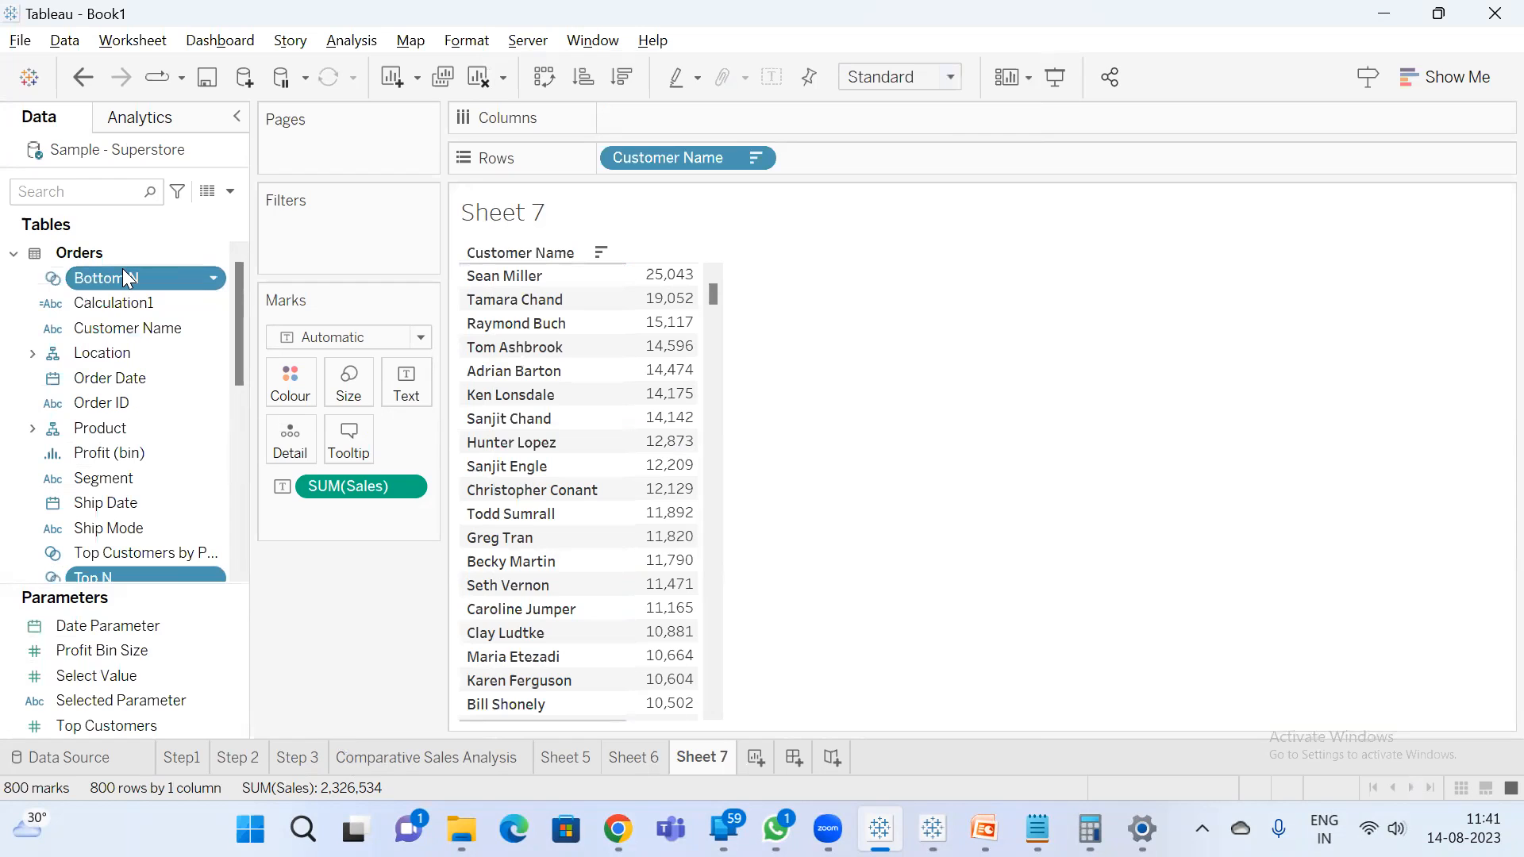
click(174, 278)
drag(170, 270, 141, 316)
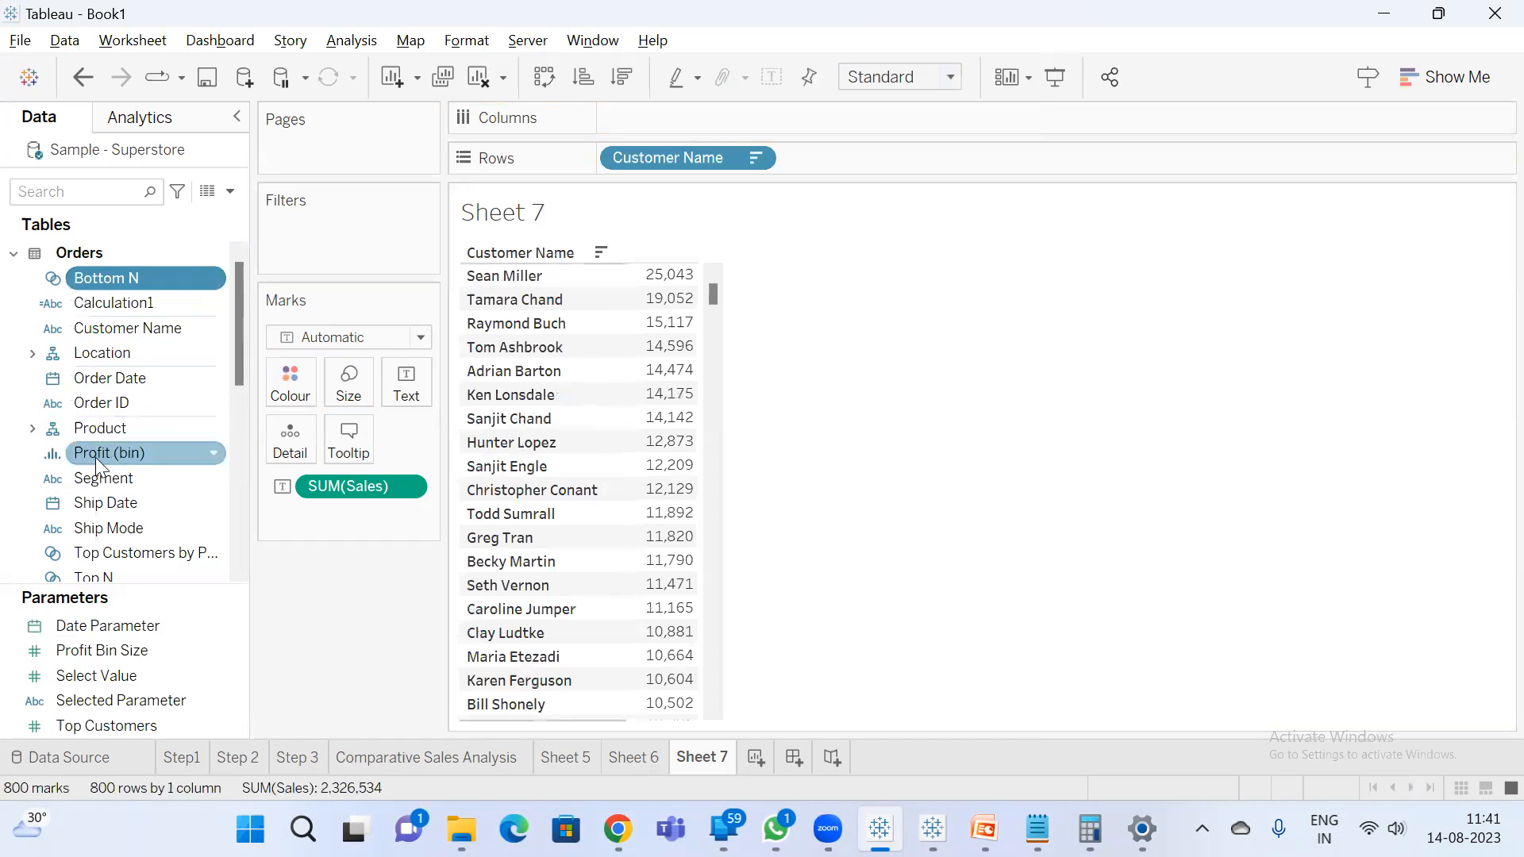
ctrl+click(125, 571)
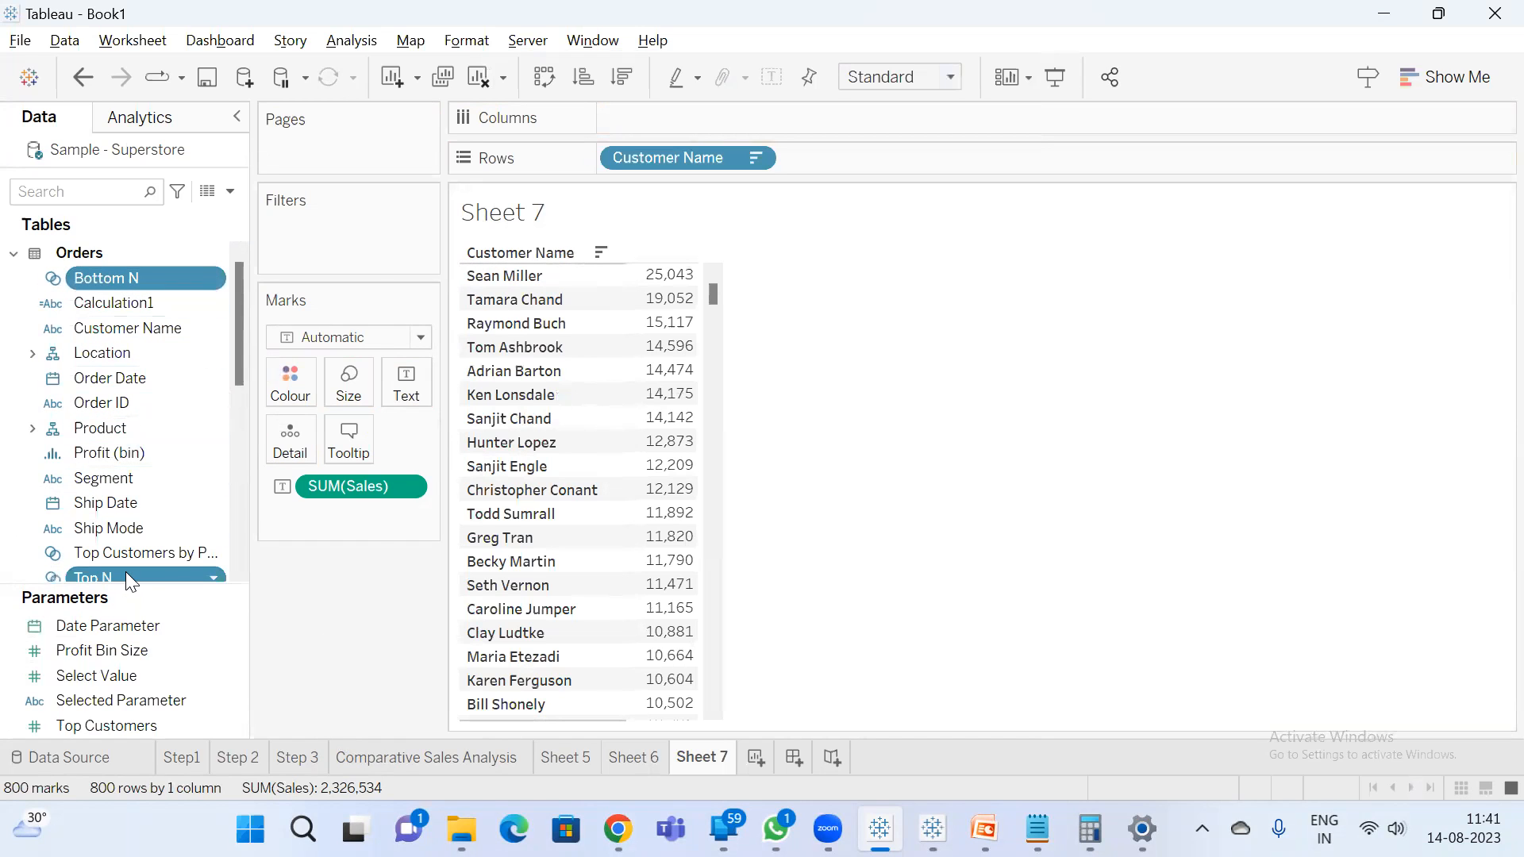
right_click(126, 571)
click(201, 331)
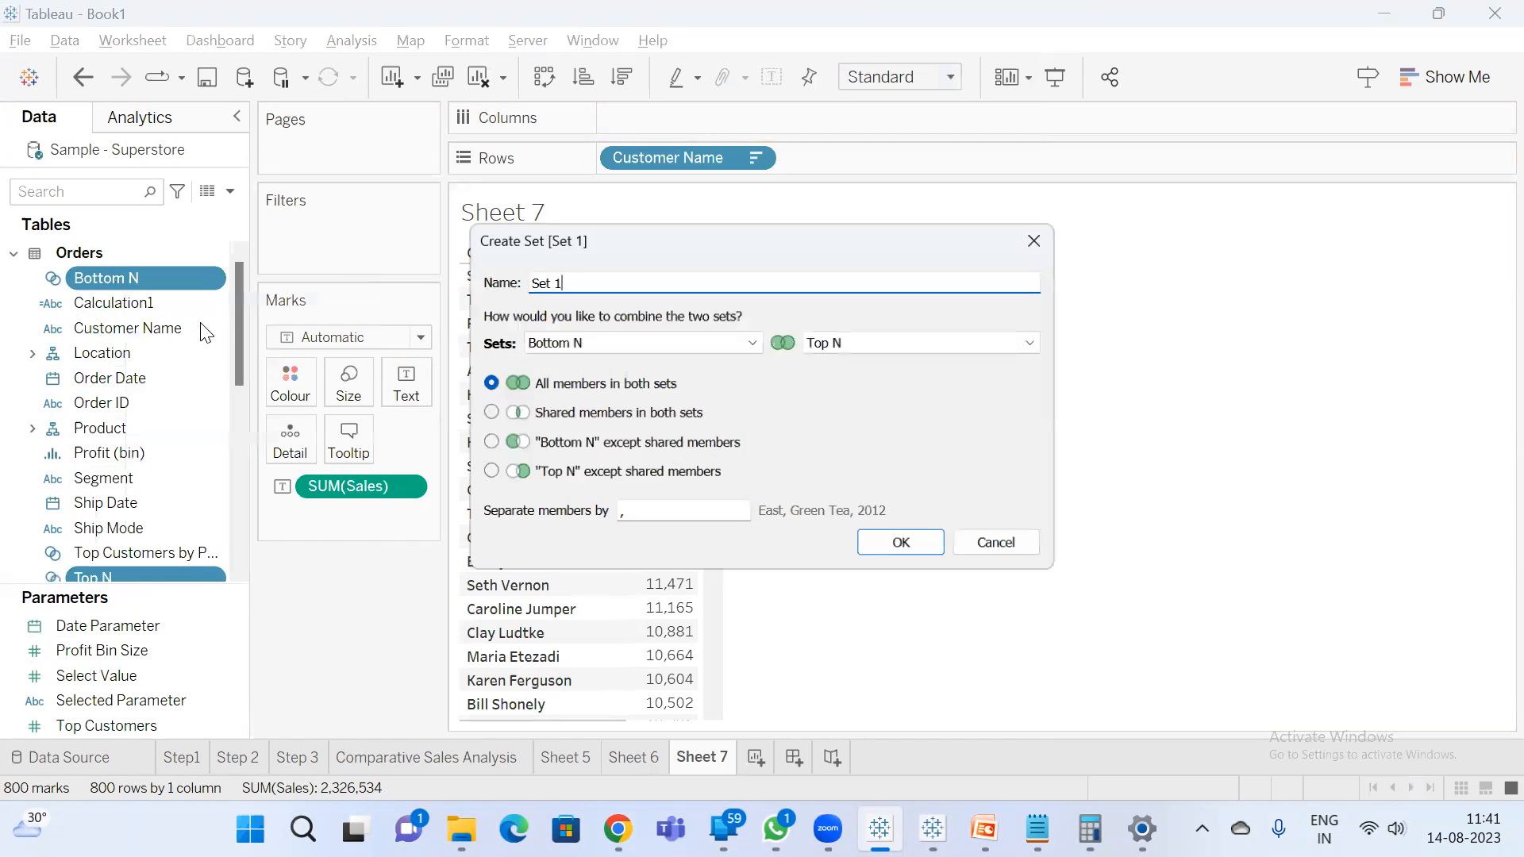
key(ctrl+a)
text(Top & B)
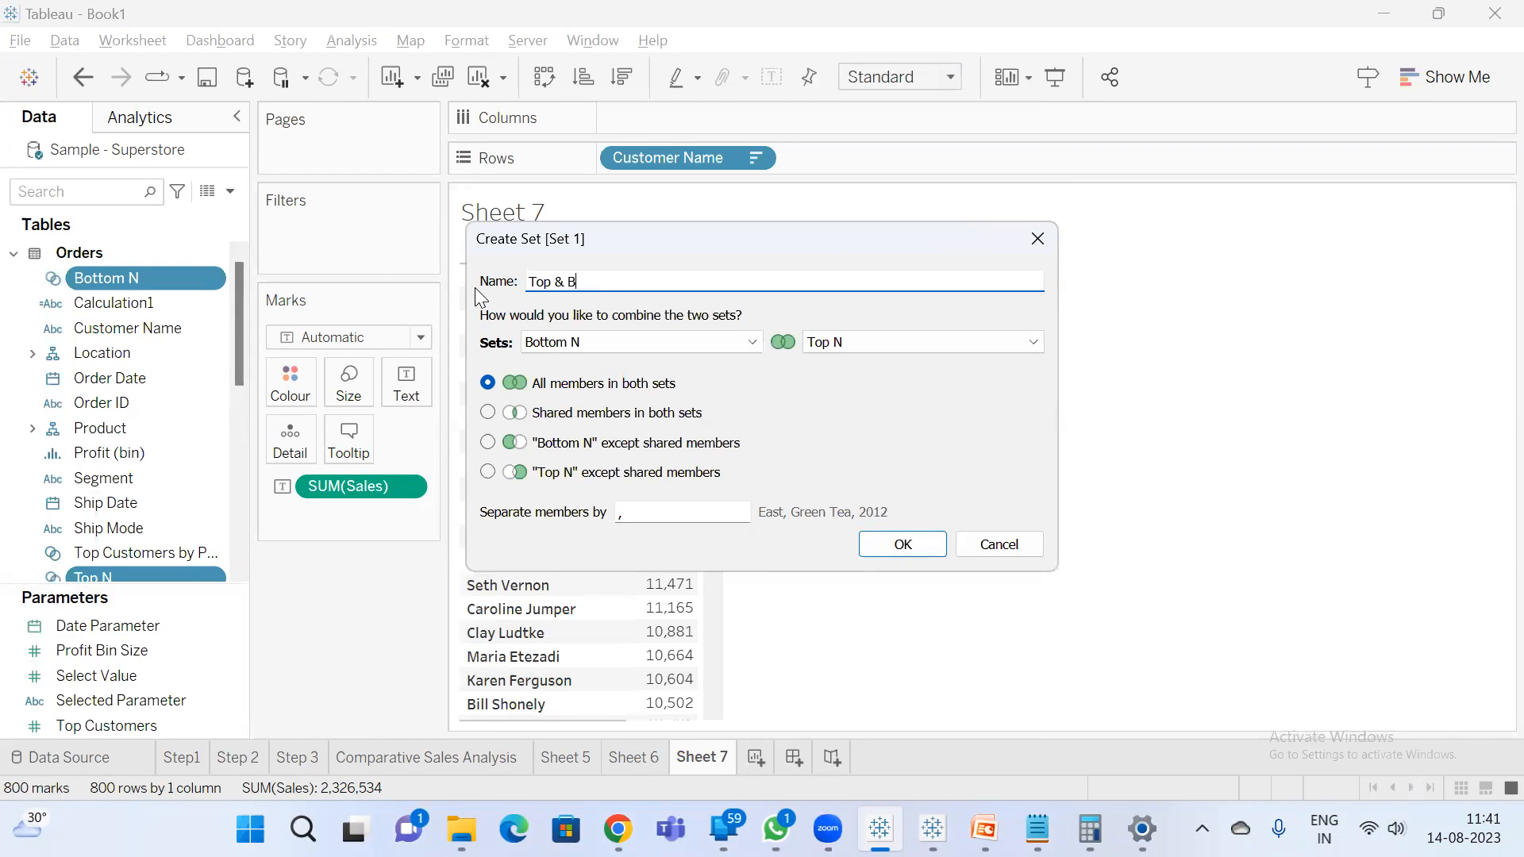
text(ottom N)
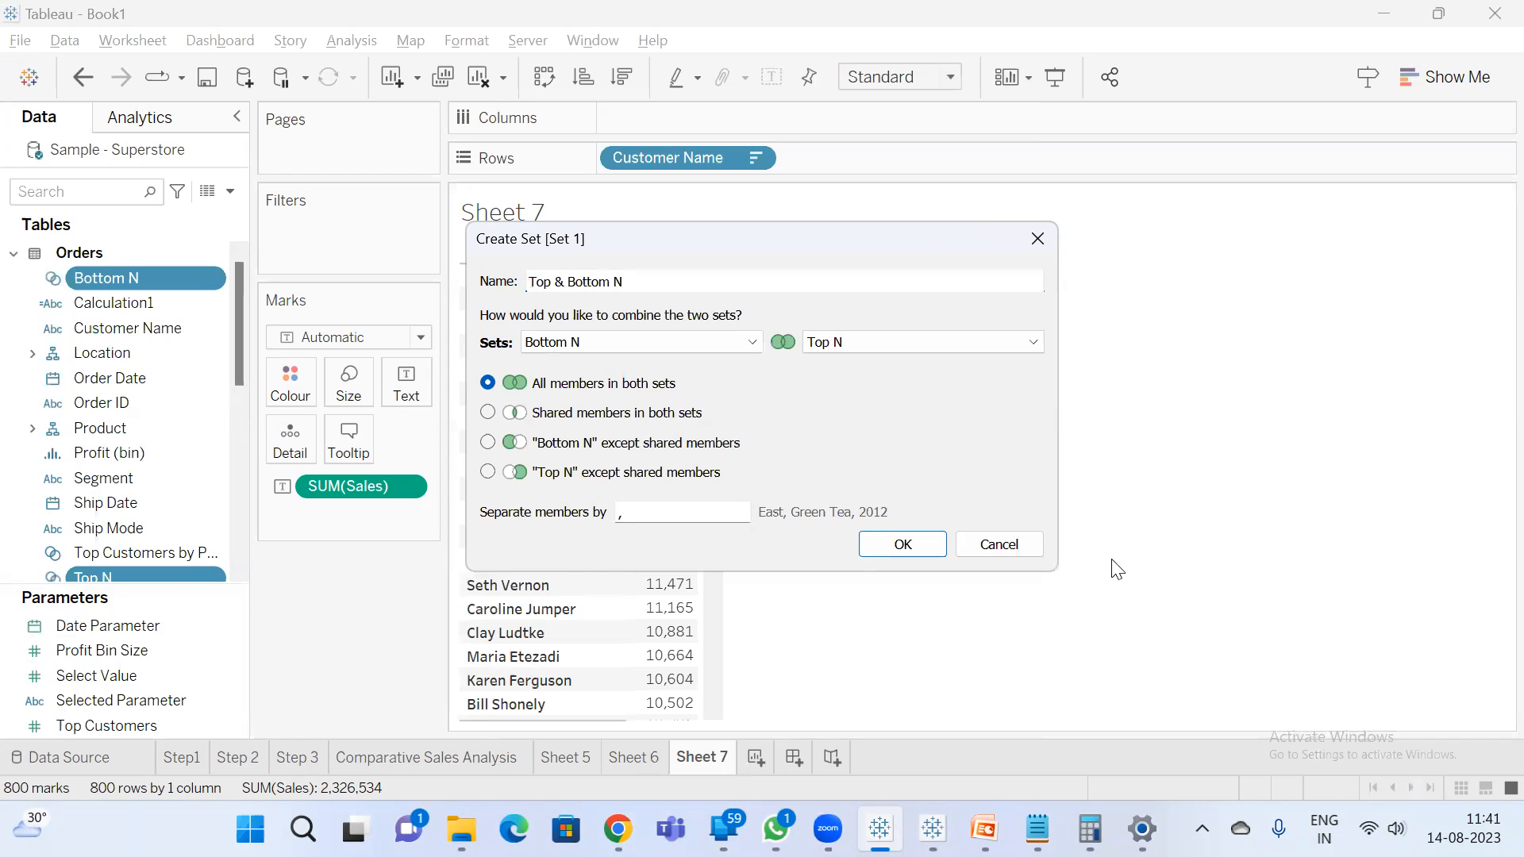
click(909, 544)
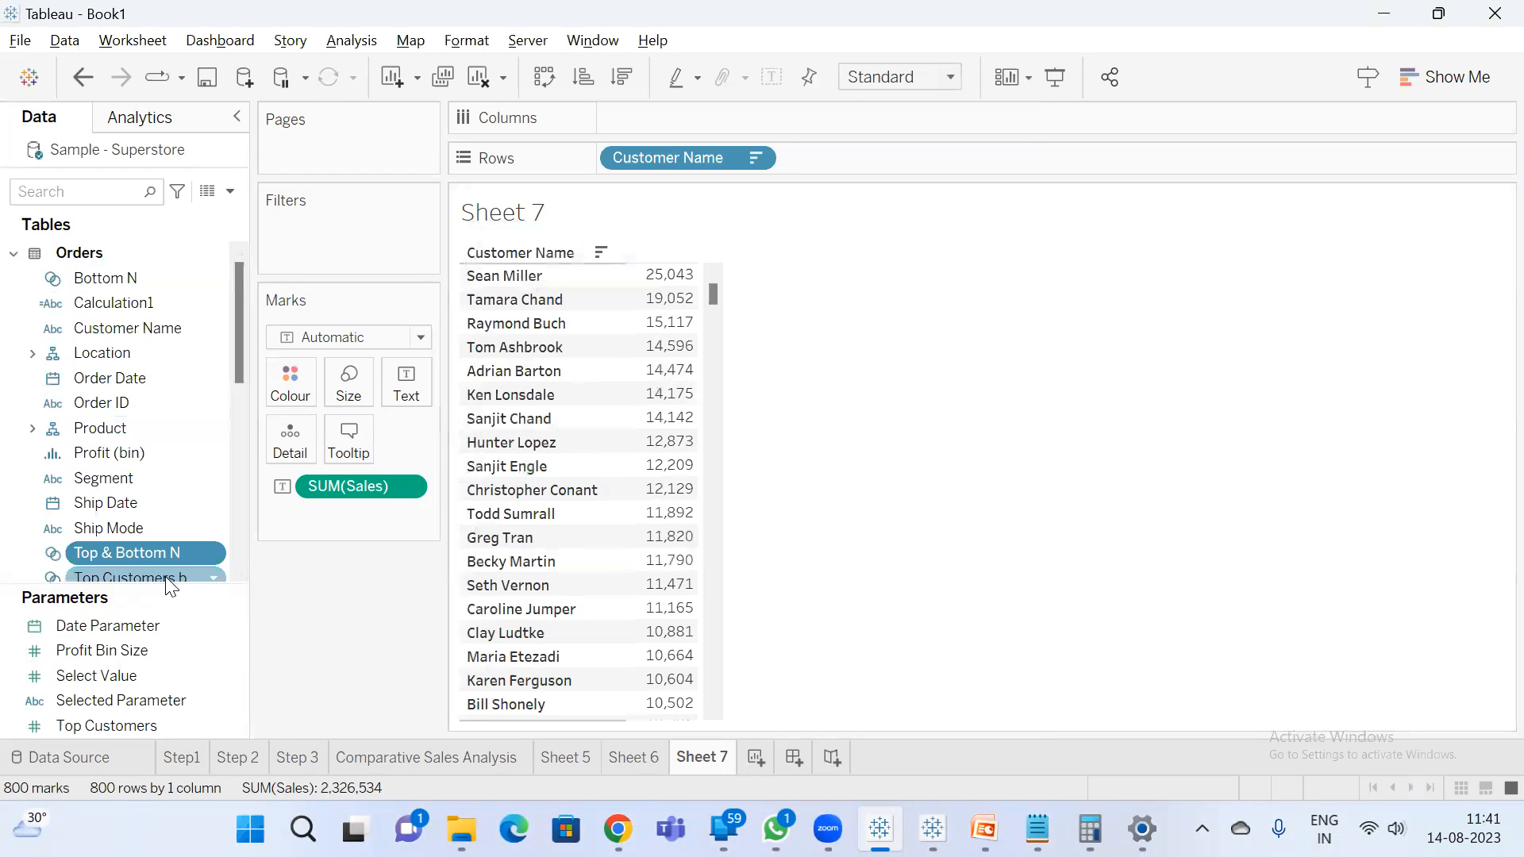
- Filter the customer list by the Top & Bottom N set
drag(138, 552, 341, 248)
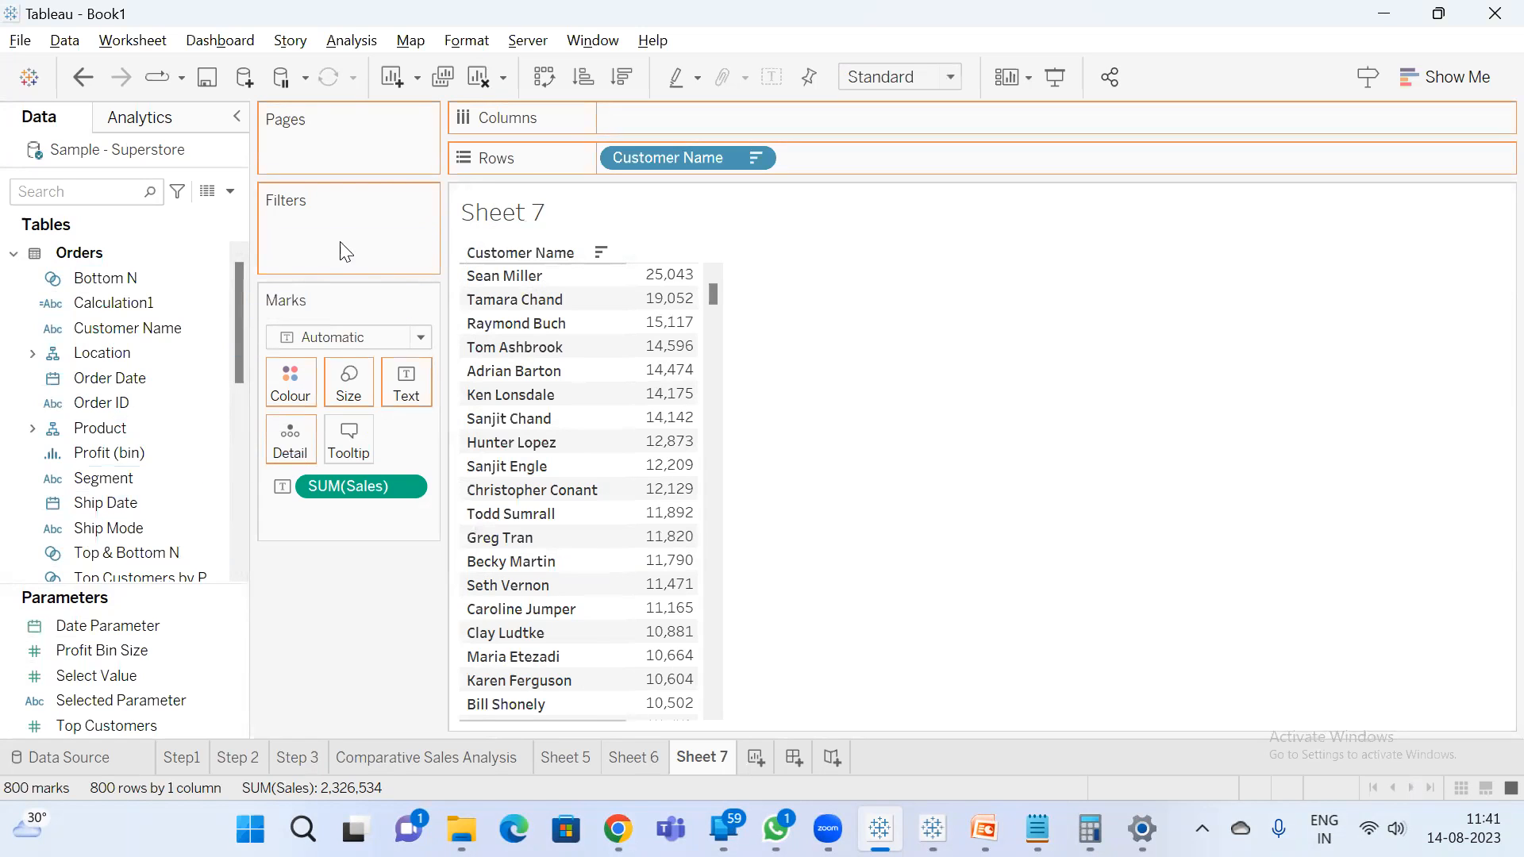
drag(151, 557, 340, 246)
scroll(676, 607, down, 1)
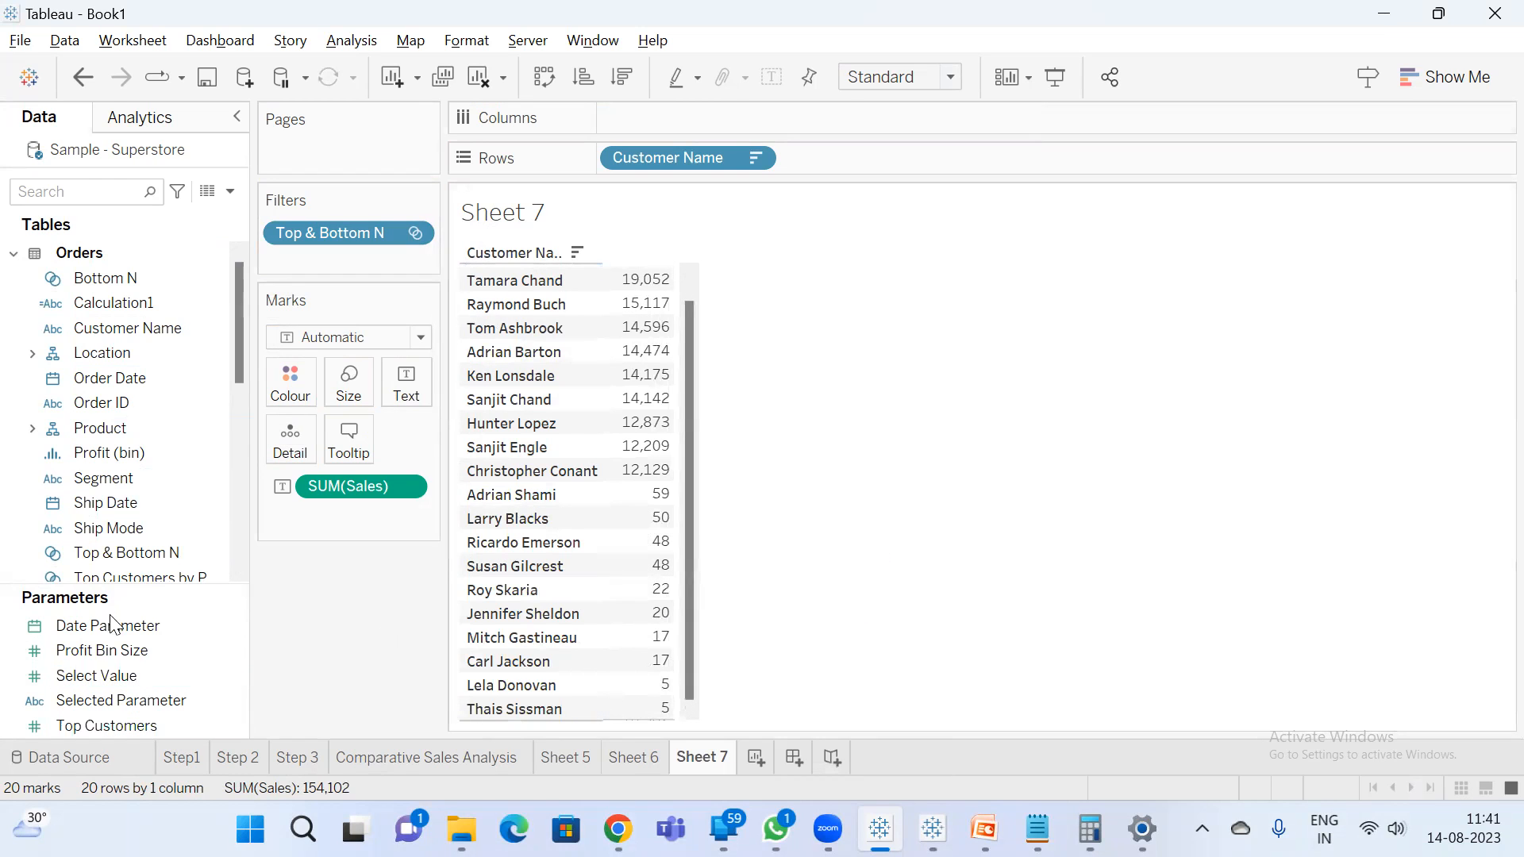
- Show the Select Value parameter control and make it a type-in field
click(129, 673)
right_click(129, 673)
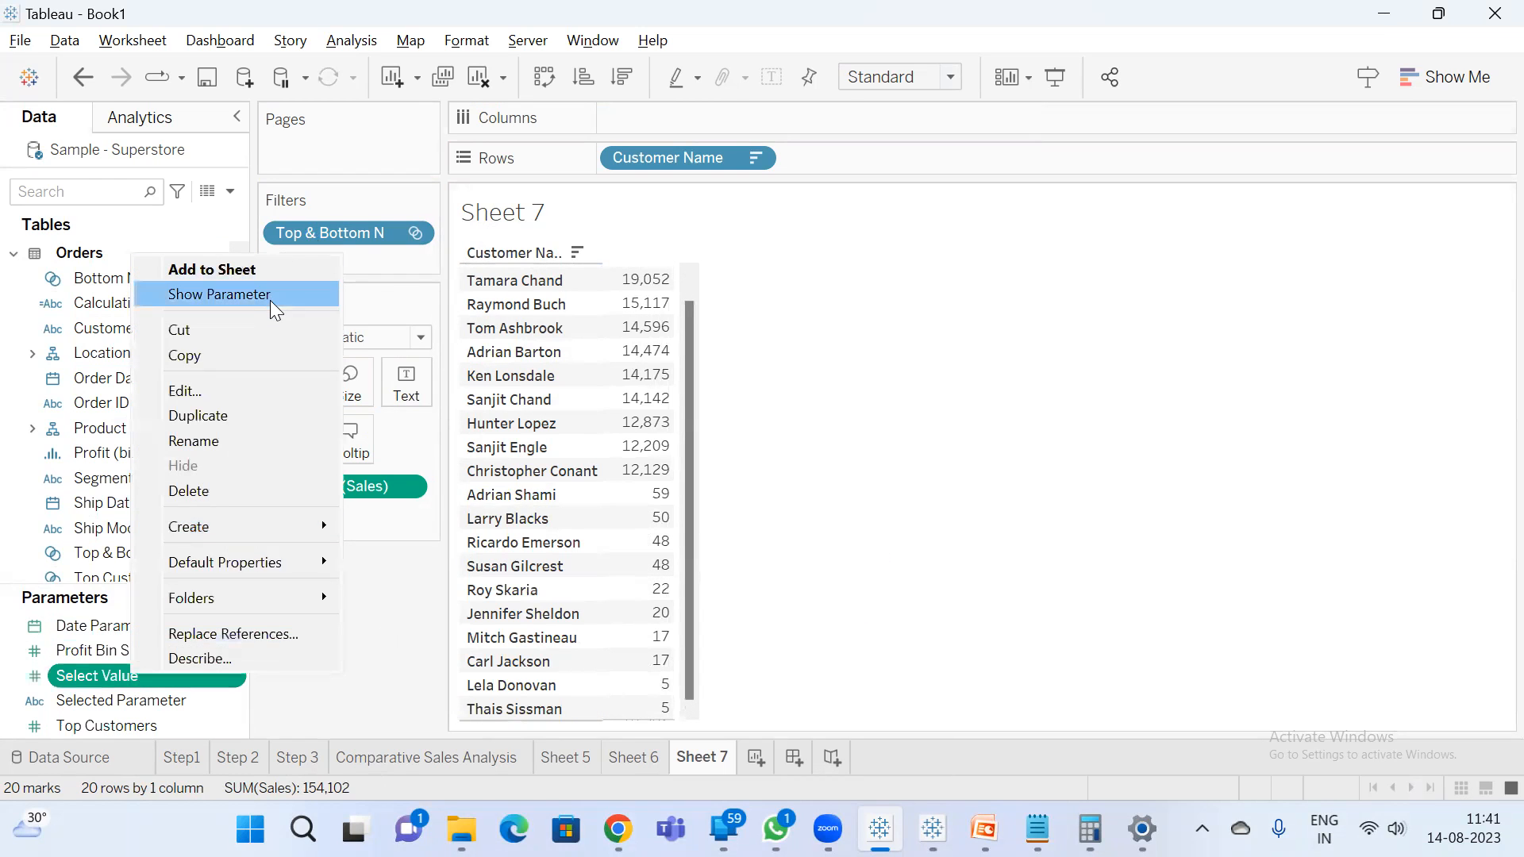
click(270, 300)
click(1503, 199)
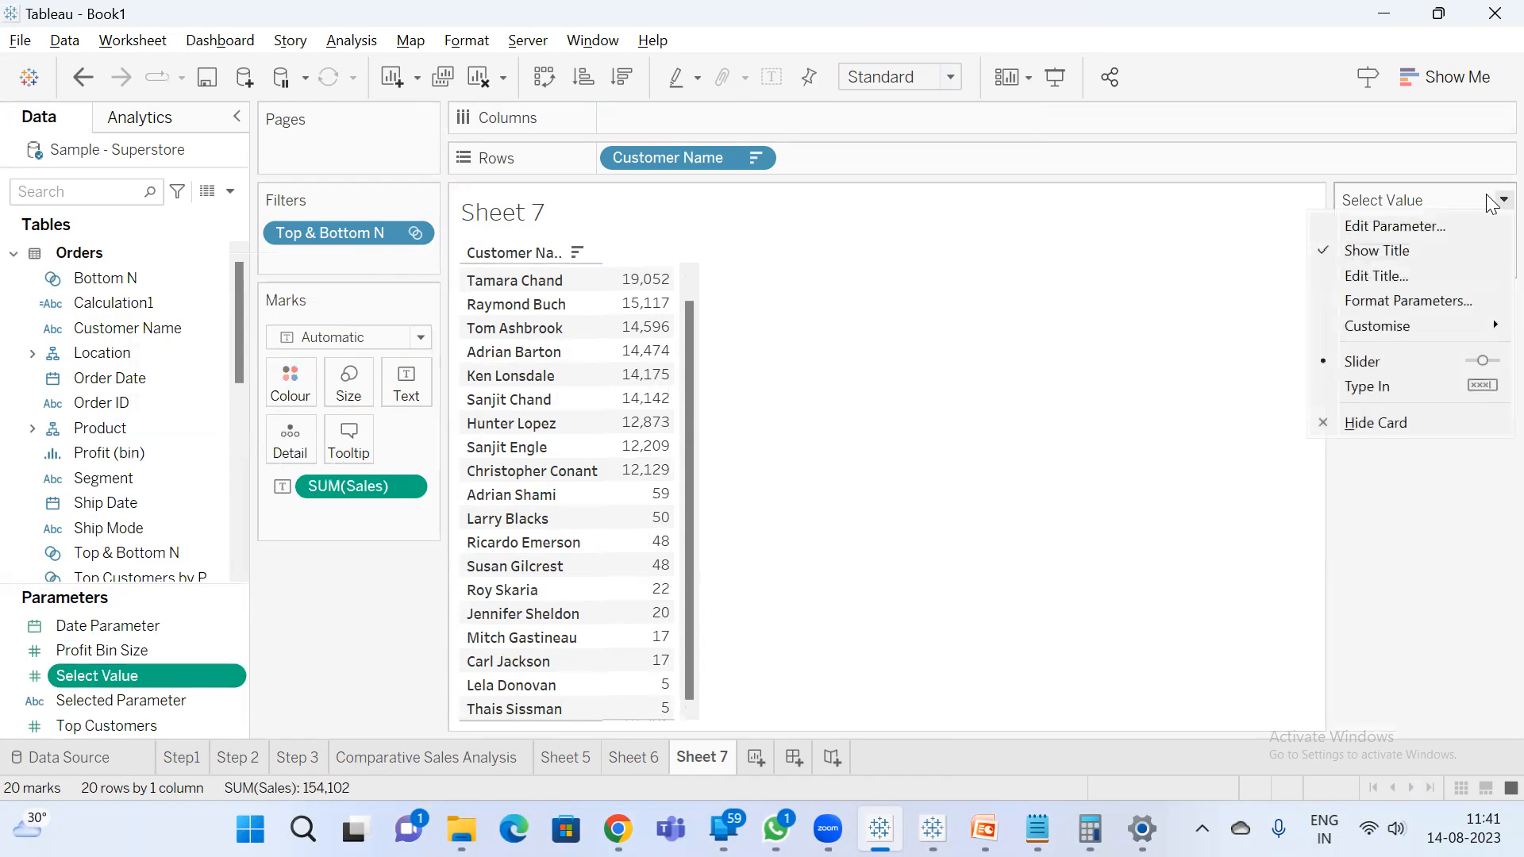
click(1438, 358)
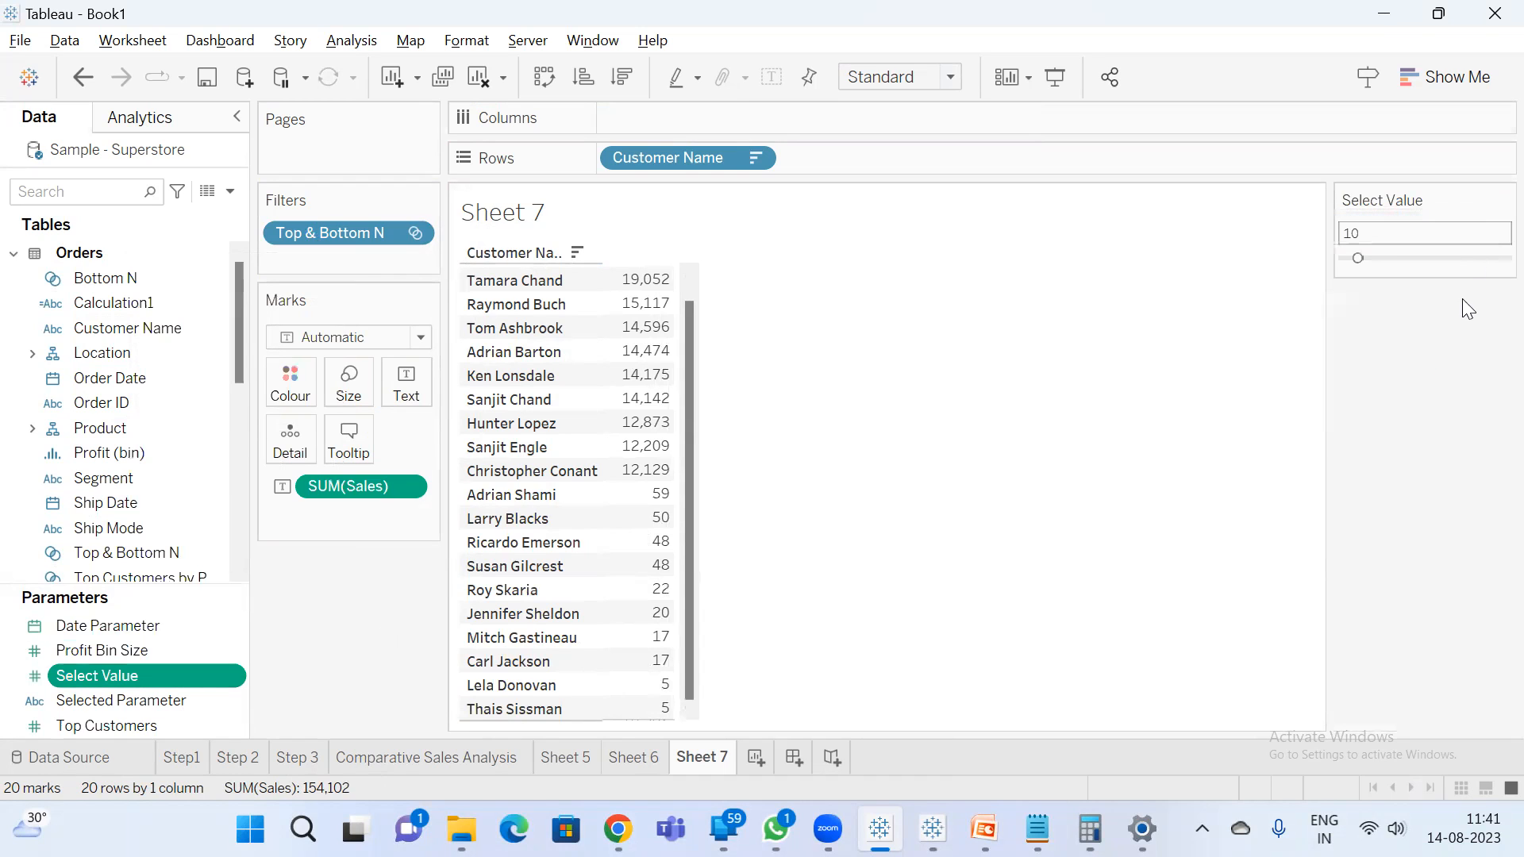
click(1503, 200)
click(1426, 386)
- Set the Select Value parameter to 5
double_click(1349, 233)
text(5)
key(Return)
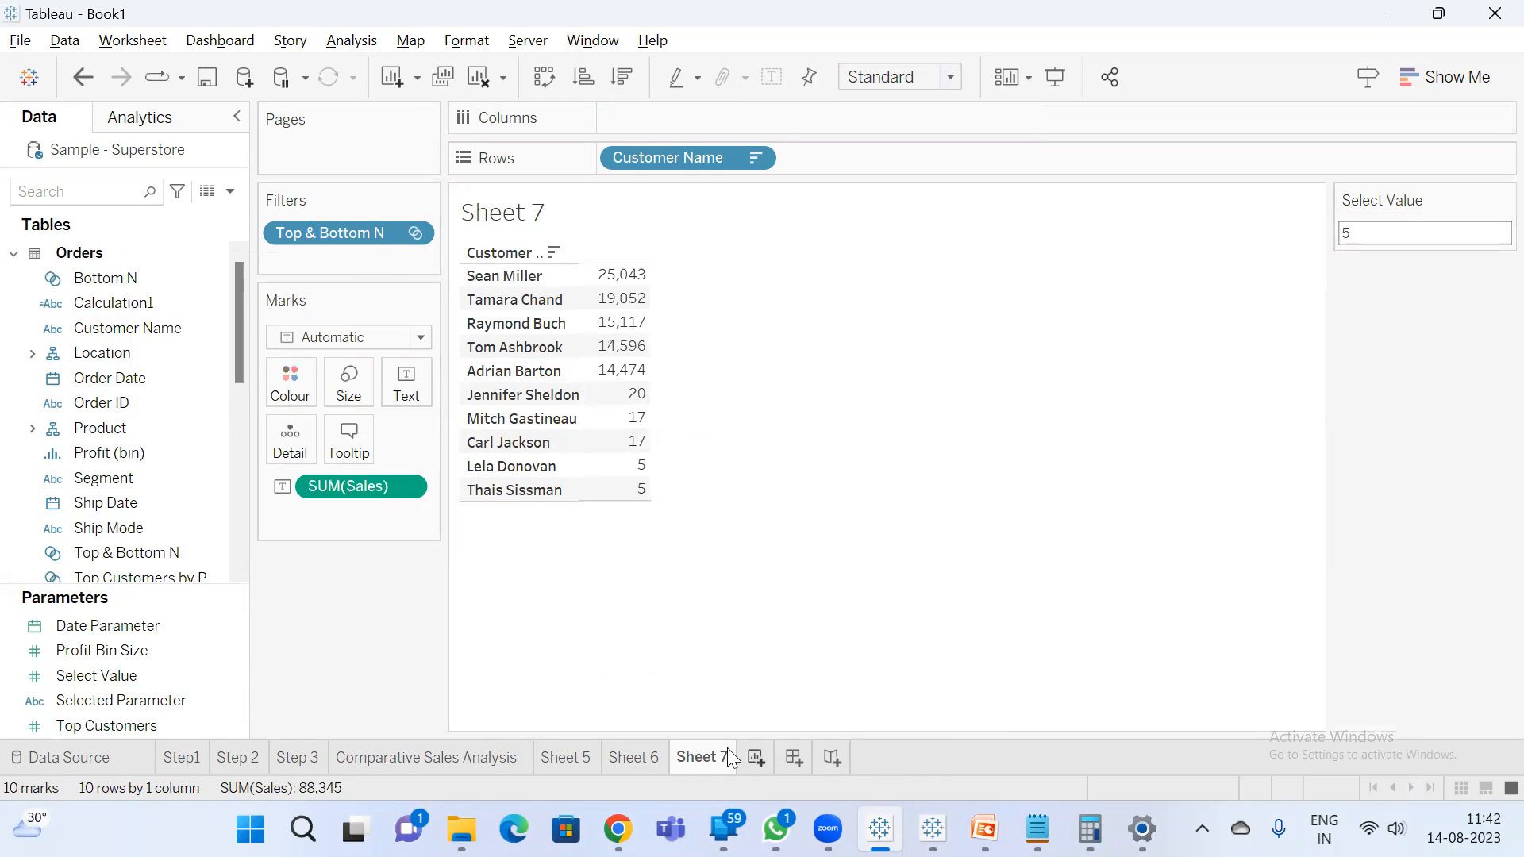
- Rename the current worksheet "Sets" and add a new worksheet
text(Sets)
key(Return)
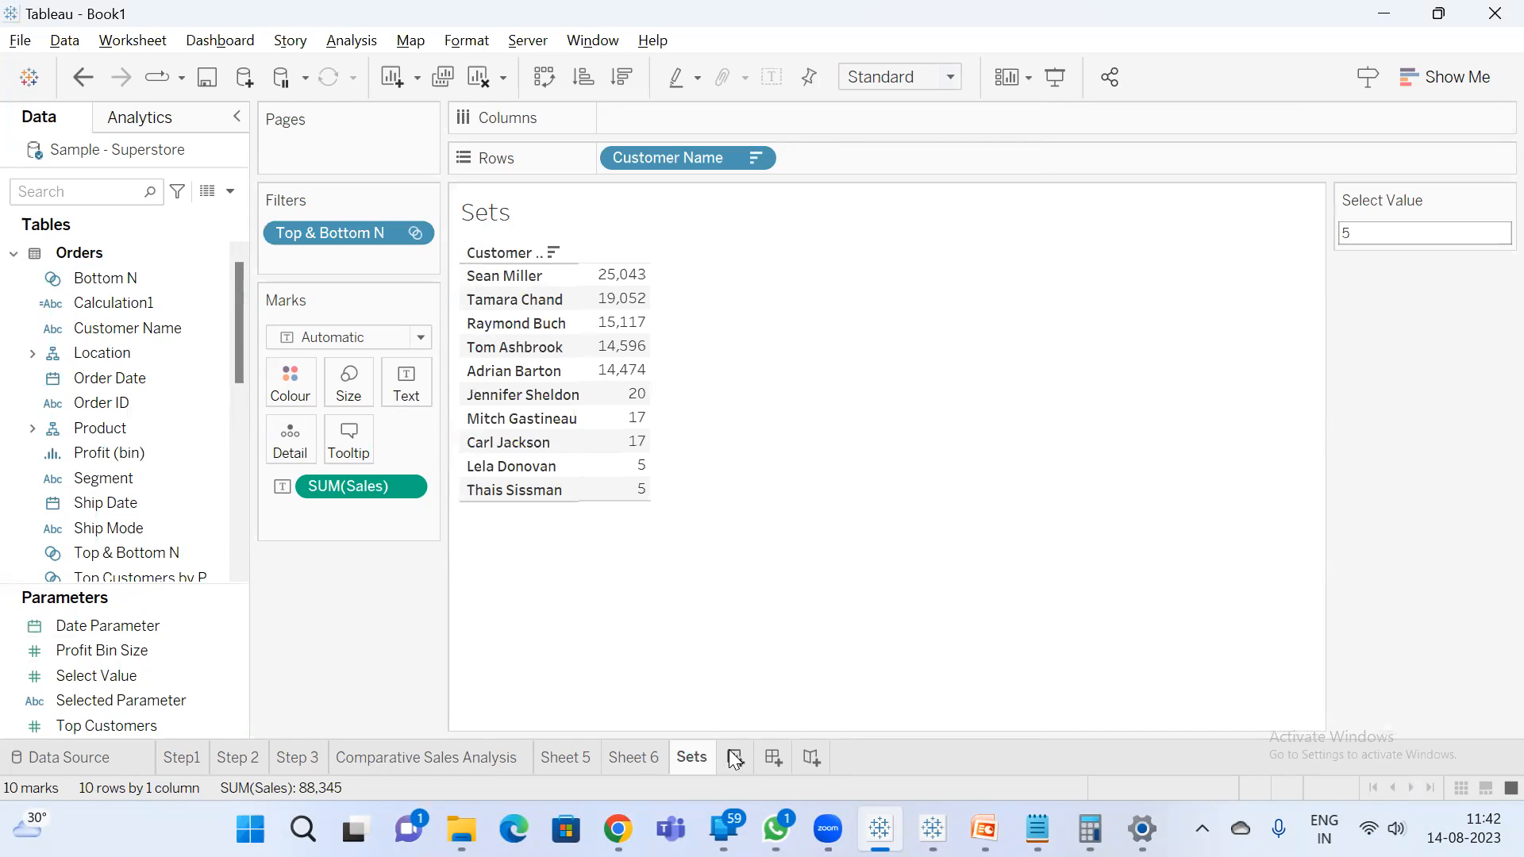
click(735, 758)
- List Customer Name in rows with the sum of Sales as text, sorted by sales in descending order
drag(128, 333, 662, 163)
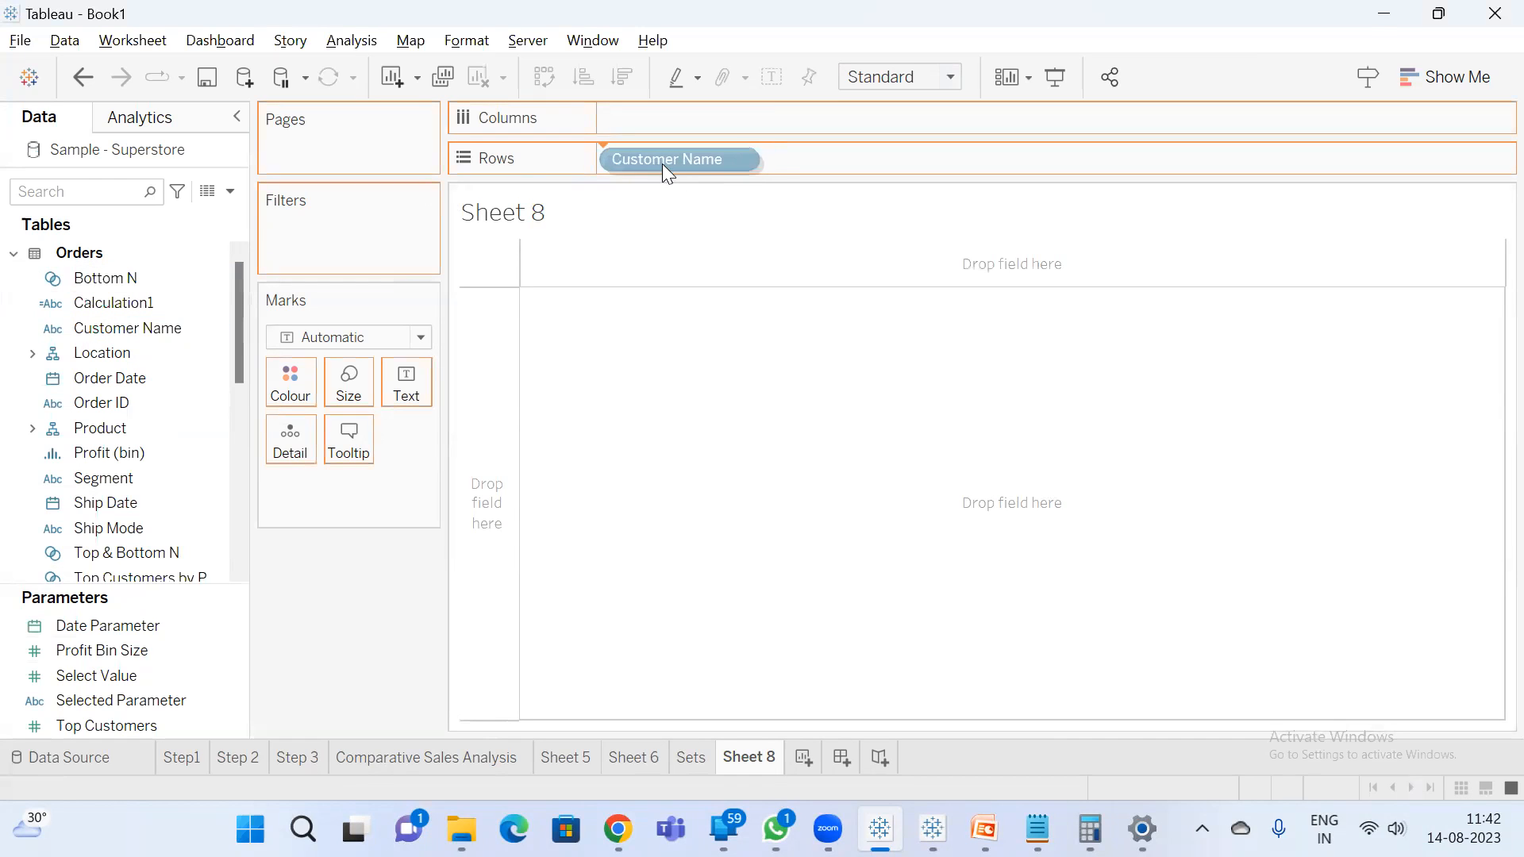
click(45, 186)
text(sa)
click(118, 300)
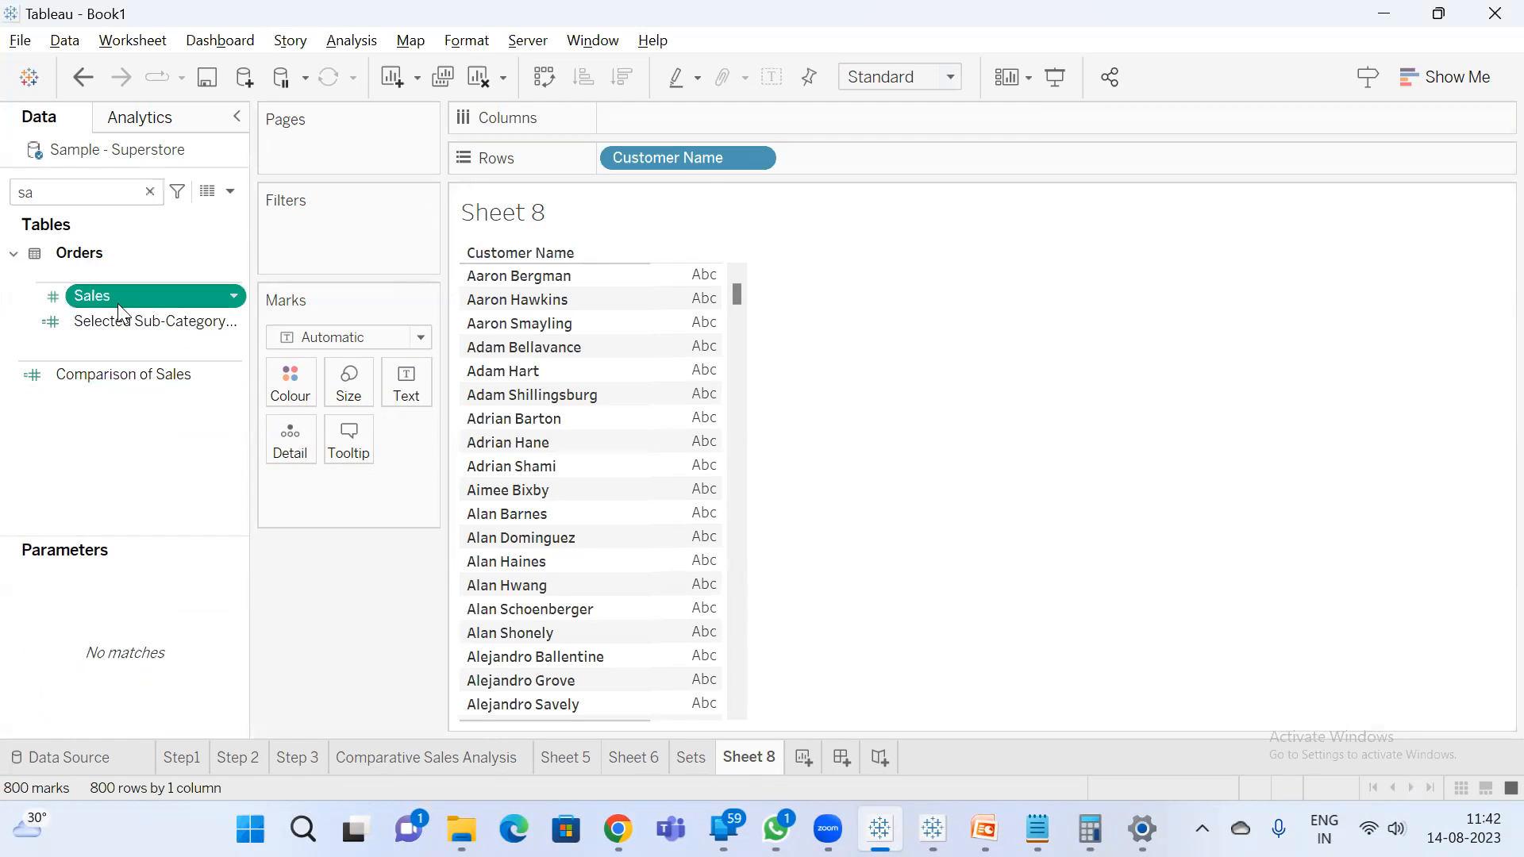
double_click(117, 303)
click(623, 77)
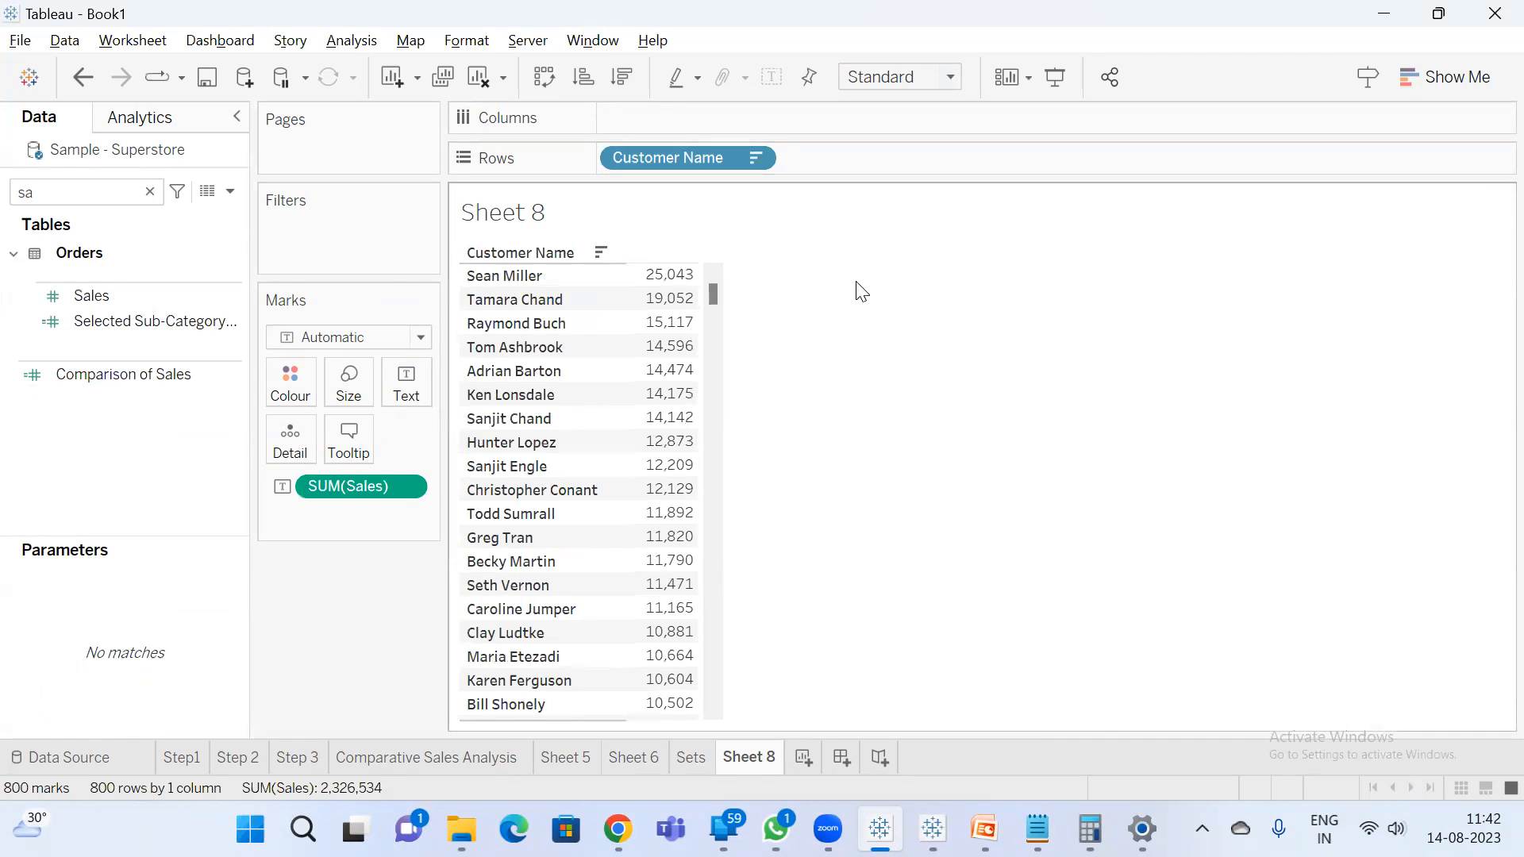
- Switch to Notepad, replace the note with rank() and size() as the number of rows, and return to Tableau
click(1040, 829)
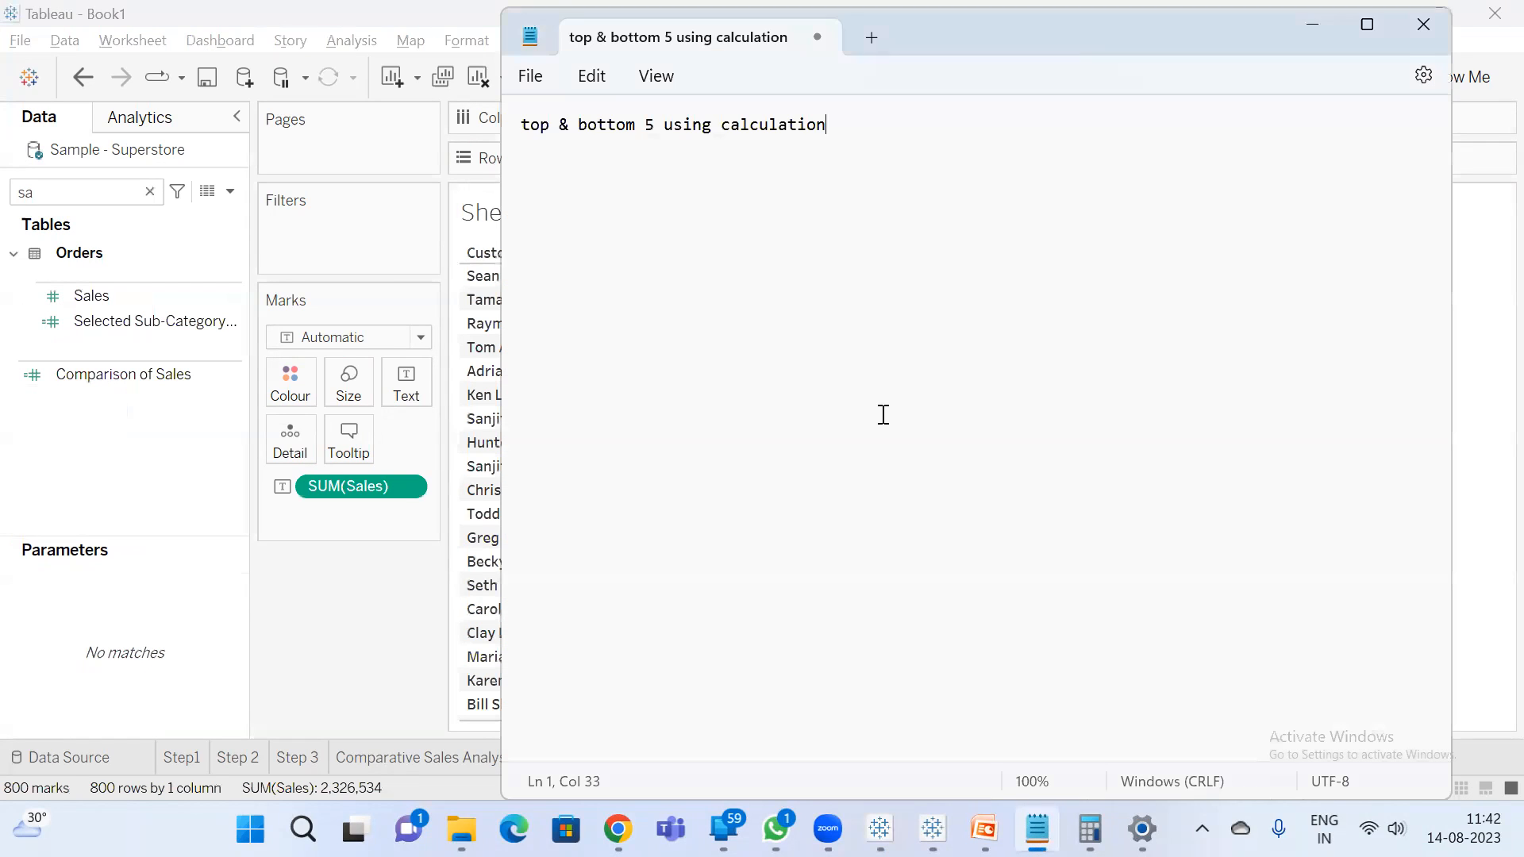
key(ctrl+a)
text(ra)
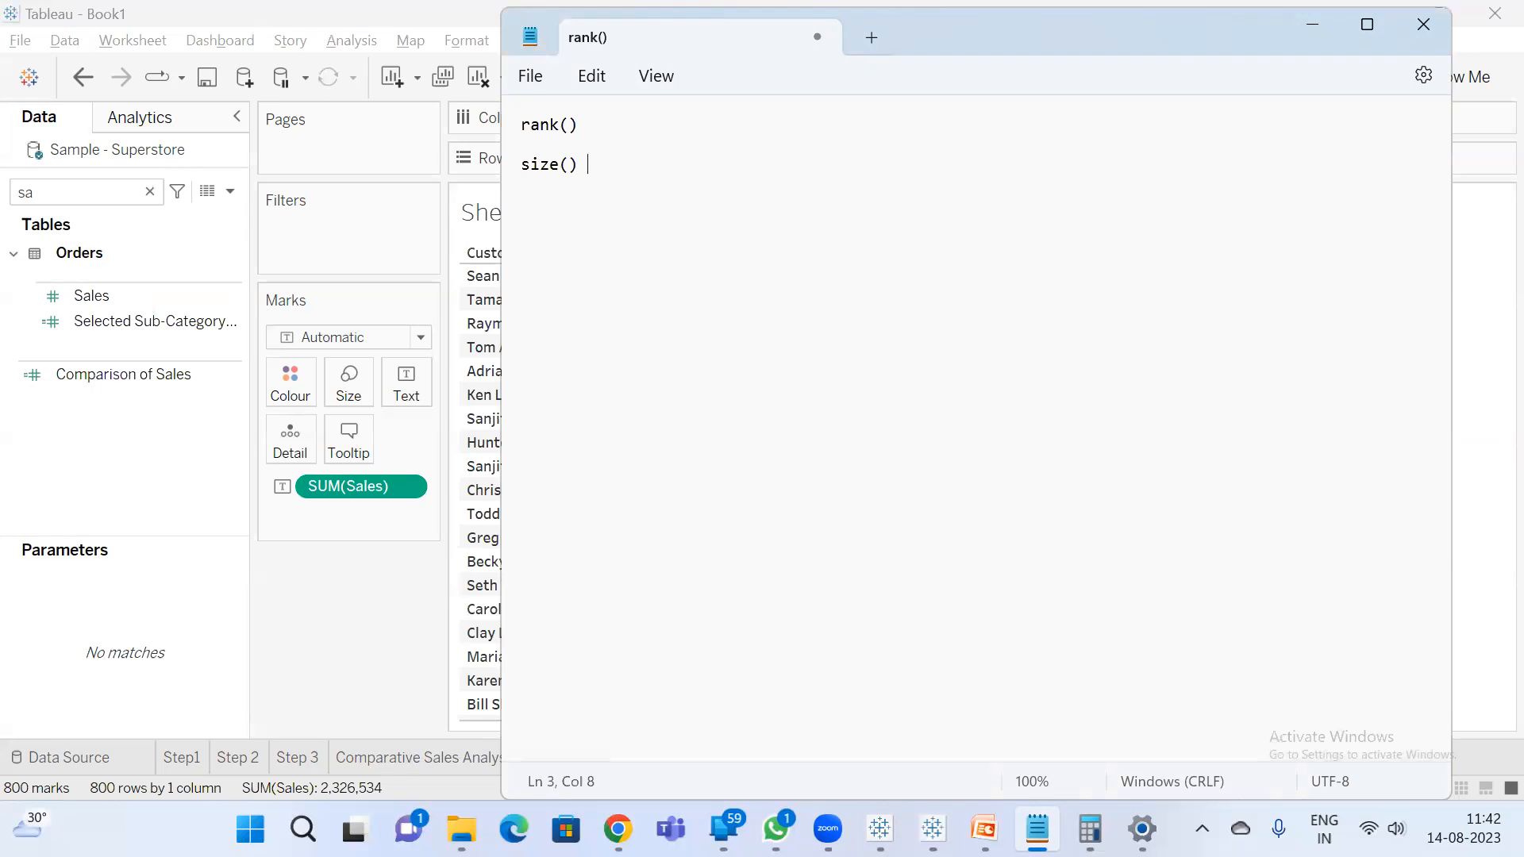
text(mber of rows)
key(alt+Tab)
- Try to add an ad hoc RANK() calculation to Rows after Customer Name
double_click(867, 161)
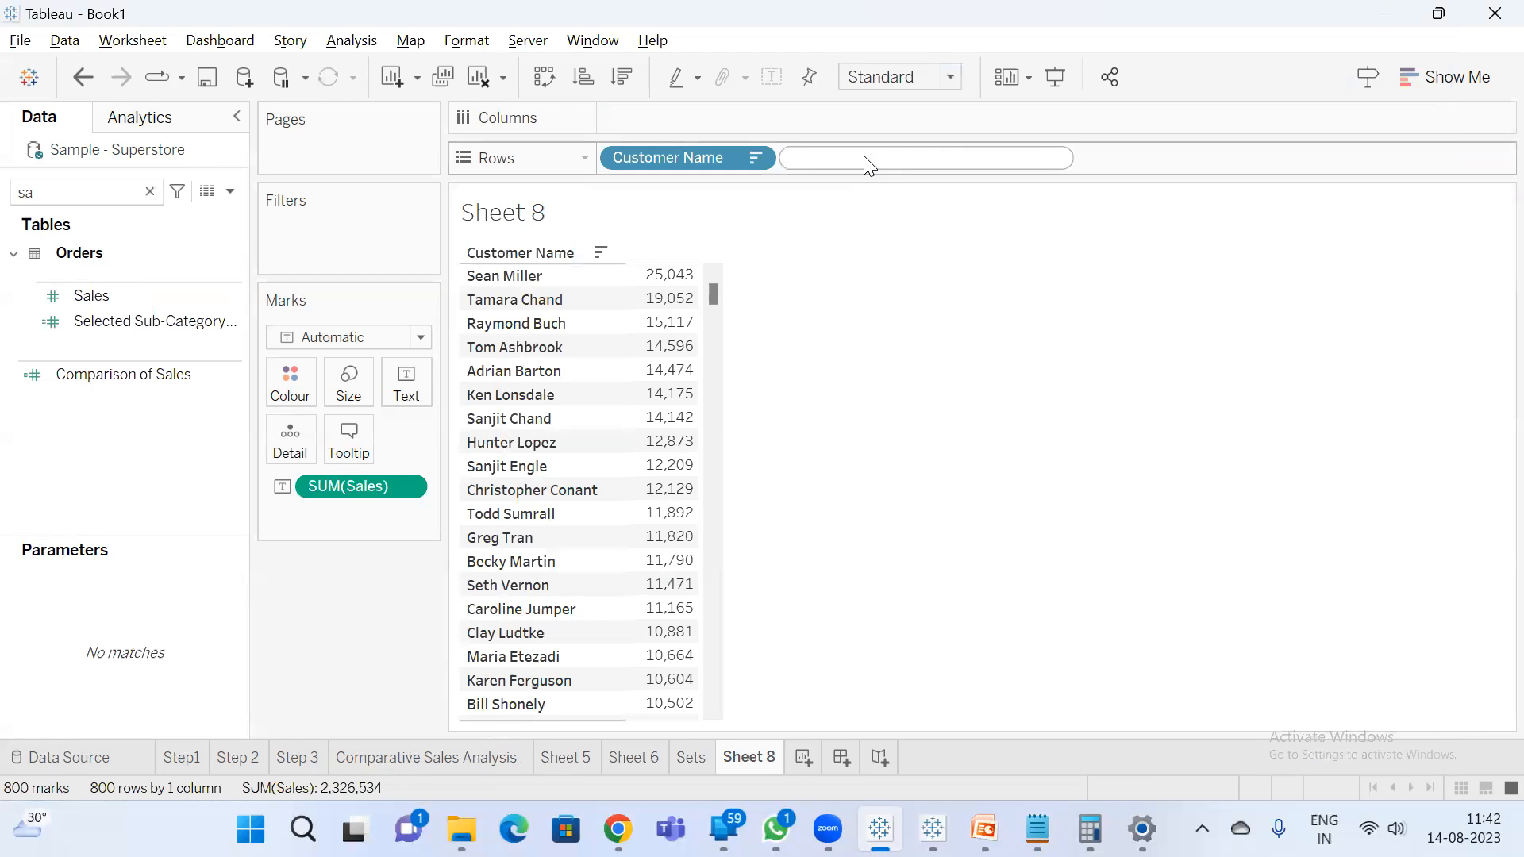
text(RANK())
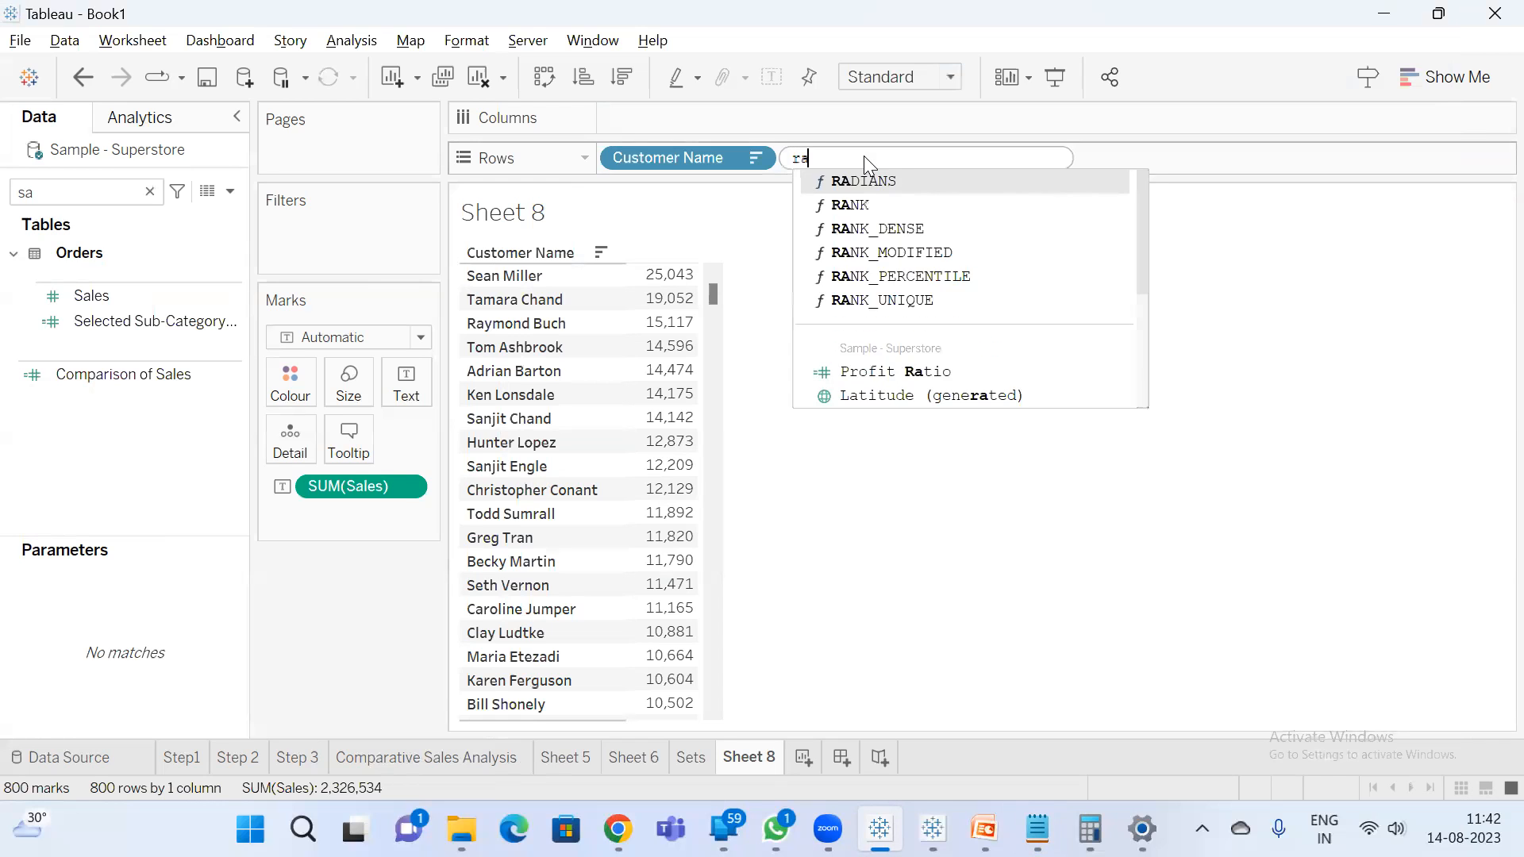
key(Return)
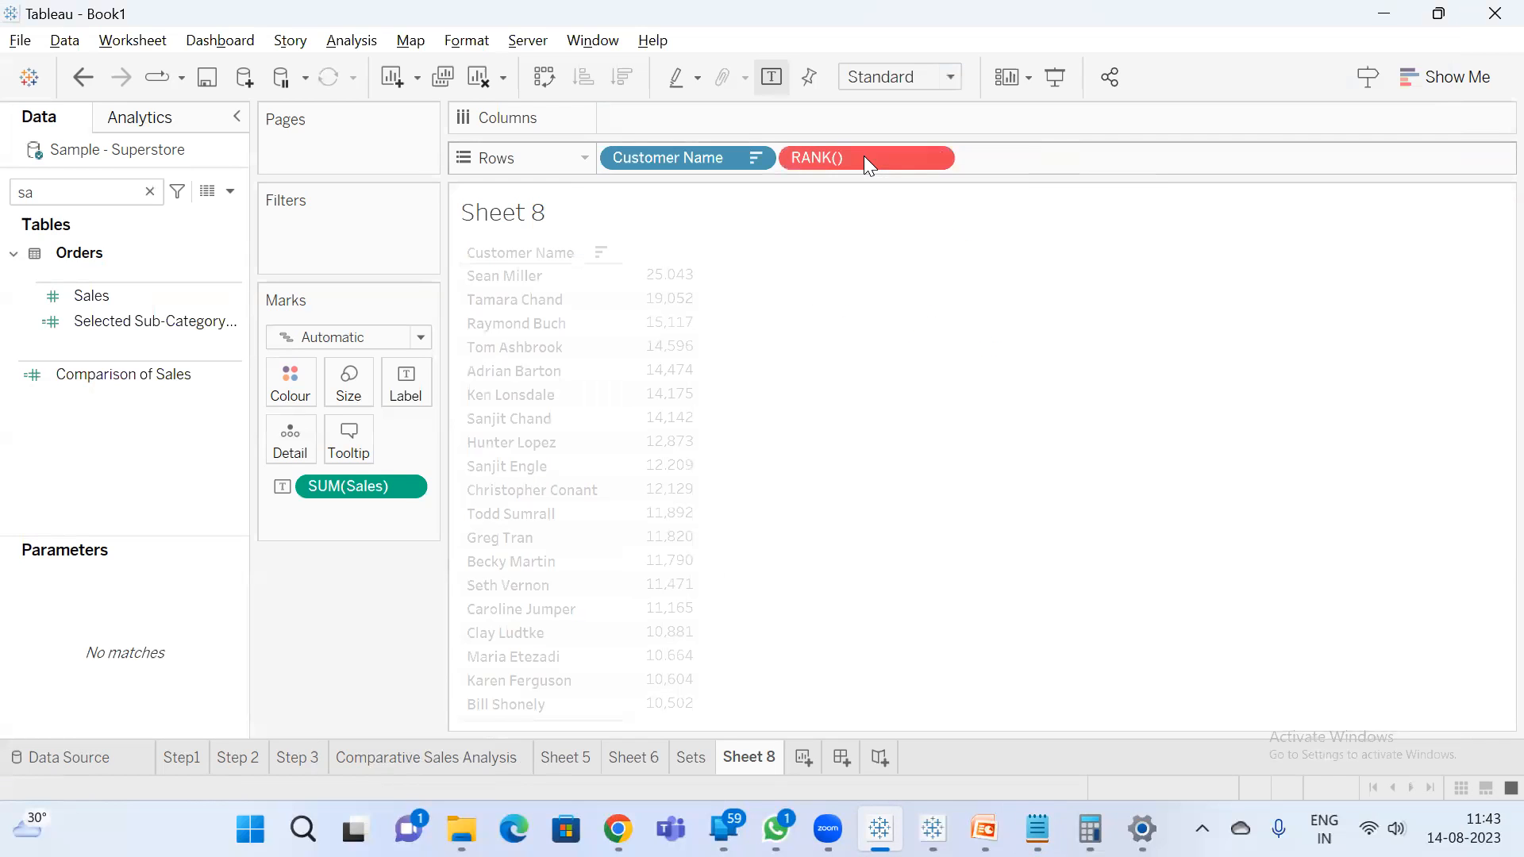
right_click(864, 155)
mouse_move(1027, 308)
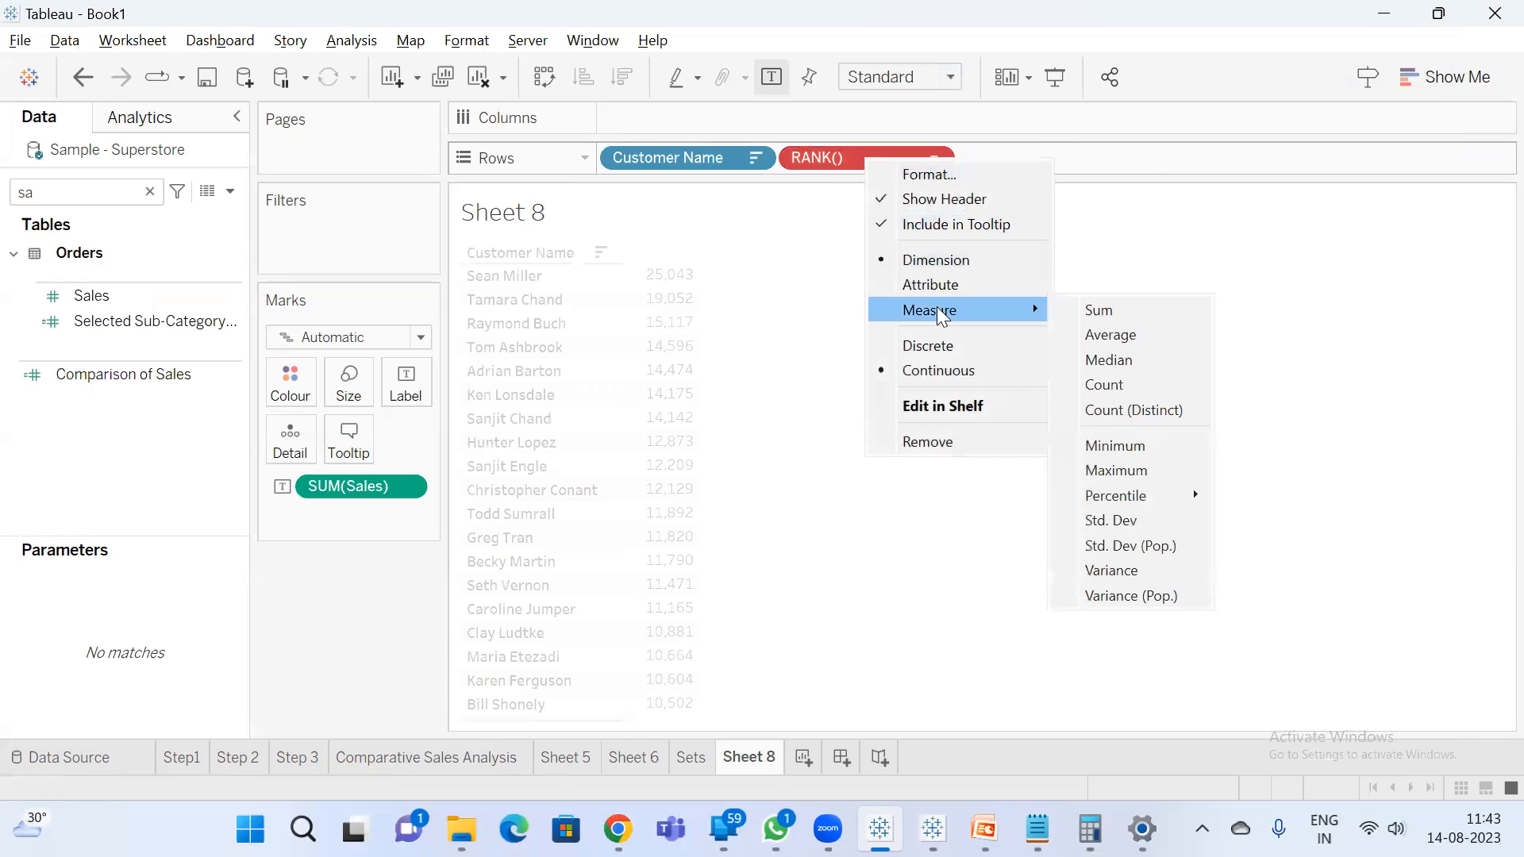
click(1127, 258)
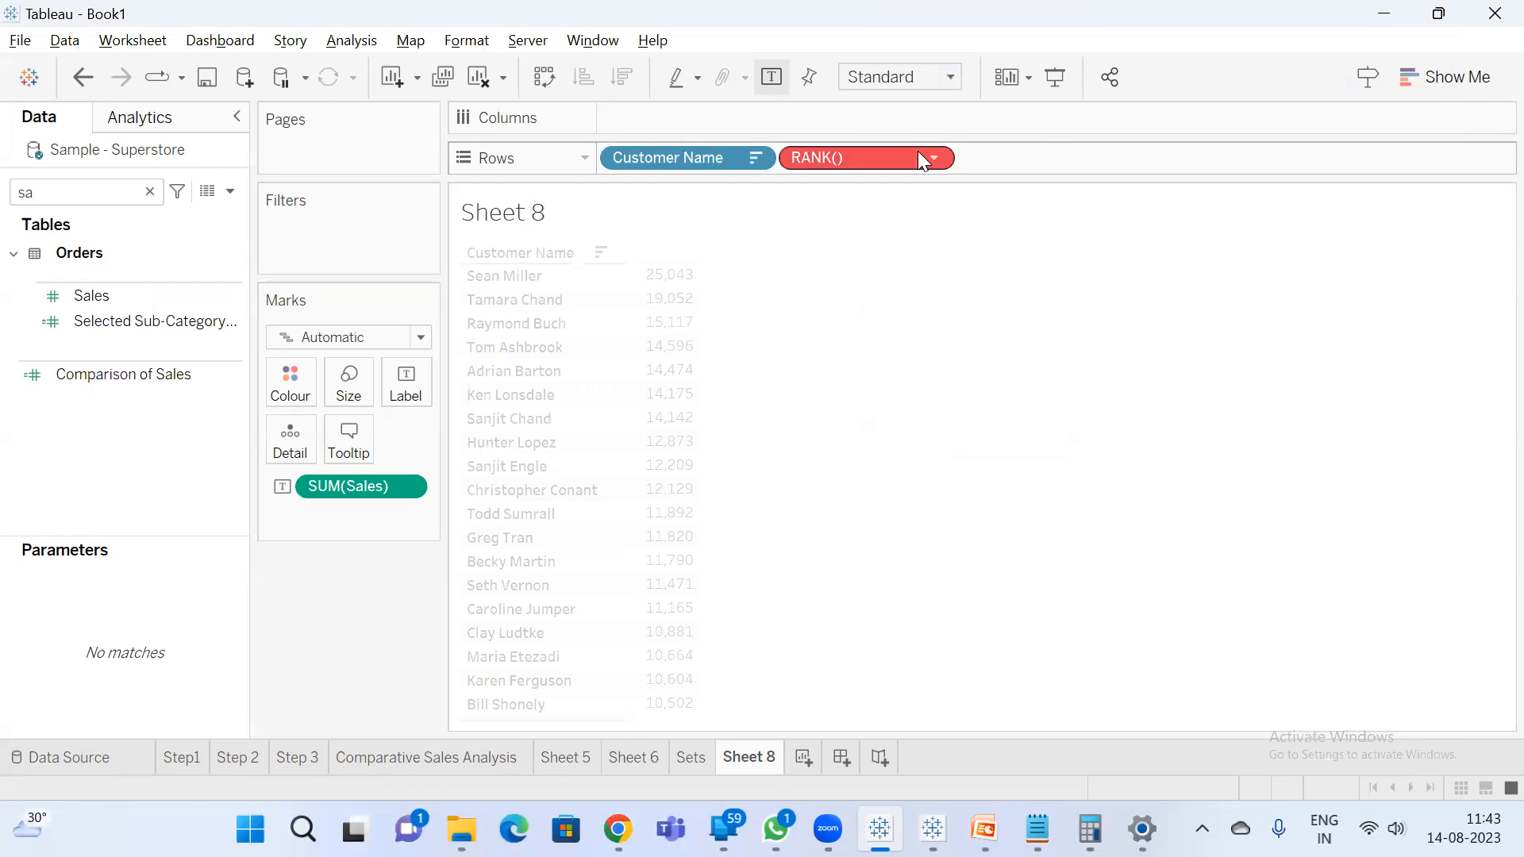
- Try to rewrite the calculation on Rows to rank customers by SUM([Sales])
double_click(897, 157)
text(SUM(s)
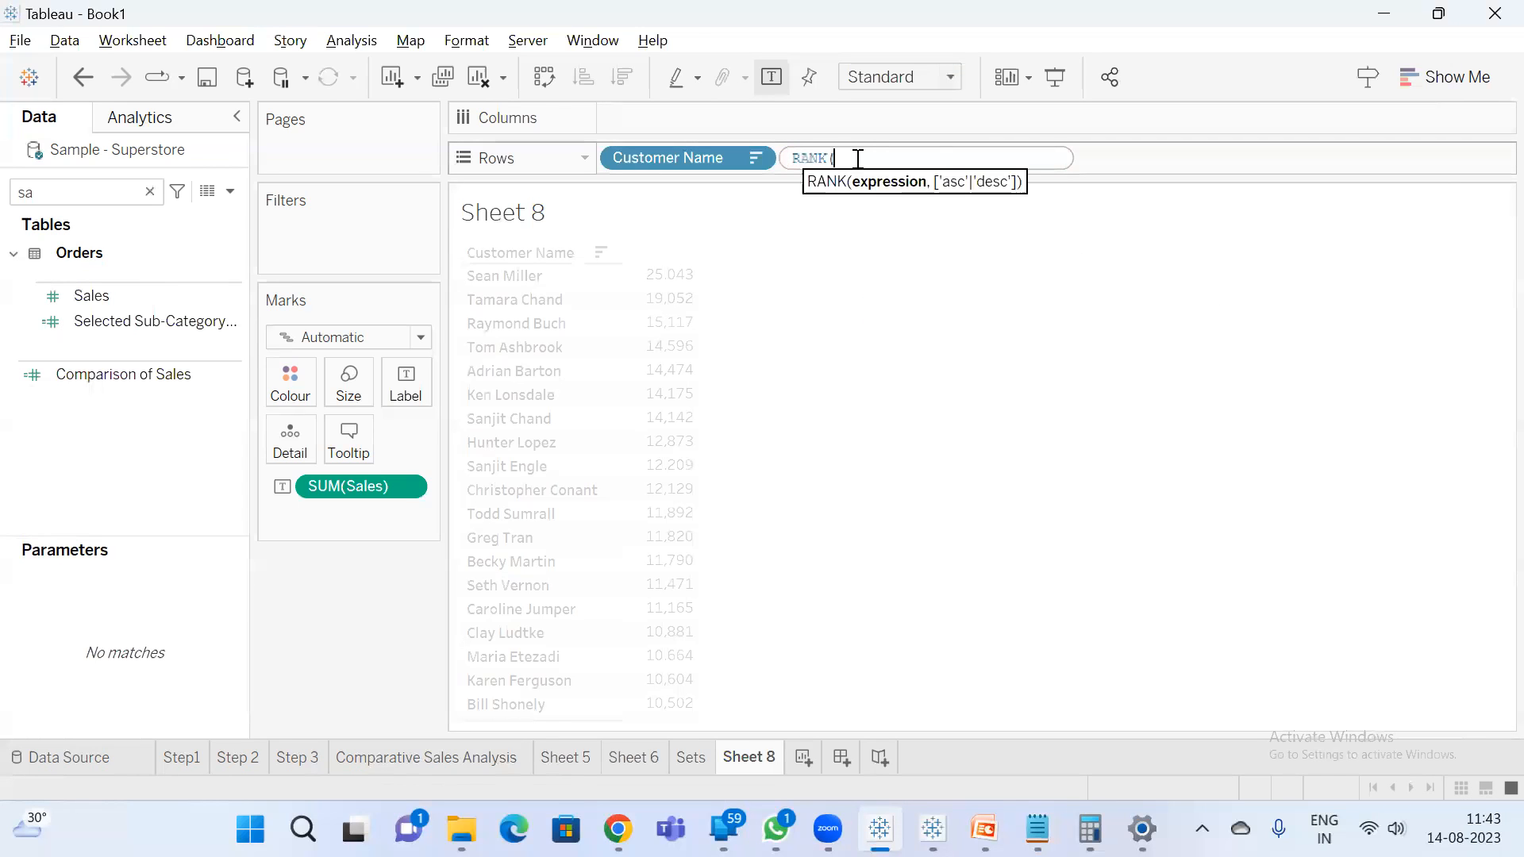
text(a)
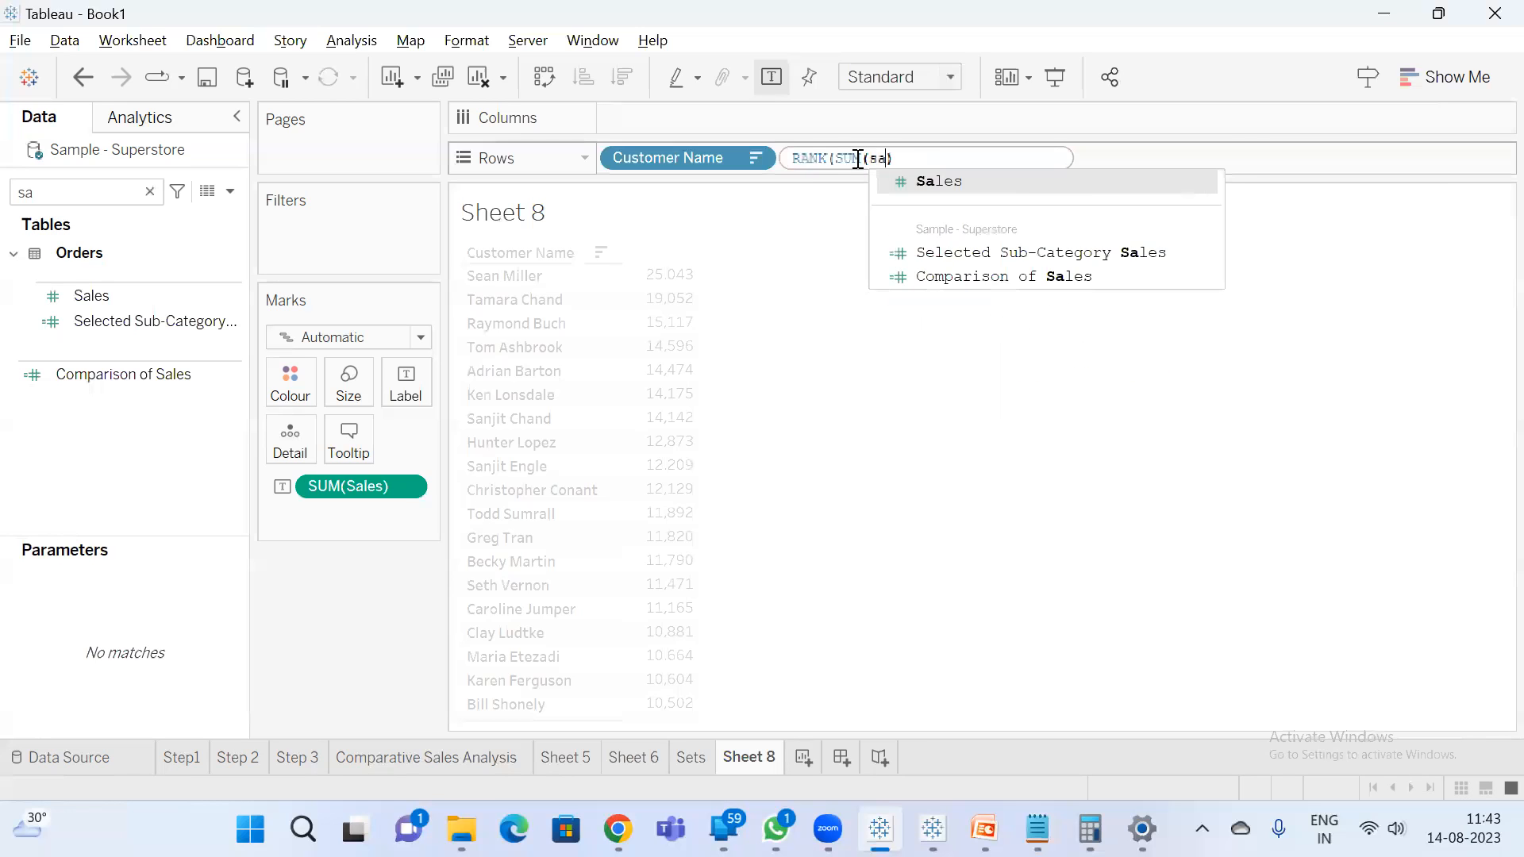
key(Return)
text())
key(Return)
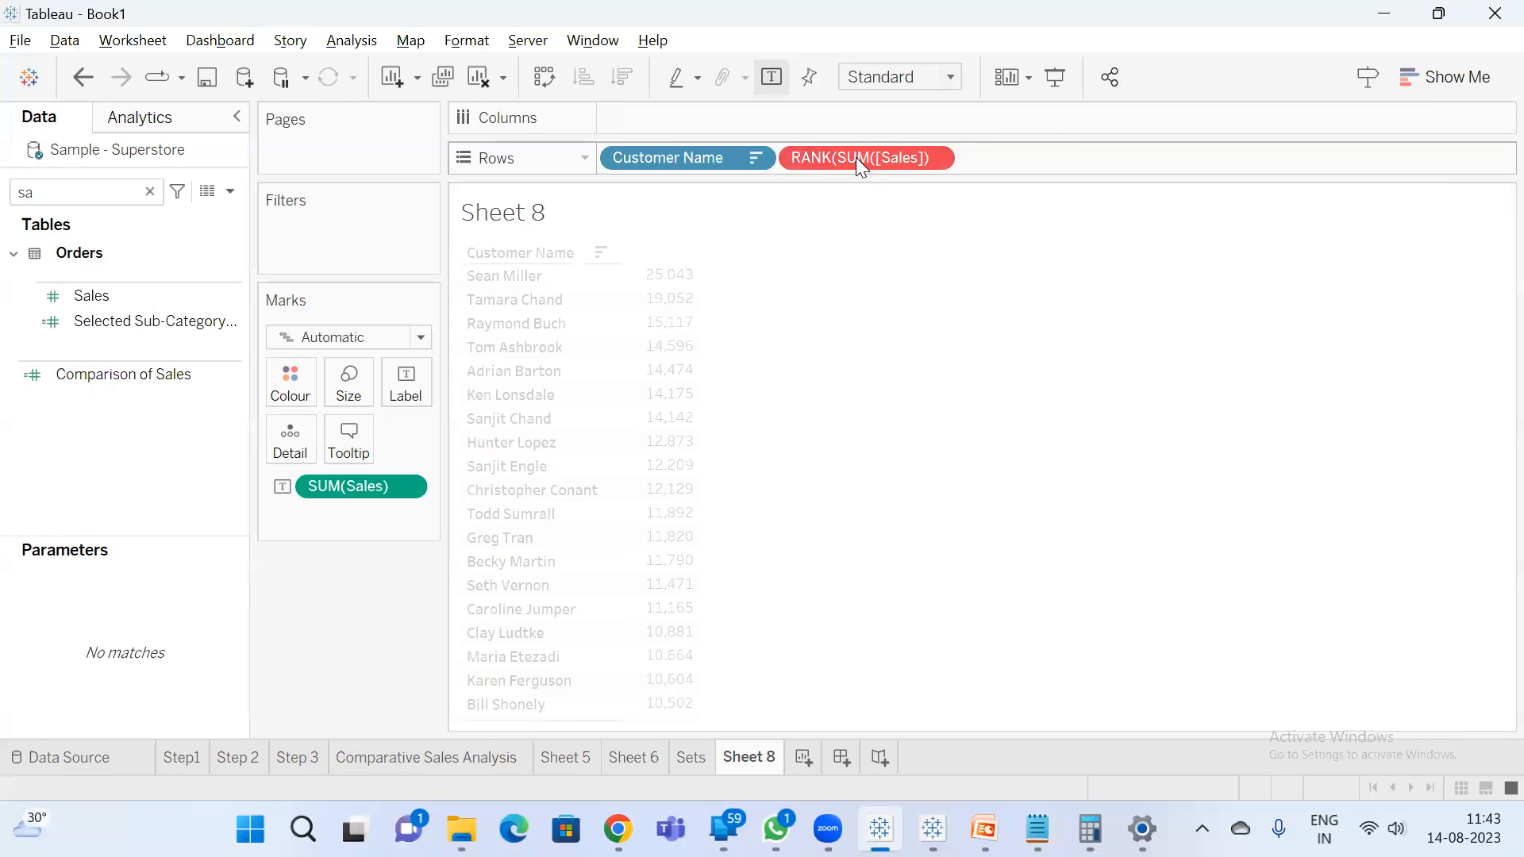
- Remove the rank calculation from Rows
right_click(856, 157)
click(1202, 295)
drag(854, 157, 905, 266)
- Start a new ad hoc calculation on Rows after Customer Name
double_click(930, 166)
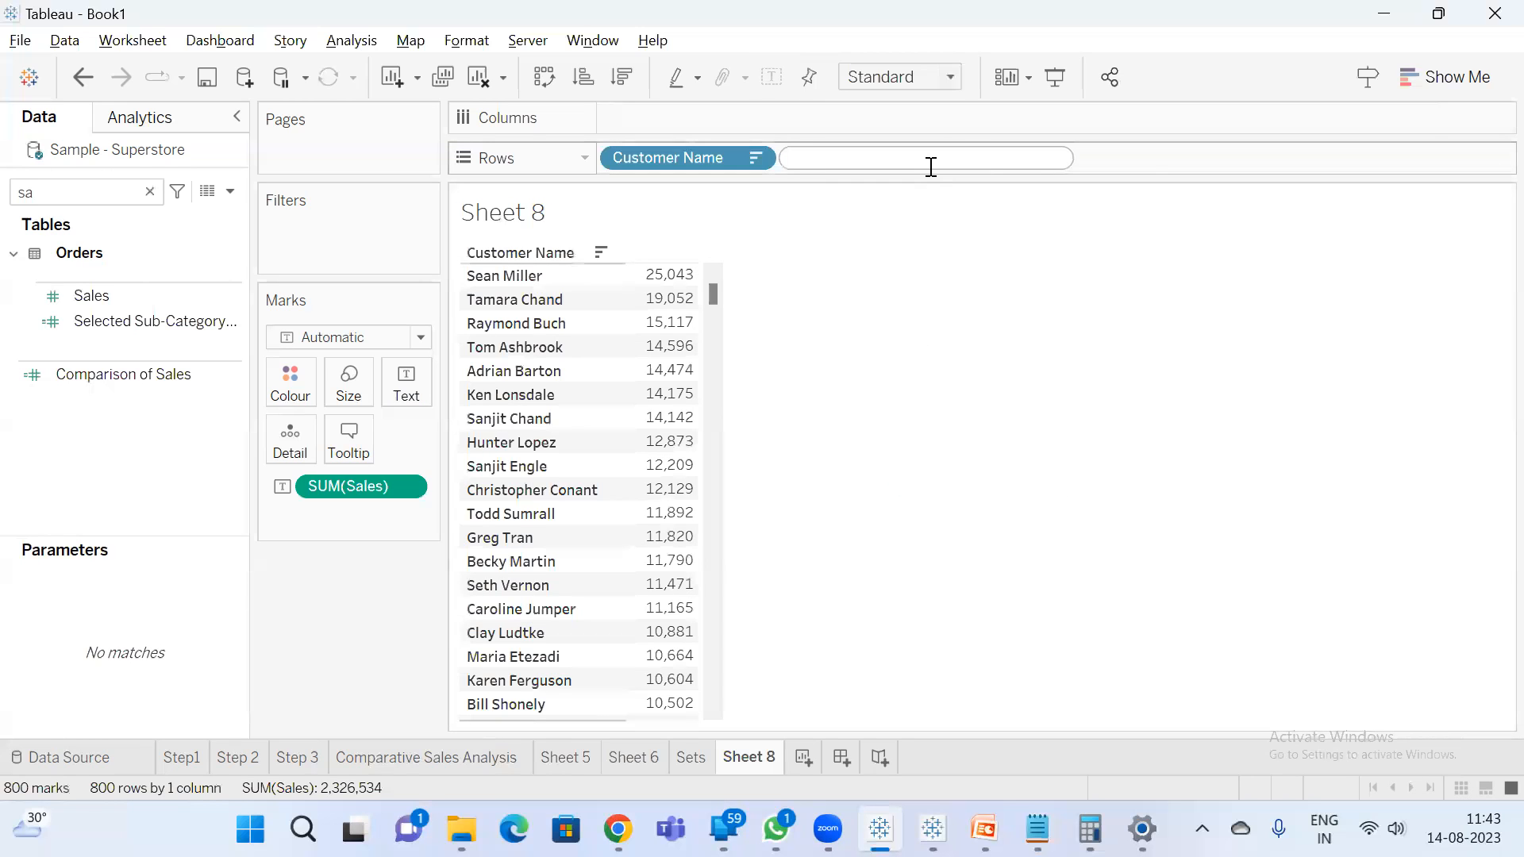
- Add the calculation RANK(SUM([Sales])) to Rows beside Customer Name and make it discrete
text(rank)
key(Return)
text(sum)
key(Return)
text(sa)
key(Return)
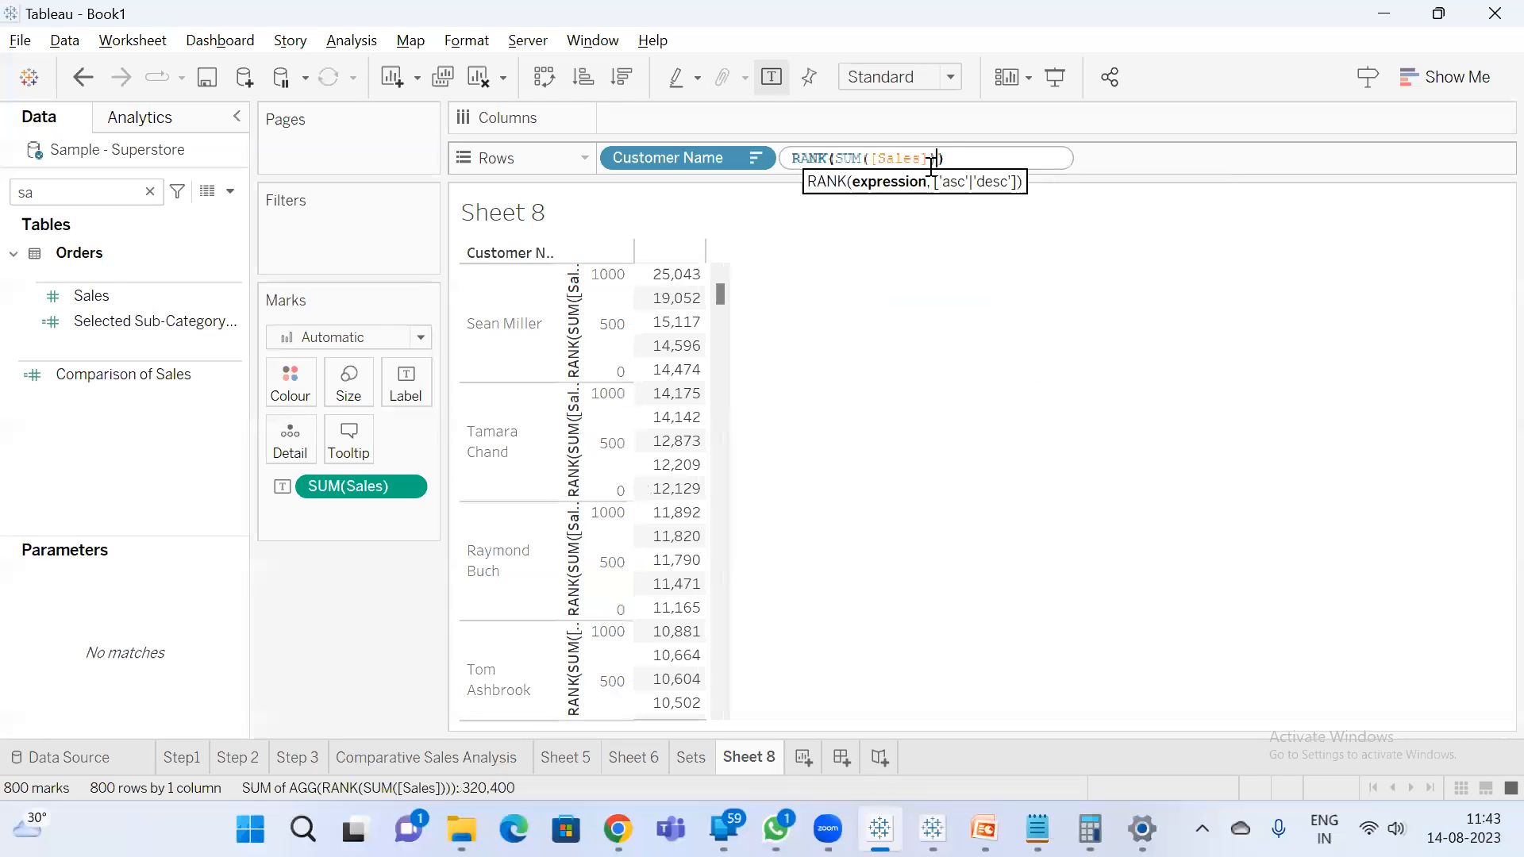
key(Return)
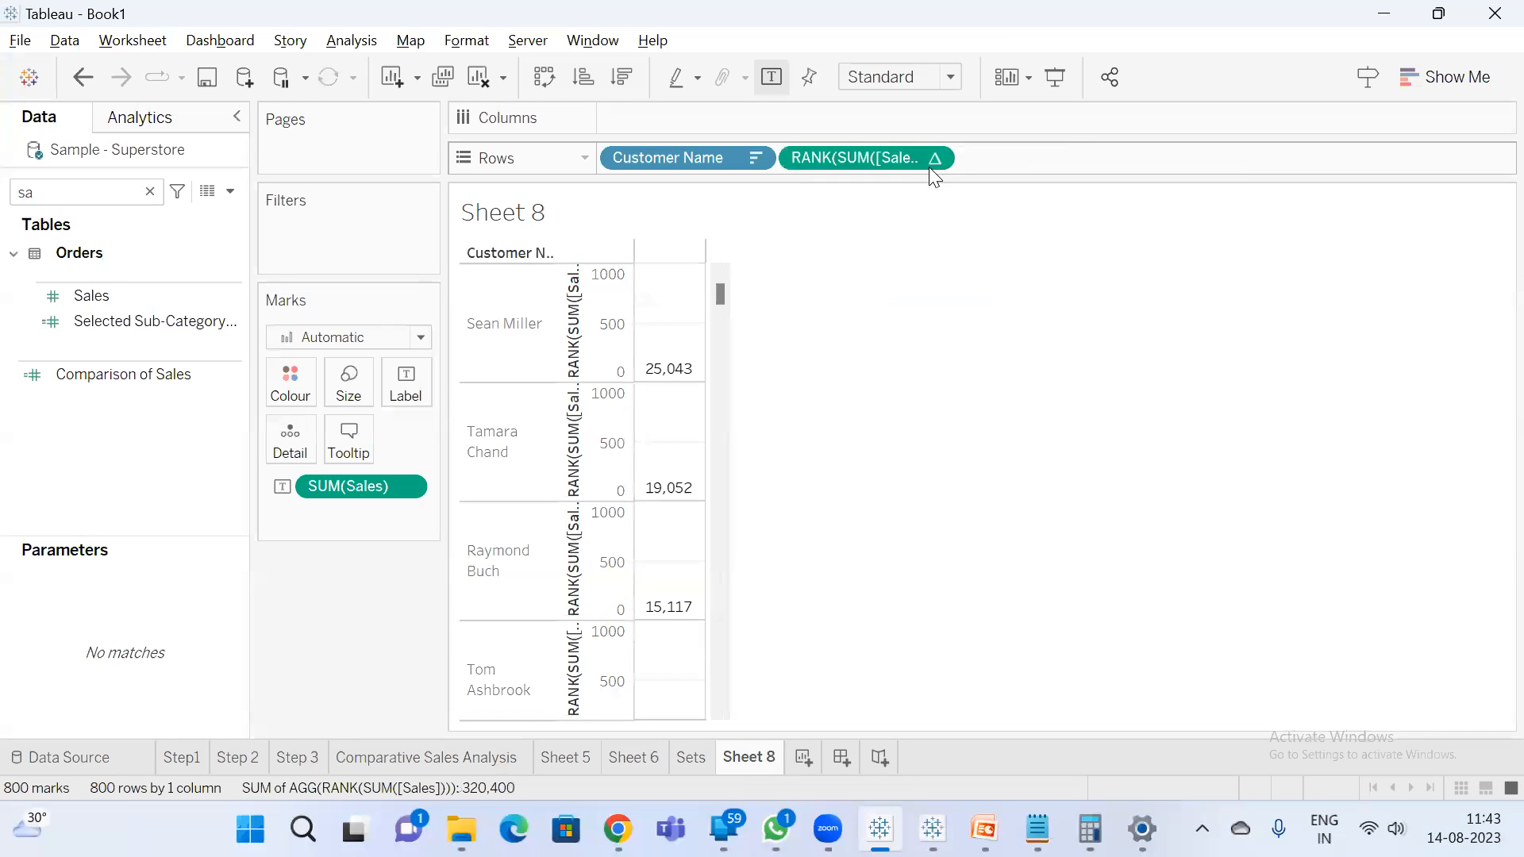
right_click(880, 160)
click(962, 268)
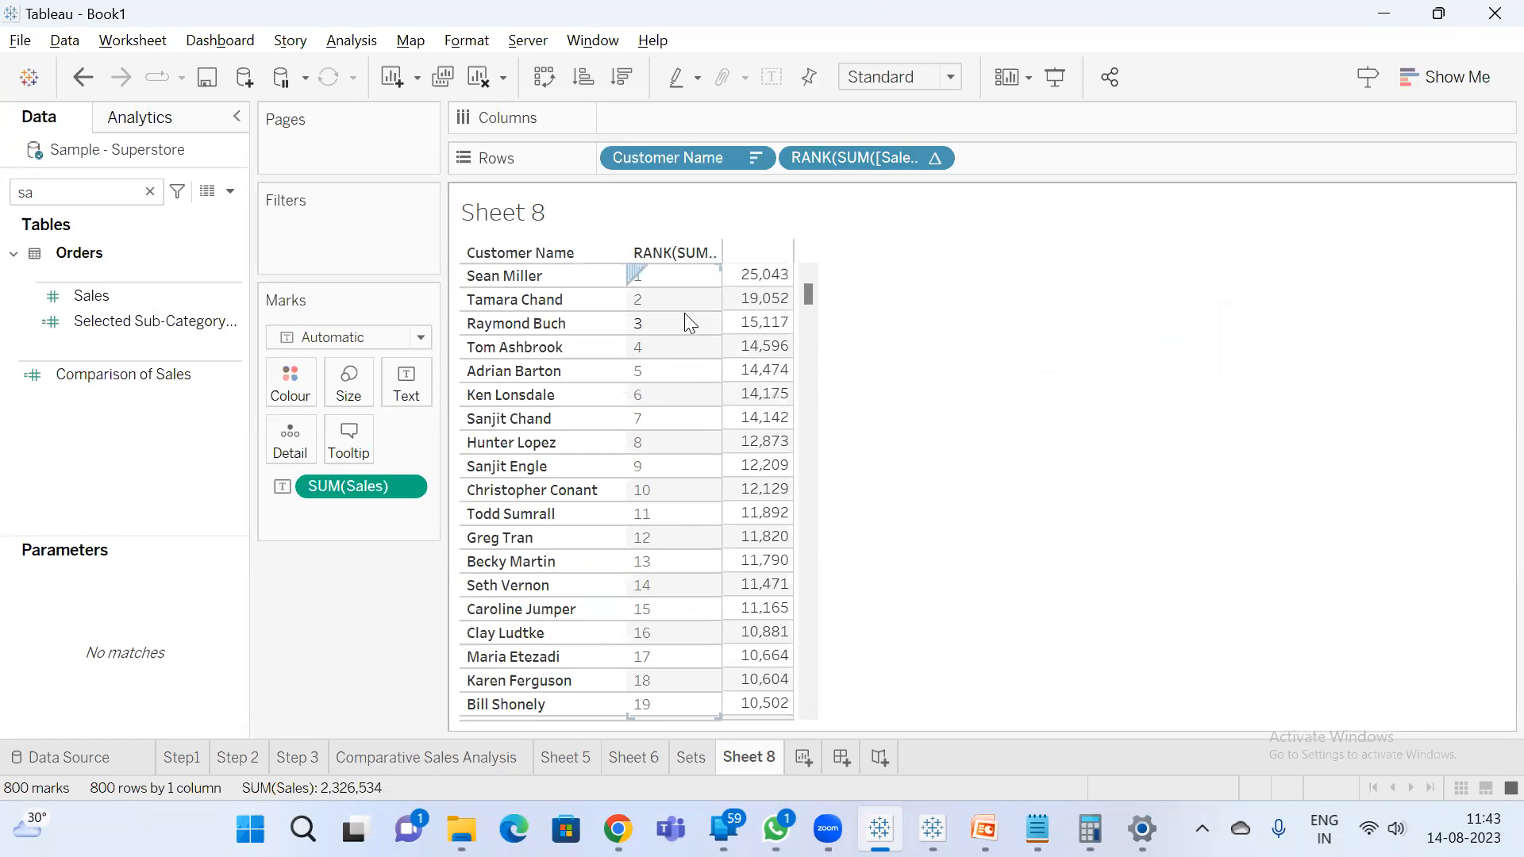
- Examine how the ranks run down the customer list in relation to the sales values
scroll(774, 295, down, 10)
scroll(775, 296, down, 15)
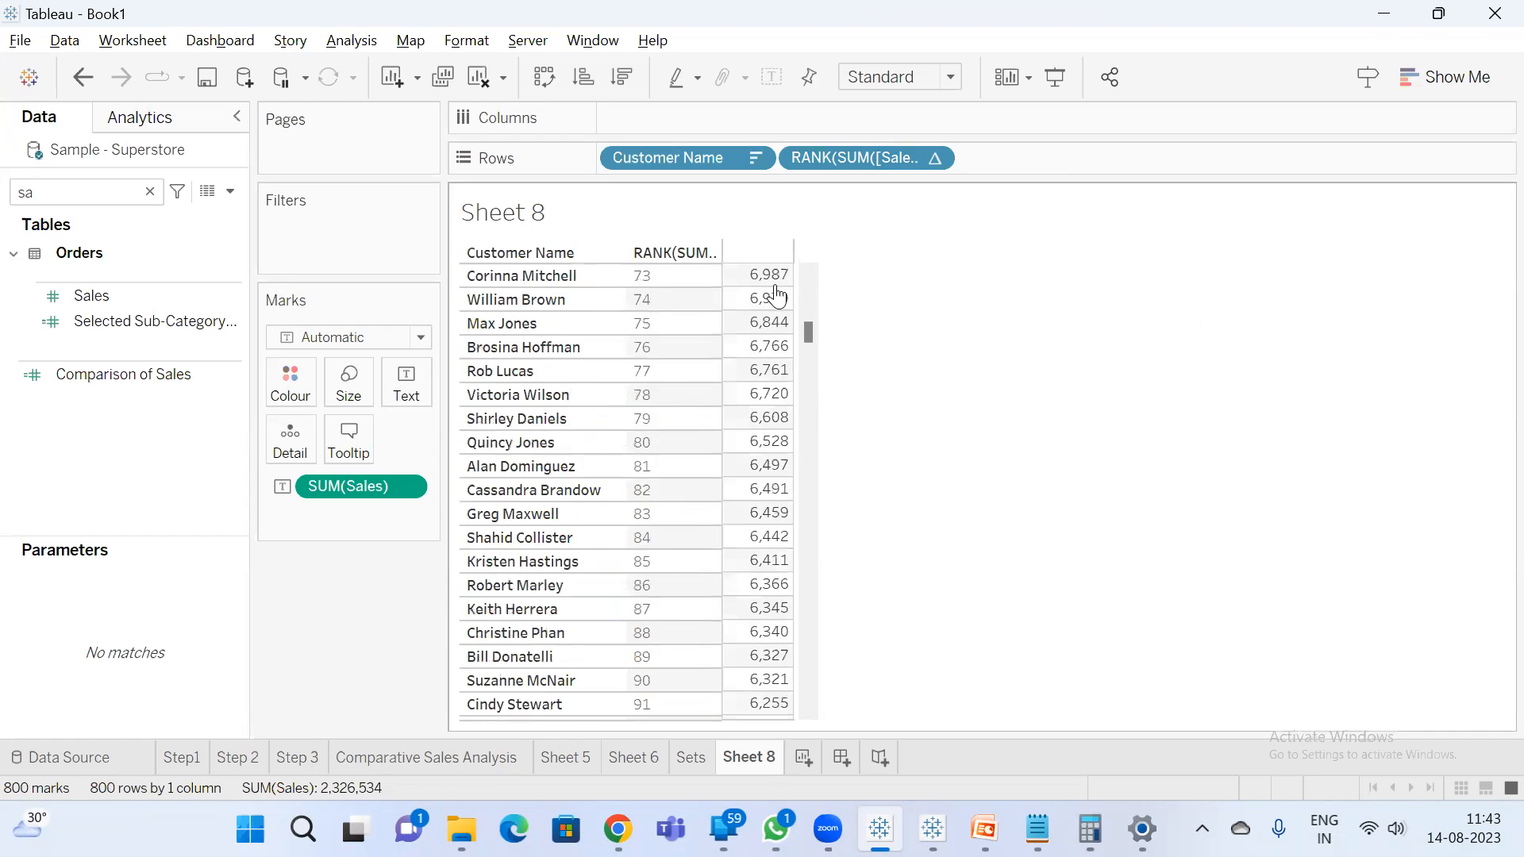
scroll(817, 334, up, 1)
drag(810, 337, 809, 290)
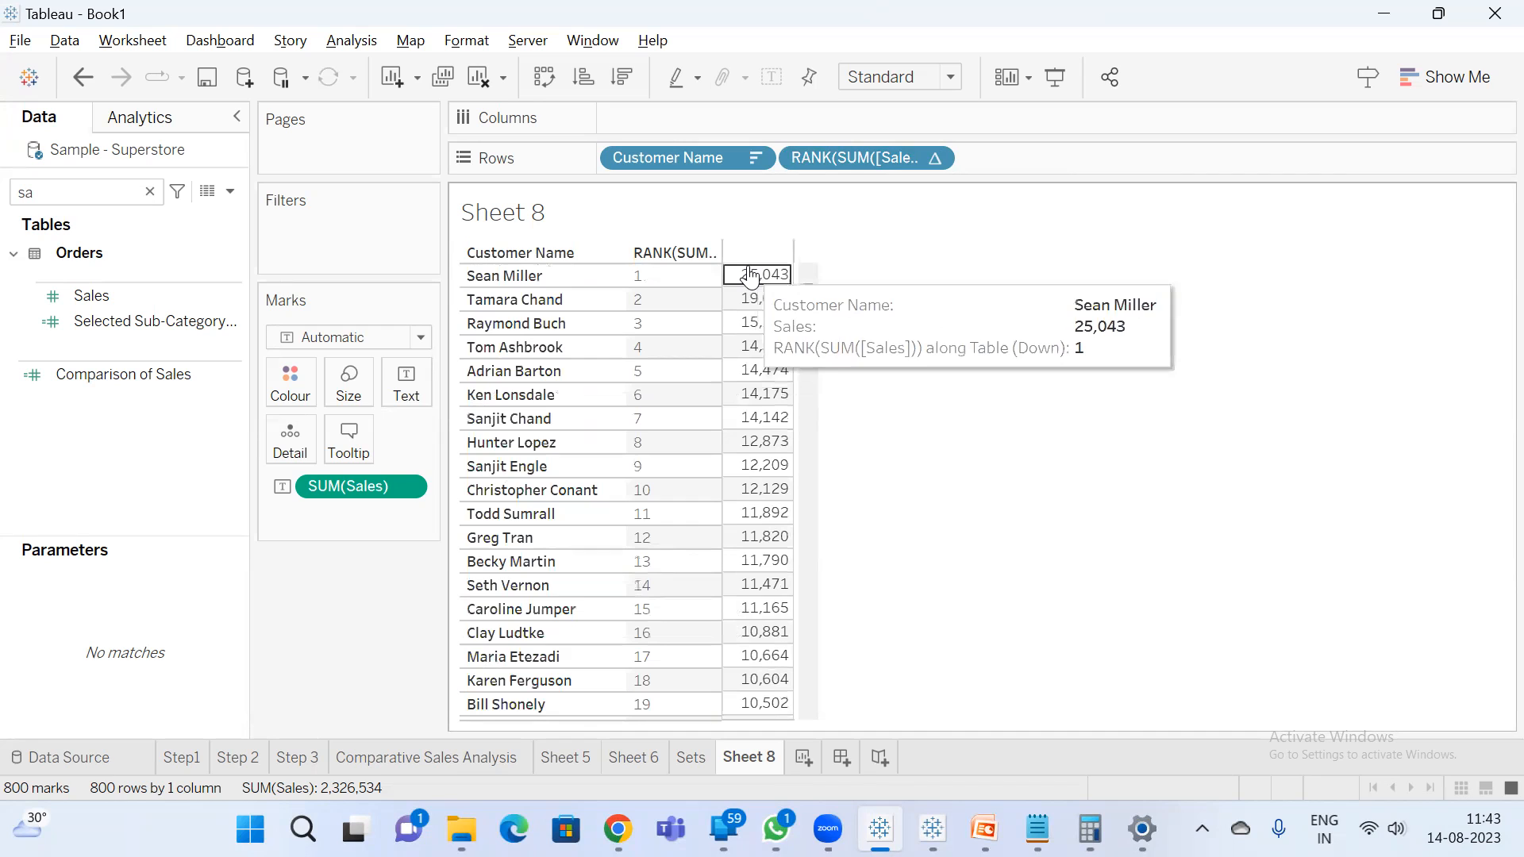
drag(740, 270, 907, 361)
click(945, 349)
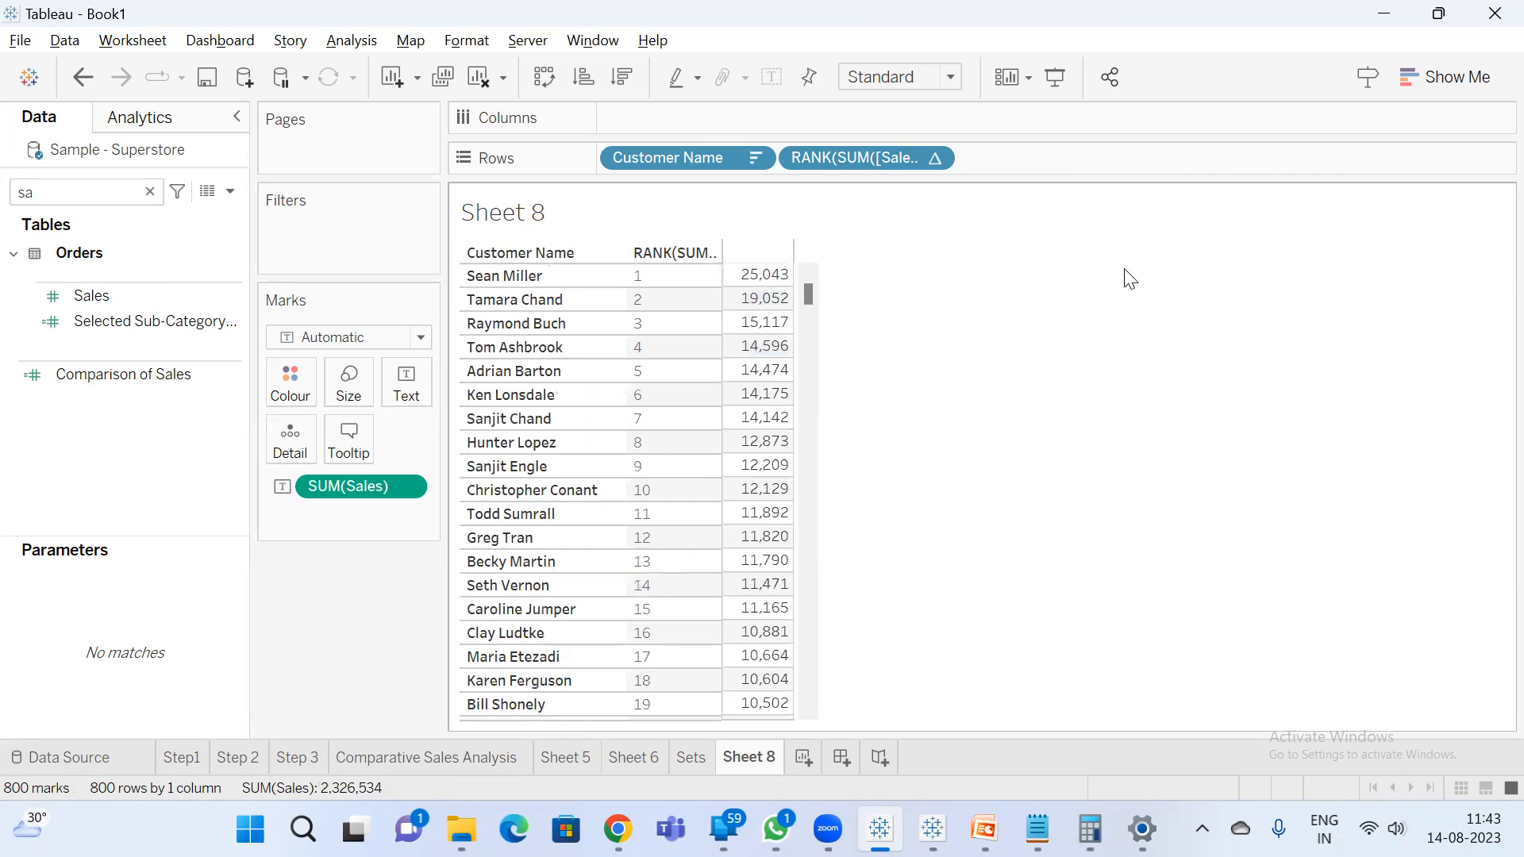
- Add the calculation SIZE() to Rows after the rank field and make it discrete
double_click(1063, 163)
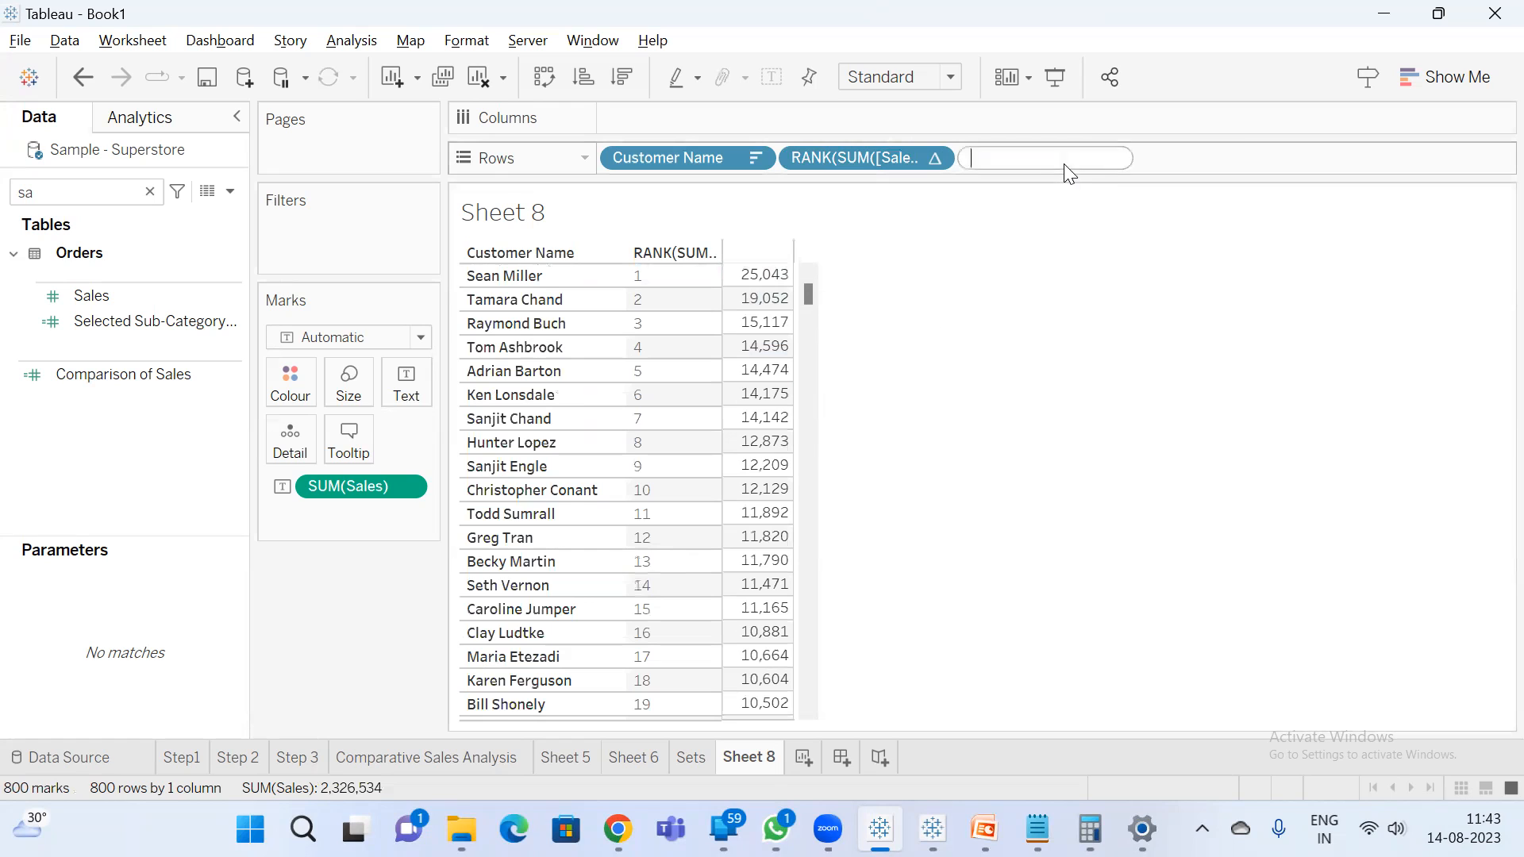
text(siz)
key(Return)
key(Return)
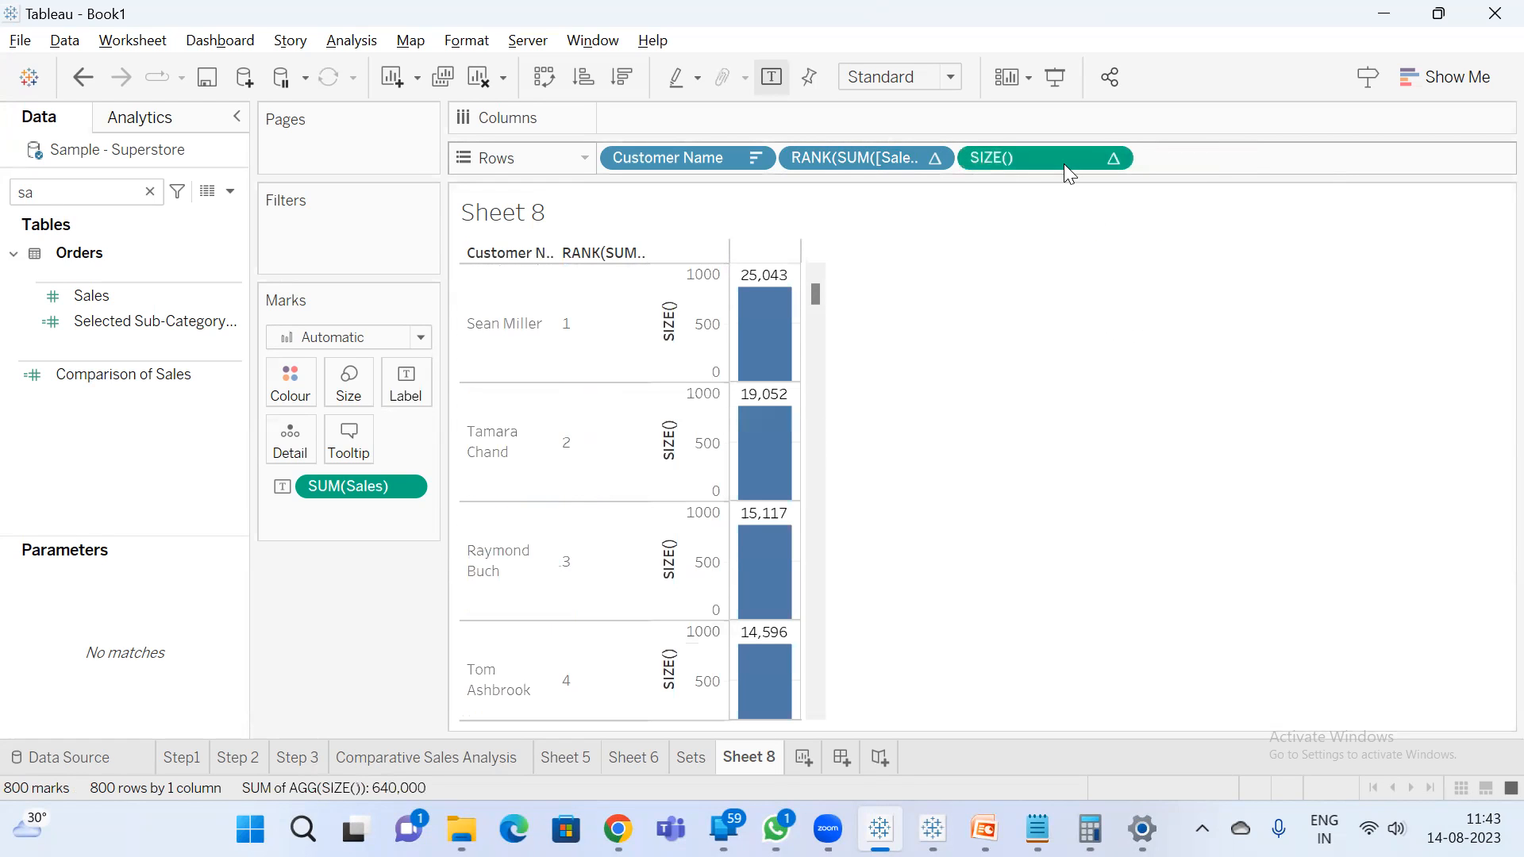
right_click(1063, 163)
click(1144, 266)
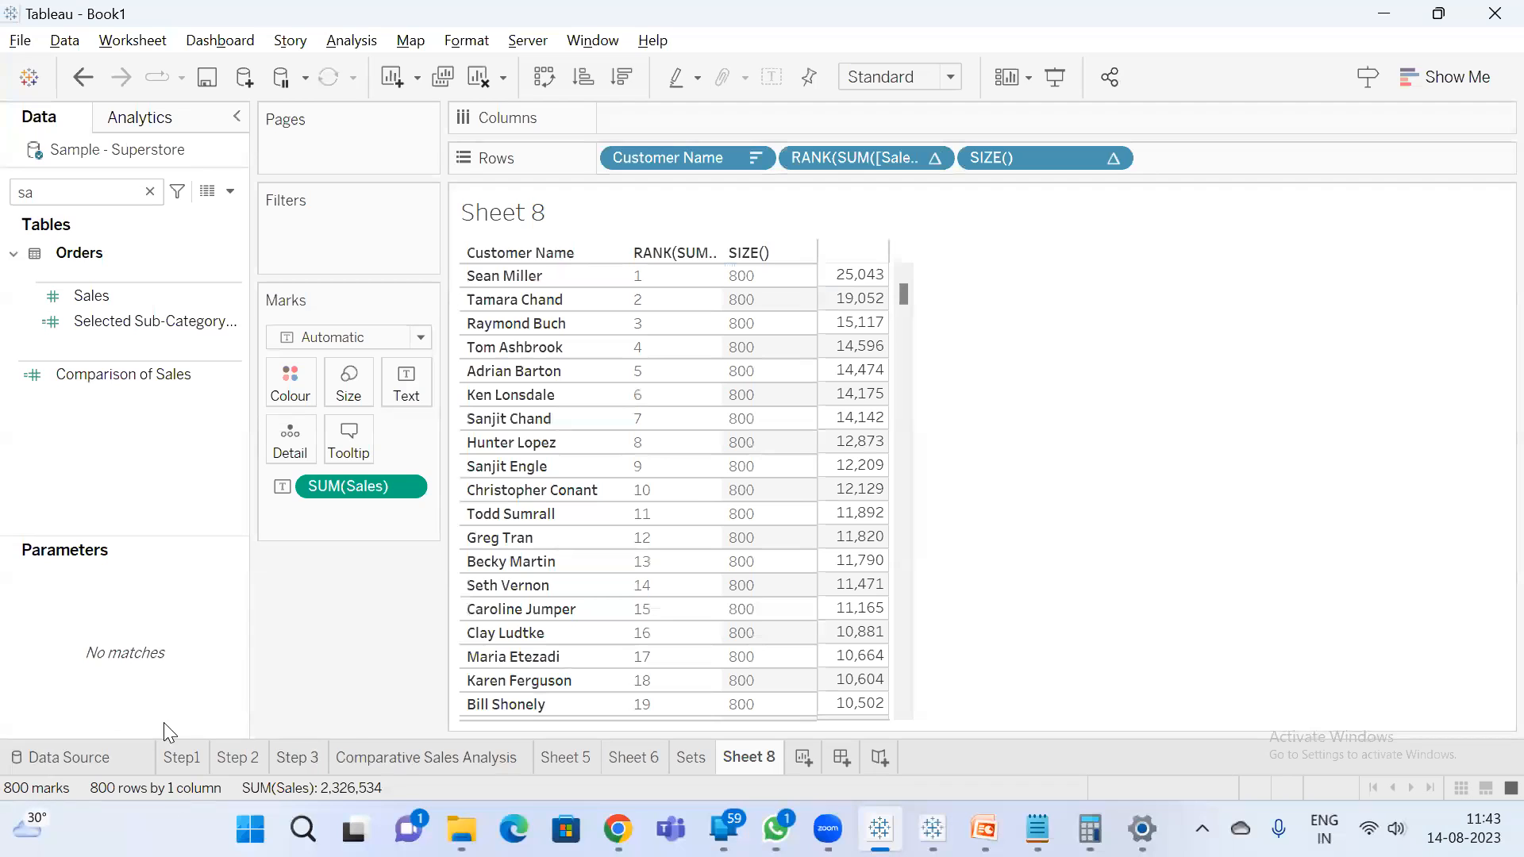
- Create a new worksheet, search the fields for "cust" and place Customer Name on Rows
click(803, 757)
double_click(107, 193)
text(c)
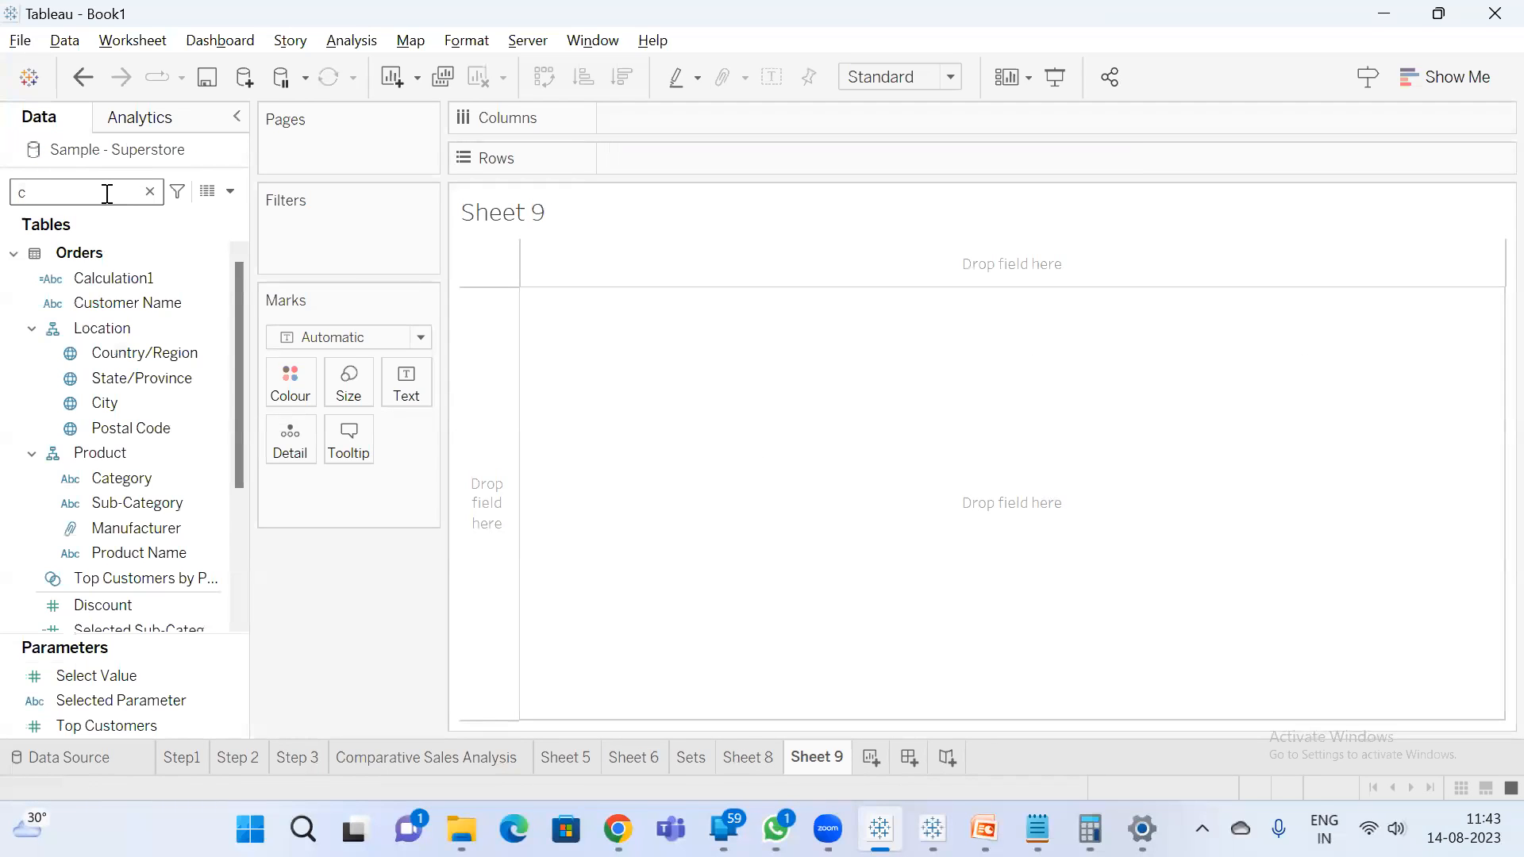
text(ust)
drag(199, 282, 665, 167)
click(196, 275)
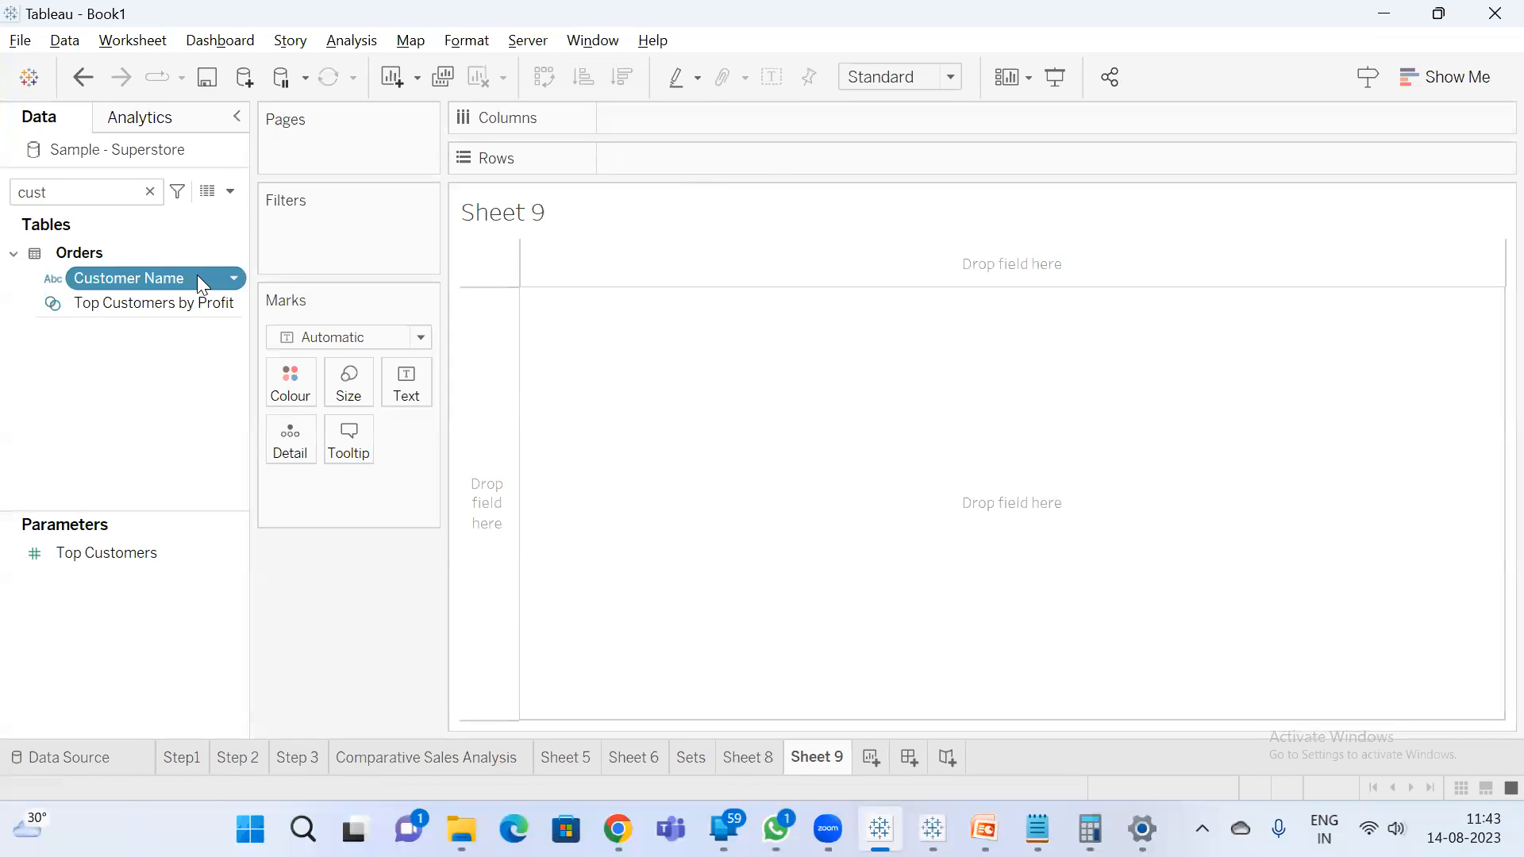
drag(197, 275, 694, 157)
- Convert Customer Name to a Count (Distinct) measure and display it as a text table
right_click(694, 157)
mouse_move(816, 495)
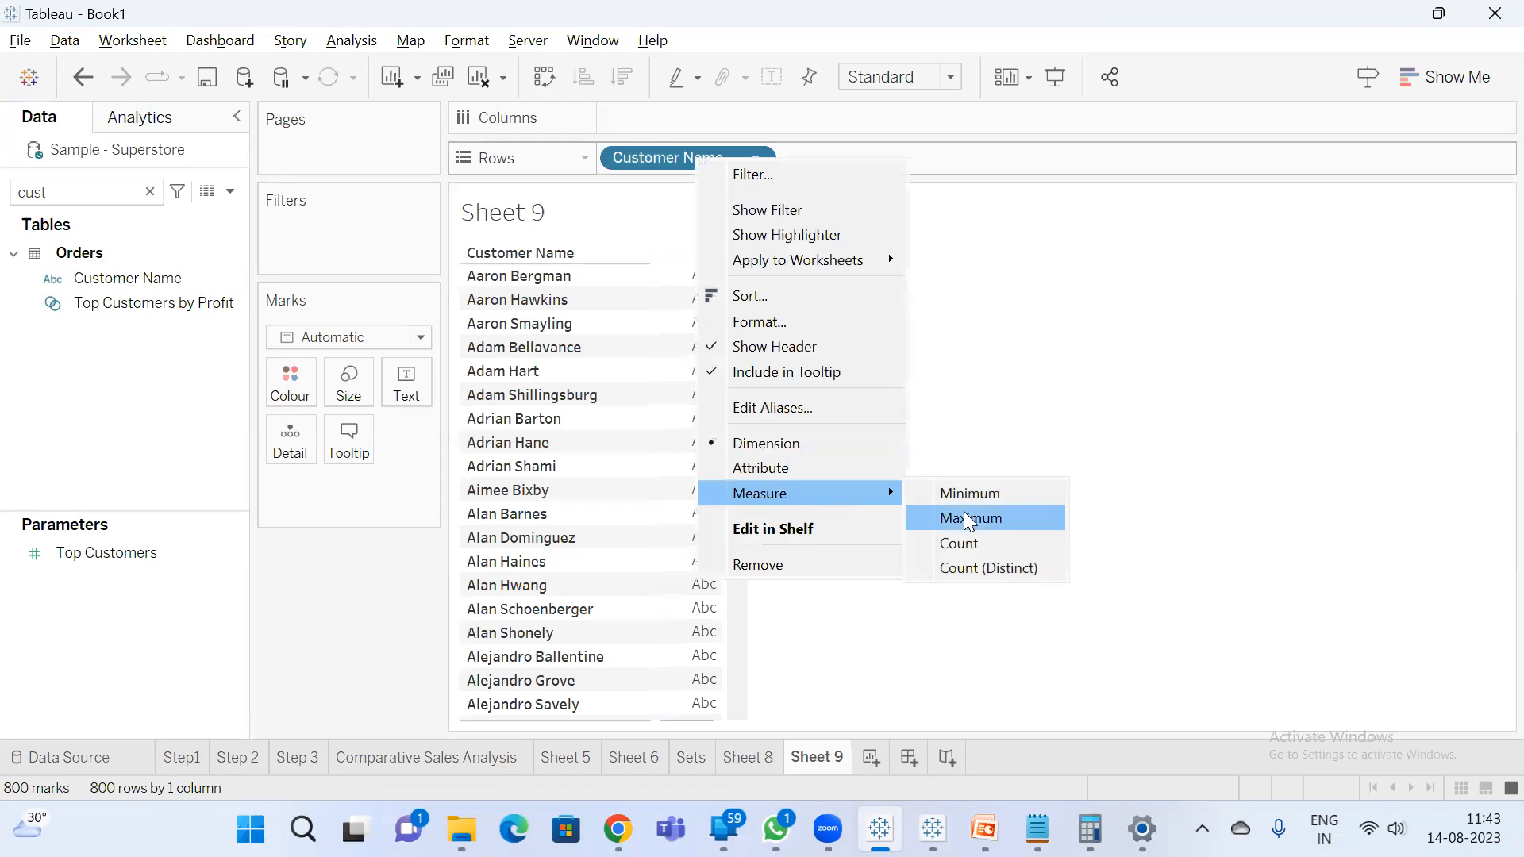
click(984, 568)
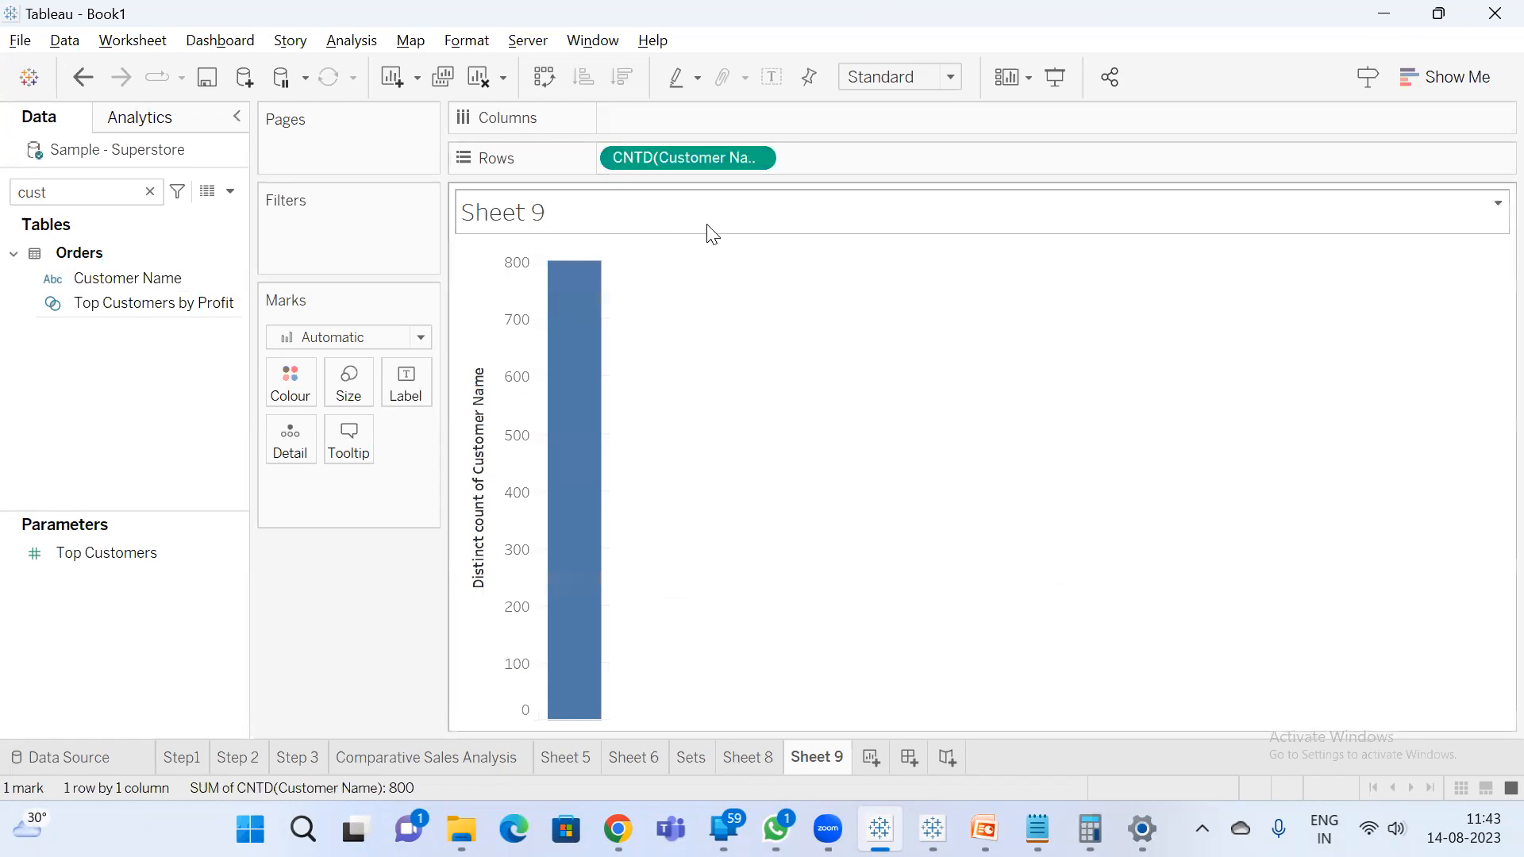
click(1481, 79)
click(1332, 151)
click(1453, 79)
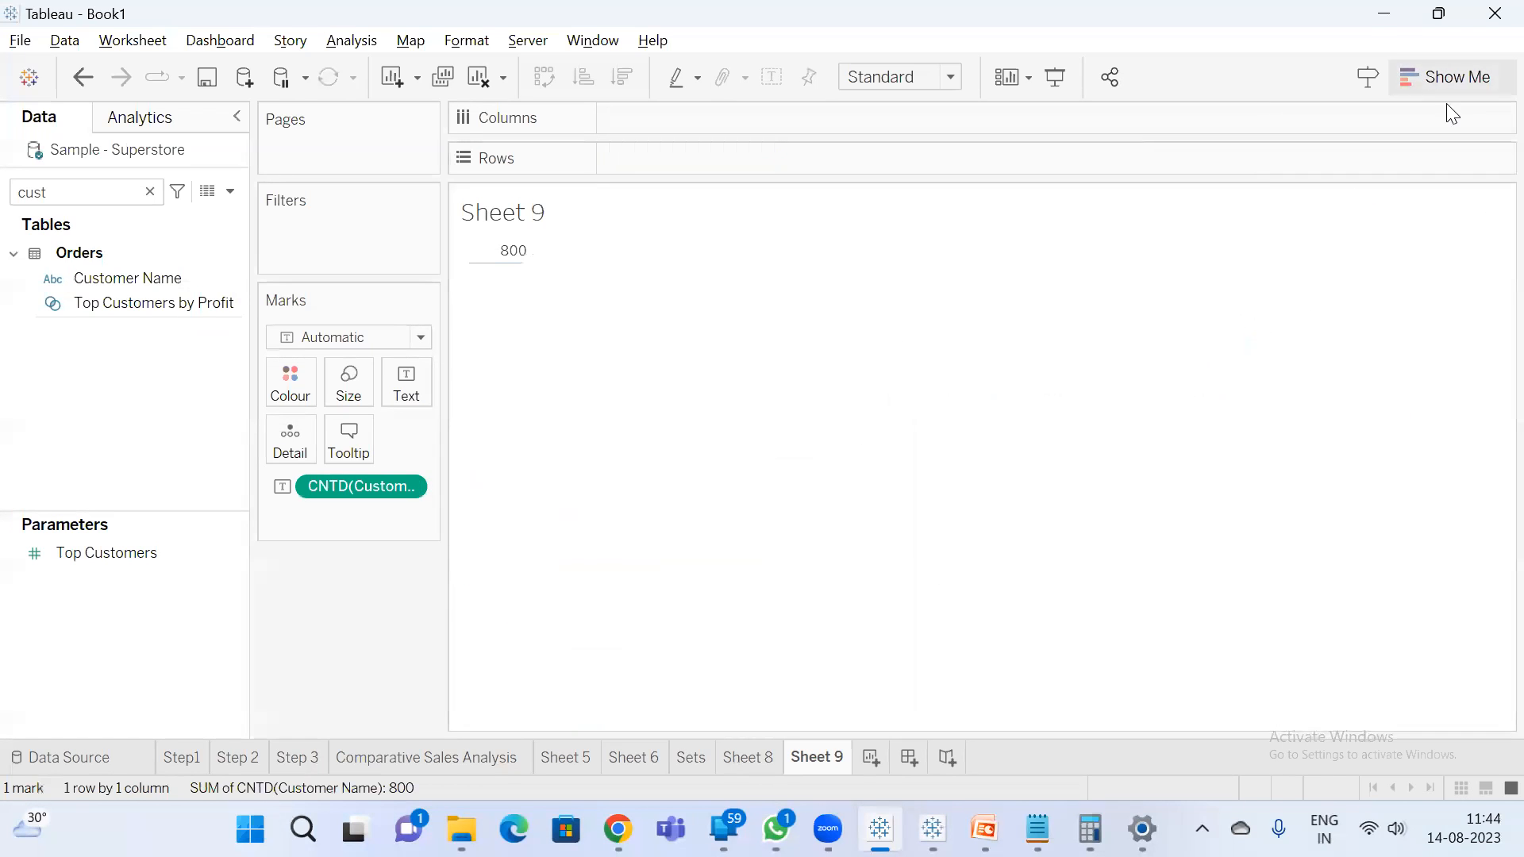
- Return to Sheet 8 and create a calculated field named "Top & Bottom N"
click(738, 757)
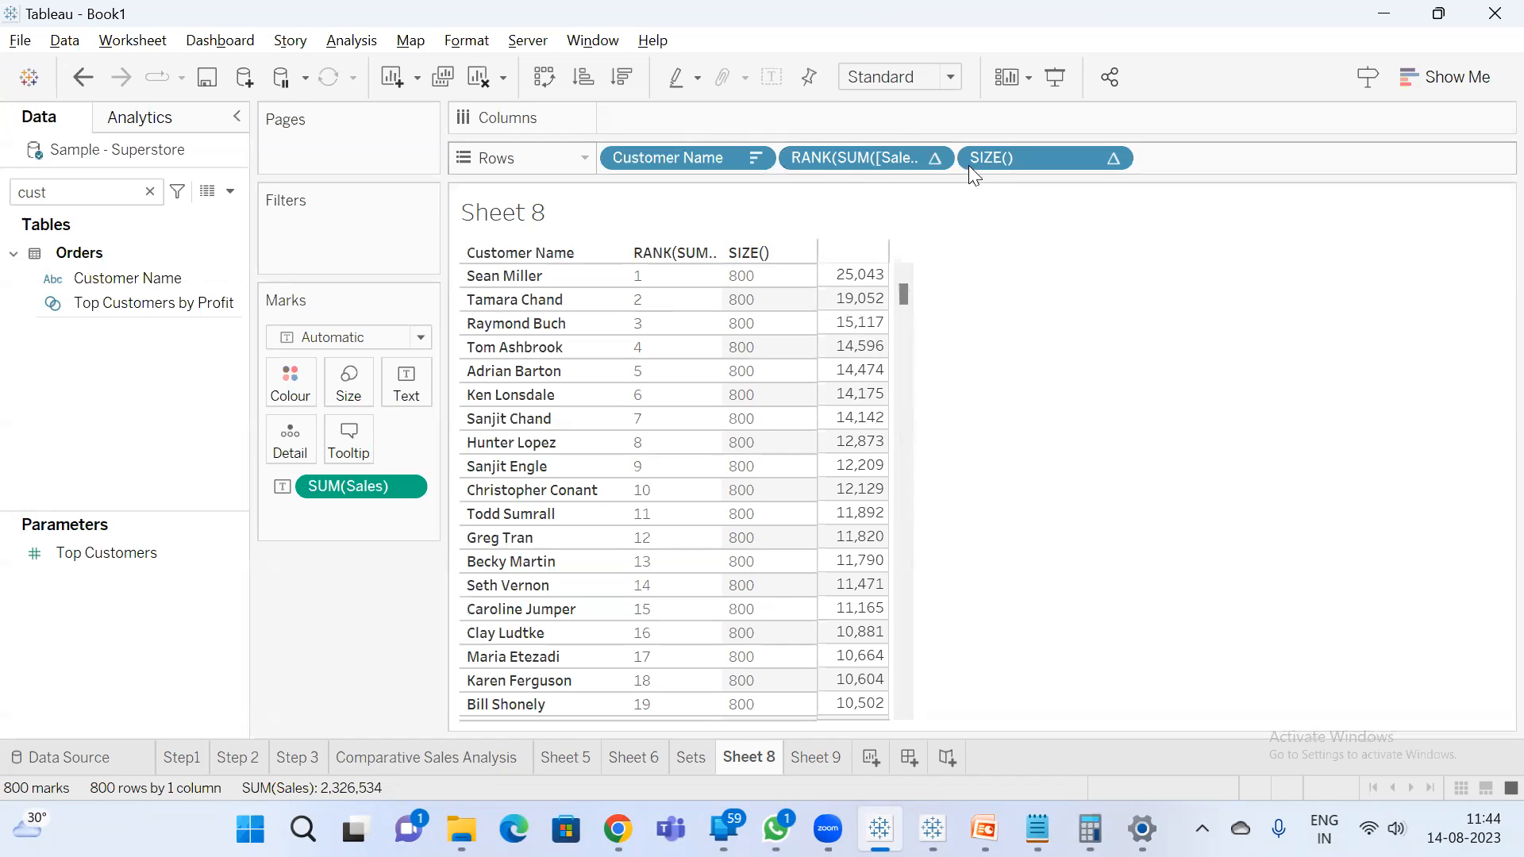
click(229, 191)
click(169, 217)
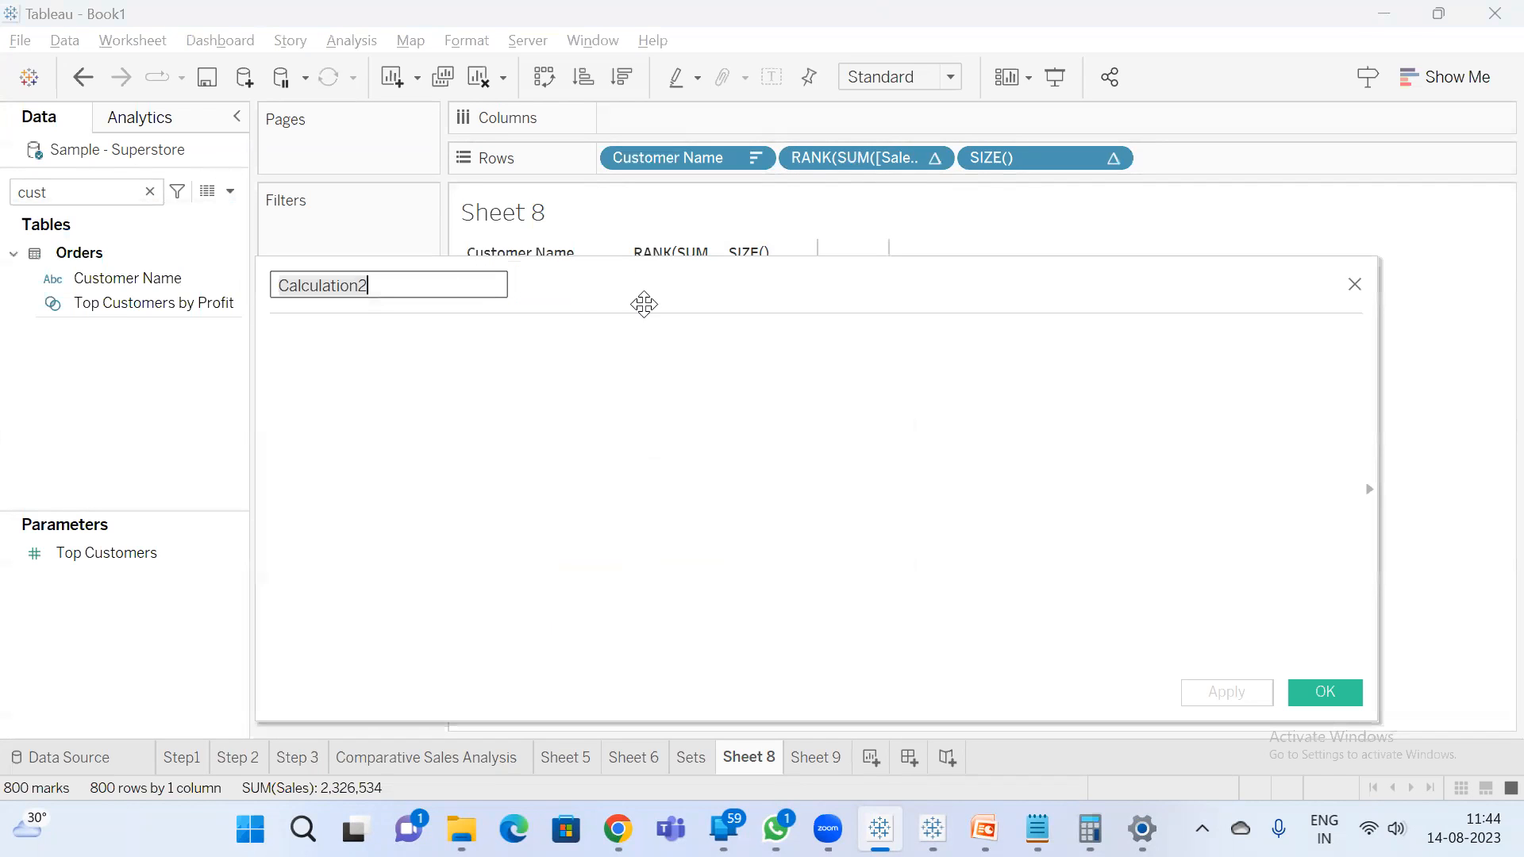
drag(641, 299, 874, 511)
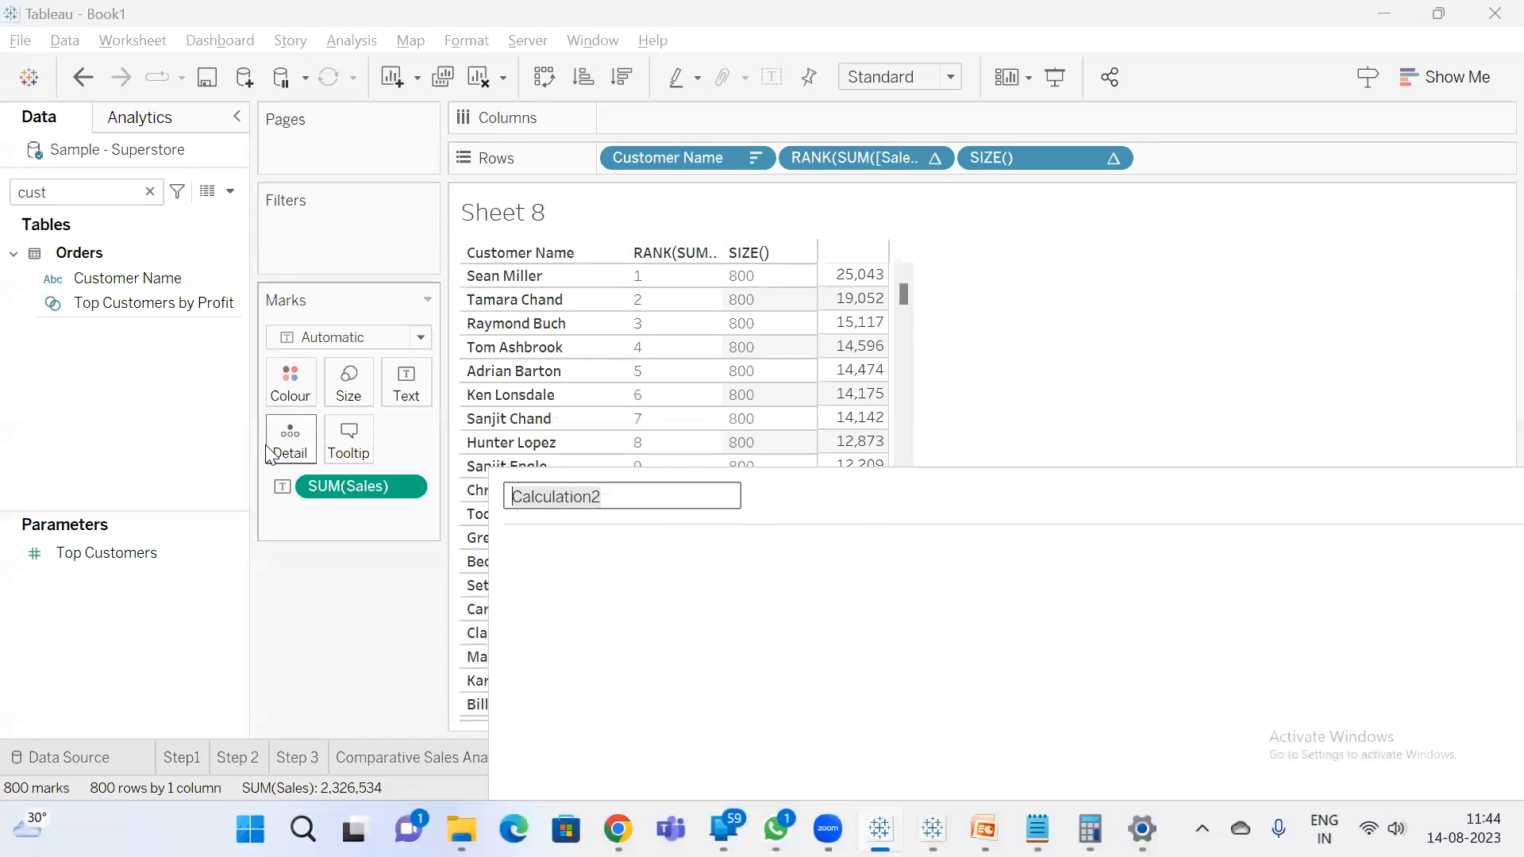
text(Top & Bottom N)
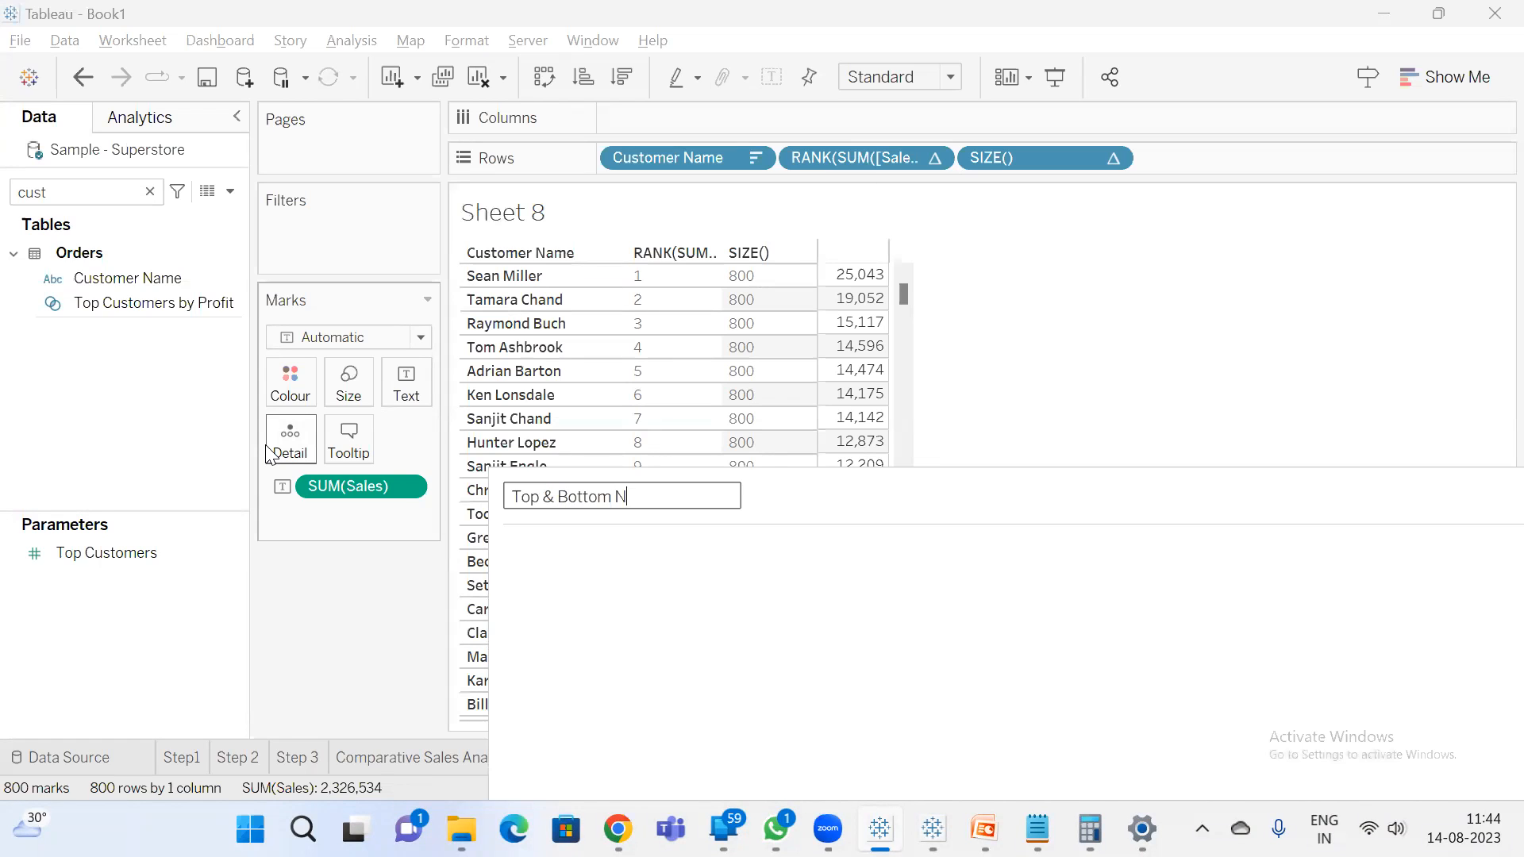
key(Tab)
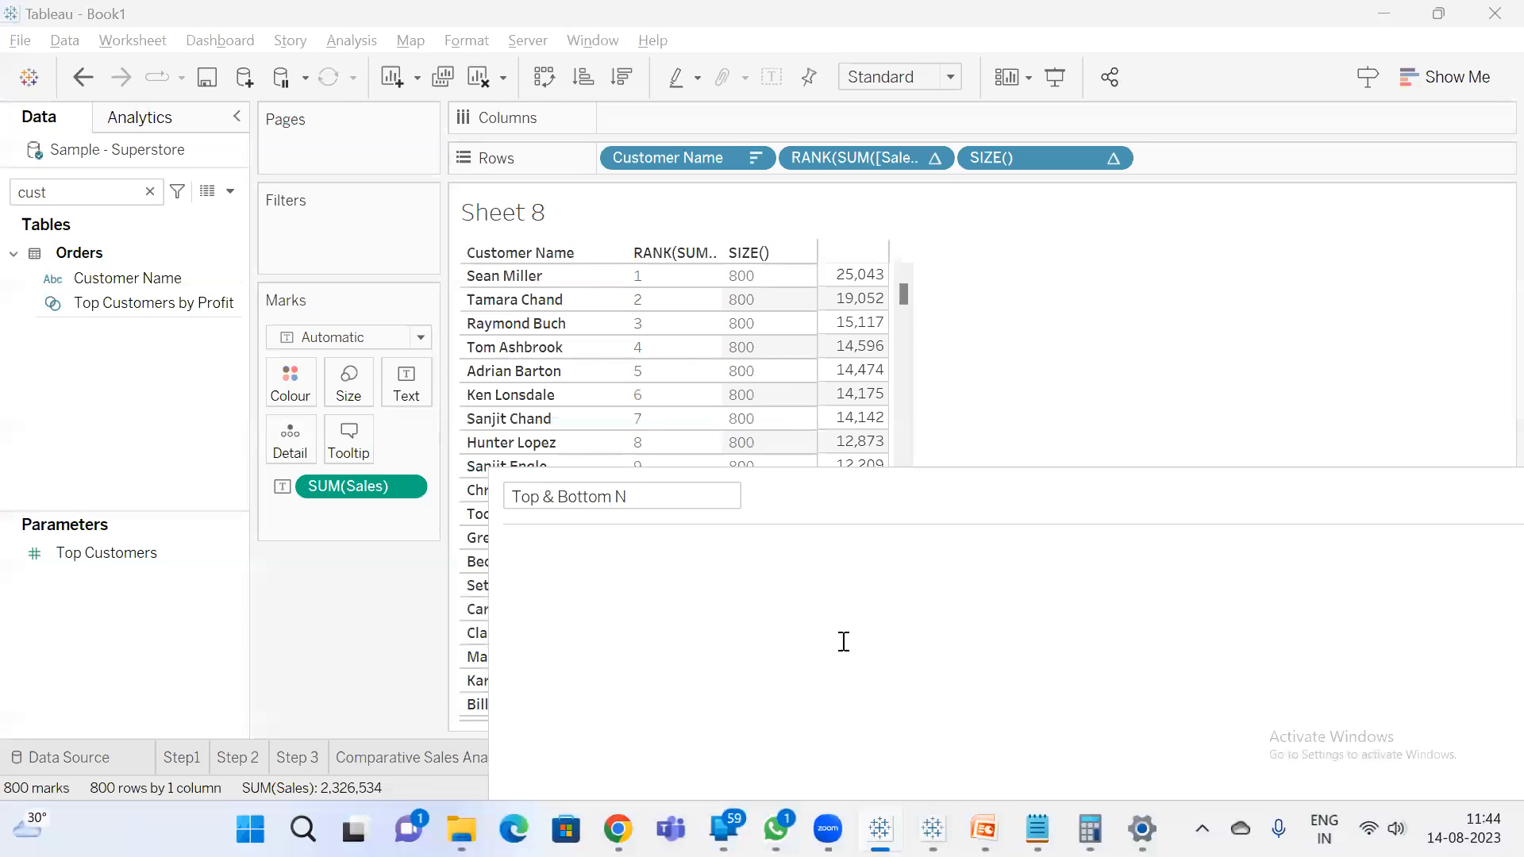
- Begin the Top & Bottom N formula with if RANK(SUM([Sales]))
text(if s)
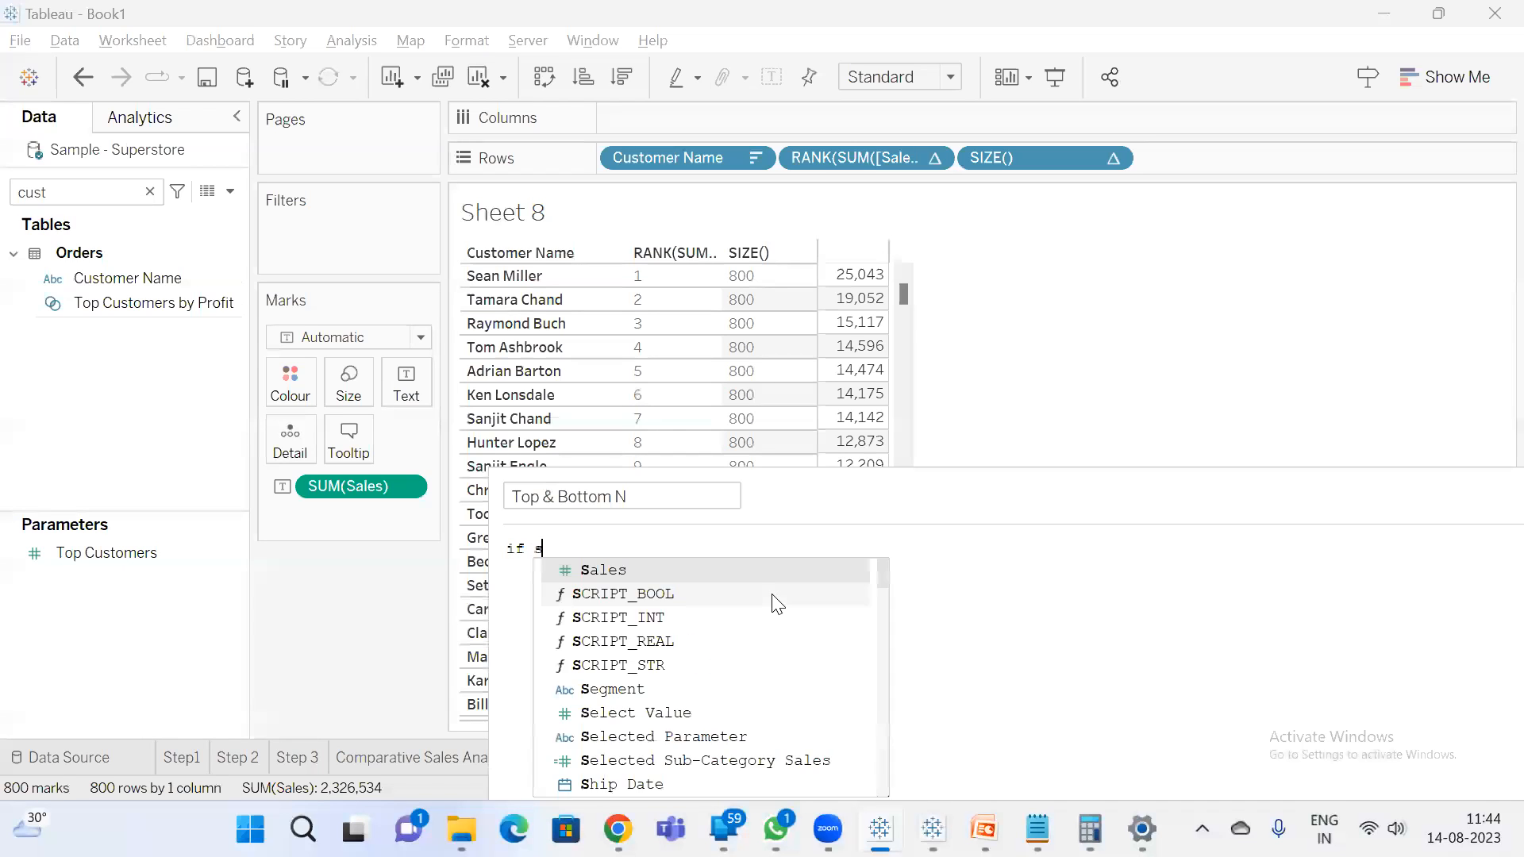
key(BackSpace)
text(rann)
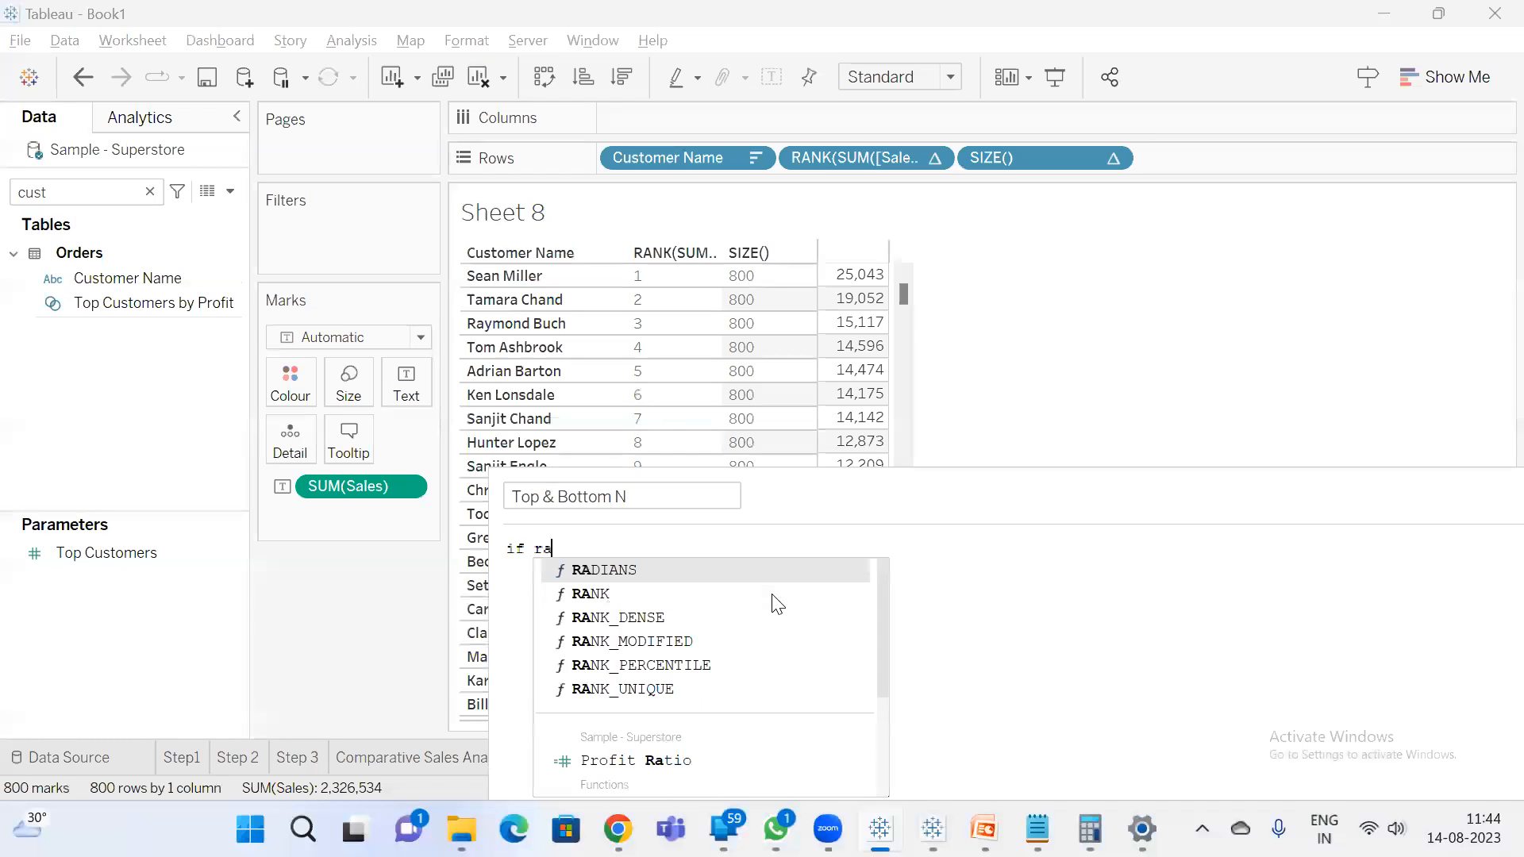
key(BackSpace)
text(k)
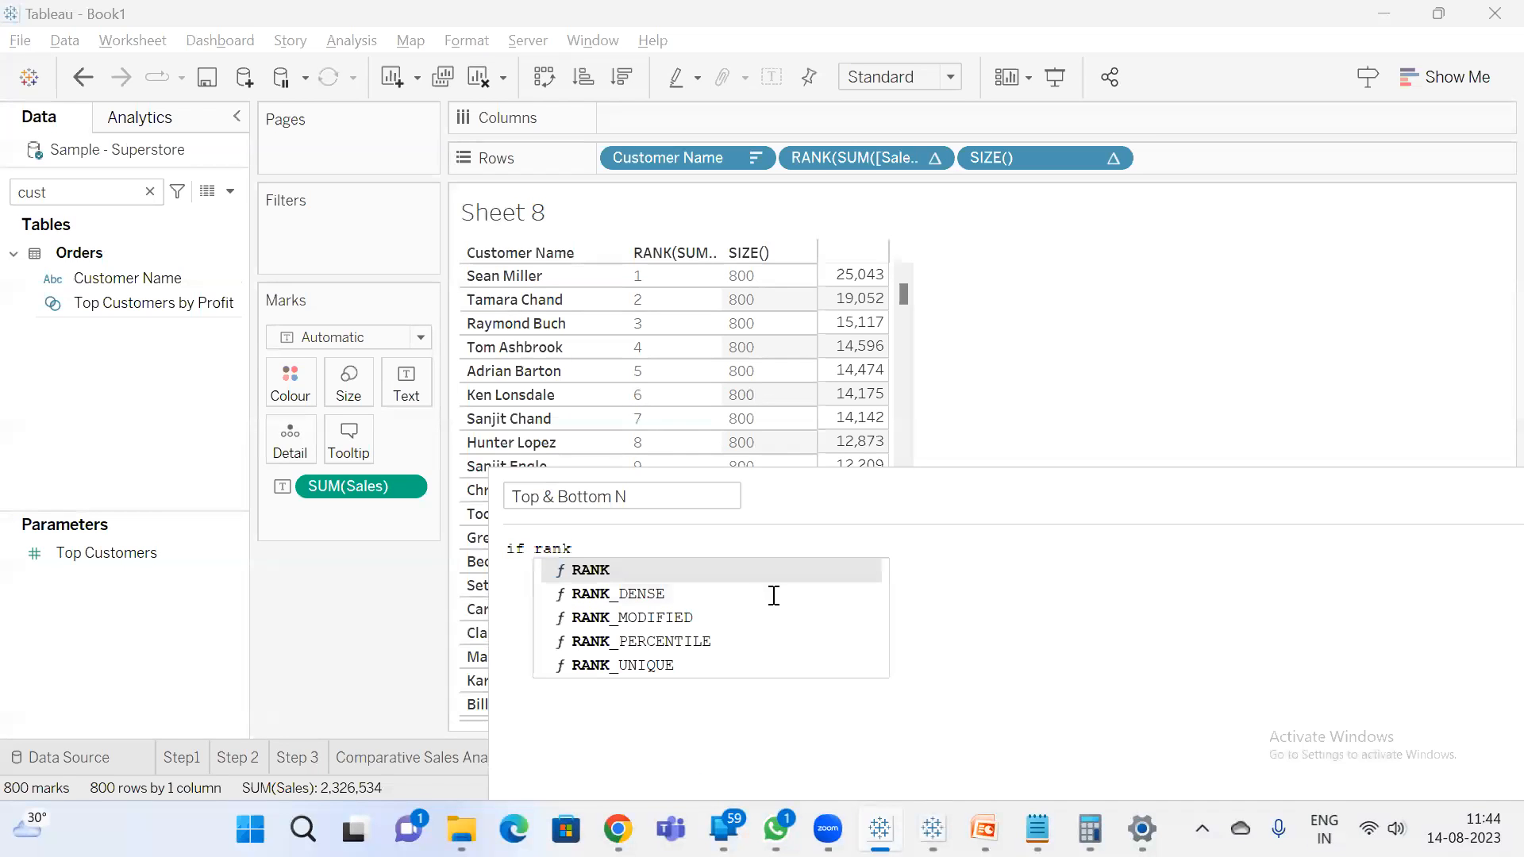
key(Return)
text(saum)
key(BackSpace)
key(BackSpace)
key(BackSpace)
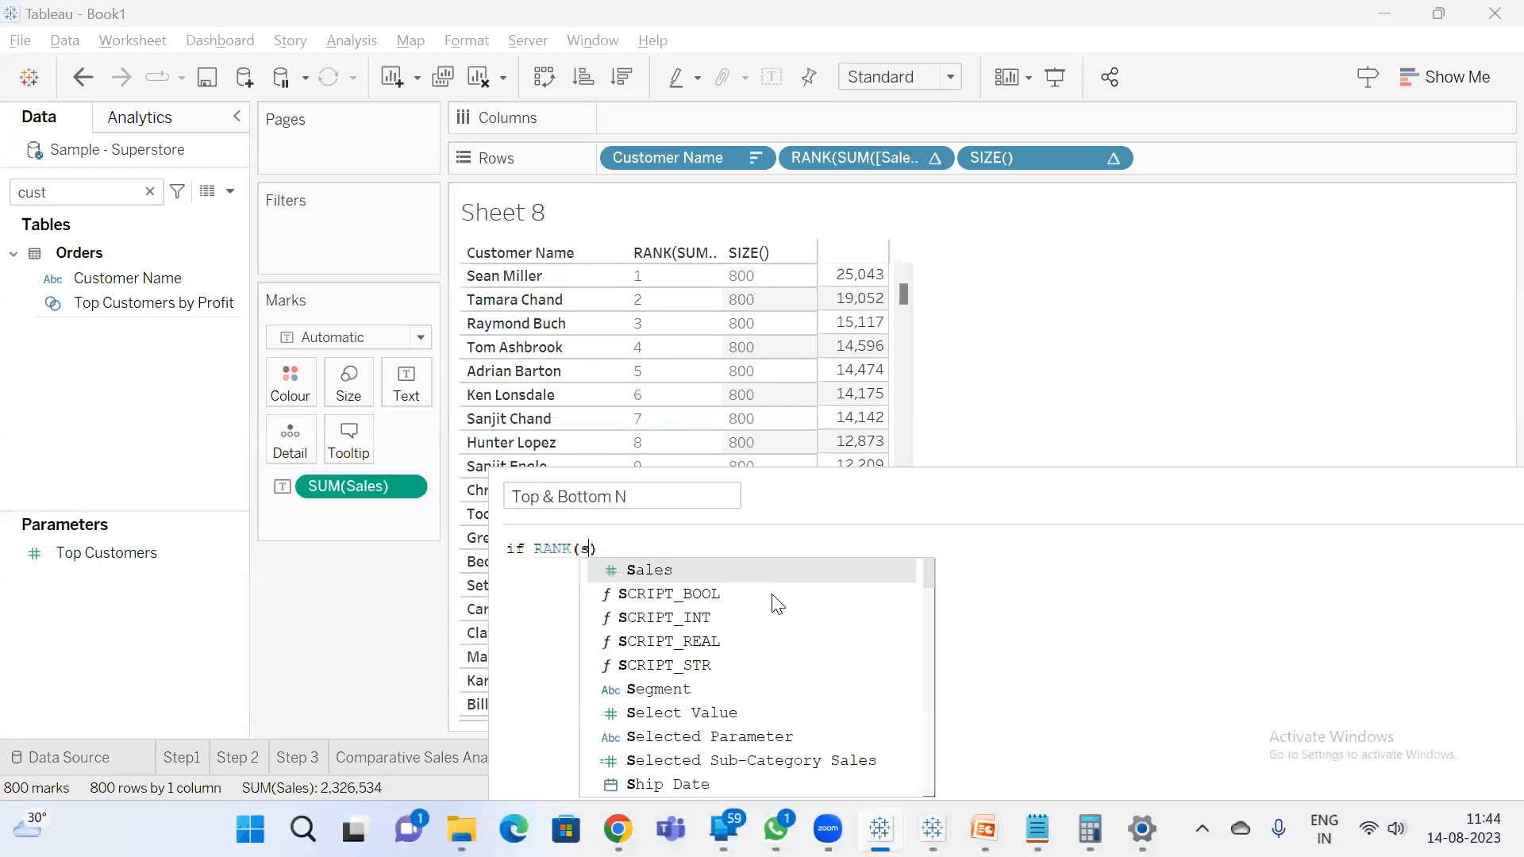
text(um)
key(Return)
text(sa)
key(Return)
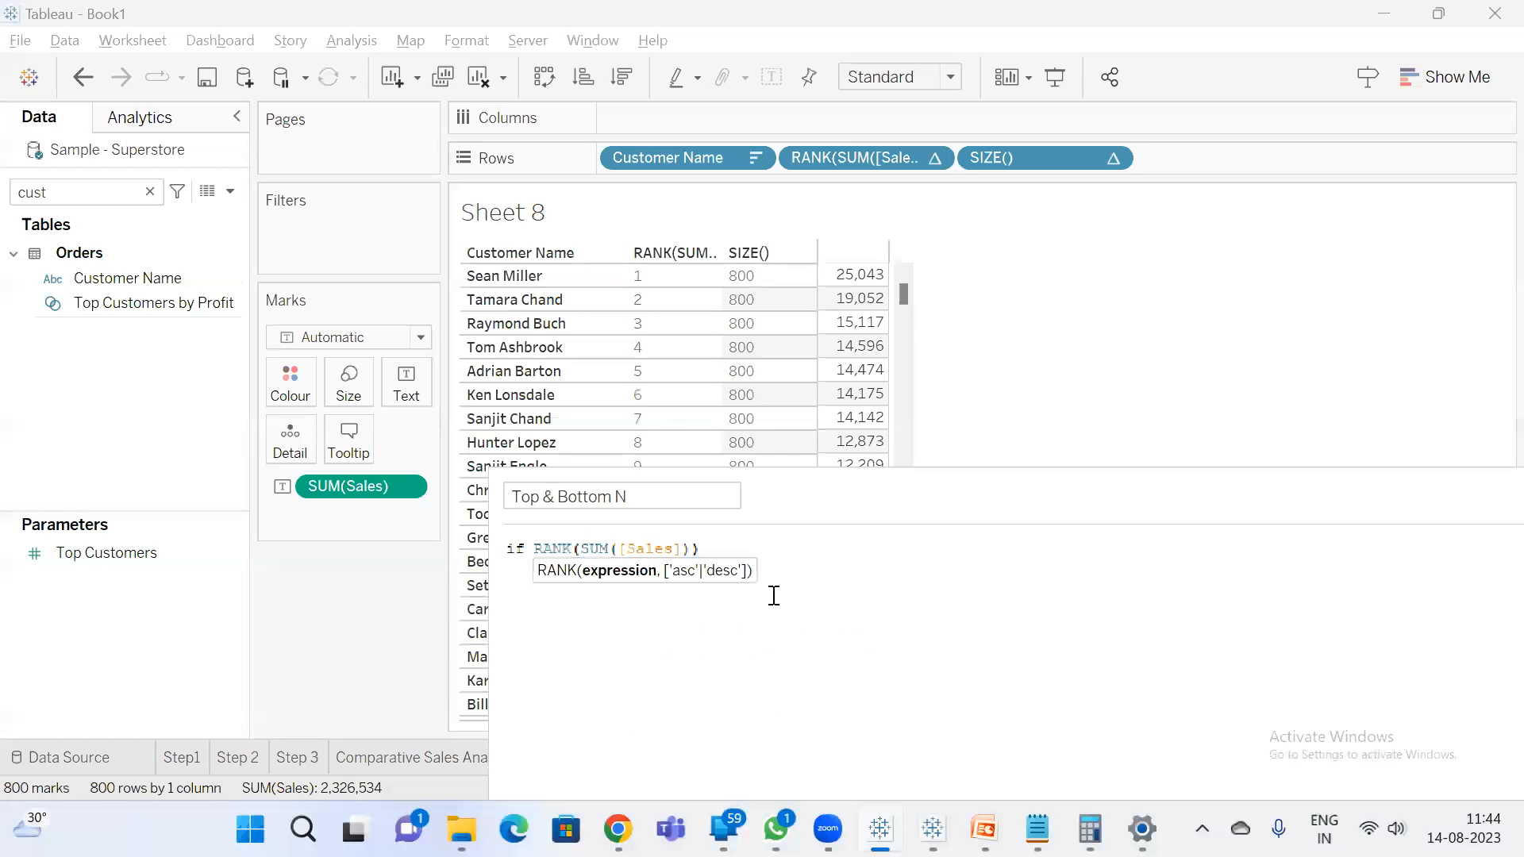
- Complete the formula's first condition with <=5 then TRUE
click(771, 544)
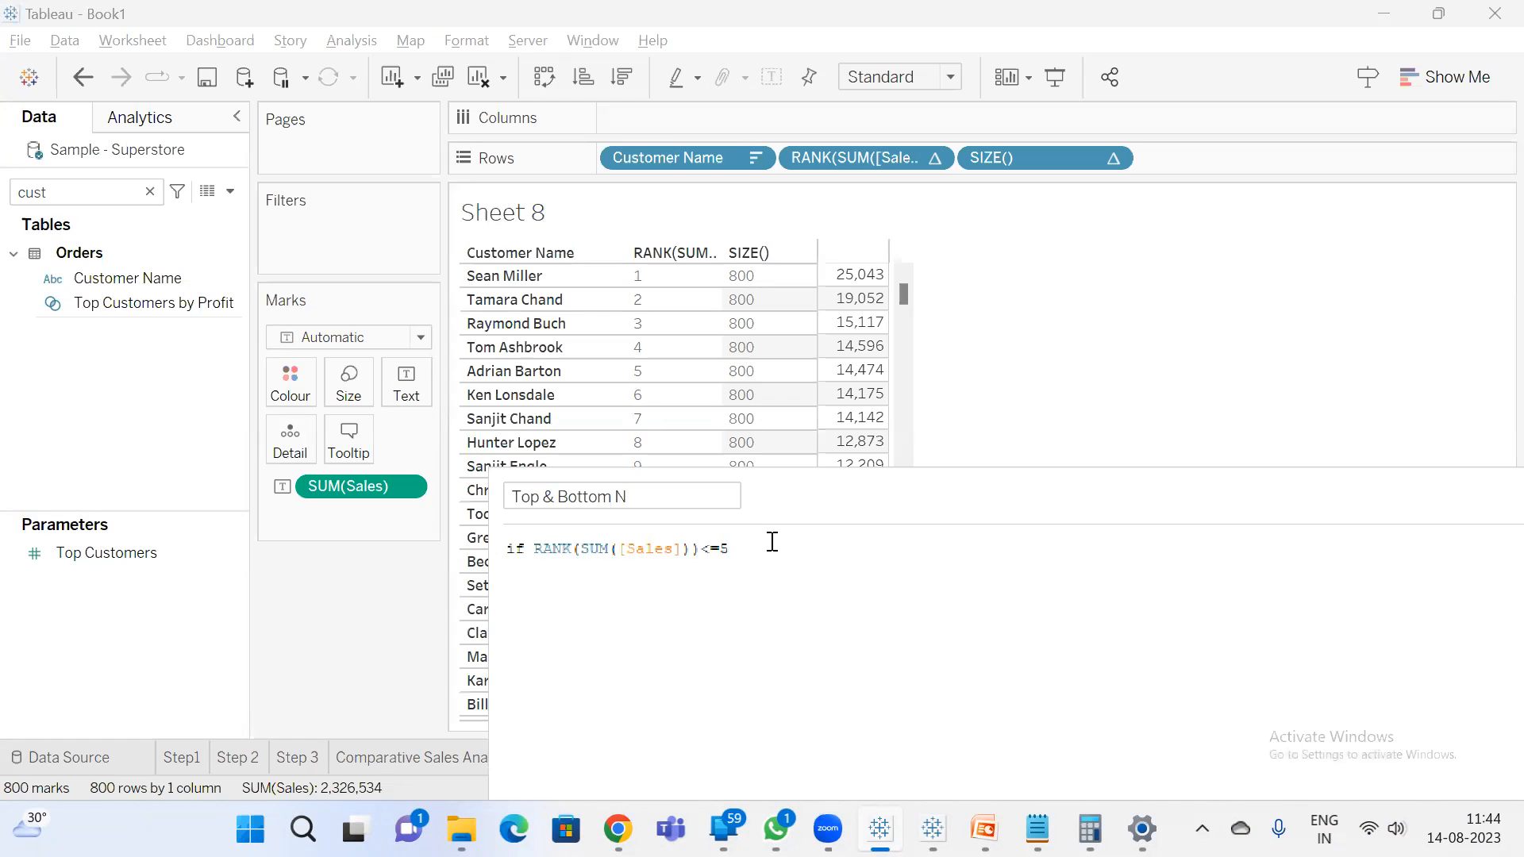
drag(865, 273, 849, 389)
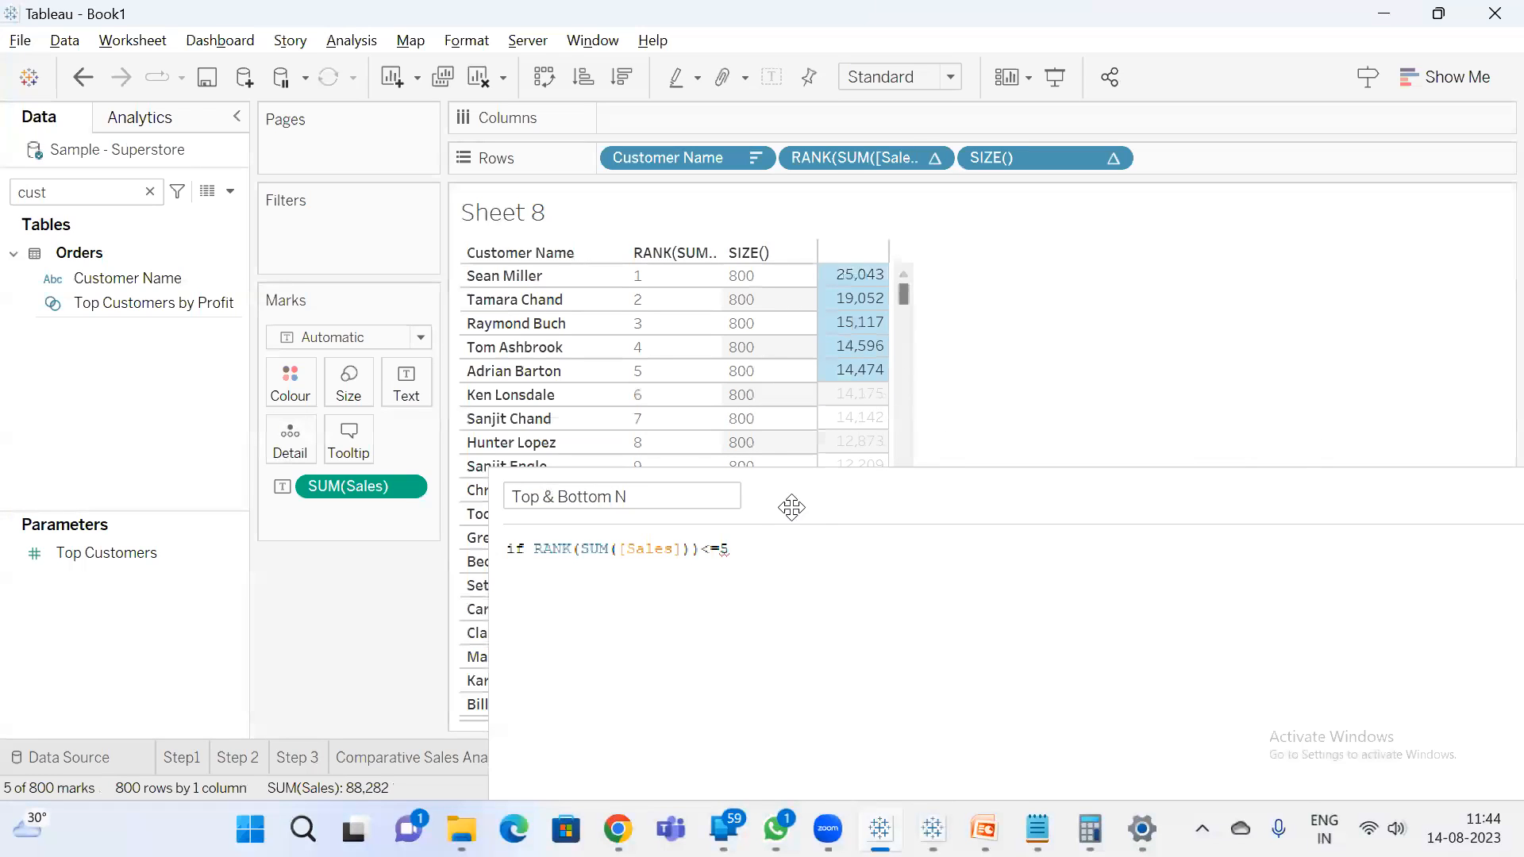
drag(729, 549, 526, 549)
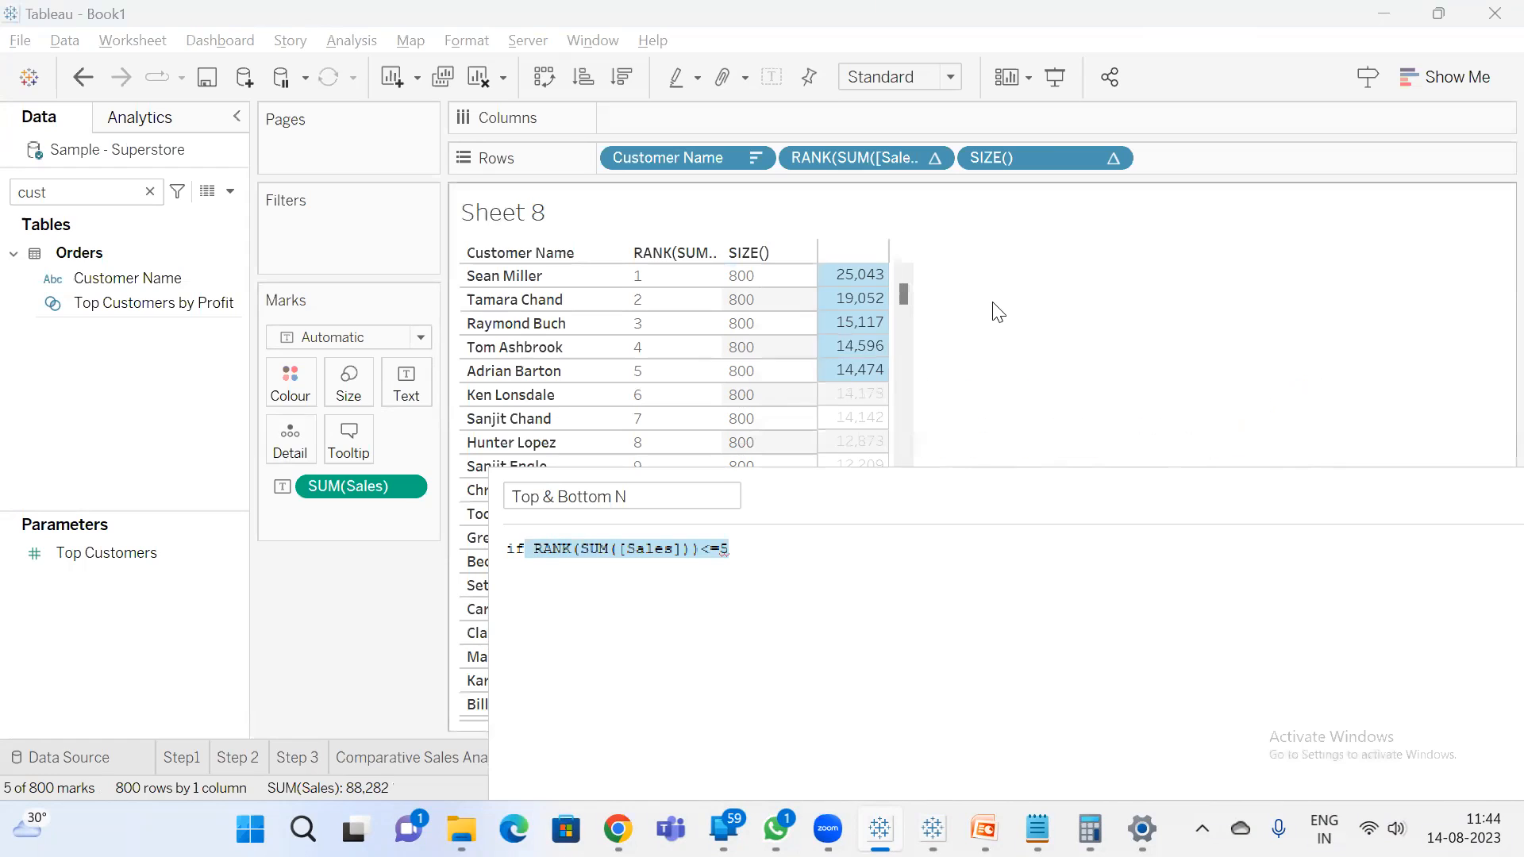
click(1028, 361)
click(823, 554)
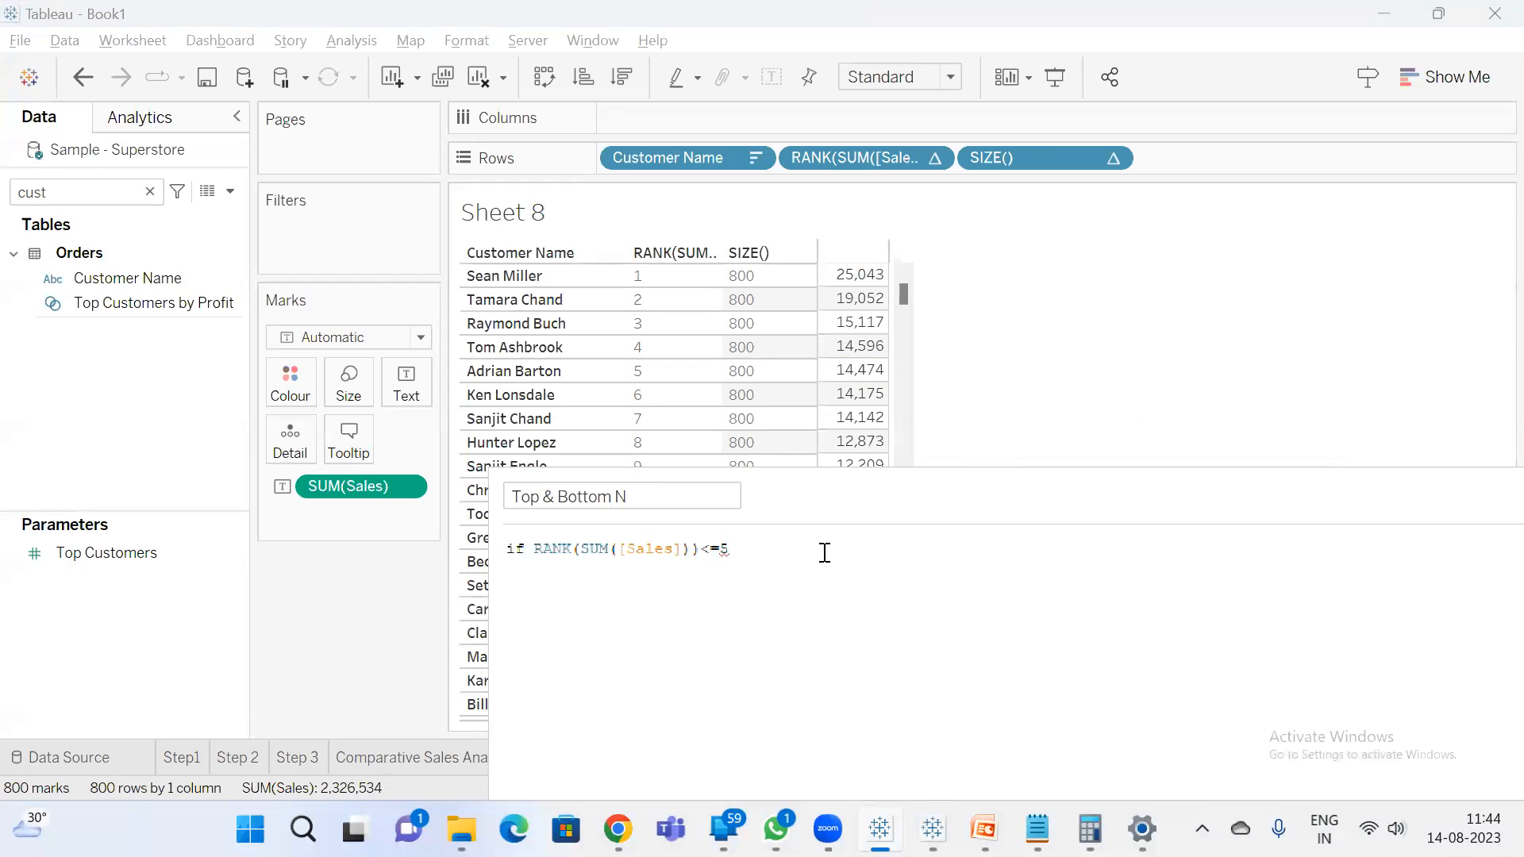
text(thn)
key(BackSpace)
text(en)
text( s)
key(BackSpace)
text(tru)
key(Return)
- Start a second line in the Top & Bottom N formula with ELSEIF SIZE()
text(es)
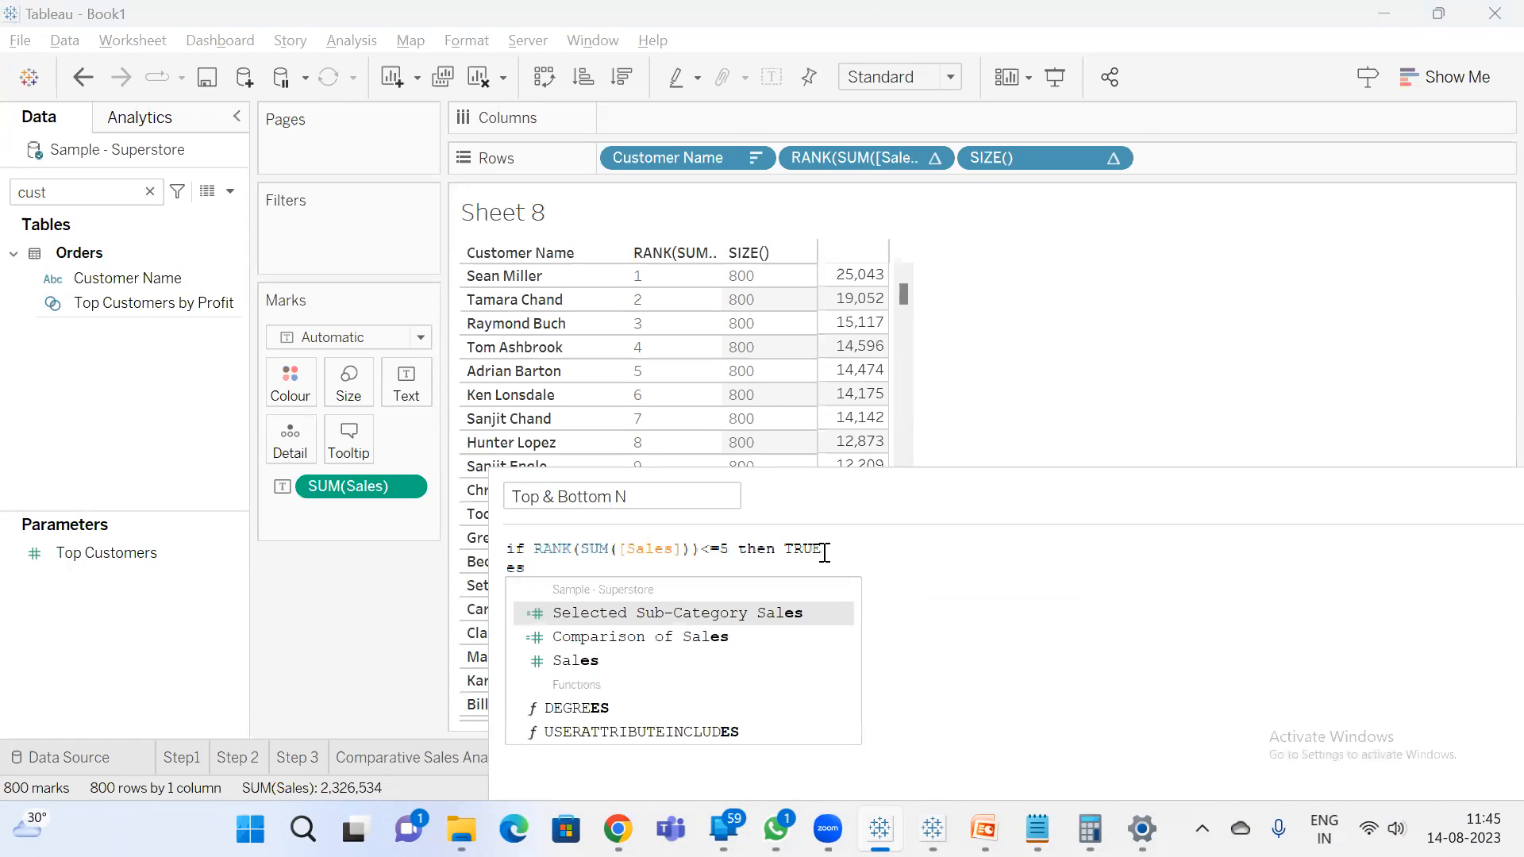
key(BackSpace)
text(ls)
key(Down)
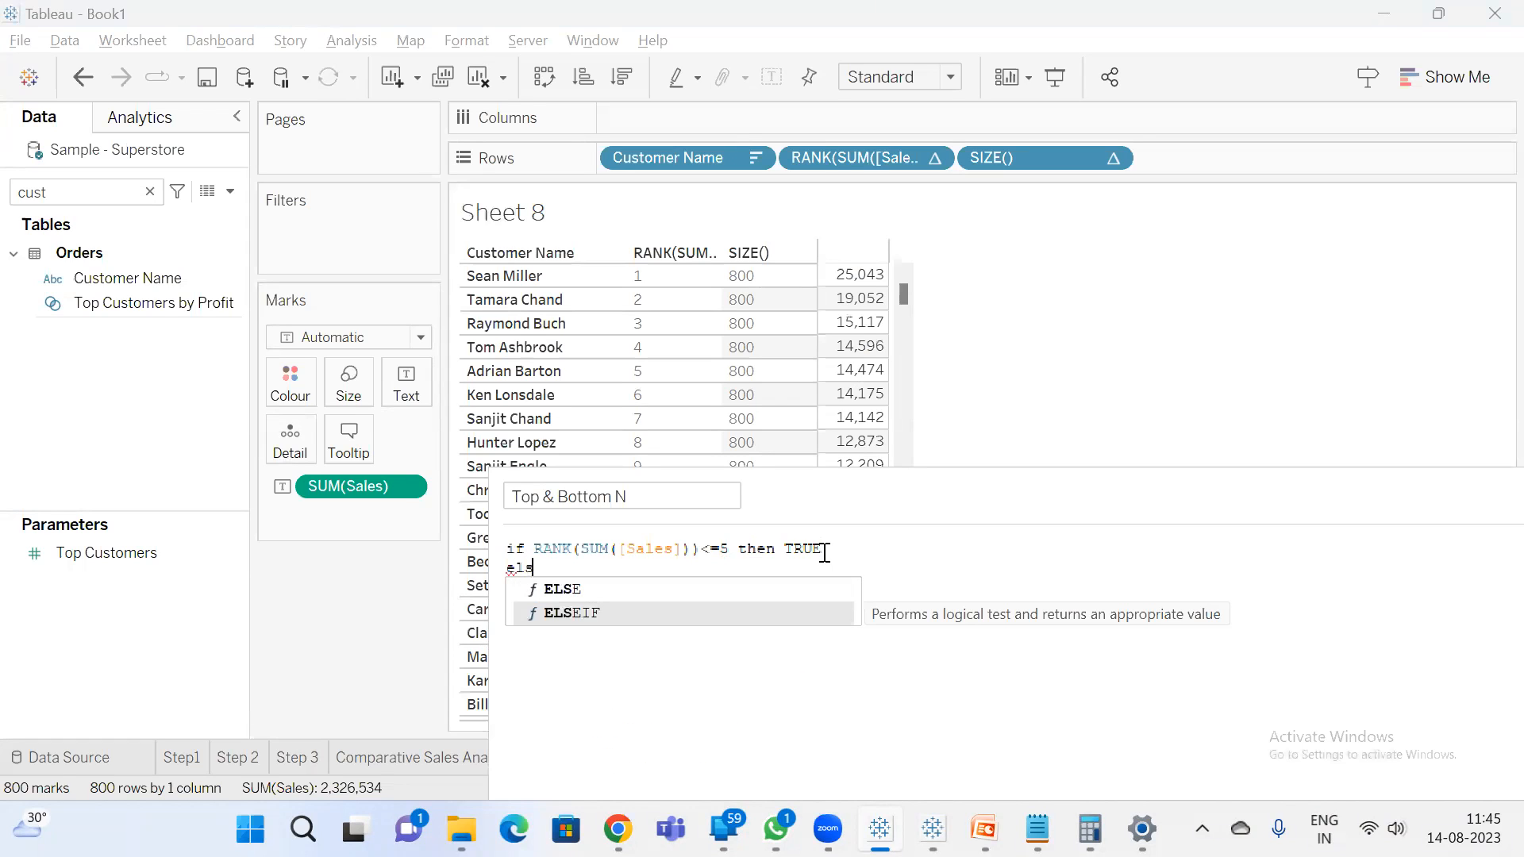
key(Return)
text(siz)
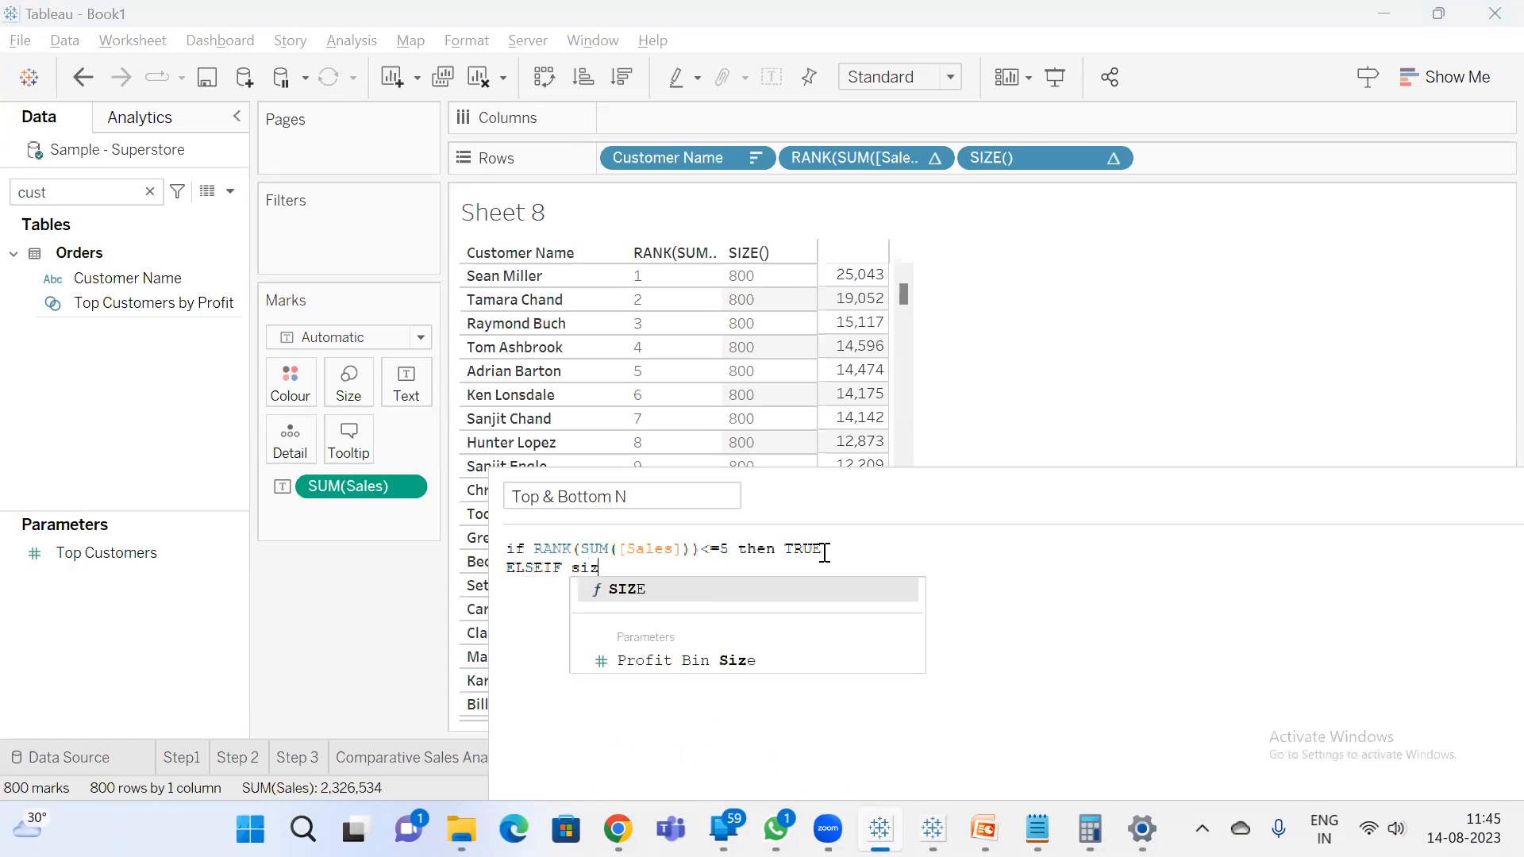
key(Return)
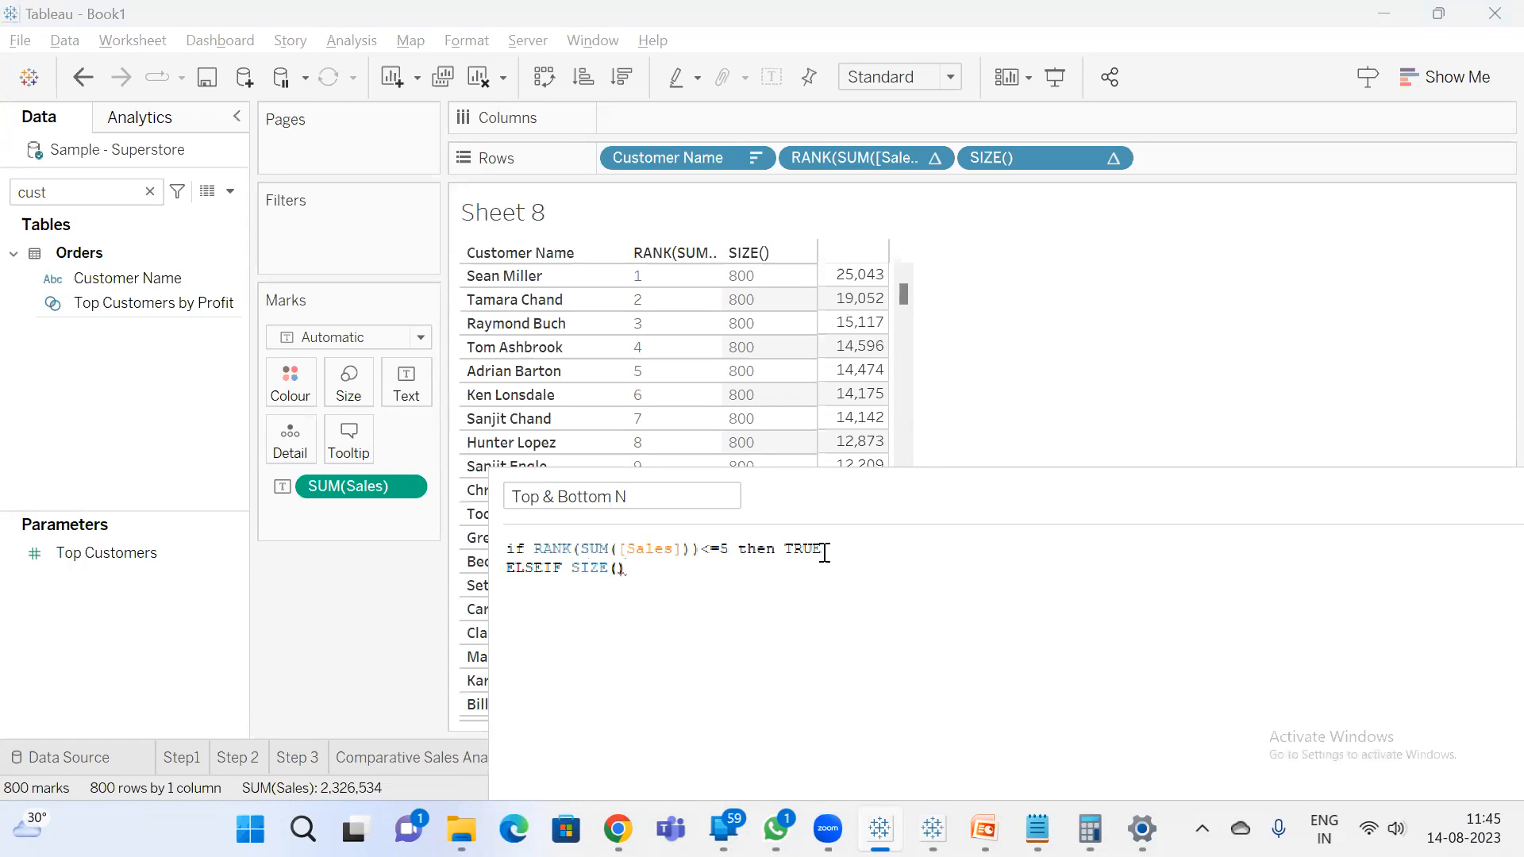
- Subtract RANK(SUM([Sales])) from SIZE() in the formula's ELSEIF condition
text(-rank)
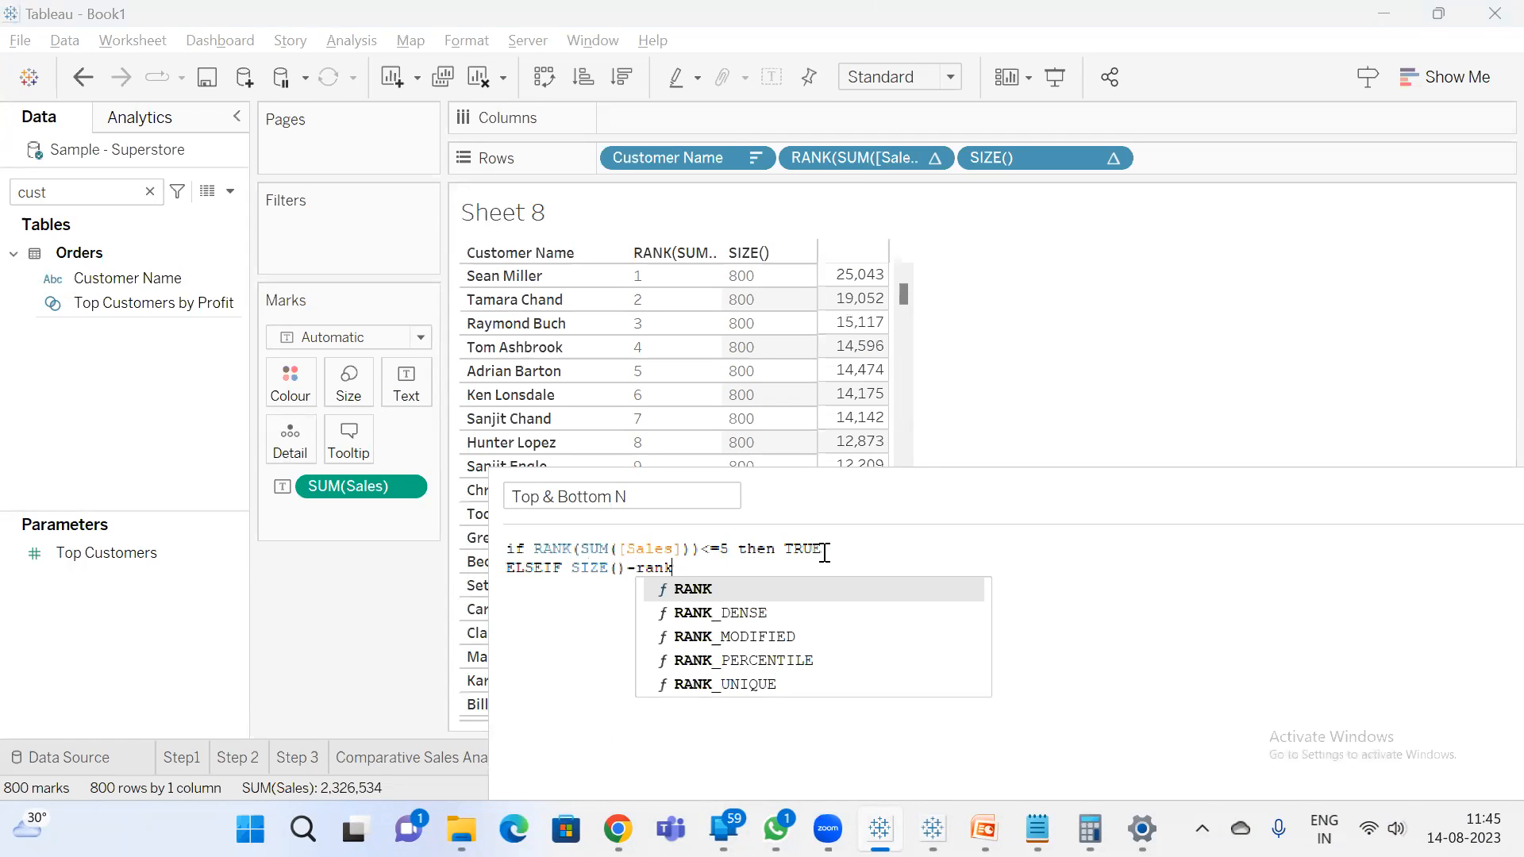
key(Return)
text(sum)
key(Return)
text(sa)
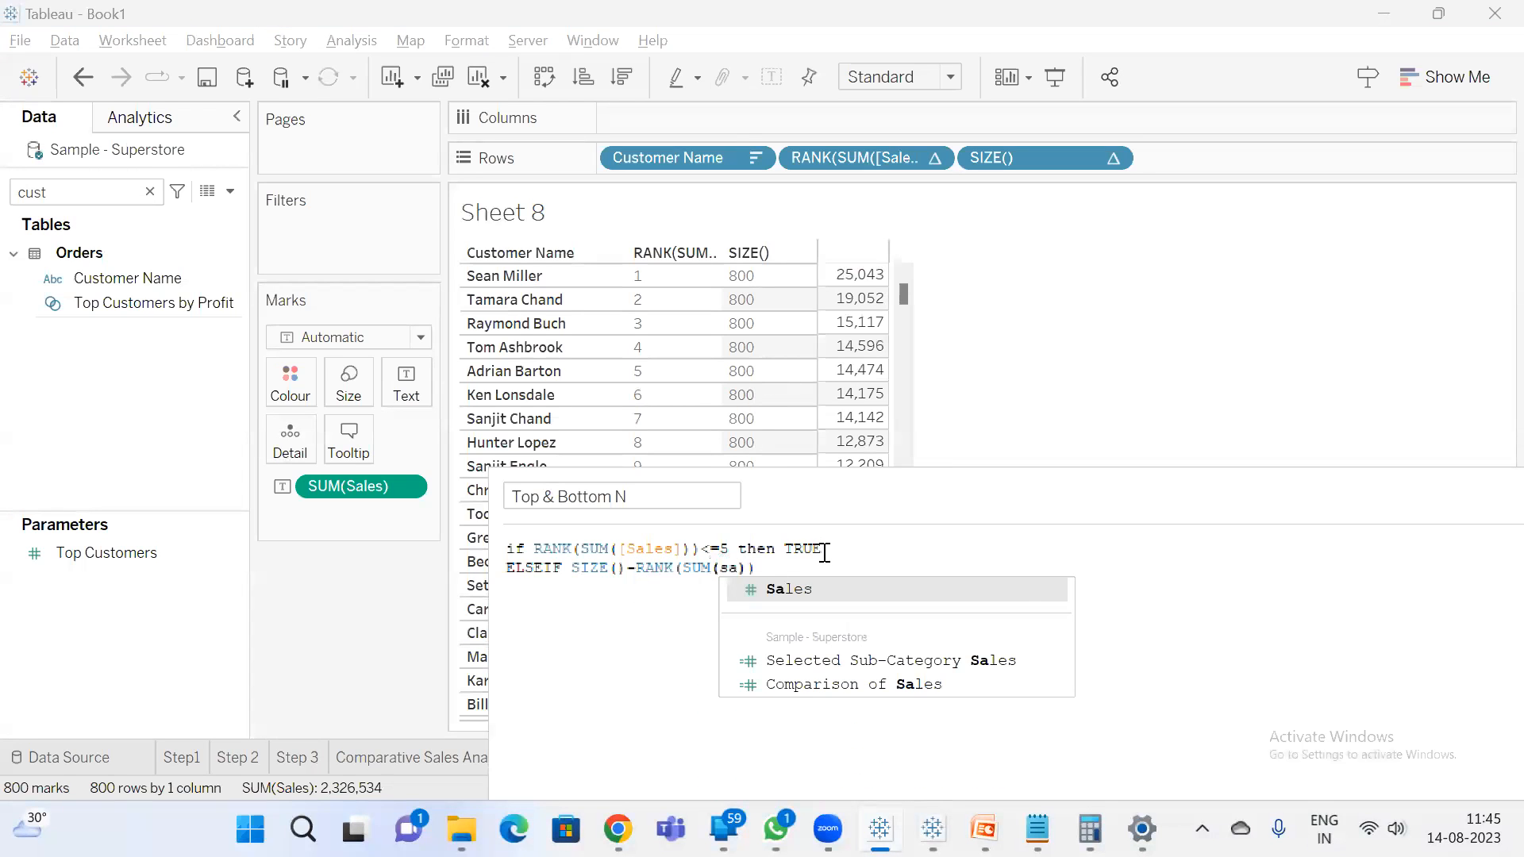
text(l)
key(Return)
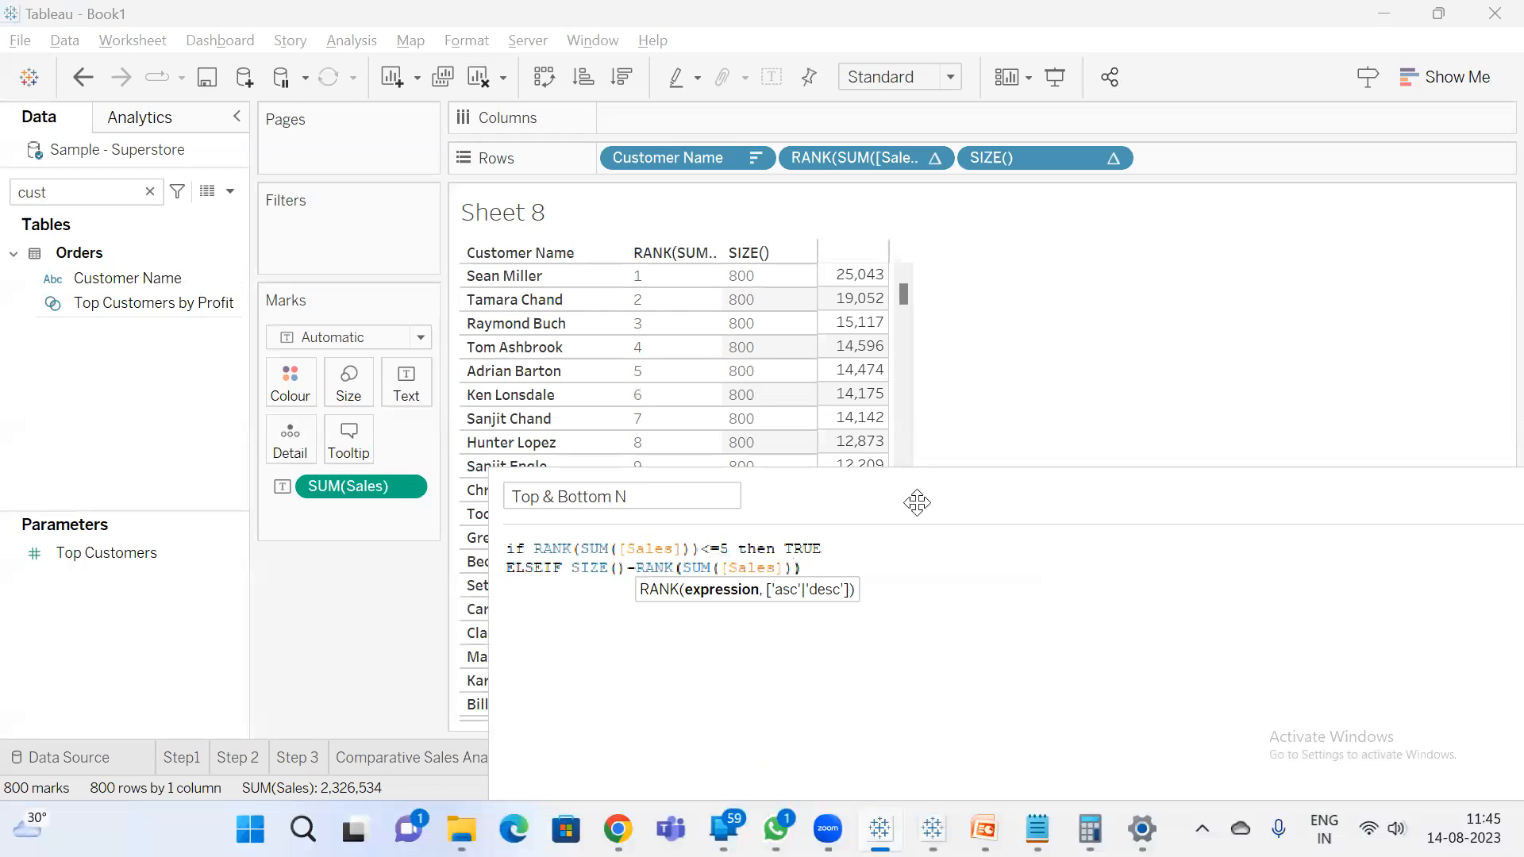
- Copy SIZE()-RANK(SUM([Sales])) from the formula and add it to Rows as a discrete calculation
drag(953, 507, 609, 507)
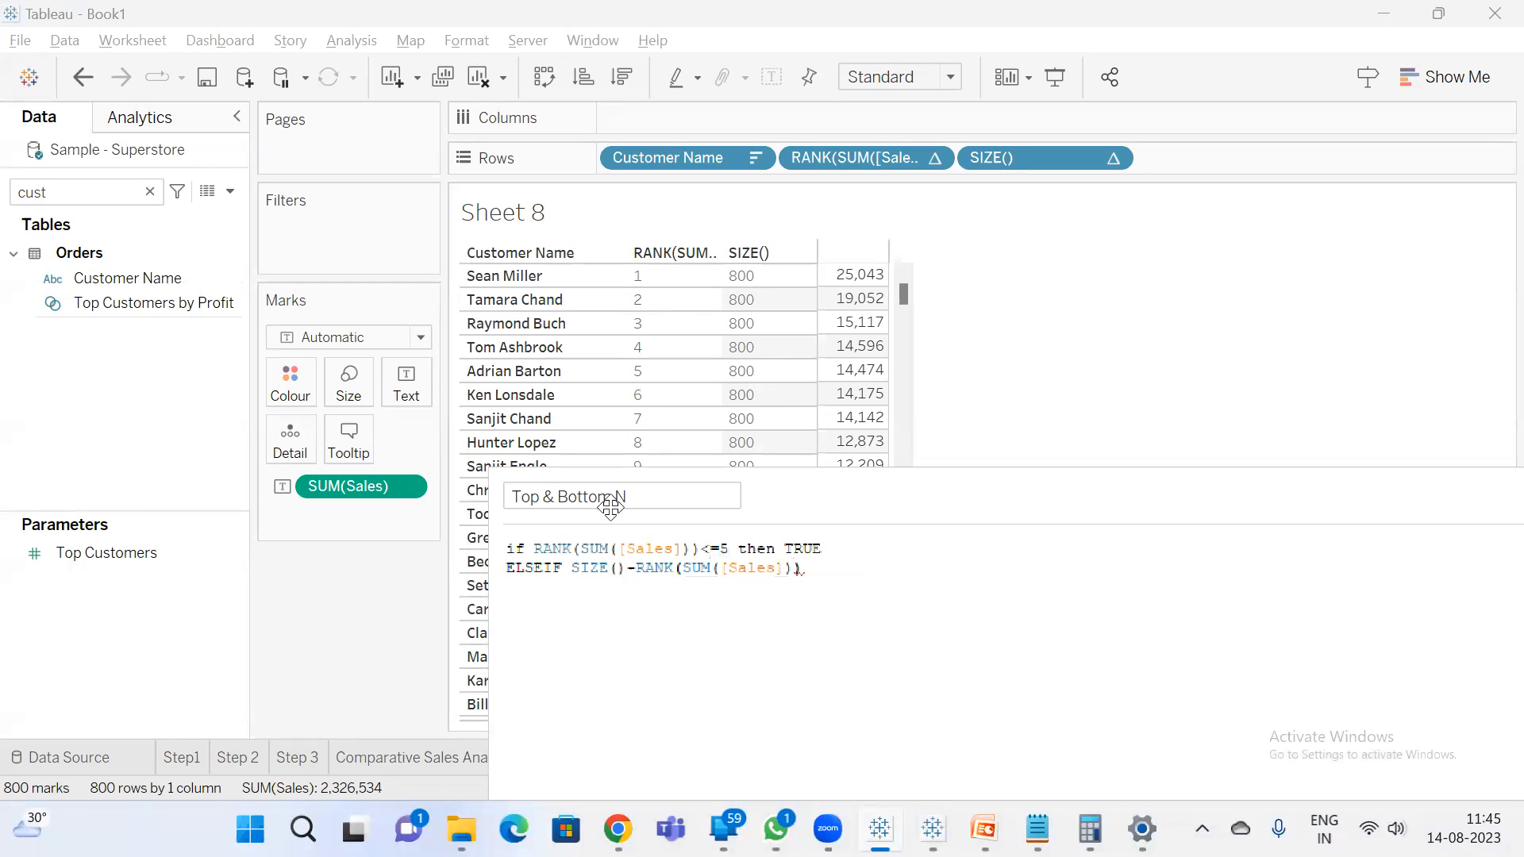
drag(469, 573, 228, 570)
key(ctrl+c)
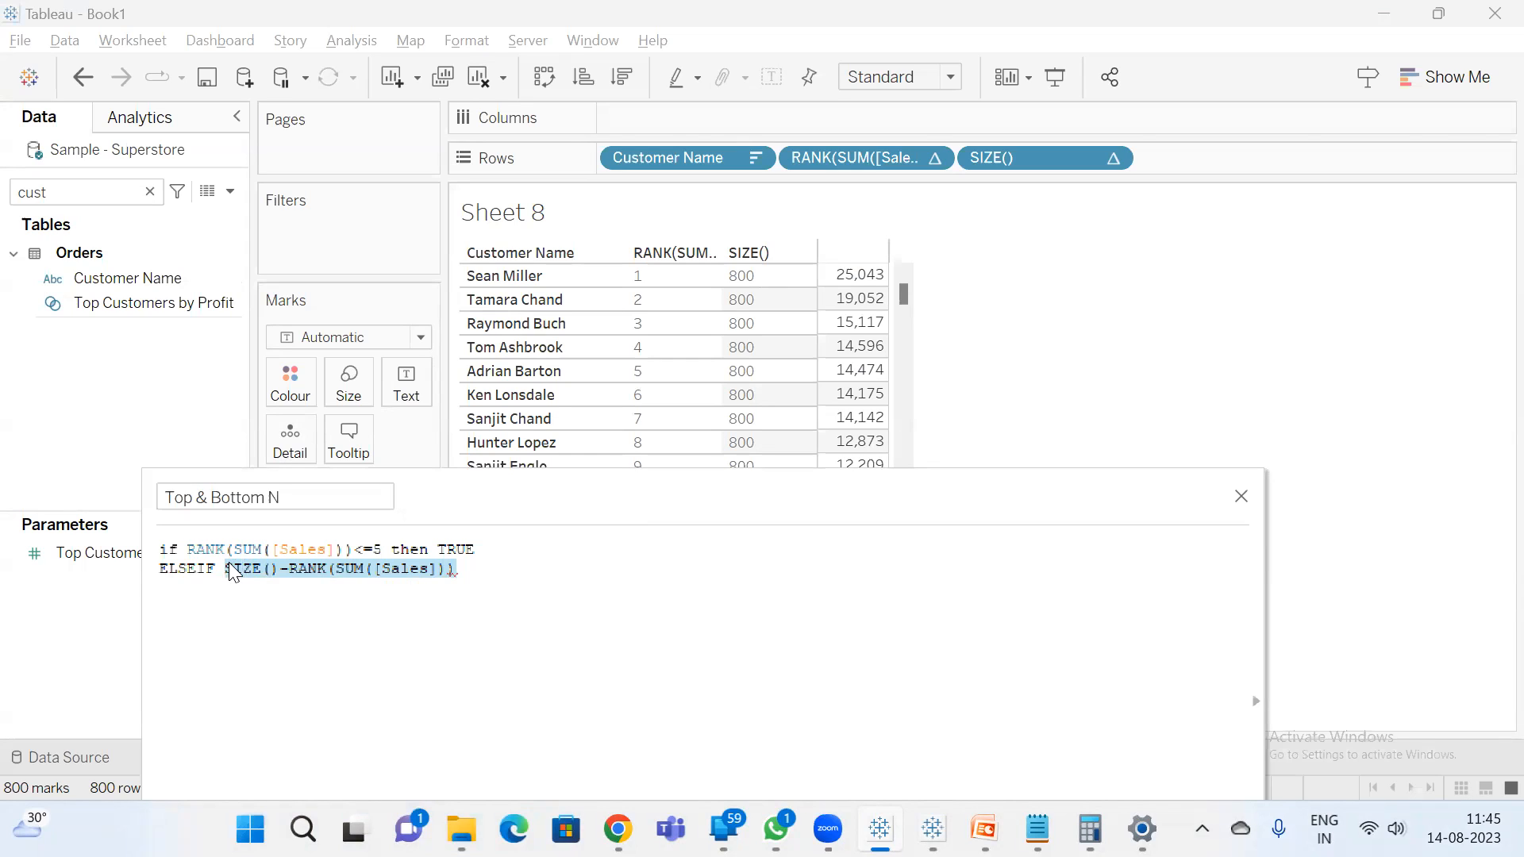
double_click(1165, 163)
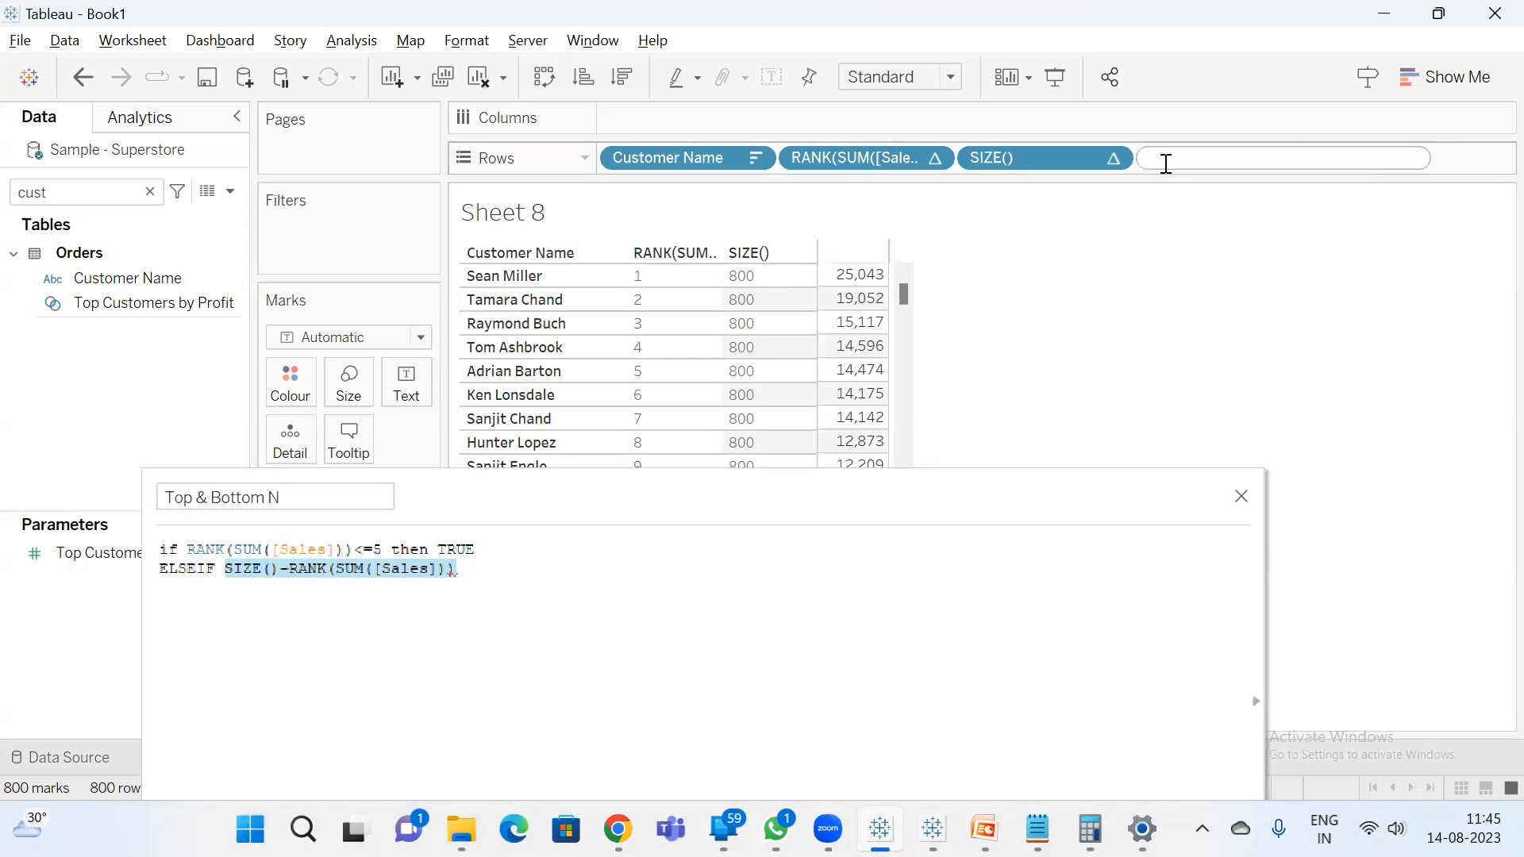
key(ctrl+v)
key(Return)
right_click(1256, 158)
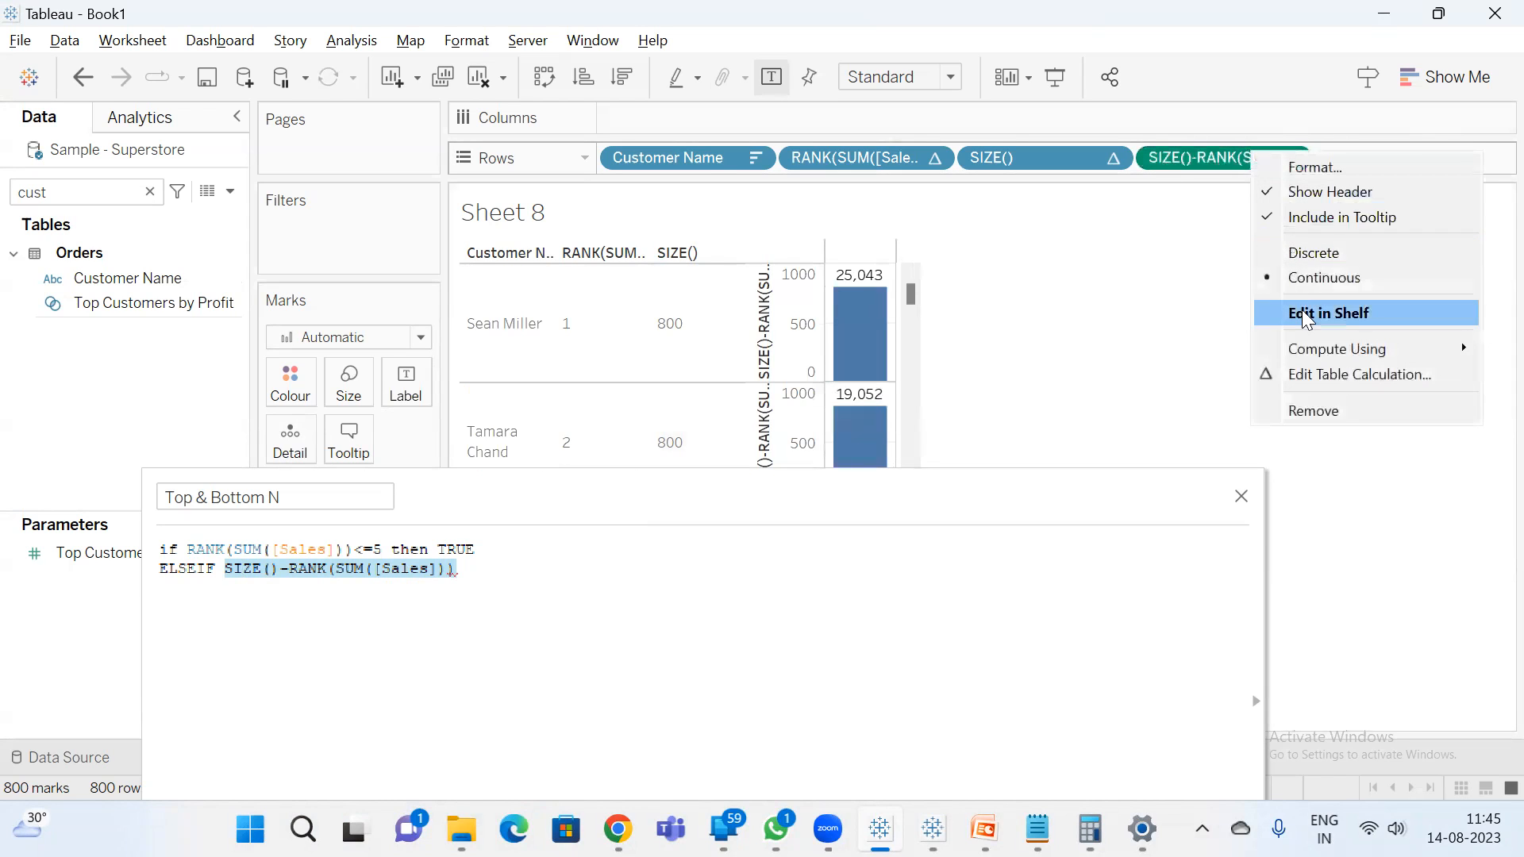
click(1319, 254)
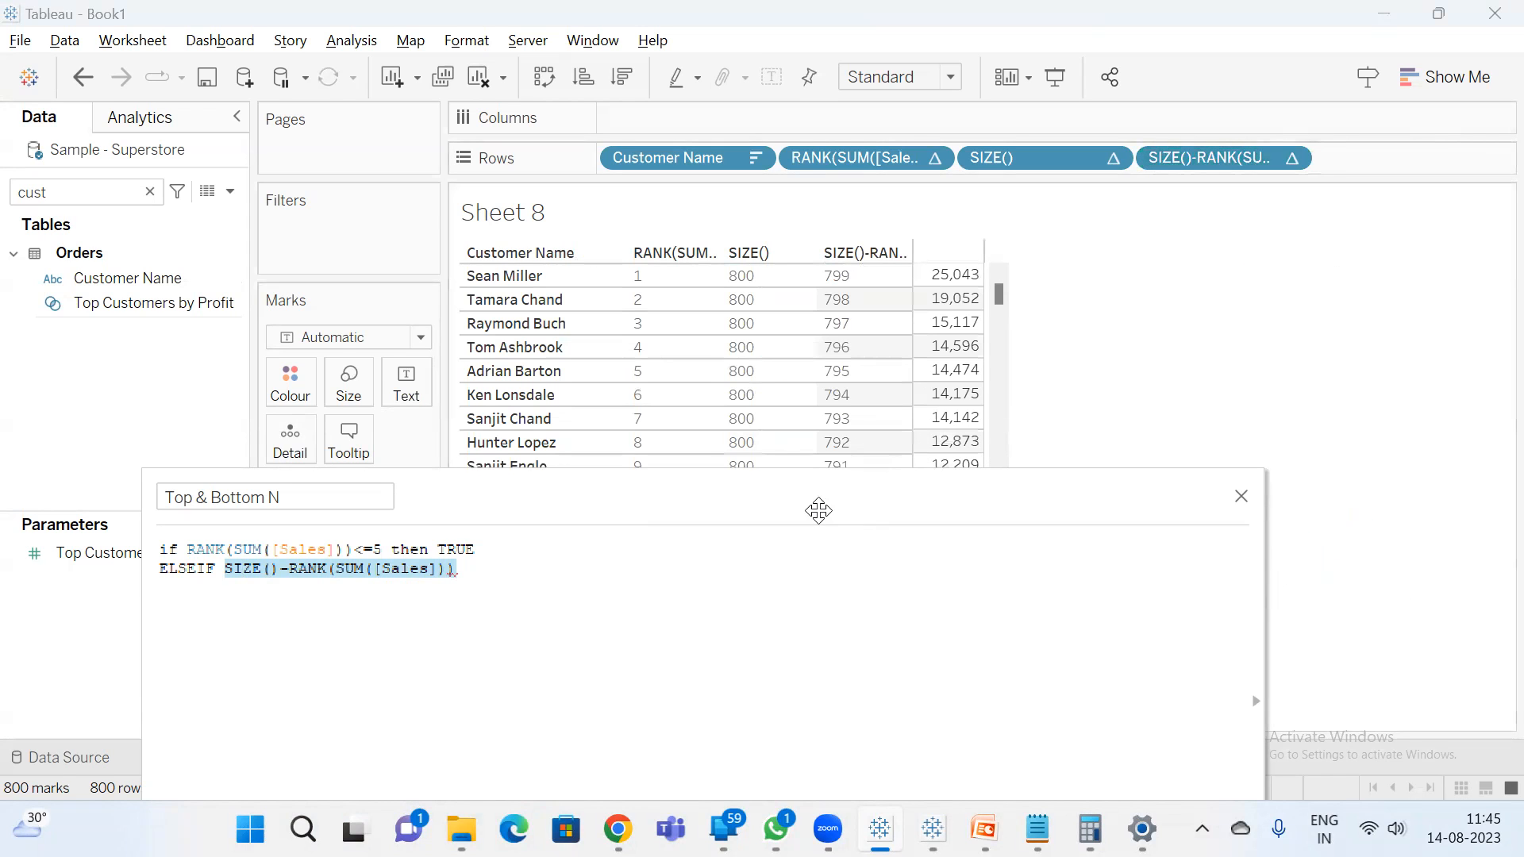
- Check the SIZE()-RANK values of the five lowest-selling customers and complete the ELSEIF comparison with <5
drag(818, 510, 765, 504)
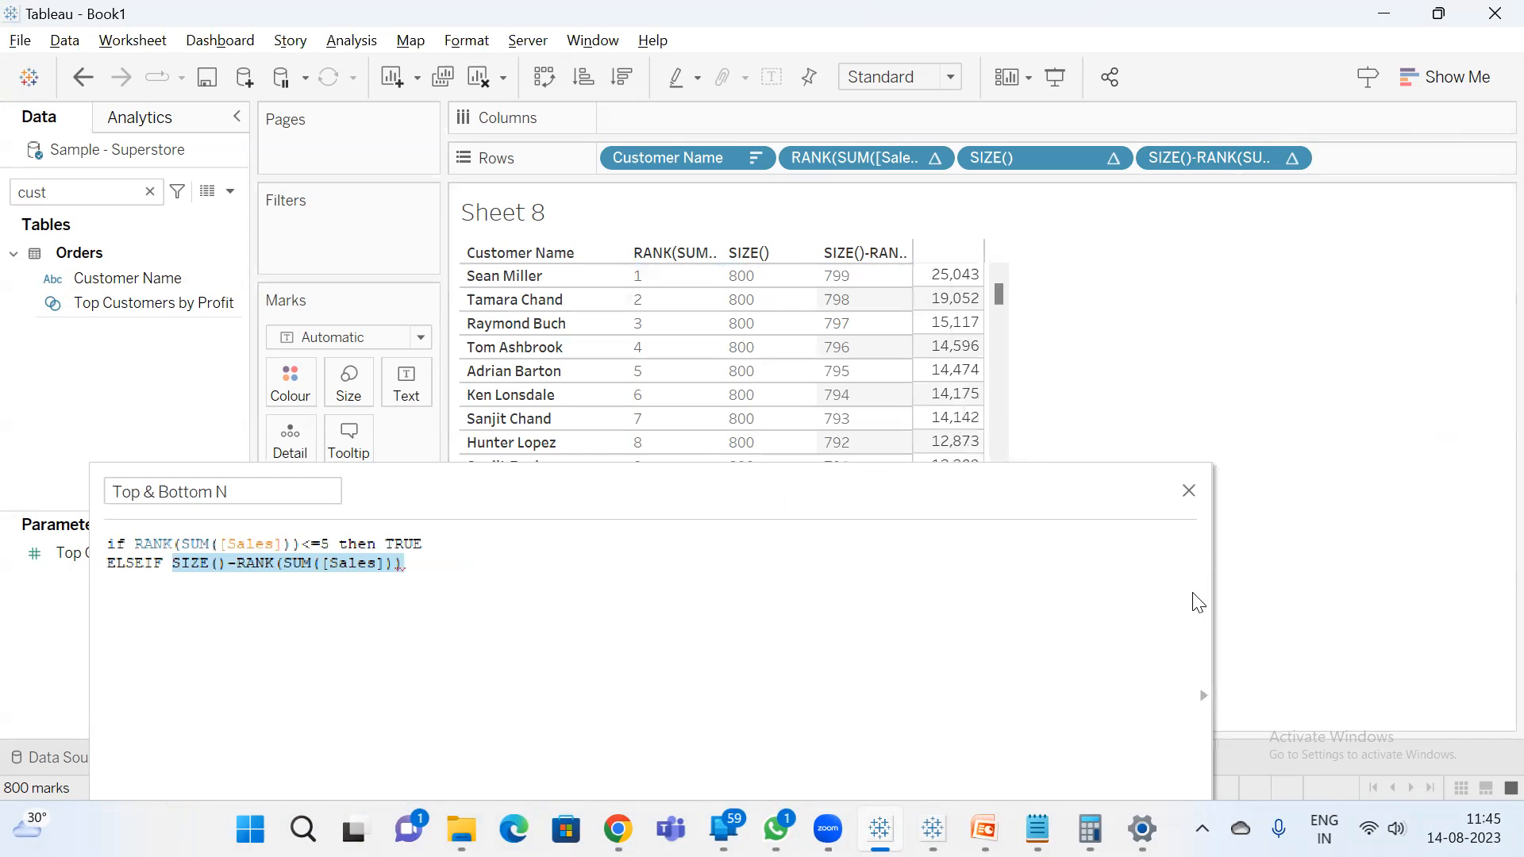
drag(1207, 595, 568, 560)
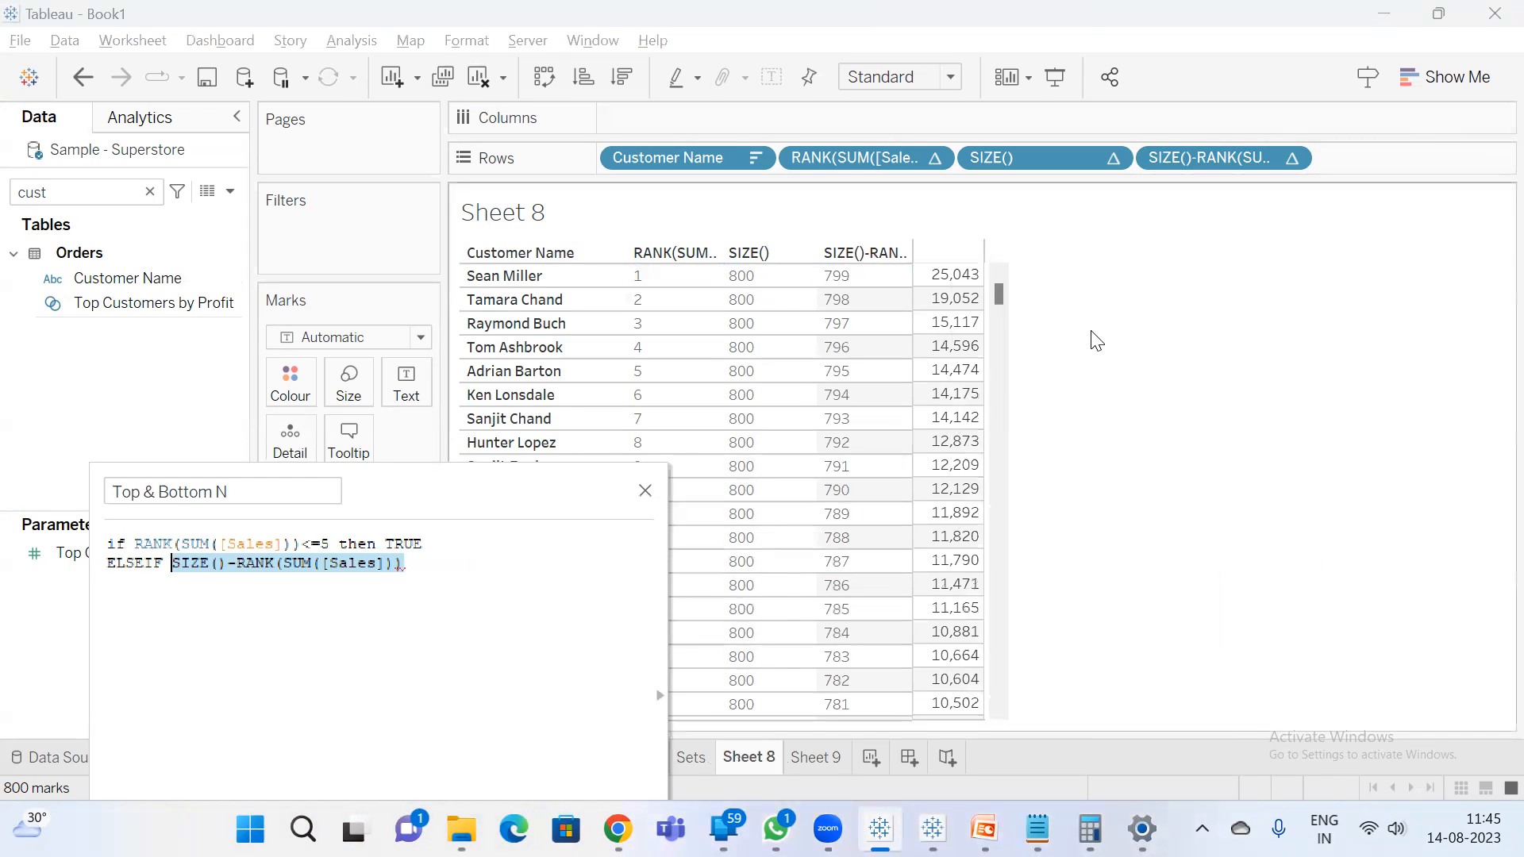
drag(998, 290, 990, 735)
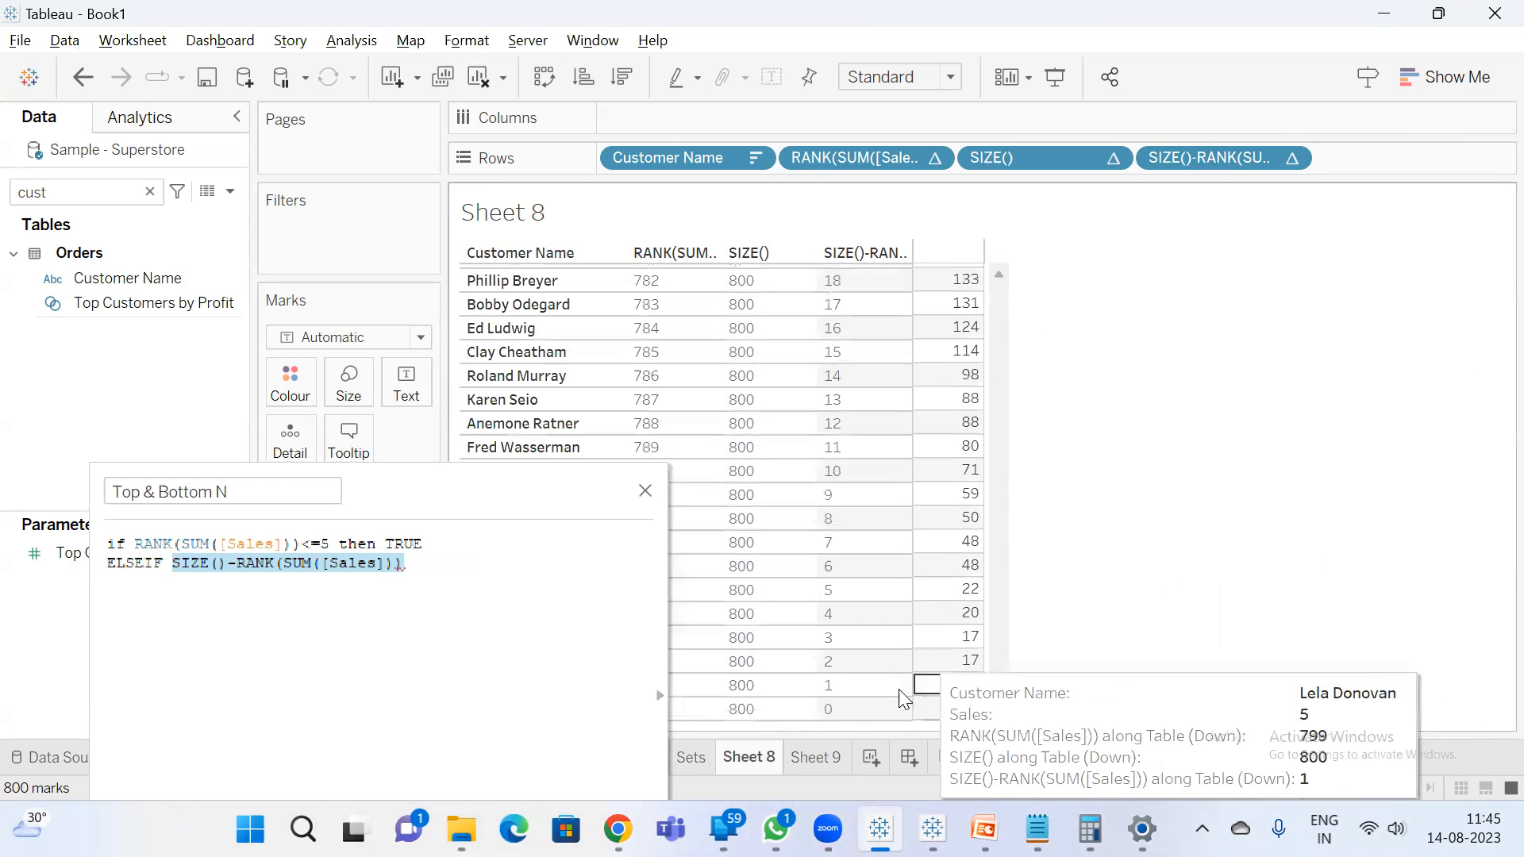
drag(959, 608, 965, 717)
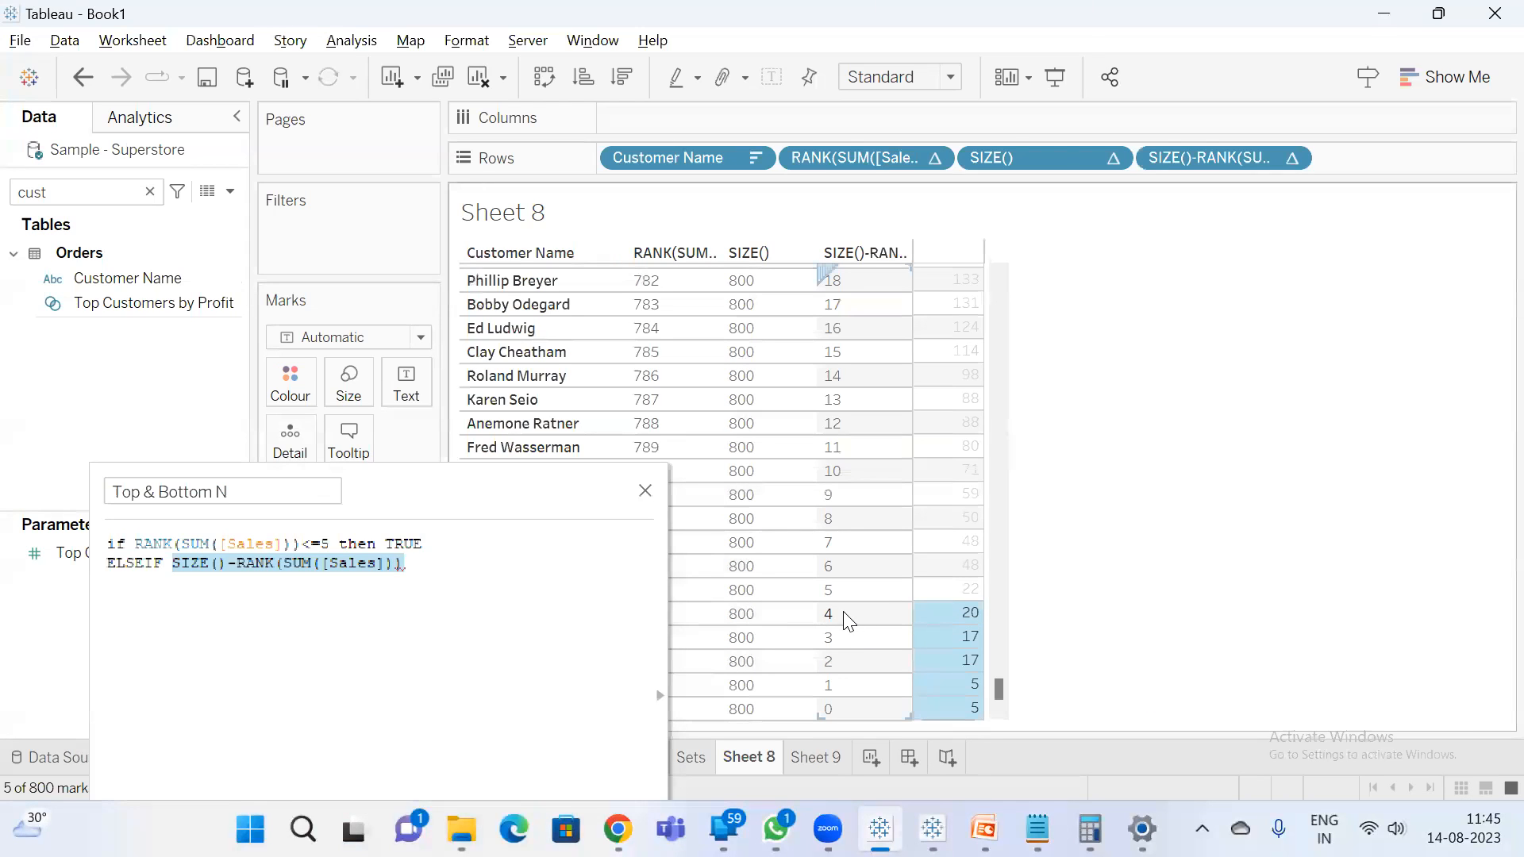
click(437, 570)
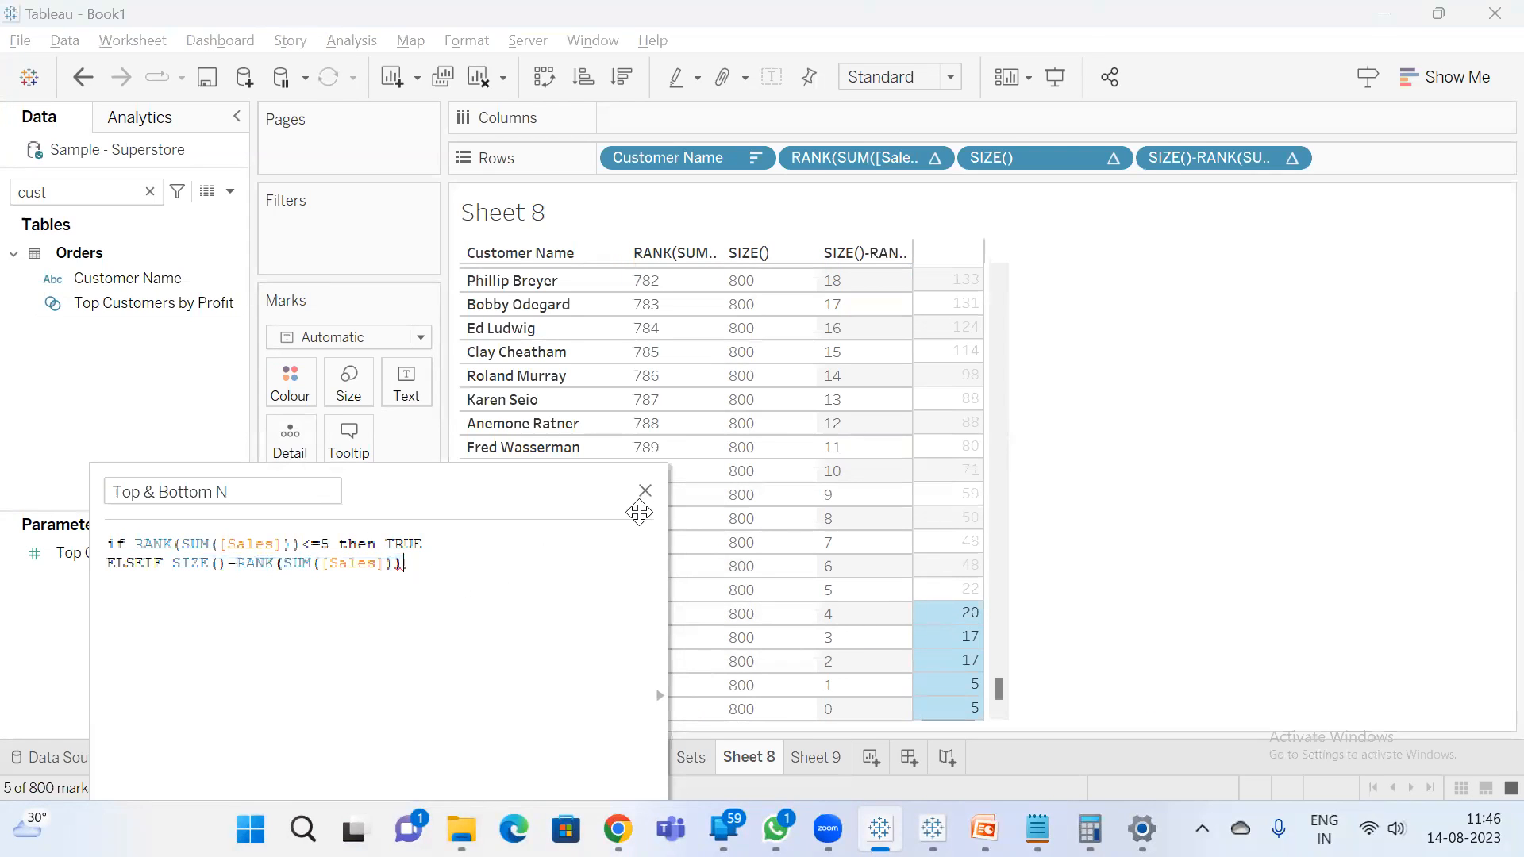
text(<5)
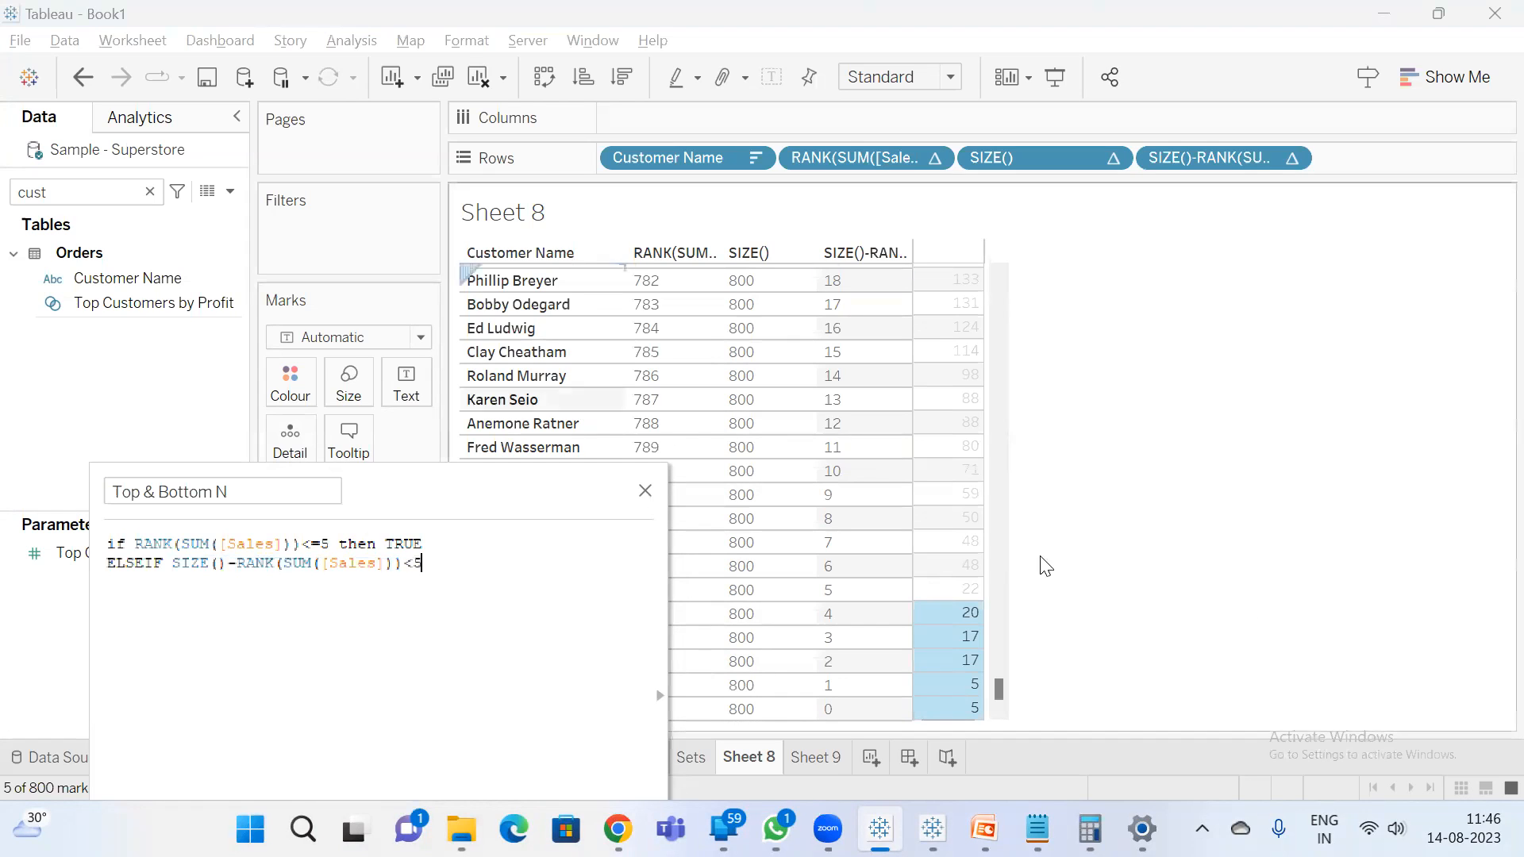
- Compare the RANK and SIZE()-RANK columns at the beginning and end of the customer table
click(1195, 625)
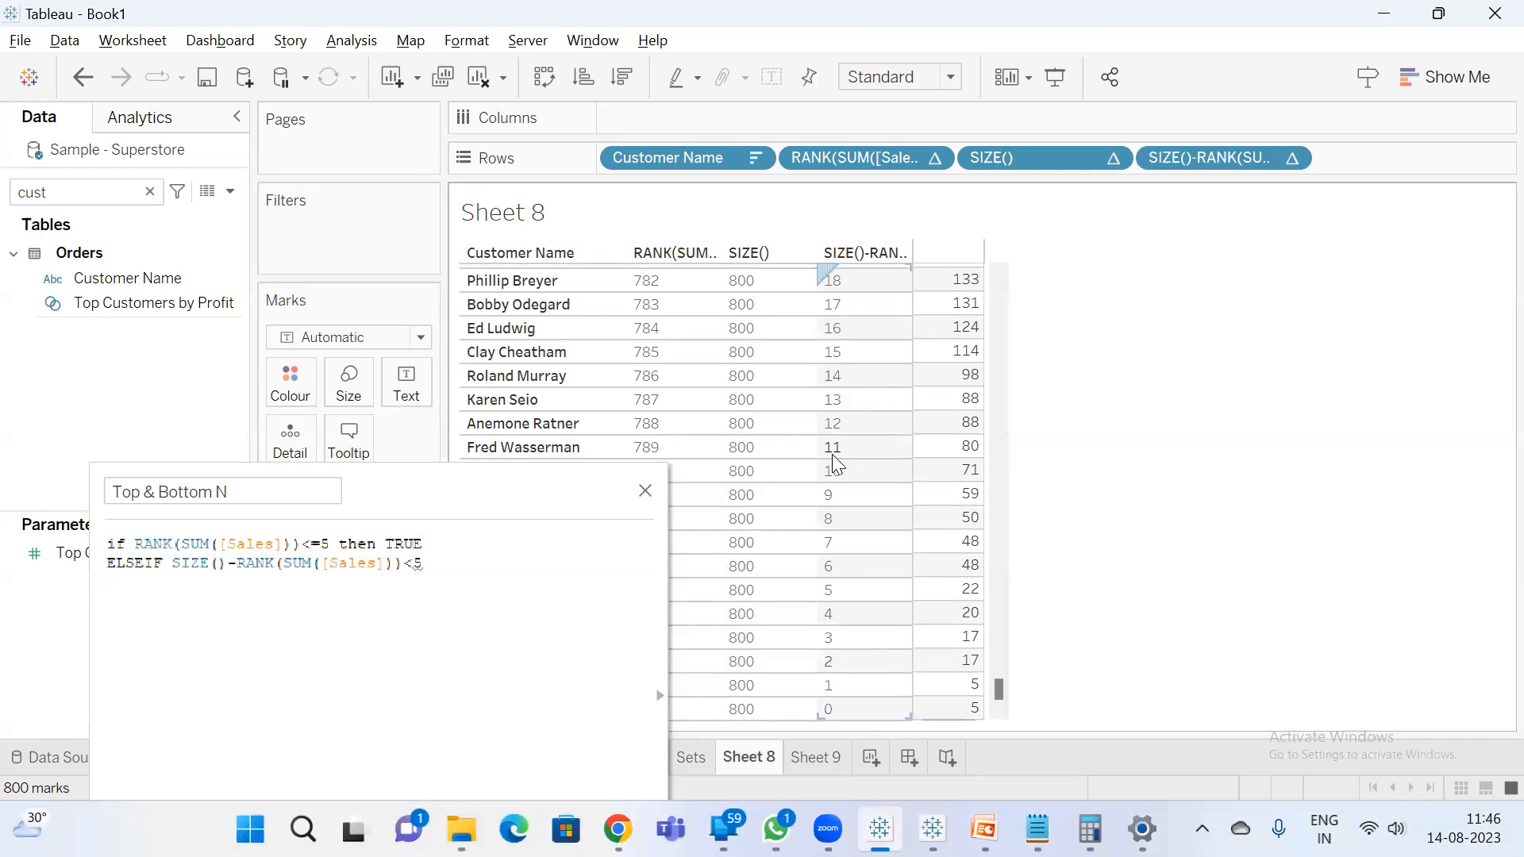
drag(1000, 695, 995, 237)
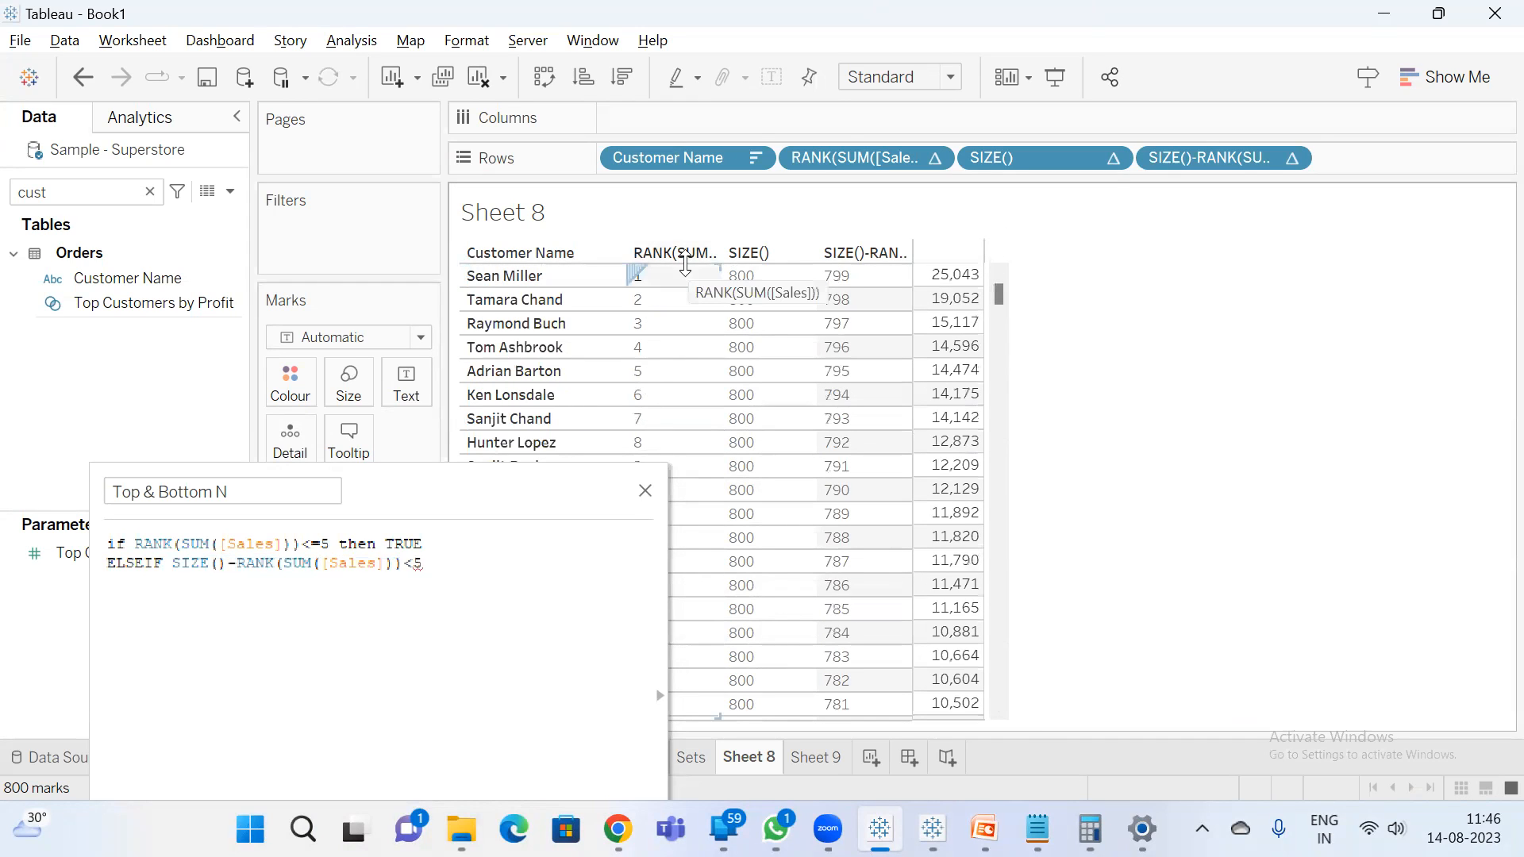
drag(1000, 293, 982, 776)
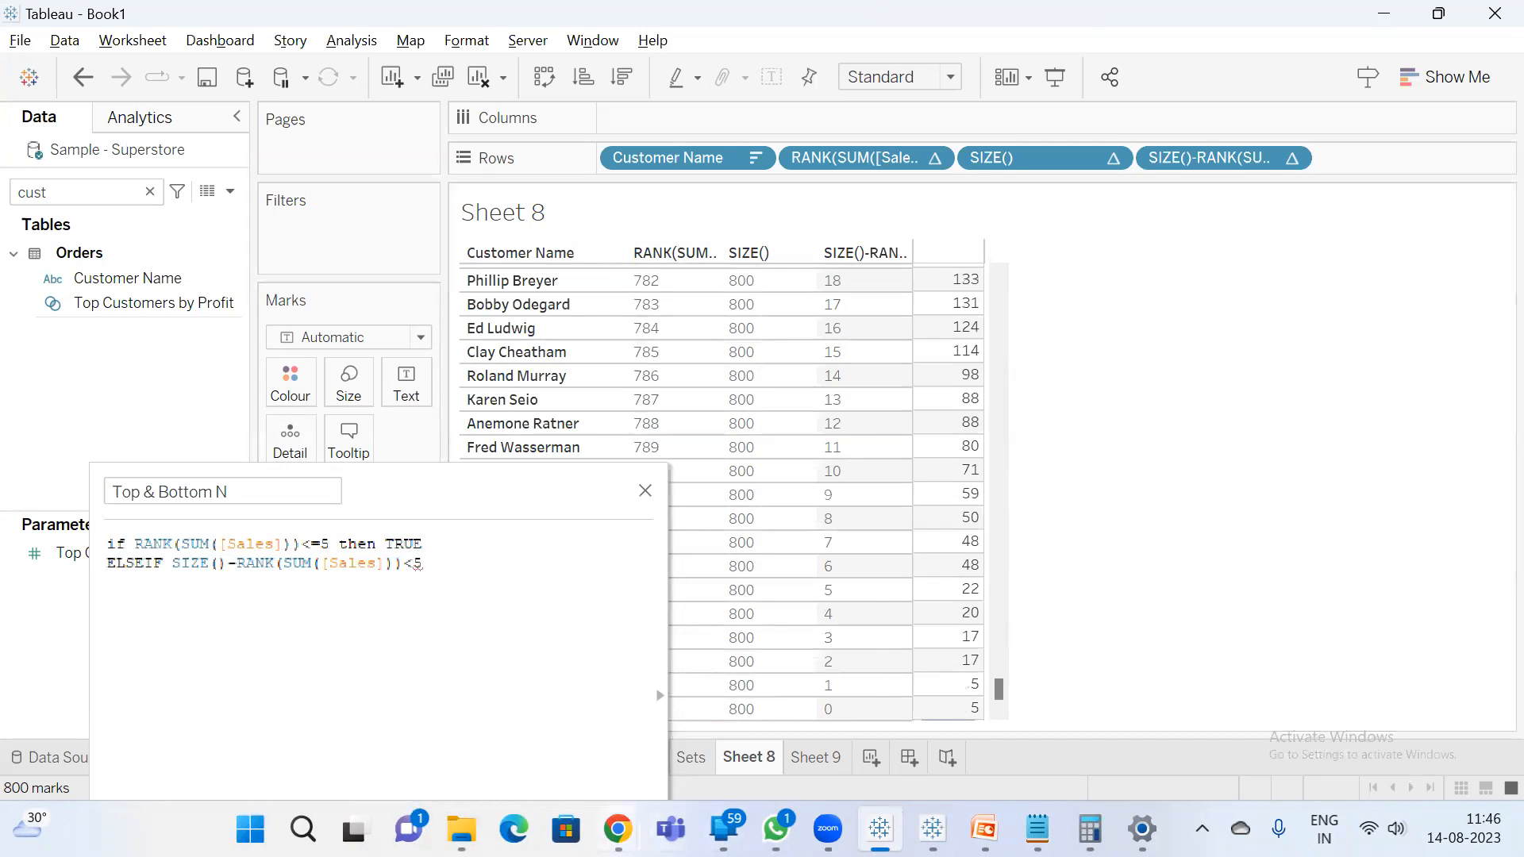
- Switch to the Google Meet call to review the participants, and return to the Tableau worksheet
mouse_move(617, 830)
click(527, 695)
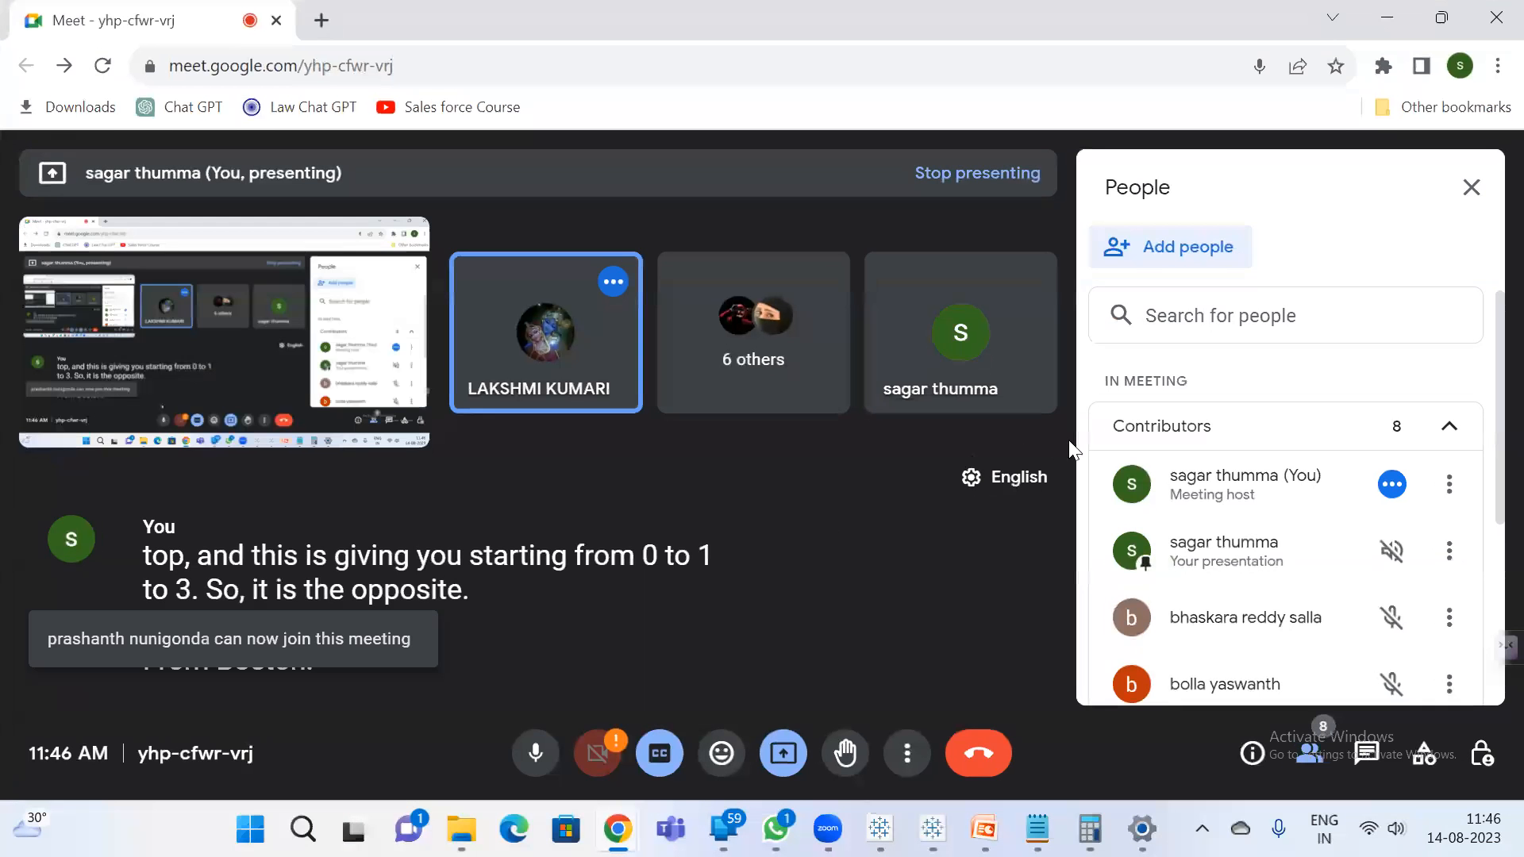
scroll(1381, 539, down, 4)
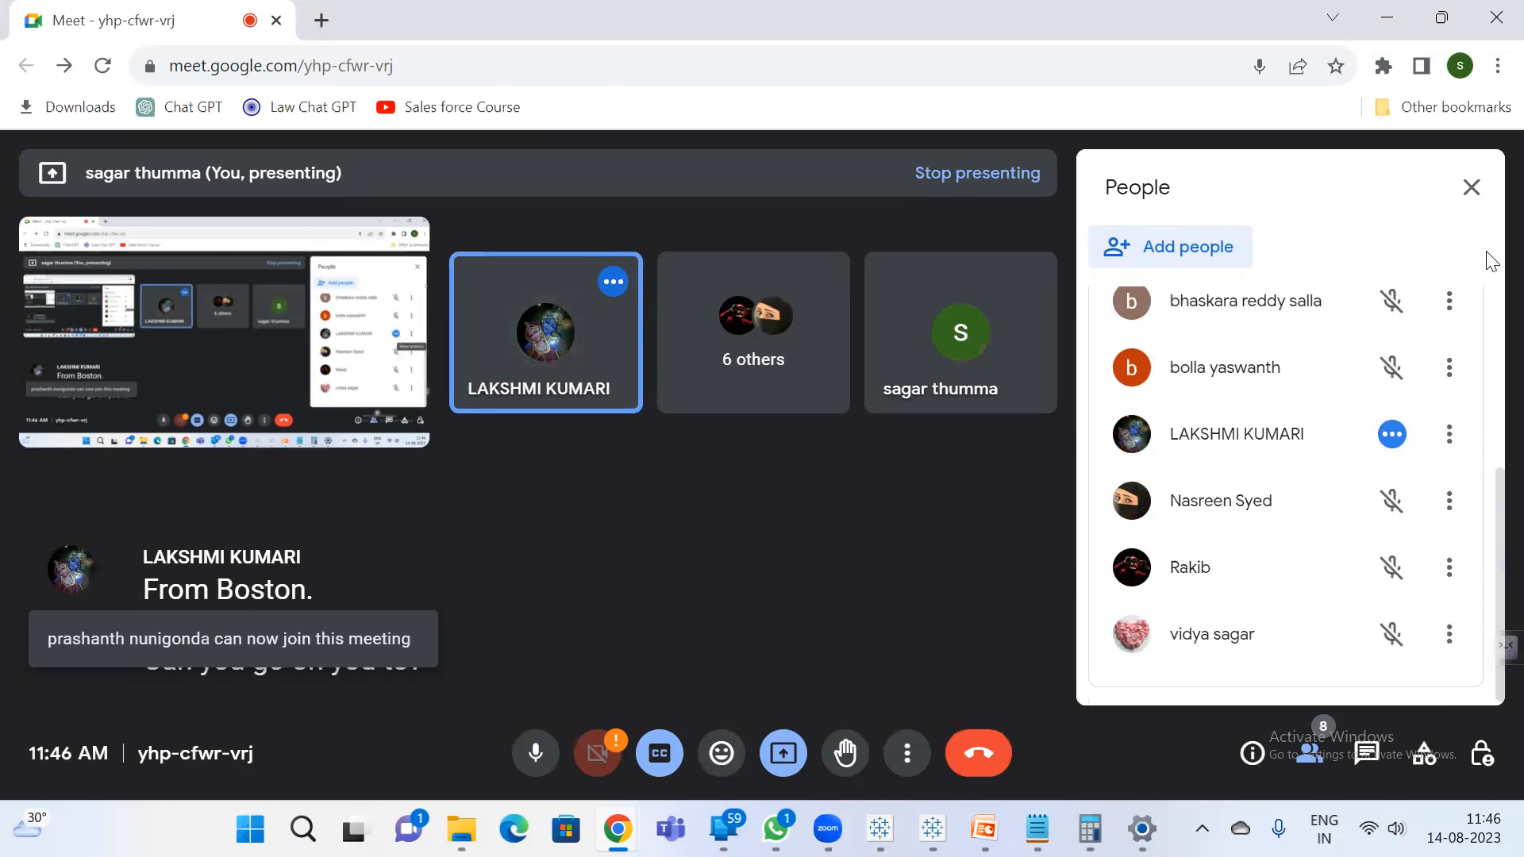
key(alt+Tab)
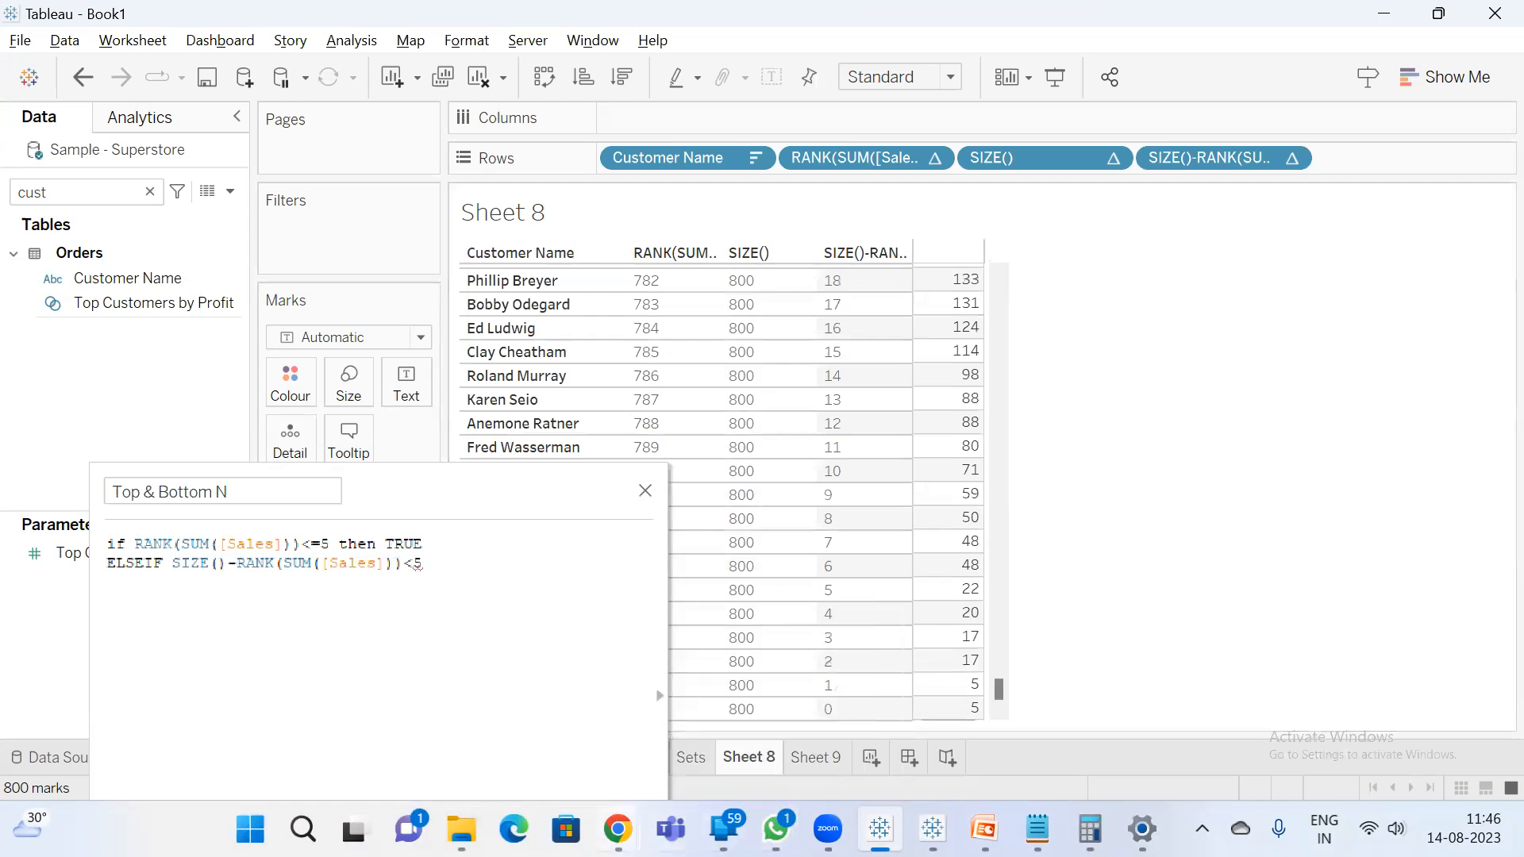
mouse_move(617, 829)
click(519, 709)
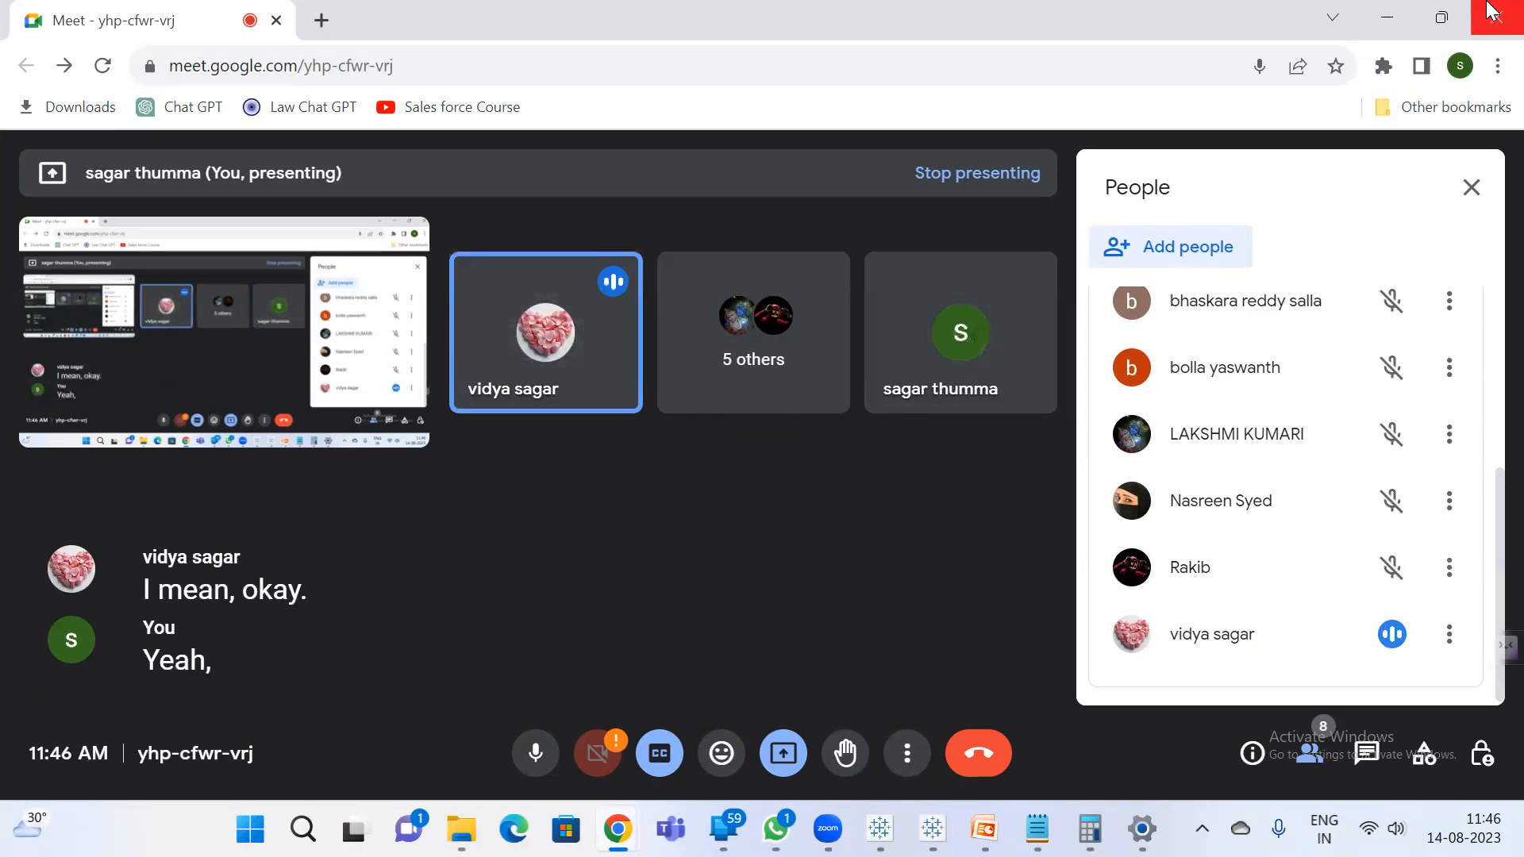
click(1387, 22)
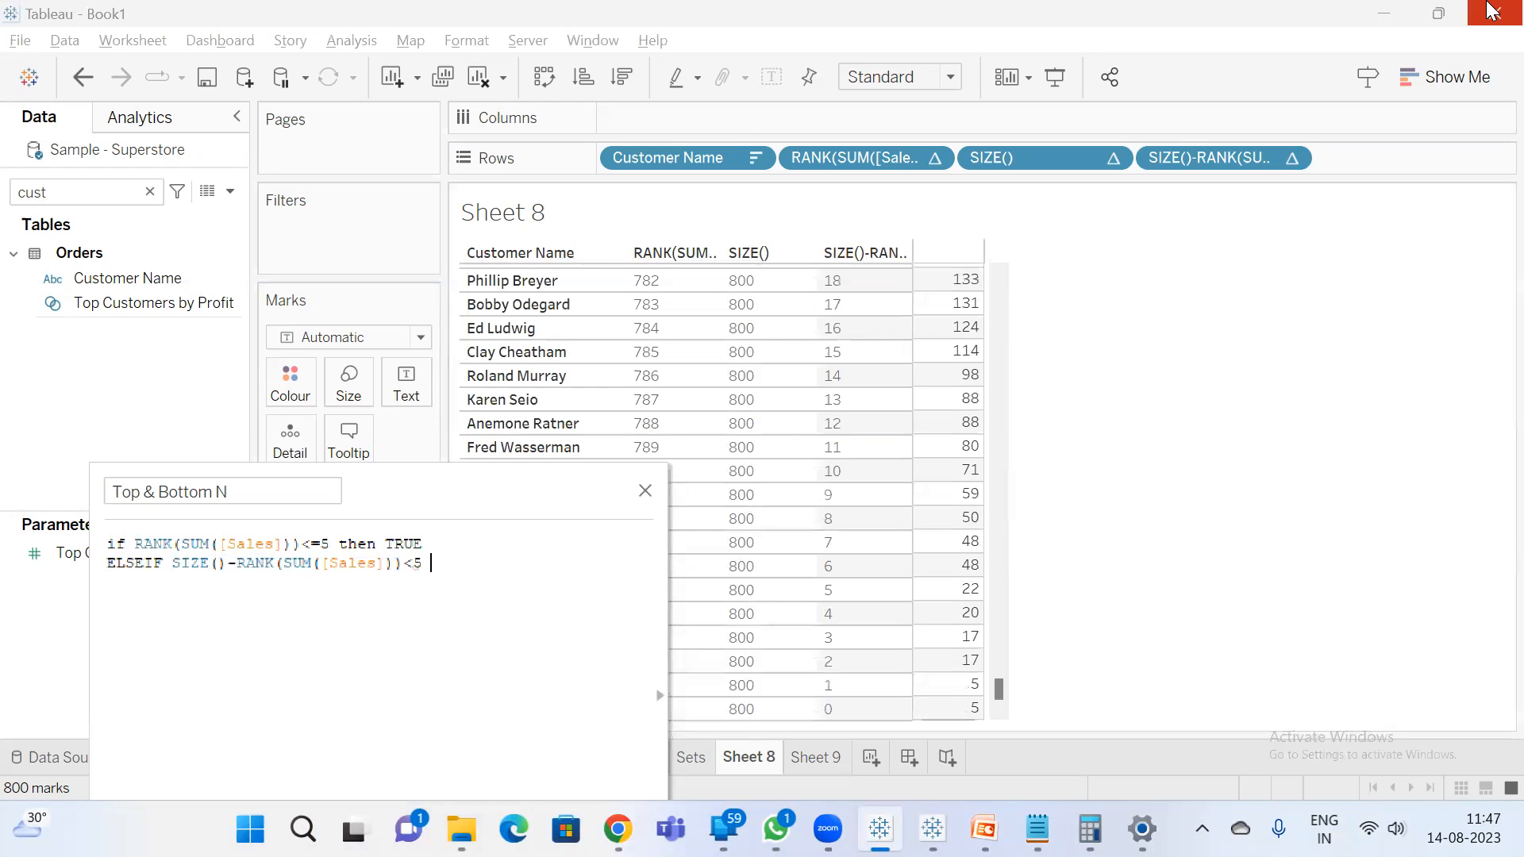
- Finish the ELSEIF condition with then true and close the formula with END
text(then true)
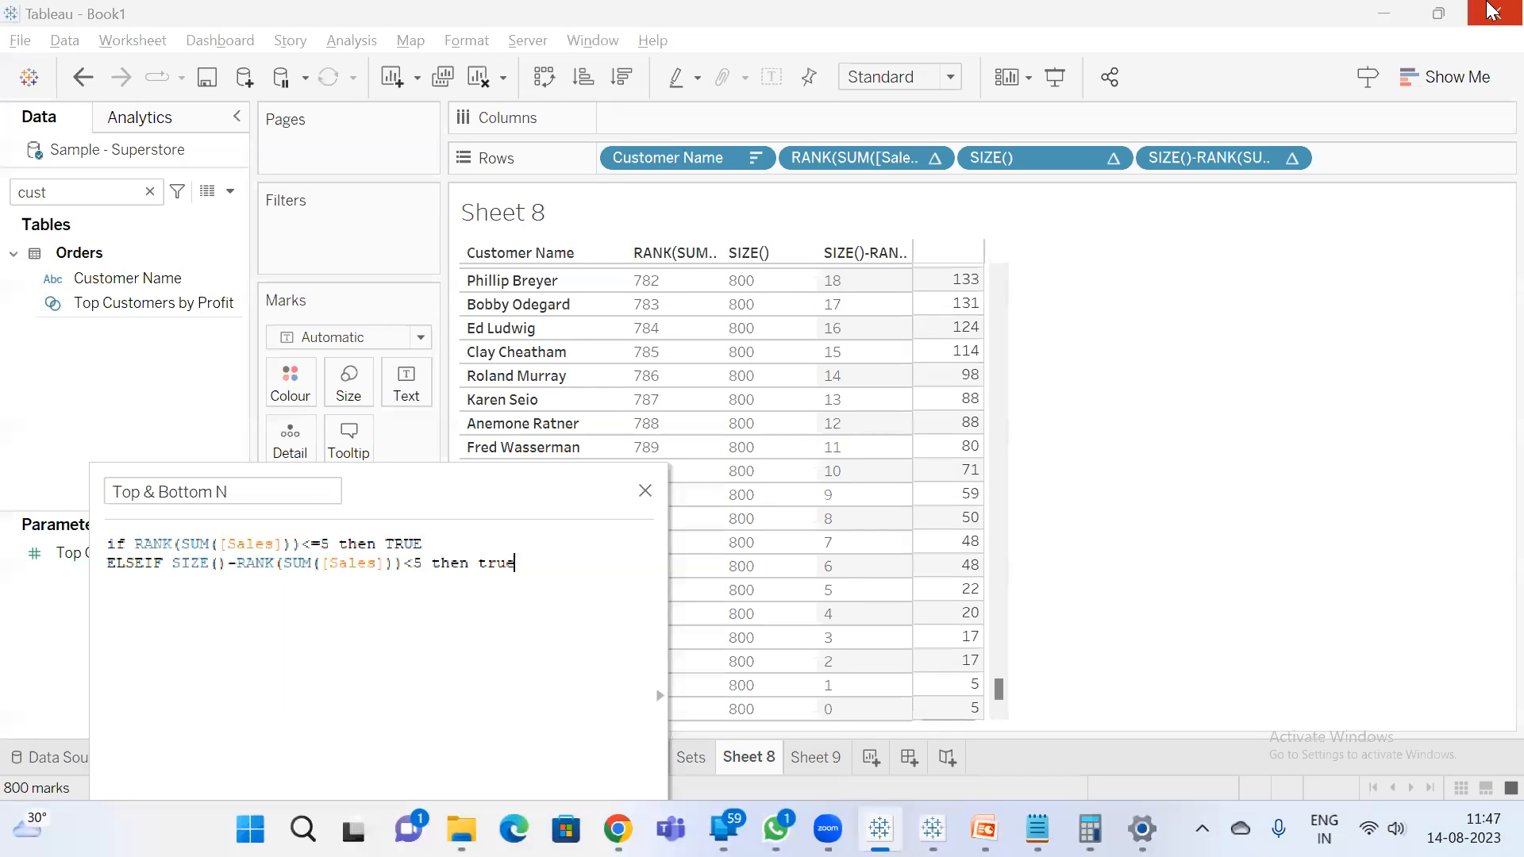
key(Return)
text(END)
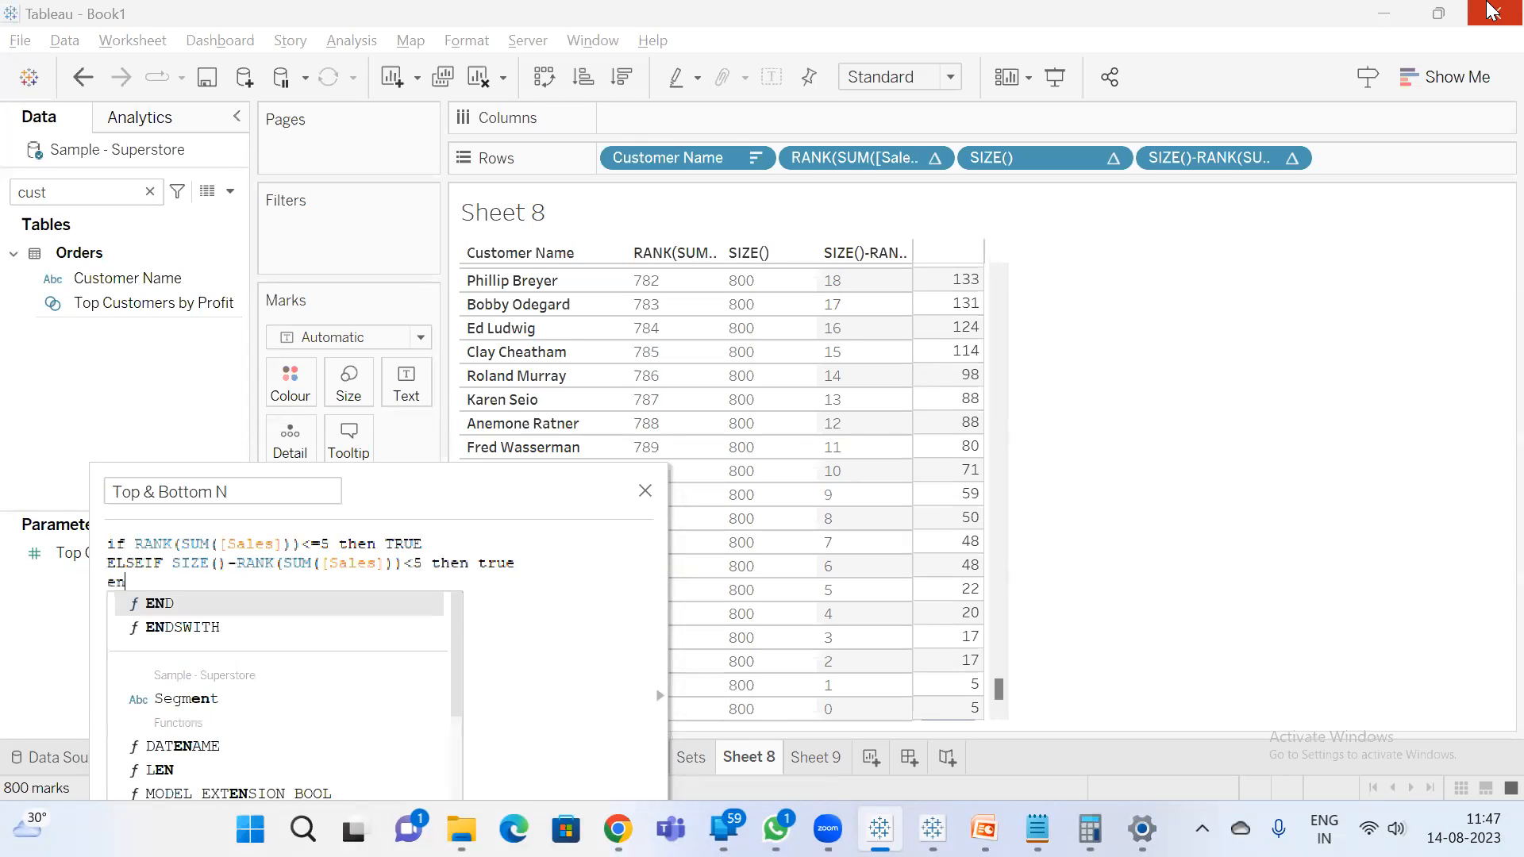
key(BackSpace)
key(Return)
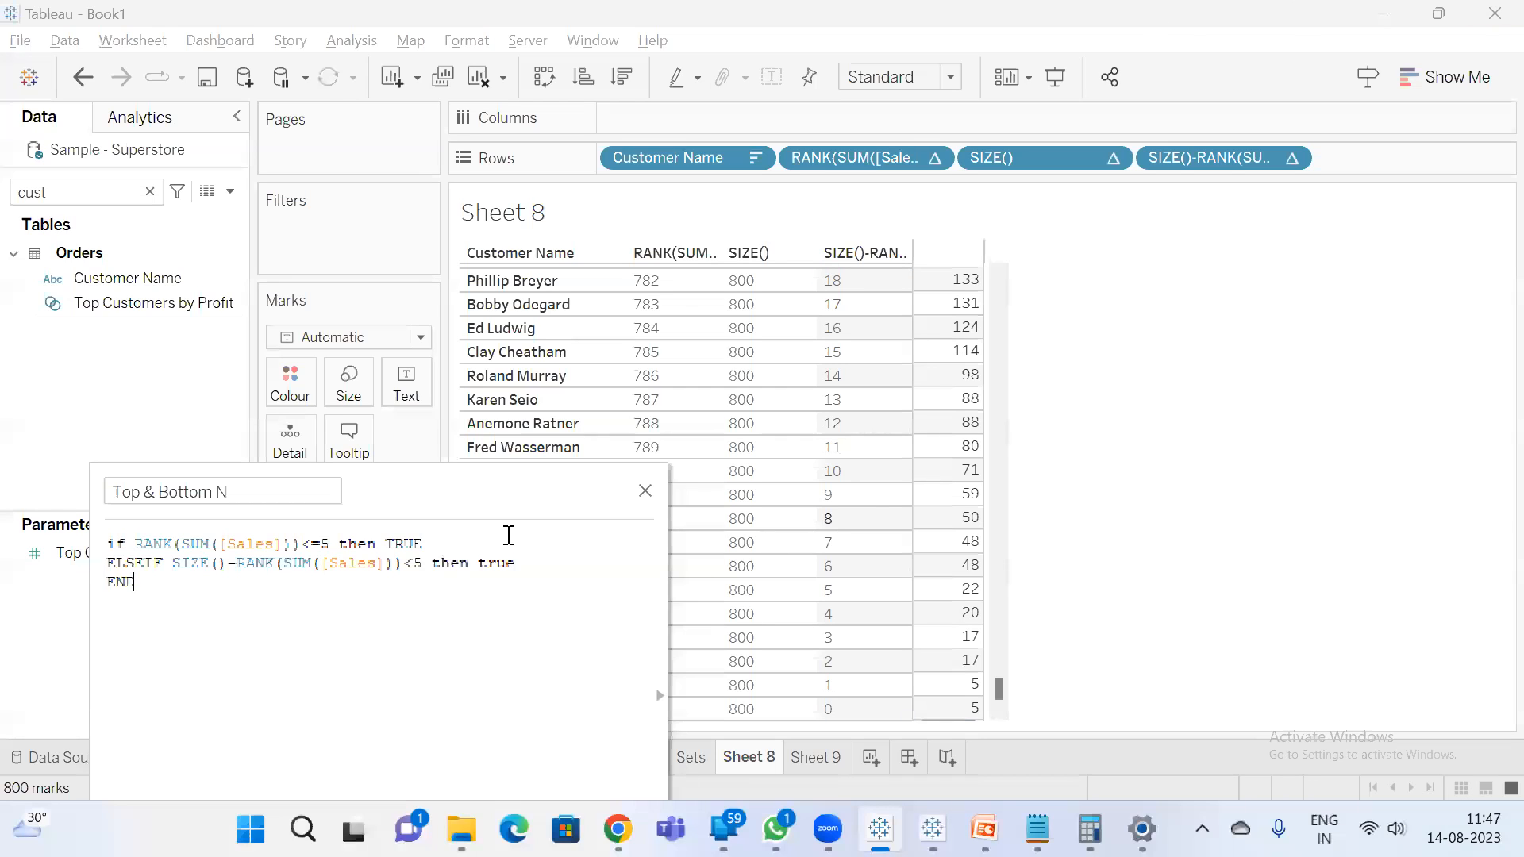
- Show the calculation's error details and rename the field as "Top & Bottom N Calc"
drag(421, 493, 442, 349)
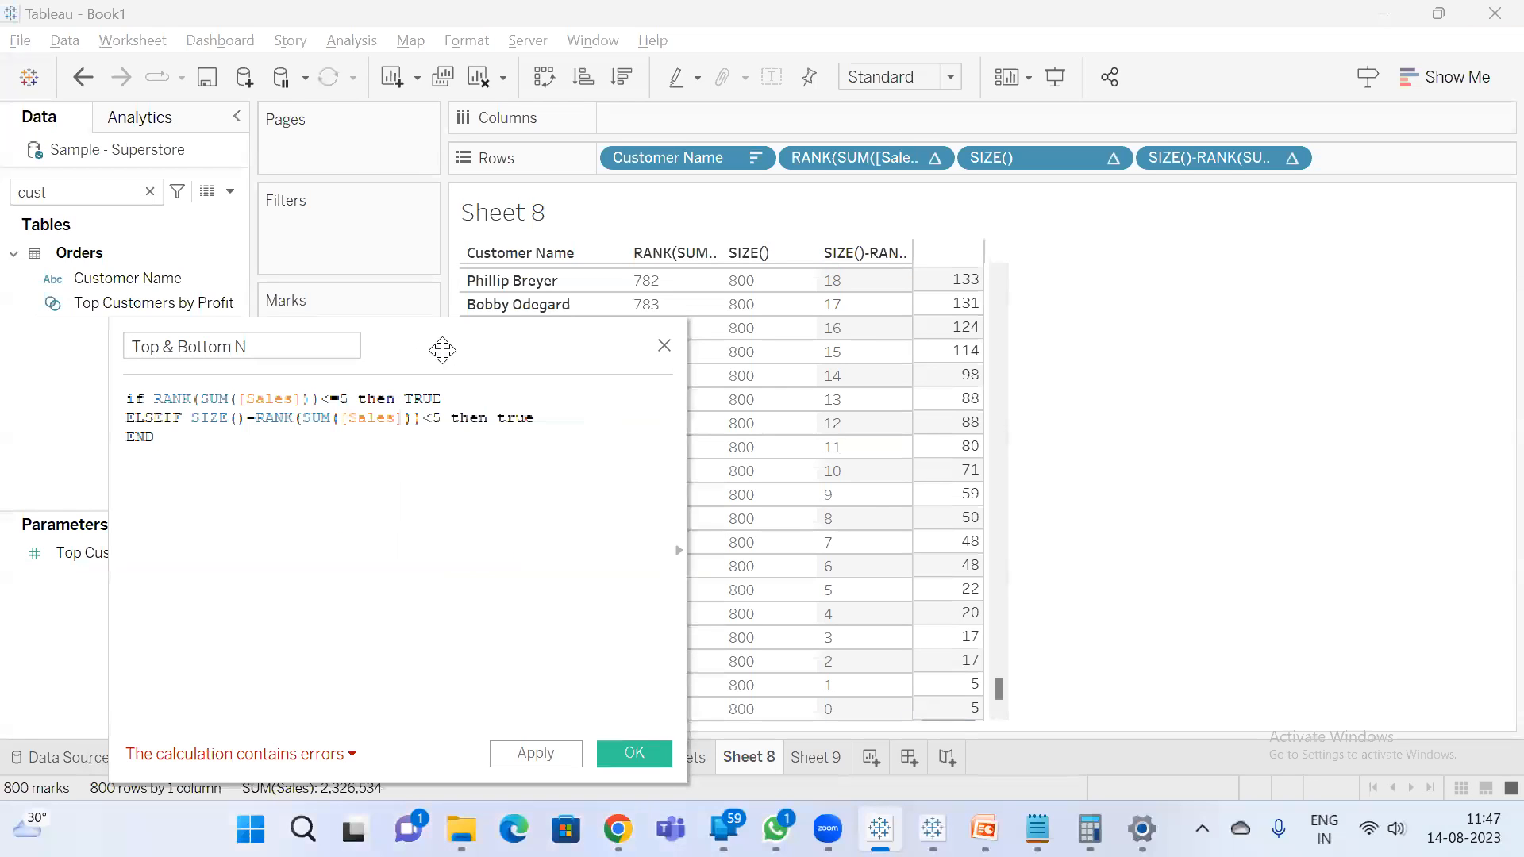
click(295, 754)
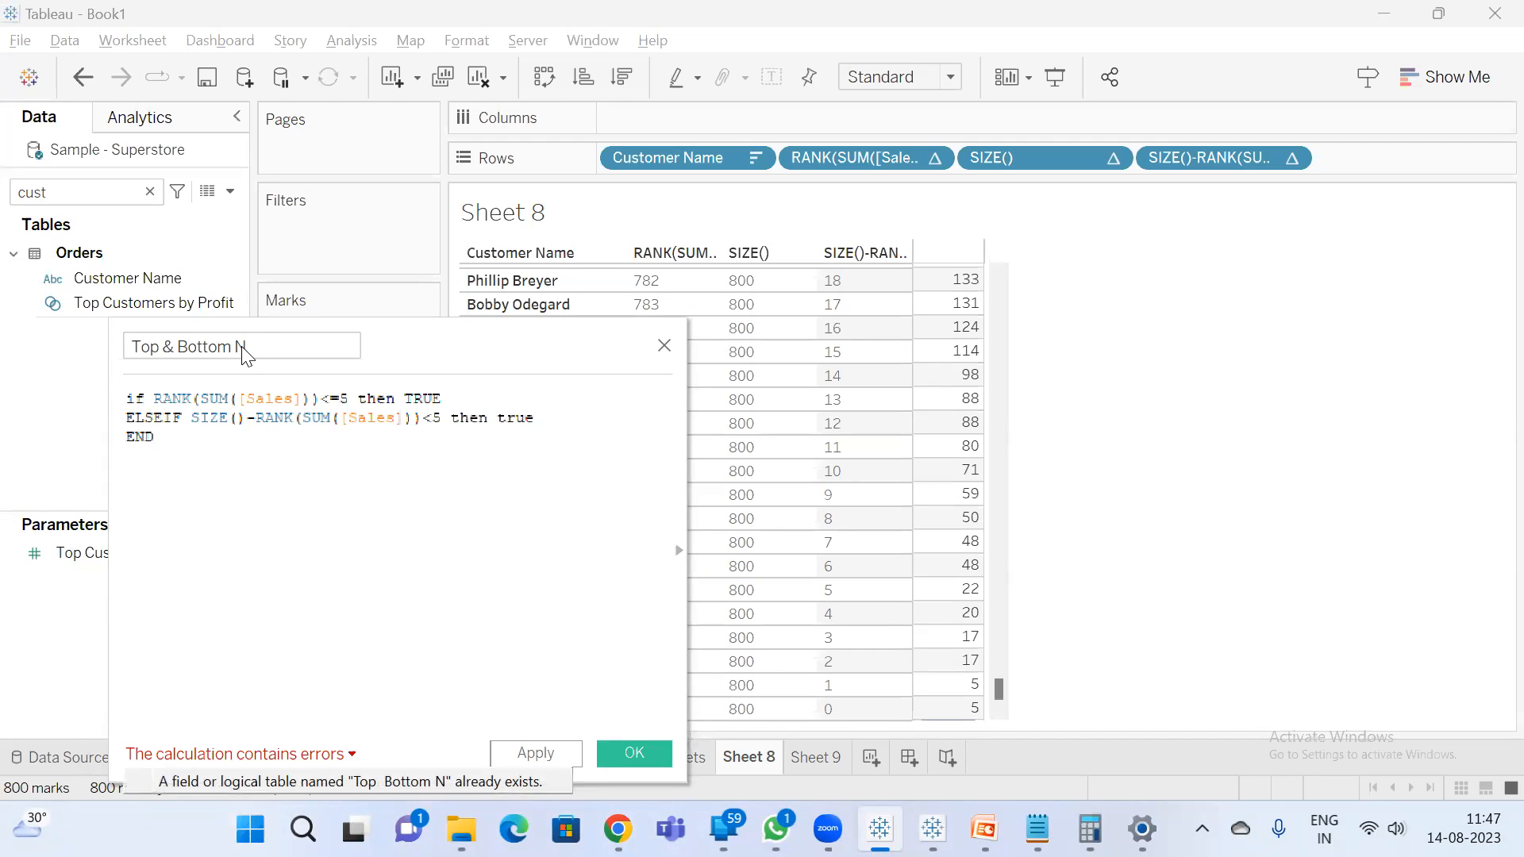
click(266, 348)
text(Ca)
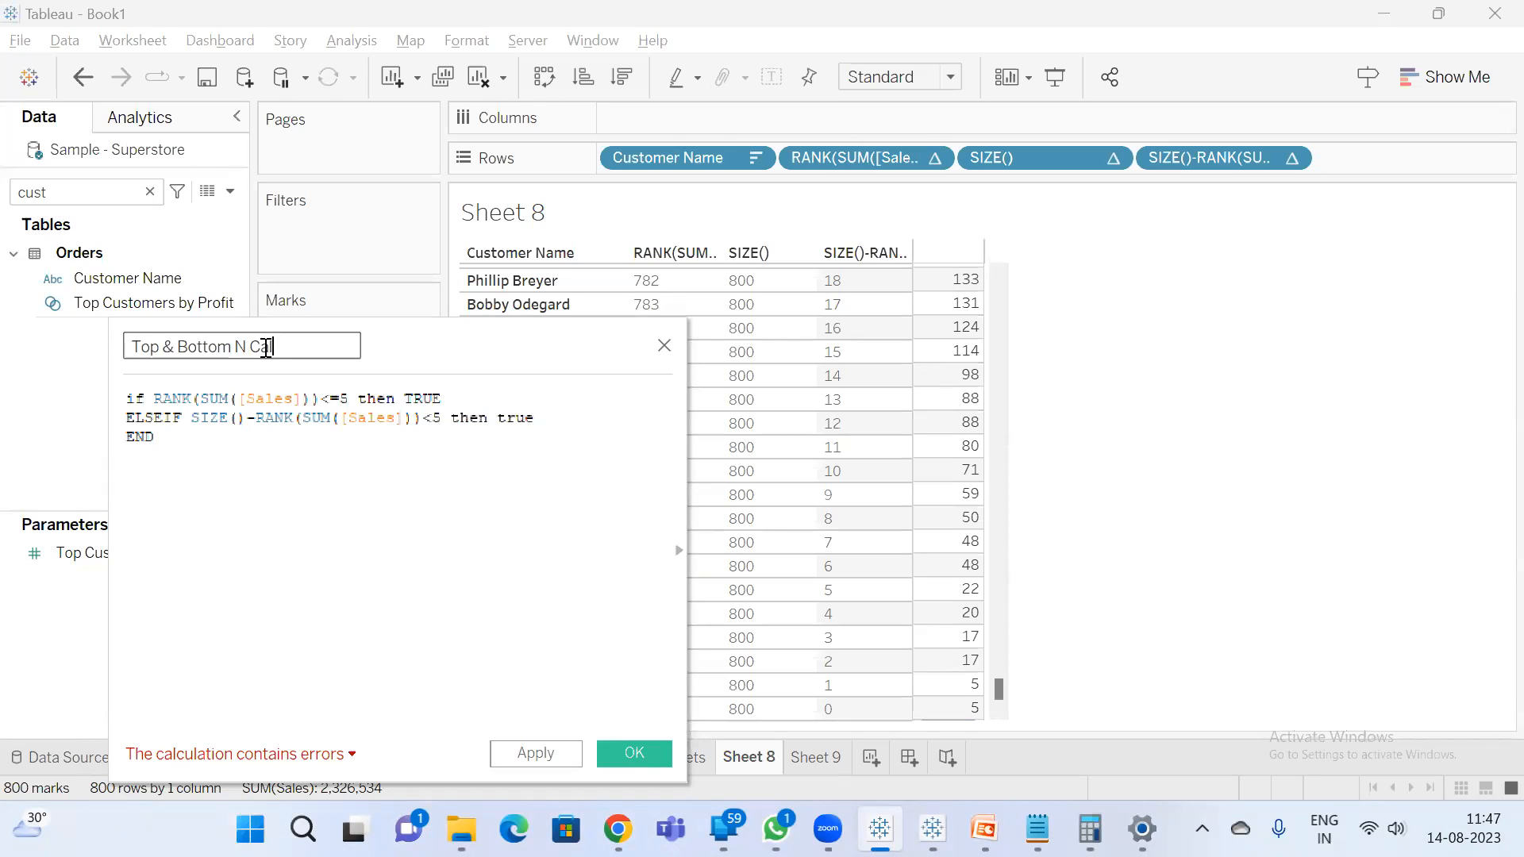
text(lc)
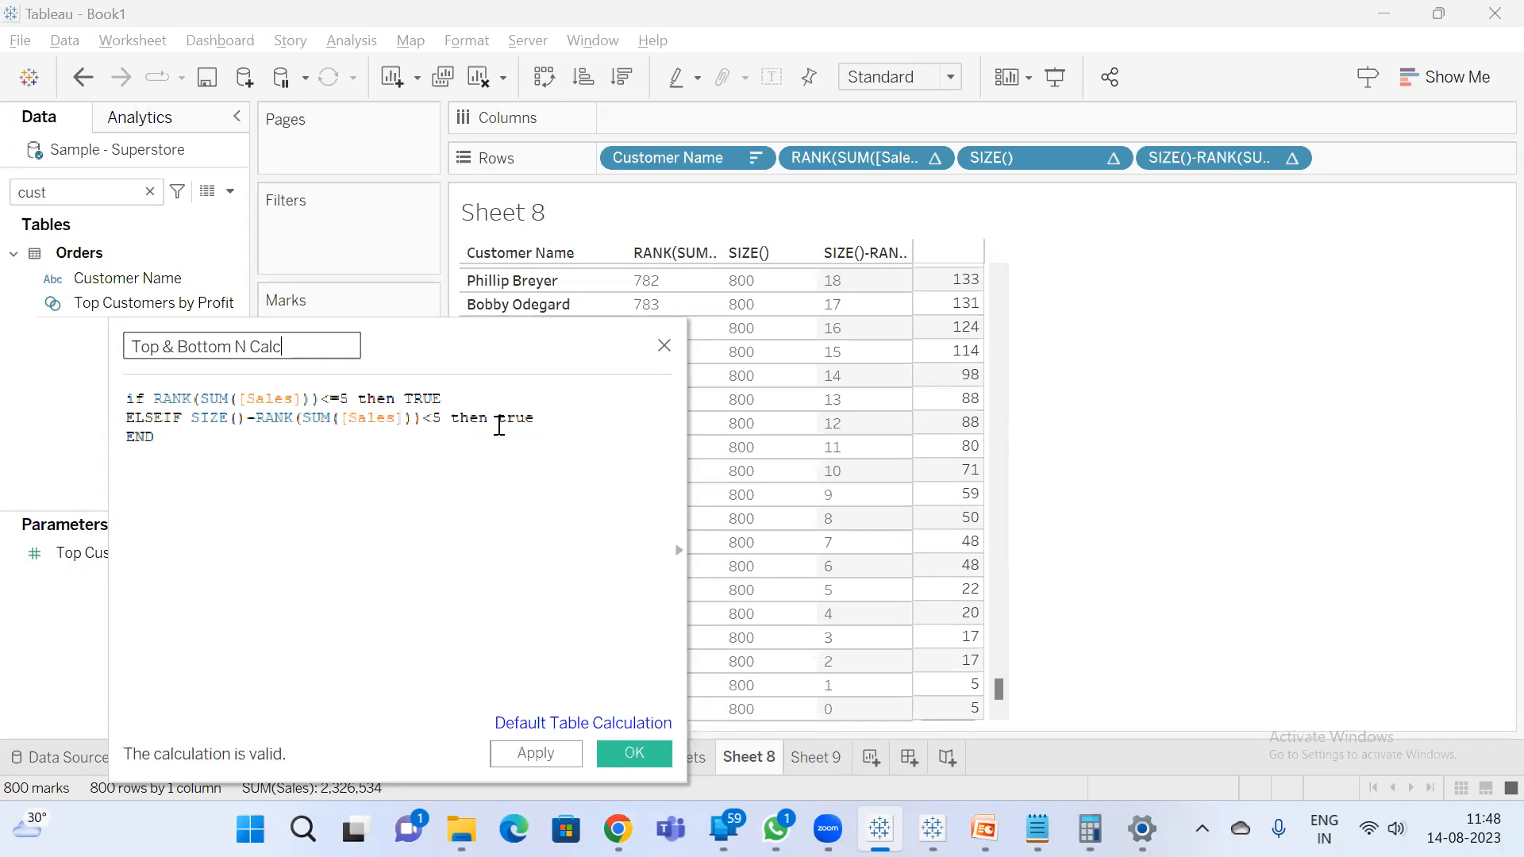
- Delete the ELSEIF SIZE()-RANK(SUM([Sales]))<5 then true line from the formula
click(445, 399)
drag(537, 418, 95, 416)
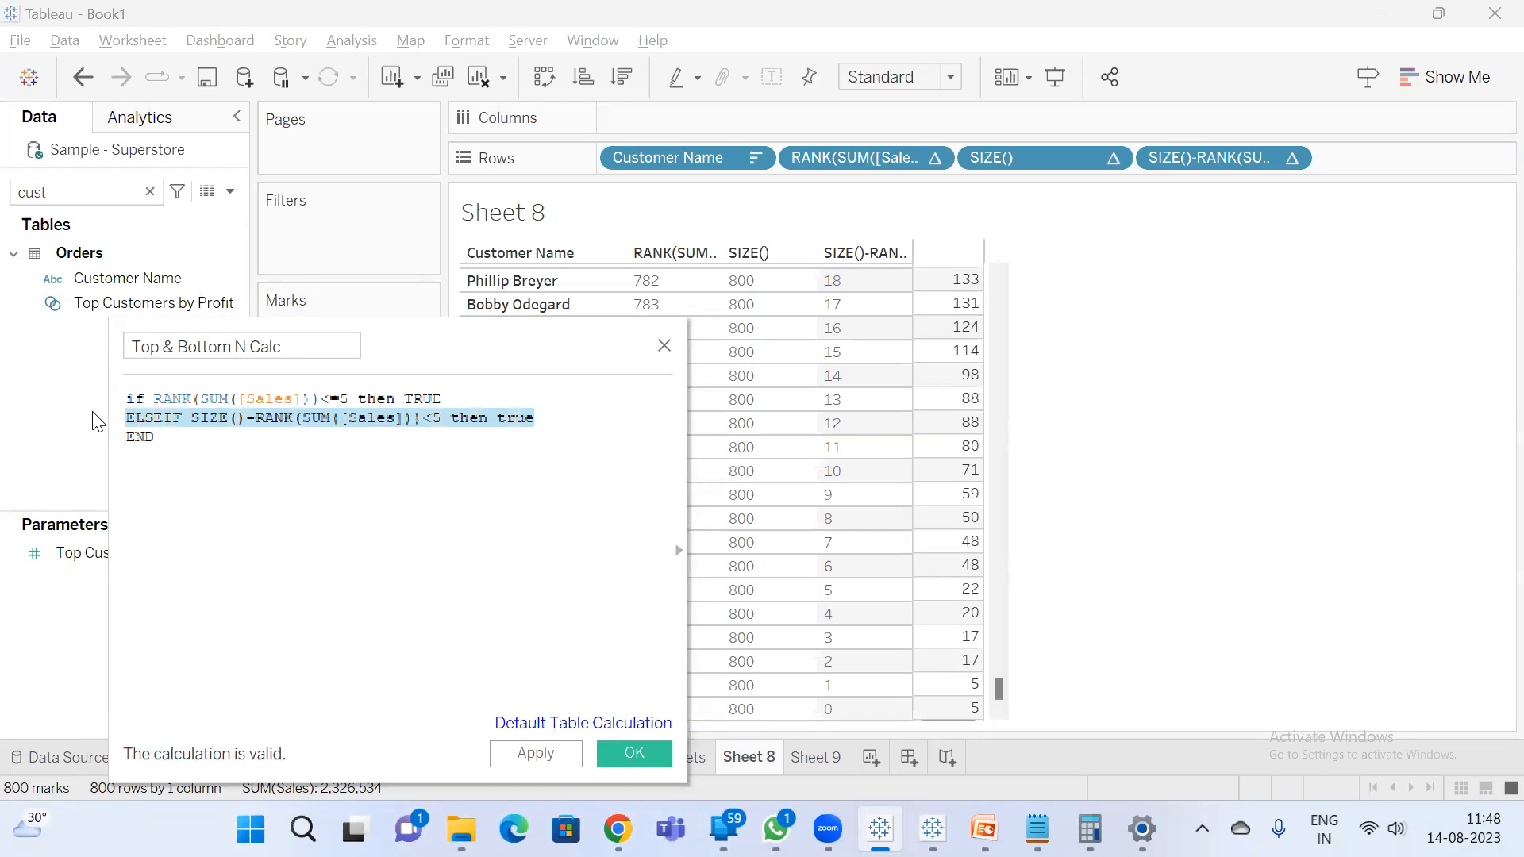
key(BackSpace)
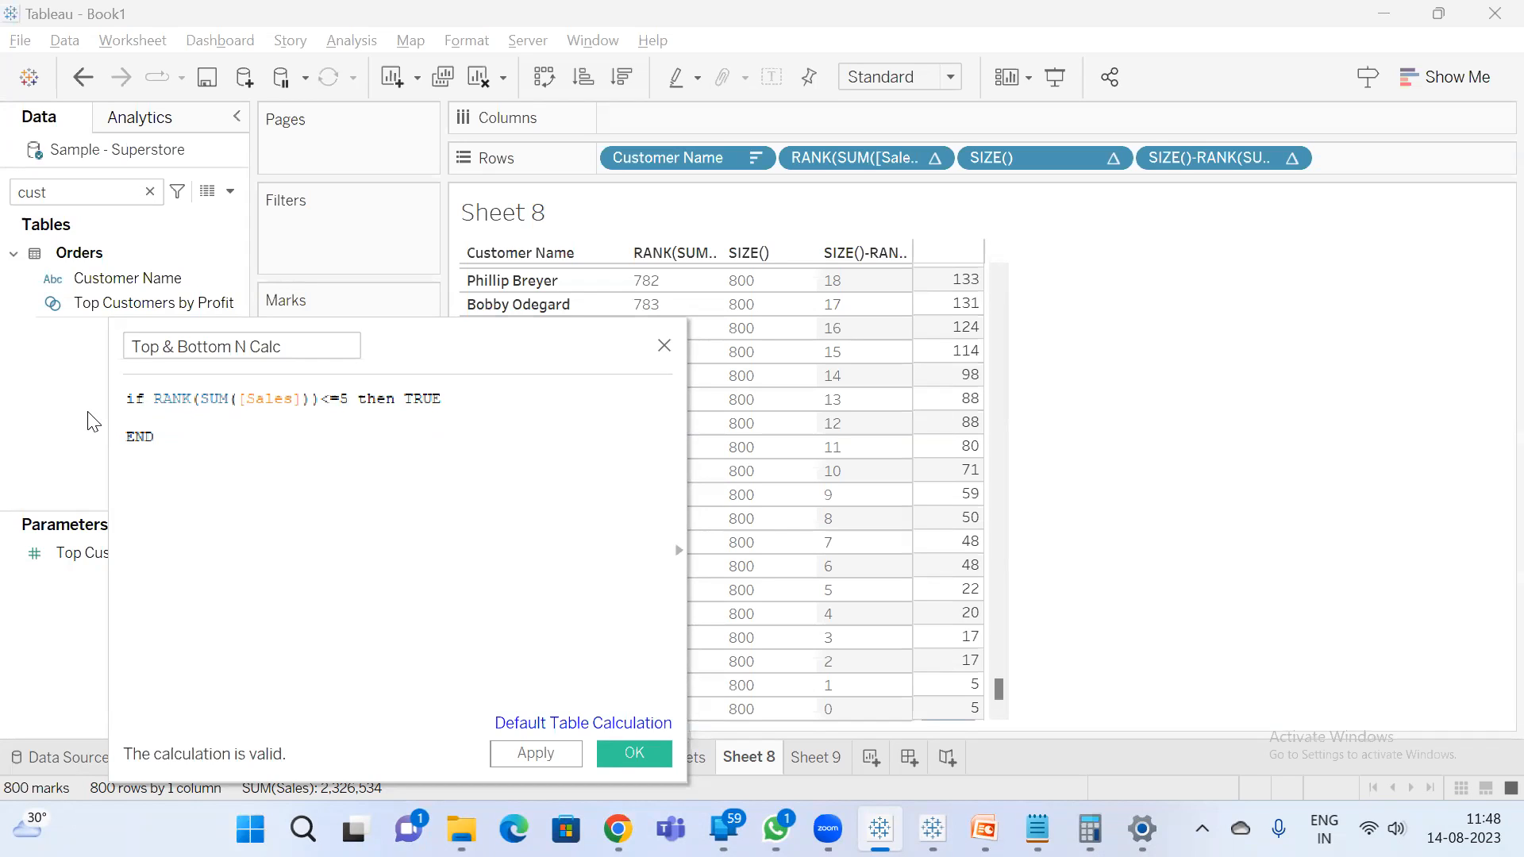
- Restore the deleted ELSEIF line of the formula and set its result to TRUE
click(431, 398)
text(SIZE()-RANK(SUM([Sales])))
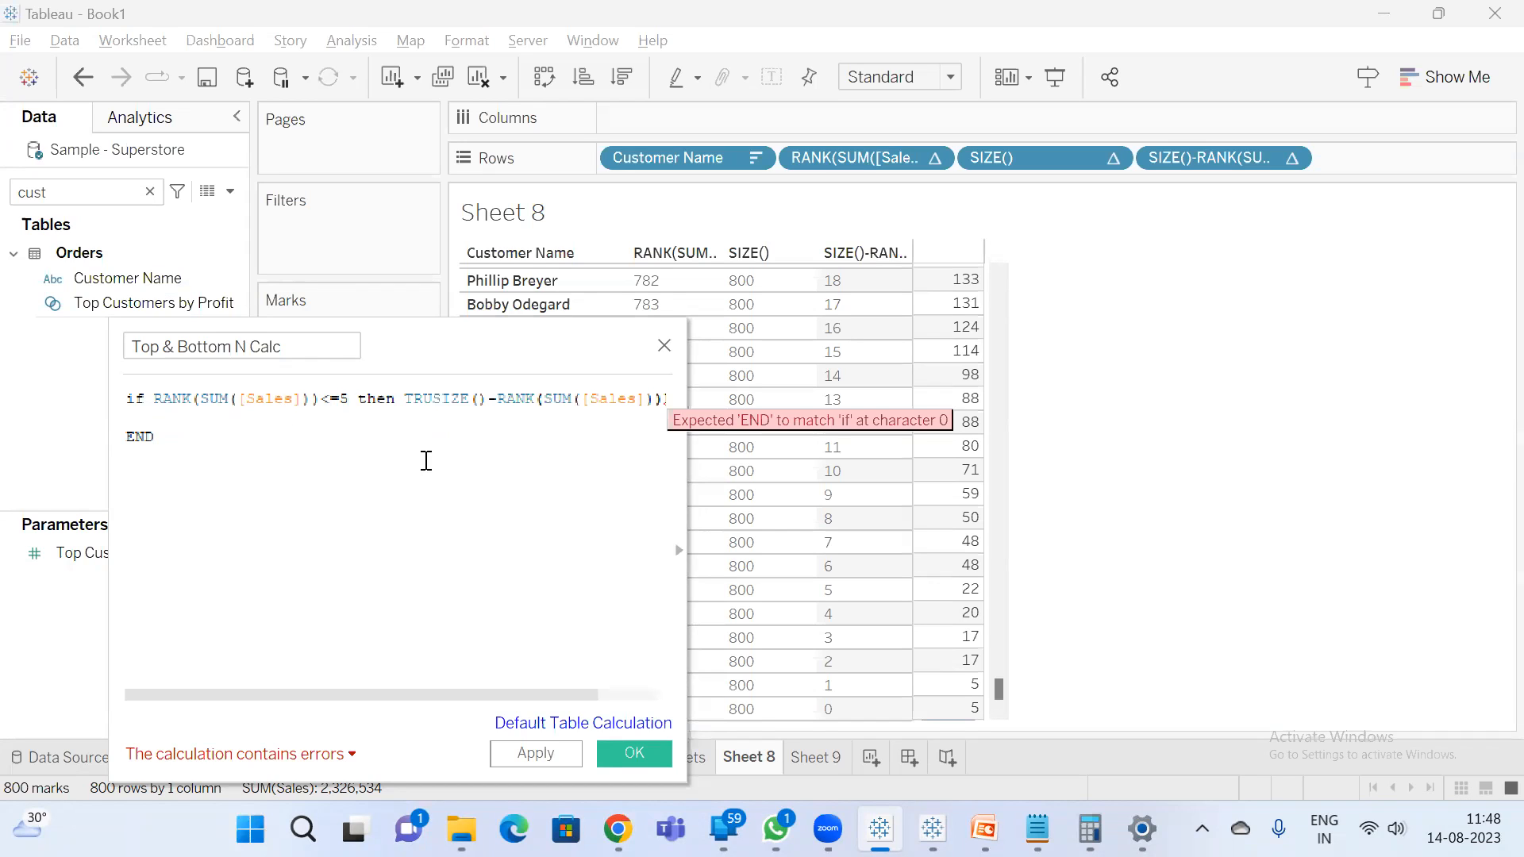
key(ctrl+z)
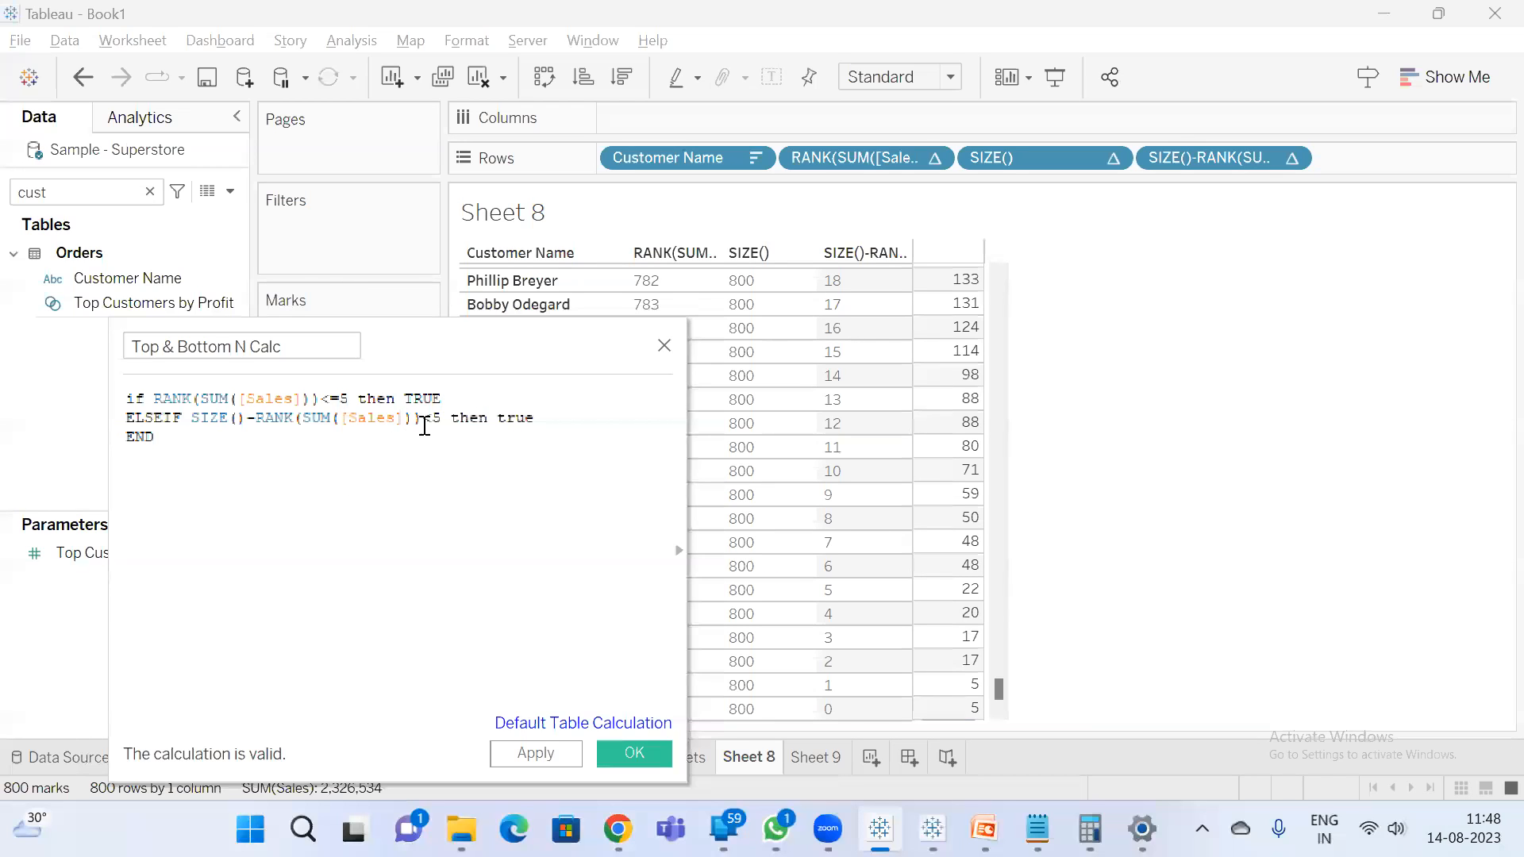
double_click(527, 419)
text(Tru)
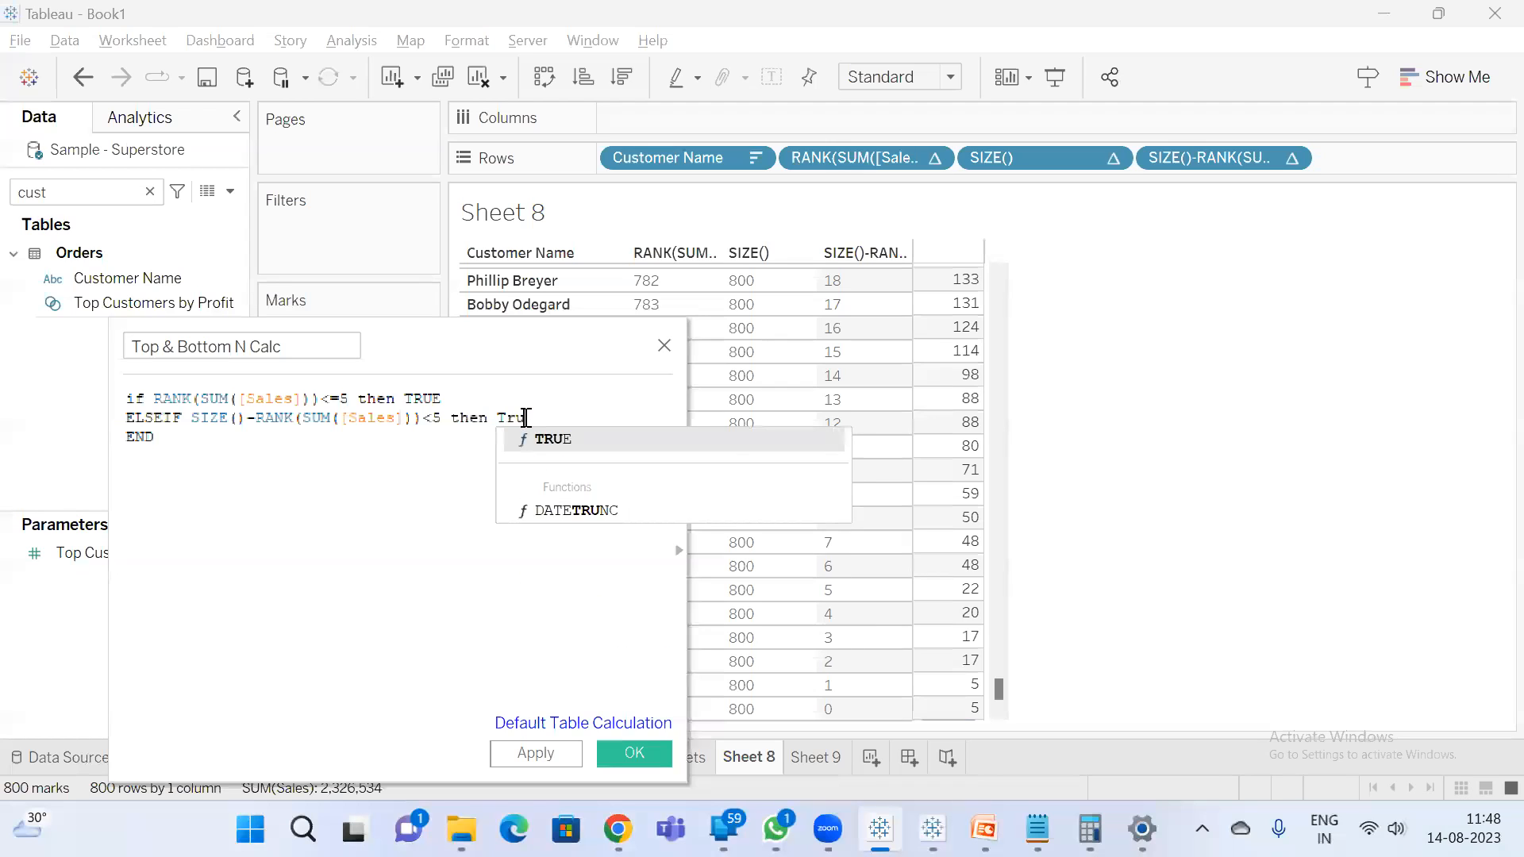
key(Return)
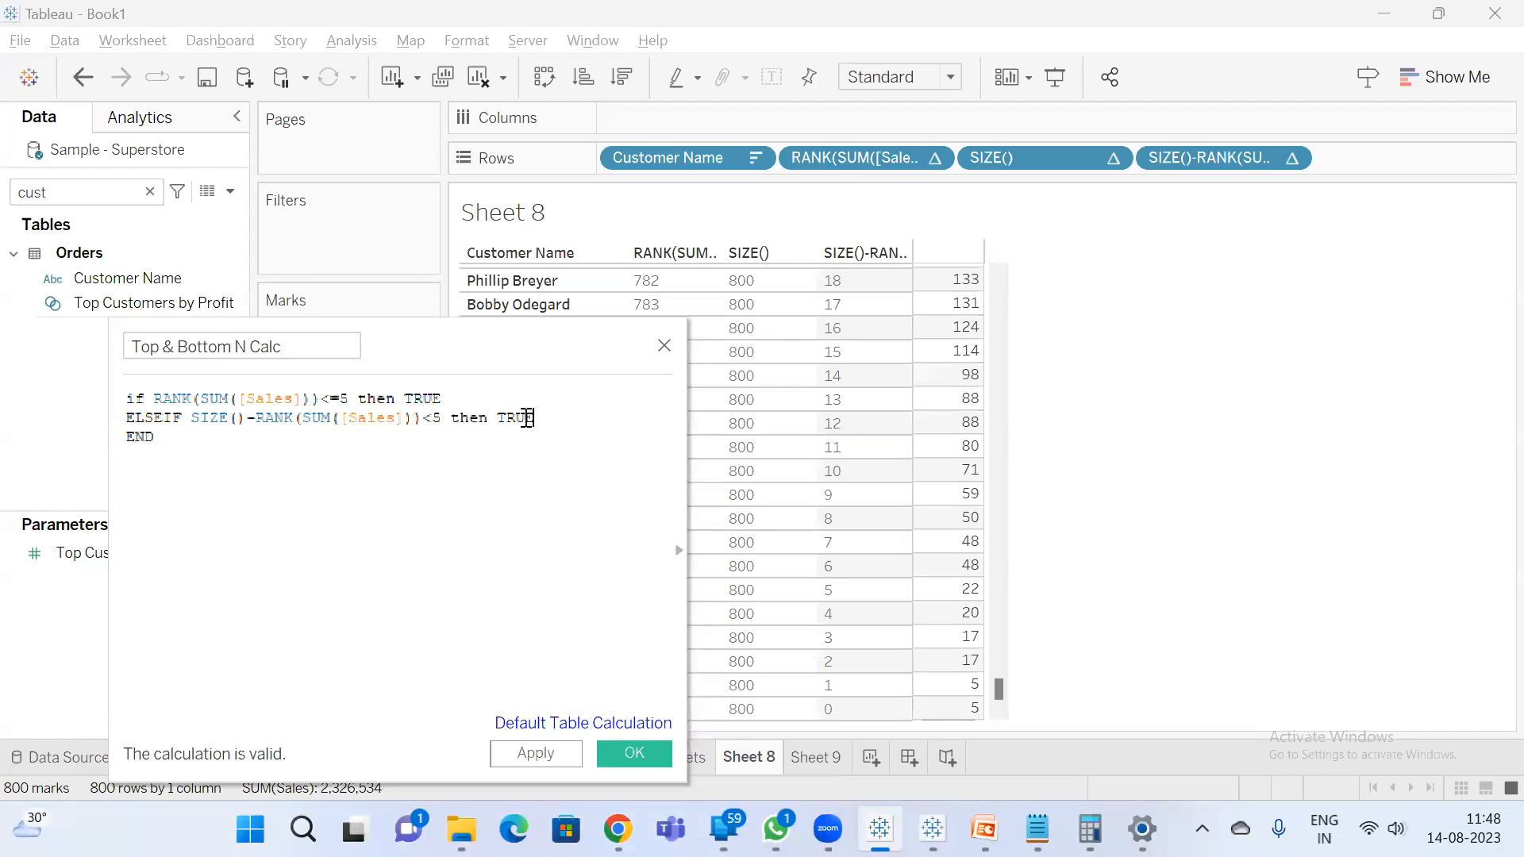
key(Return)
text(el)
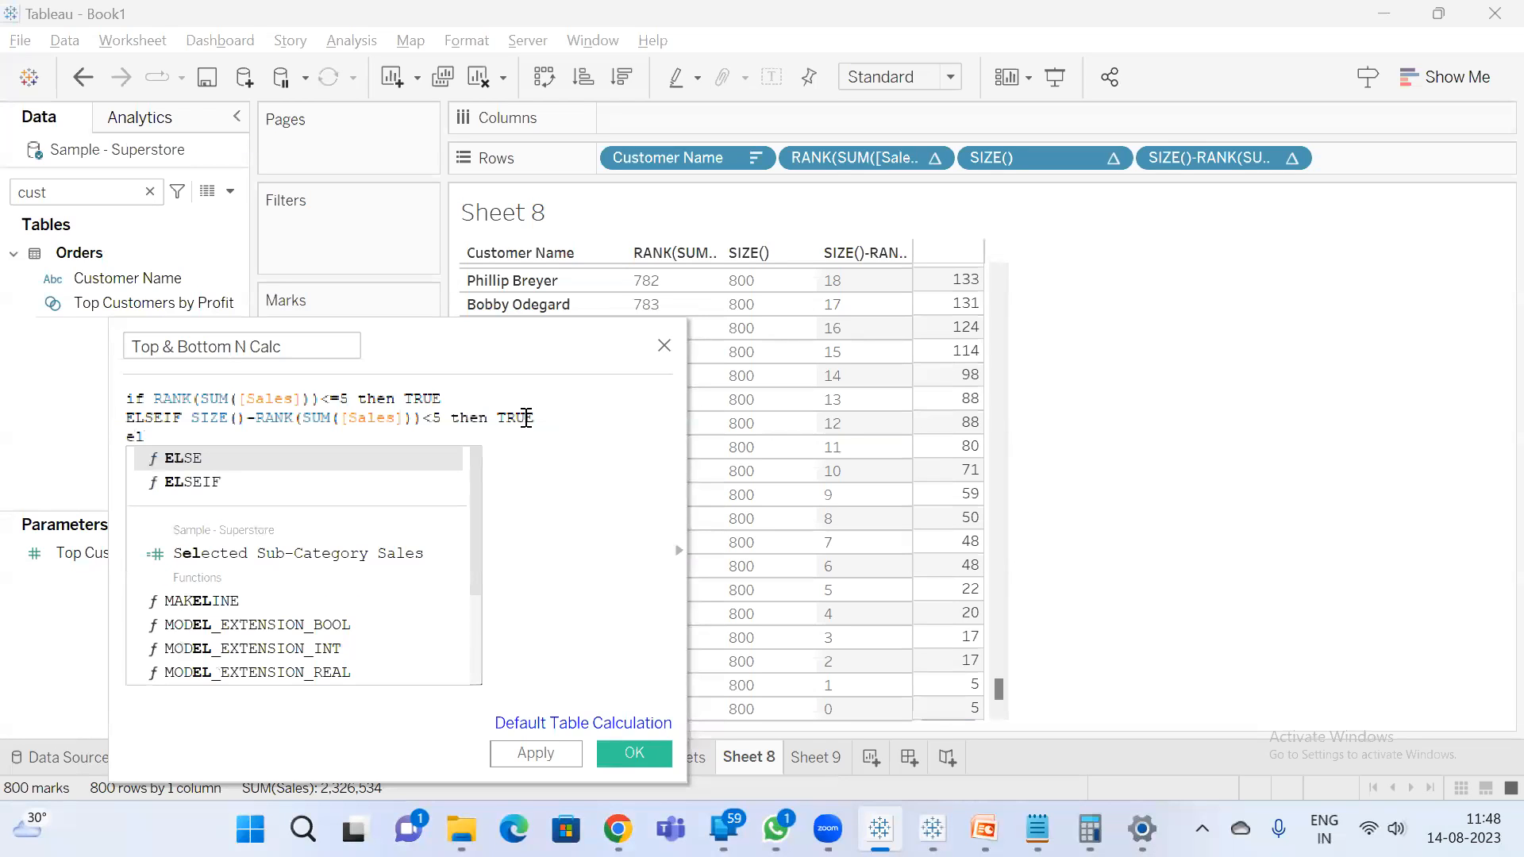
key(BackSpace)
key(BackSpace)
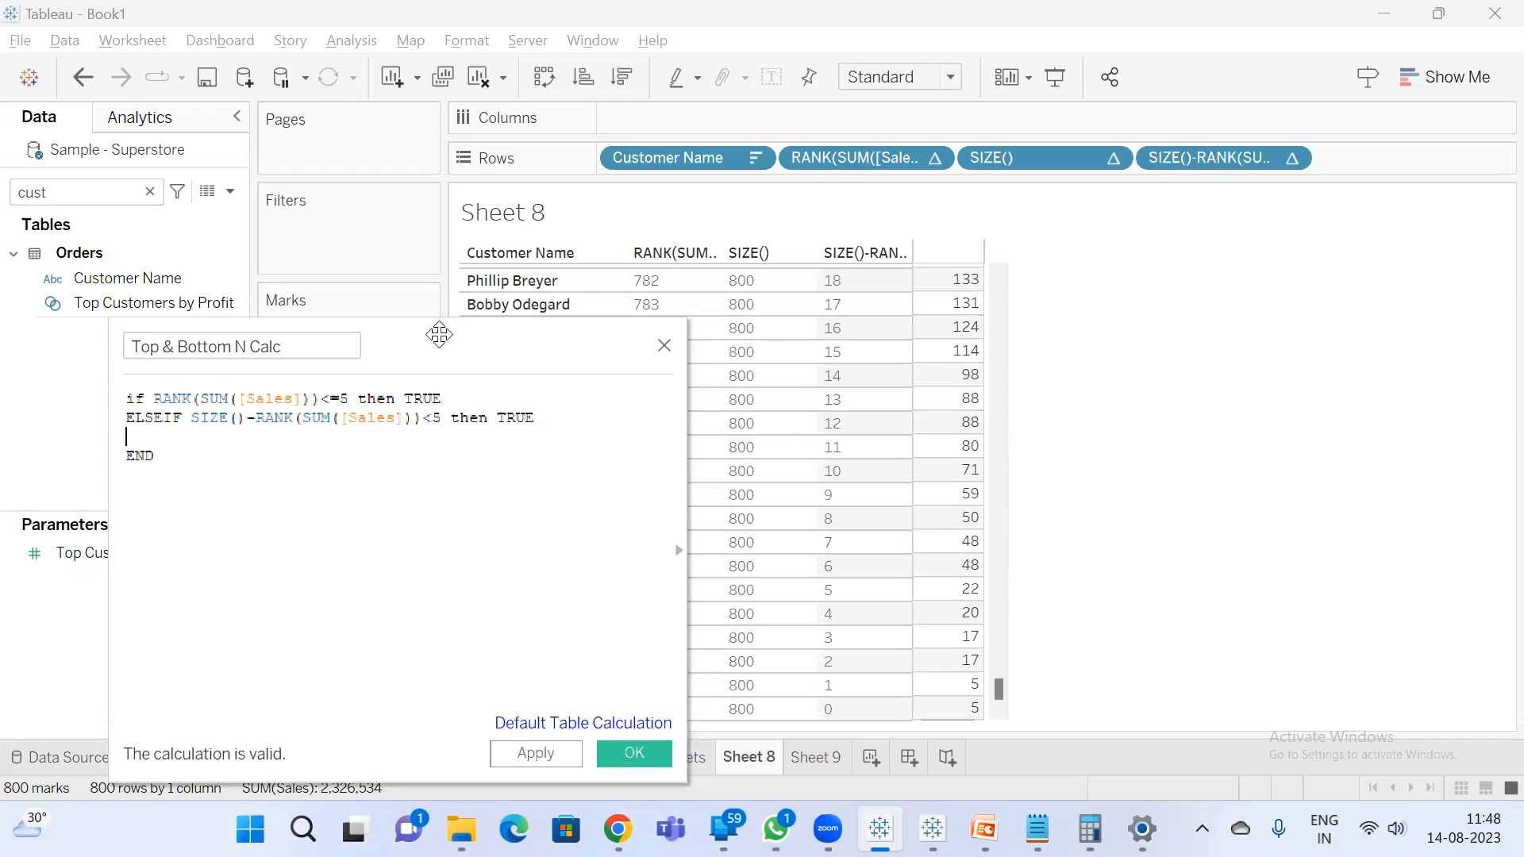
- Delete the ELSEIF line and apply the calculation with only the RANK(SUM([Sales]))<=5 condition
drag(439, 334, 594, 542)
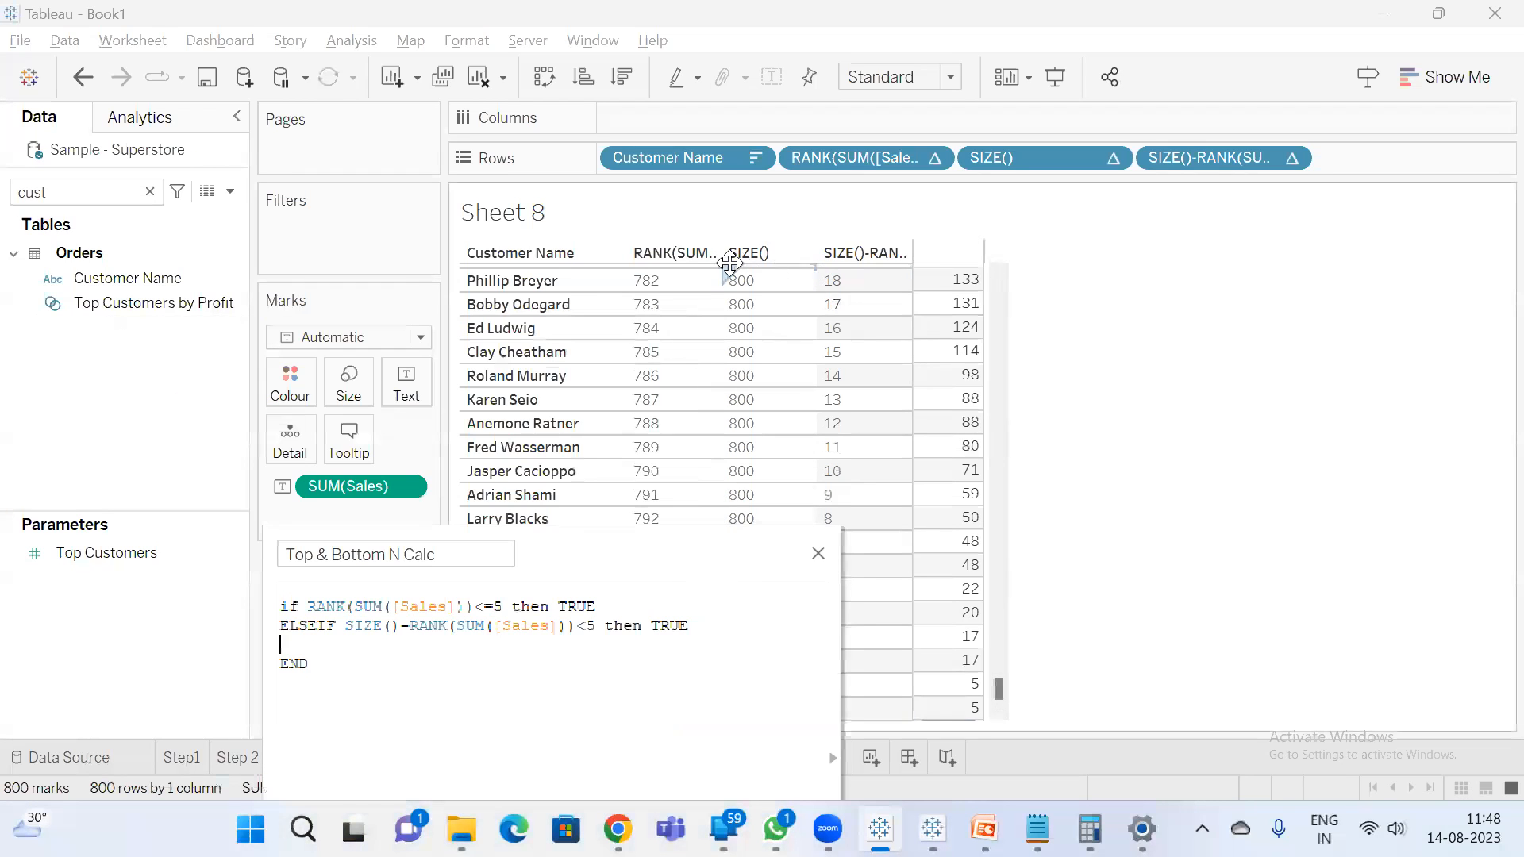
drag(998, 689, 969, 238)
drag(611, 606, 308, 606)
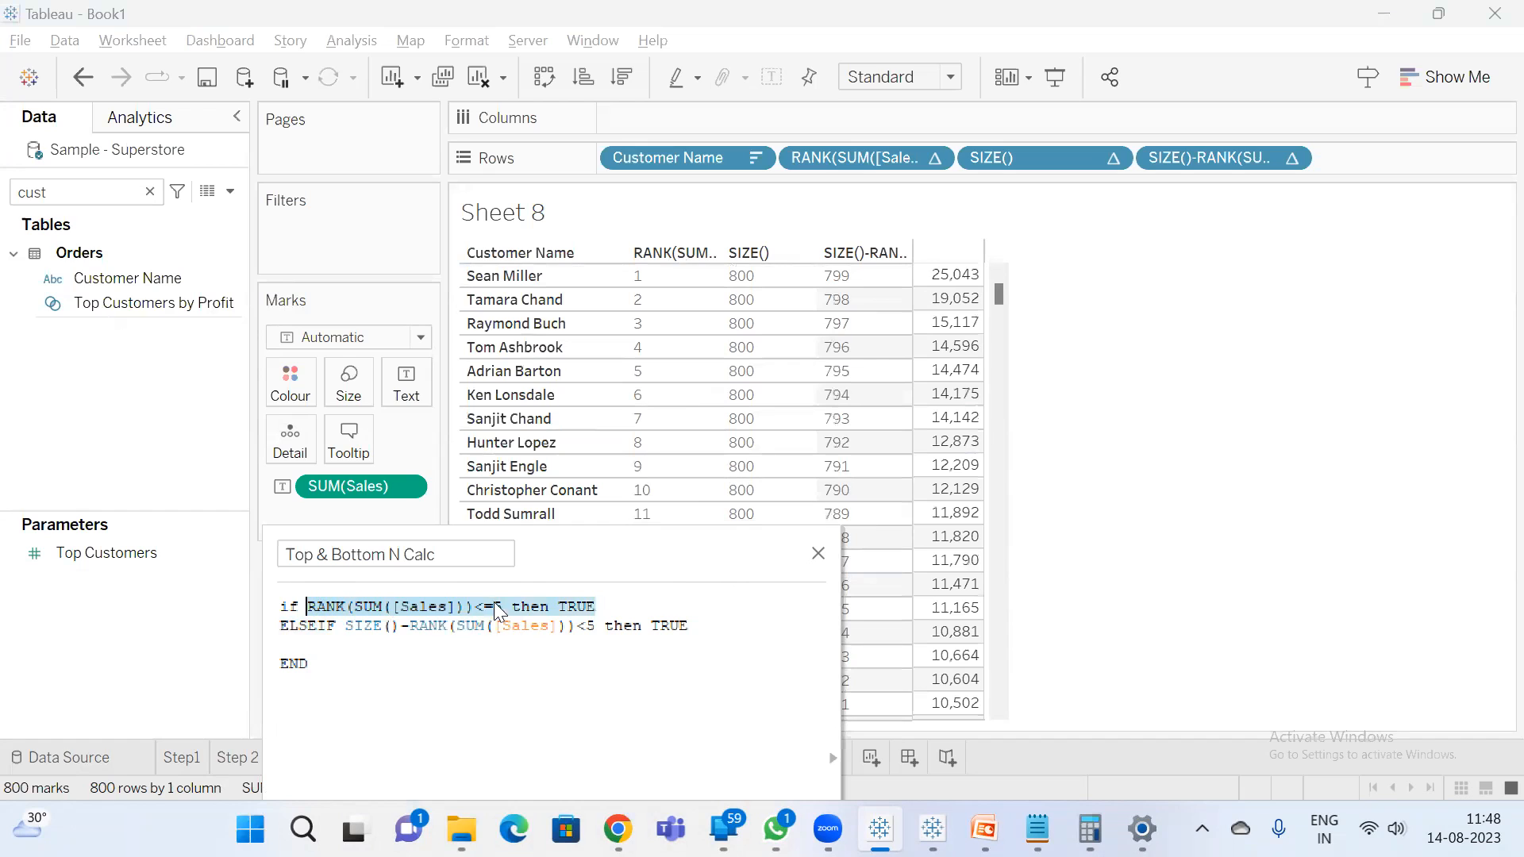
drag(561, 555, 564, 358)
drag(689, 427, 191, 442)
key(BackSpace)
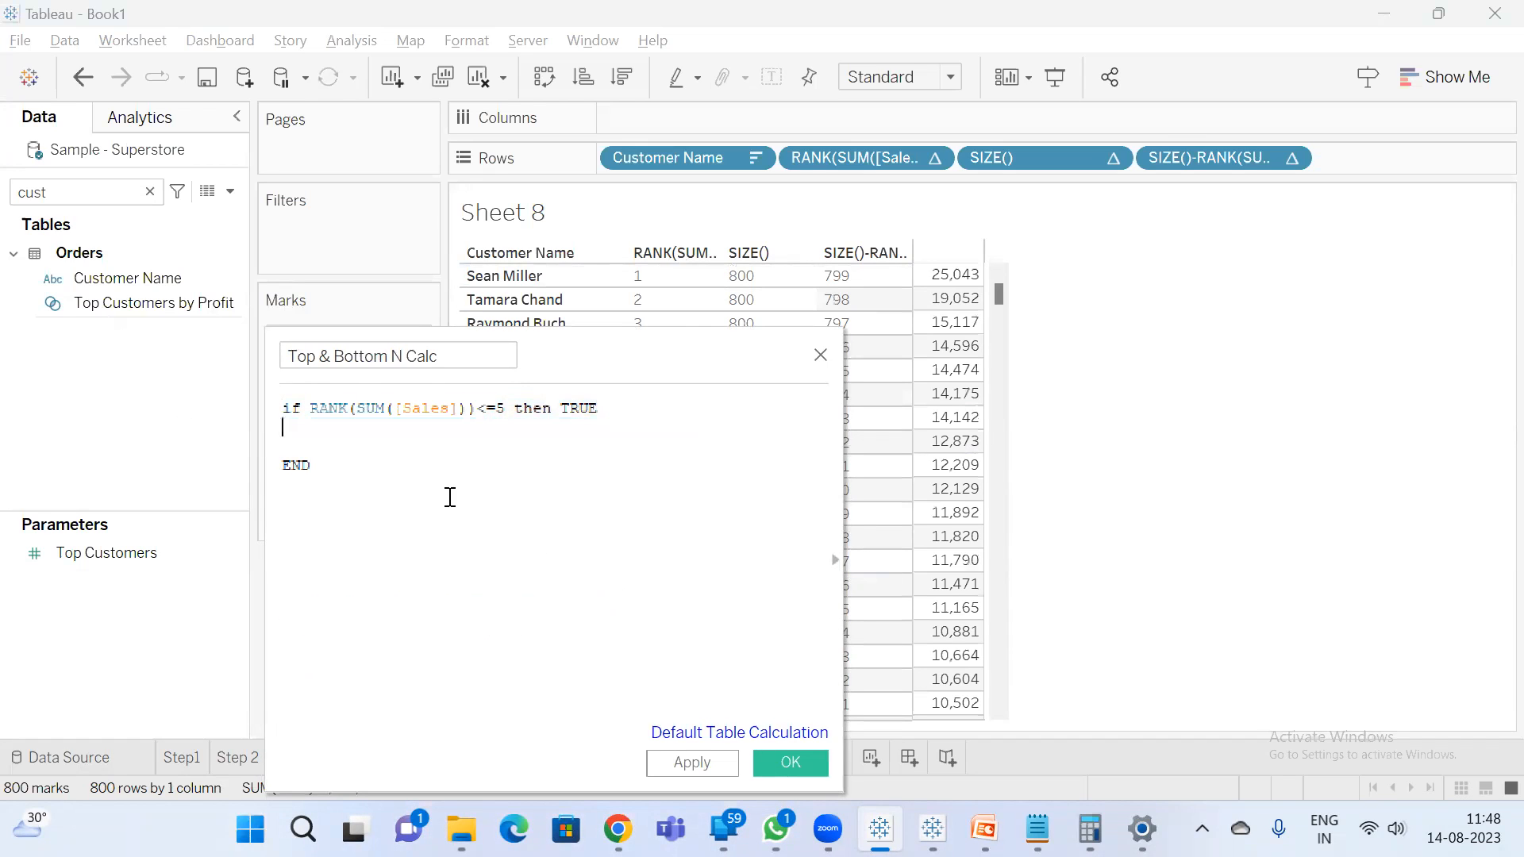
click(689, 764)
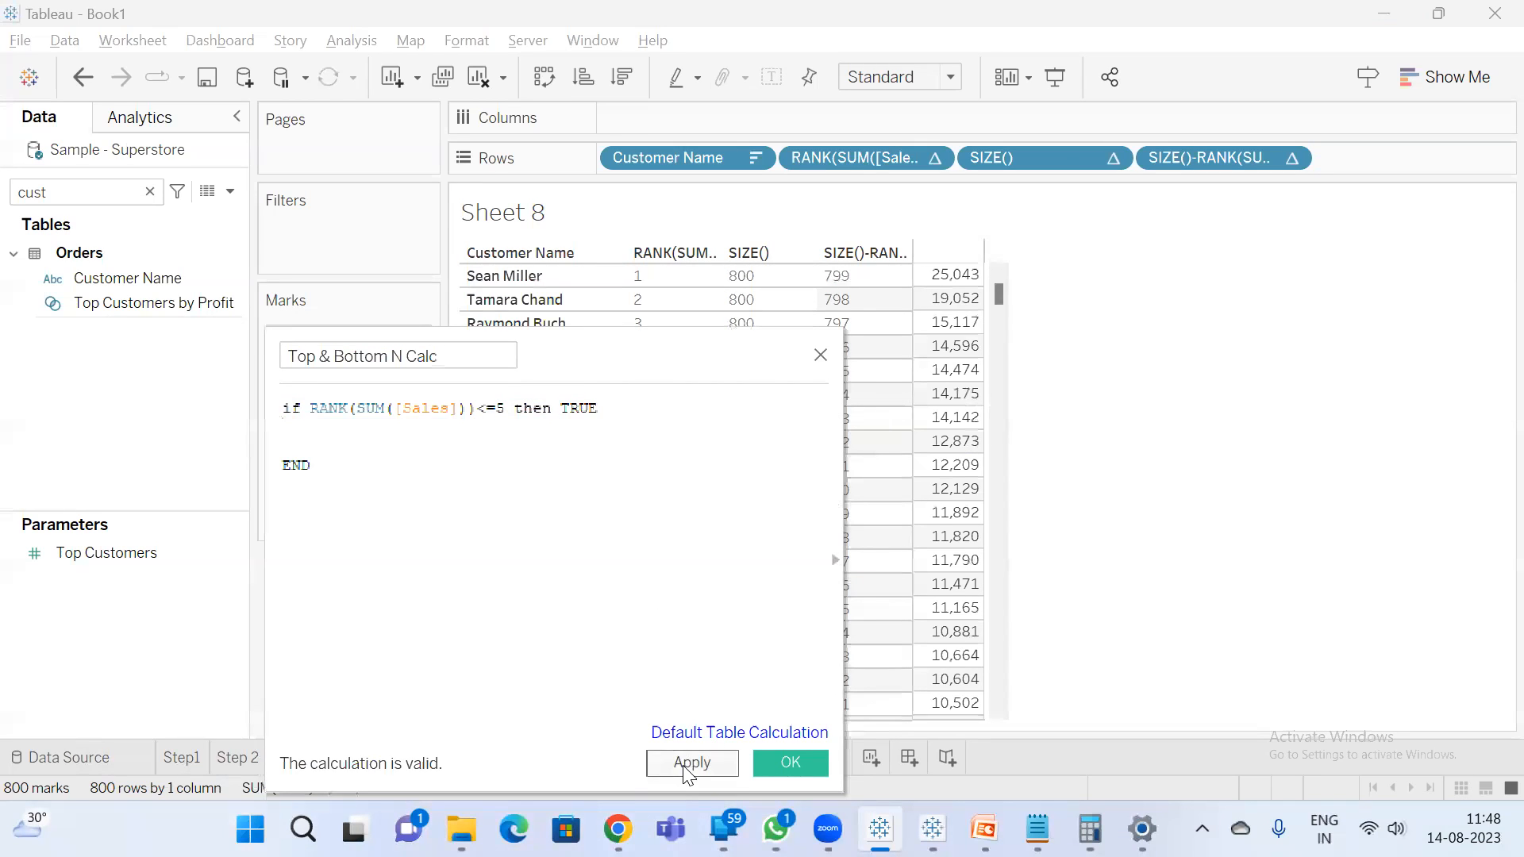
- Replace the data field search text with "to" to find the Top & Bottom N Calc field
click(93, 199)
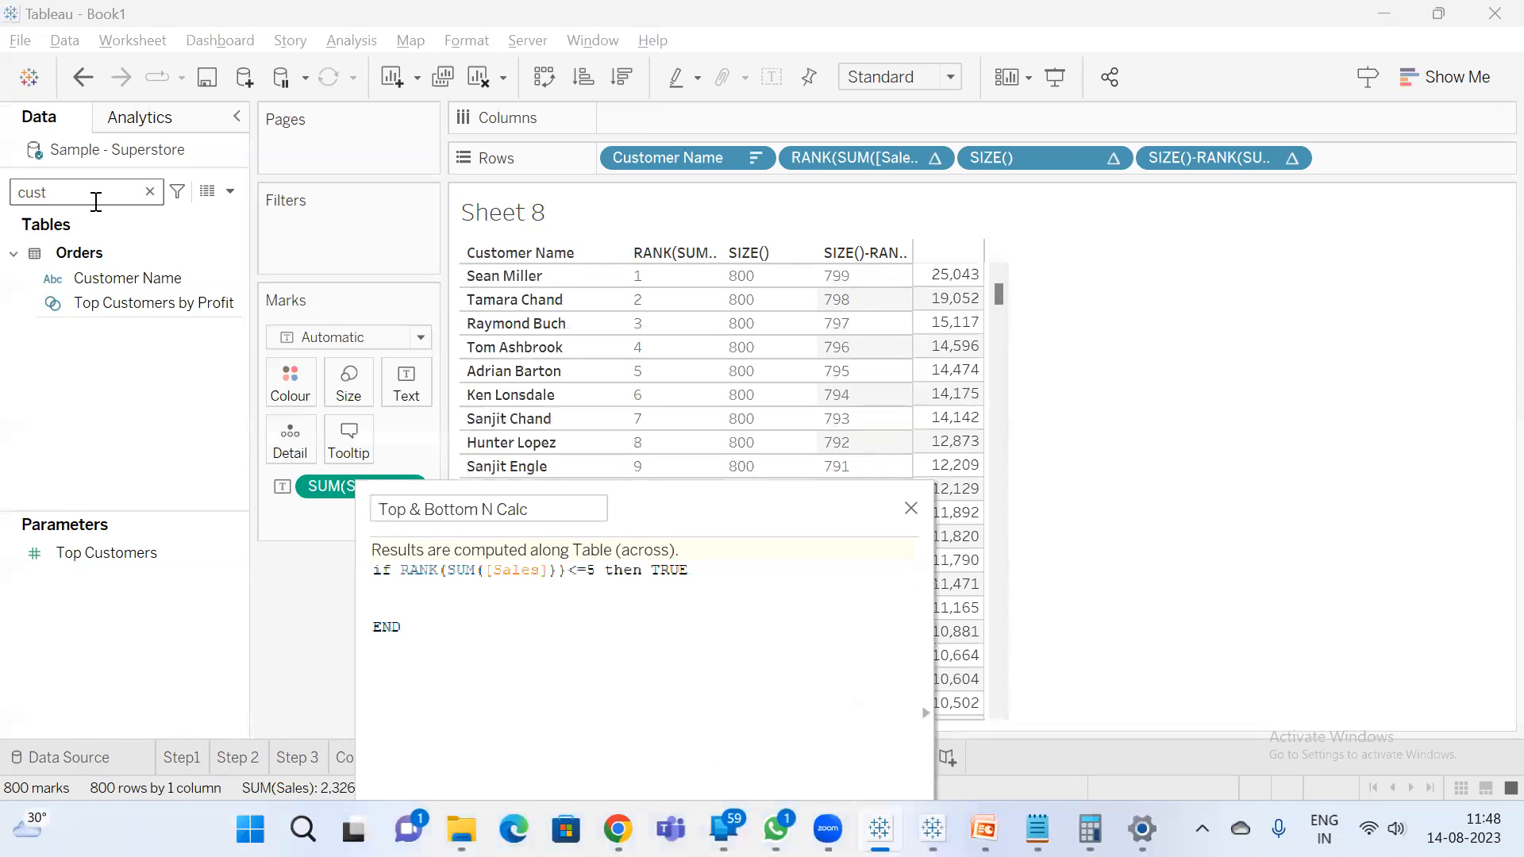
key(BackSpace)
key(BackSpace)
key(BackSpace)
key(BackSpace)
text(to)
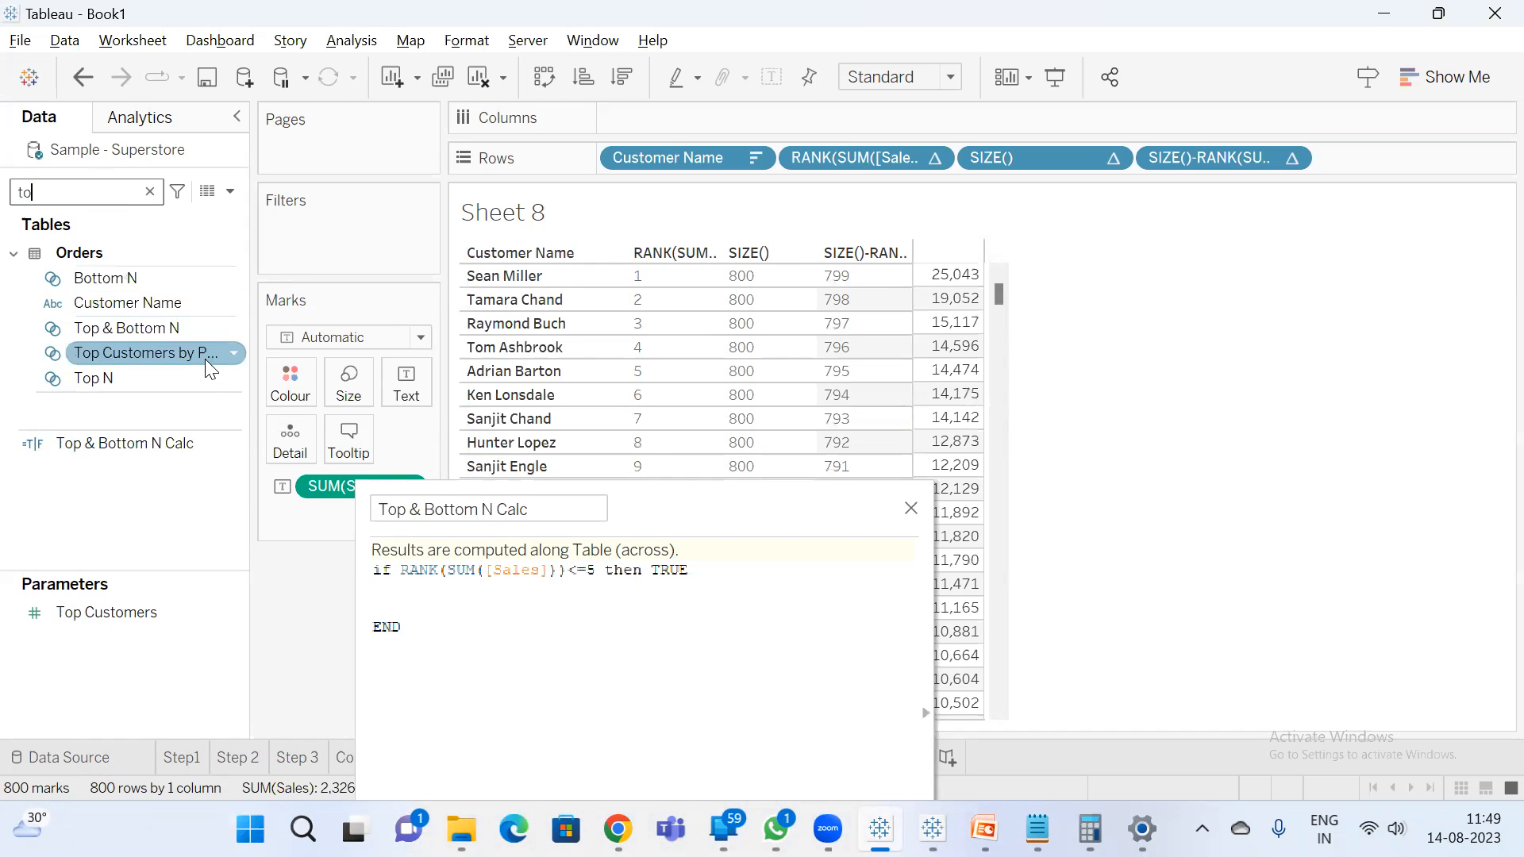
- Filter the sheet by Top & Bottom N Calc, keeping only the True value
drag(148, 437, 308, 227)
click(555, 255)
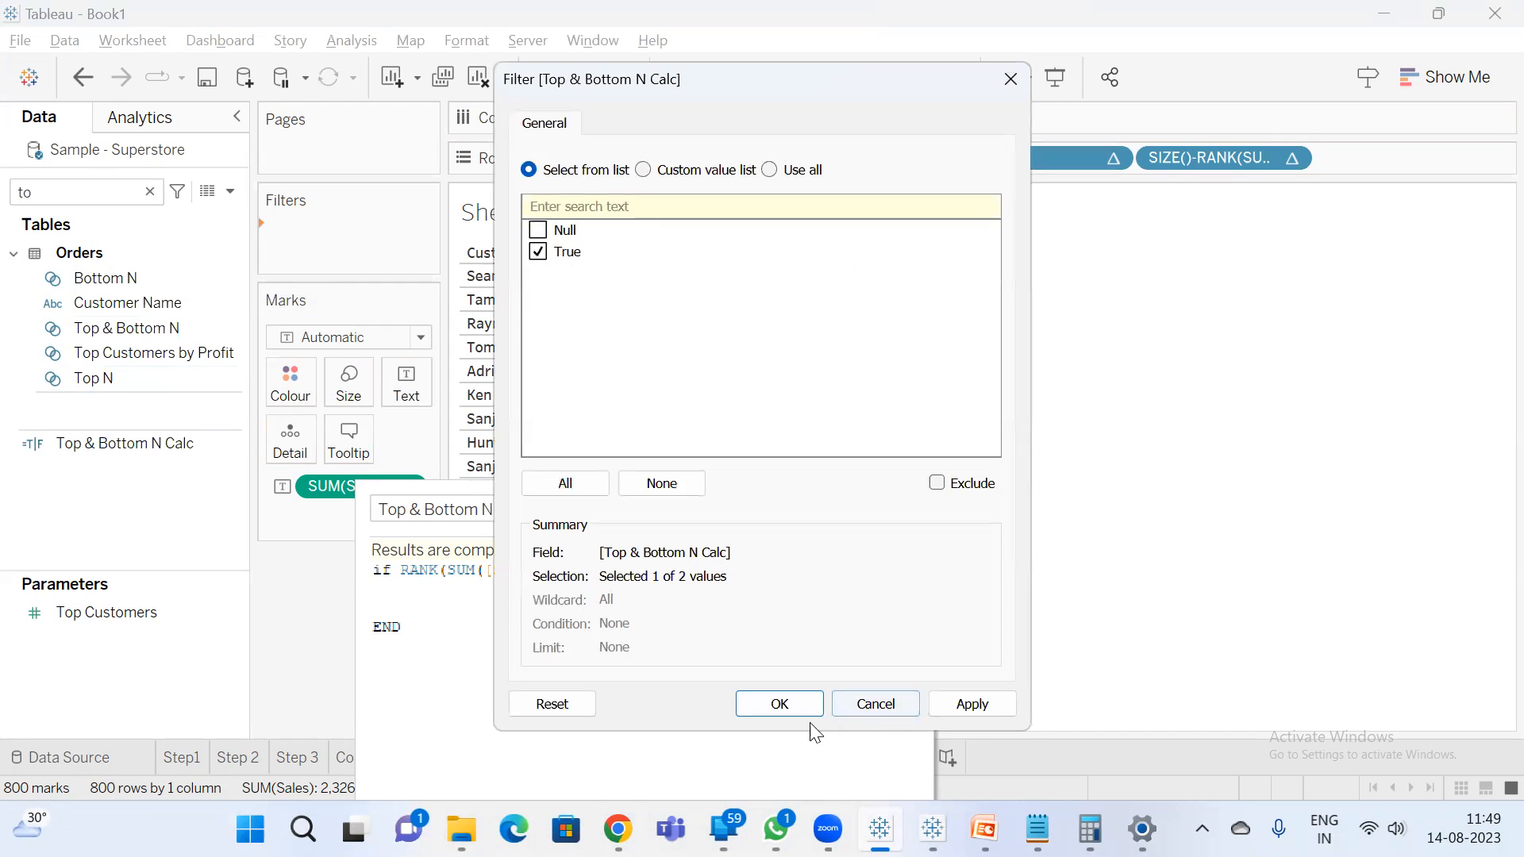
click(780, 704)
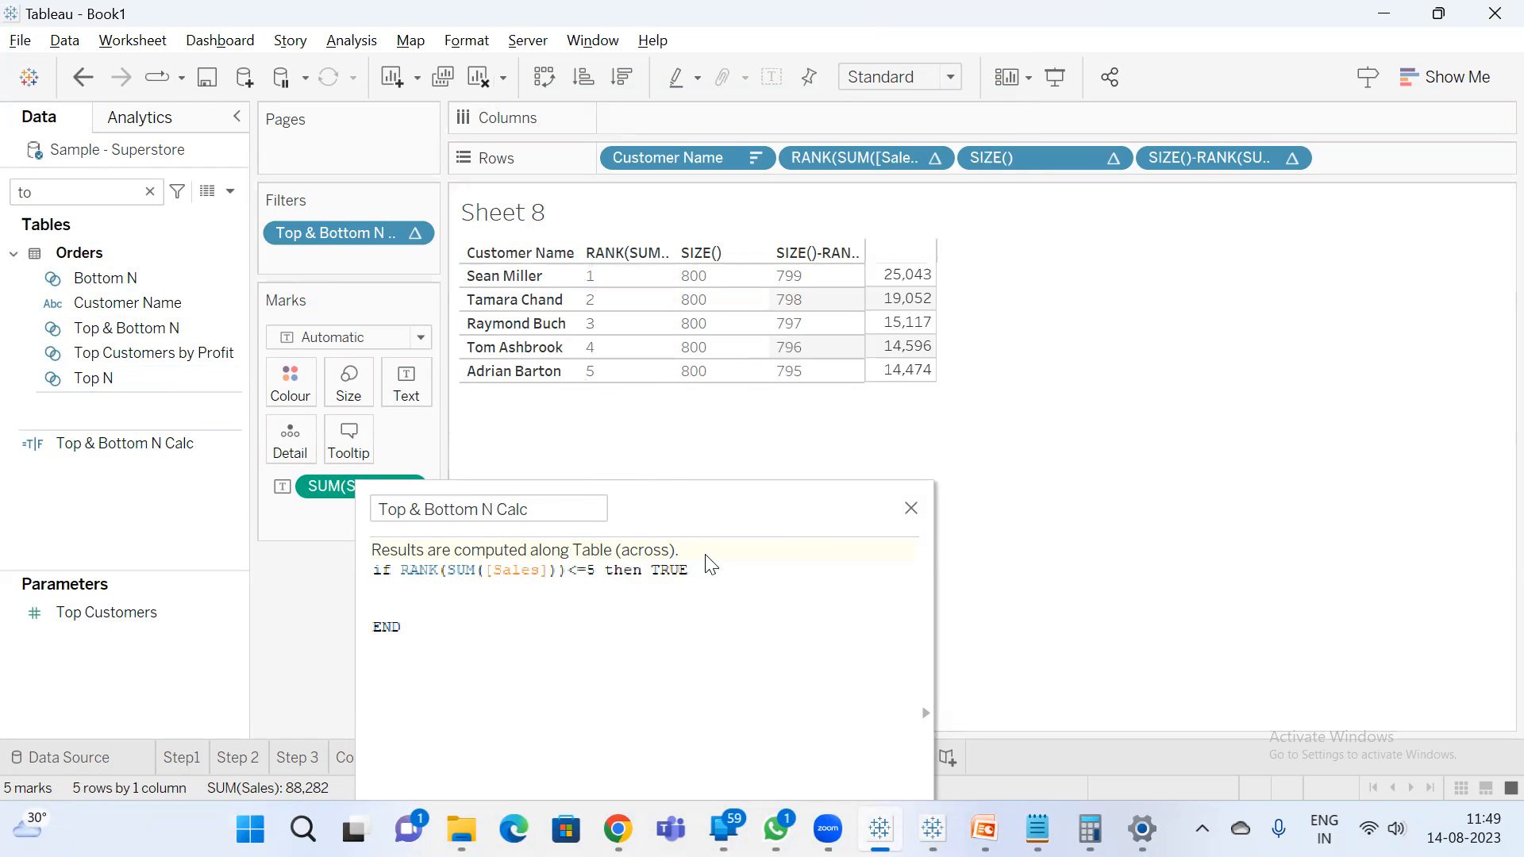
- Replace the RANK condition after if with the expression SIZE()-RANK(SUM([Sales]))
drag(692, 570, 400, 570)
text(siz)
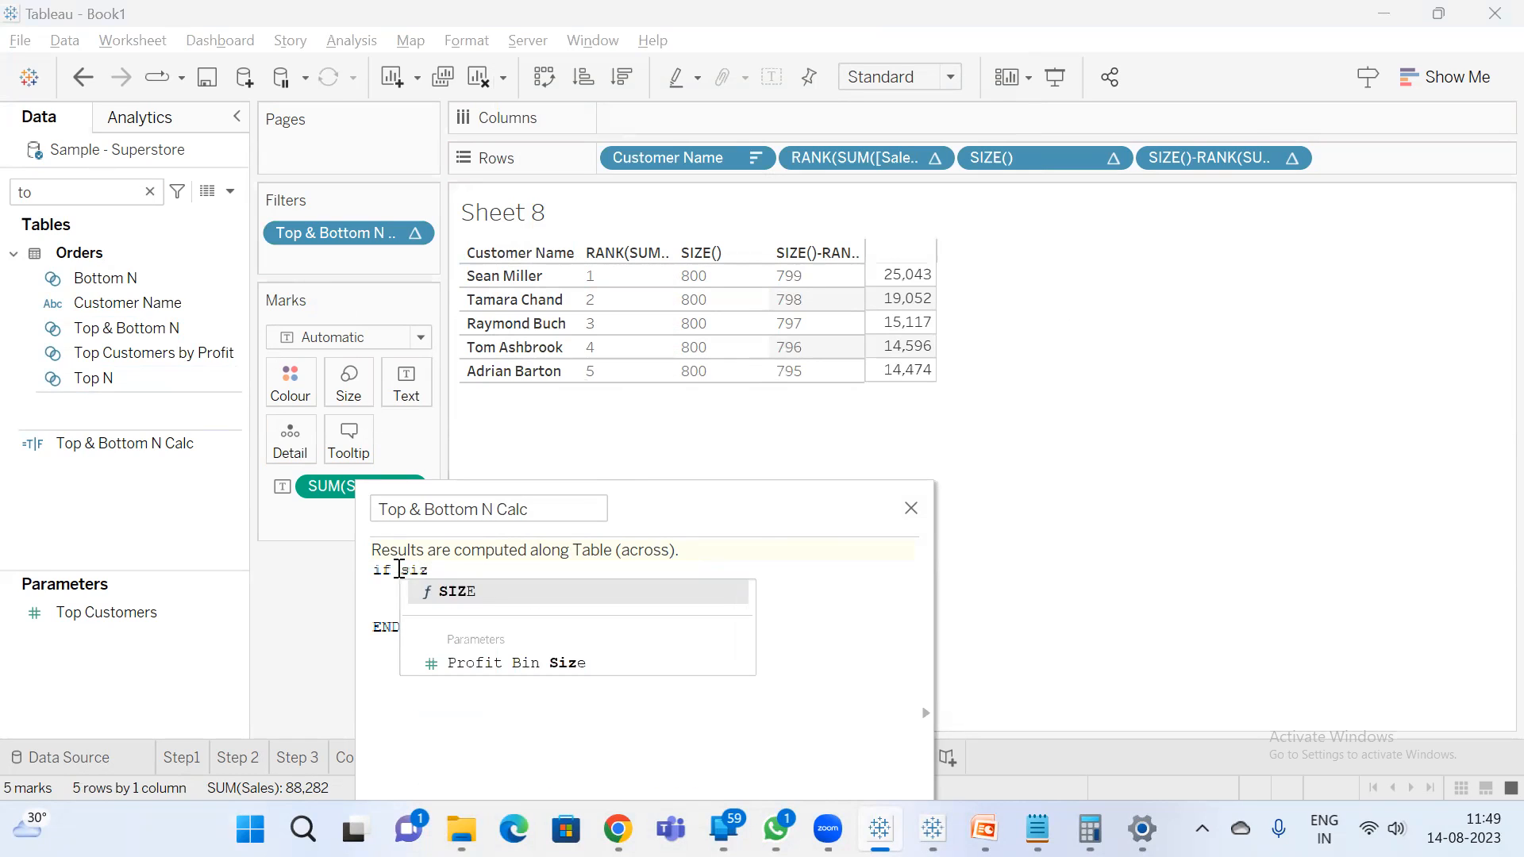
key(Return)
text(-rank)
key(Return)
text(sum)
key(Return)
text(sall)
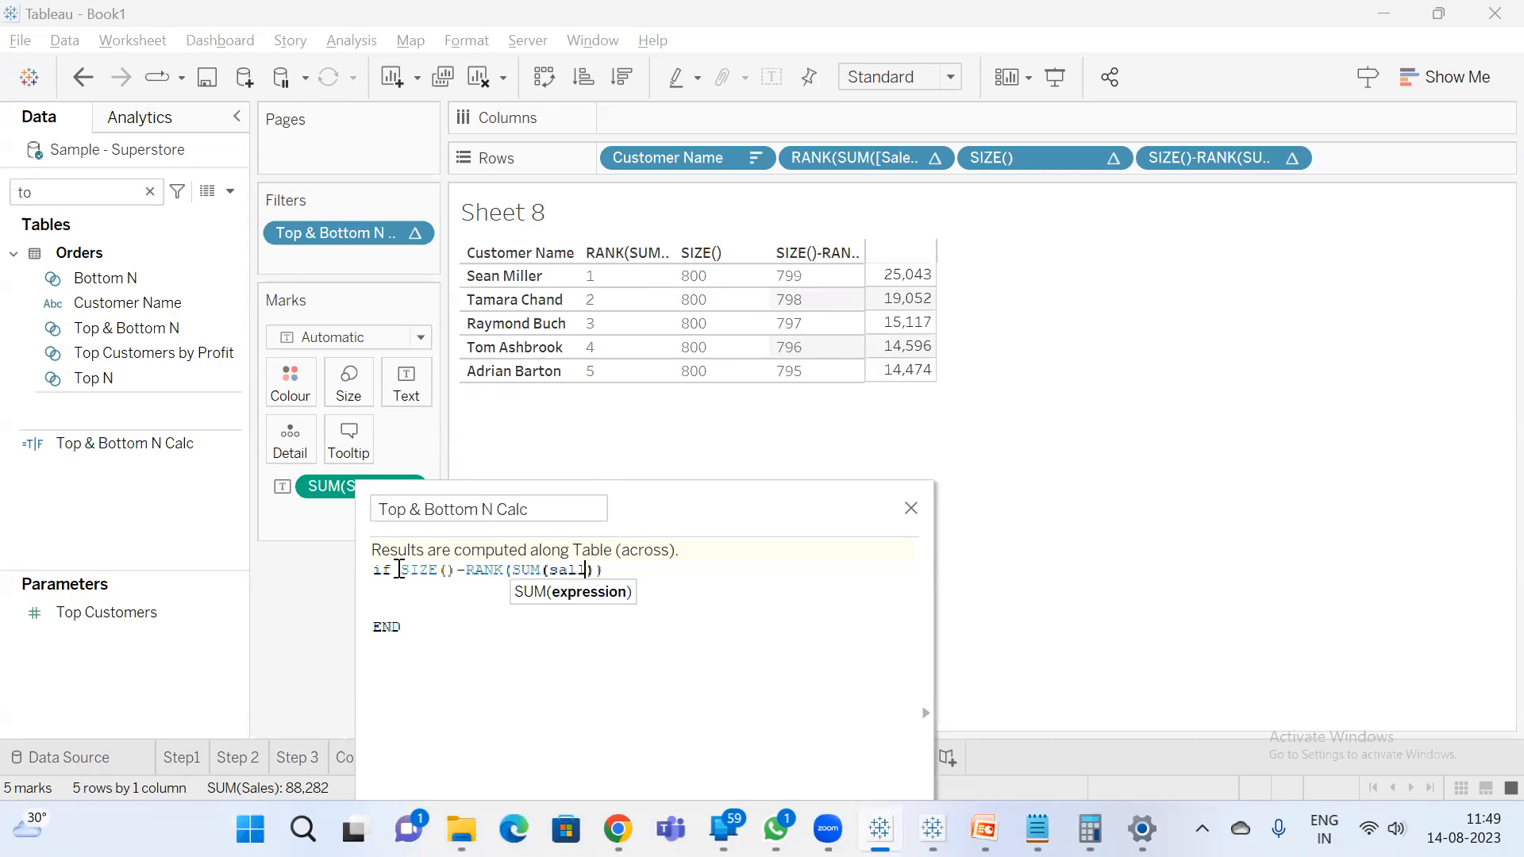
key(Return)
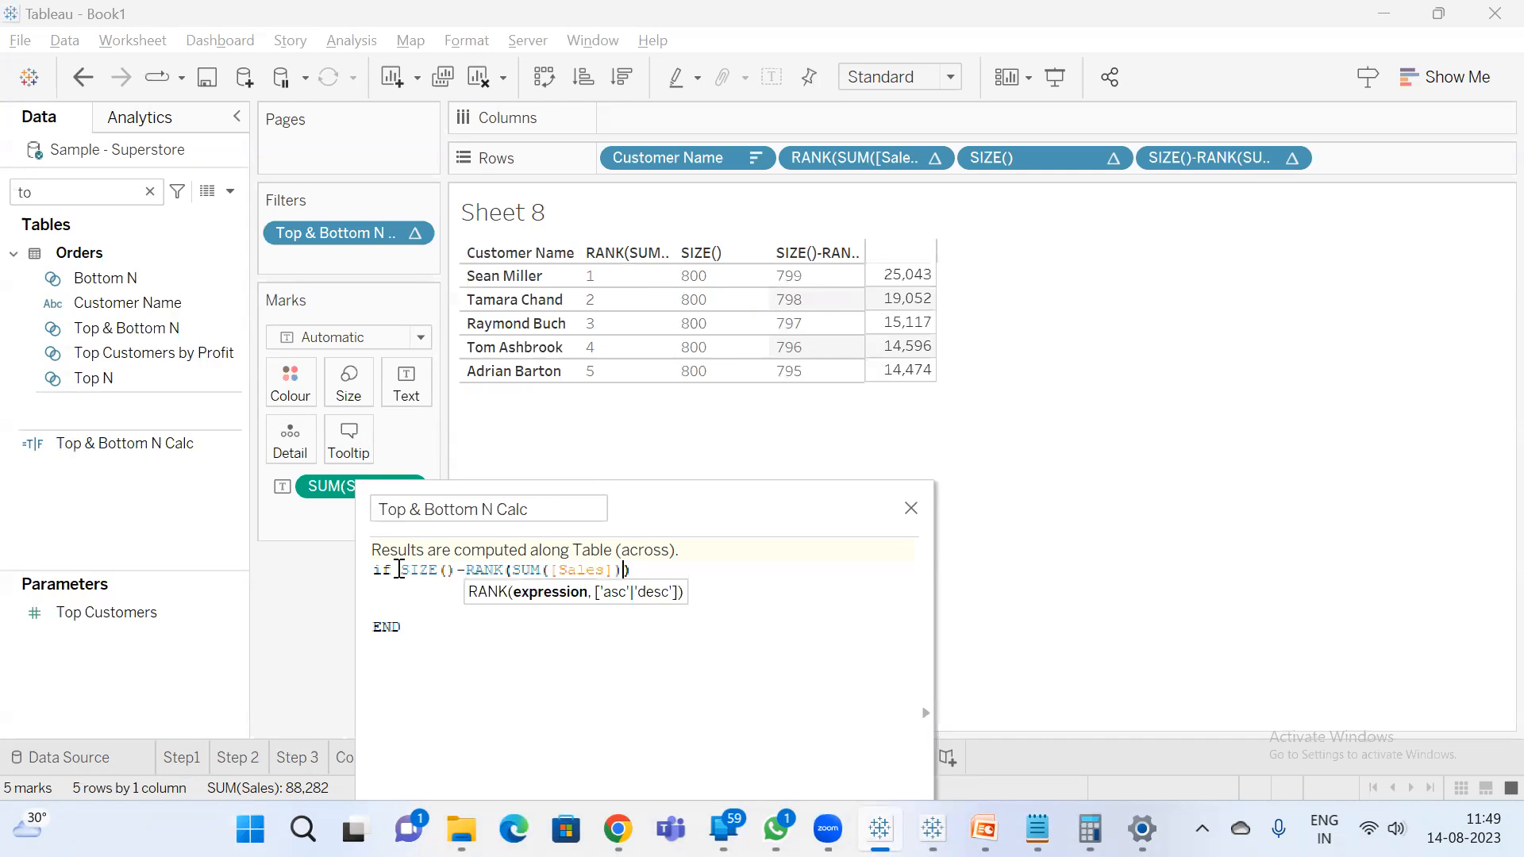
- Complete the SIZE condition with <5 then TRUE and apply the calculation to the sheet
key(Right)
text(<5 then )
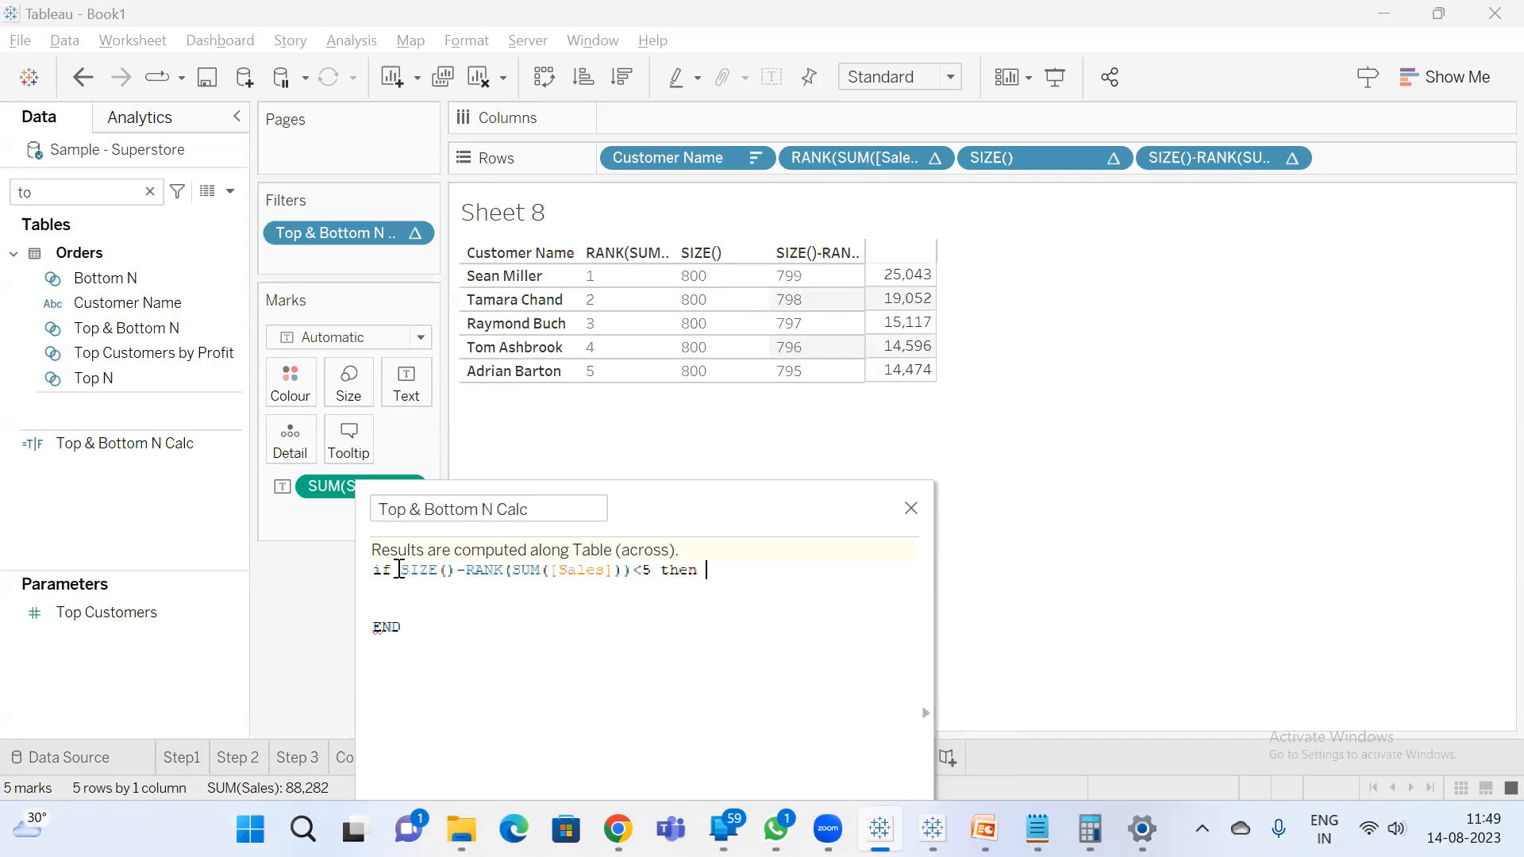
text(tru)
key(Return)
drag(681, 503, 536, 568)
click(1178, 746)
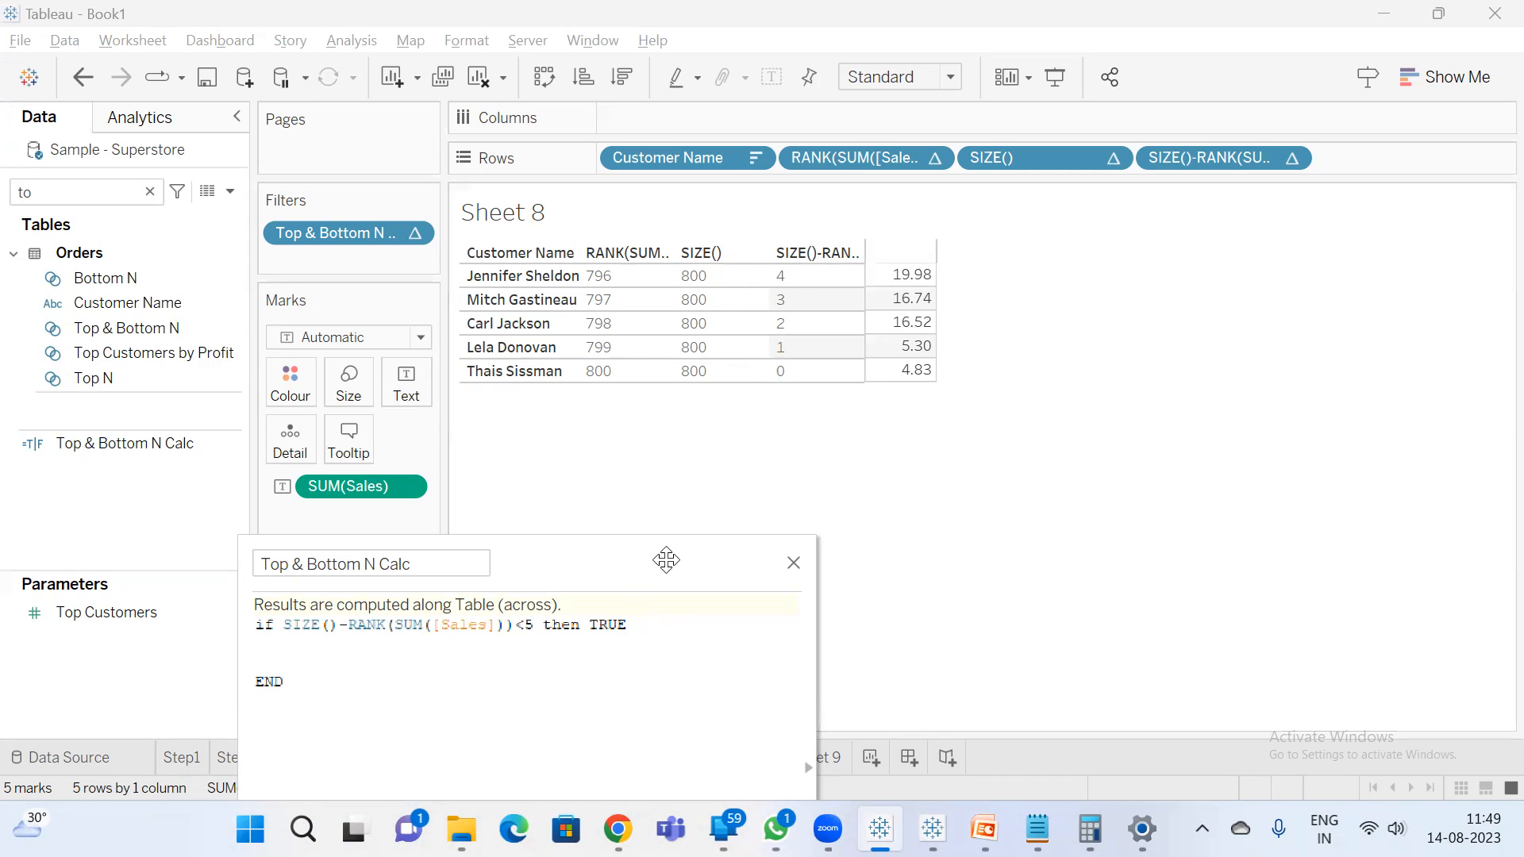
- Insert the condition RANK(SUM([Sales]))<=5 then TRUE on its own line between if and the SIZE condition
drag(667, 557, 753, 303)
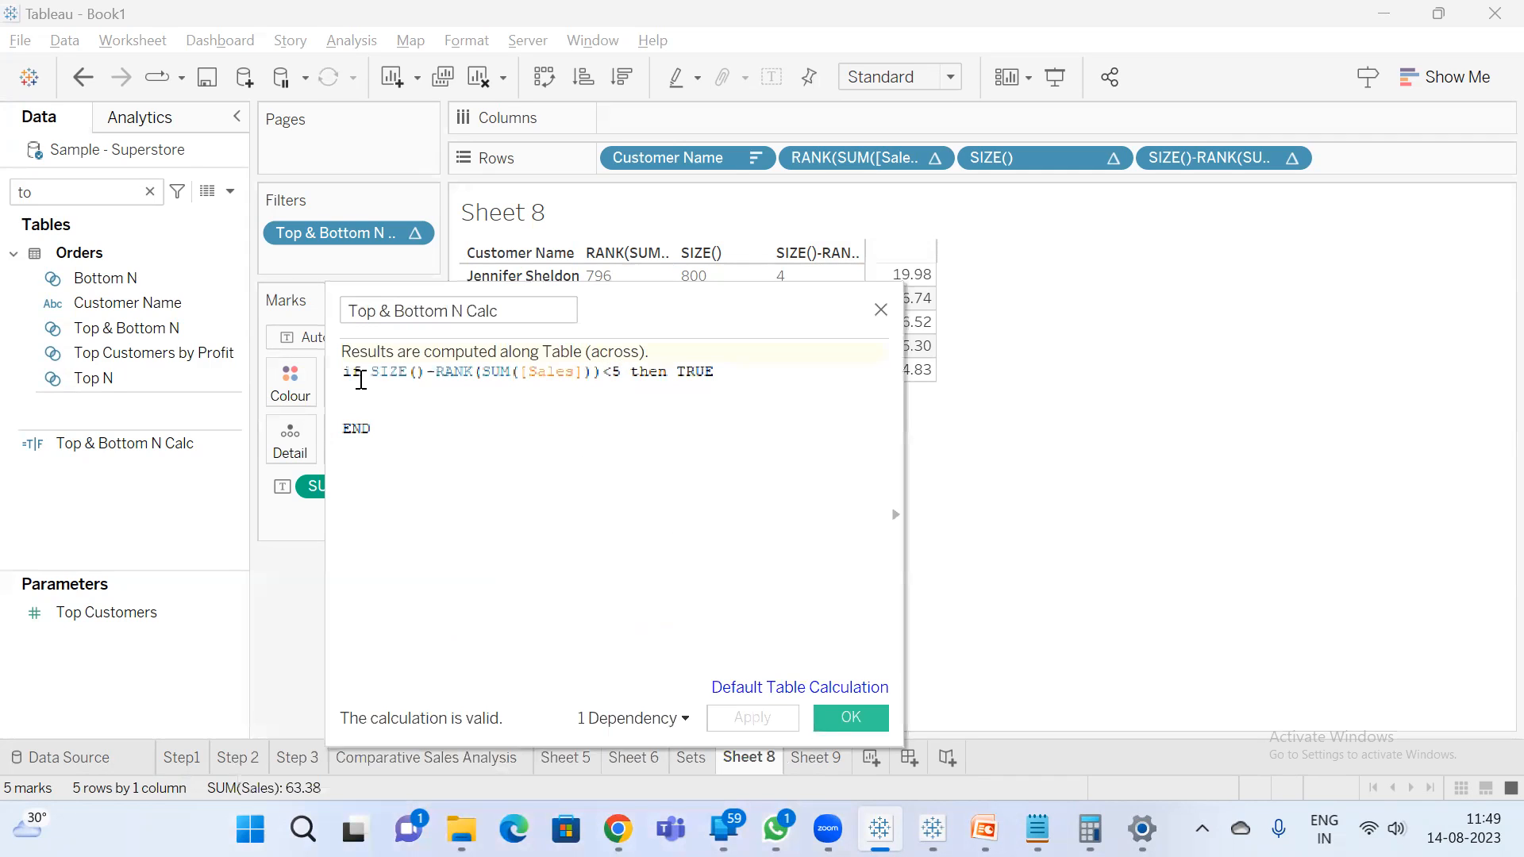
key(Return)
key(Return)
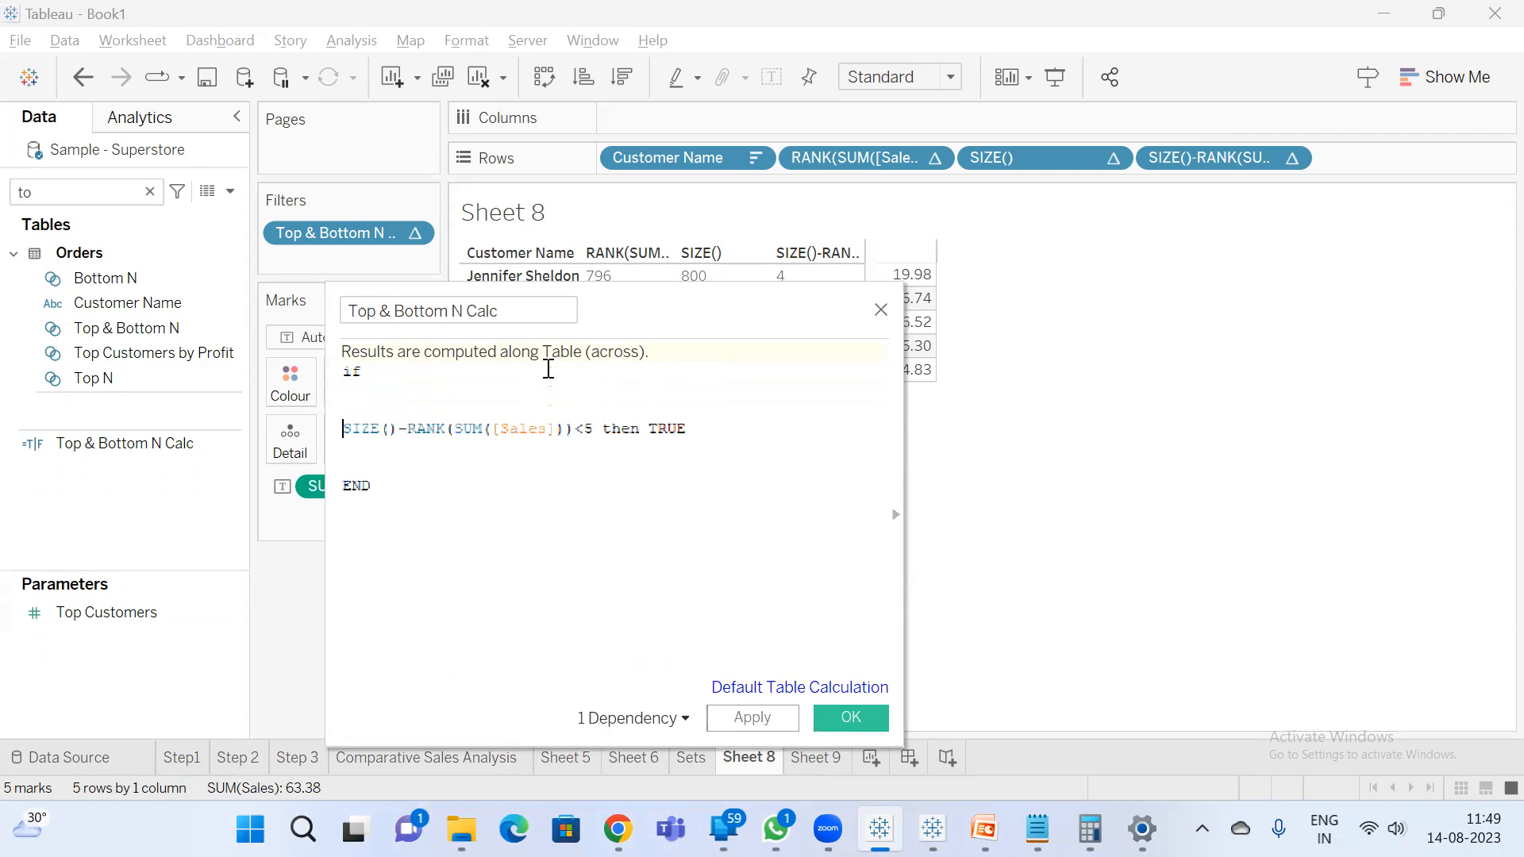
key(Up)
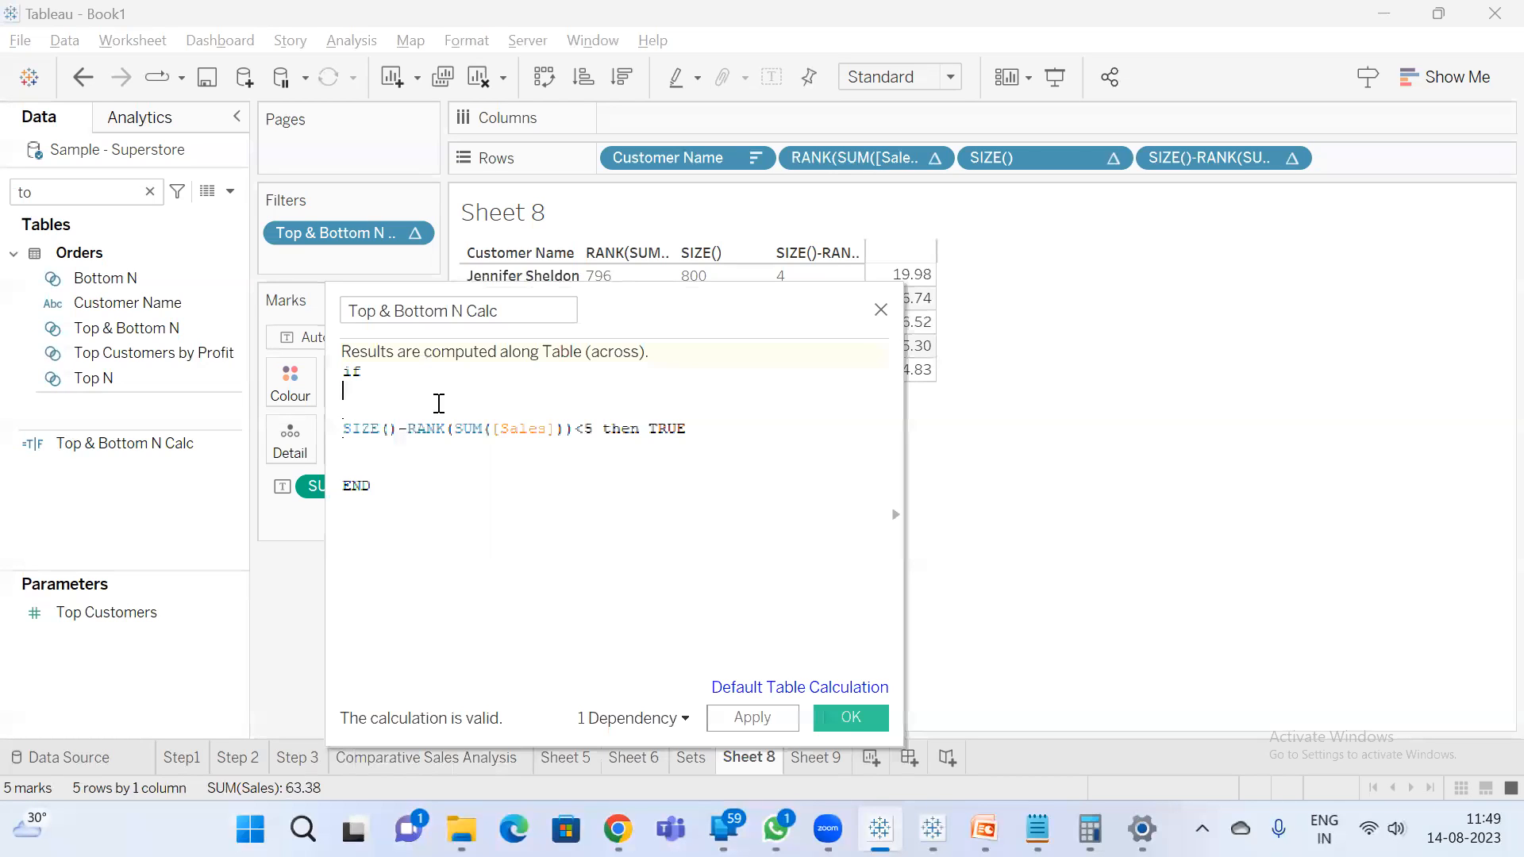
text(RANK(sum)
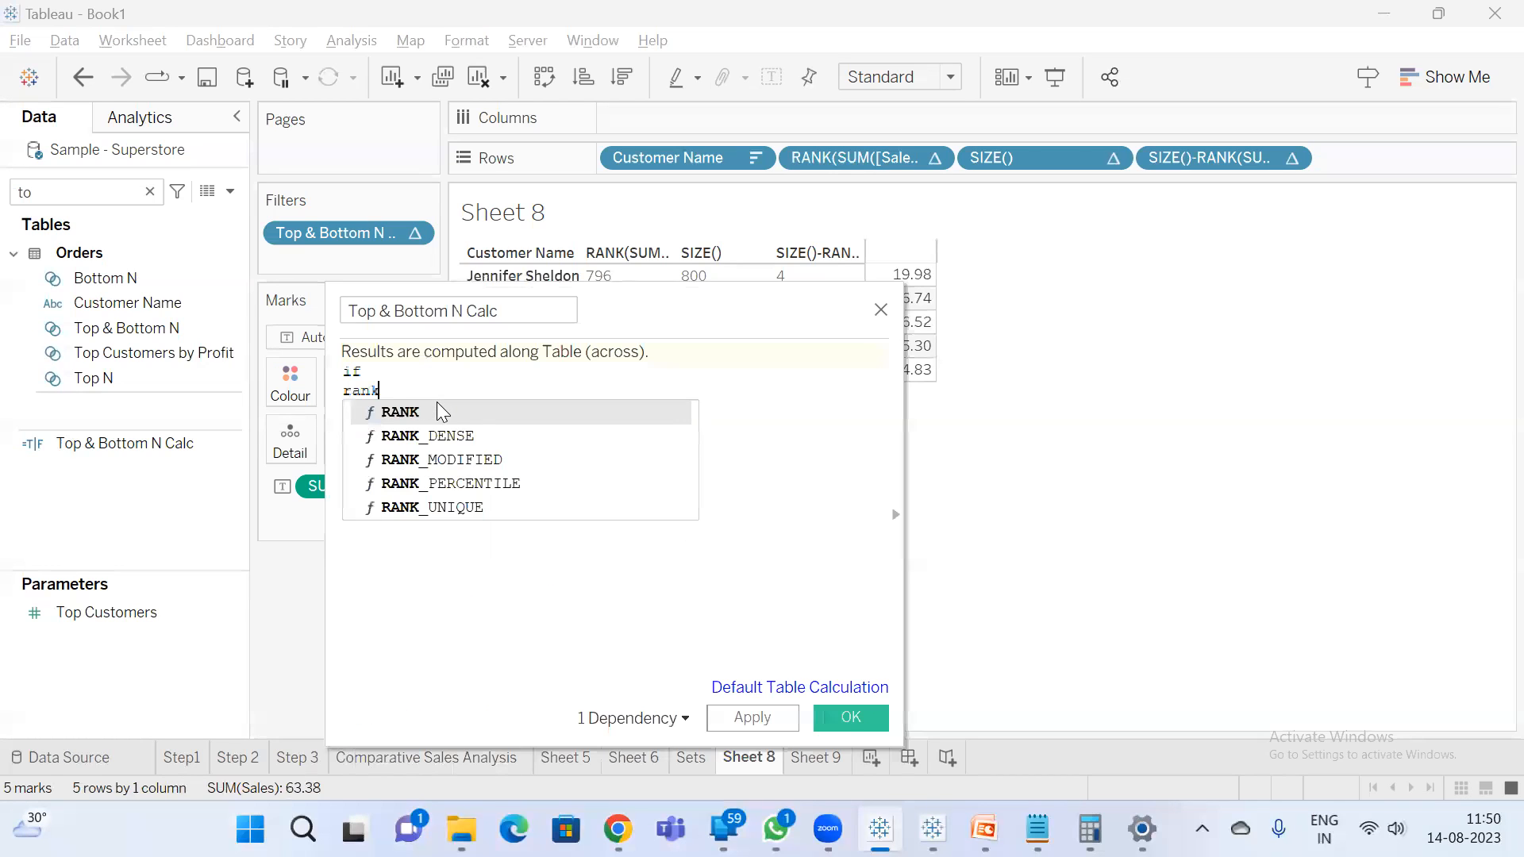
key(Return)
text(sal)))
key(Return)
key(Right)
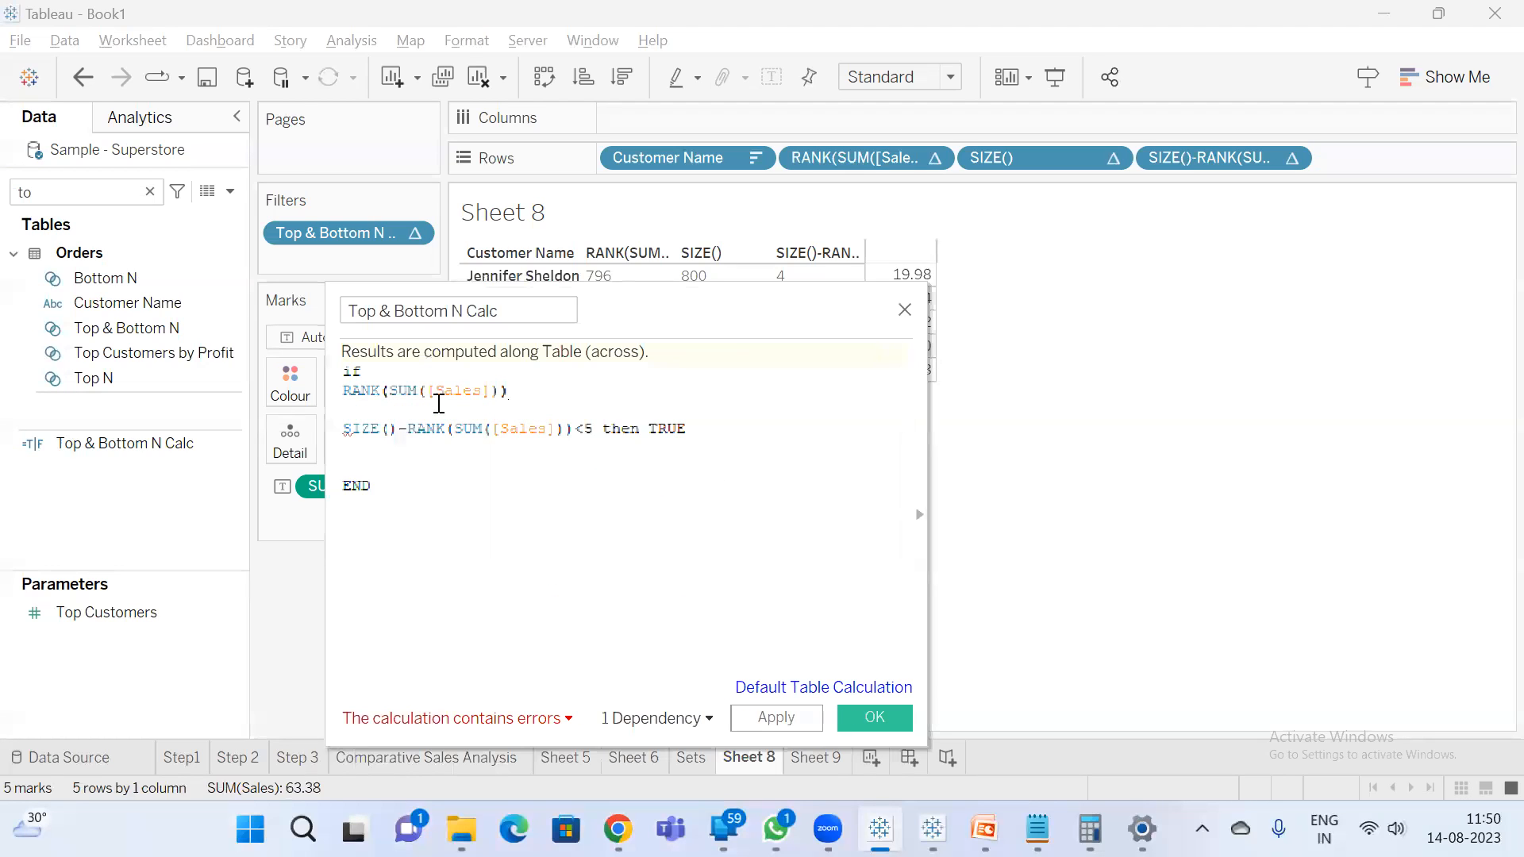
text(<=r)
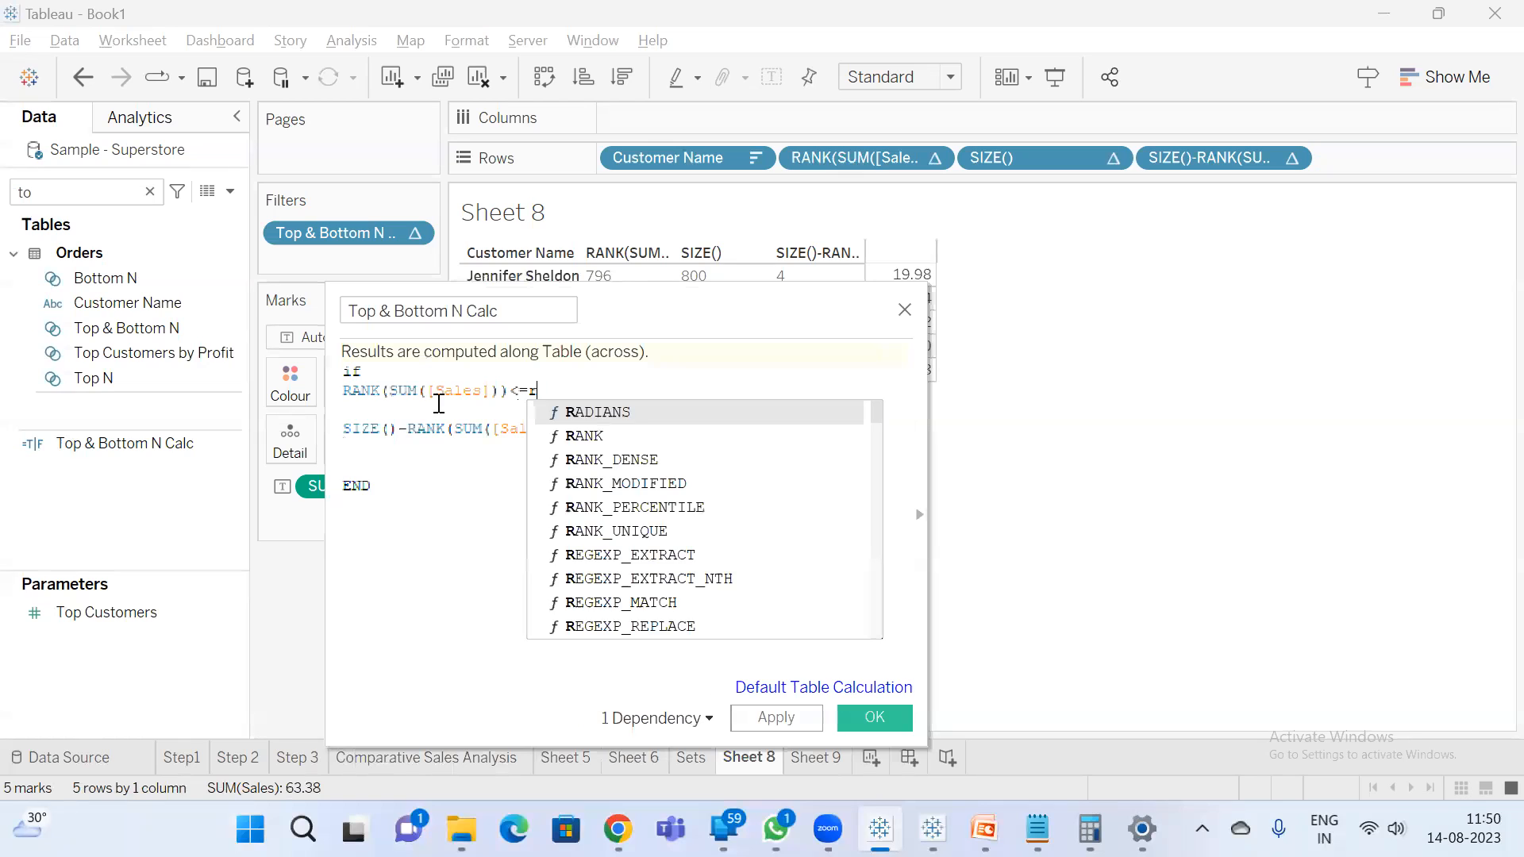
key(BackSpace)
text(5 then TRUE)
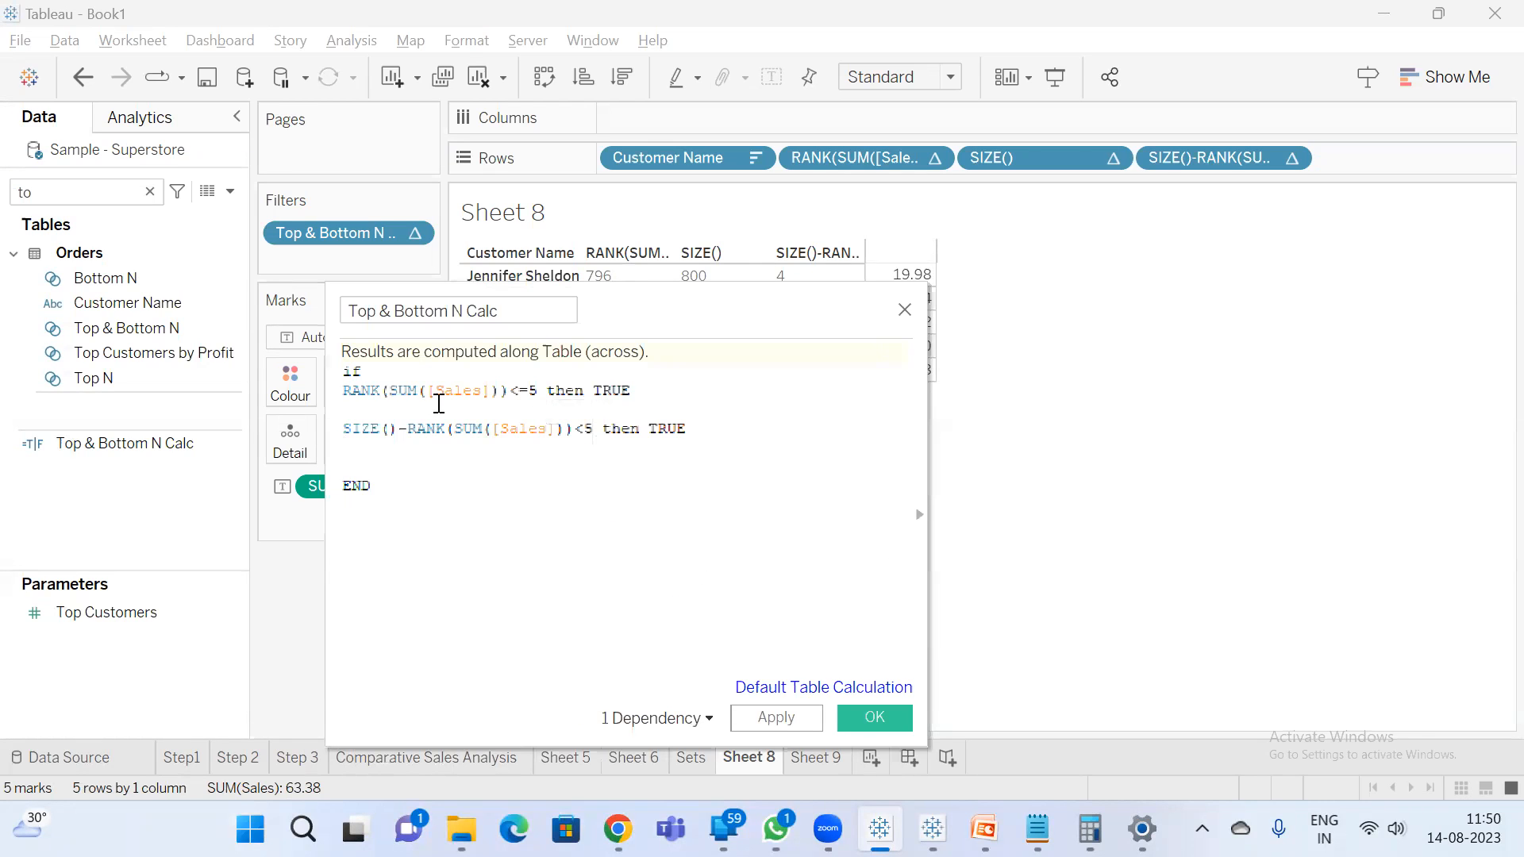
- Put ELSEIF in front of the SIZE()-RANK(SUM([Sales]))<5 condition and save the calculated field
key(Return)
key(Delete)
key(Delete)
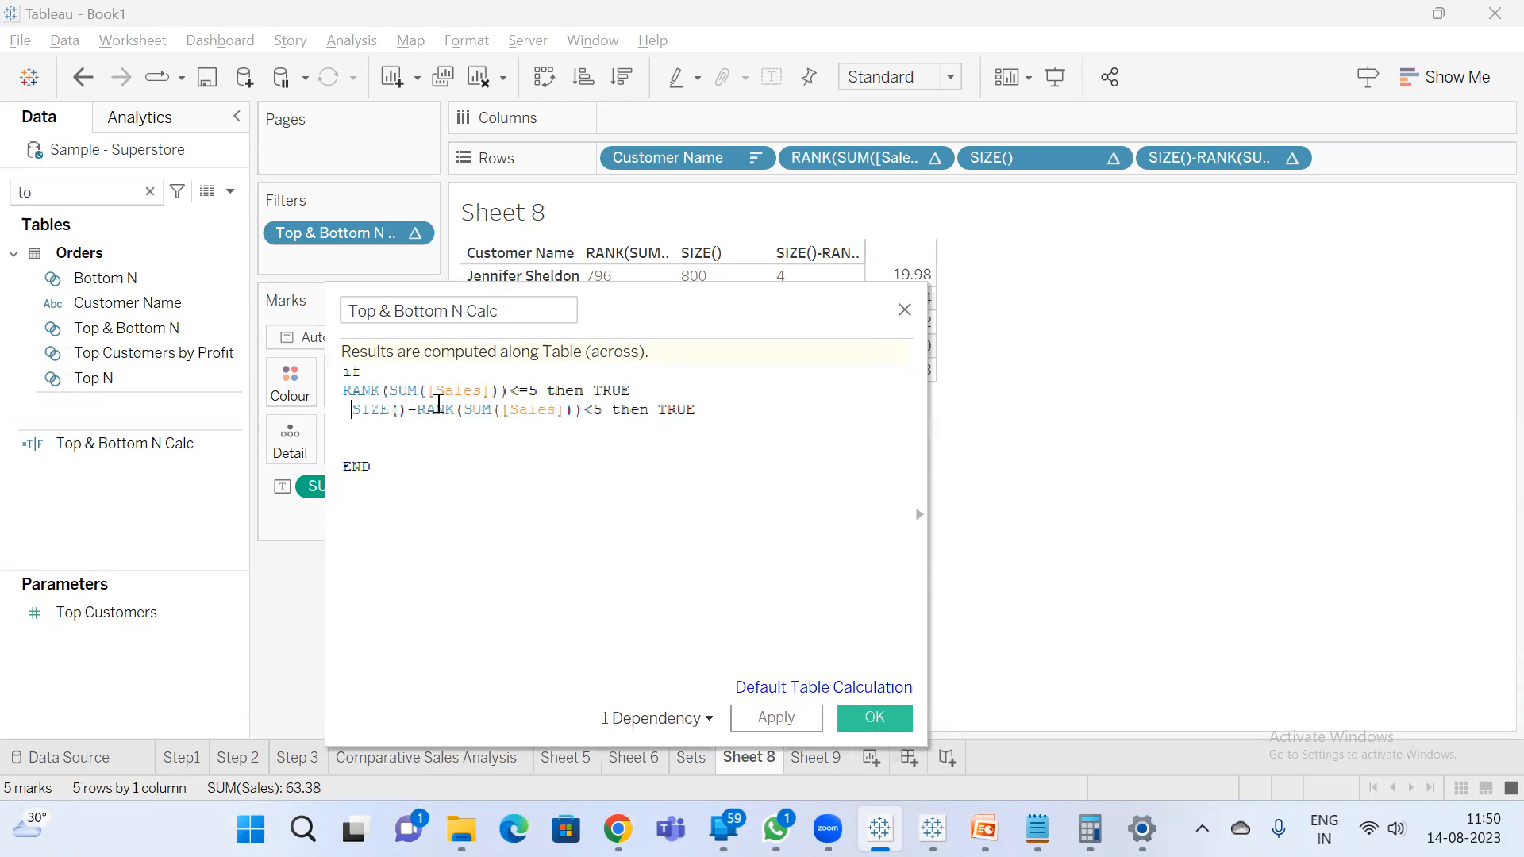
text(els)
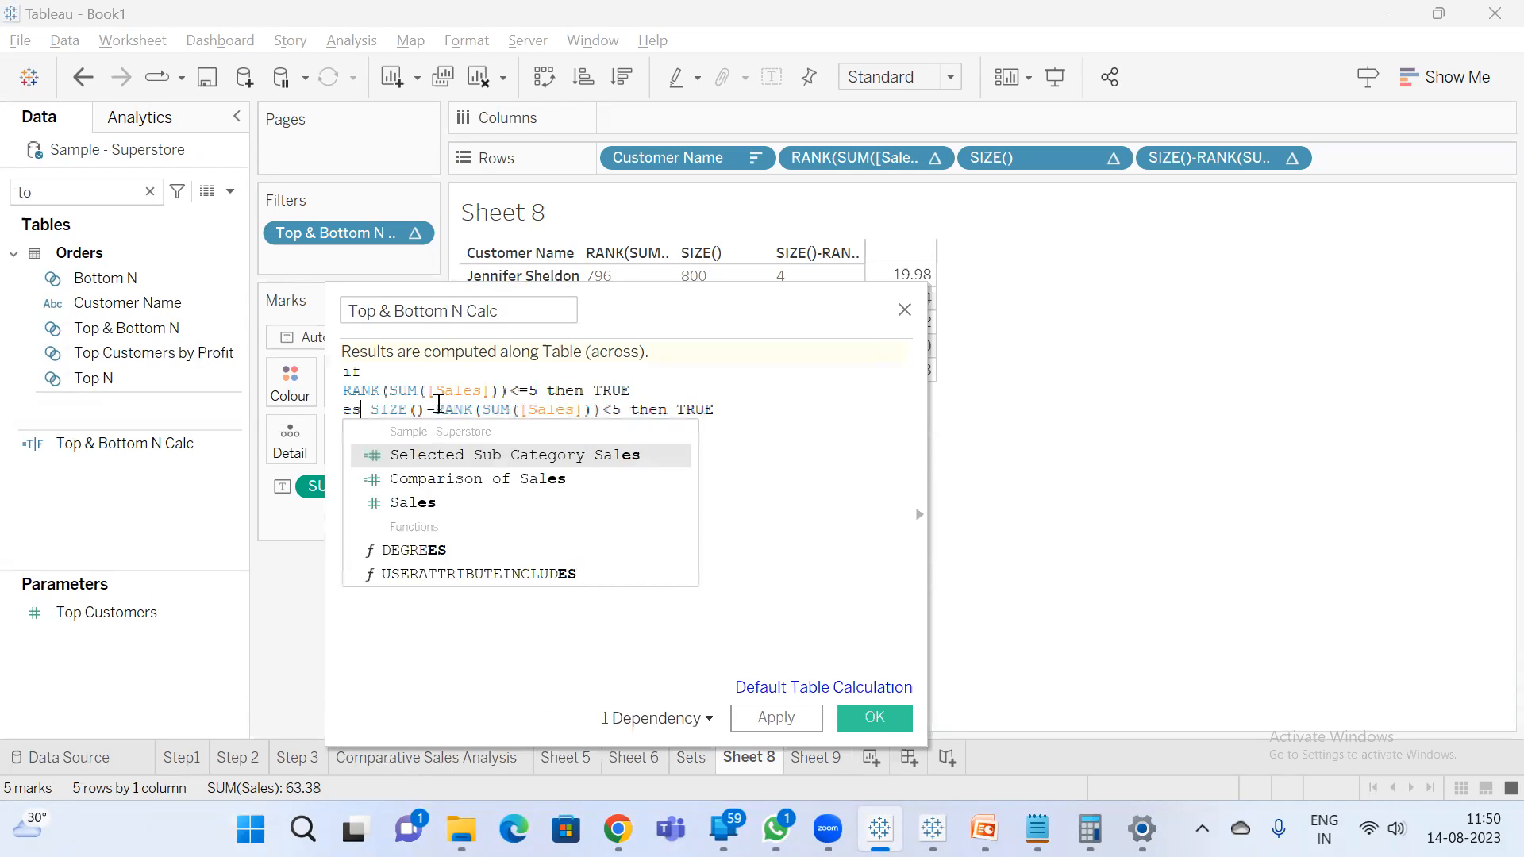
key(Down)
key(Return)
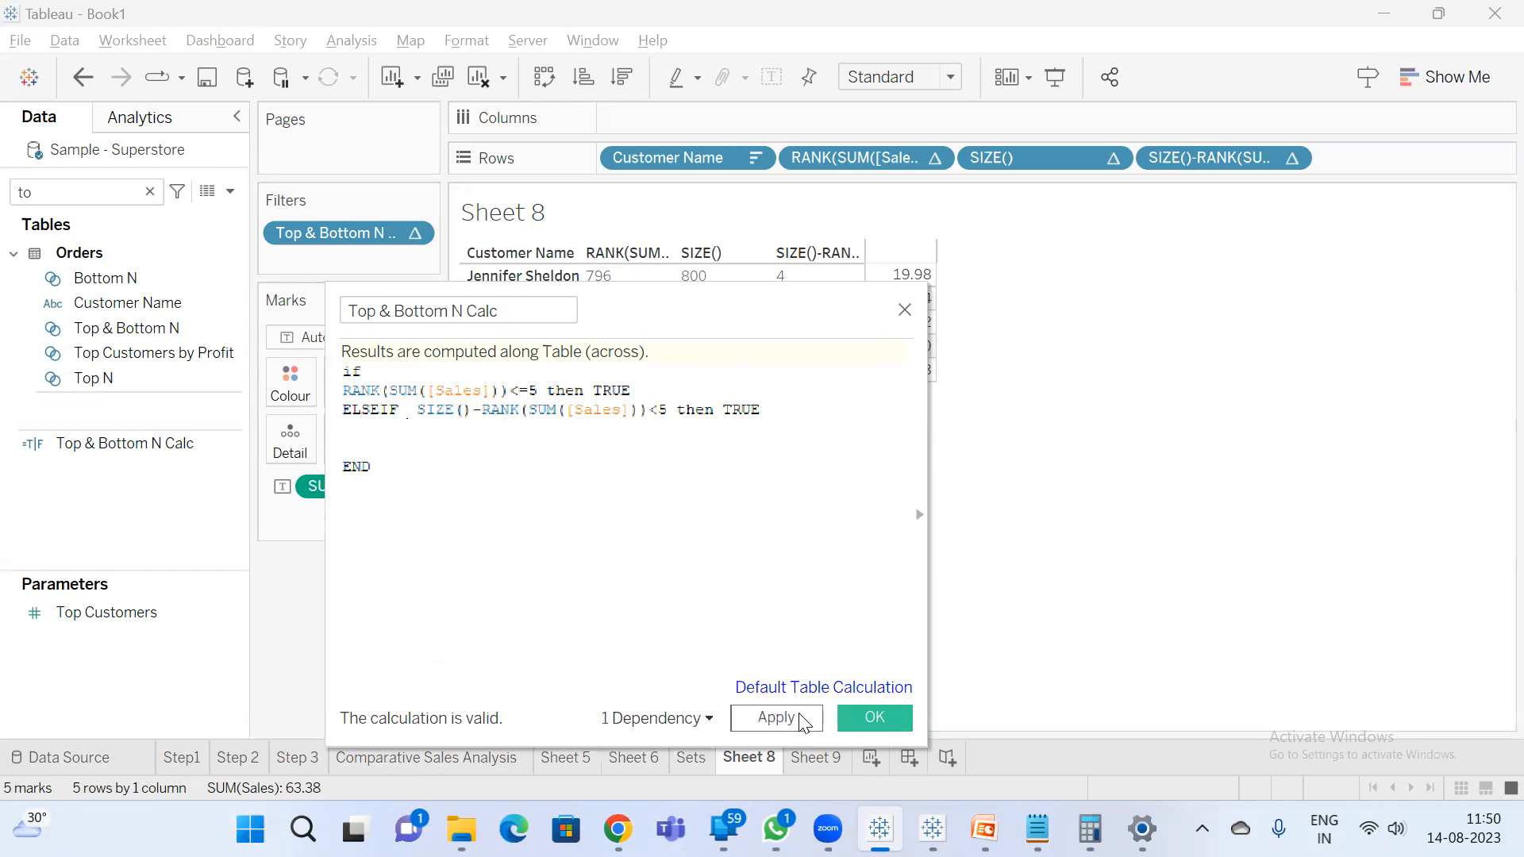
click(863, 718)
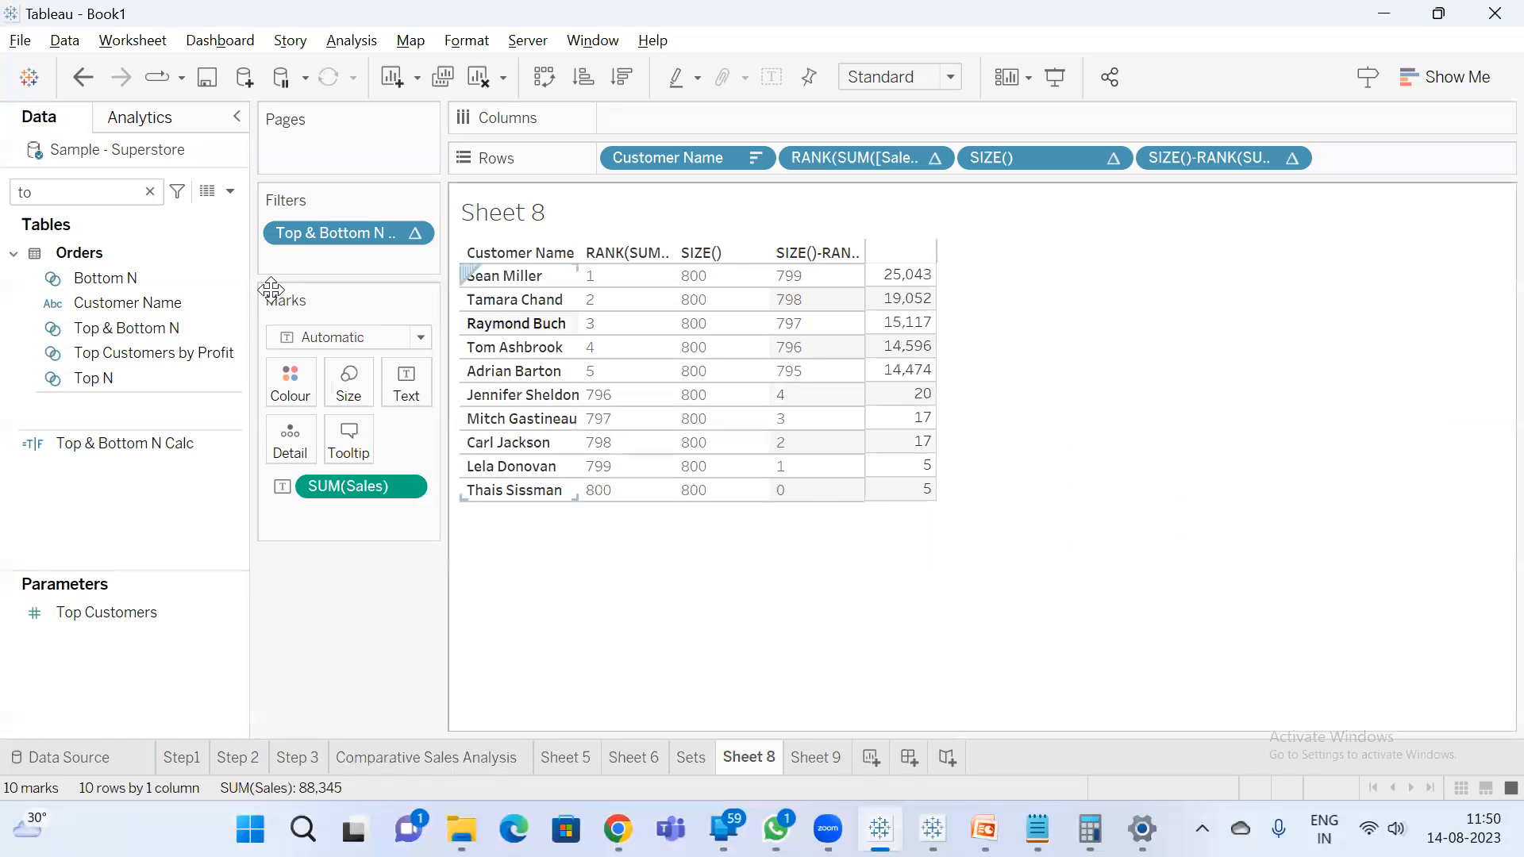
- Reopen Top & Bottom N Calc for editing and replace the 5 in the first RANK condition with the [Select Value] parameter
click(83, 446)
right_click(79, 440)
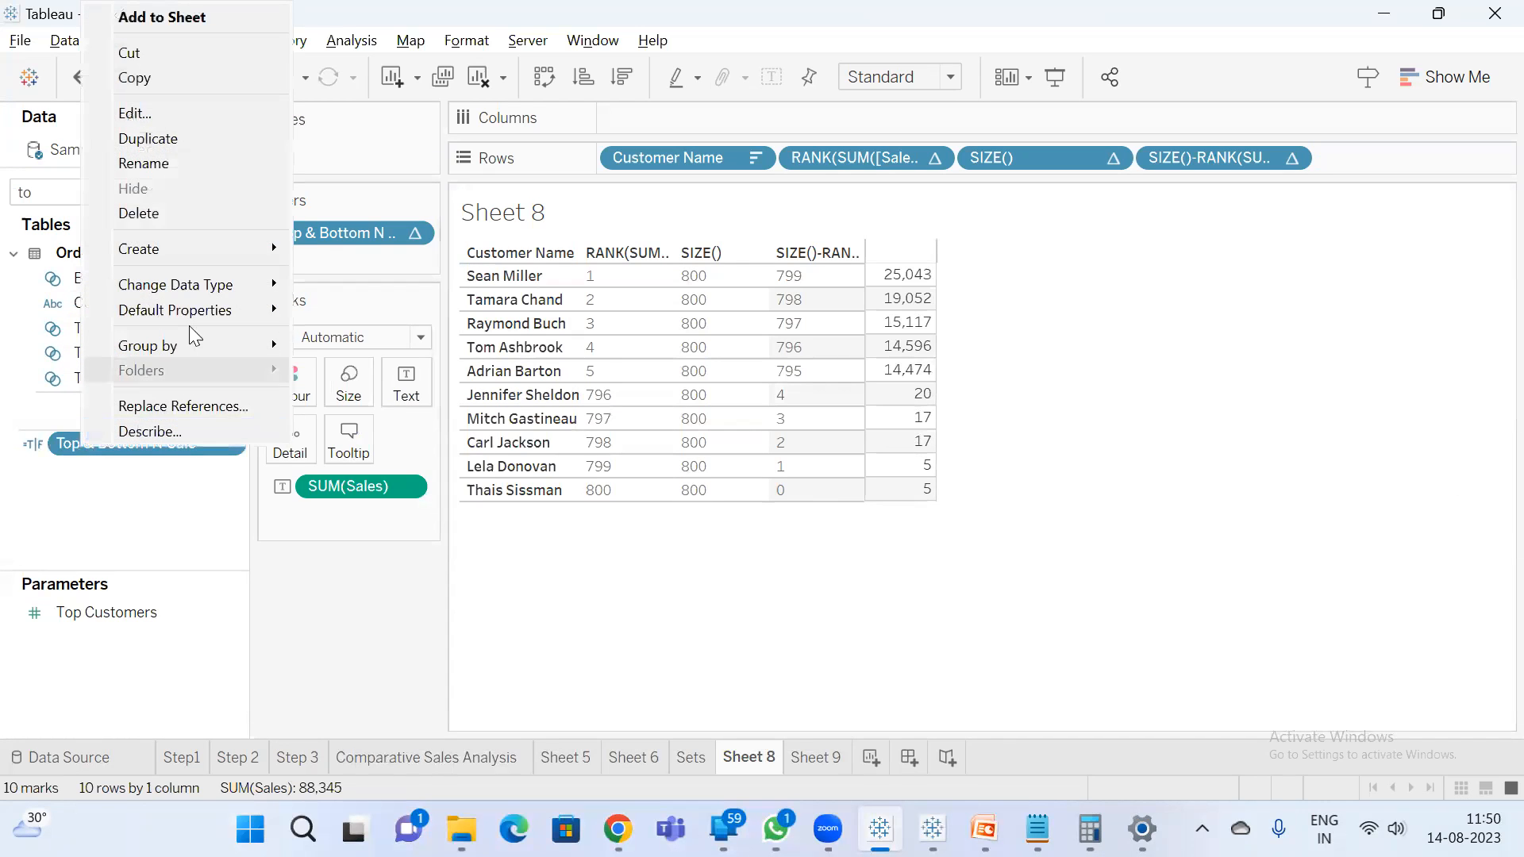
click(184, 116)
click(523, 390)
text(=5 then TRUE)
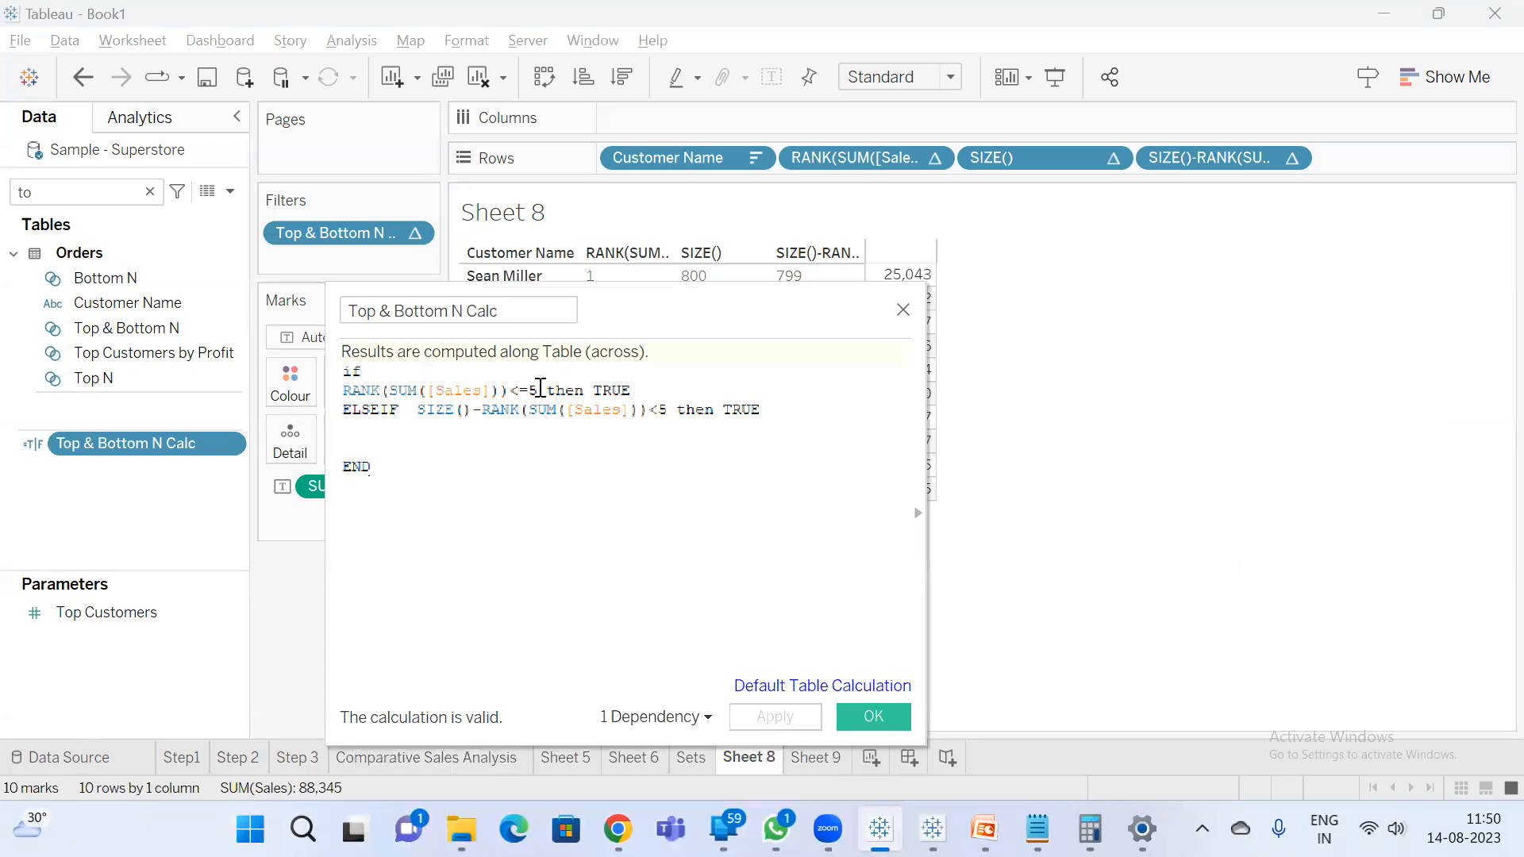
key(Delete)
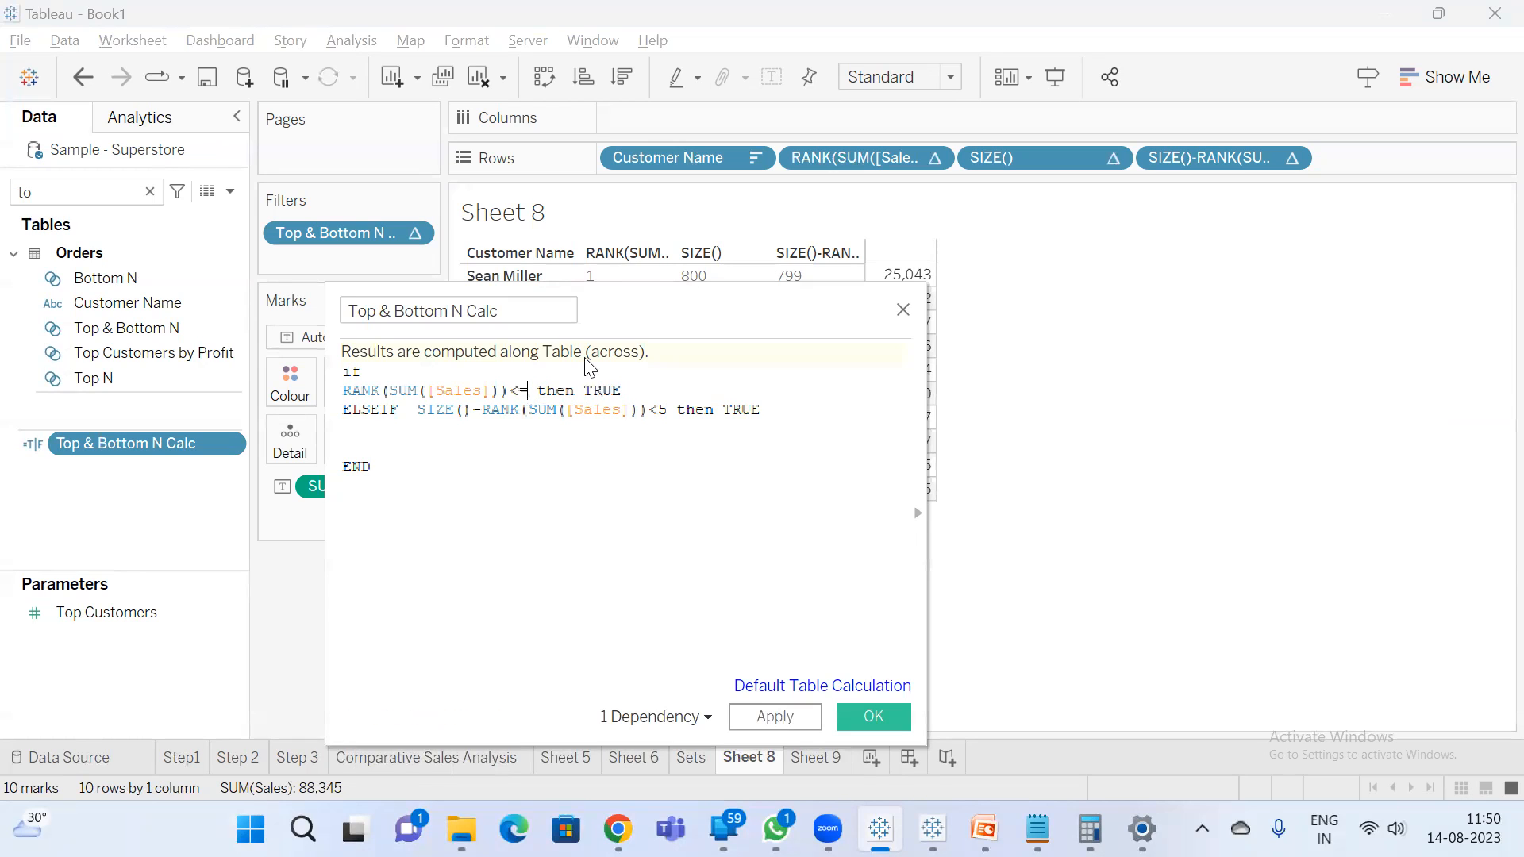
text(sel)
key(Return)
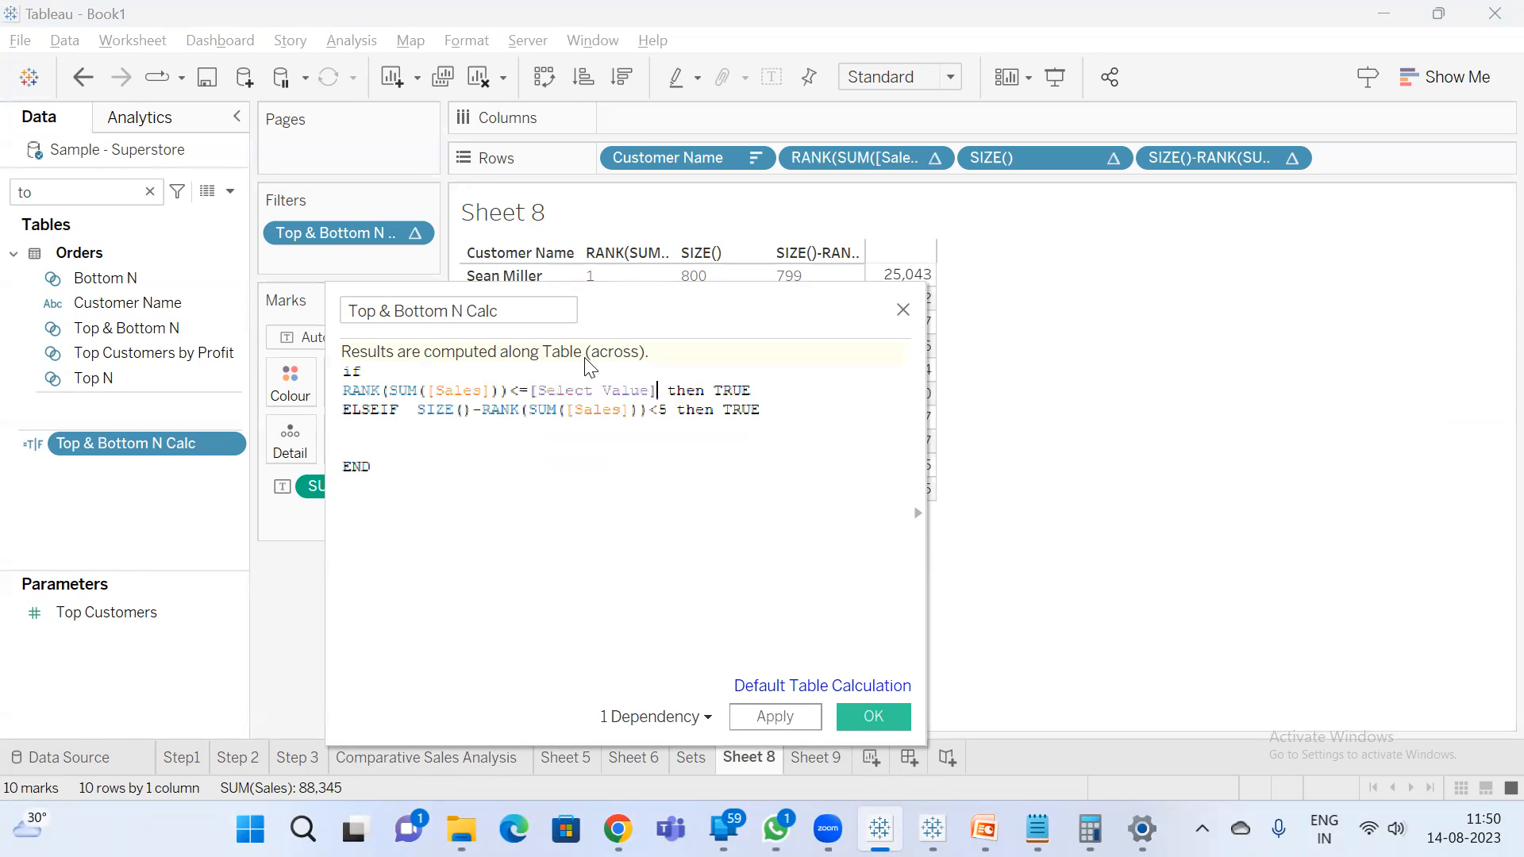
- Replace the 5 in the SIZE()-RANK(SUM([Sales])) condition with the [Select Value] parameter and save the calculated field
click(669, 410)
key(BackSpace)
text(sel)
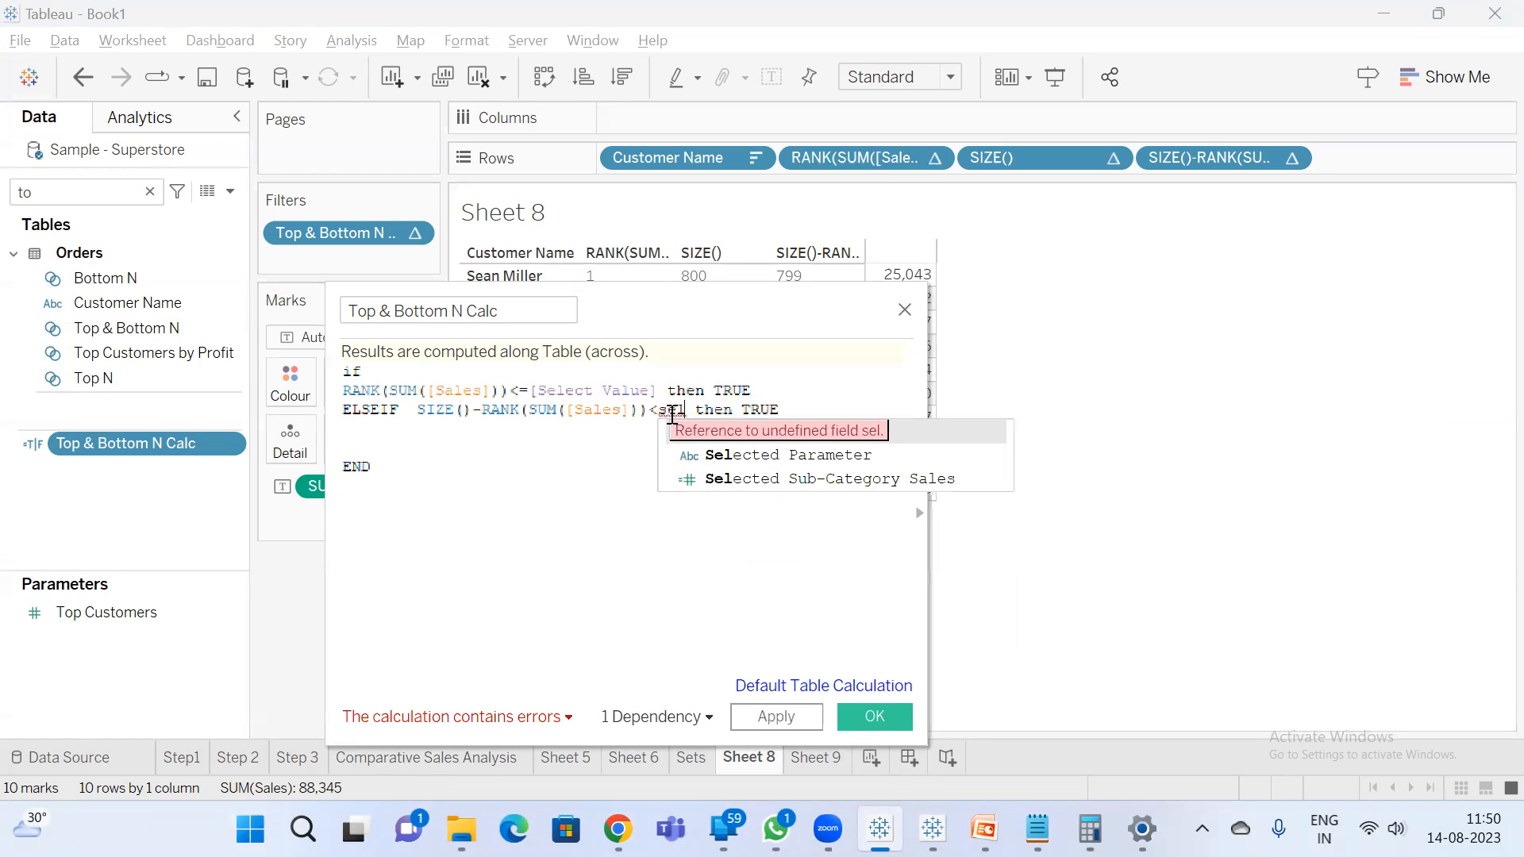
key(Return)
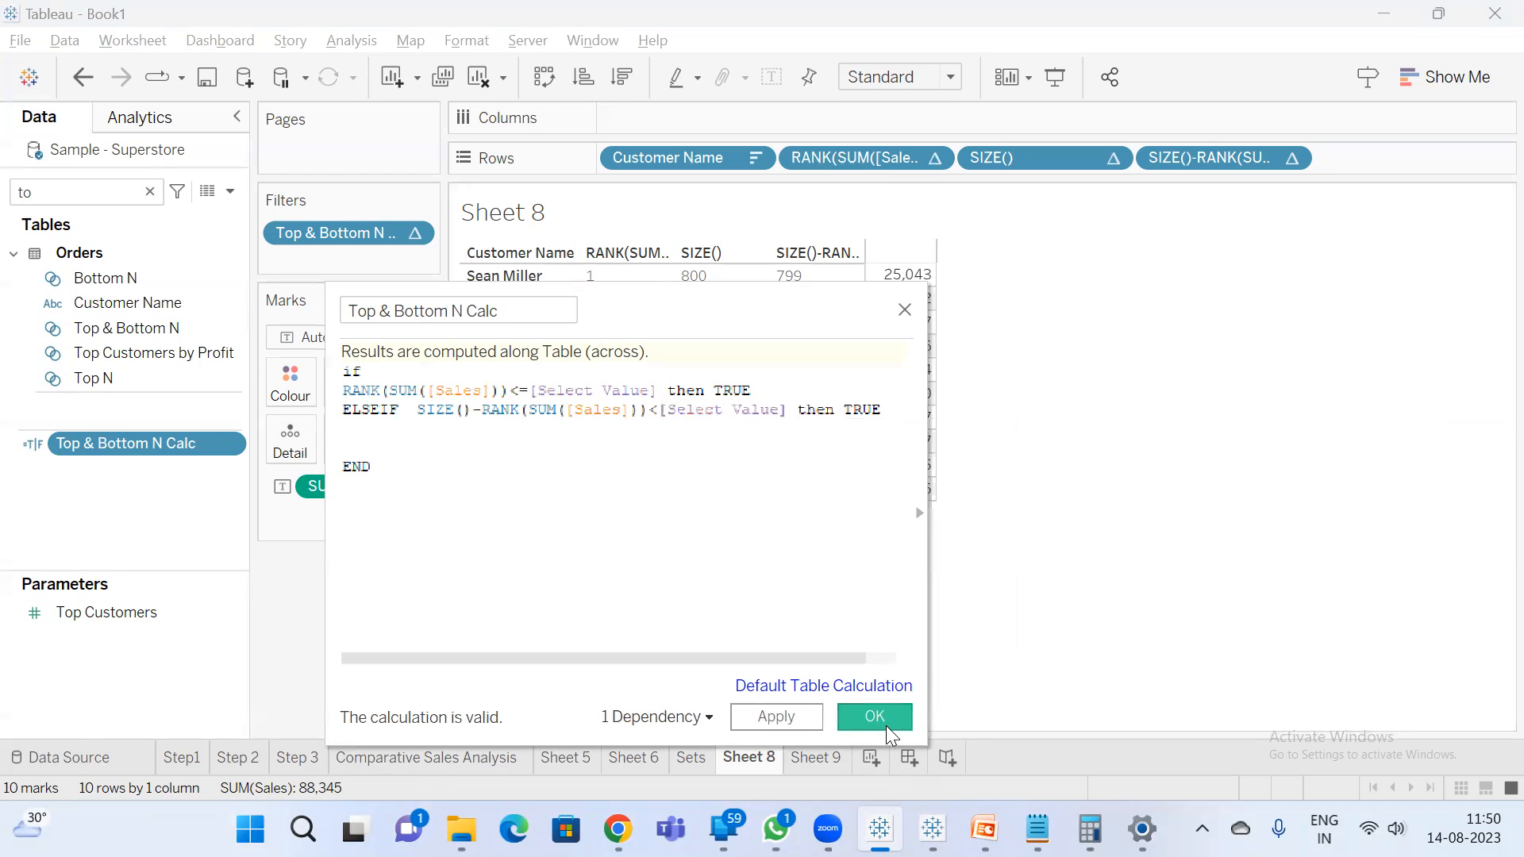
click(886, 724)
- Find the Select Value parameter, show its control on the sheet and switch the control to Type In
double_click(65, 188)
text(se)
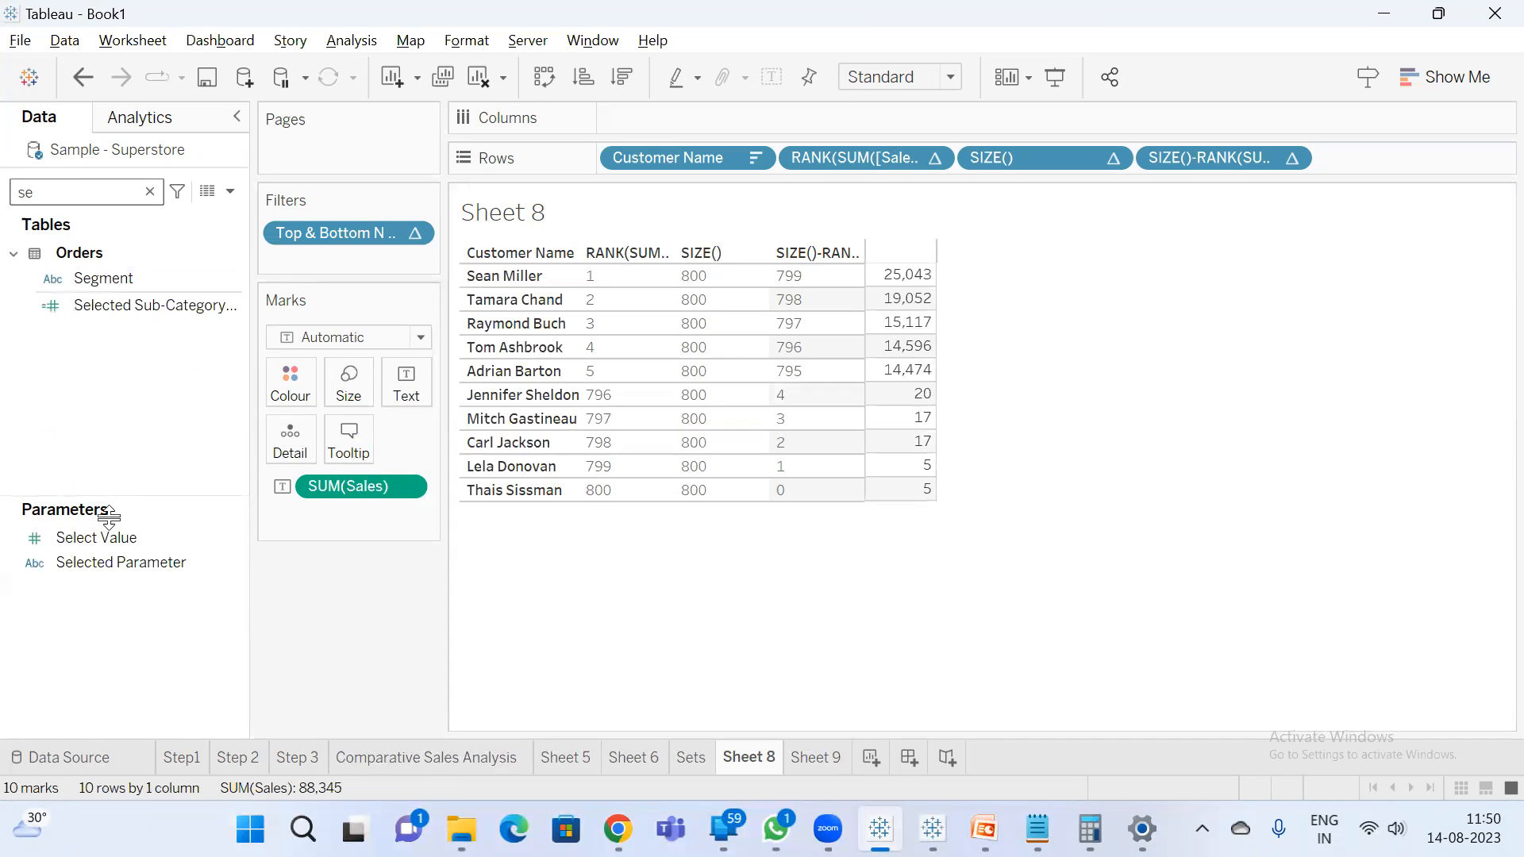
right_click(111, 538)
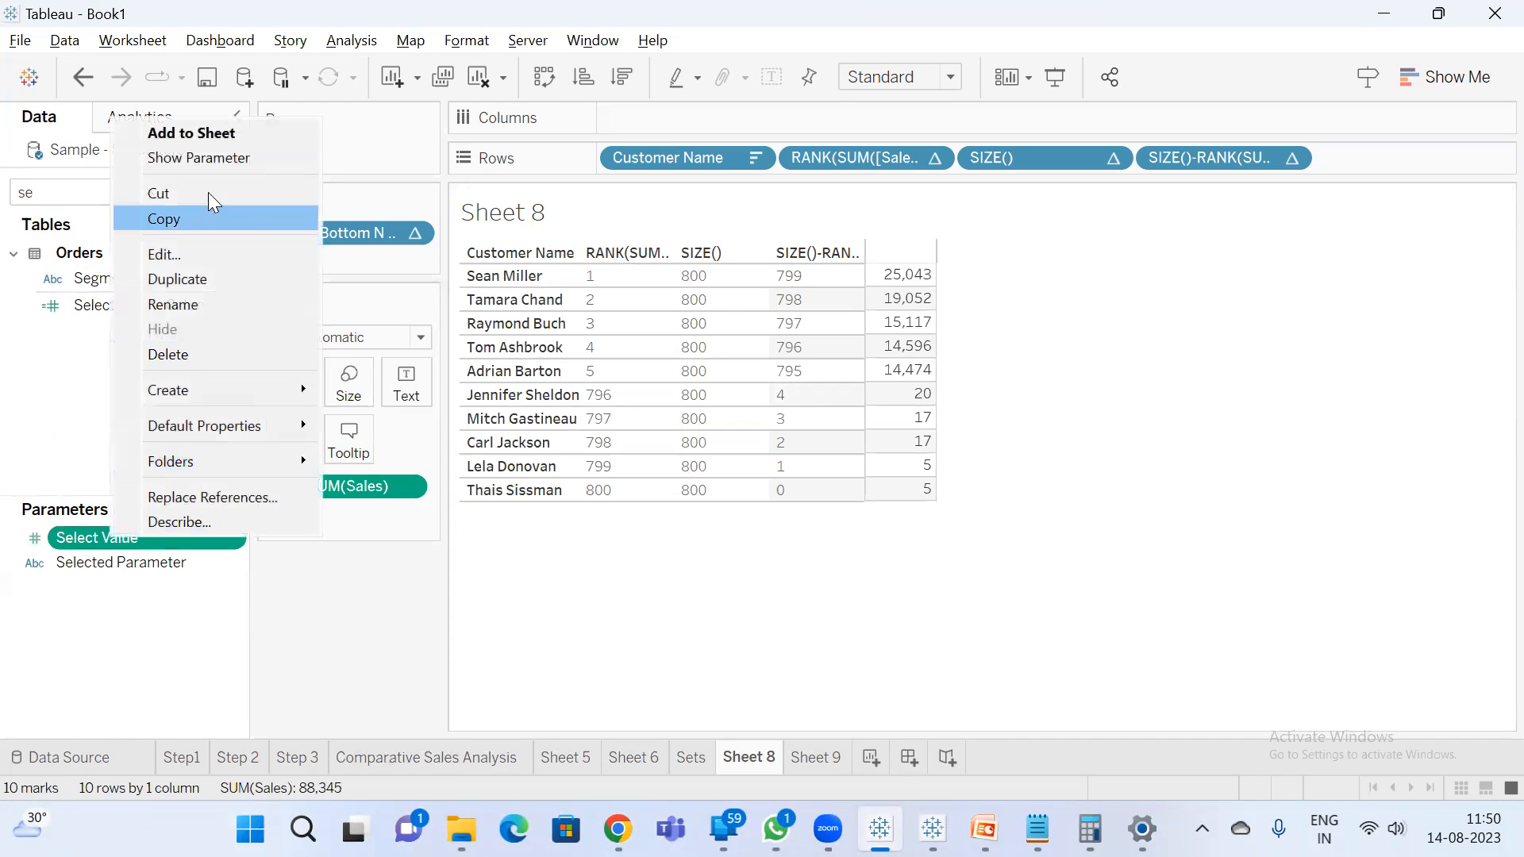
click(216, 159)
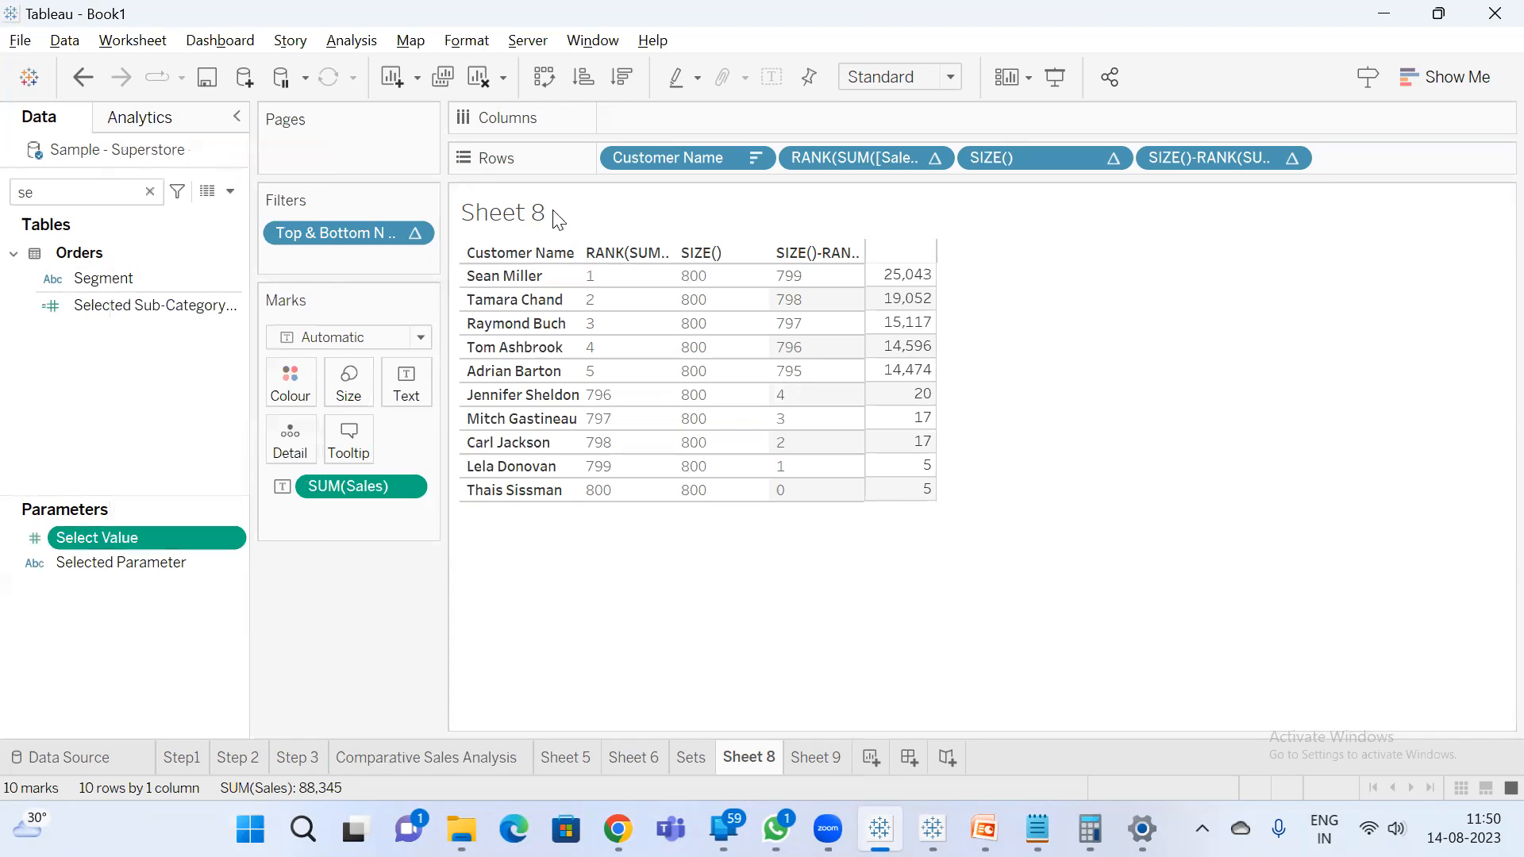
click(1502, 200)
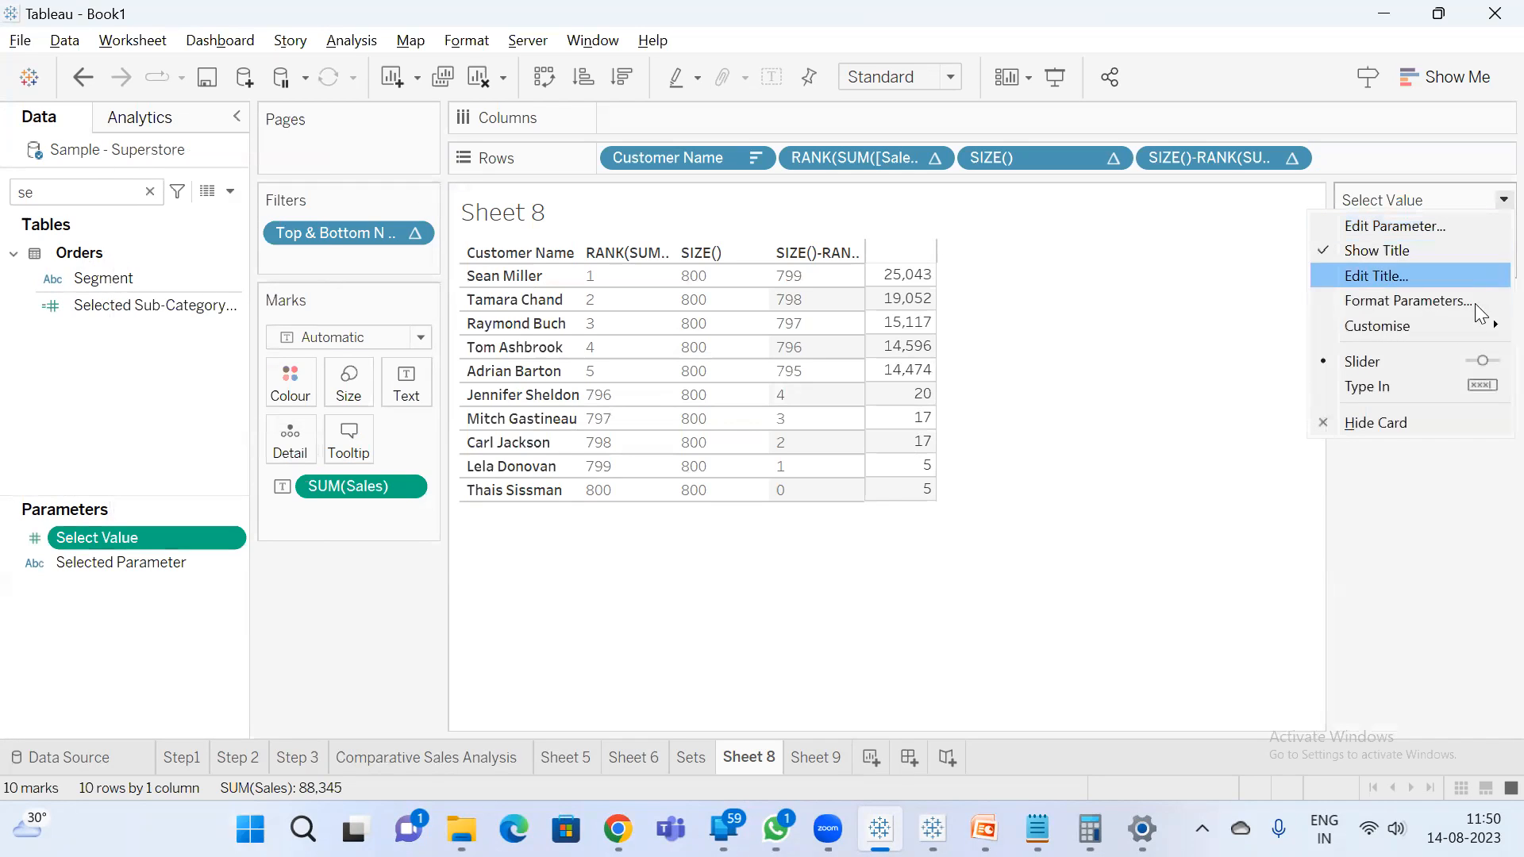
click(1411, 384)
- Test the filter by setting Select Value to 6, change it to 10 and examine the listed customers
click(1399, 231)
text(6)
key(Return)
text(1)
key(Return)
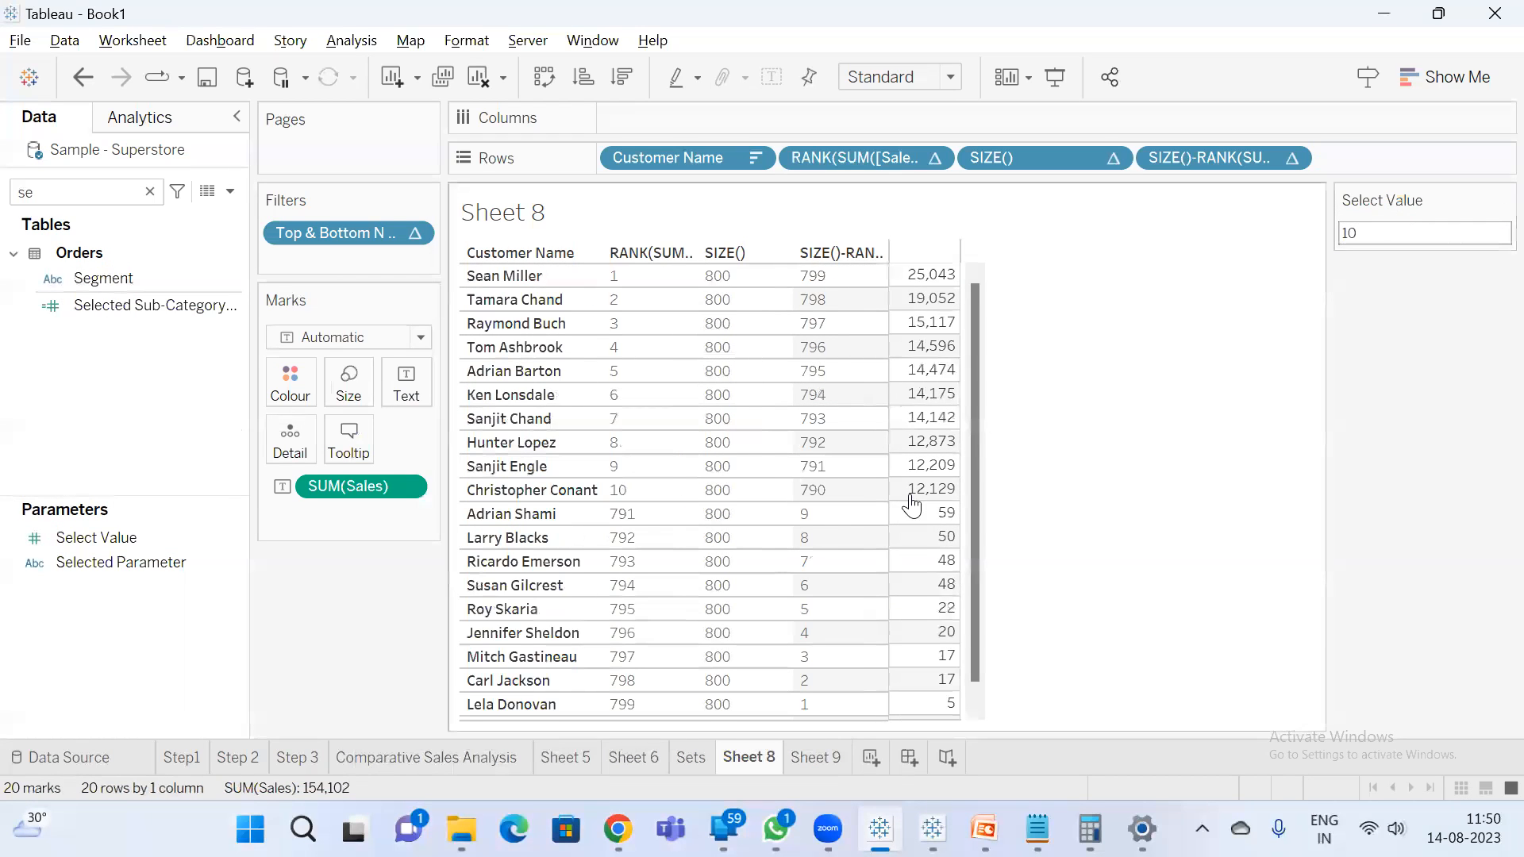
scroll(921, 500, down, 1)
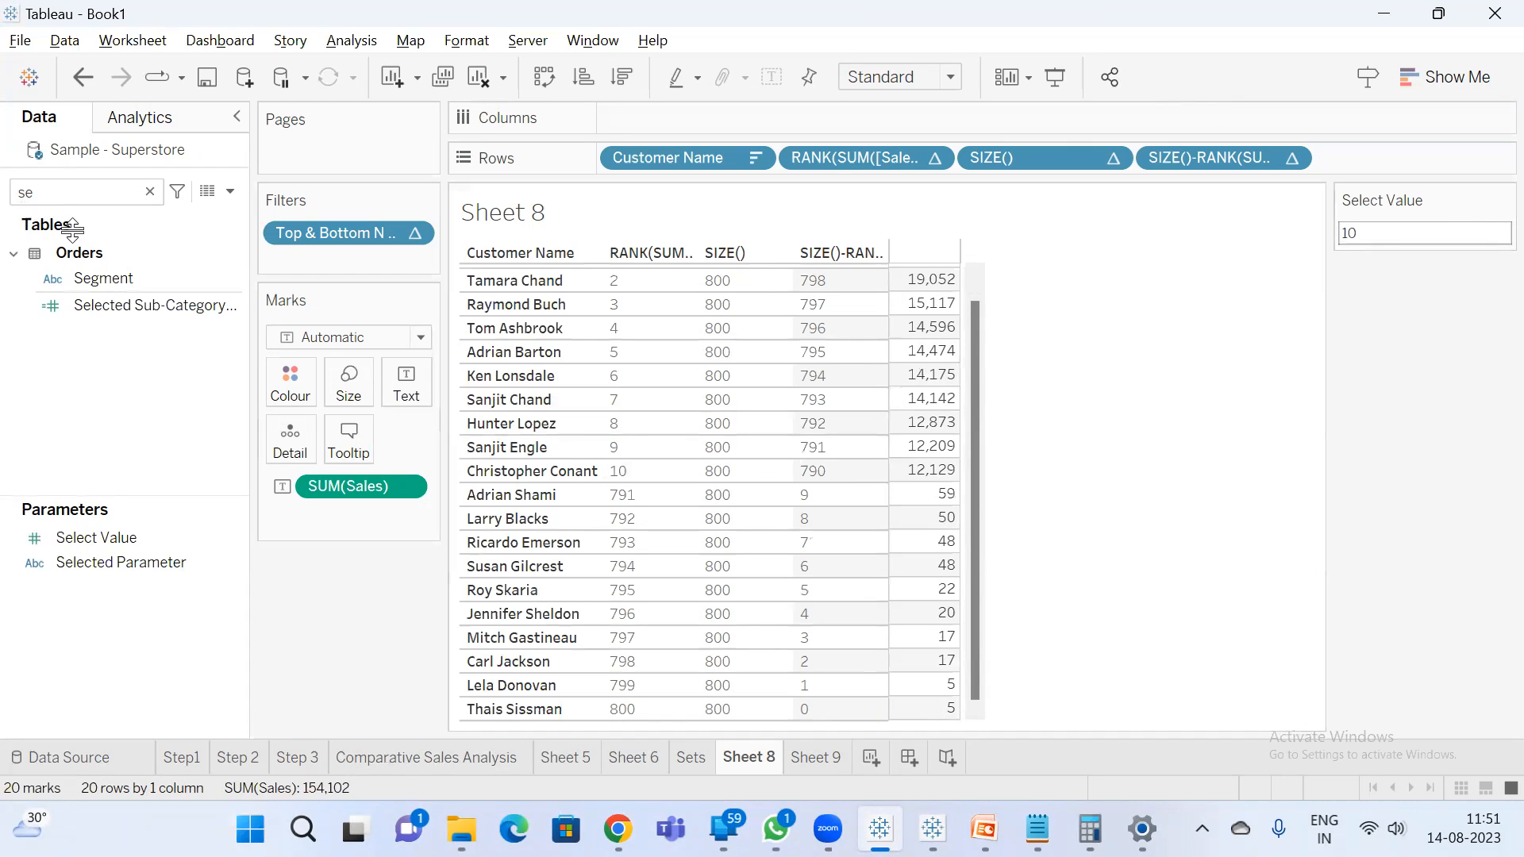
- Search the fields for cal, open Top & Bottom N Calc to review its formula and close it again
click(116, 182)
key(BackSpace)
key(BackSpace)
text(c)
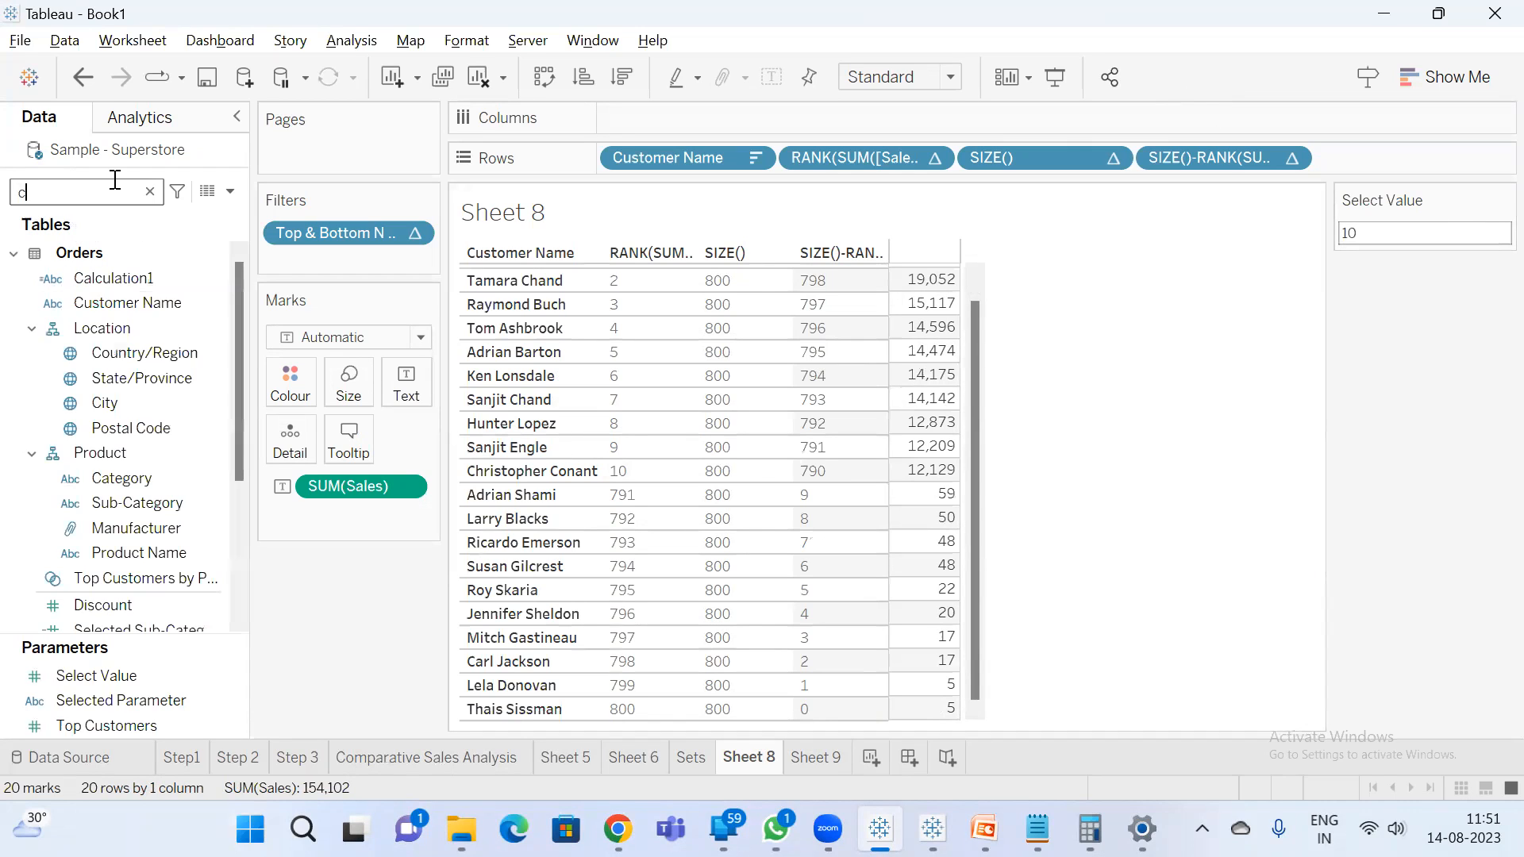
text(al)
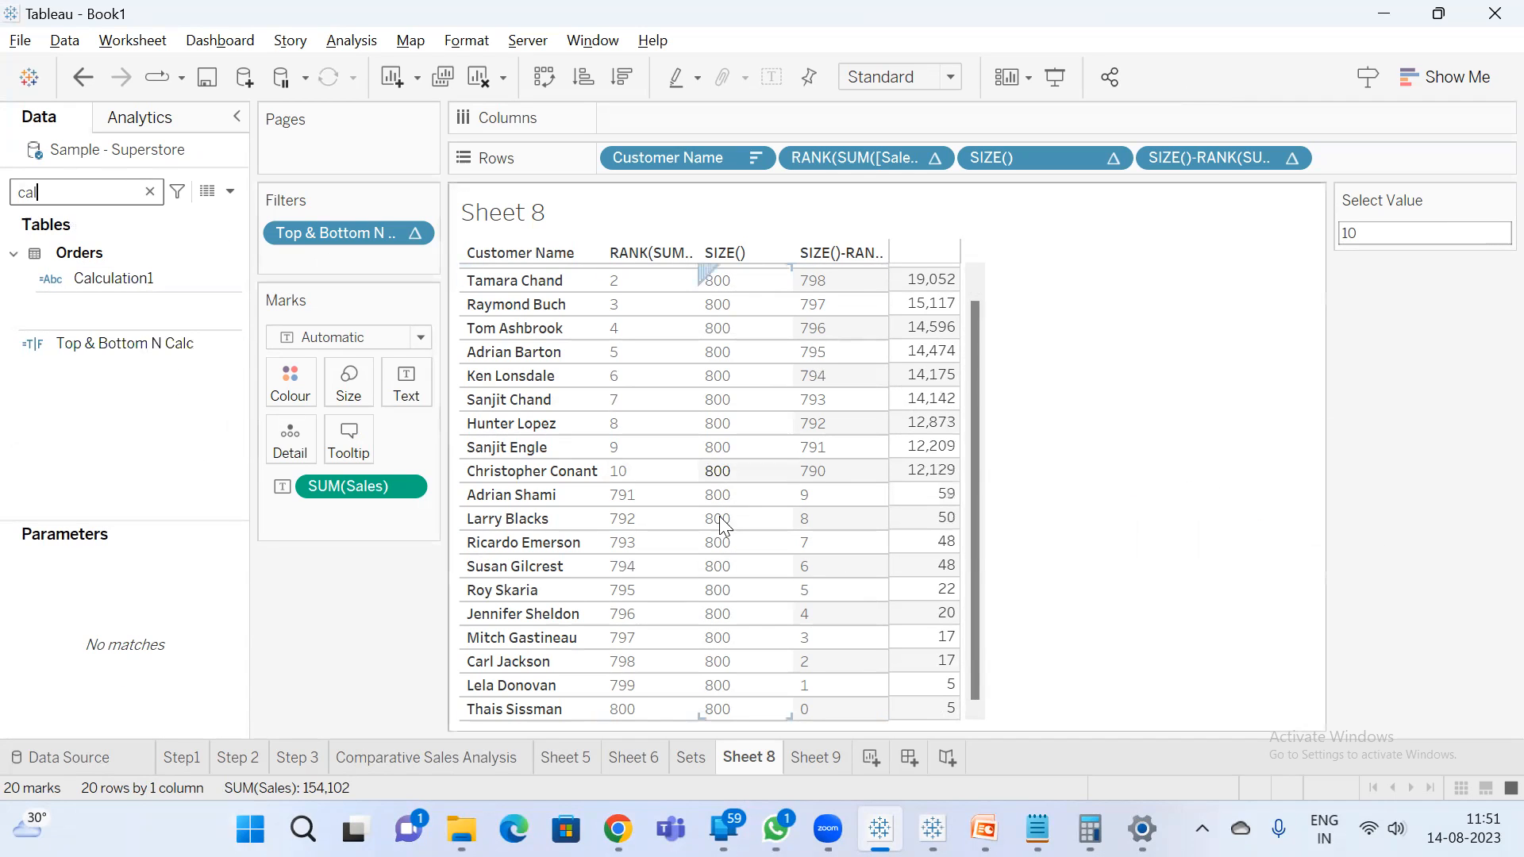
right_click(101, 344)
click(200, 458)
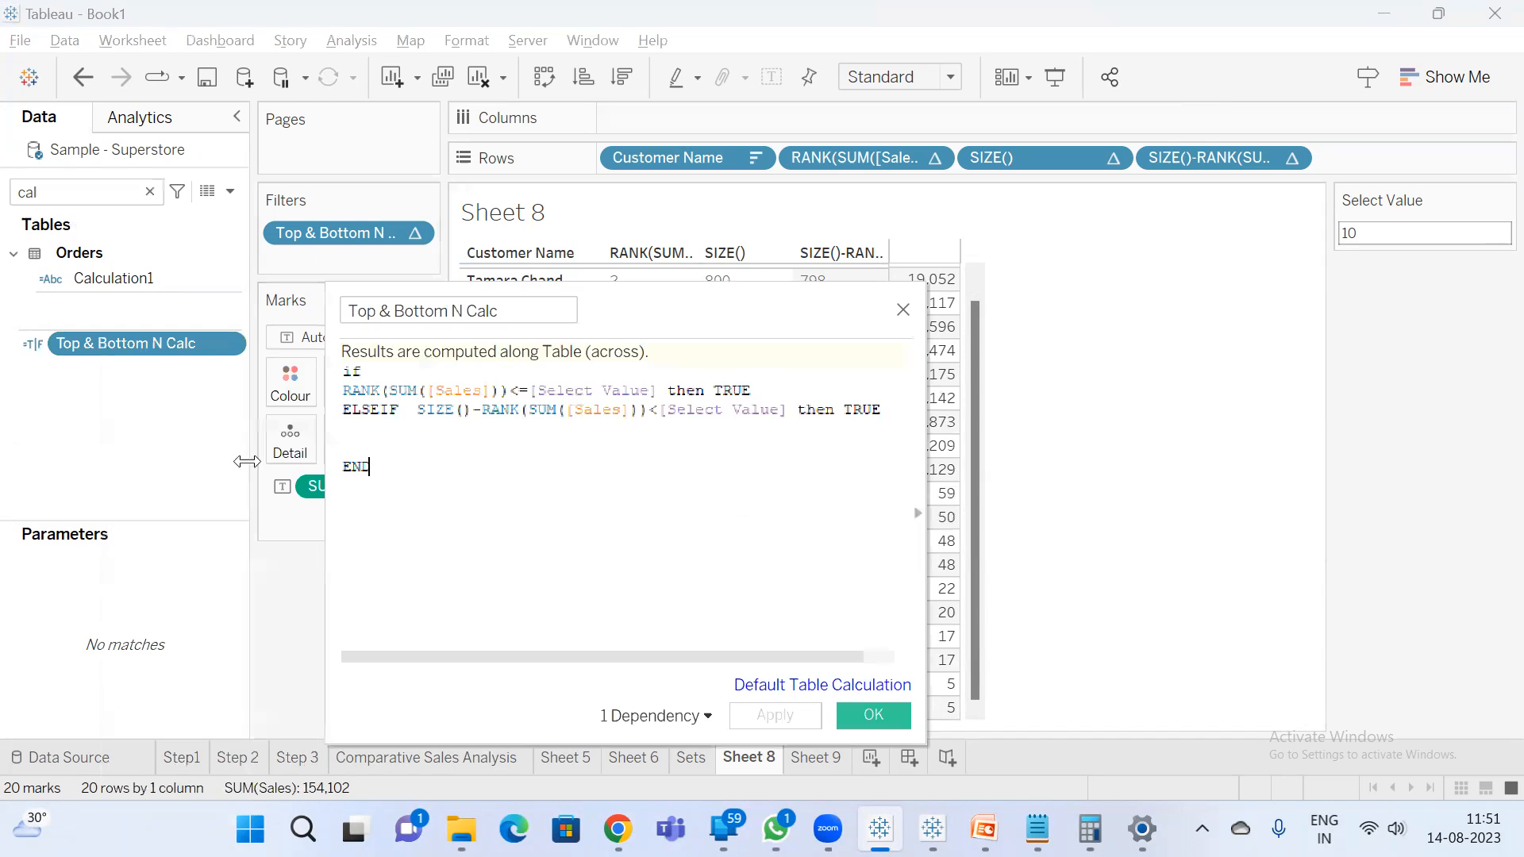
click(854, 716)
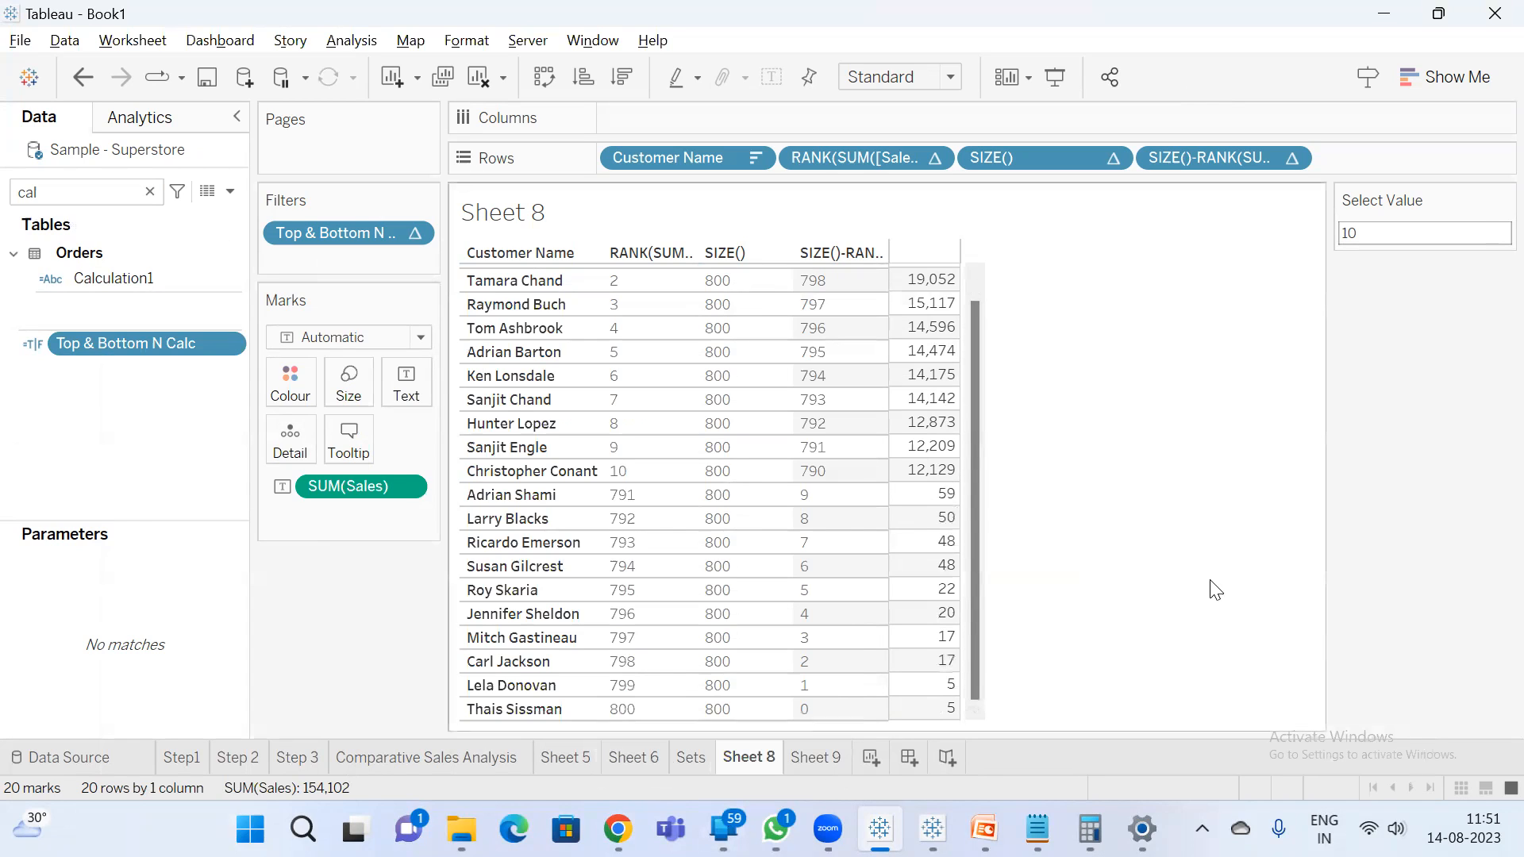
- Rename Sheet 8 as Top & Bottom Calc and go to Sheet 9
click(762, 765)
text(Top & Bottom Calc)
key(Return)
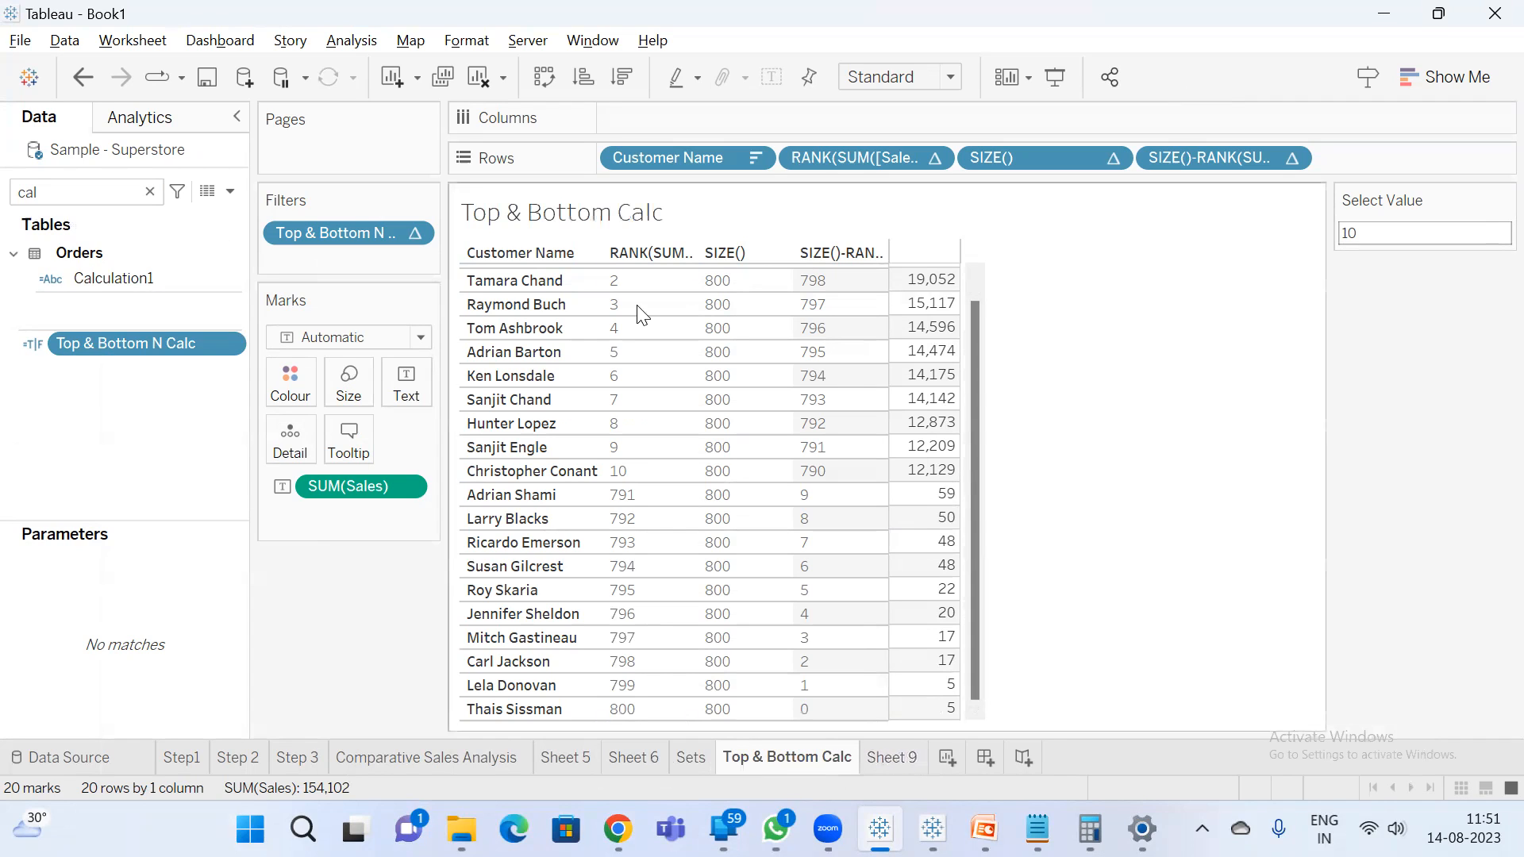
click(904, 756)
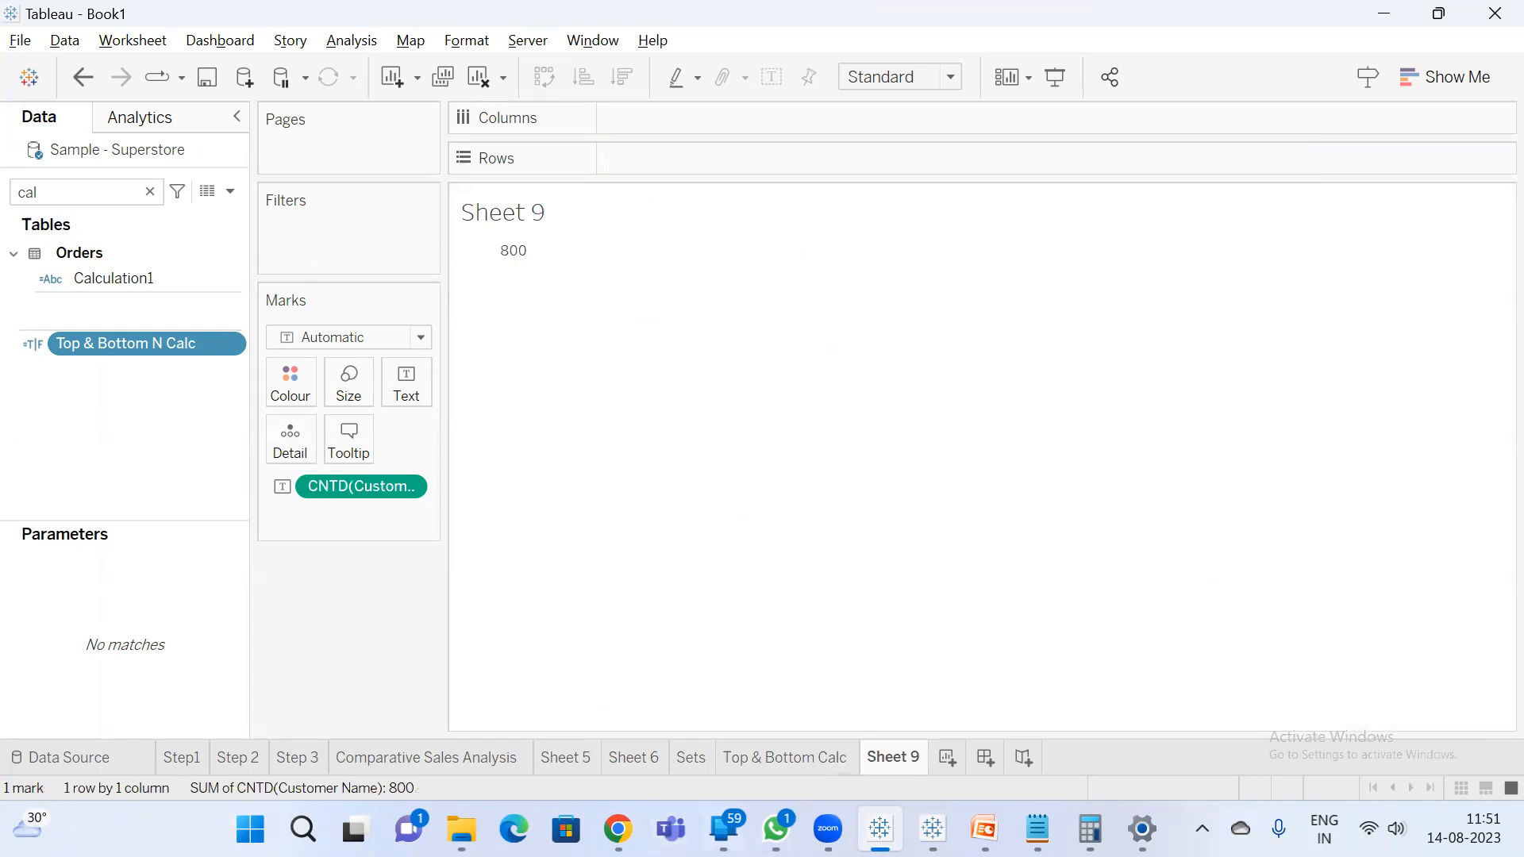
- Switch to the Google Meet window to read the participant's question, and return to Tableau
mouse_move(618, 829)
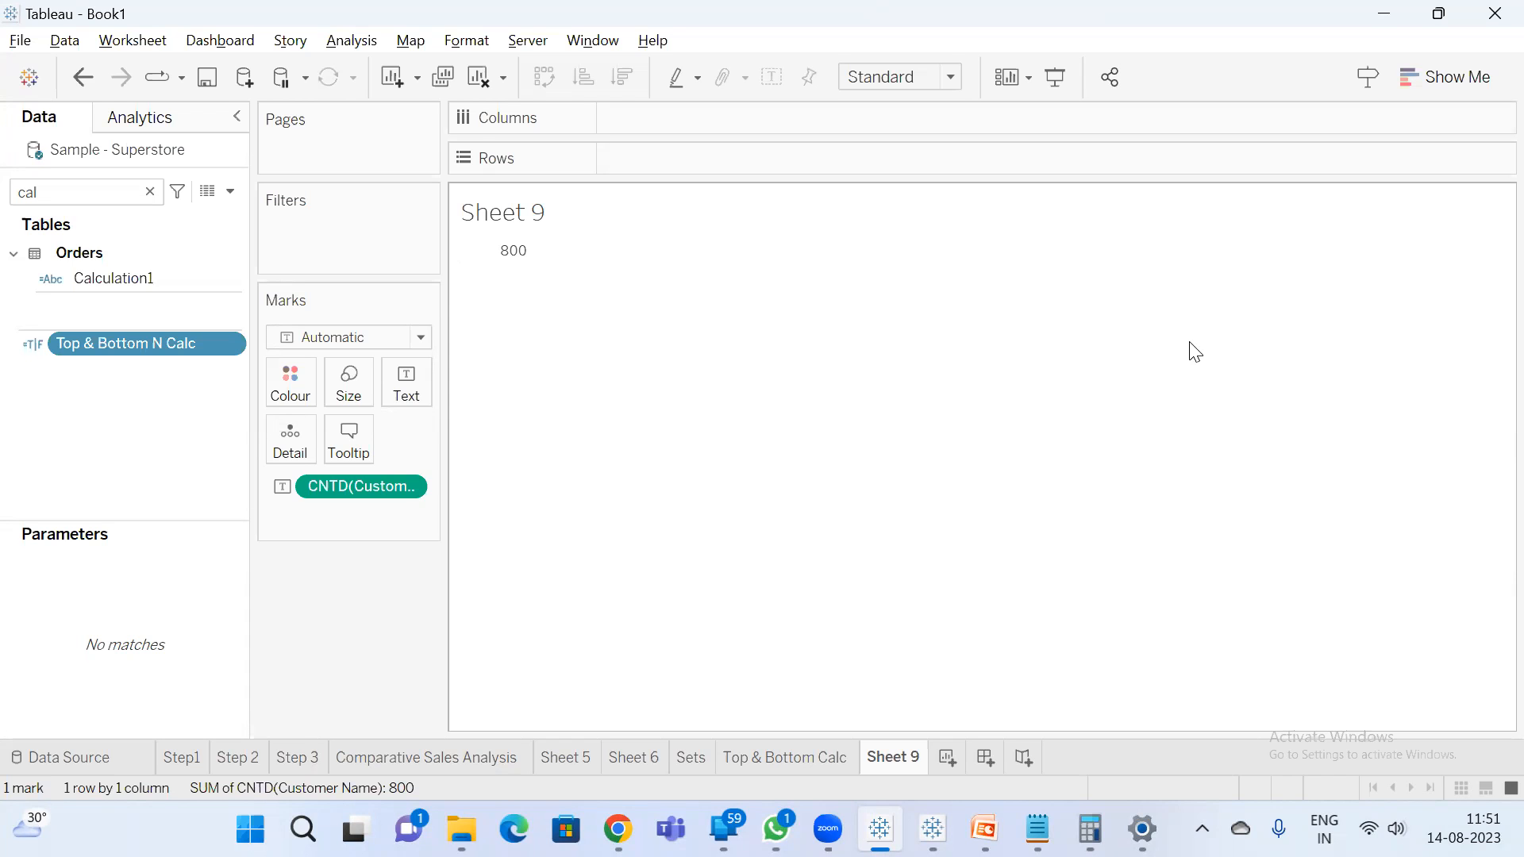
click(617, 829)
click(514, 718)
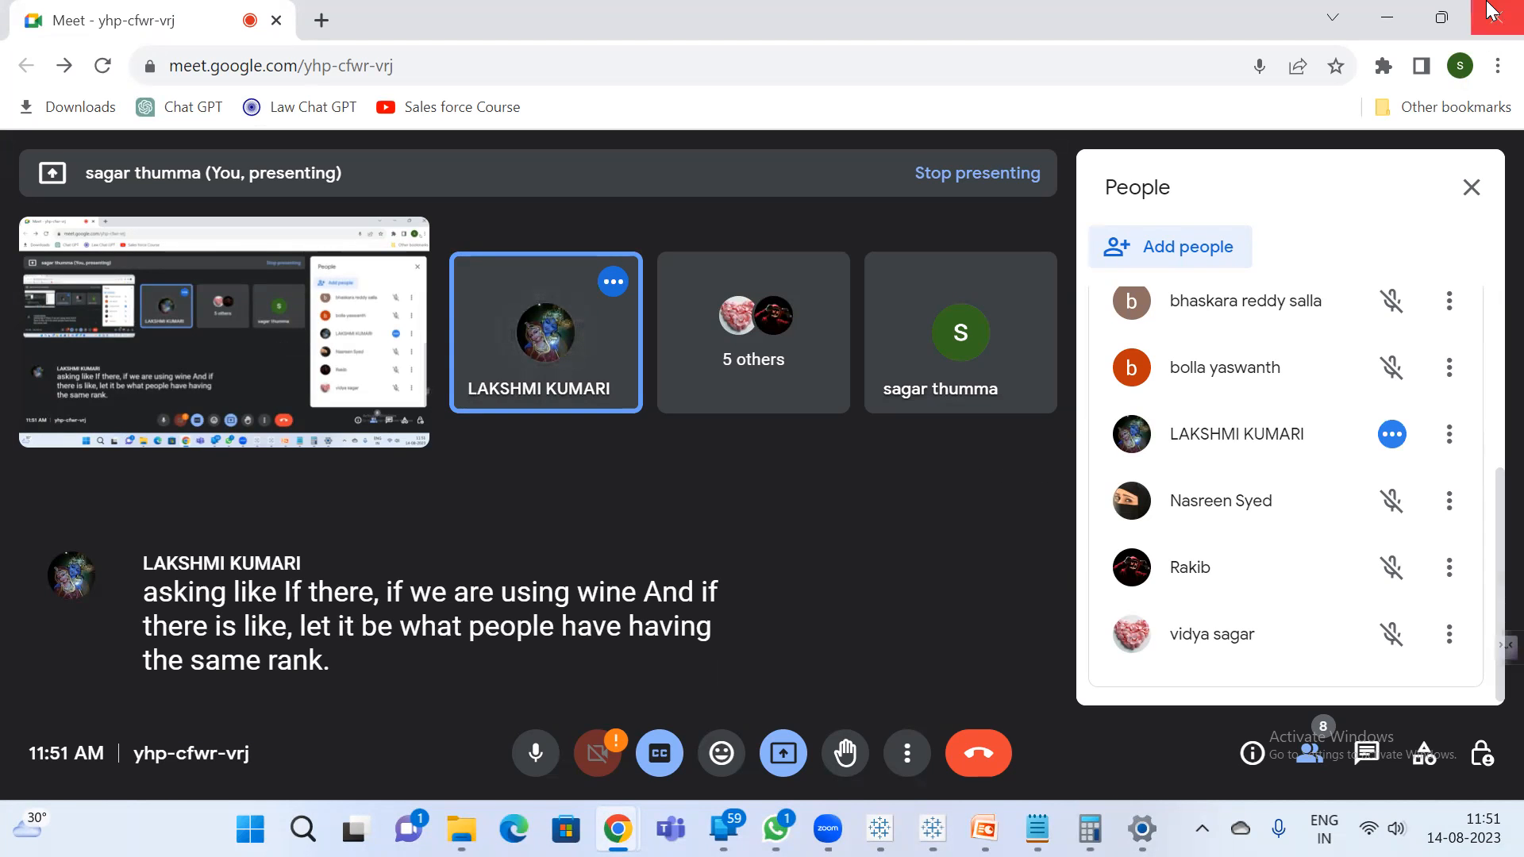
click(1388, 16)
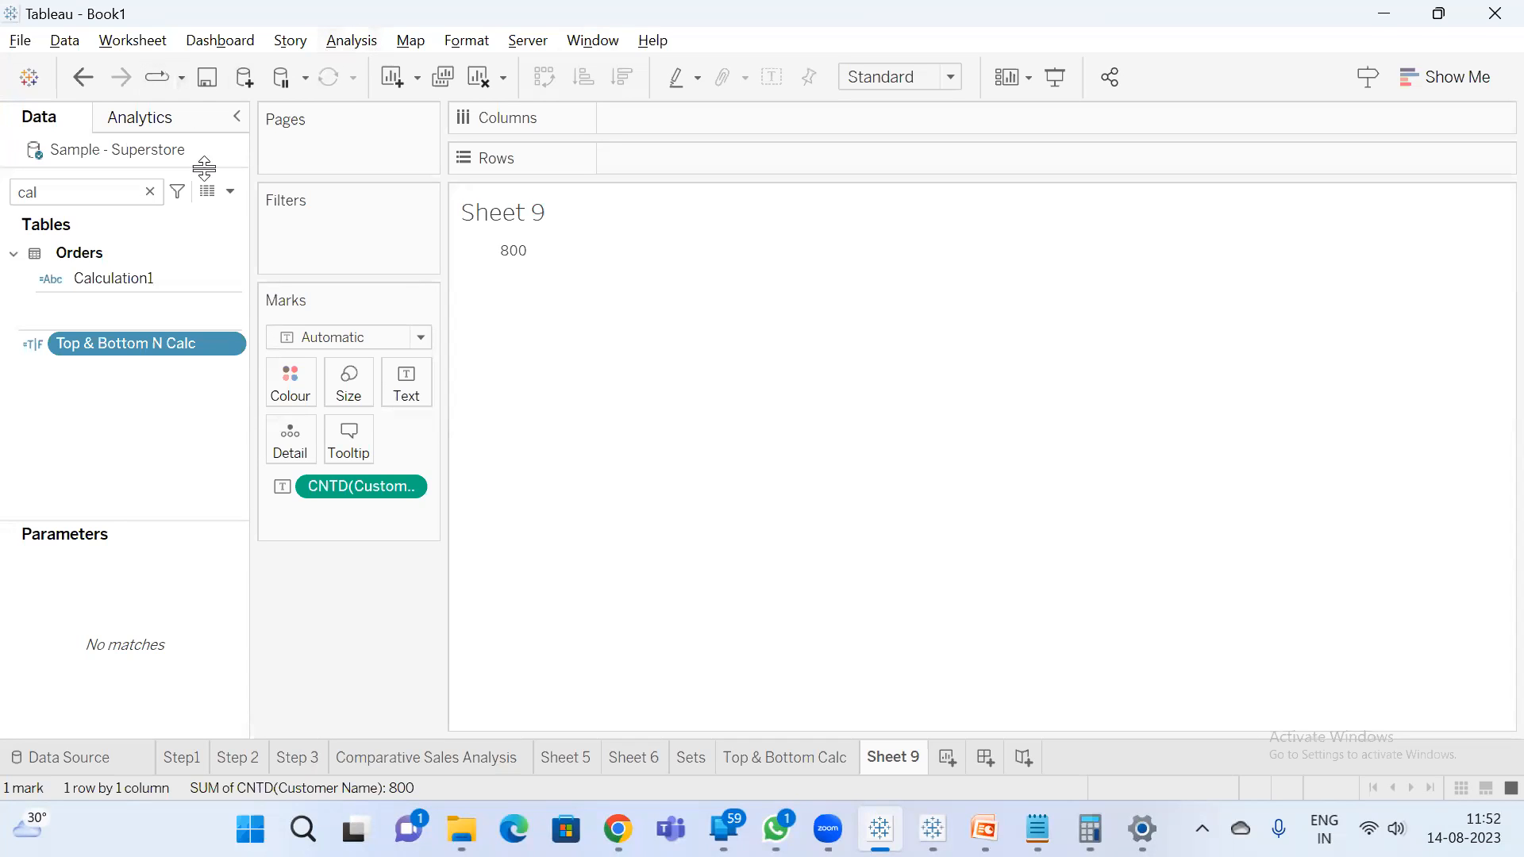
- Add the ad hoc calculation RANK(SUM([Sales])) to the rows of Sheet 9
double_click(660, 158)
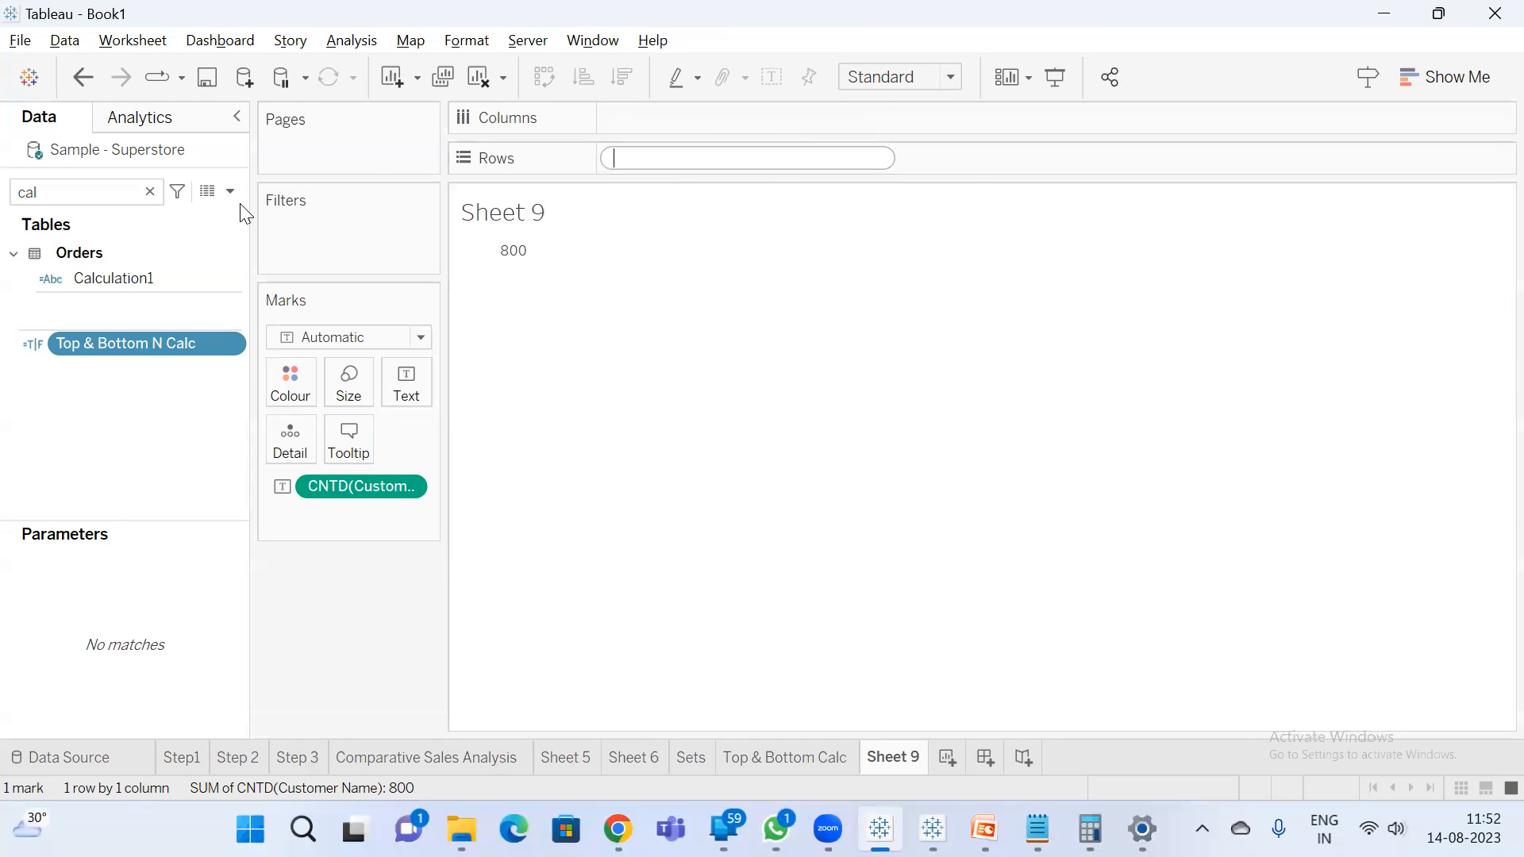
text(s)
key(BackSpace)
text(ran)
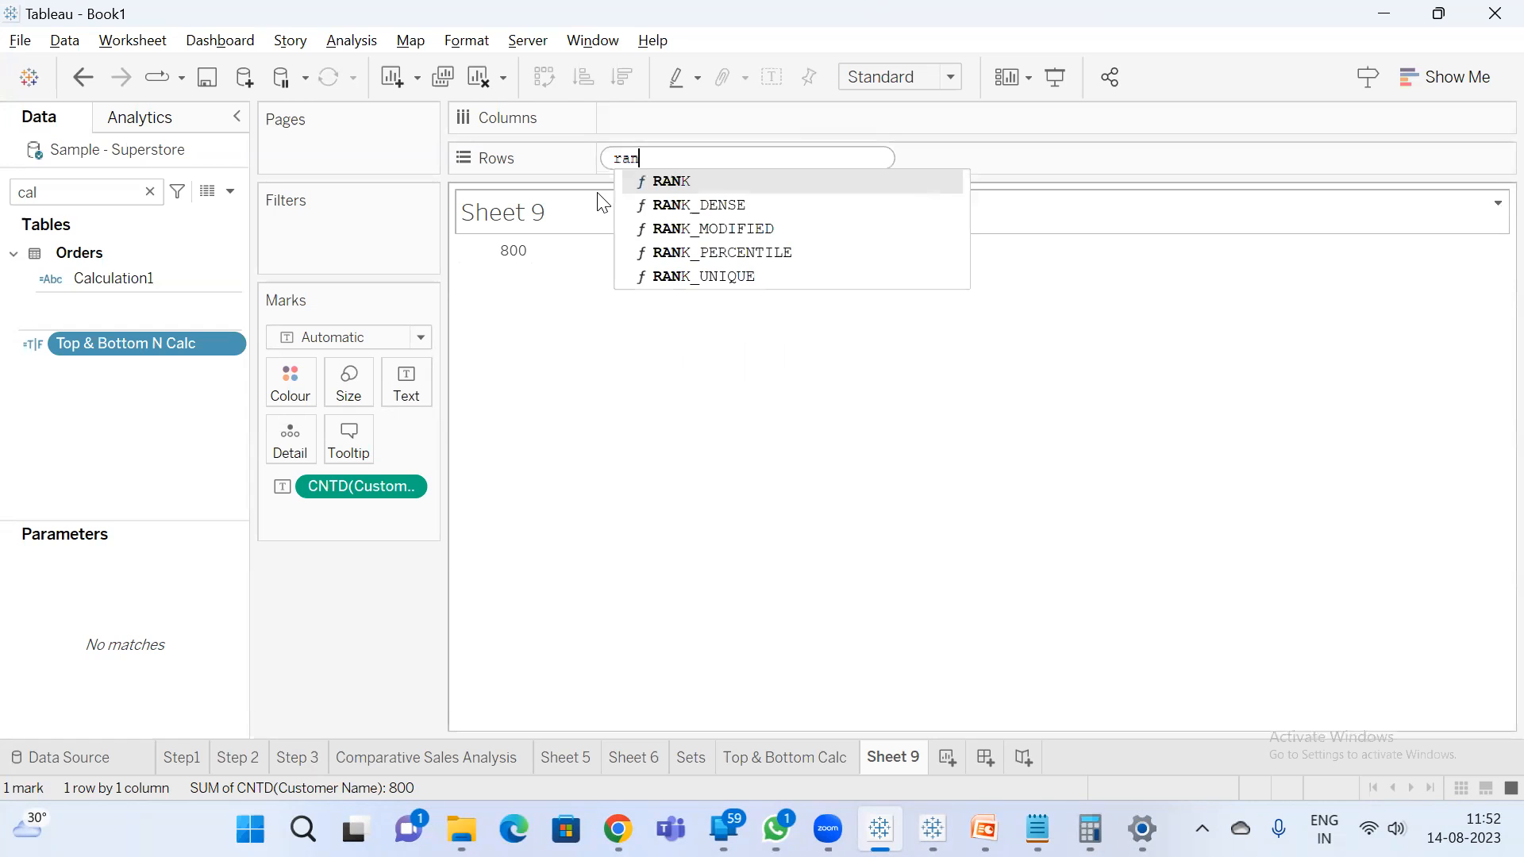
text(k(sum(sa)
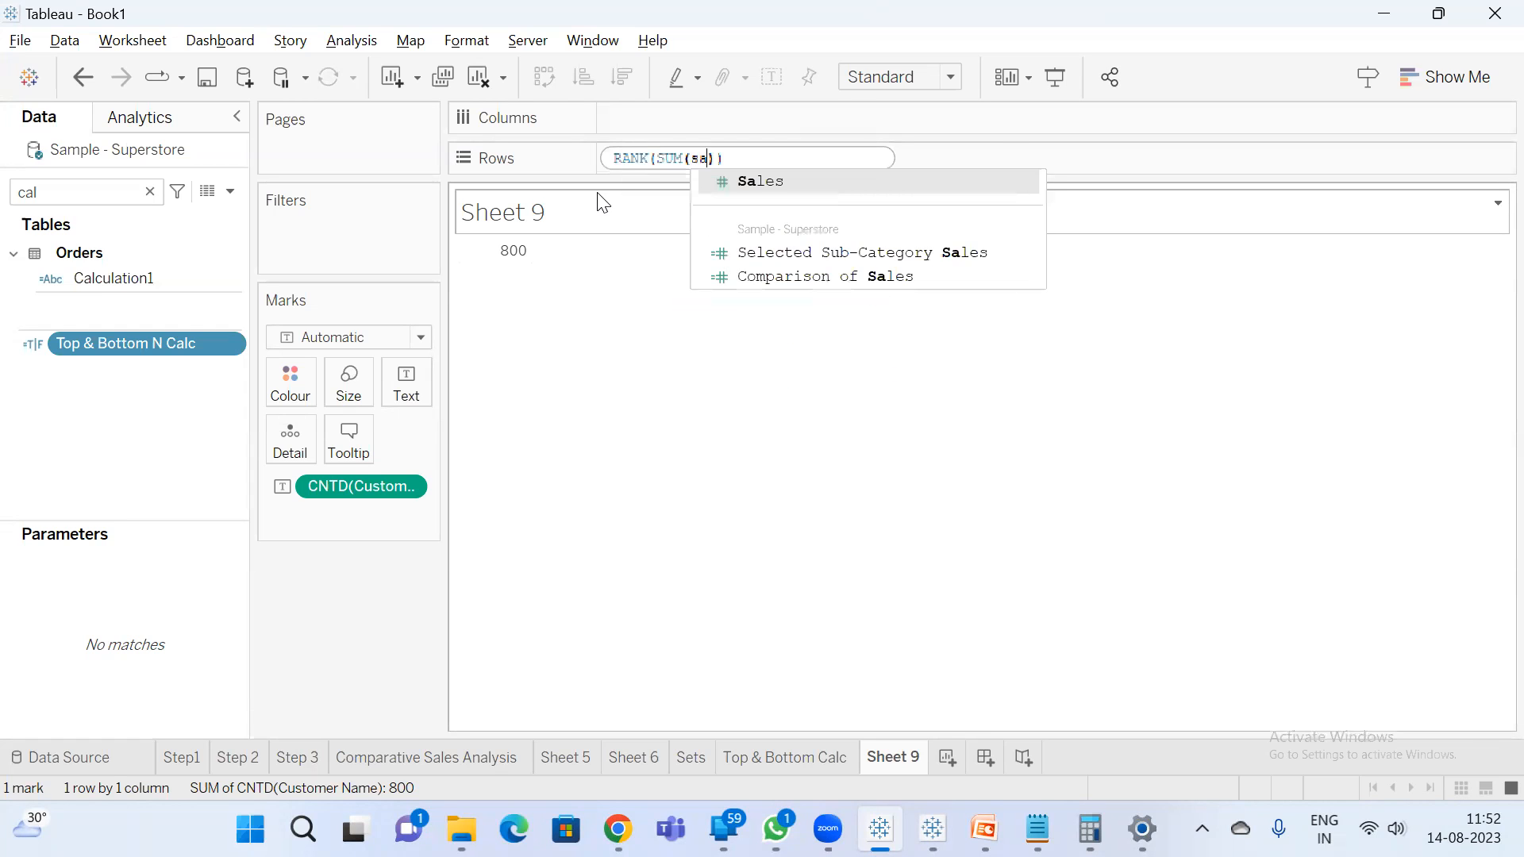
key(Return)
key(Return)
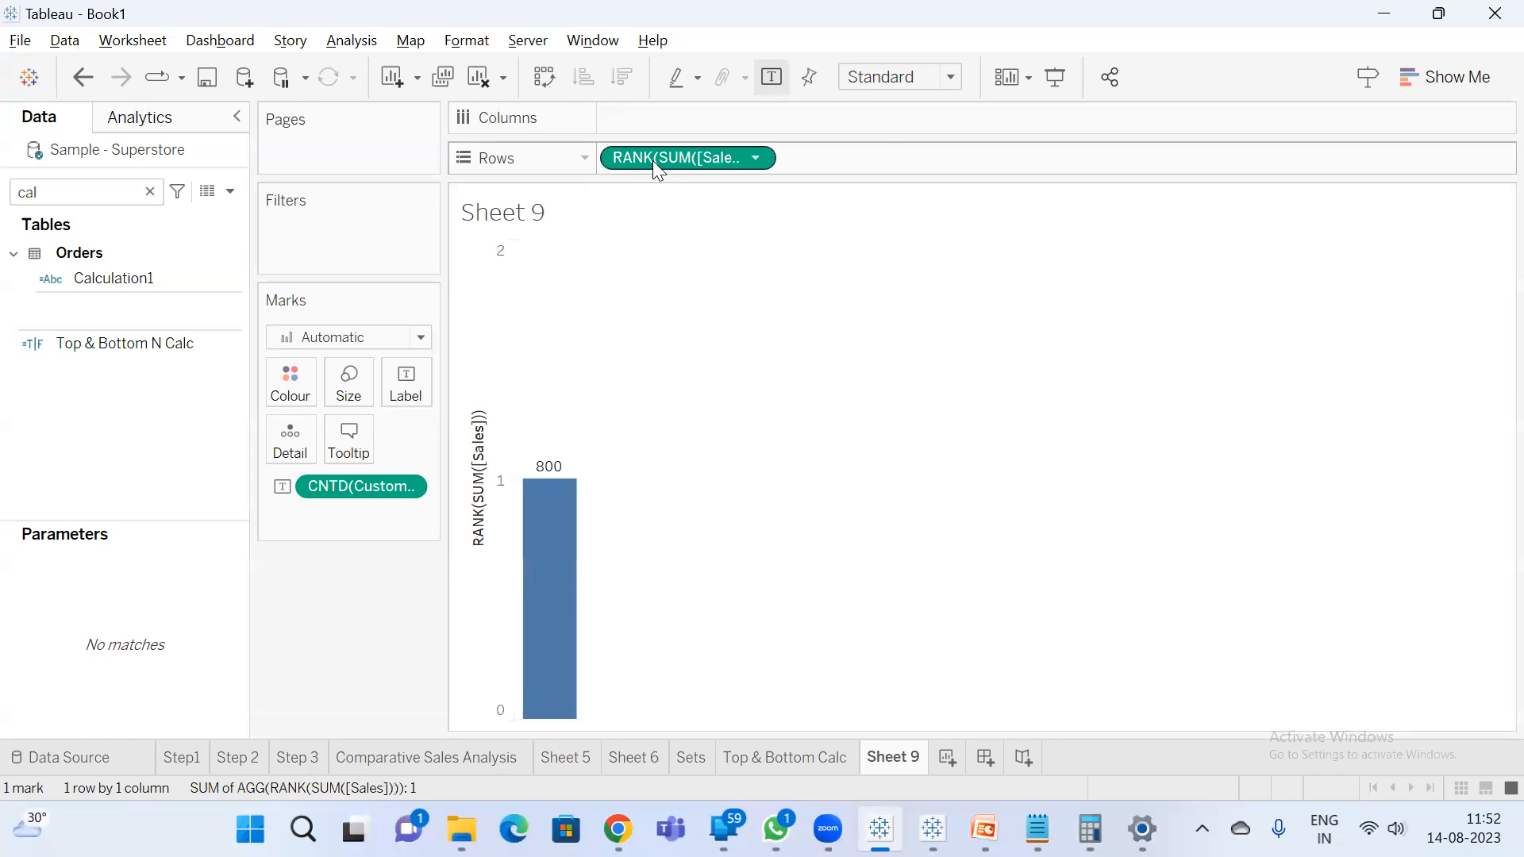
- Inspect the table calculation settings of RANK(SUM([Sales])) and close them
right_click(652, 160)
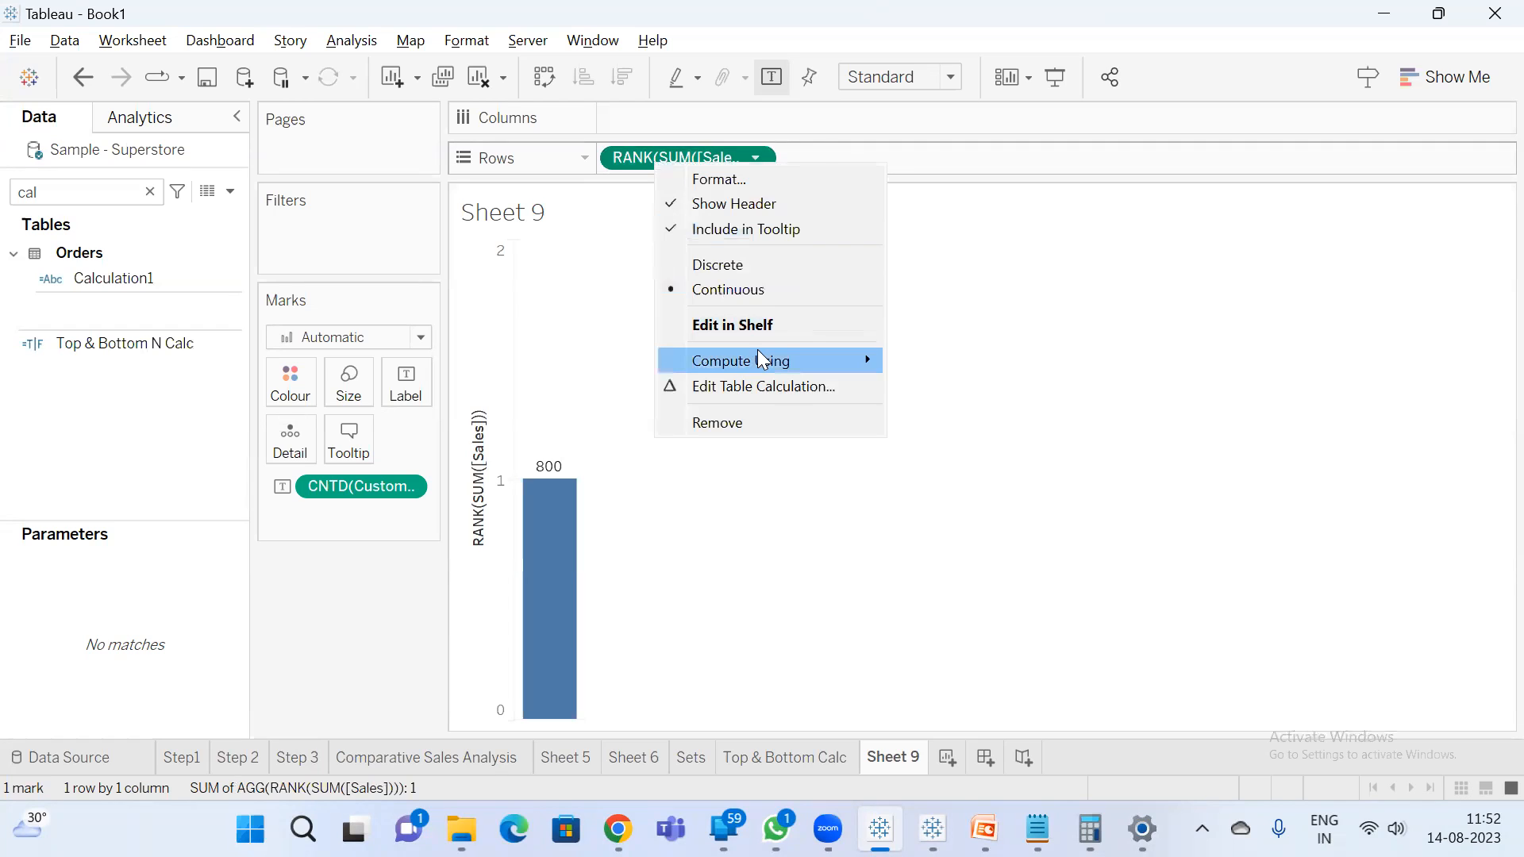
click(754, 394)
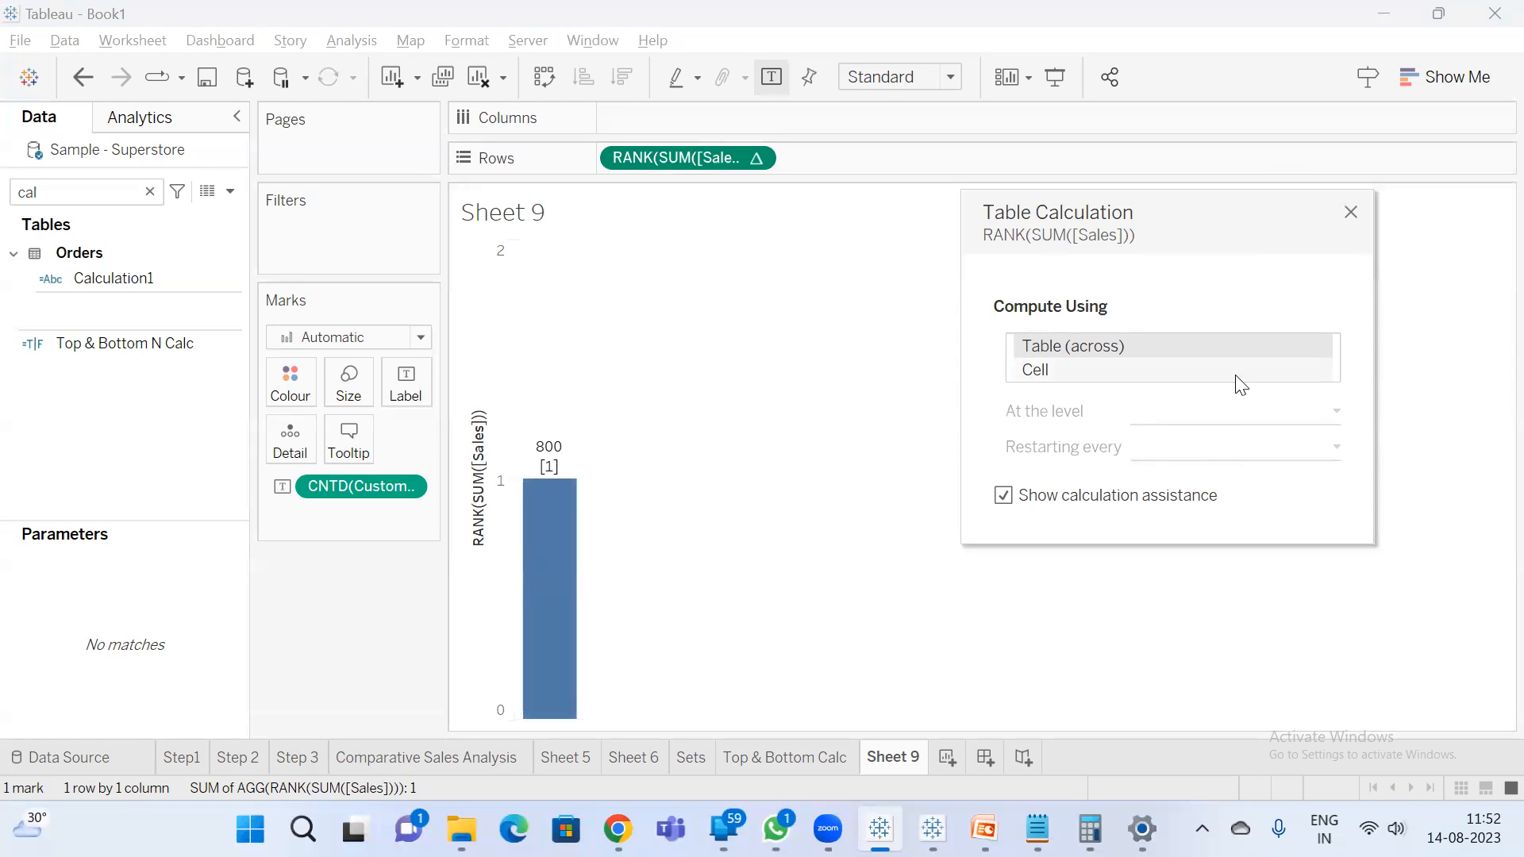
click(1350, 212)
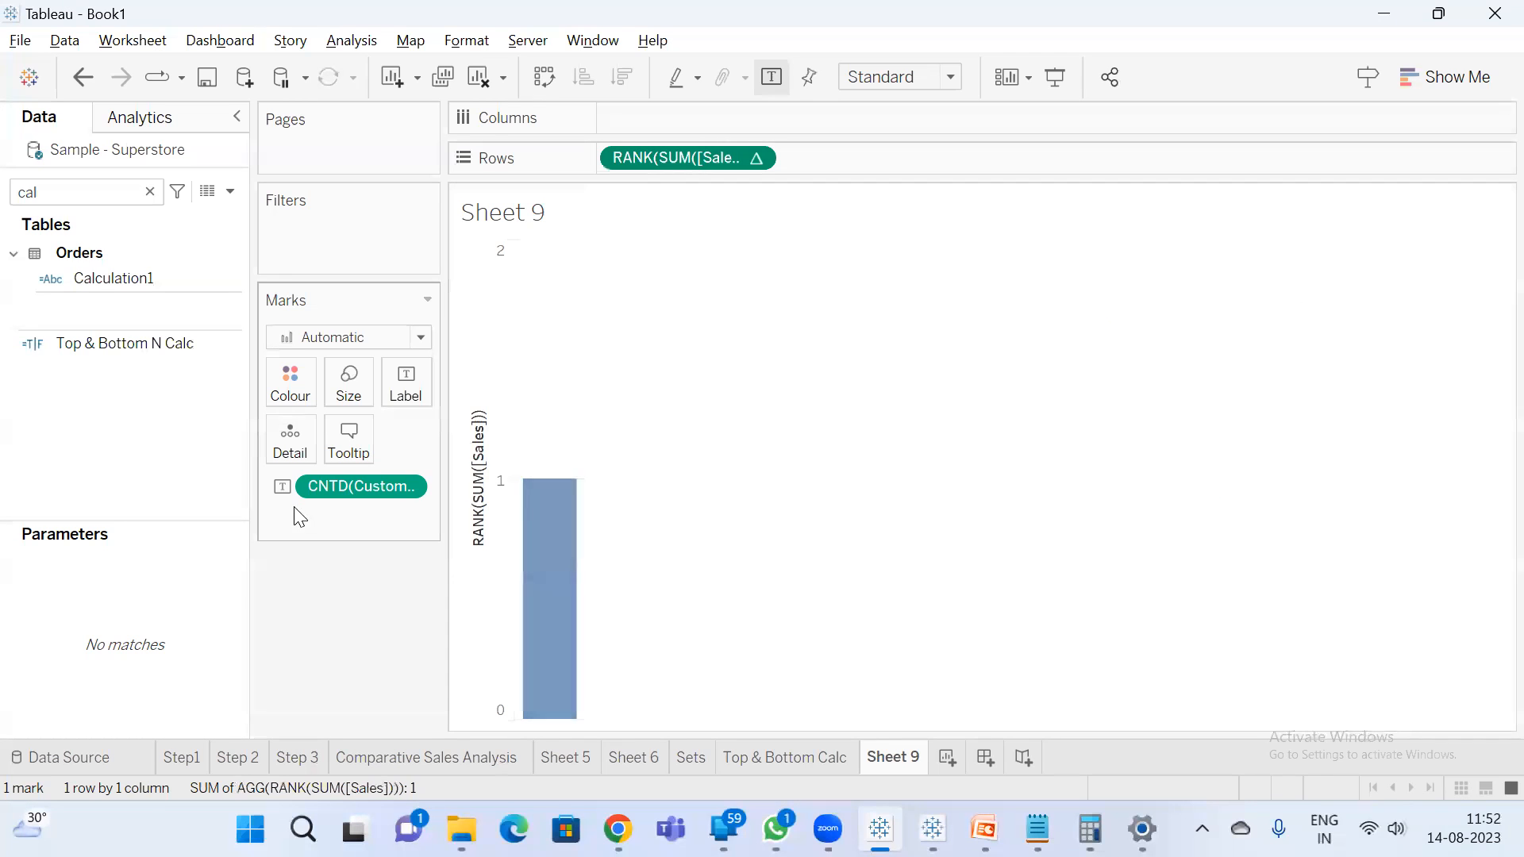
- Apply a Rank quick table calculation to the distinct customer count label and list the rank types in its table calculation settings
right_click(391, 490)
mouse_move(534, 441)
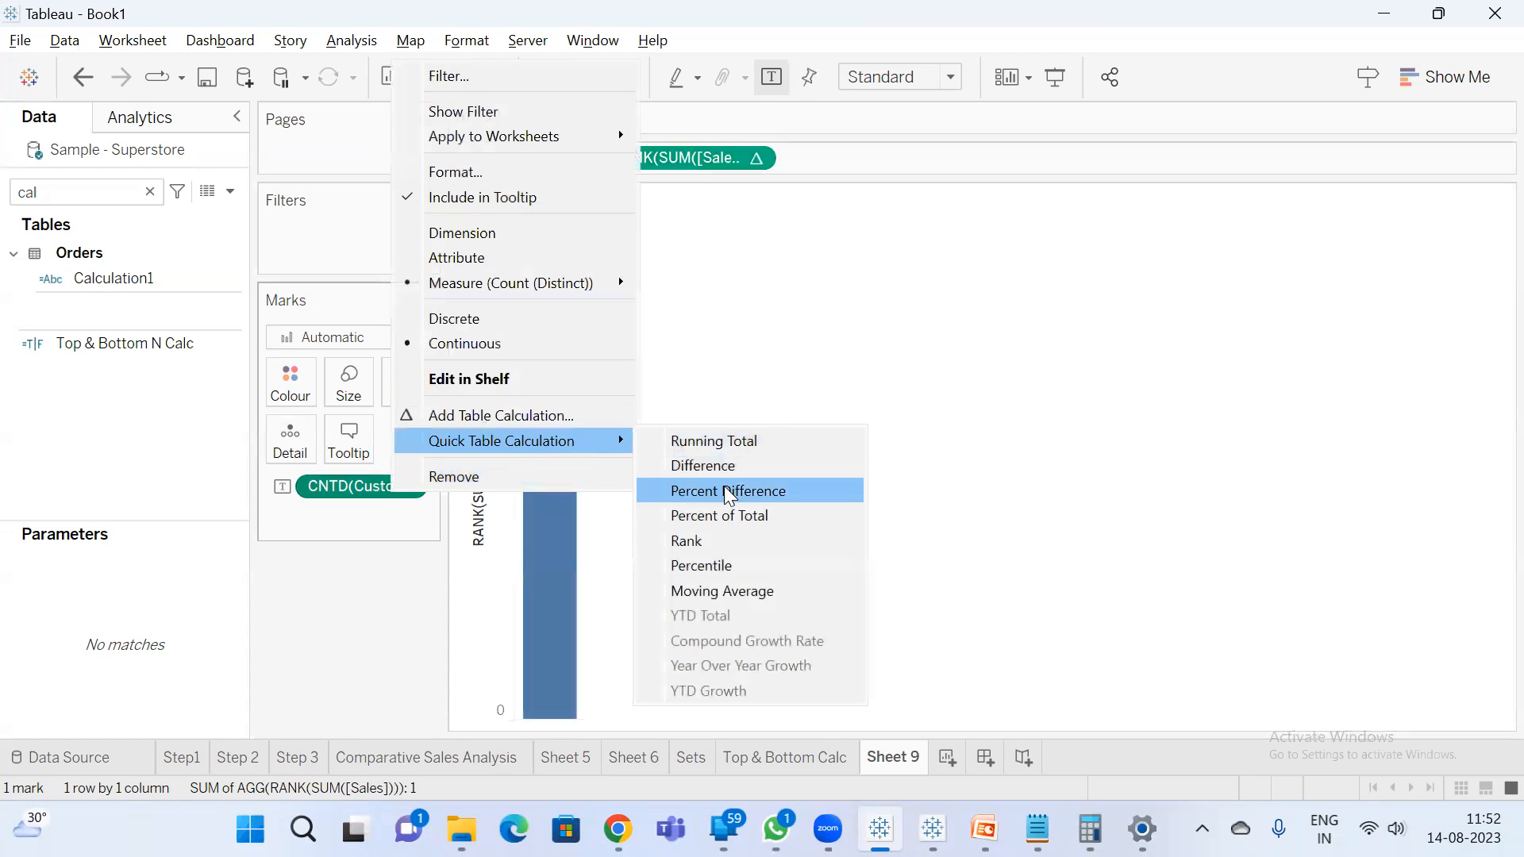
click(741, 543)
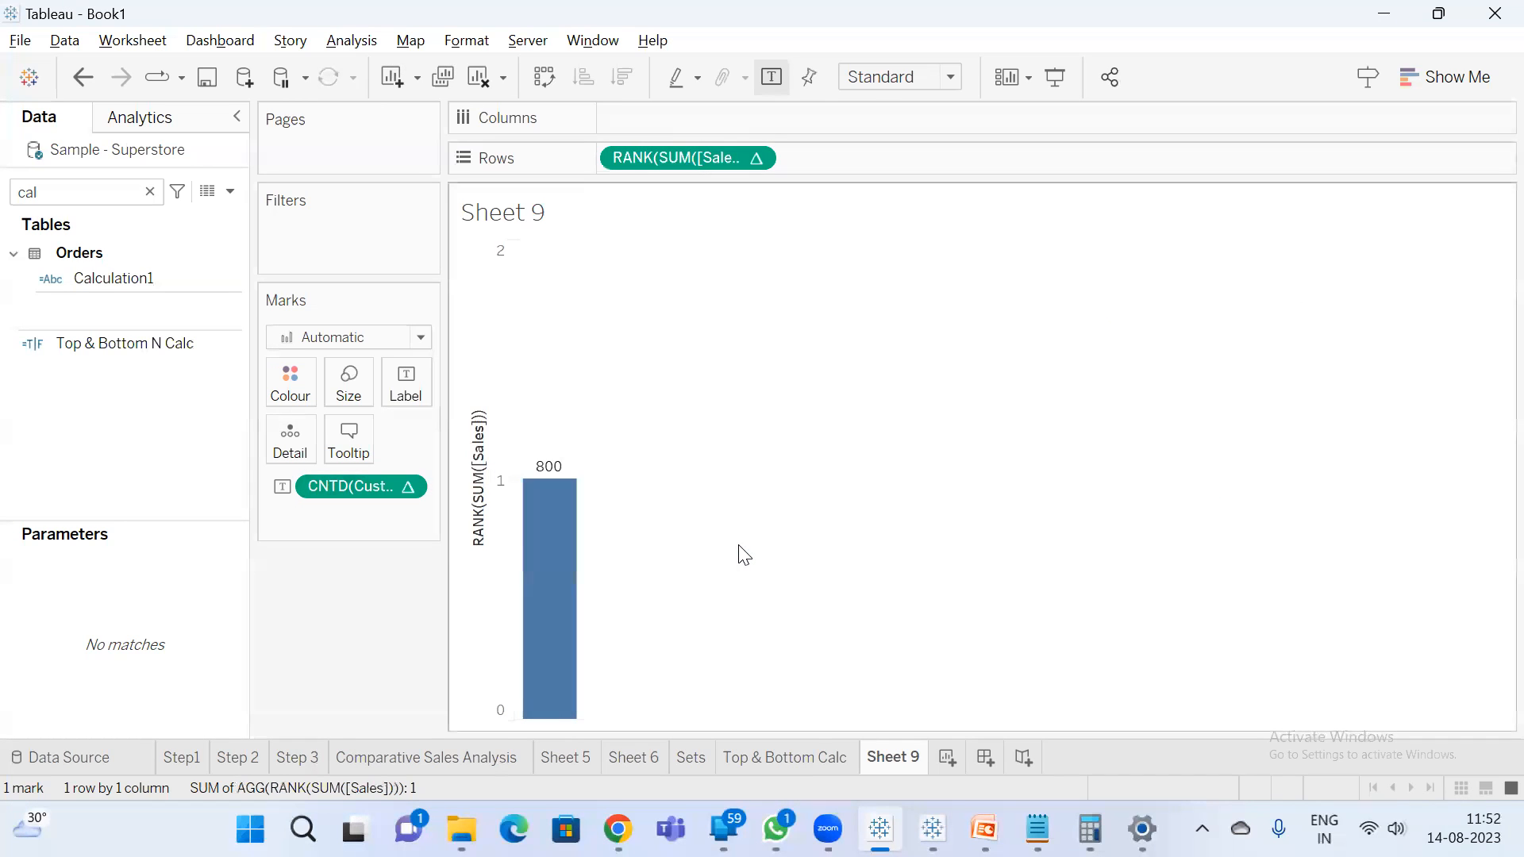
right_click(366, 482)
click(468, 380)
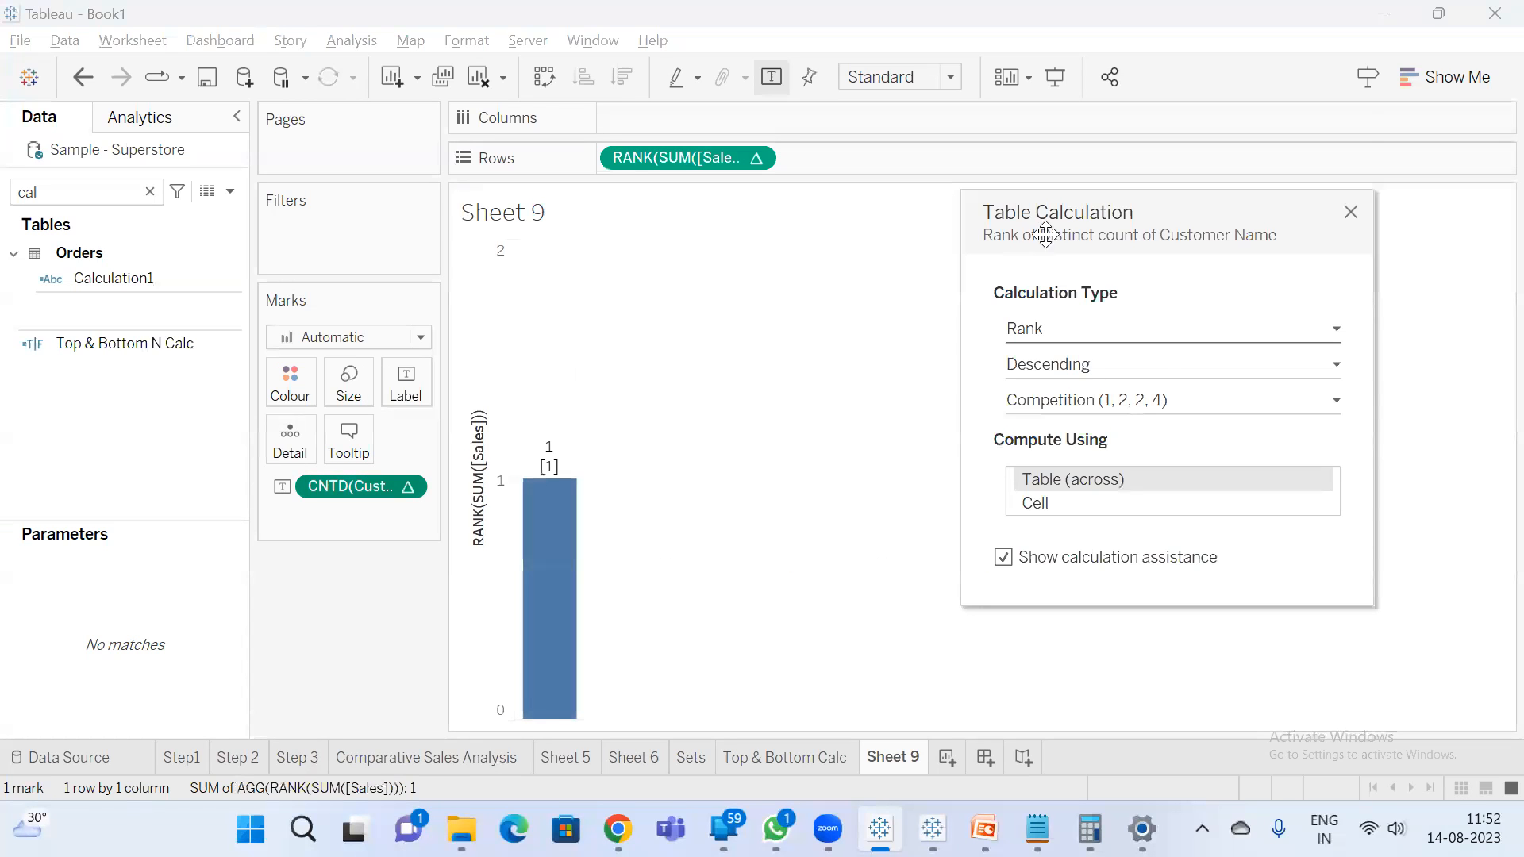
click(1146, 401)
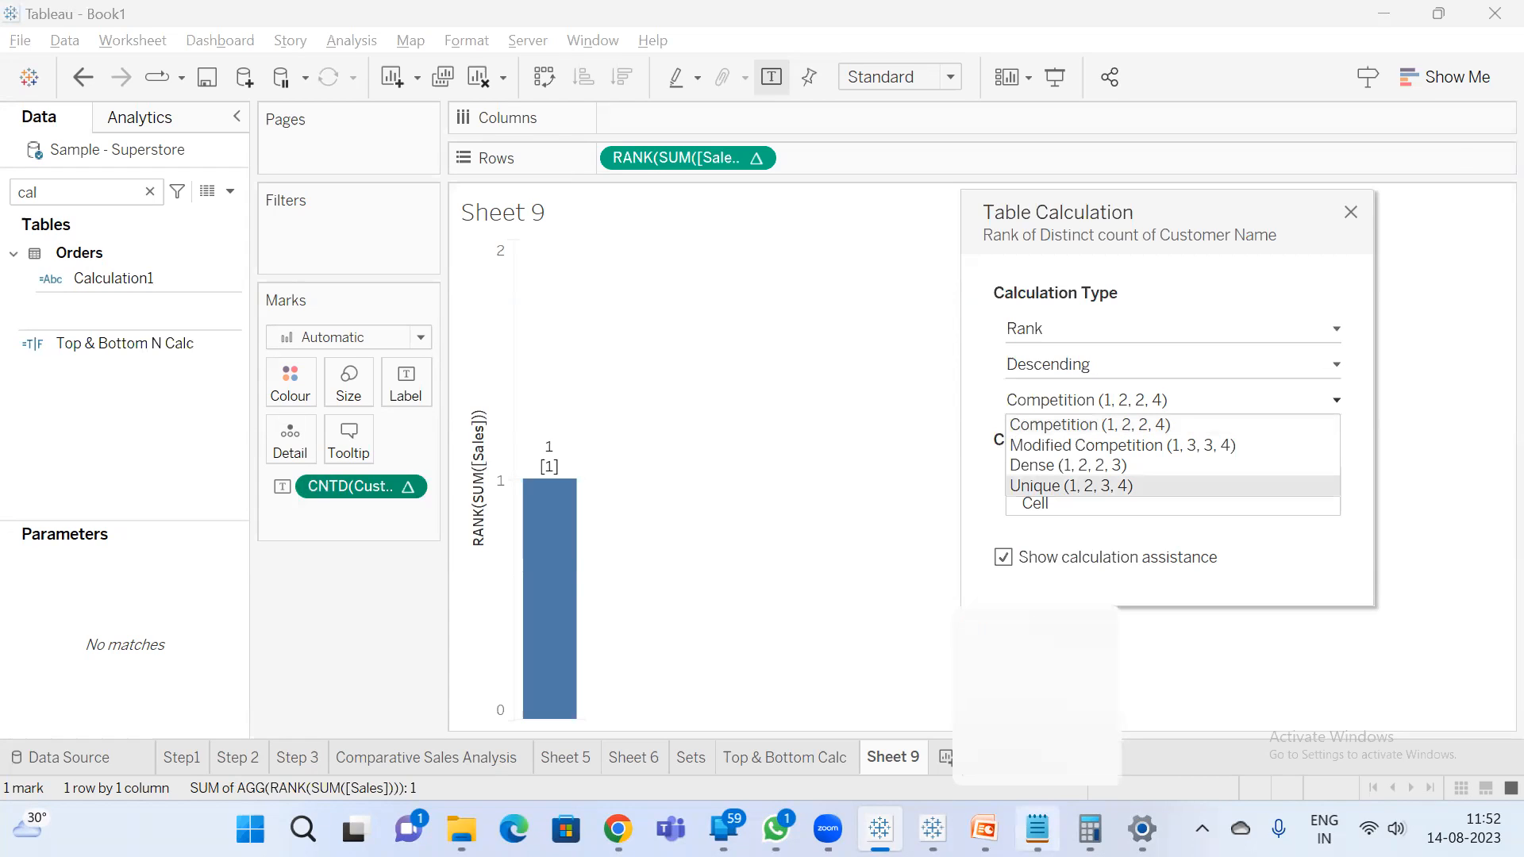
- Switch to Notepad and add a student heading with three sample student names below the size() note
click(1038, 828)
key(Return)
key(Return)
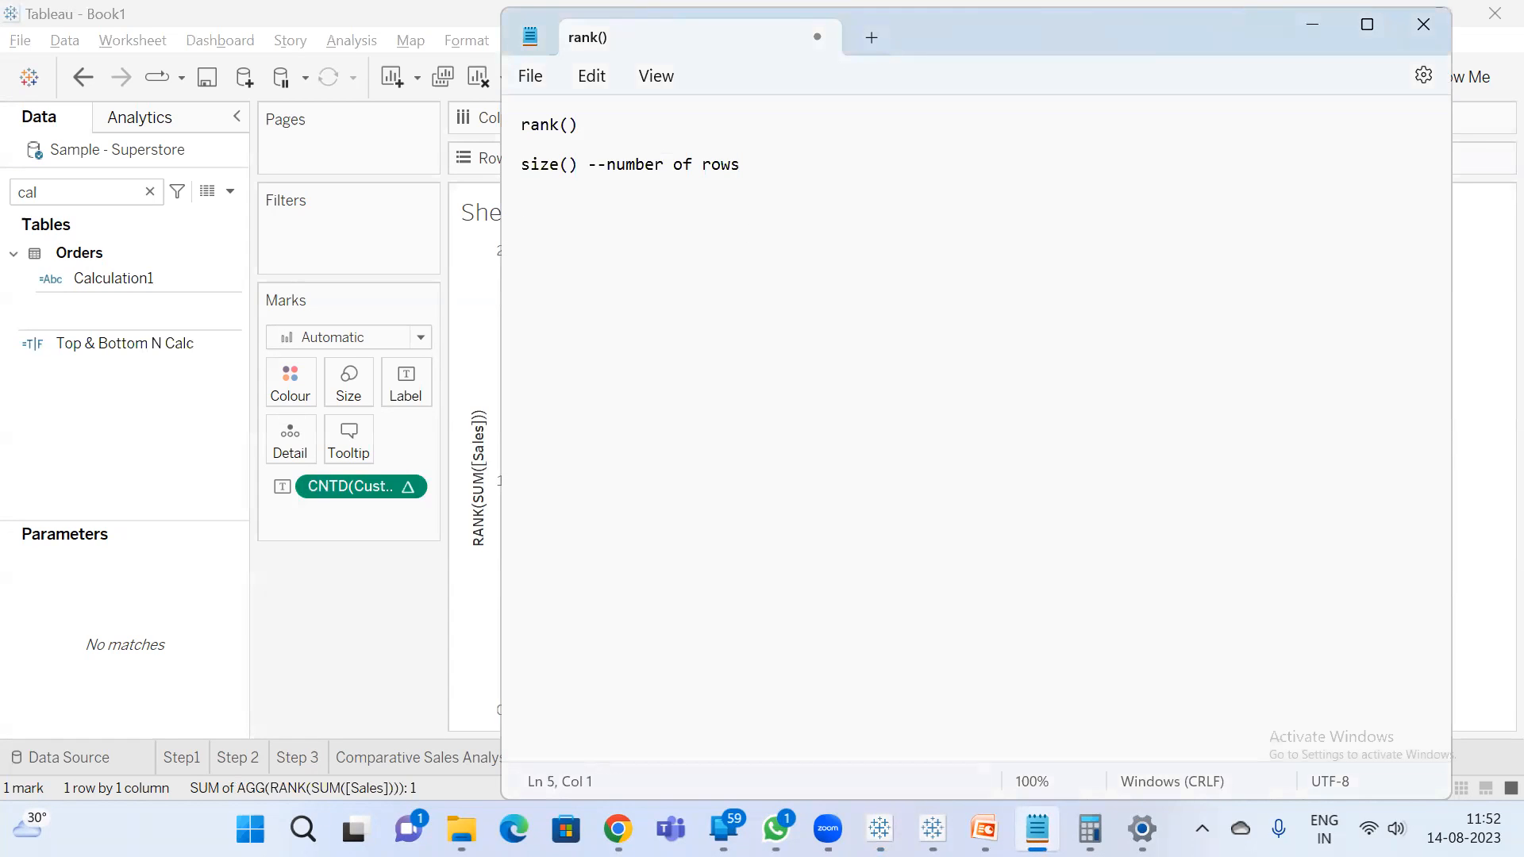
text(studer)
key(BackSpace)
text(nt)
key(Return)
key(Return)
text(Ajay)
key(Return)
text(viija)
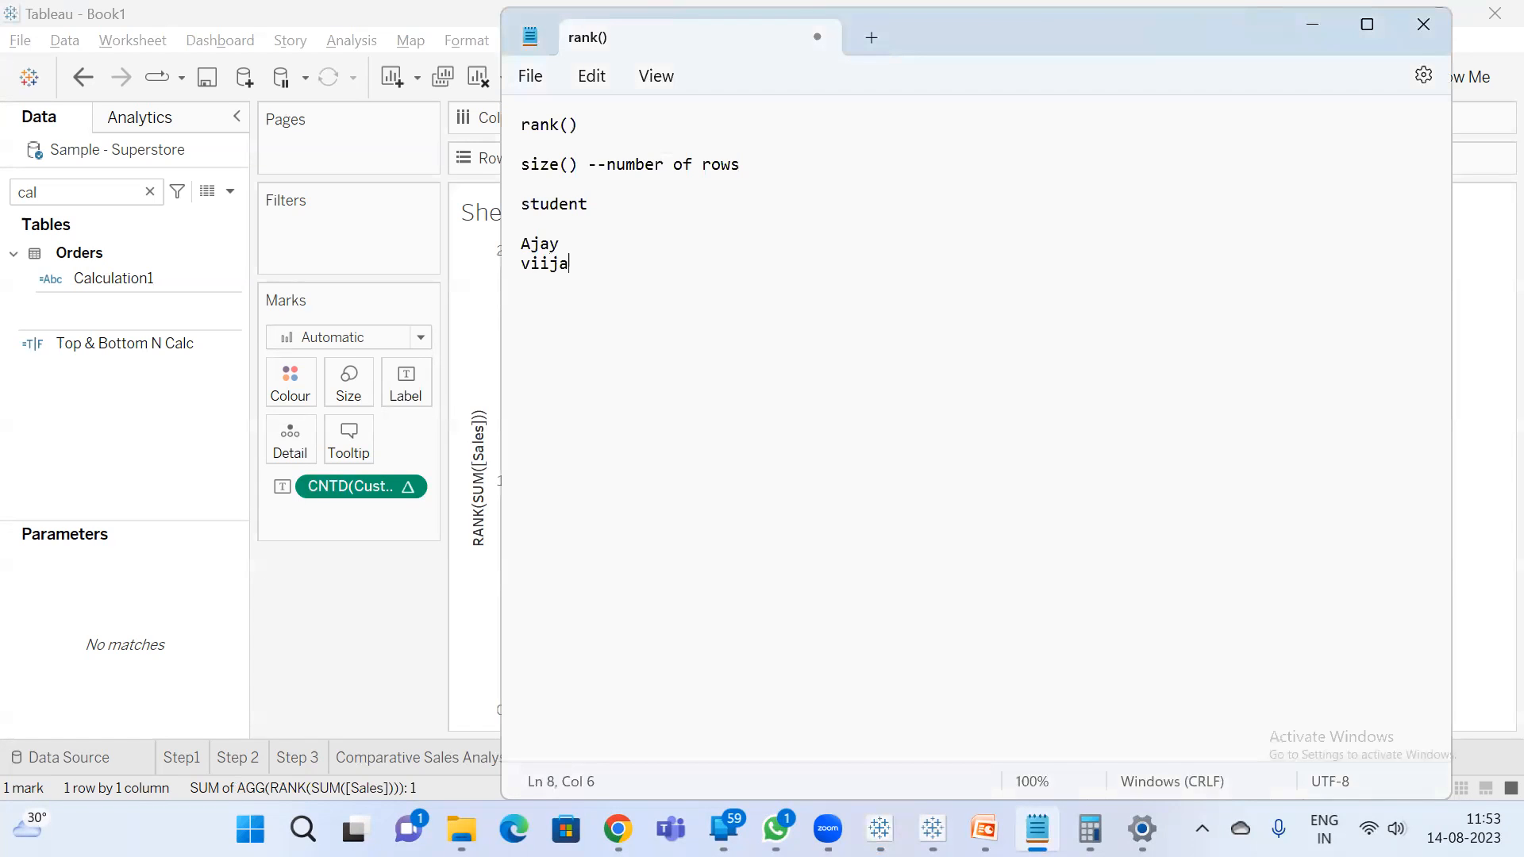
text(y raj)
text(y)
key(BackSpace)
key(BackSpace)
text(u)
- Enter the marks 500, 450 and 450 beside the three students and add a fourth student with 350
click(599, 241)
text(5-)
key(BackSpace)
text(00)
click(579, 264)
text(450 raju)
text(    450)
key(Return)
key(Return)
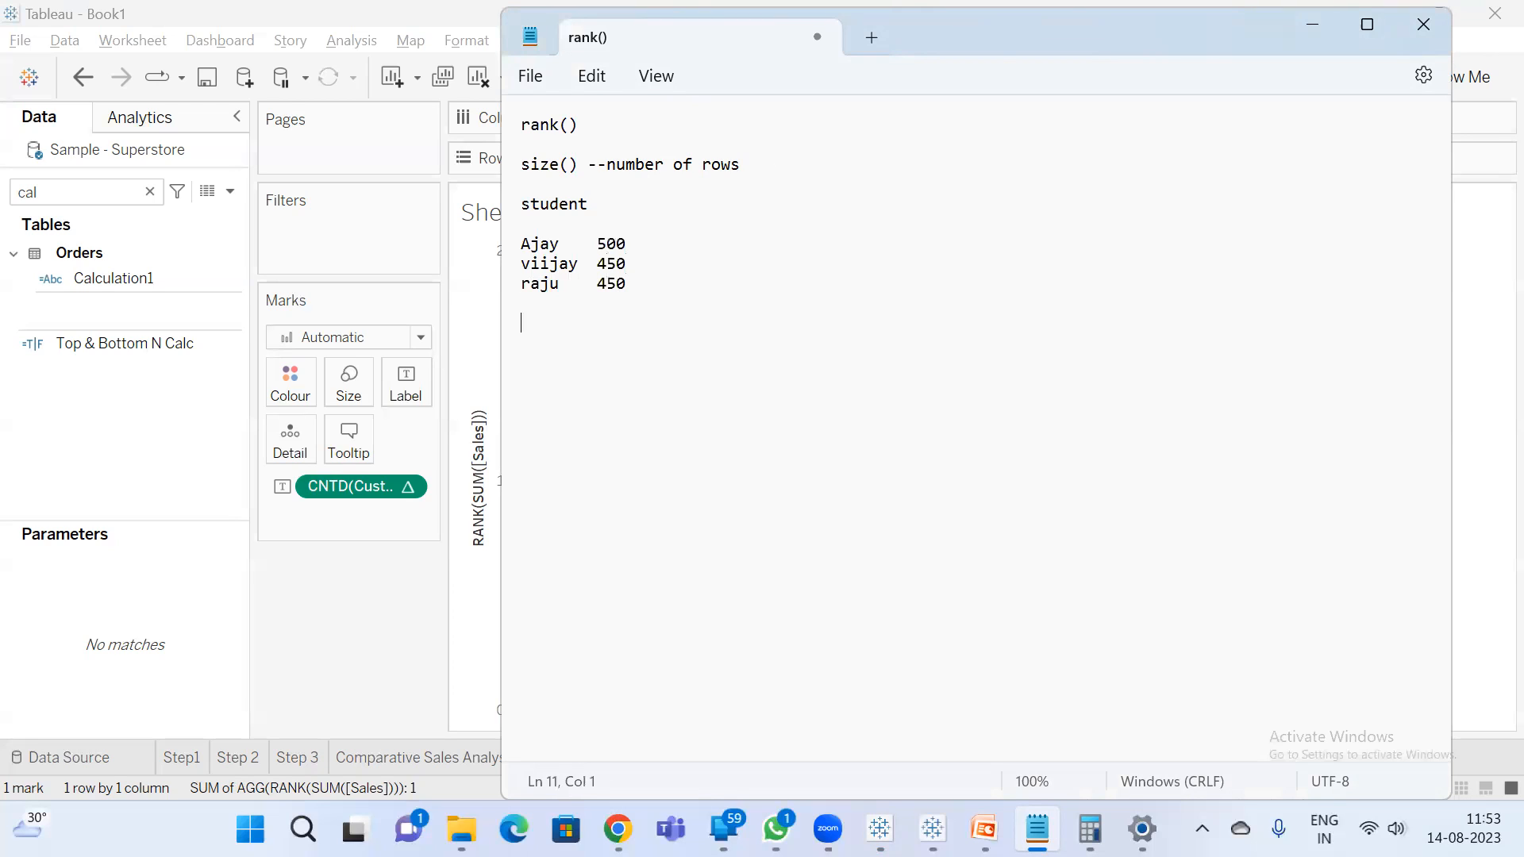
key(BackSpace)
text(Rani    350)
- Annotate the first three students' marks with the ranks ---1, ---2 and ---2
click(684, 238)
text(---1)
key(BackSpace)
text(---2   ---2)
- Check the rank type options in Tableau and add rank ---4 beside the 350 mark in Notepad
key(alt+Tab)
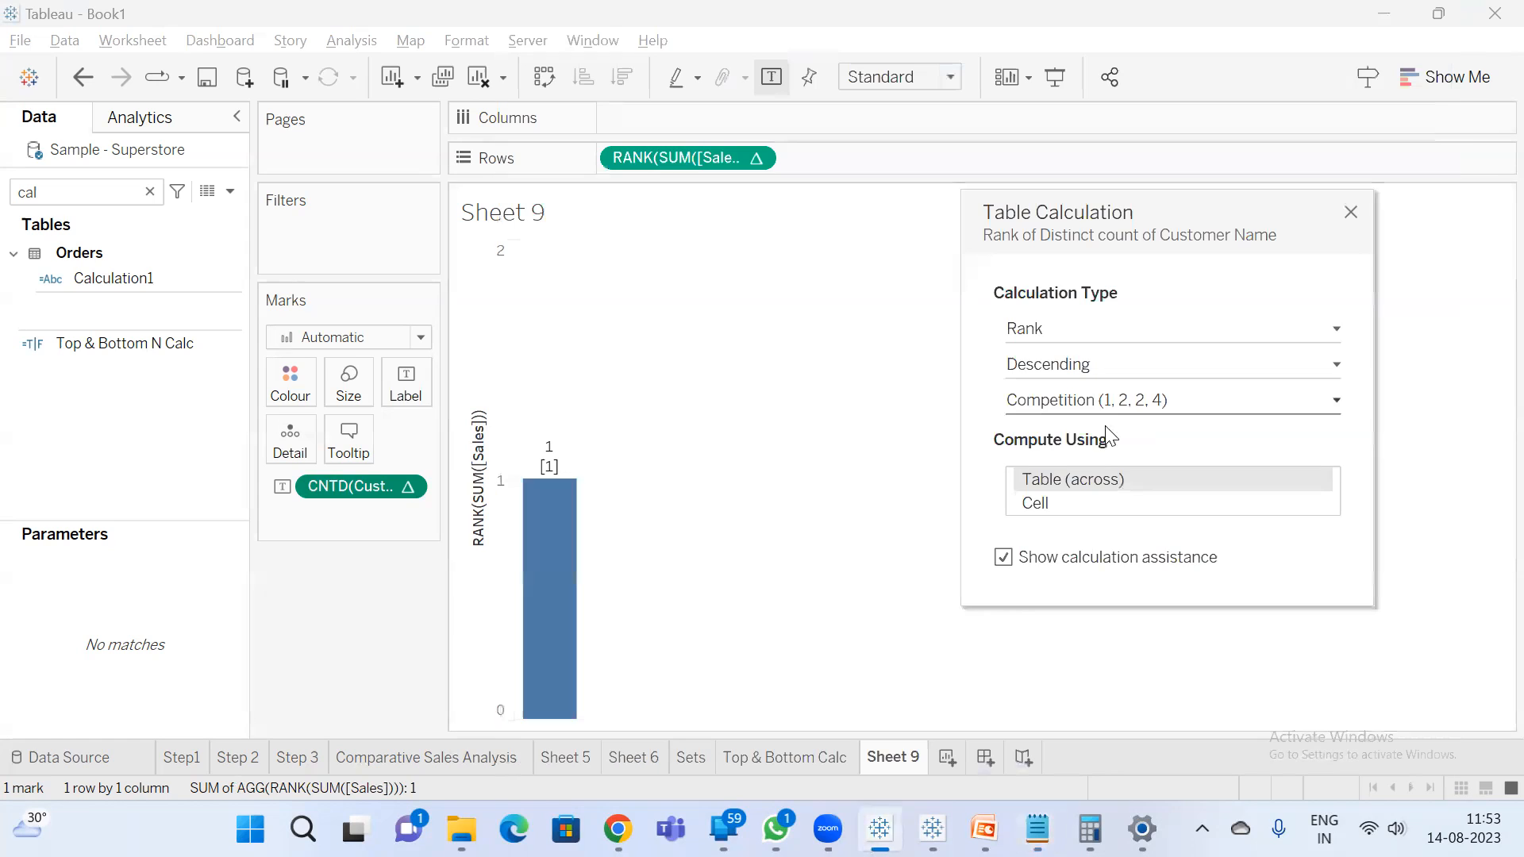
click(1123, 399)
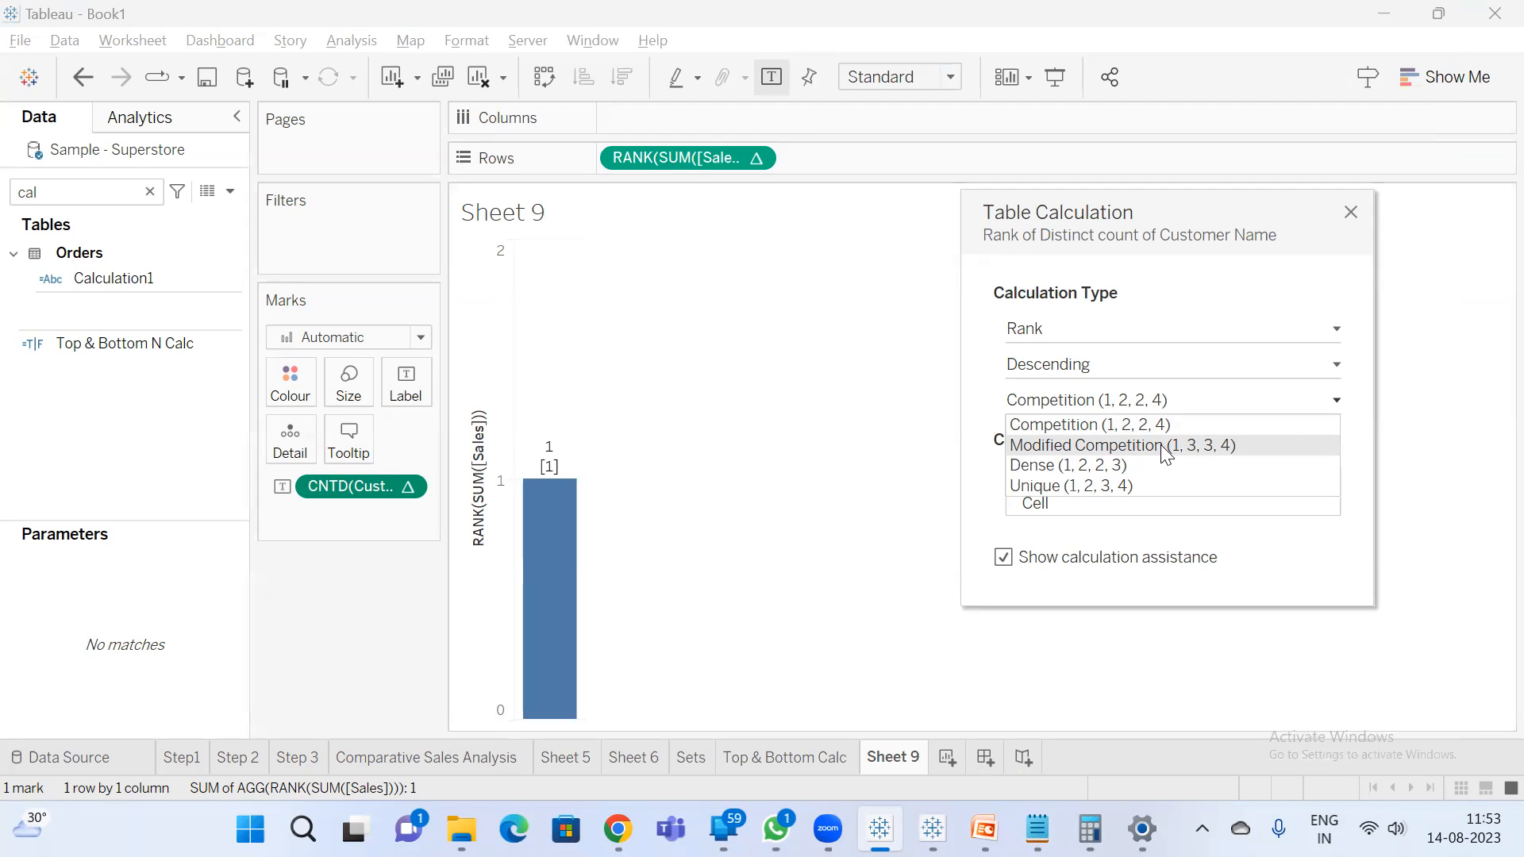
key(alt+Tab)
click(653, 305)
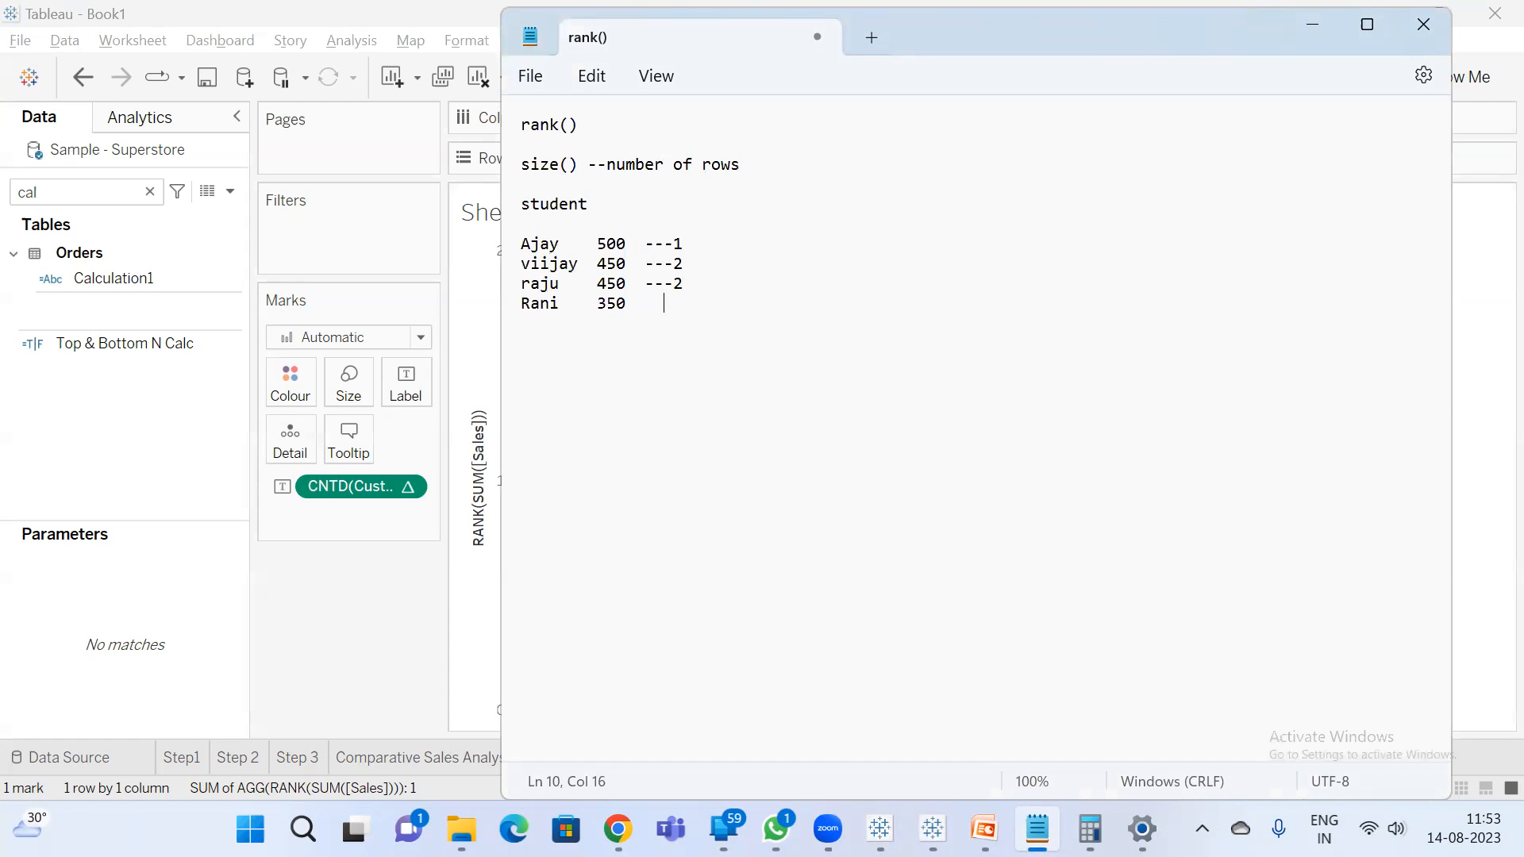
key(BackSpace)
text(---4)
- Add the heading Competition rank above the rank column of the student list
click(665, 213)
click(640, 223)
text(Competition rank)
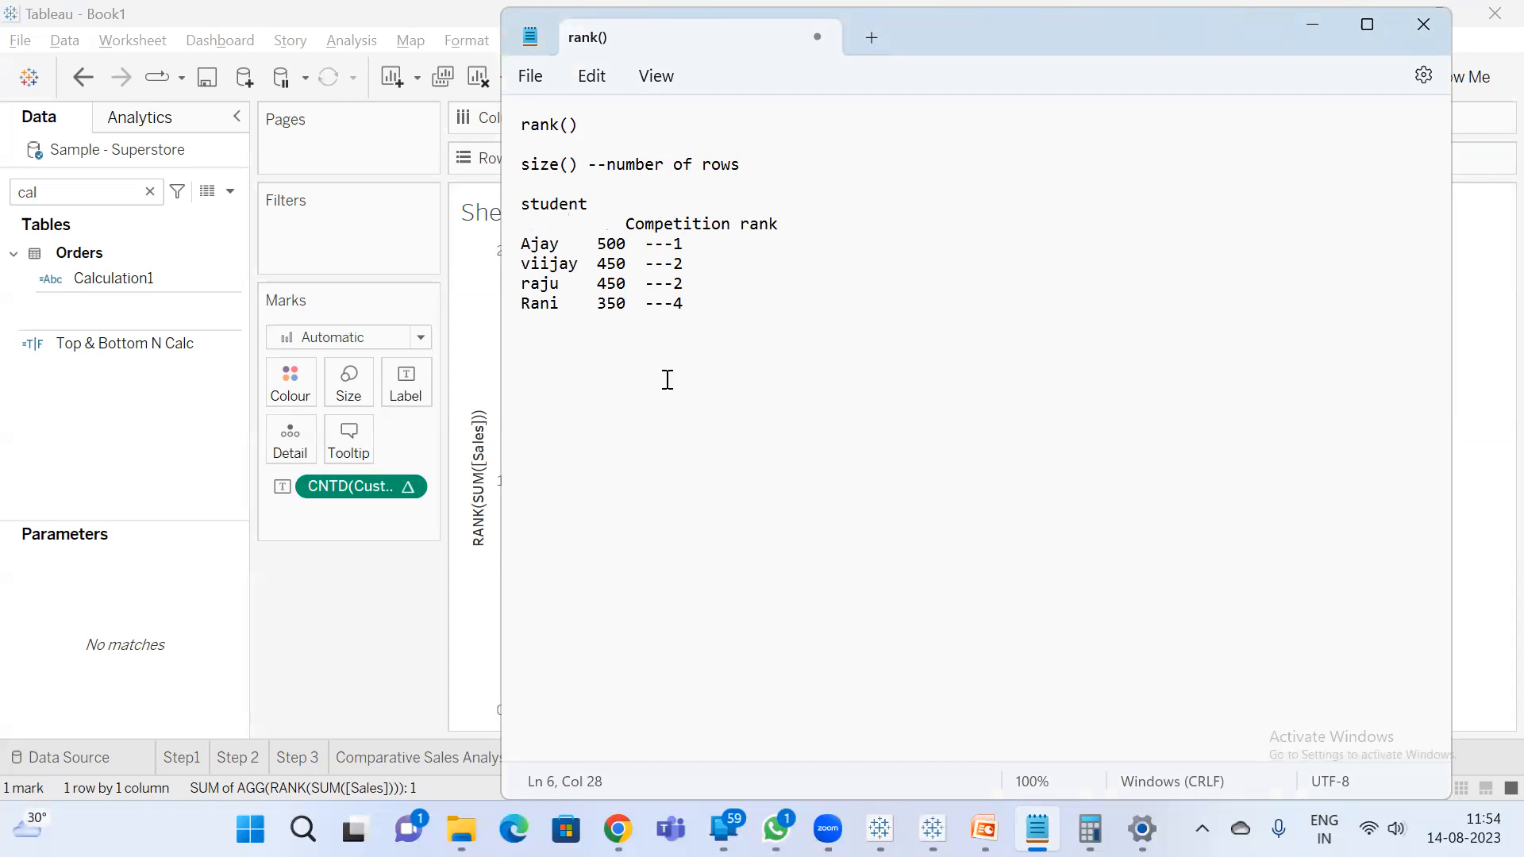
- Check the rank type options in Tableau and add a second rank column in Notepad with dashed ranks 1, 3, 3 and 4
key(alt+Tab)
click(1156, 410)
click(1085, 420)
key(alt+Tab)
key(Down)
text(-----------1)
key(Down)
text(-----------3)
key(Down)
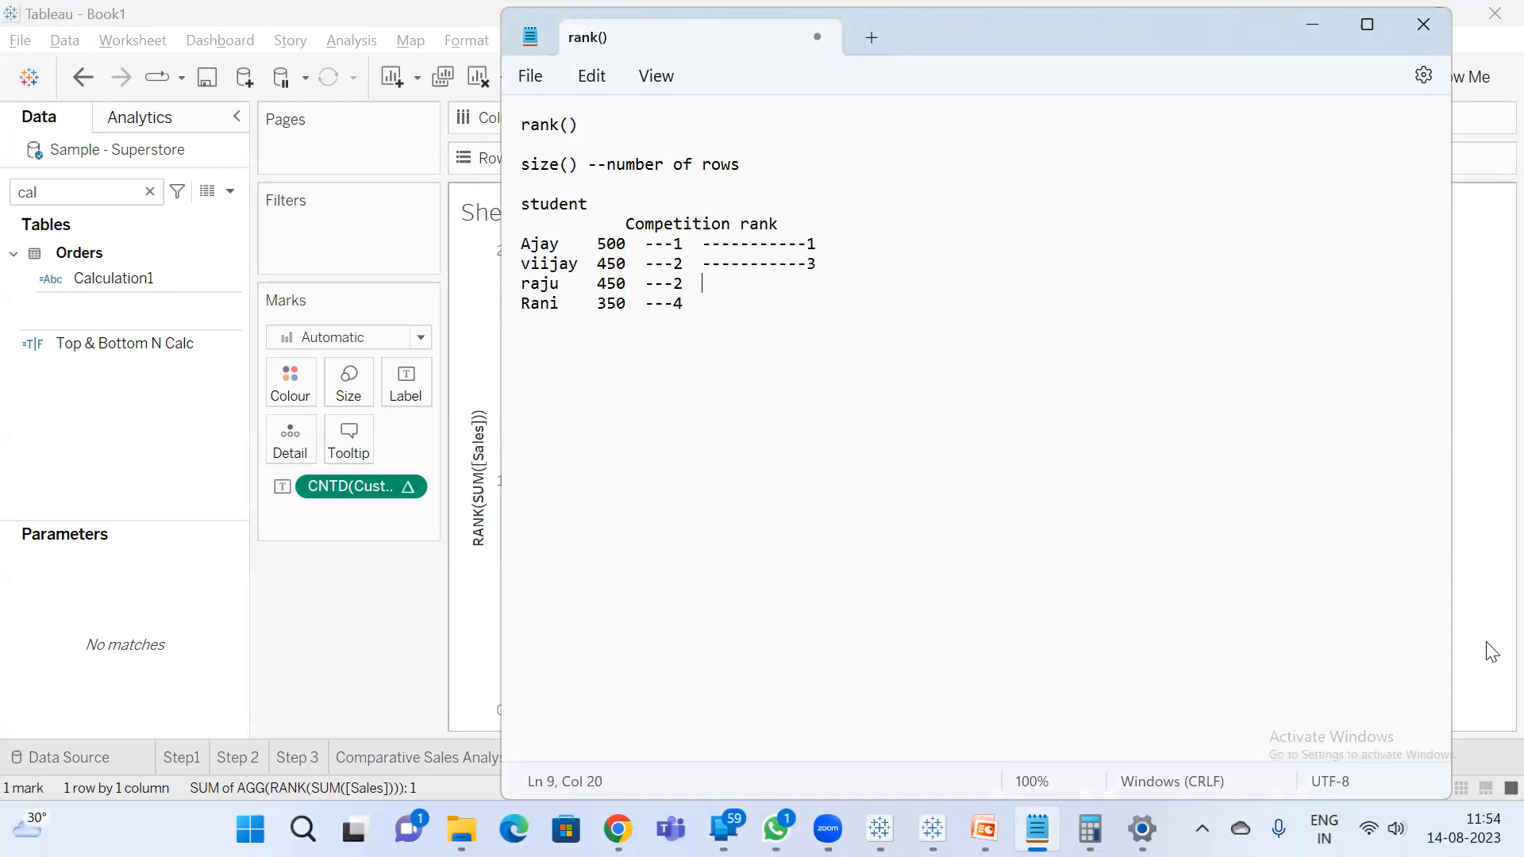
text(-----------3)
key(Down)
text(---4  -----------4)
- Replace the word rank in the heading row with Modified as the heading of the second rank column
double_click(764, 223)
text(m)
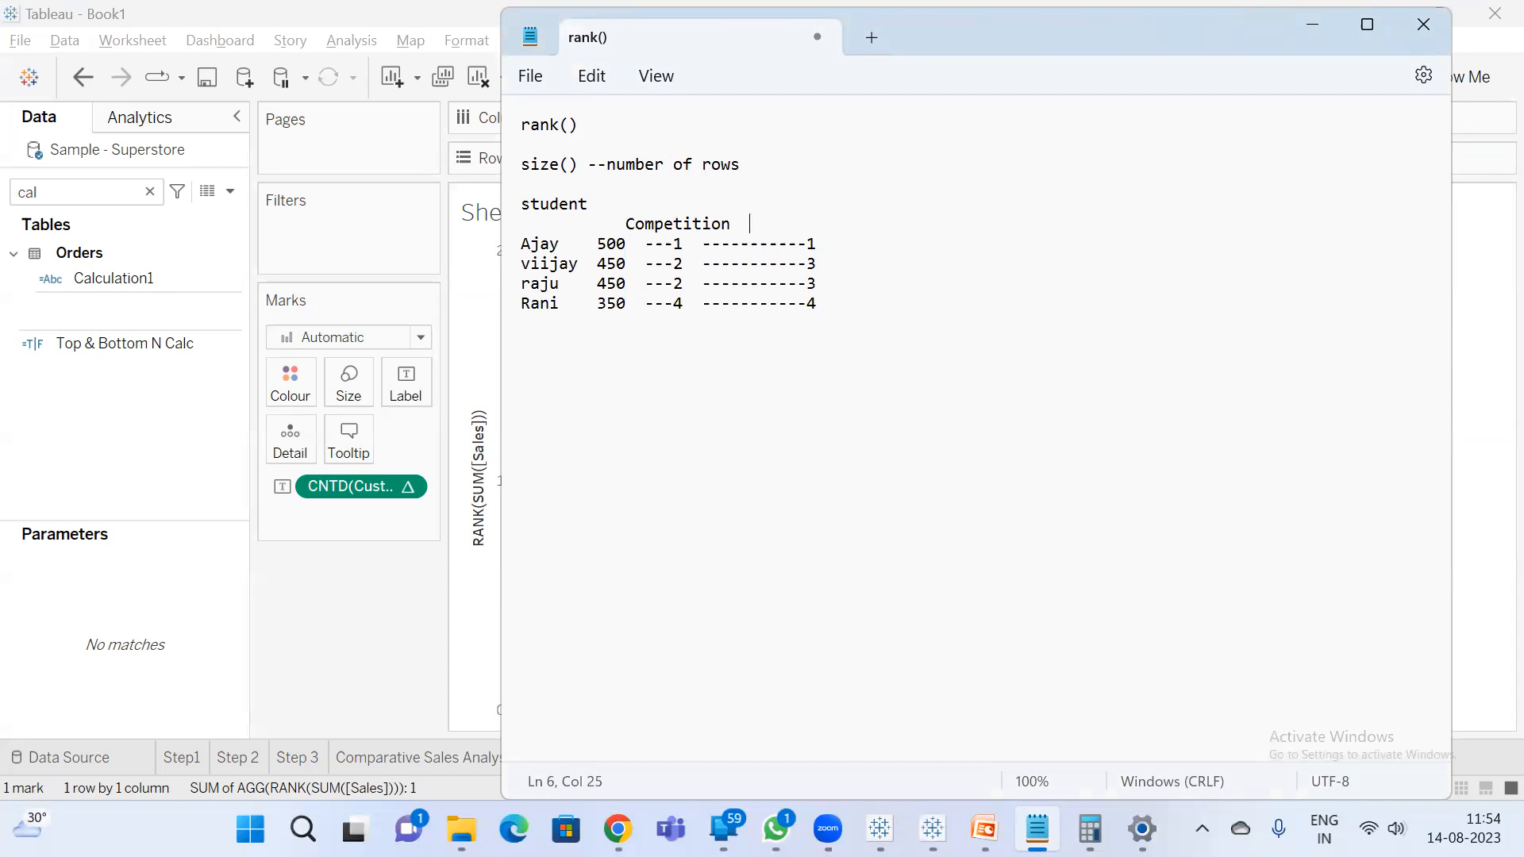
key(BackSpace)
text(Modified)
- Review the Dense option among Tableau's rank types and add the heading dense after Modified in the Notepad list
click(1483, 296)
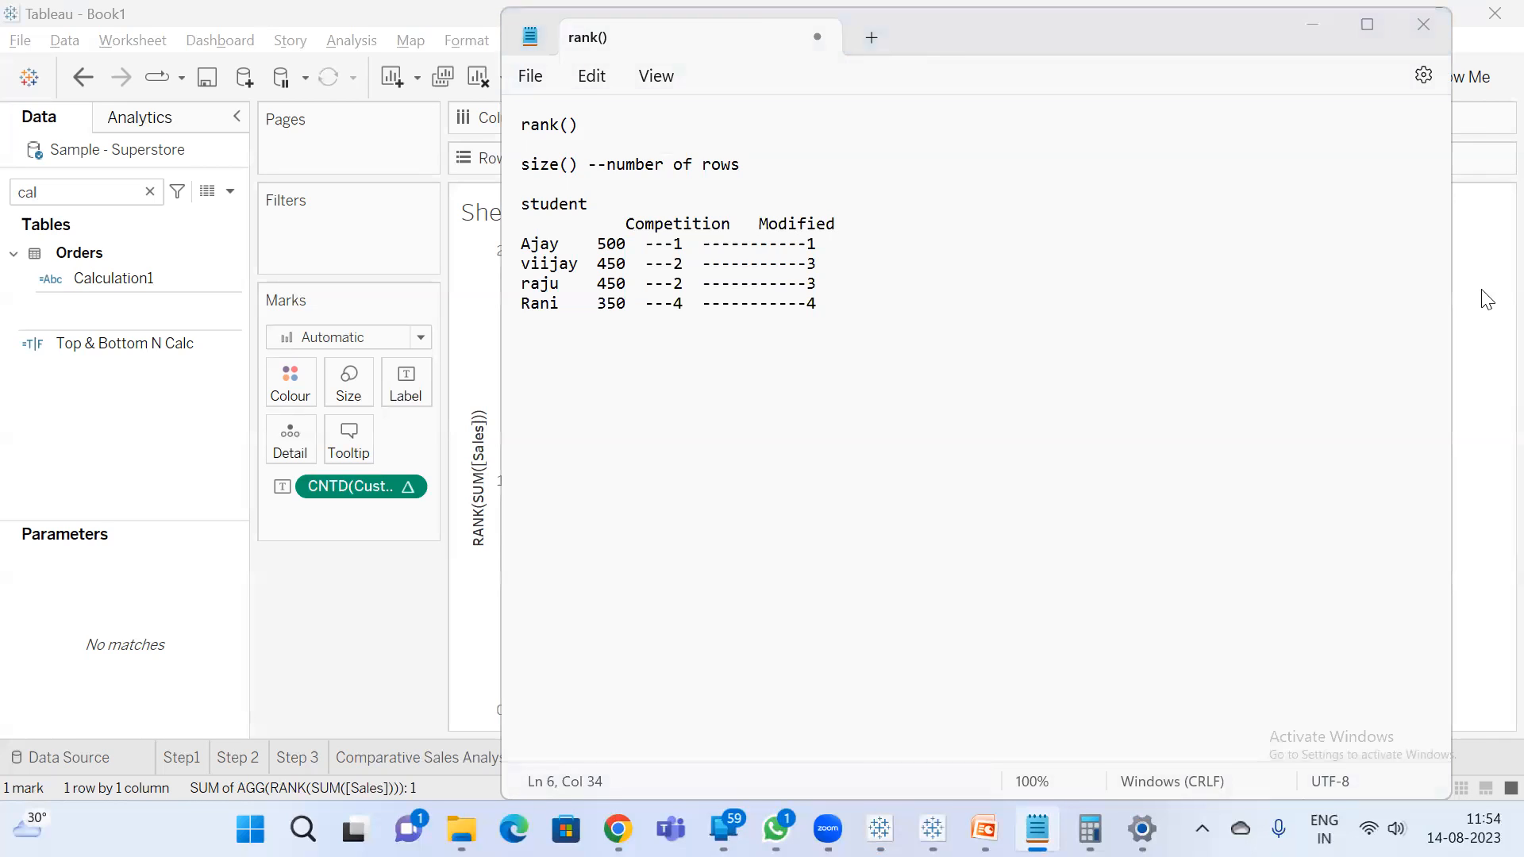
click(1145, 406)
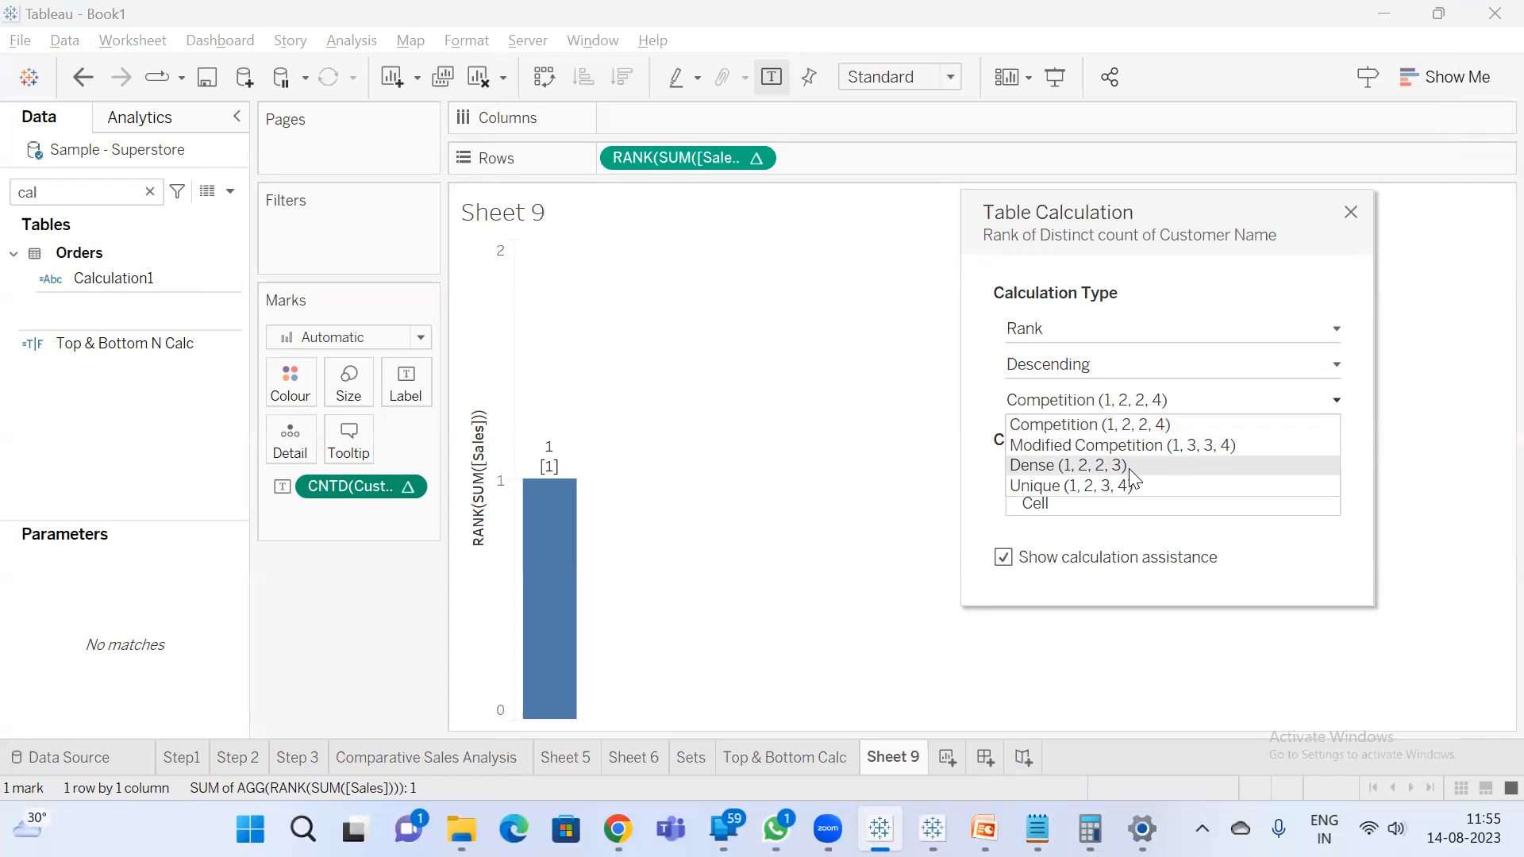
key(alt+Tab)
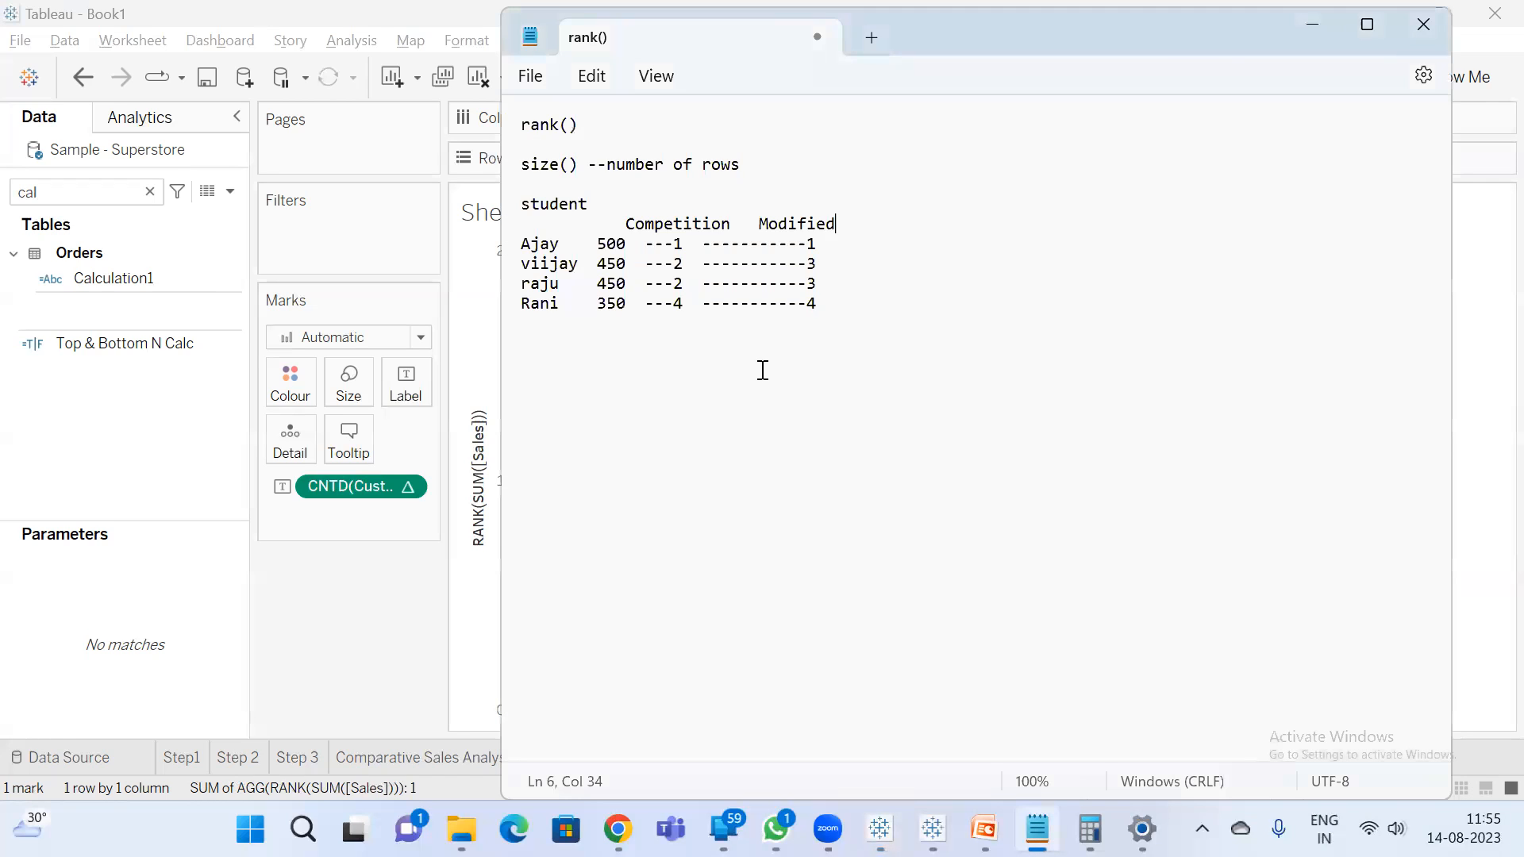
click(675, 284)
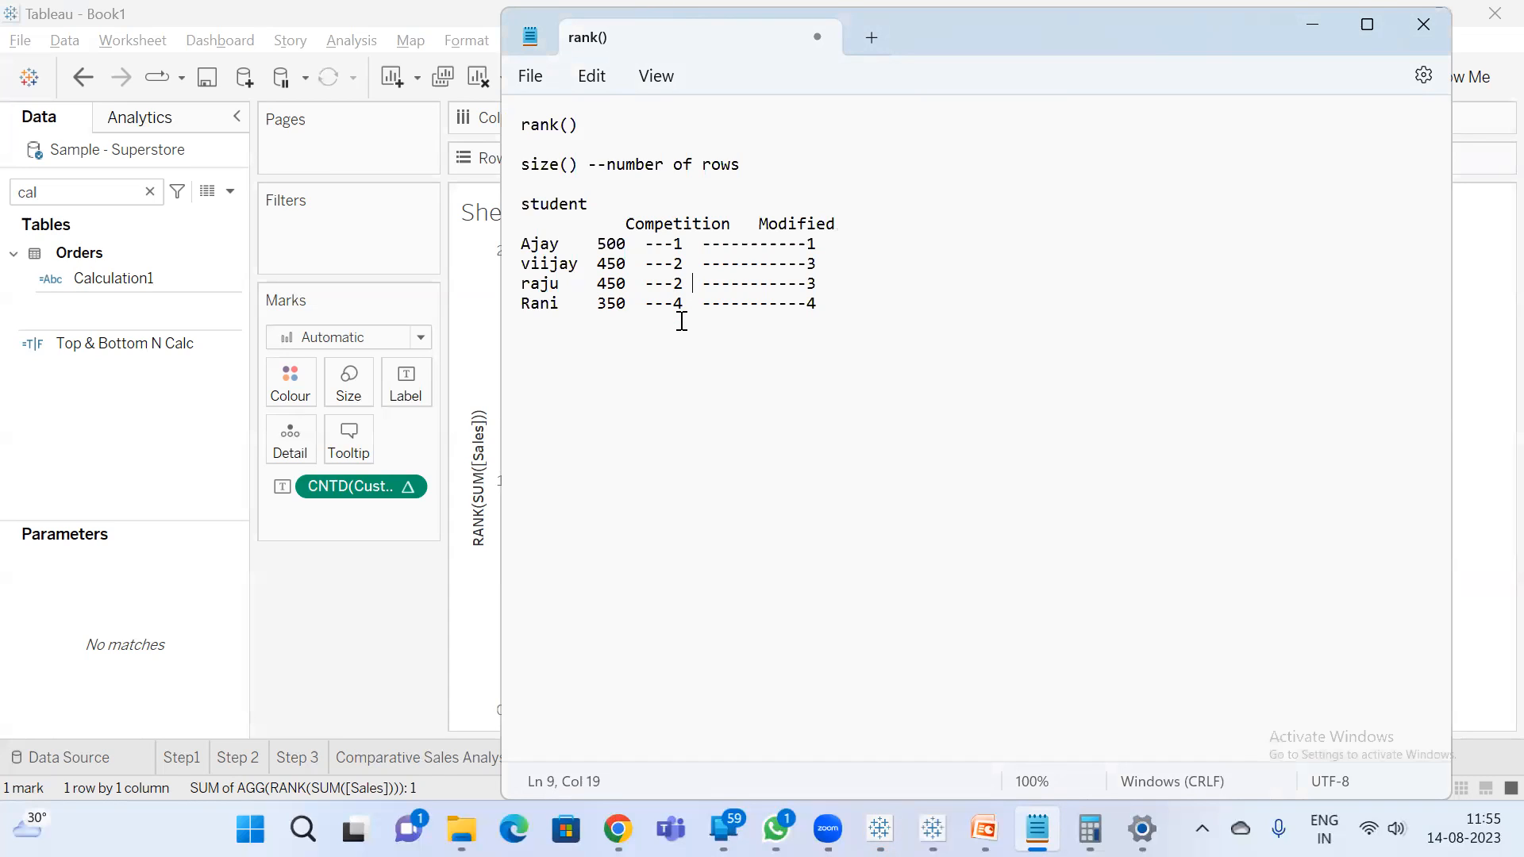
click(682, 303)
click(892, 221)
text(dense)
- Fill the dense column with the ranks ----1, ----2, ----2 and ----3 for the four students
key(Down)
text(----)
text(1)
text( ----)
text(2)
text( ----)
text(2)
key(Down)
text(---4  )
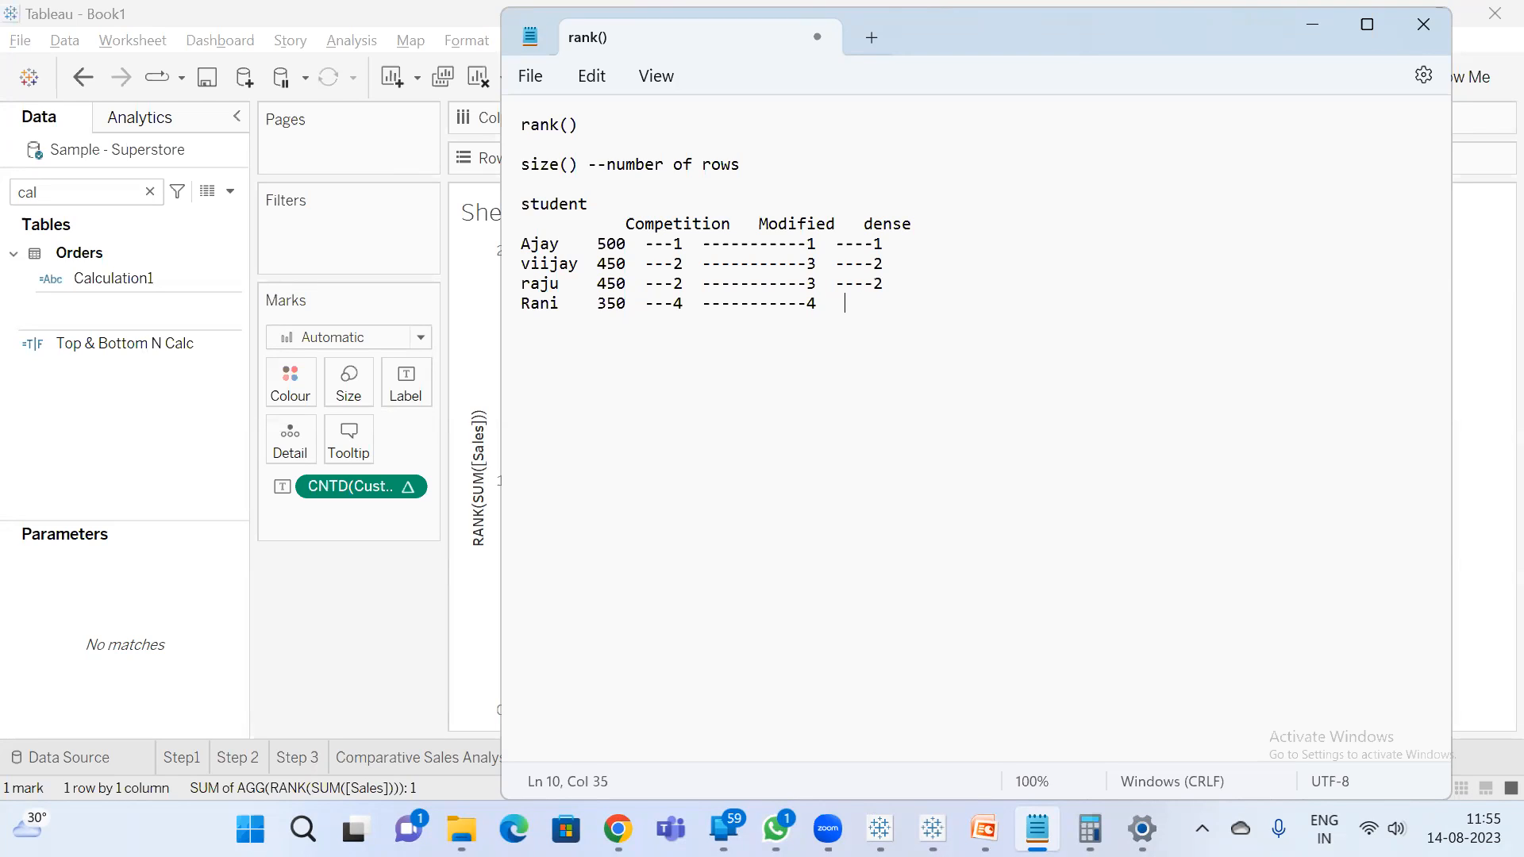
text(----)
text(3)
- Check the Unique rank type in Tableau and add the heading unique rank after dense in the Notepad list
click(942, 221)
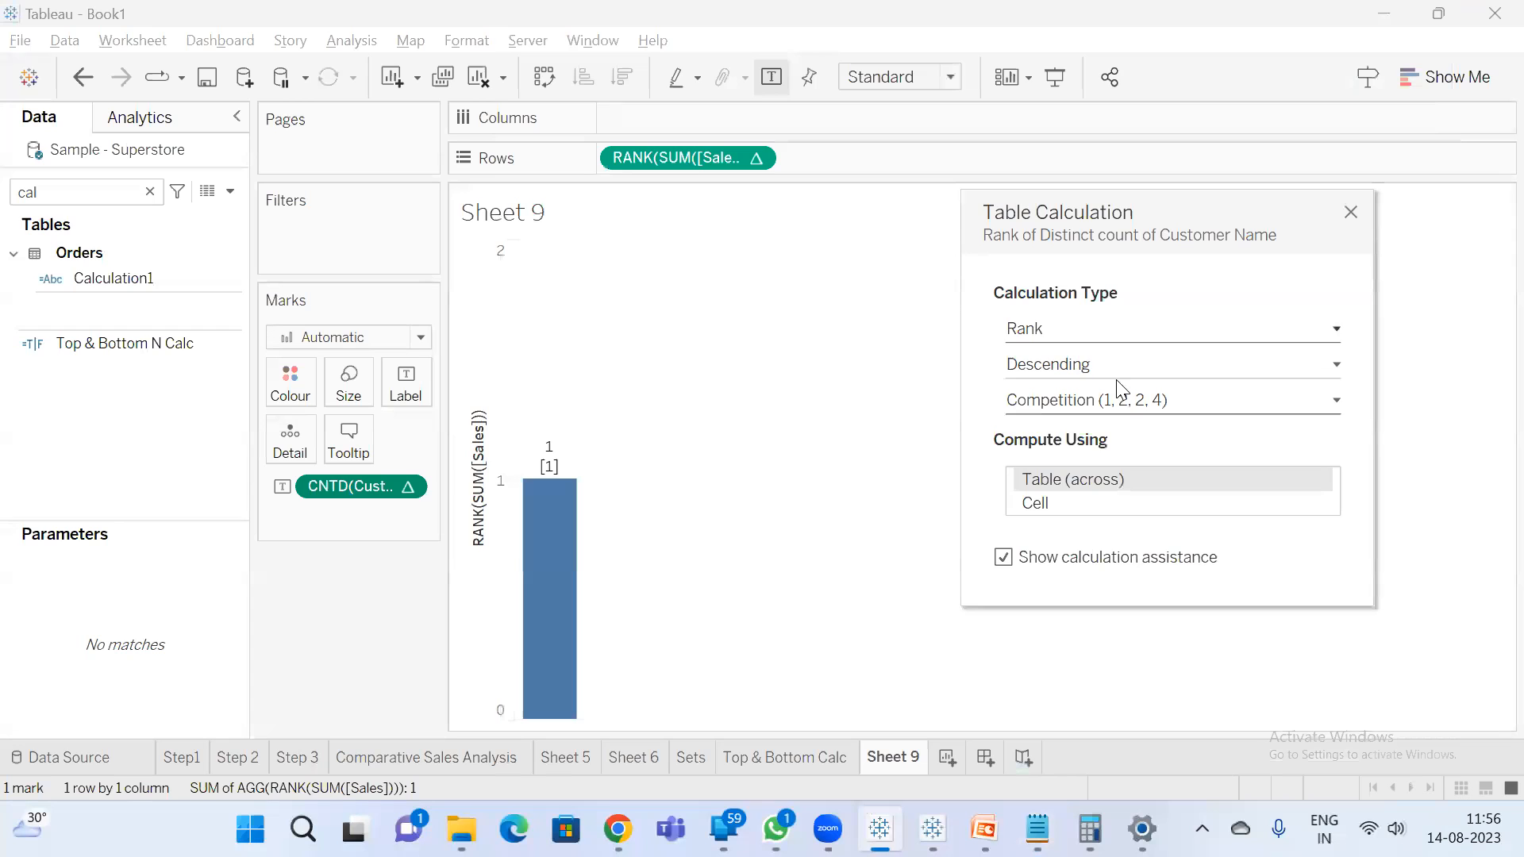
click(1150, 407)
key(alt+Tab)
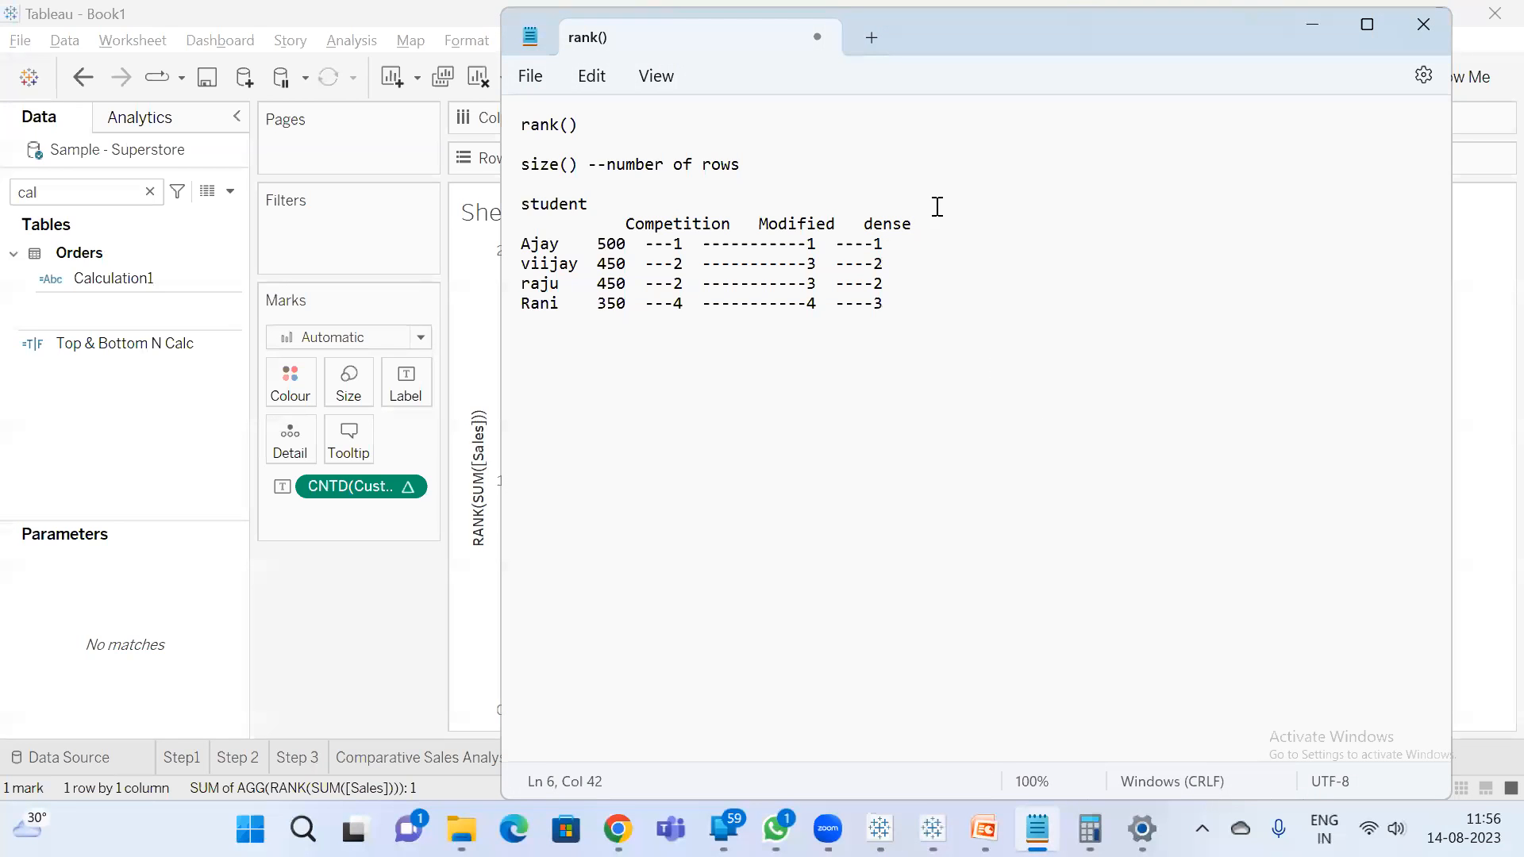
text(unique rank)
- Fill the unique rank column with 1, 3, 2 and 4 for the four students in listed order
text(1)
key(Down)
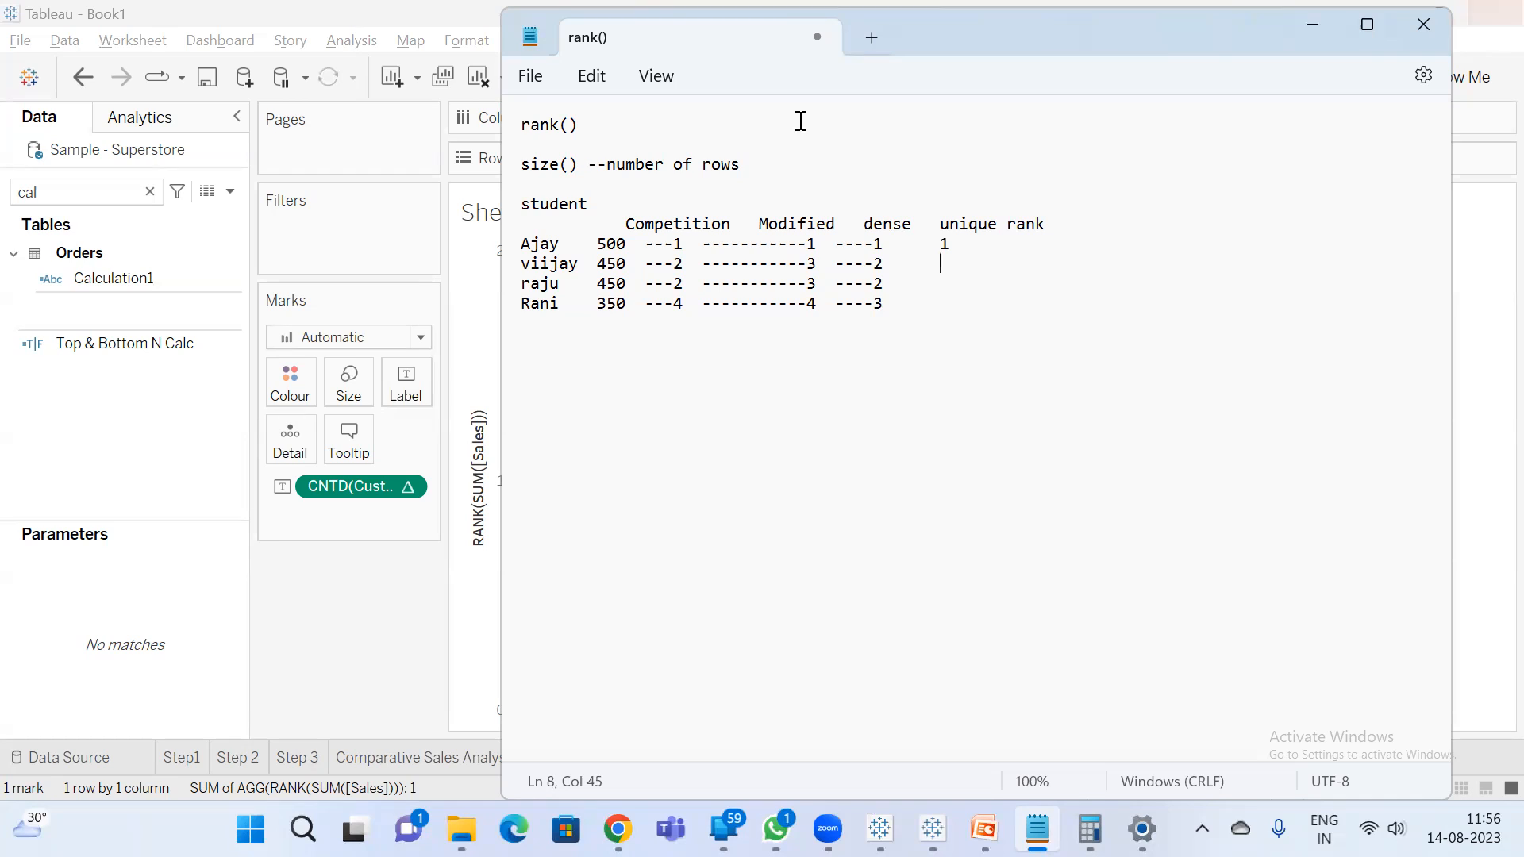
click(542, 286)
click(529, 283)
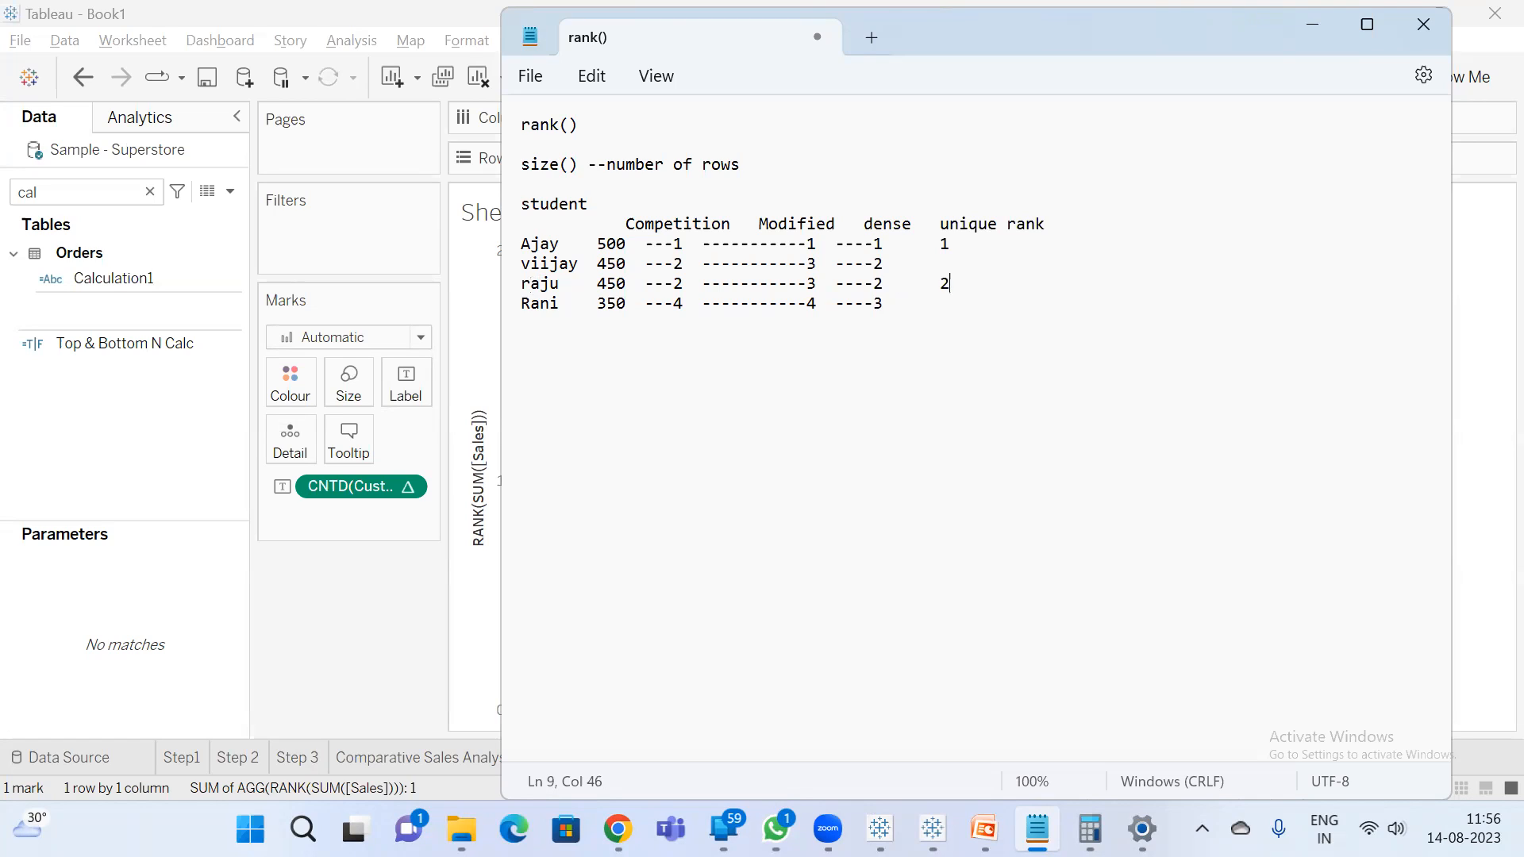
click(914, 262)
click(910, 312)
- Review the four rank types in Tableau's Table Calculation dialog and close the dialog
click(1330, 30)
click(1166, 399)
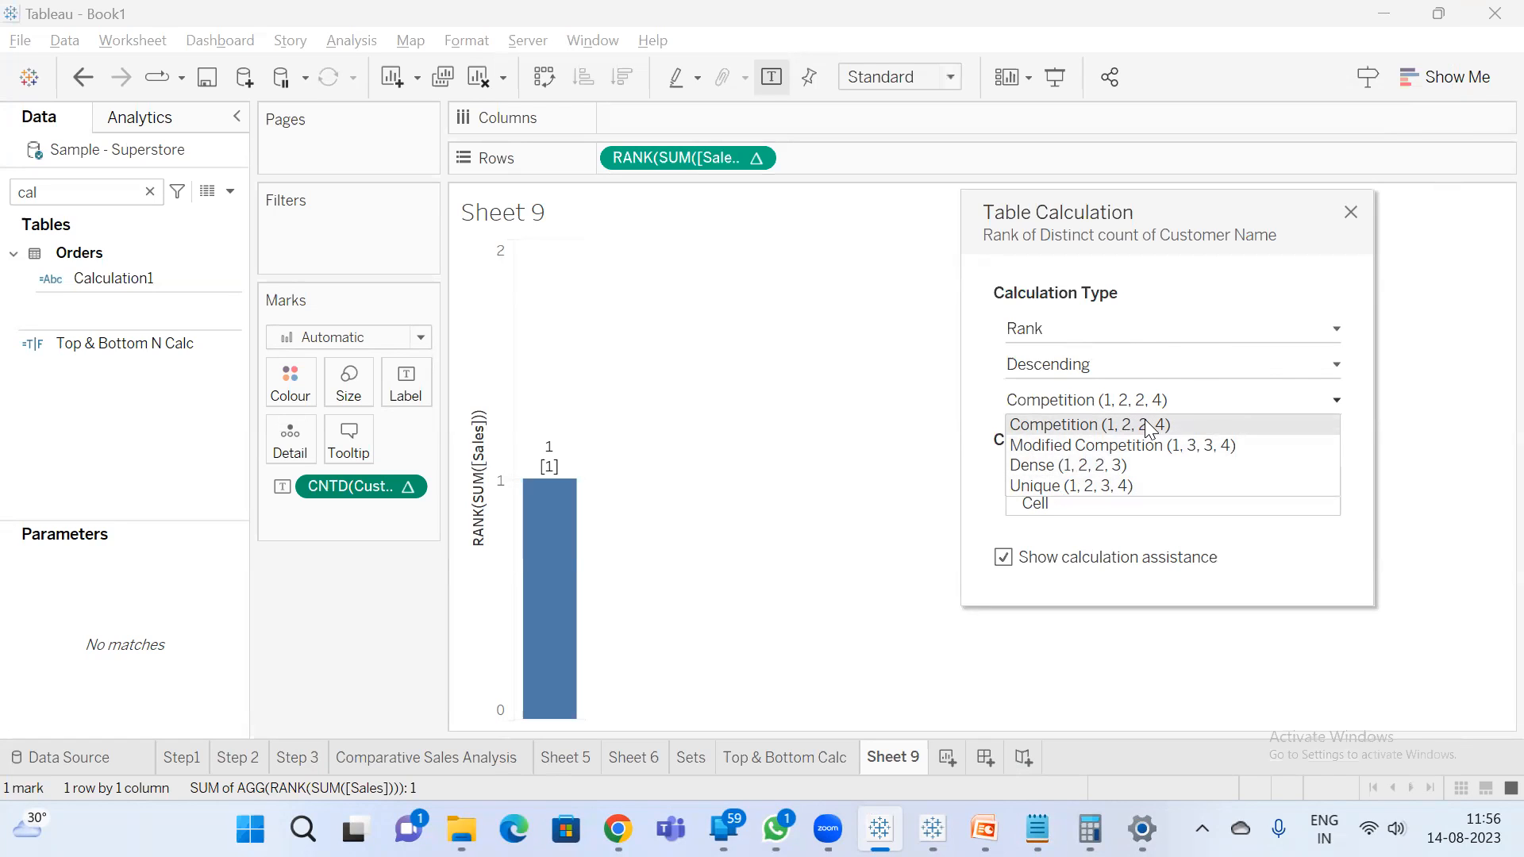
click(1349, 213)
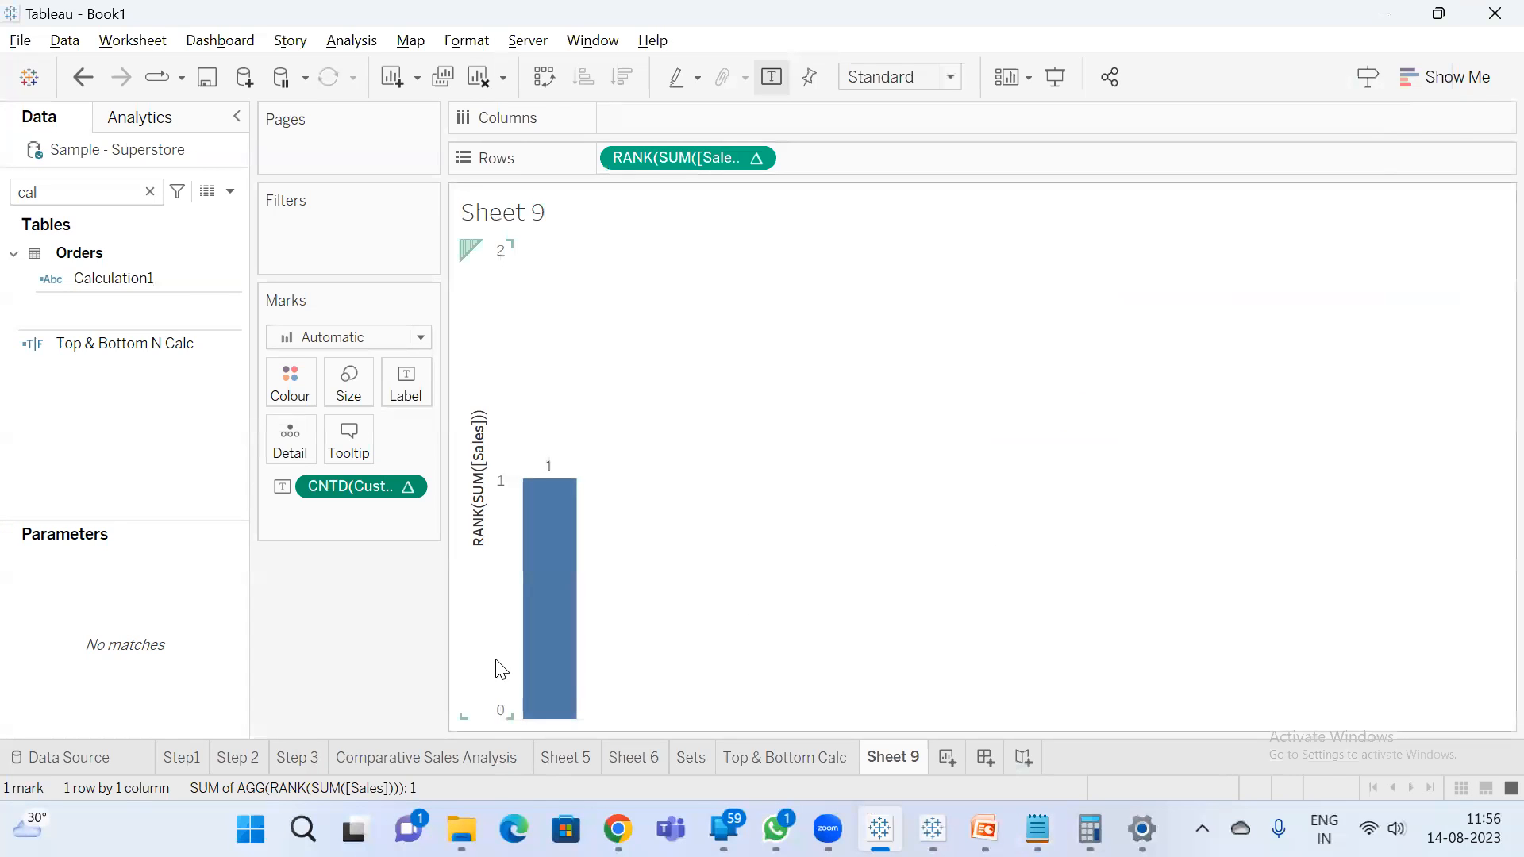
- Return to Notepad and compare the students' ranks in the dense column of the list
key(alt+Tab)
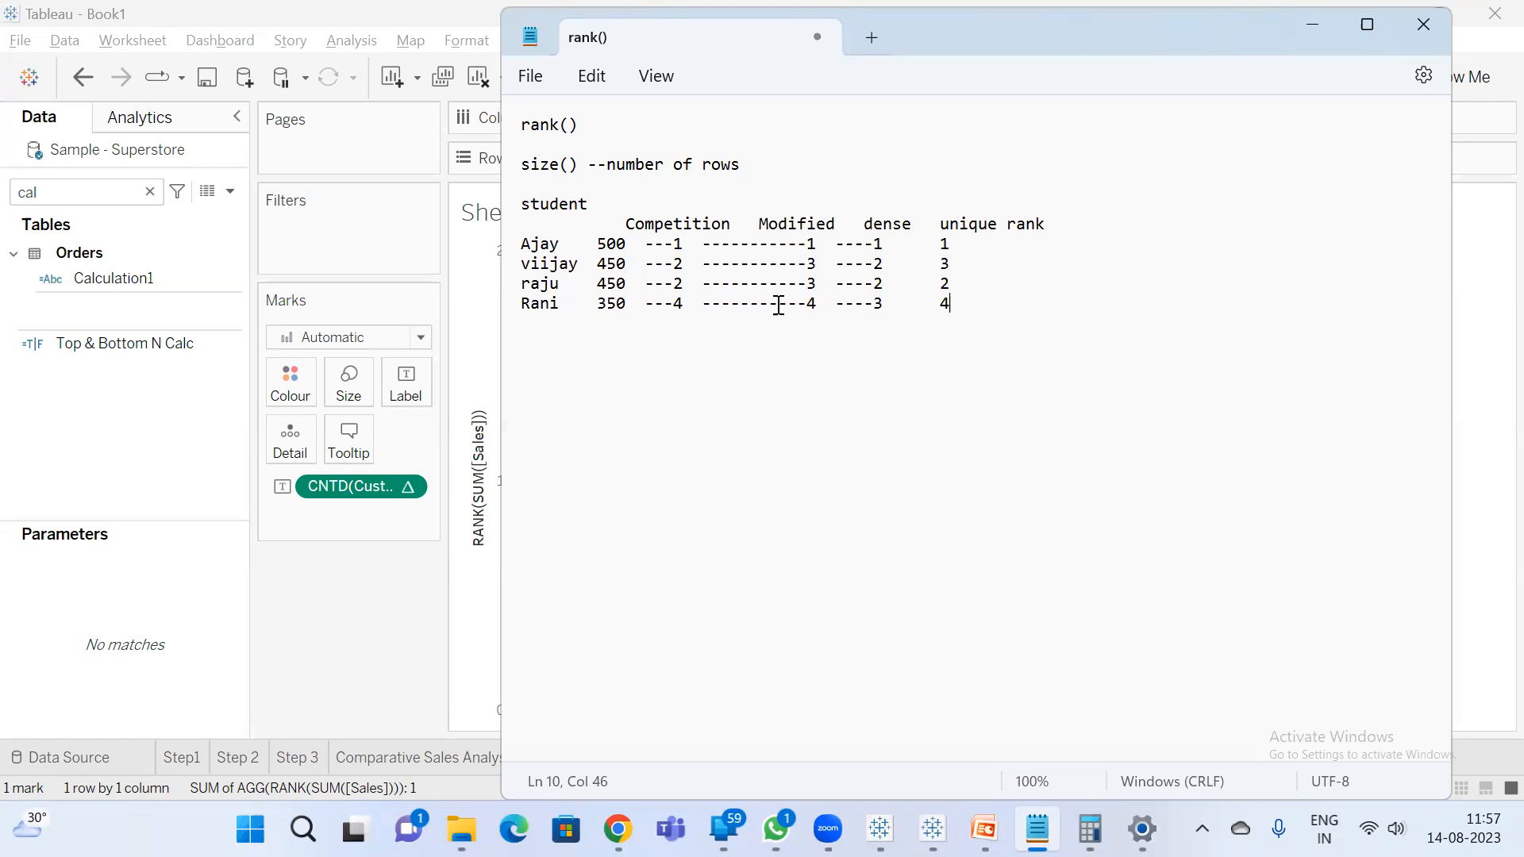
drag(891, 303, 893, 272)
click(867, 264)
click(883, 229)
click(886, 295)
click(880, 228)
- Switch to the Google Meet call in Chrome to read the participant's question, and minimize the browser
click(618, 829)
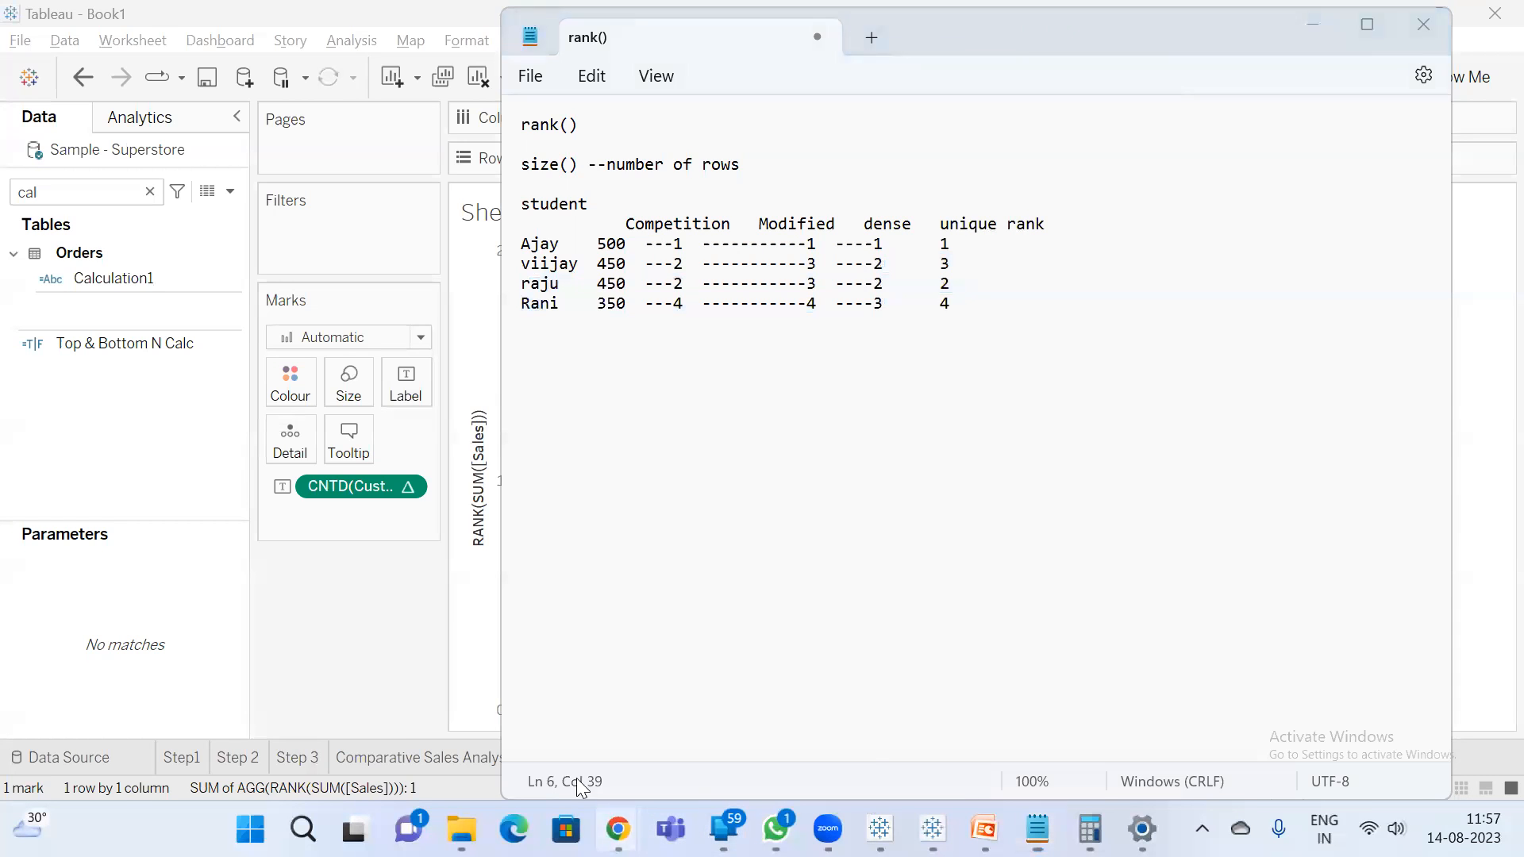
click(547, 710)
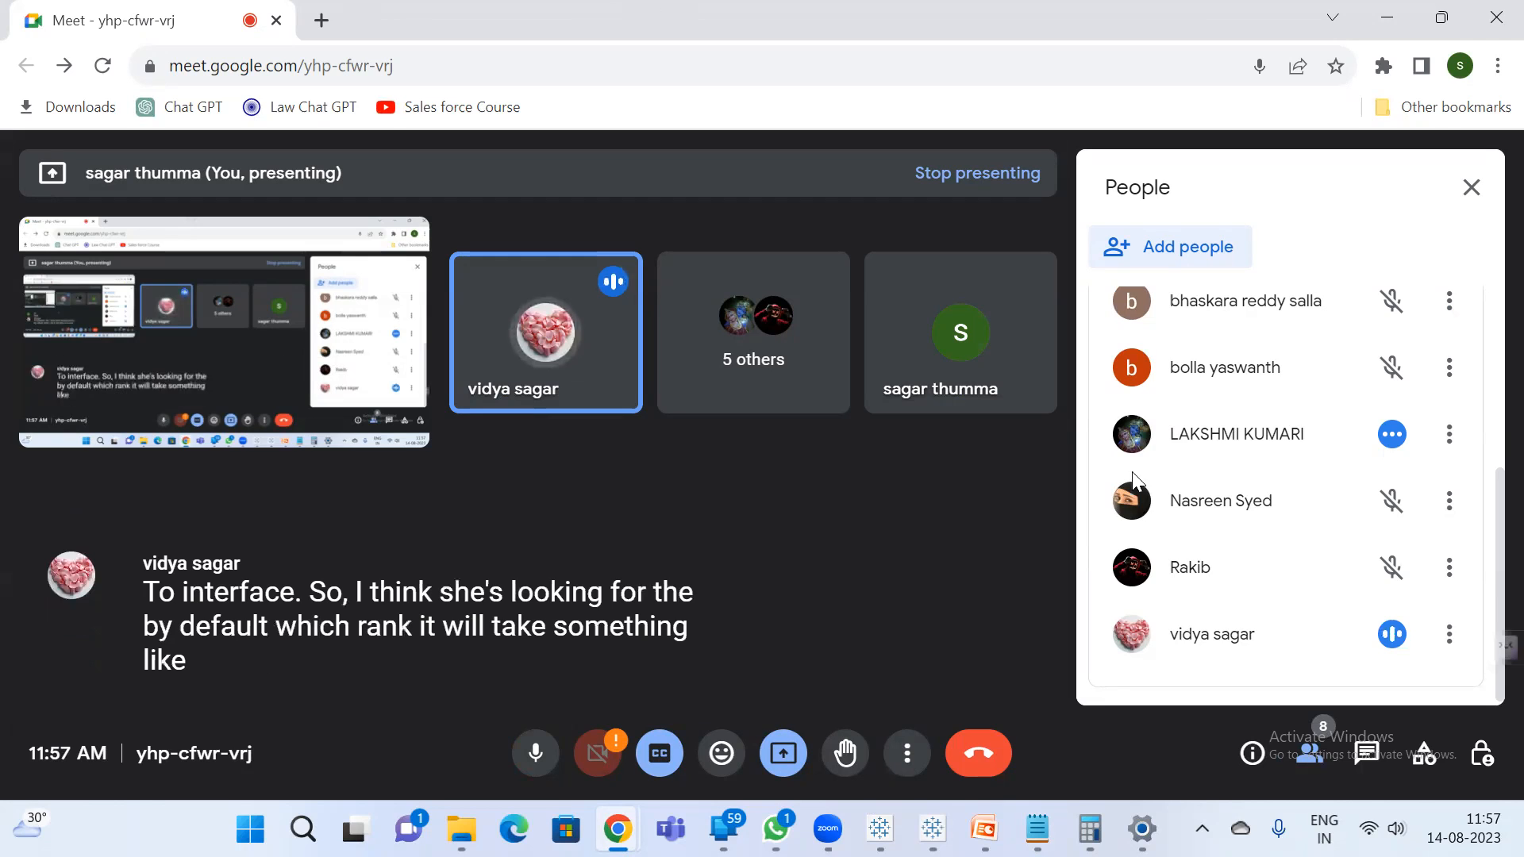
click(1387, 17)
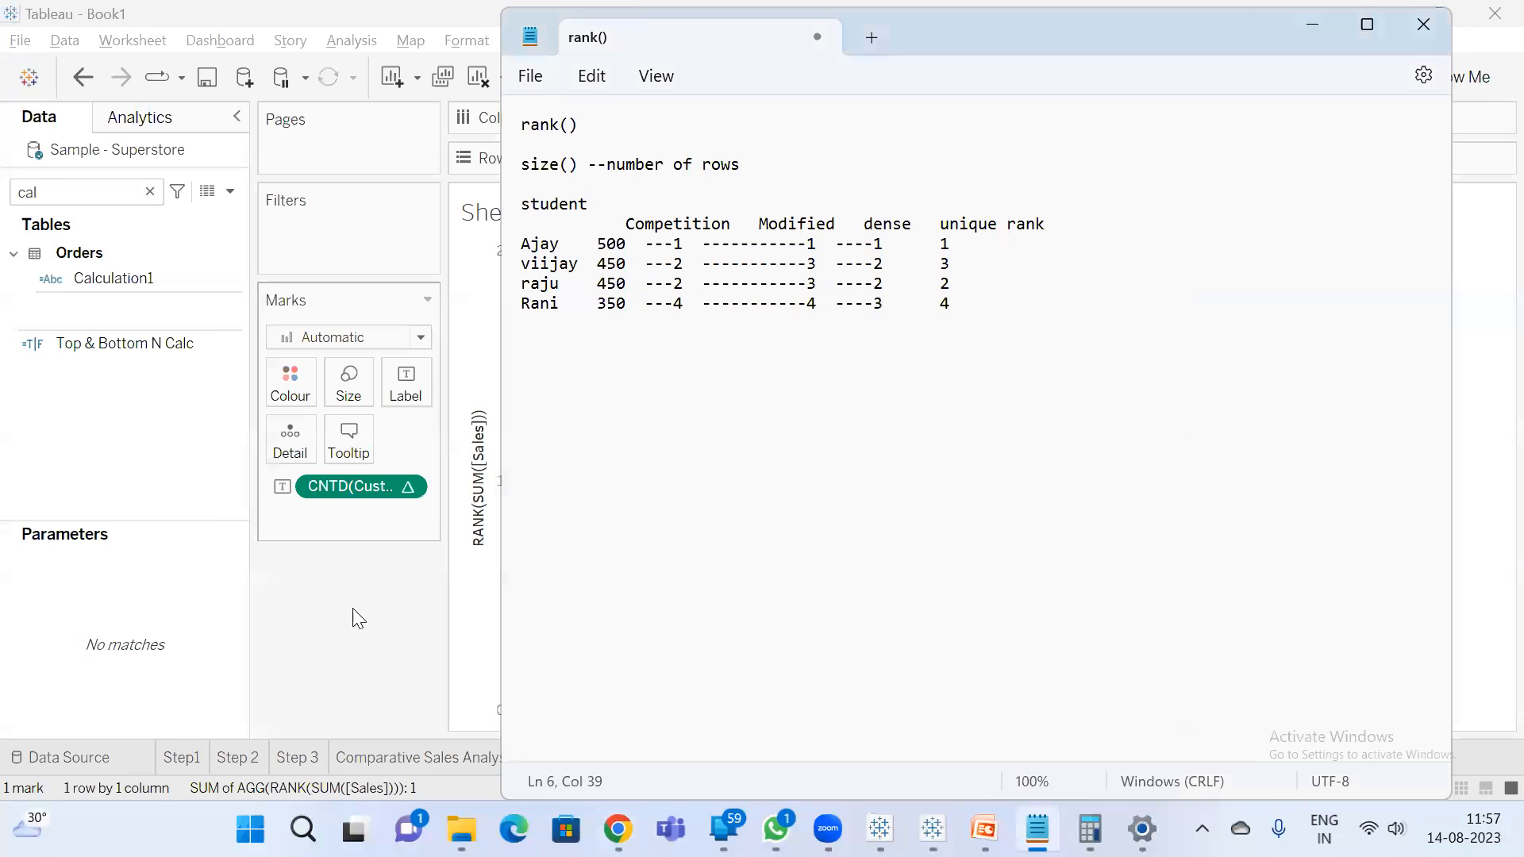
- Inspect the table calculation settings of the RANK(SUM([Sales])) field on the Top & Bottom Calc sheet in Tableau
click(381, 526)
right_click(725, 151)
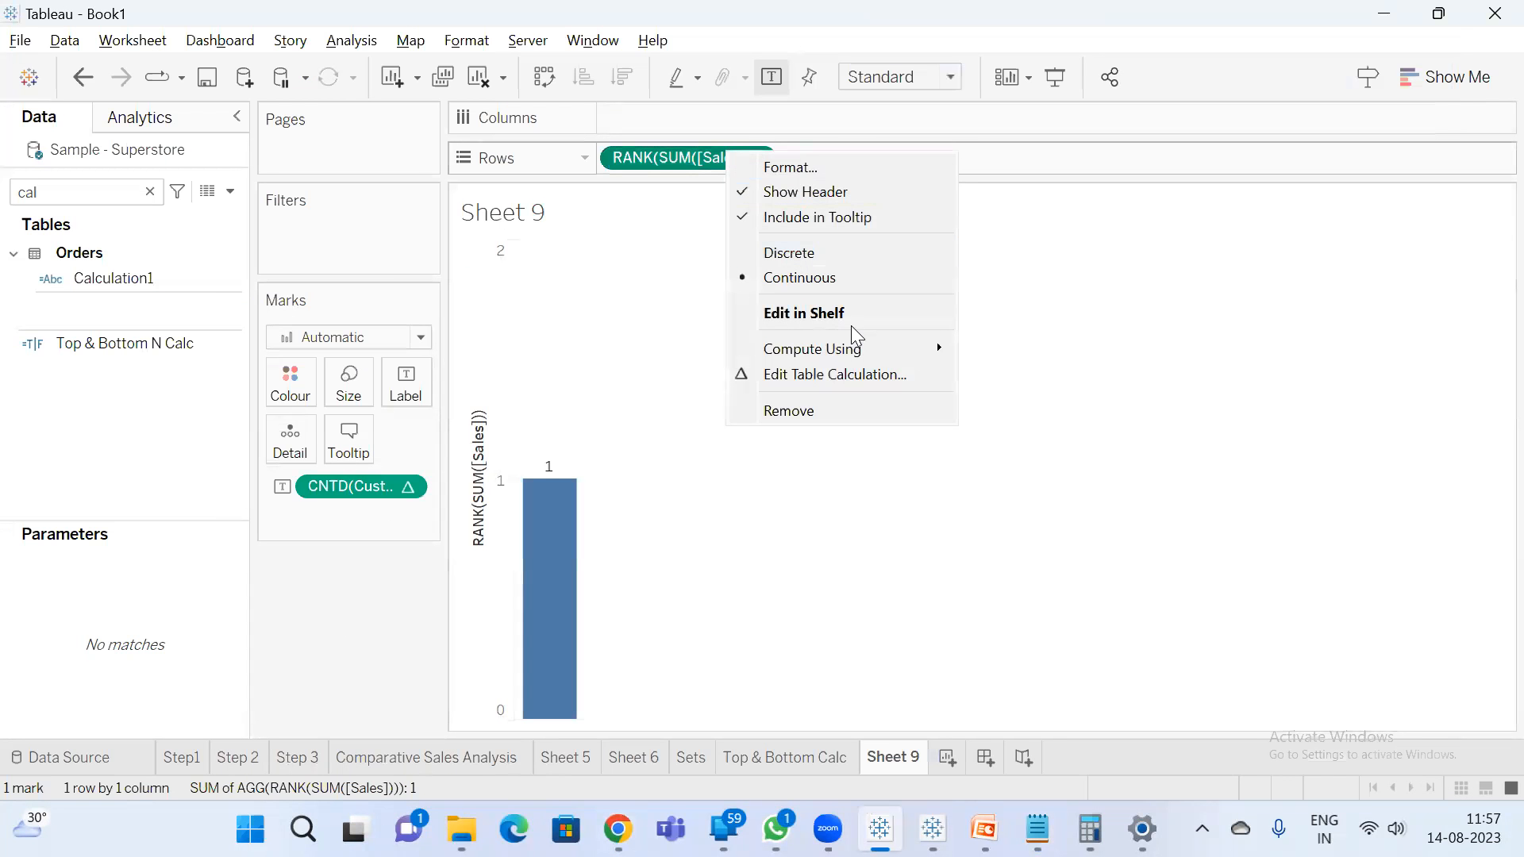
click(785, 760)
click(786, 760)
right_click(888, 158)
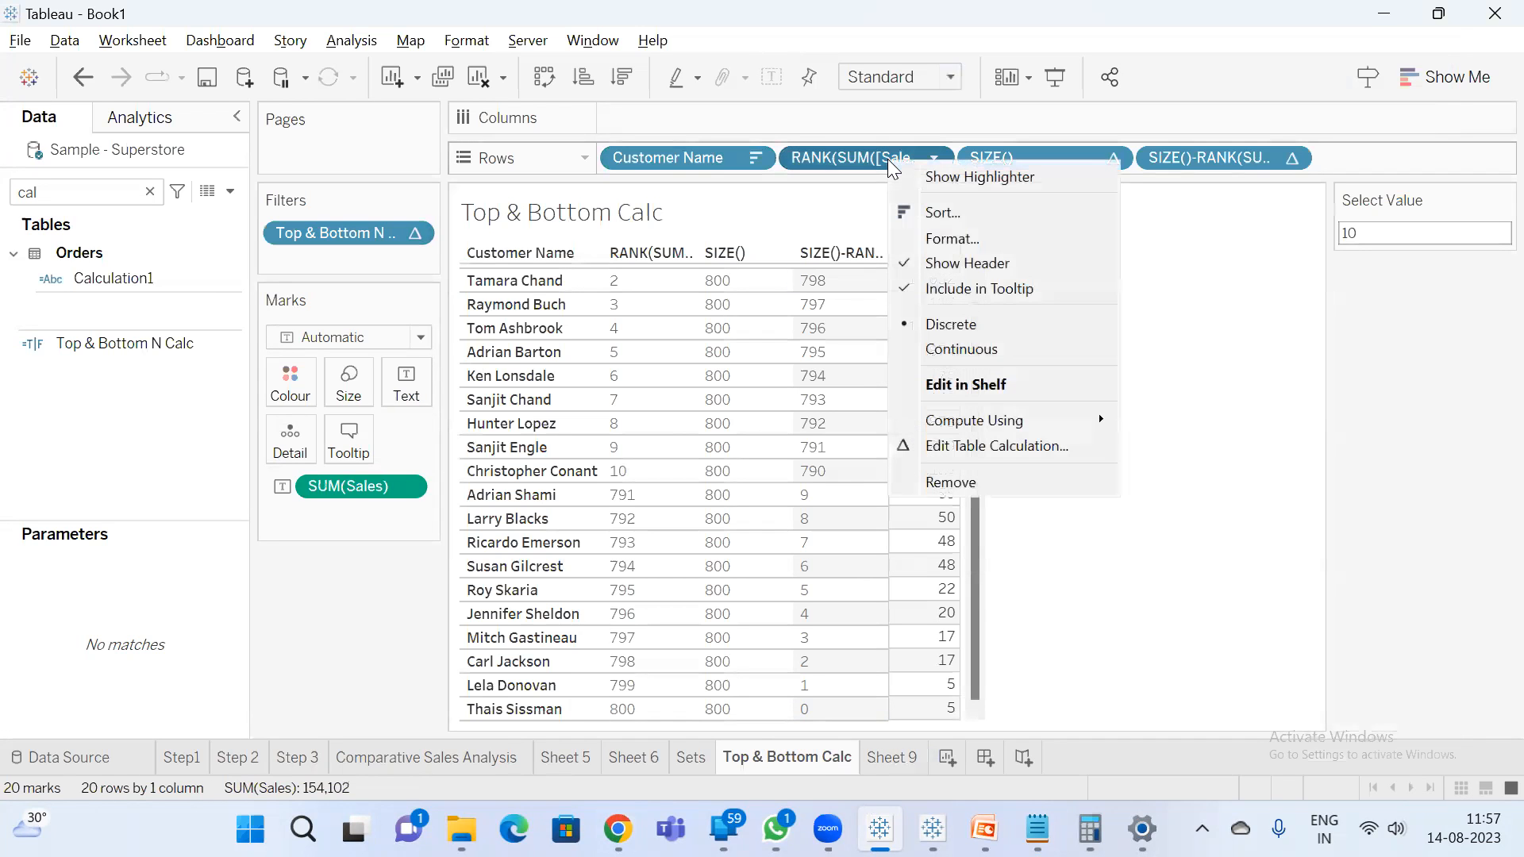
click(1008, 446)
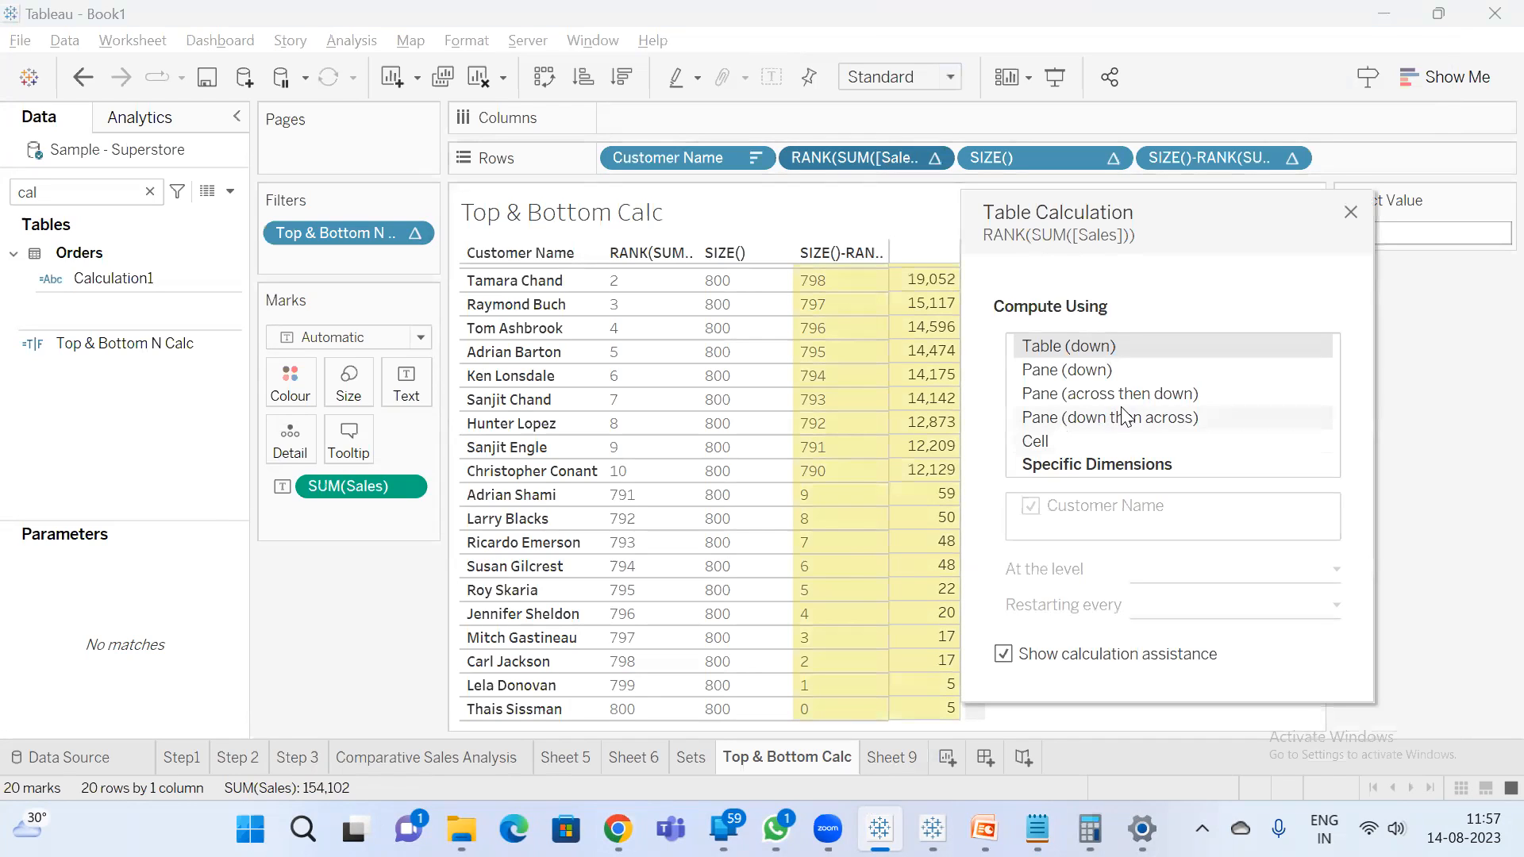
click(1351, 212)
- Apply the Rank quick table calculation to the SUM(Sales) field on the Marks card
right_click(381, 487)
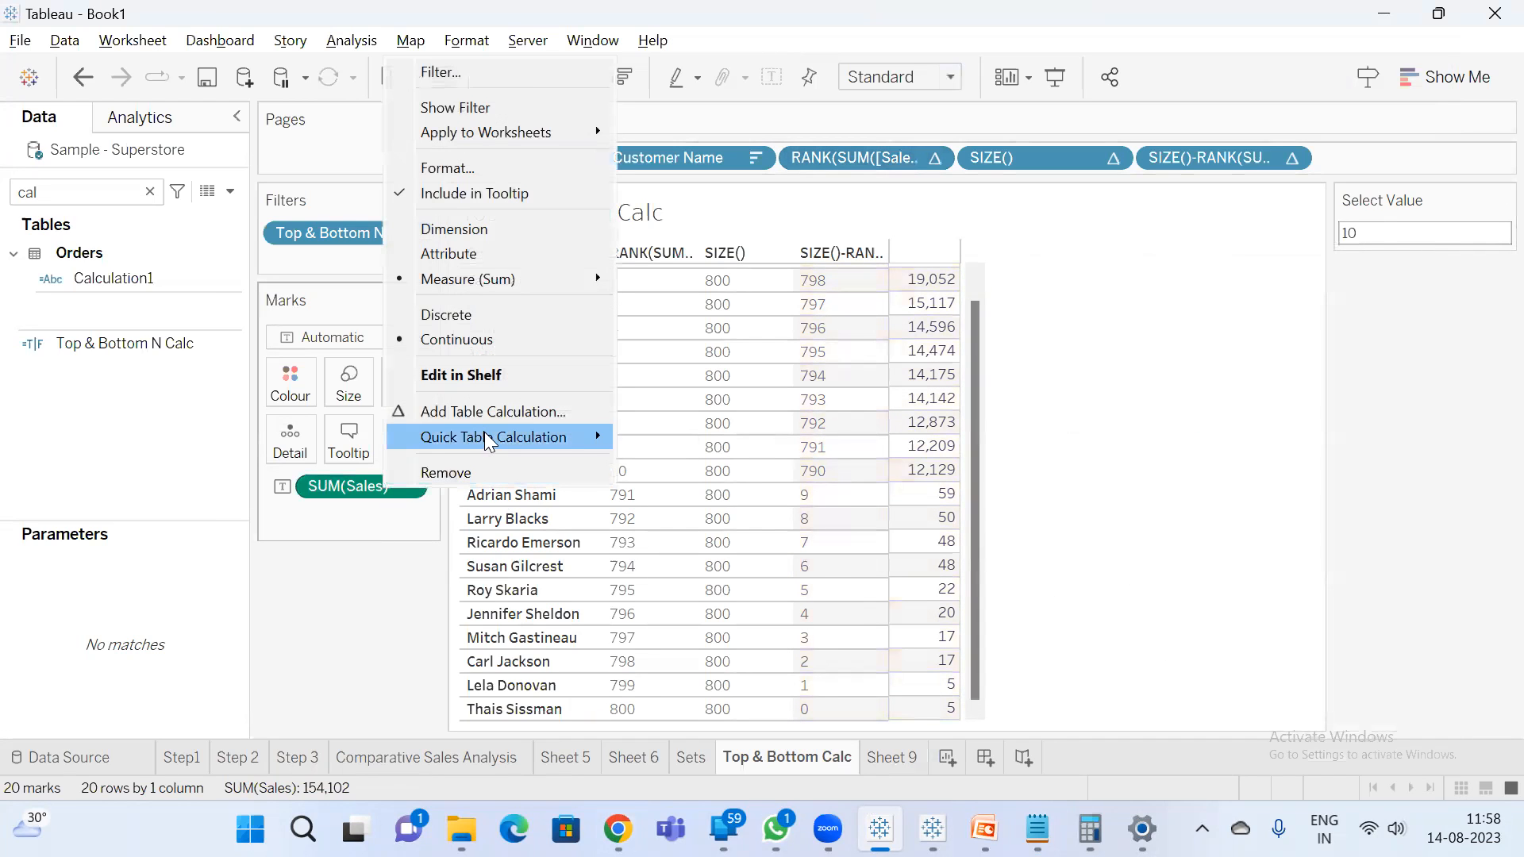
mouse_move(486, 437)
click(716, 532)
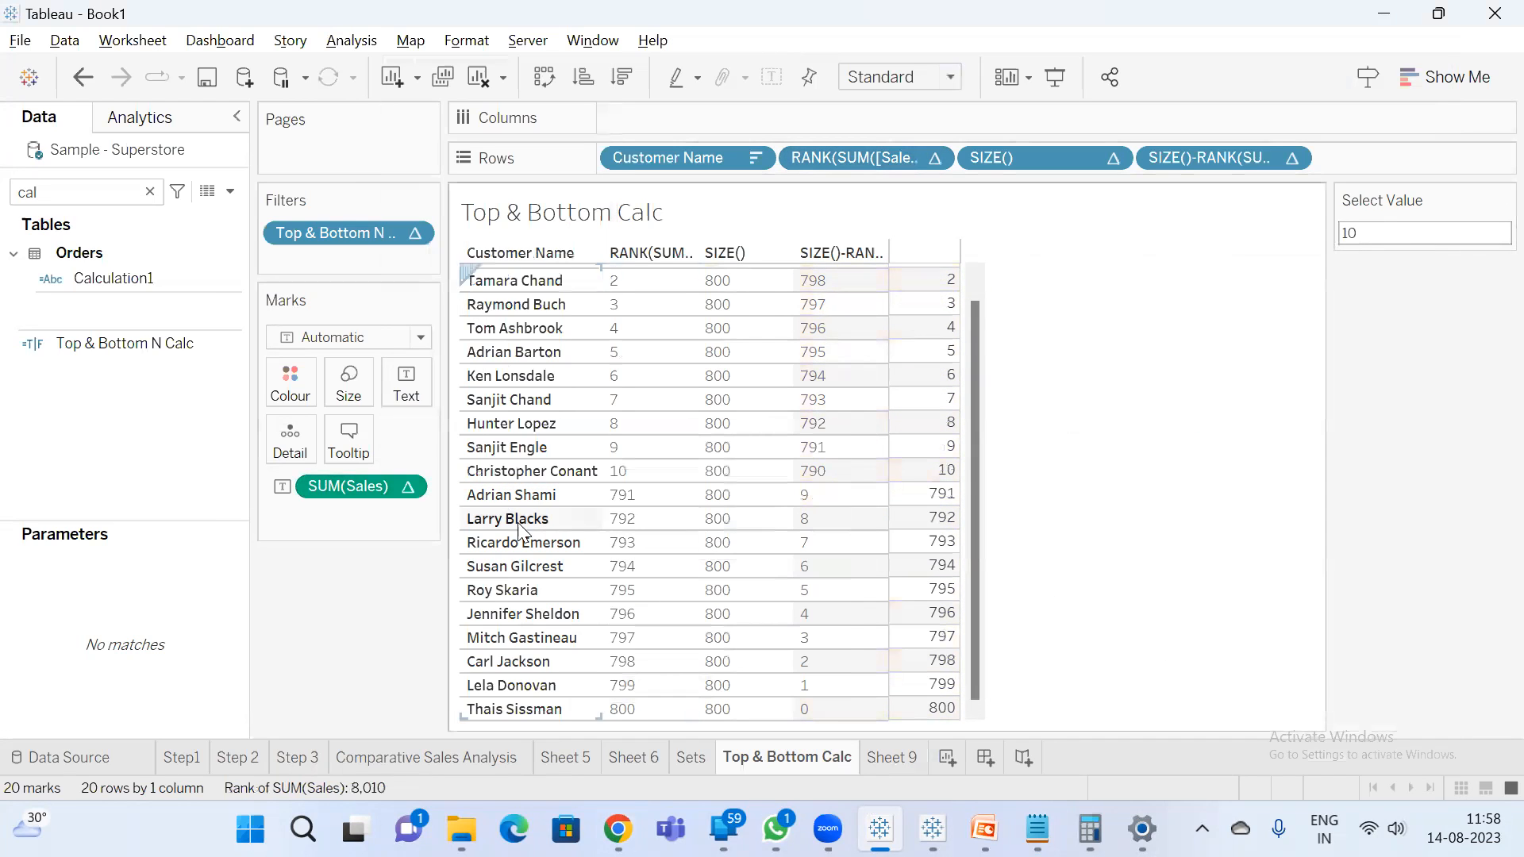
- Examine the default rank type and other rank types in the SUM(Sales) table calculation, and review the ranked customer table
right_click(373, 489)
click(467, 390)
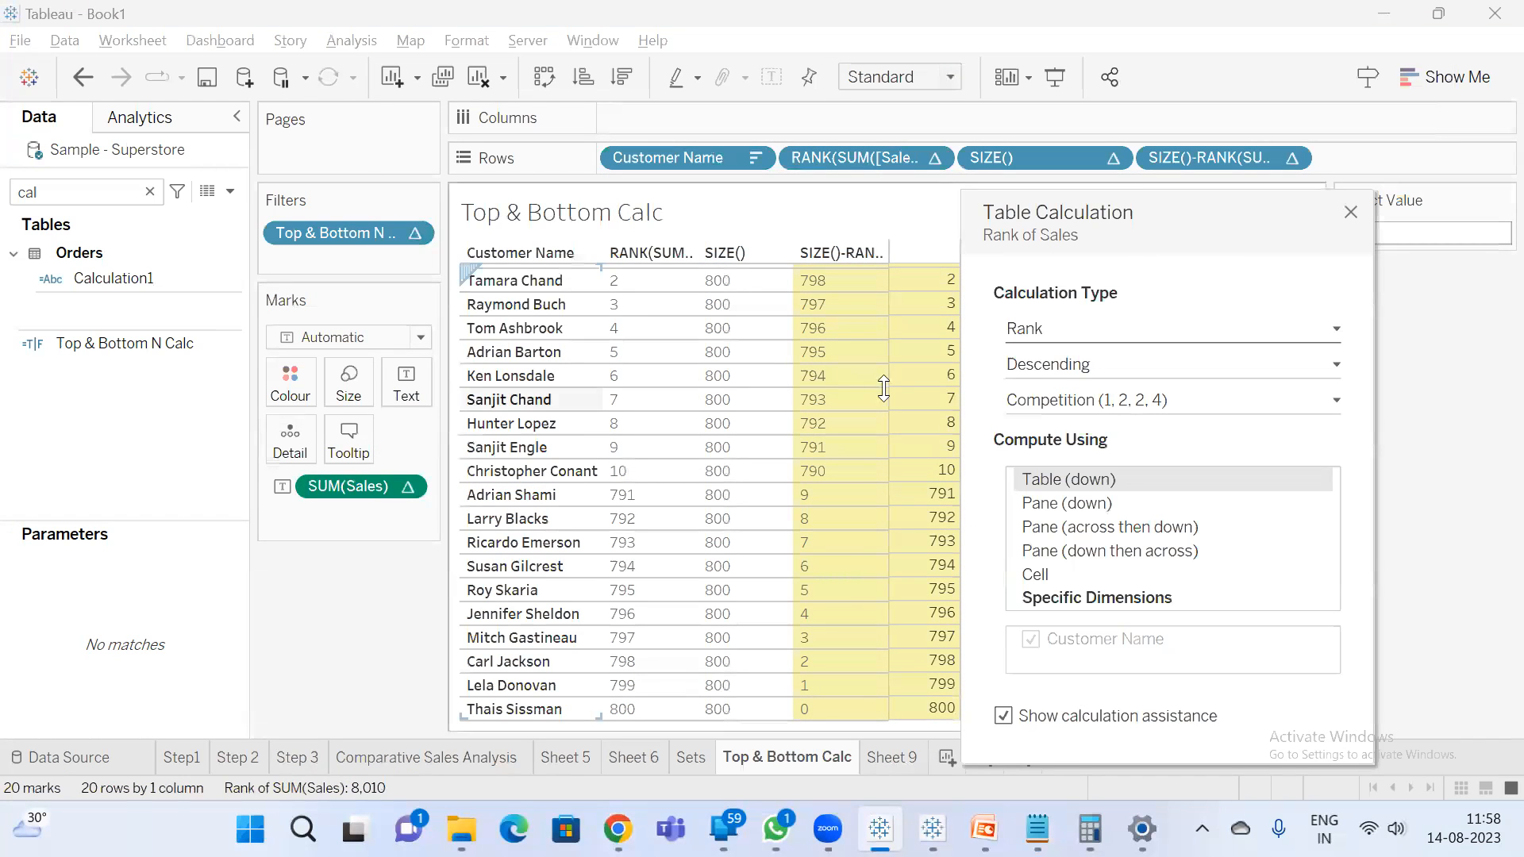
click(1216, 405)
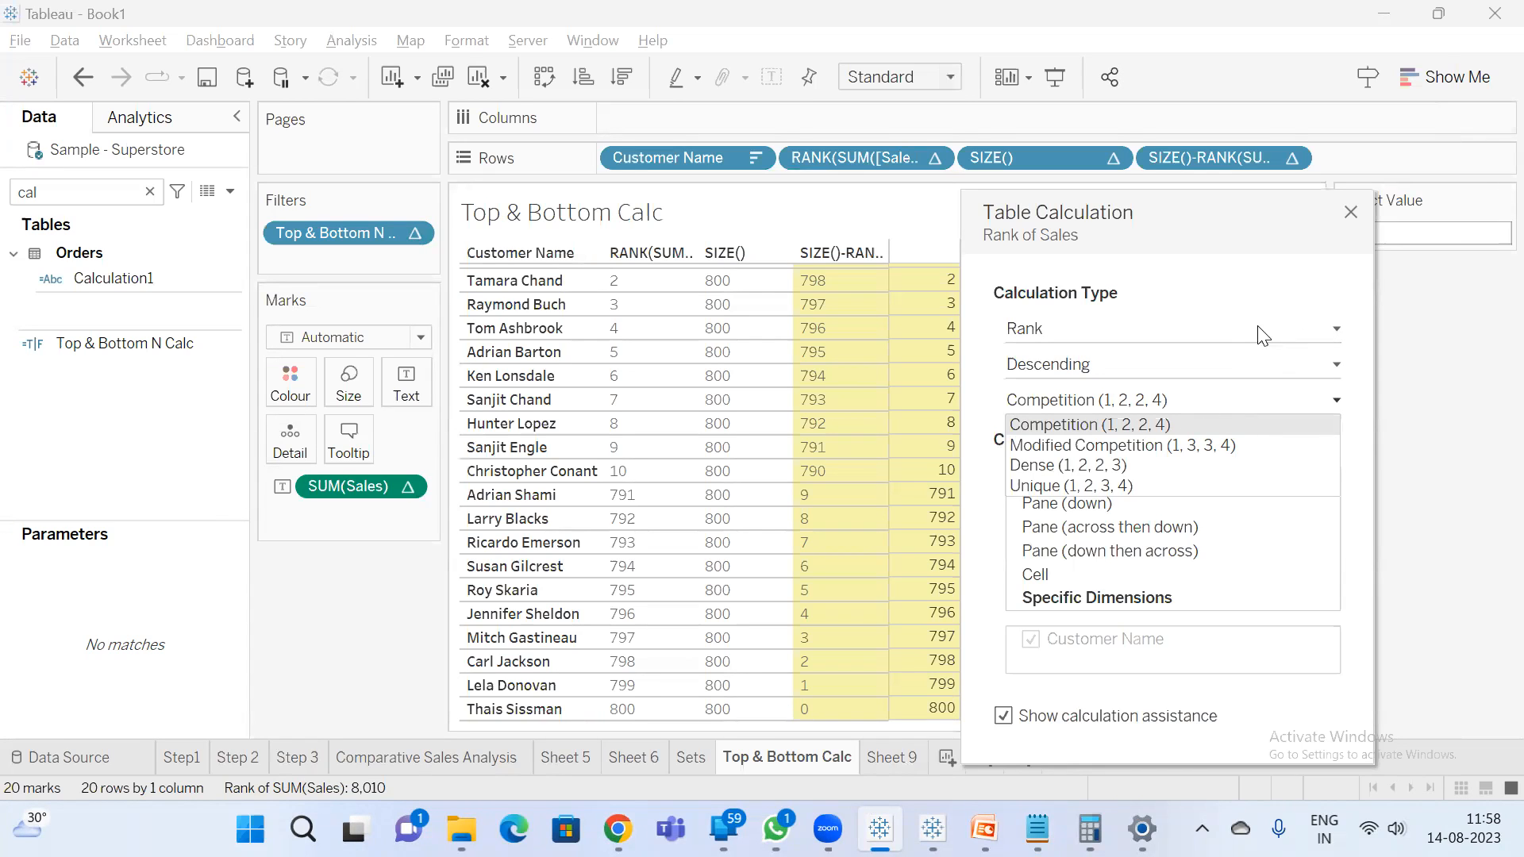
click(1162, 268)
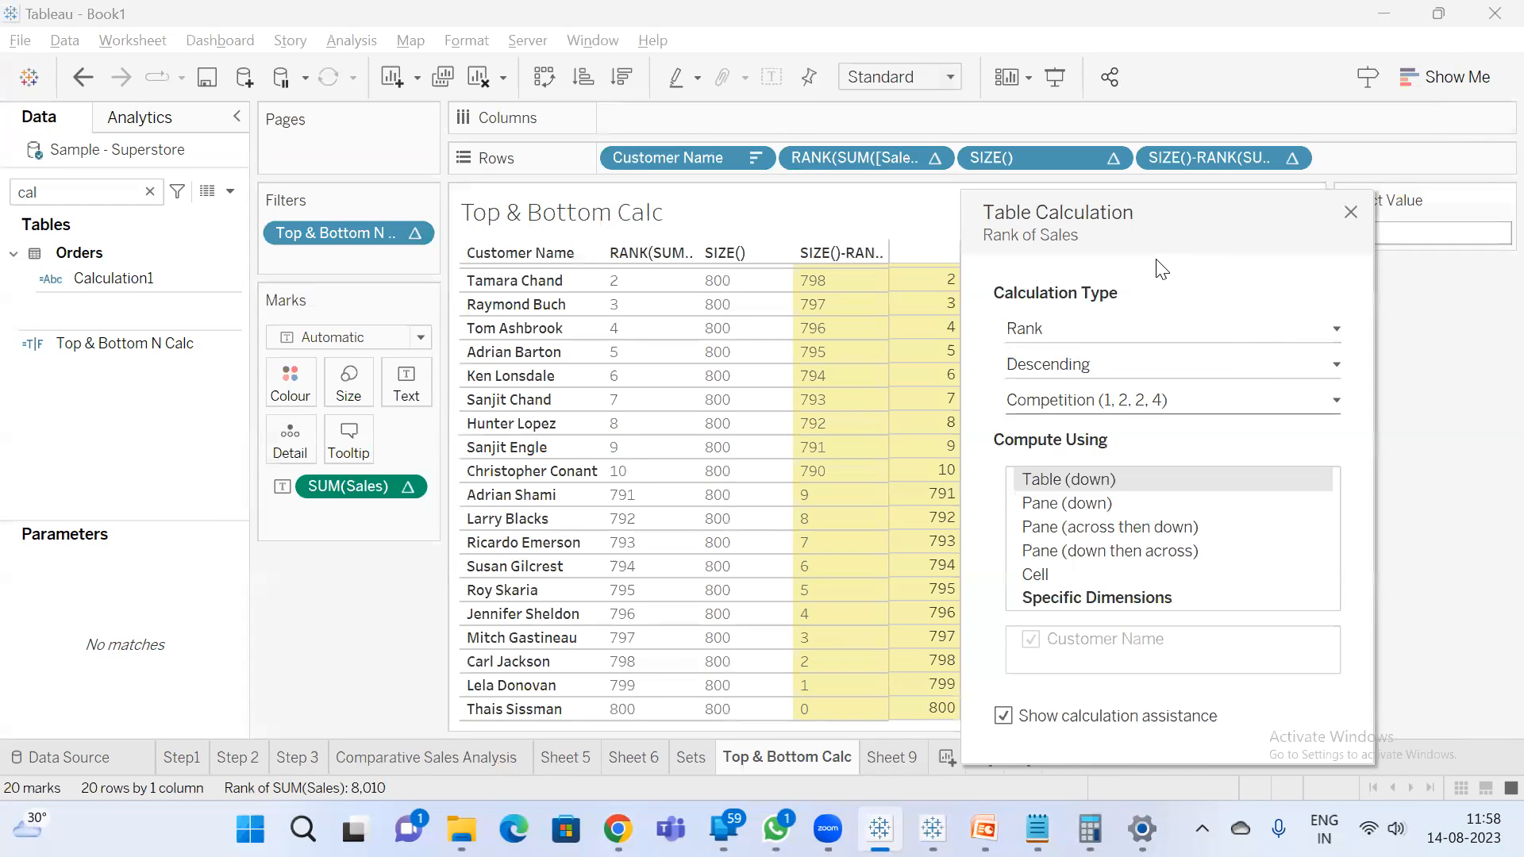
click(1351, 212)
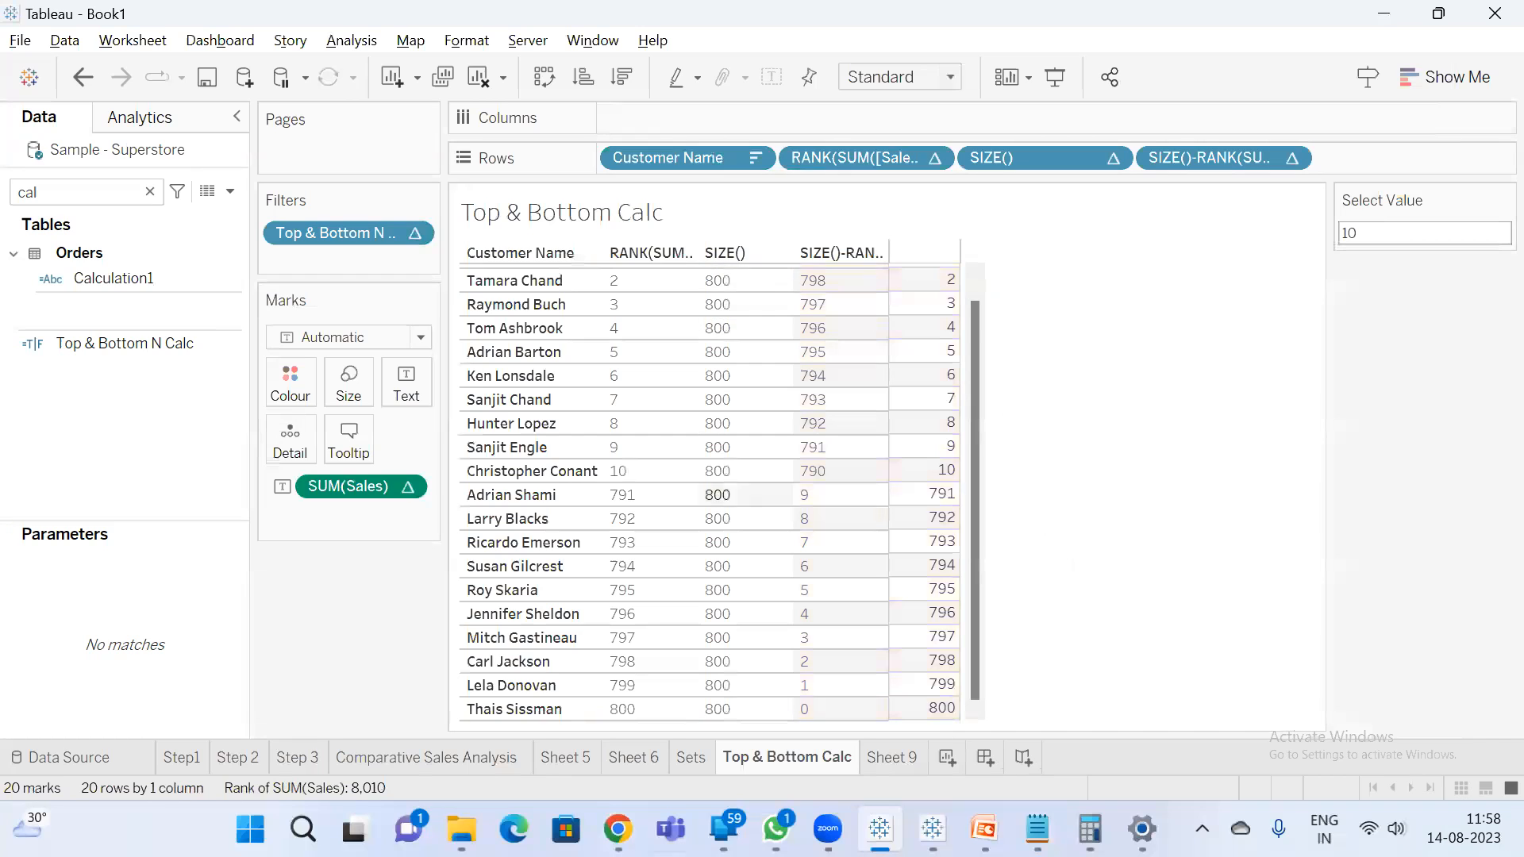
scroll(1173, 432, up, 1)
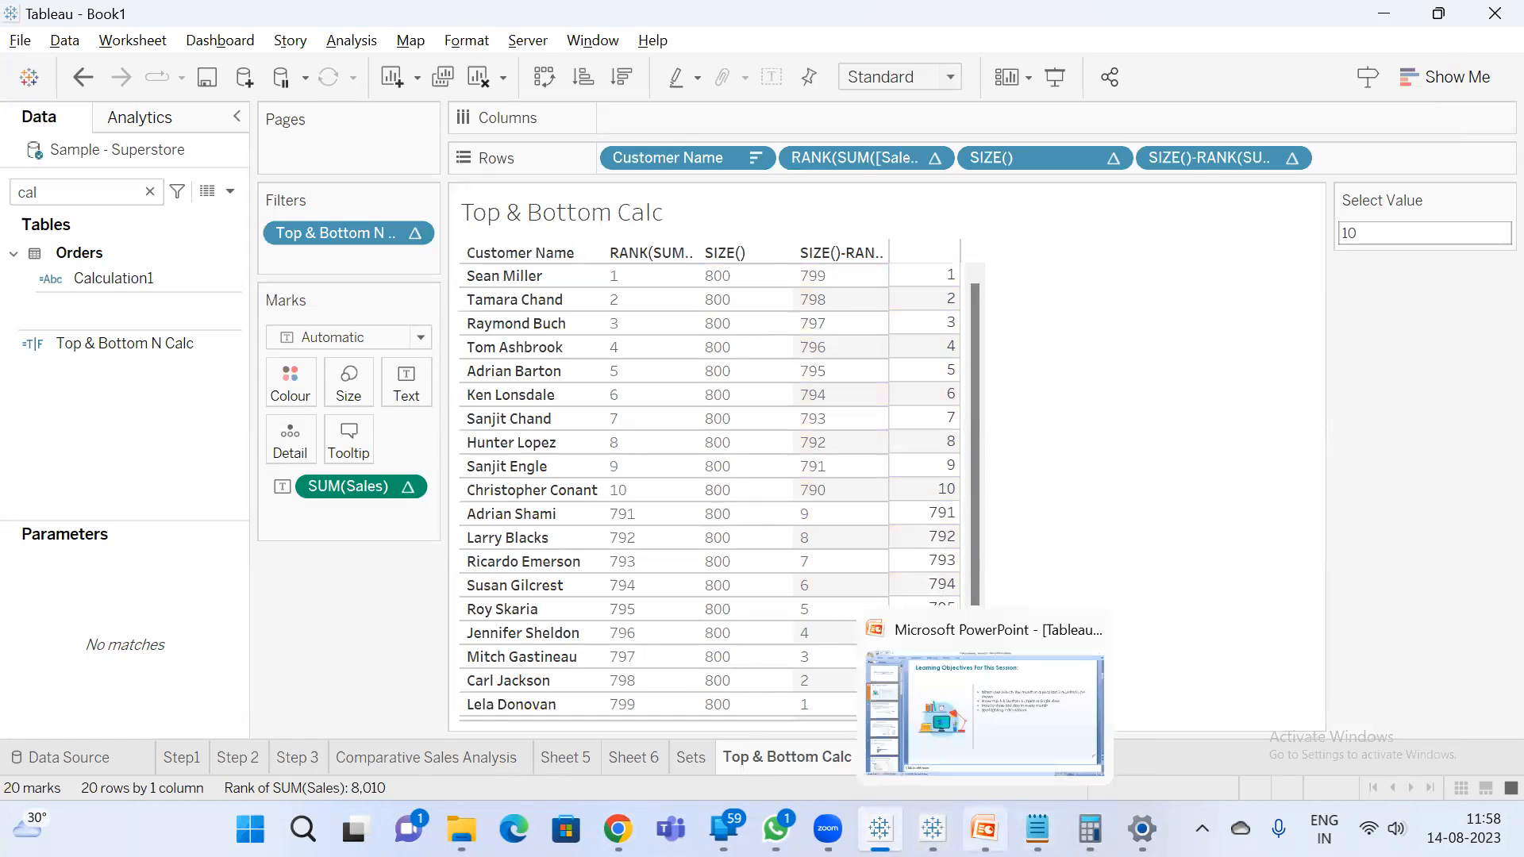
- Switch to the PowerPoint presentation and view the slide How to show last day in all months
click(984, 829)
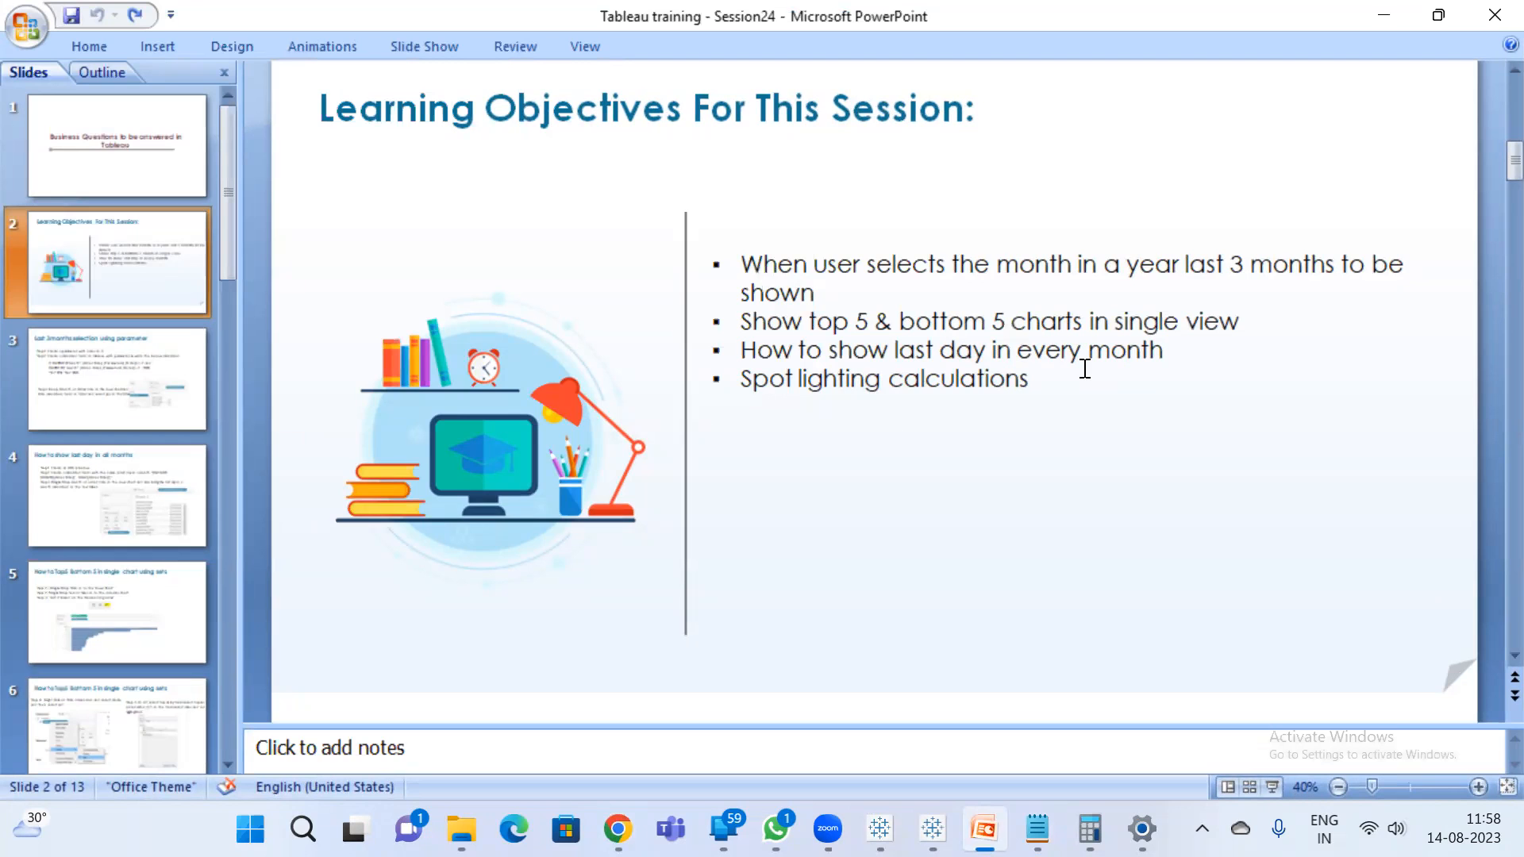
click(174, 409)
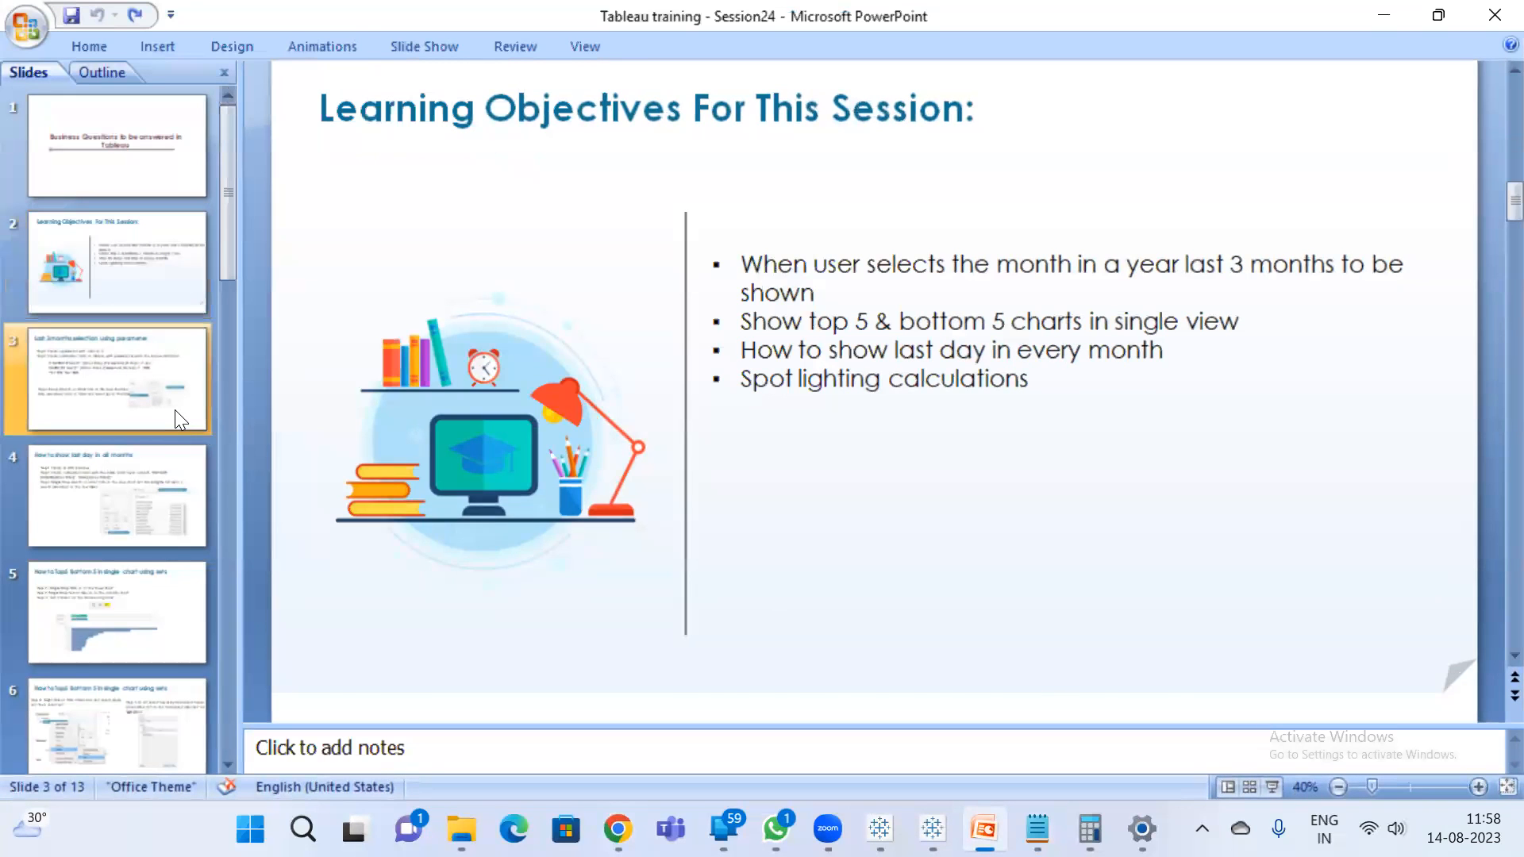
key(Down)
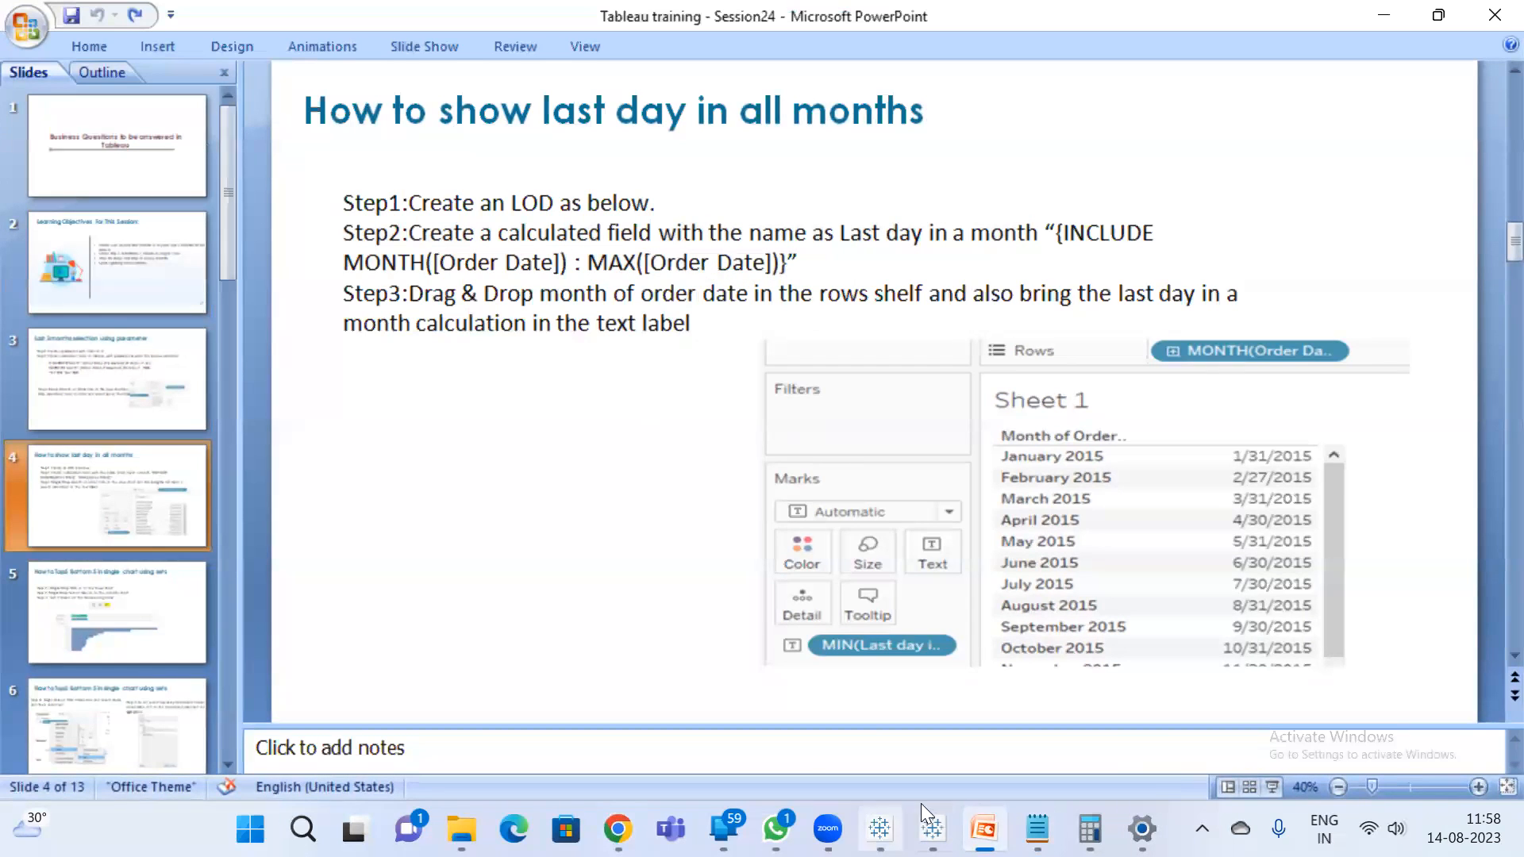
- Return to the Book1 workbook in Tableau, add a new worksheet and clear the field search
click(932, 829)
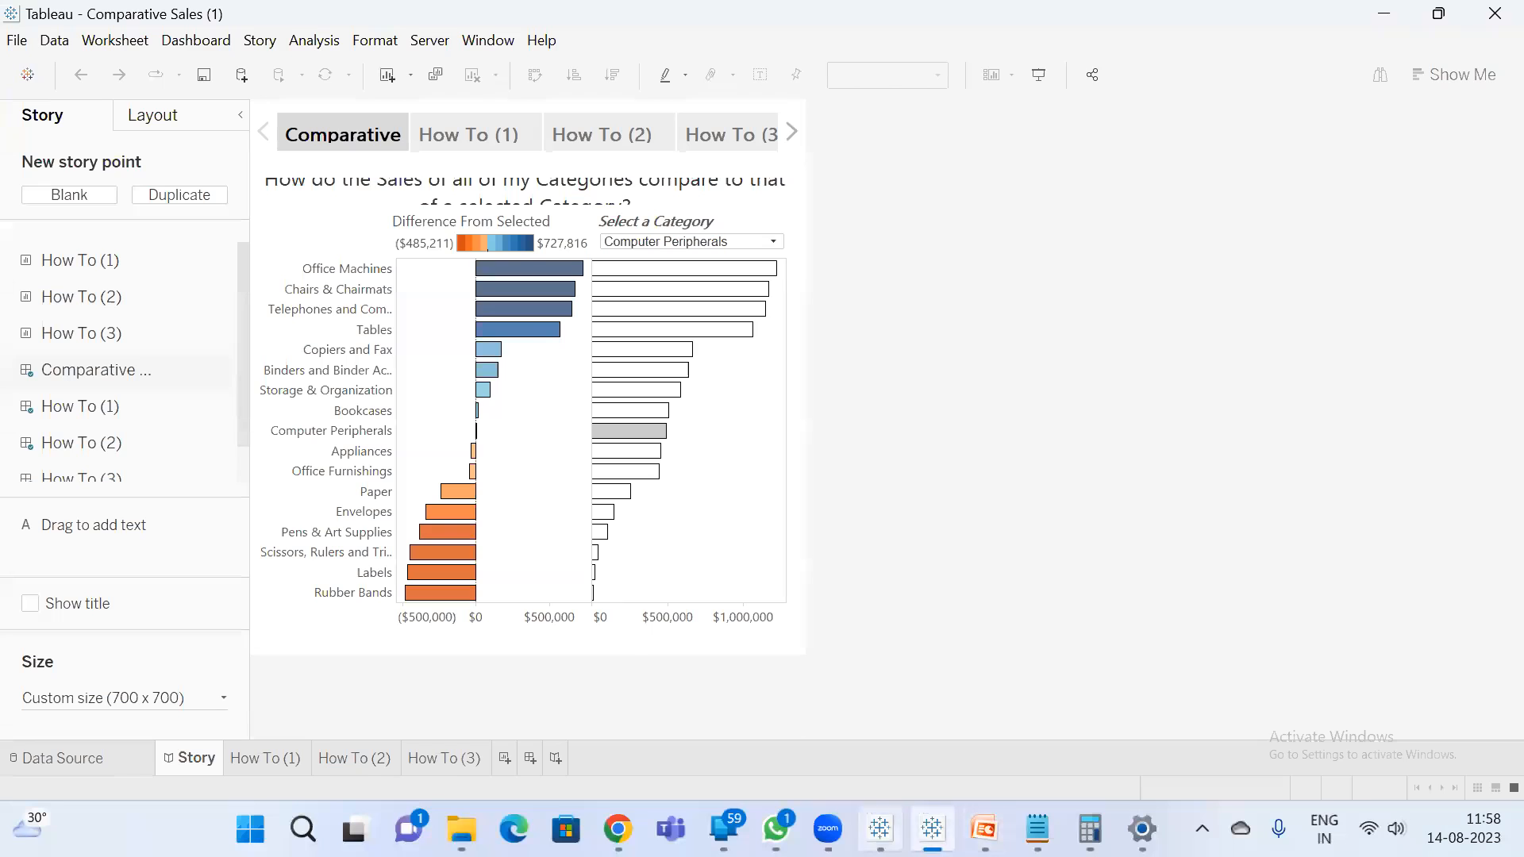
click(880, 829)
click(957, 753)
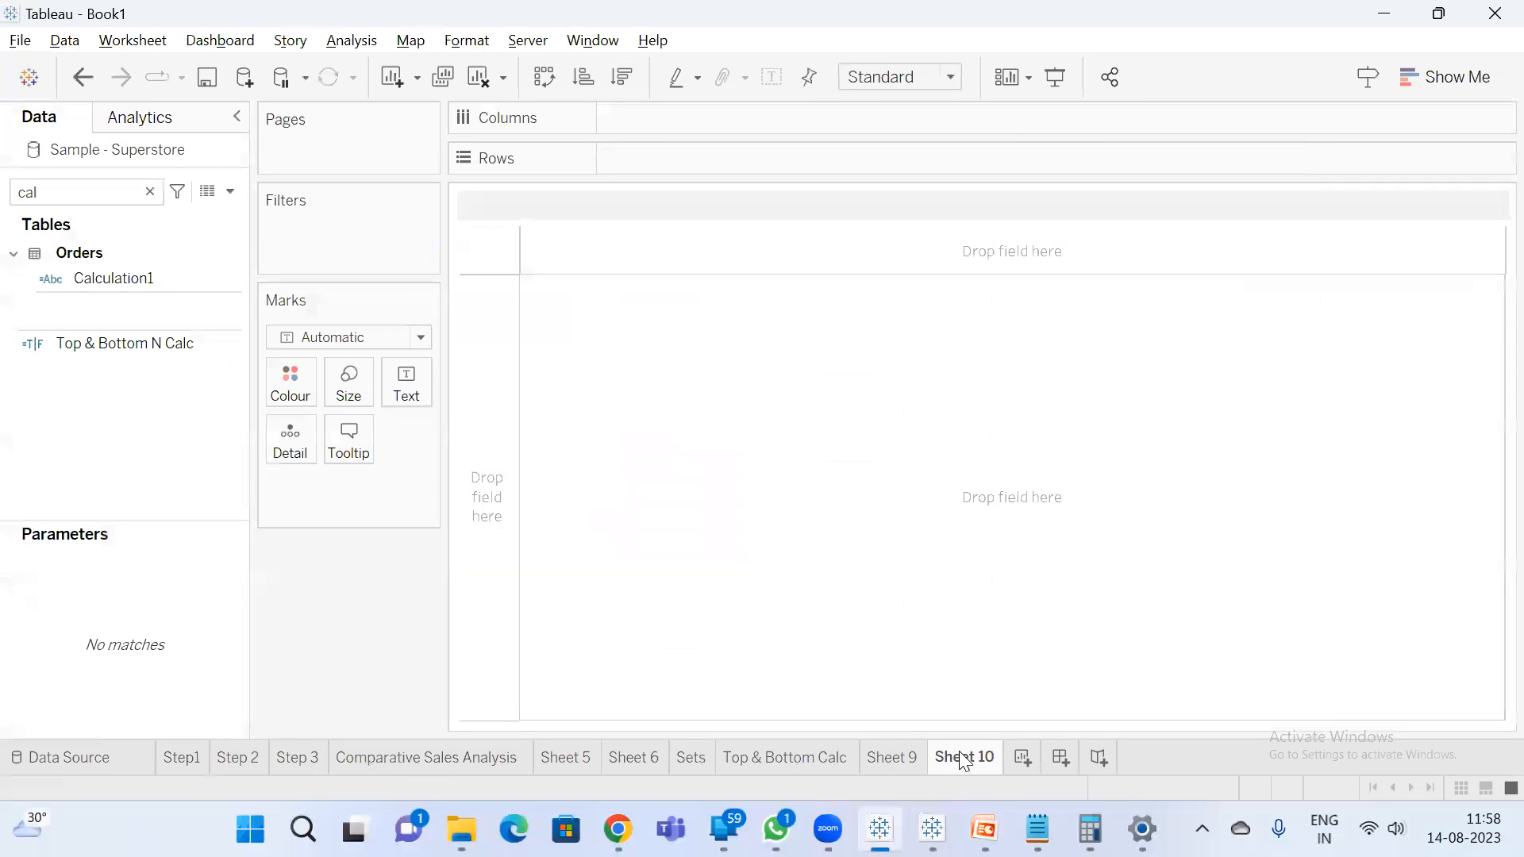
click(147, 190)
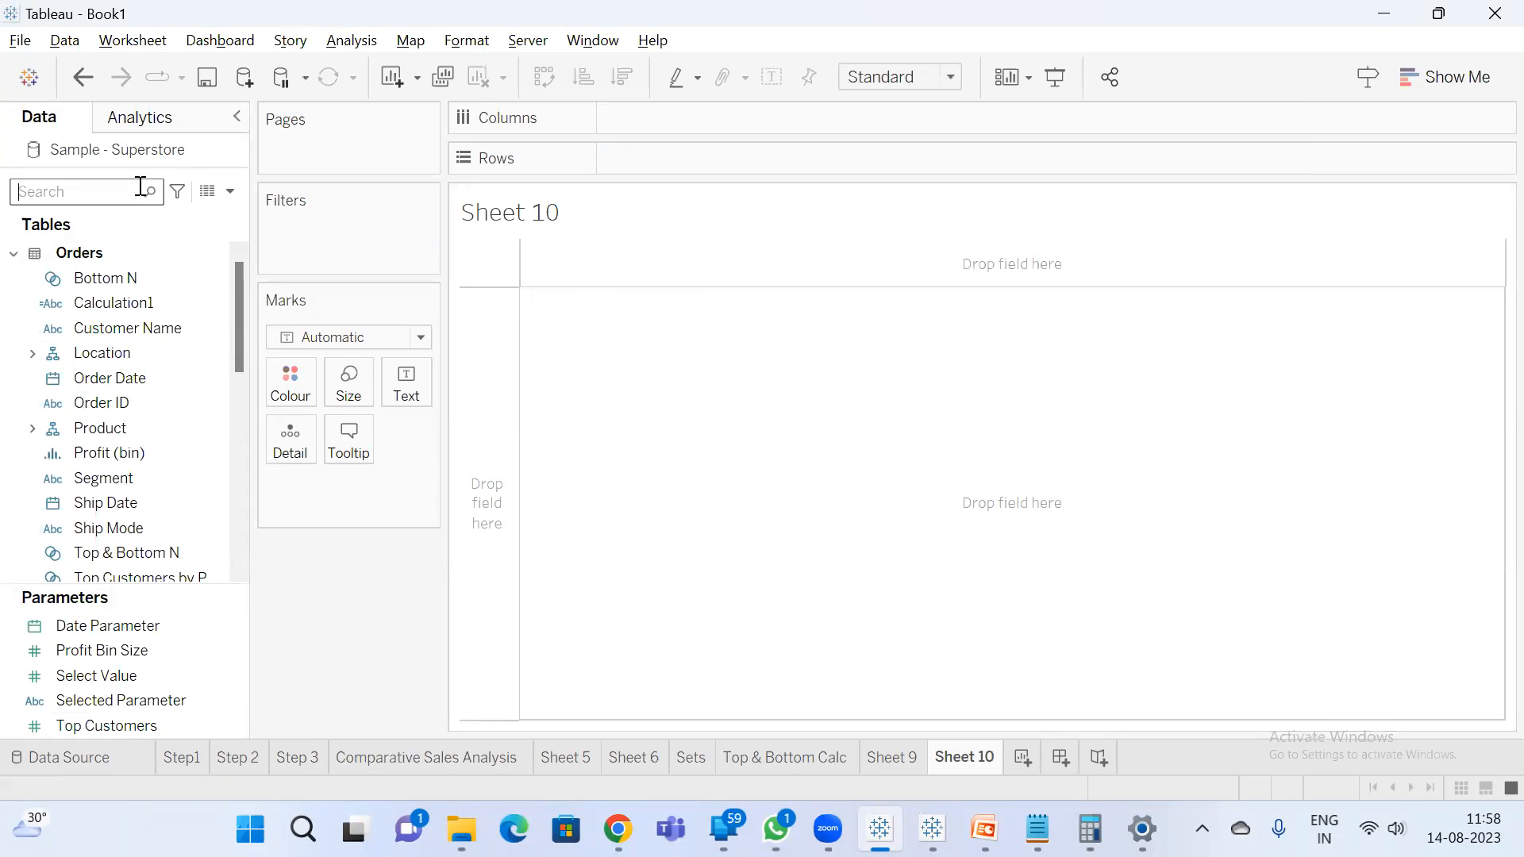
- Search the fields for ord and add Order Date to Rows as a discrete month with year
text(ord)
drag(163, 278, 705, 157)
right_click(687, 157)
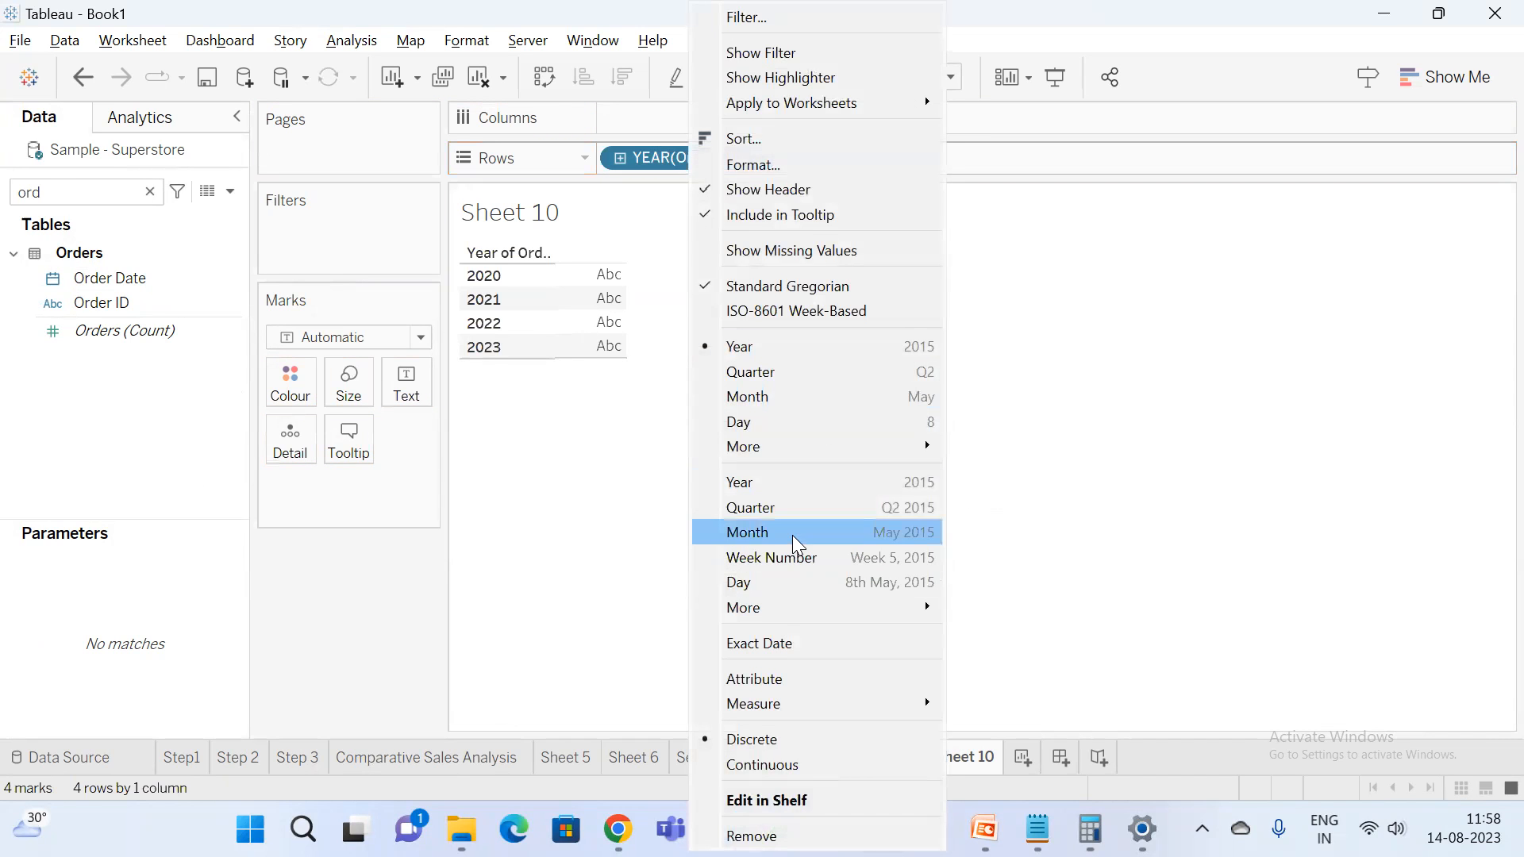
click(798, 546)
right_click(719, 159)
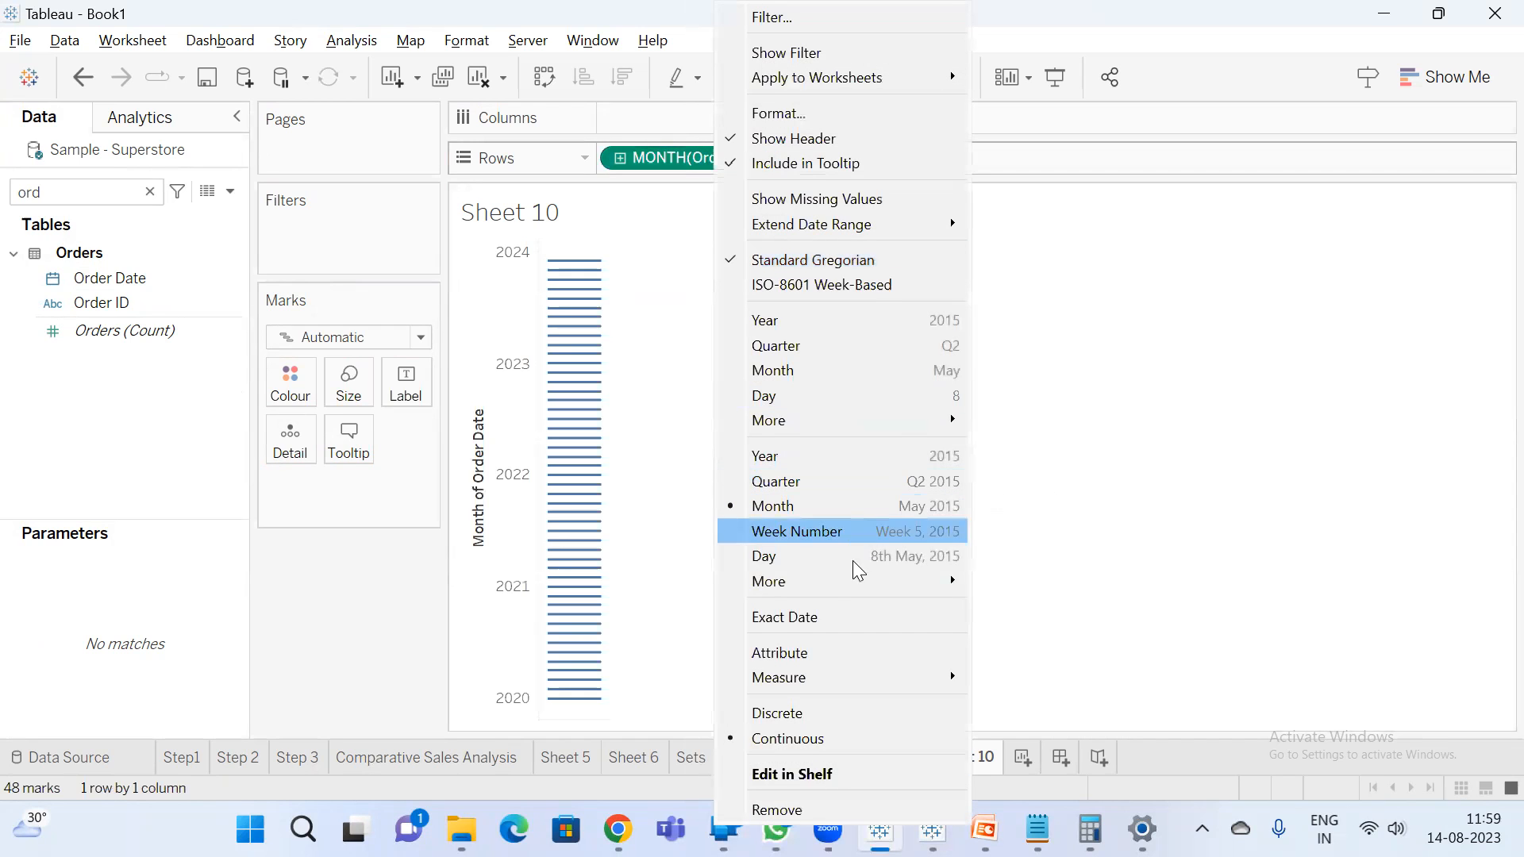
click(809, 715)
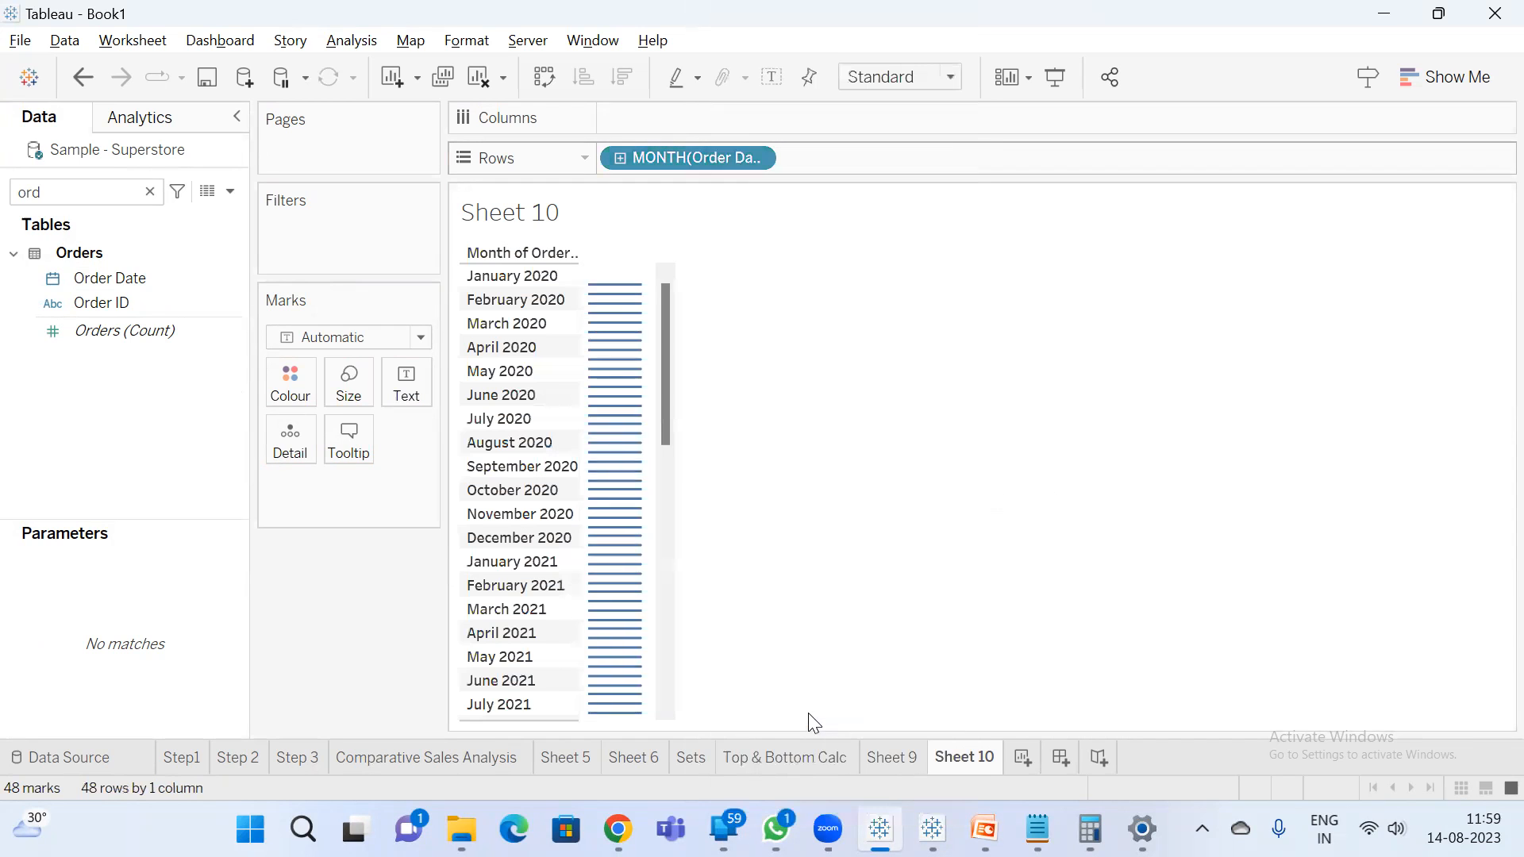
- Add Order Date to Rows a second time as a discrete full-date day and review the days listed within each month
click(99, 279)
drag(97, 283, 919, 173)
right_click(885, 154)
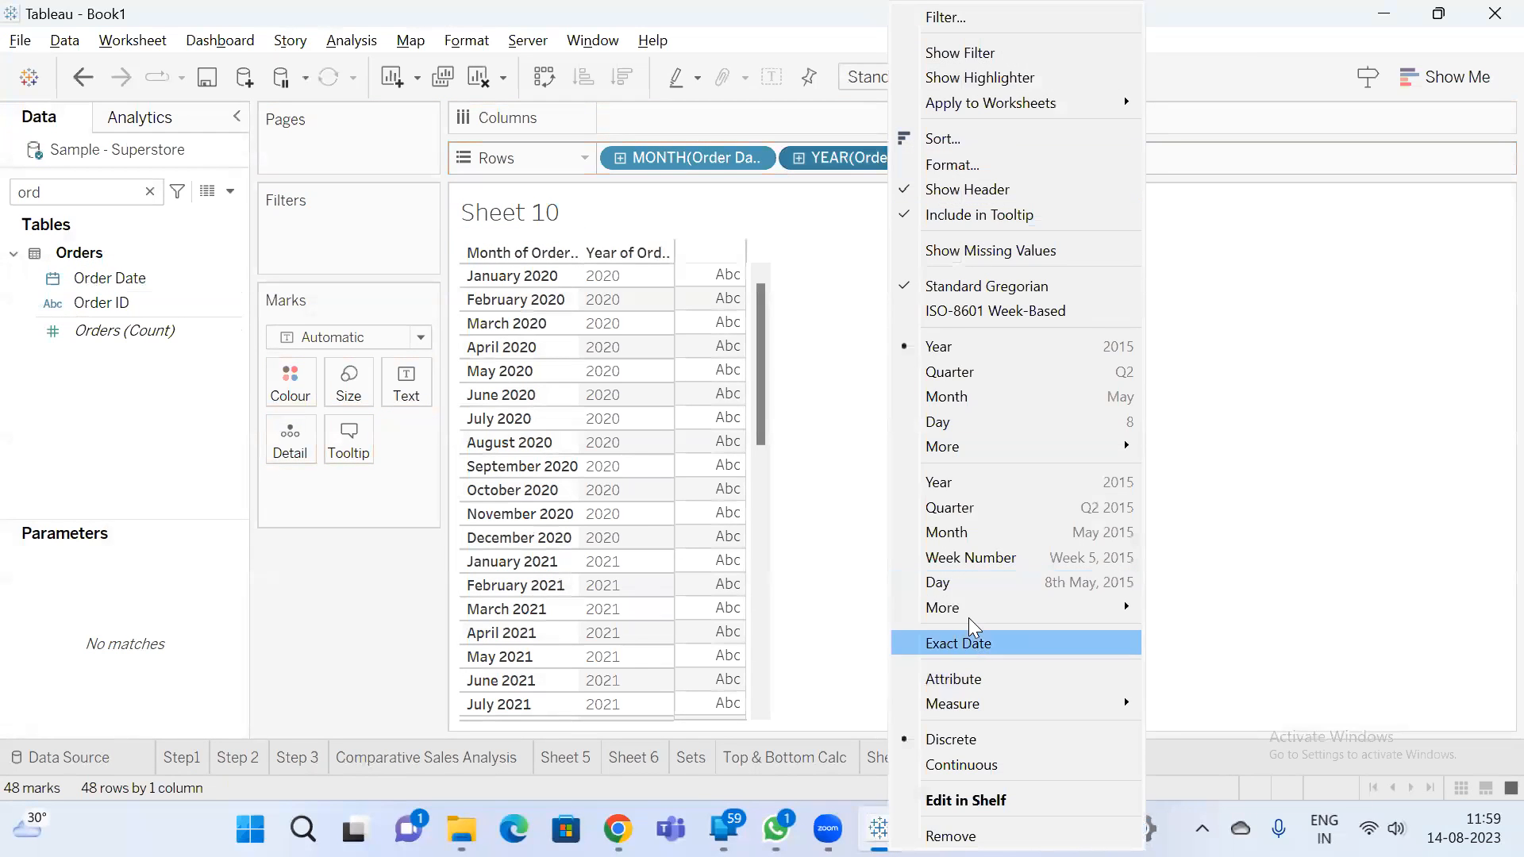
click(952, 582)
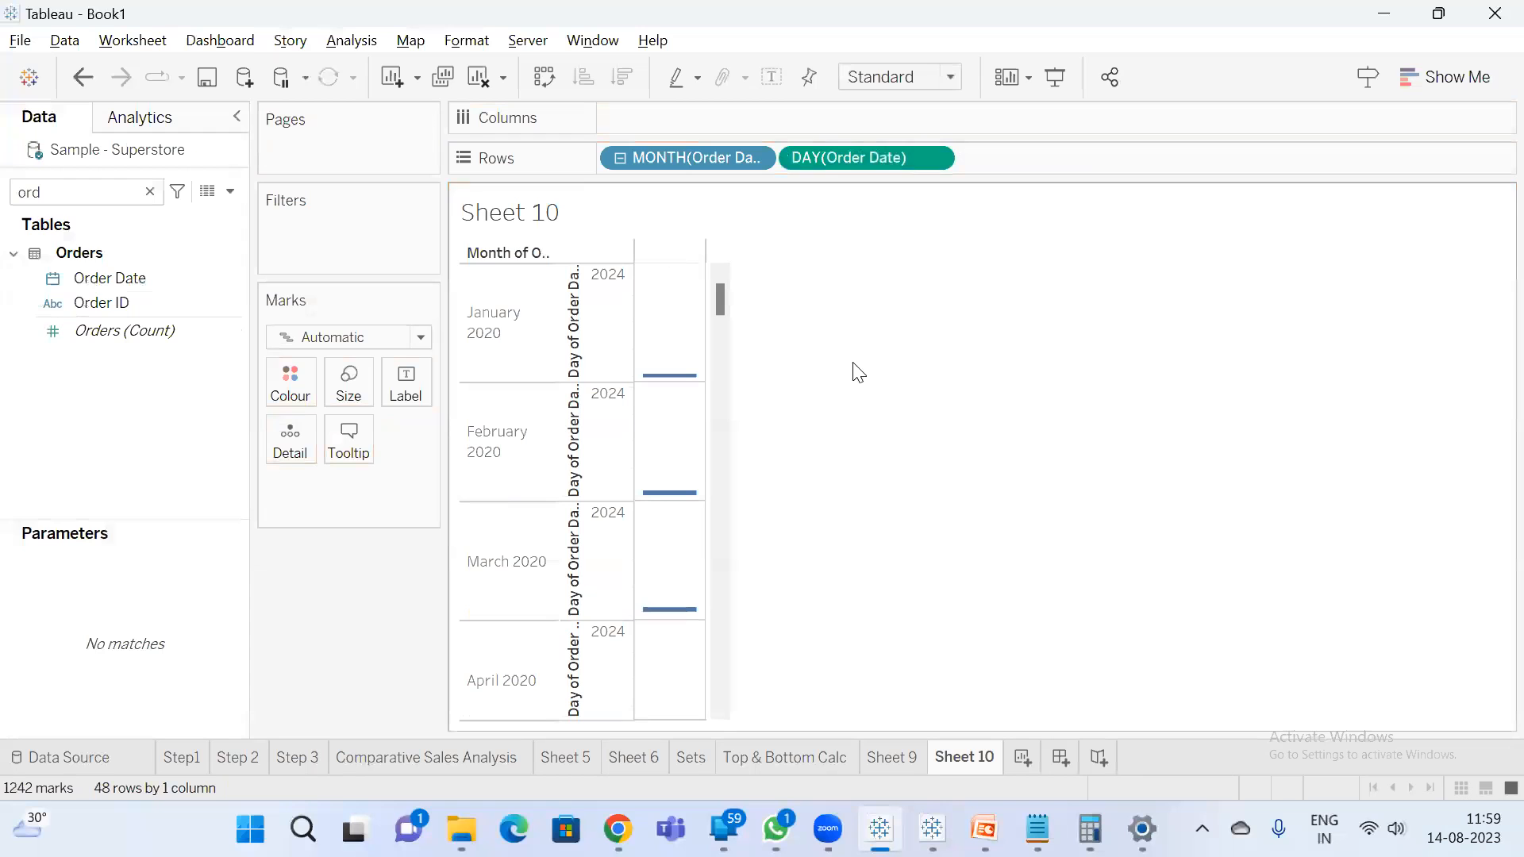
right_click(875, 163)
click(984, 711)
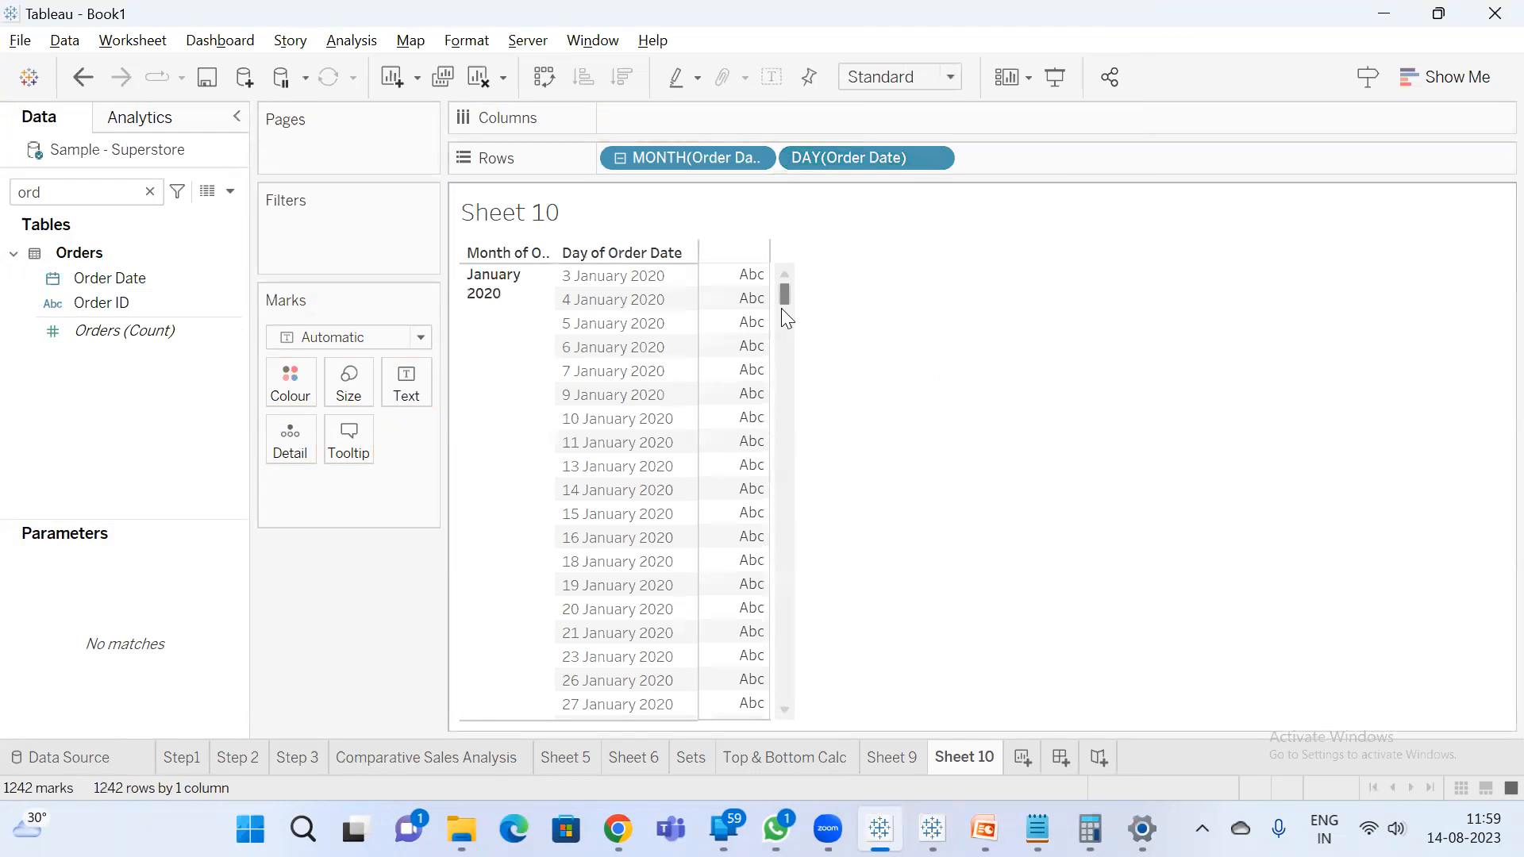
drag(783, 302, 783, 355)
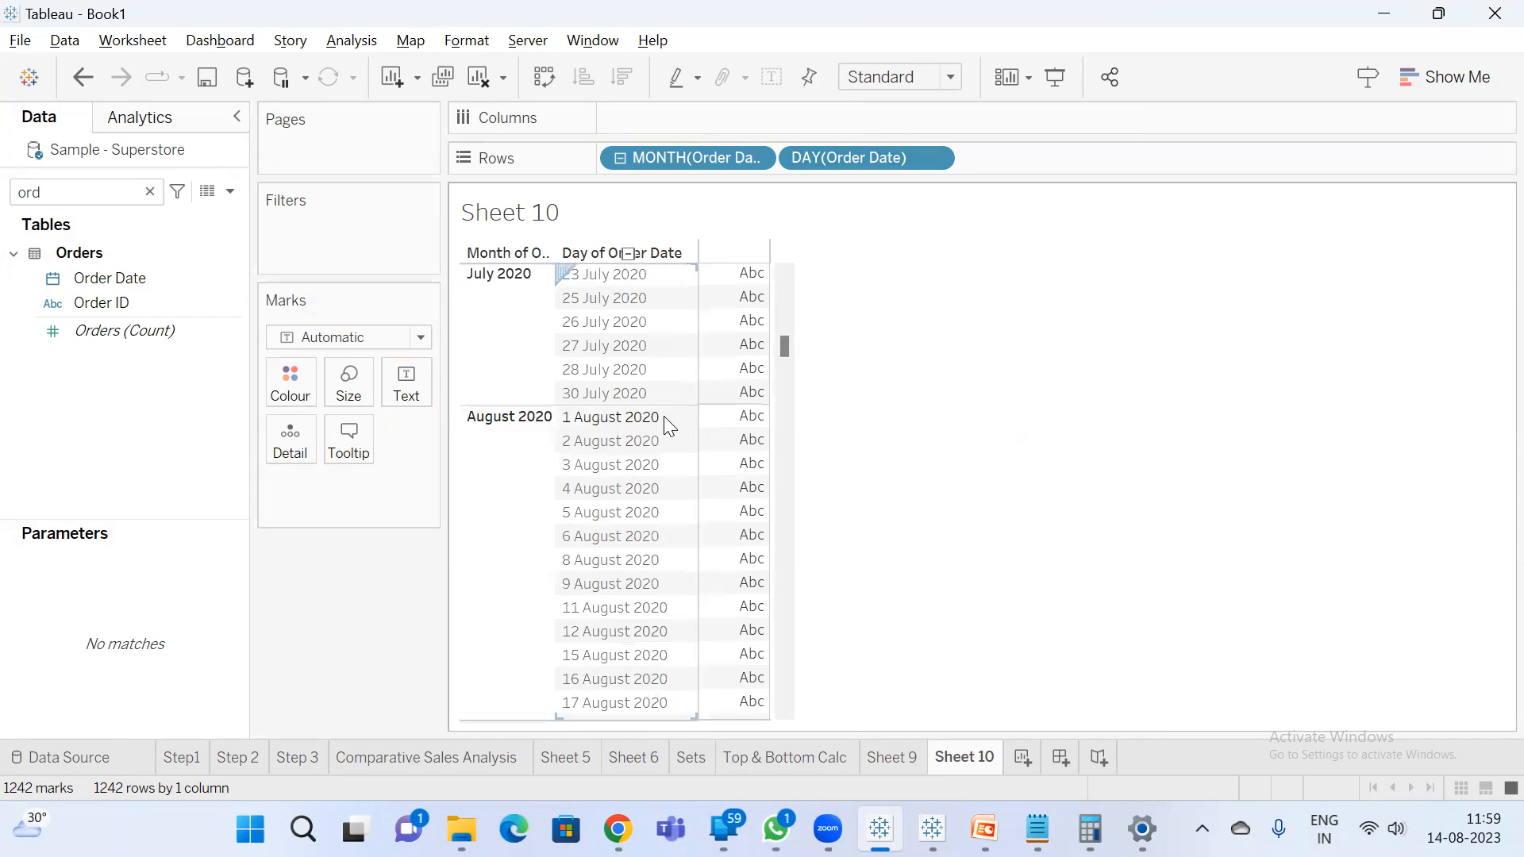
scroll(632, 520, down, 4)
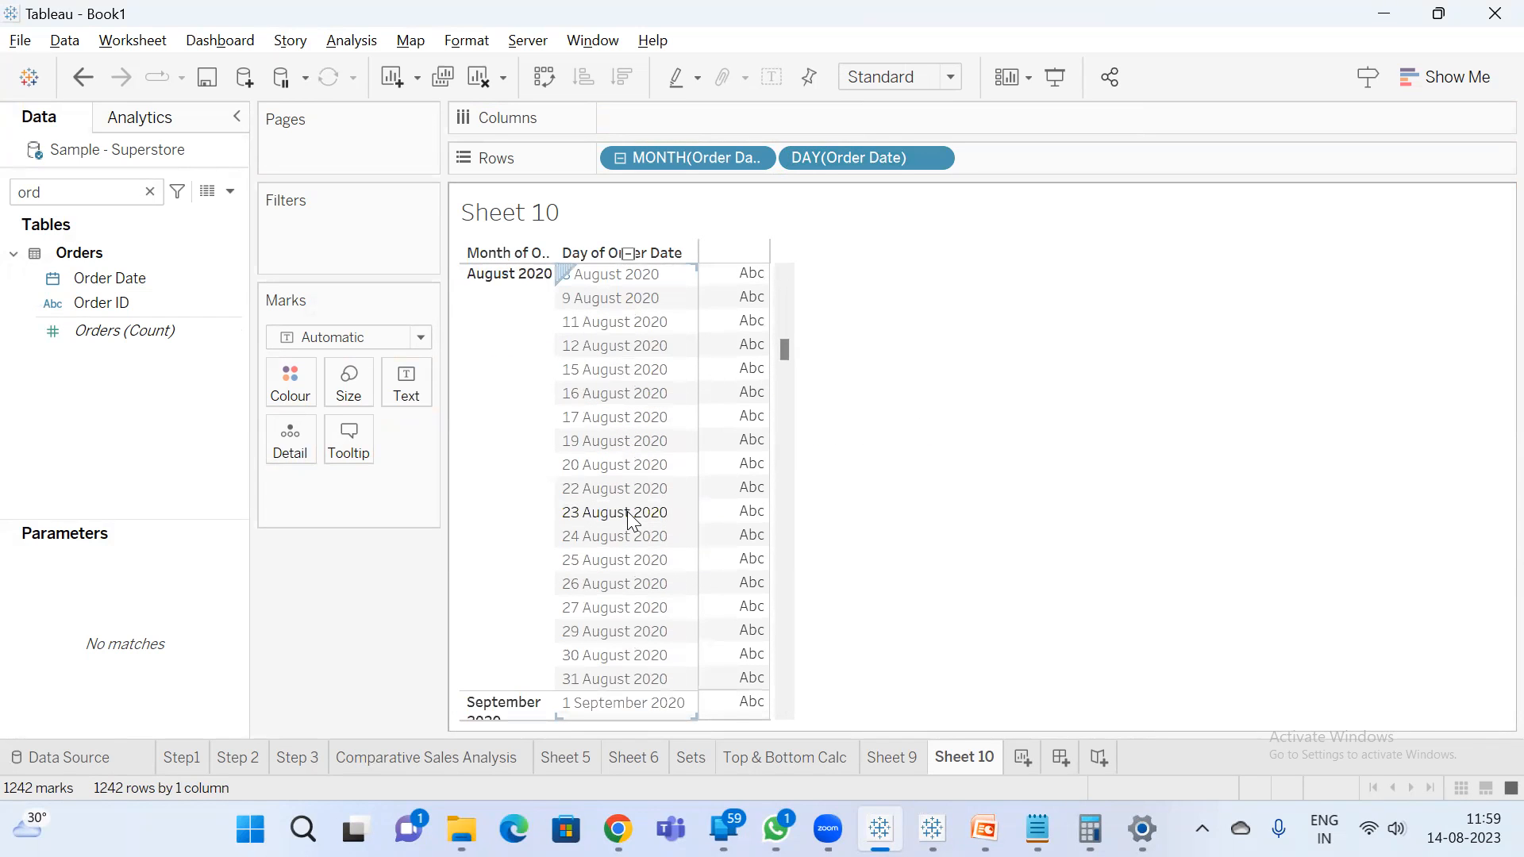
scroll(551, 361, up, 4)
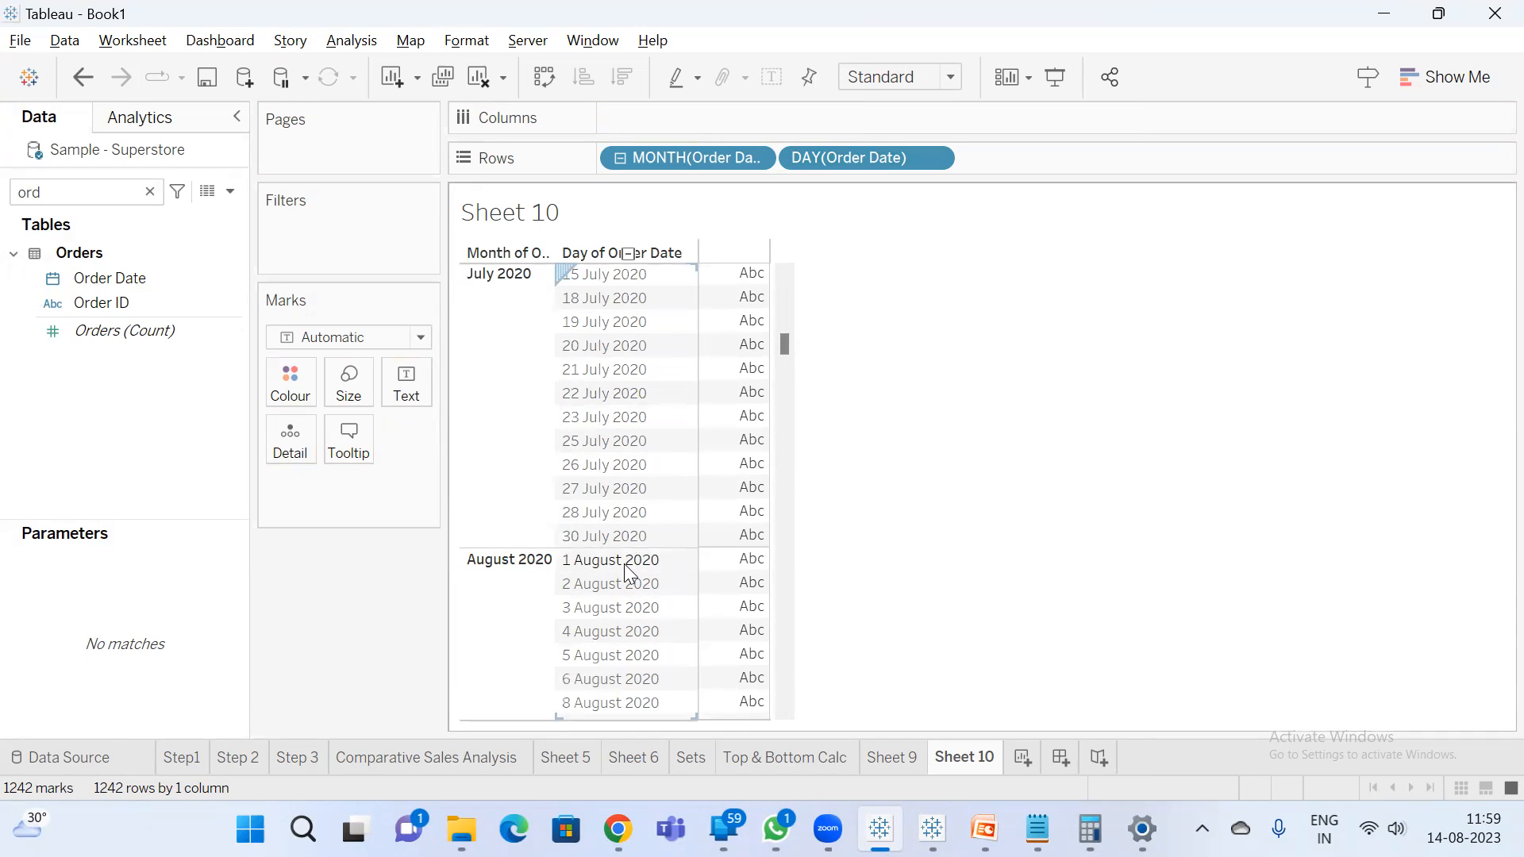
- Create a calculated field and begin its formula with { INCLUDE
click(231, 194)
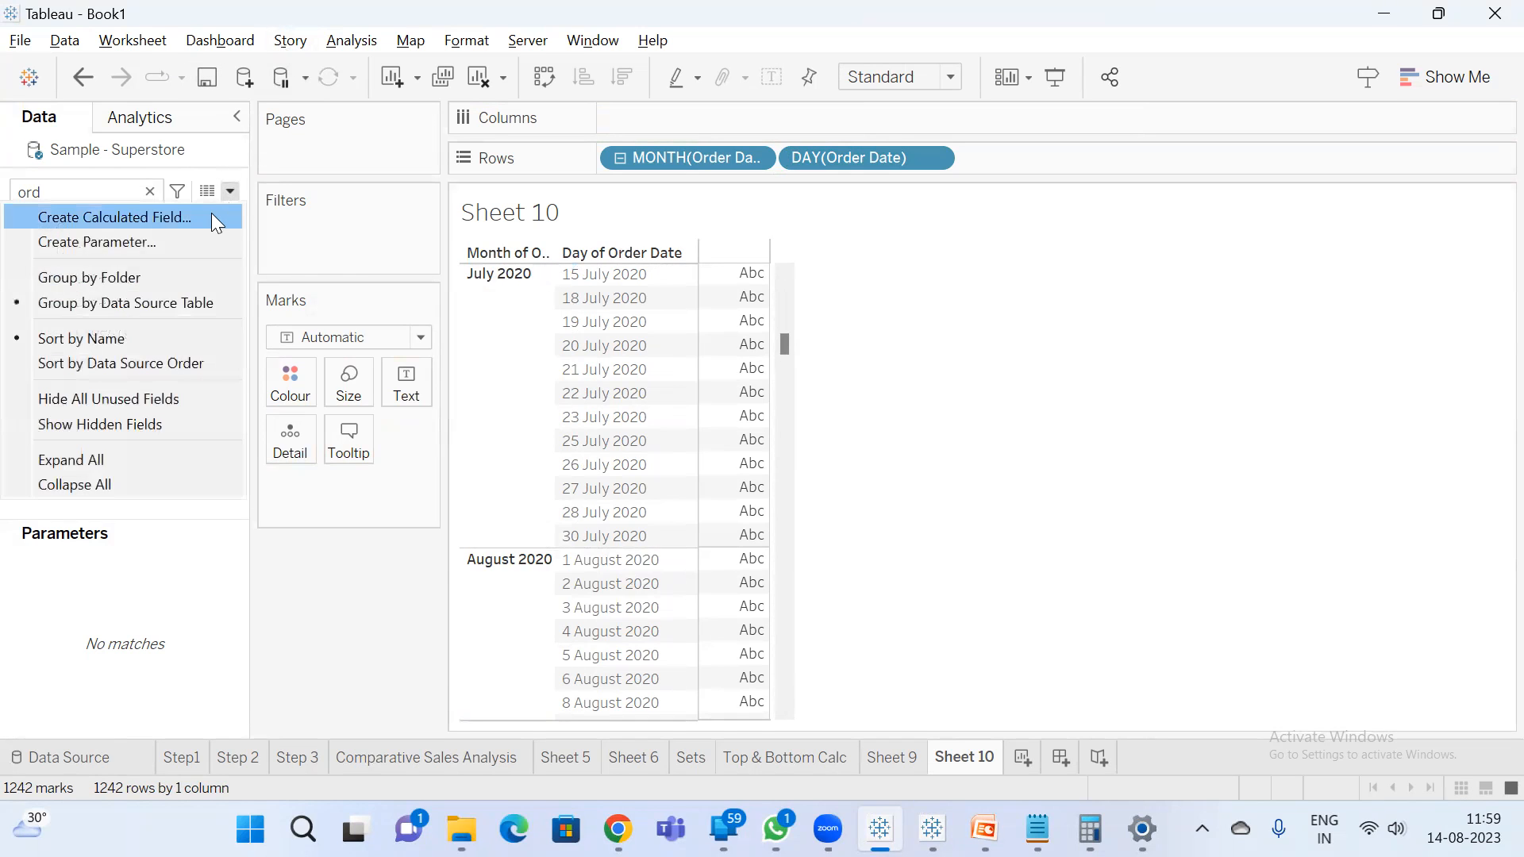
click(211, 212)
click(744, 458)
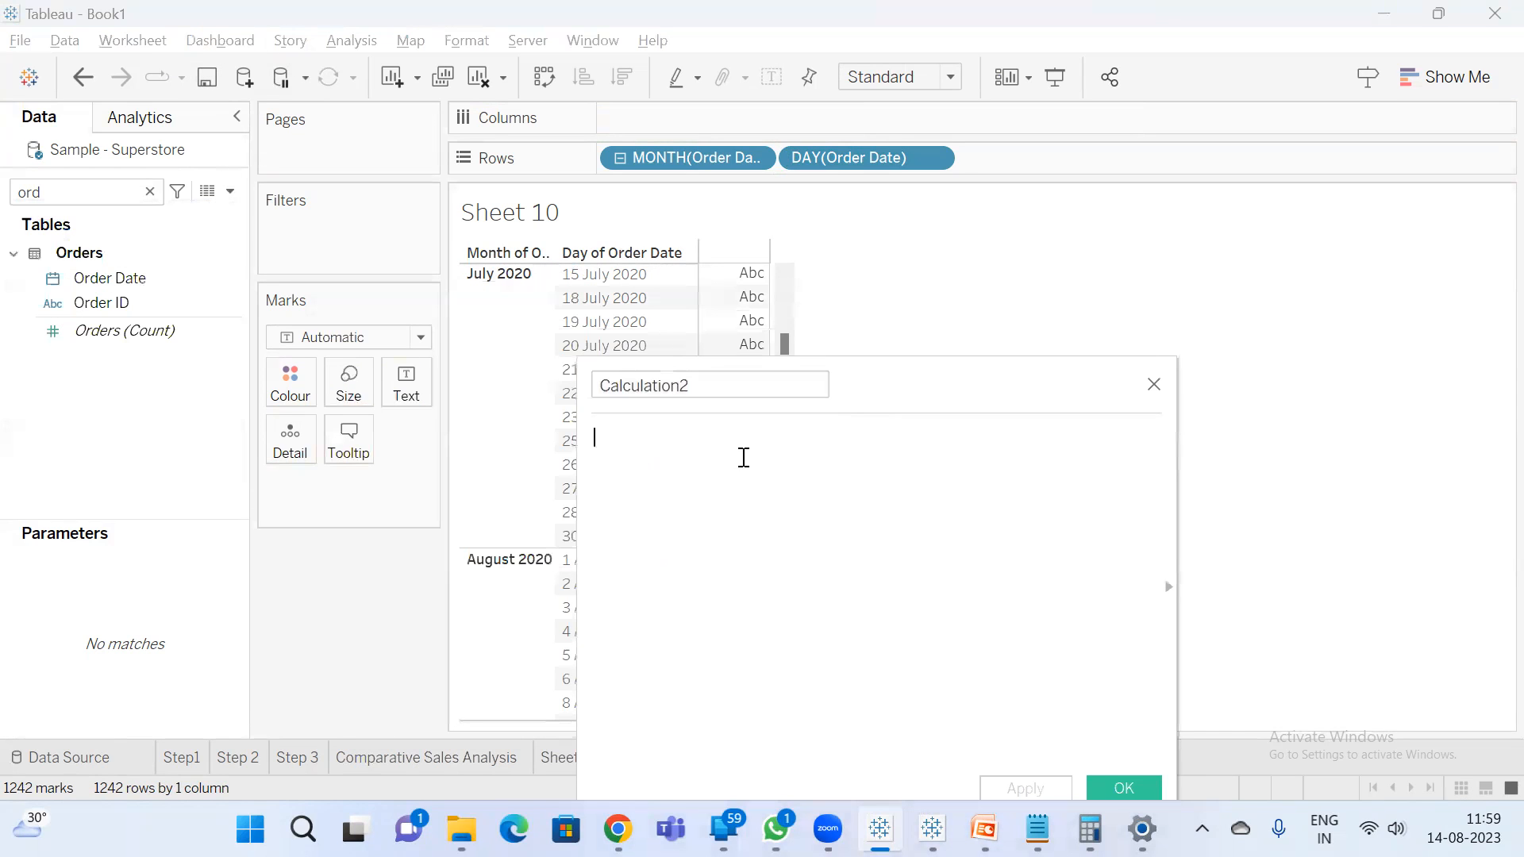
text({ incl)
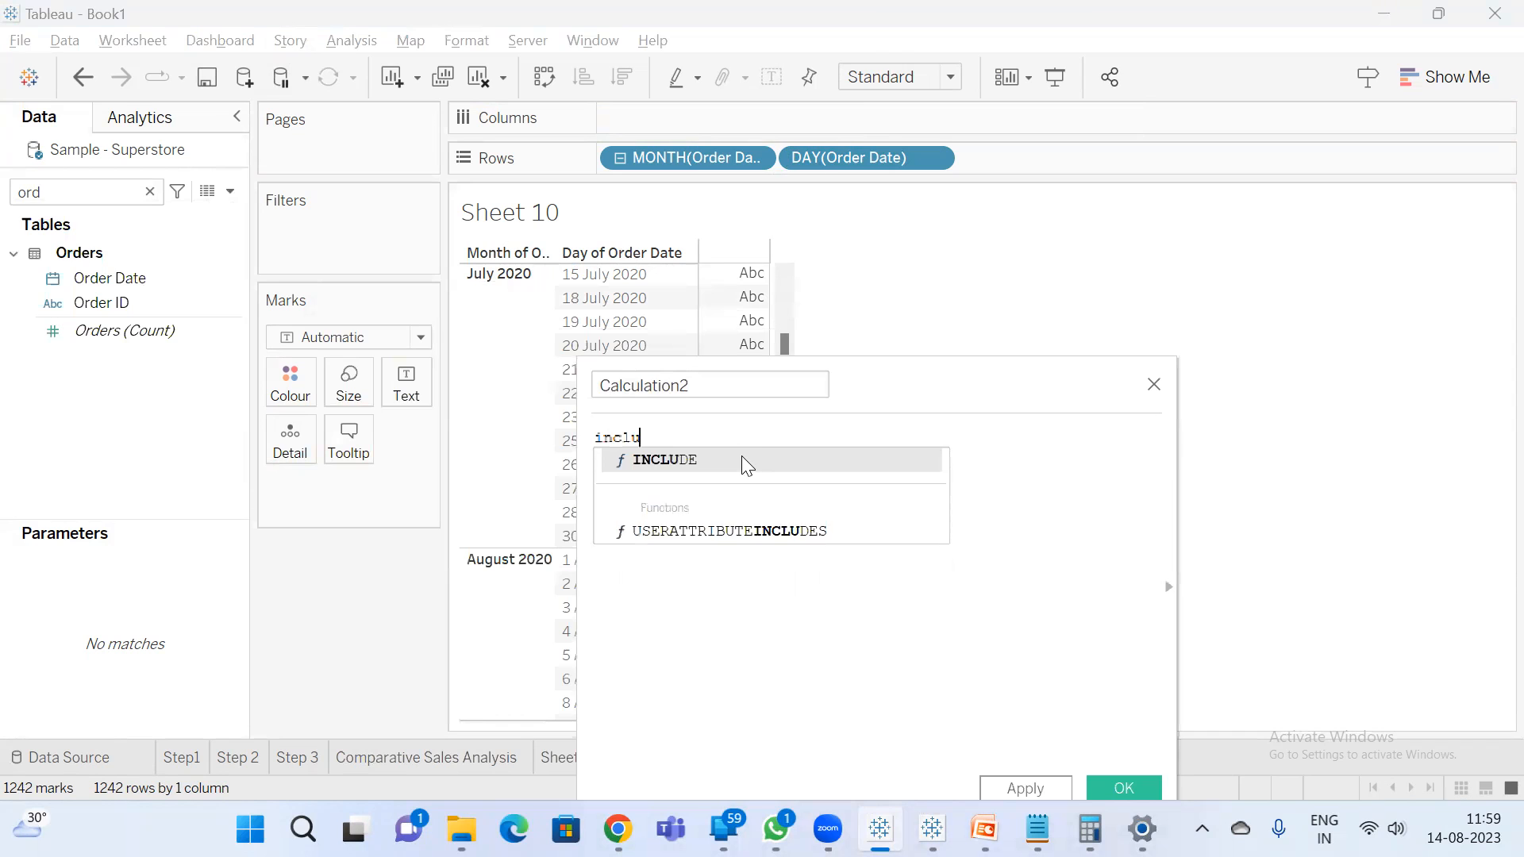
key(Return)
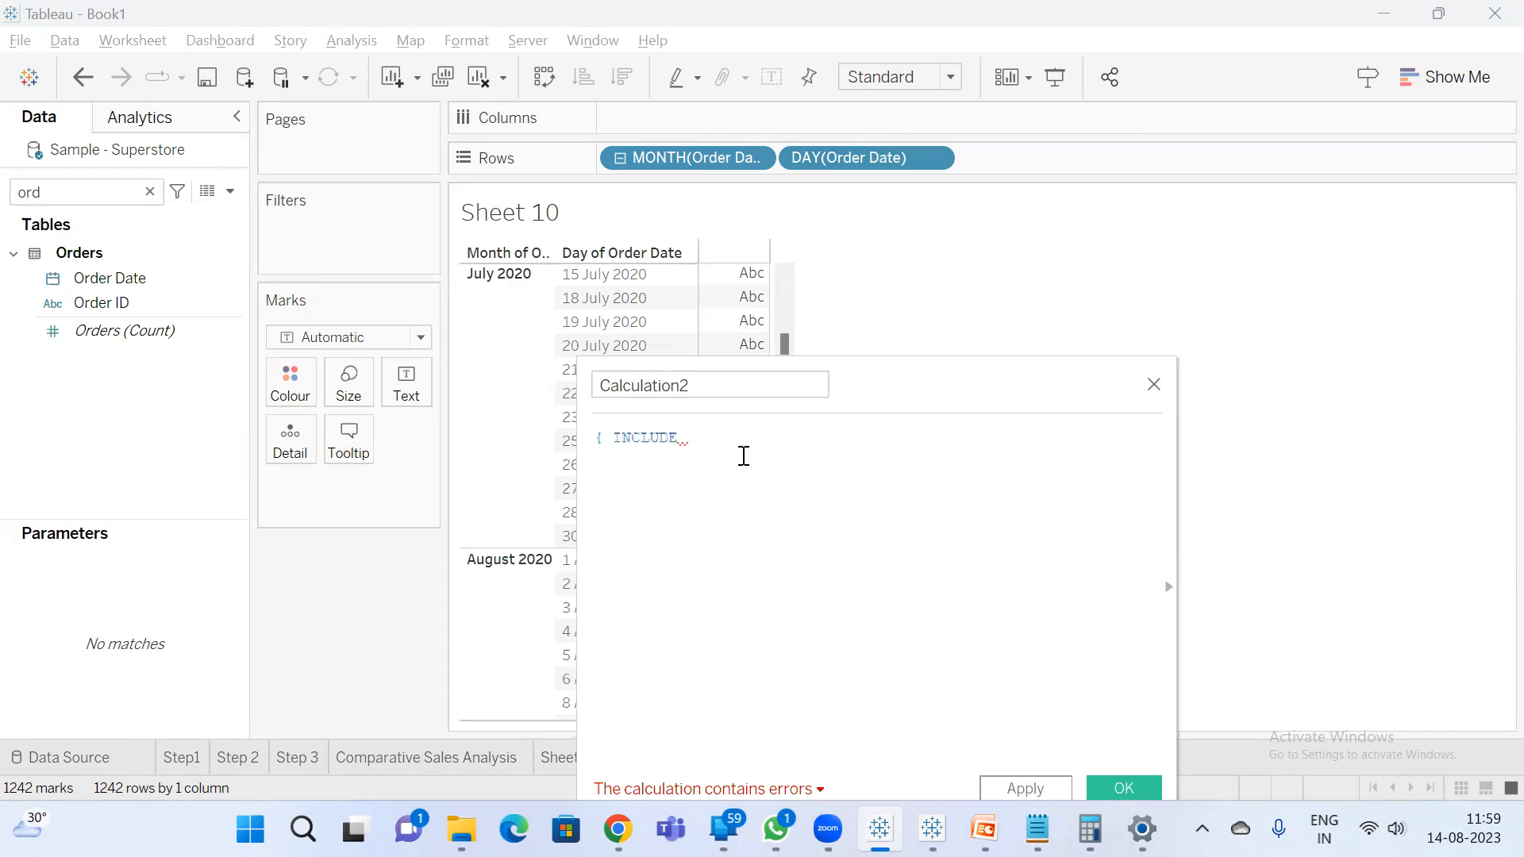
- Check the LOD formula on the PowerPoint slide, return to Tableau and add MONTH([Order Date]) after INCLUDE
click(984, 829)
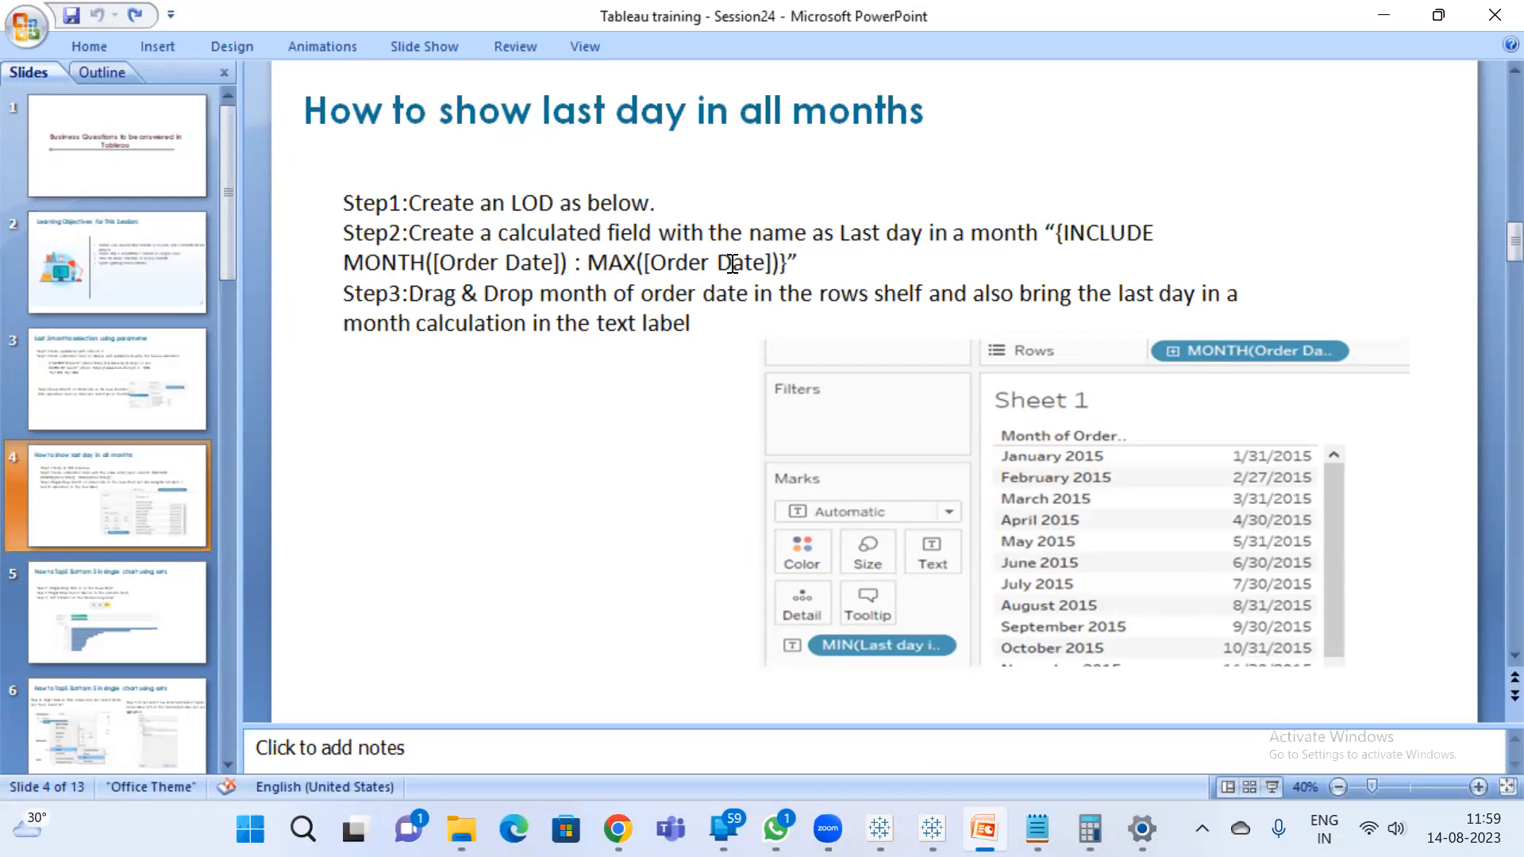
click(1438, 14)
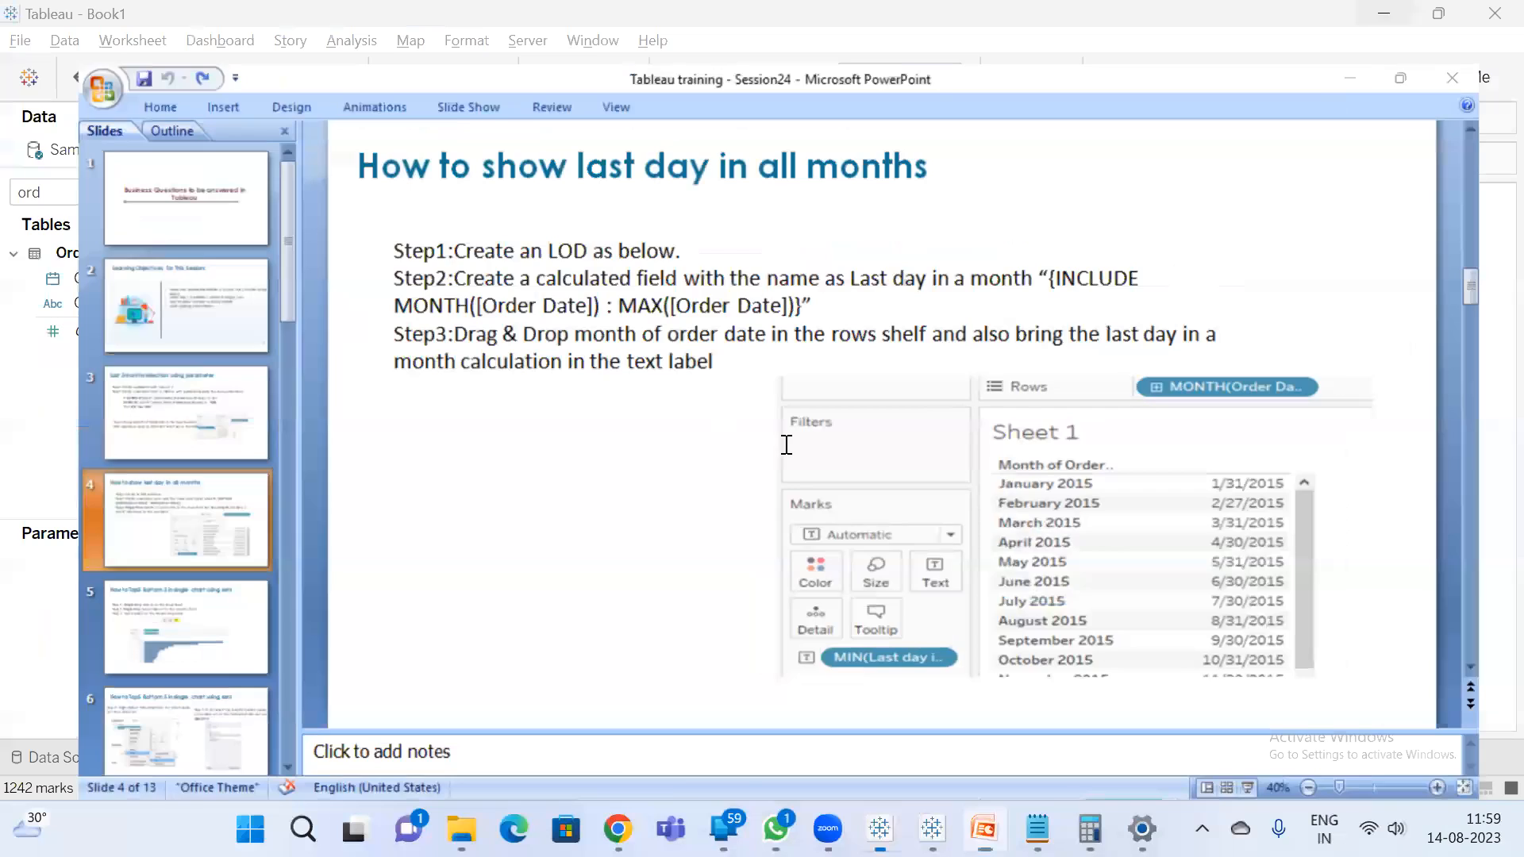
key(alt+Tab)
text(month)
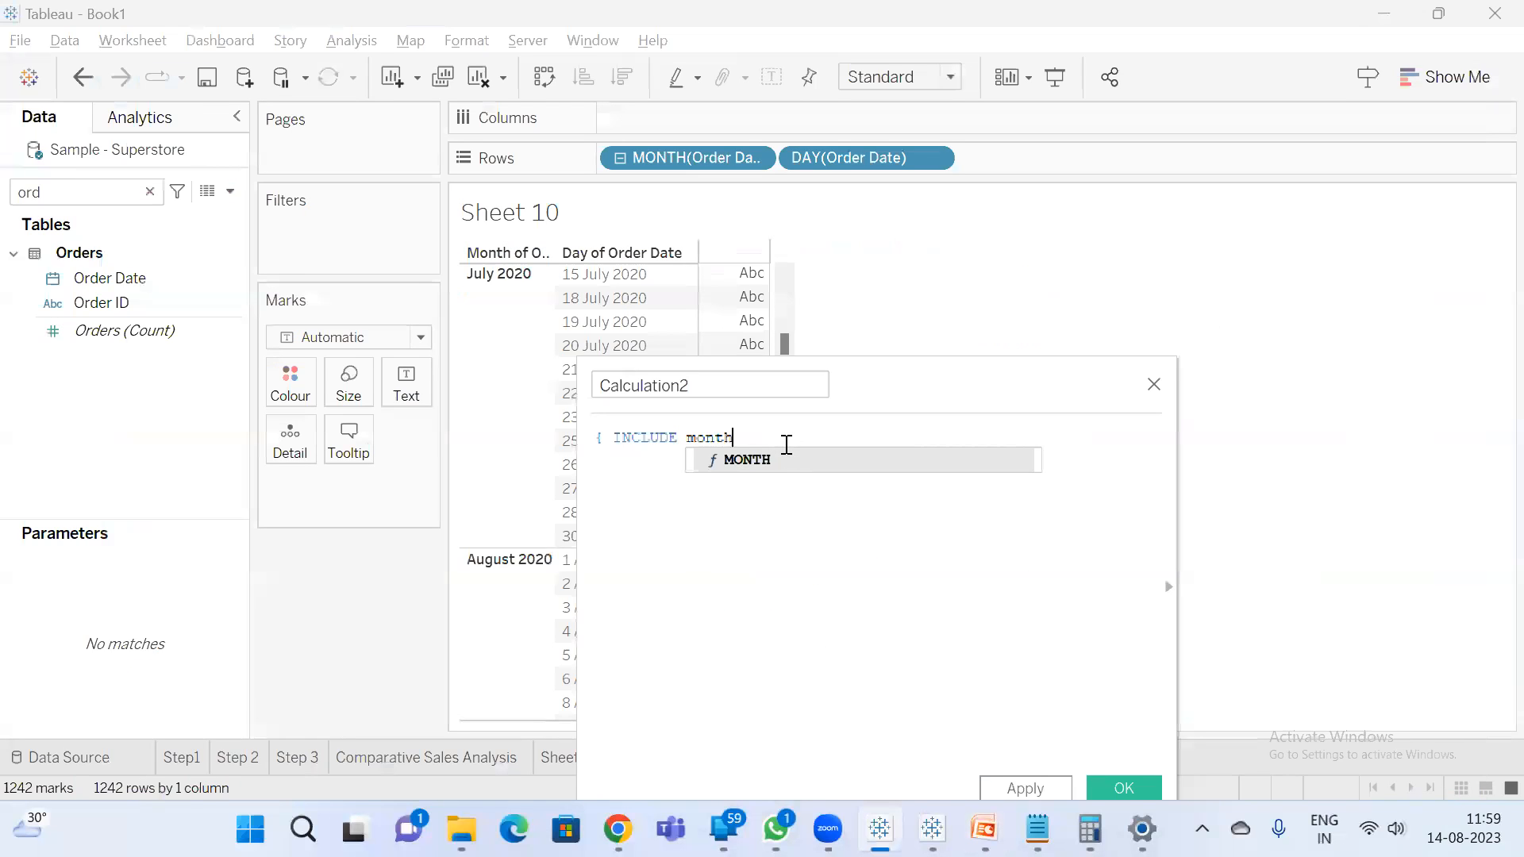
key(Return)
text(ord)
key(Return)
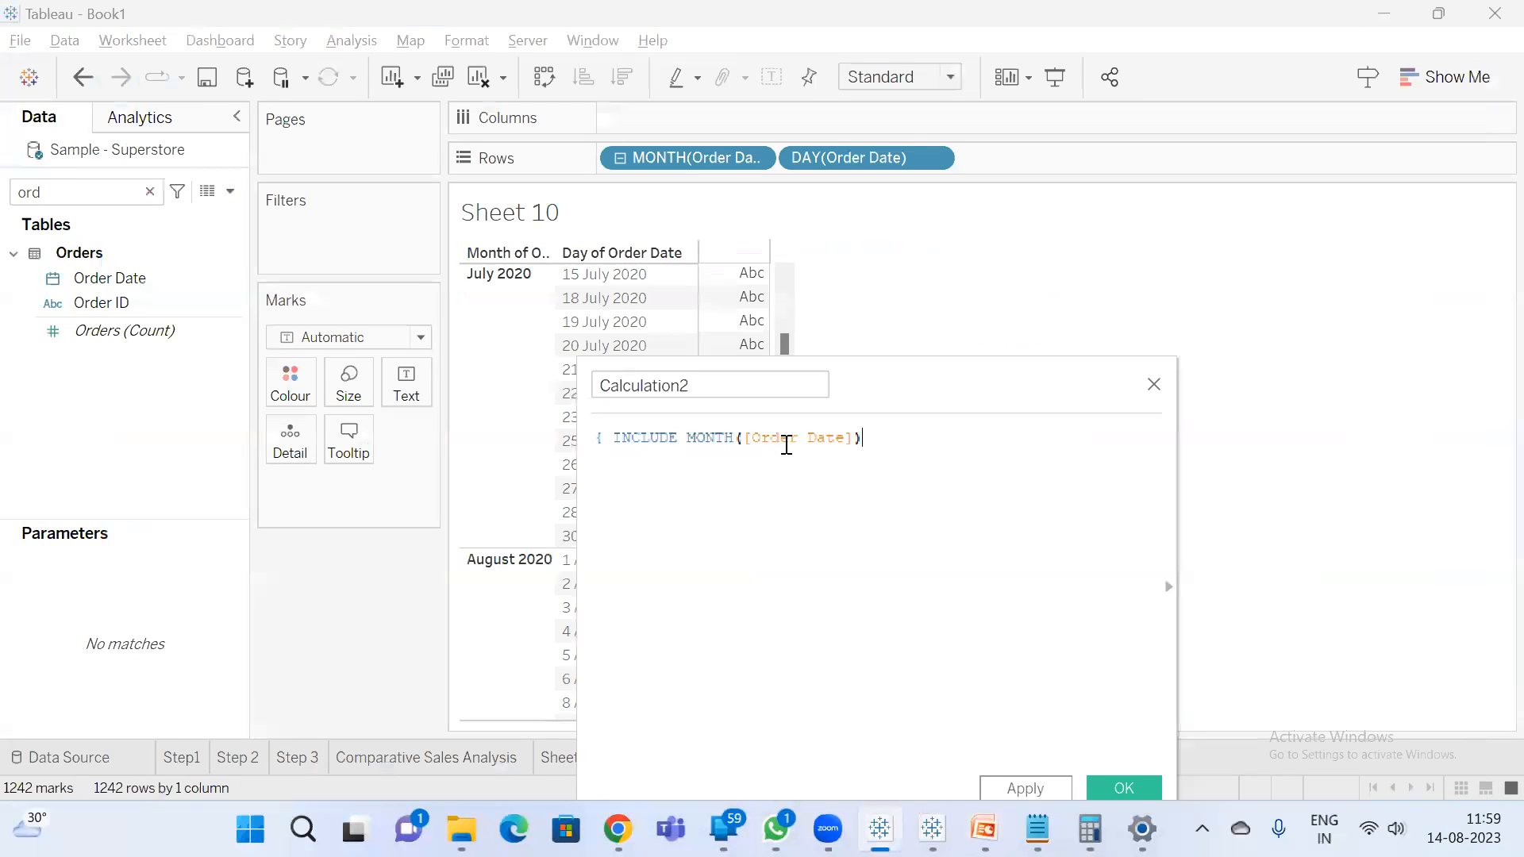
- Complete the formula with :MAX([Order Date])} and save the calculated field
text(:max)
key(Return)
text(ord)
key(Return)
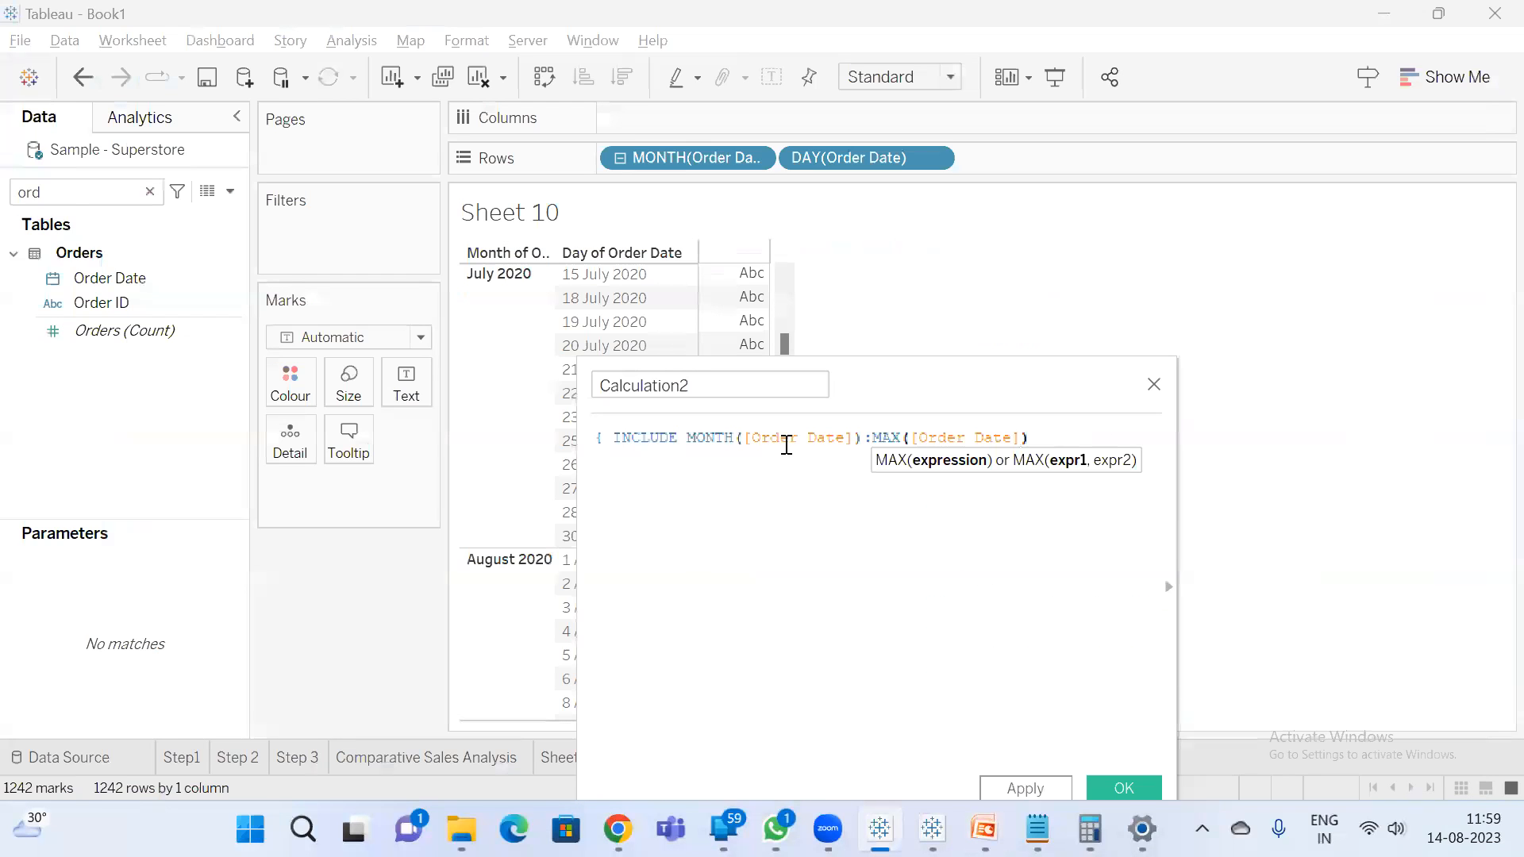
key(Right)
text(})
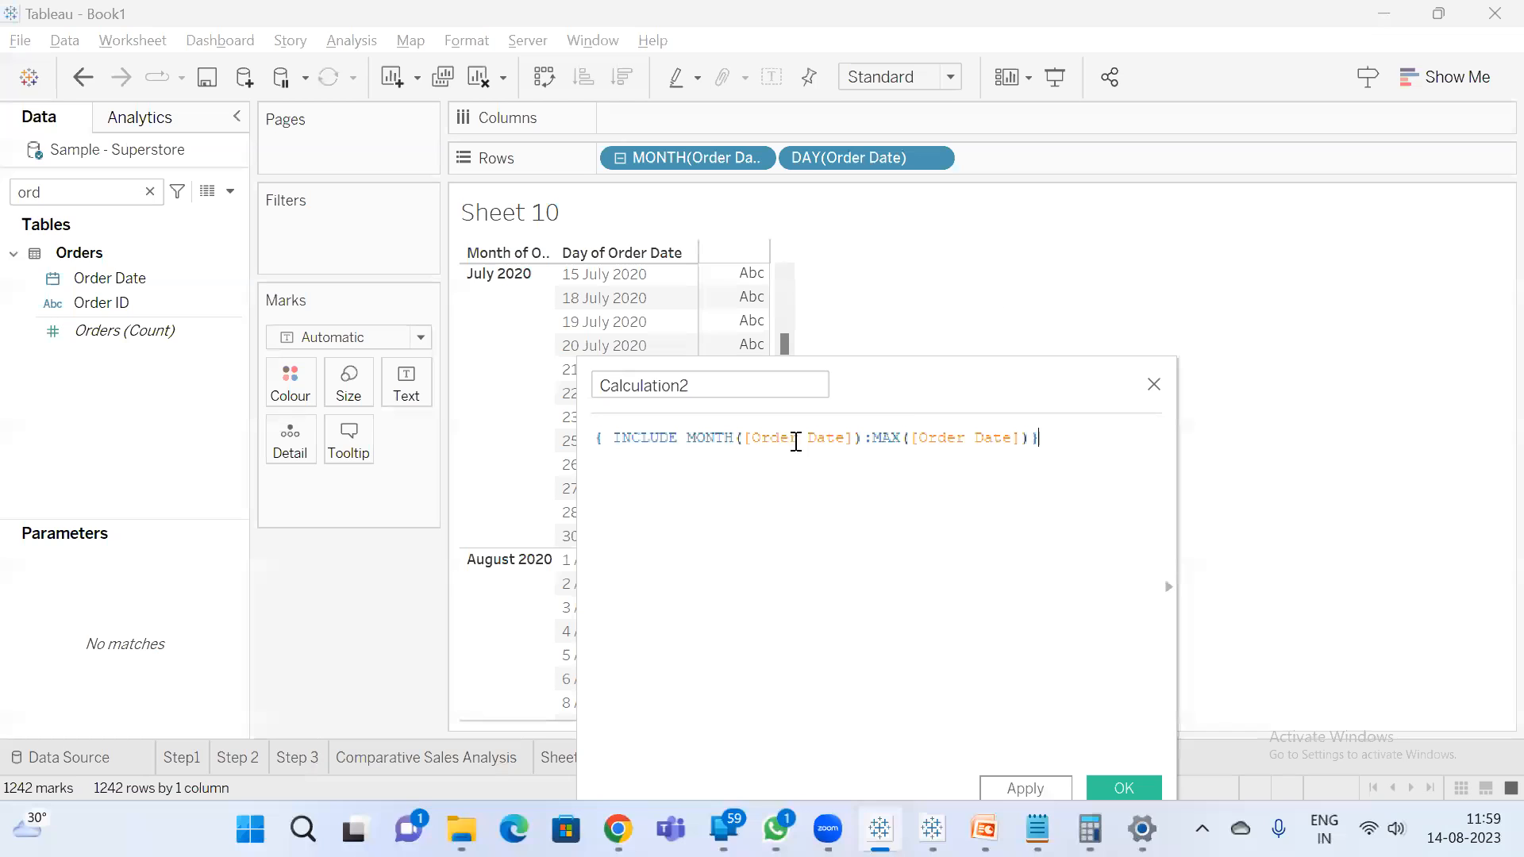
drag(911, 402, 1083, 248)
click(1275, 612)
- Search the fields for ca and place Calculation2 on Rows after the day of Order Date
double_click(74, 191)
text(ca)
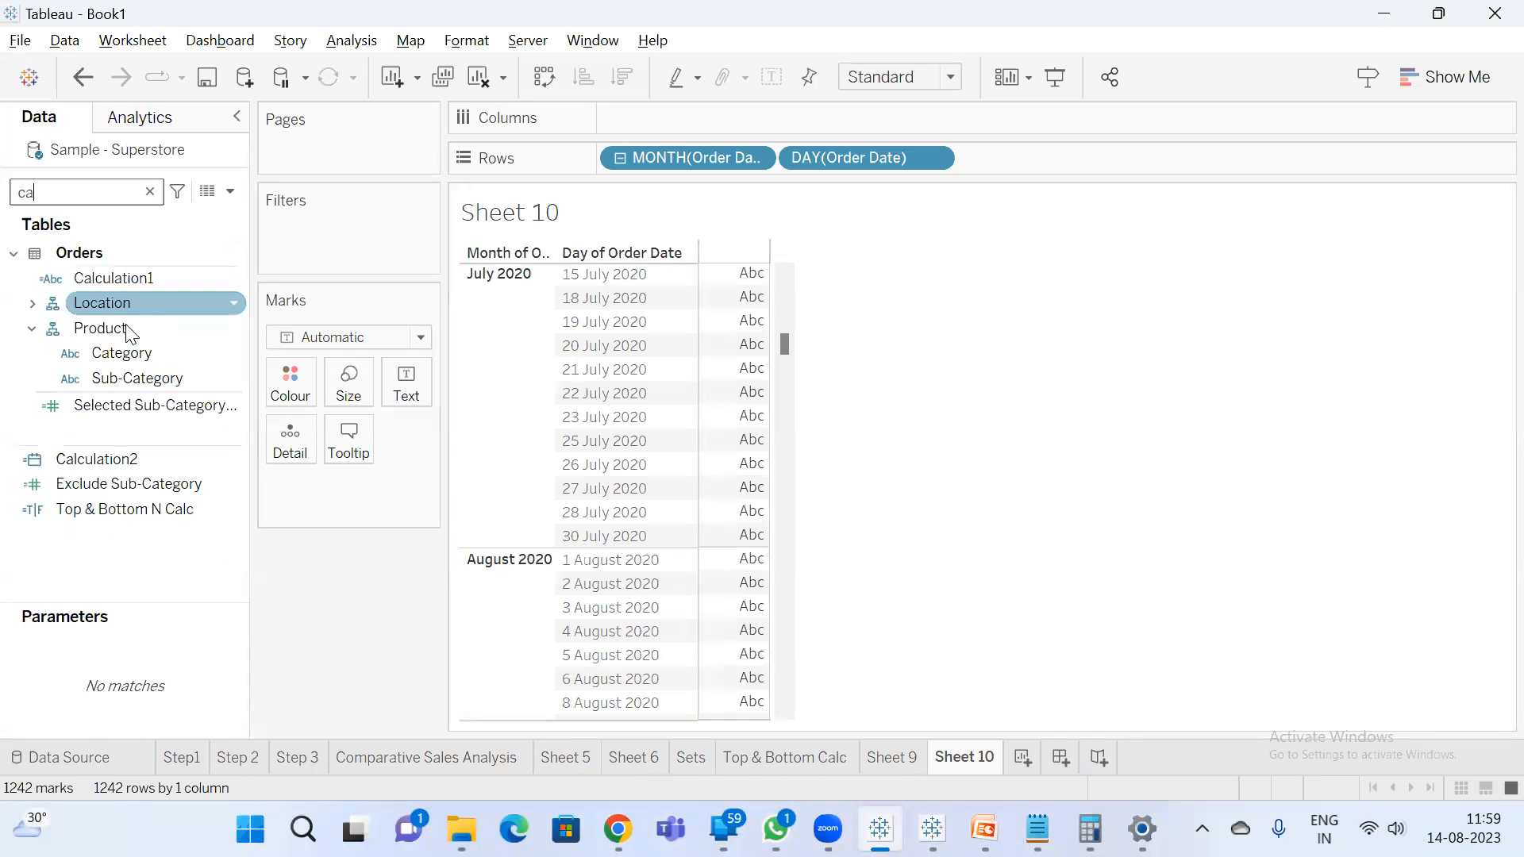
double_click(143, 462)
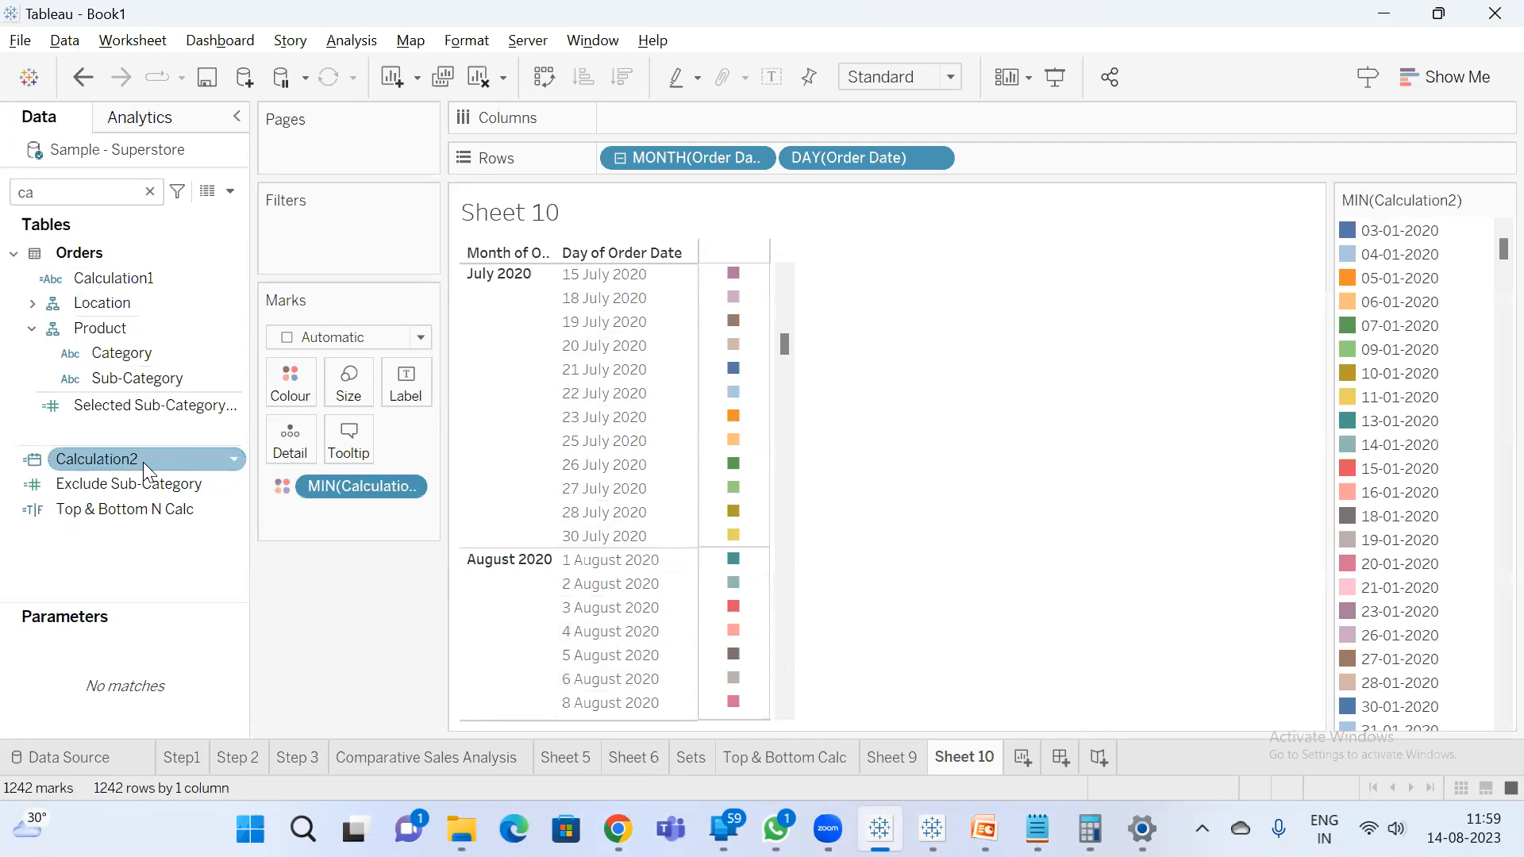
drag(359, 484, 984, 152)
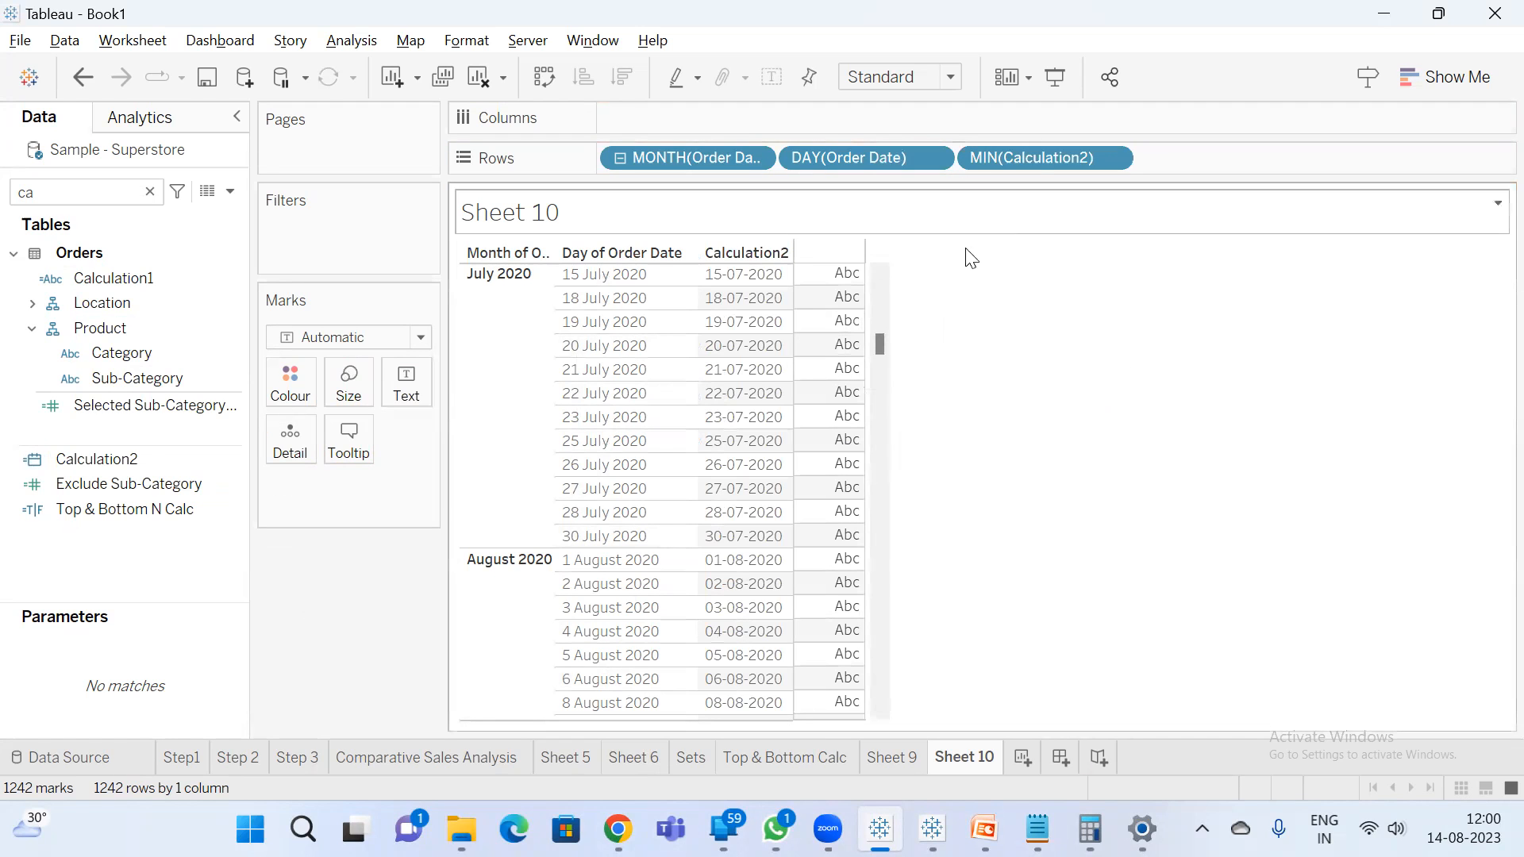
- Remove DAY(Order Date) from Rows and widen the Calculation2 and Month of Order Date columns
drag(854, 152, 1073, 331)
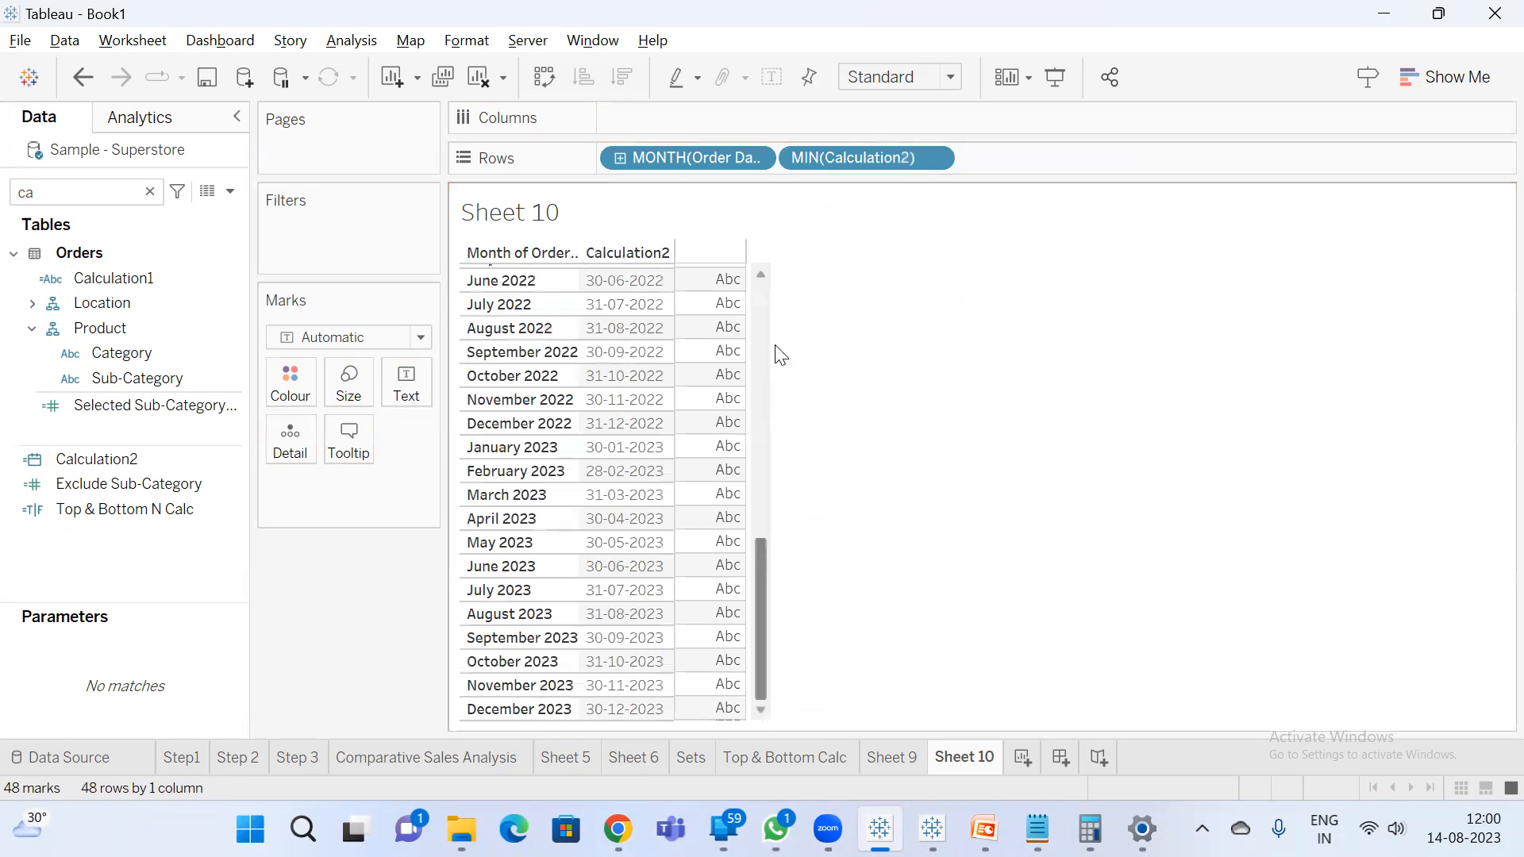
drag(755, 642, 784, 291)
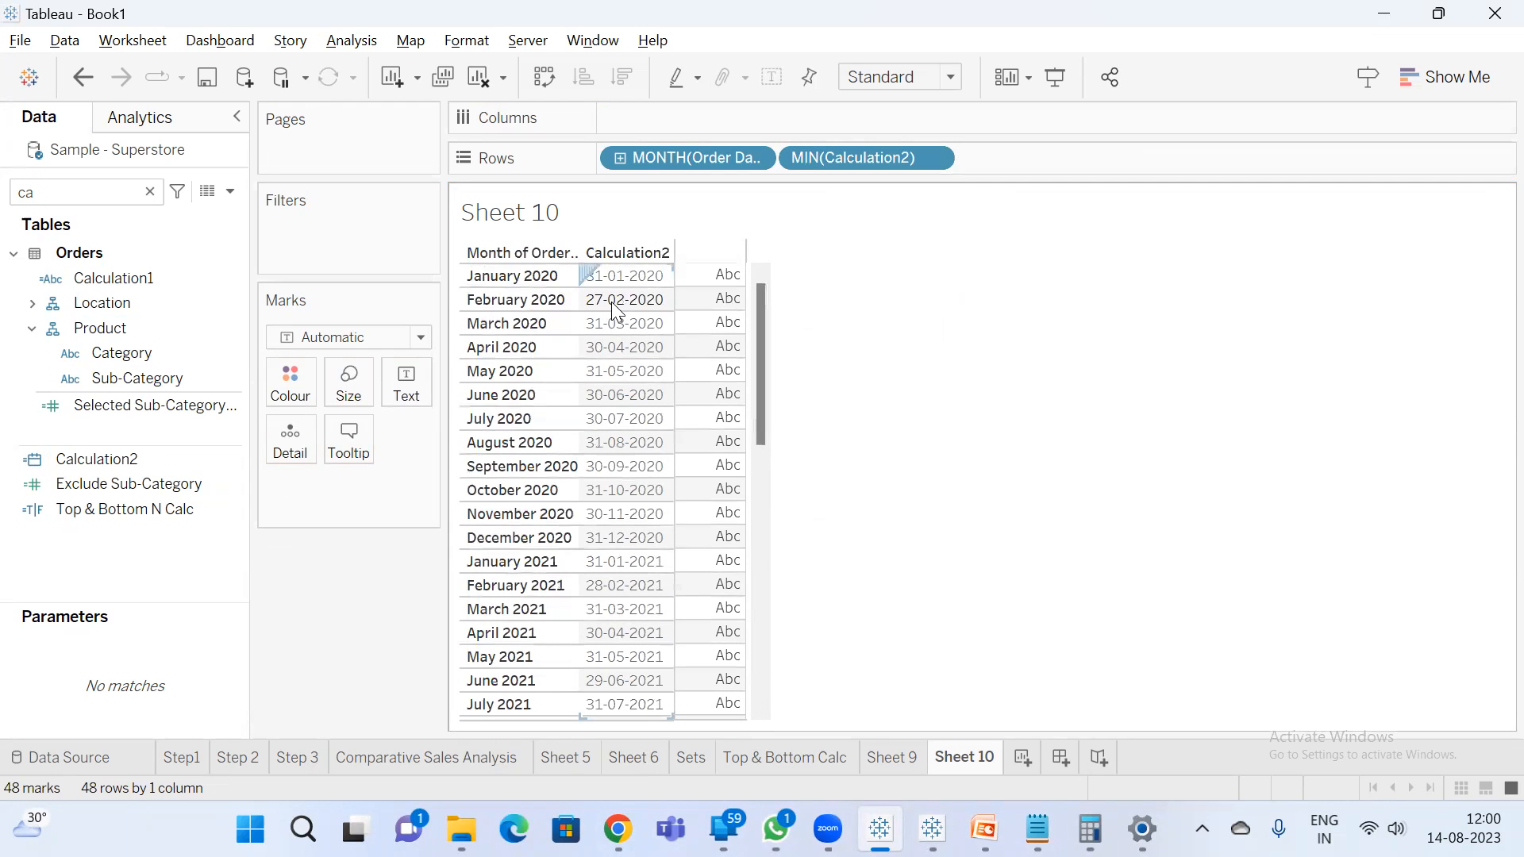
mouse_move(679, 301)
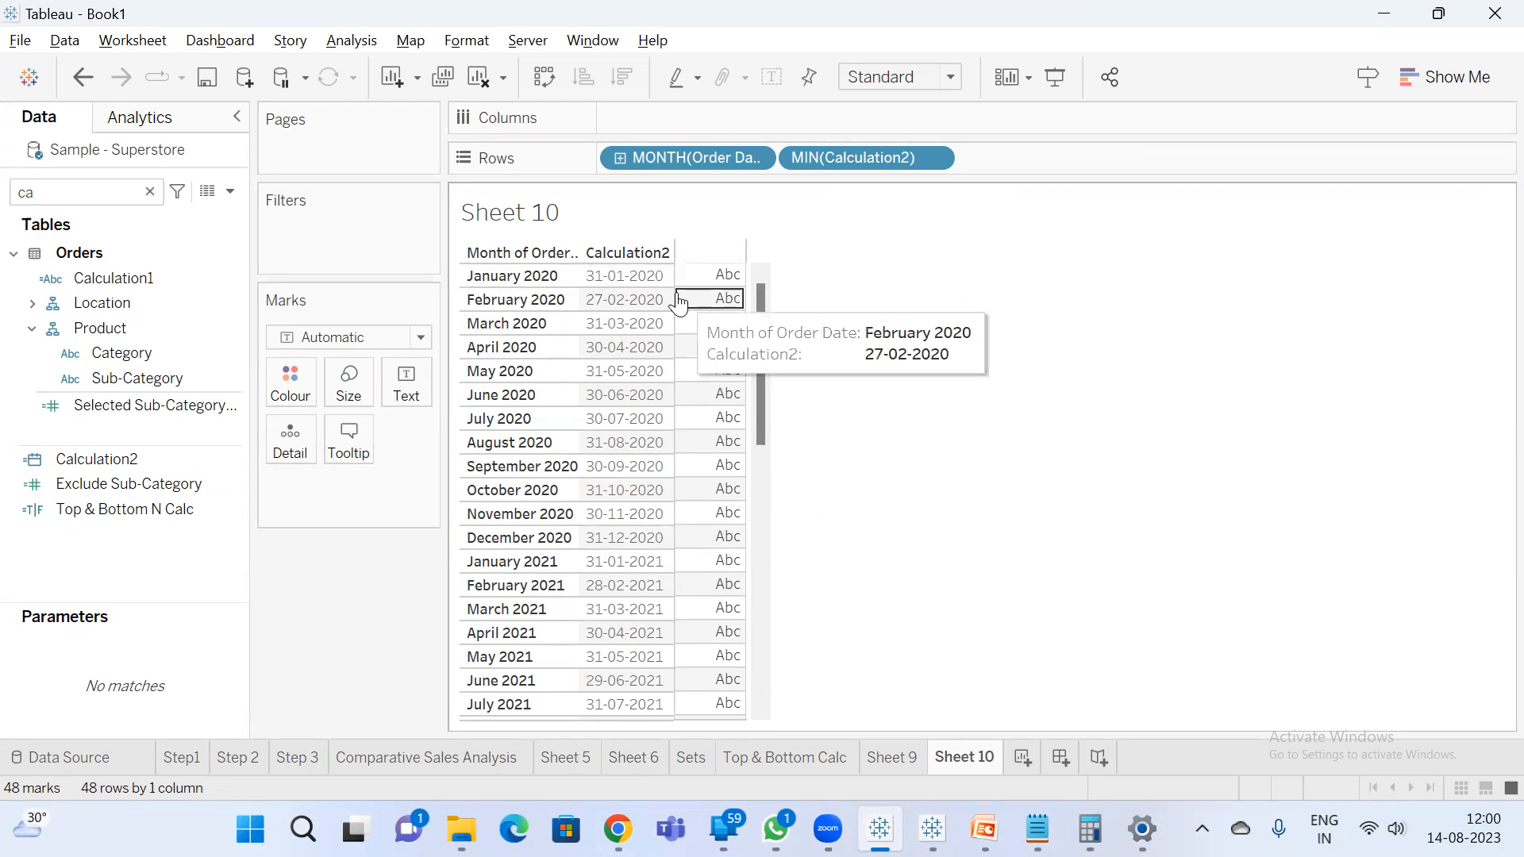
drag(676, 297, 806, 299)
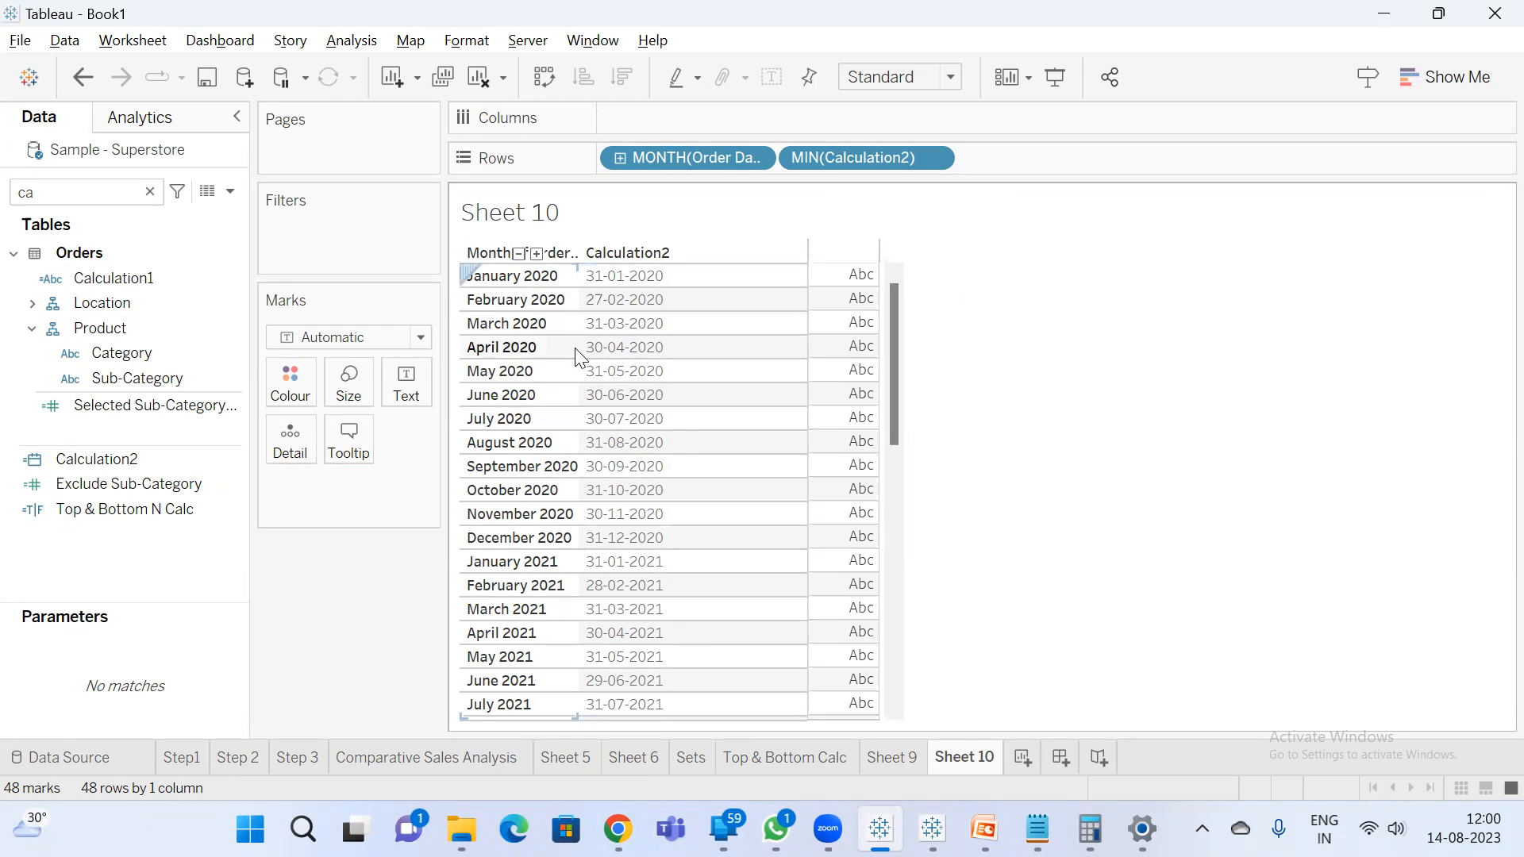
drag(580, 339, 624, 349)
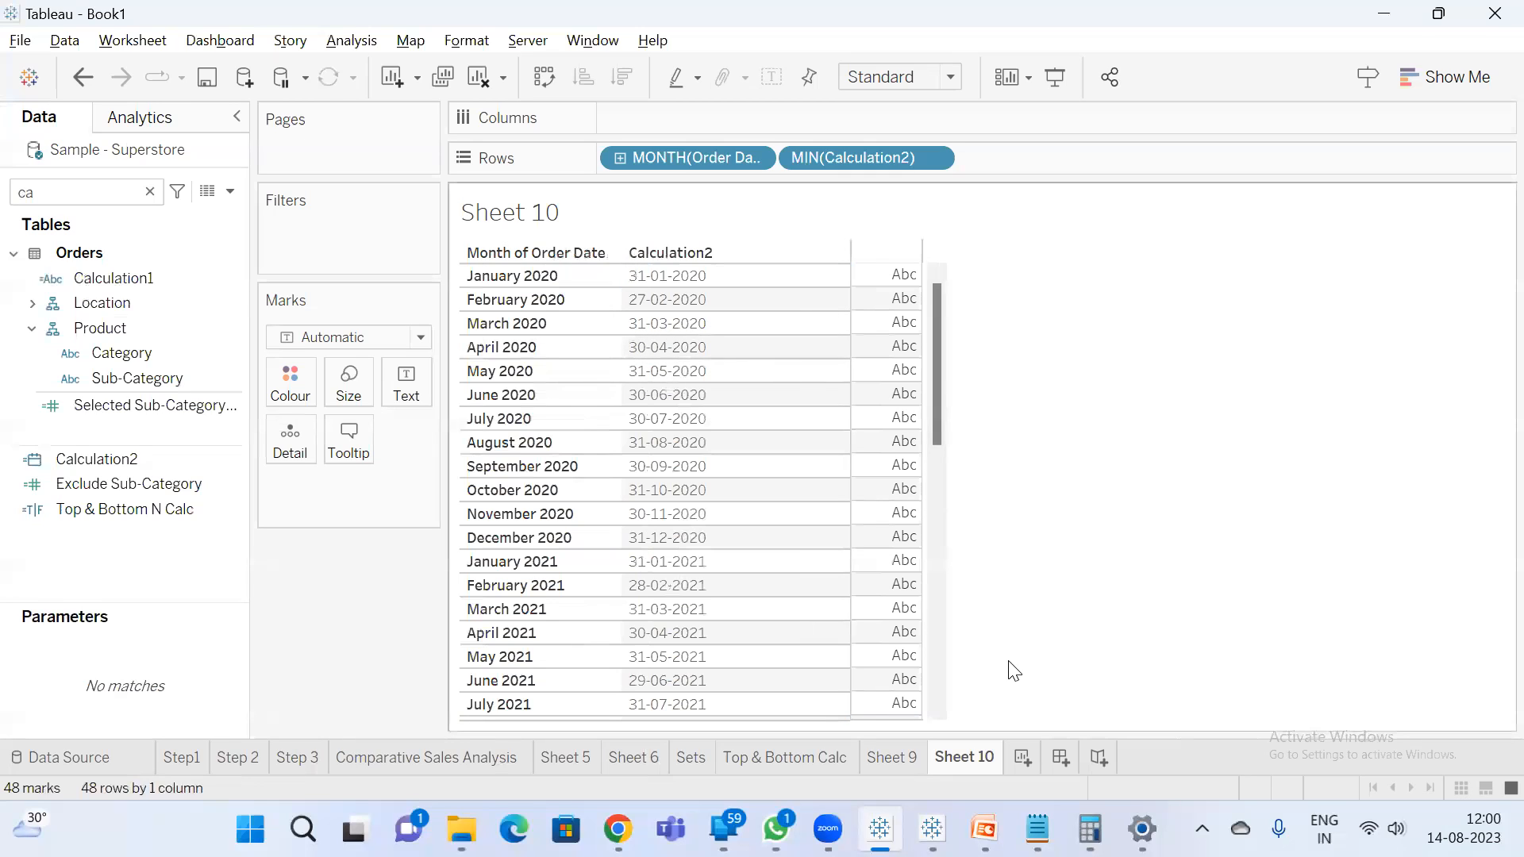
- Rename the Sheet 10 worksheet as Last day in every month
mouse_move(981, 762)
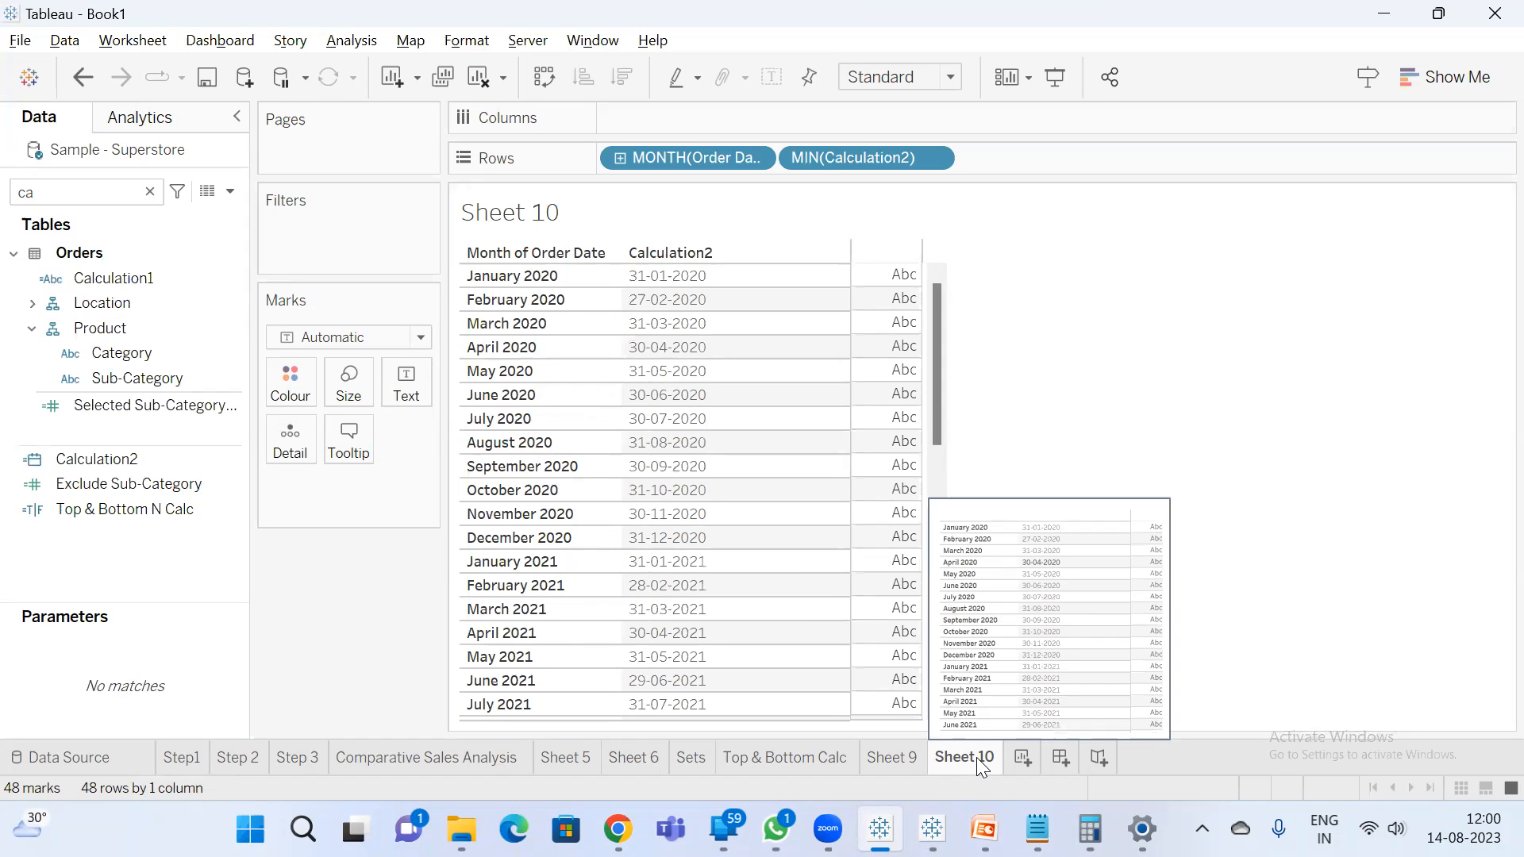
text(4ast day in every)
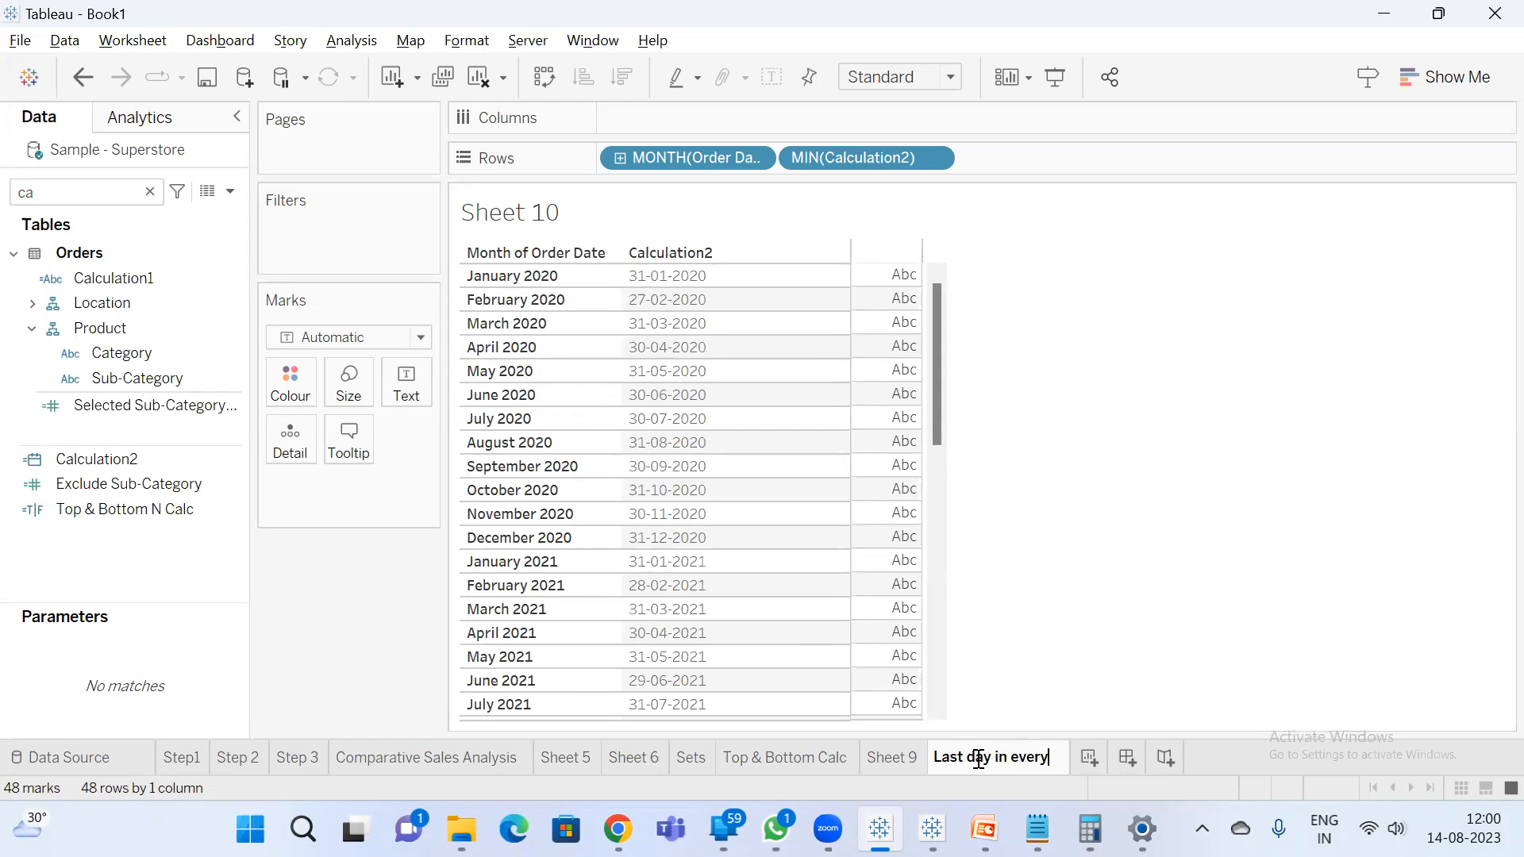
text( month)
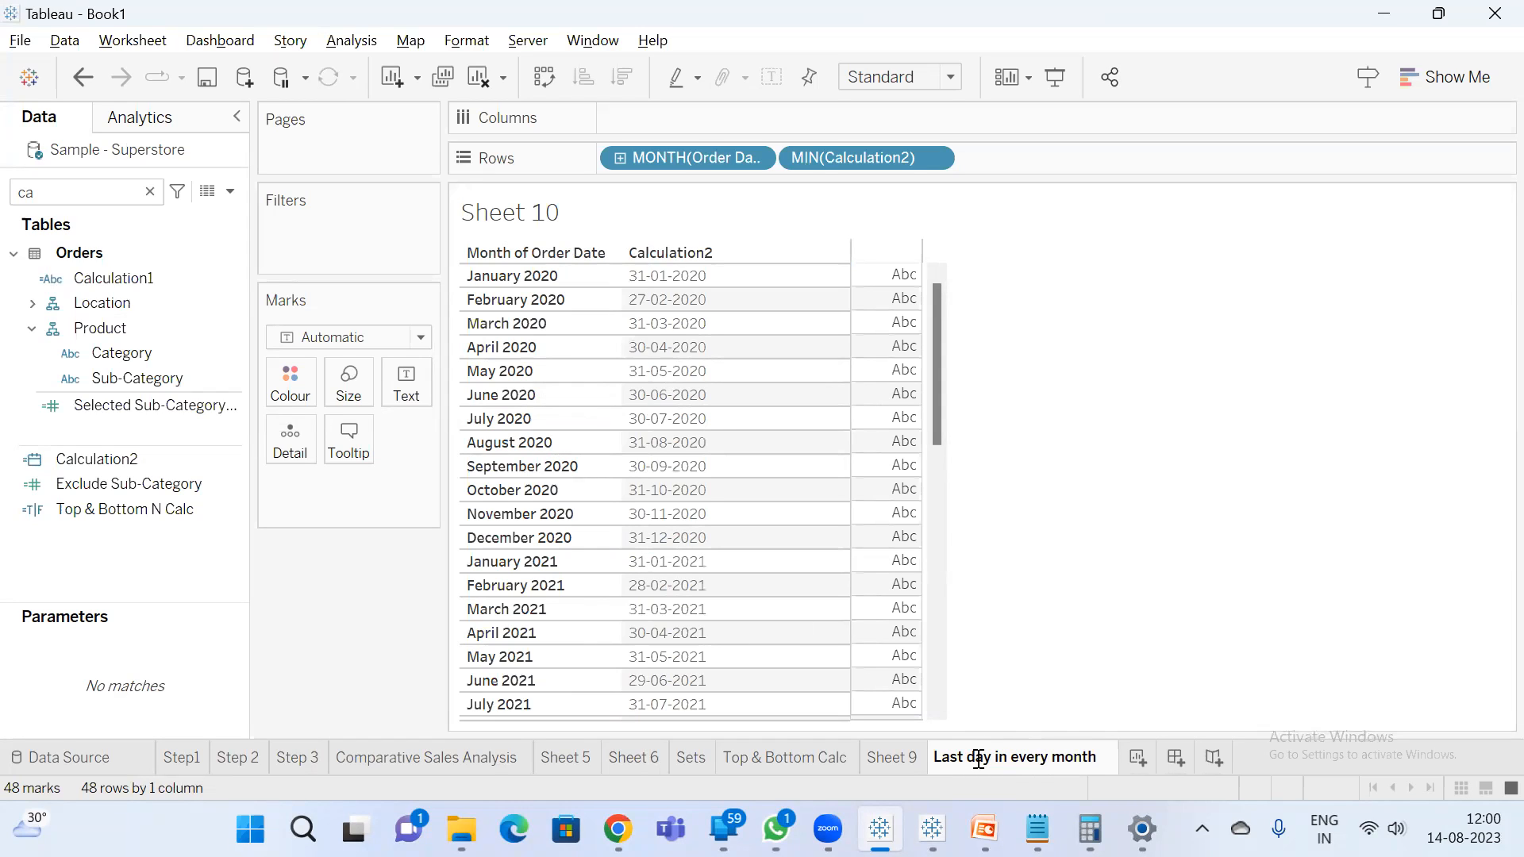
click(1018, 684)
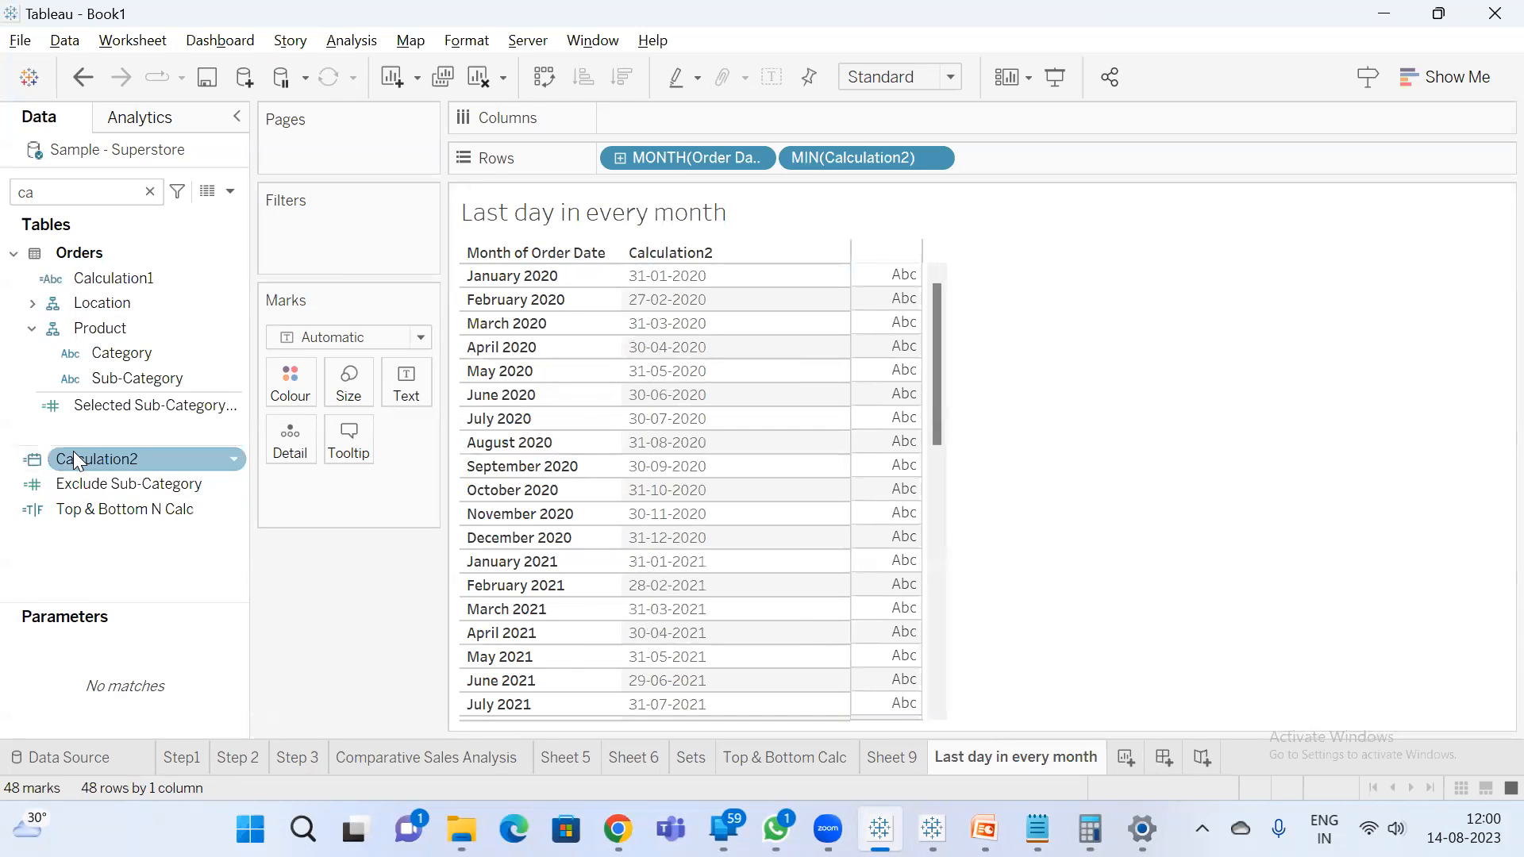
- Open the Calculation2 field for editing, review its INCLUDE formula beside the month table, and close the editor
right_click(118, 456)
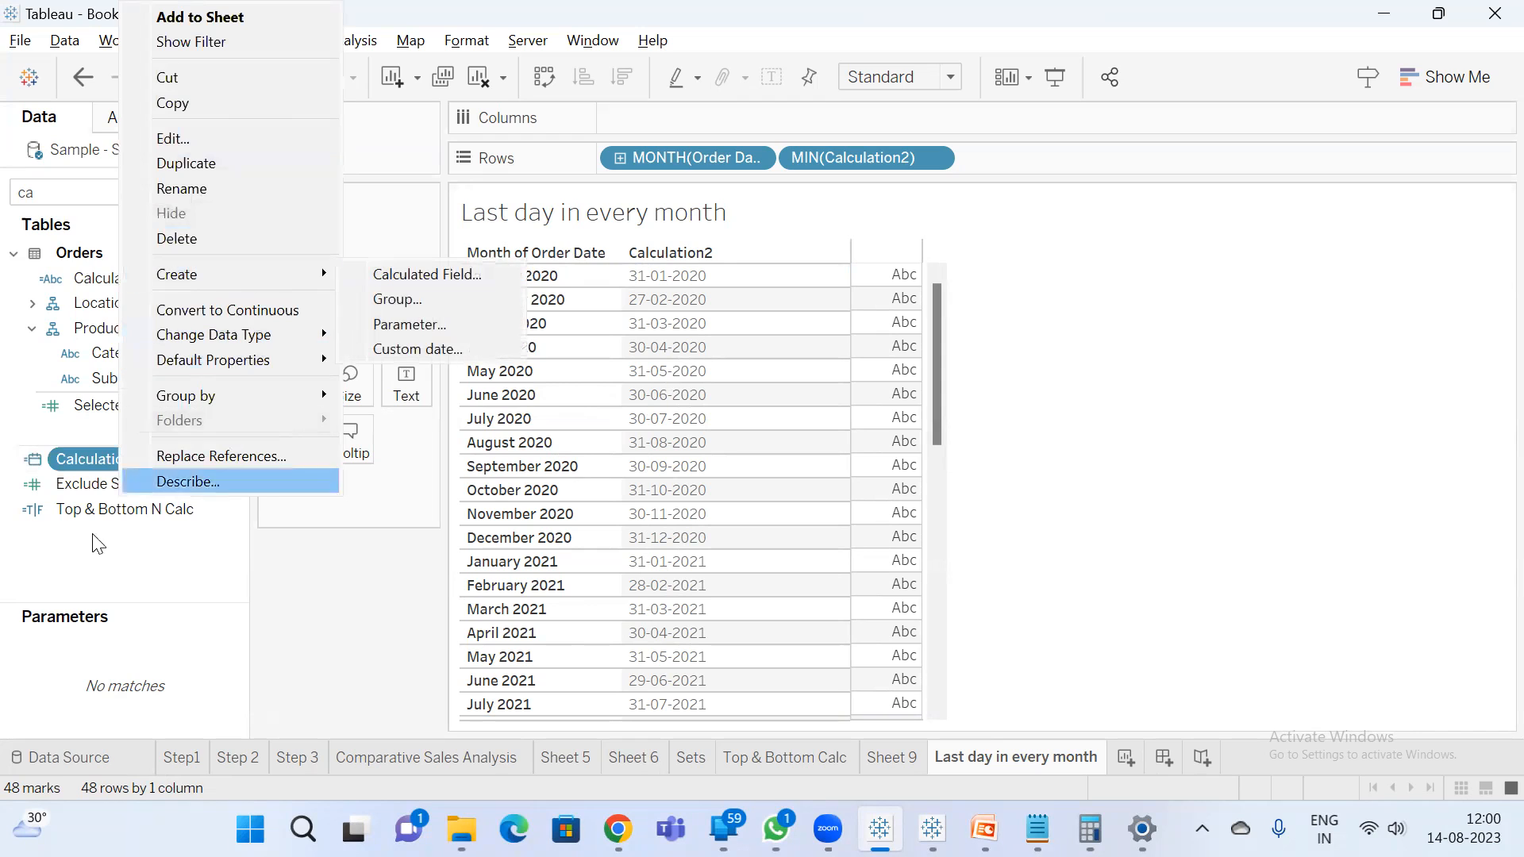
click(124, 568)
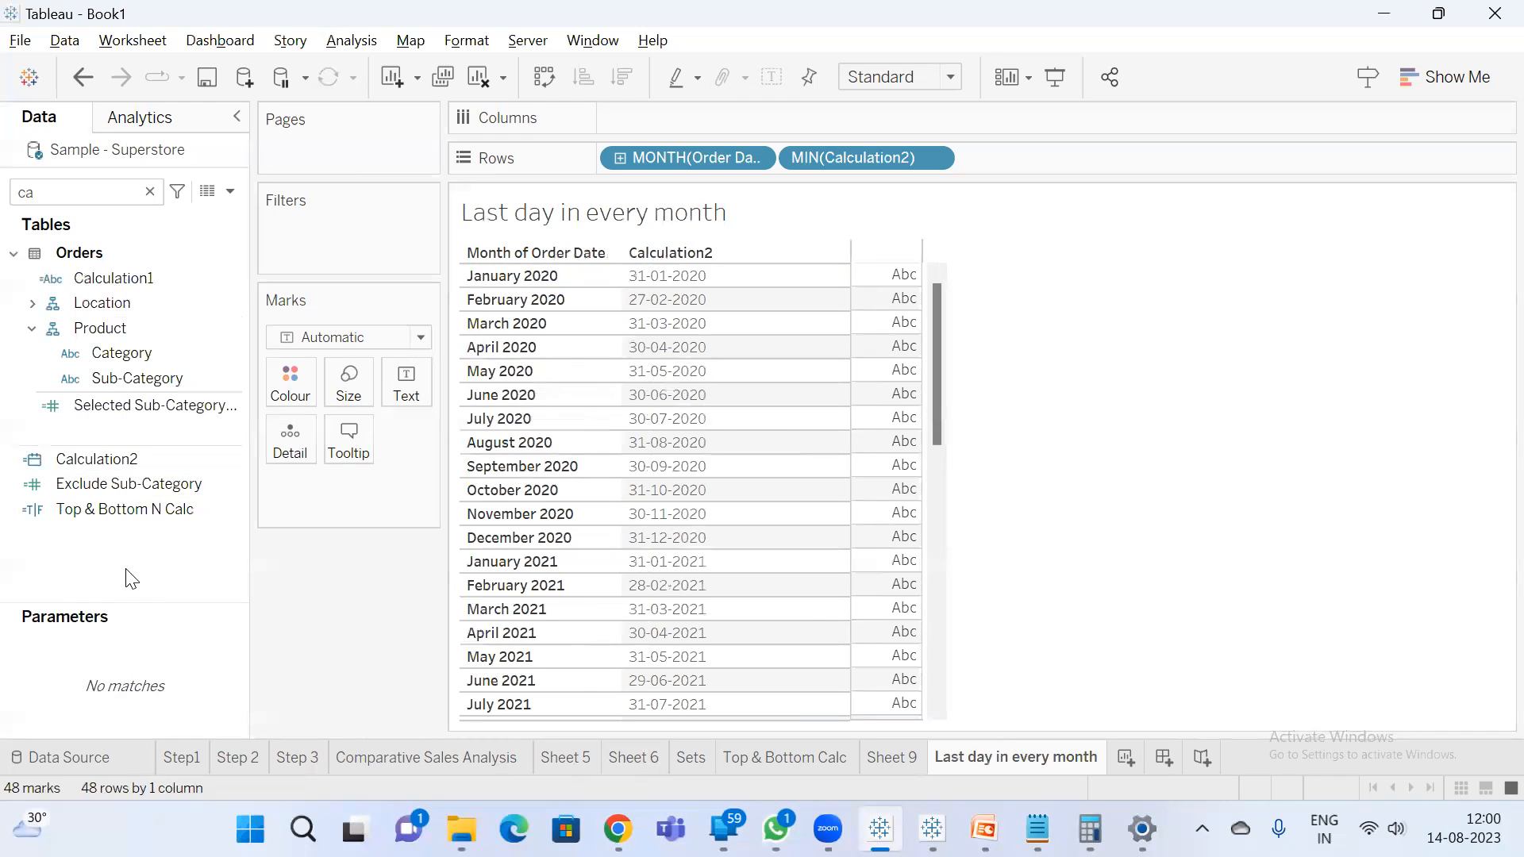
right_click(115, 454)
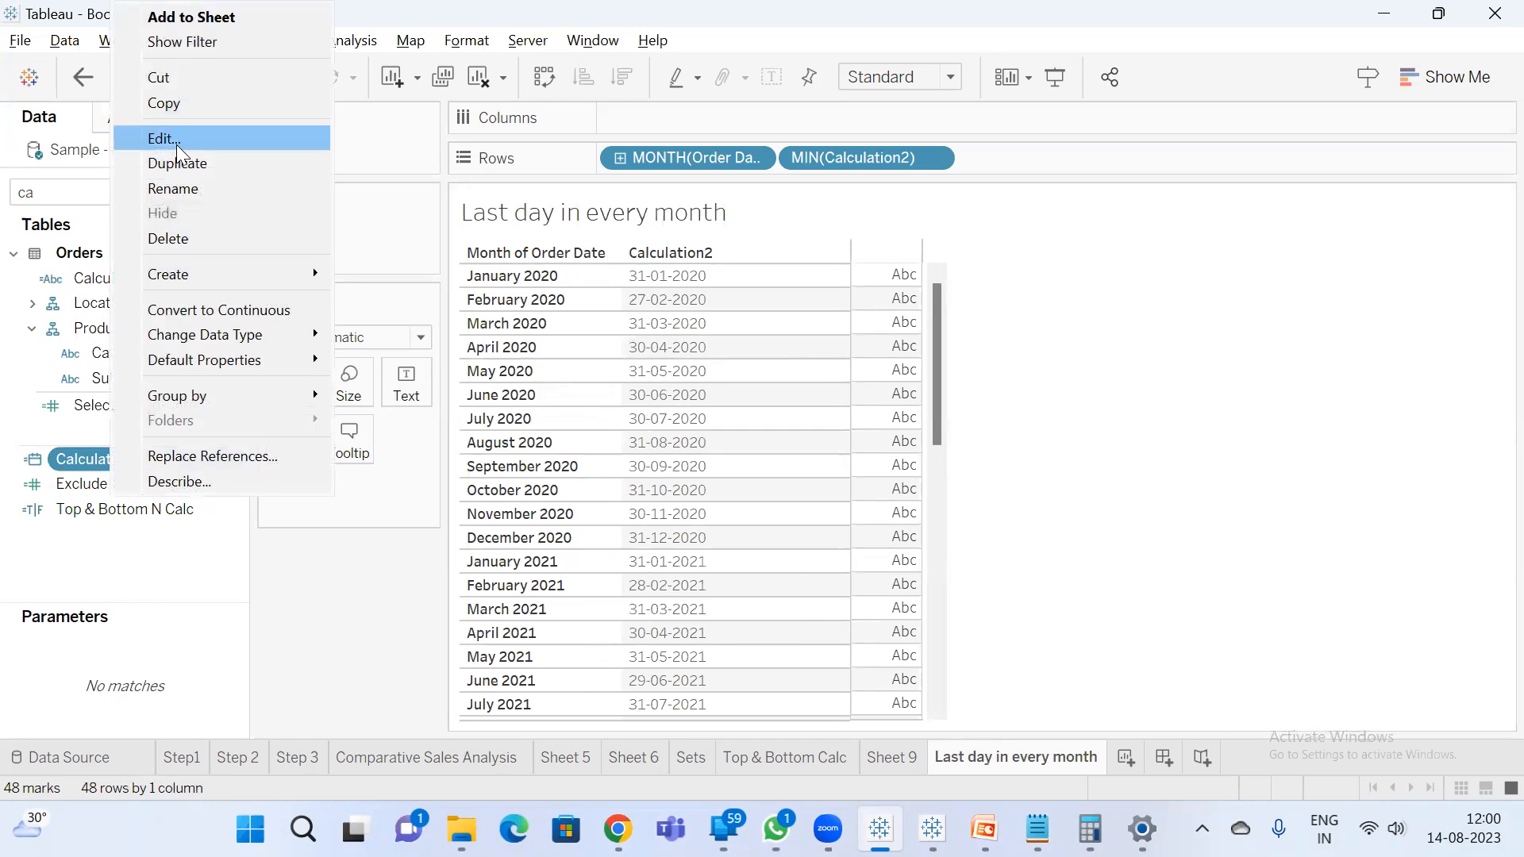
click(178, 139)
drag(1073, 231, 933, 336)
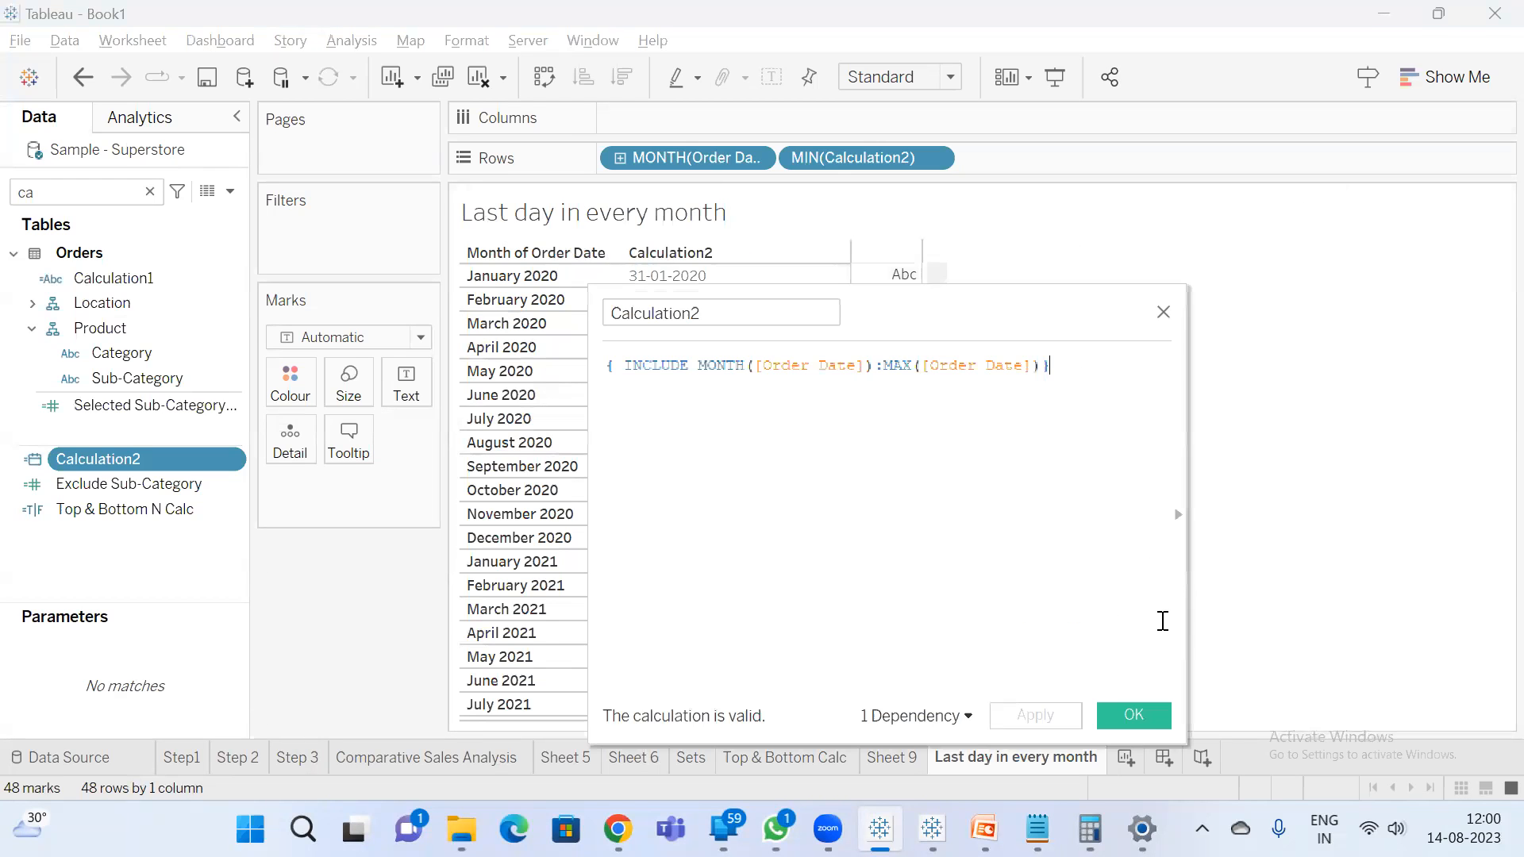
click(1149, 721)
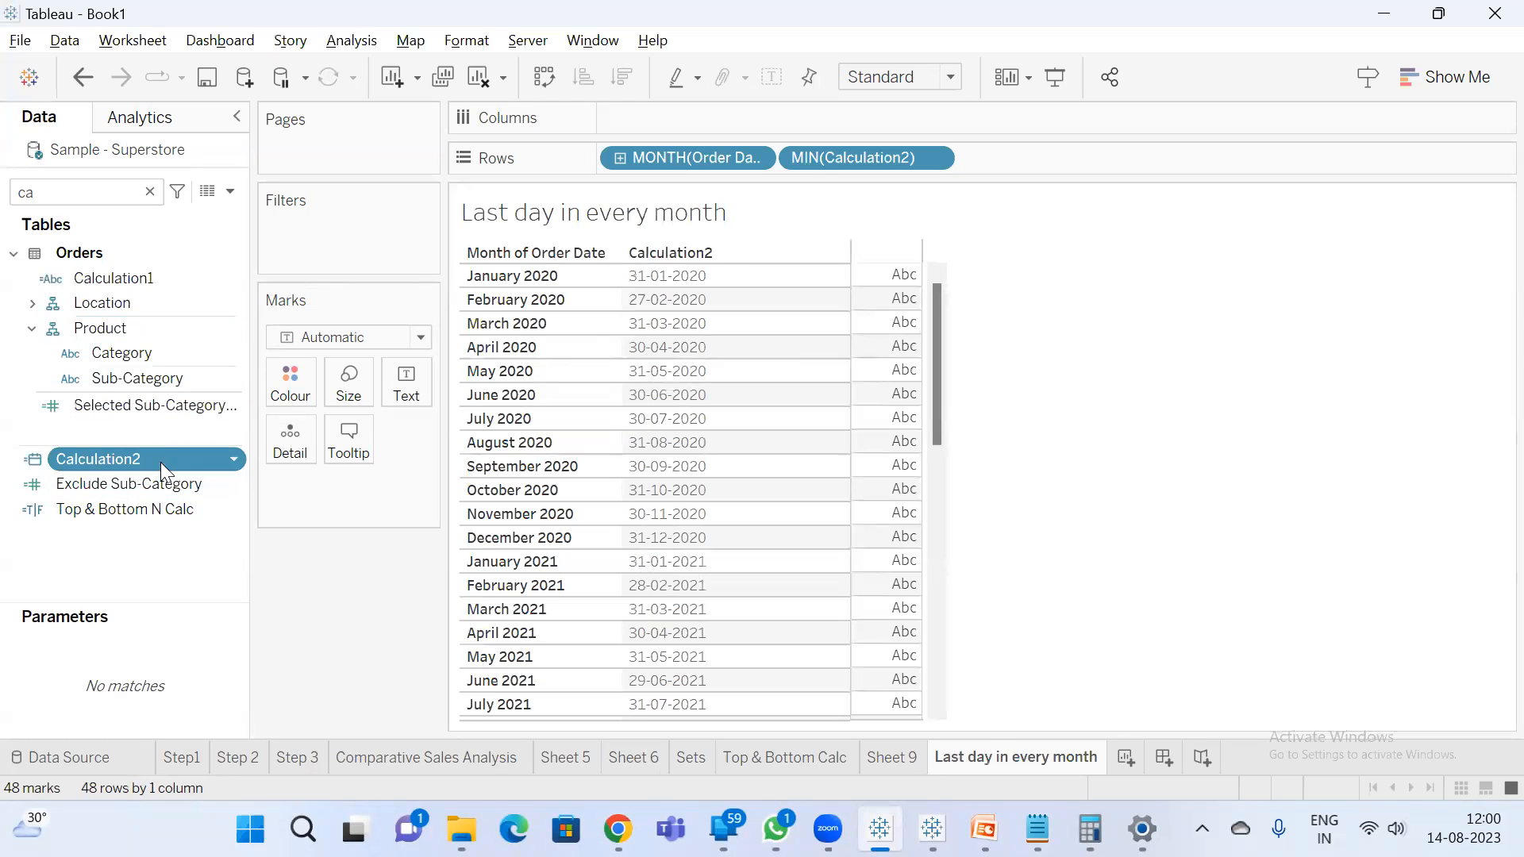
- Search the fields for ord, add Order Date to Rows as a Maximum measure, and remove MIN(Calculation2) from Rows
click(752, 299)
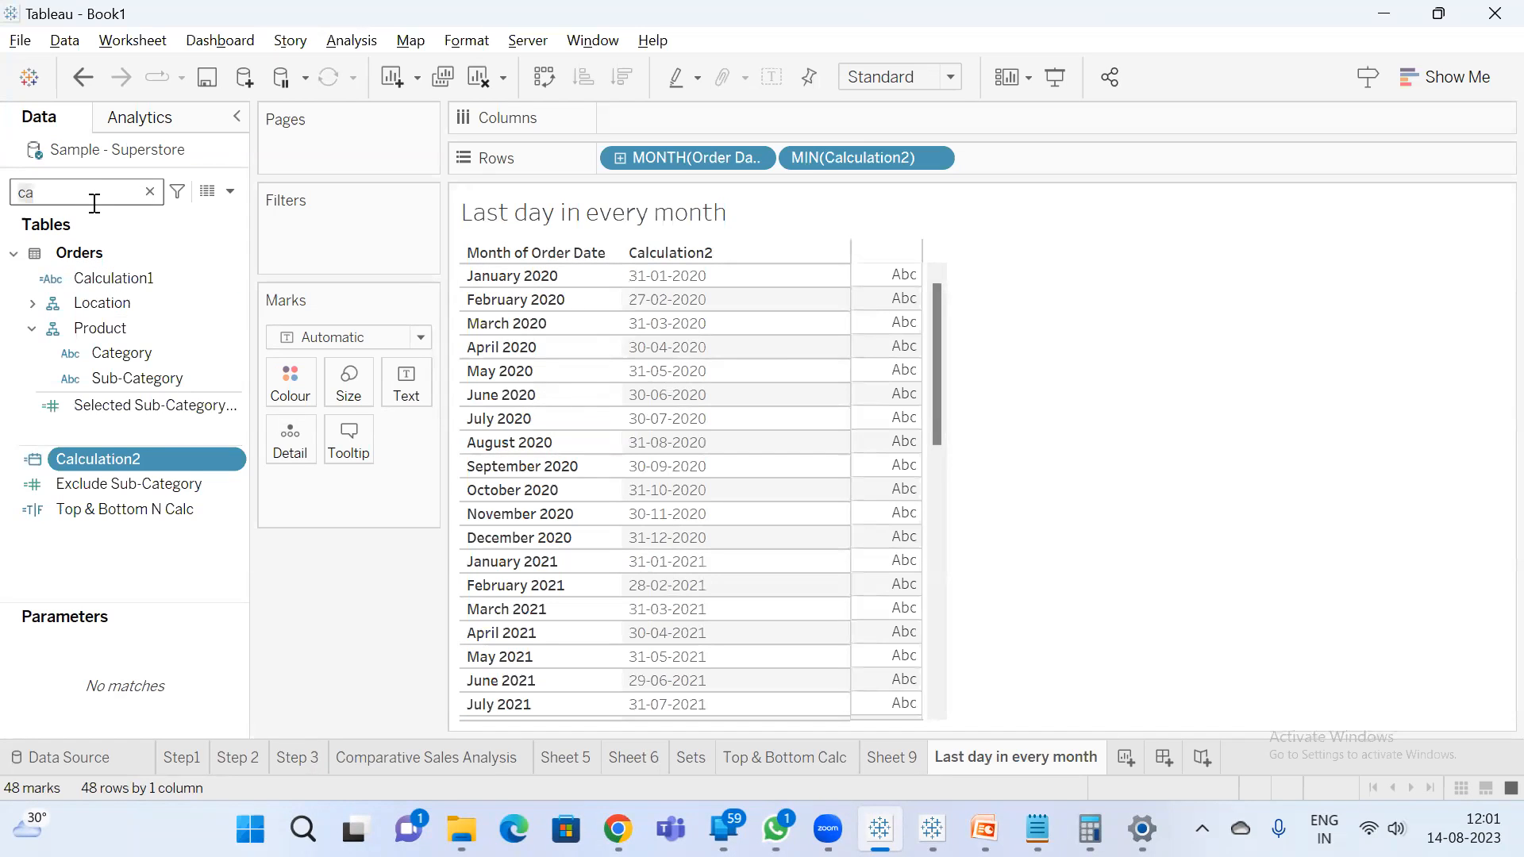
text(ord)
drag(153, 282, 1048, 162)
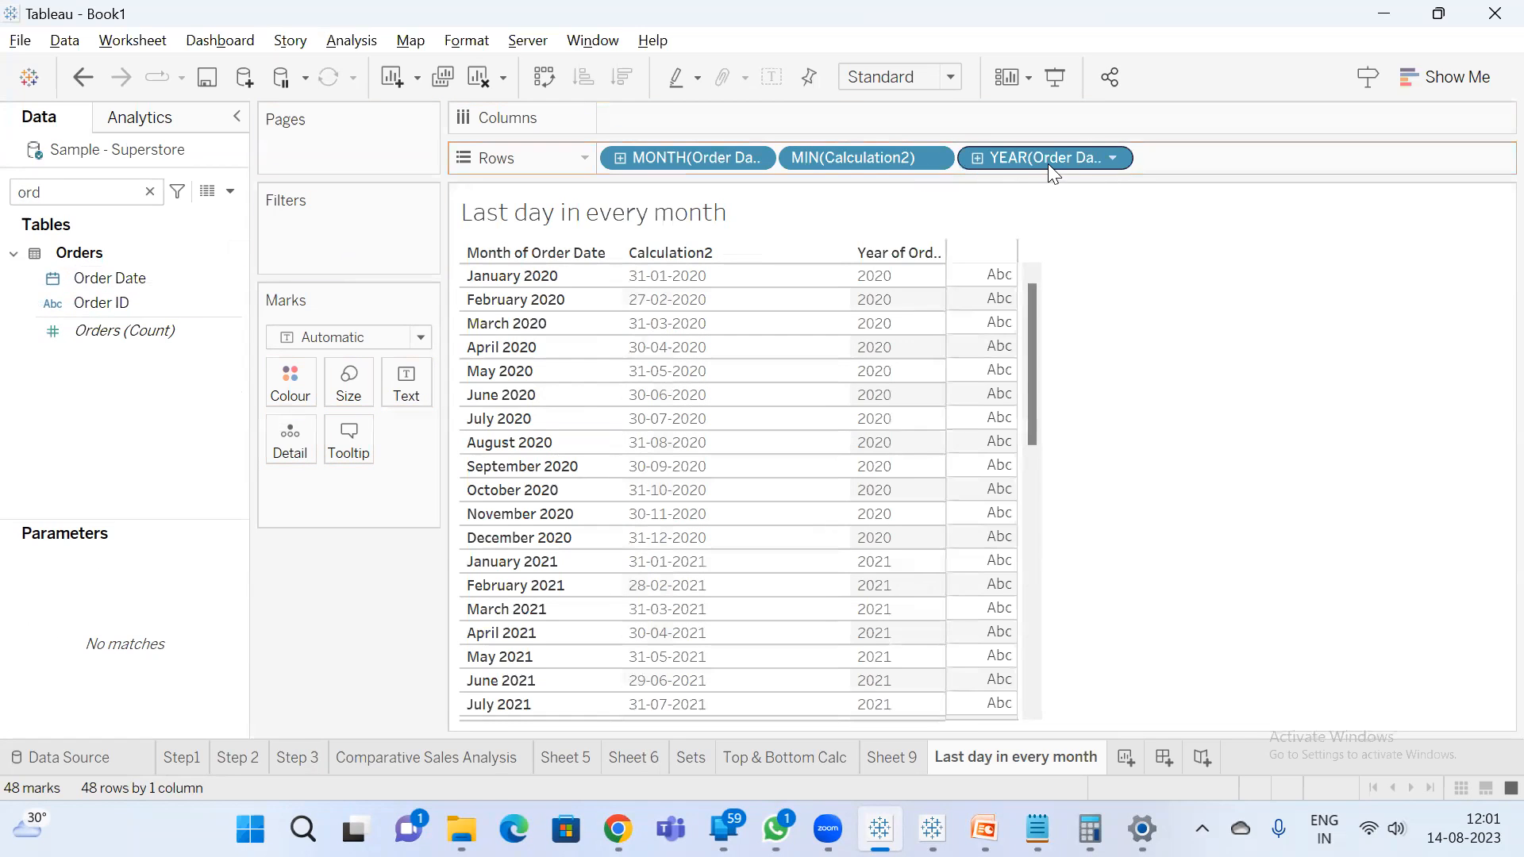
right_click(1048, 160)
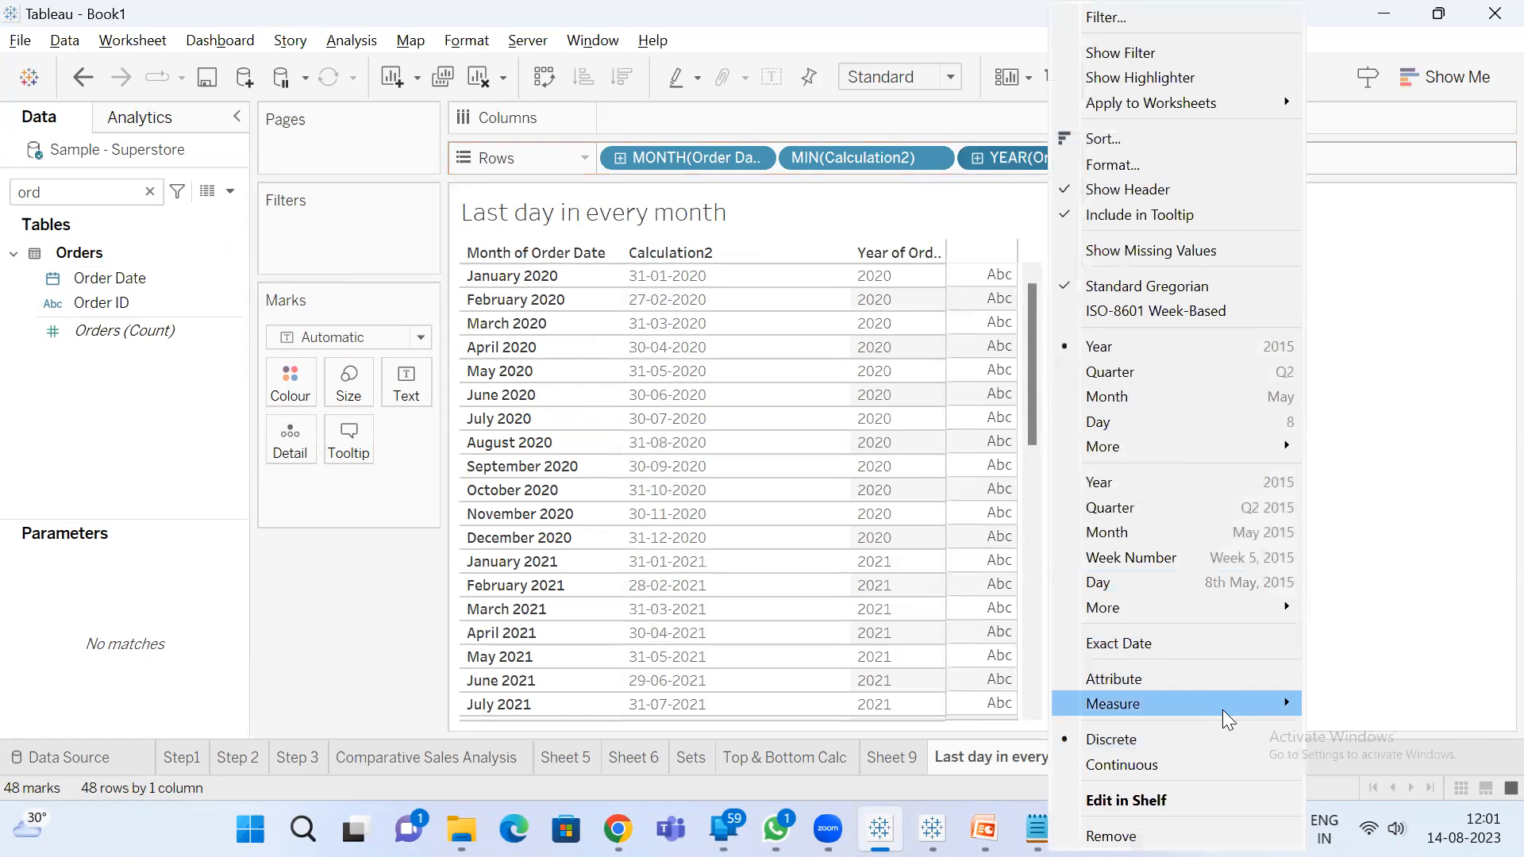
mouse_move(1206, 703)
click(1365, 778)
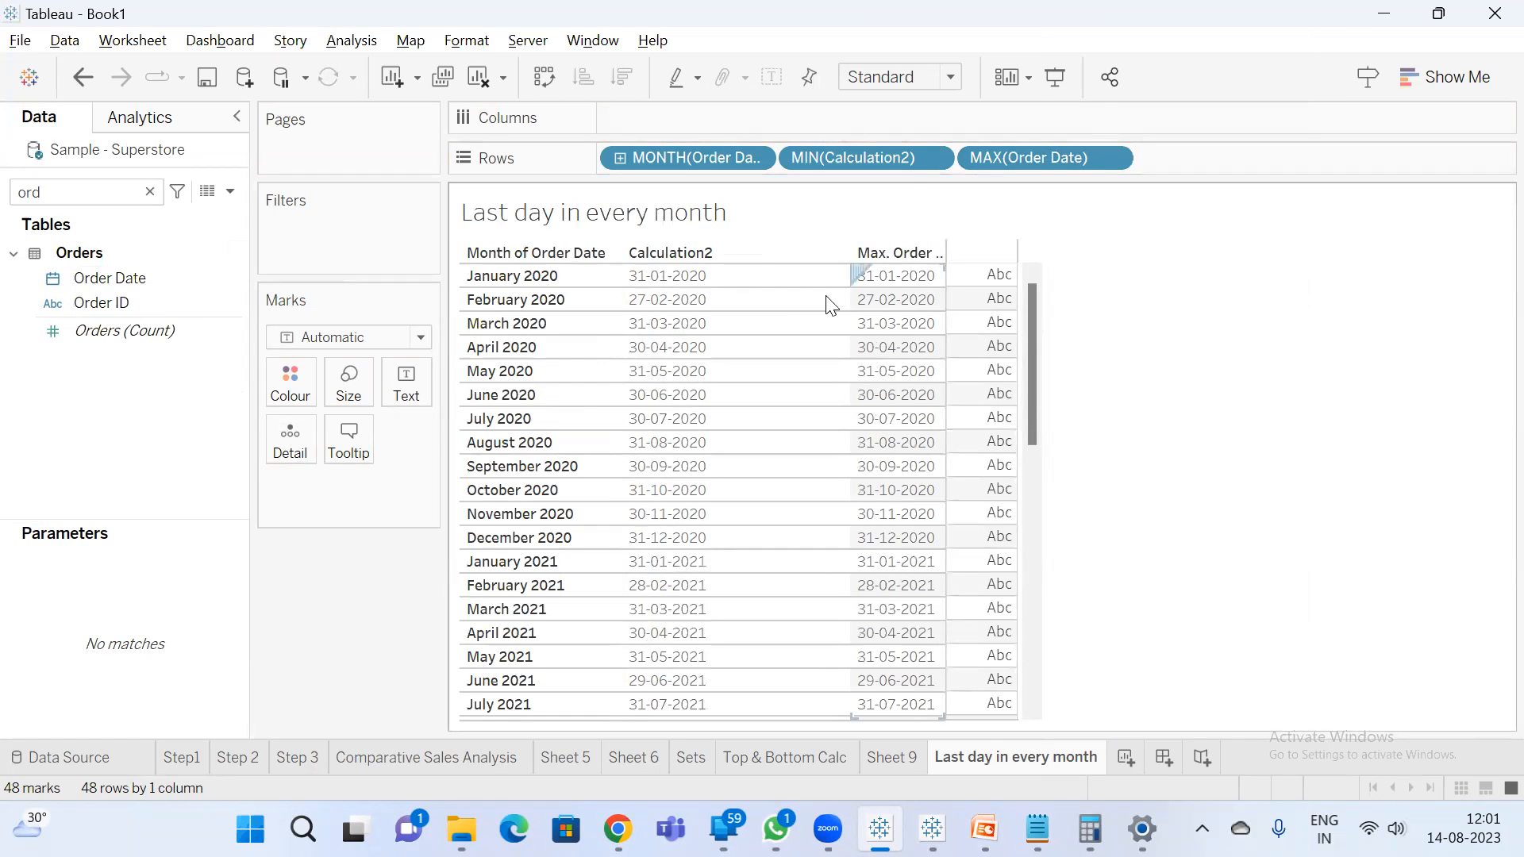
drag(857, 144, 1106, 279)
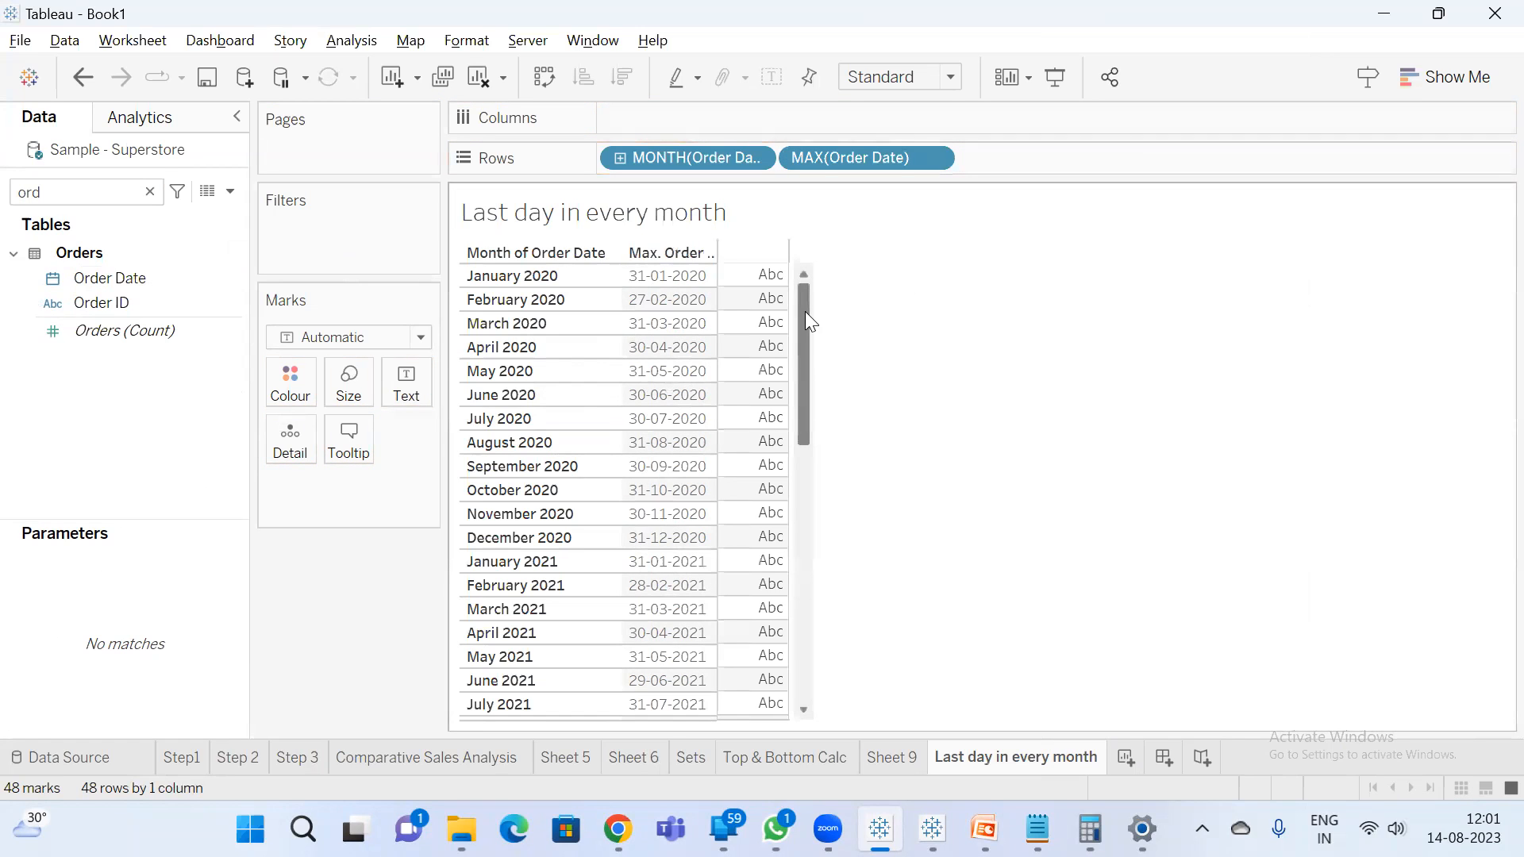
drag(806, 314, 806, 639)
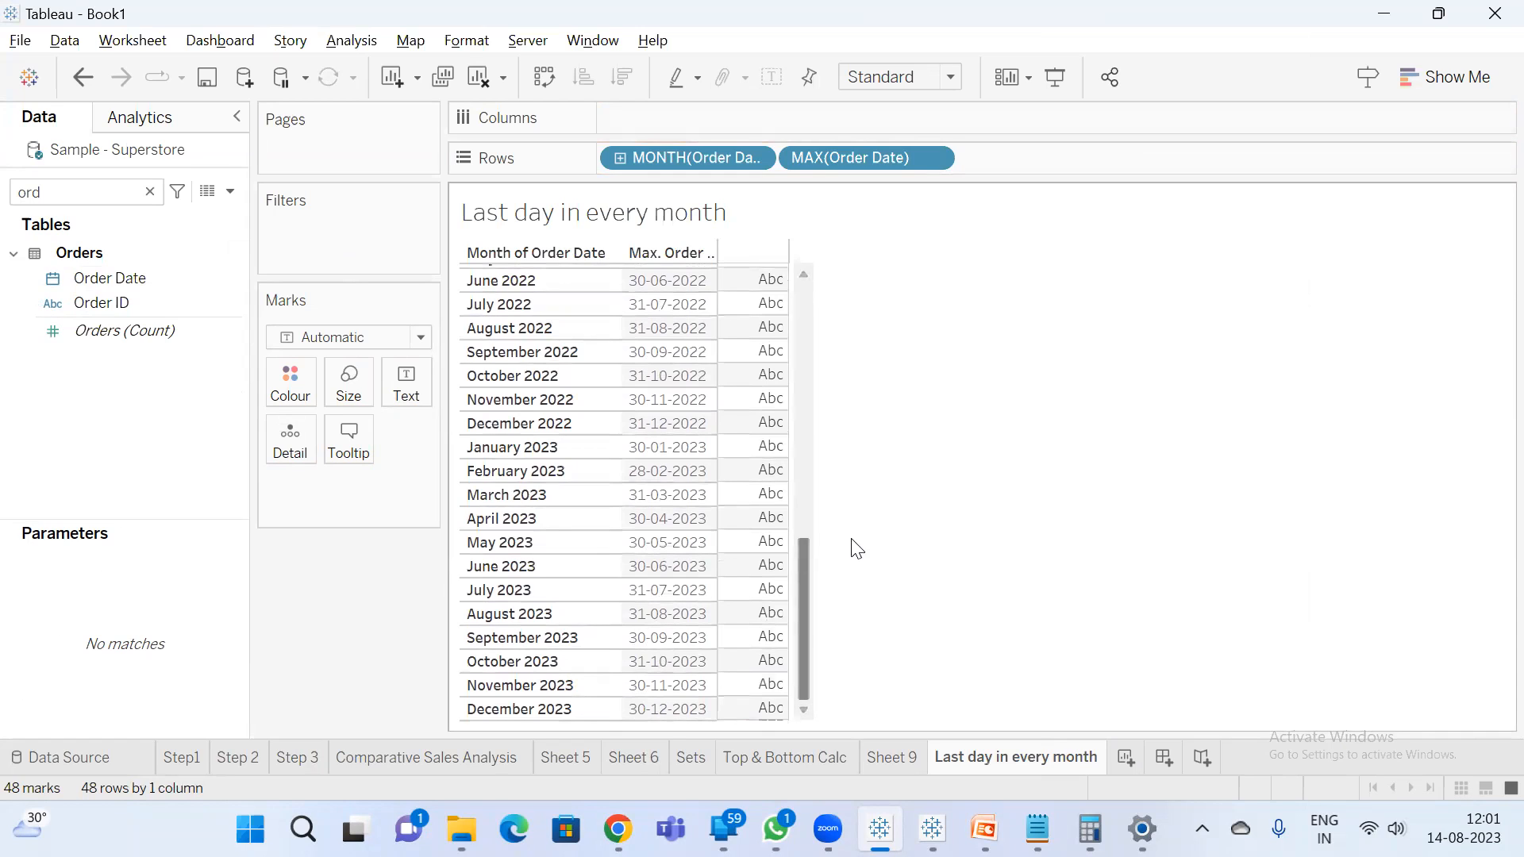
- Try the view with only MAX(Order Date) on Rows by removing the month of Order Date, and undo the changes
drag(702, 159, 897, 277)
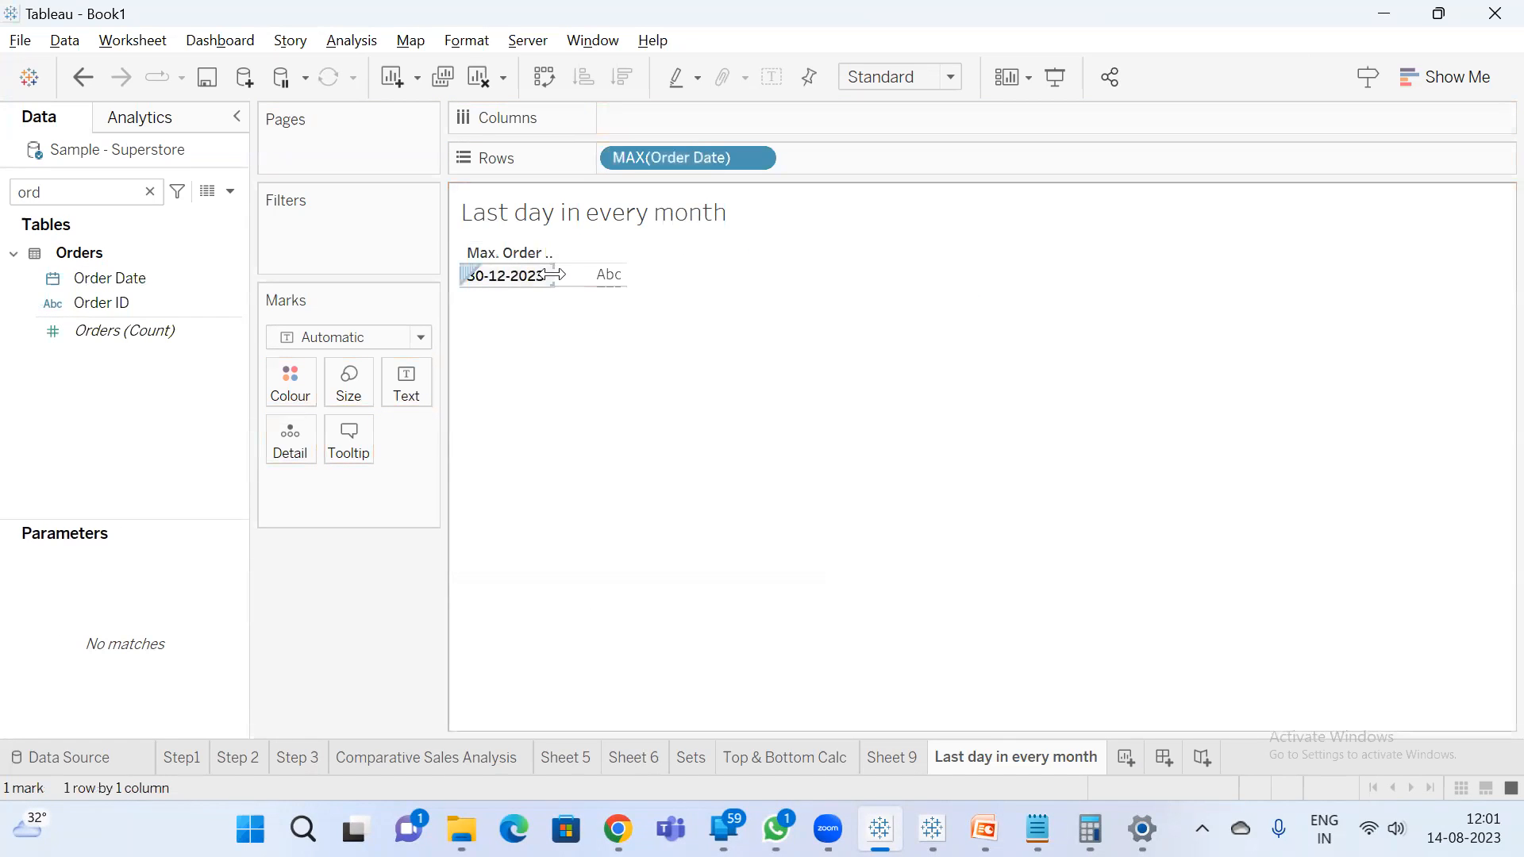
drag(555, 274, 654, 296)
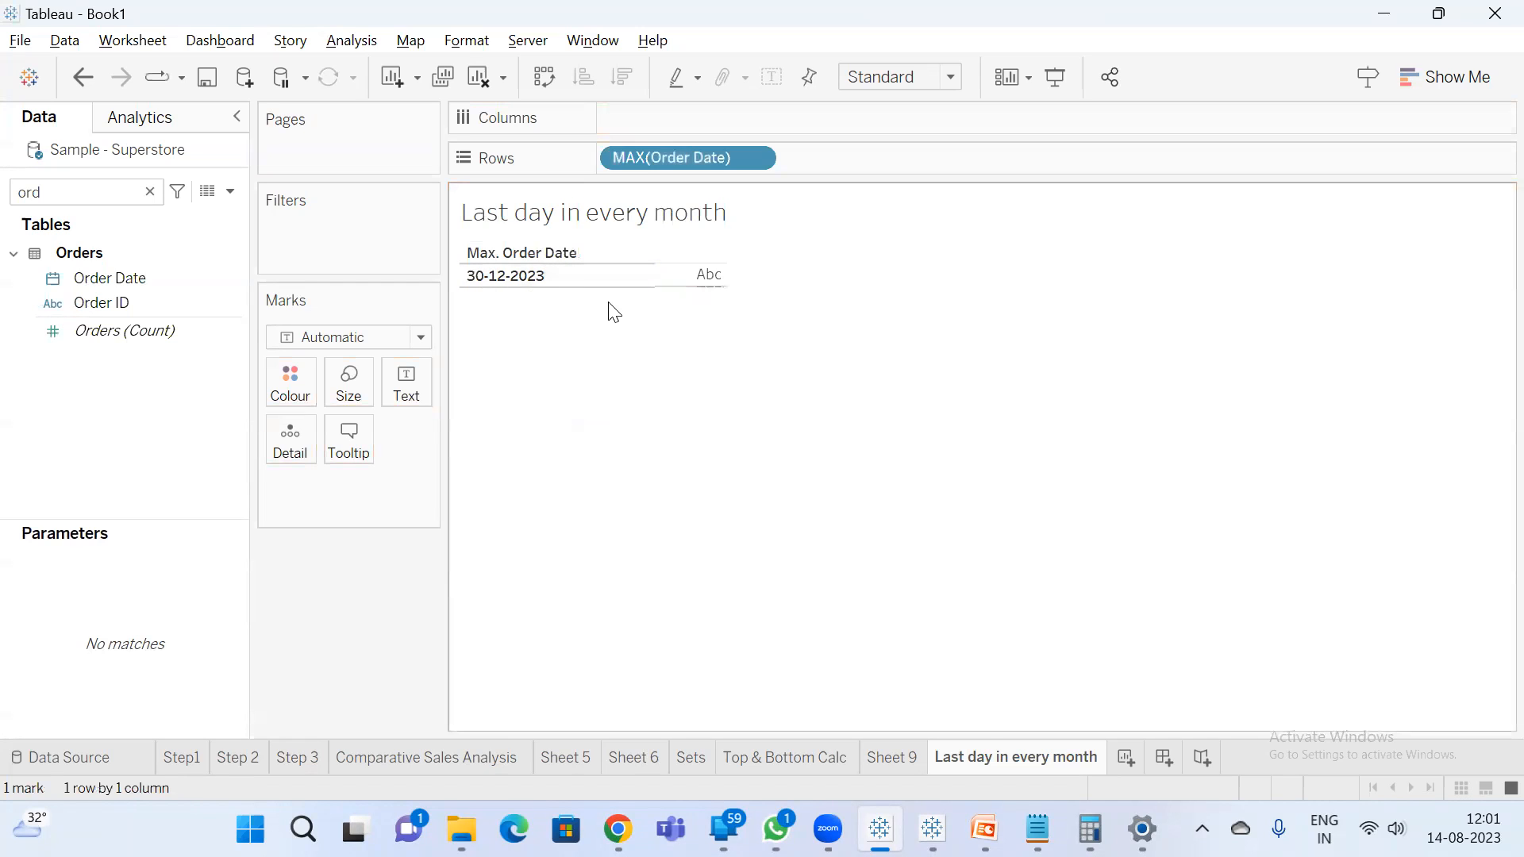
key(ctrl+z)
key(ctrl+z)
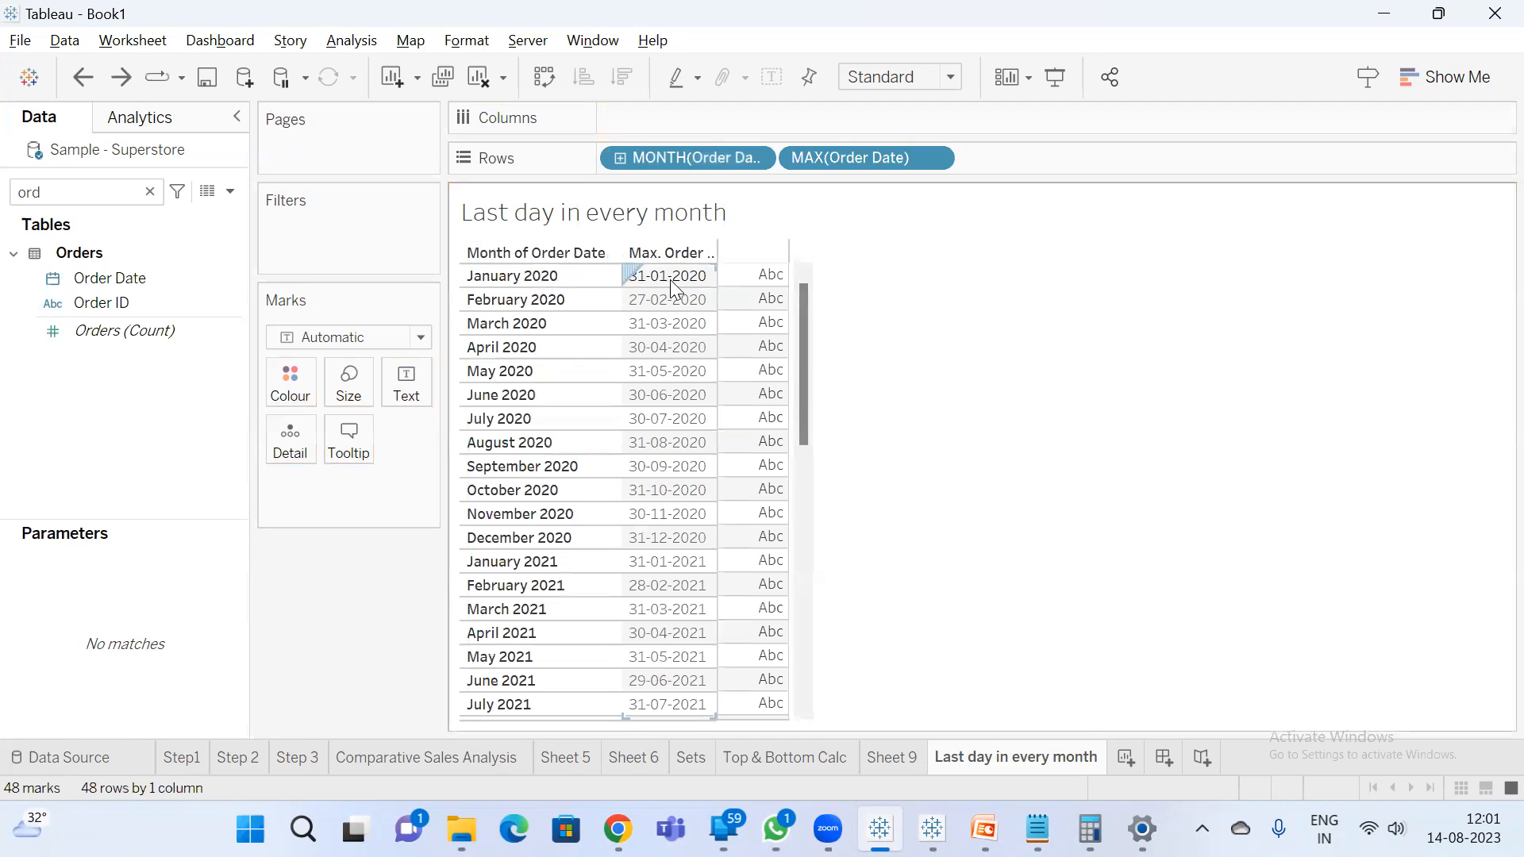
- Search the fields for cal, review the formula of Calculation2, and close it without changes
click(127, 201)
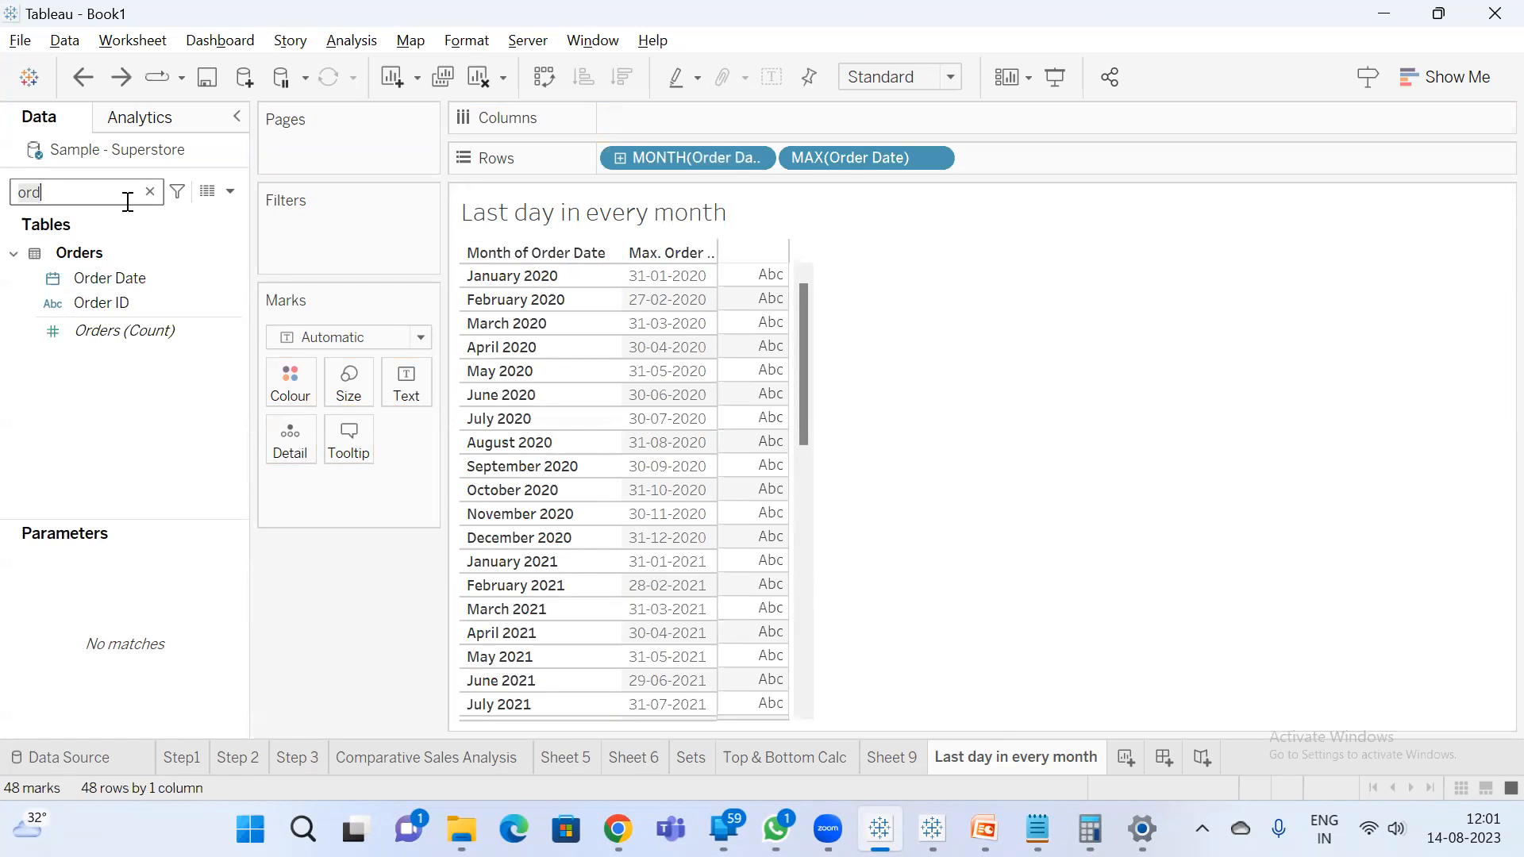
key(ctrl+a)
text(cal)
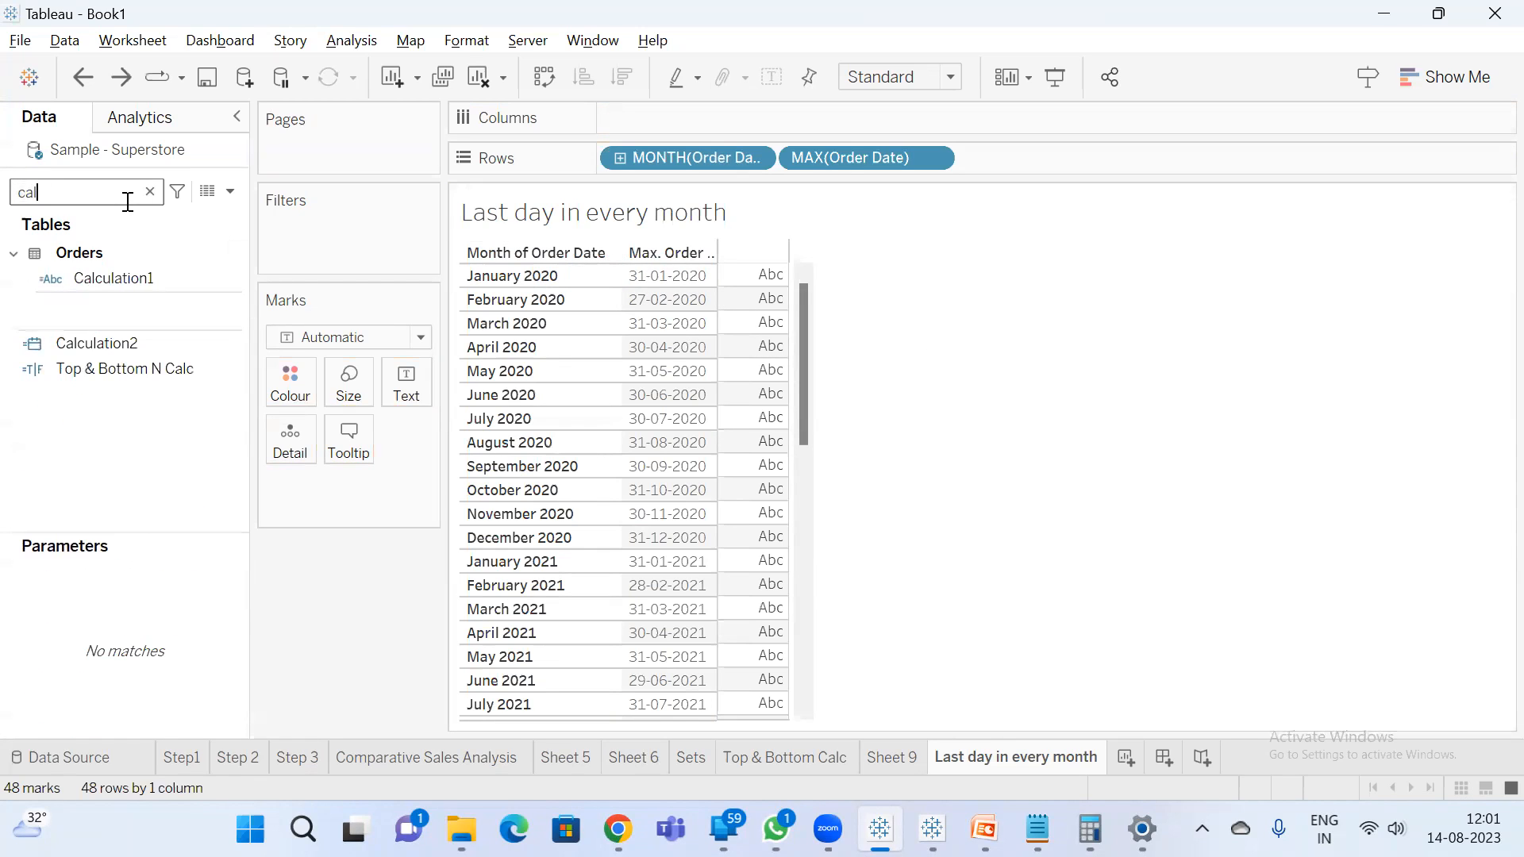
right_click(125, 343)
click(214, 483)
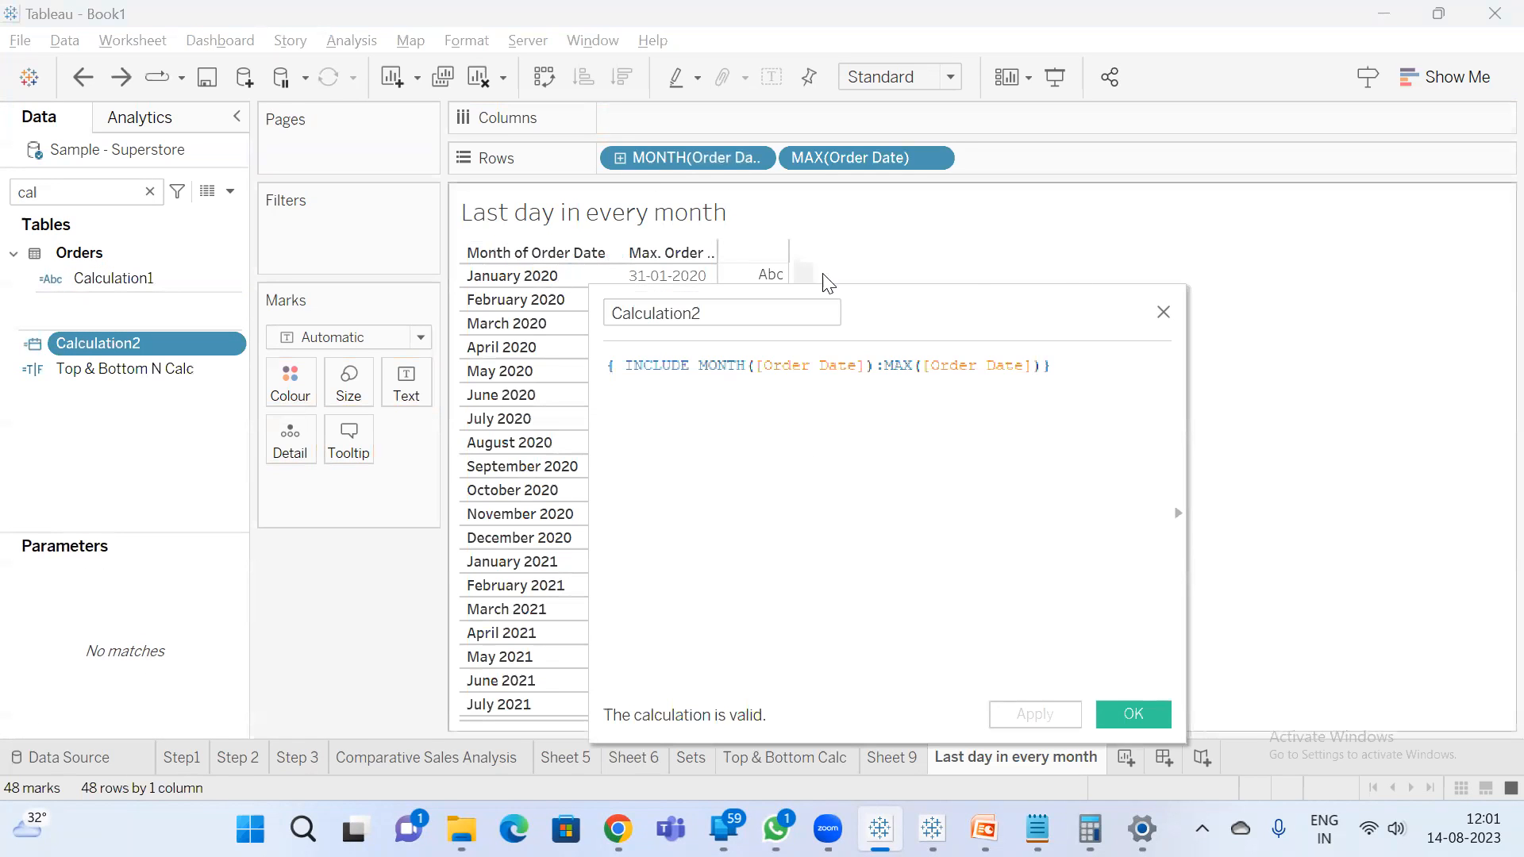
click(1164, 314)
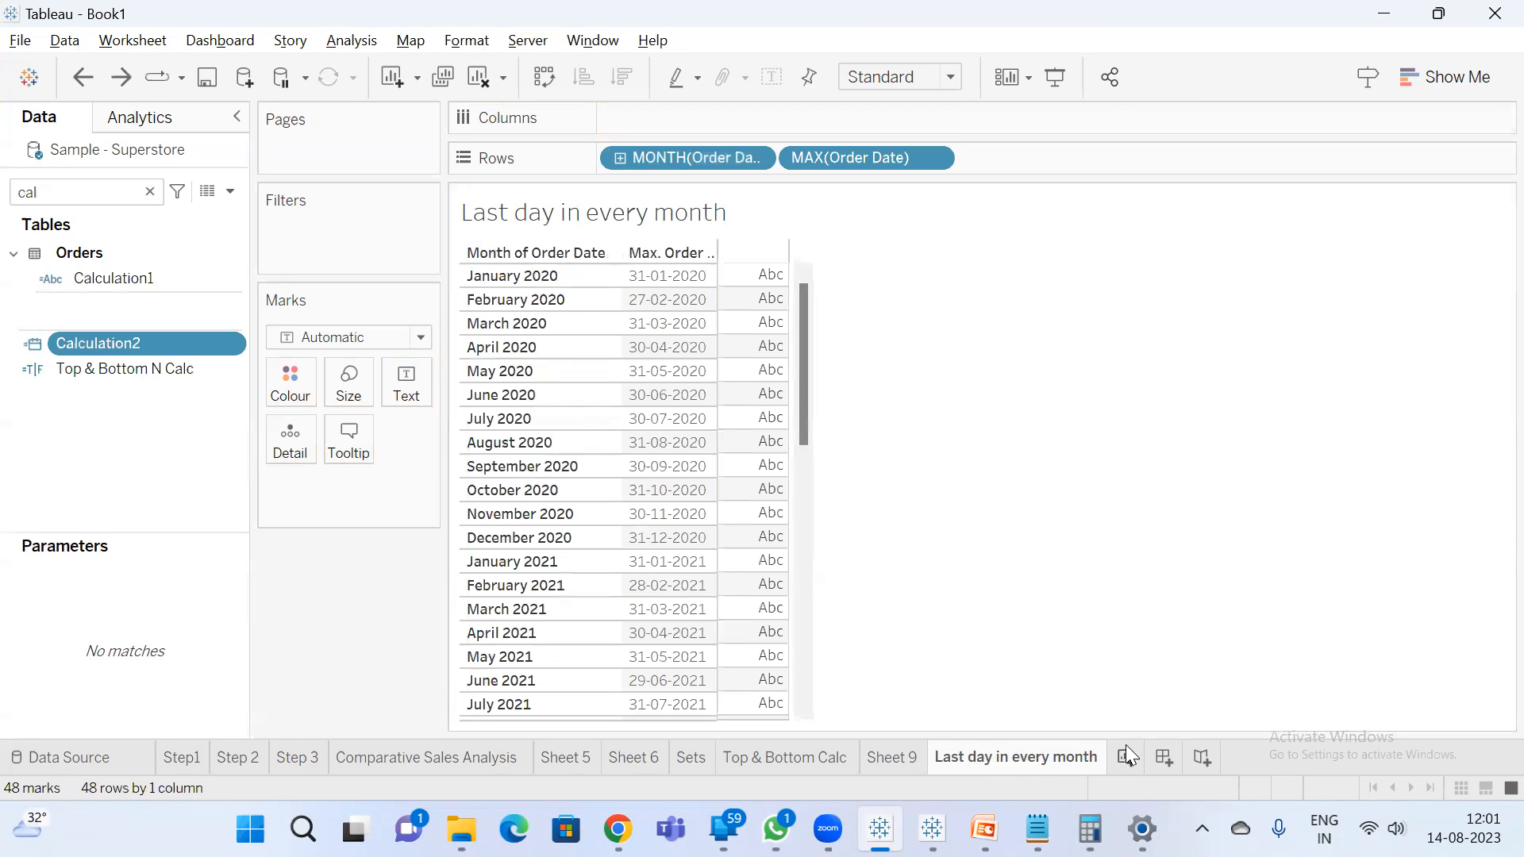
- Create a new worksheet and place Calculation2 on Rows
click(1125, 755)
double_click(100, 343)
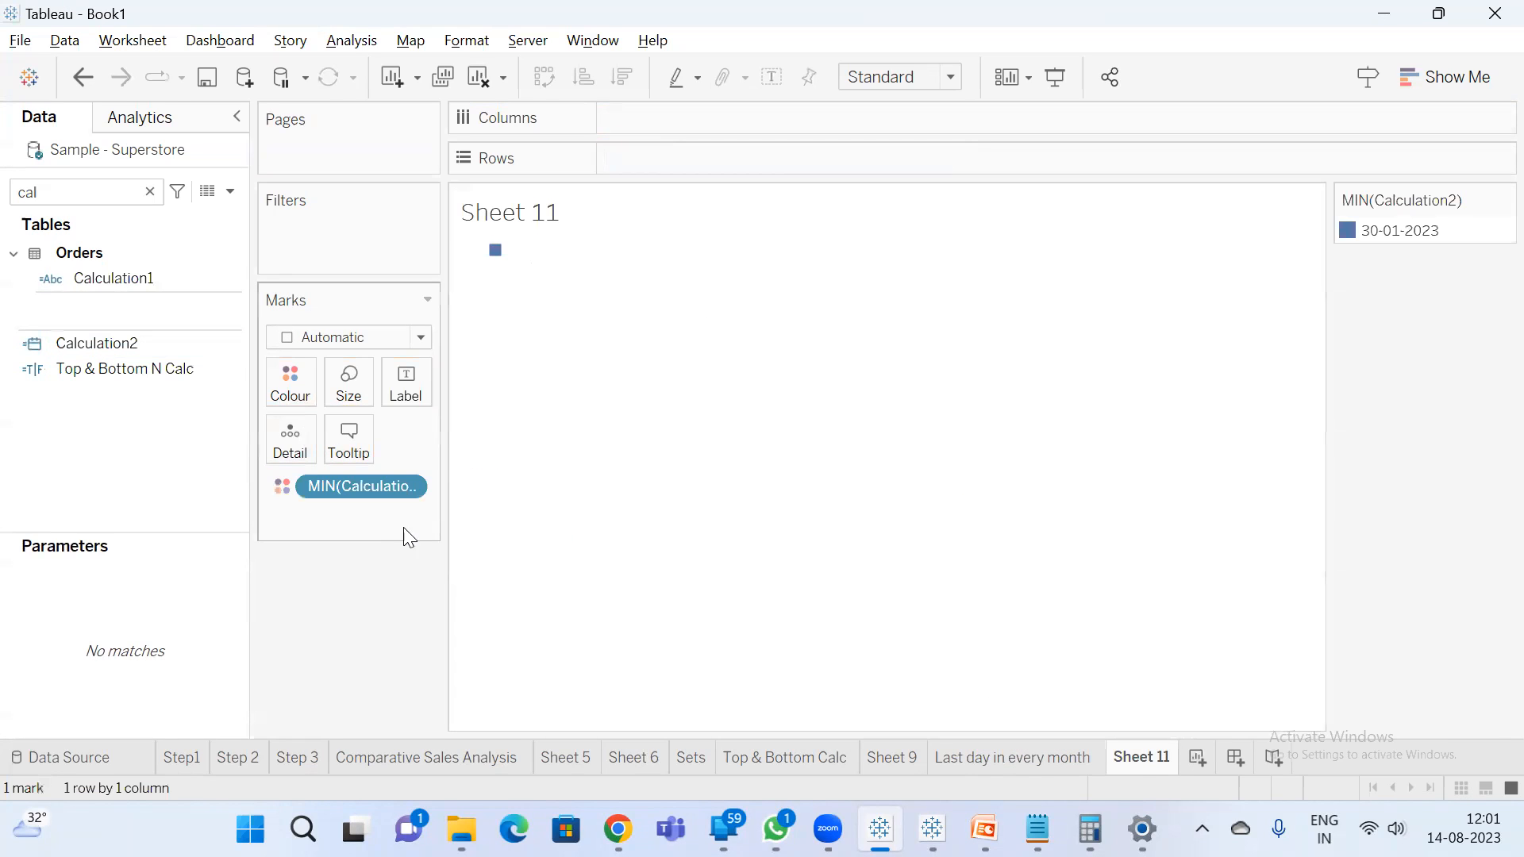
drag(366, 484, 711, 161)
drag(158, 343, 715, 160)
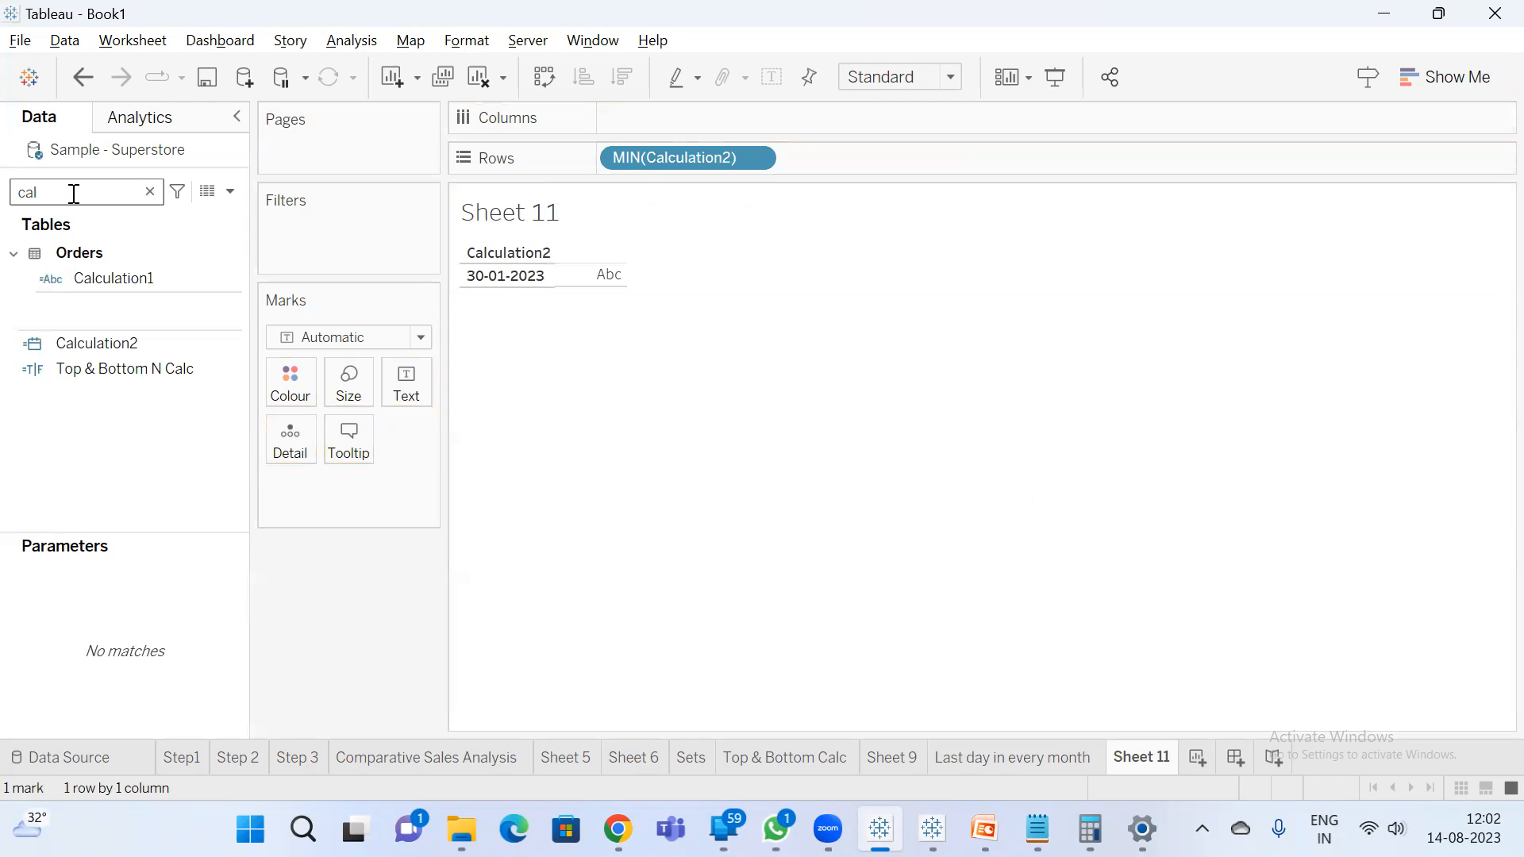
- Search the fields for ord and place Order Date on Rows after Calculation2
key(BackSpace)
key(BackSpace)
key(BackSpace)
text(ord)
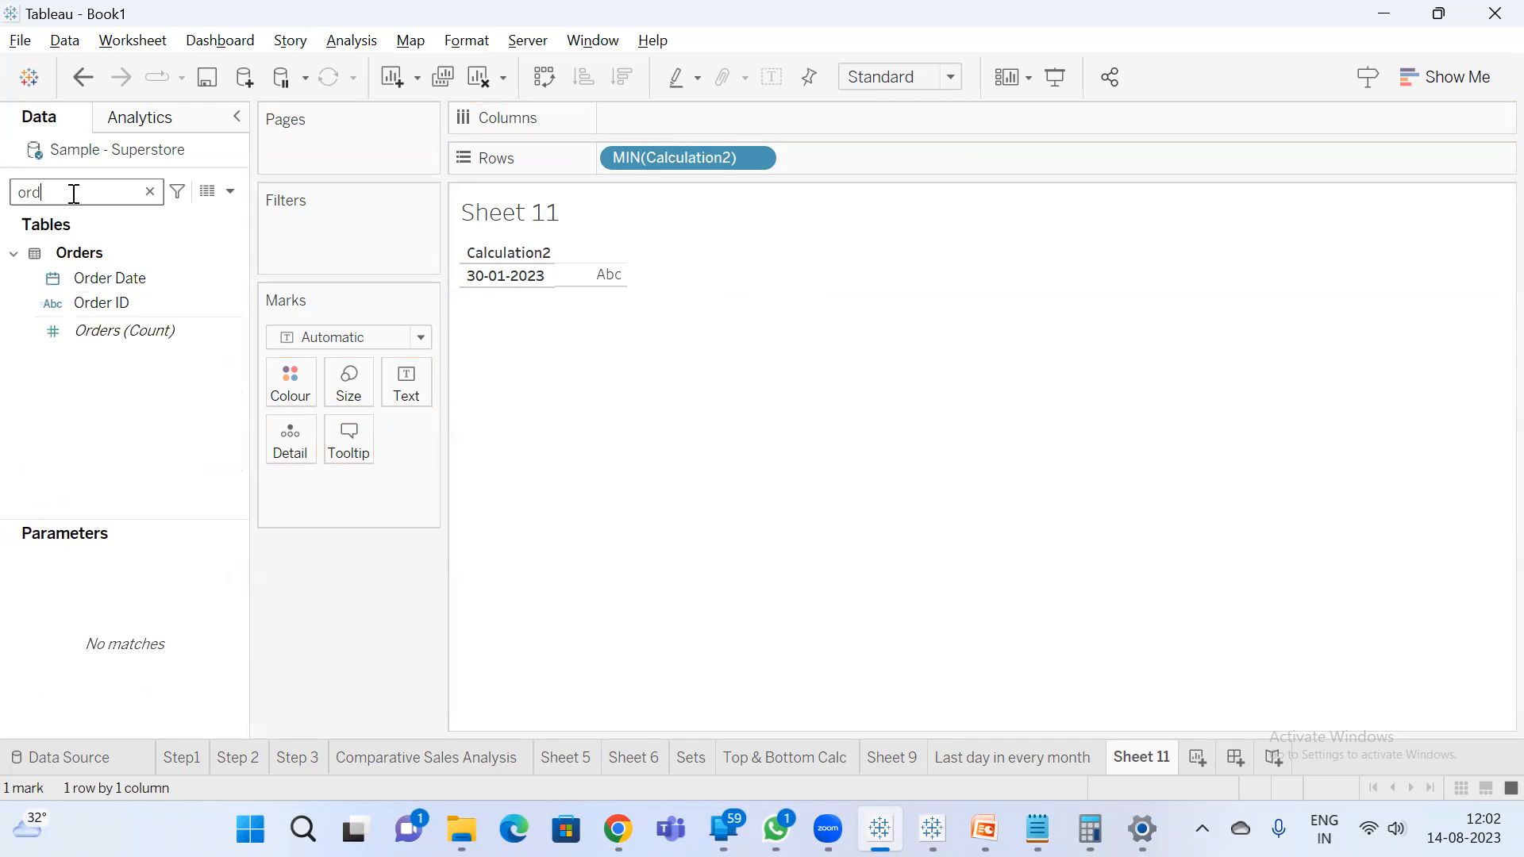
drag(143, 276, 915, 161)
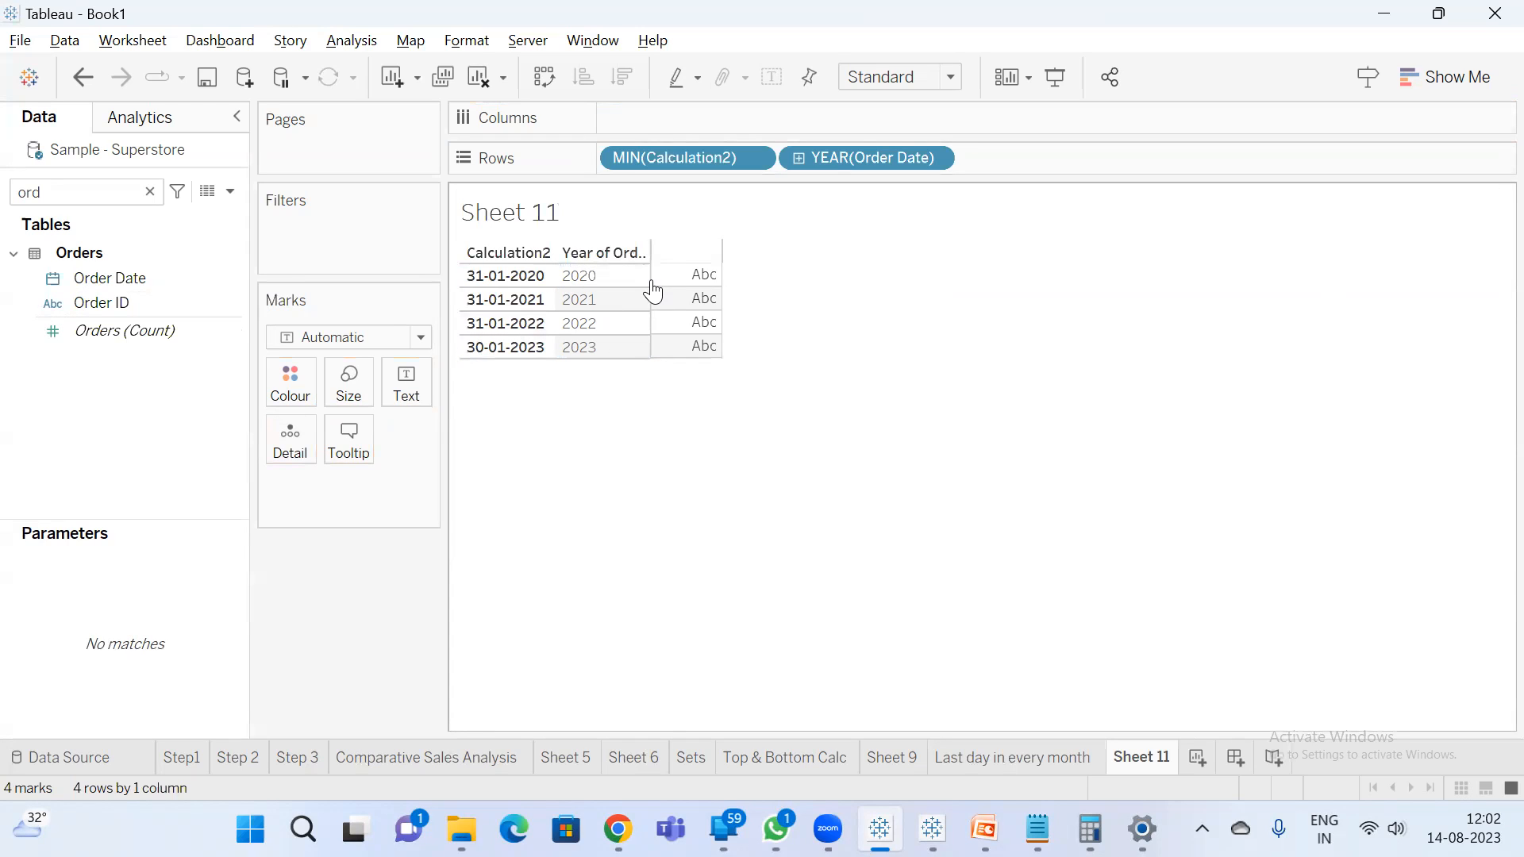
- Set Order Date on Rows to the month-and-year level and make it discrete, and look through the resulting rows
right_click(894, 163)
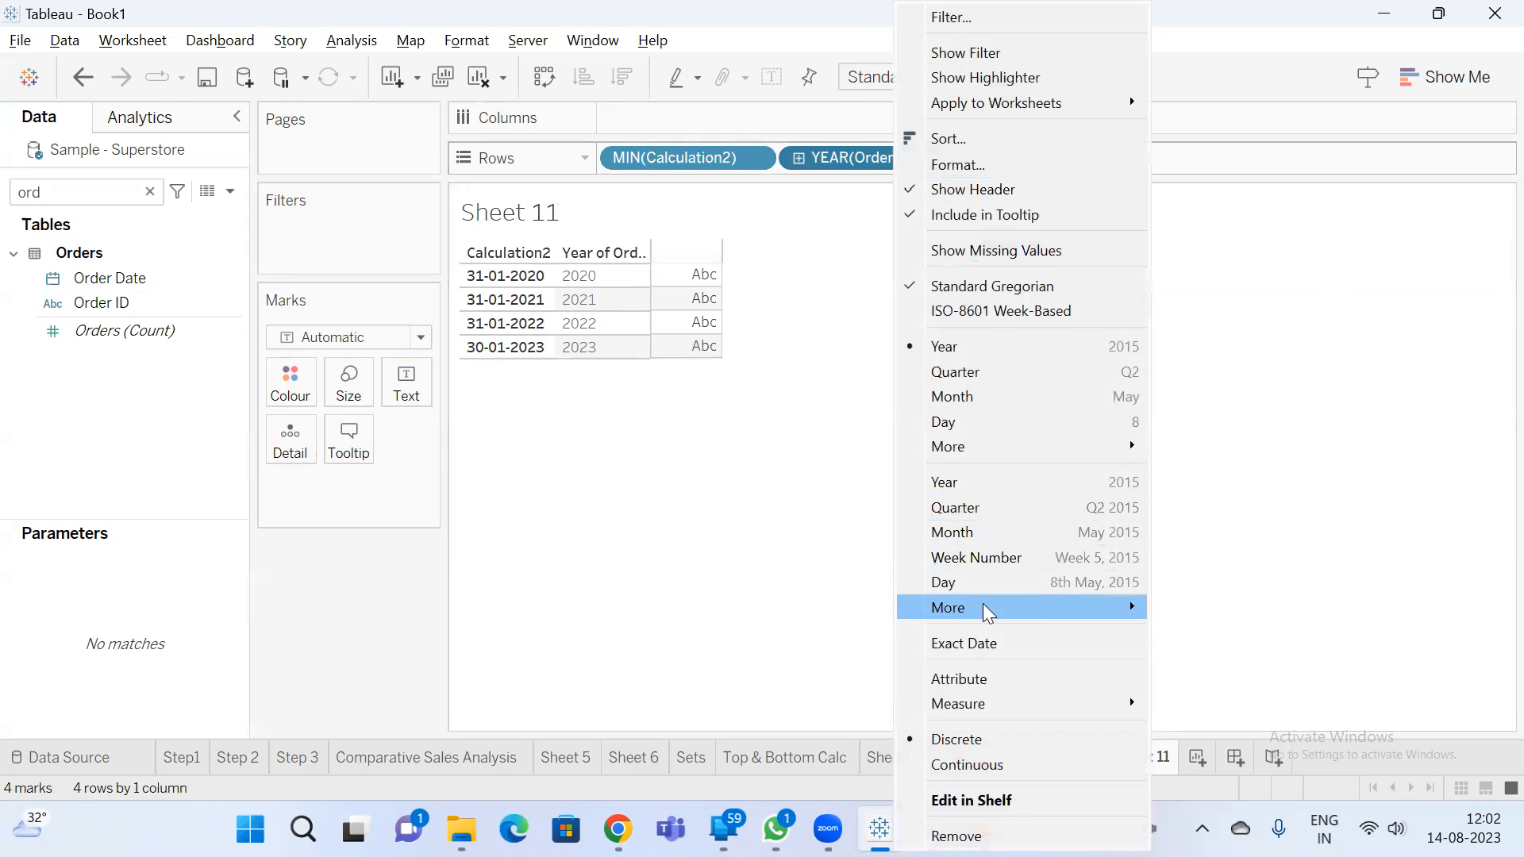
click(988, 532)
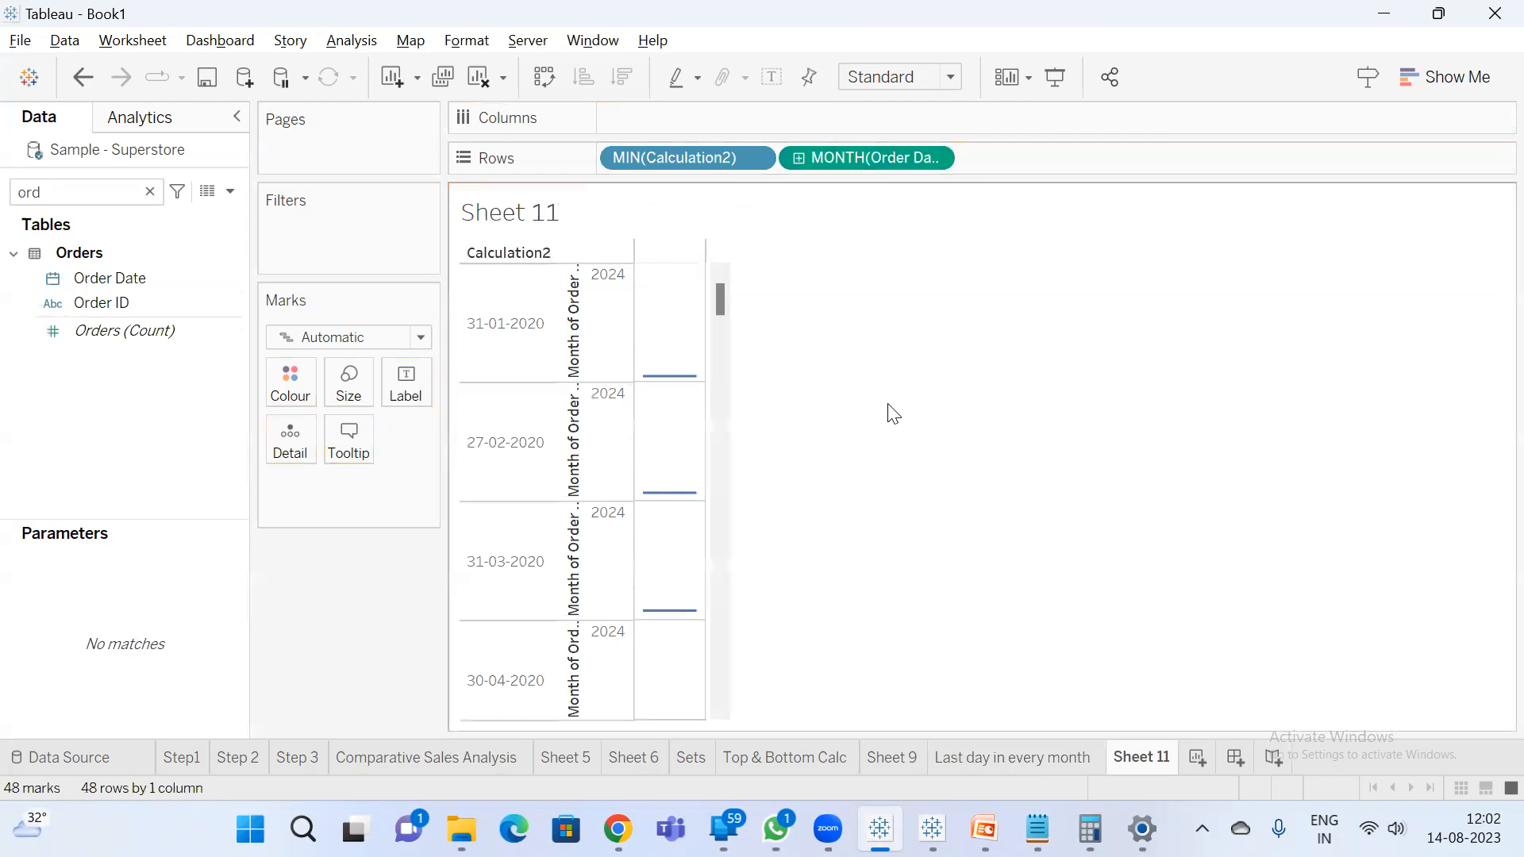
right_click(881, 159)
click(969, 712)
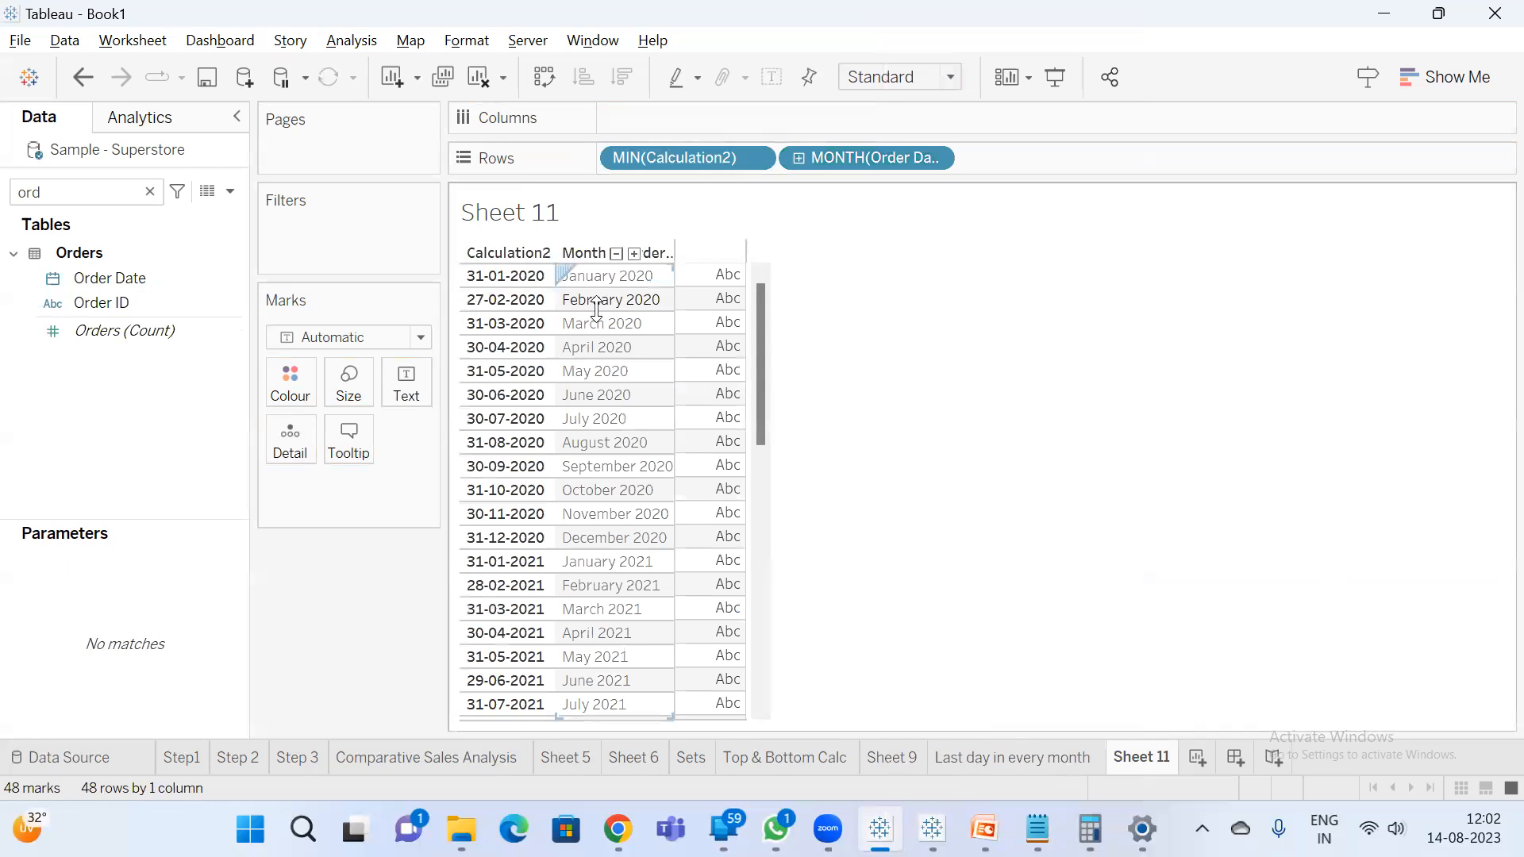
scroll(613, 395, down, 10)
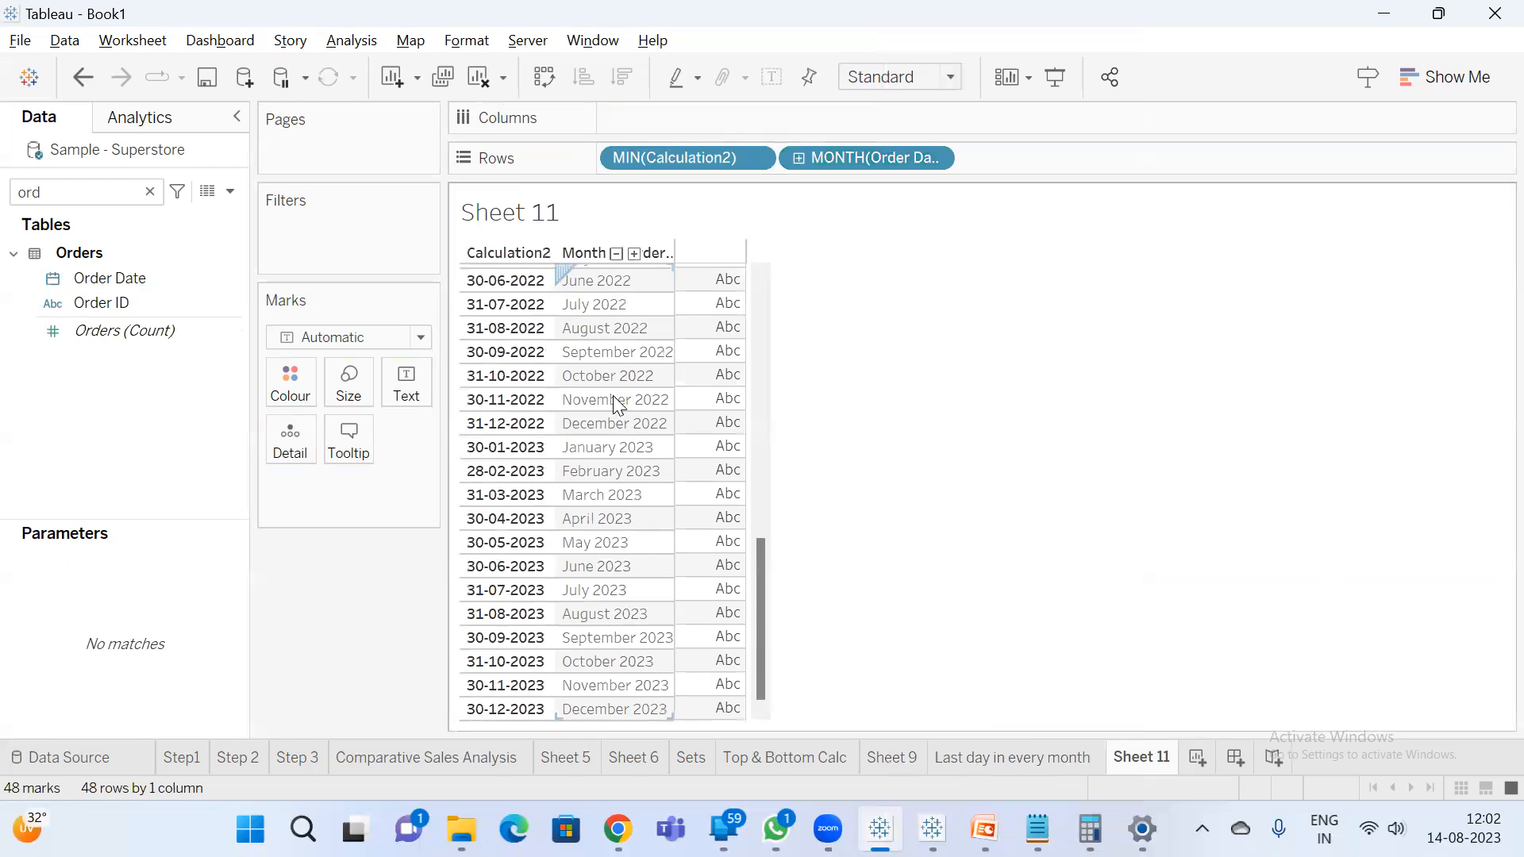
scroll(616, 438, up, 6)
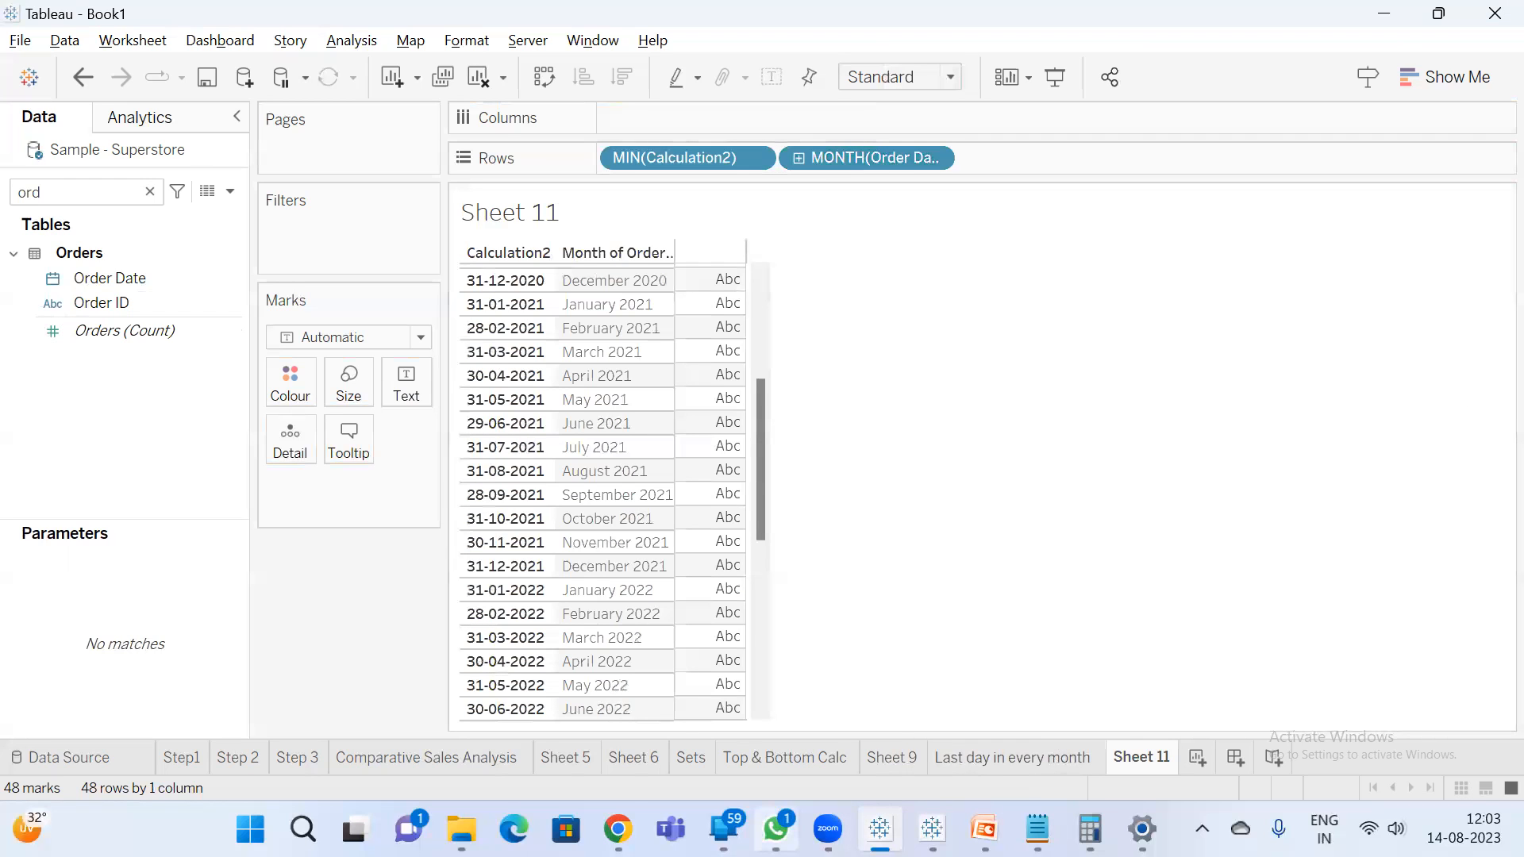
- Switch to the Google Meet call in Chrome and look through the list of people in the meeting
click(502, 730)
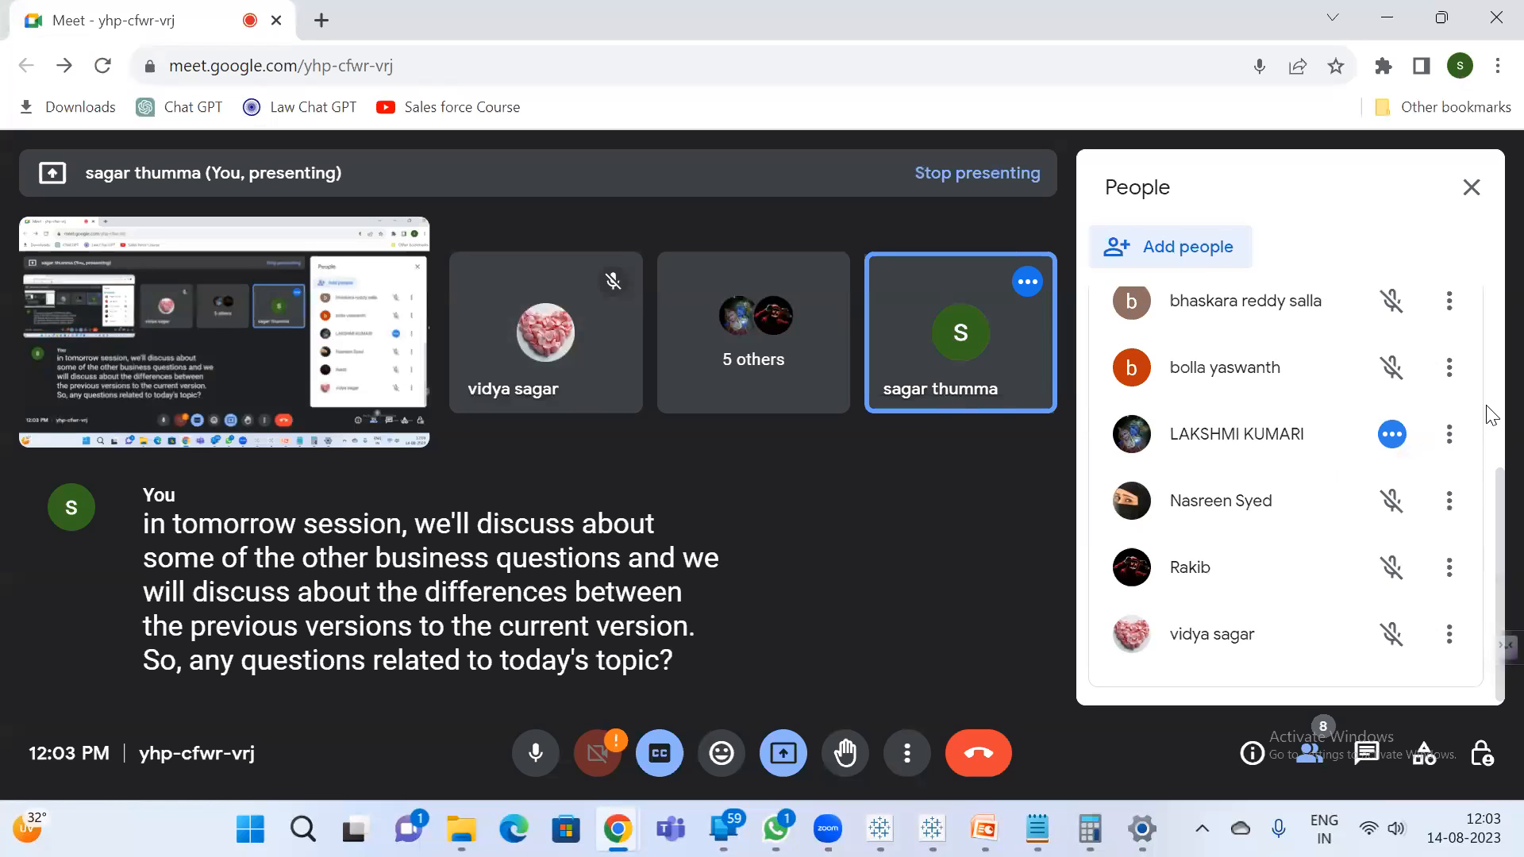
scroll(1489, 421, up, 5)
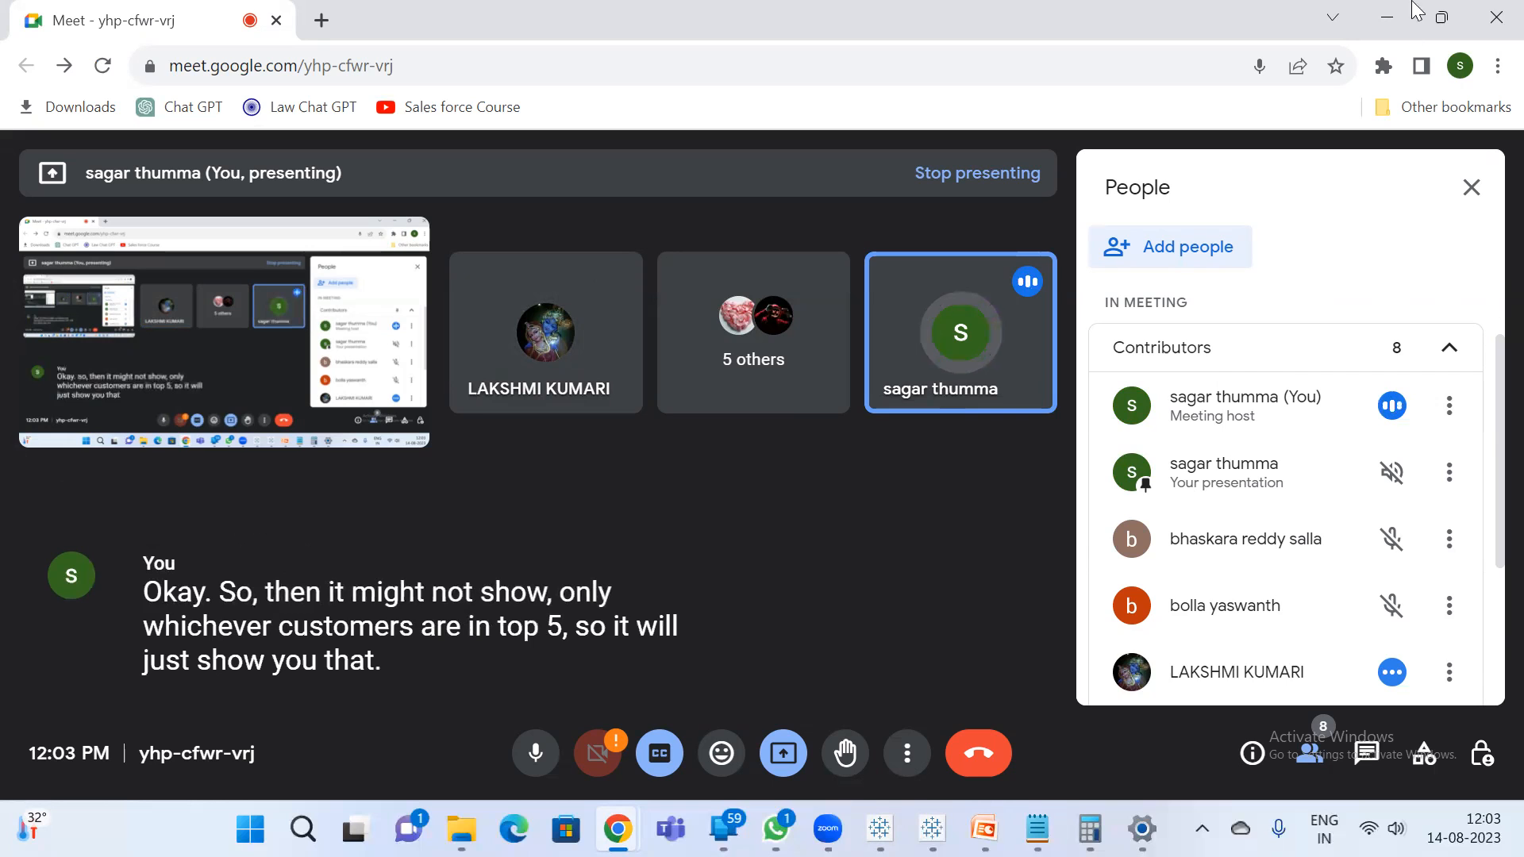
- Switch back to Tableau and open the Top & Bottom Calc worksheet to examine the customer ranking
mouse_move(1037, 830)
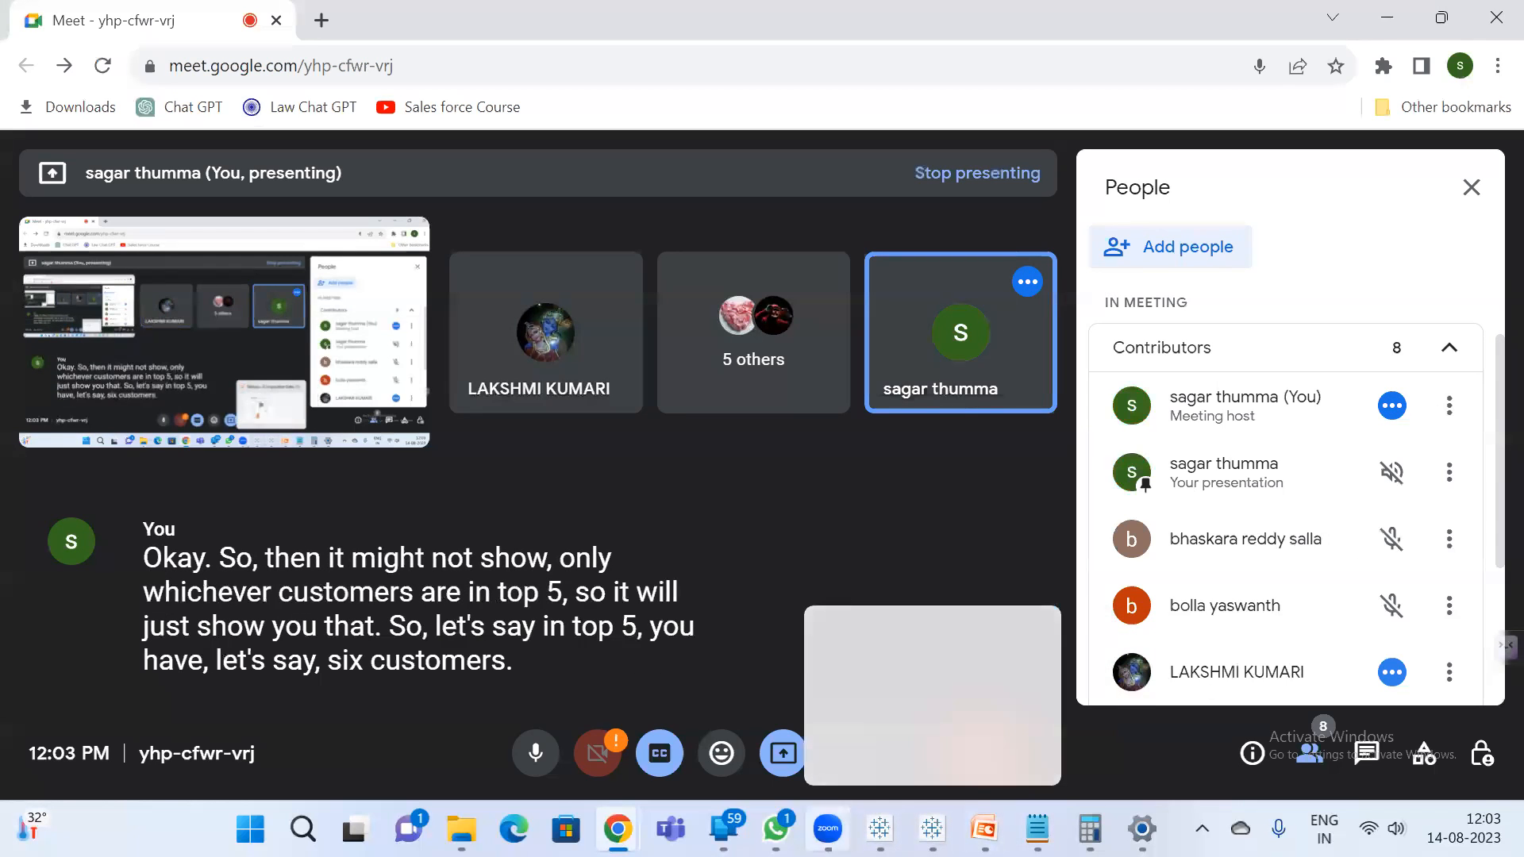
click(931, 829)
click(879, 830)
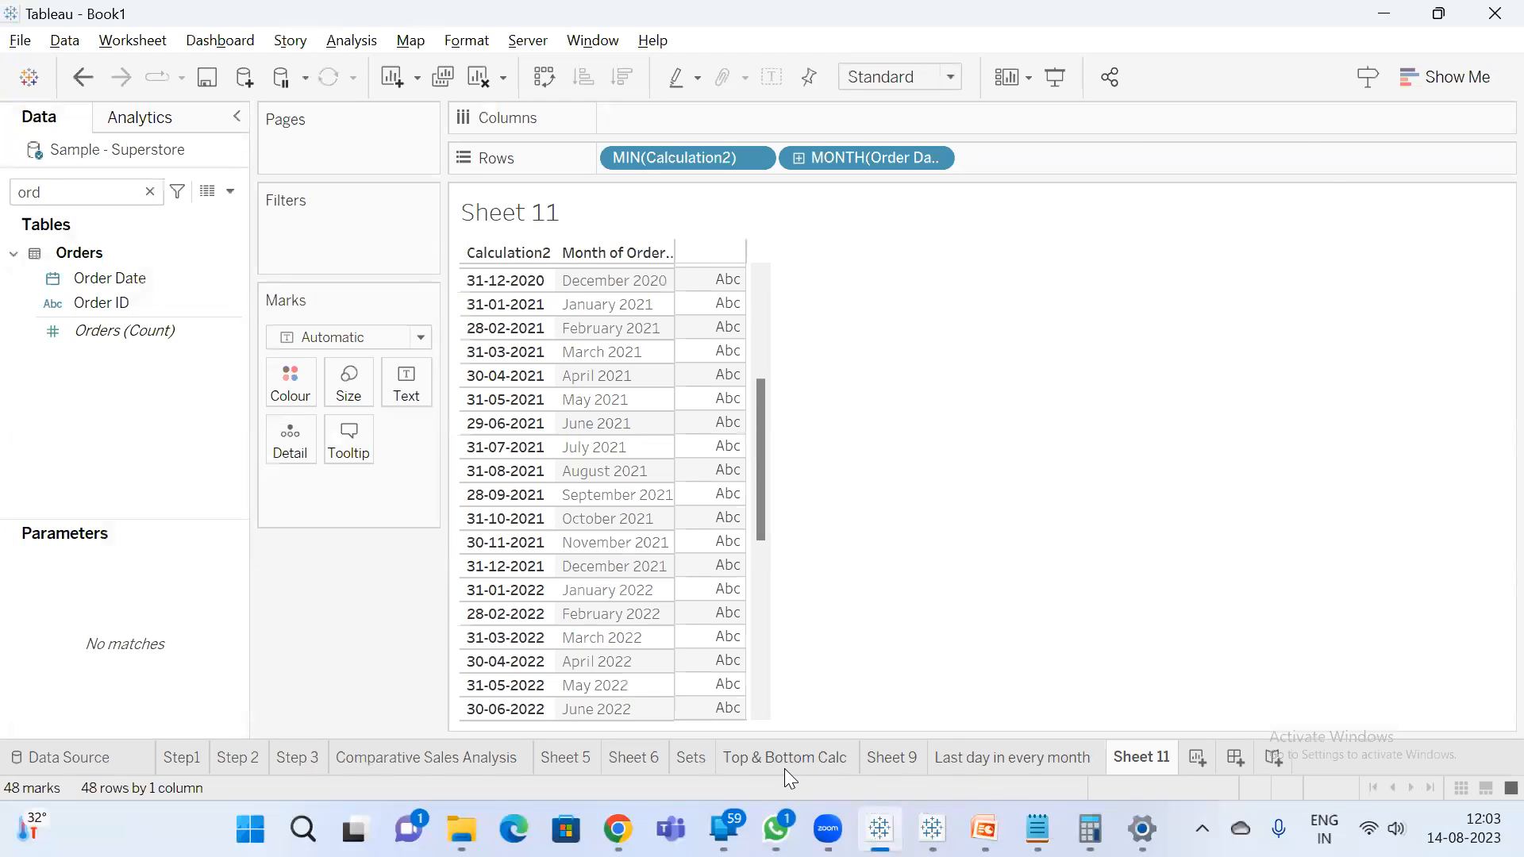
click(784, 766)
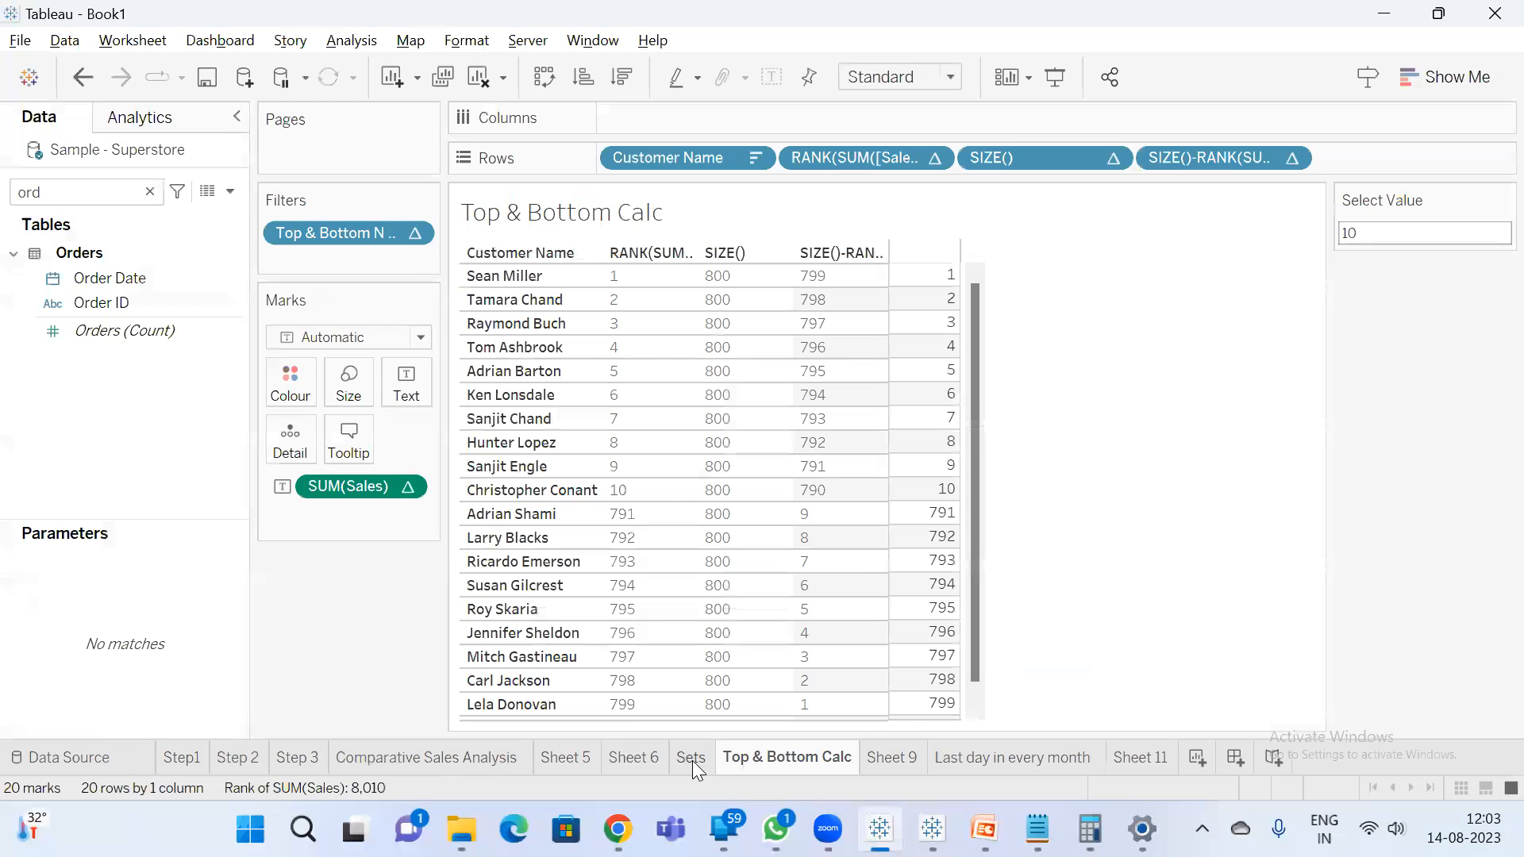
mouse_move(885, 760)
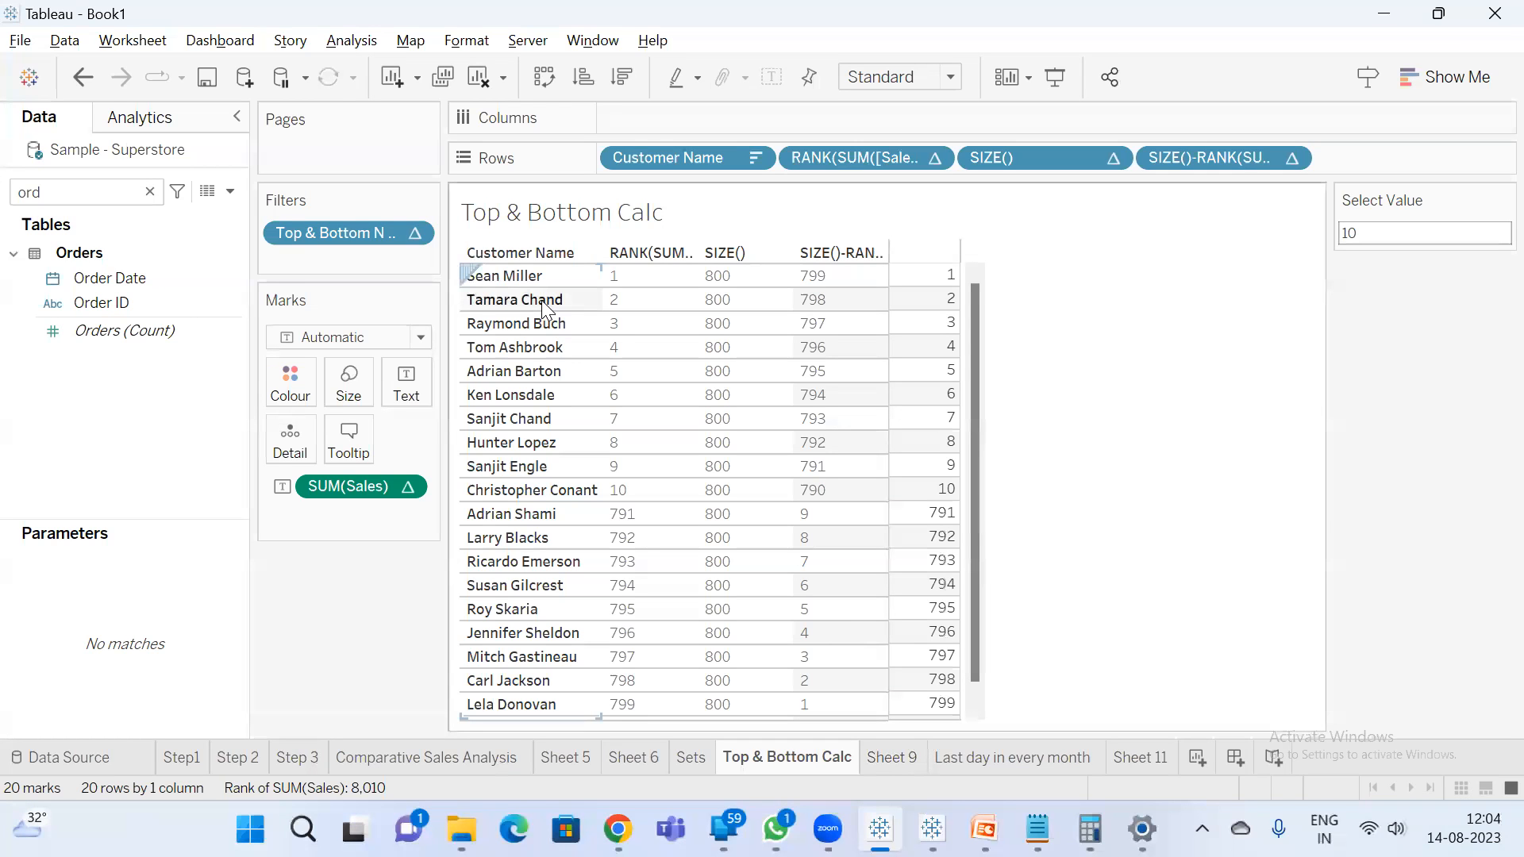
- Switch to the Google Meet call in Chrome to follow the participant's question
click(617, 829)
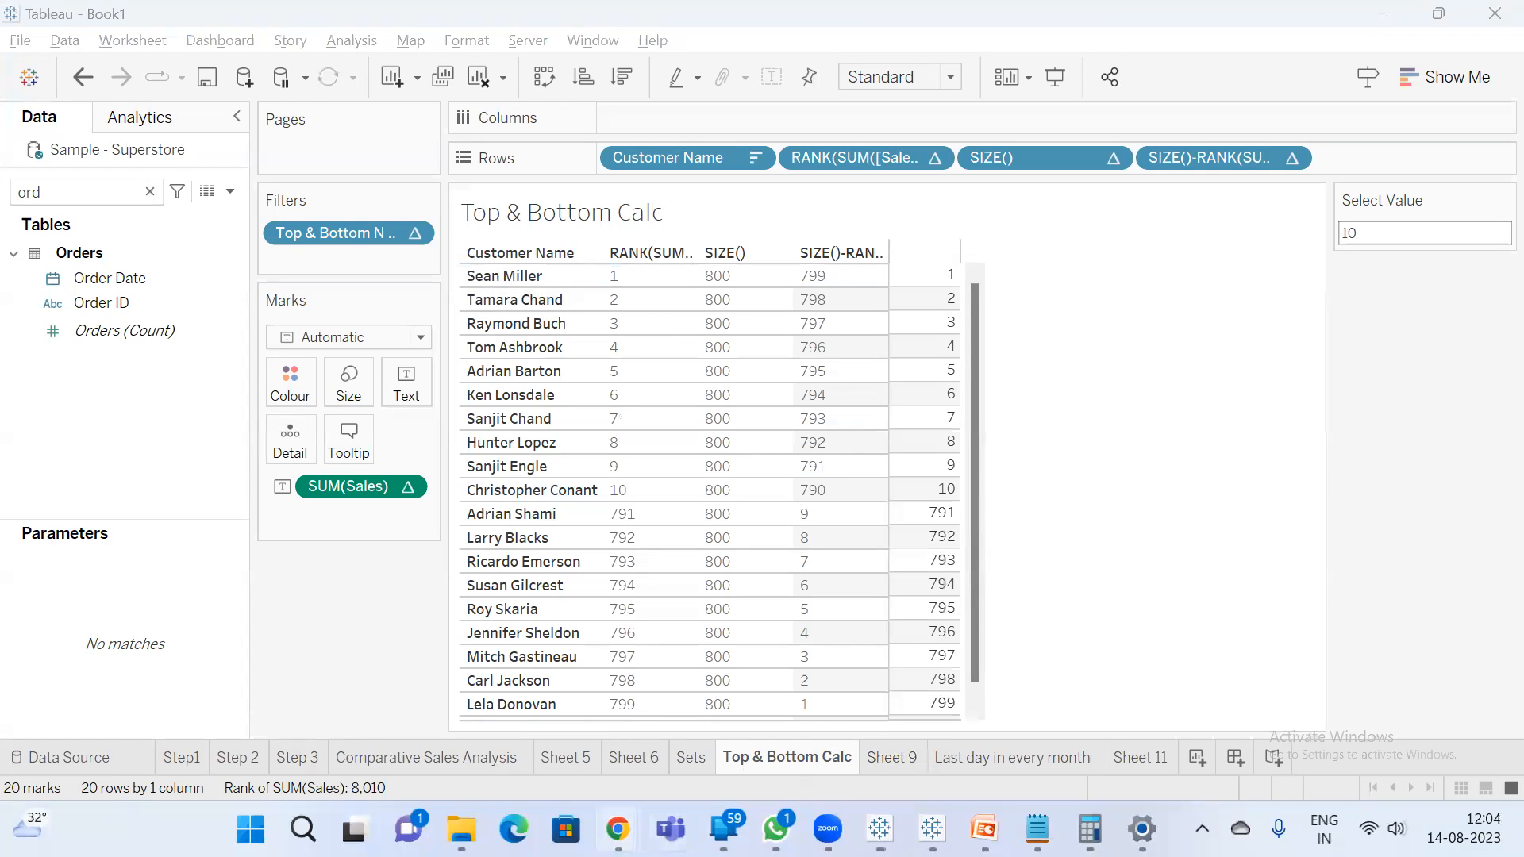
click(558, 691)
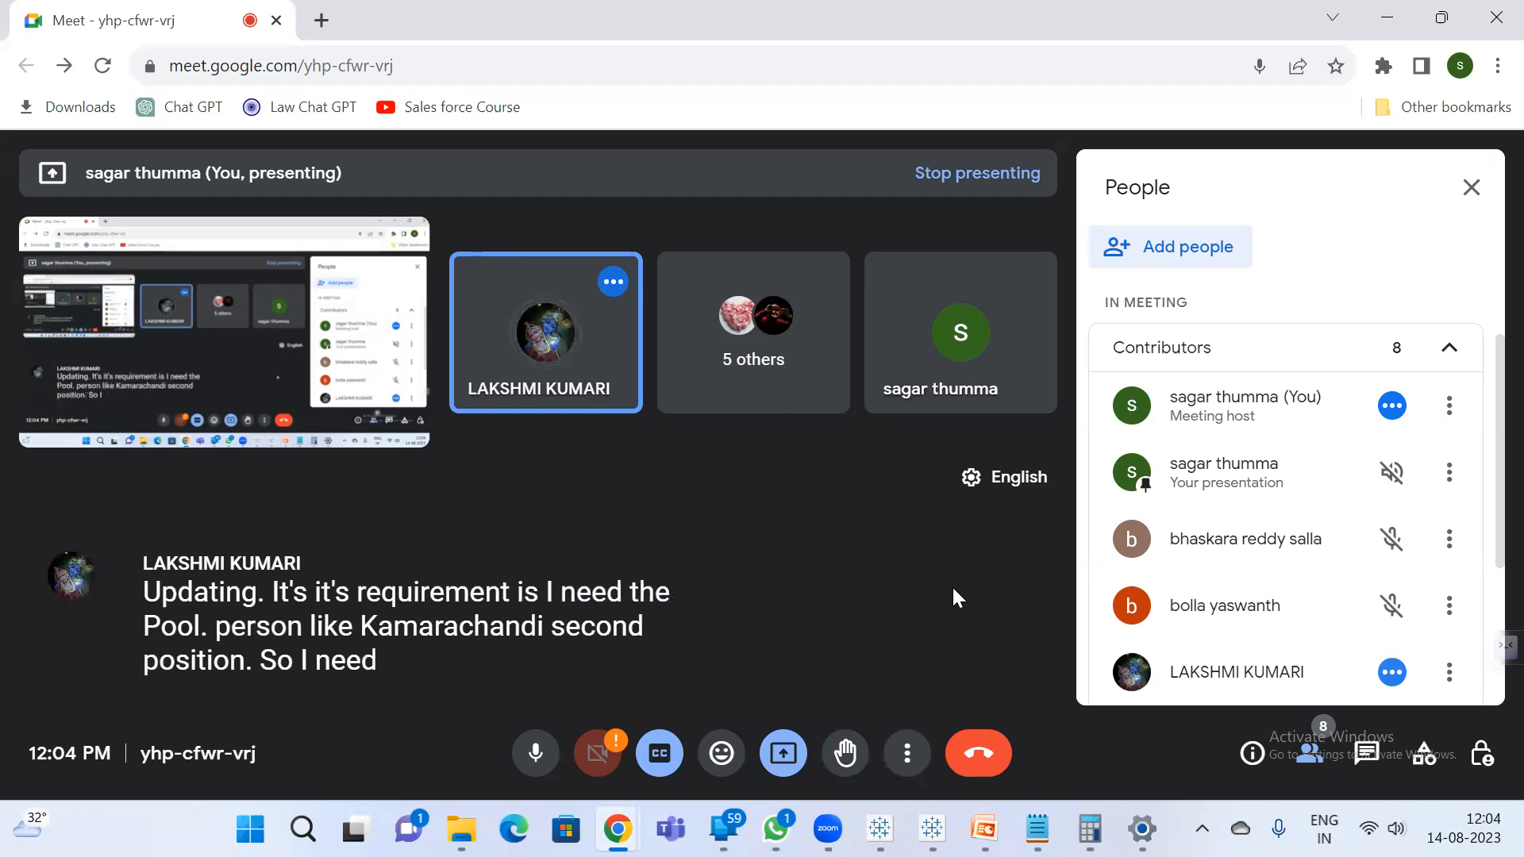
- Switch back to Tableau and search the data fields for "top"
click(1403, 10)
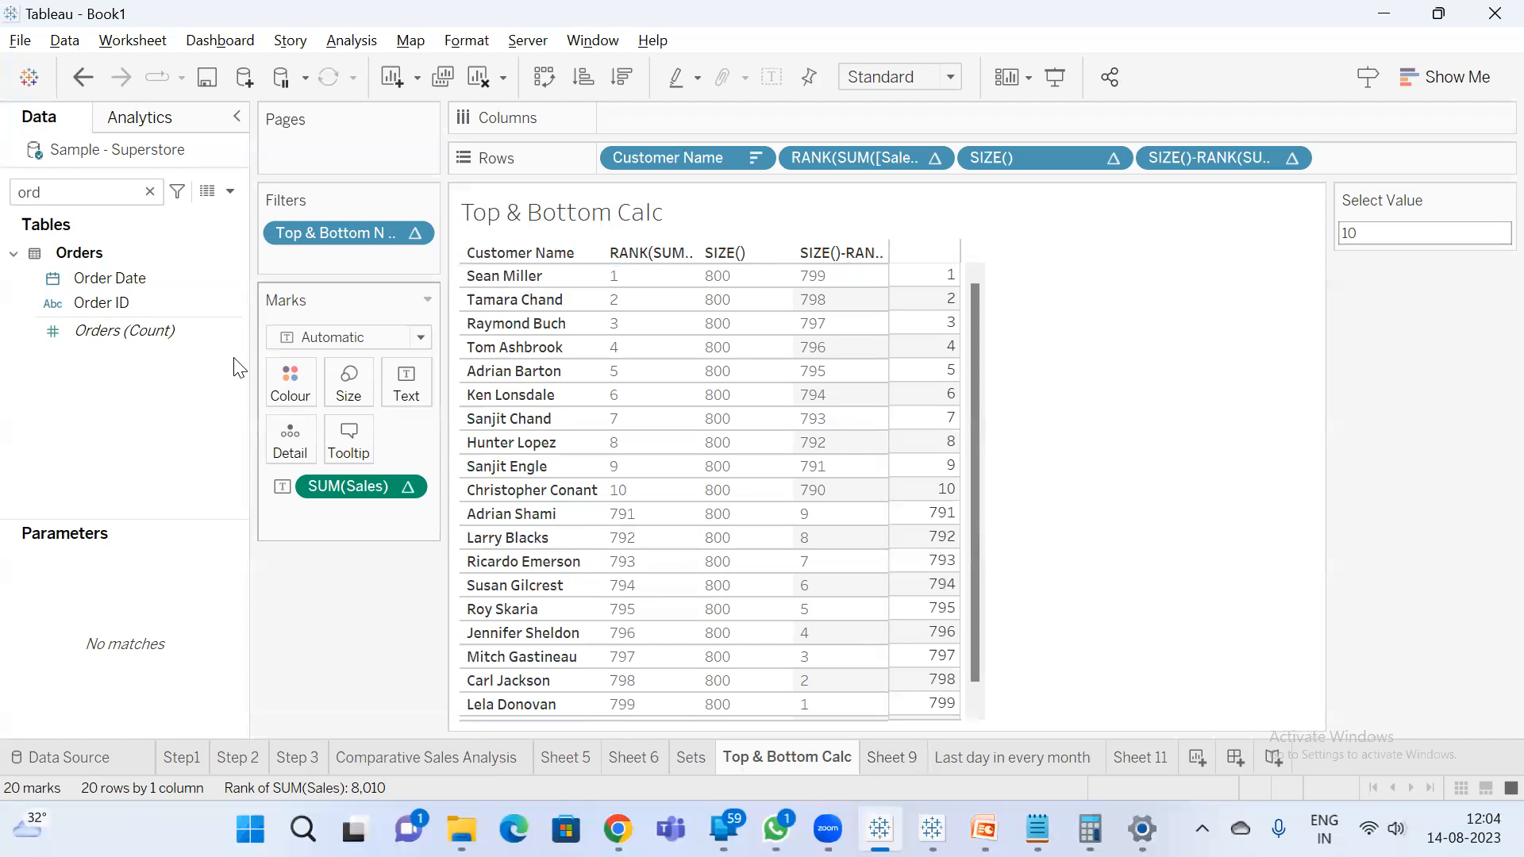
click(92, 192)
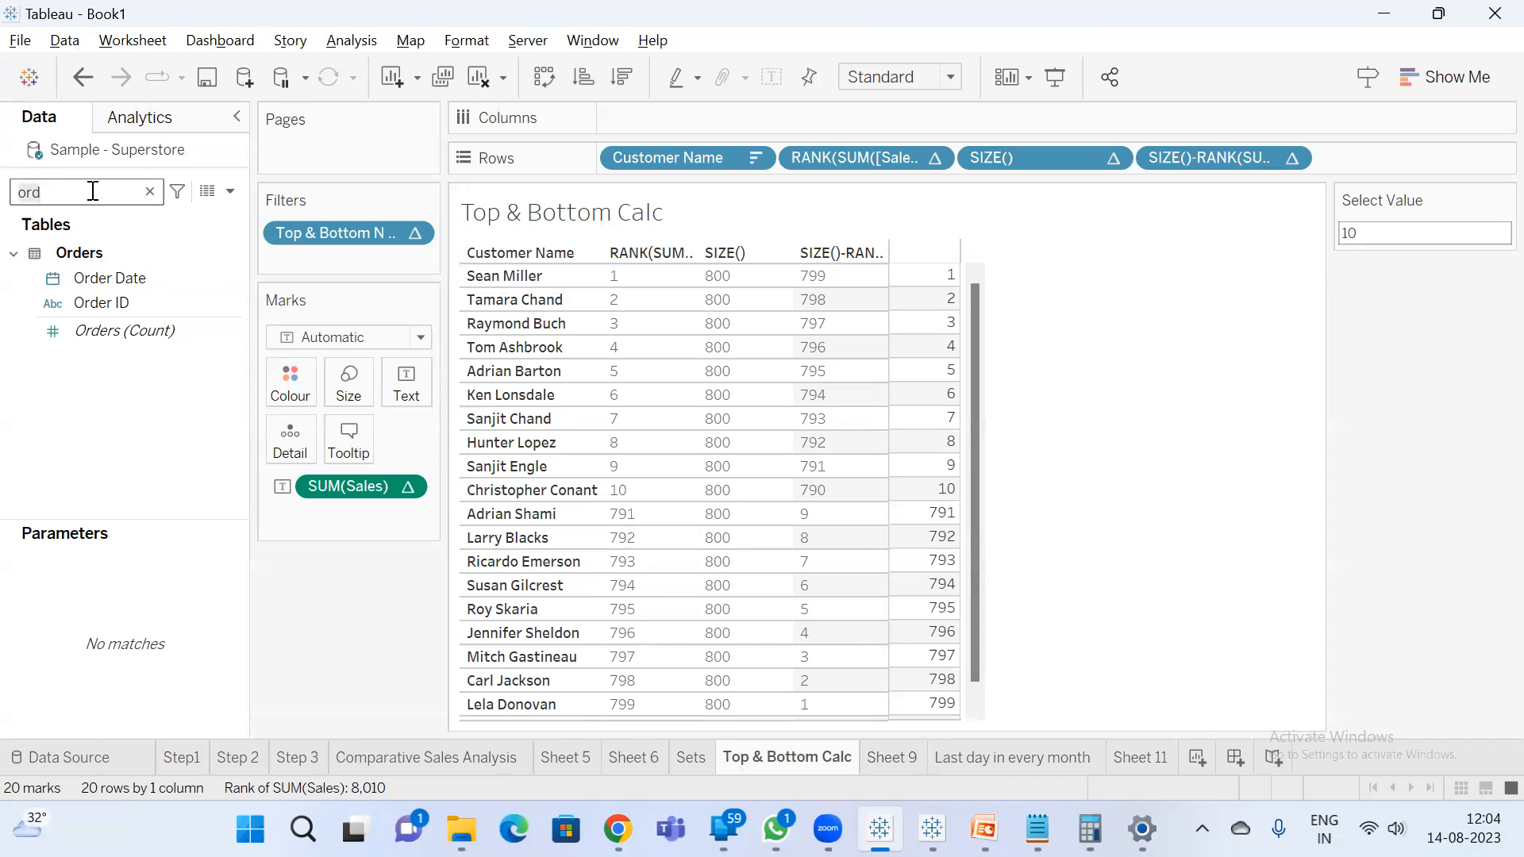
key(BackSpace)
key(BackSpace)
key(BackSpace)
text(top)
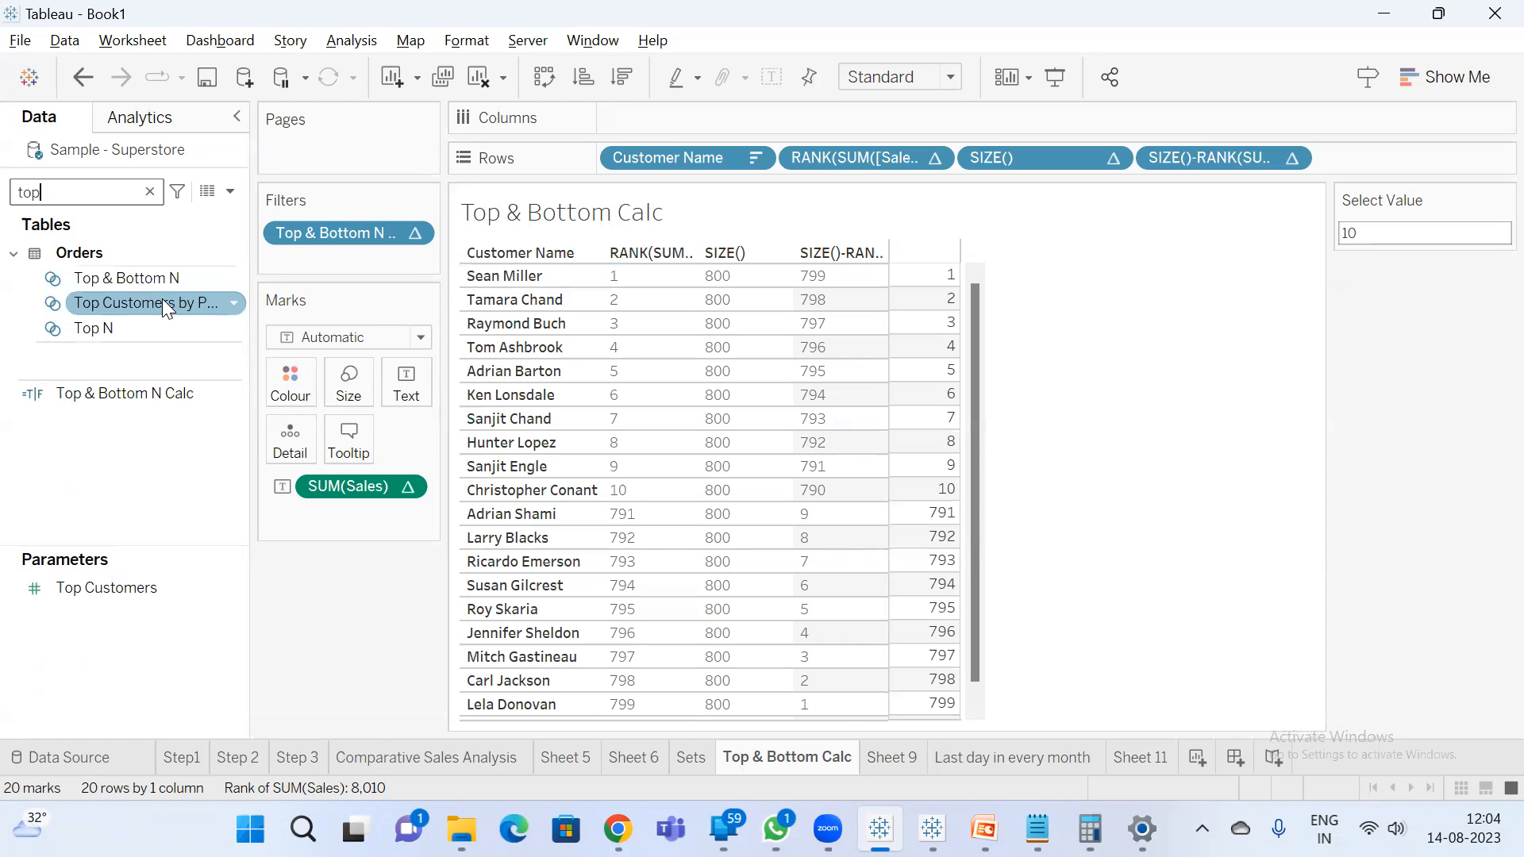
- Open the Top & Bottom N set's definition to examine how its two sets are combined, and close it without changes
click(149, 279)
right_click(150, 278)
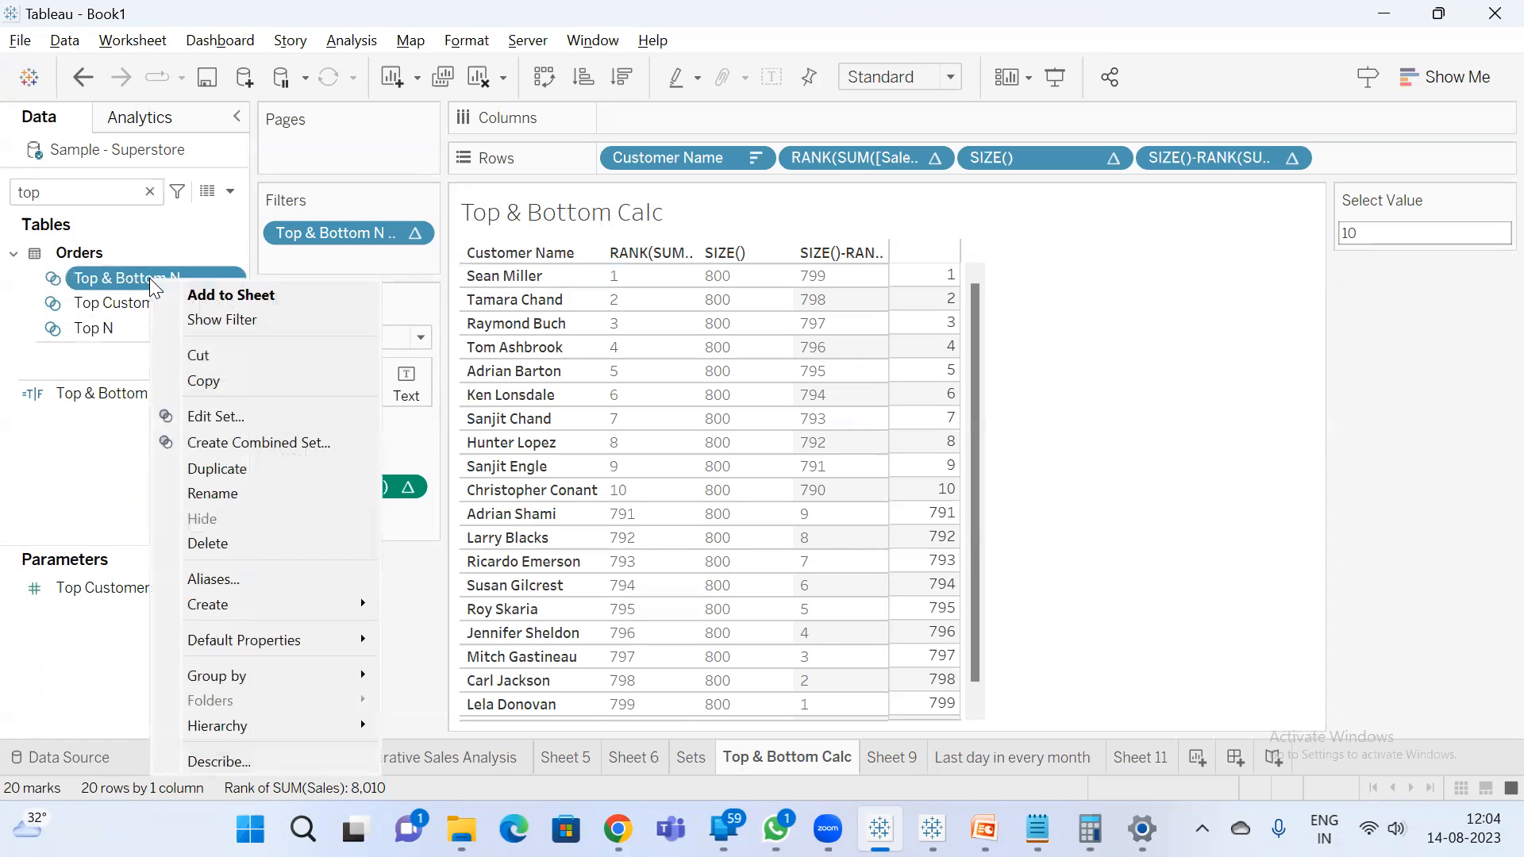
click(232, 414)
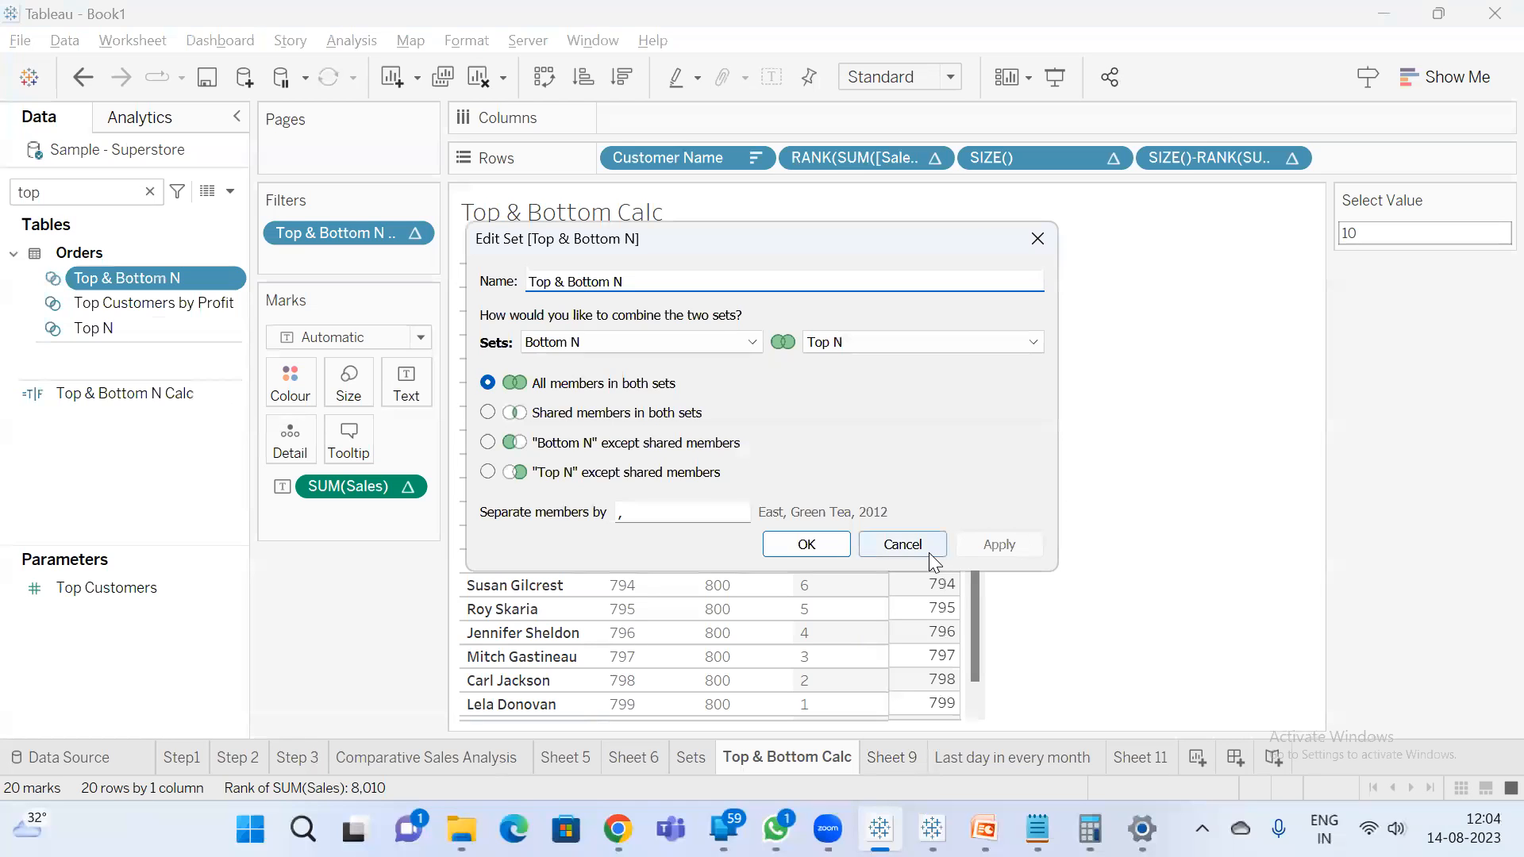
click(929, 554)
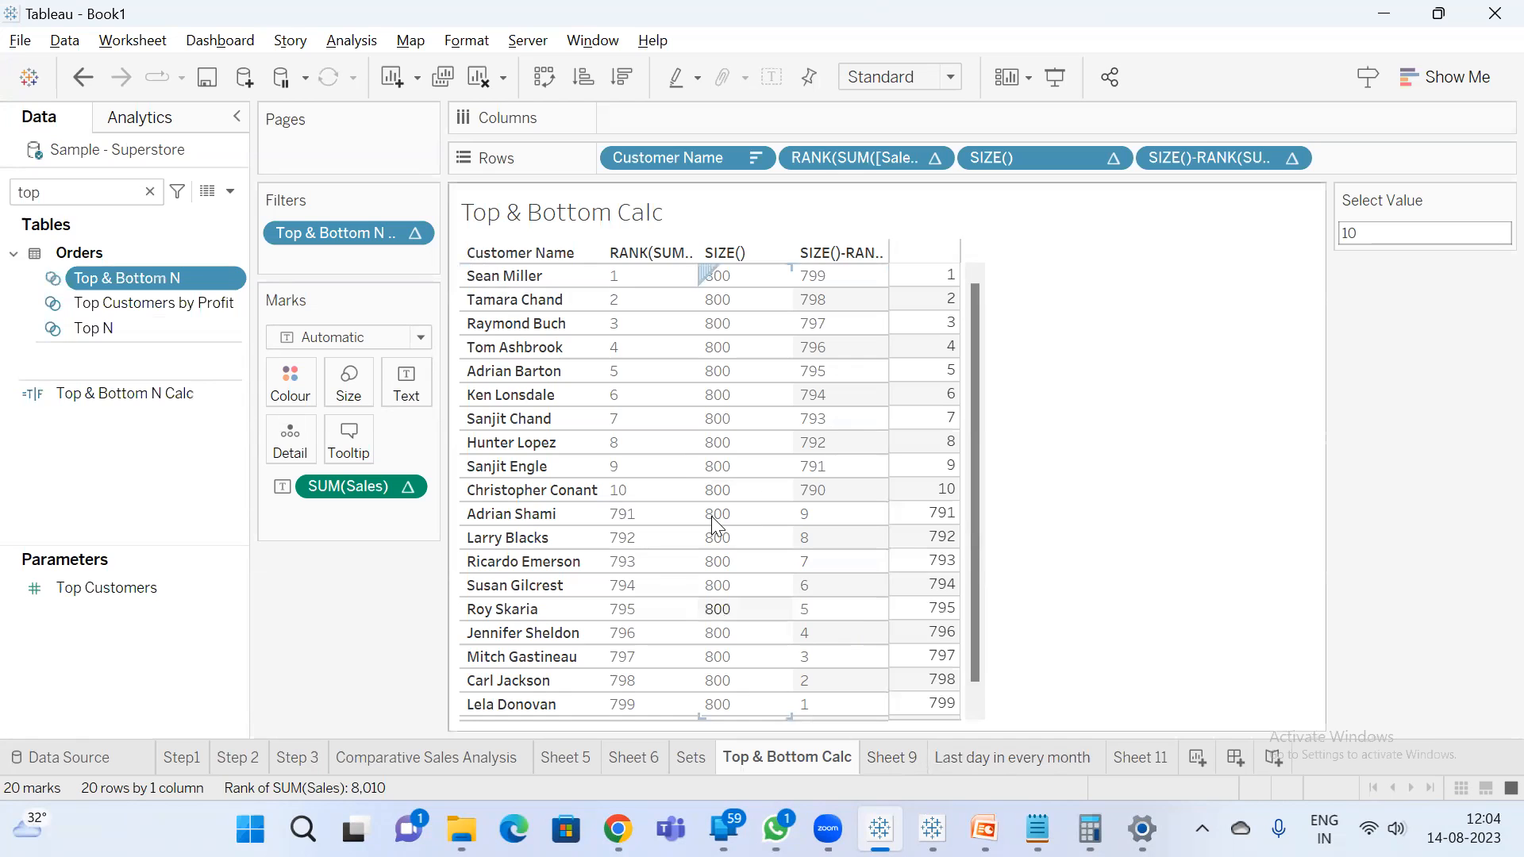
- On the Sets worksheet, open the Top & Bottom N Calc field for editing and delete its ELSEIF line
click(871, 762)
click(688, 758)
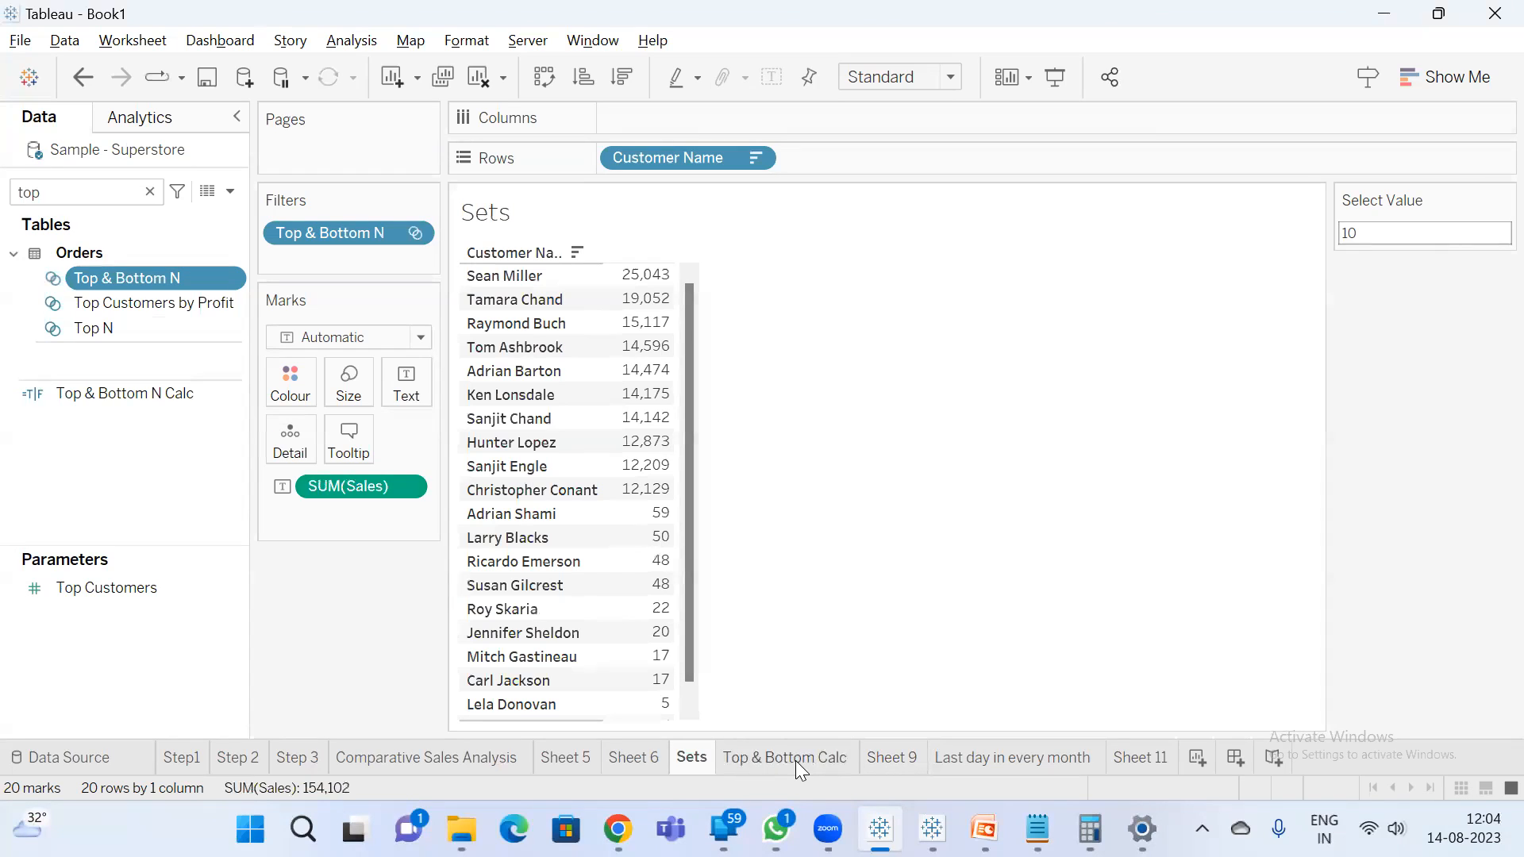
mouse_move(795, 760)
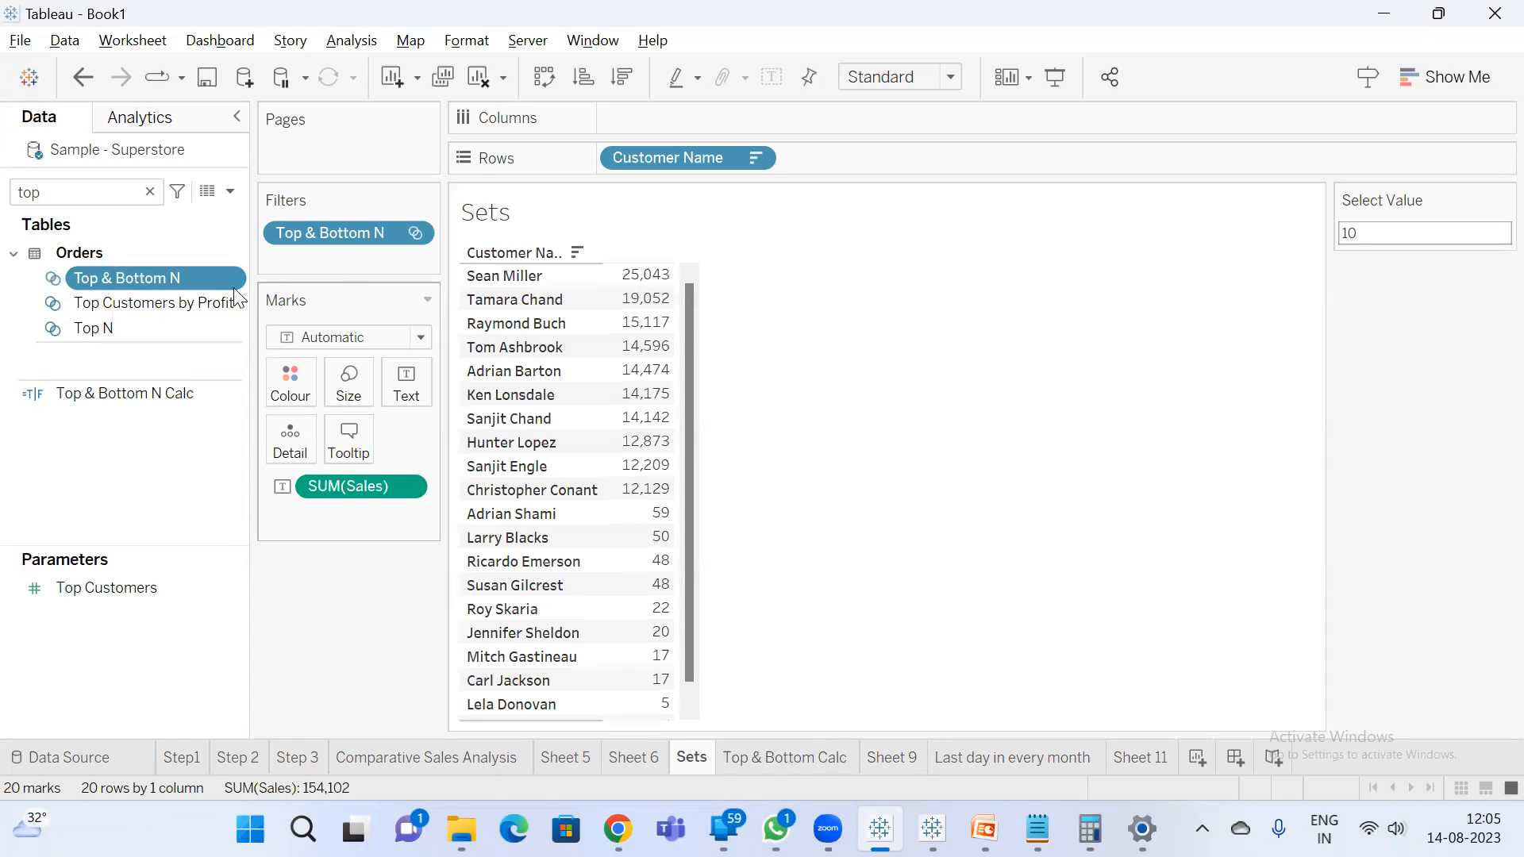
right_click(135, 383)
click(210, 490)
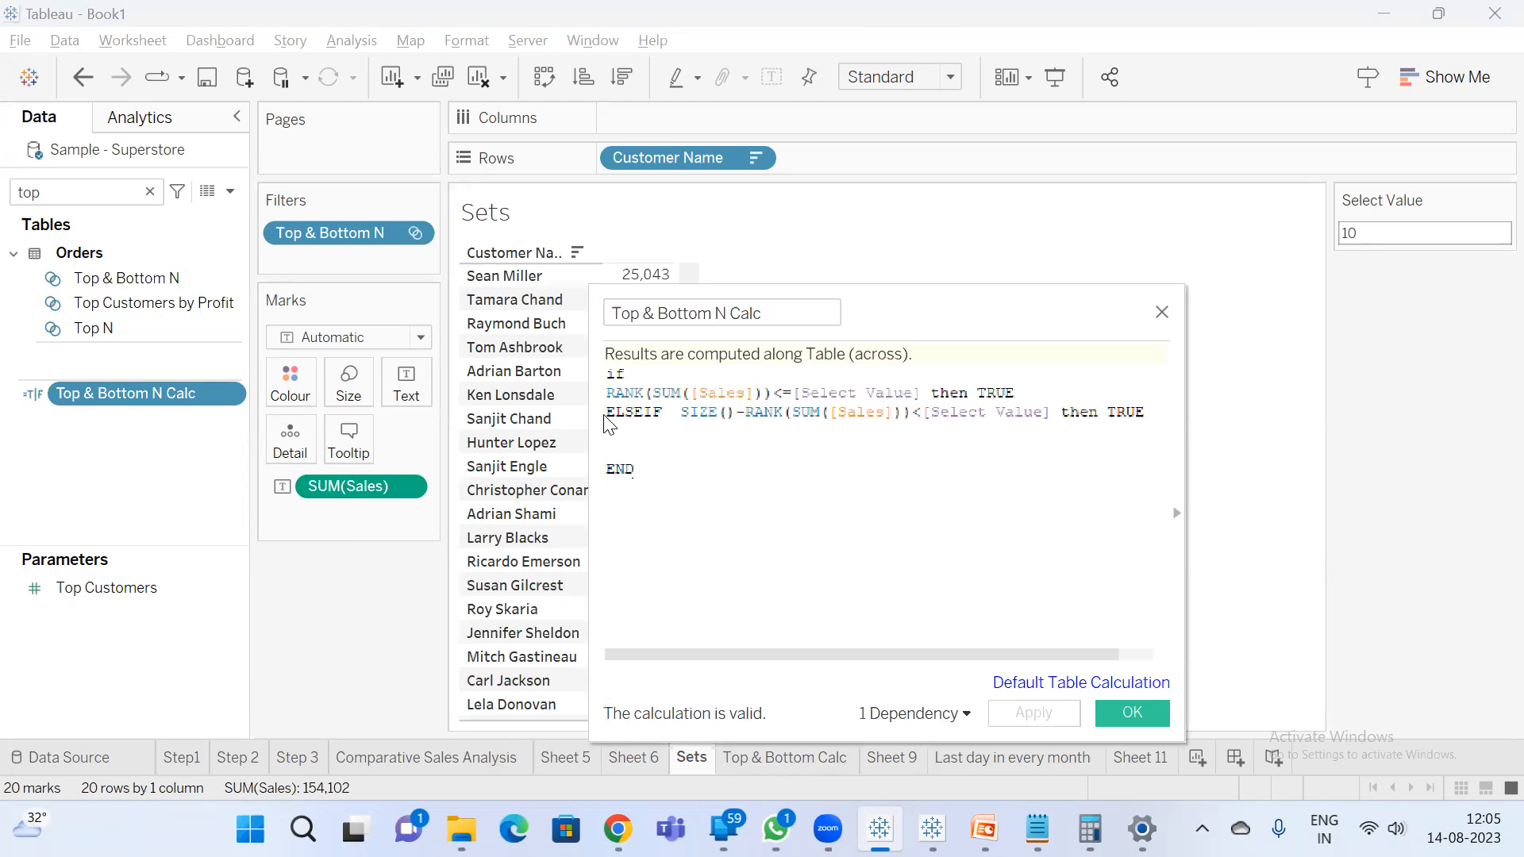
drag(618, 414, 1147, 410)
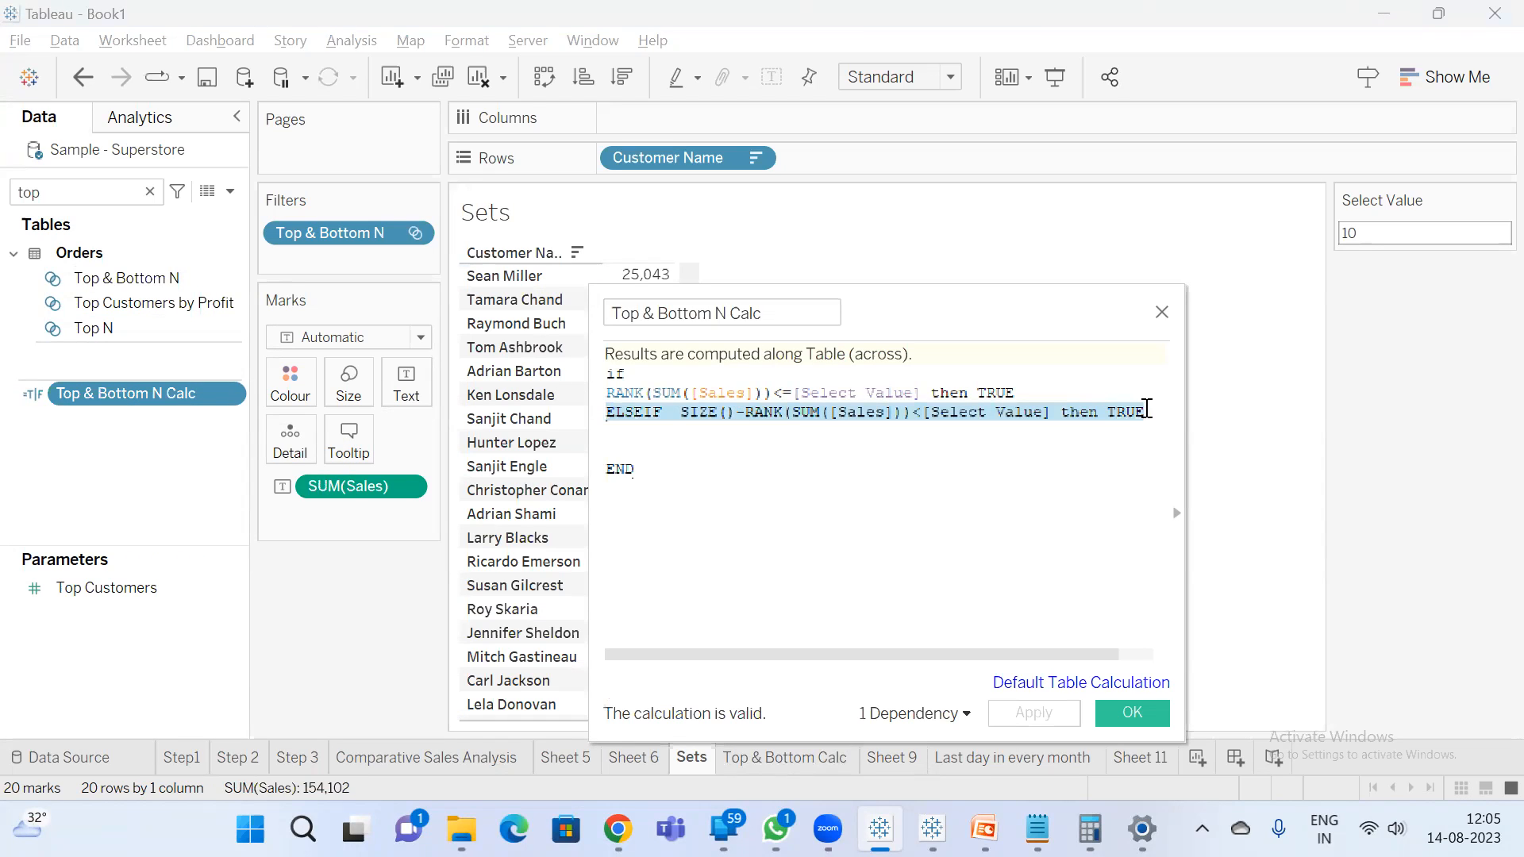
key(BackSpace)
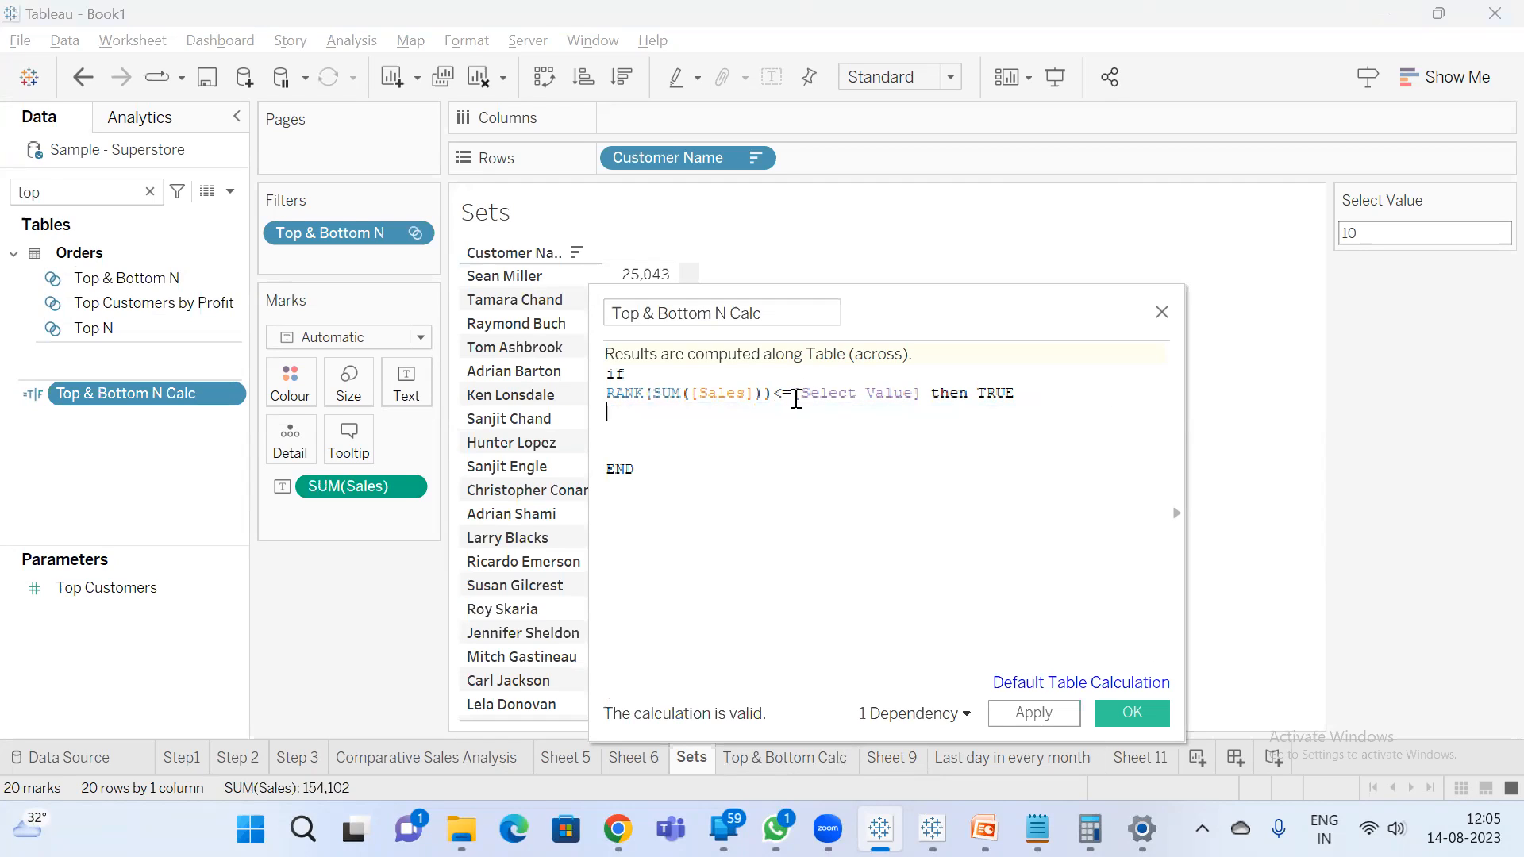
- Change the remaining condition of Top & Bottom N Calc to RANK(SUM([Sales]))=2 and apply it
double_click(838, 394)
key(BackSpace)
key(BackSpace)
key(BackSpace)
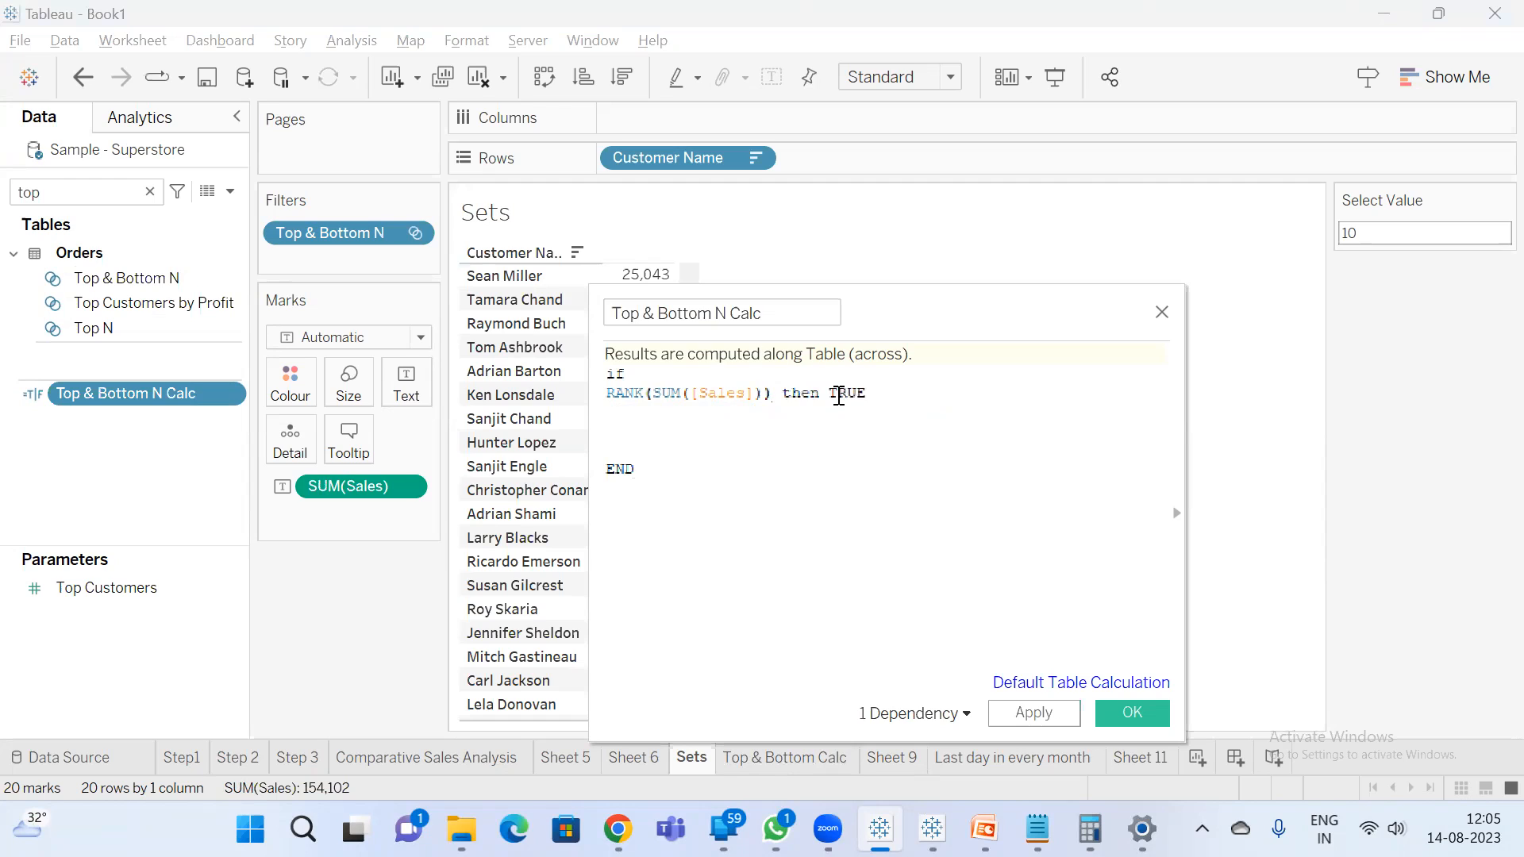
text(=2)
click(1056, 716)
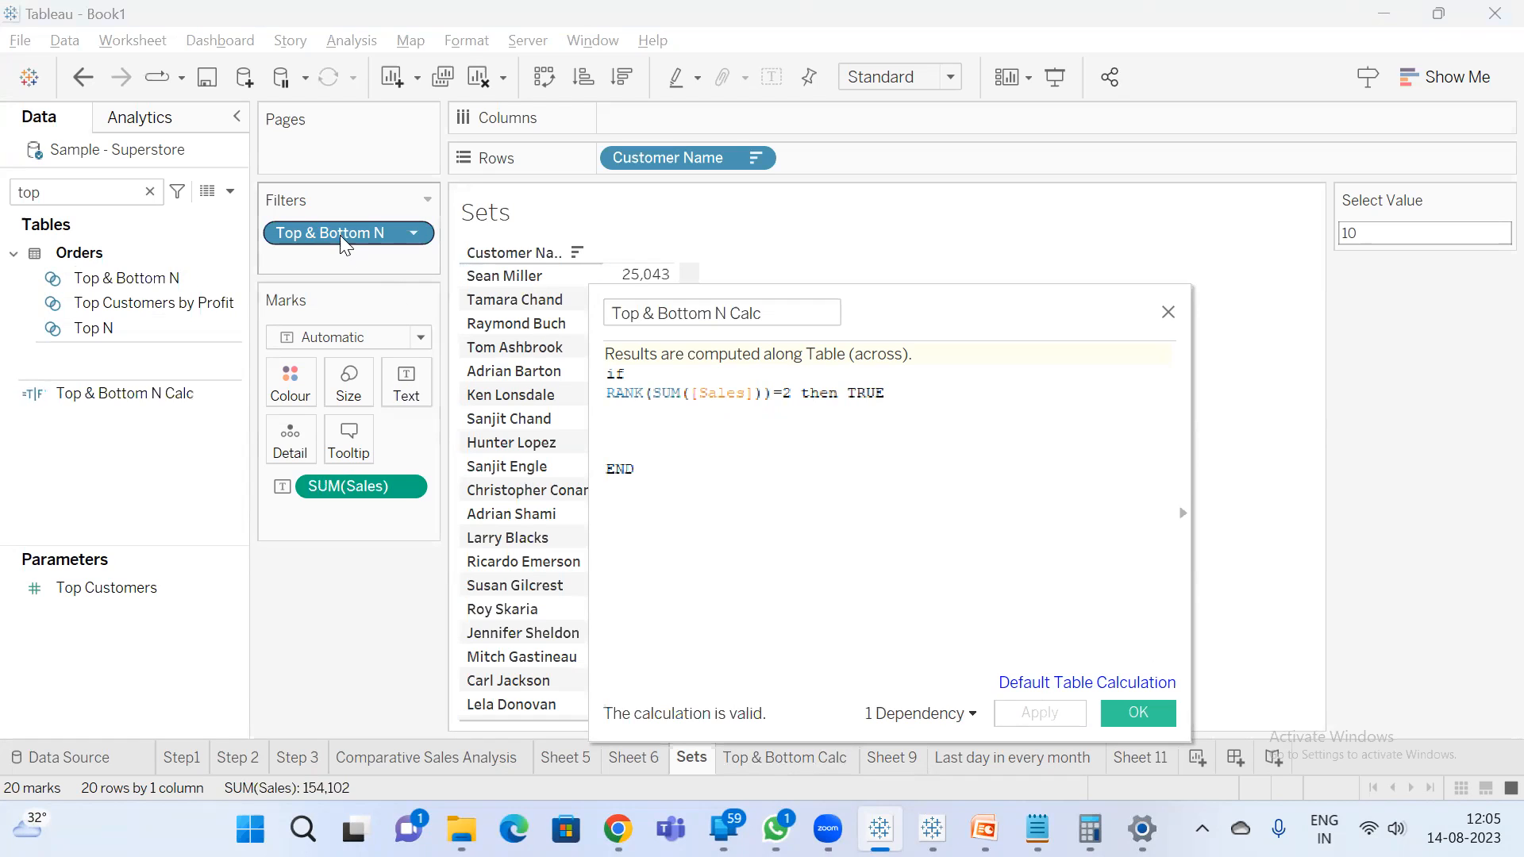
- Replace the Top & Bottom N set filter on the worksheet with Top & Bottom N Calc, keeping only True
drag(344, 243, 353, 604)
drag(135, 394, 341, 250)
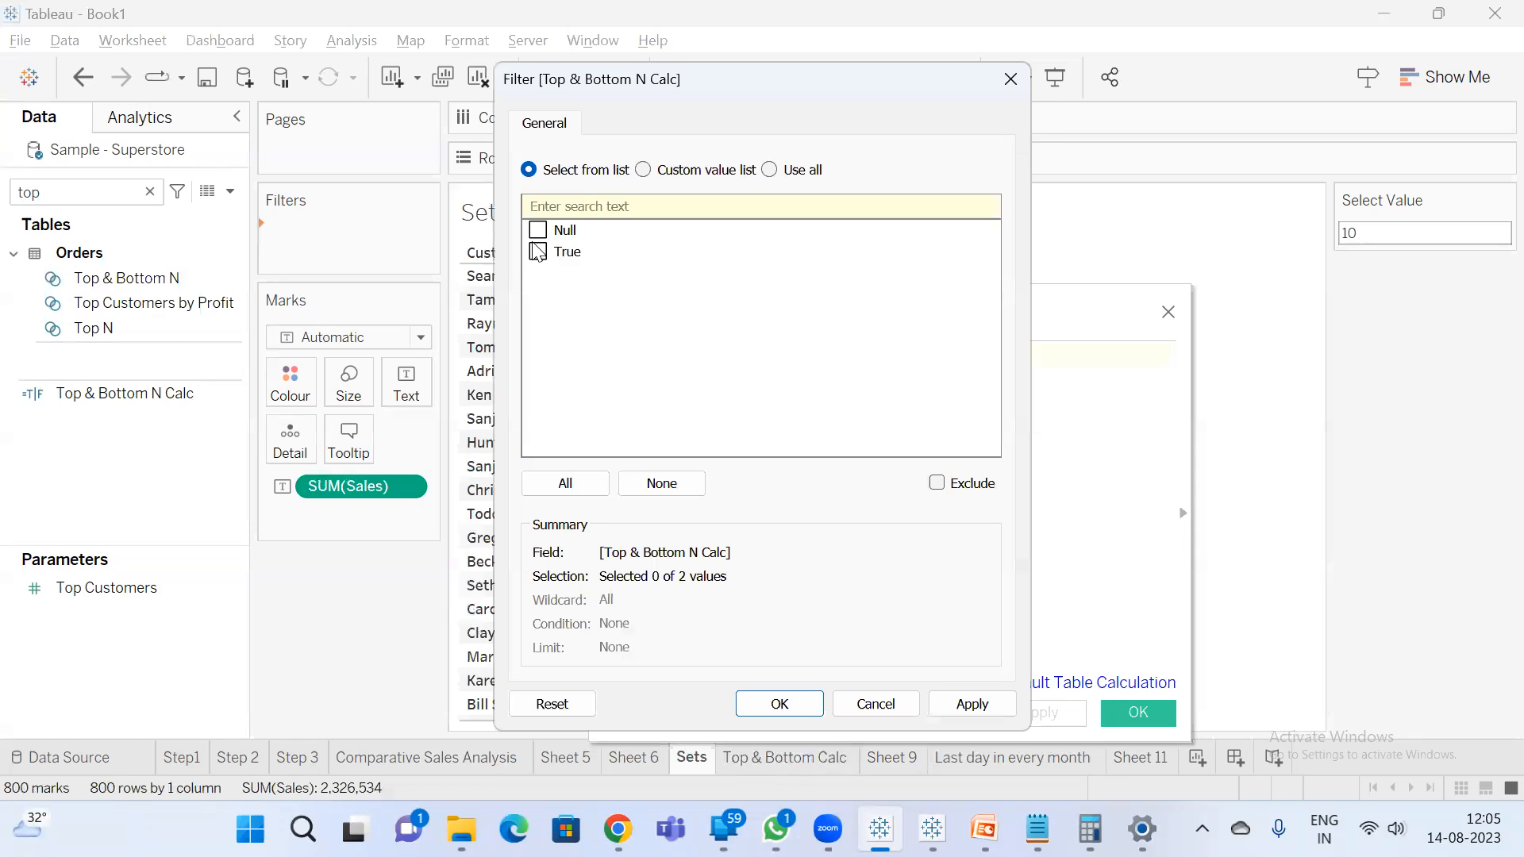
click(538, 252)
click(538, 256)
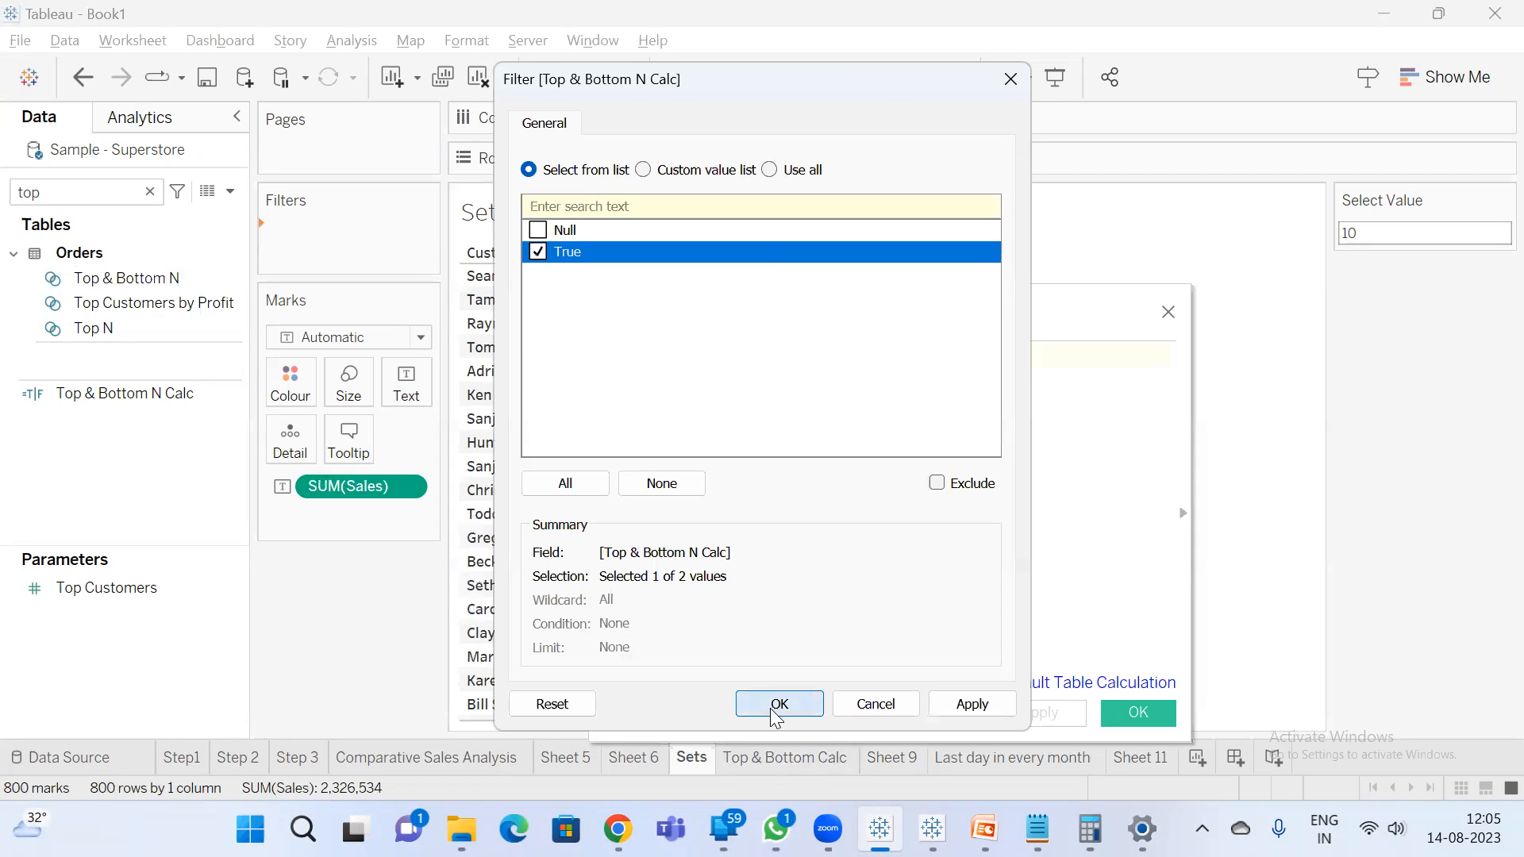
click(777, 704)
- Set the rank condition in Top & Bottom N Calc to 3 and apply it
drag(885, 317, 1098, 330)
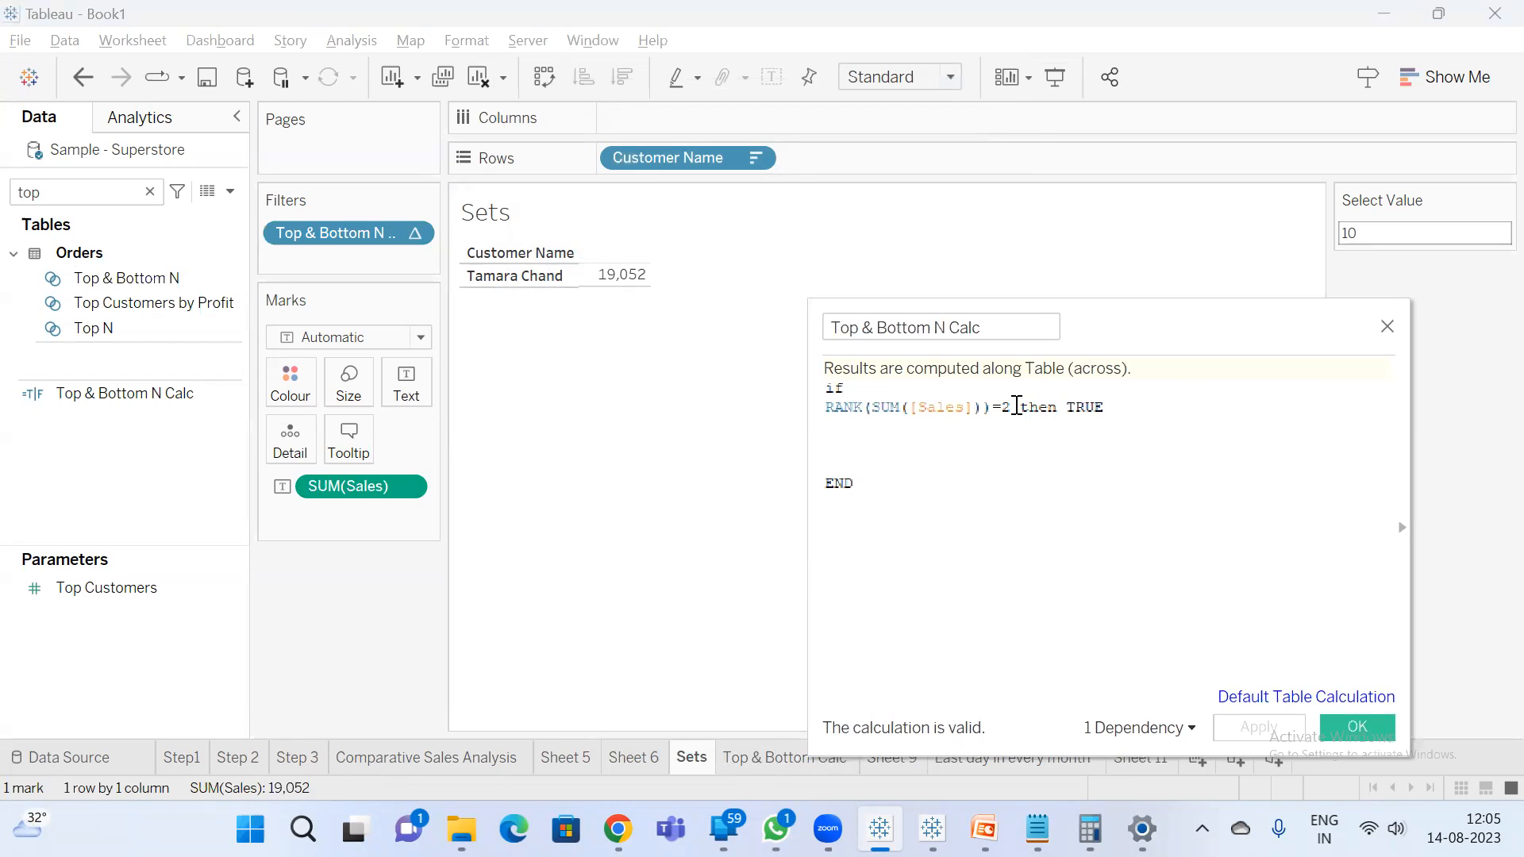
key(BackSpace)
text(3)
click(1260, 728)
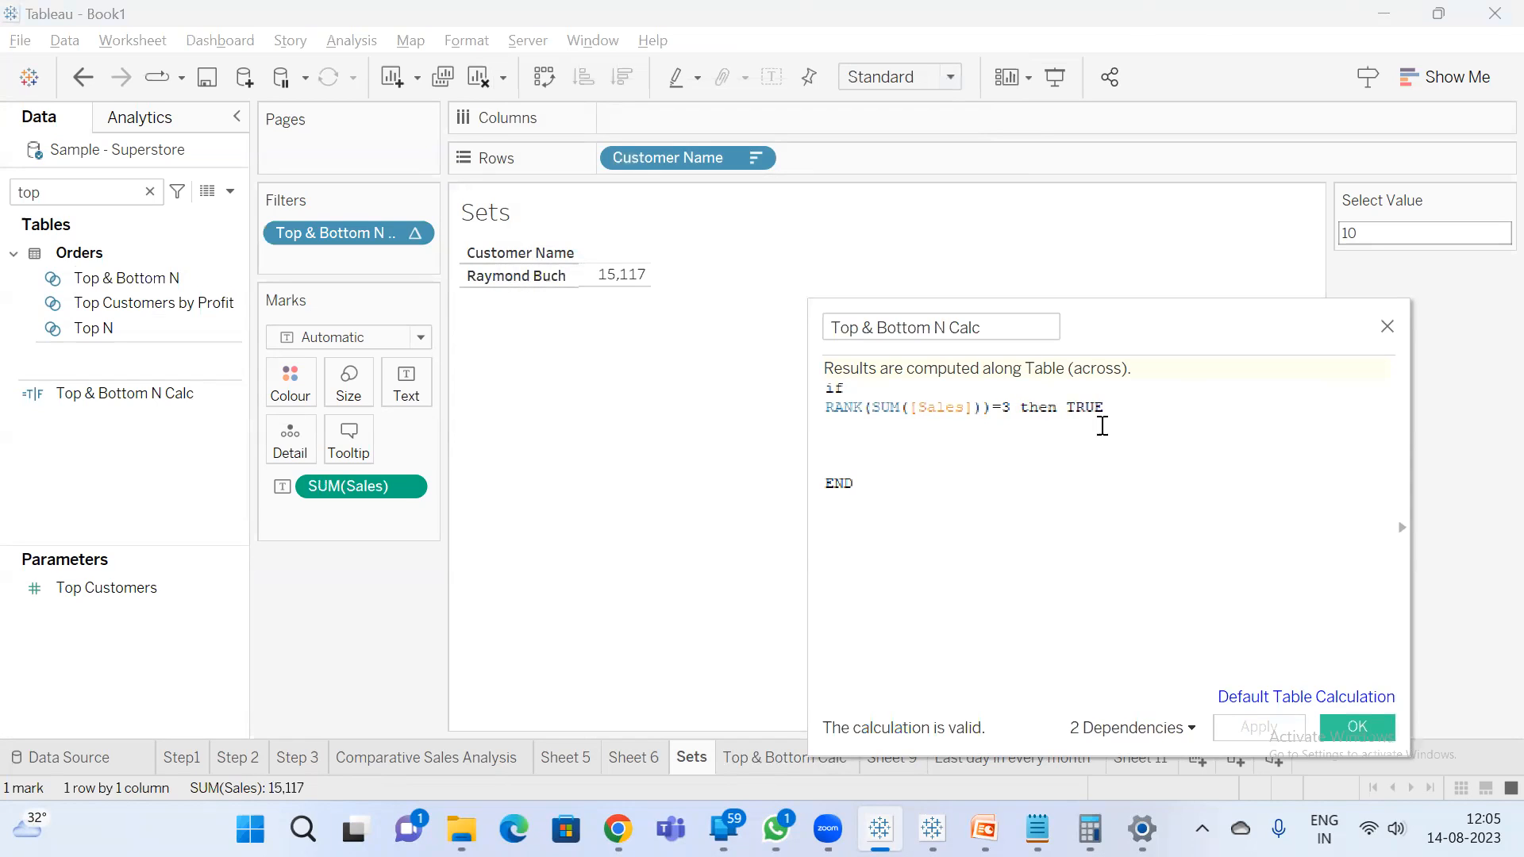
- Make the rank condition in Top & Bottom N Calc equal the Select Value parameter and save the calculation
mouse_move(1002, 407)
mouse_down()
mouse_move(965, 406)
mouse_move(1007, 405)
mouse_up()
click(1005, 405)
text(s)
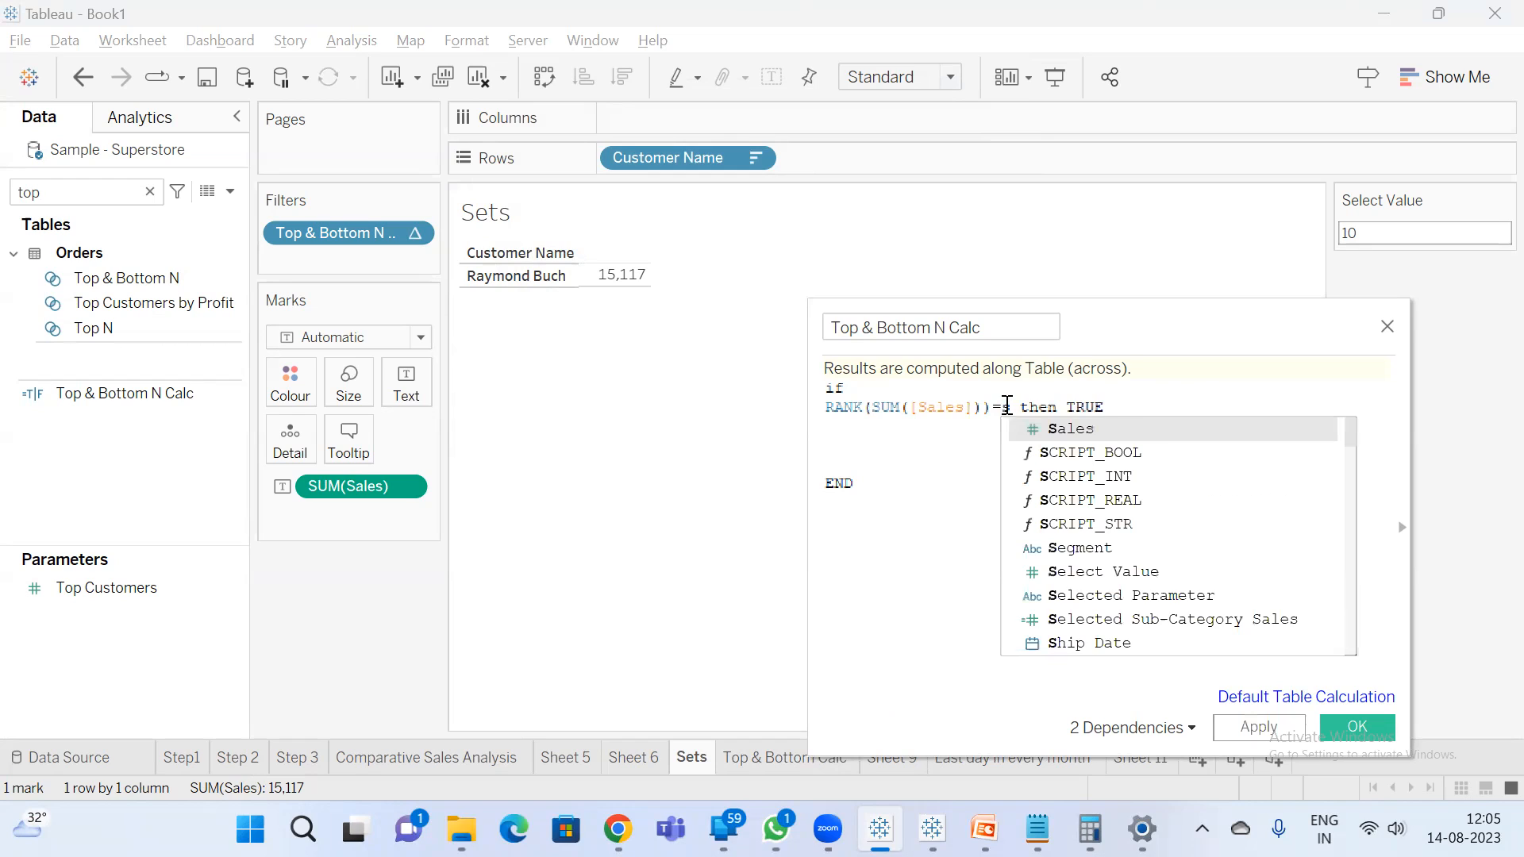
text(el)
key(Return)
click(1356, 725)
- Test the rank filter by setting the Select Value parameter to 1, 2 and 5 in turn
double_click(1397, 235)
text(1)
key(Return)
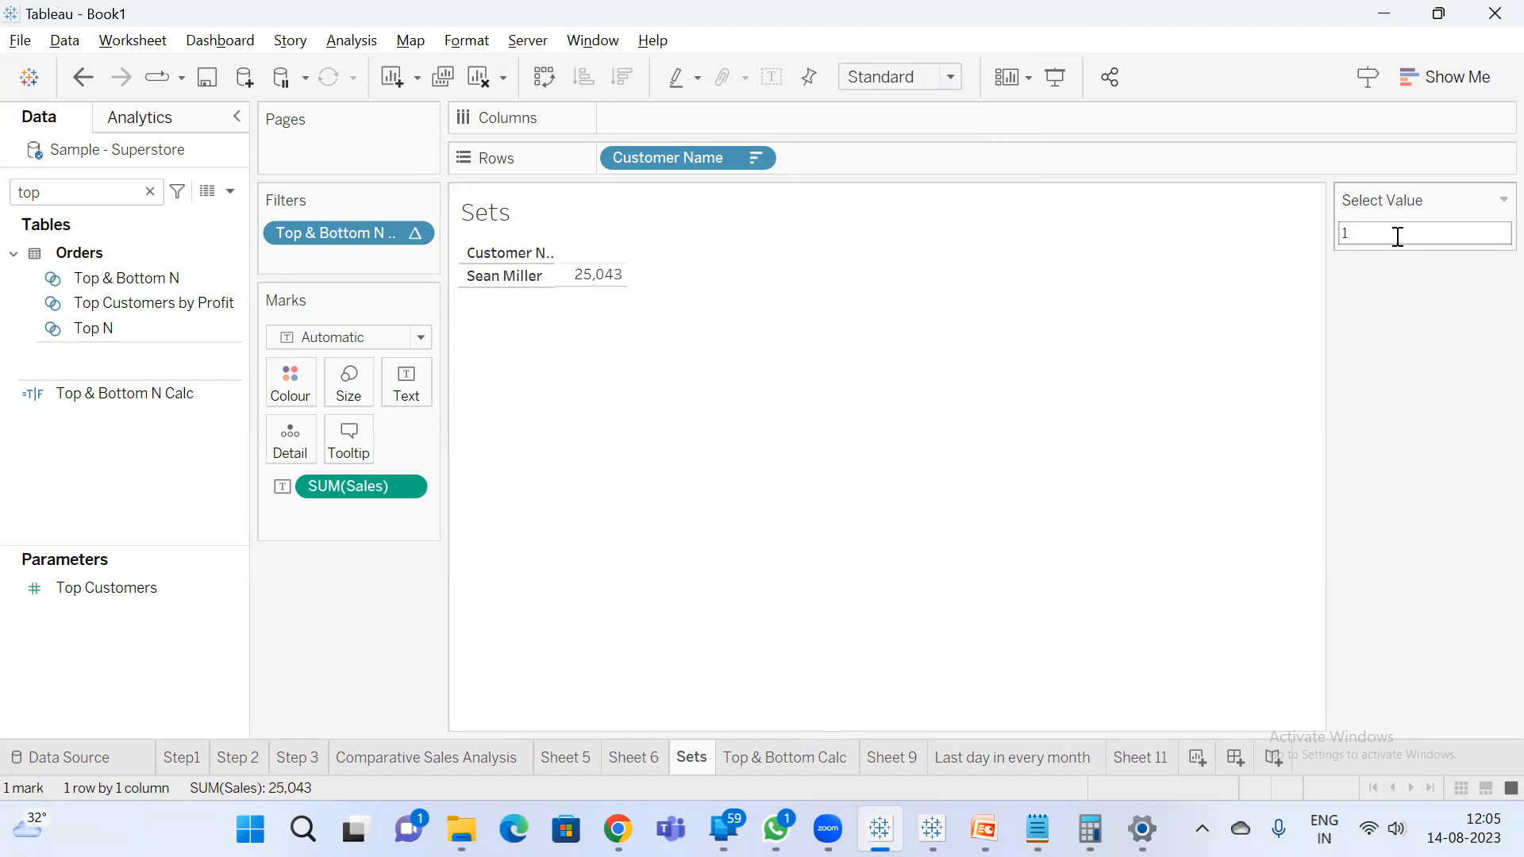
text(2)
key(Return)
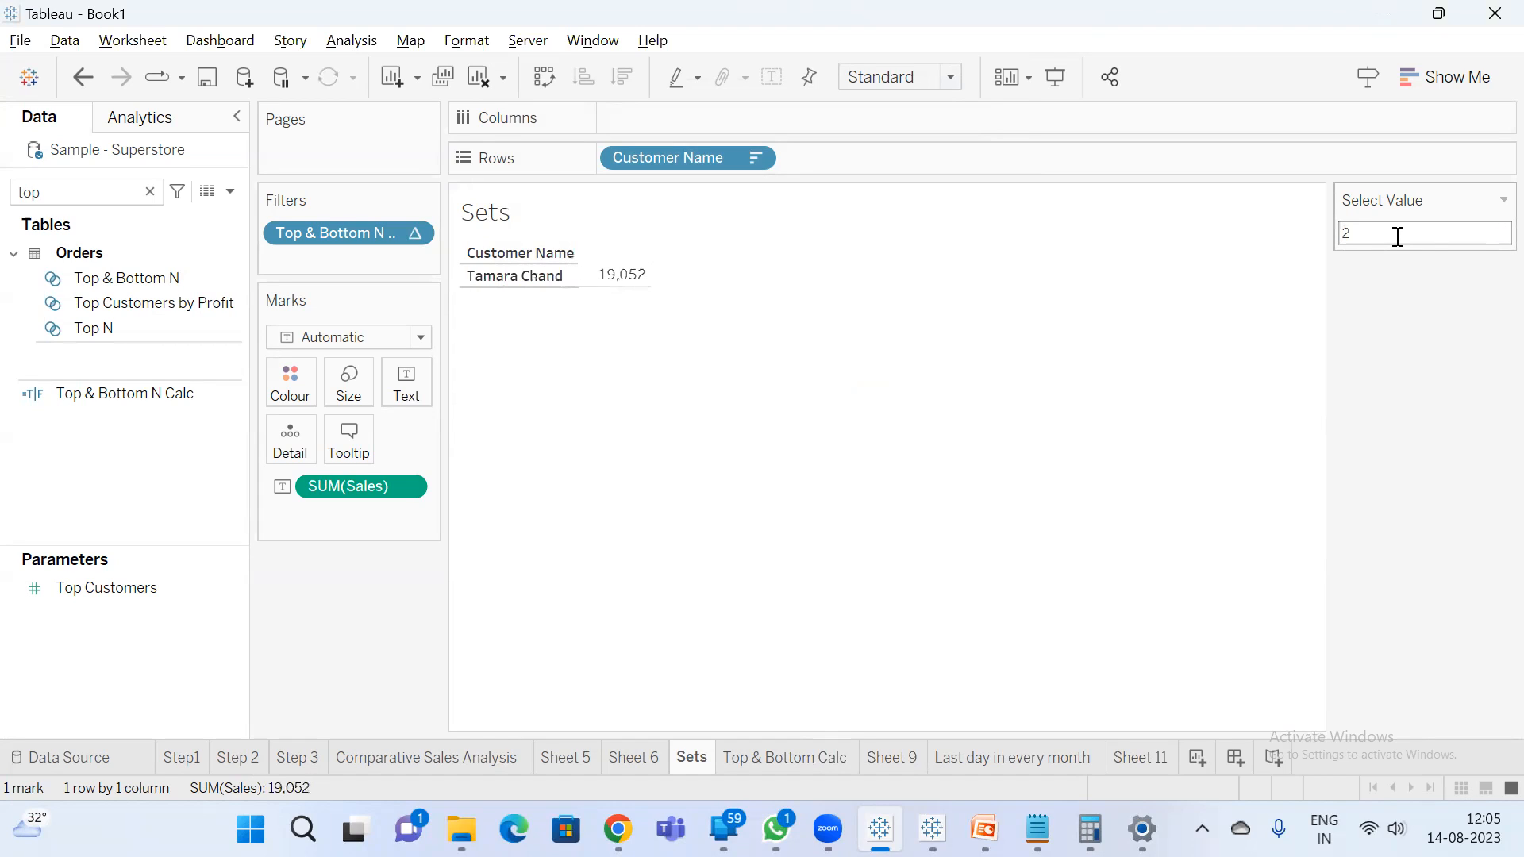
text(5)
key(Return)
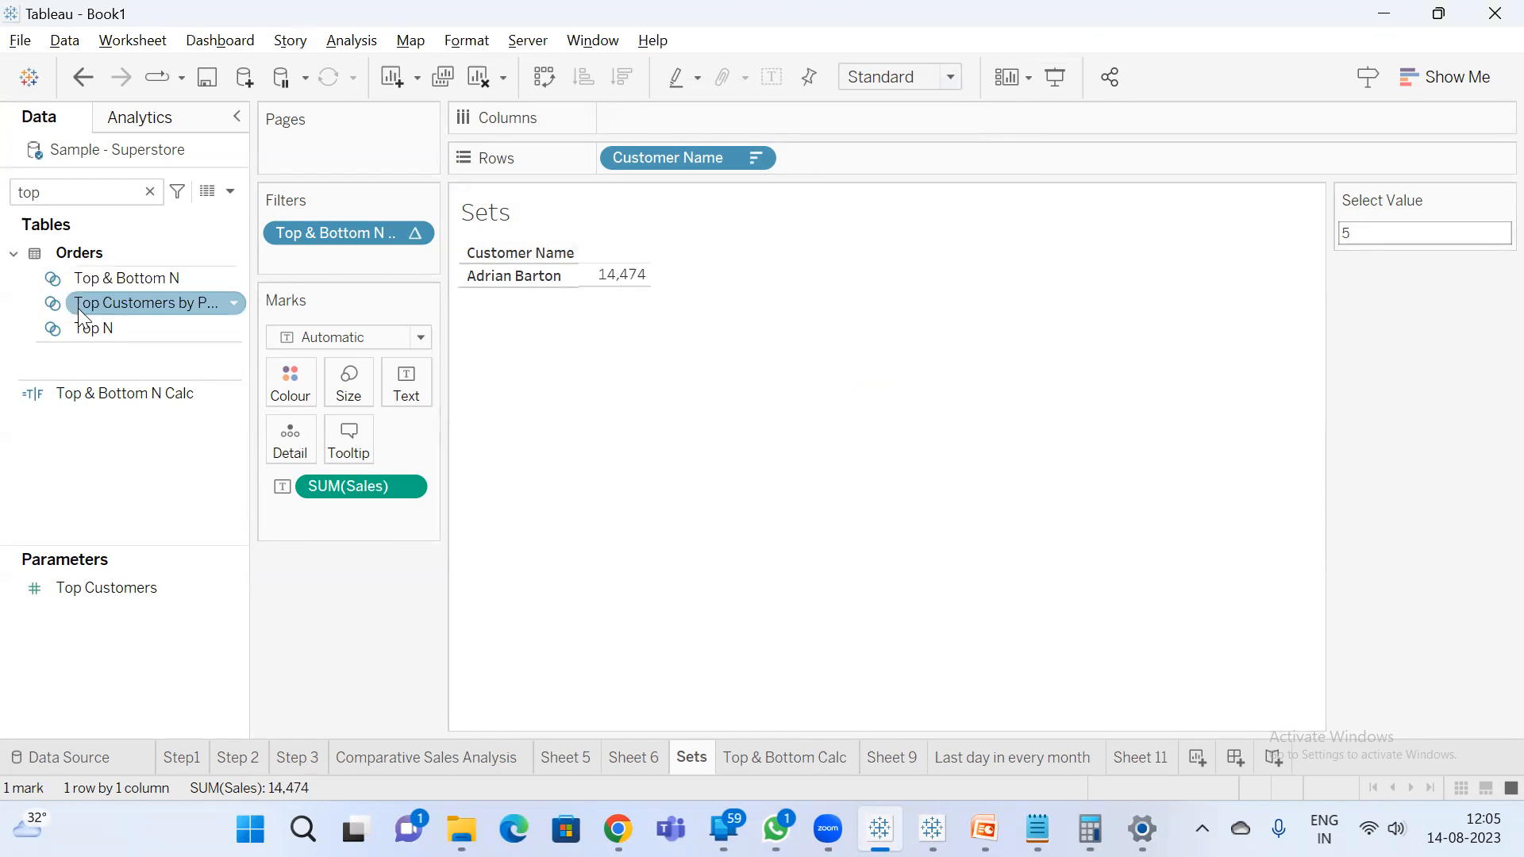
- Open Top & Bottom N Calc for editing and switch to the Google Meet call in Chrome to follow the participant's question
click(151, 394)
right_click(150, 393)
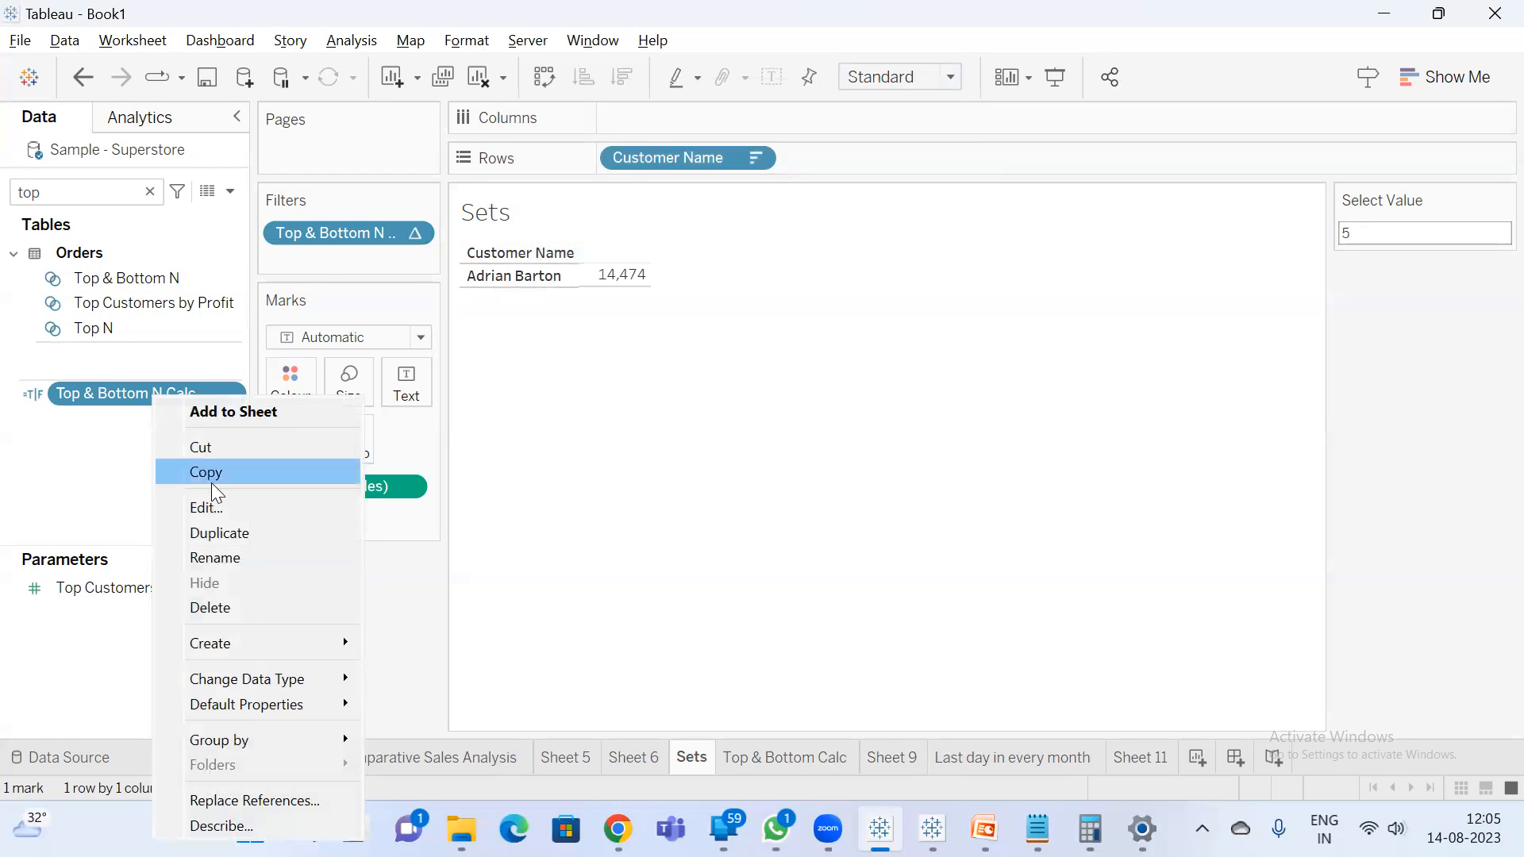
click(217, 505)
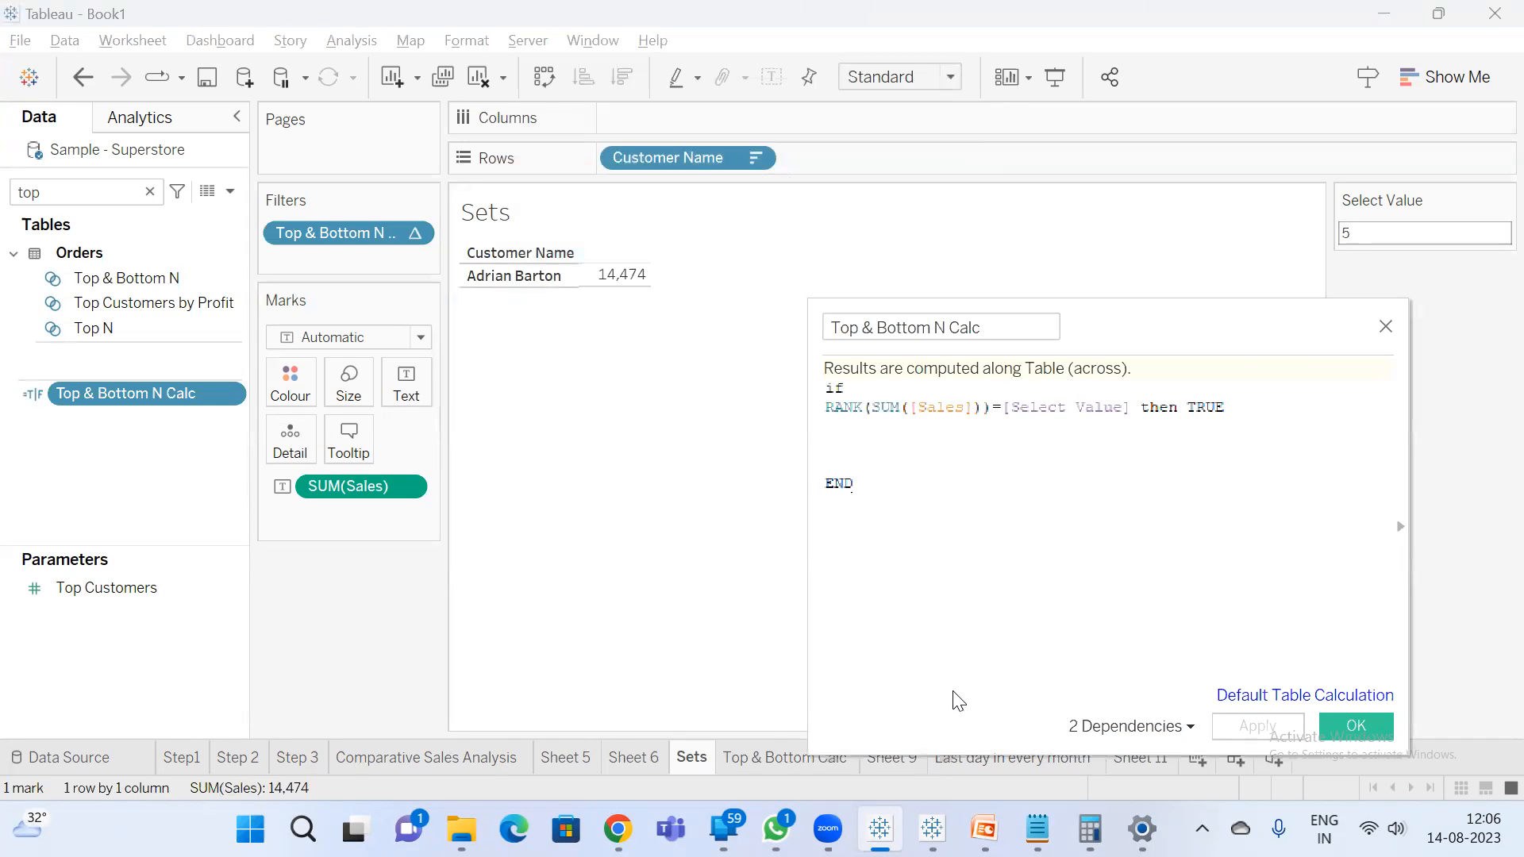
mouse_move(618, 829)
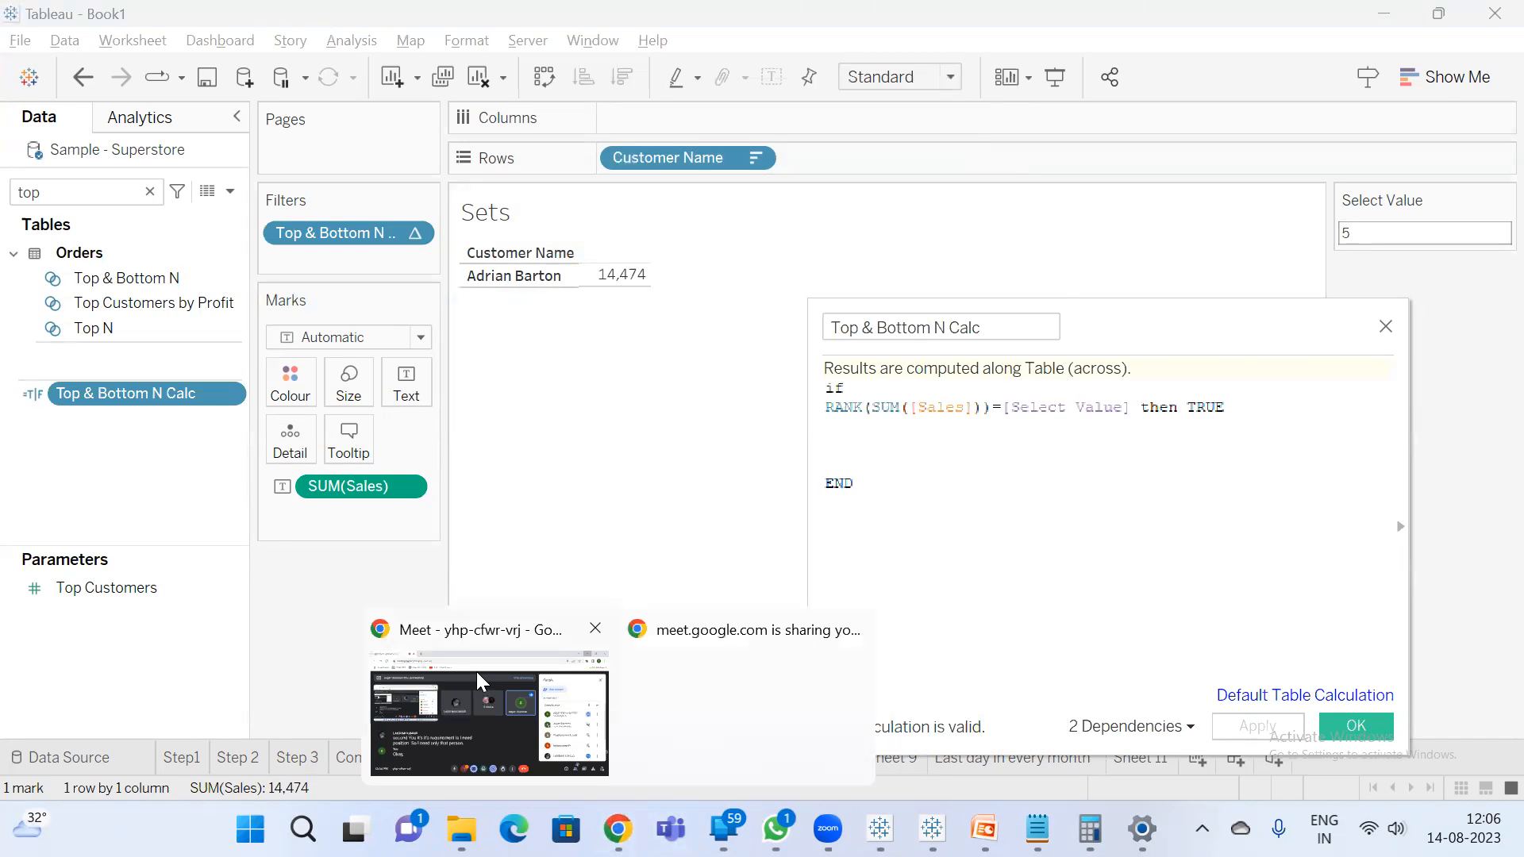
click(476, 671)
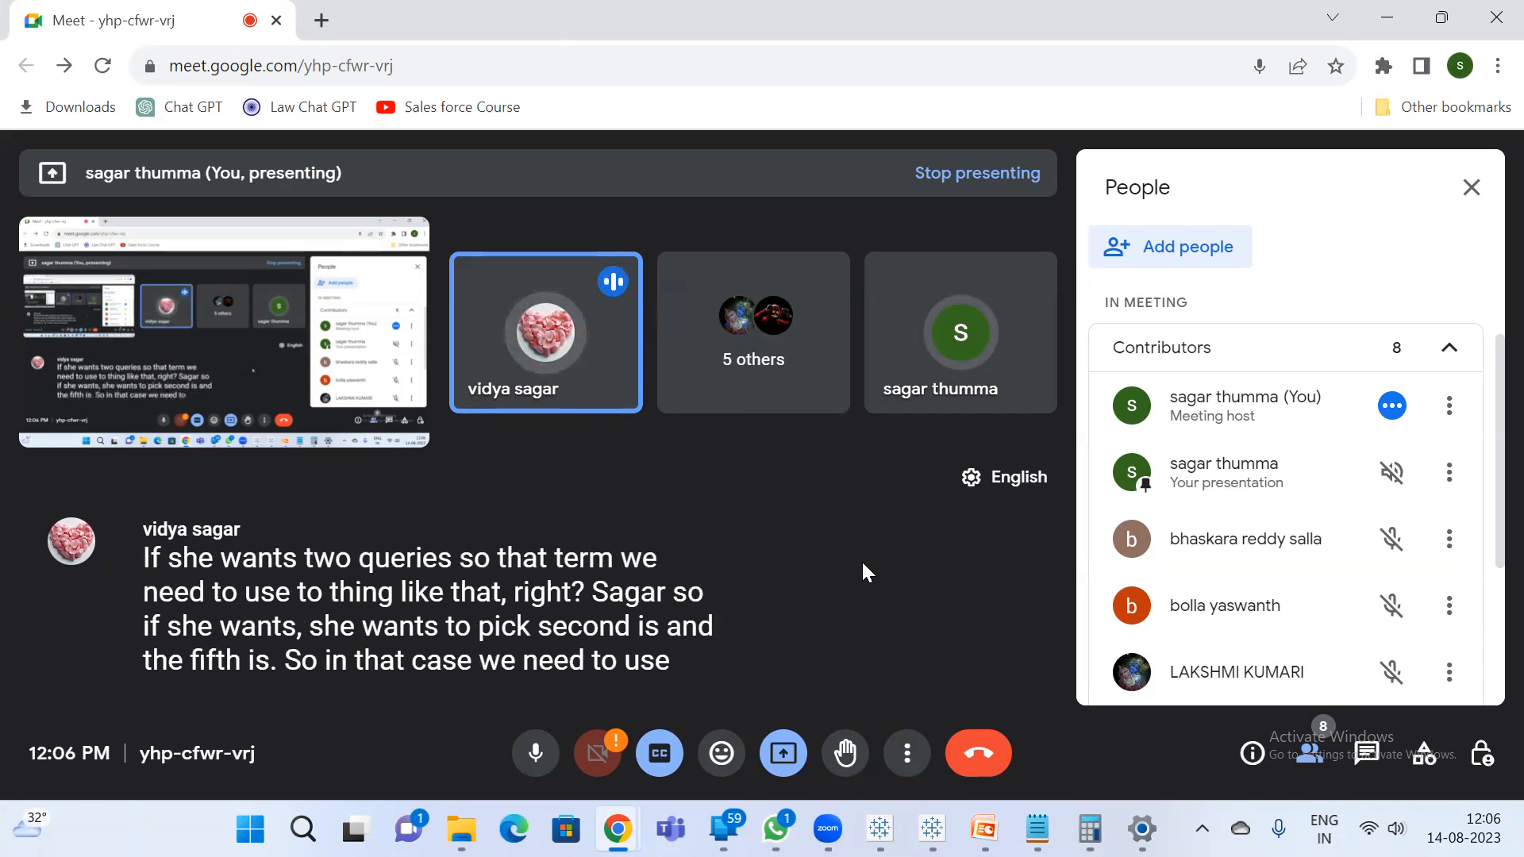
- Switch back to Tableau and replace Select Value in the rank condition of Top & Bottom N Calc with 2
key(alt+Tab)
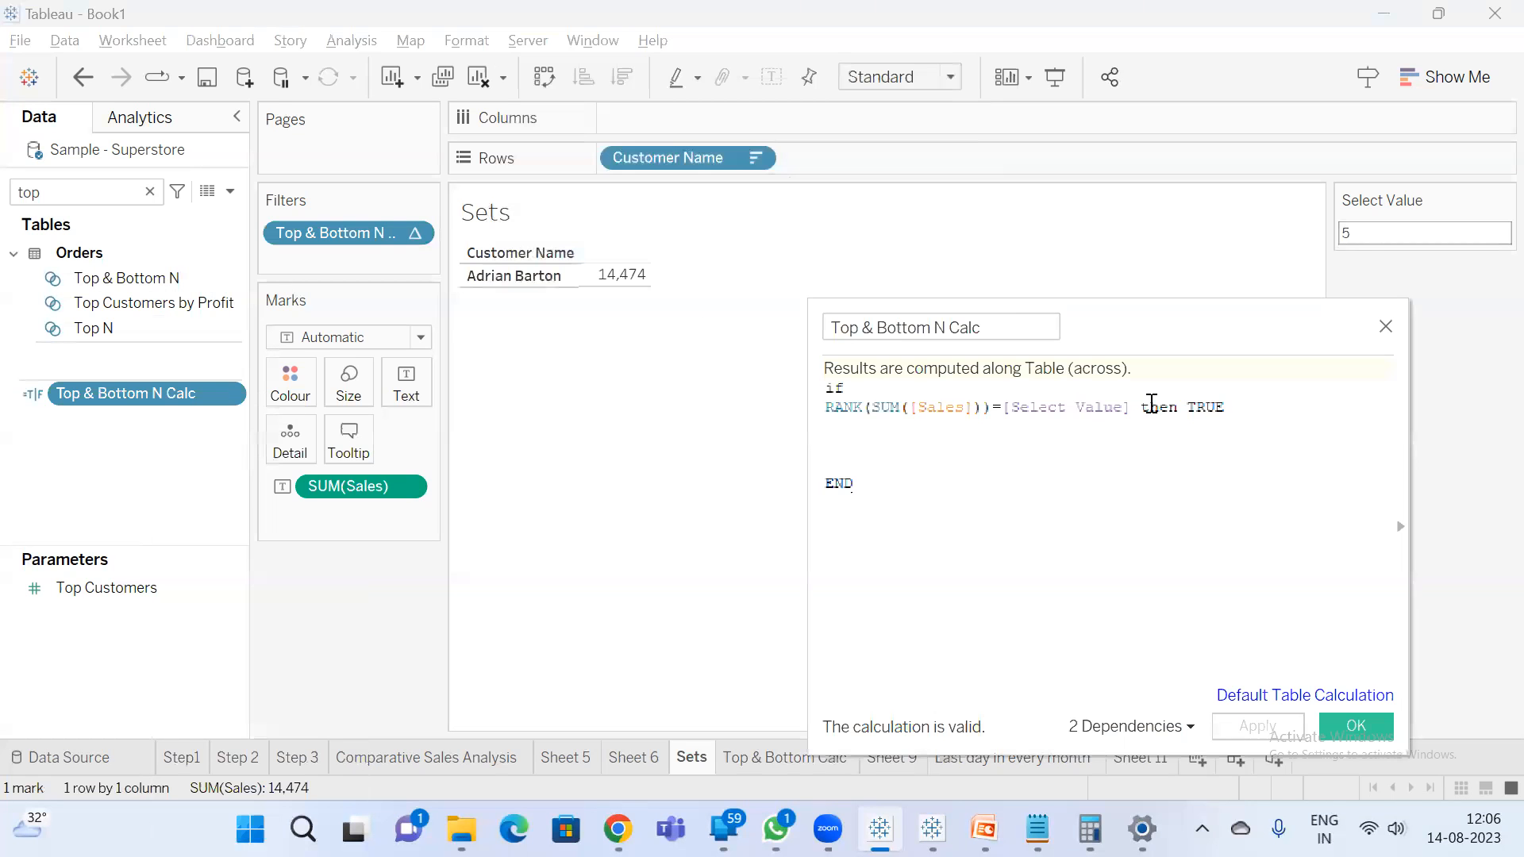
double_click(1060, 407)
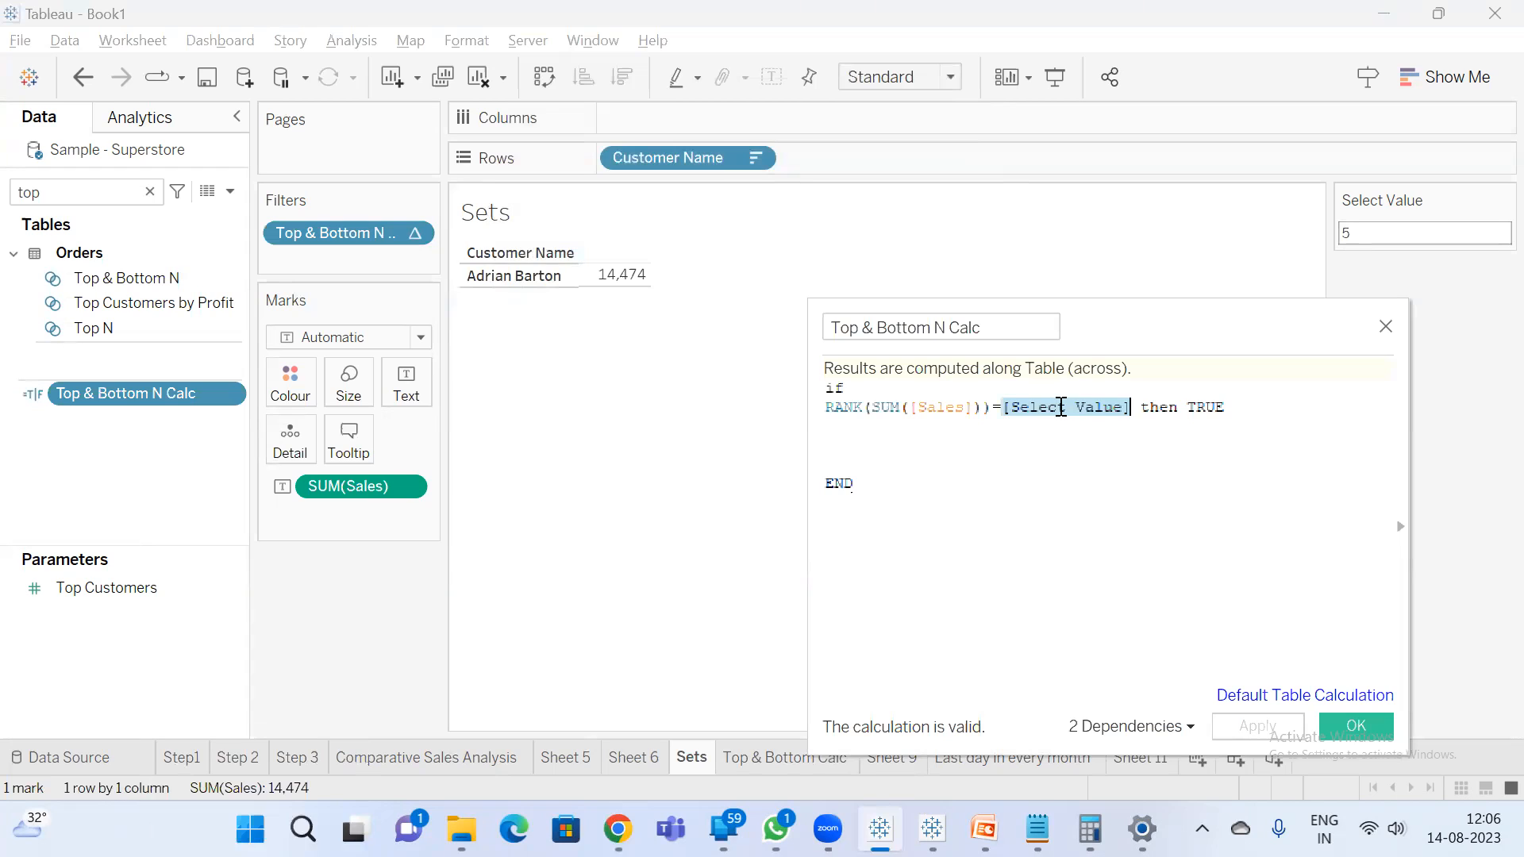
text(2)
click(1125, 415)
key(Return)
text(els)
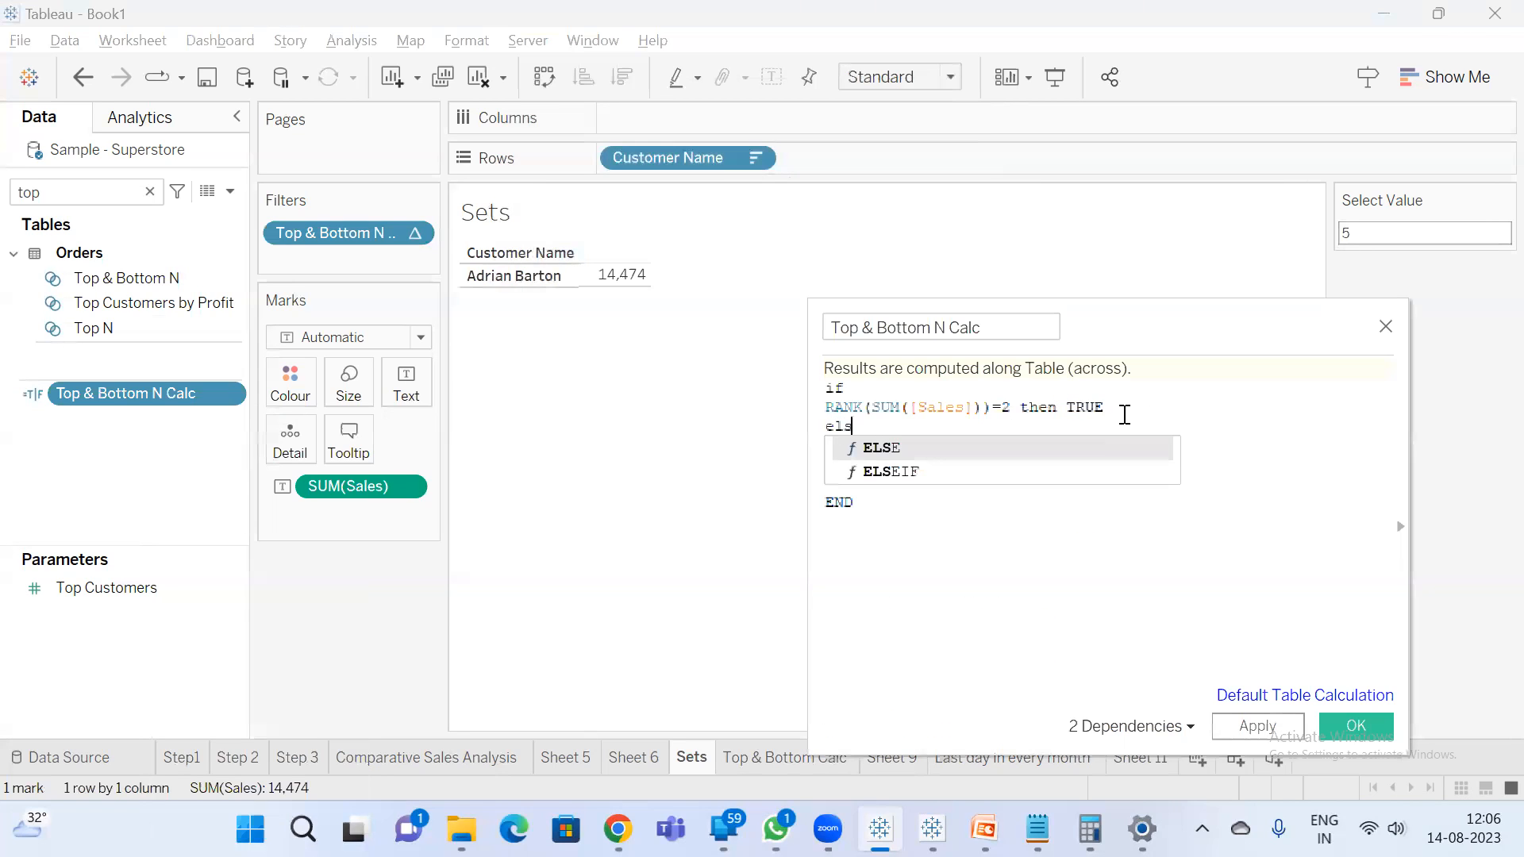
key(Down)
key(Return)
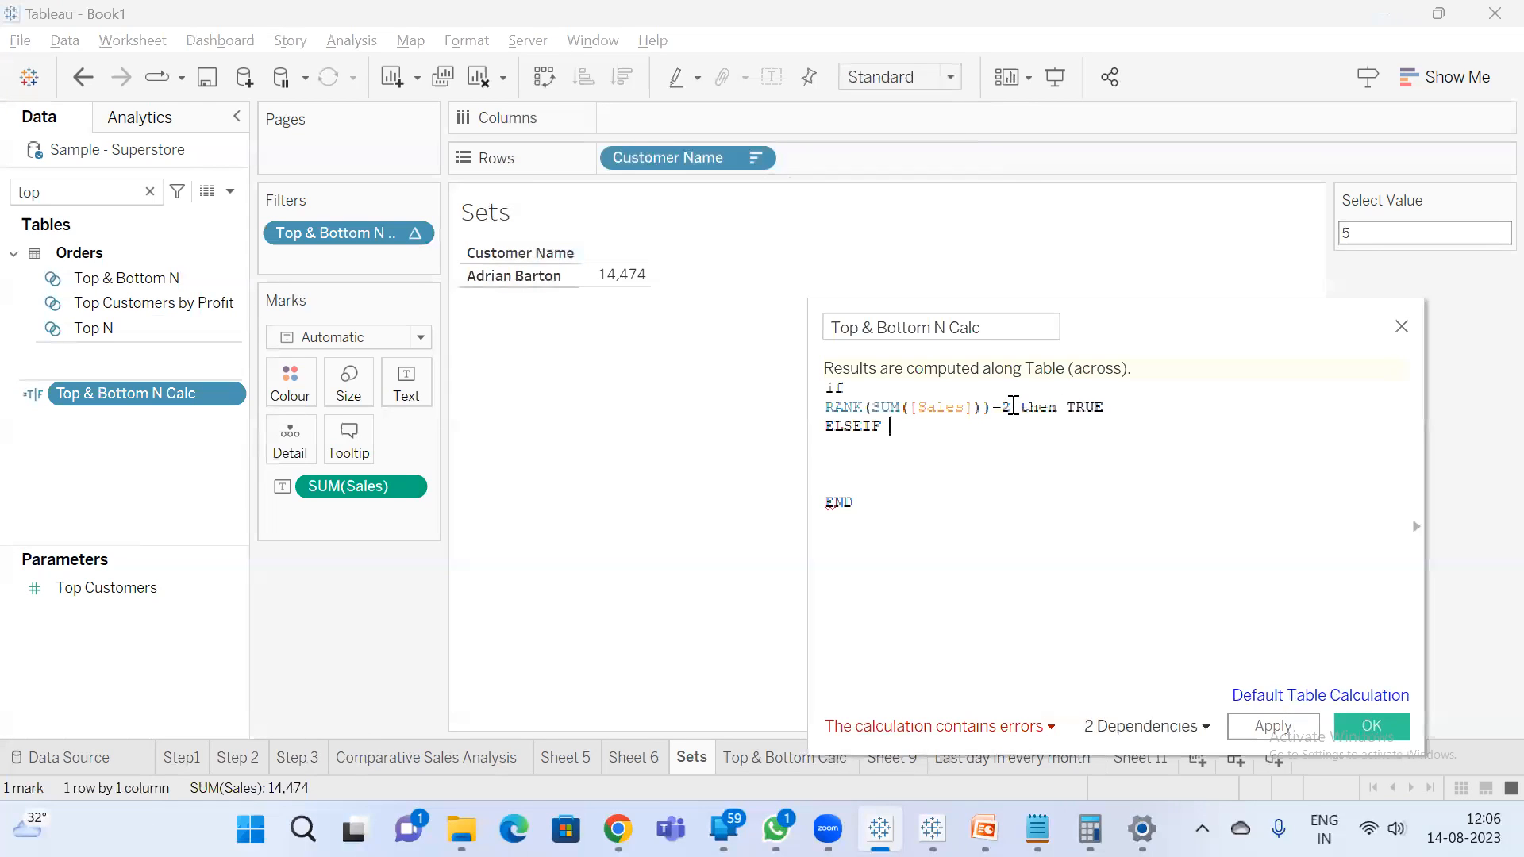
drag(888, 442, 796, 443)
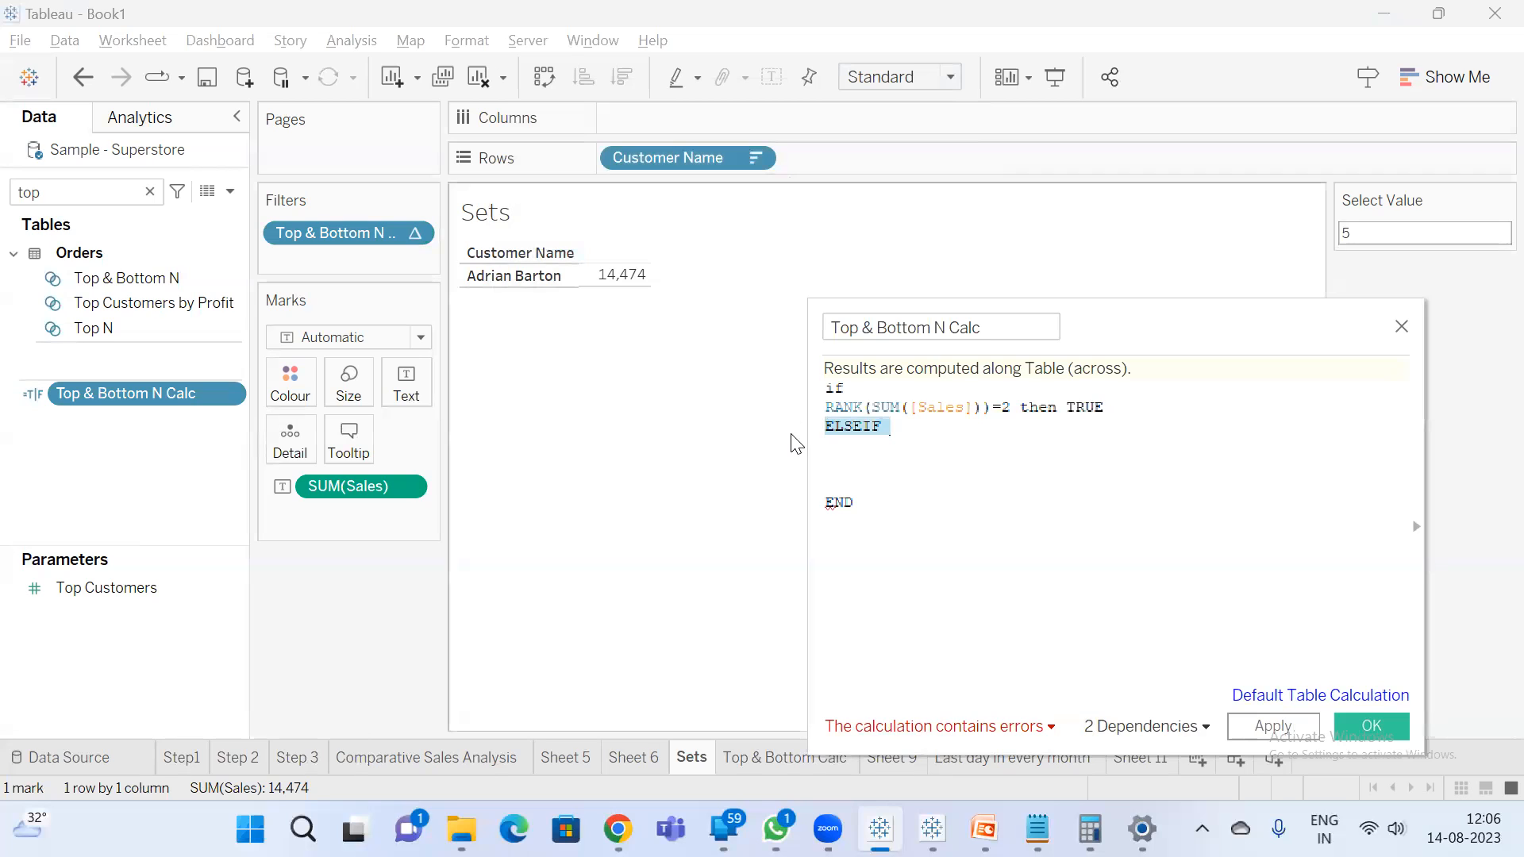
key(BackSpace)
- Extend the condition with "or RANK(SUM([Sales]))=5" before "then TRUE" and apply the calculation
drag(1010, 409, 797, 411)
key(ctrl+c)
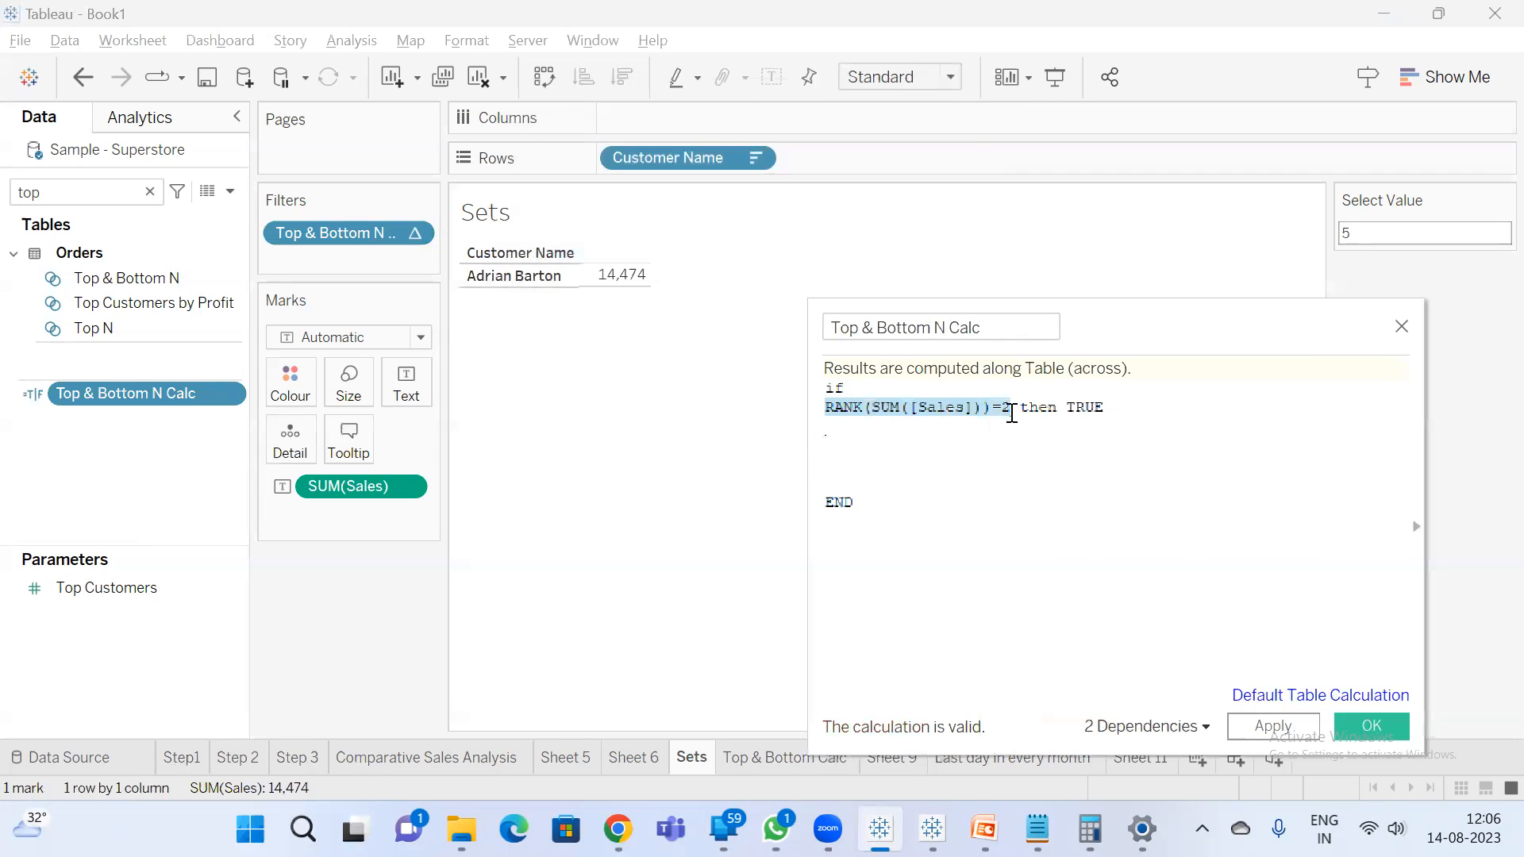
click(1011, 409)
text(or)
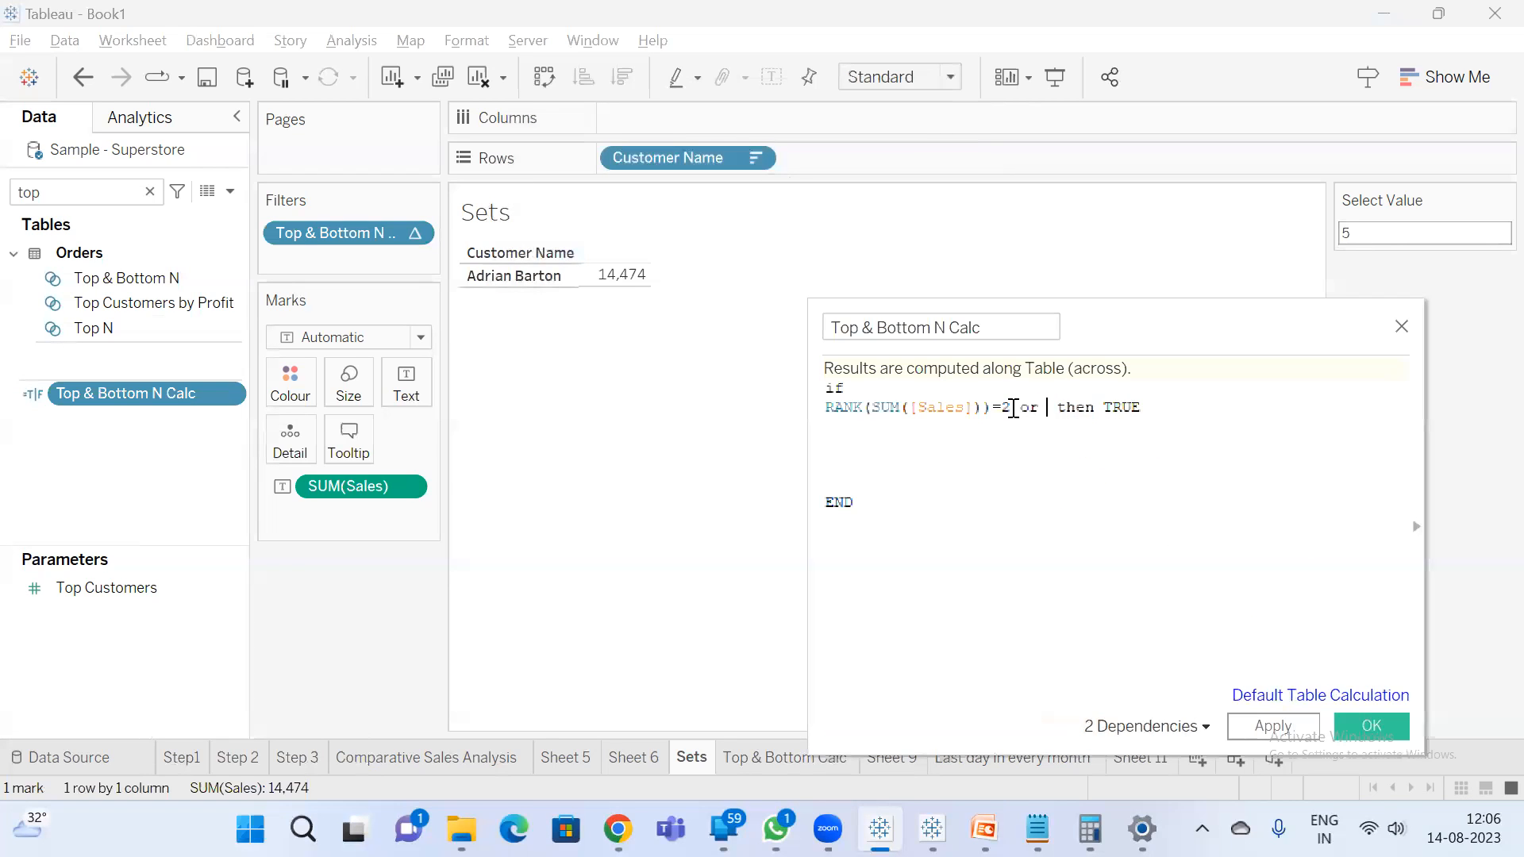
key(ctrl+v)
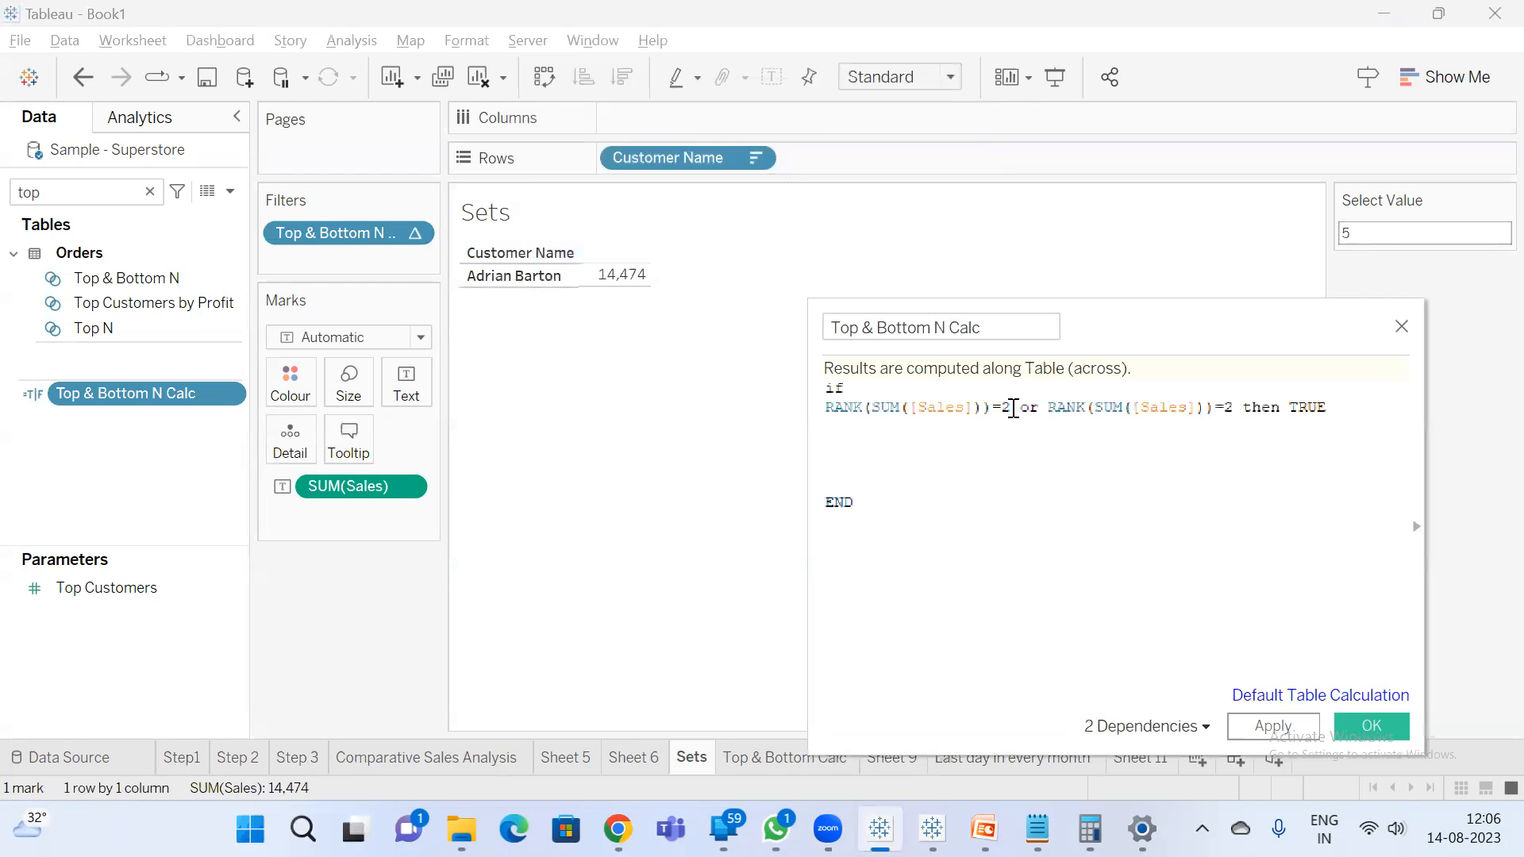
key(BackSpace)
text(5)
click(1299, 734)
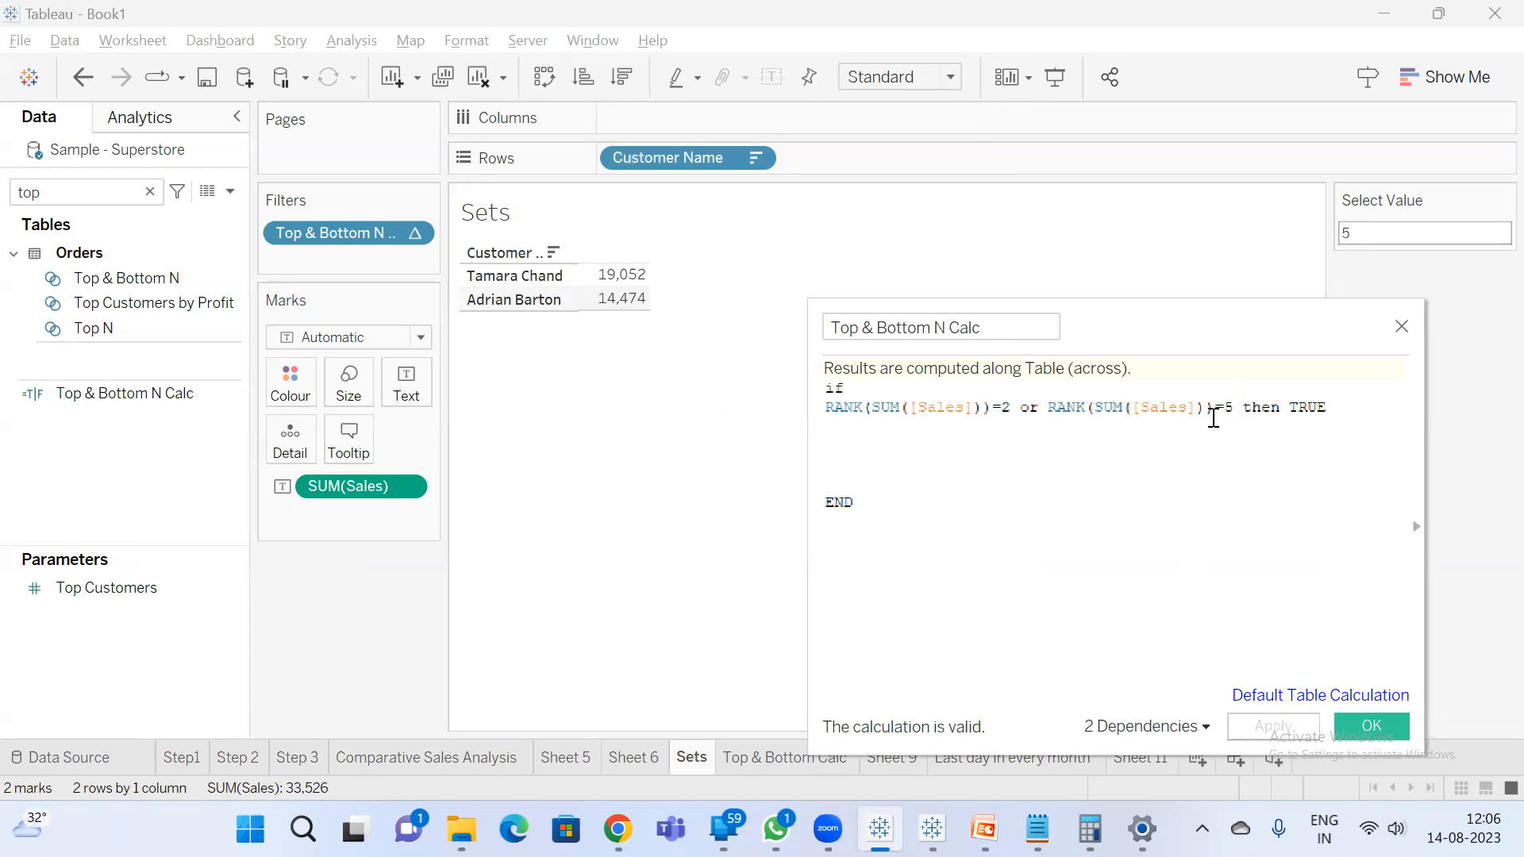
- Change the second rank in the condition to 1 and apply the calculation
click(1232, 412)
key(BackSpace)
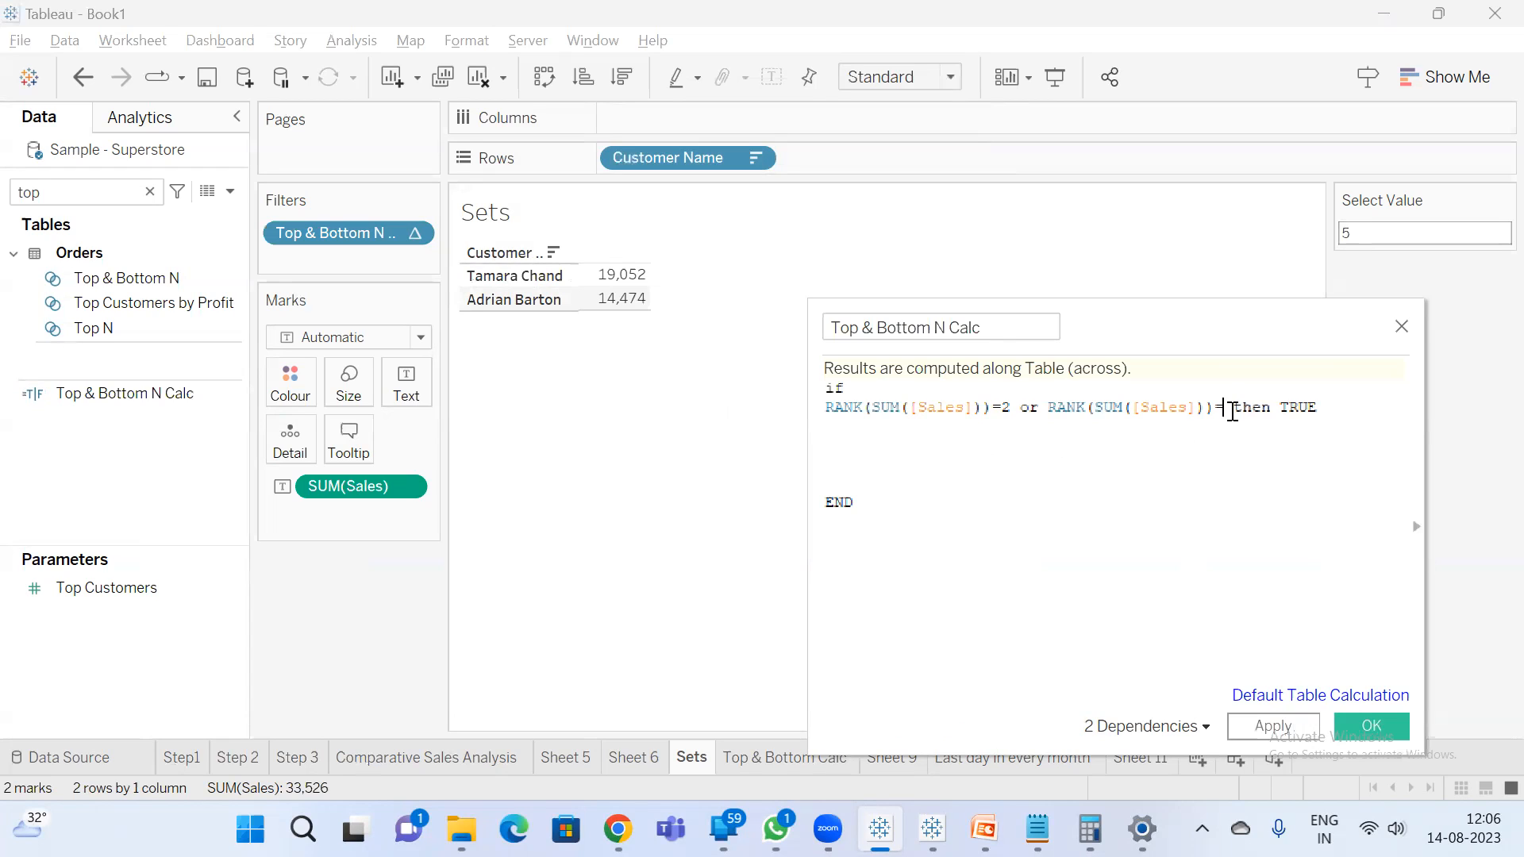
text(1)
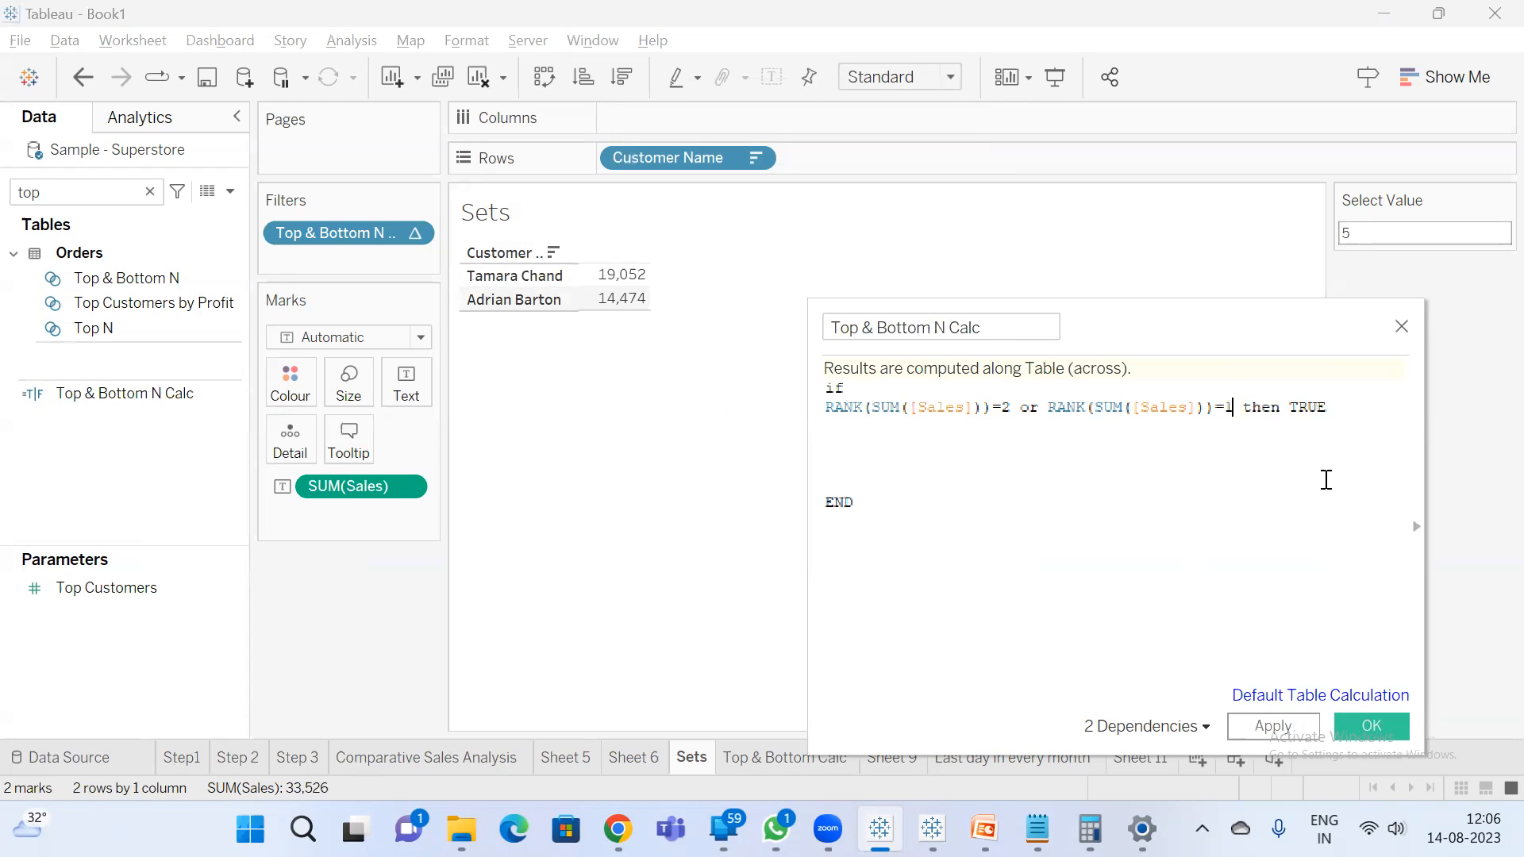
click(1272, 727)
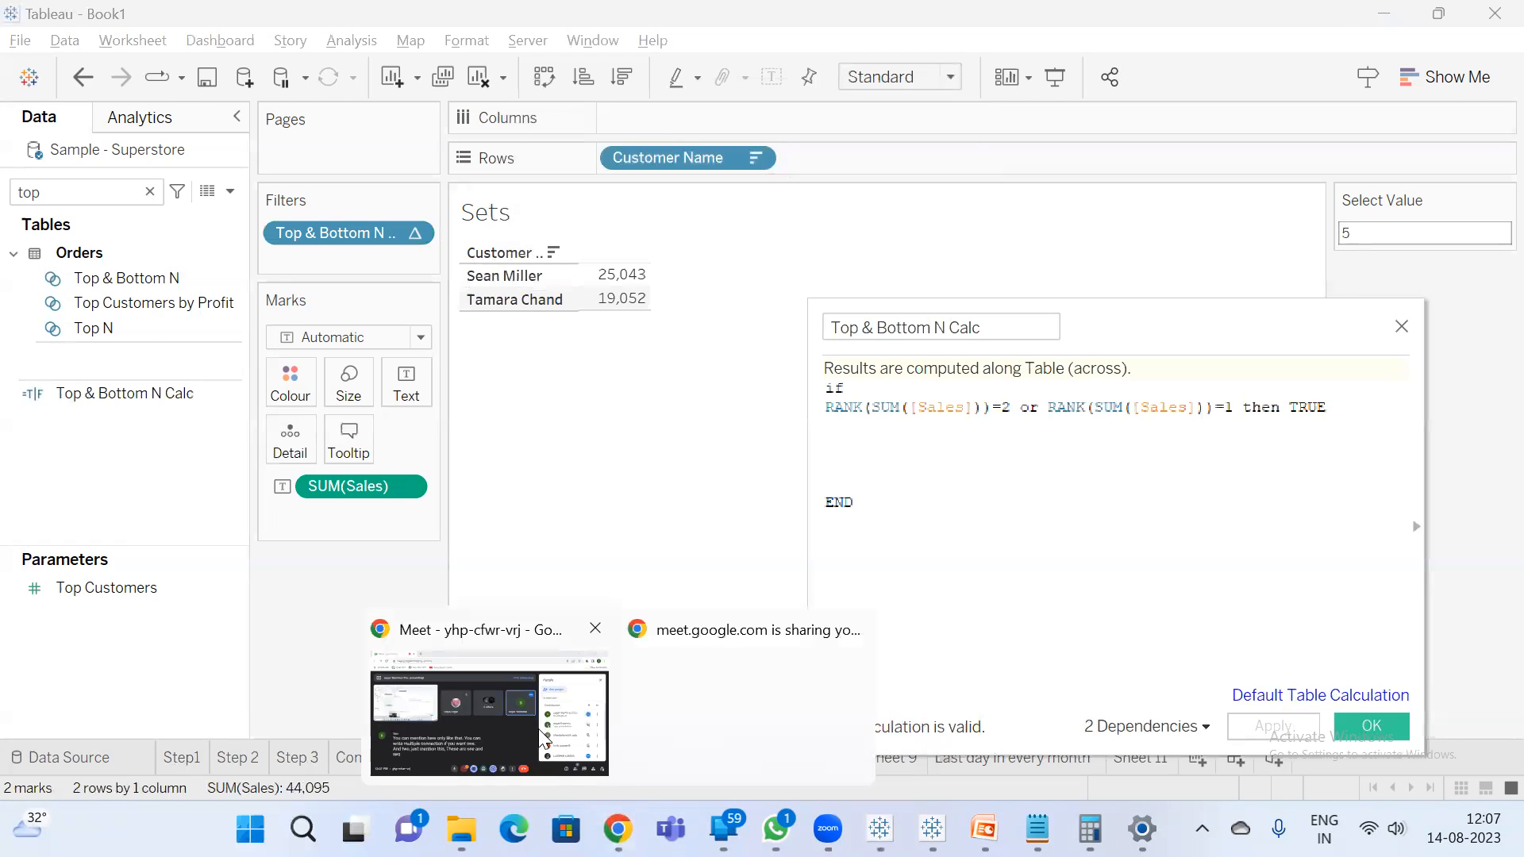
- Switch to the Google Meet call in Chrome to close out the session, and bring up Zoom
click(545, 738)
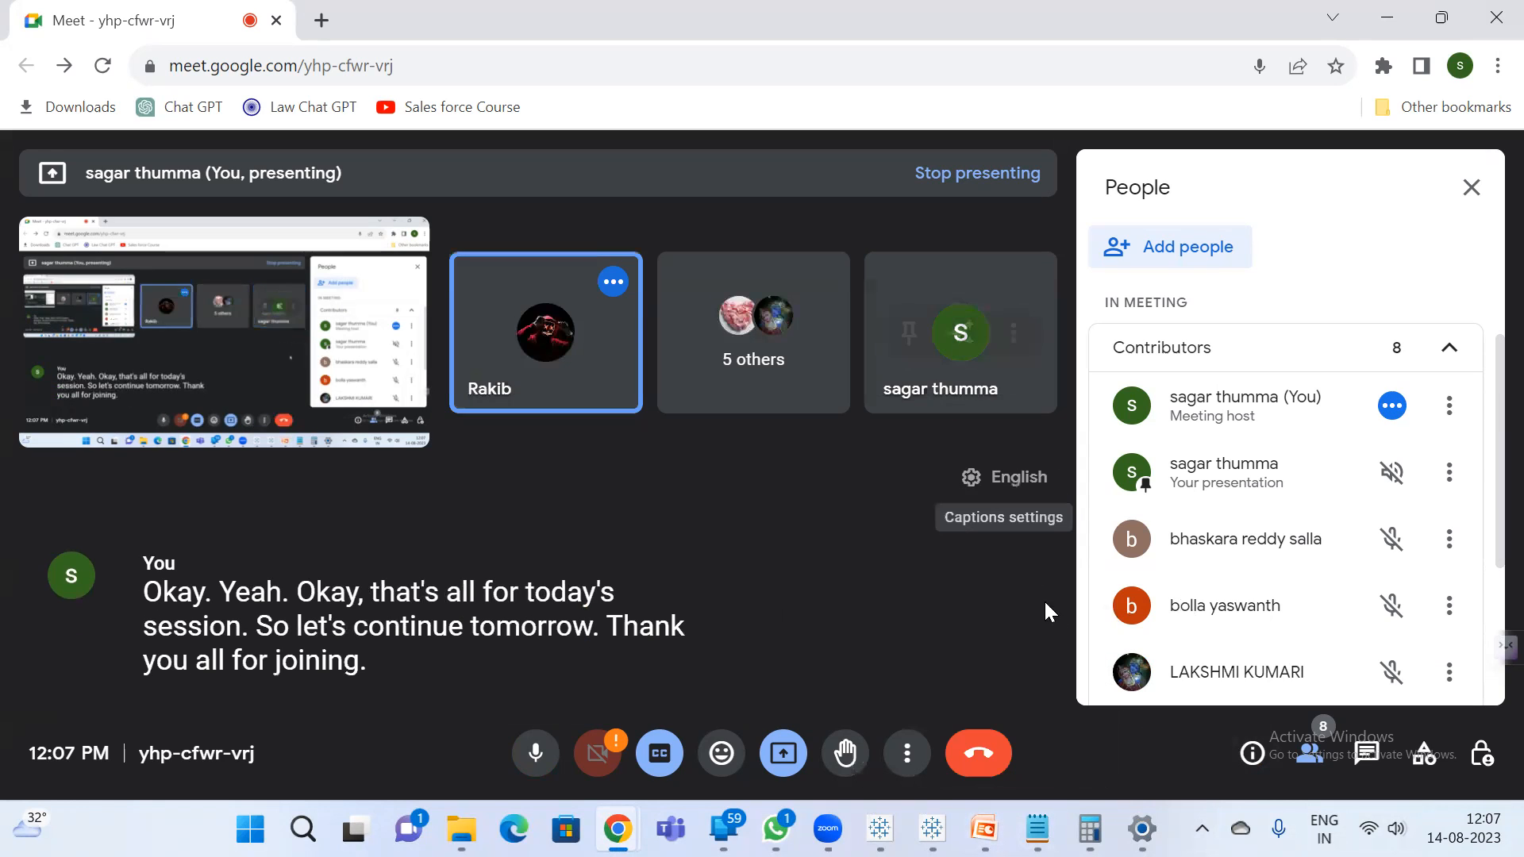
click(828, 829)
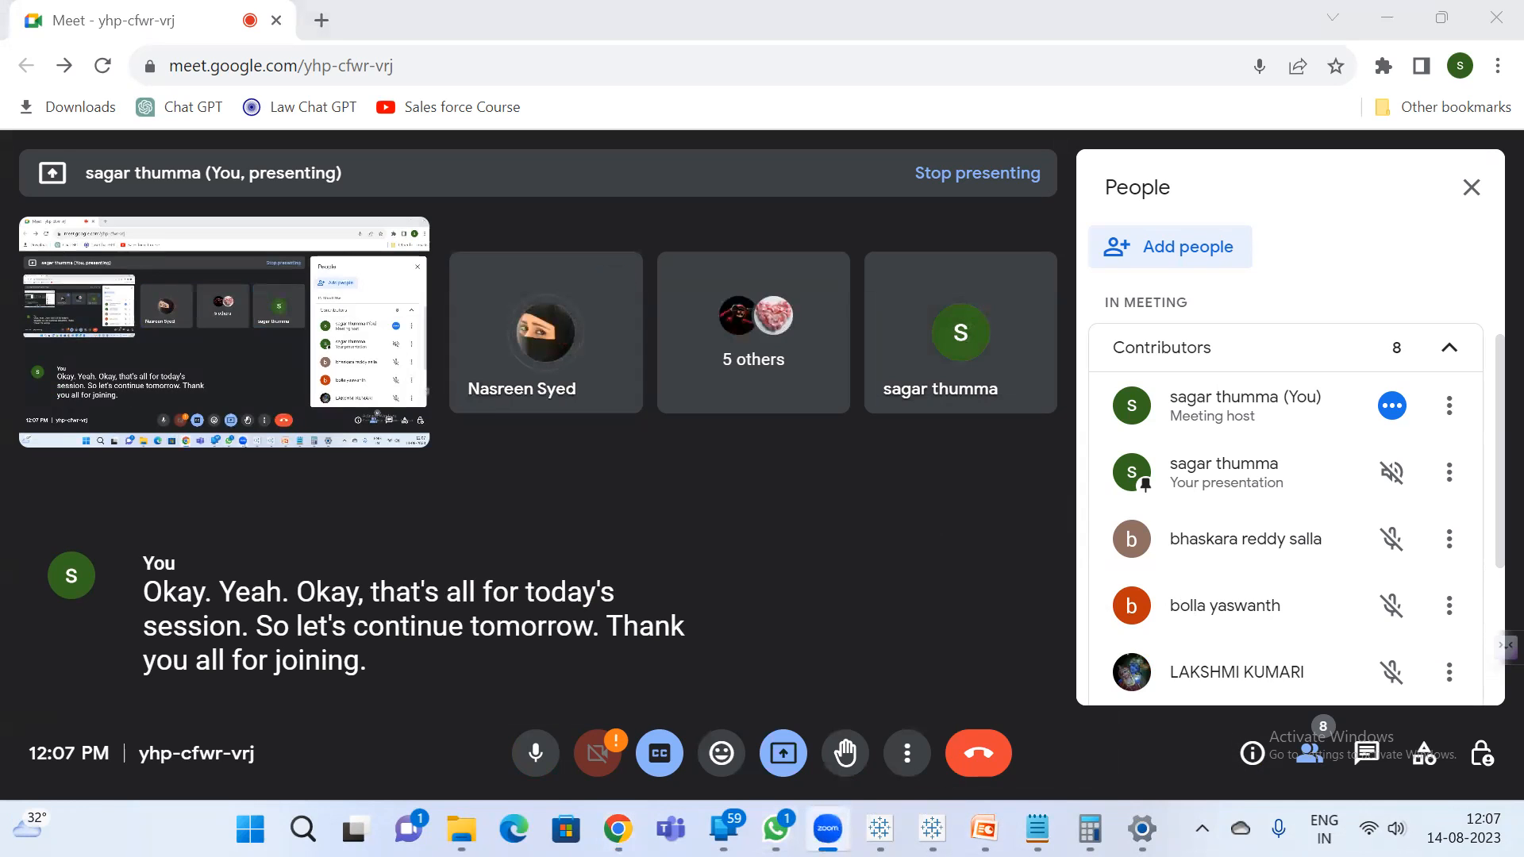